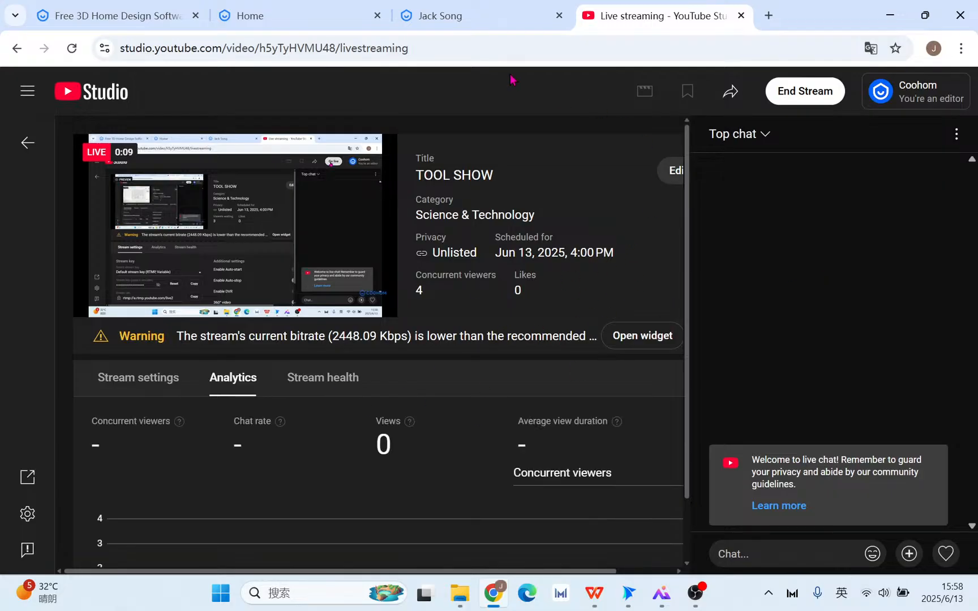
left_click(474, 15)
left_click_drag(610, 384, 646, 59)
left_click(653, 17)
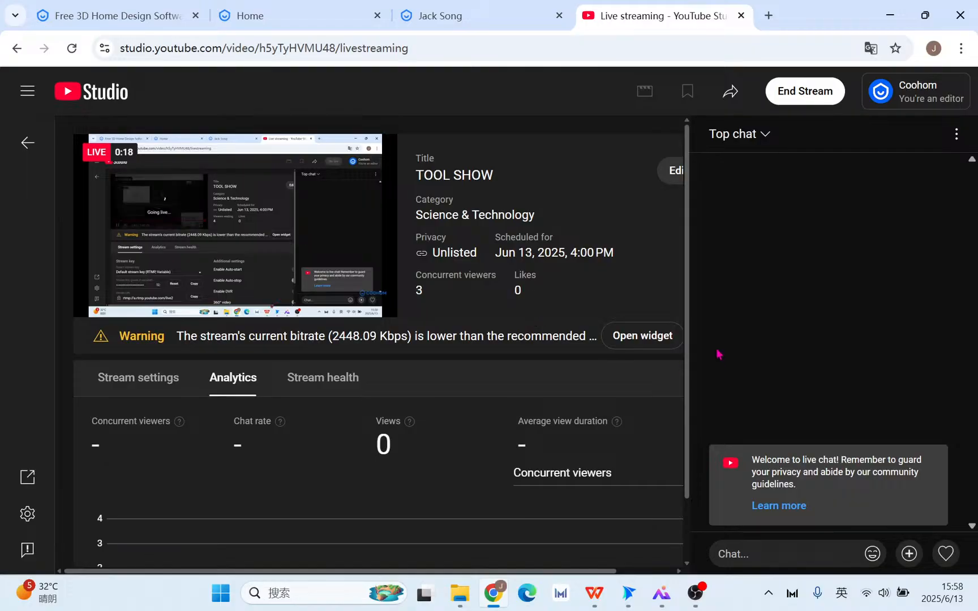
Switch to the Coohom design and remove the linear window from the balcony's outer wall in the 2D plan.
left_click(481, 17)
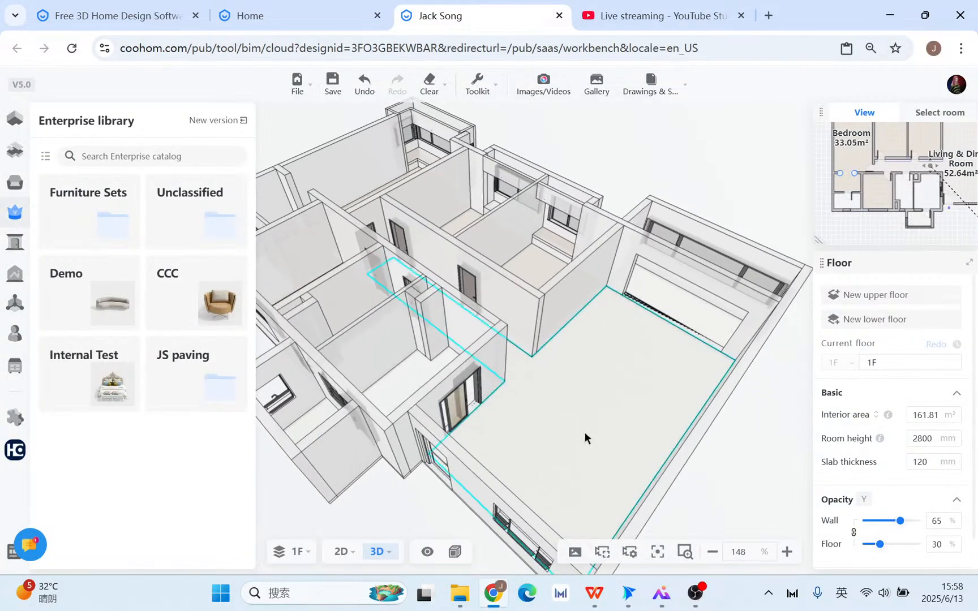
left_click_drag(585, 438, 439, 414)
scroll(558, 413, "down", 2)
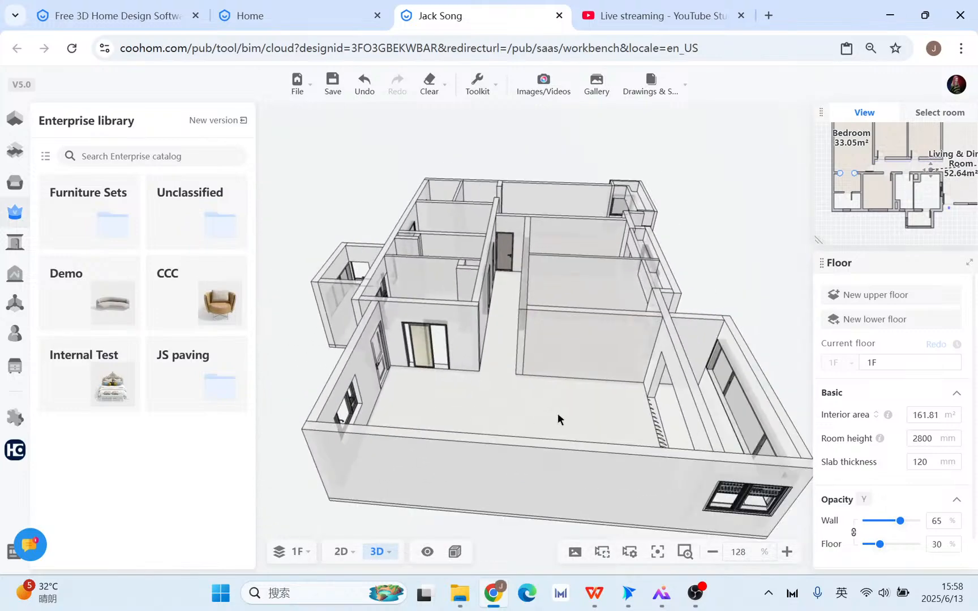
left_click_drag(558, 413, 422, 418)
right_click_drag(422, 418, 567, 337)
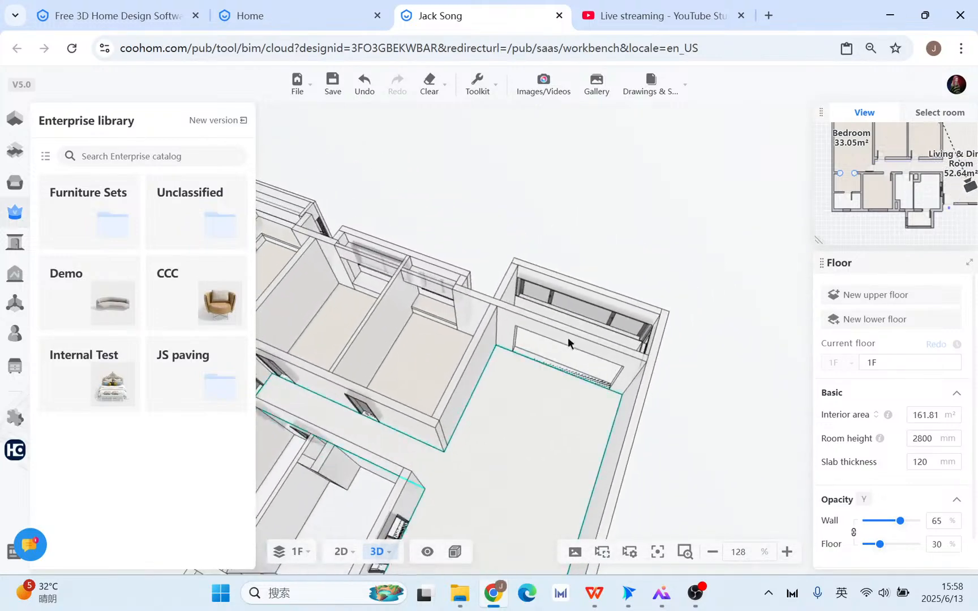
left_click(583, 309)
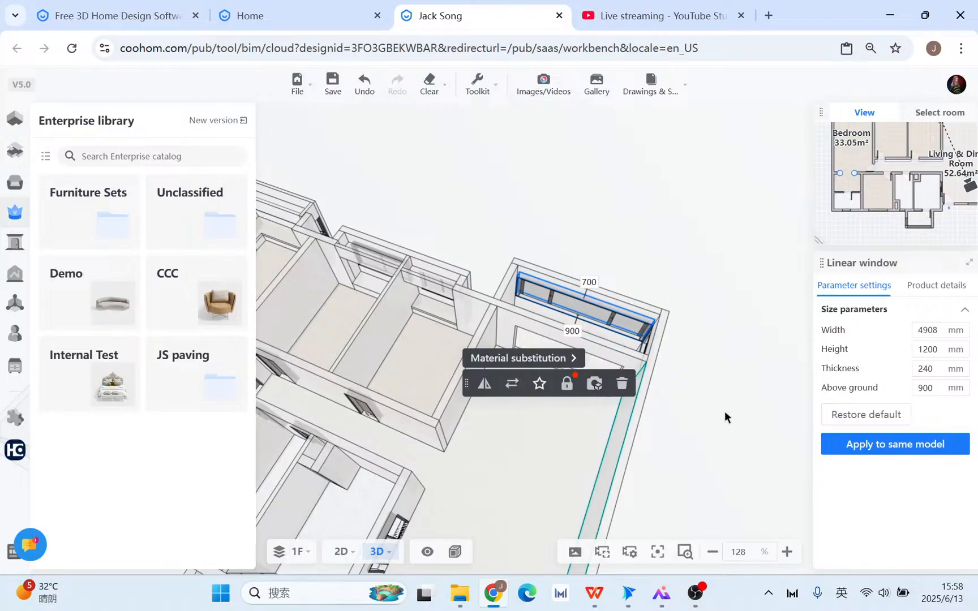
double_click(944, 387)
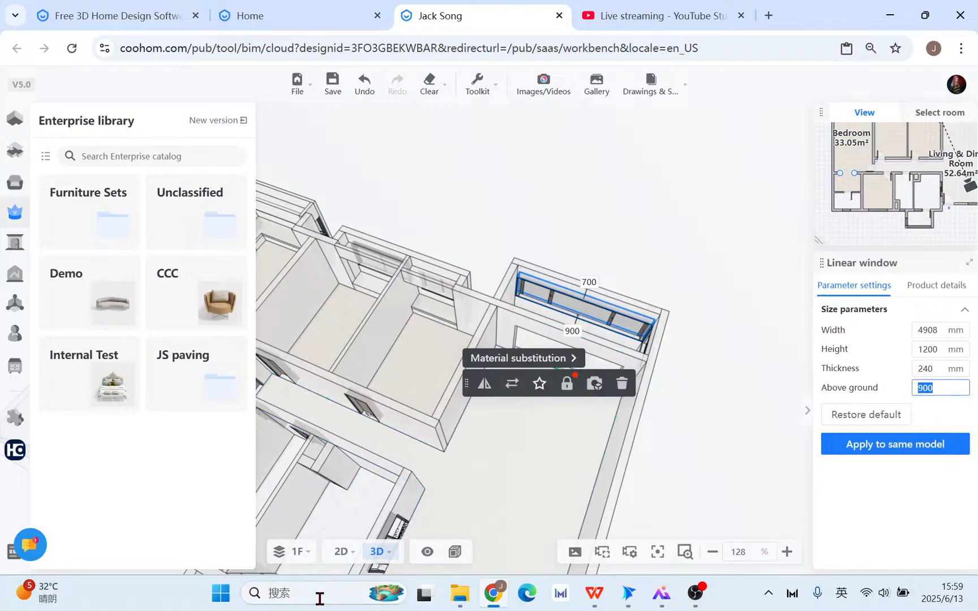
left_click(341, 551)
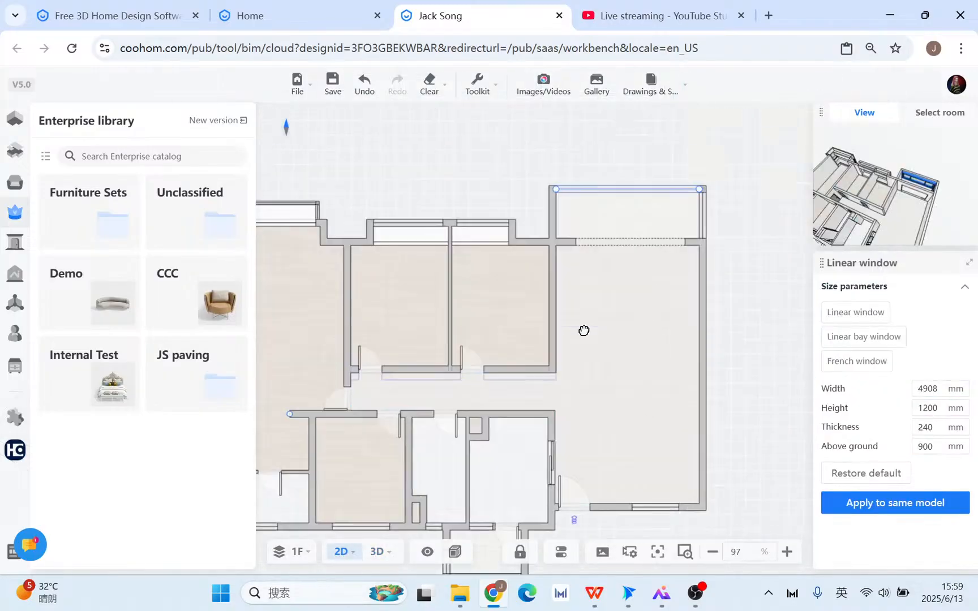
left_click(544, 283)
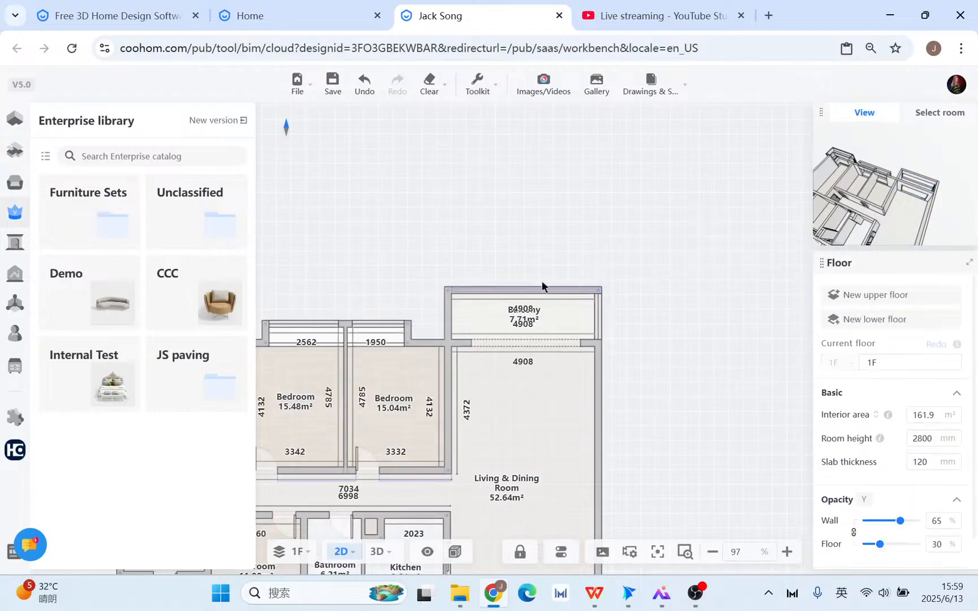
Open the Floor to Ceiling windows in the Construction category of the public library.
left_click(10, 184)
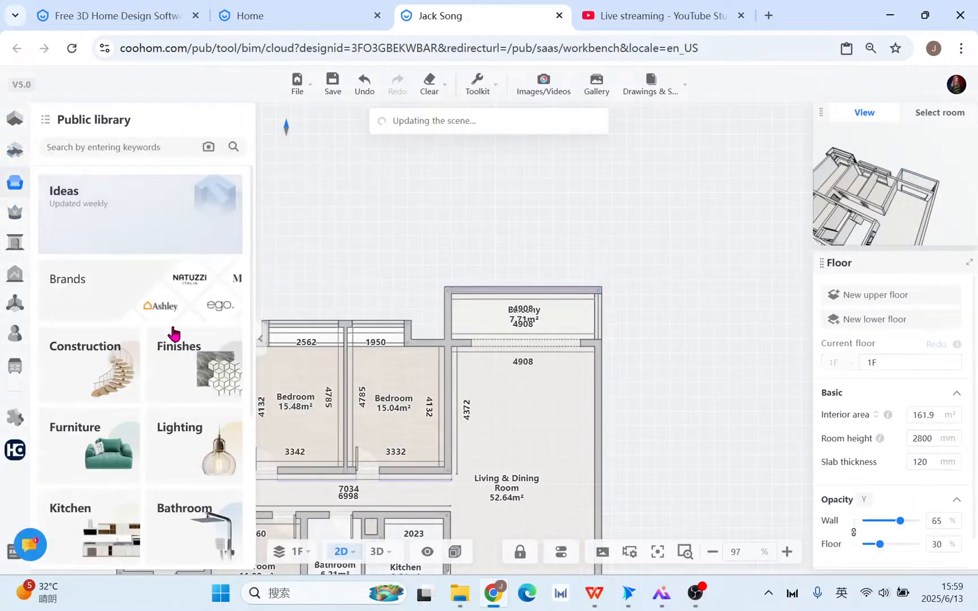
left_click(66, 365)
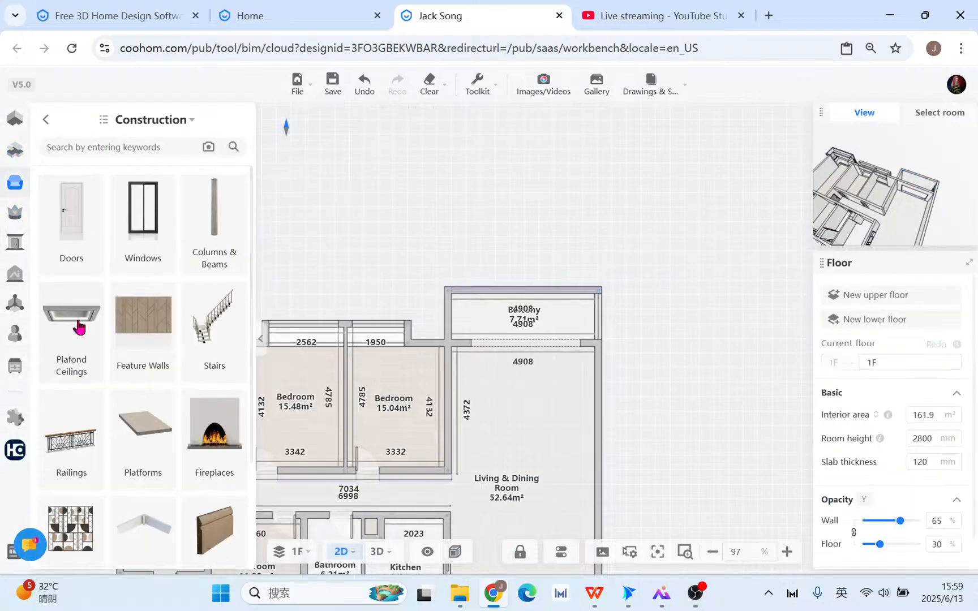
left_click(159, 213)
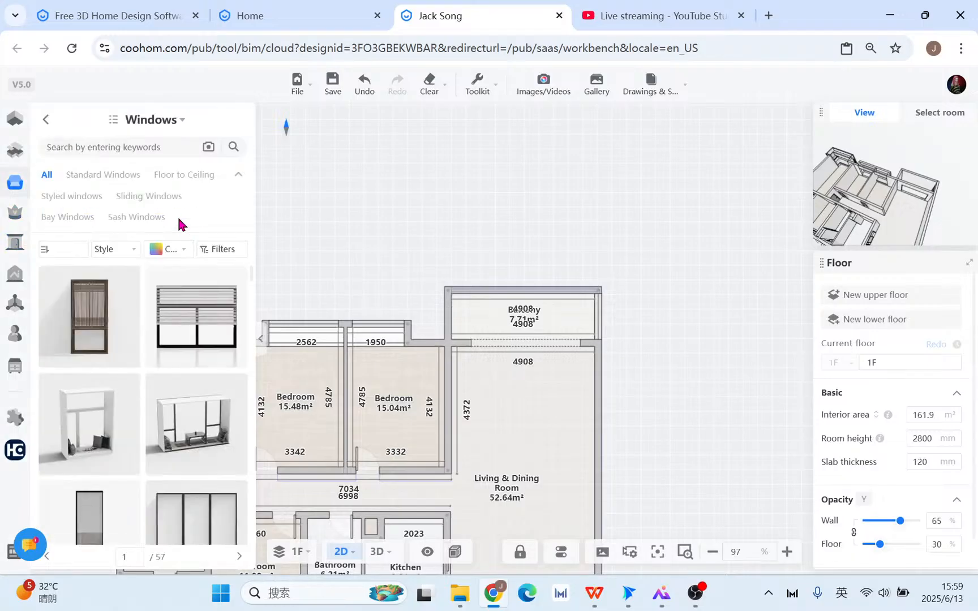
left_click(199, 181)
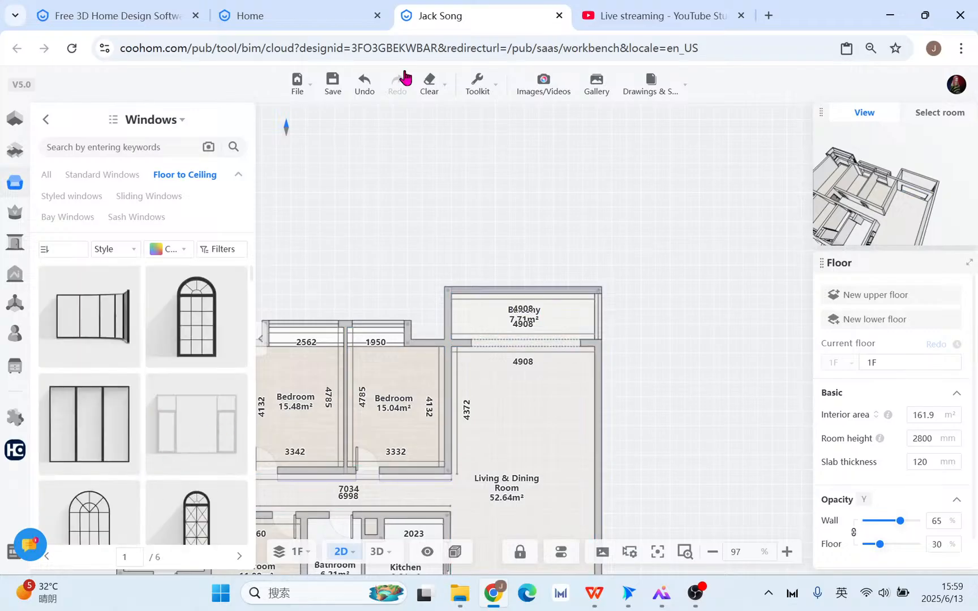
left_click(646, 18)
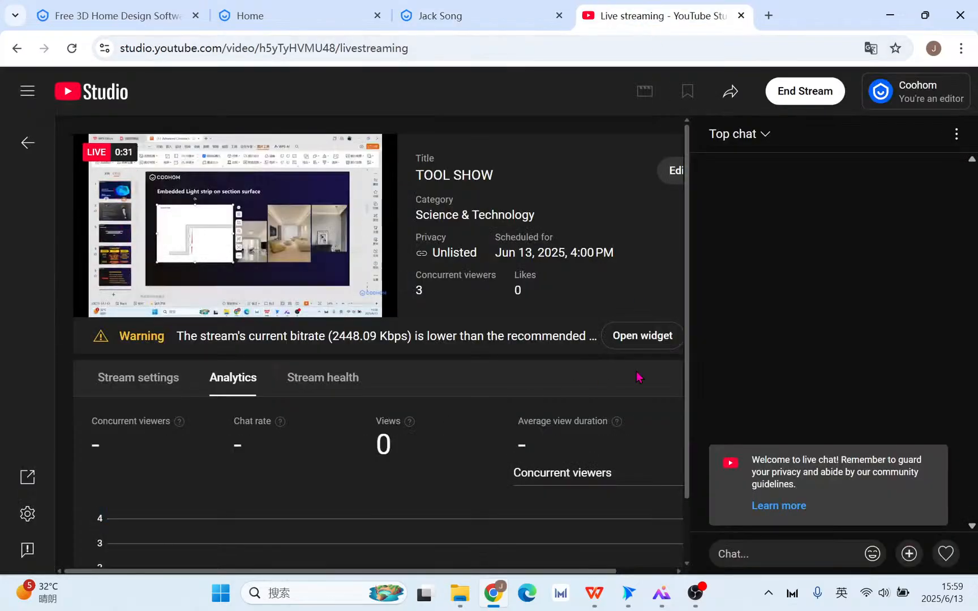
left_click(475, 20)
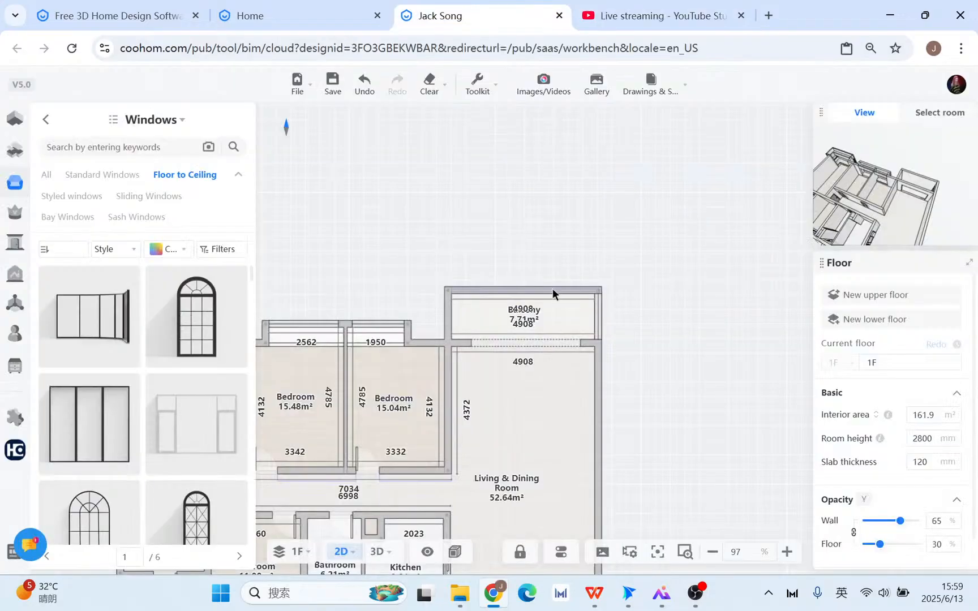
Place the floor-to-ceiling window with divided side panes on the balcony's outer wall and fit it to a width of 4908 mm.
scroll(581, 306, "up", 5)
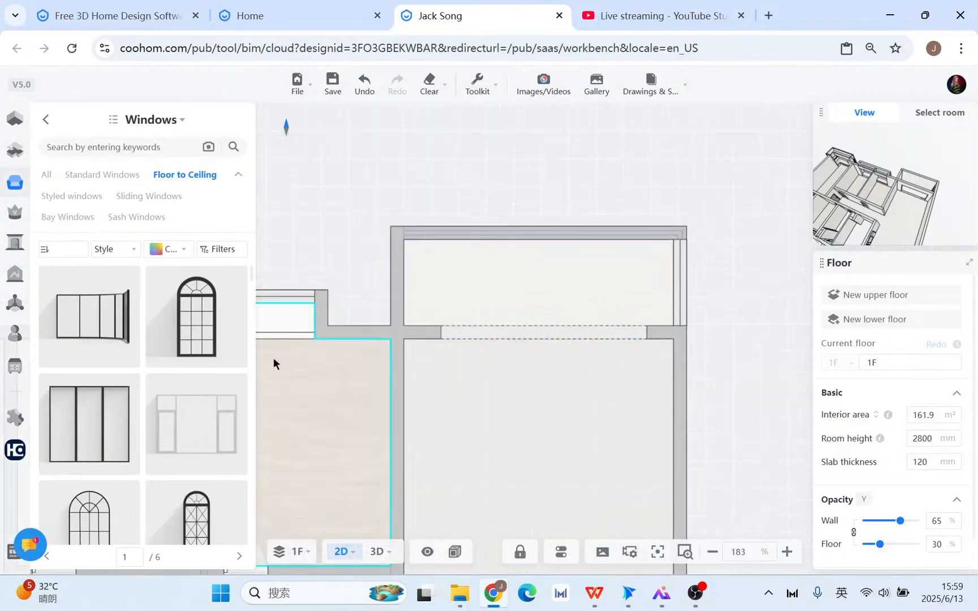
scroll(190, 450, "down", 3)
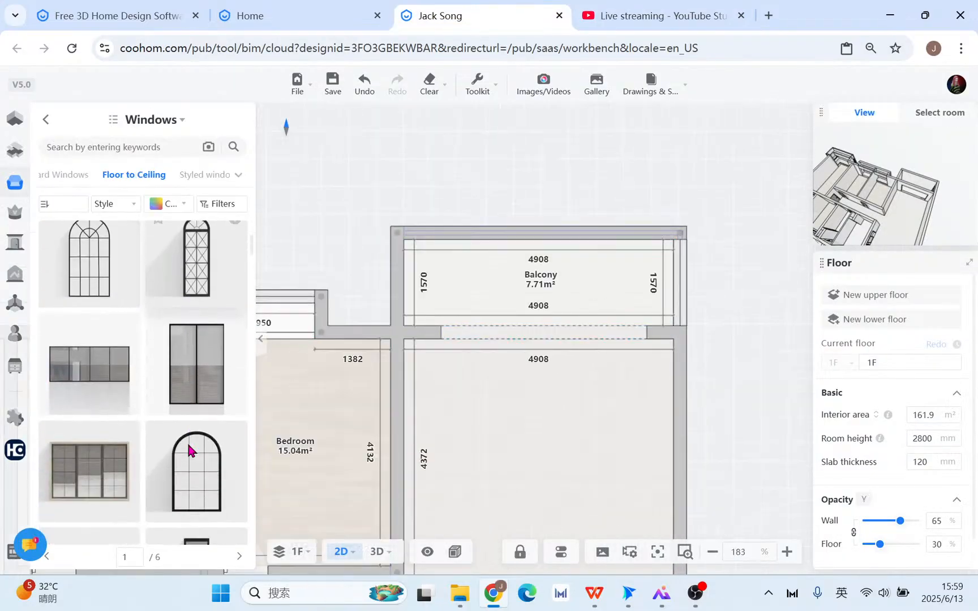
scroll(189, 450, "down", 5)
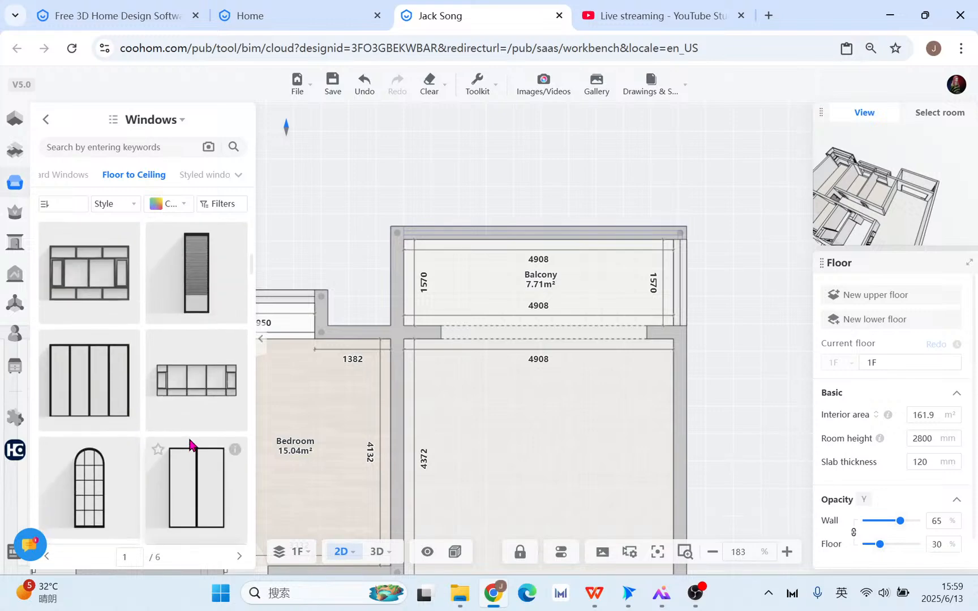
scroll(190, 443, "down", 6)
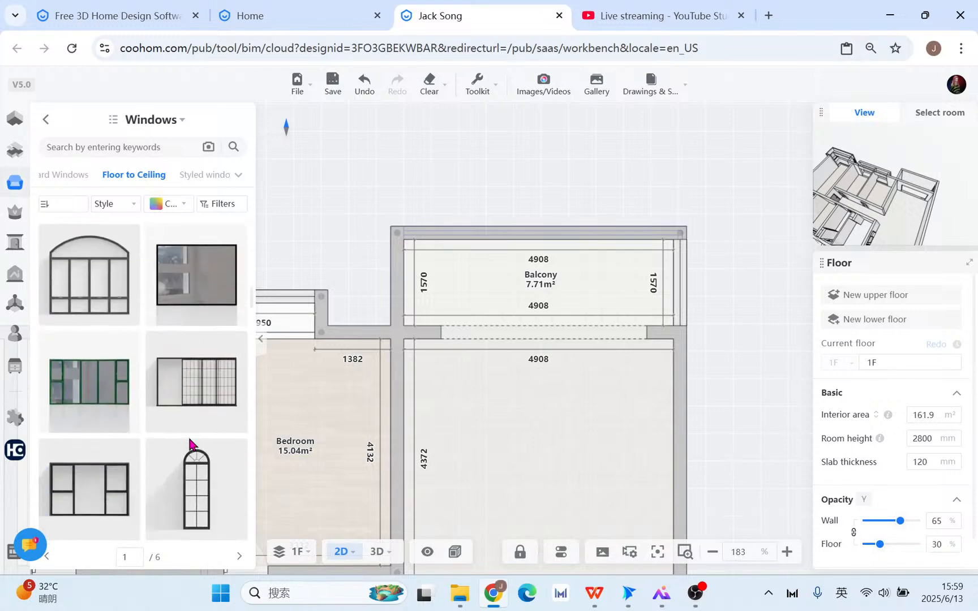
scroll(190, 442, "down", 6)
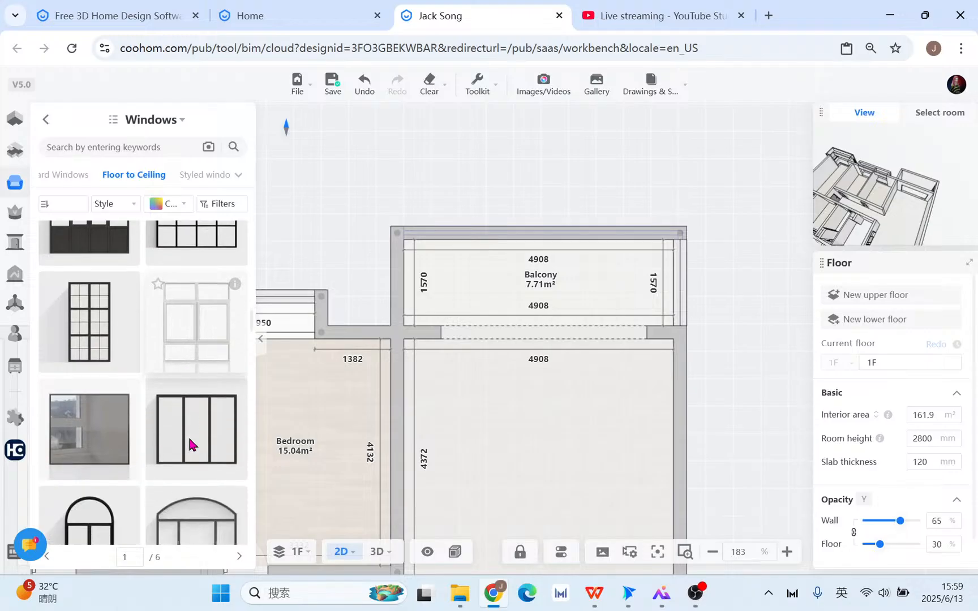
scroll(190, 444, "down", 6)
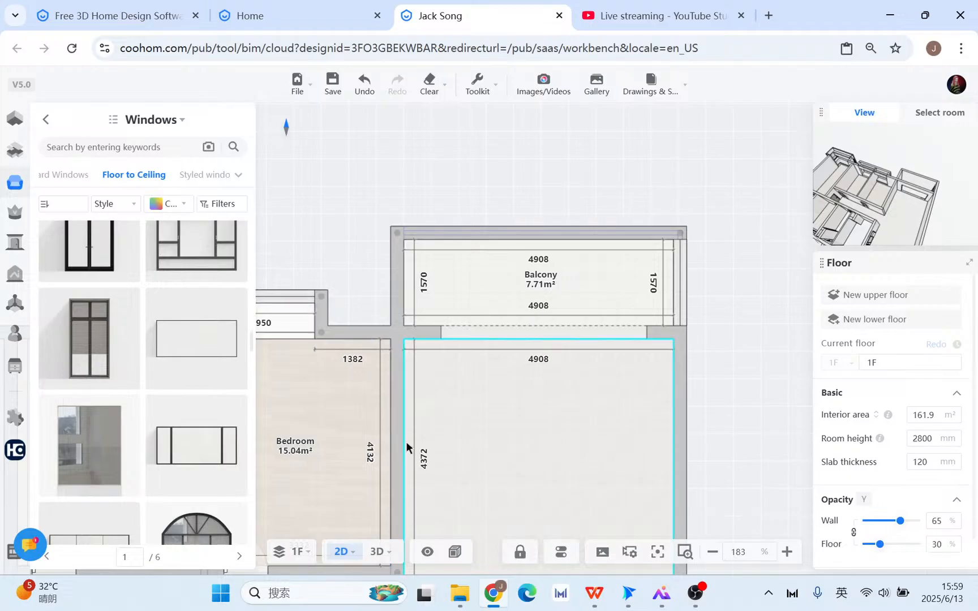
scroll(222, 441, "down", 5)
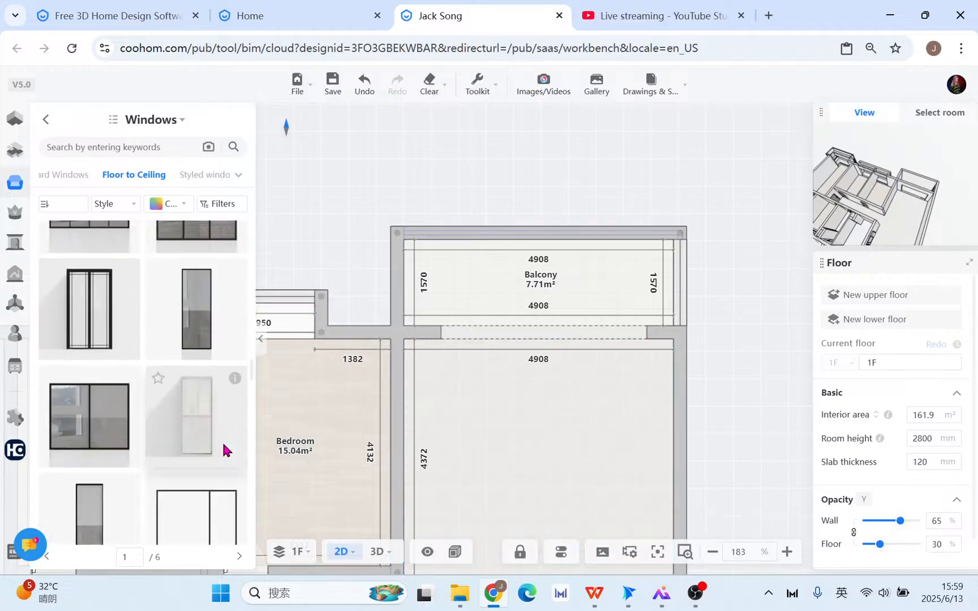
scroll(222, 447, "up", 2)
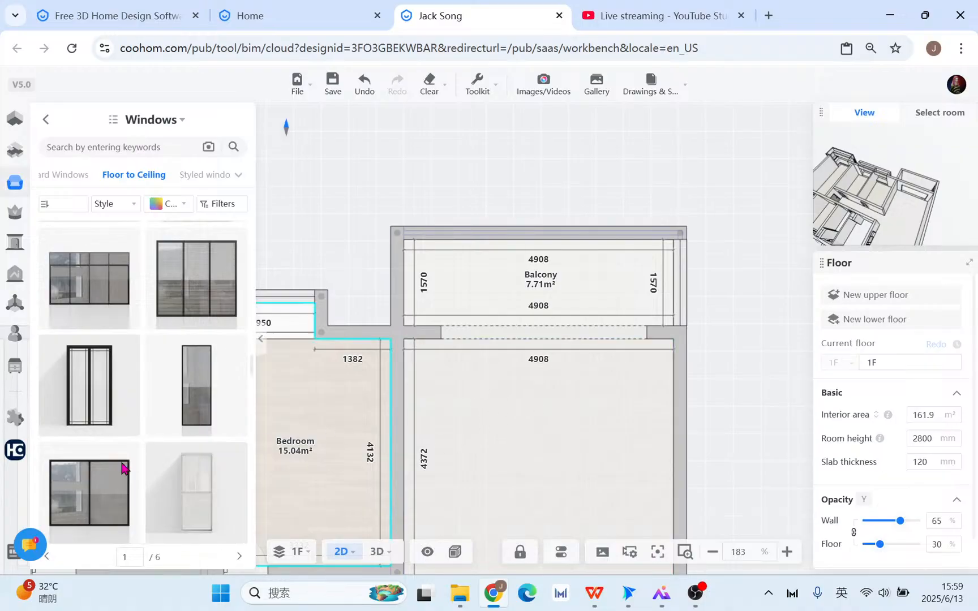
scroll(155, 441, "down", 3)
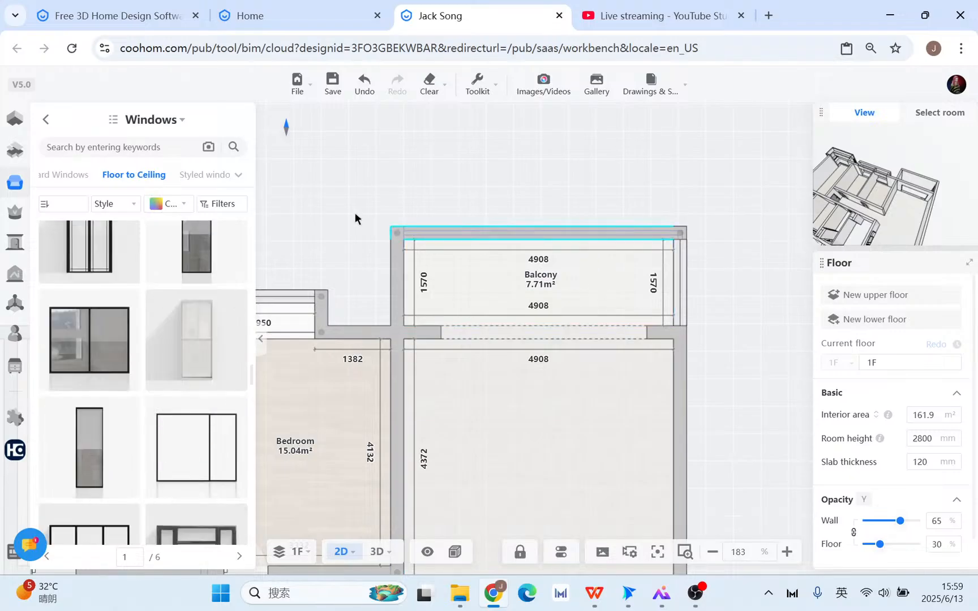
scroll(532, 455, "down", 3)
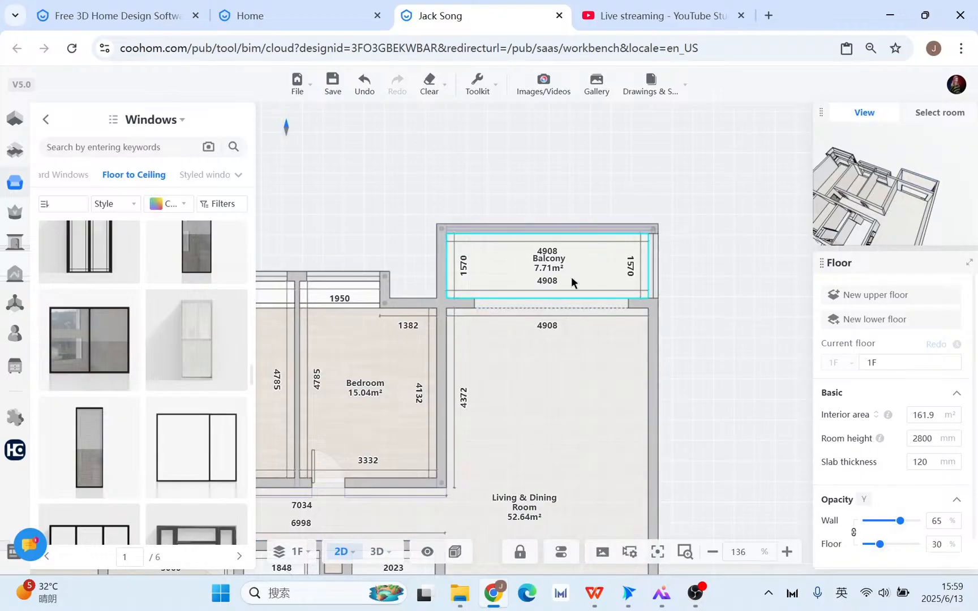
scroll(158, 497, "down", 5)
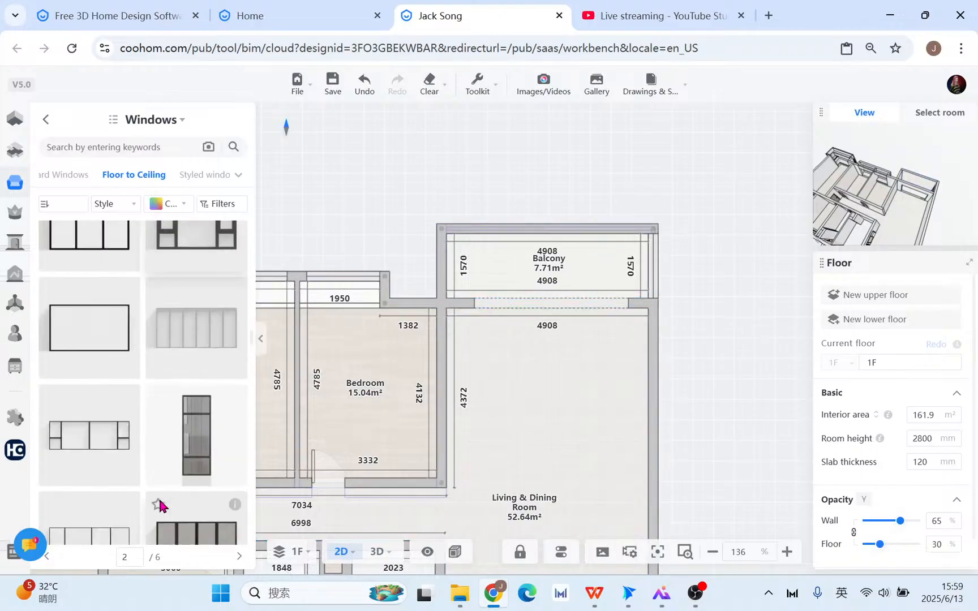
scroll(196, 463, "down", 2)
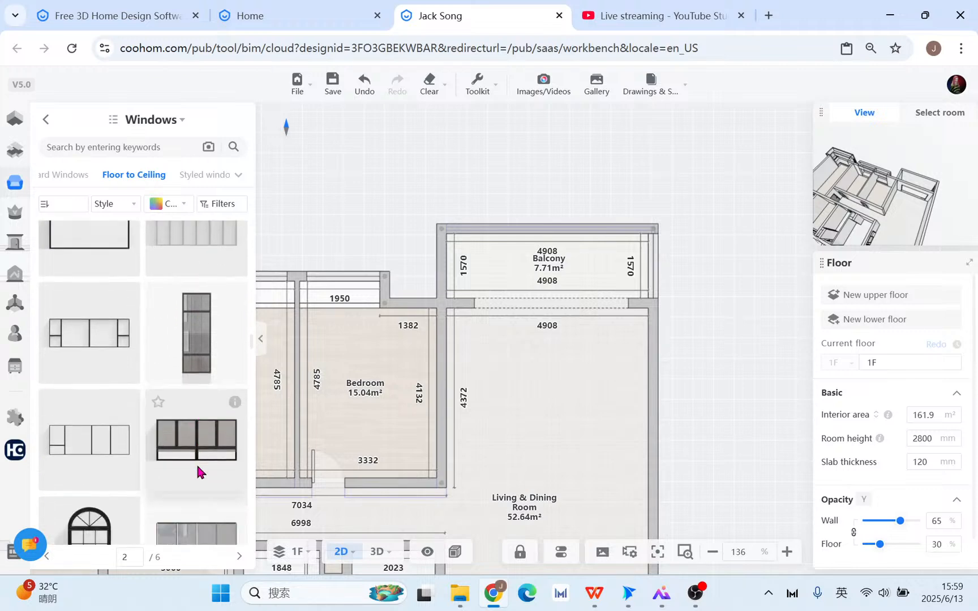
left_click_drag(96, 321, 541, 229)
scroll(541, 229, "up", 3)
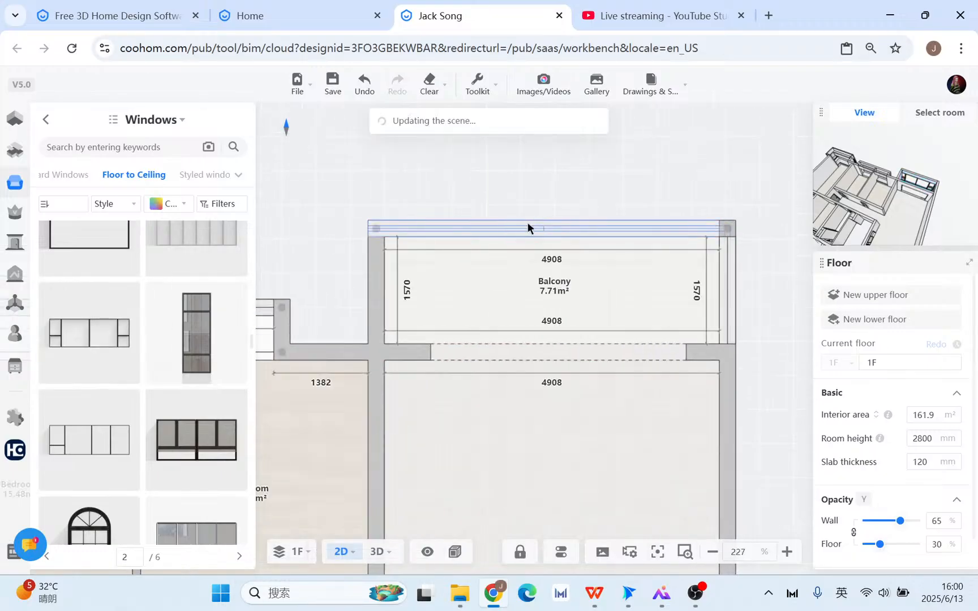
left_click(528, 225)
left_click_drag(369, 228, 387, 229)
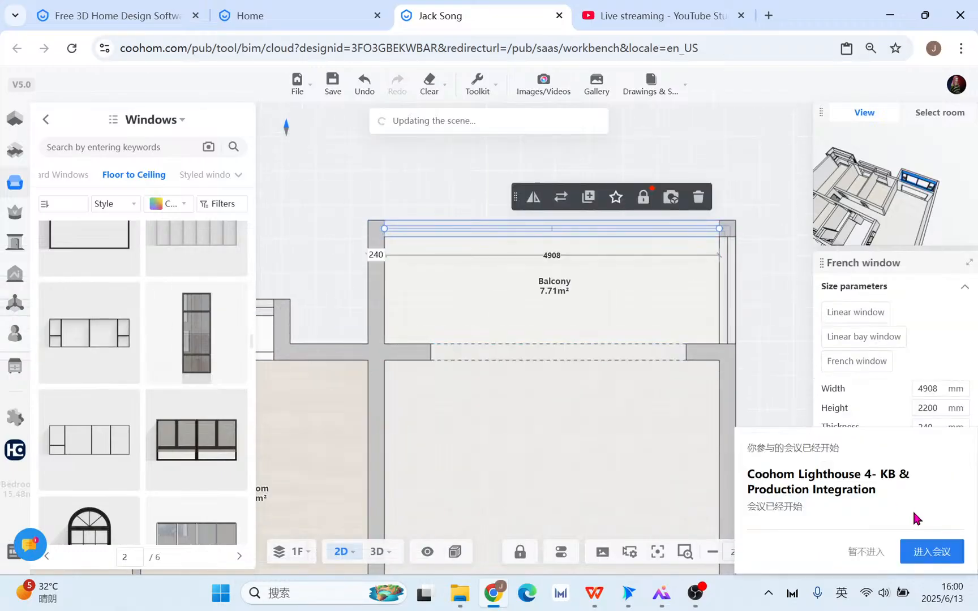
Dismiss the meeting reminder and set the balcony French window's height above ground to 100 mm.
left_click(875, 553)
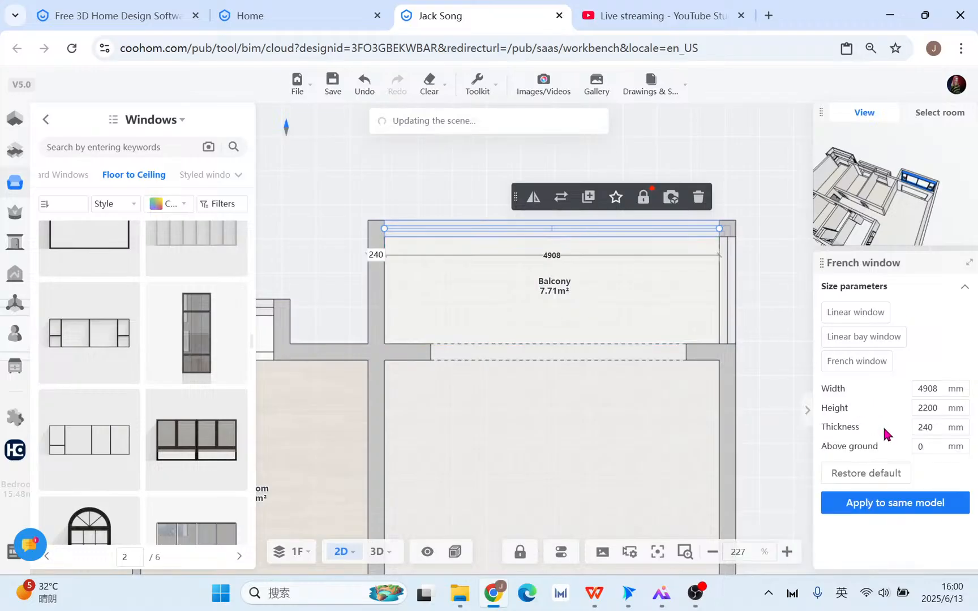
left_click(937, 446)
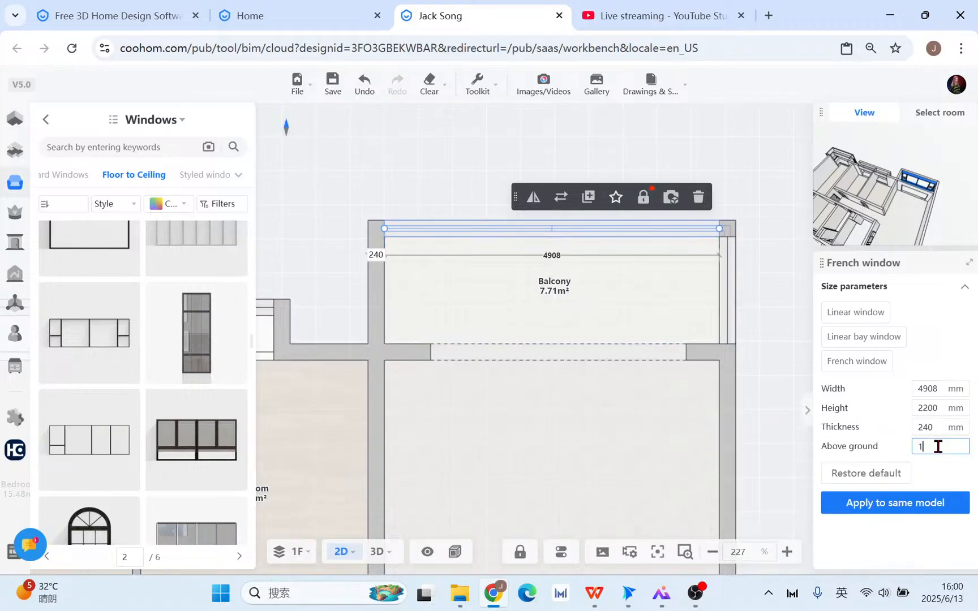
key("Return")
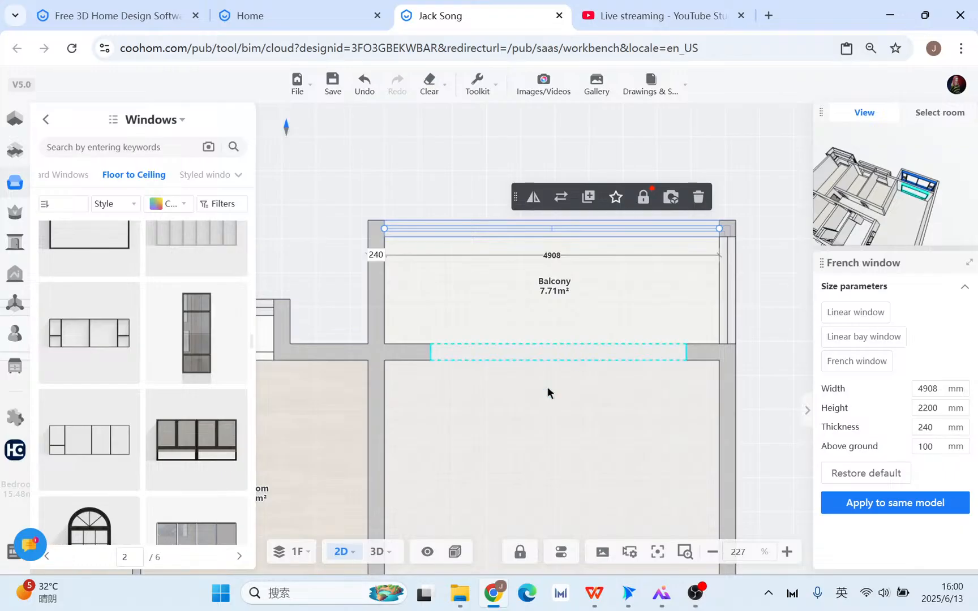
Show the apartment in 3D and set the balcony French window's thickness to 120 mm.
left_click(378, 552)
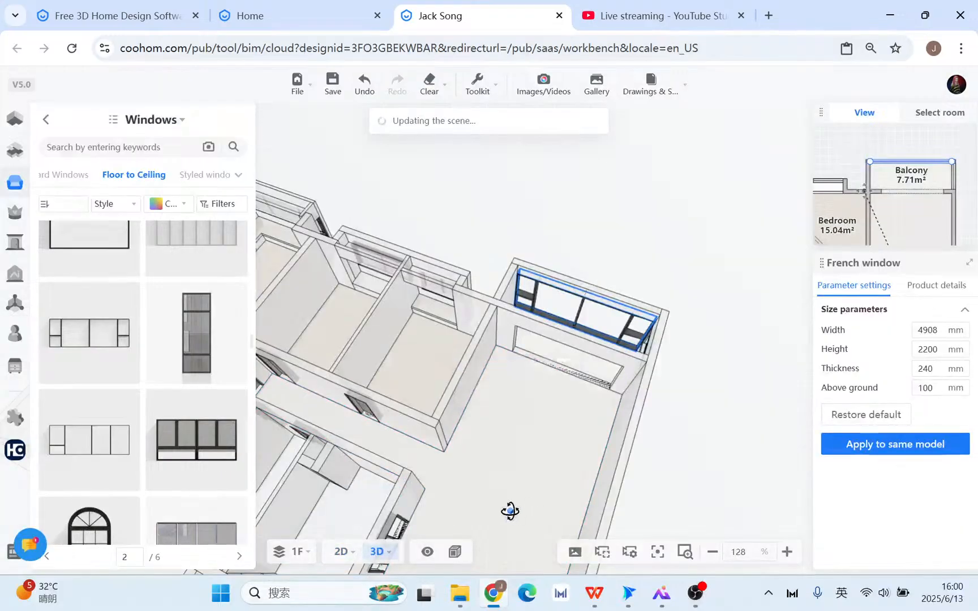
left_click_drag(509, 509, 459, 494)
left_click(929, 370)
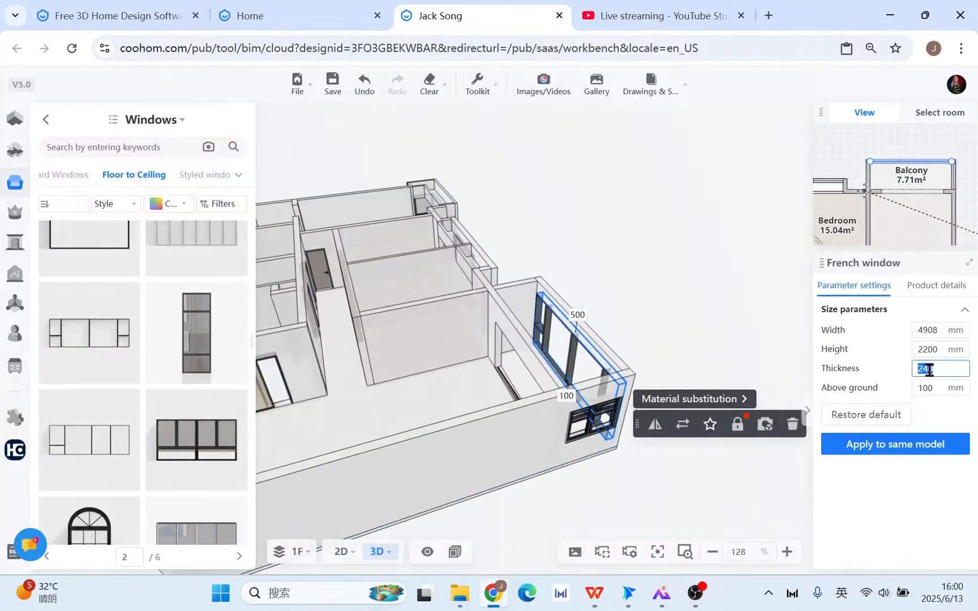
type("120")
key("Return")
left_click_drag(669, 321, 666, 298)
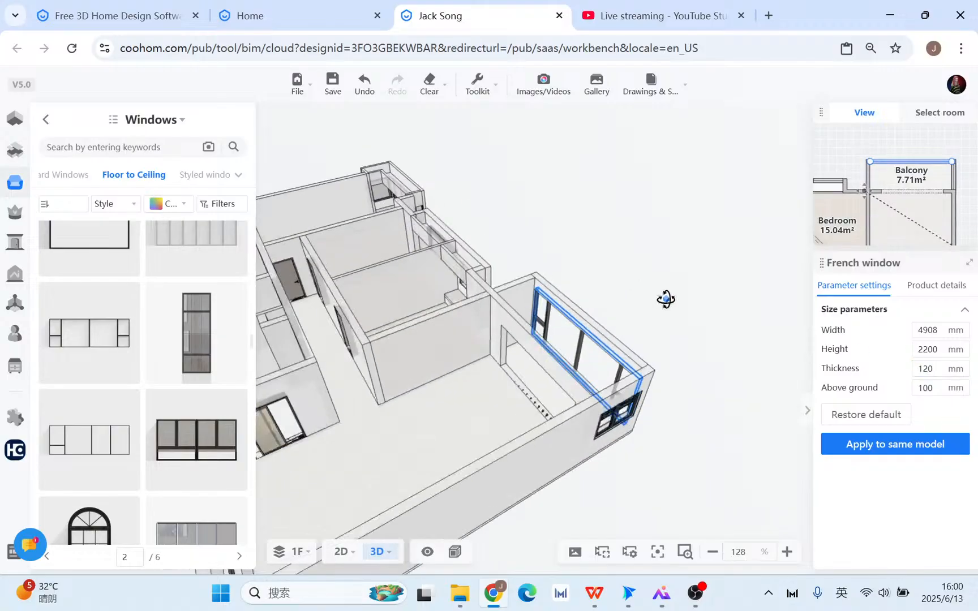
Switch to YouTube Studio to check the TOOL SHOW live stream.
left_click(676, 20)
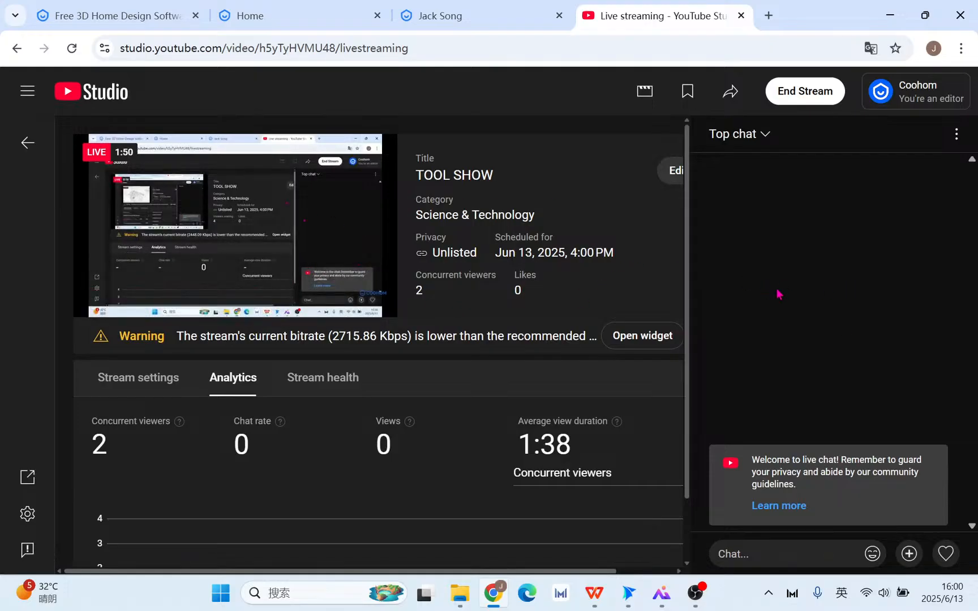
Return to the Coohom design and inspect the apartment and its balcony French window from several angles in 3D.
left_click(468, 18)
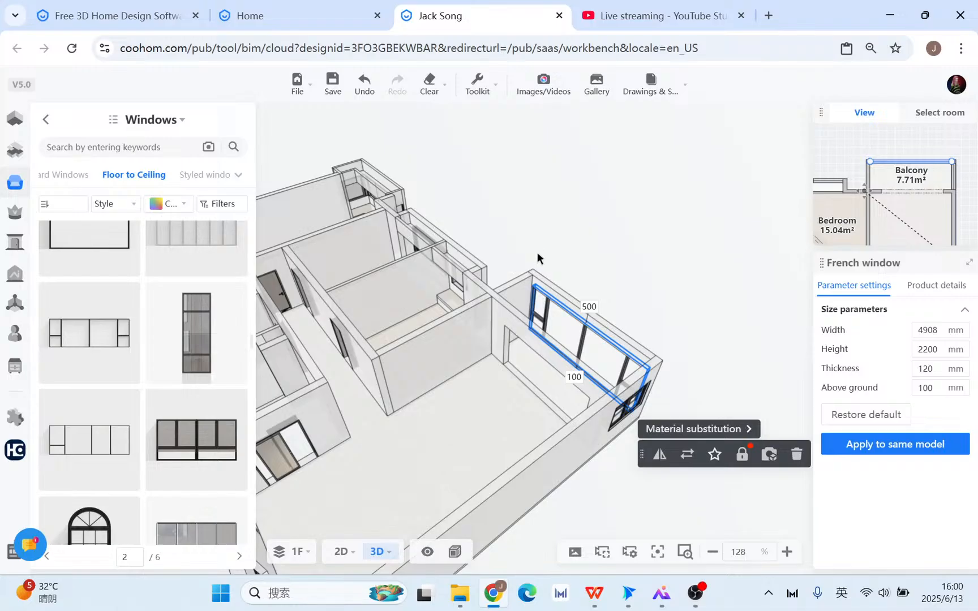
left_click_drag(421, 449, 512, 365)
scroll(476, 415, "down", 3)
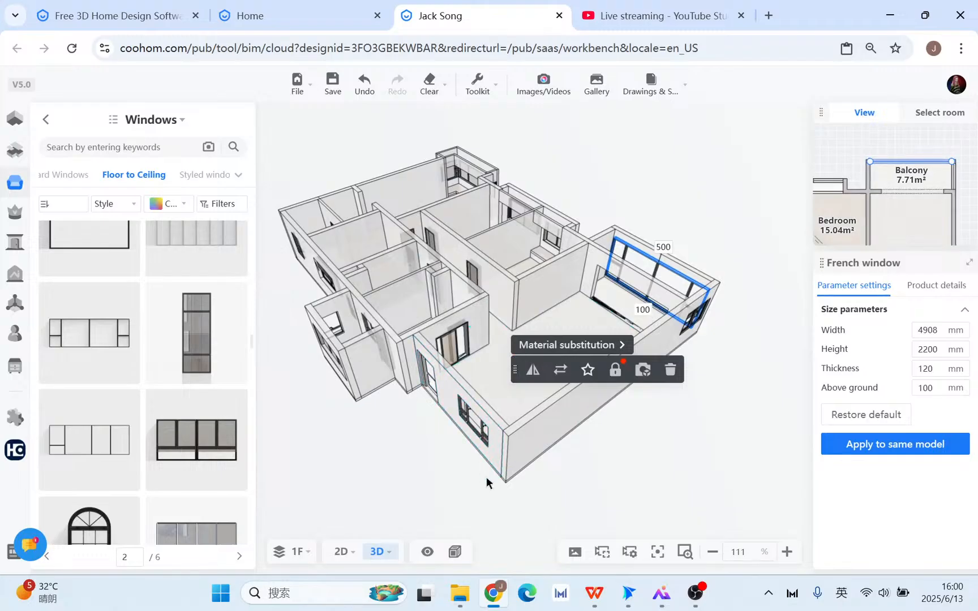
left_click_drag(522, 450, 504, 469)
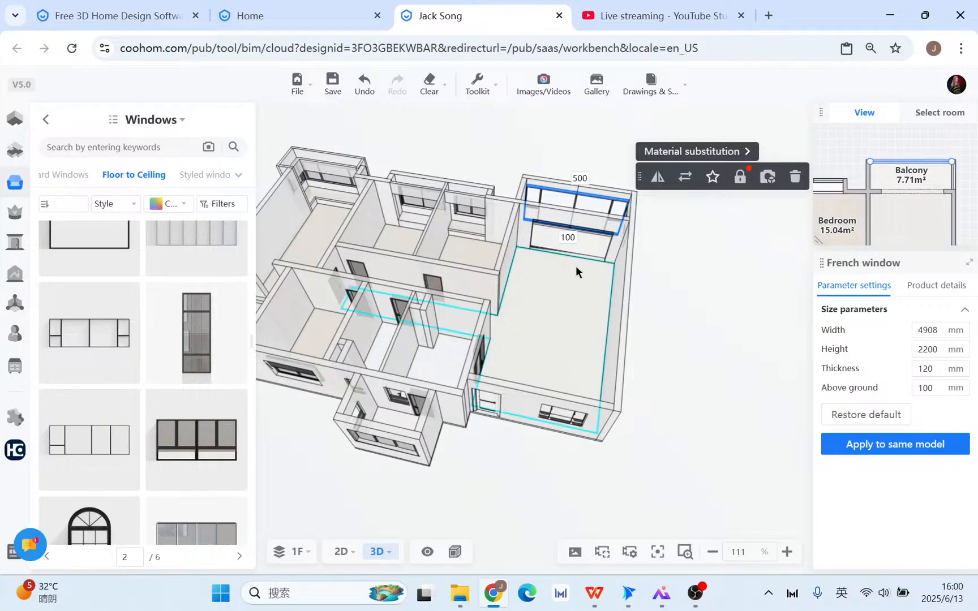
left_click_drag(576, 265, 698, 348)
scroll(697, 347, "up", 1)
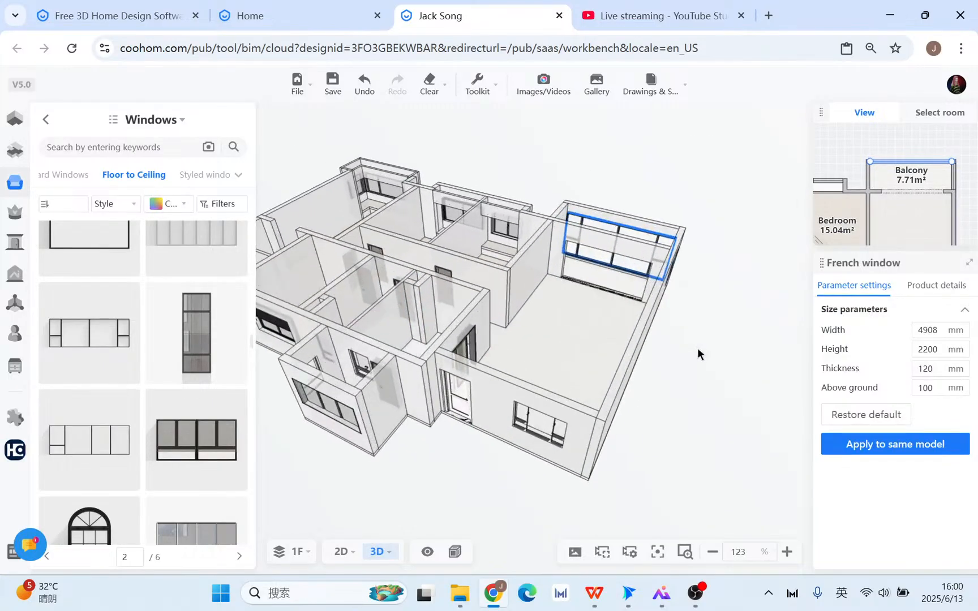
left_click(769, 592)
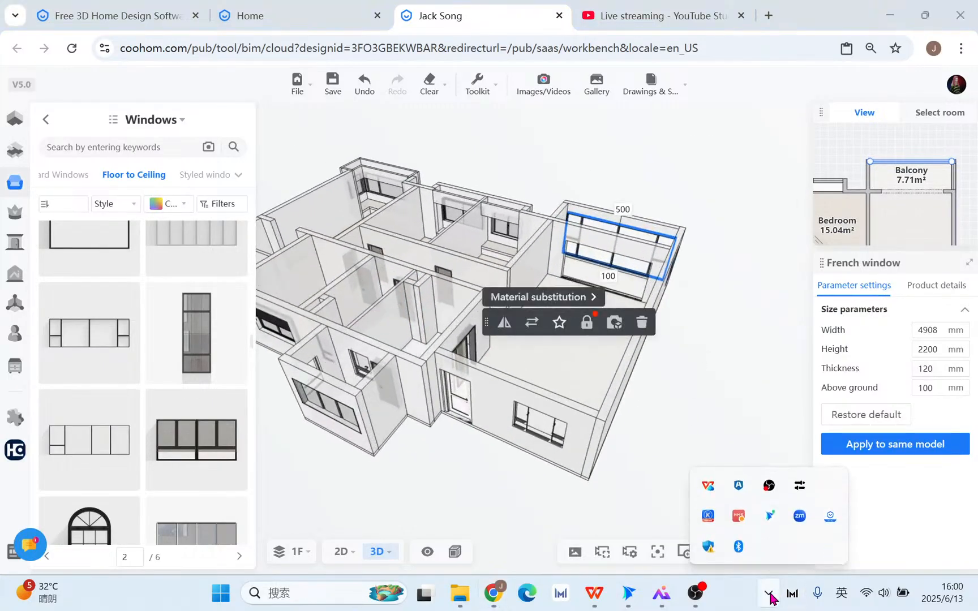
left_click(702, 338)
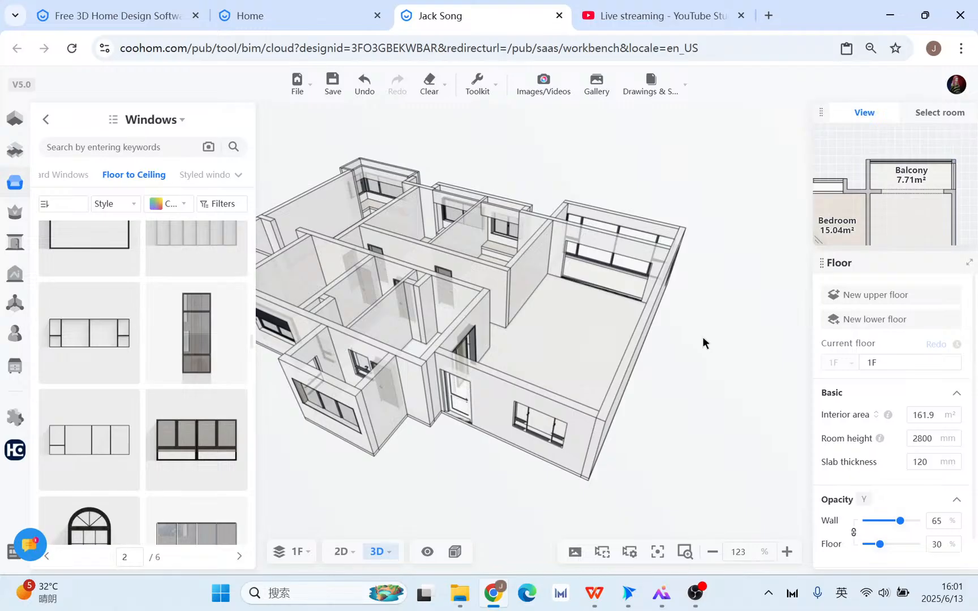
Check the TOOL SHOW live stream in YouTube Studio again and view the large room beside the balcony up close in the Coohom design.
left_click(672, 20)
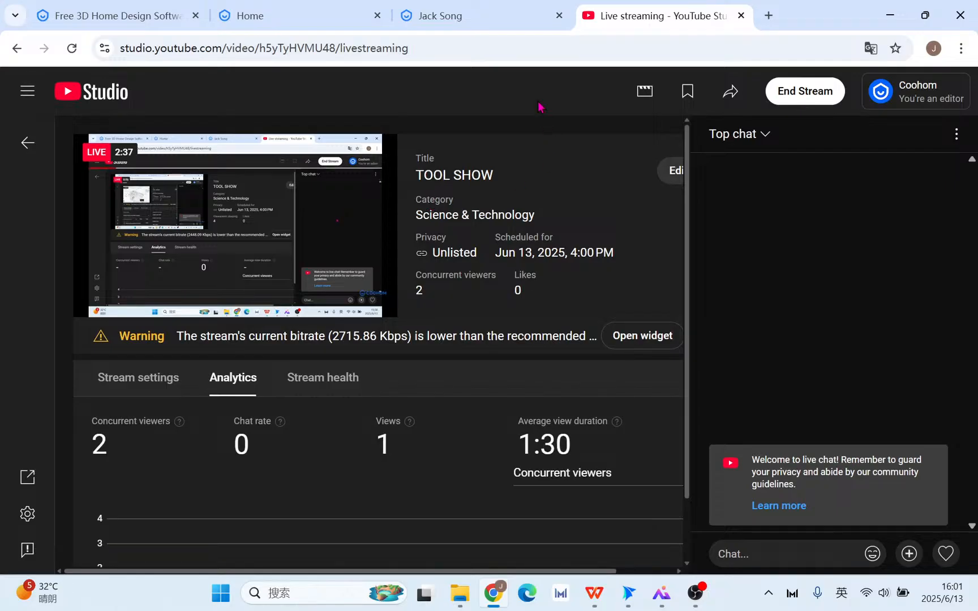
left_click(495, 23)
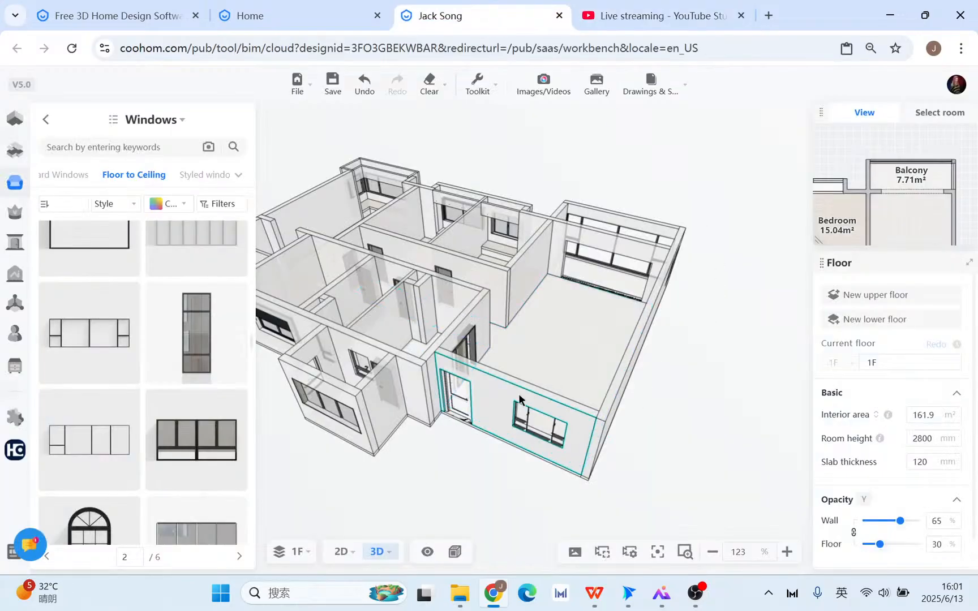
left_click_drag(423, 473, 588, 492)
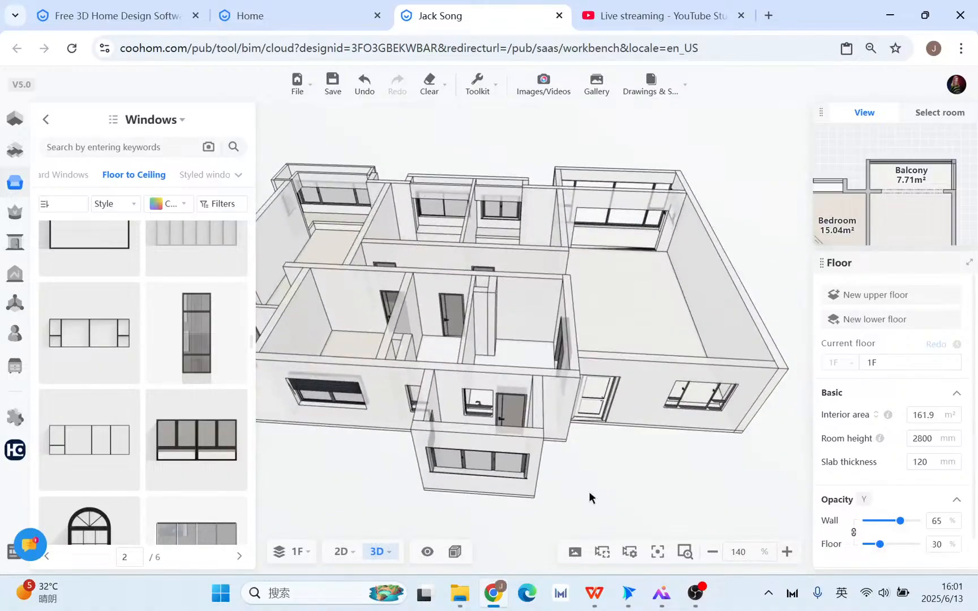
left_click_drag(671, 475, 542, 445)
scroll(541, 436, "up", 5)
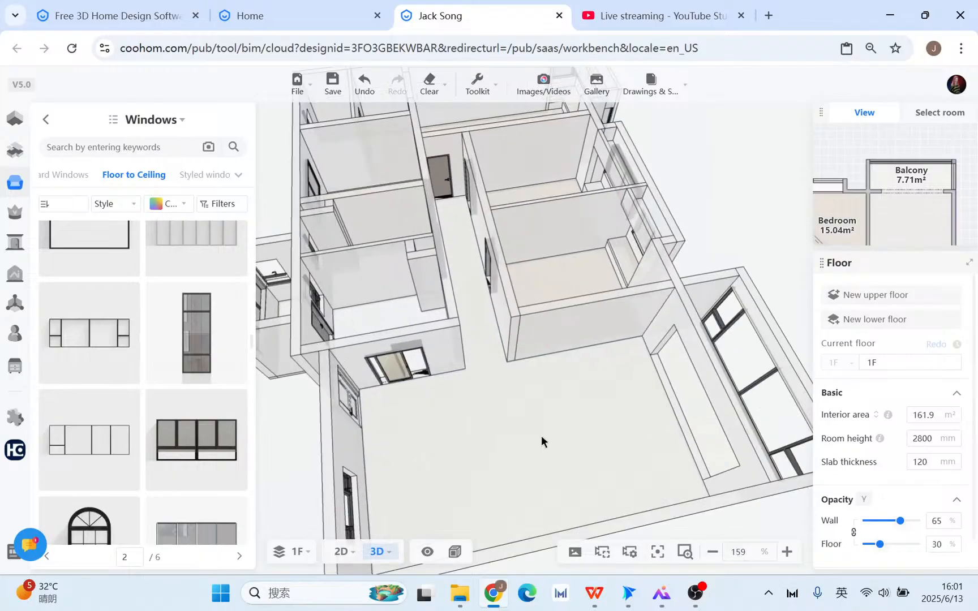
left_click(670, 16)
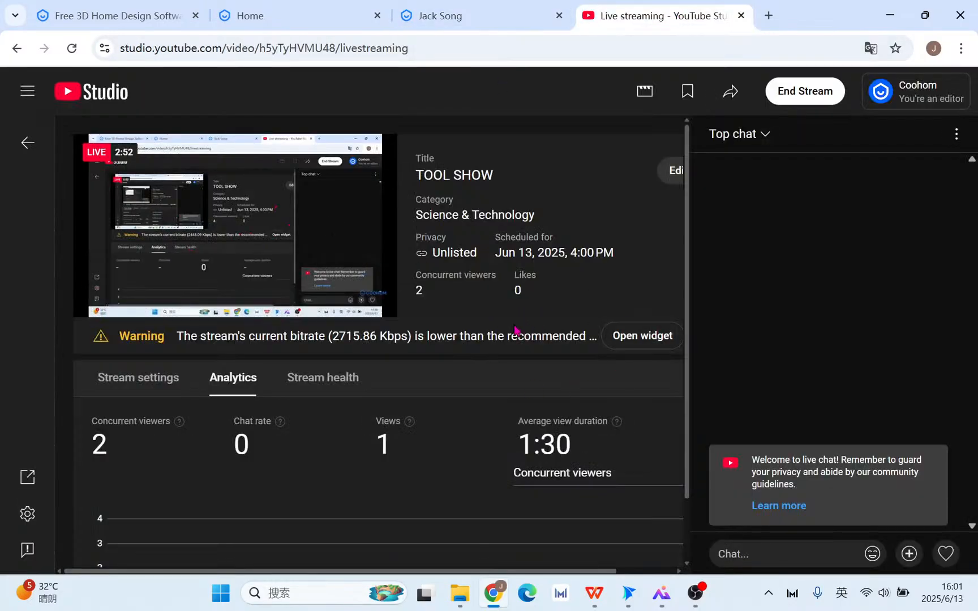
left_click(480, 17)
left_click_drag(530, 403, 546, 438)
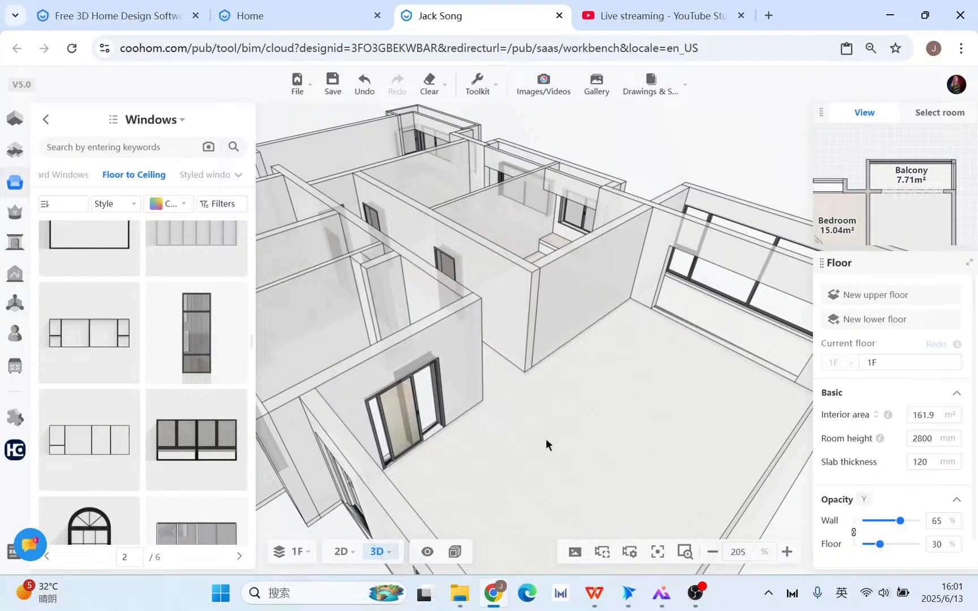
scroll(564, 412, "down", 2)
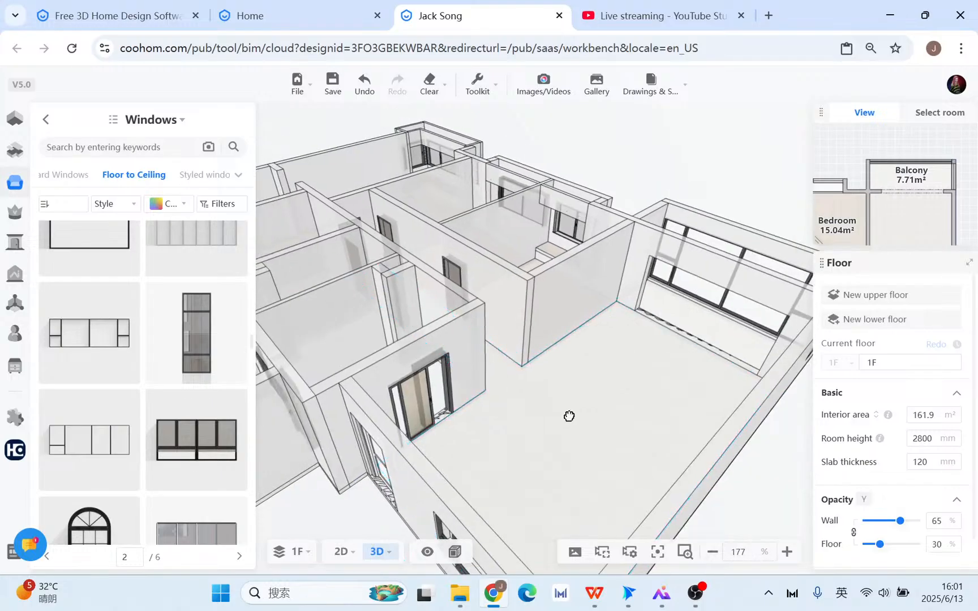
right_click_drag(569, 416, 589, 448)
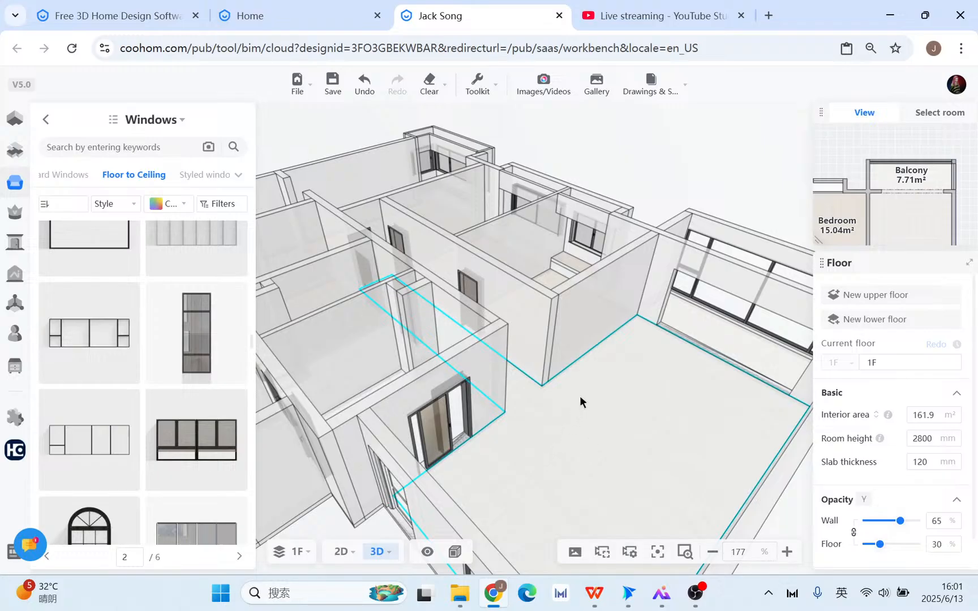
Switch to WPS Office, start the Advanced design tools slide show and go through the first flat ceiling examples.
left_click(594, 592)
key("F5")
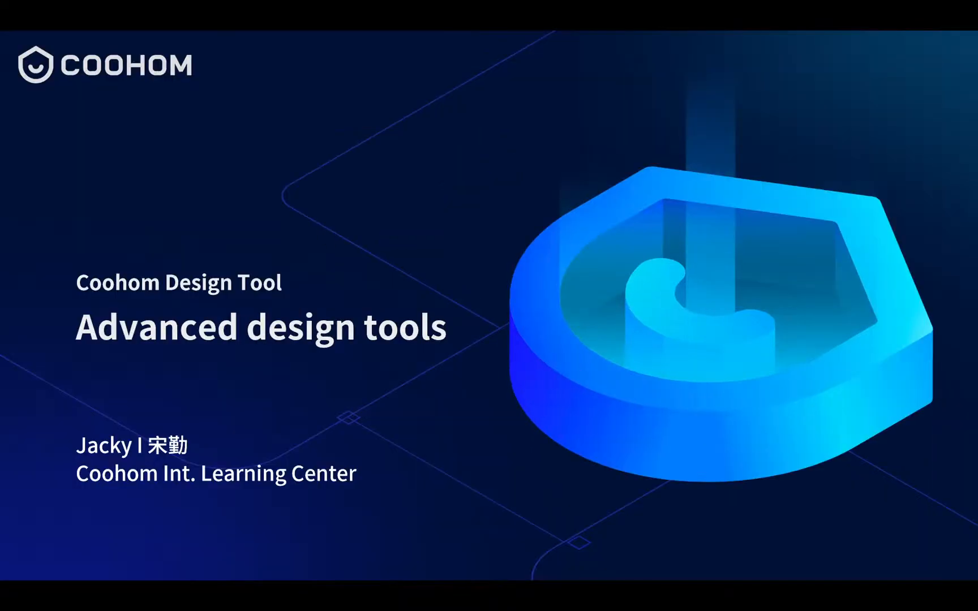
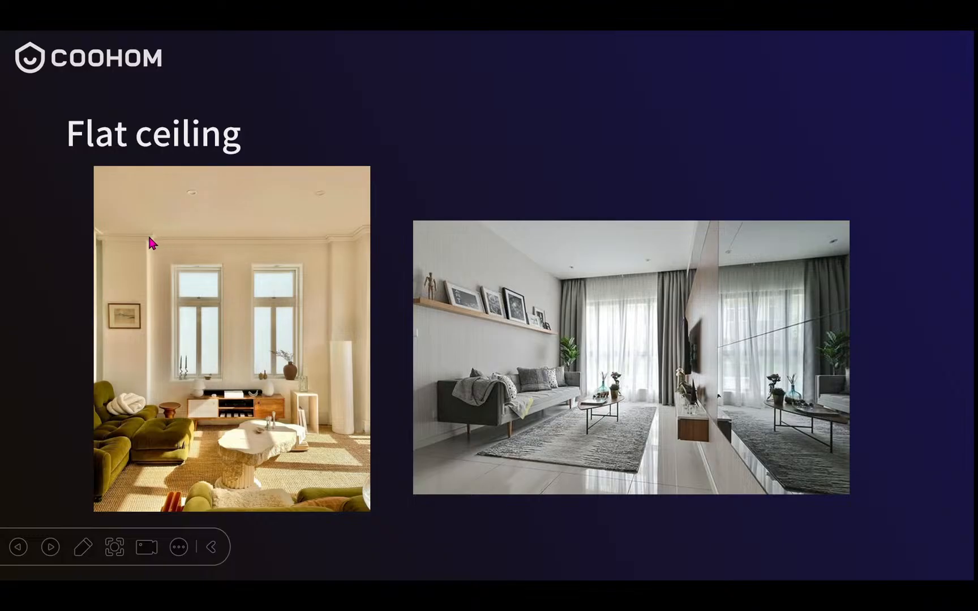
left_click(654, 329)
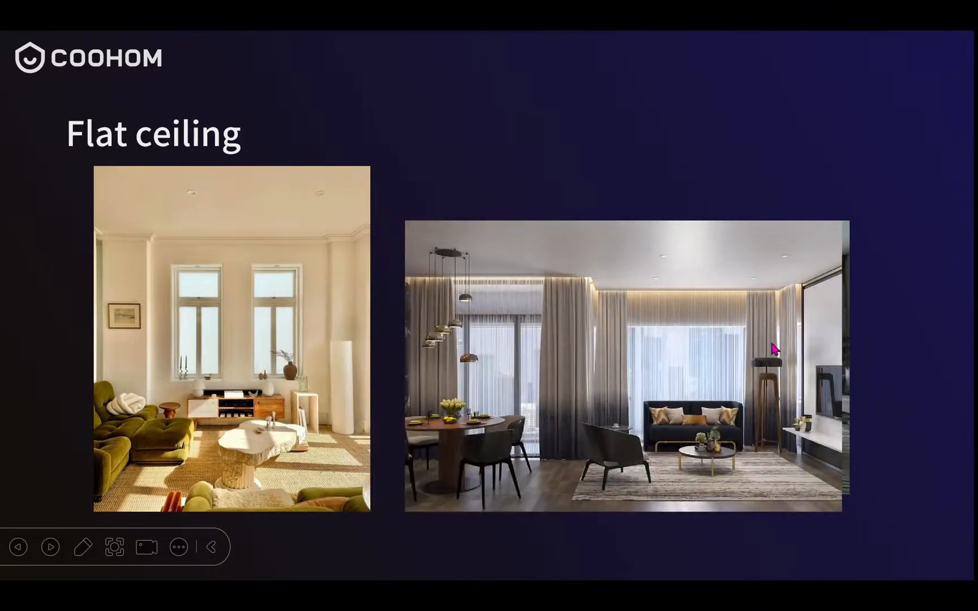
left_click(728, 347)
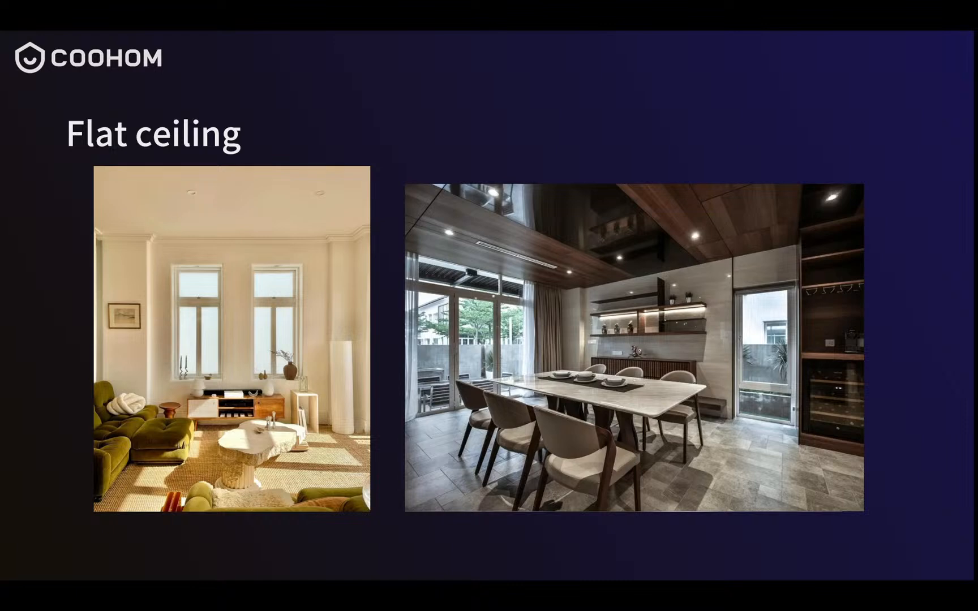
left_click(811, 388)
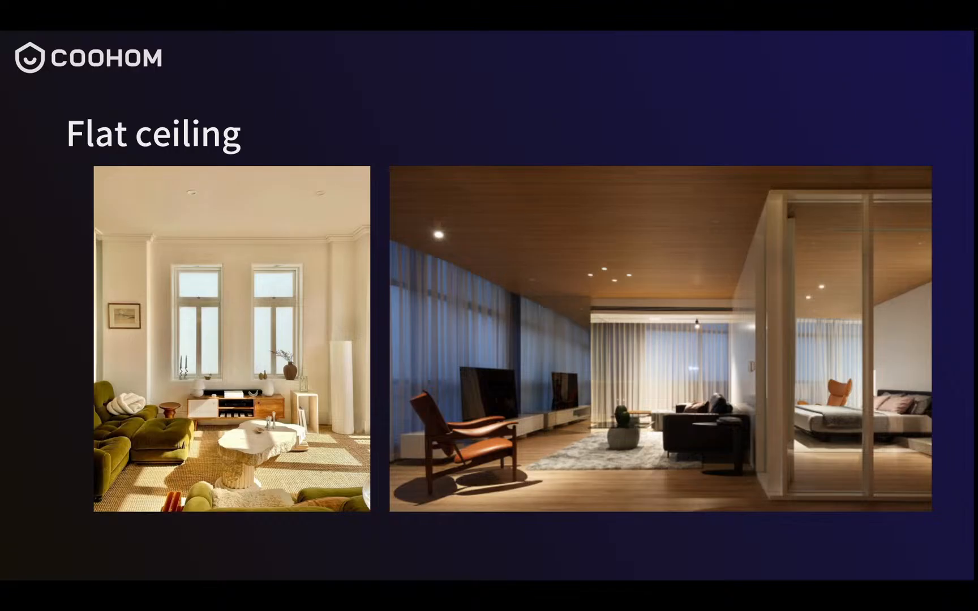
left_click(570, 259)
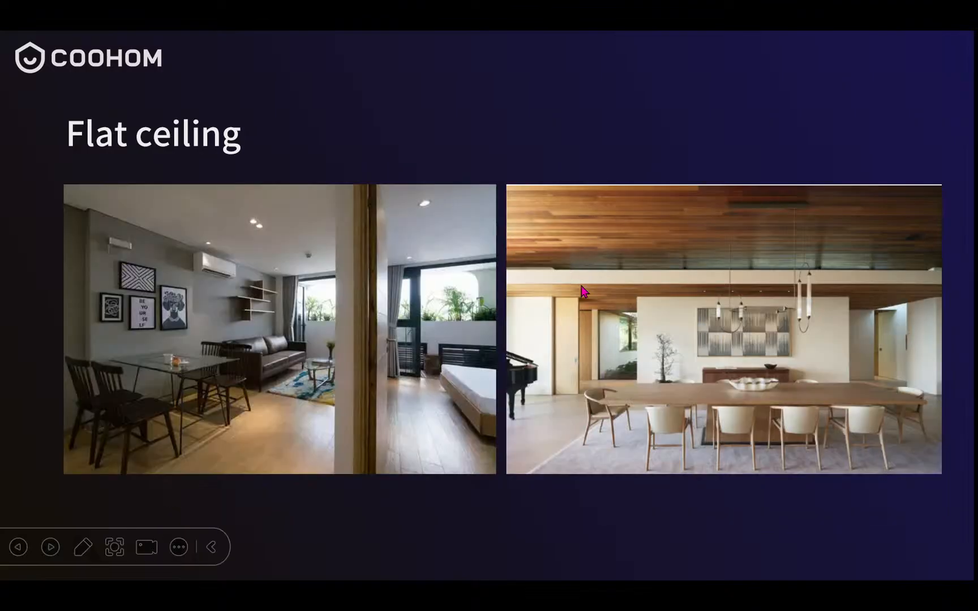
Show the remaining ceiling example slides up to the one on light strip position, and end the slide show.
left_click(616, 257)
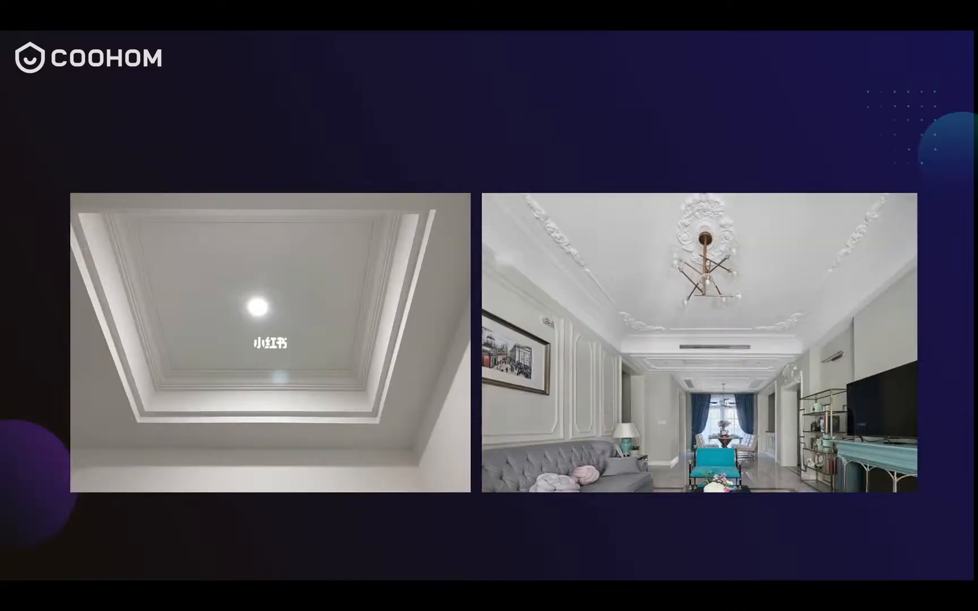
left_click(709, 319)
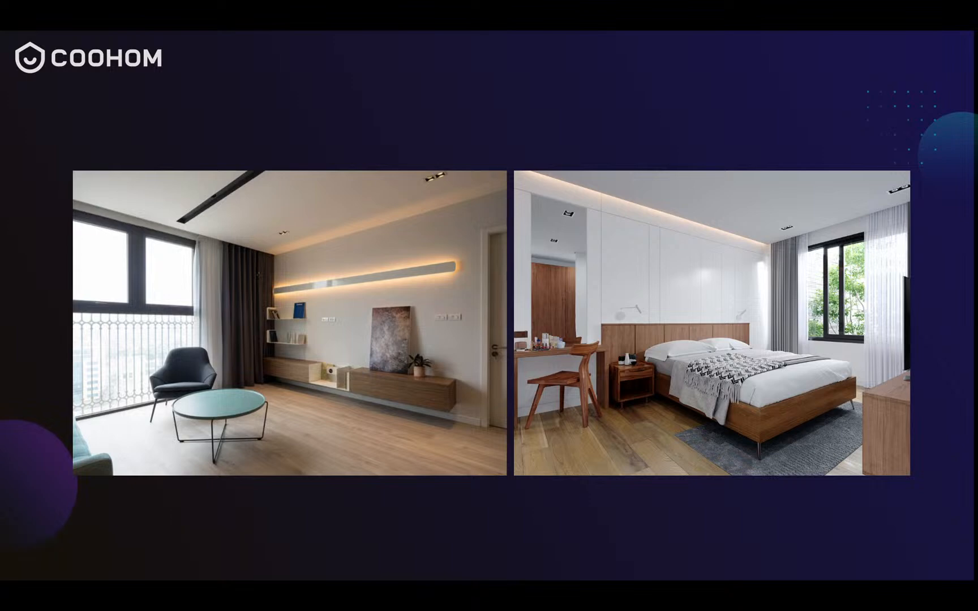
key("Right")
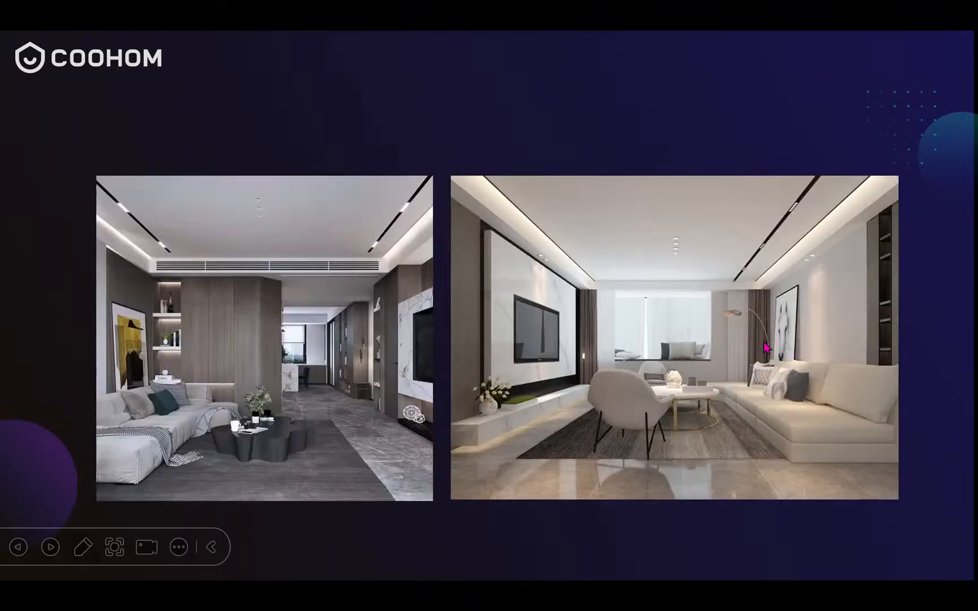
key("Right")
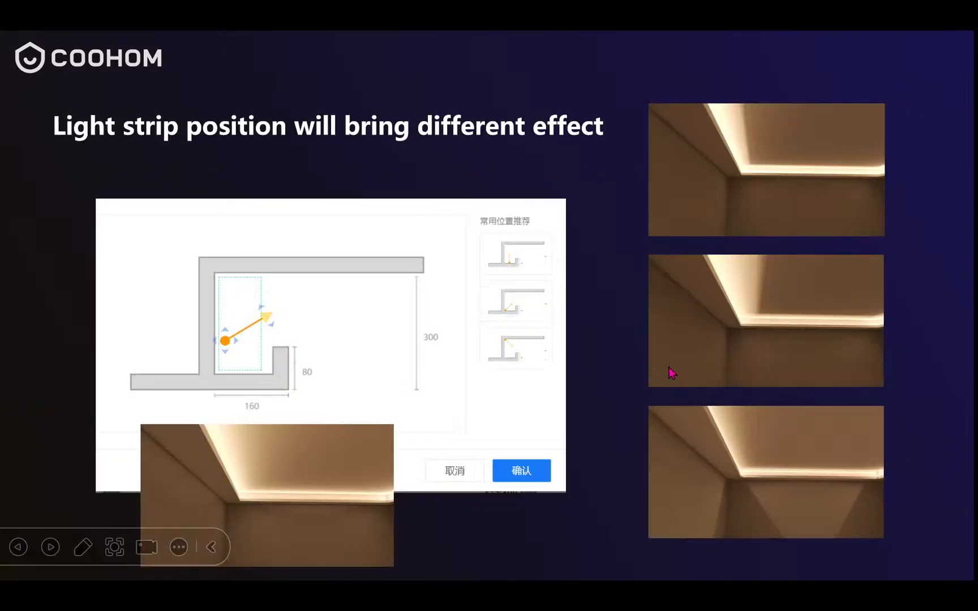
key("Left")
key("Right")
key("Escape")
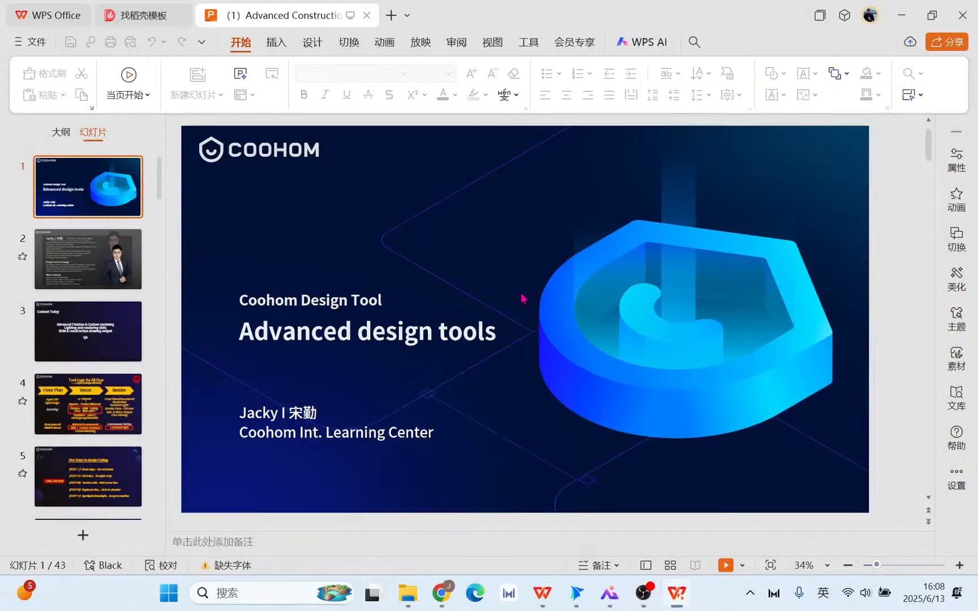
Switch back to the Coohom design and raise the wall opacity to its maximum.
left_click(496, 596)
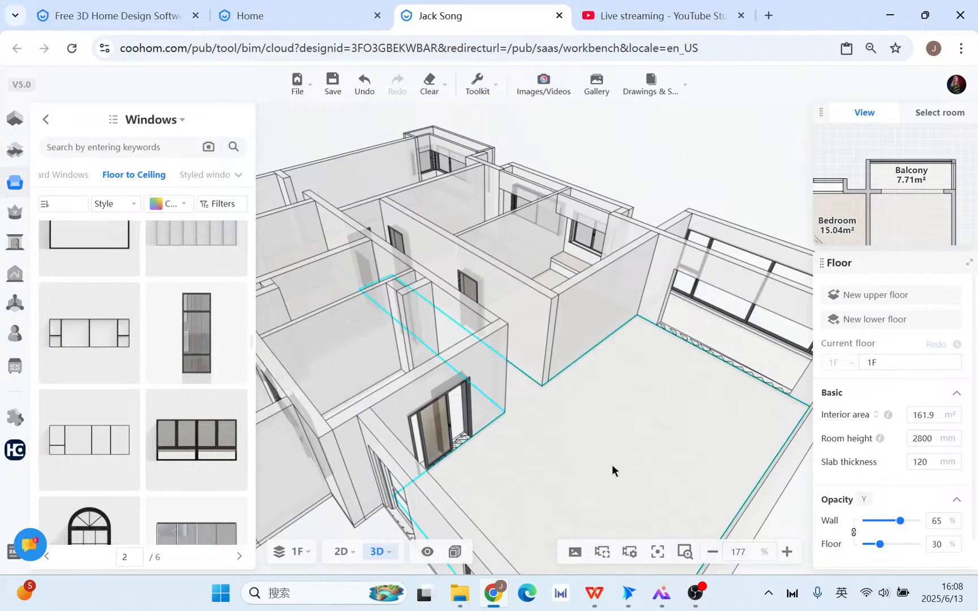
left_click_drag(612, 468, 614, 411)
left_click_drag(895, 523, 920, 520)
View the large room beside the balcony from above and below, and open its ceiling in the Ceiling Editor.
left_click_drag(617, 476, 563, 317)
left_click(531, 249)
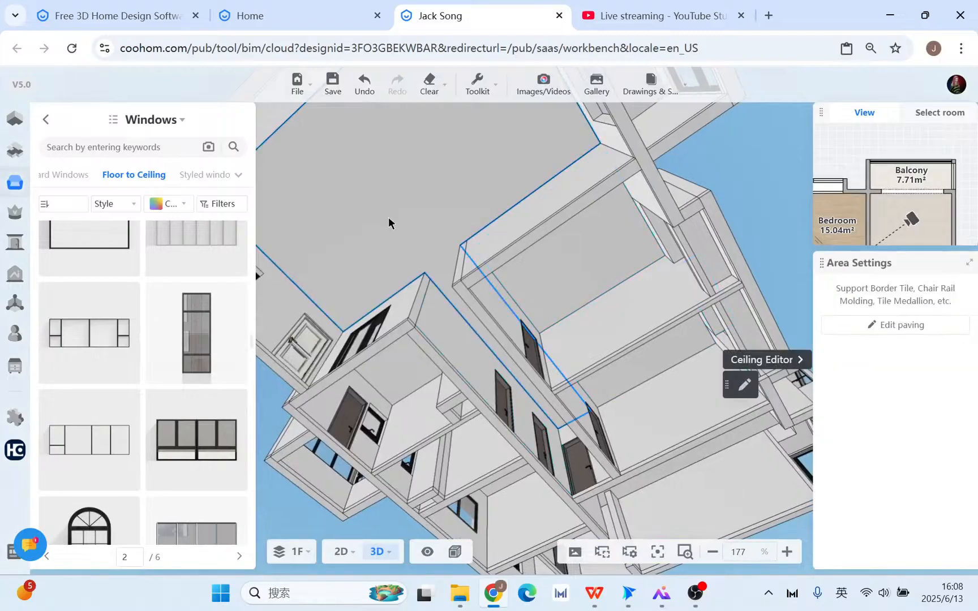
left_click_drag(388, 222, 585, 369)
scroll(600, 388, "down", 4)
left_click_drag(582, 451, 560, 429)
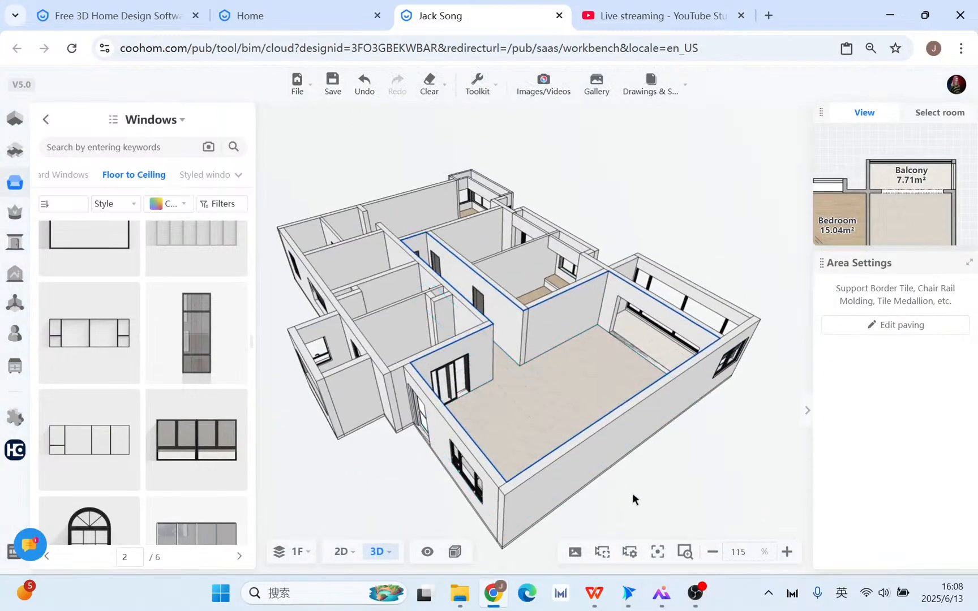
left_click_drag(632, 498, 652, 409)
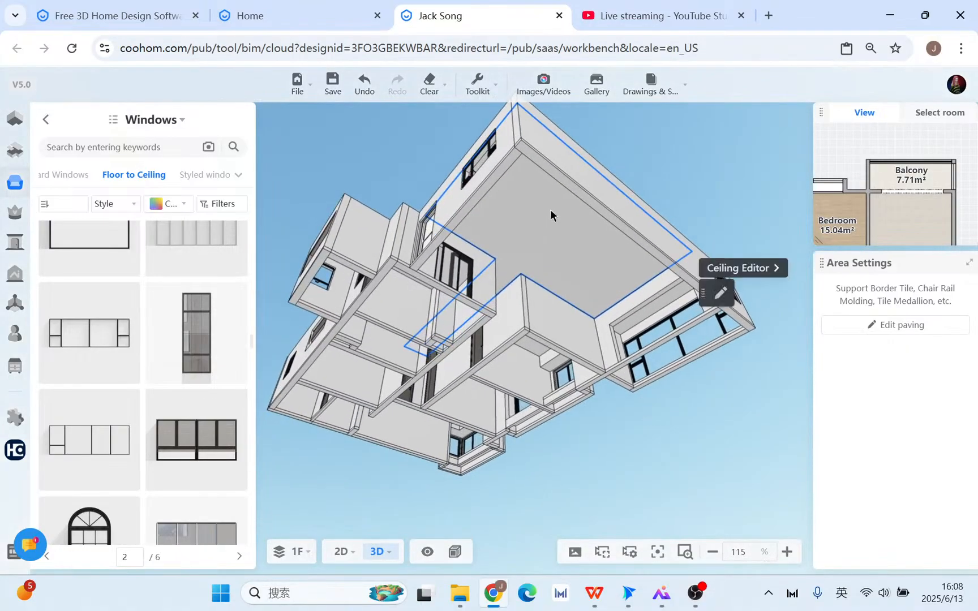
left_click(752, 270)
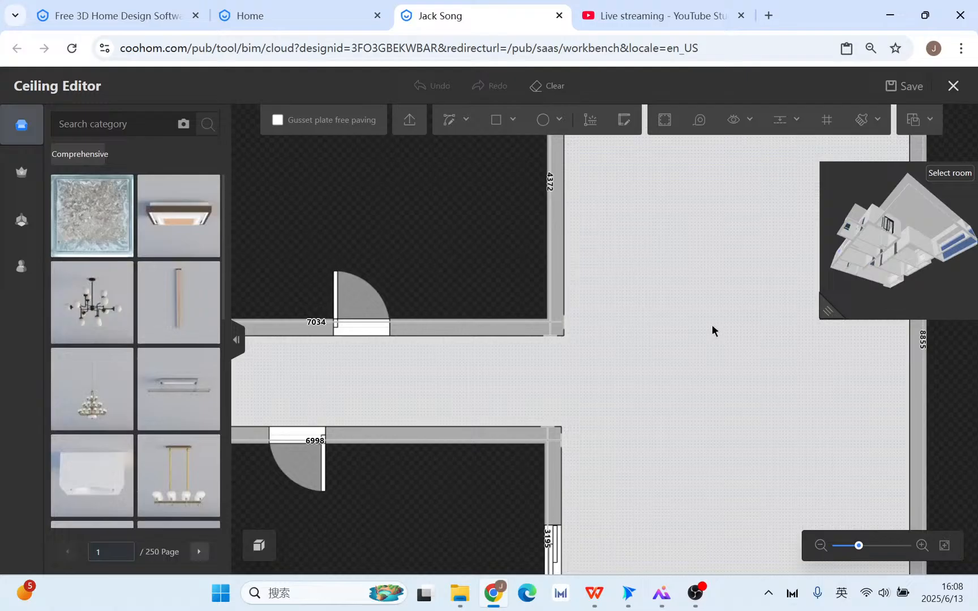
Draw a rectangle about 4061 by 5127 mm on the ceiling and a narrow rectangular strip 4908 mm wide along the balcony side.
scroll(713, 326, "down", 3)
middle_click_drag(713, 326, 493, 338)
scroll(482, 335, "down", 3)
mouse_move(496, 120)
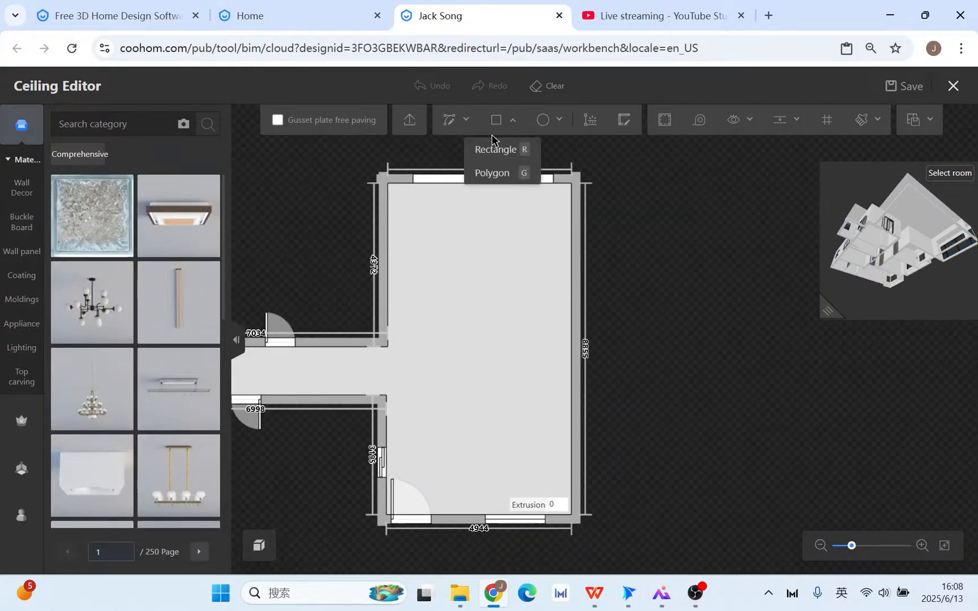
left_click(494, 149)
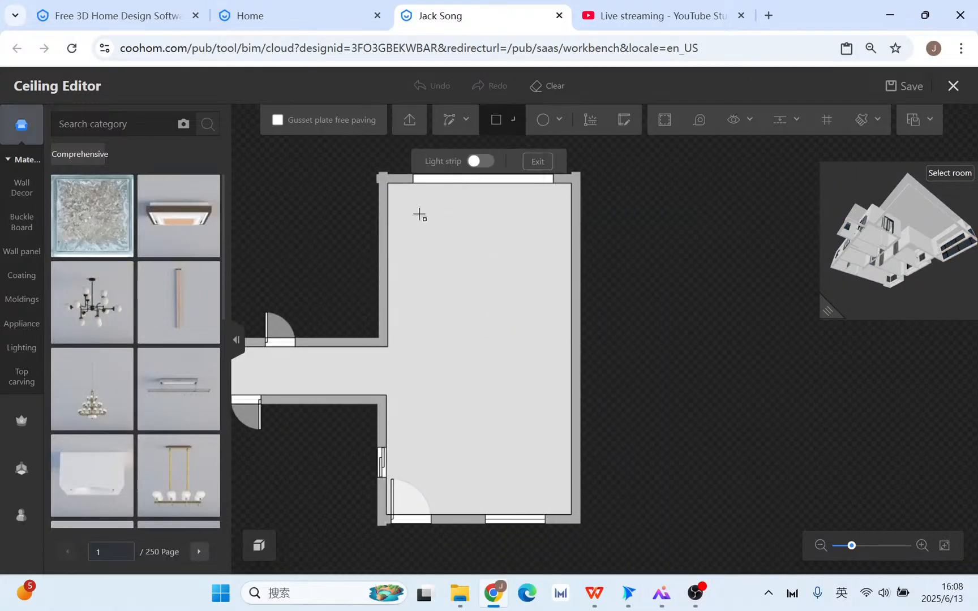
left_click(401, 206)
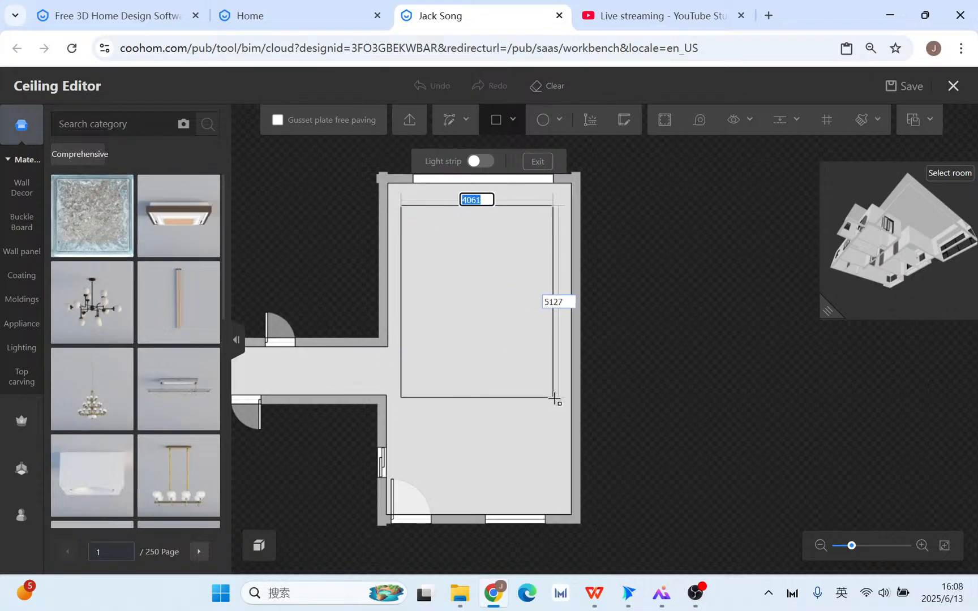
left_click(553, 398)
left_click(384, 179)
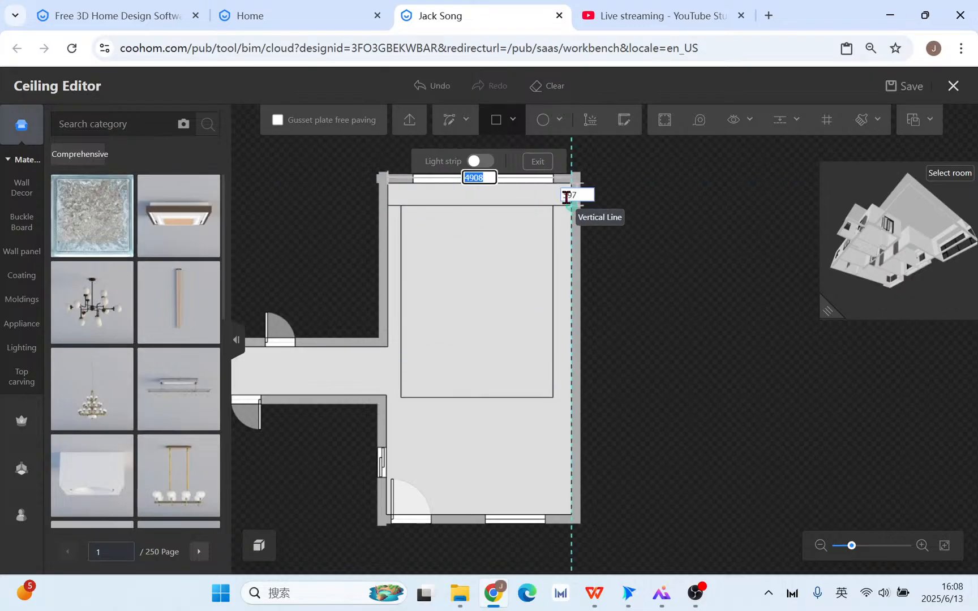
left_click(633, 196)
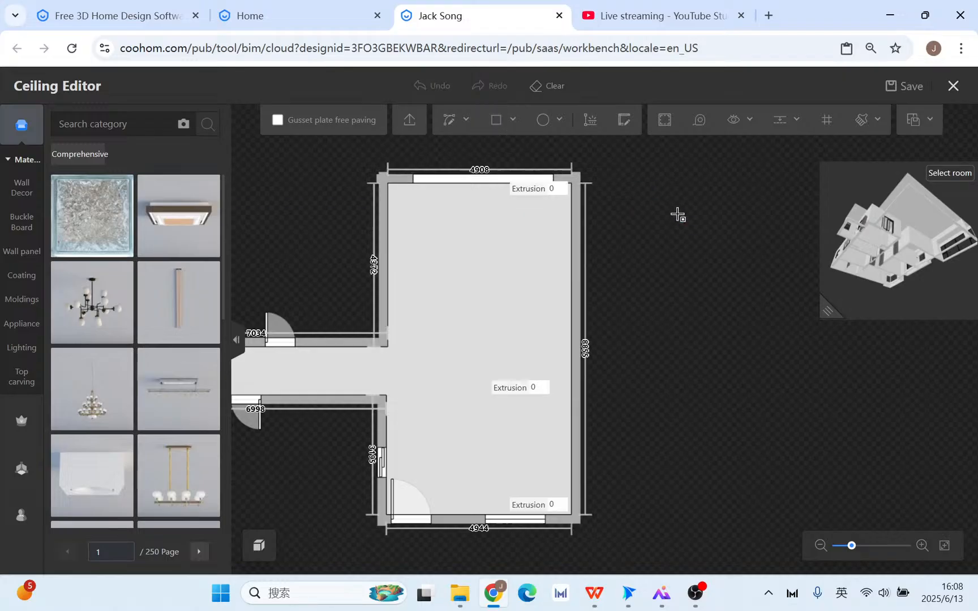
Set the depth of the narrow strip along the balcony side to 200 mm.
left_click(539, 198)
left_click(586, 192)
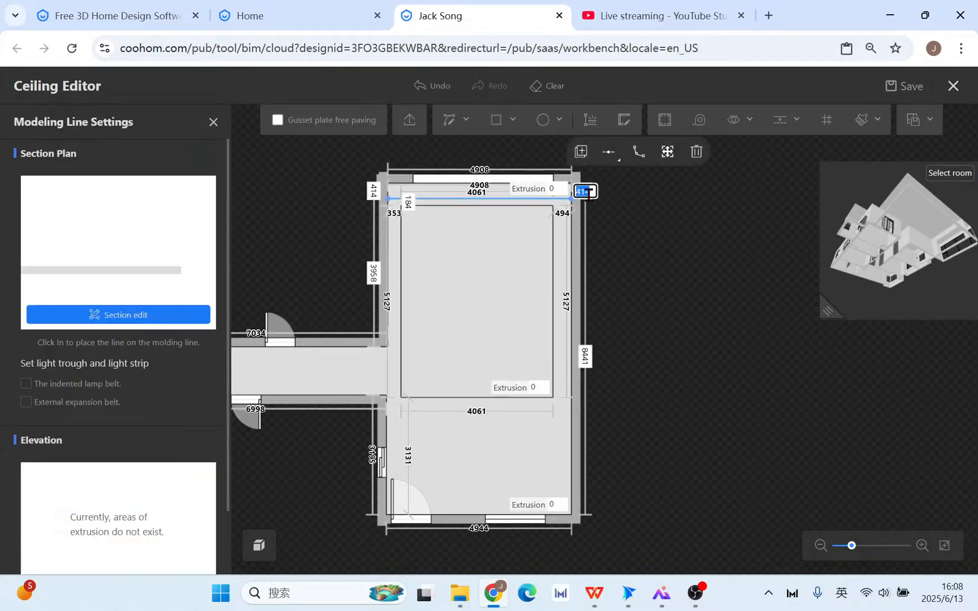
type("200")
key("Return")
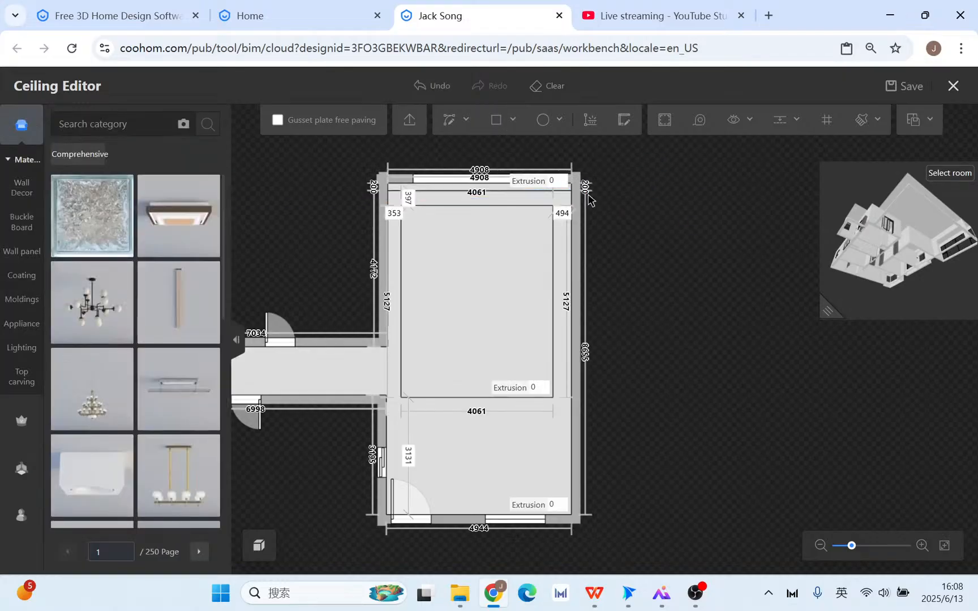
Set the large rectangle's gap to 400 mm from the wall on the corridor side and 500 mm from the opposite wall.
scroll(588, 197, "up", 1)
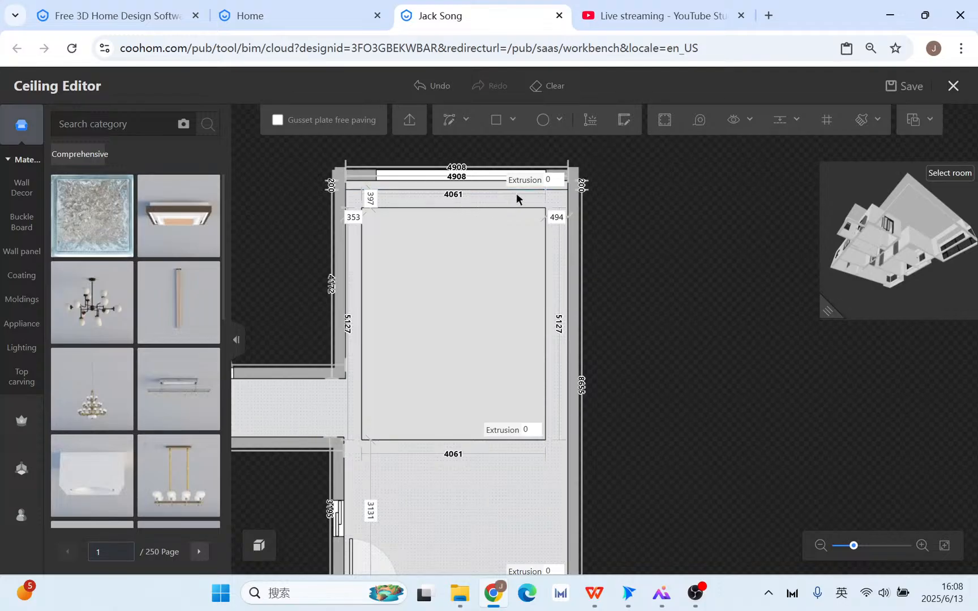
left_click(361, 227)
type("4")
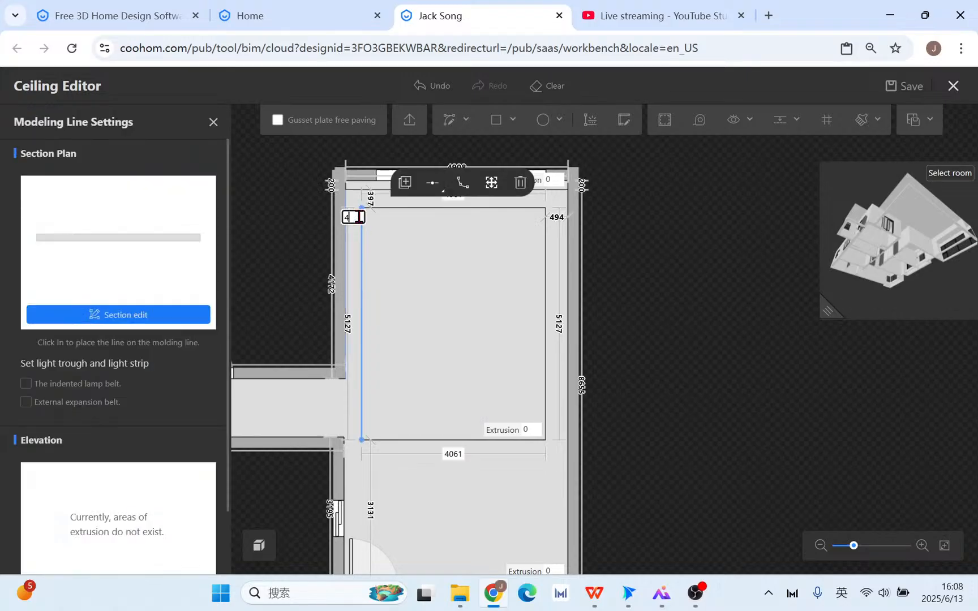
type("00")
key("Return")
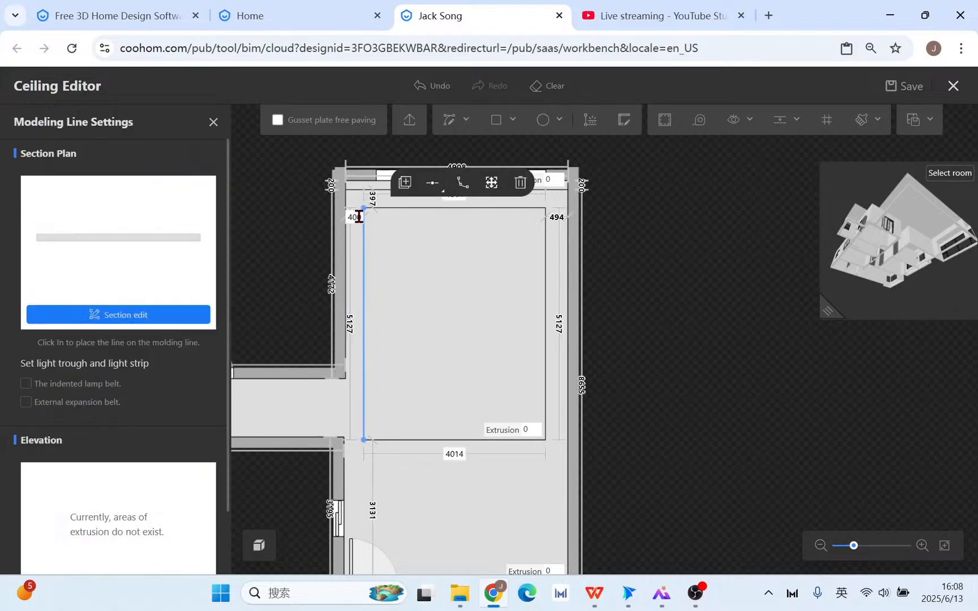
left_click(545, 247)
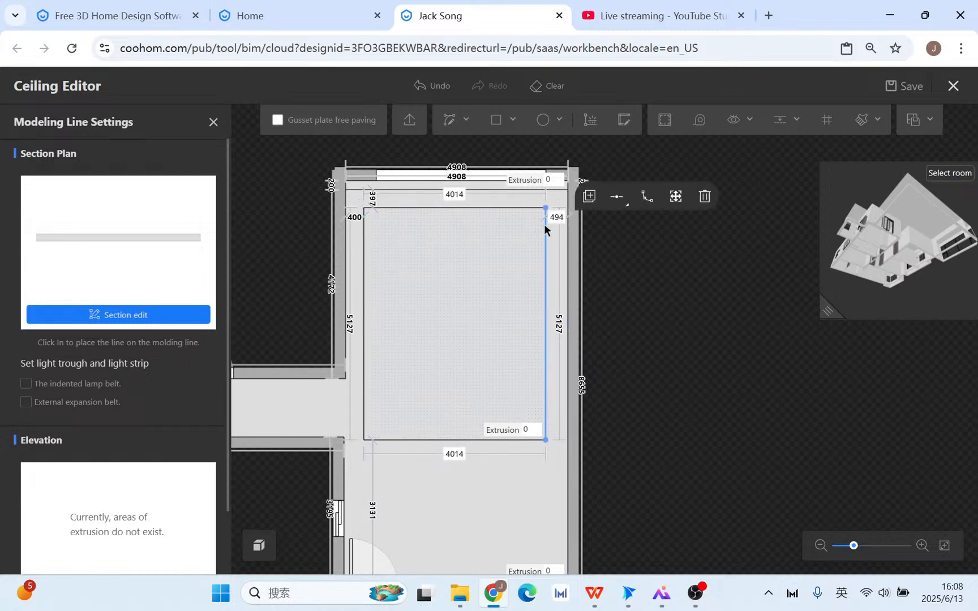
left_click(556, 217)
type("500")
key("Return")
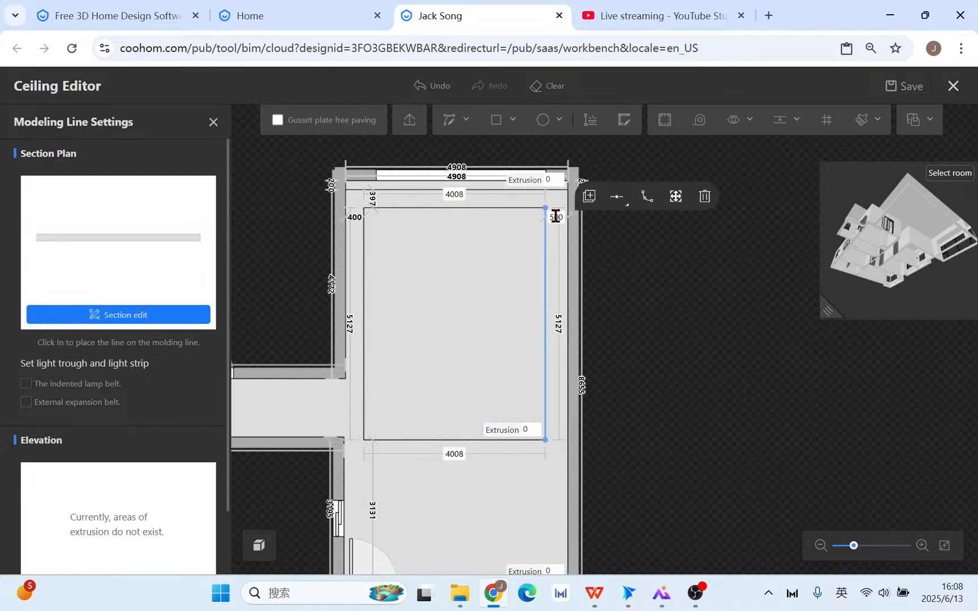
Set the gap between the large rectangle and the balcony-side strip to 400 mm.
left_click(463, 208)
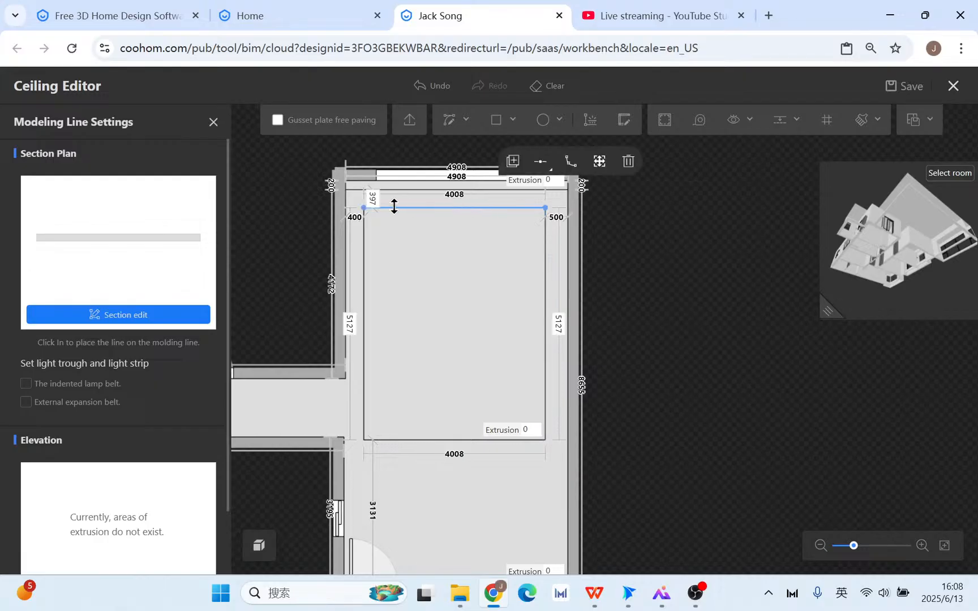
left_click(372, 199)
type("400")
key("Return")
left_click(637, 446)
Extrude the ceiling area surrounding the large rectangle by 300 mm.
left_click_drag(649, 486, 648, 389)
left_click(512, 447)
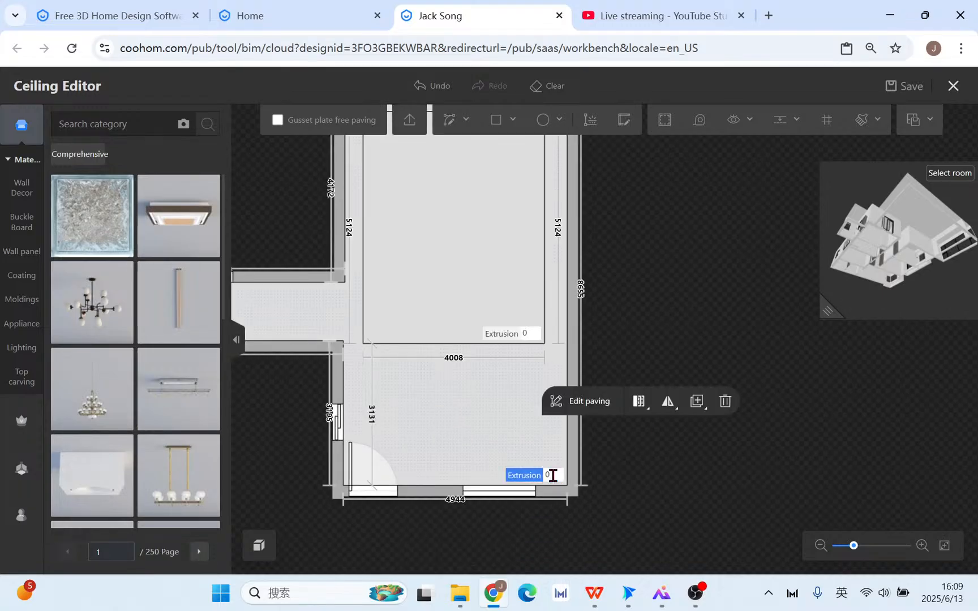
left_click(553, 475)
type("300")
key("Return")
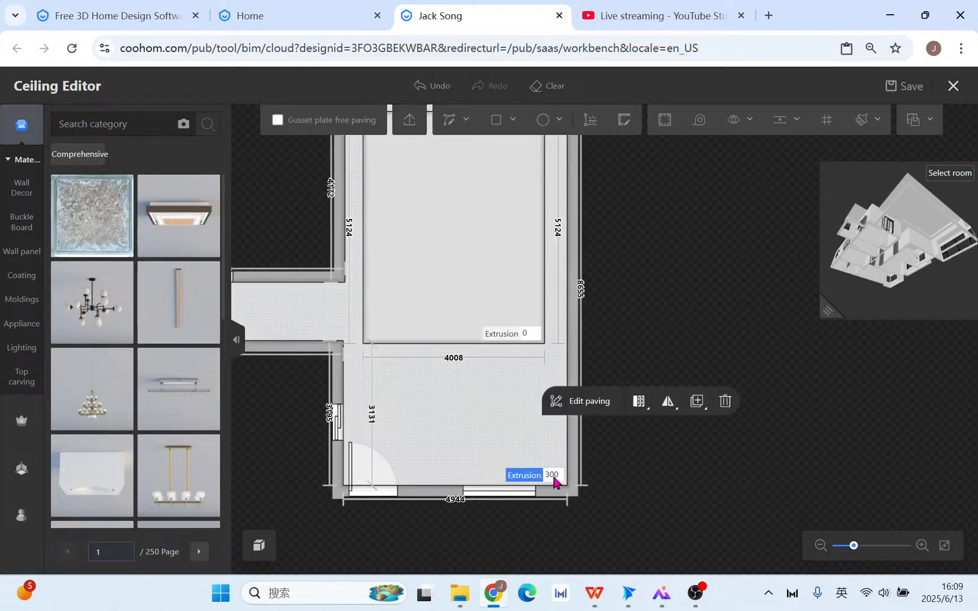
Add an indented lamp belt with light trough and light strip to the large rectangle's balcony-side edge.
scroll(665, 214, "down", 2)
left_click_drag(666, 212, 639, 295)
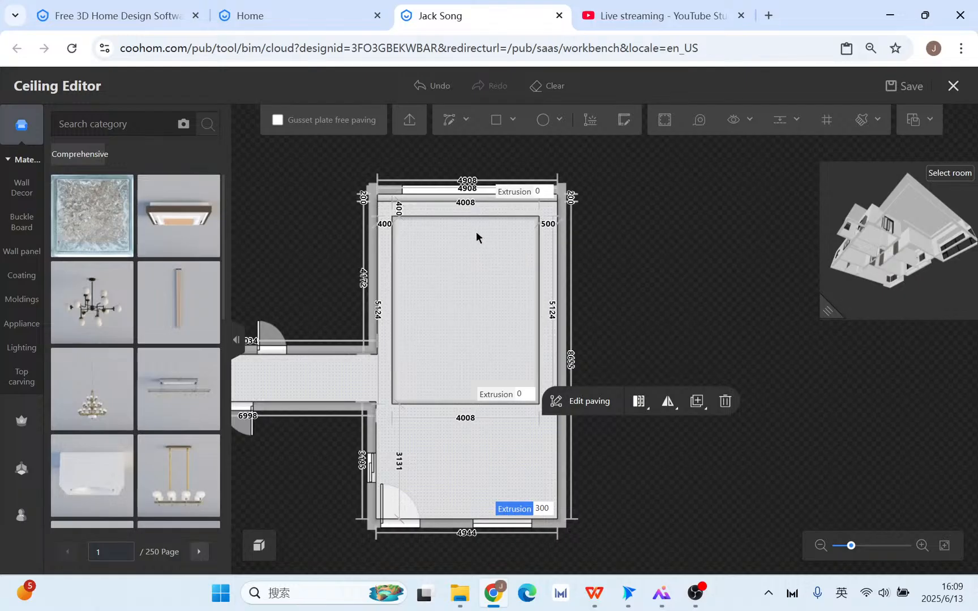
left_click(468, 216)
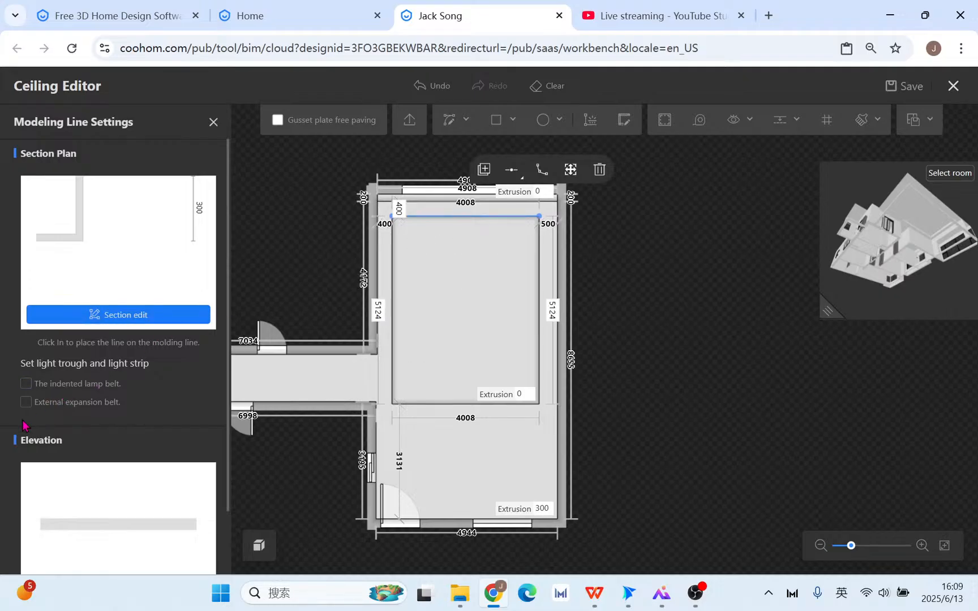
left_click(25, 384)
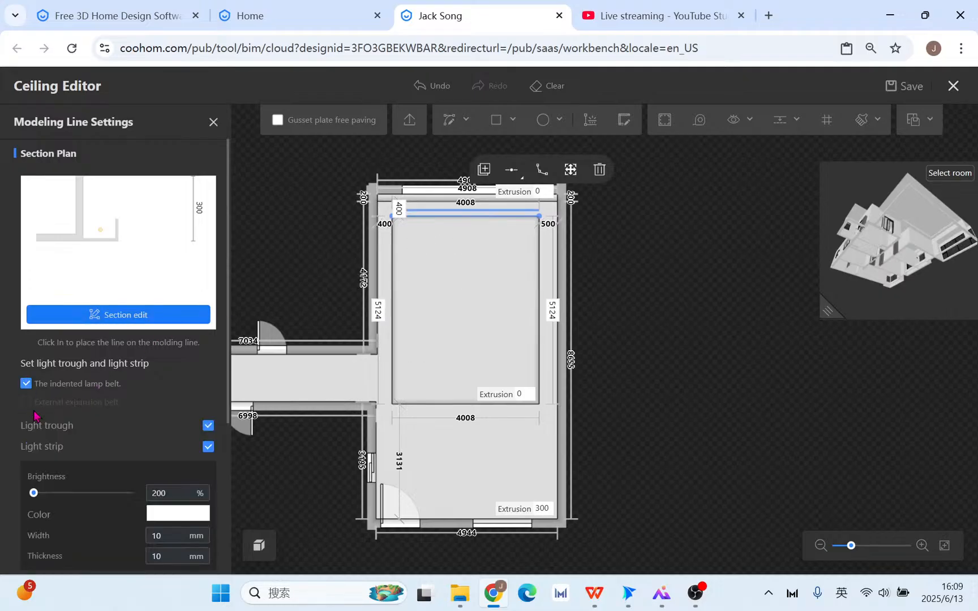
left_click(25, 385)
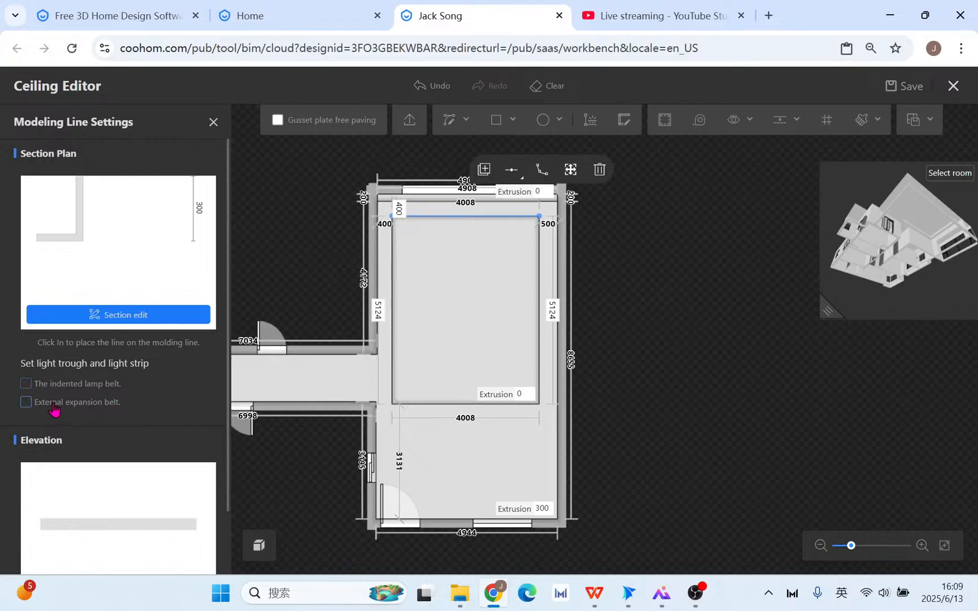
scroll(454, 323, "up", 1)
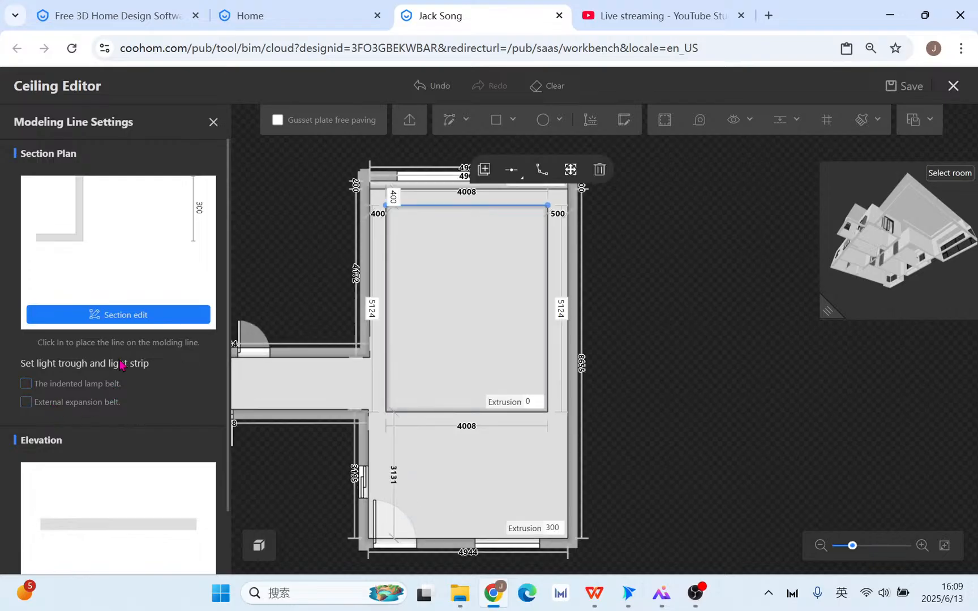
left_click(25, 384)
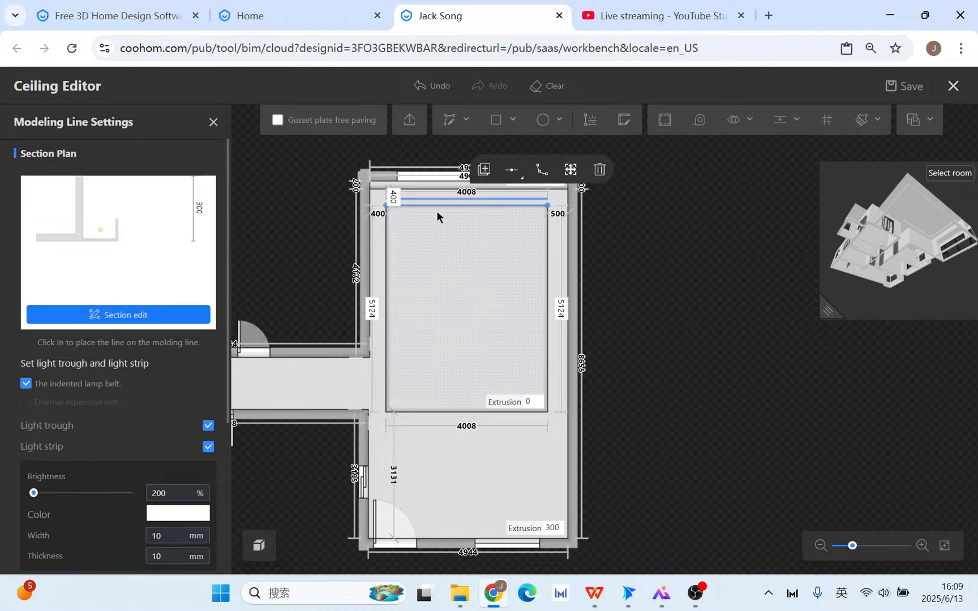
Set the light strip's color to the warm orange preset #FFCE87.
scroll(512, 214, "up", 2)
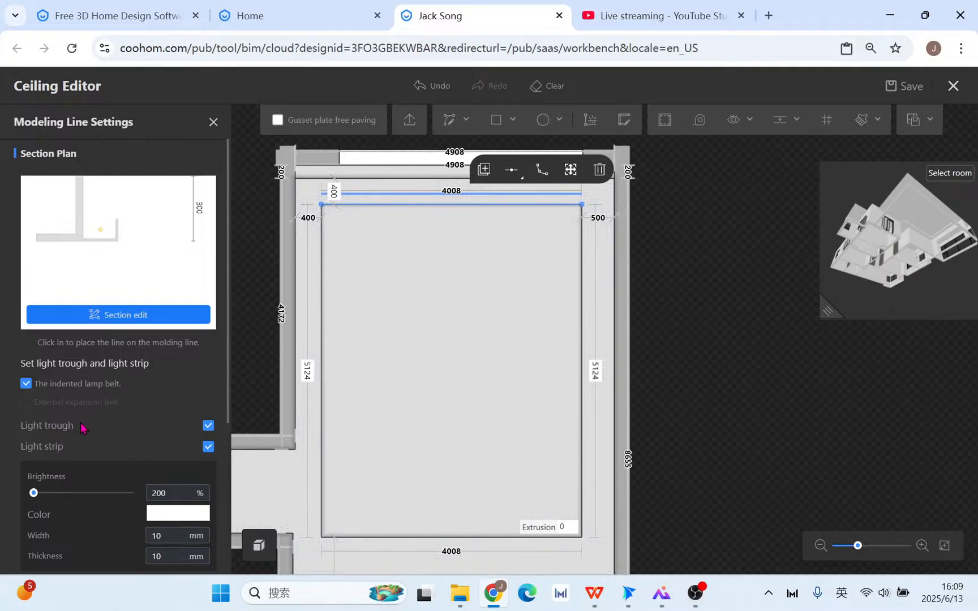
left_click(184, 516)
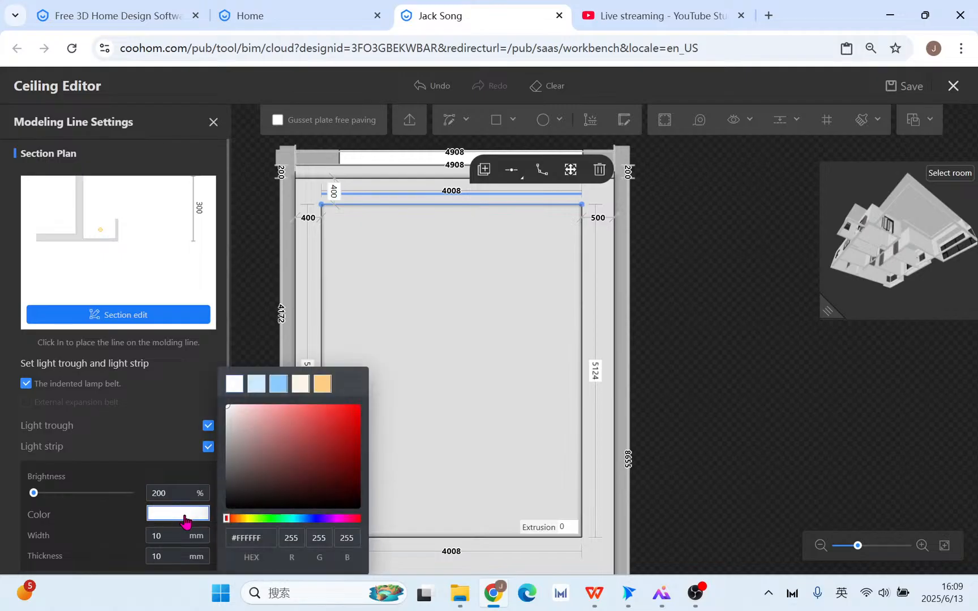
left_click(323, 384)
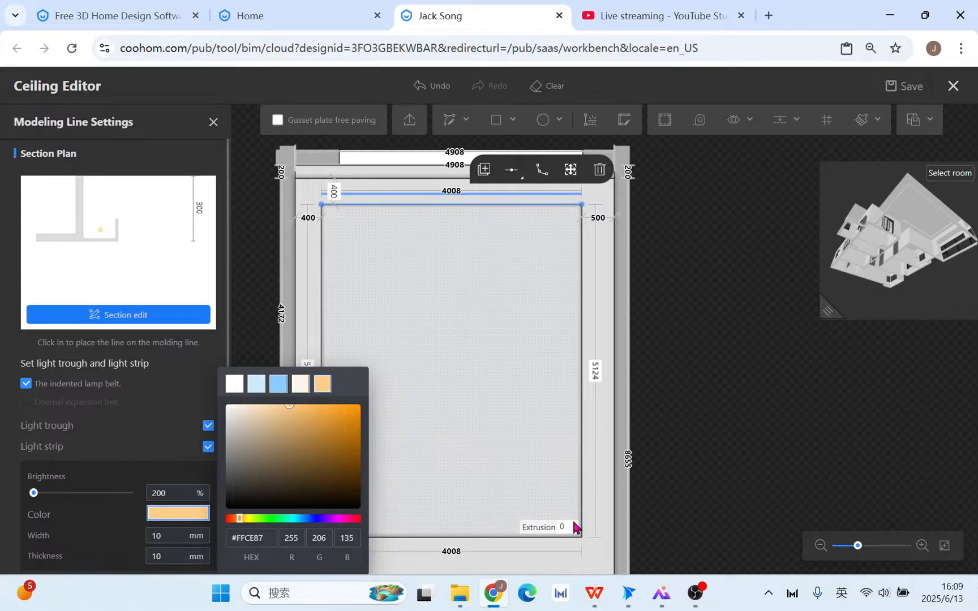
Switch to WPS Presentation, show the slide on light strip position, and return to the Coohom design.
left_click(594, 593)
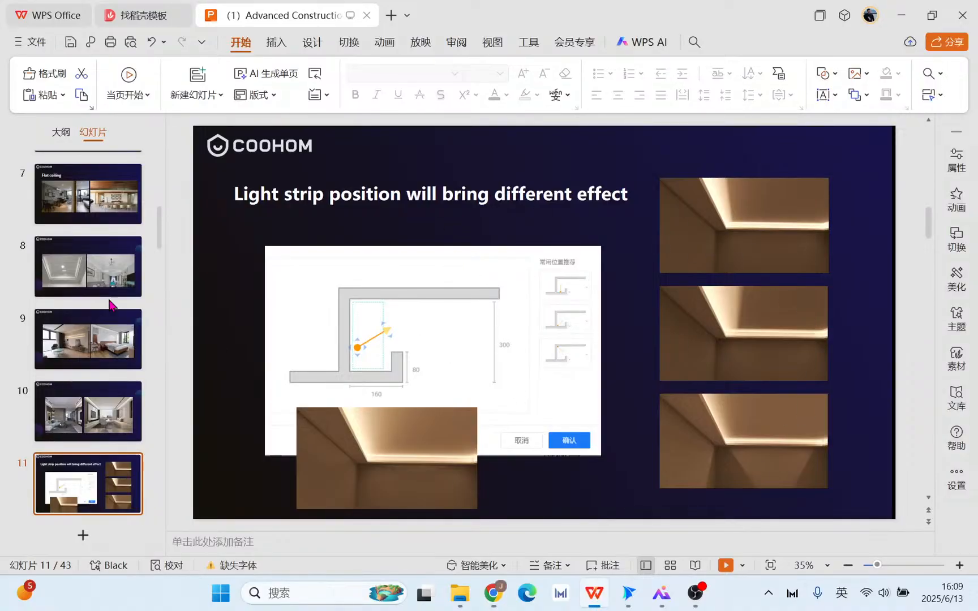
left_click(724, 565)
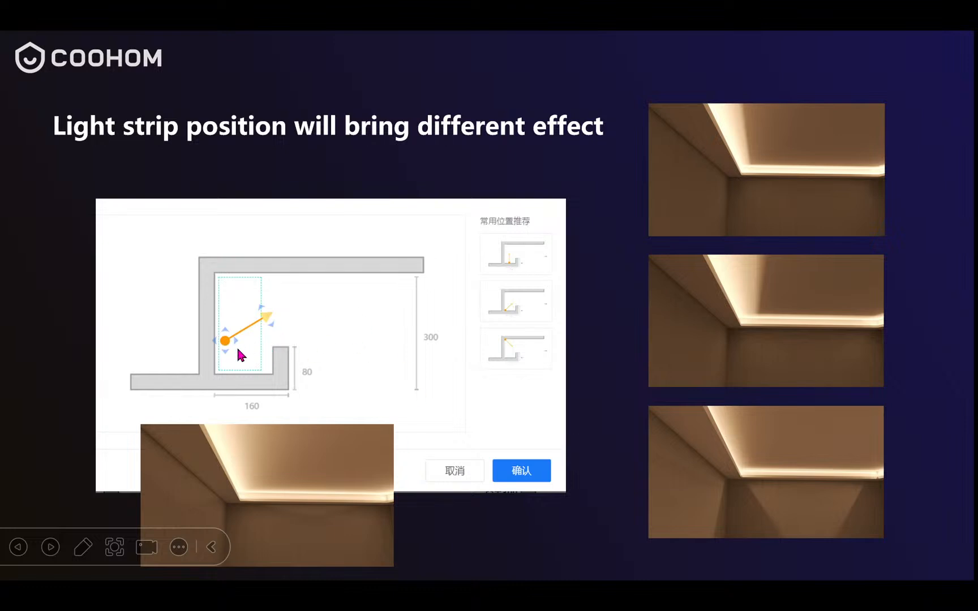
key("super+d")
left_click(446, 592)
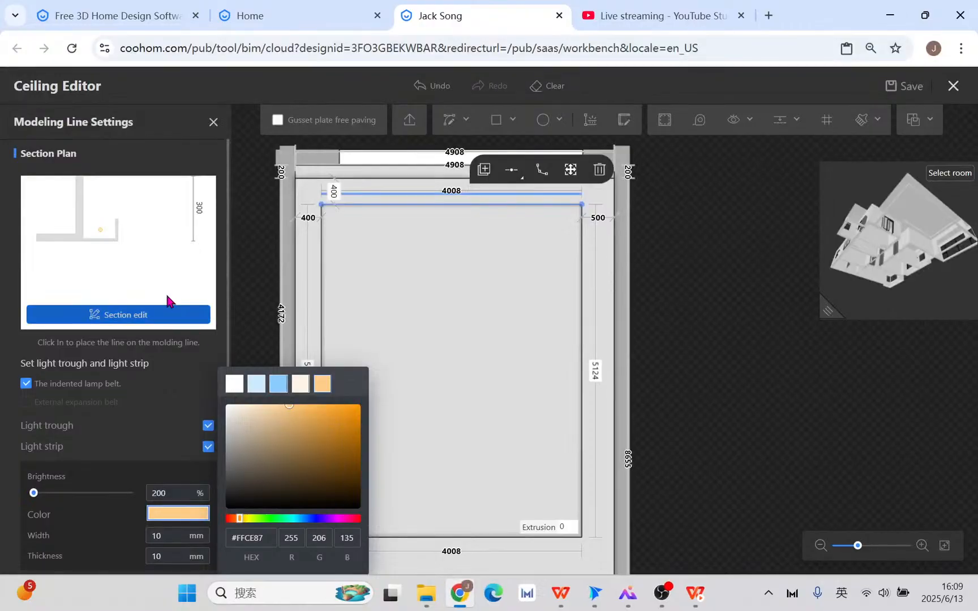
Open the section editor for the lit edge and view its light strip up close in the enlarged 3D preview.
left_click(136, 317)
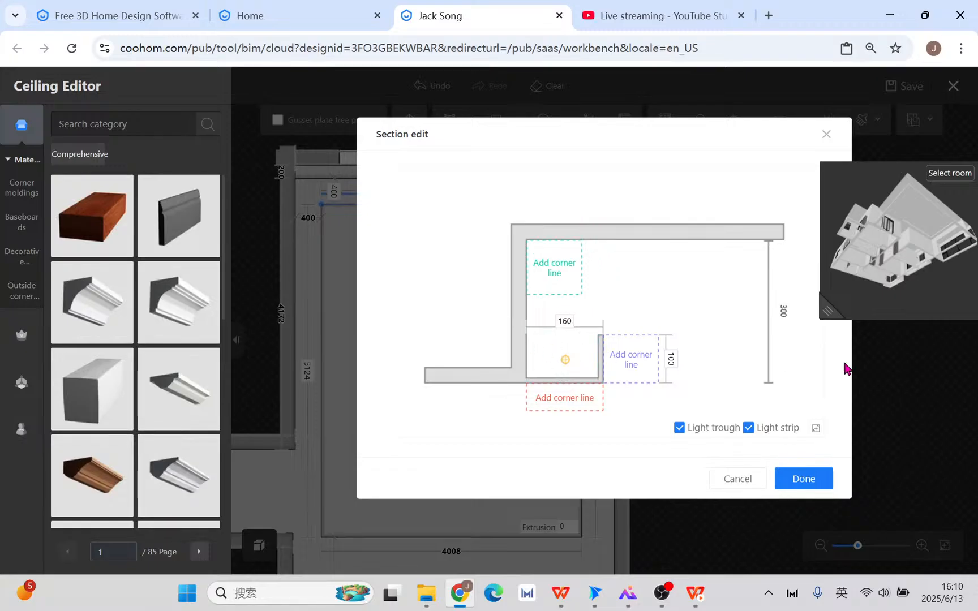
left_click_drag(827, 312, 750, 429)
left_click_drag(807, 342, 941, 303)
left_click_drag(750, 423, 396, 515)
left_click_drag(884, 378, 703, 426)
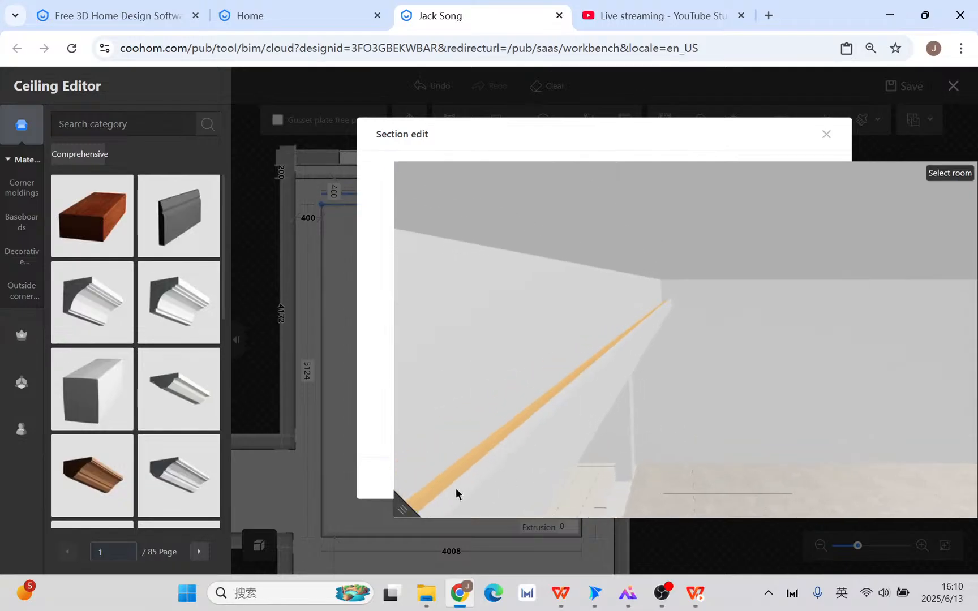
mouse_move(403, 504)
left_mouse_down()
mouse_move(497, 475)
mouse_move(672, 382)
mouse_move(800, 351)
mouse_move(758, 356)
left_mouse_up()
Examine the light trough in the 3D preview from below and from above, with the light strip in view.
left_click_drag(783, 320, 866, 287)
mouse_move(867, 287)
left_mouse_down()
mouse_move(878, 283)
mouse_move(859, 299)
mouse_move(880, 291)
left_mouse_up()
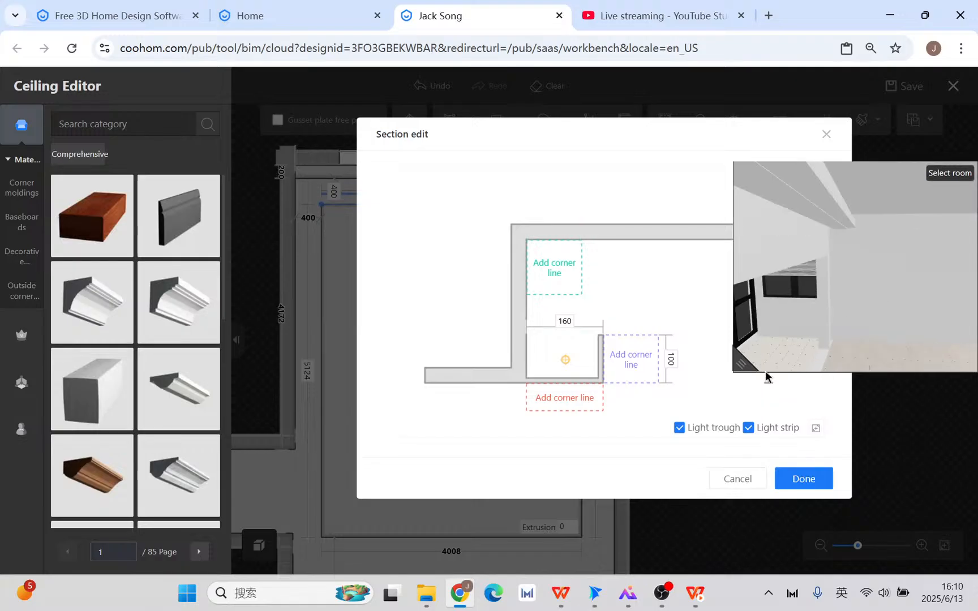
left_click_drag(742, 366, 626, 408)
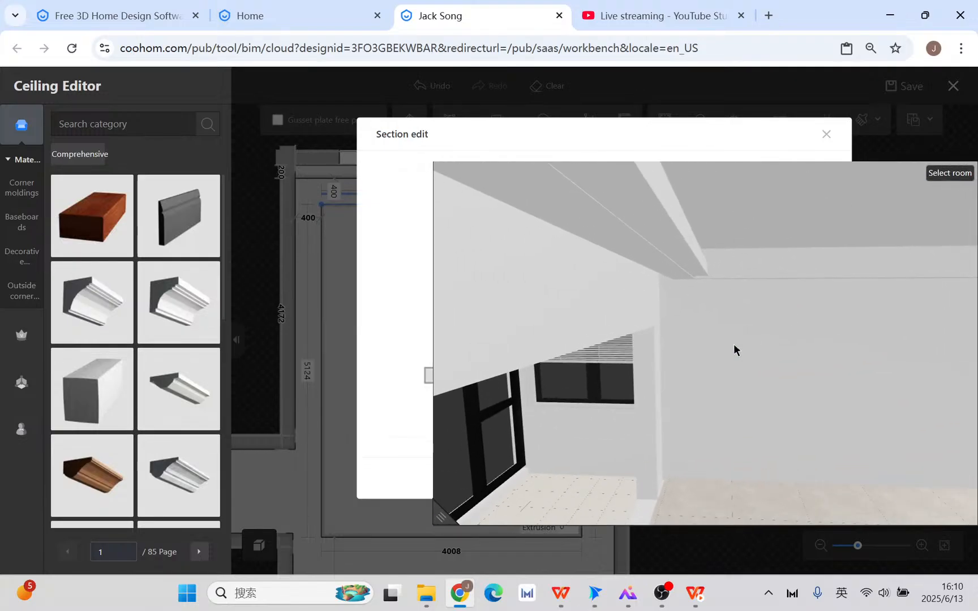
scroll(733, 344, "up", 3)
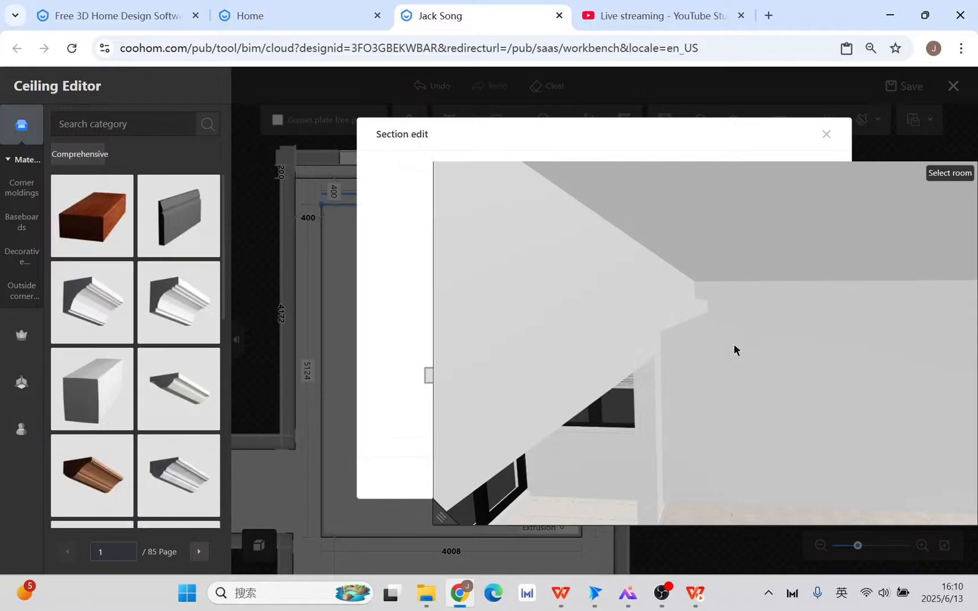
scroll(734, 344, "up", 3)
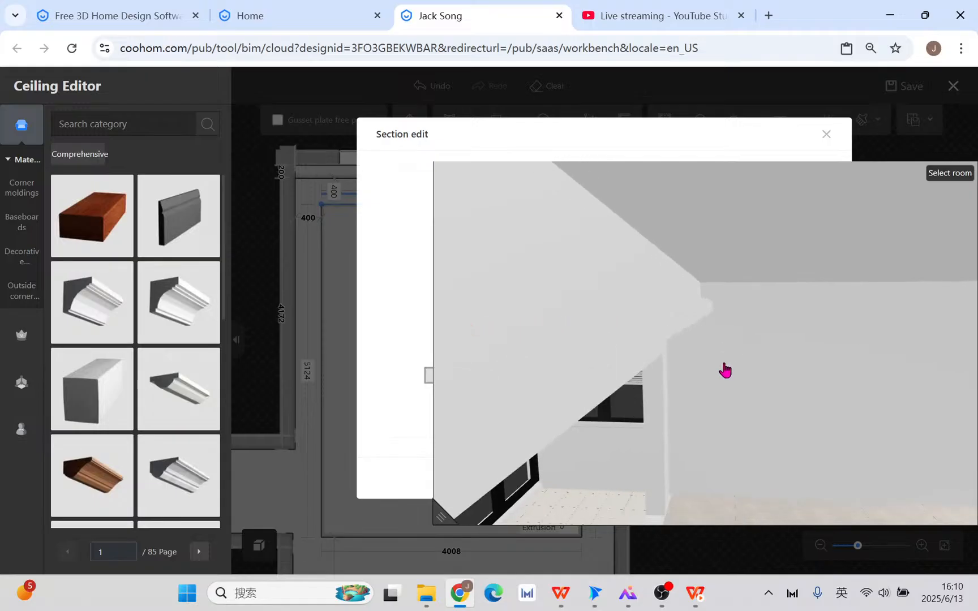
scroll(717, 364, "up", 3)
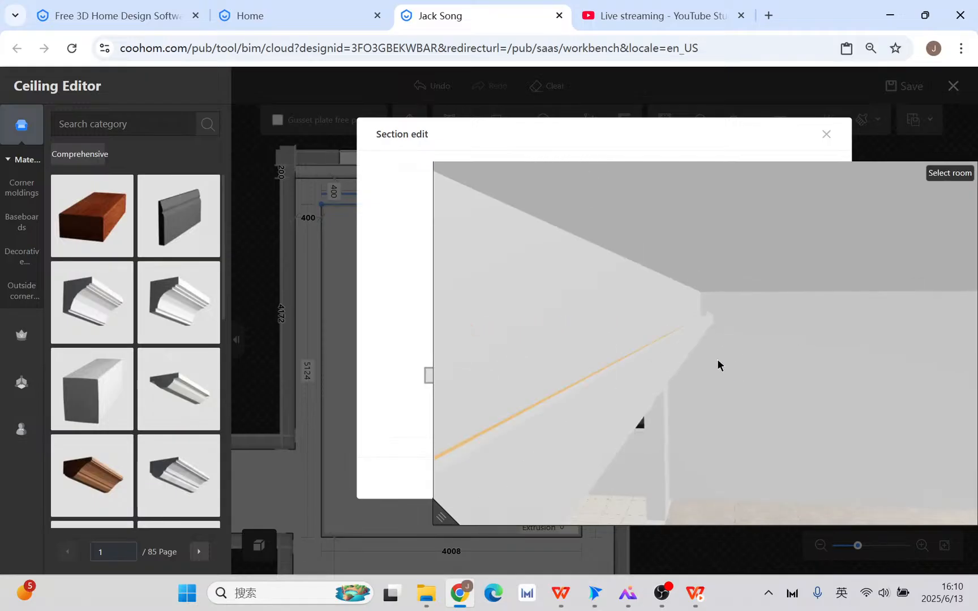
scroll(730, 339, "up", 3)
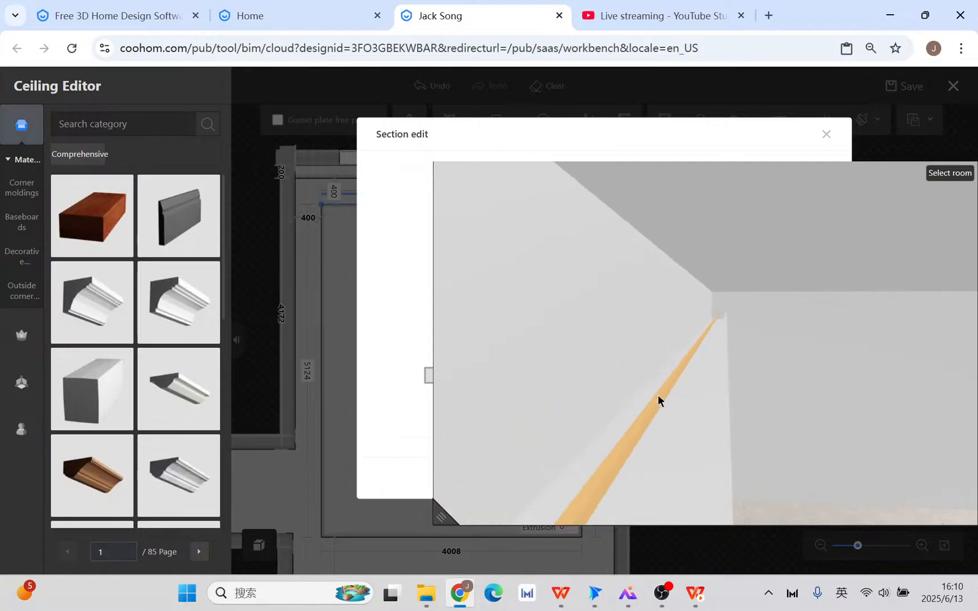
left_click_drag(441, 517, 668, 467)
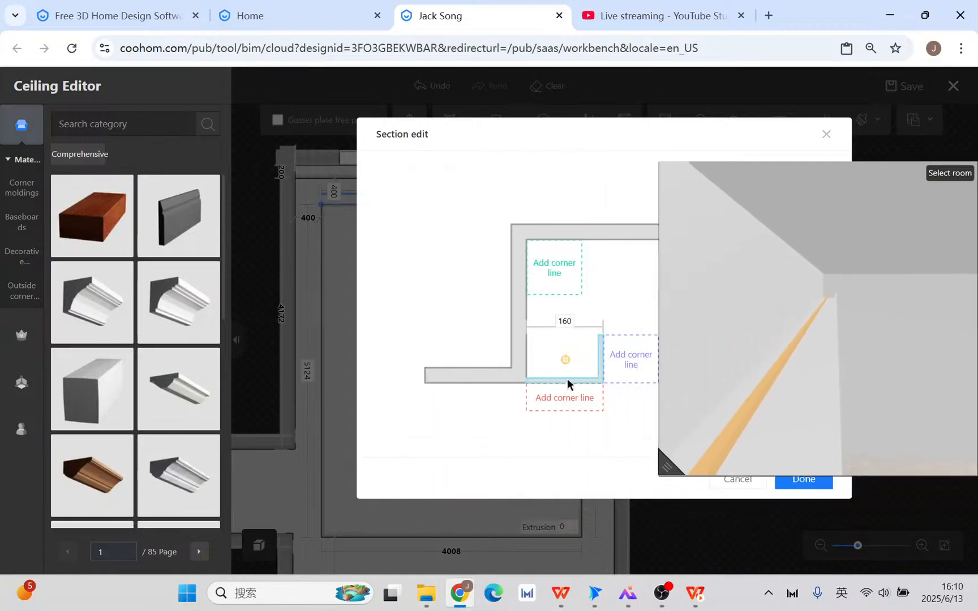
Bring up the running WPS slide show on light strip position again and return to the section editor in Coohom.
mouse_move(704, 596)
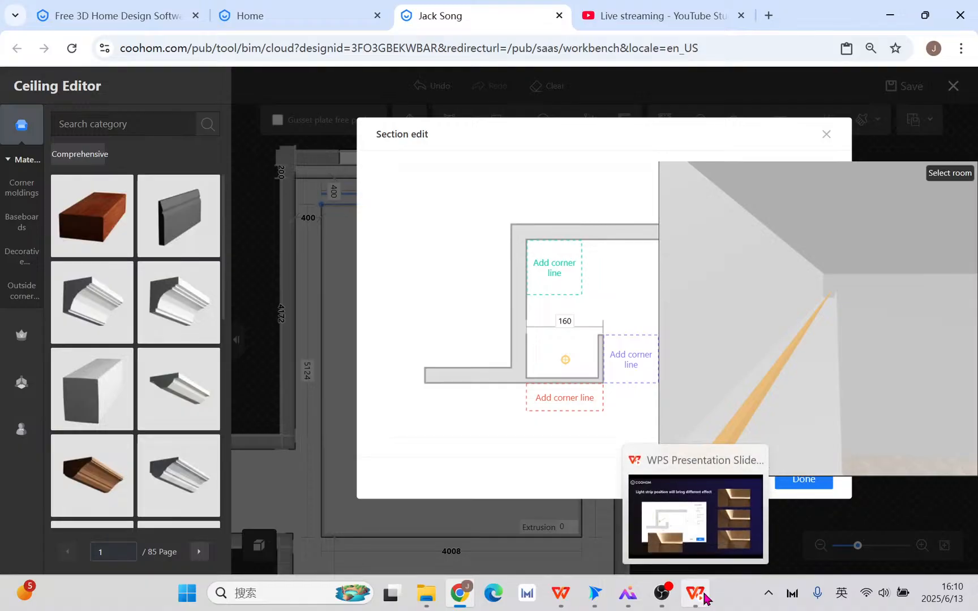
left_click(733, 535)
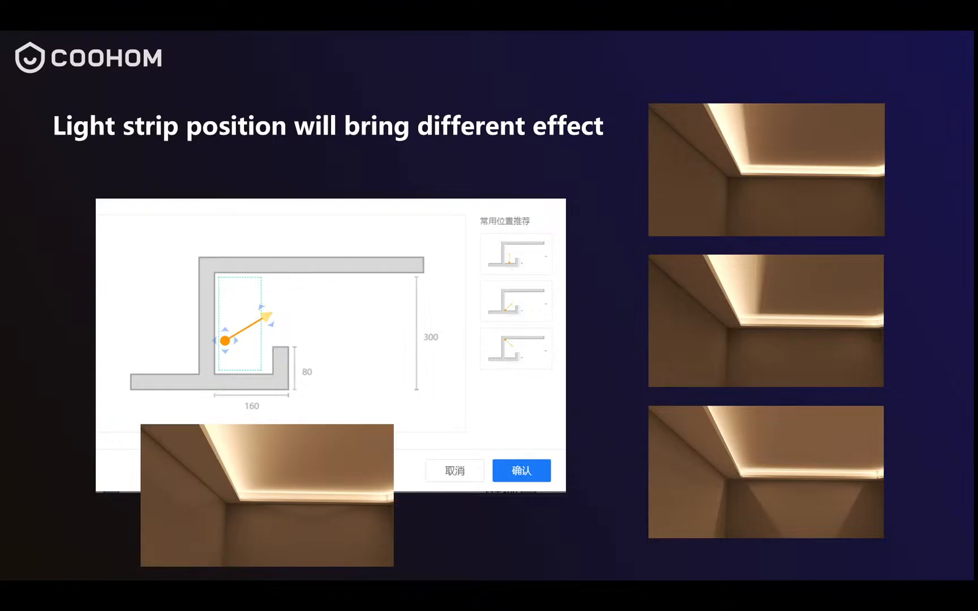
key("super+d")
left_click(444, 592)
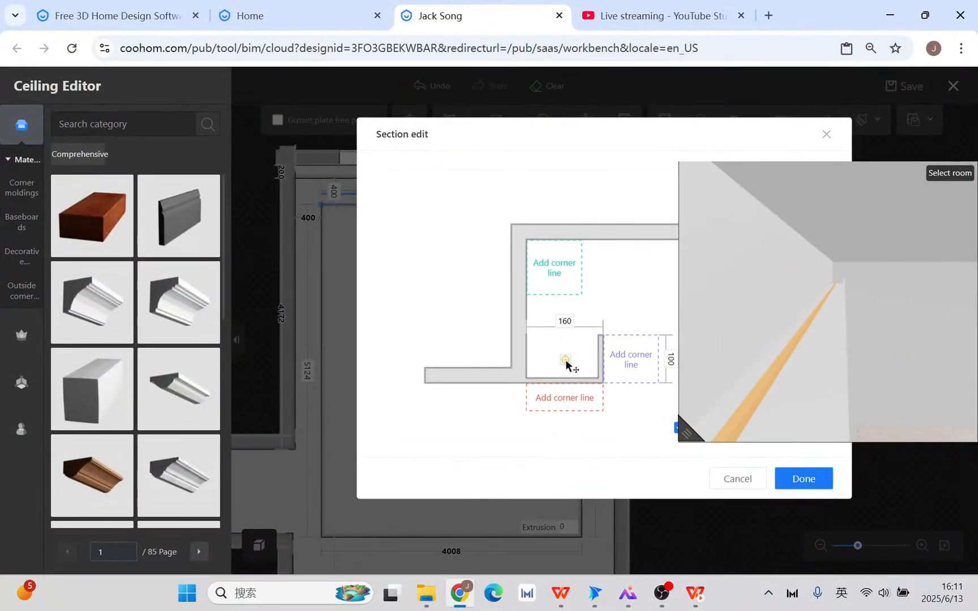
Move the light strip toward the trough's side wall, about 40 from the wall and 189 below the ceiling, and shrink the 3D preview.
mouse_move(565, 360)
left_mouse_down()
mouse_move(551, 335)
mouse_move(568, 343)
left_mouse_up()
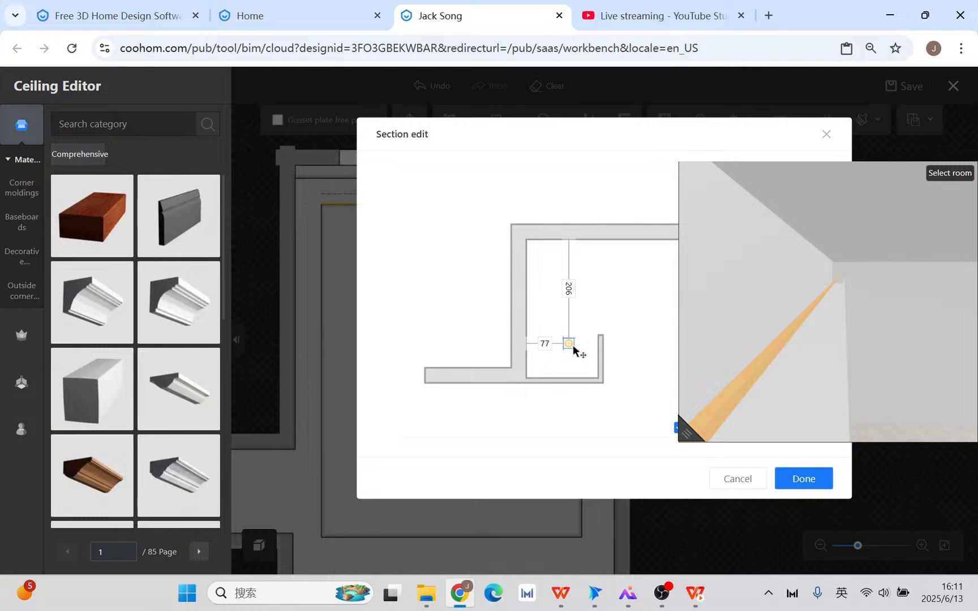
left_click_drag(571, 344, 555, 341)
left_click_drag(687, 433, 761, 419)
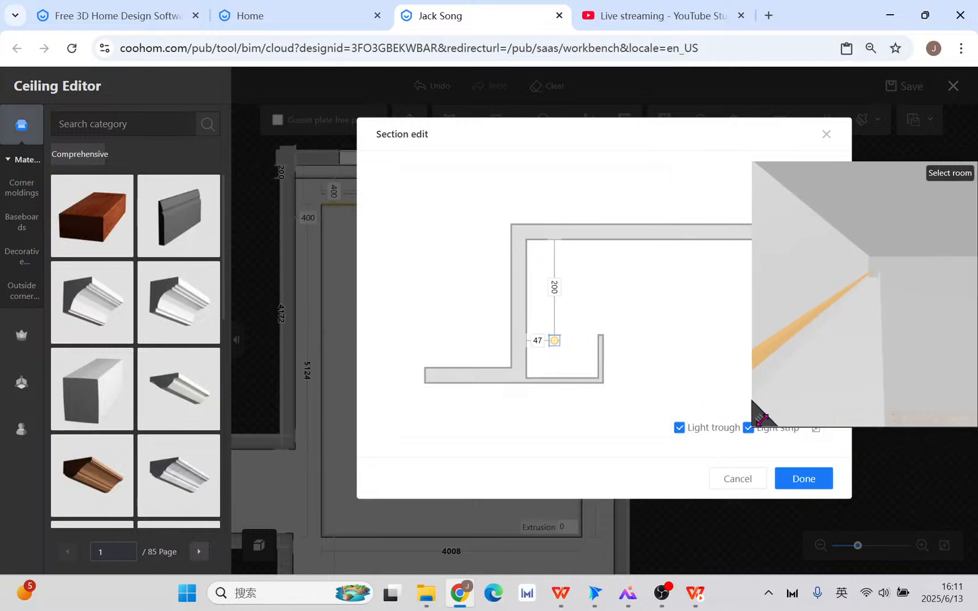
left_click_drag(548, 340, 551, 336)
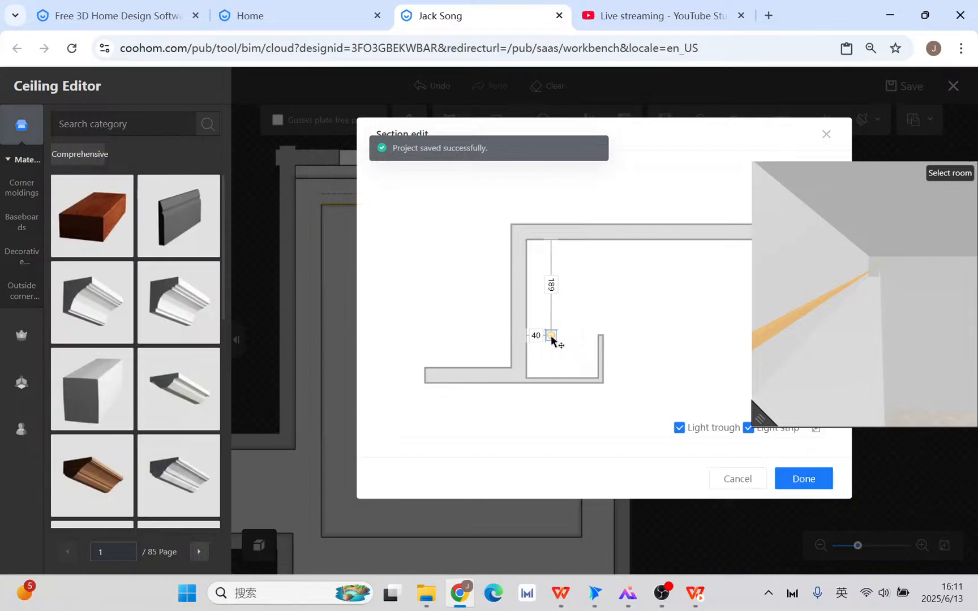
Capture the section editor, draw red arrows showing light rays from the strip toward the ceiling, and discard the capture.
key("alt+a")
mouse_move(382, 107)
left_mouse_down()
mouse_move(822, 471)
mouse_move(860, 482)
left_mouse_up()
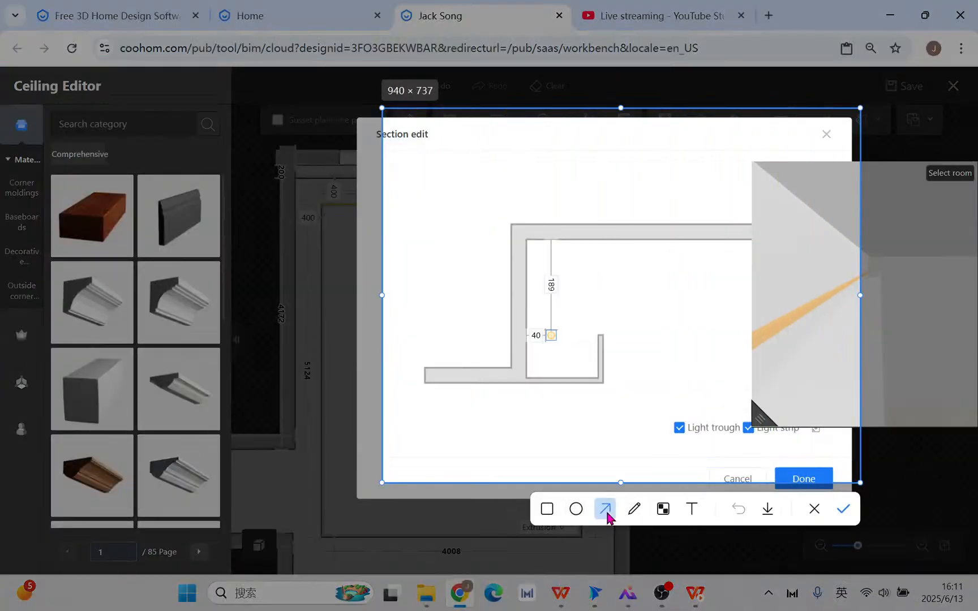
left_click(605, 509)
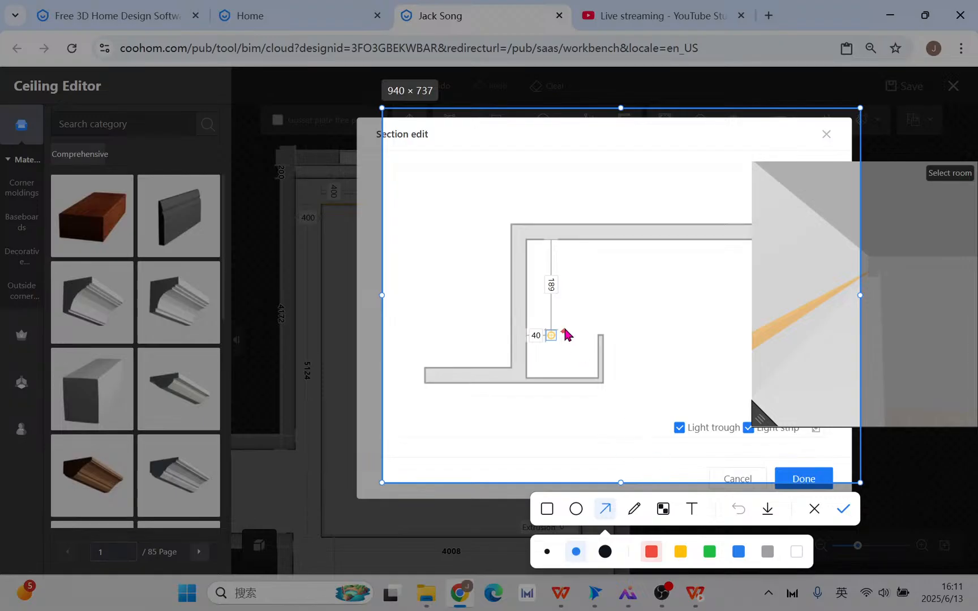
mouse_move(562, 334)
left_mouse_down()
mouse_move(643, 250)
mouse_move(709, 258)
mouse_move(733, 285)
mouse_move(728, 277)
left_mouse_up()
left_click_drag(553, 320, 737, 248)
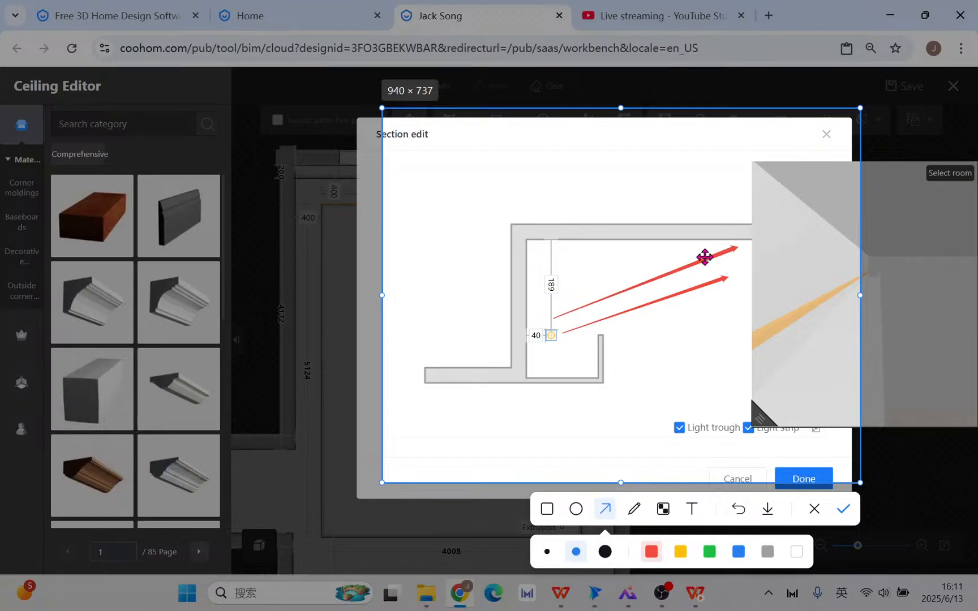
mouse_move(547, 319)
left_mouse_down()
mouse_move(656, 250)
mouse_move(572, 266)
mouse_move(586, 241)
left_mouse_up()
left_click_drag(541, 298, 545, 242)
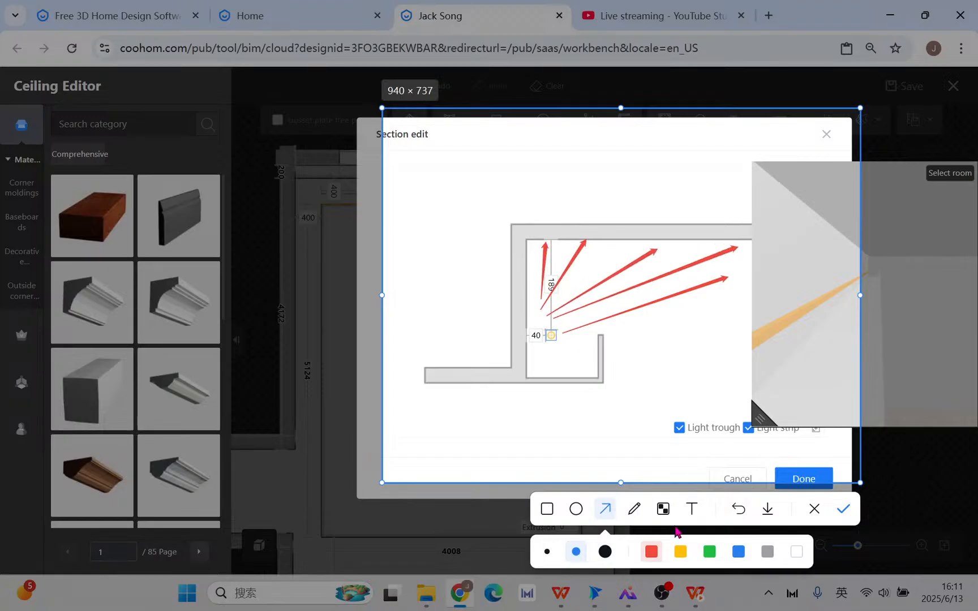
left_click(814, 509)
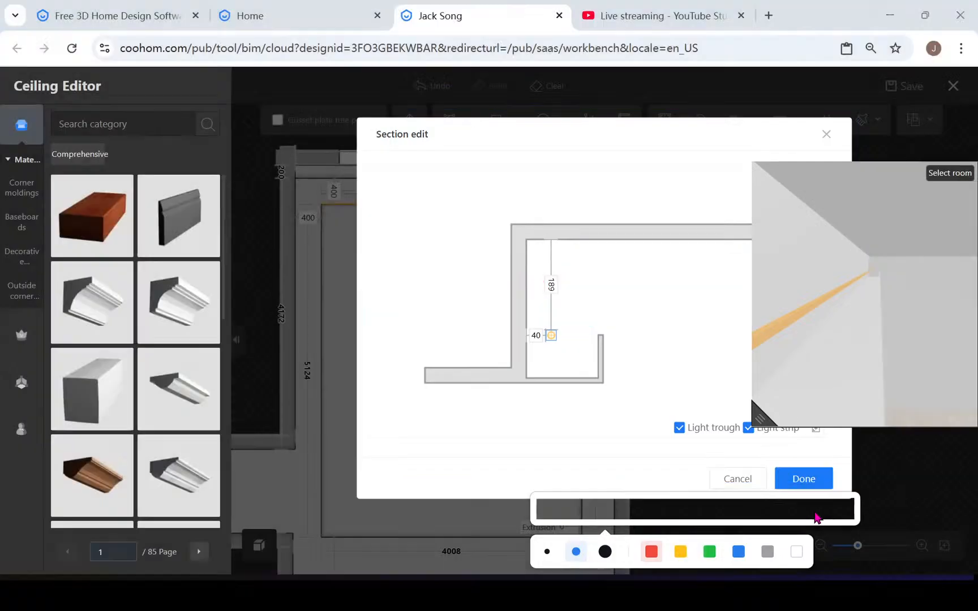
Lower the light strip toward the trough floor, mark its rays with red and thick grey arrows on a screen capture, and discard the capture.
left_click_drag(560, 347, 570, 371)
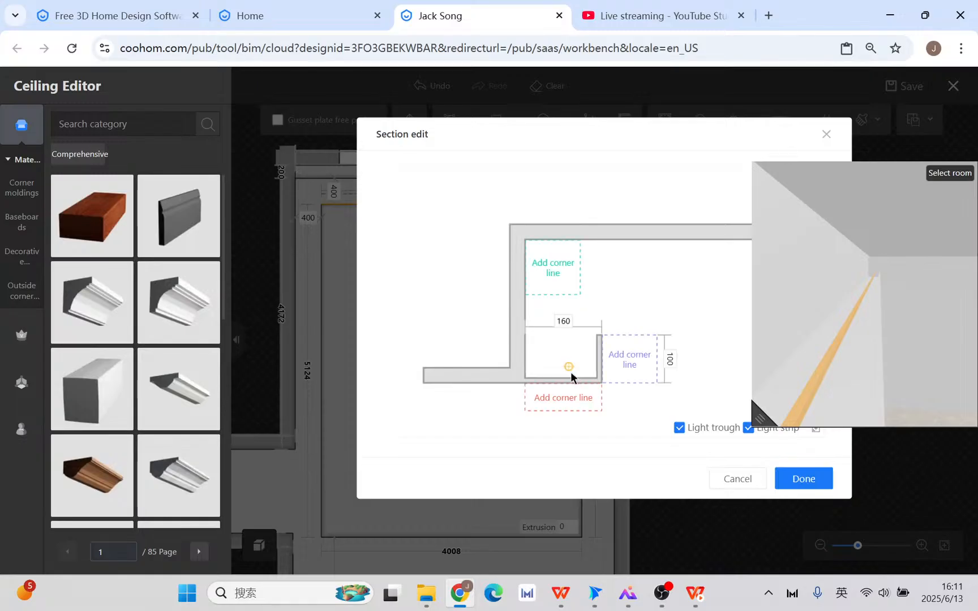
key("ctrl+shift+a")
mouse_move(398, 172)
left_mouse_down()
mouse_move(463, 236)
mouse_move(754, 449)
left_mouse_up()
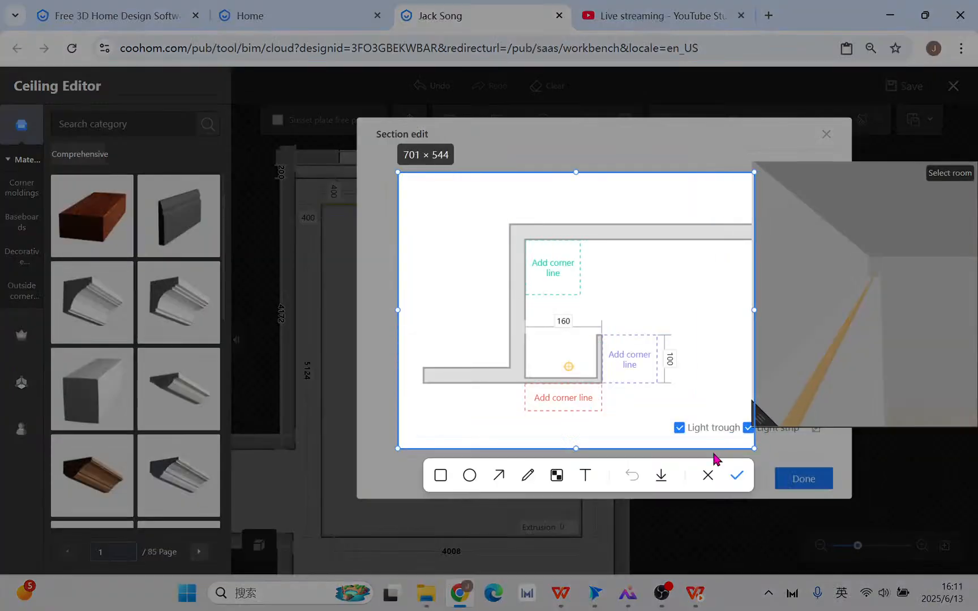
left_click(498, 475)
mouse_move(573, 356)
left_mouse_down()
mouse_move(598, 338)
mouse_move(621, 239)
mouse_move(634, 240)
left_mouse_up()
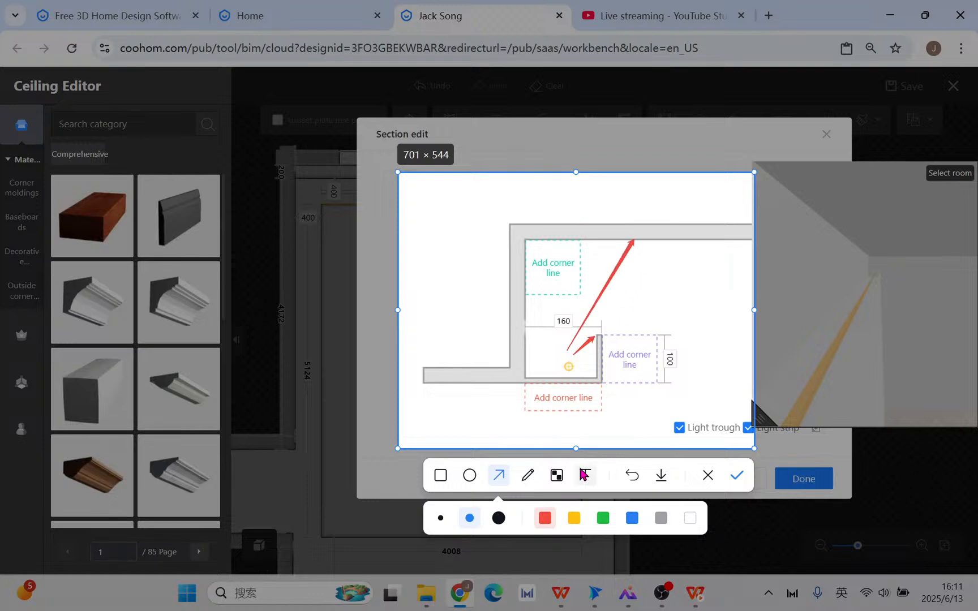
left_click(498, 518)
left_click(662, 519)
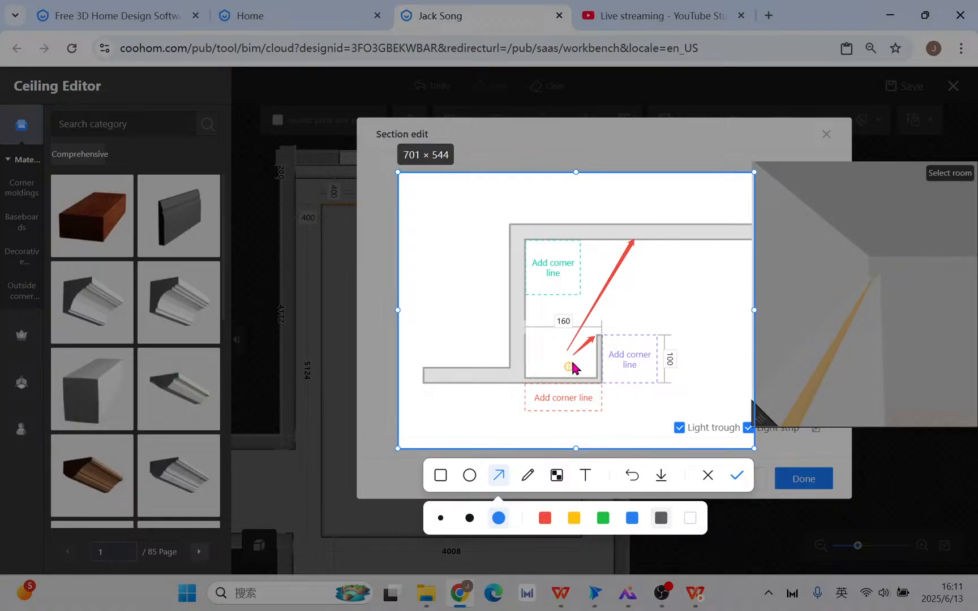
left_click_drag(572, 357, 650, 244)
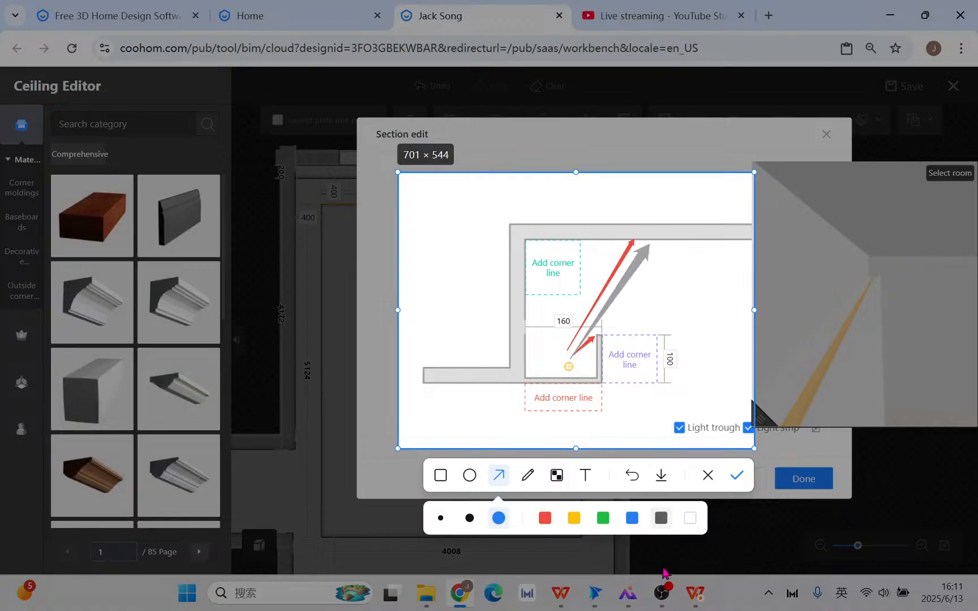
left_click(707, 476)
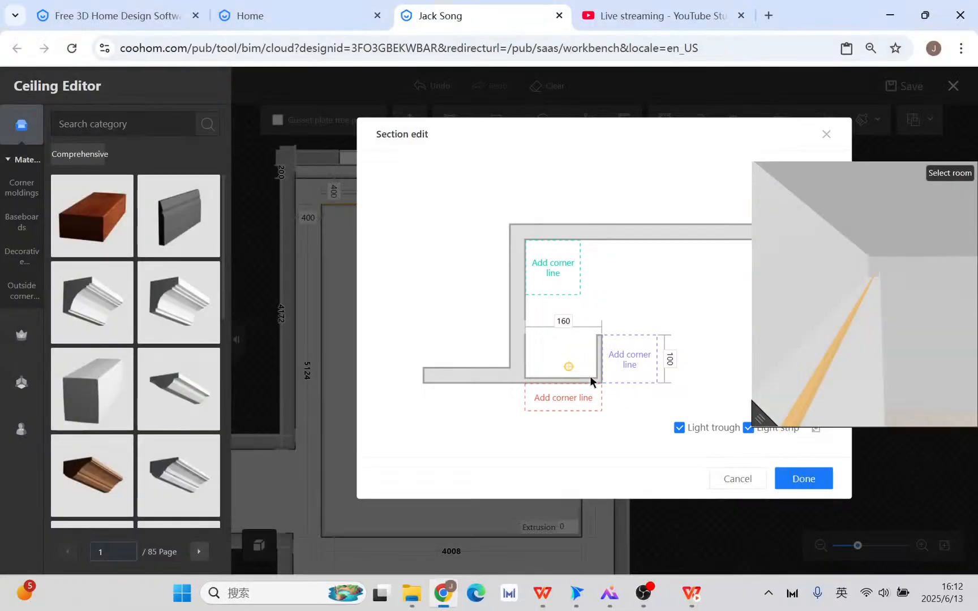
Move the light strip to about 37 from the side wall and 200 below the ceiling, and return from the slide show to Coohom.
left_click_drag(572, 369, 551, 341)
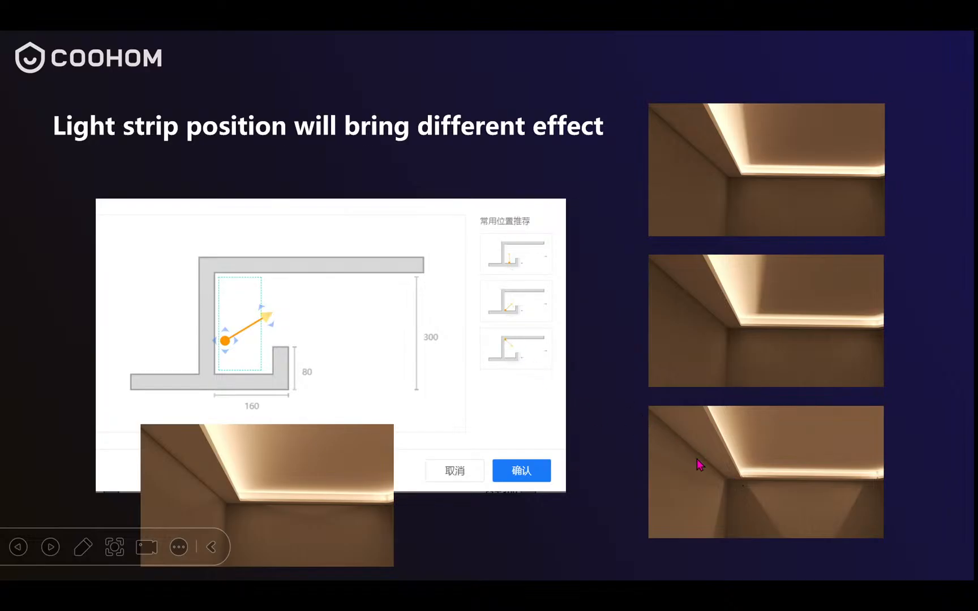
key("super+d")
left_click(447, 598)
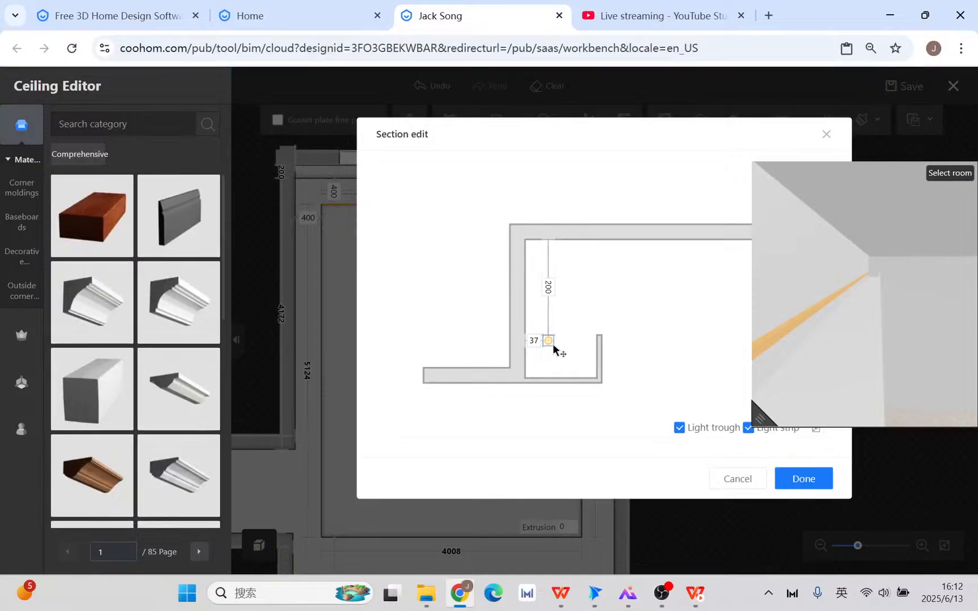
Move the light strip into the upper inner corner, about 11 by 19, illustrate its outward rays with red arrows on a capture, and discard it.
left_click_drag(553, 344, 536, 251)
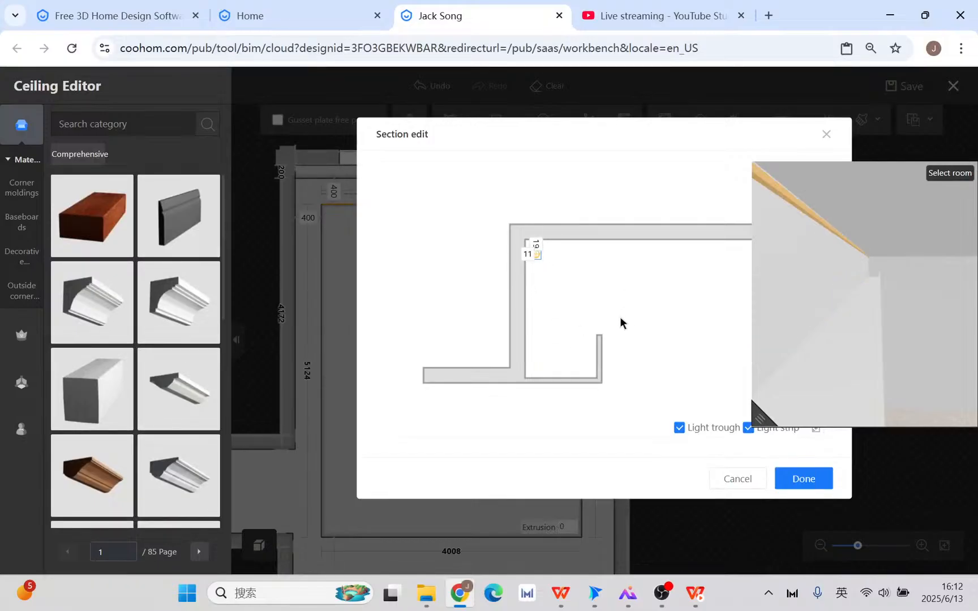
key("alt+a")
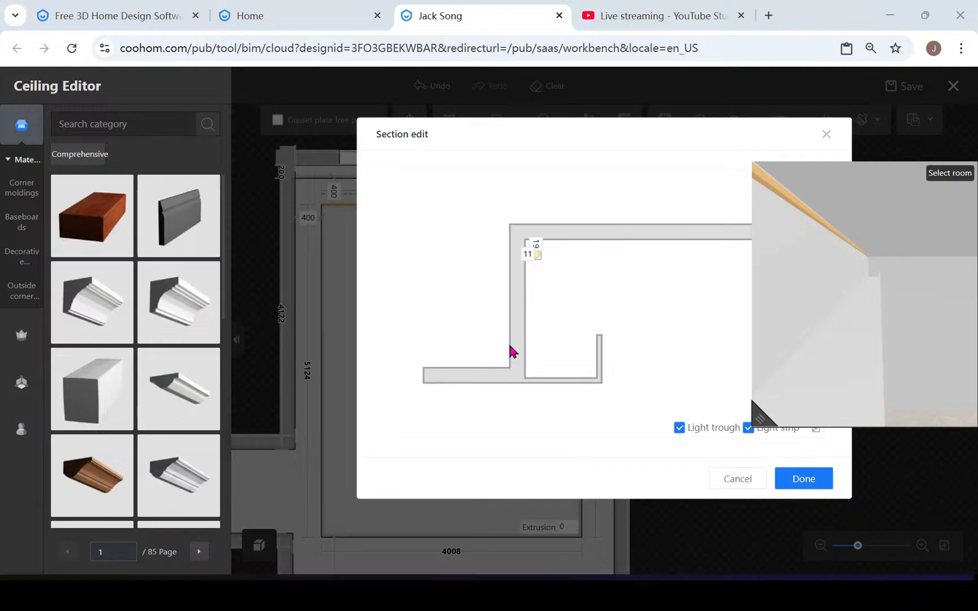
mouse_move(366, 125)
left_mouse_down()
mouse_move(369, 155)
mouse_move(806, 502)
mouse_move(836, 499)
left_mouse_up()
left_click(580, 526)
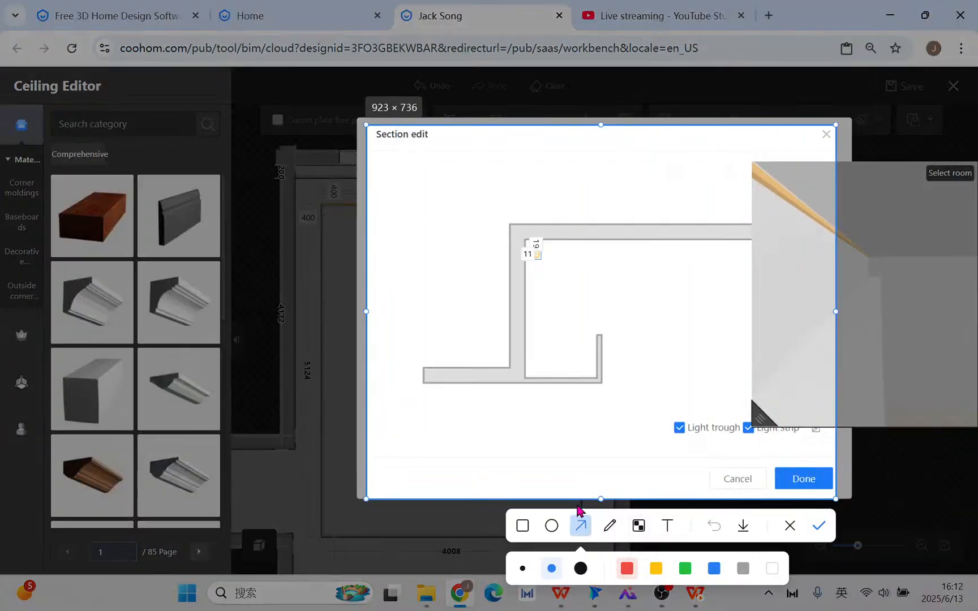
left_click_drag(540, 262, 603, 329)
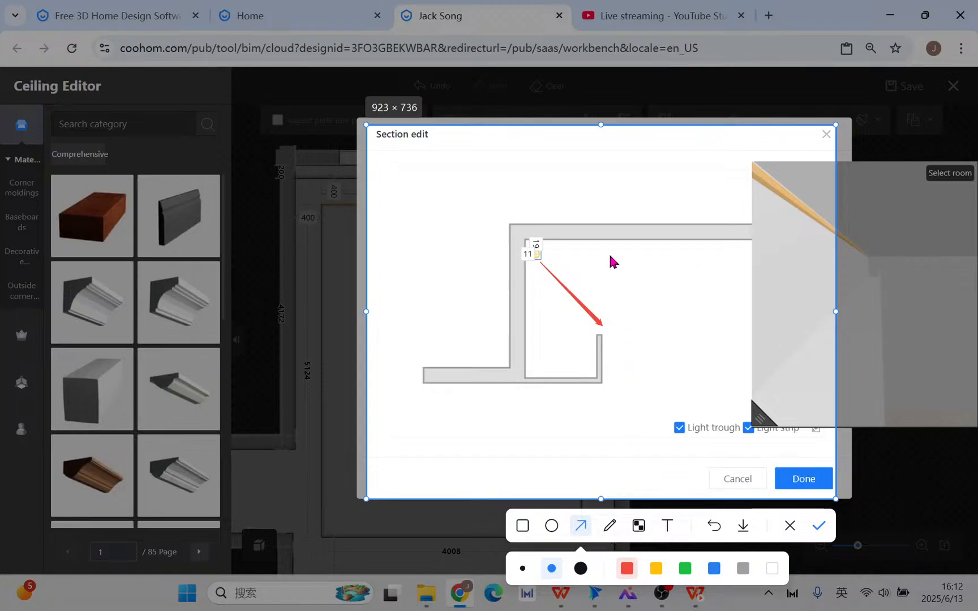
left_click_drag(561, 253, 743, 261)
left_click_drag(567, 267, 741, 310)
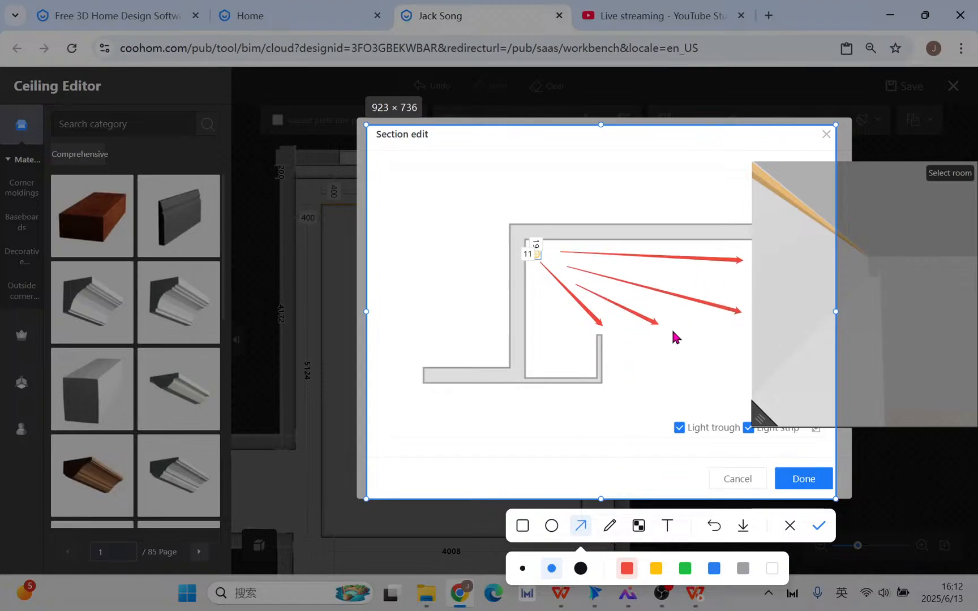
mouse_move(673, 332)
left_mouse_down()
mouse_move(707, 330)
mouse_move(723, 344)
left_mouse_up()
left_click_drag(578, 259, 788, 302)
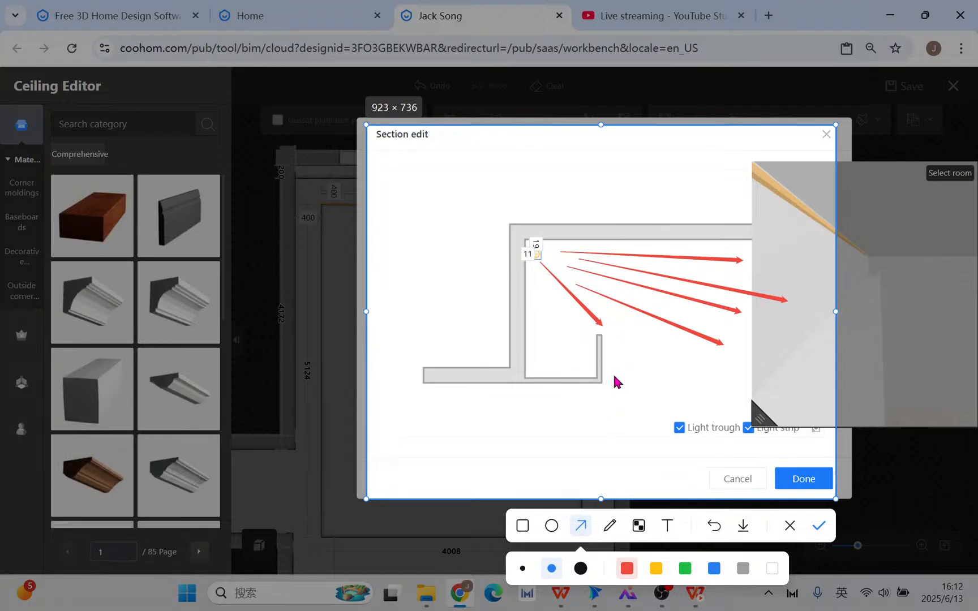
left_click(789, 525)
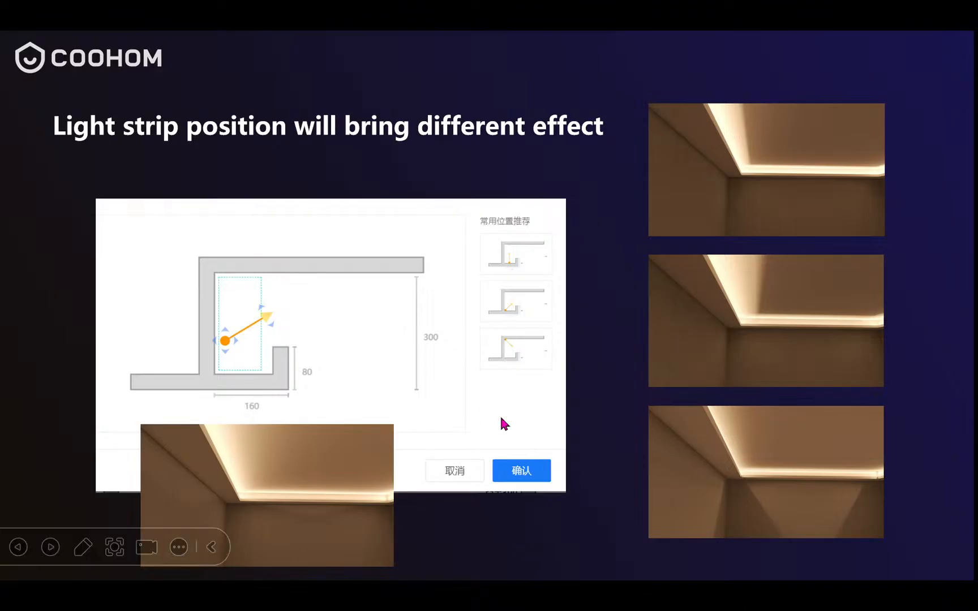
Advance the slide show to the reversed suspended ceiling light strip slide and return to the Coohom section editor.
left_click(497, 384)
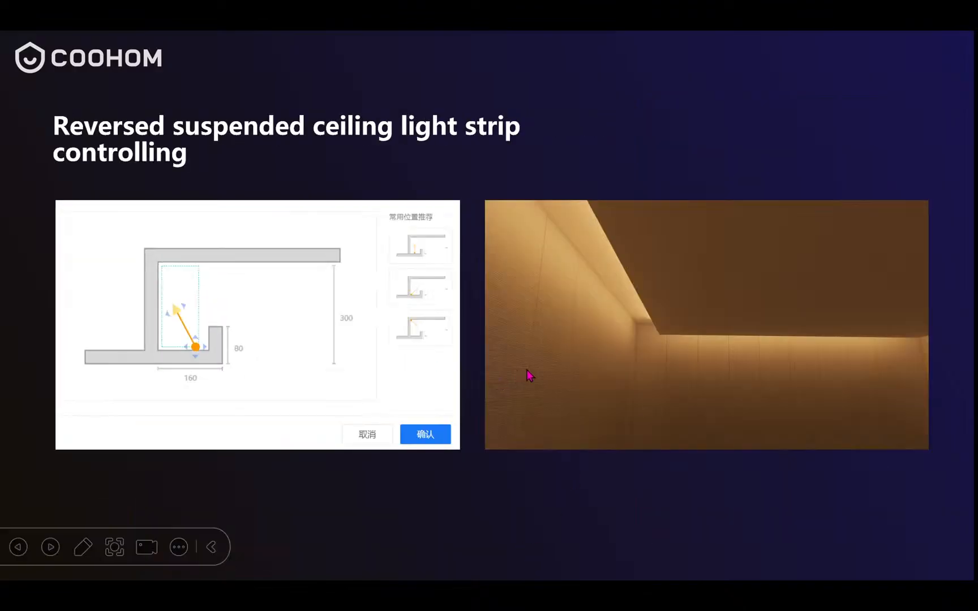
key("Escape")
left_click(441, 597)
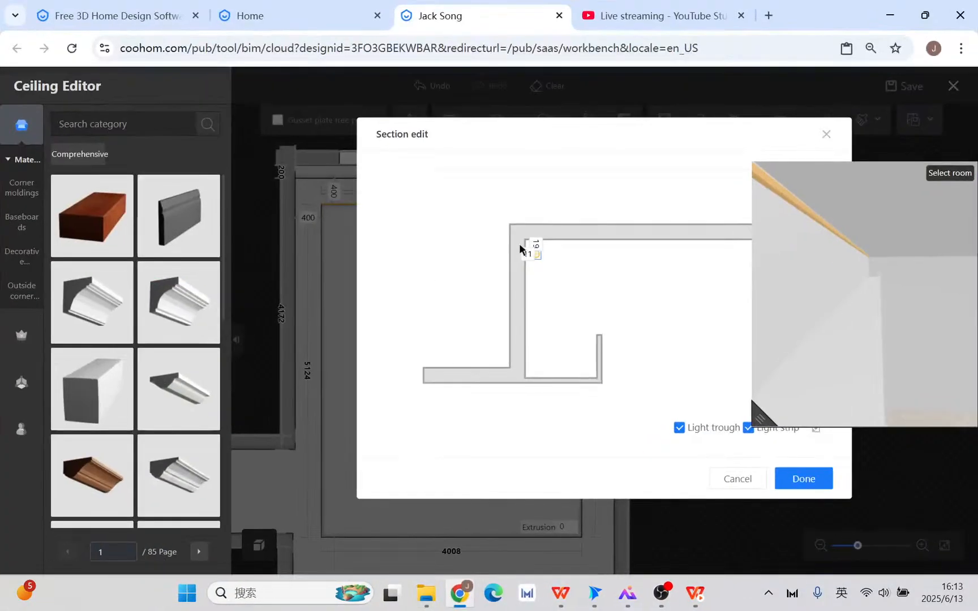
Move the light strip back down beside the trough's side wall and confirm the section edit.
left_click_drag(538, 256, 541, 273)
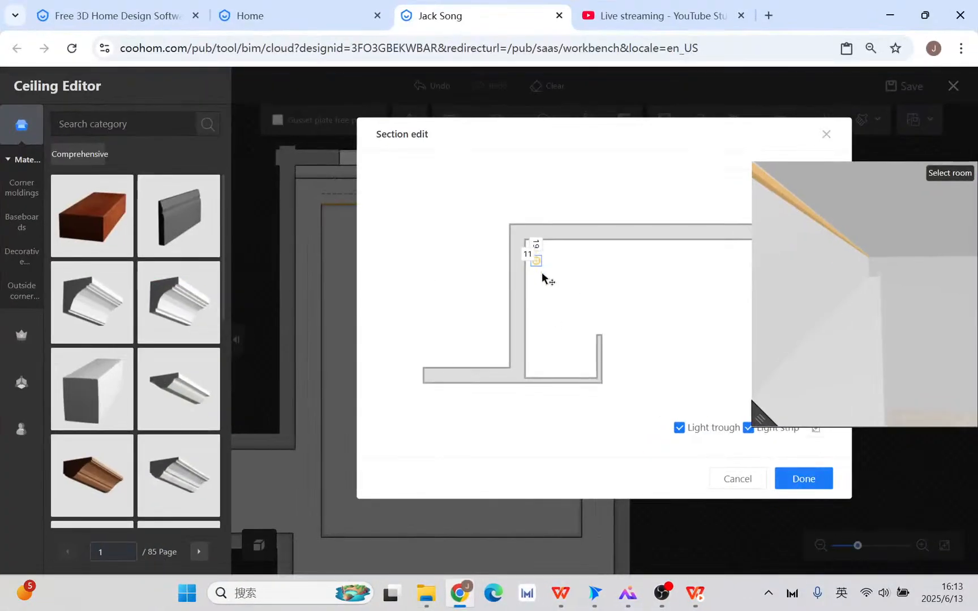
left_click_drag(553, 340, 554, 339)
left_click(803, 479)
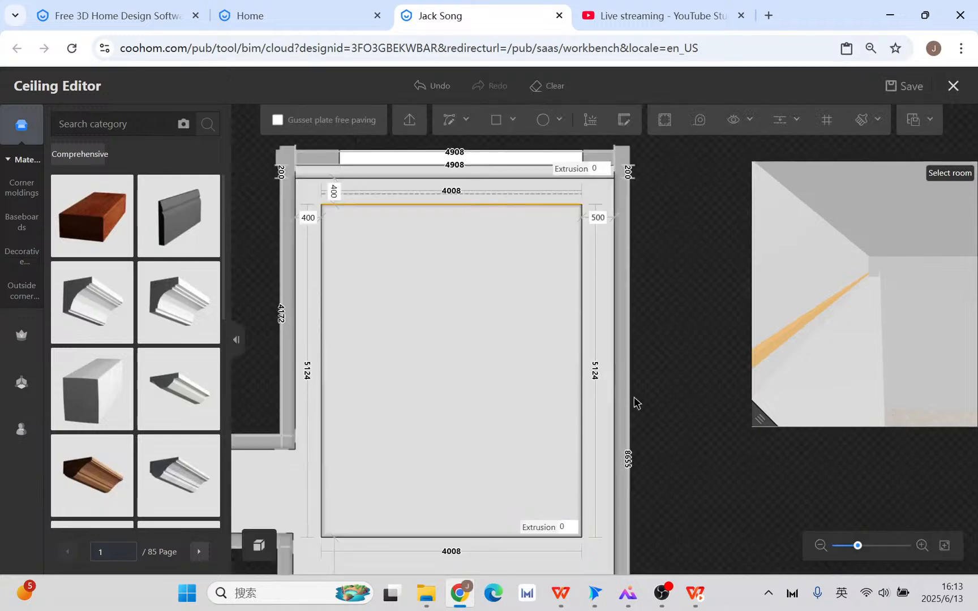
Copy the lit top edge's section and paste it into the current styling area of the rectangular ceiling.
left_click(435, 202)
left_click(483, 159)
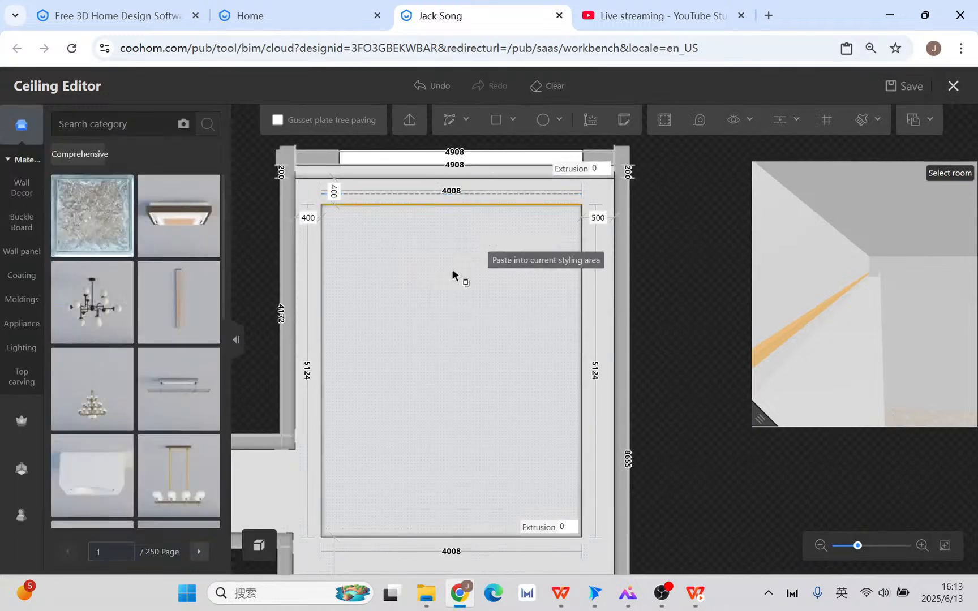
left_click(492, 345)
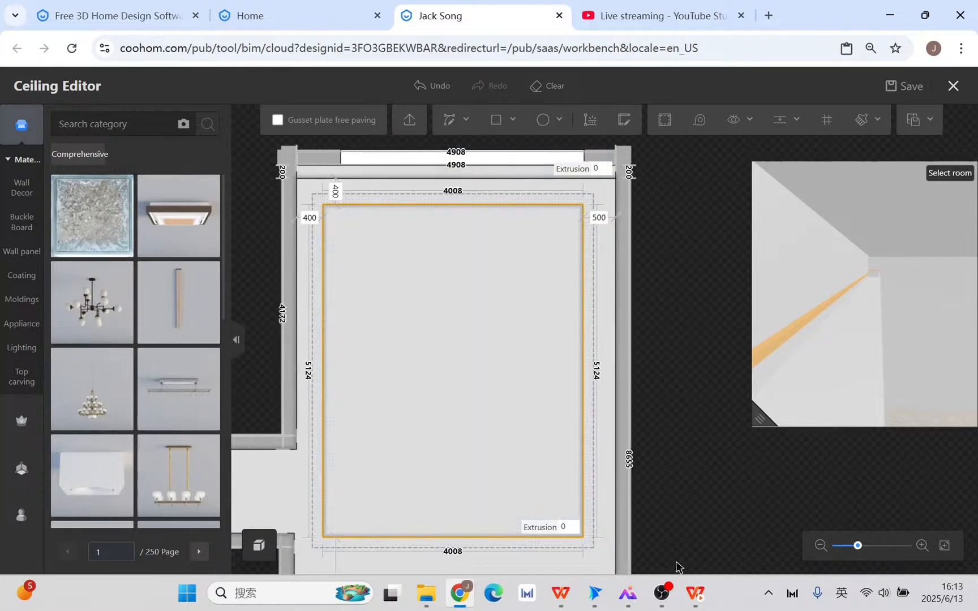
Show the reversed suspended ceiling light strip slide in WPS Presentation again and return to Coohom's Ceiling Editor.
left_click(695, 593)
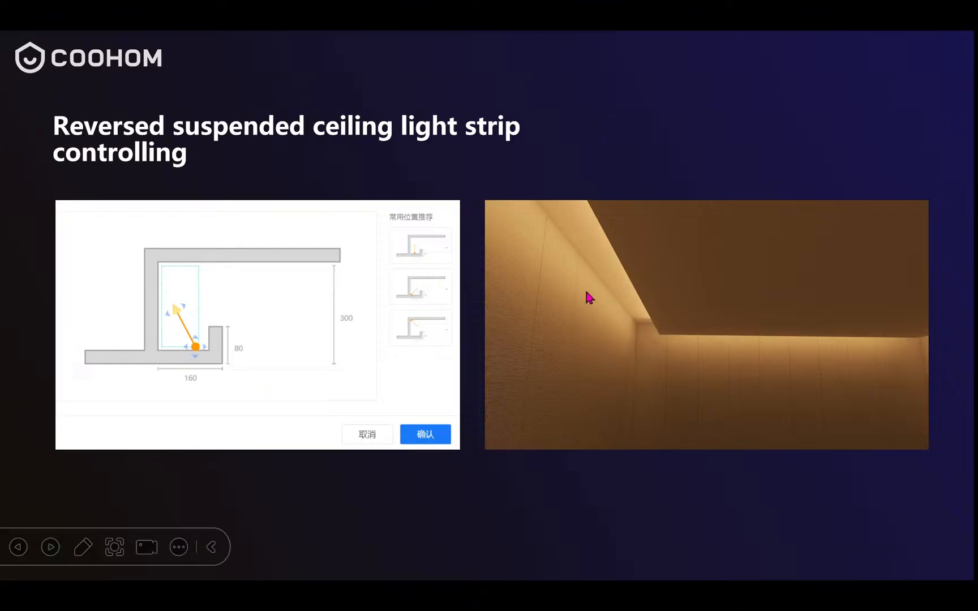
key("super+d")
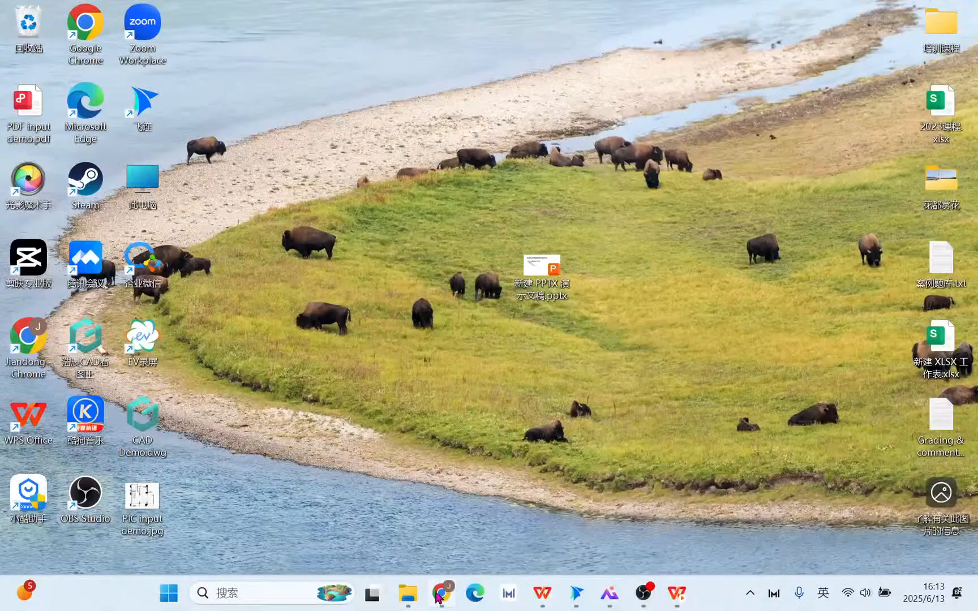
left_click(459, 592)
Delete the rectangular inner ceiling area, and undo the edits back to the ceiling with only one lit edge.
scroll(531, 320, "down", 1)
scroll(520, 365, "down", 2)
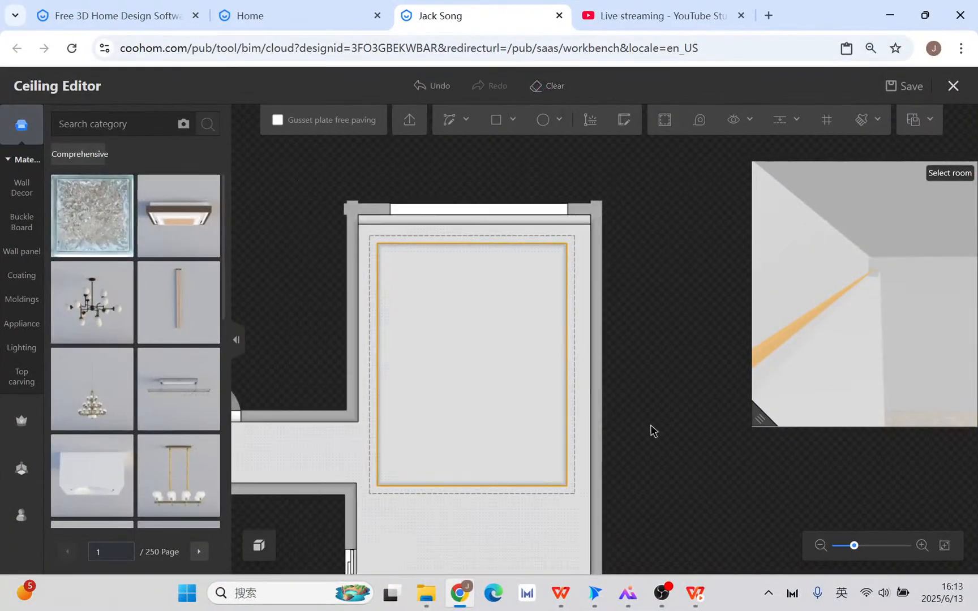
left_click_drag(652, 432, 644, 374)
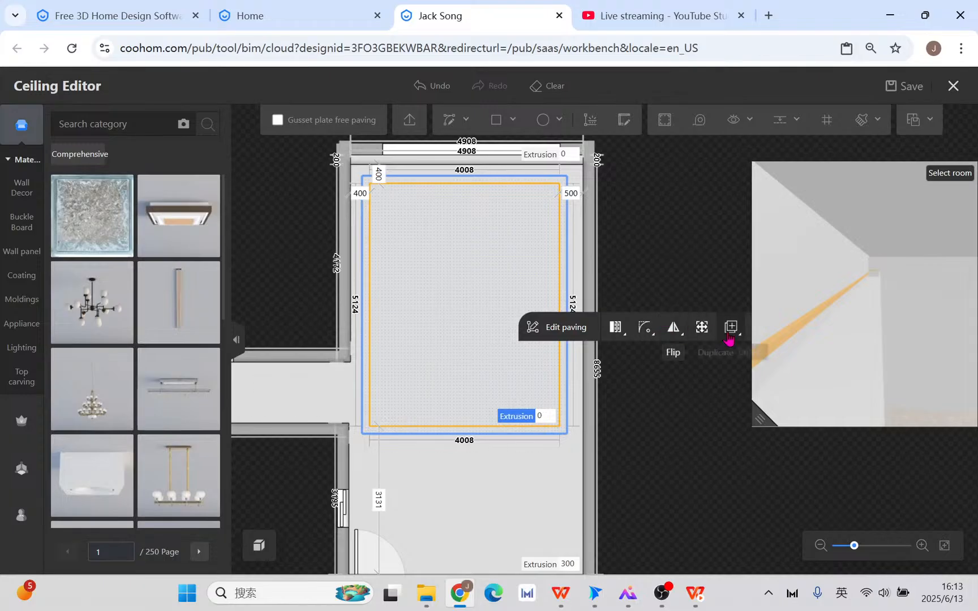
left_click(647, 416)
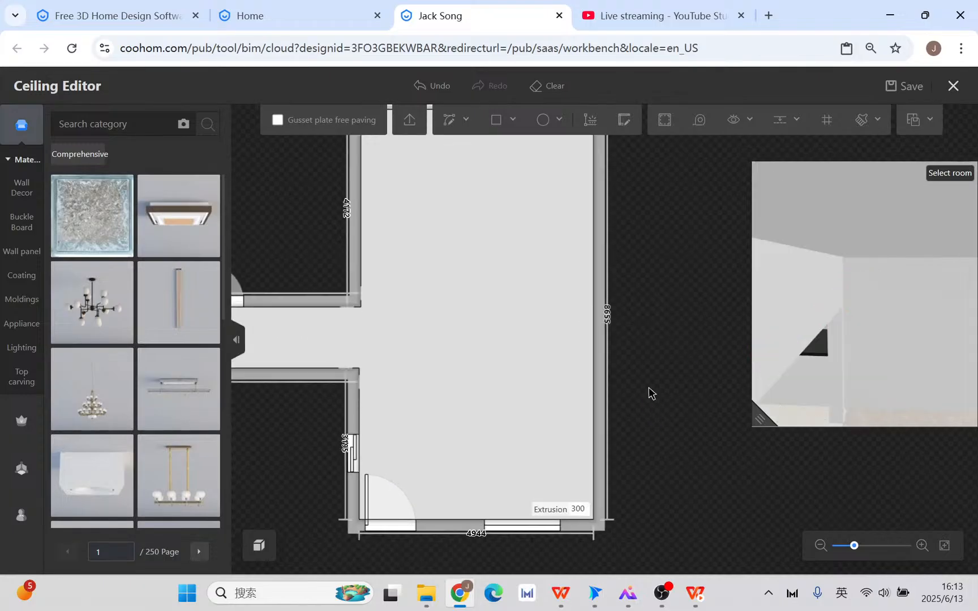
left_click(433, 85)
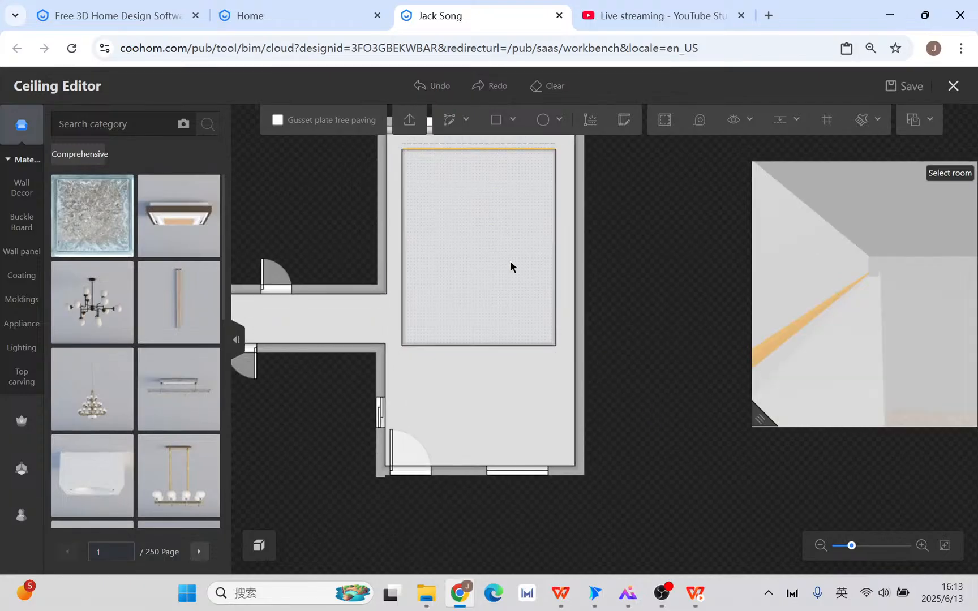
left_click(538, 341)
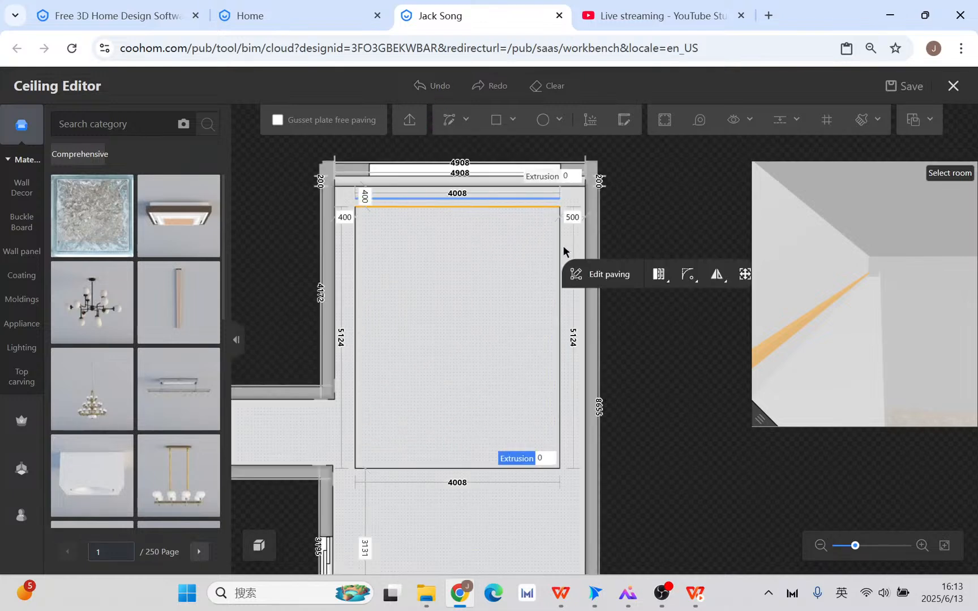
left_click(560, 245)
left_click(583, 216)
left_click(584, 202)
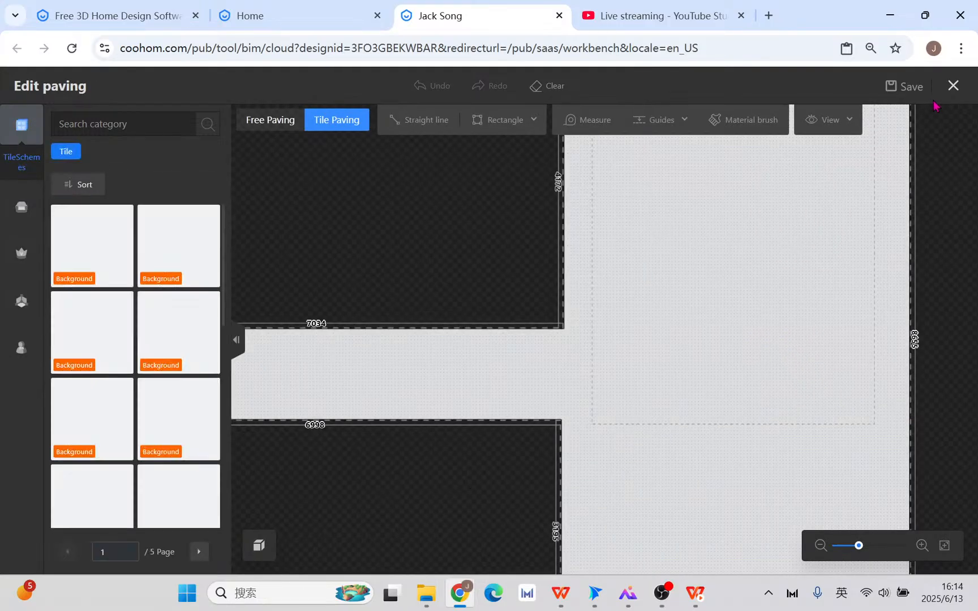
left_click(954, 86)
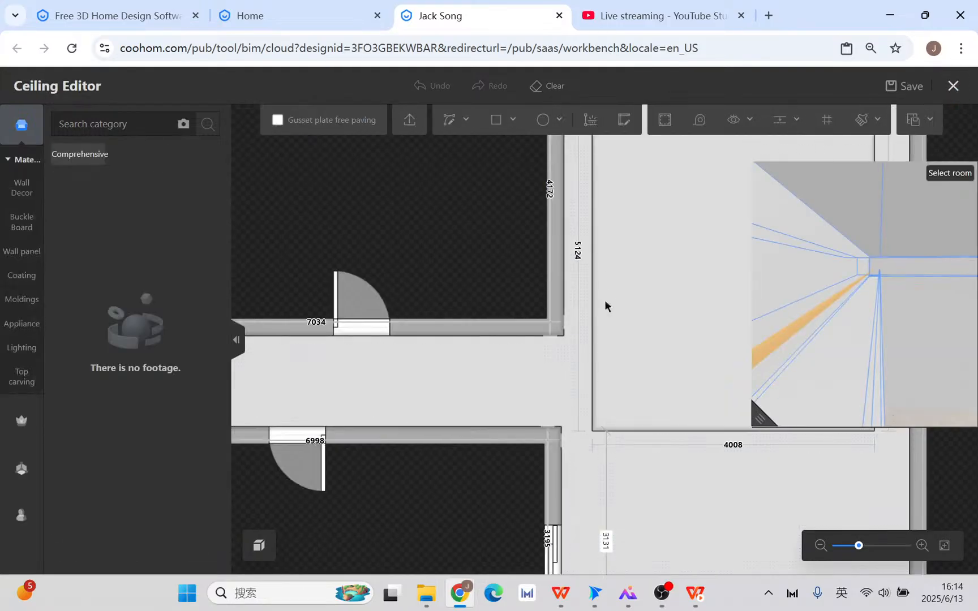
Copy the unlit right edge's section and paste it into the current styling area of the rectangular ceiling.
left_click_drag(605, 302, 341, 313)
left_click(503, 215)
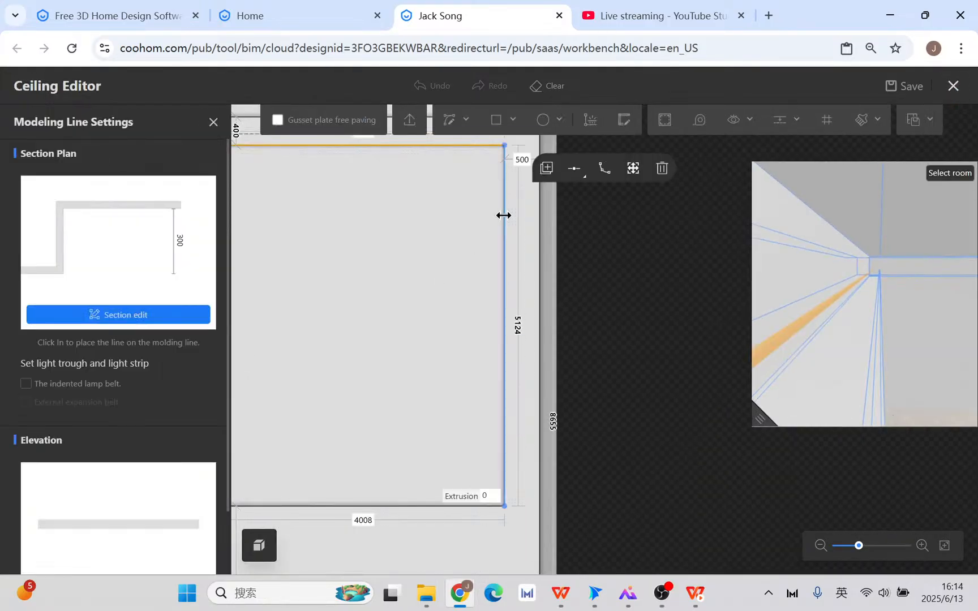
left_click(563, 174)
left_click(438, 158)
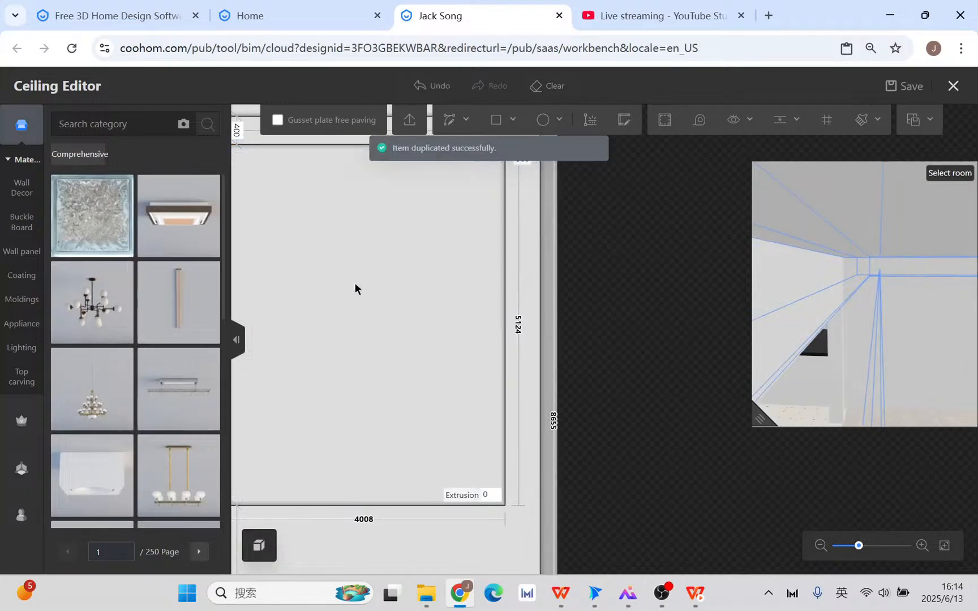
Offset the rectangular ceiling area inward by 200 to create a smaller inner rectangle.
scroll(354, 283, "down", 3)
left_click_drag(358, 312, 375, 315)
left_click(375, 316)
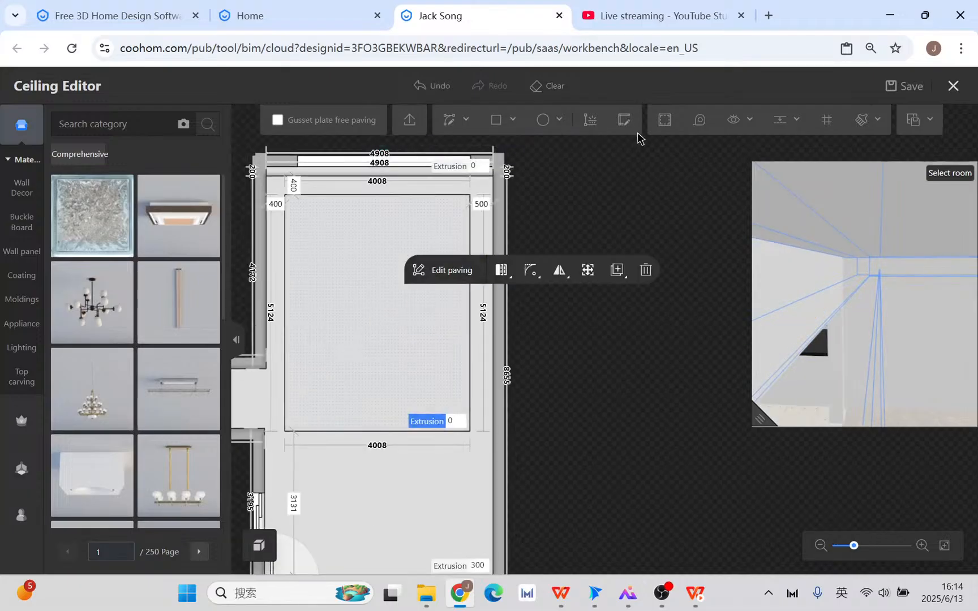
left_click(663, 120)
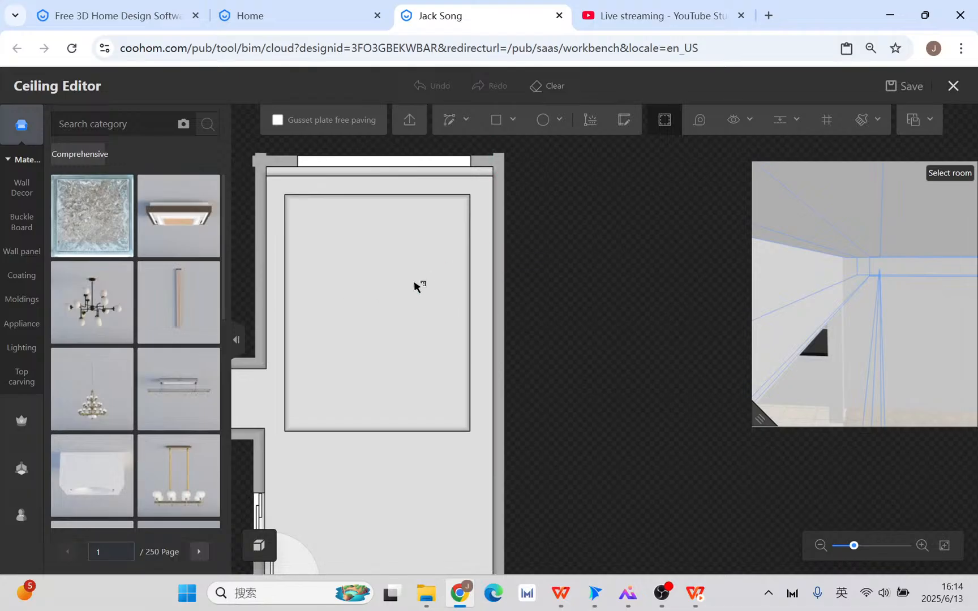
left_click(376, 262)
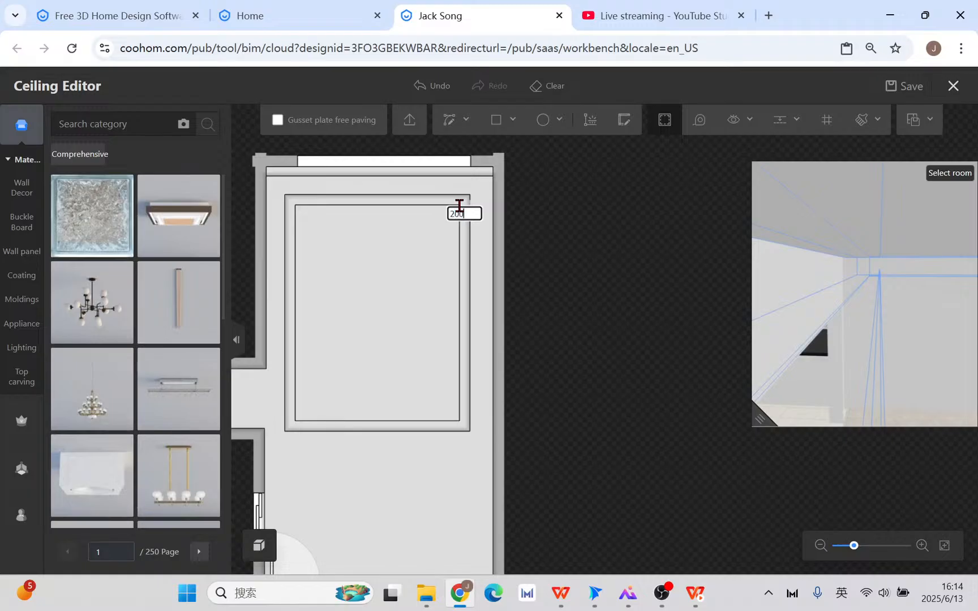
left_click(461, 210)
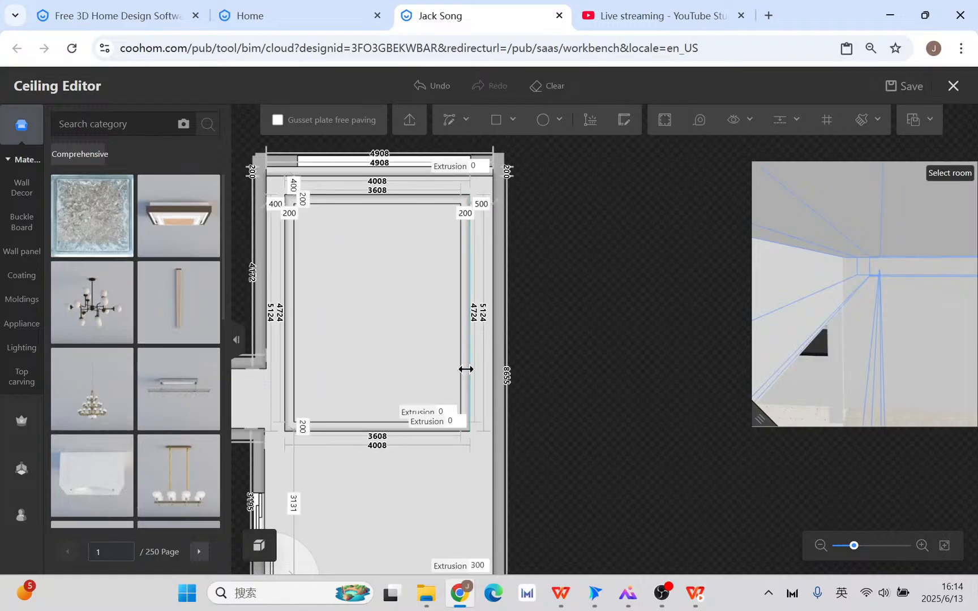
Set the inner rectangle's extrusion to 200.
left_click(444, 368)
left_click(443, 414)
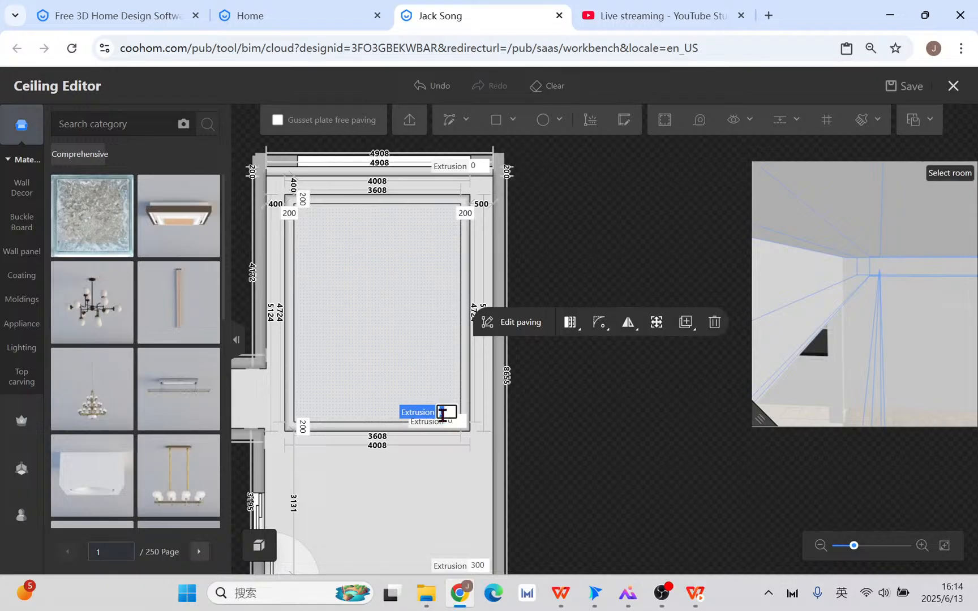
type("200")
key("Return")
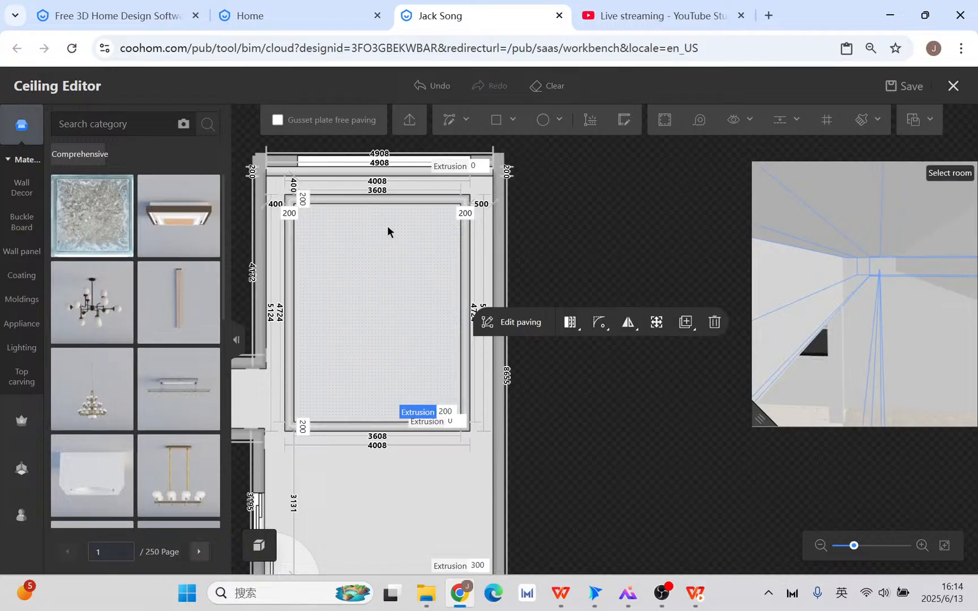
Save the project and inspect the two-level ceiling in an enlarged 3D preview.
left_click(391, 203)
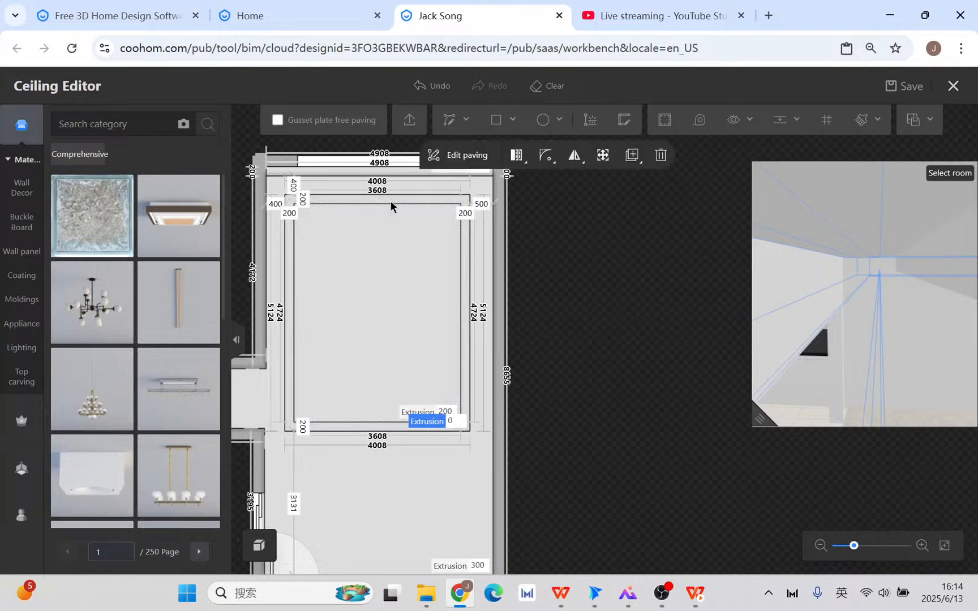
left_click(390, 203)
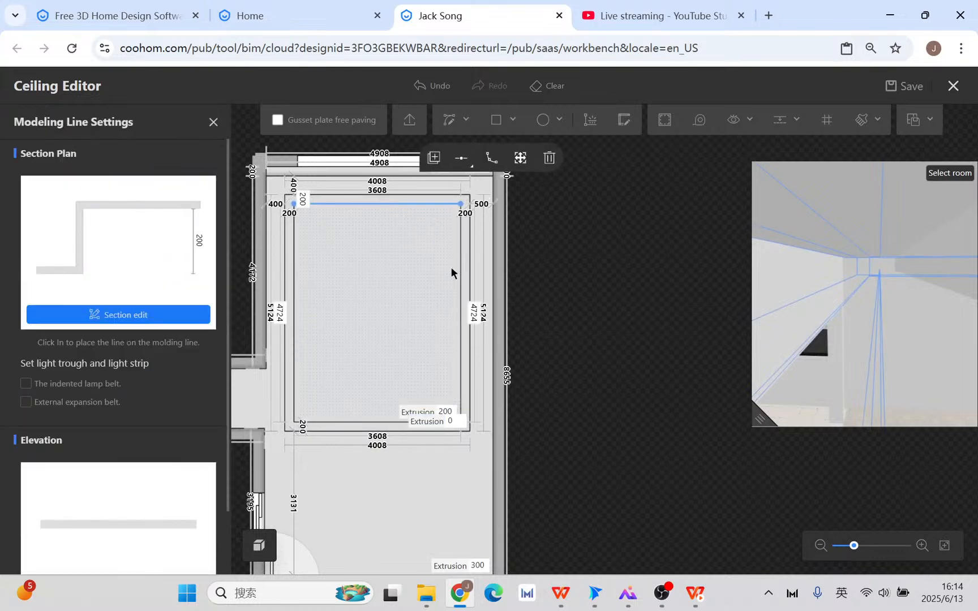
key("ctrl+s")
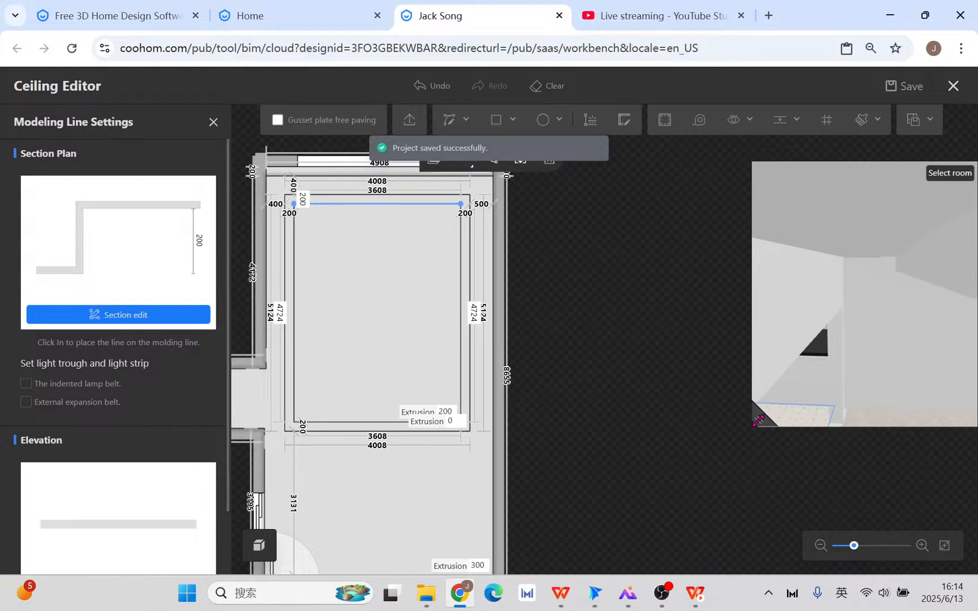
mouse_move(837, 404)
left_click_drag(838, 404, 825, 386)
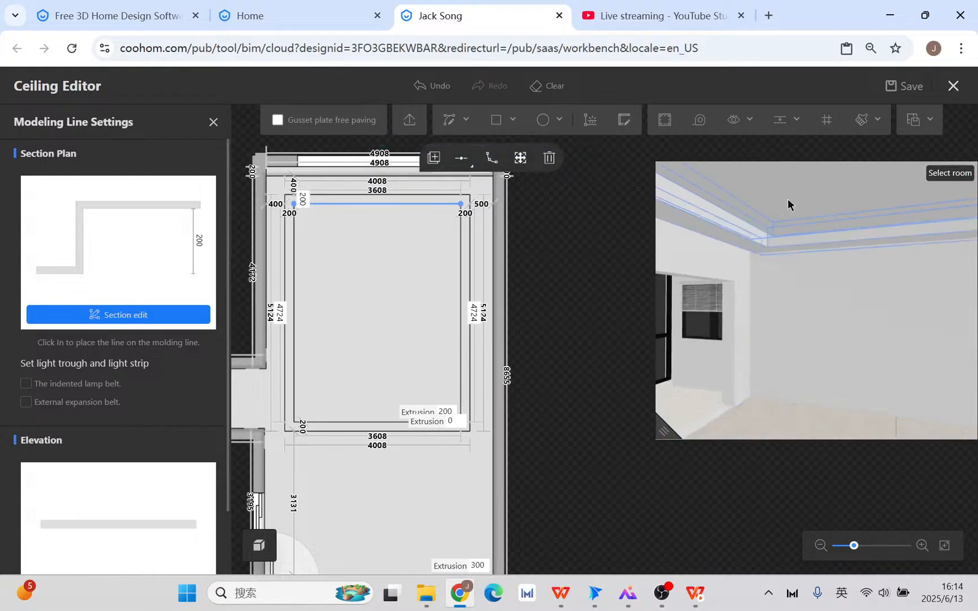
left_click_drag(809, 330, 871, 237)
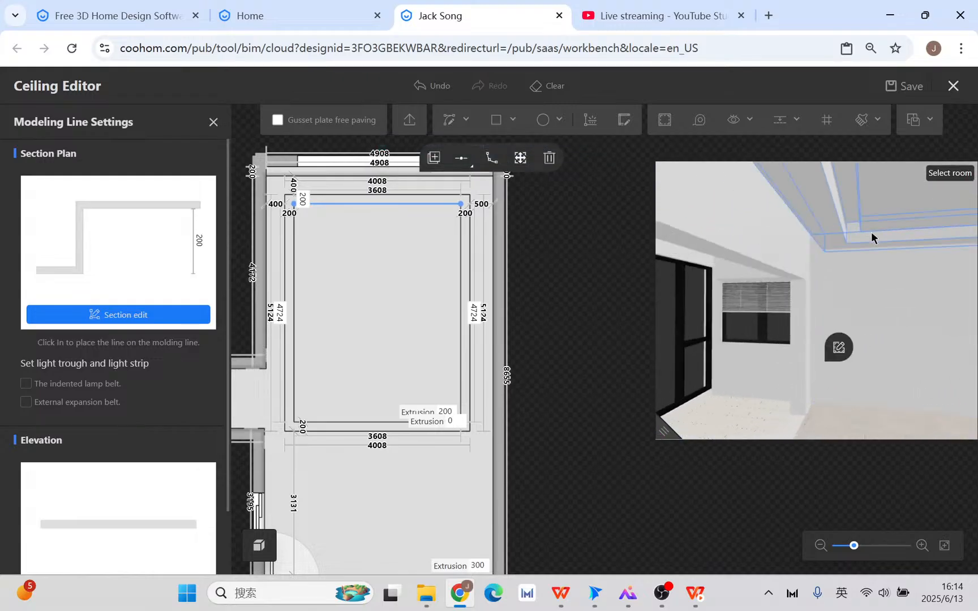
Set the extrusion of the outer rectangle's band to 50 and that of the surrounding ceiling to 350.
left_click(468, 257)
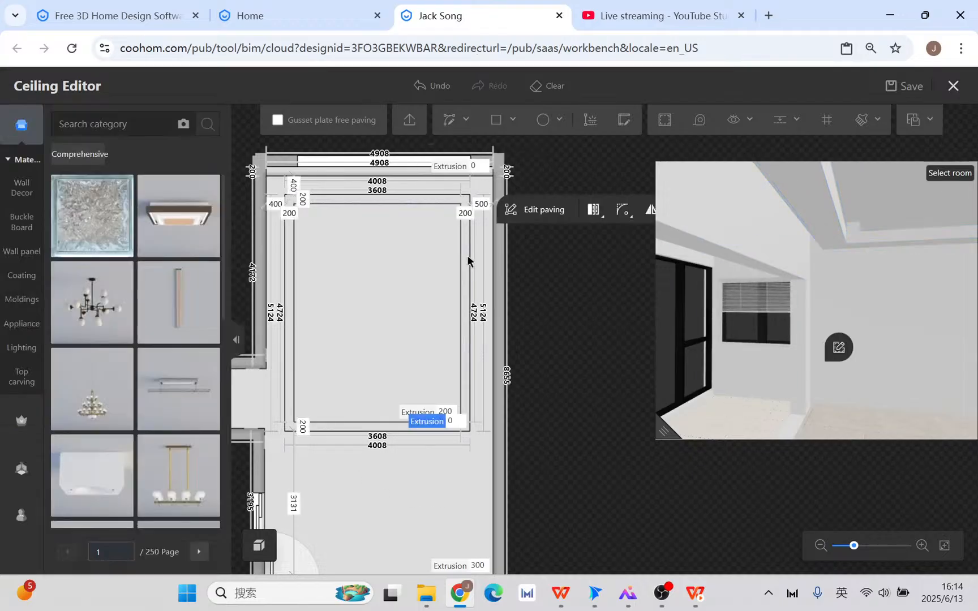
left_click(454, 420)
type("50")
key("Return")
left_click(478, 566)
type("350")
key("Return")
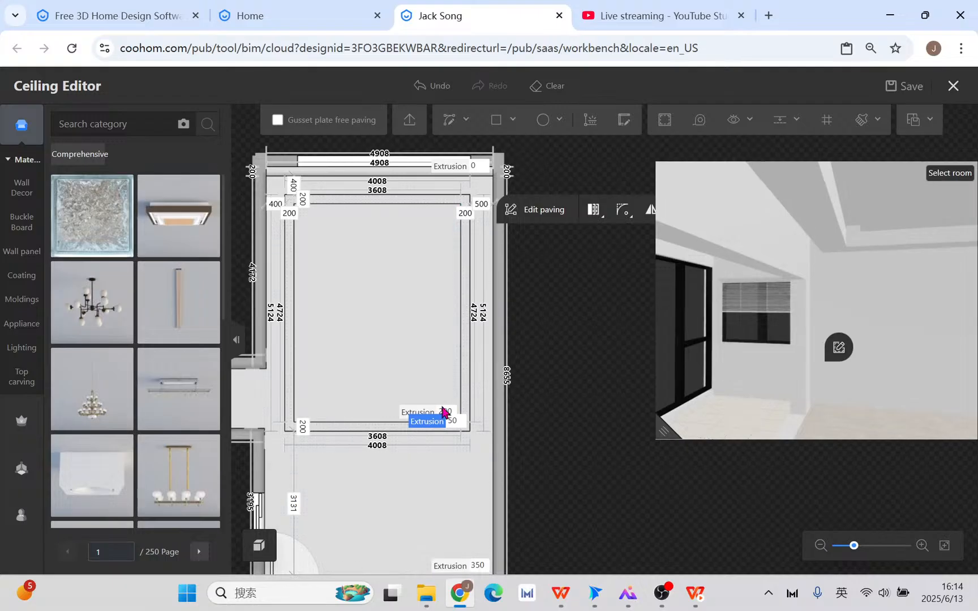
Add an indented lamp belt to the inner rectangle's right edge and move its light strip toward the trough's free lip in the section.
left_click(460, 377)
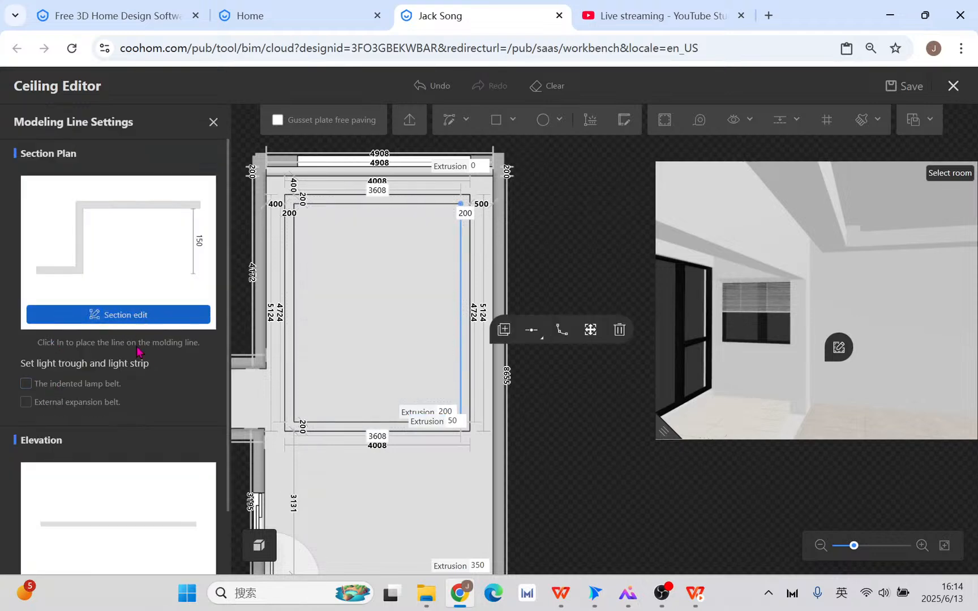
left_click(26, 384)
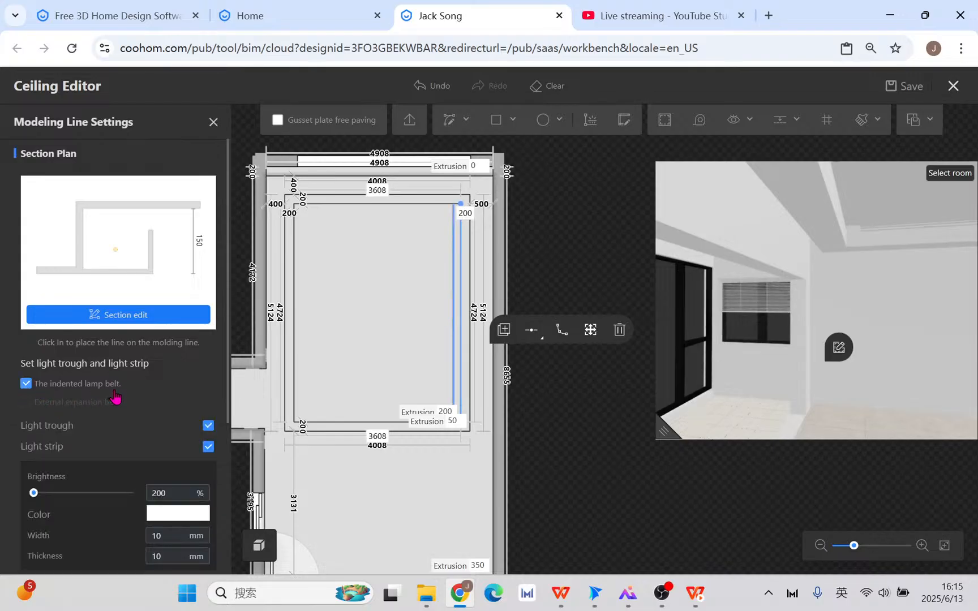
left_click(116, 317)
left_click_drag(679, 433, 719, 392)
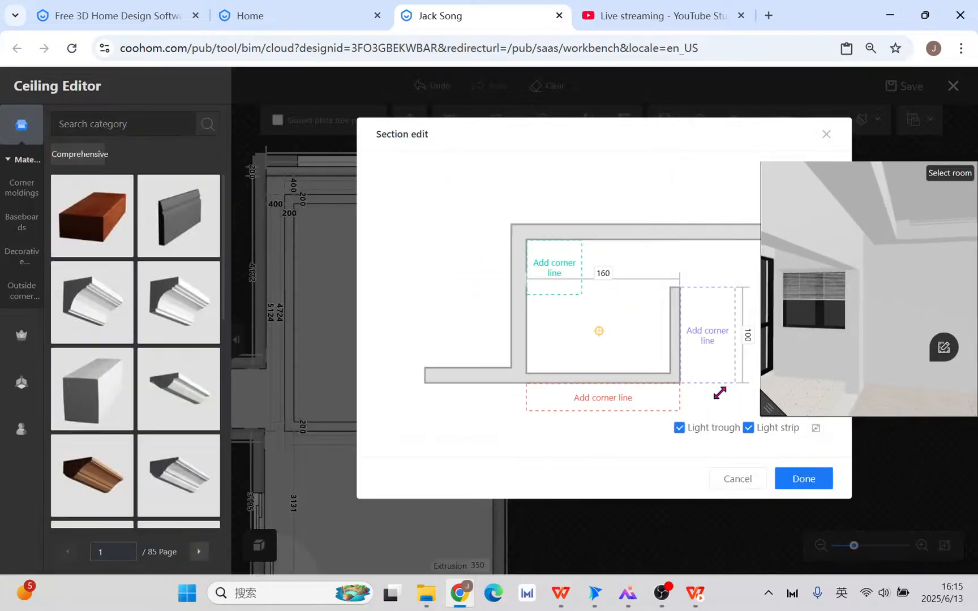
left_click_drag(601, 331, 565, 340)
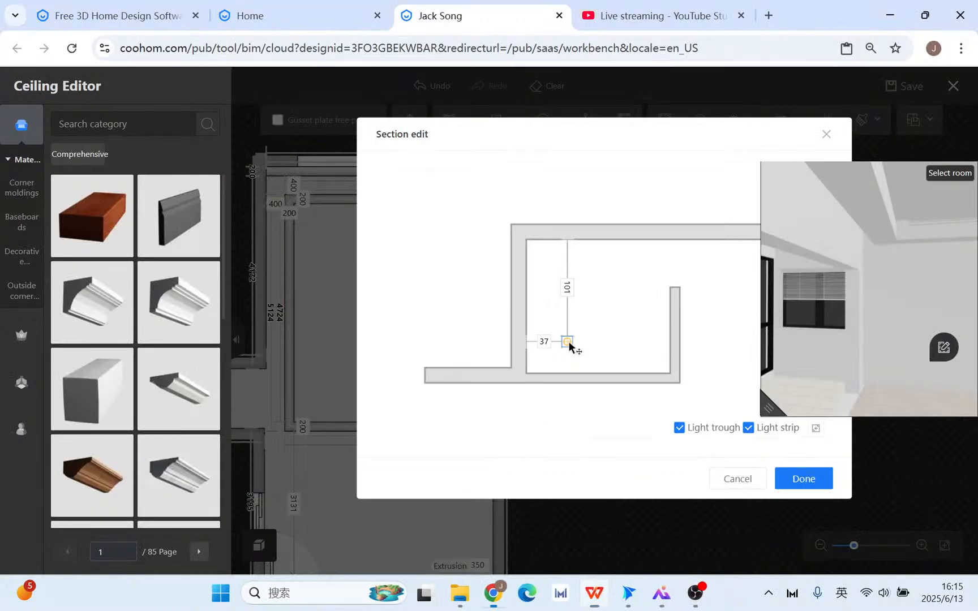
left_click_drag(568, 341, 635, 339)
left_click(803, 478)
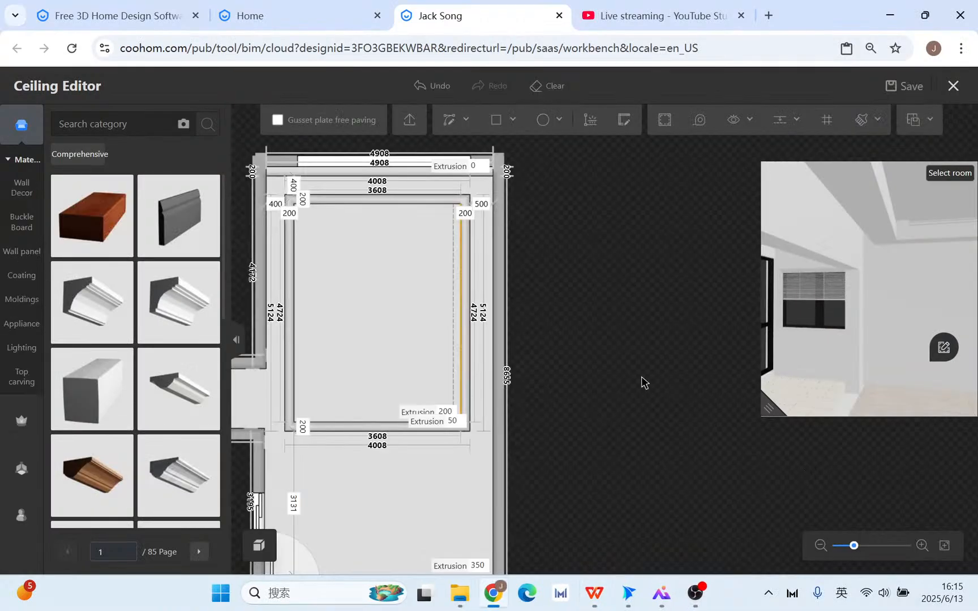
Set the right edge's light strip to the warm preset color #FFCE87 and enter a new brightness for it.
left_click(462, 276)
left_click(461, 276)
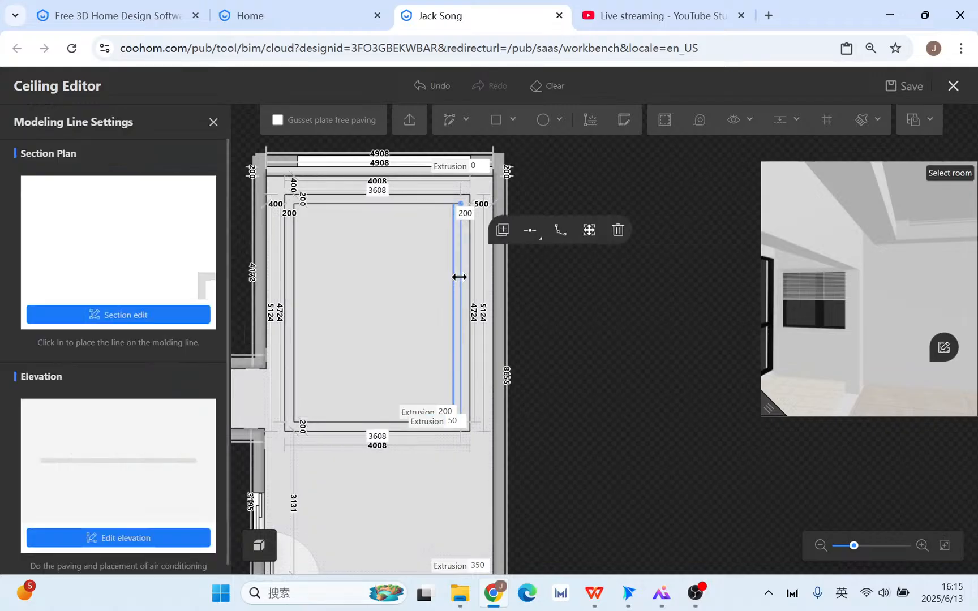
left_click(172, 515)
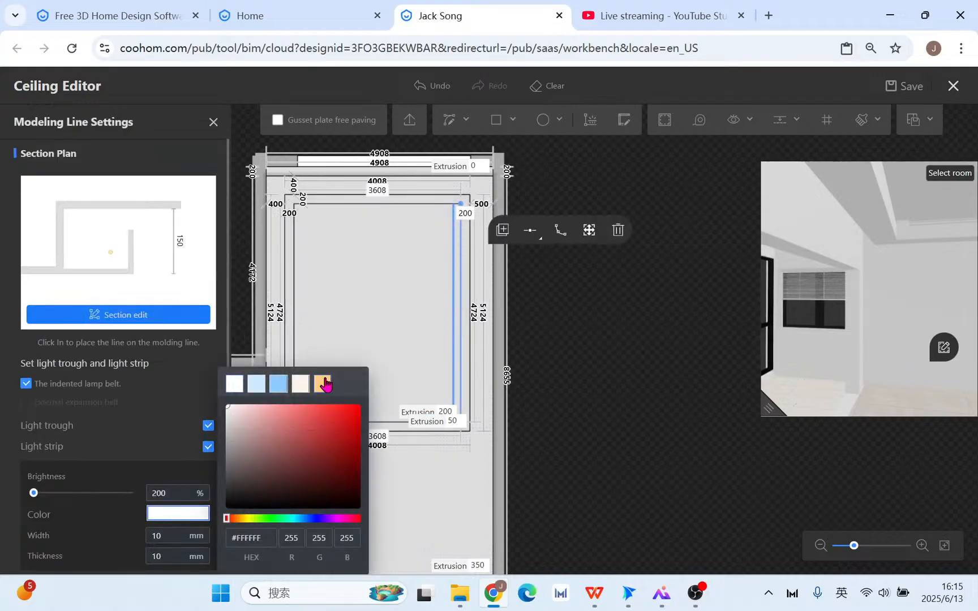
left_click(324, 383)
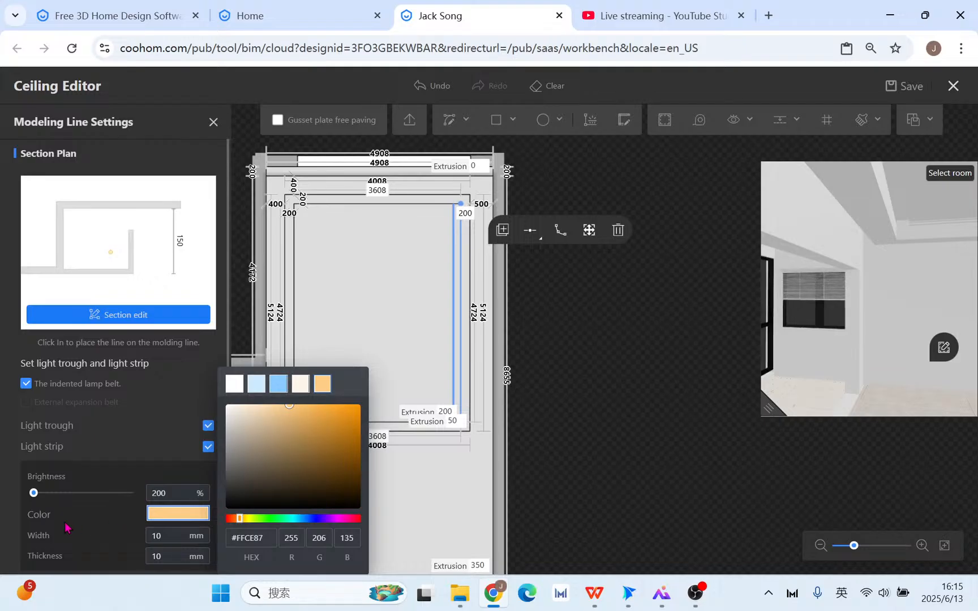
left_click(181, 490)
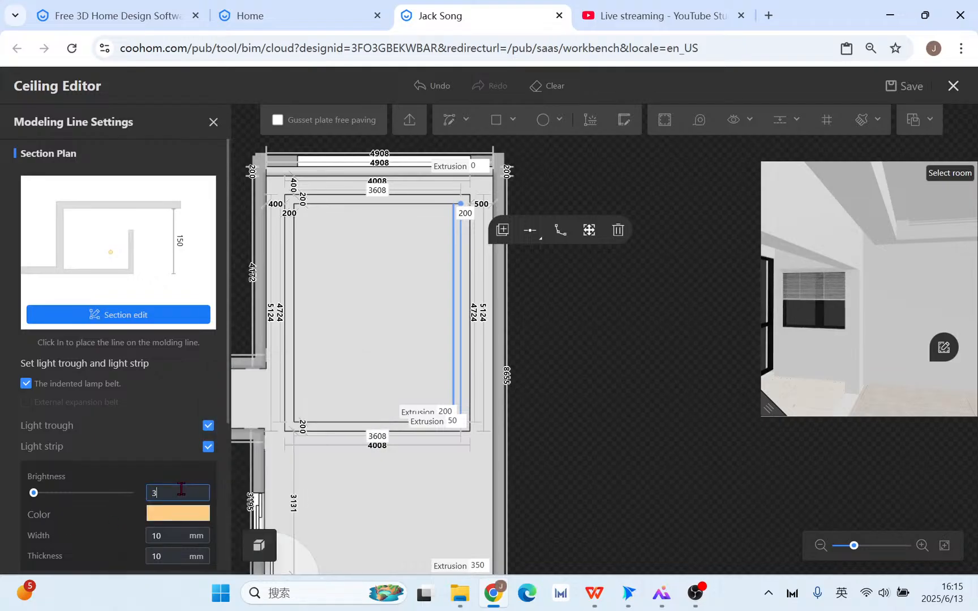
key("Return")
Copy the lit right edge's section into the inner rectangle's styling area and check the ceiling in an enlarged 3D preview.
left_click(502, 230)
left_click(407, 251)
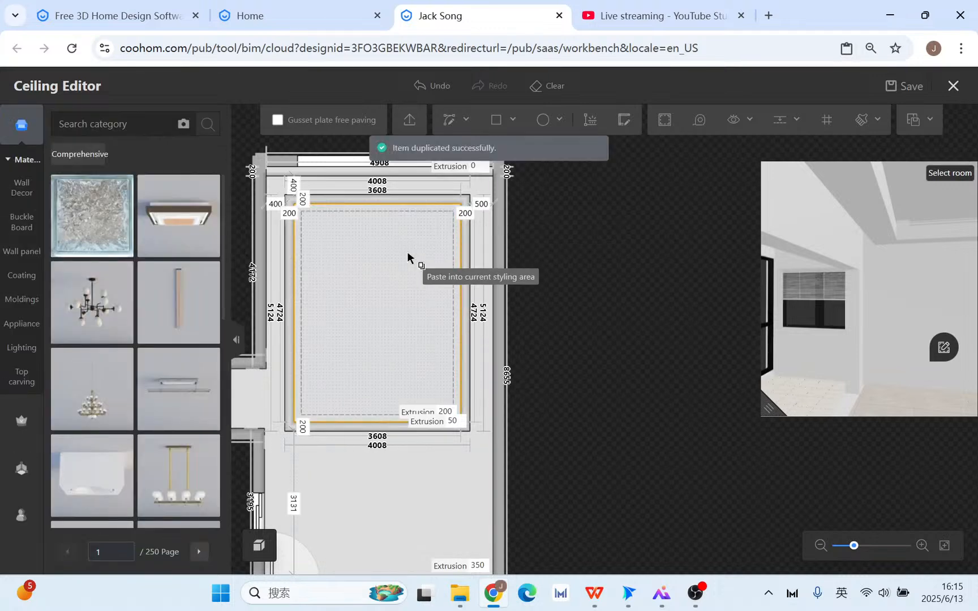
right_click(606, 255)
left_click_drag(772, 409, 505, 479)
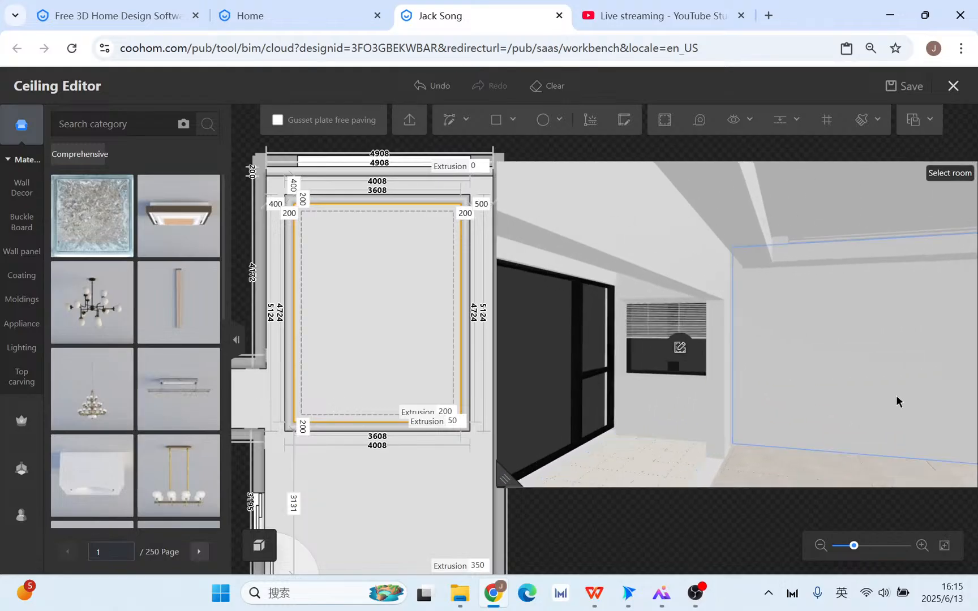
left_click_drag(897, 399, 818, 321)
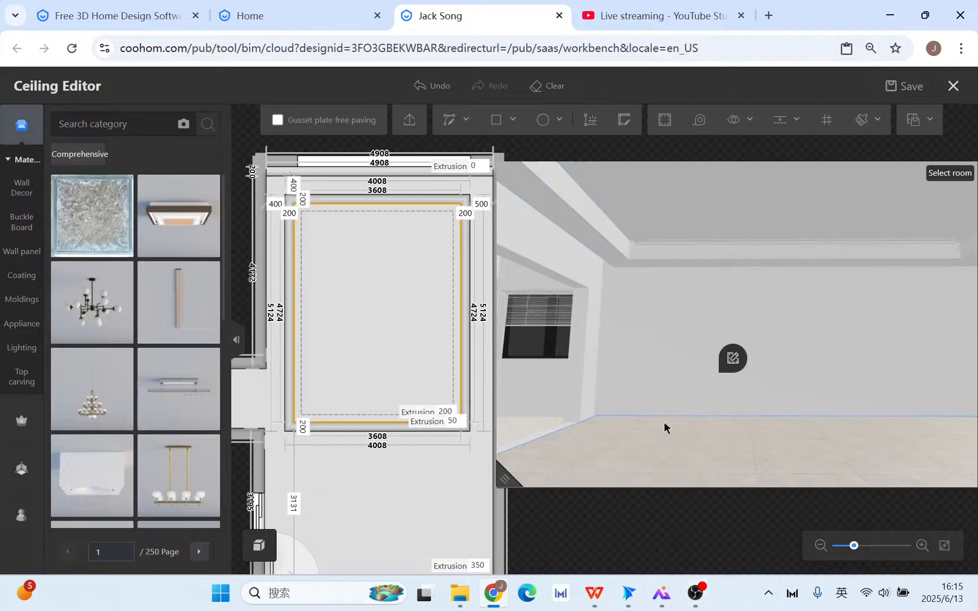
Close the two open image viewer windows showing the room photos.
mouse_move(661, 594)
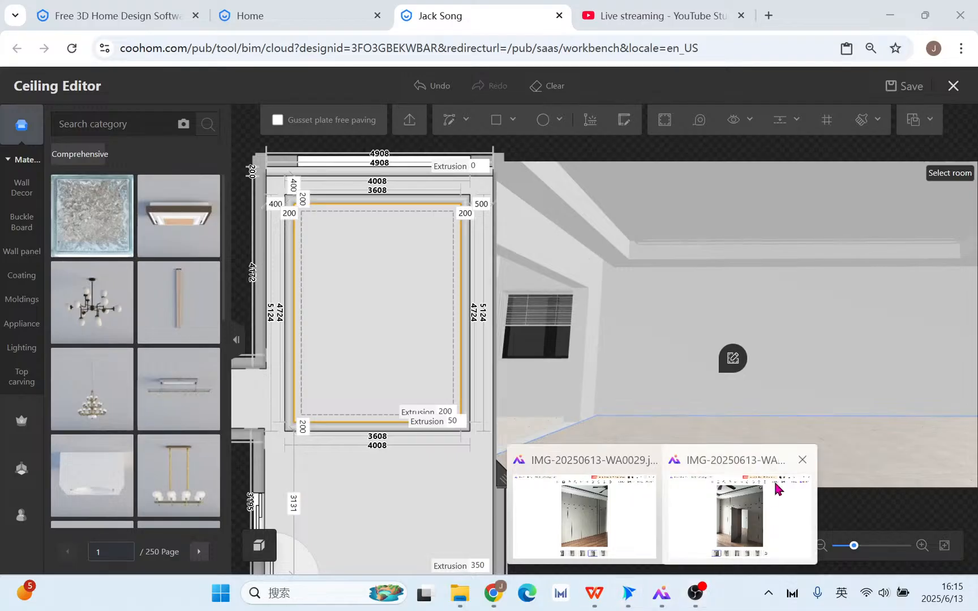
left_click(801, 460)
left_click(723, 459)
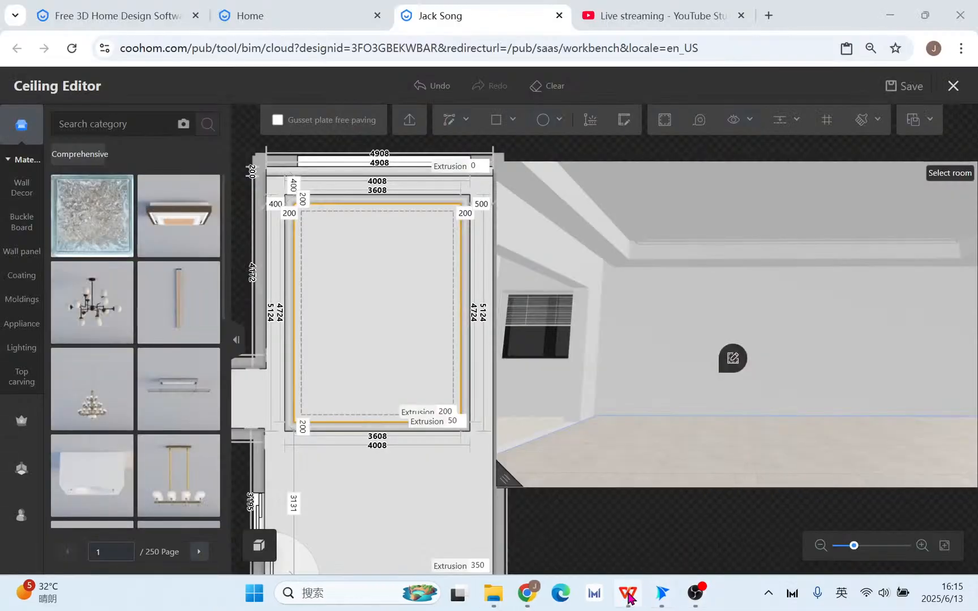
Switch to WPS Presentation, show slide 13 full screen with its lit ceiling photos, and return to Coohom's Ceiling Editor.
left_click(628, 593)
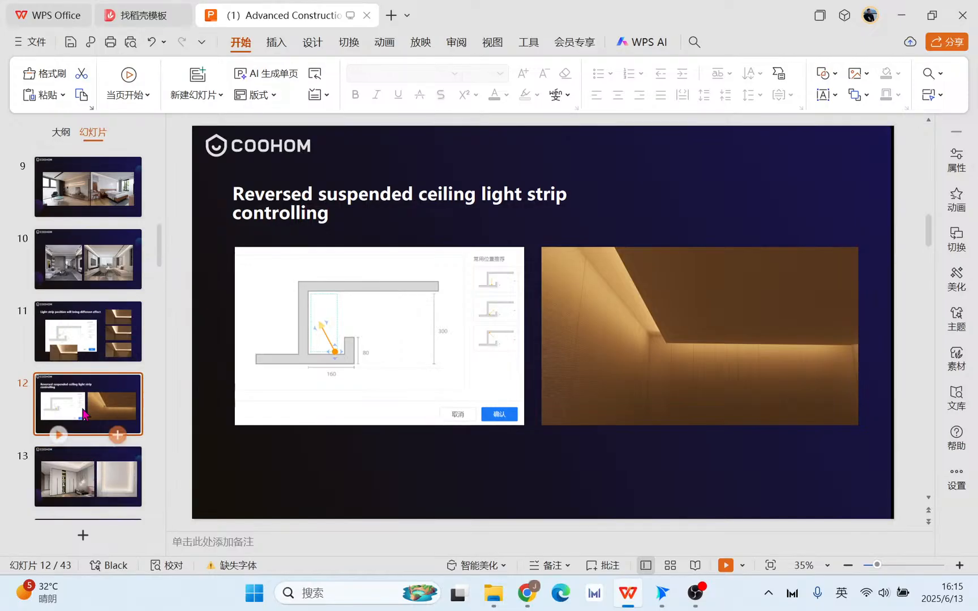
left_click(94, 470)
key("shift+F5")
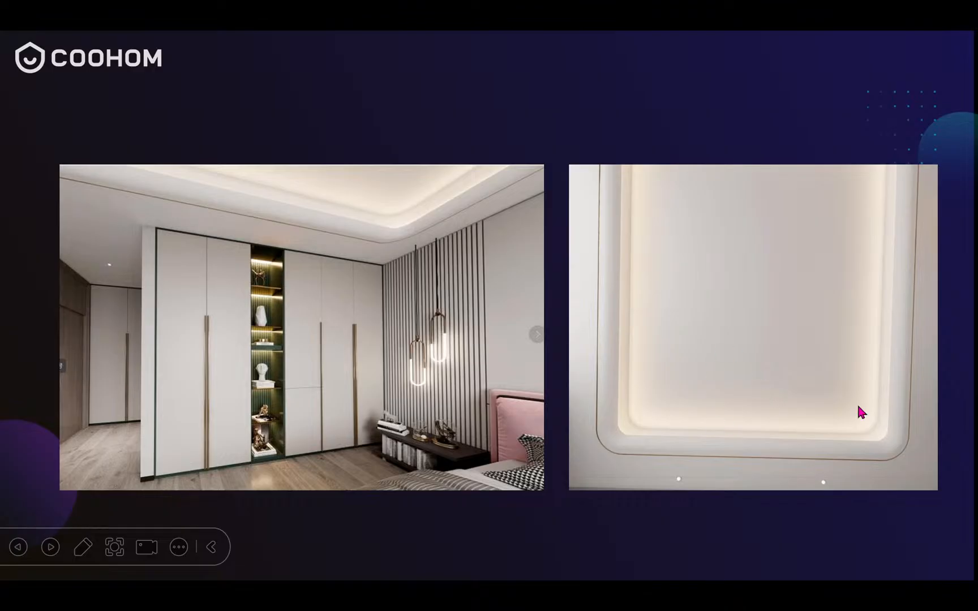
key("Escape")
left_click(526, 593)
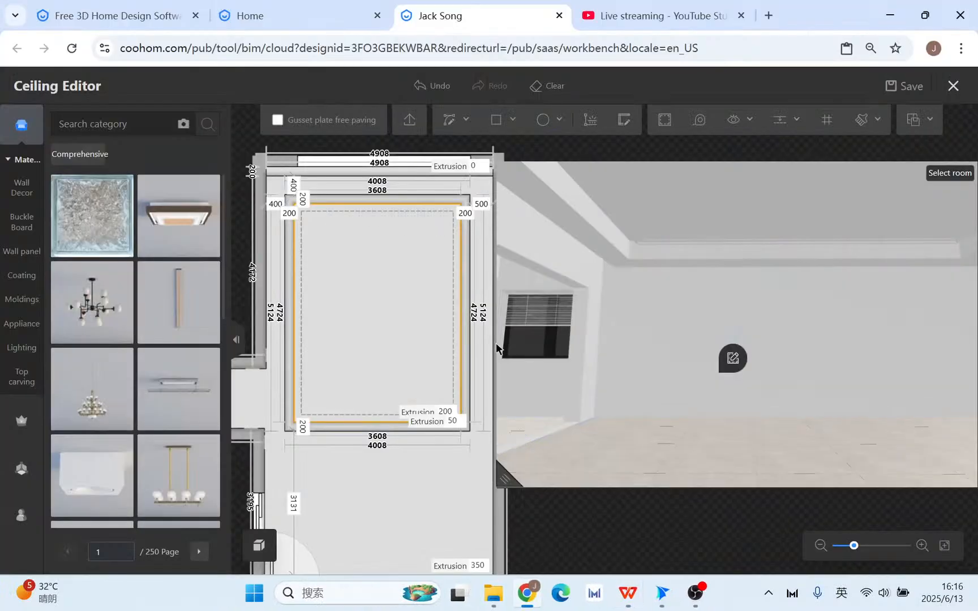
Delete the inner rectangles nested inside the 4008 mm wide ceiling rectangle.
left_click(426, 297)
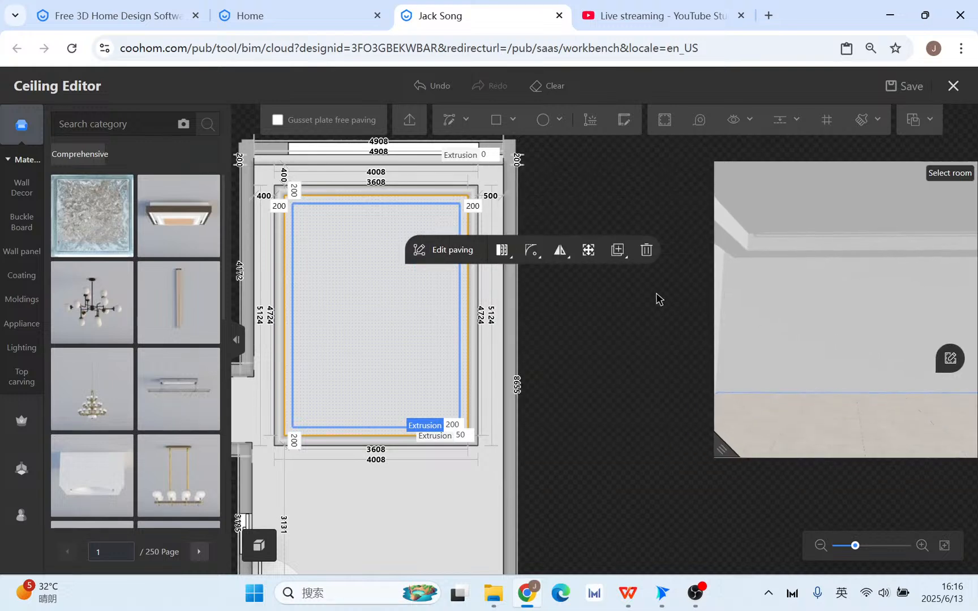
left_click(645, 250)
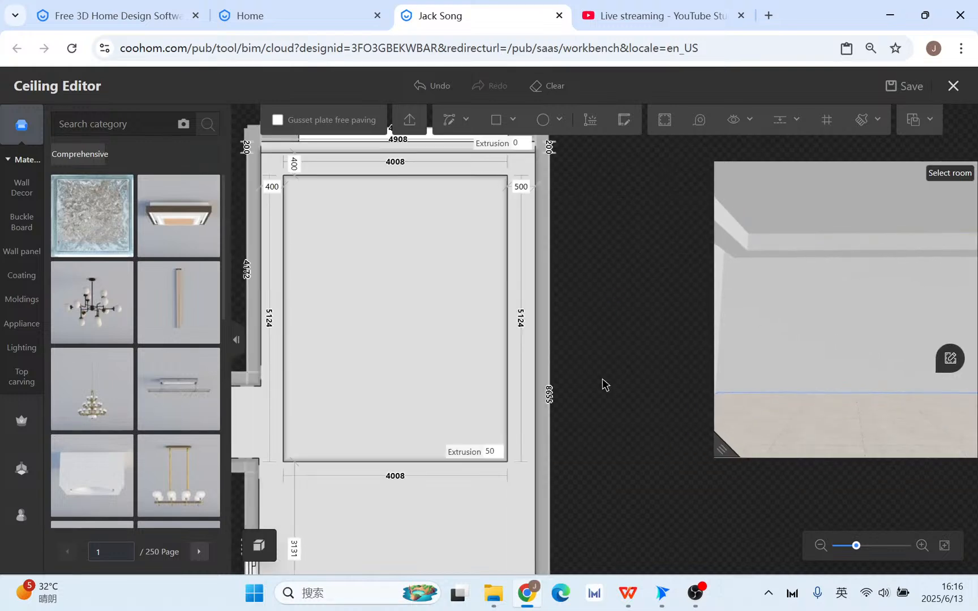
Enable the indented lamp belt on the ceiling rectangle's top edge and set its light strip color to the warm preset #FFCE87.
left_click(350, 175)
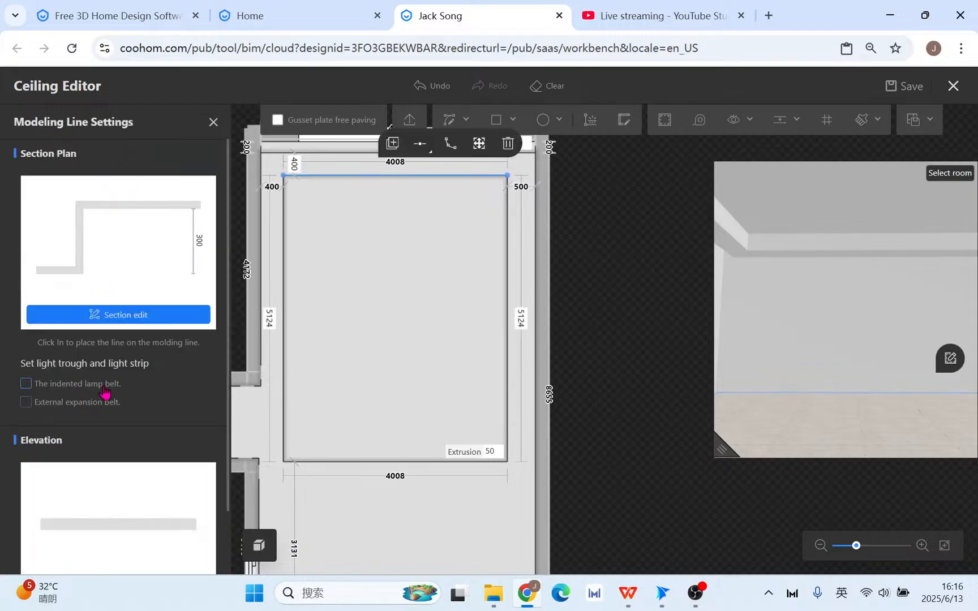
left_click(82, 395)
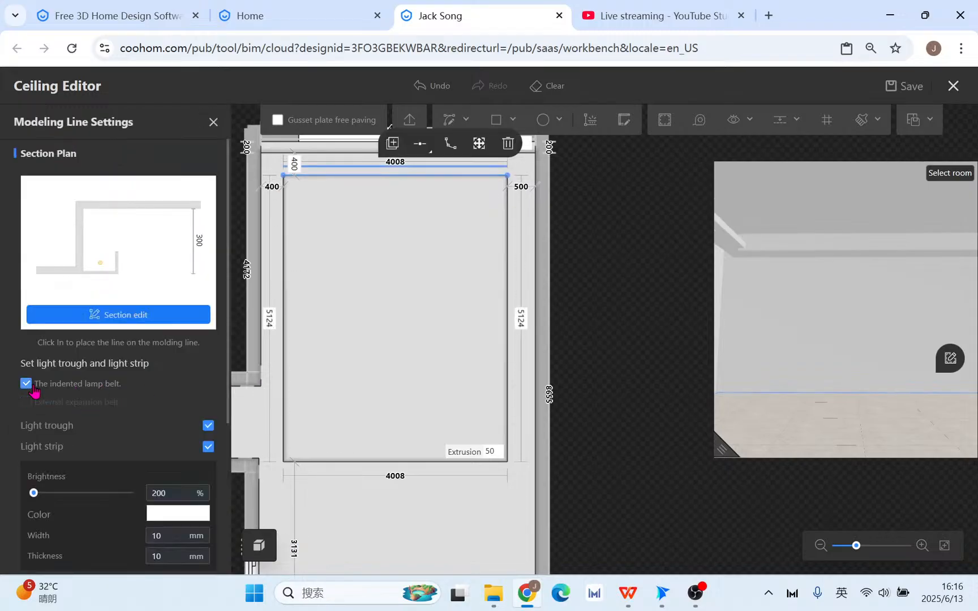
left_click(172, 514)
left_click(323, 384)
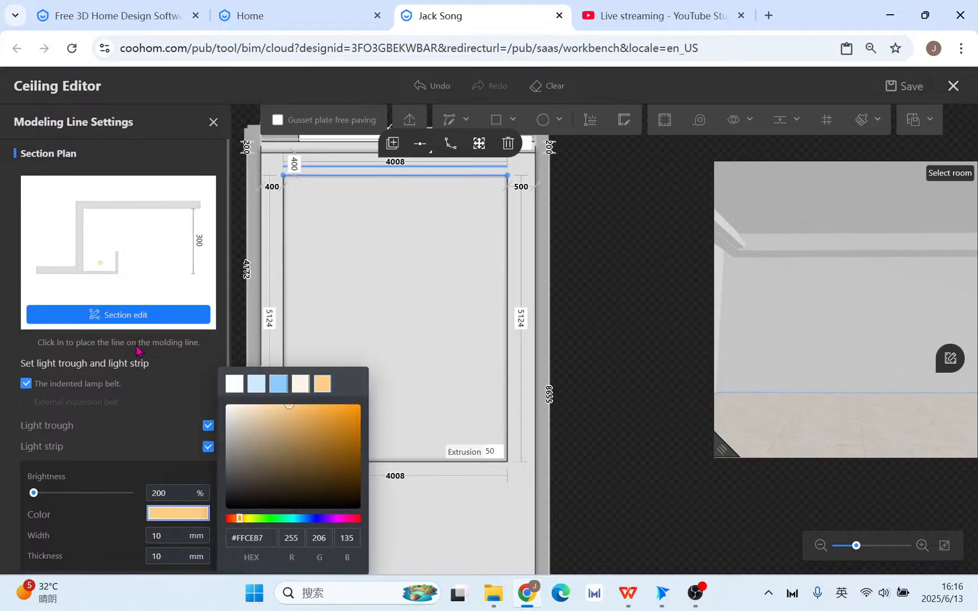
In the section editor, search the corner moldings for "arc" and add the concave quarter-arc molding to the light trough's outer side.
left_click(125, 315)
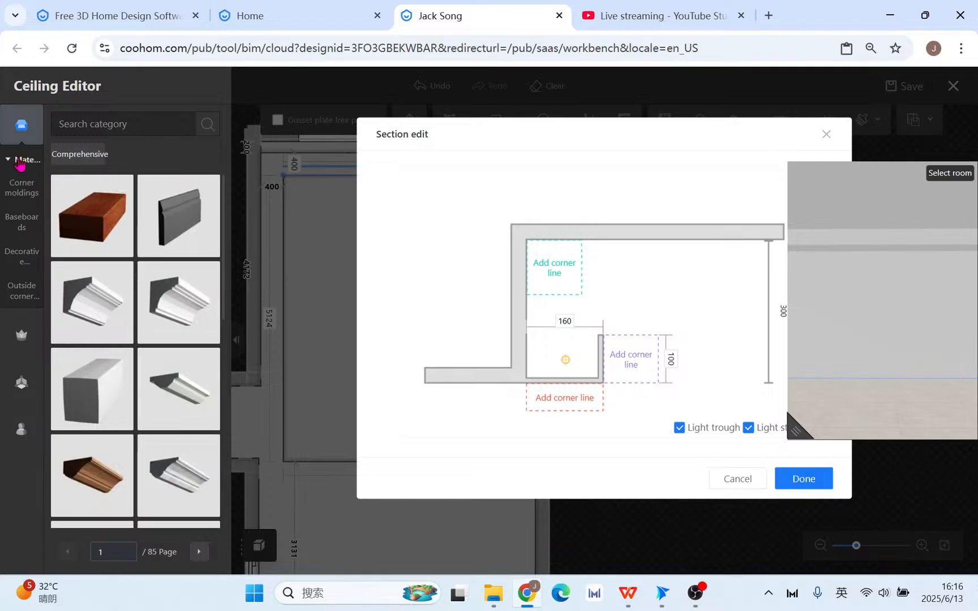
left_click(39, 196)
left_click(130, 126)
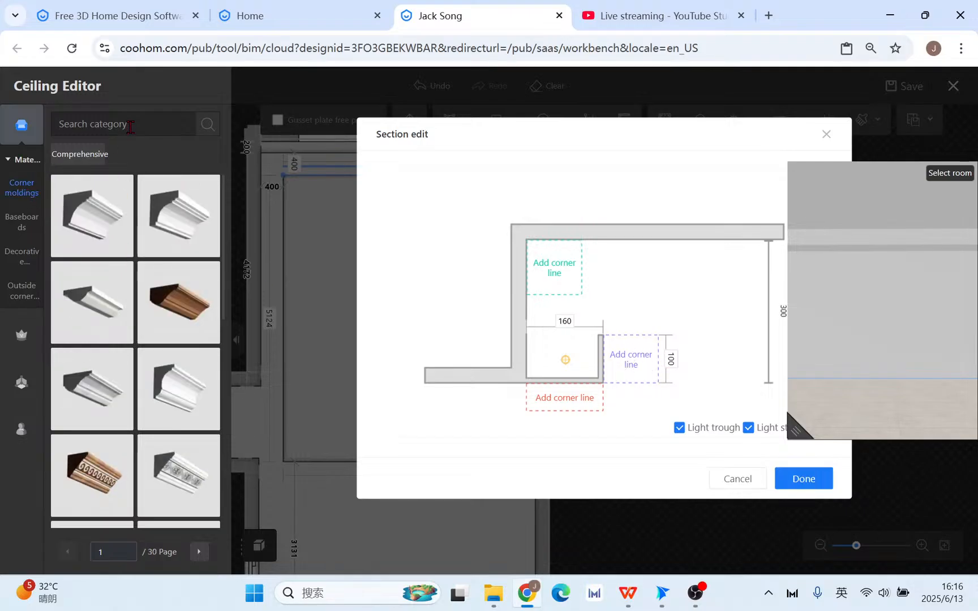
type("arc")
key("Return")
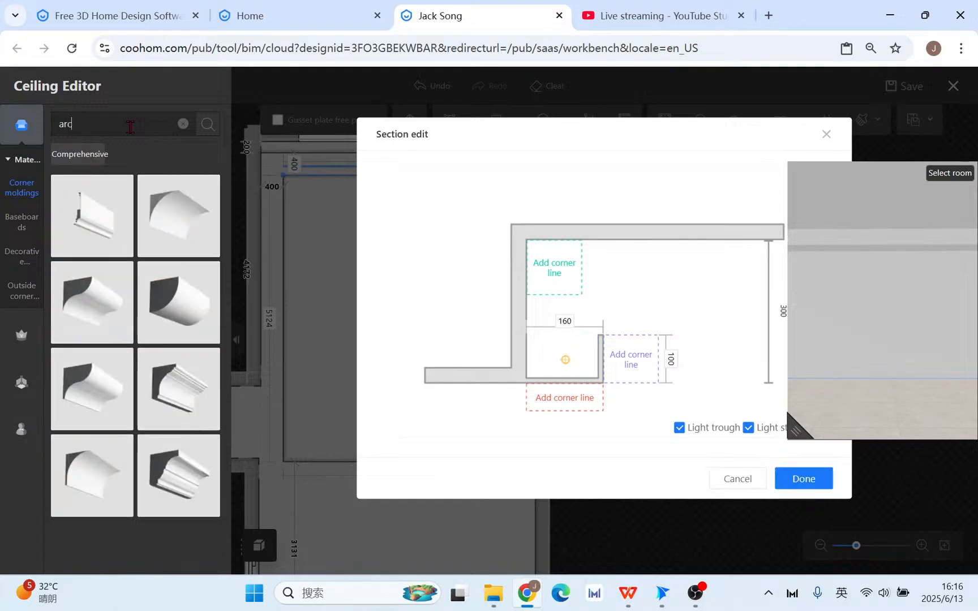
left_click(171, 300)
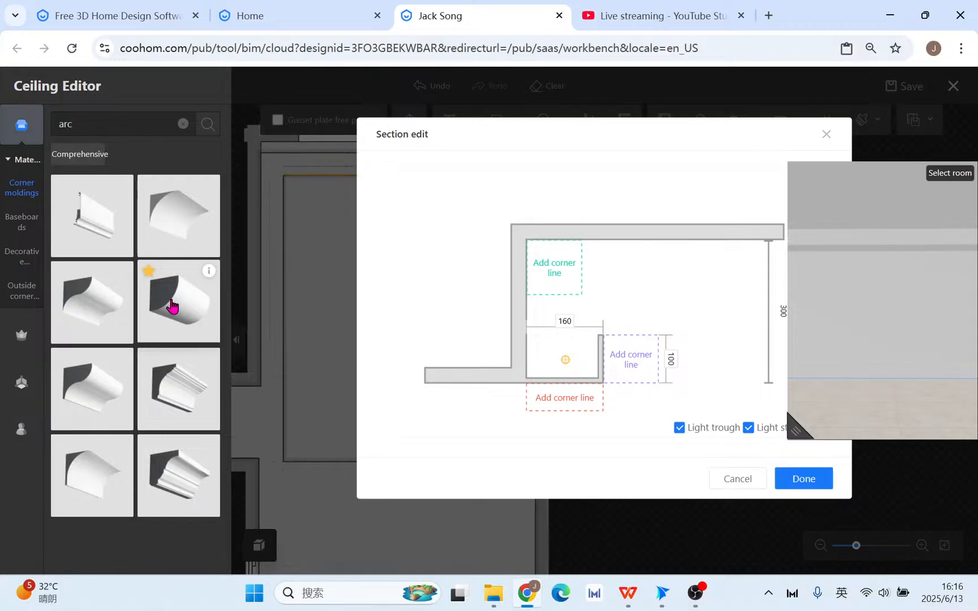
left_click(648, 358)
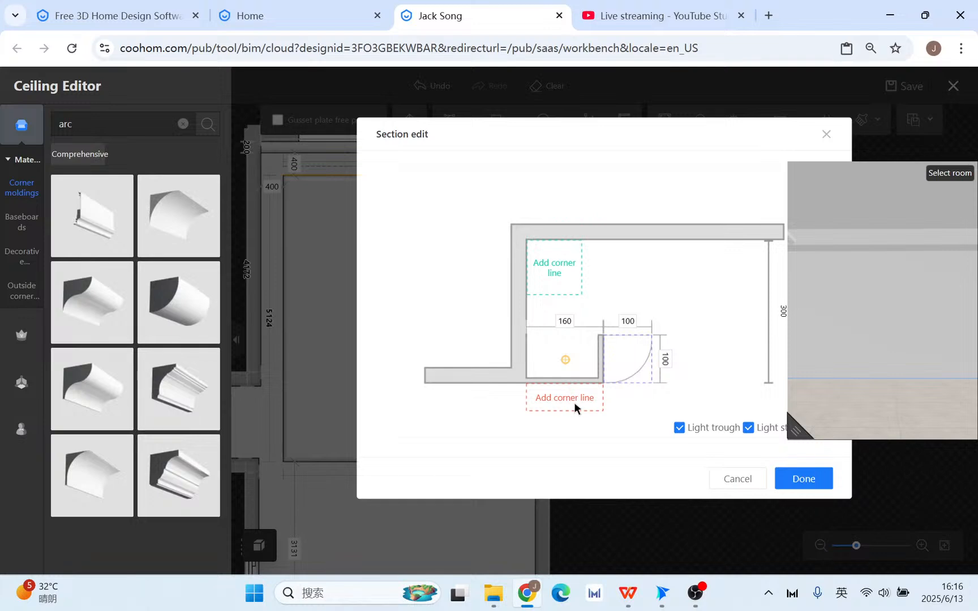
Browse the corner and decorative moldings and add a thin 5 × 1 mm decorative molding to the light trough's underside.
left_click(26, 189)
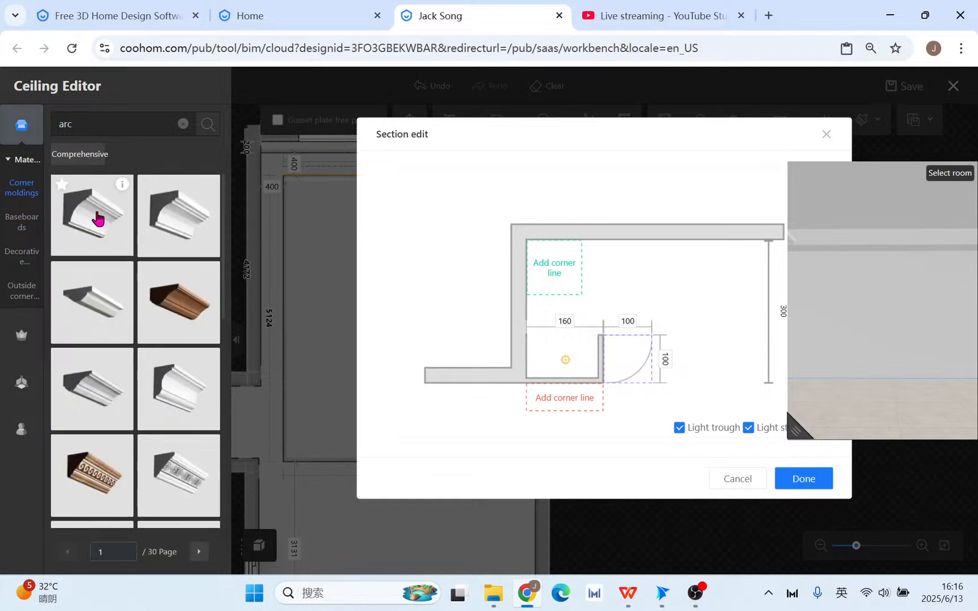
scroll(159, 327, "down", 2)
scroll(159, 327, "down", 5)
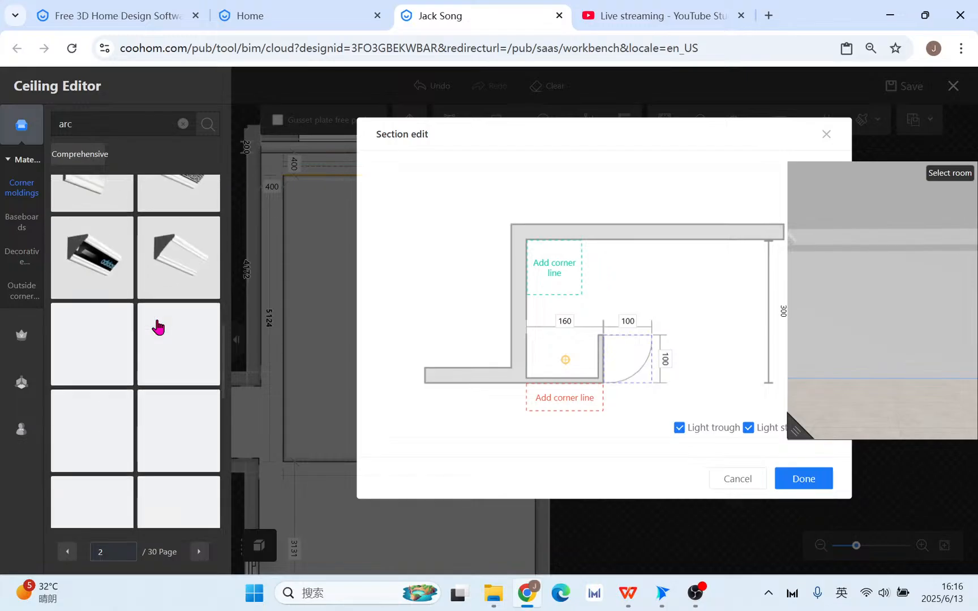
scroll(175, 368, "down", 6)
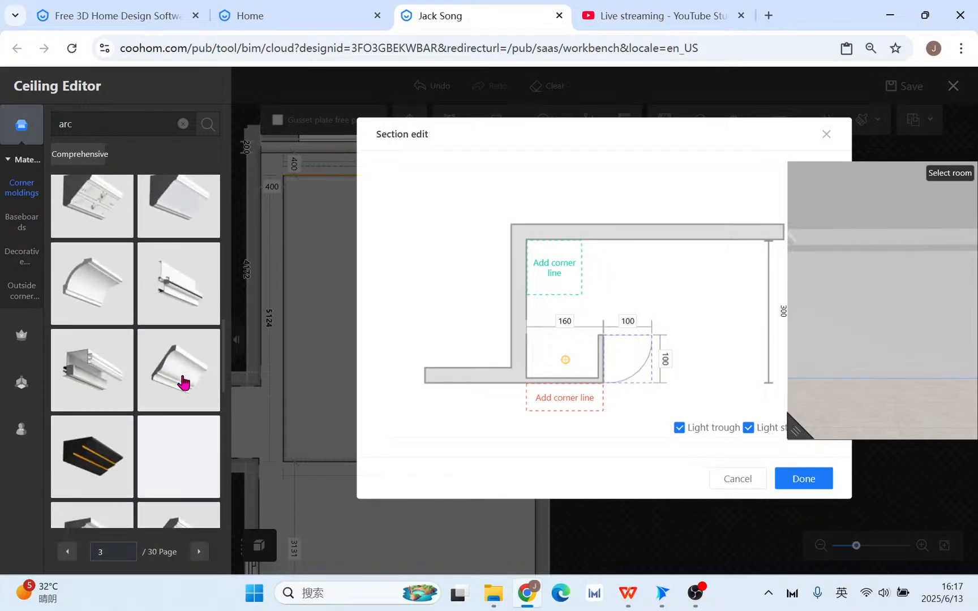
left_click(22, 256)
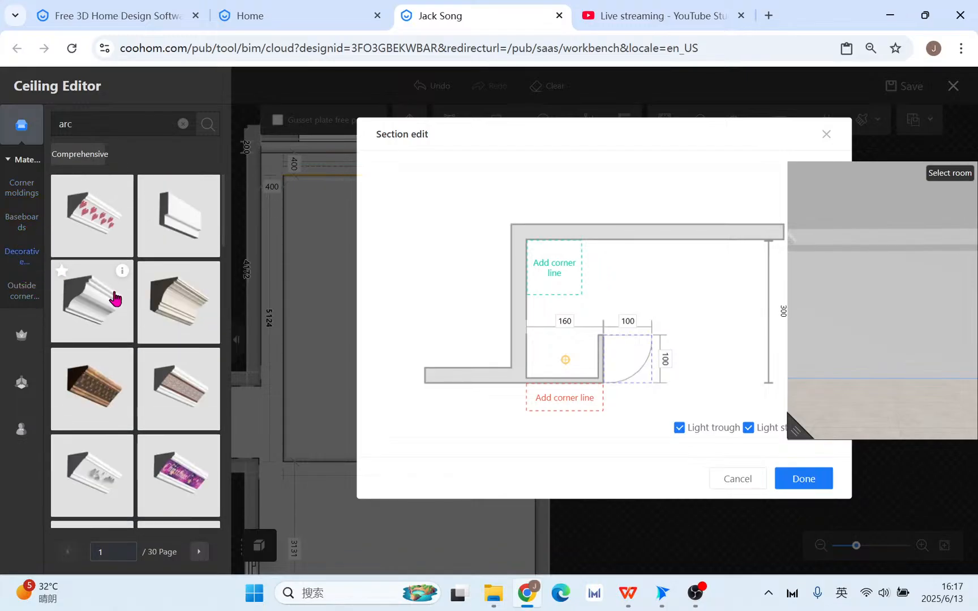
scroll(164, 399, "down", 5)
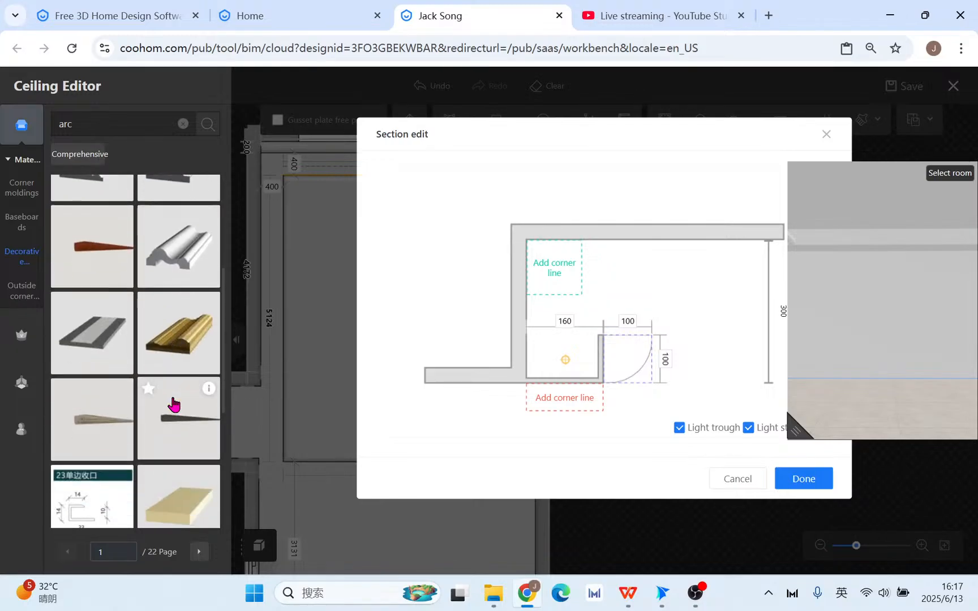
mouse_move(209, 399)
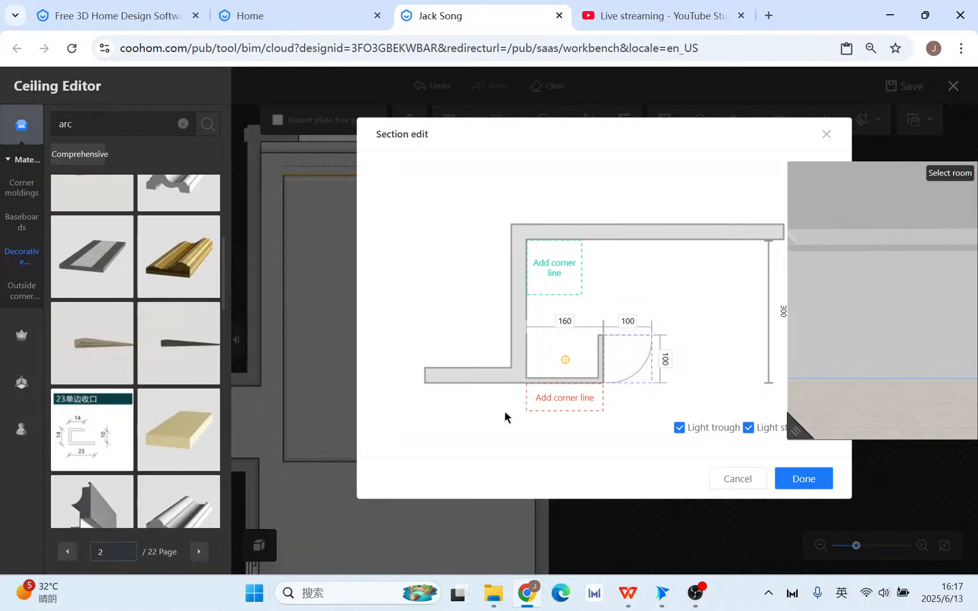
scroll(541, 375, "up", 3)
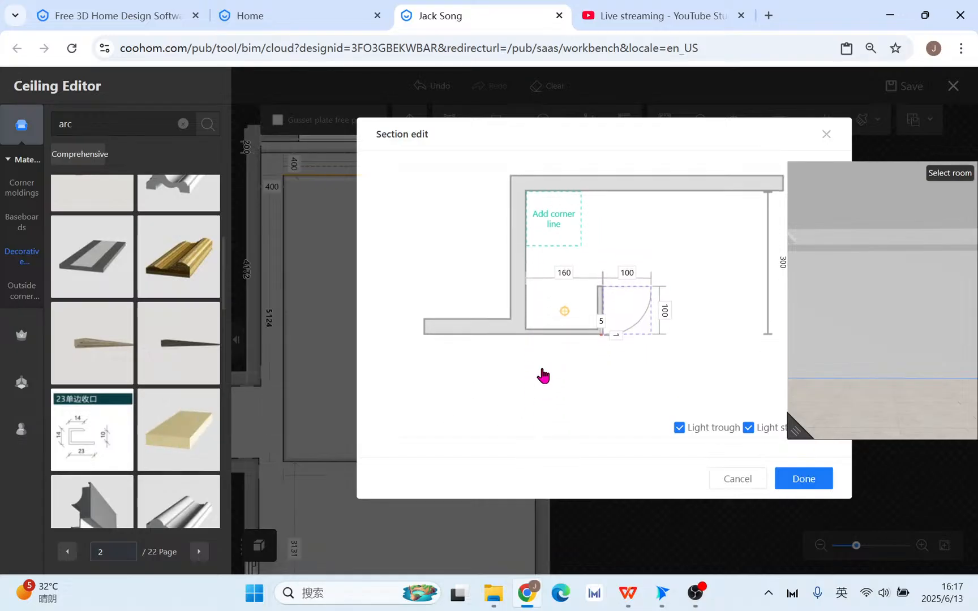
scroll(543, 309, "up", 3)
left_click_drag(534, 355, 584, 344)
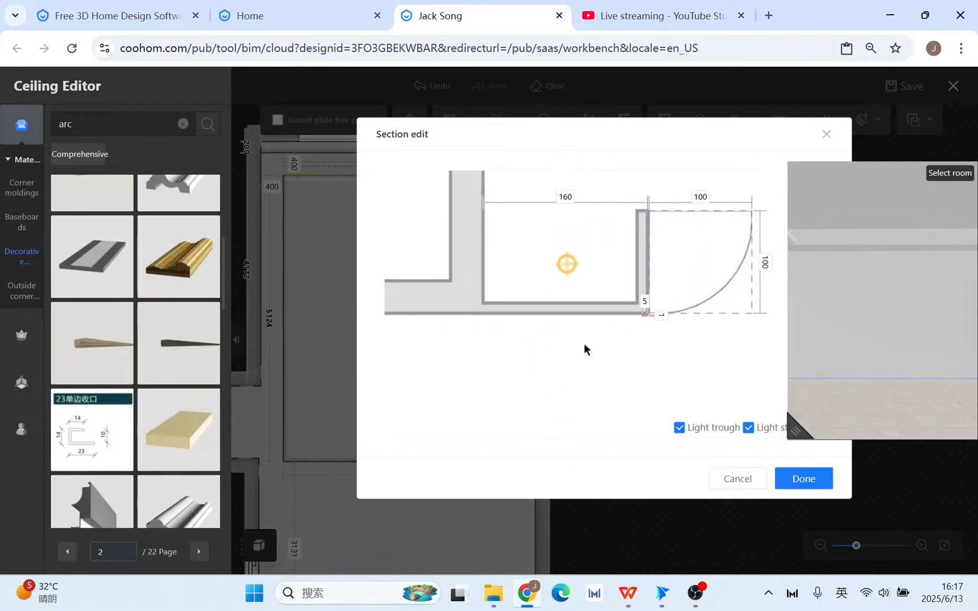
Set the thin underside molding's horizontal offset to -120 mm.
left_click(644, 314)
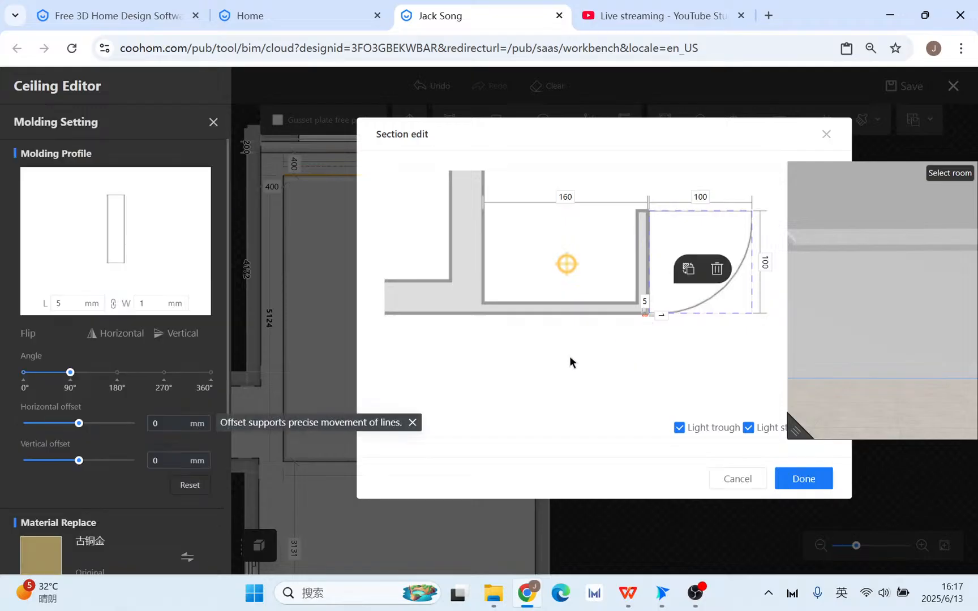
mouse_move(75, 428)
left_click_drag(76, 429, 47, 429)
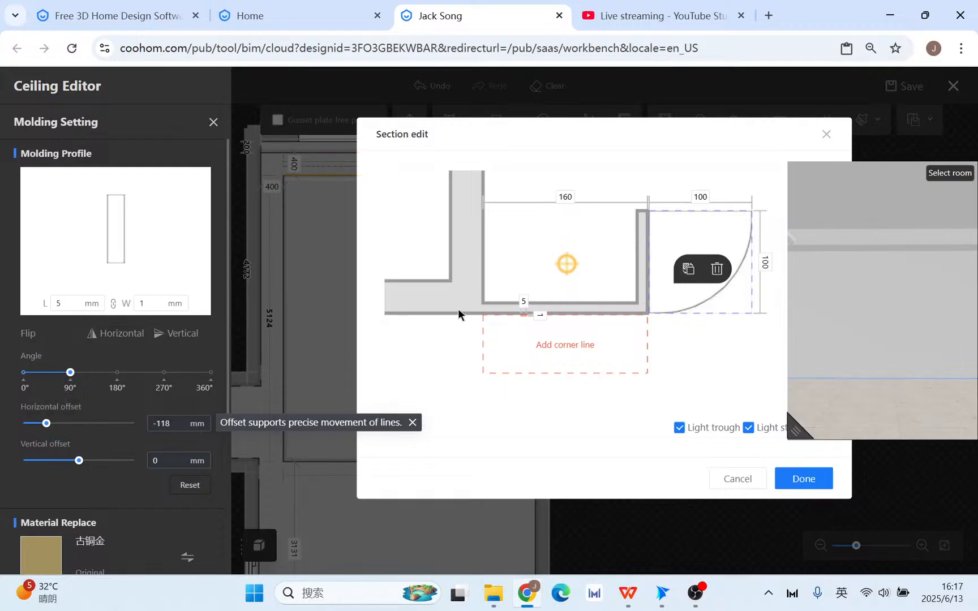
left_click(177, 422)
double_click(184, 424)
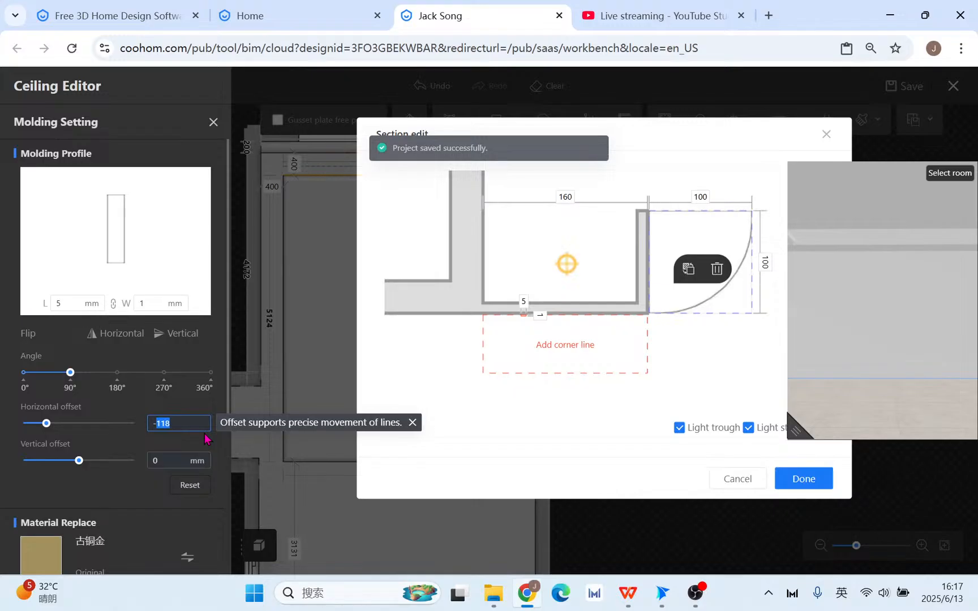
type("120")
key("Return")
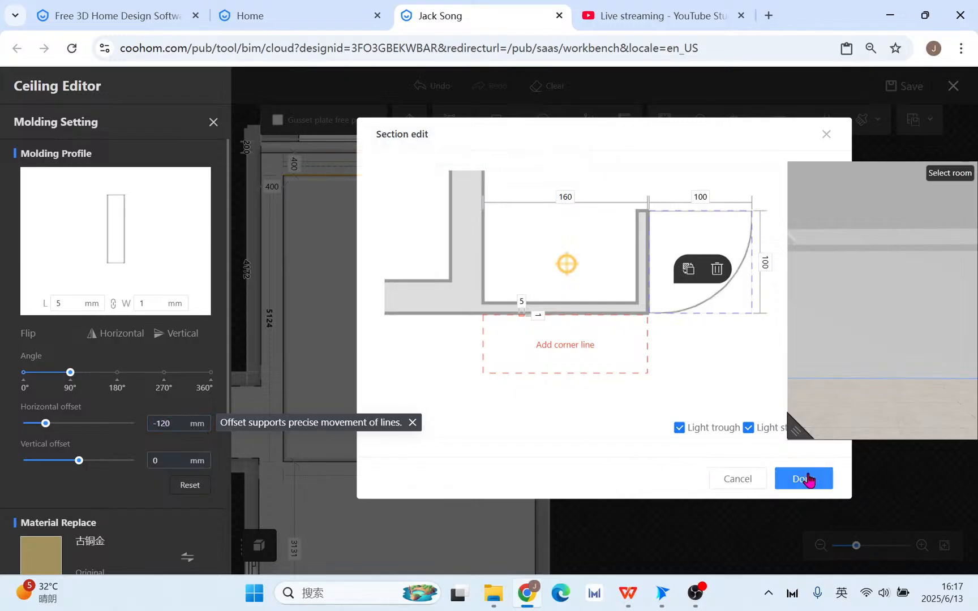
Open the material replacement for the thin molding and search the model catalog for "metal".
scroll(101, 469, "down", 3)
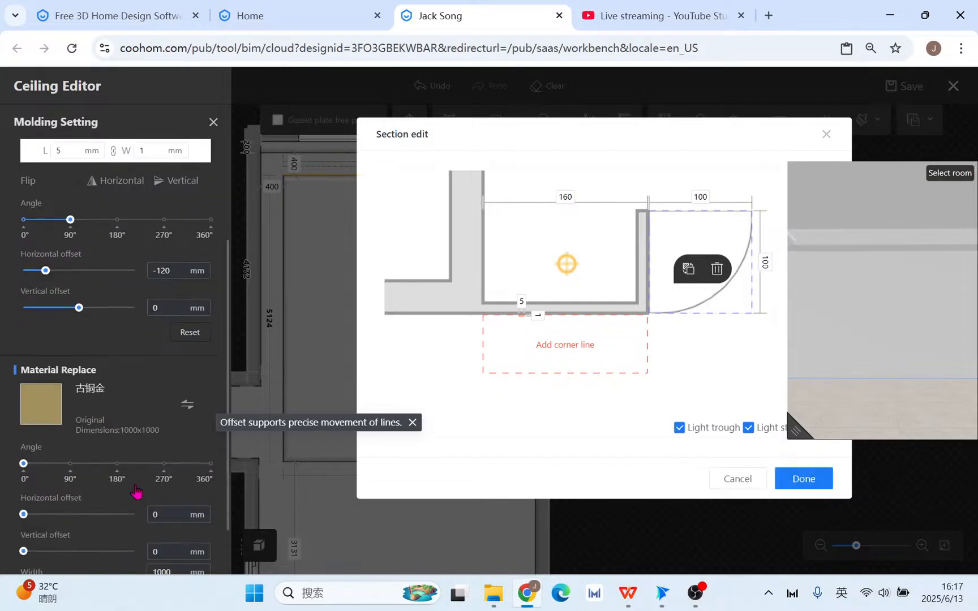
left_click(193, 405)
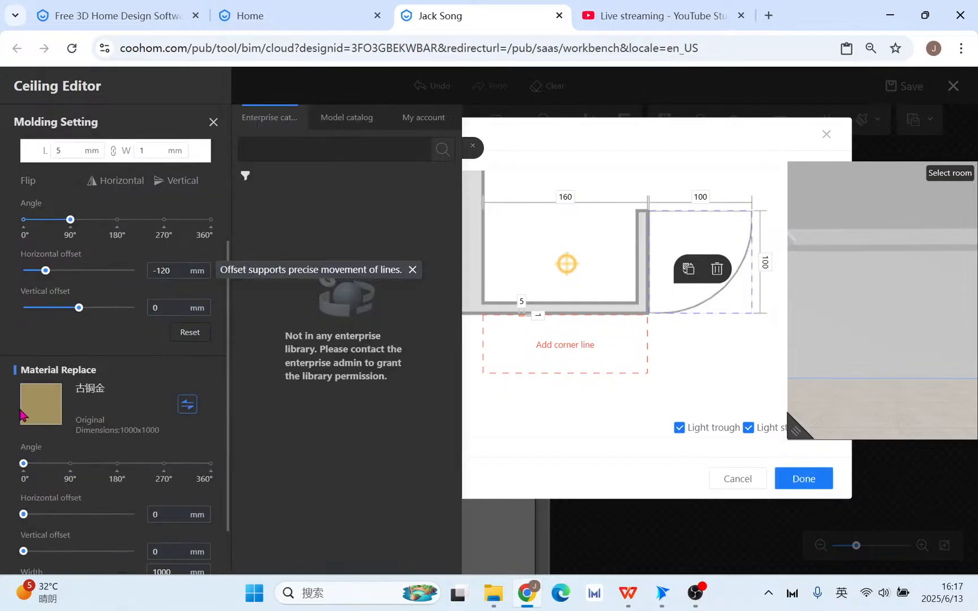
left_click(347, 122)
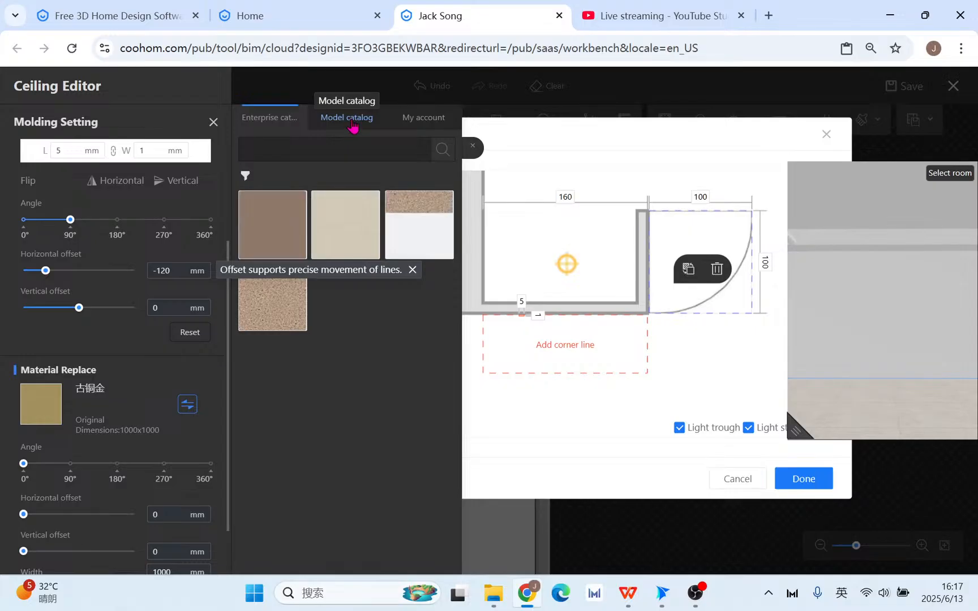
left_click(352, 125)
left_click(309, 154)
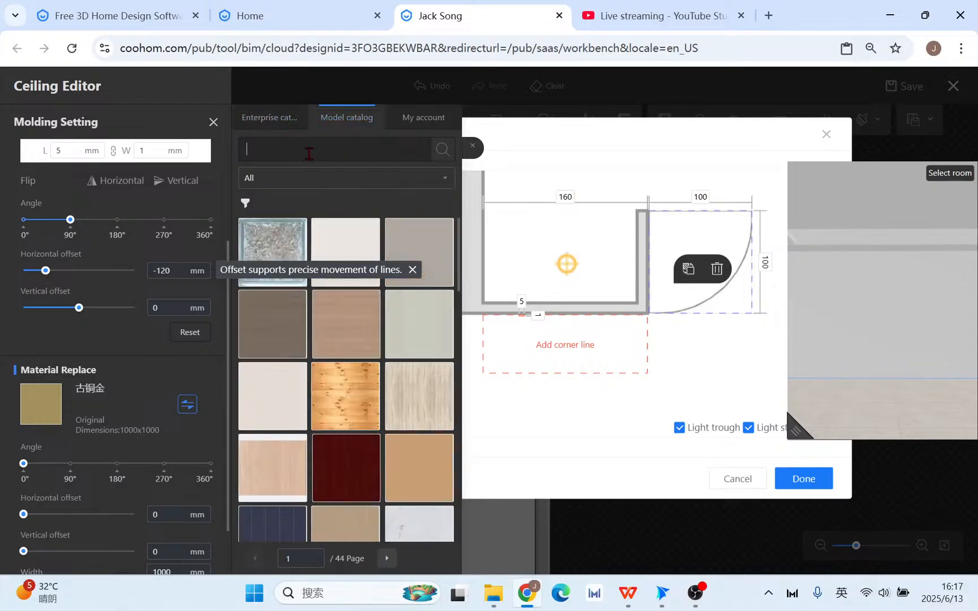
type("meta;l")
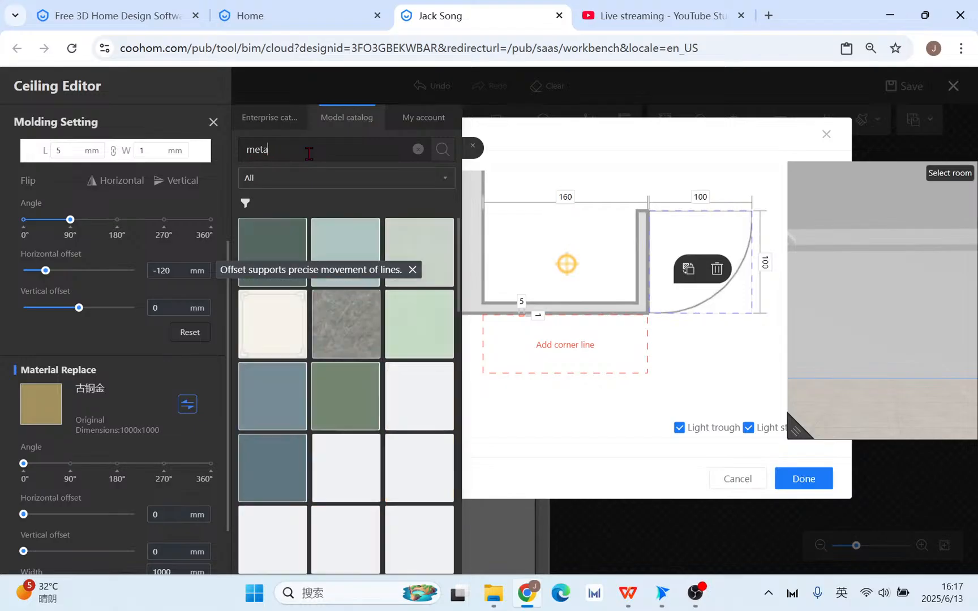
key("BackSpace")
key("BackSpace")
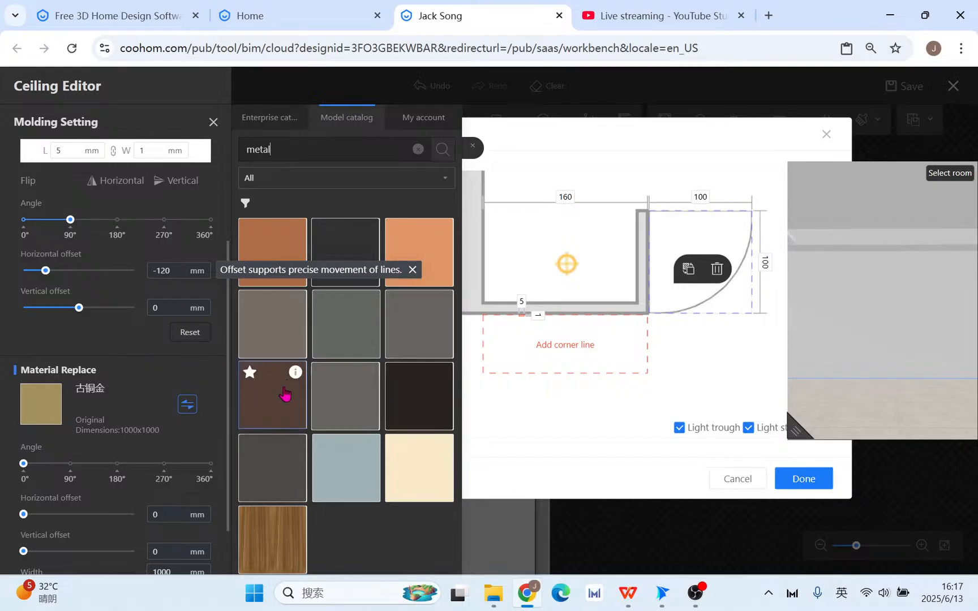
Search the catalog for "gold", apply the darker gold material to the thin molding, and finish the section edit.
double_click(323, 148)
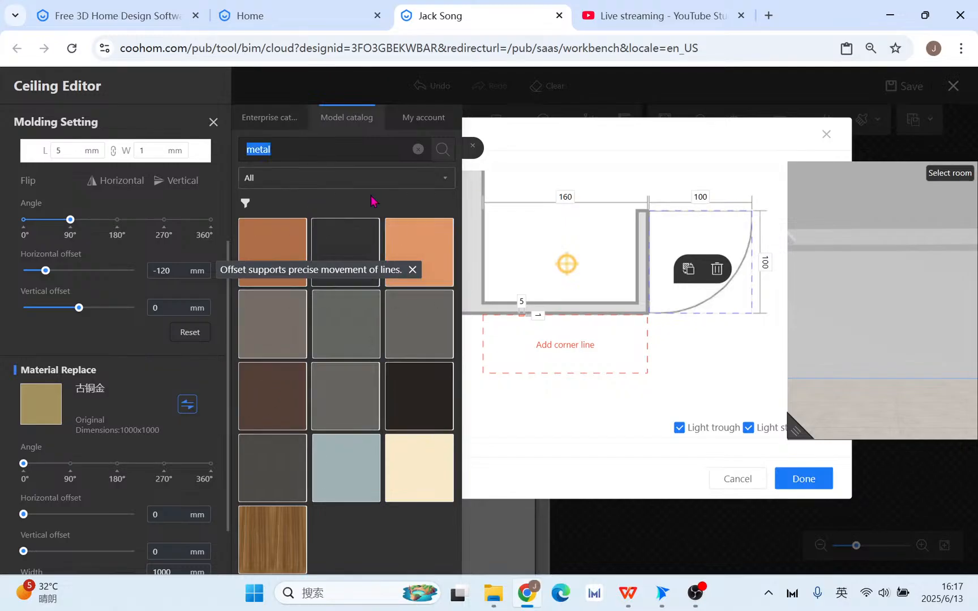
type("gold")
key("Return")
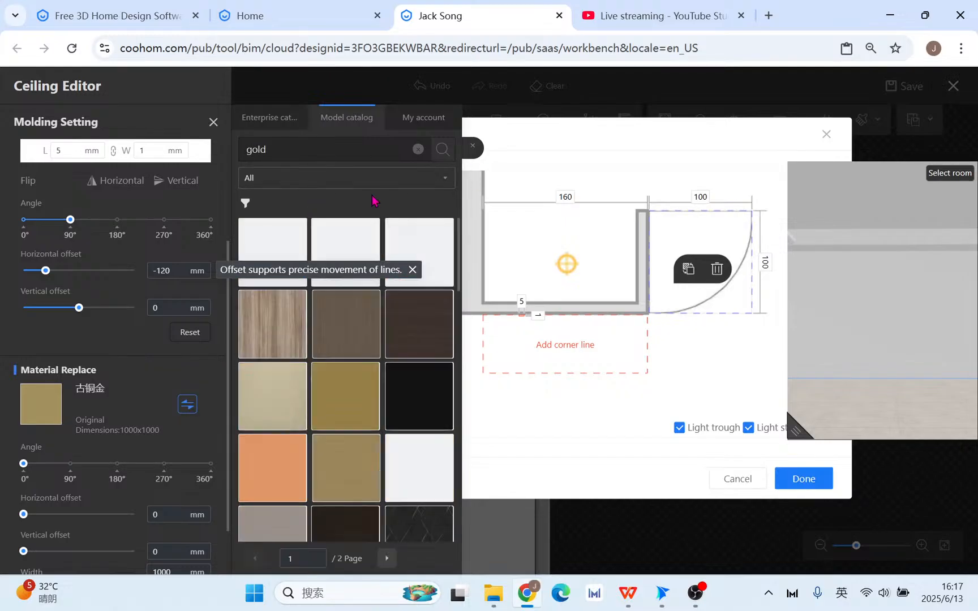
left_click(360, 404)
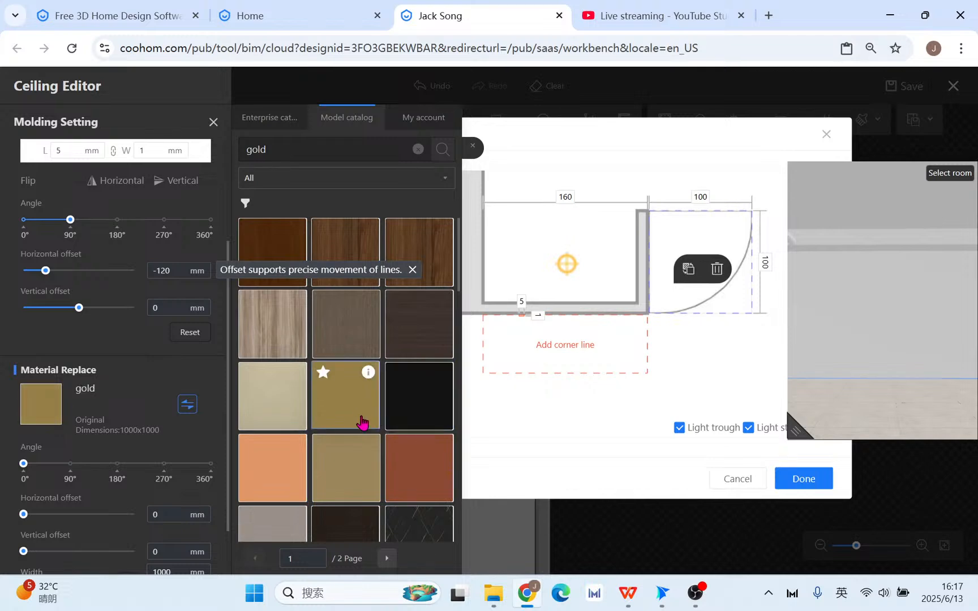
left_click(343, 453)
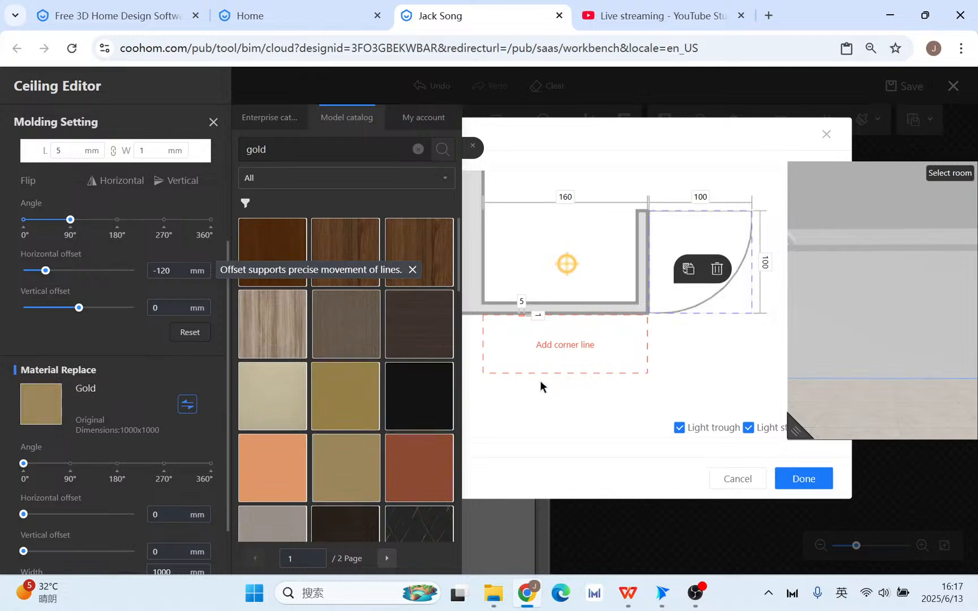
left_click(364, 409)
left_click(803, 479)
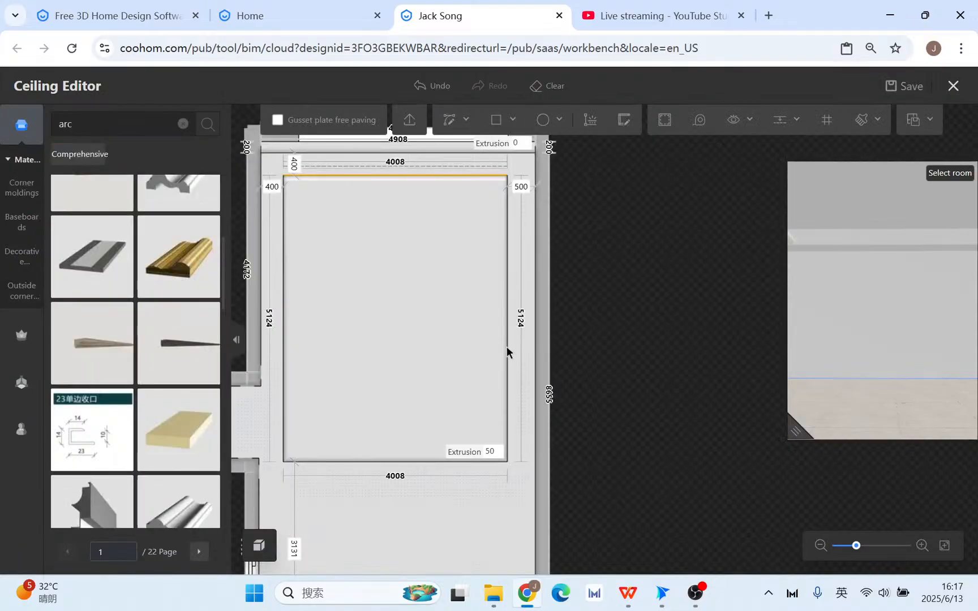
Copy the top edge's section with its light strip and moldings to the rectangle's other three edges.
left_click(441, 164)
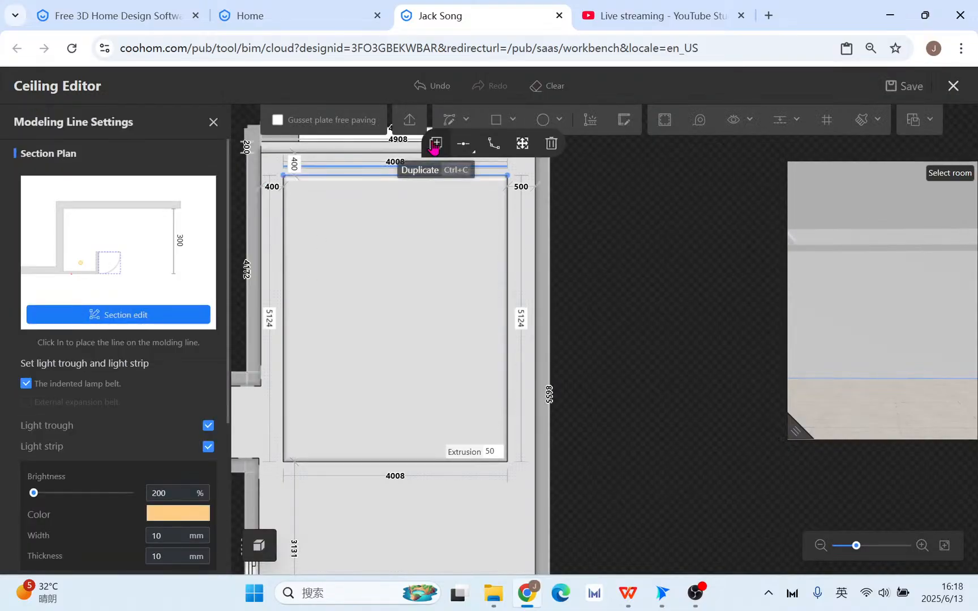
left_click(435, 143)
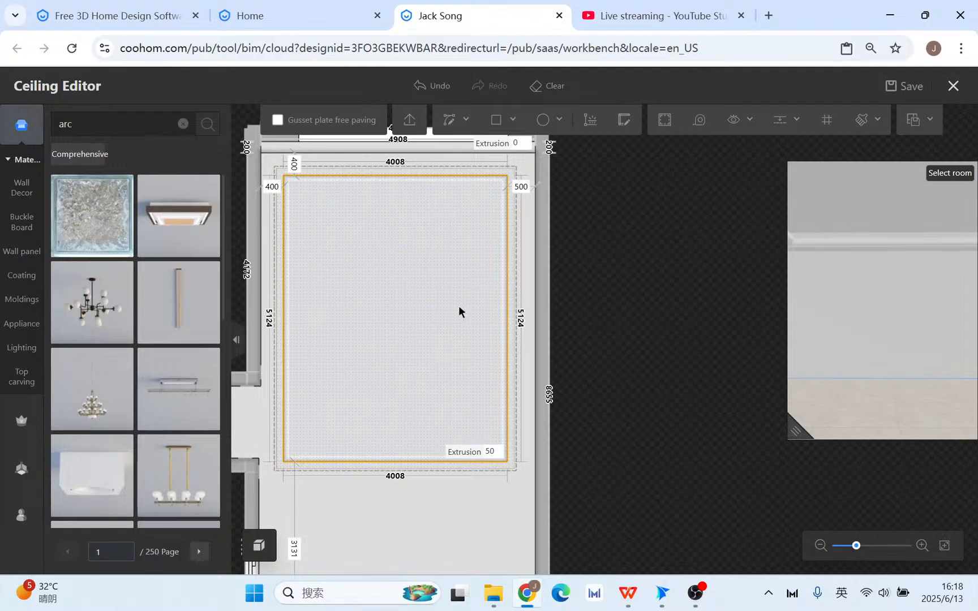
Round the four corners of the ceiling rectangle with an Outer Fillet of radius 250.
left_click(428, 264)
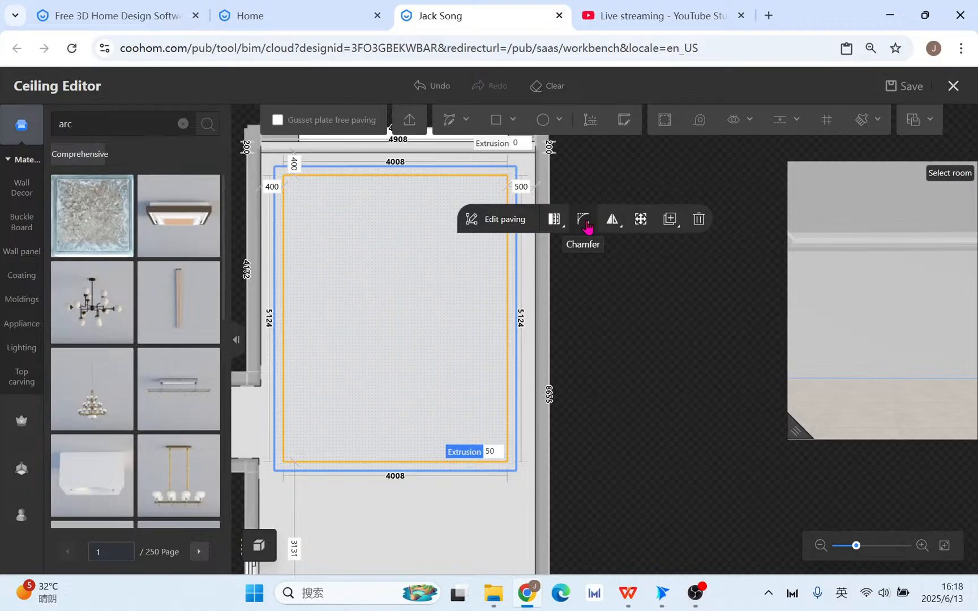
left_click(587, 225)
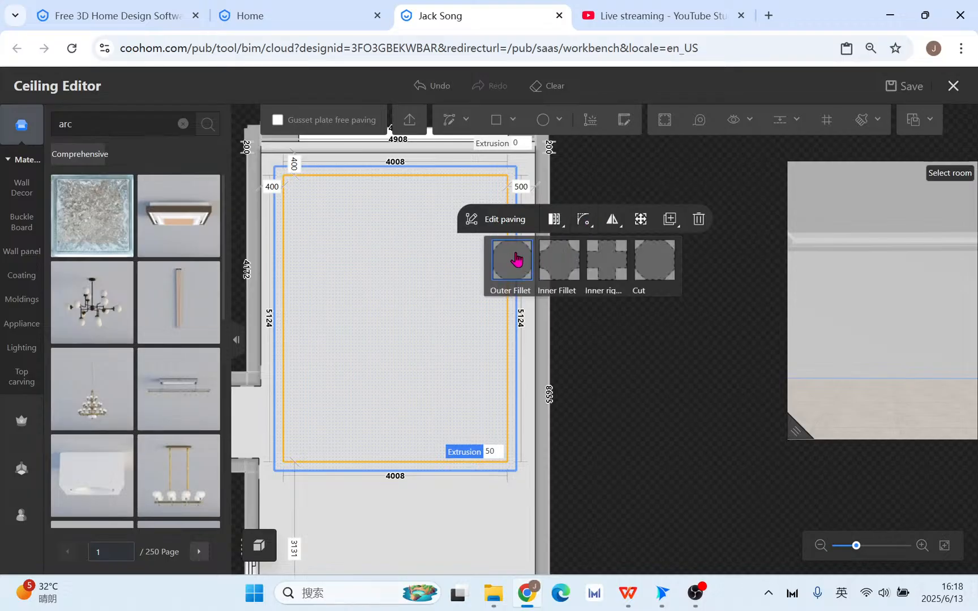
left_click(516, 259)
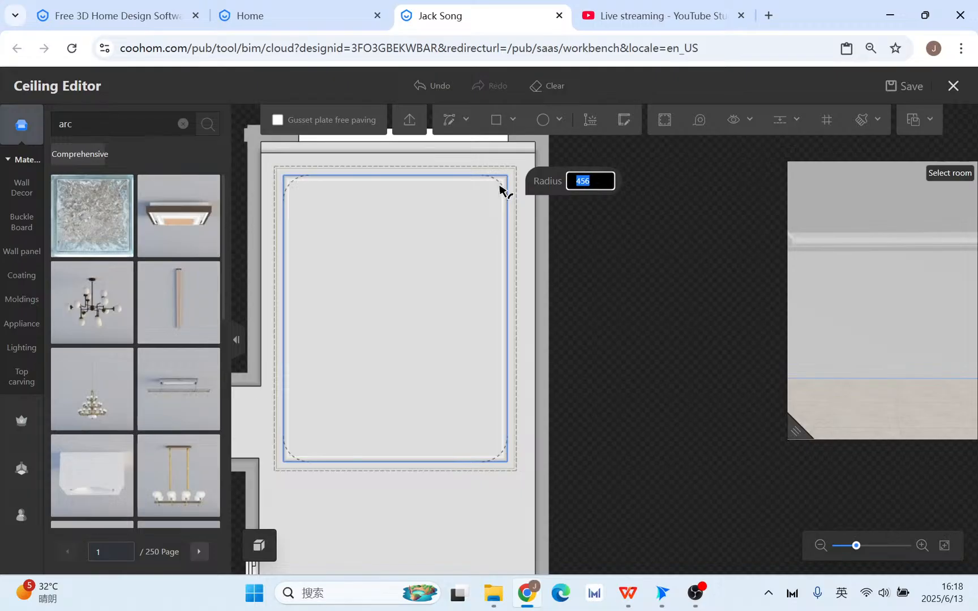
type("250")
key("Return")
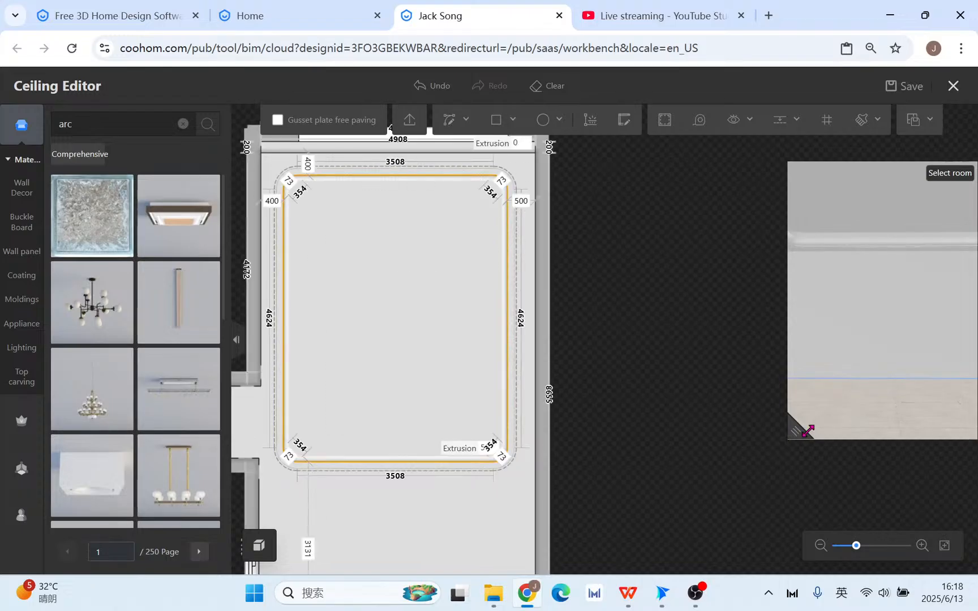
Enlarge the 3D preview to examine the rounded ceiling corners, and compare them with the reference photos on slide 13 in WPS.
left_click_drag(797, 431, 288, 473)
left_click_drag(451, 383, 489, 321)
scroll(489, 321, "down", 2)
scroll(489, 320, "up", 5)
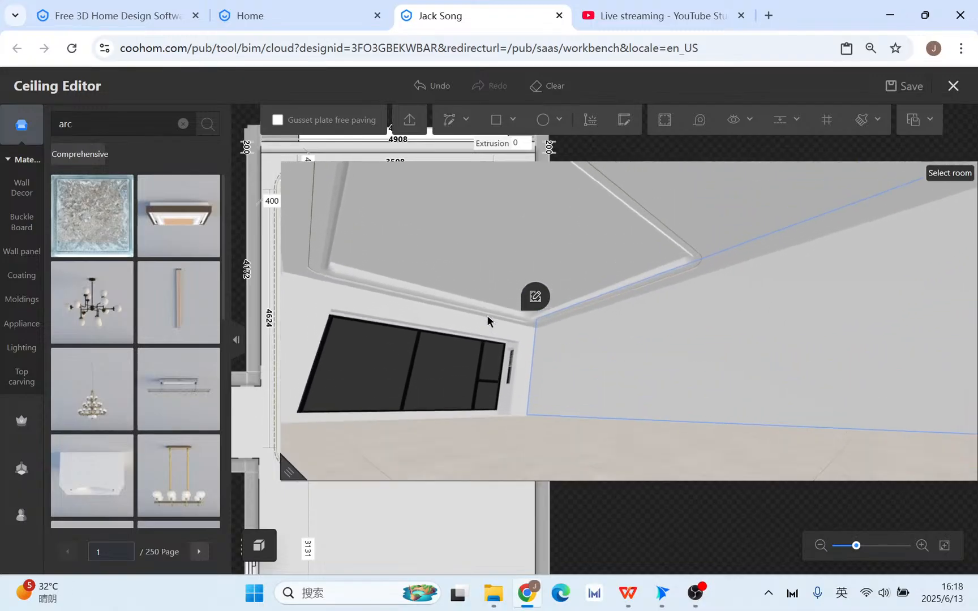
left_click(627, 593)
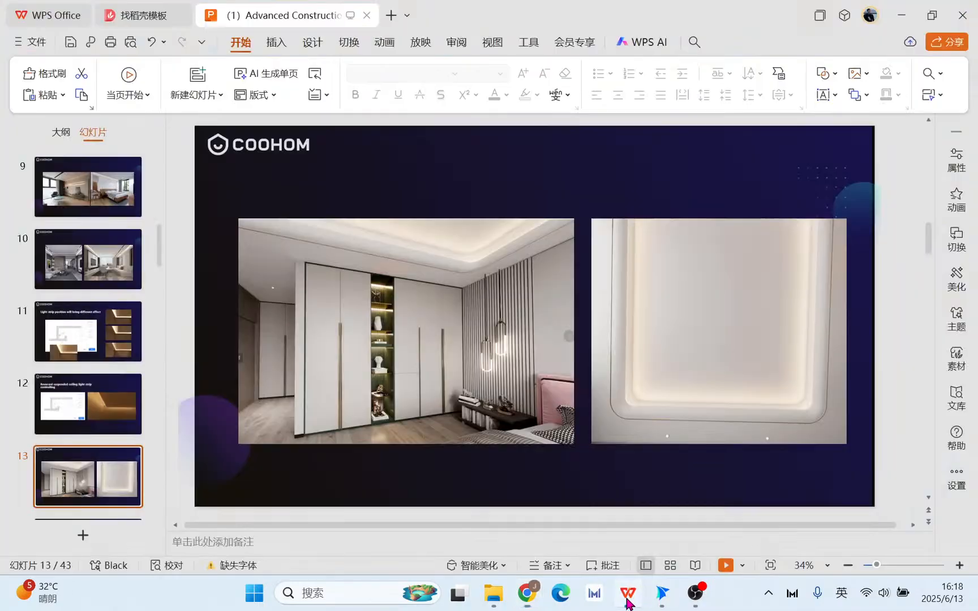
scroll(116, 424, "down", 1)
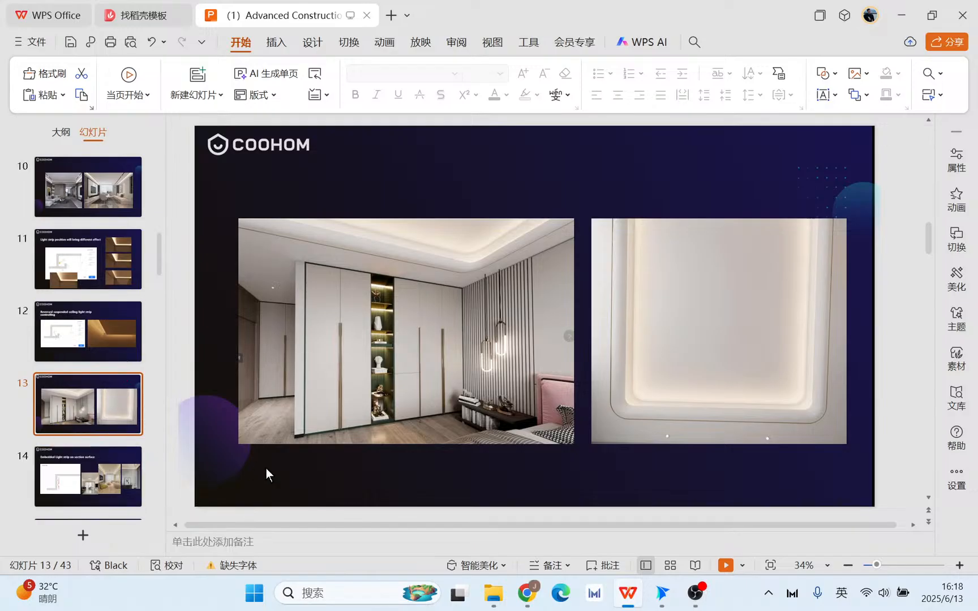
Switch to Chrome, check the live stream's chat in YouTube Studio, and return to the Ceiling Editor with a smaller 3D preview.
left_click(526, 593)
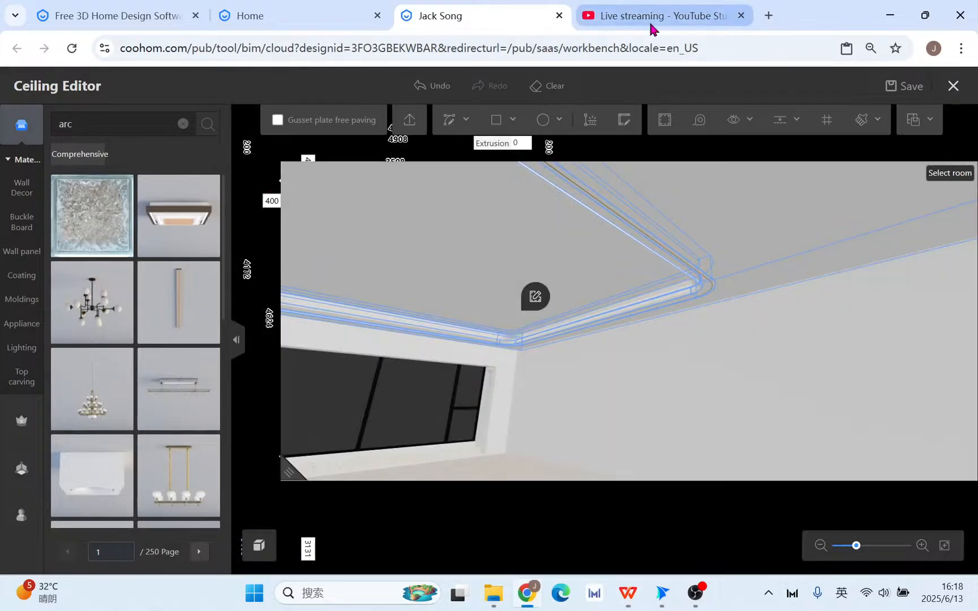
left_click(654, 17)
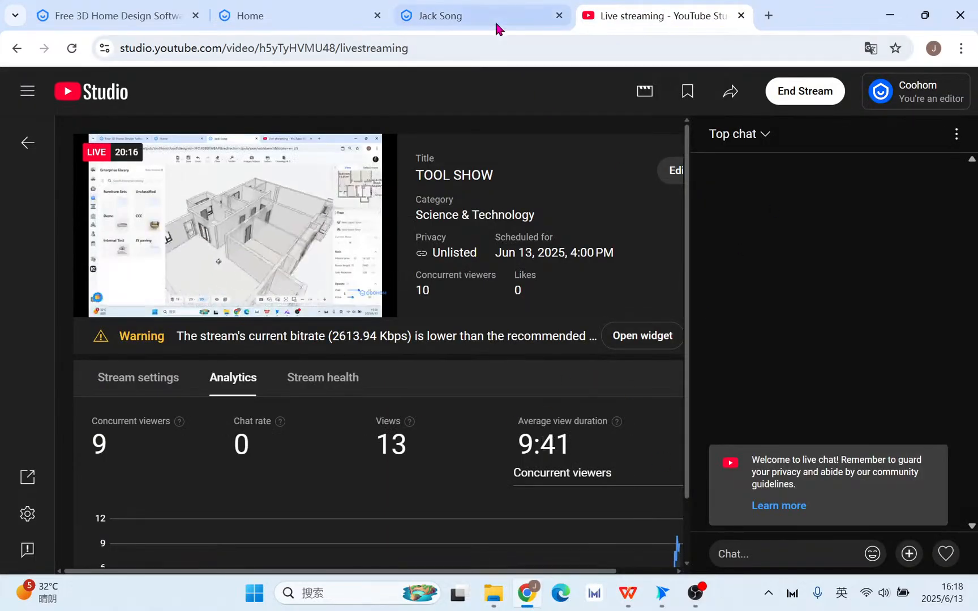
left_click(453, 17)
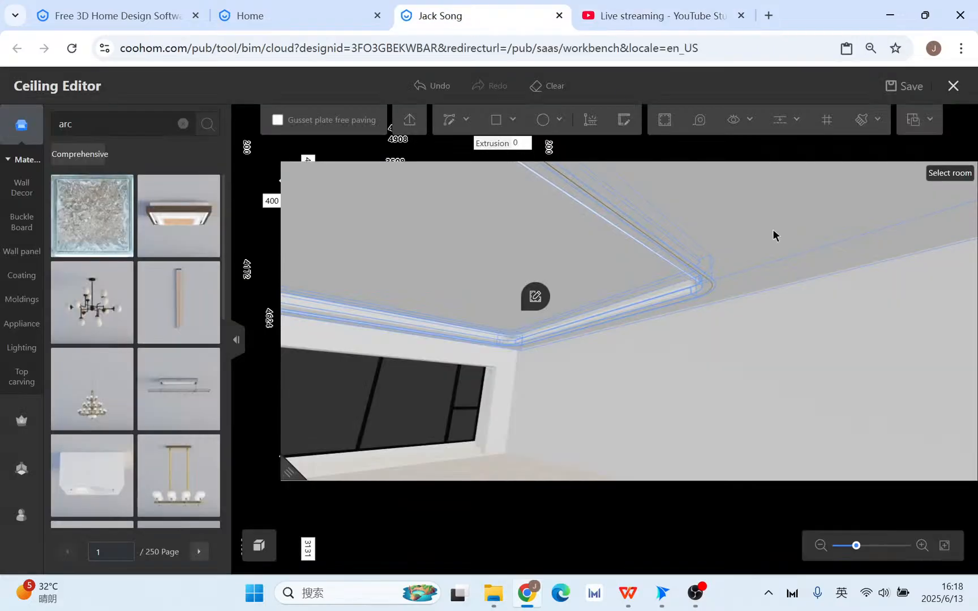
left_click_drag(294, 468, 746, 450)
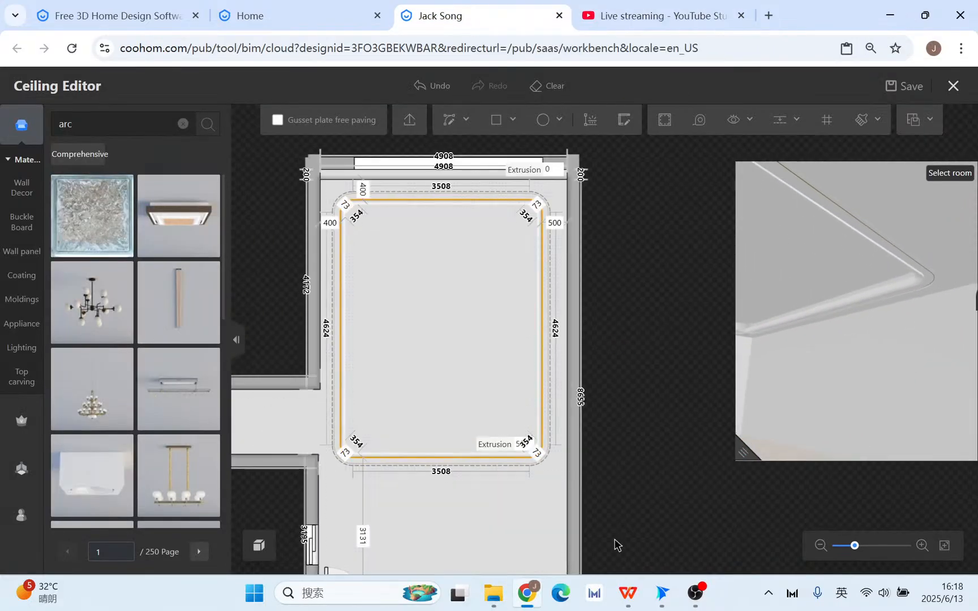
Show the WPS slide on embedded light strips on a section surface, and switch back to the Ceiling Editor in Chrome.
left_click(629, 593)
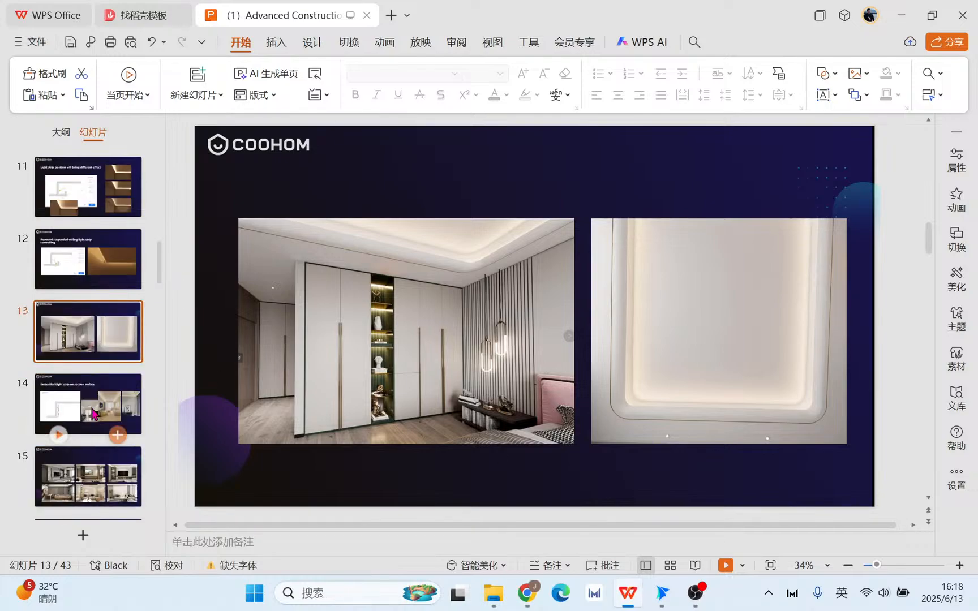
left_click(58, 434)
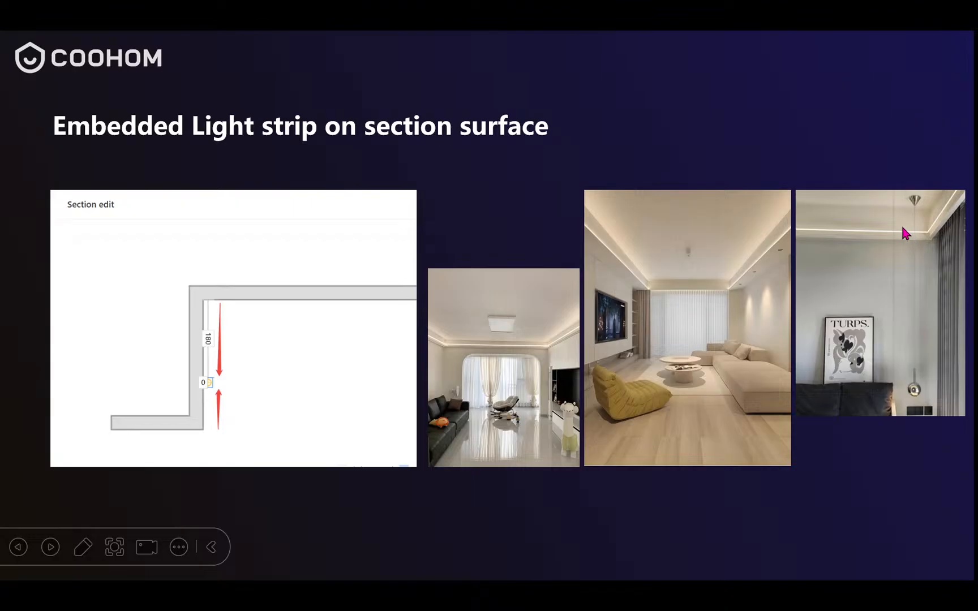
key("super+d")
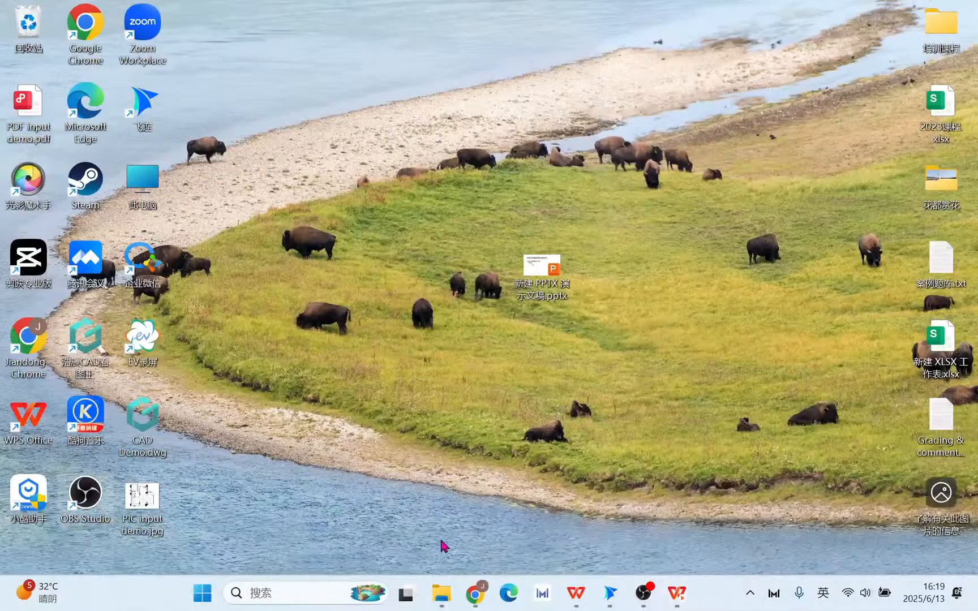
left_click(475, 592)
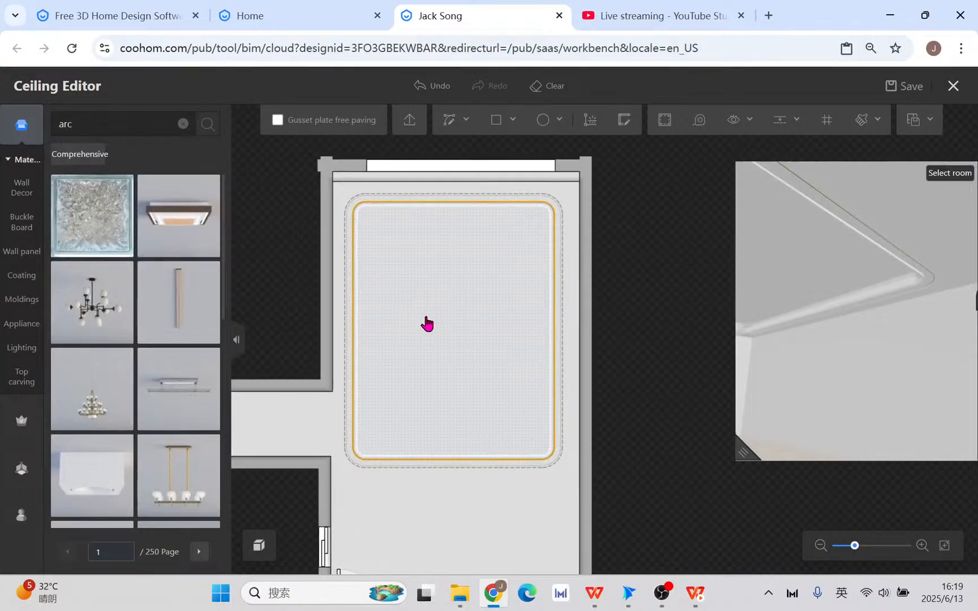
Clear the existing ceiling design and draw a new rectangle about 4033 by 5214 mm in the room's upper part.
left_click(537, 93)
scroll(452, 317, "down", 2)
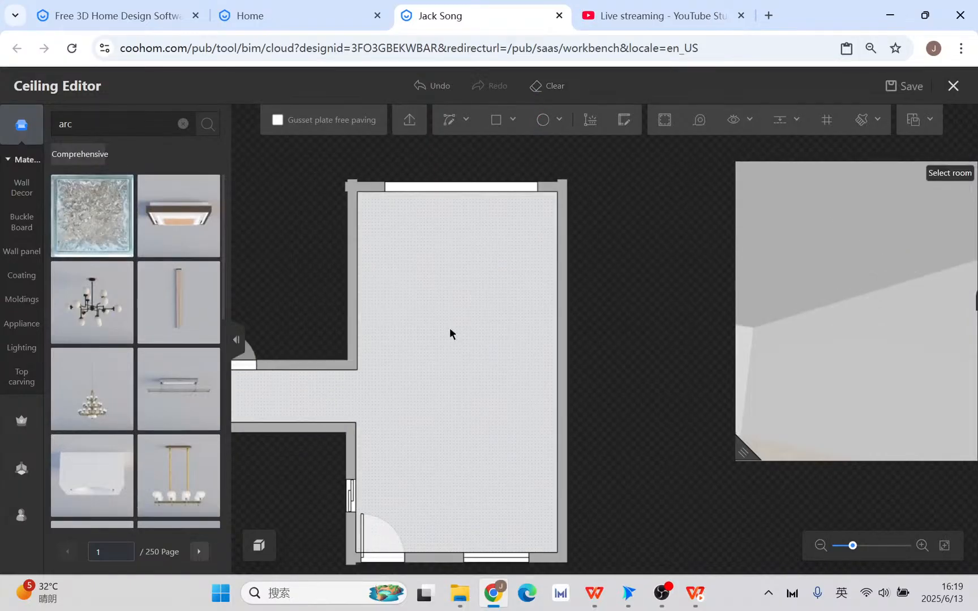
right_click_drag(442, 342, 429, 293)
left_click(496, 119)
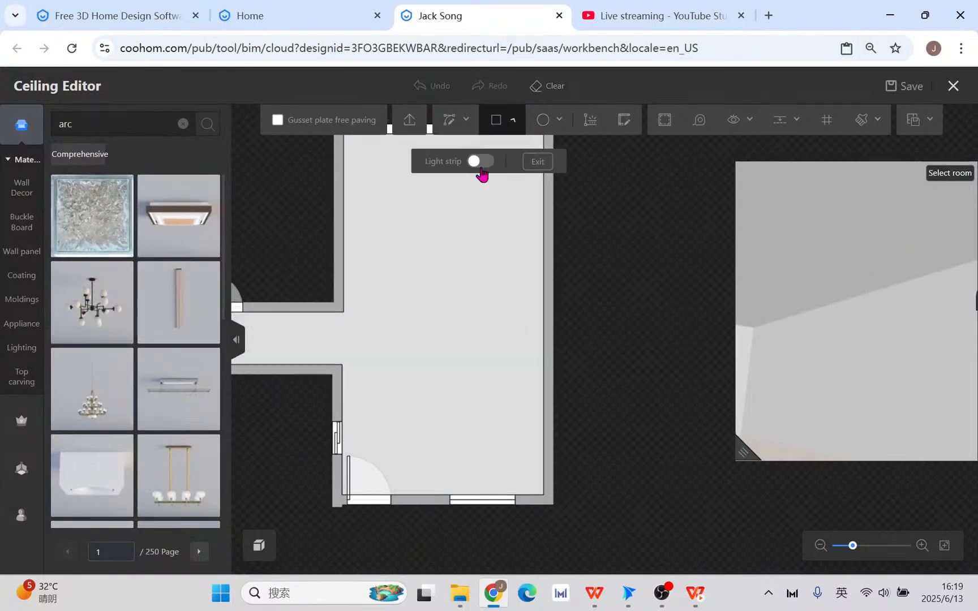
left_click(365, 220)
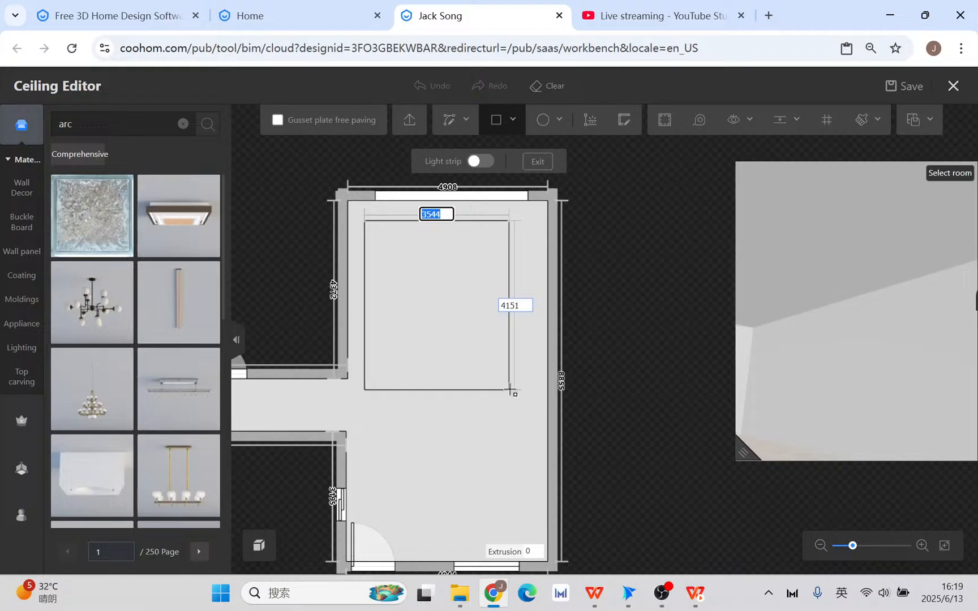
left_click(530, 434)
key("Escape")
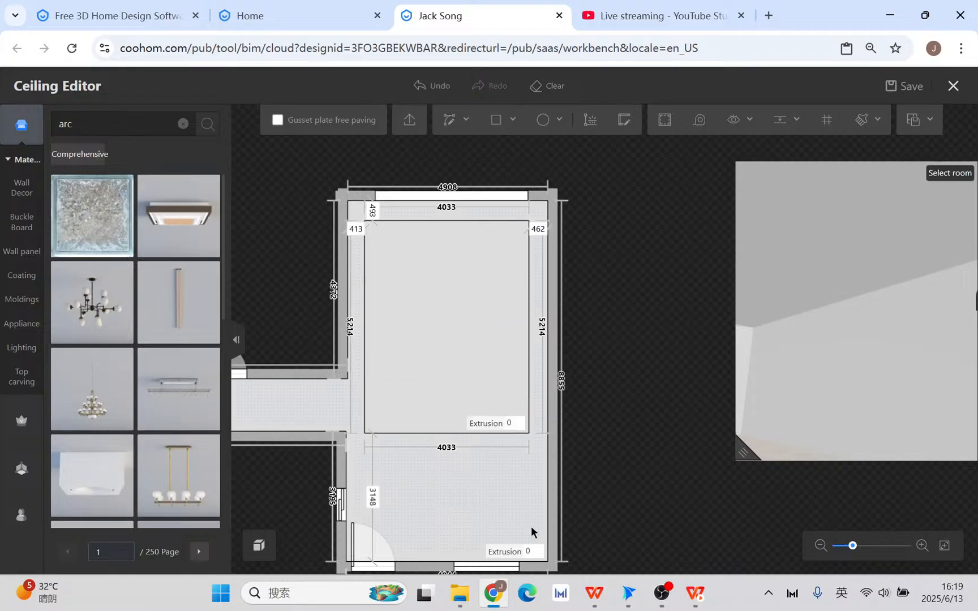
Set the extrusion of the surrounding ceiling to 300 and of the inner rectangle to 100.
left_click(533, 552)
double_click(533, 552)
type("300")
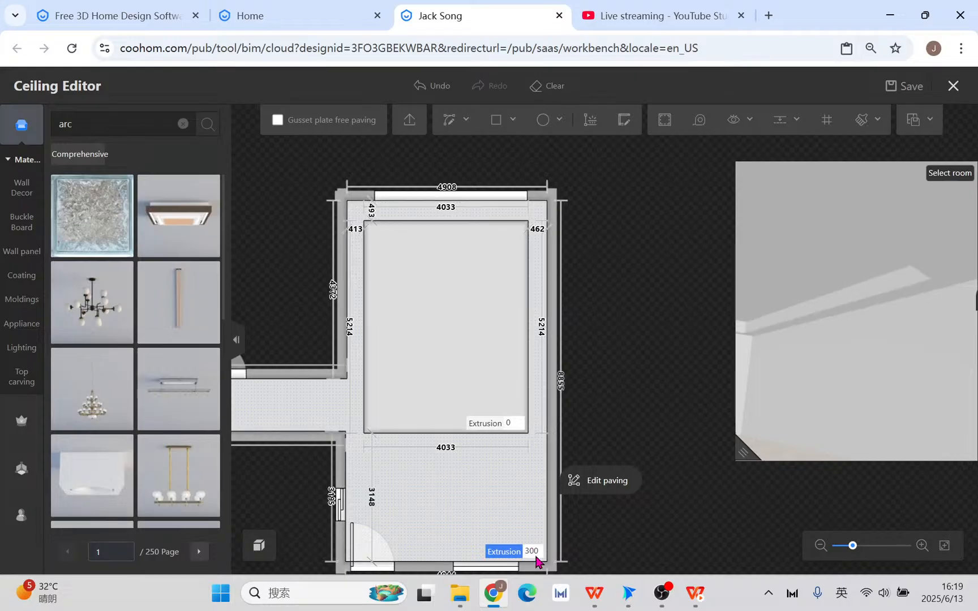
key("Return")
double_click(508, 424)
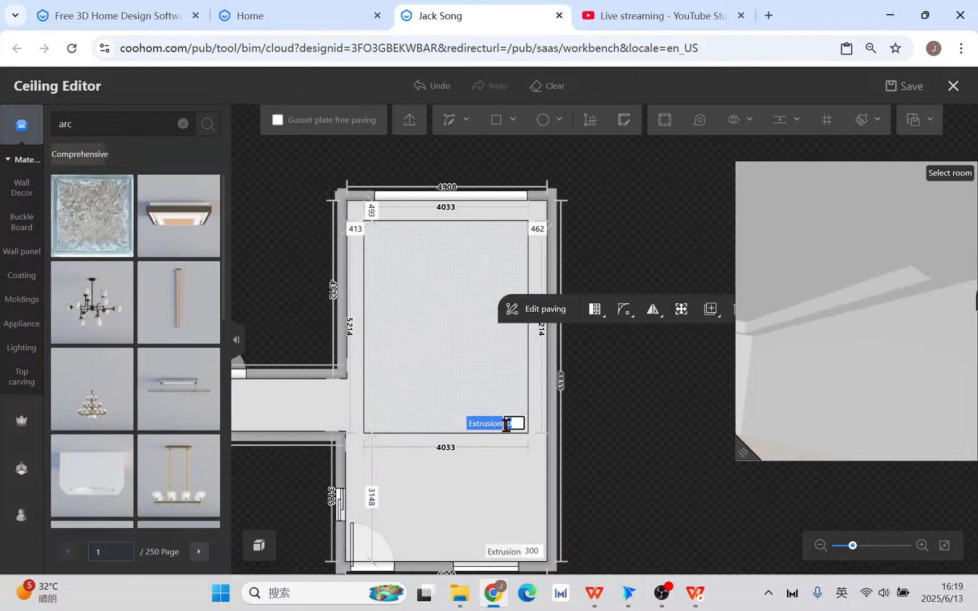
type("100")
key("Return")
Add an external expansion belt to the rectangle's left edge, keeping the light strip but turning off the light trough.
scroll(451, 265, "up", 5)
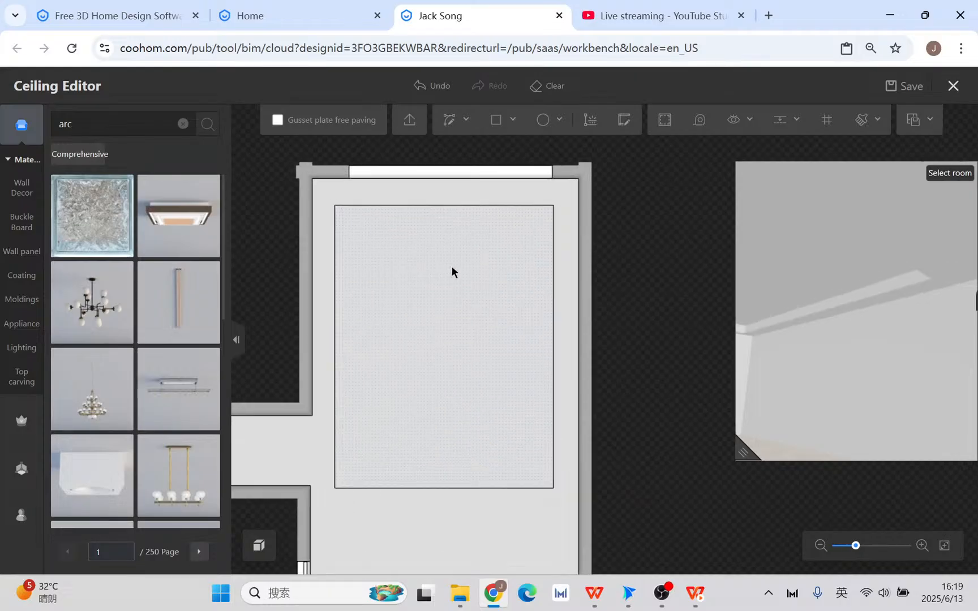
left_click(323, 253)
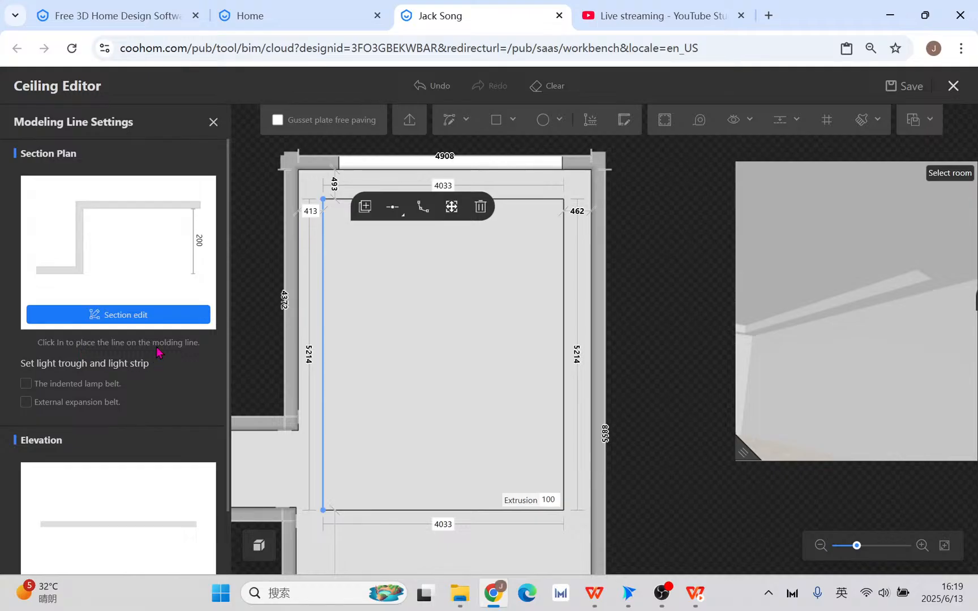
left_click(26, 402)
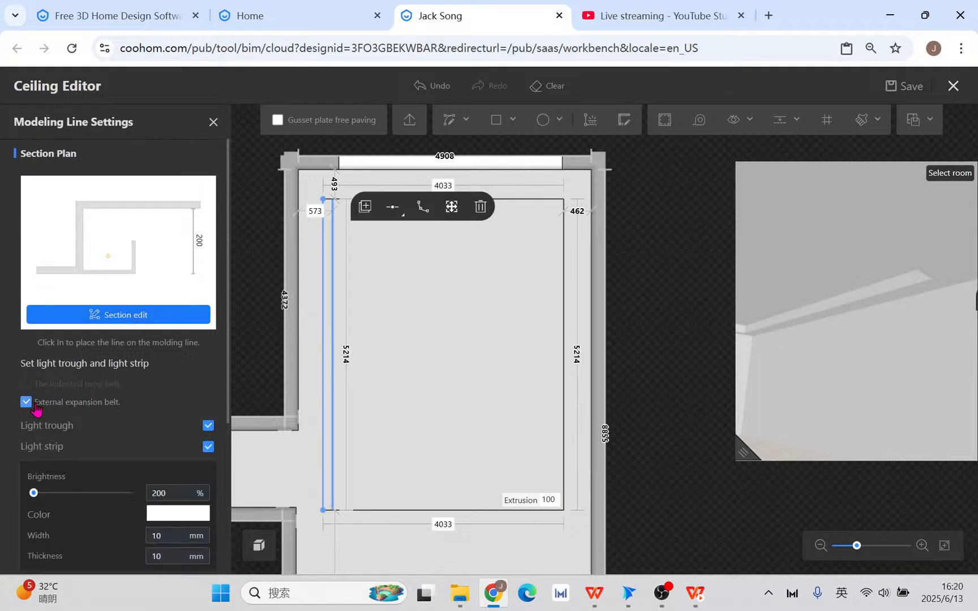
left_click(208, 426)
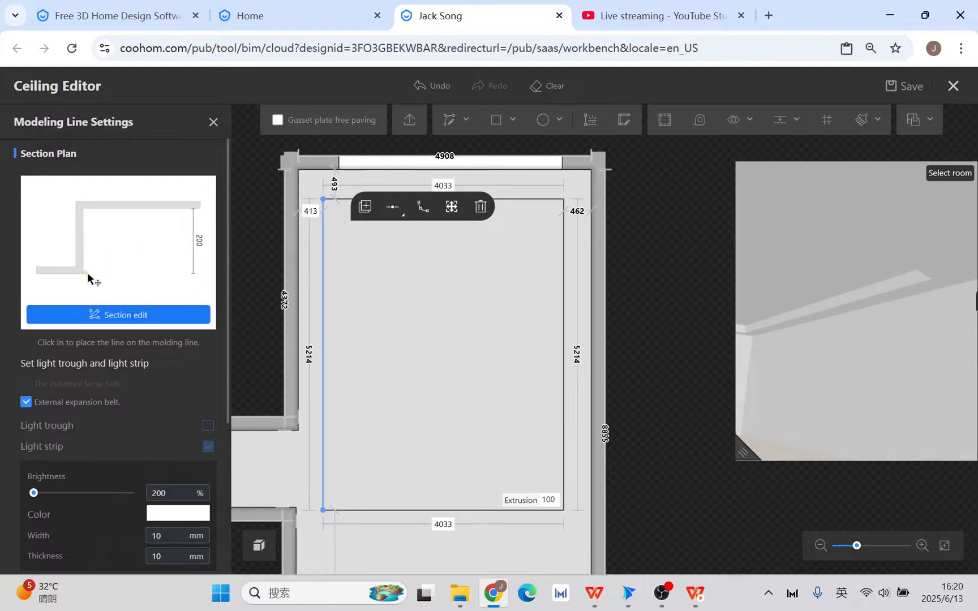
Open the left edge's section for editing and set the light strip's distance from the upper ceiling surface to 130 mm.
left_click(128, 315)
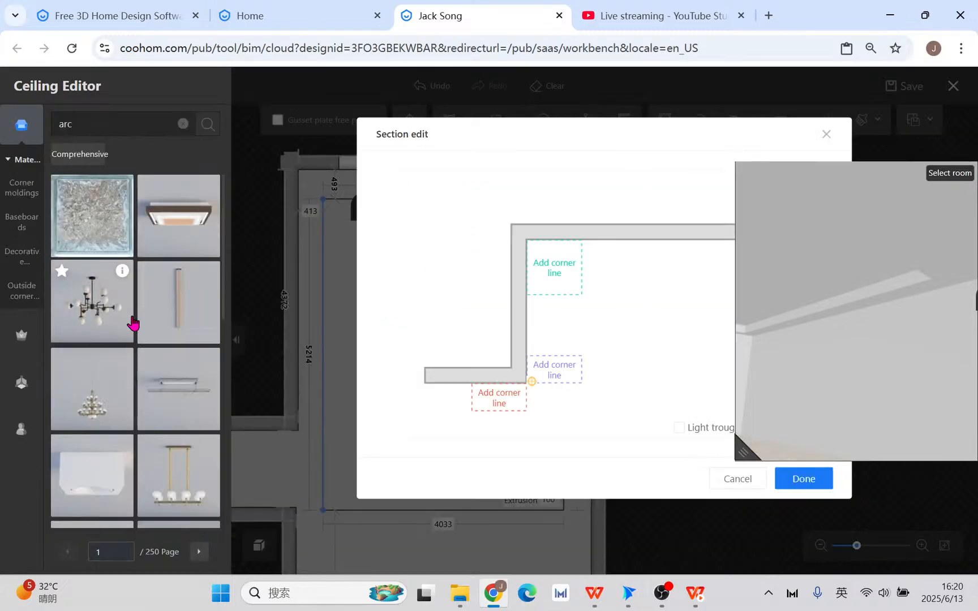
left_click_drag(743, 452, 859, 406)
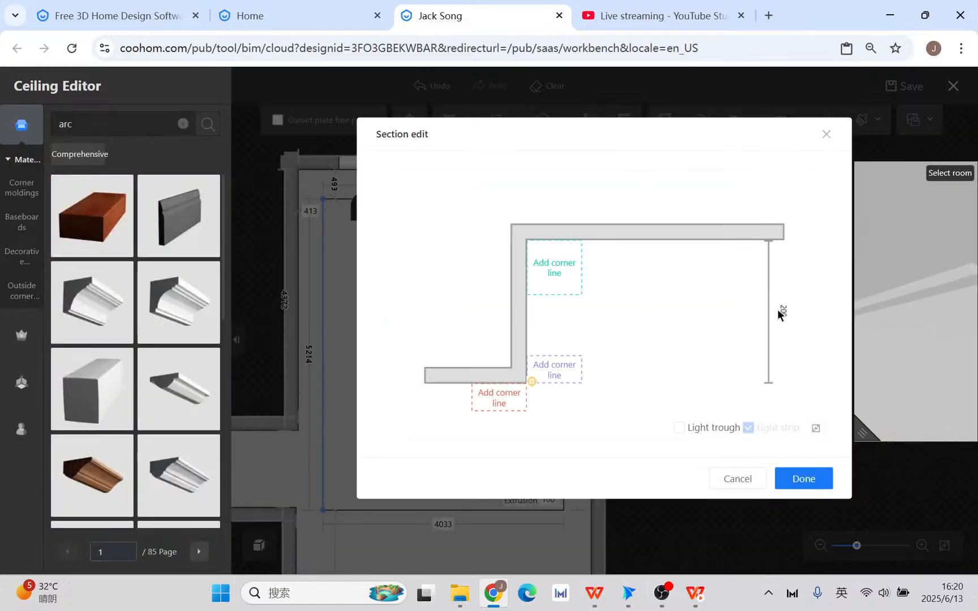
left_click(535, 380)
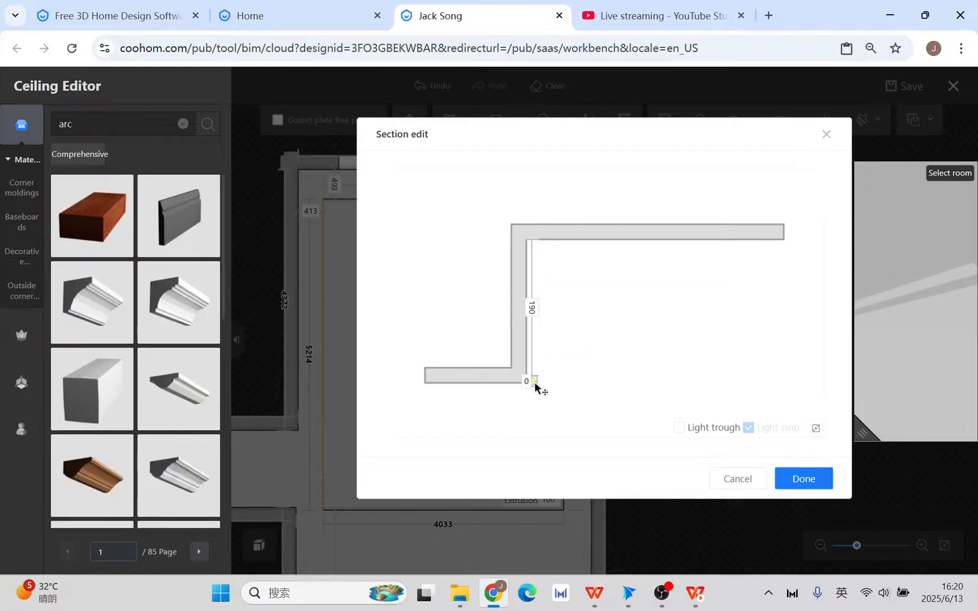
left_click(532, 308)
type("130")
key("Return")
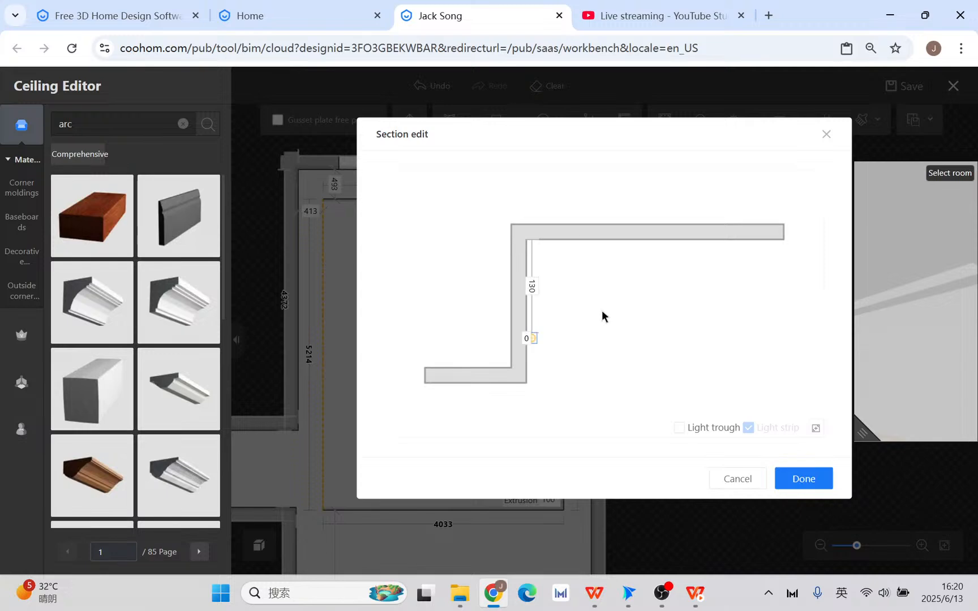
Embed the light strip in the section's vertical face by setting its horizontal offset to -8 mm.
left_click(527, 339)
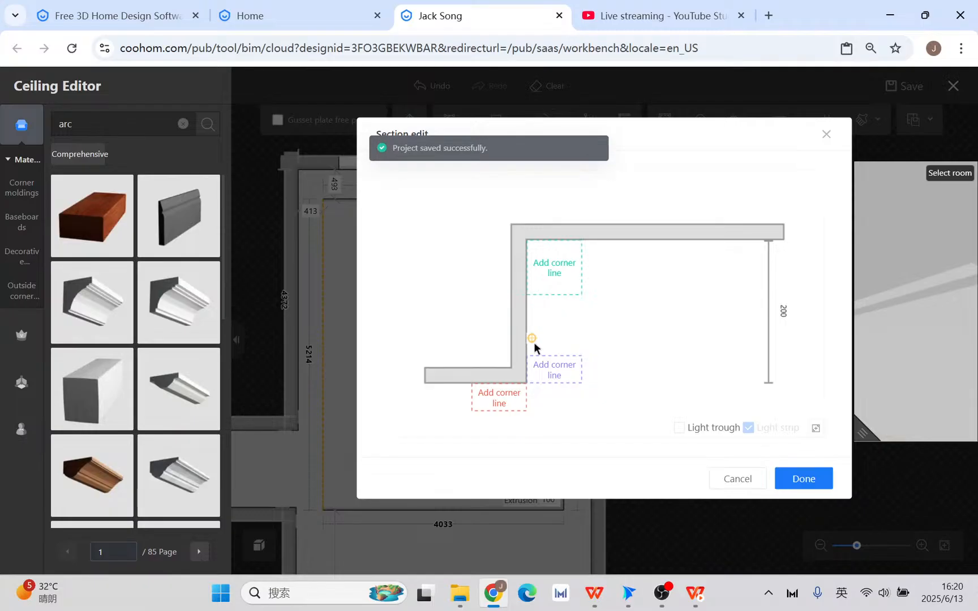
left_click(532, 339)
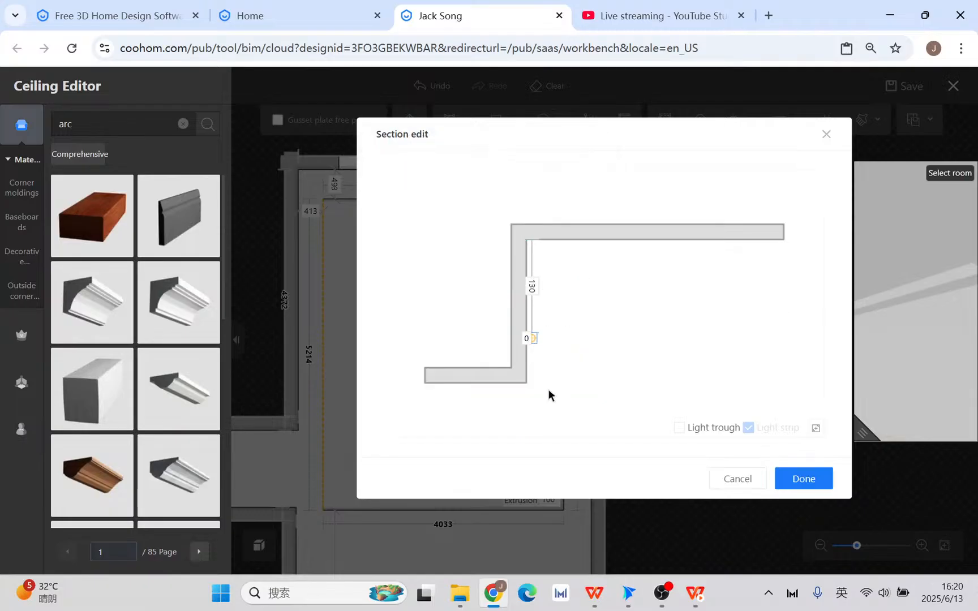
scroll(548, 389, "up", 2)
scroll(542, 371, "up", 1)
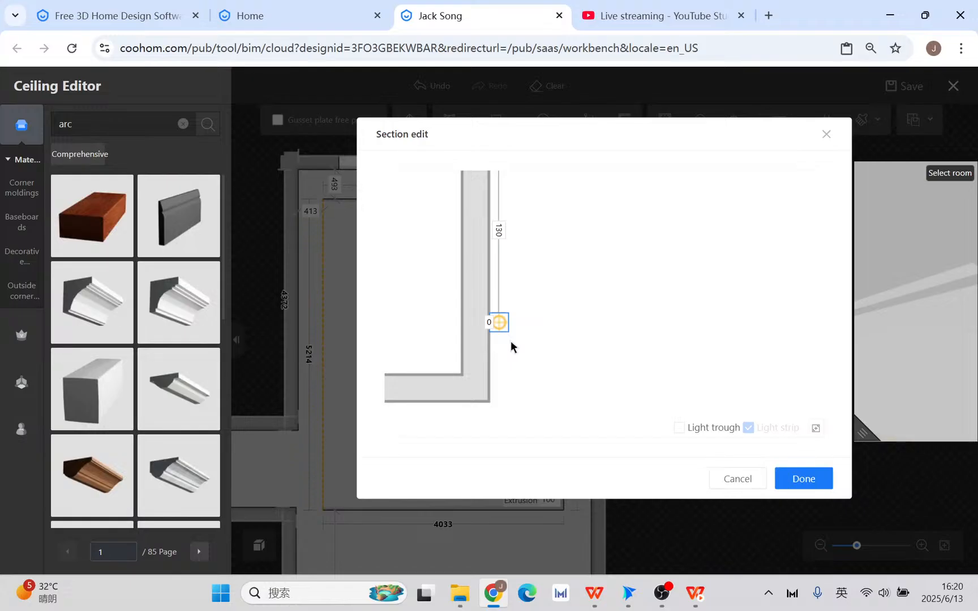
left_click_drag(501, 324, 493, 323)
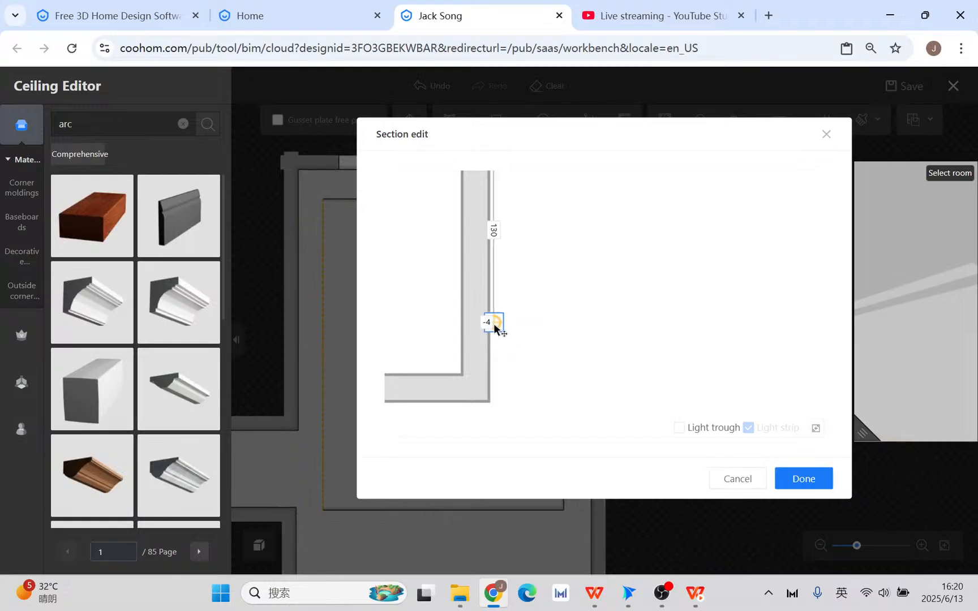
left_click(484, 321)
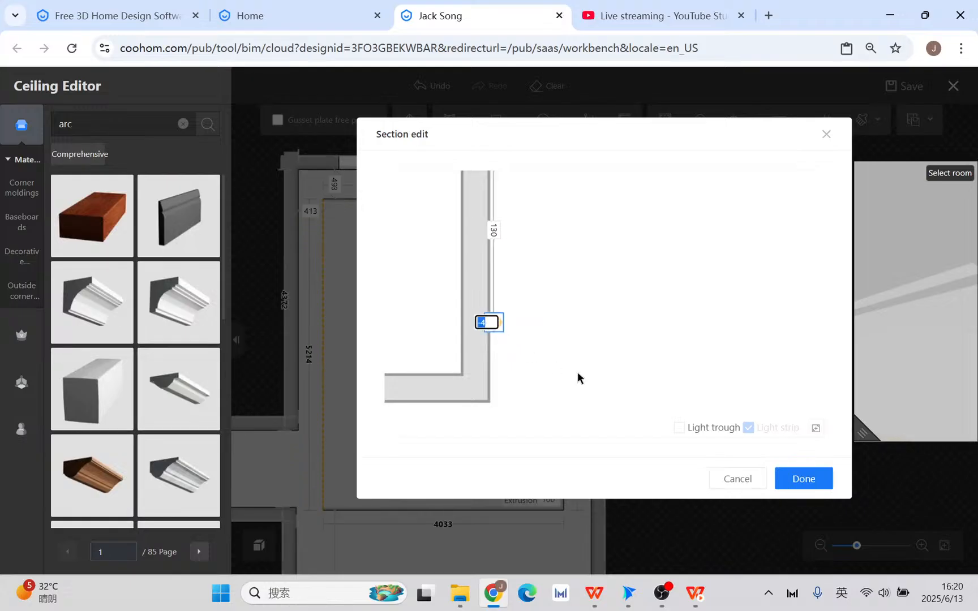
key("BackSpace")
type("-8")
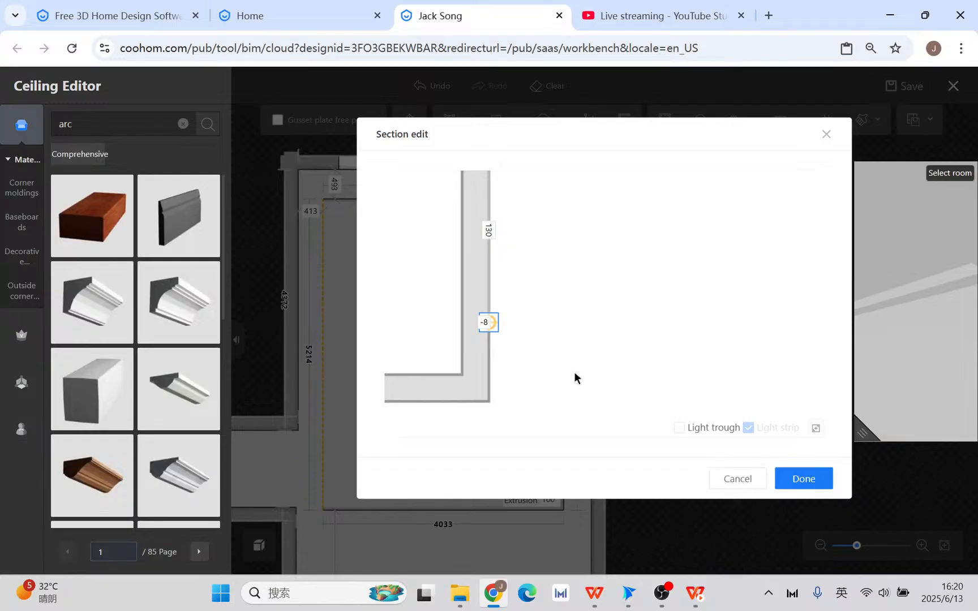
Set the embedded light strip's horizontal offset to -6 mm and apply the section edit.
left_click(484, 322)
type("-6")
key("Return")
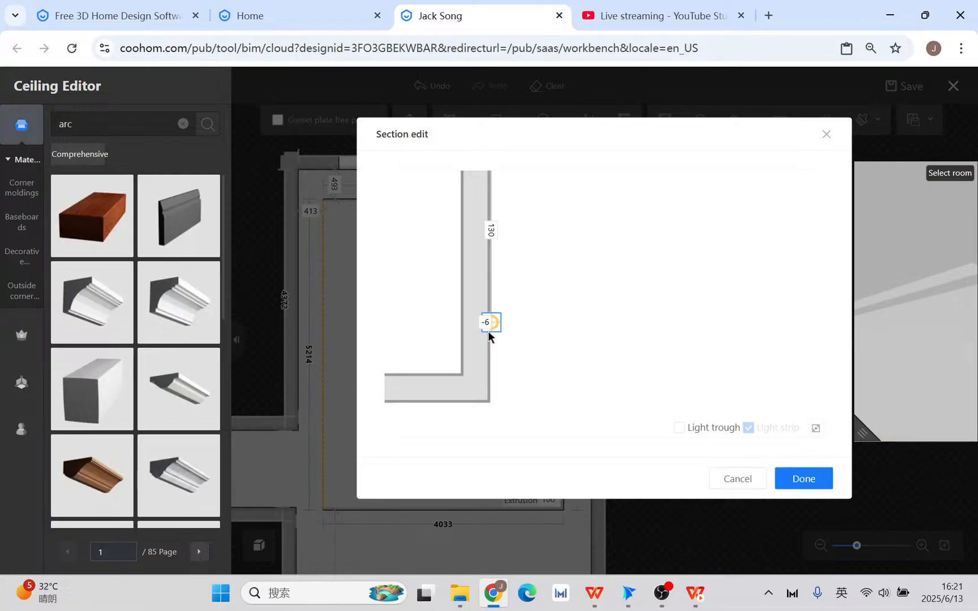
left_click(812, 484)
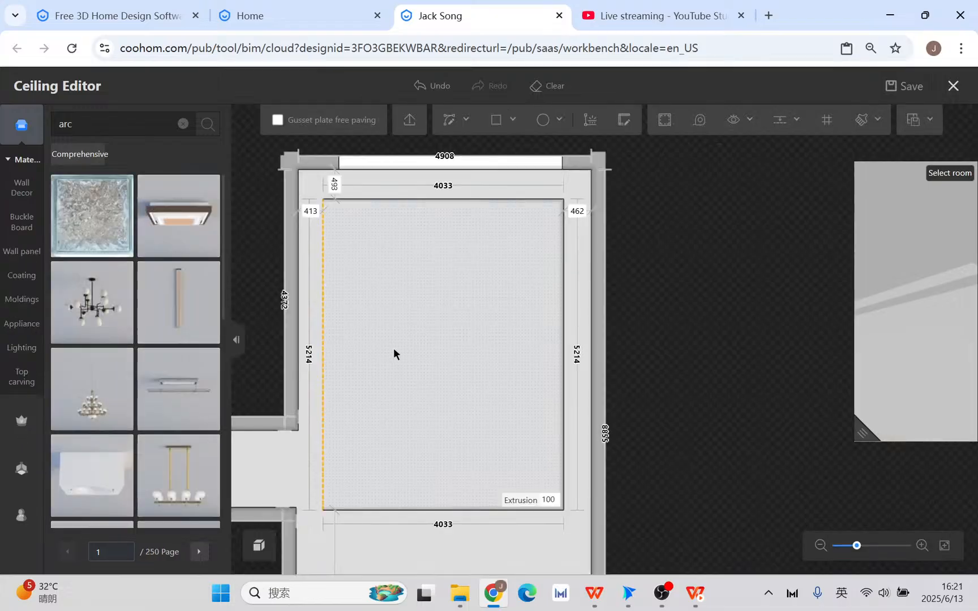
Duplicate the left edge's light strip settings to the other three edges of the inner rectangle.
left_click_drag(872, 432, 589, 443)
scroll(699, 411, "down", 8)
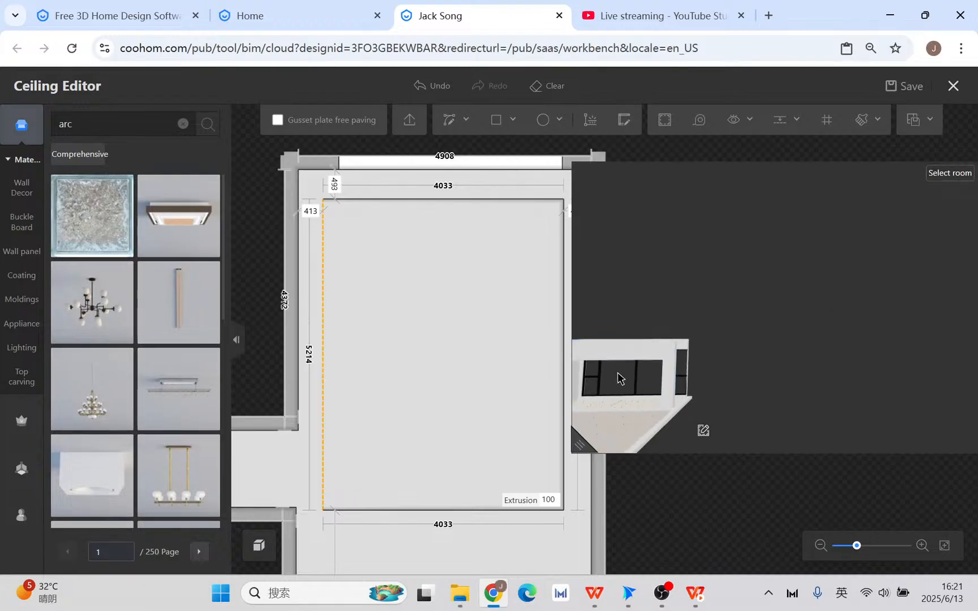
left_click_drag(616, 372, 671, 347)
left_click(323, 277)
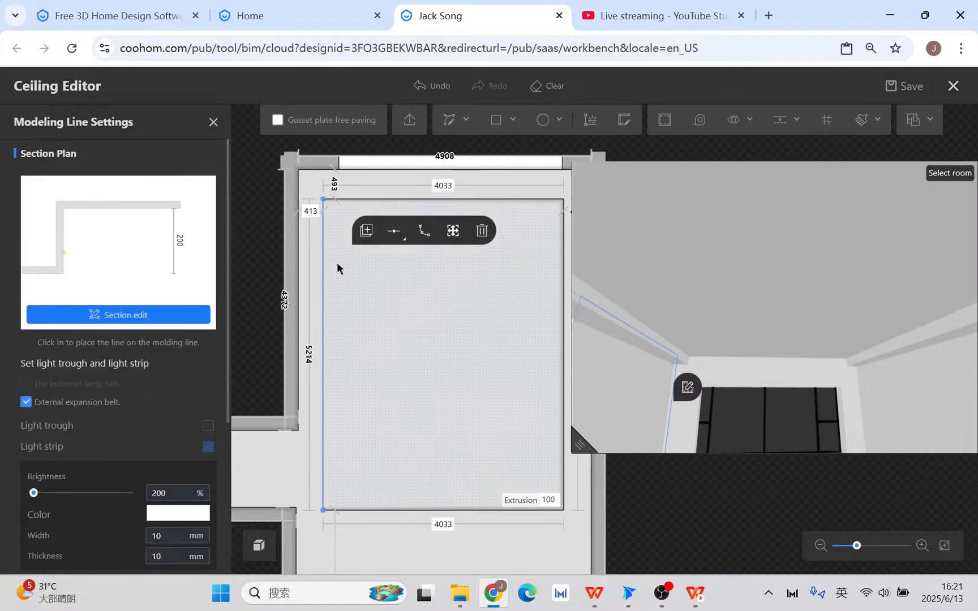
left_click(367, 237)
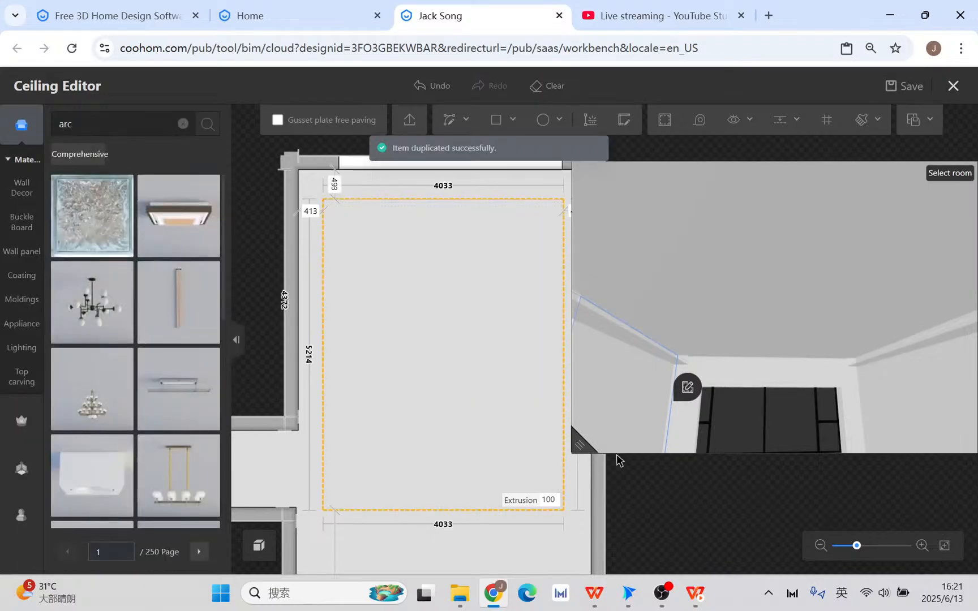
Inspect the embedded light strips in the 3D preview and compare them with the "Embedded Light strip on section surface" slide in the presentation.
left_click_drag(588, 446, 394, 502)
left_click_drag(529, 452, 599, 386)
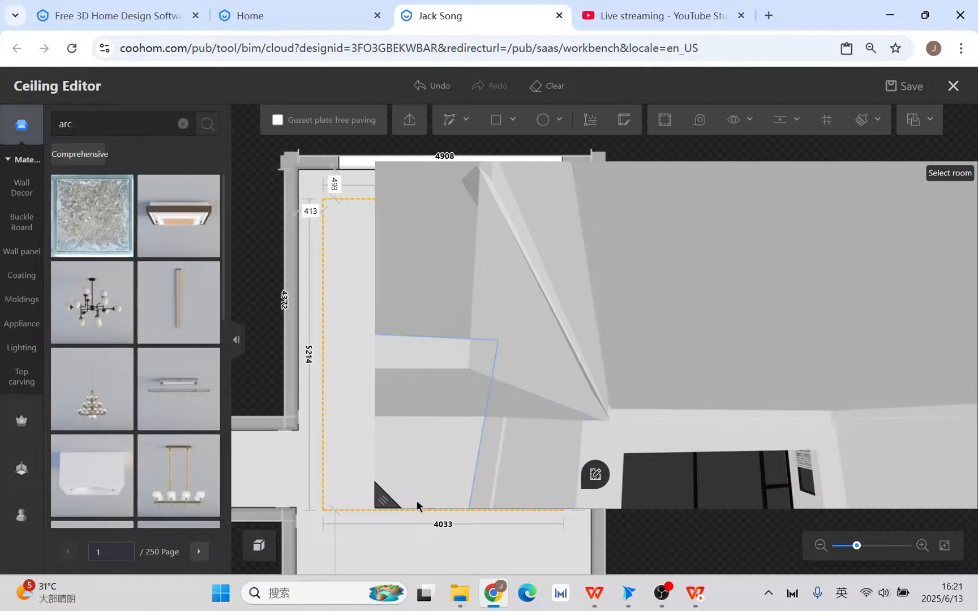
left_click_drag(390, 505, 676, 498)
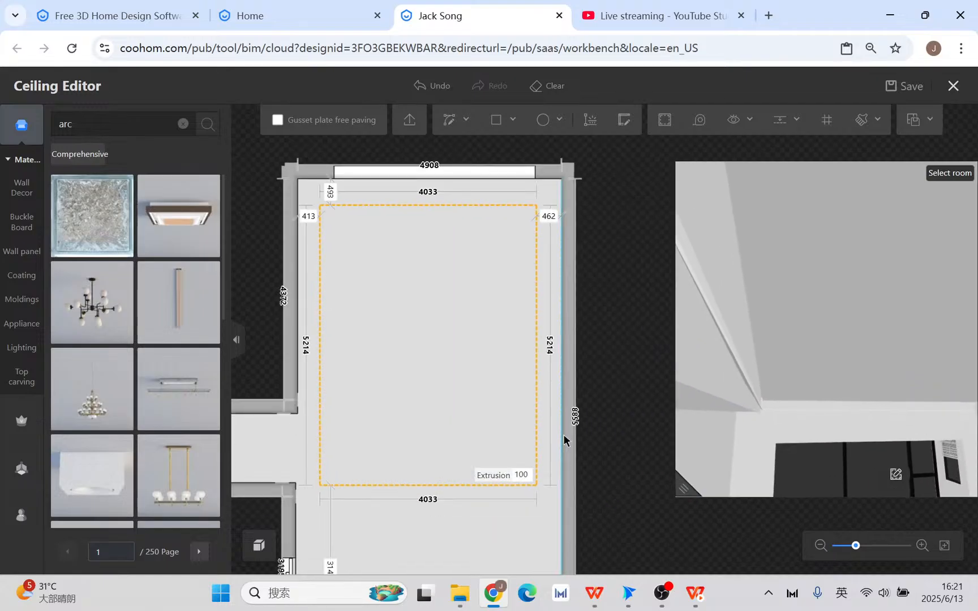
left_click(696, 592)
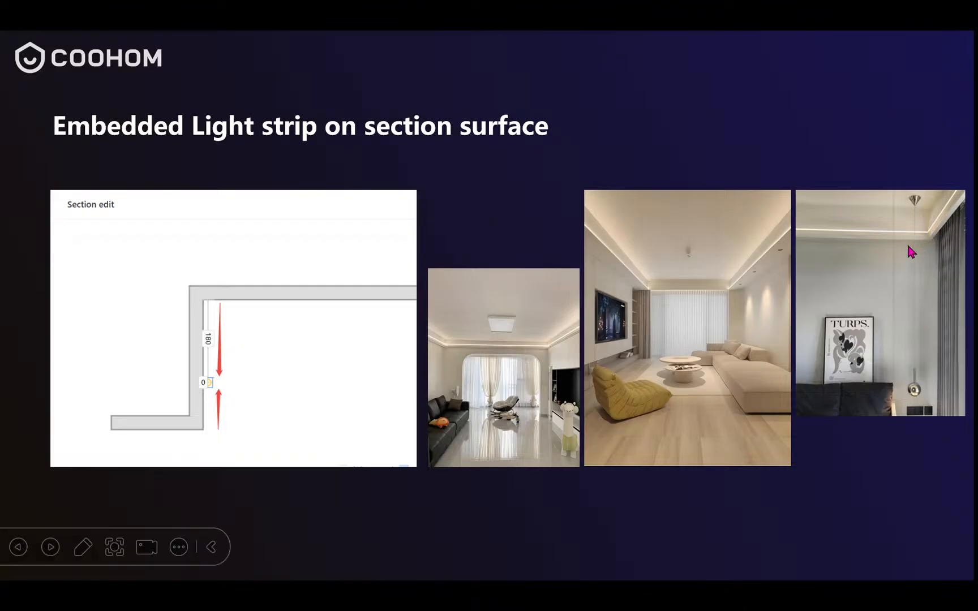
key("Escape")
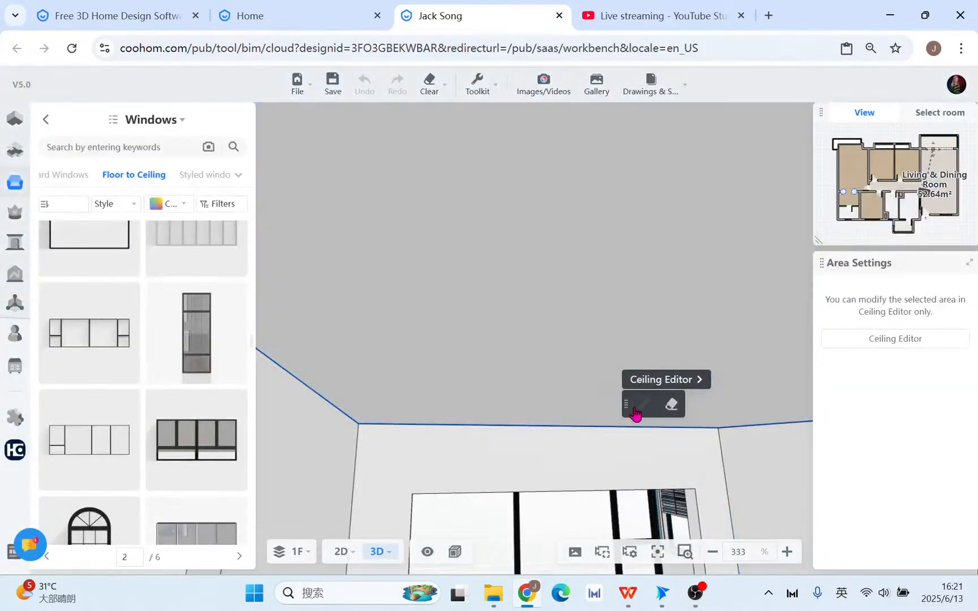
Draw a rectangular walled room of about 5666 by 5472 mm beside the apartment in the 2D floor plan.
left_click(345, 553)
left_click_drag(735, 397, 581, 396)
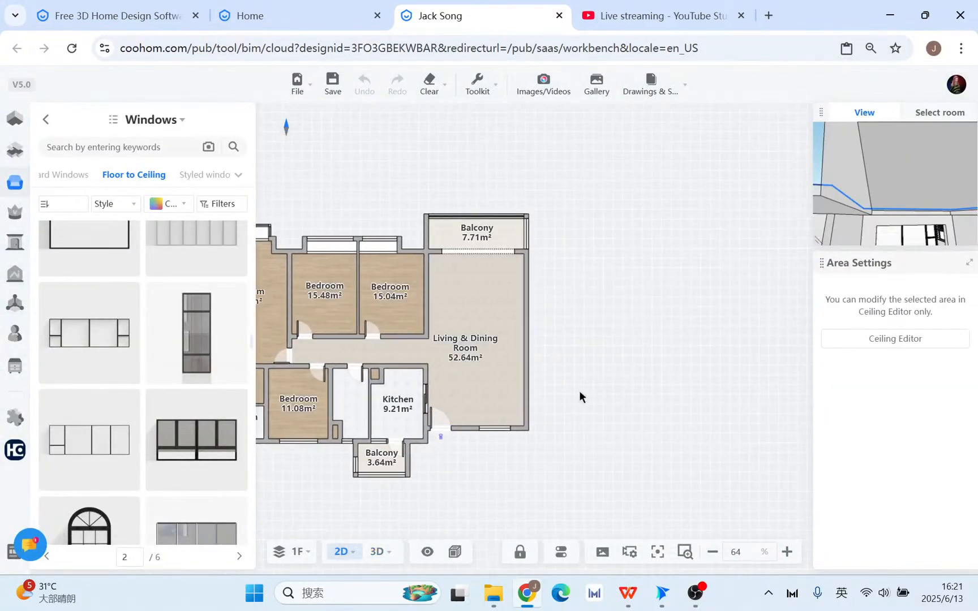
left_click(16, 129)
scroll(482, 277, "up", 3)
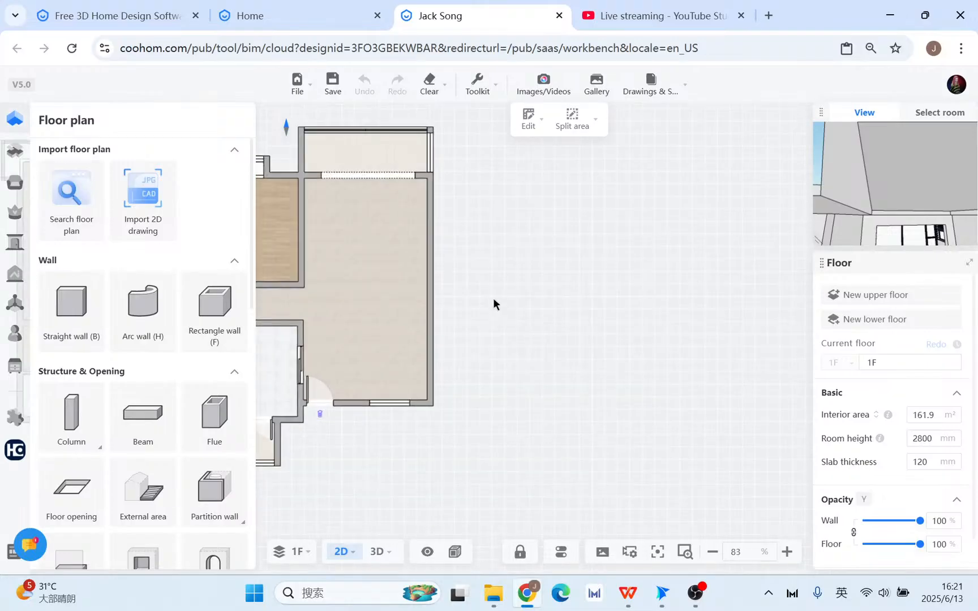
left_click(215, 305)
left_click(514, 252)
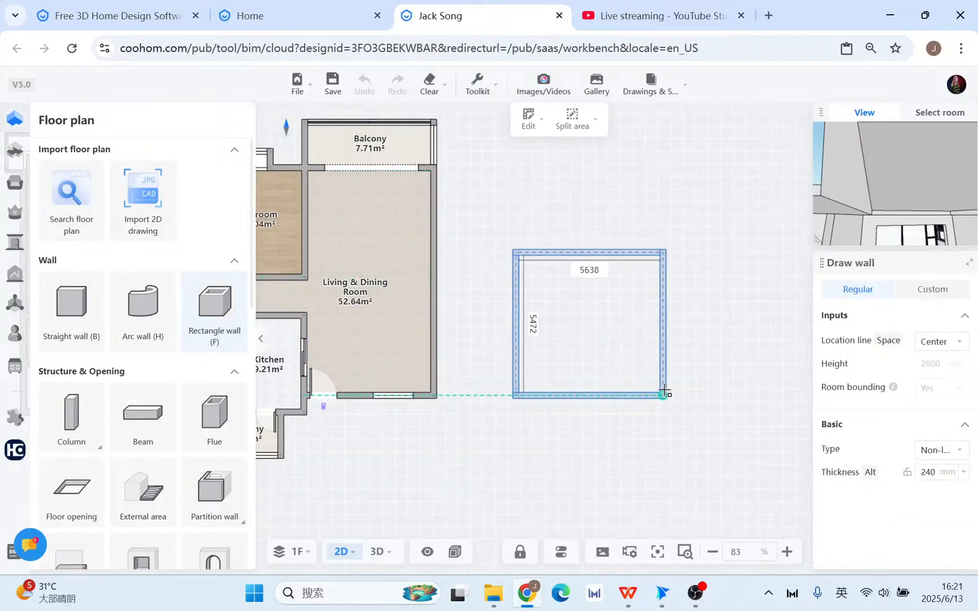
left_click(665, 394)
Draw a smaller rectangle of walls in the new room's upper-right corner, about 2290 by 2012 mm inside.
scroll(626, 271, "up", 3)
left_click(561, 239)
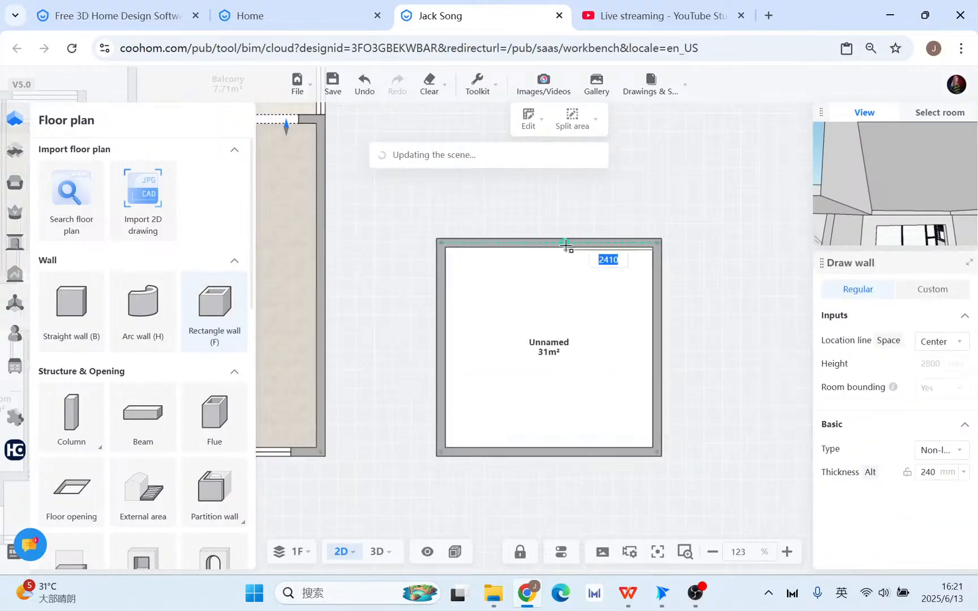
left_click(657, 323)
scroll(662, 333, "up", 3)
key("Escape")
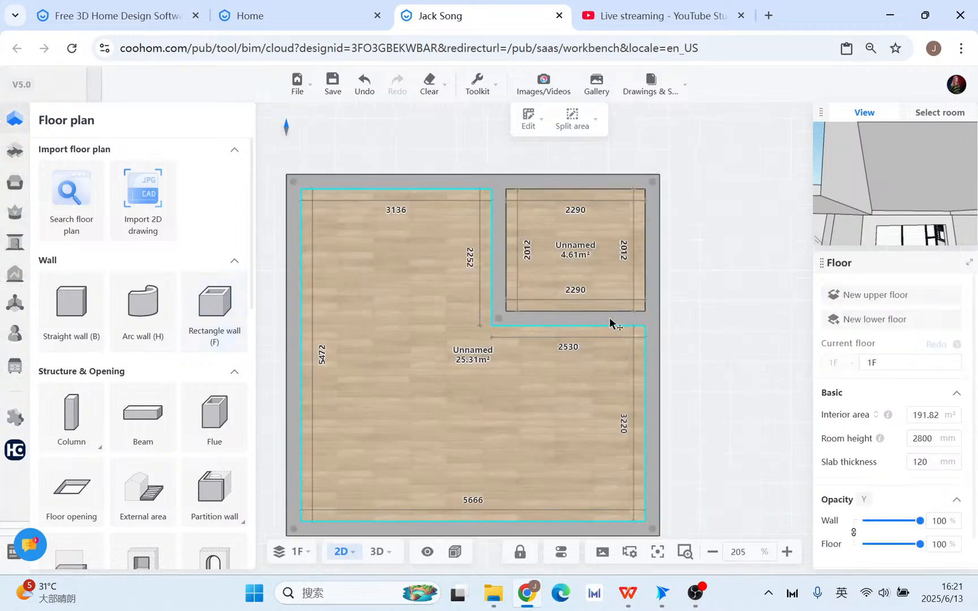
Delete the small upper-right room together with its outer walls to make the remaining room L-shaped.
left_click(940, 116)
left_click(628, 254)
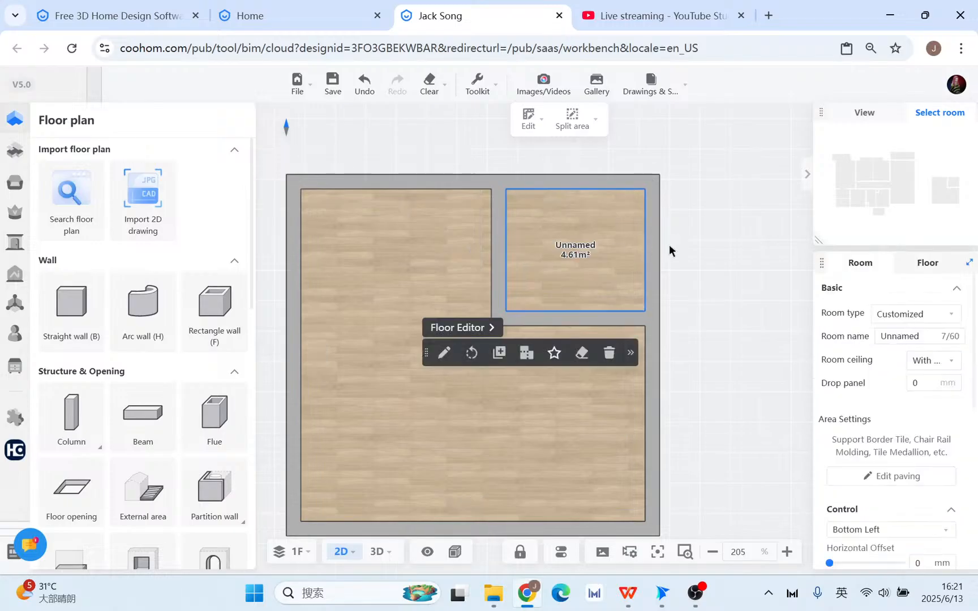
left_click(609, 352)
left_click(589, 331)
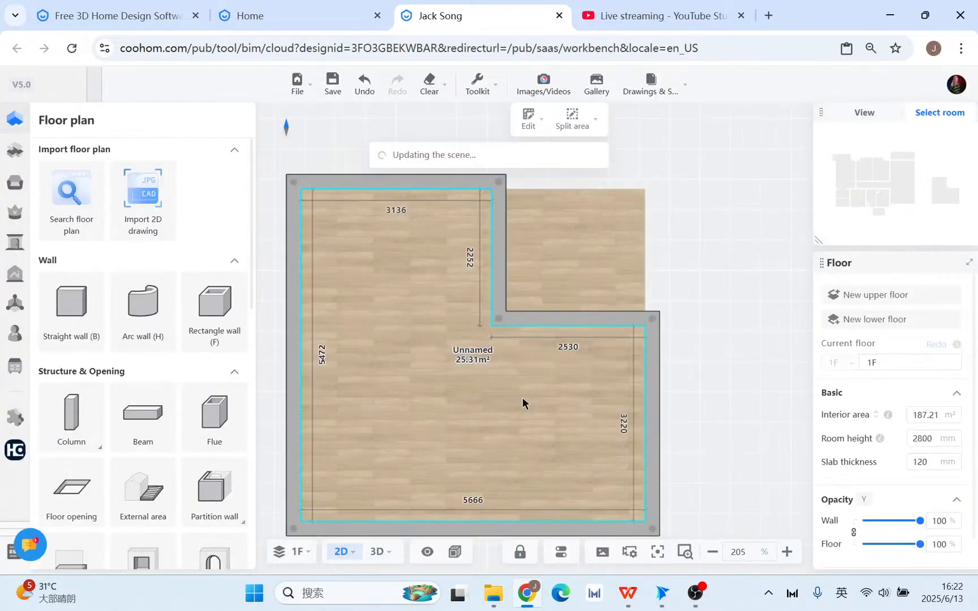
Isolate the L-shaped room, show it in 3D and select the 2252 mm wall at the inner corner.
left_click(551, 408)
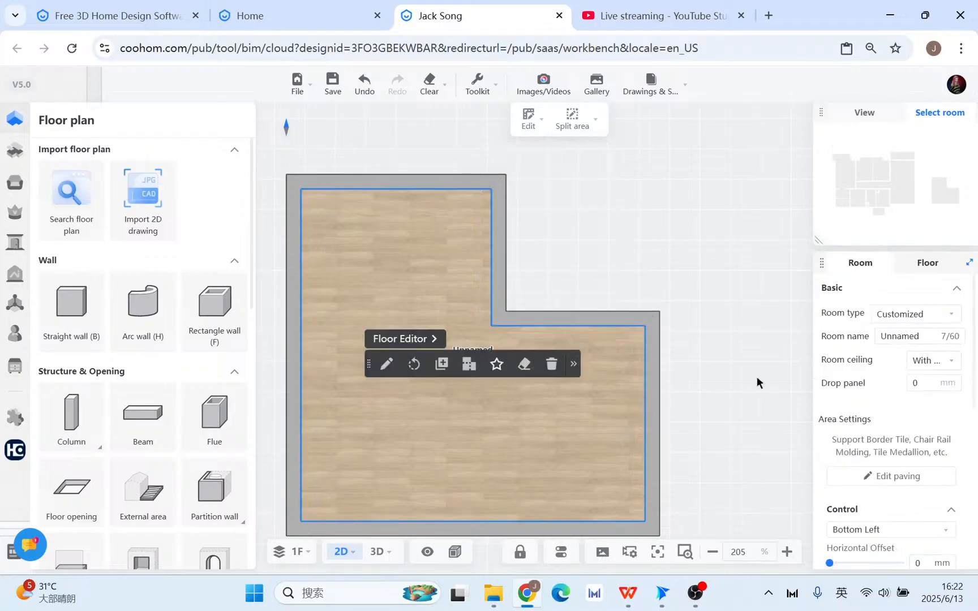
left_click(944, 219)
left_click(378, 552)
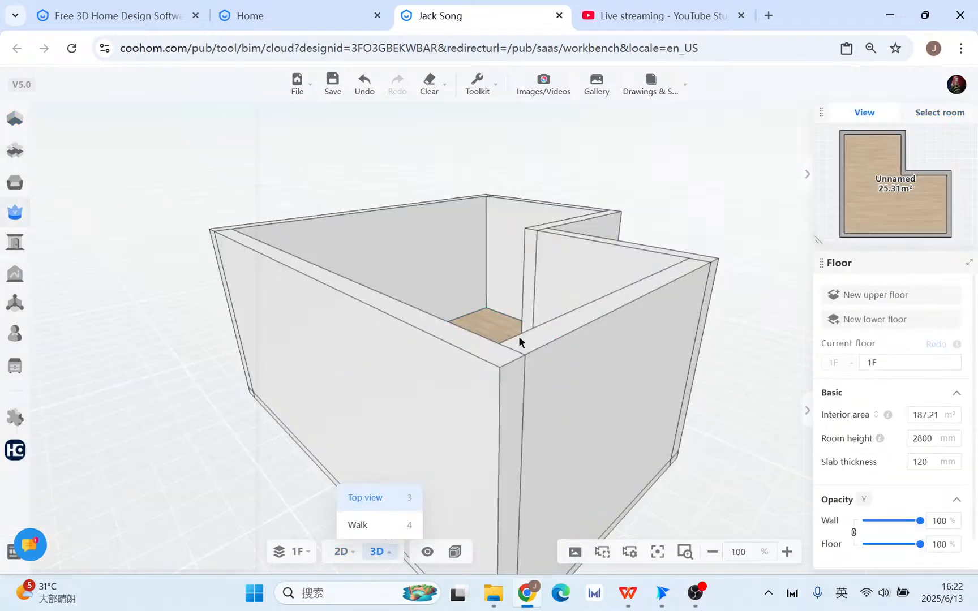
scroll(519, 342, "down", 2)
left_click_drag(517, 396, 521, 304)
scroll(522, 304, "up", 4)
left_click_drag(533, 400, 512, 390)
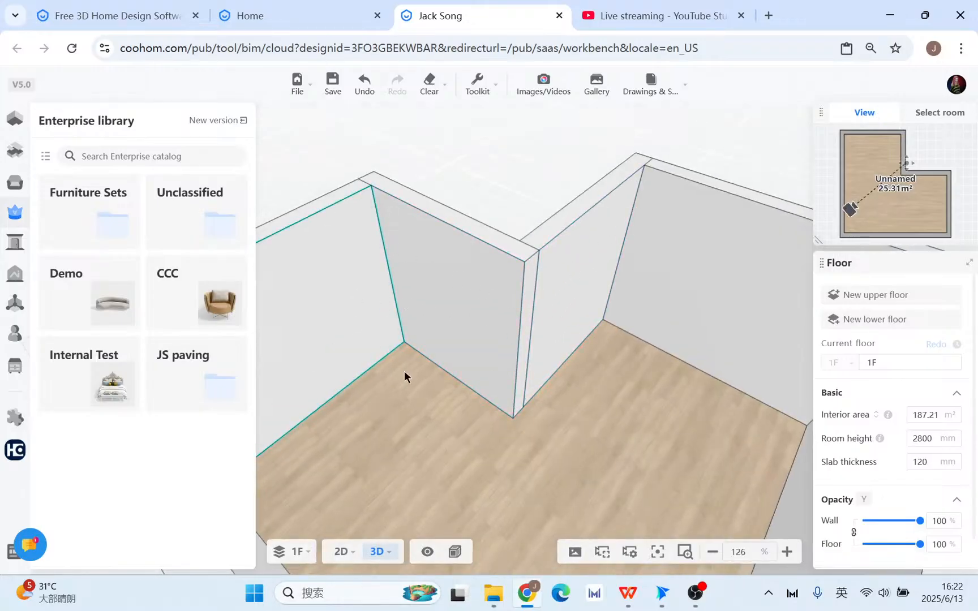
left_click_drag(404, 370, 382, 314)
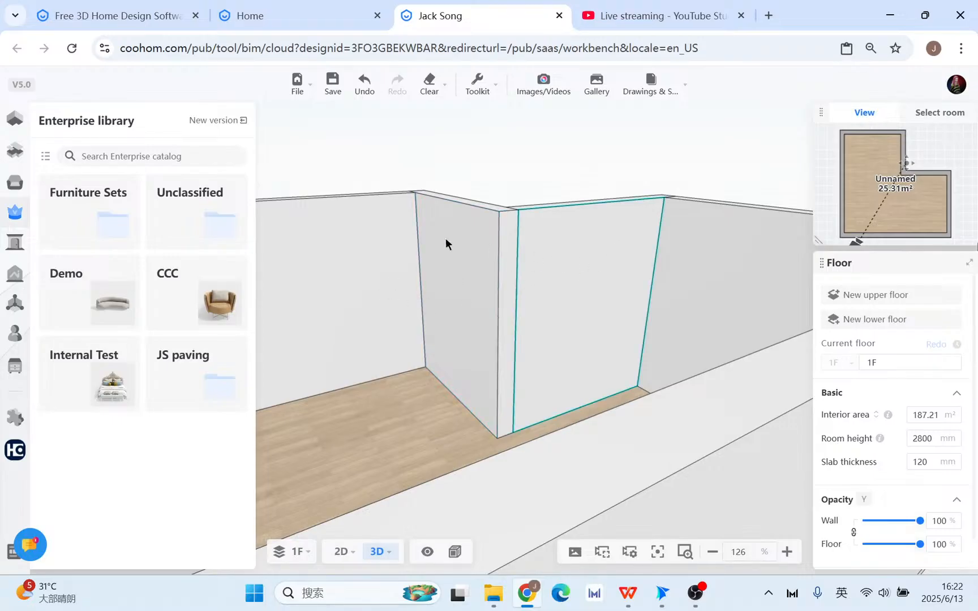
left_click(447, 280)
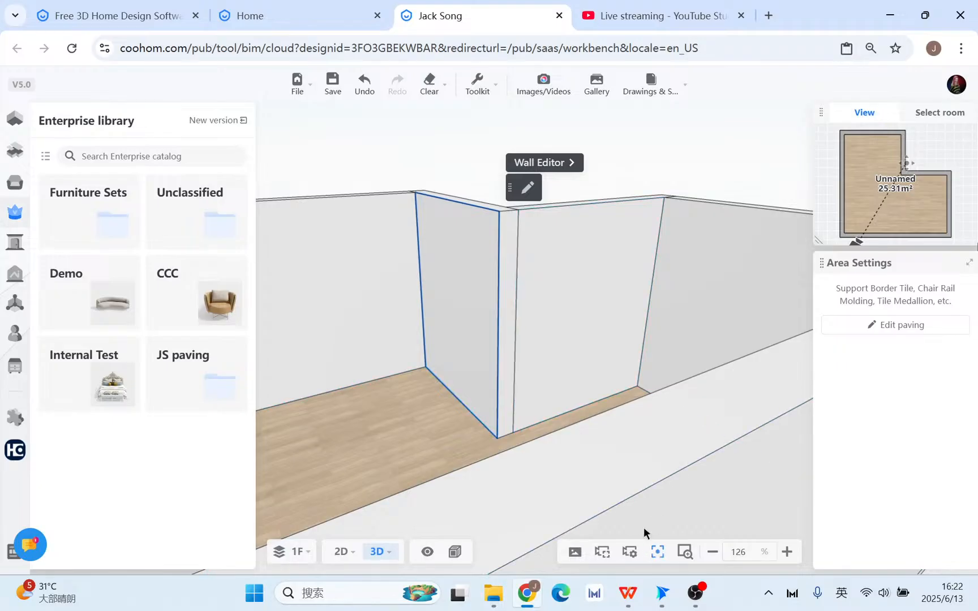
Switch to the WPS presentation to review the embedded light strip slide and the "Five Steps to design Ceiling" slide.
left_click(627, 592)
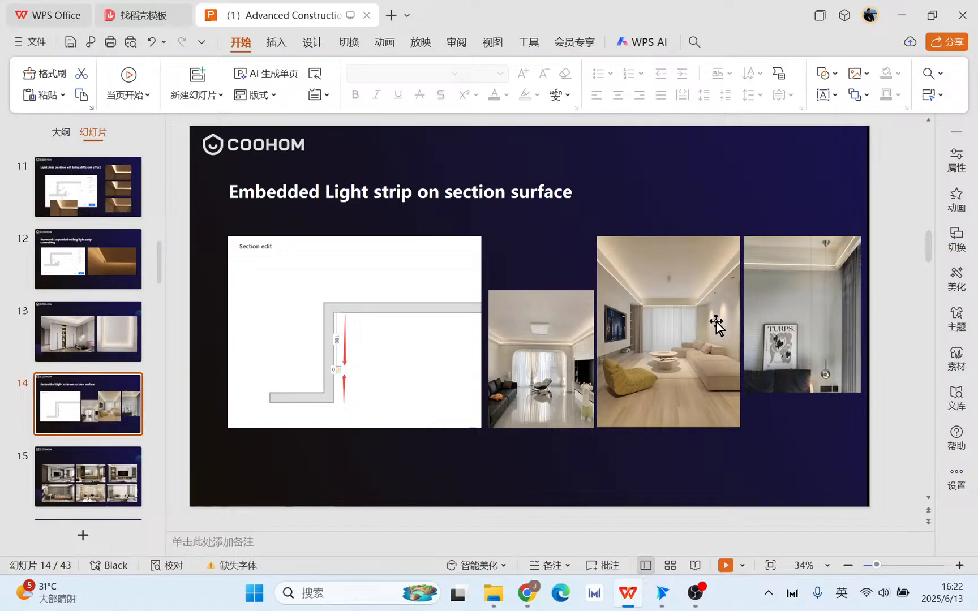
left_click(902, 15)
left_click_drag(539, 394, 473, 319)
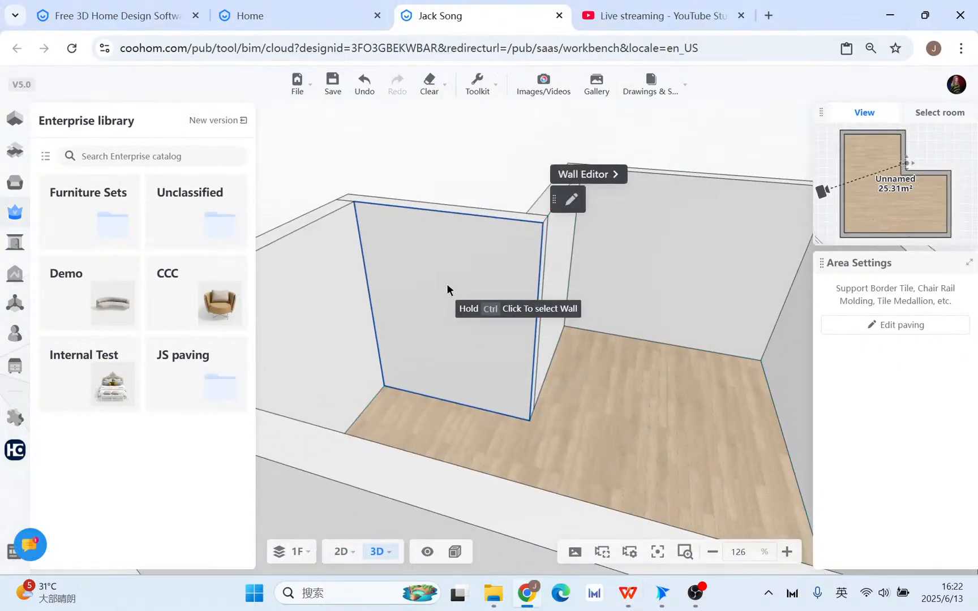
left_click(628, 592)
scroll(79, 404, "up", 6)
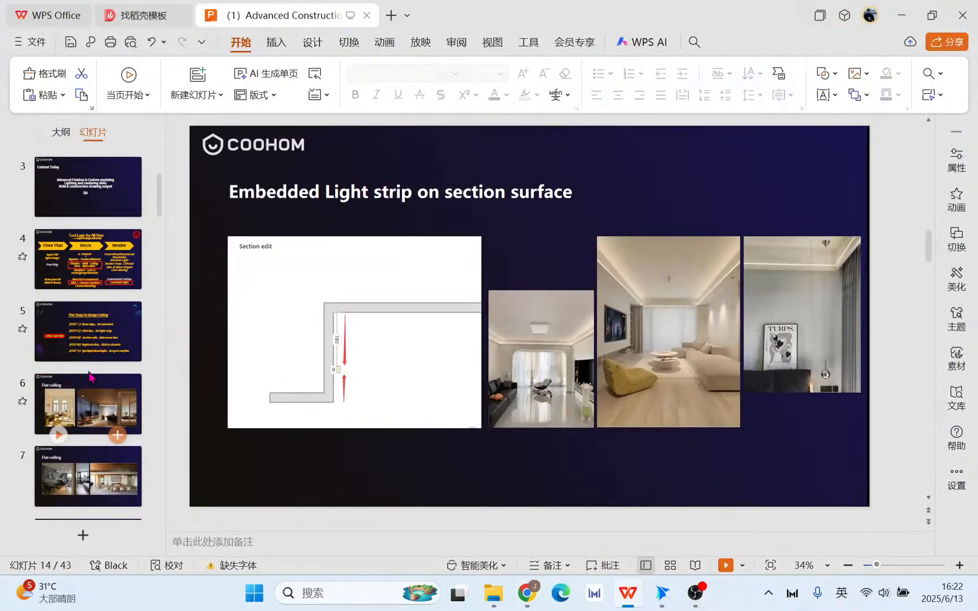
left_click(88, 334)
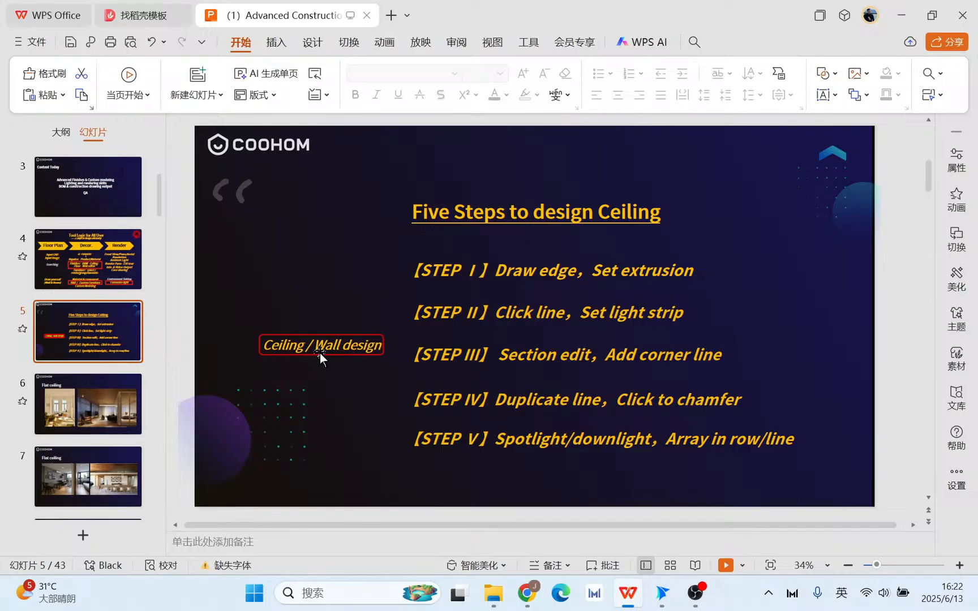
left_click(901, 16)
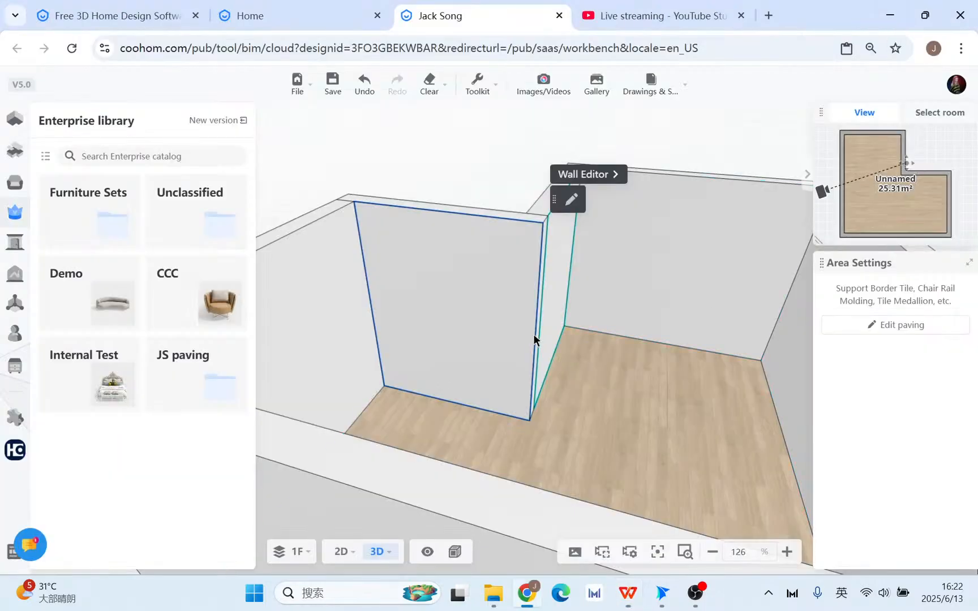
Open the selected wall in the Wall Editor and draw a 450 mm high rectangle across its full width along the upper edge.
left_click(594, 176)
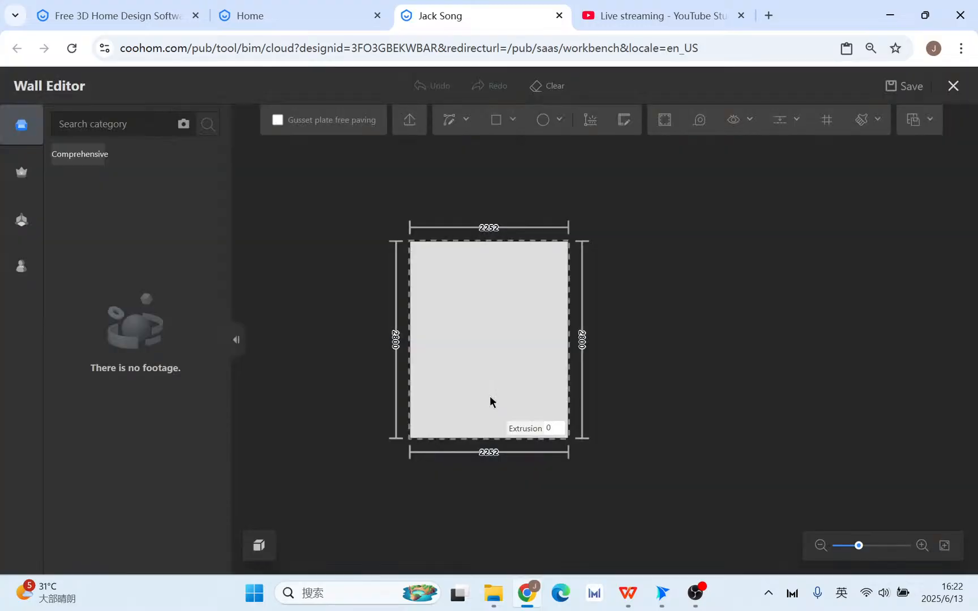
mouse_move(495, 124)
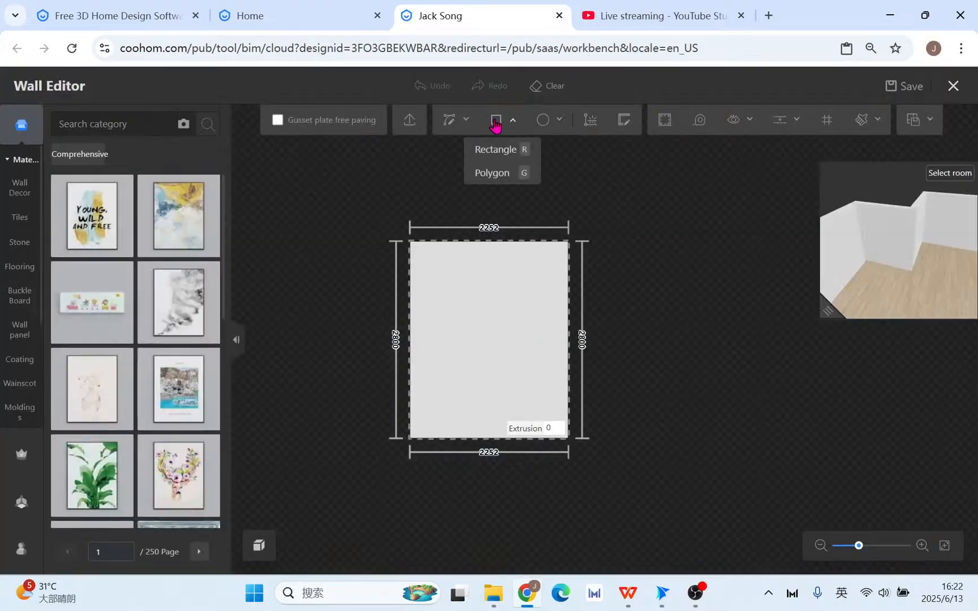
left_click(497, 149)
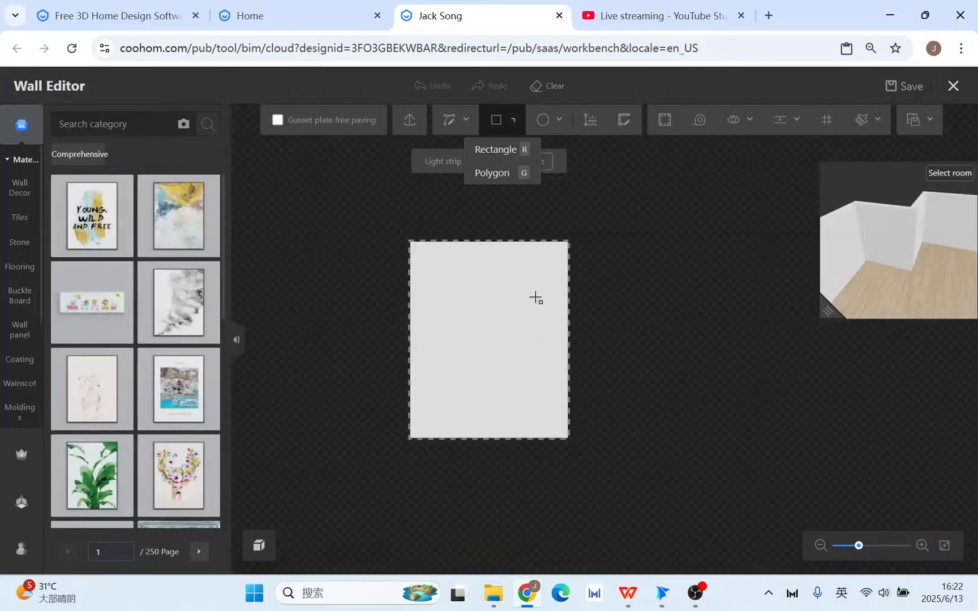
scroll(423, 277, "up", 1)
left_click(403, 232)
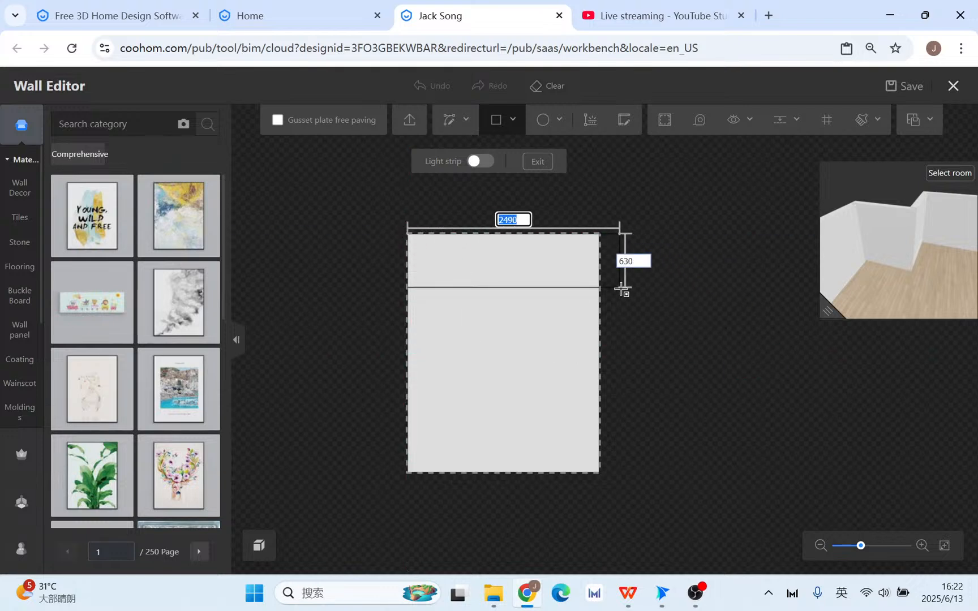
key("Tab")
type("45")
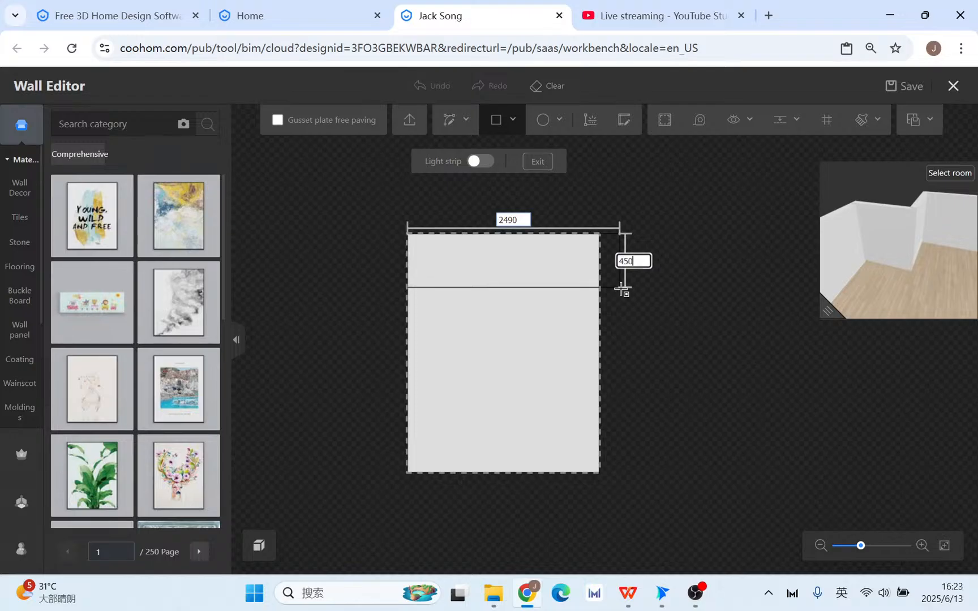
type("0")
key("Return")
key("Escape")
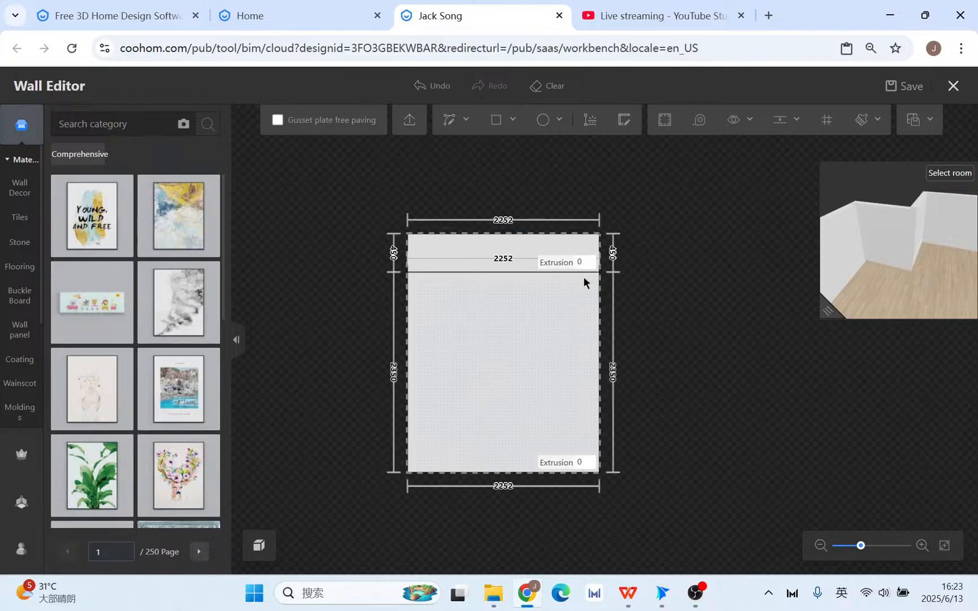
Set the extrusion of the wall area below the 450 mm band to 30 mm.
left_click(530, 272)
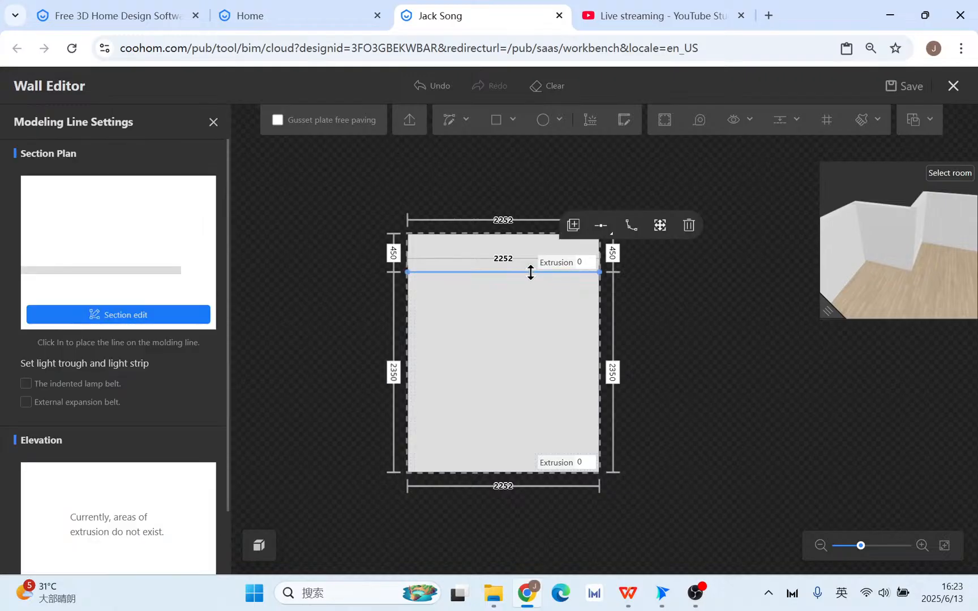
left_click(538, 336)
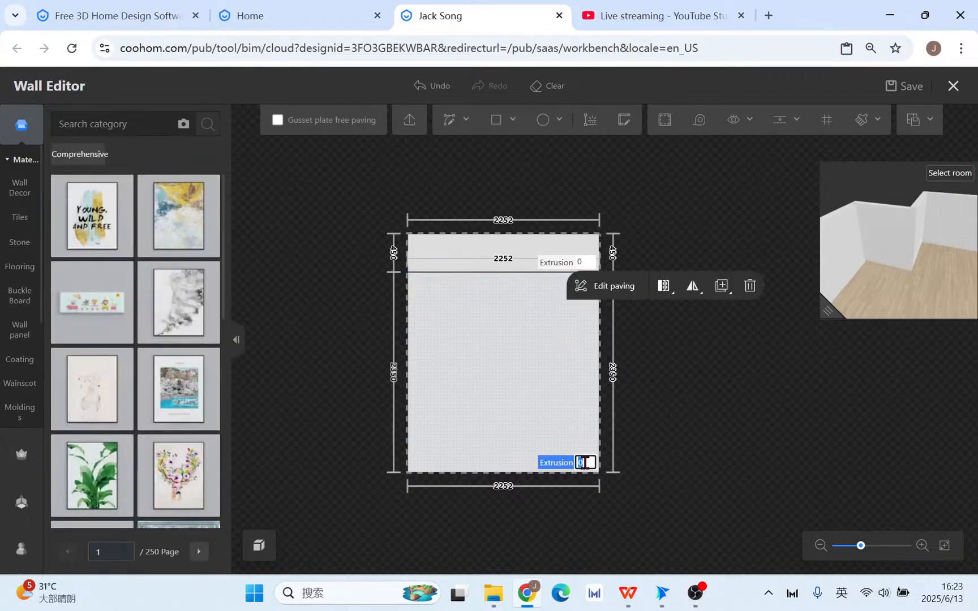
left_click_drag(829, 311, 707, 398)
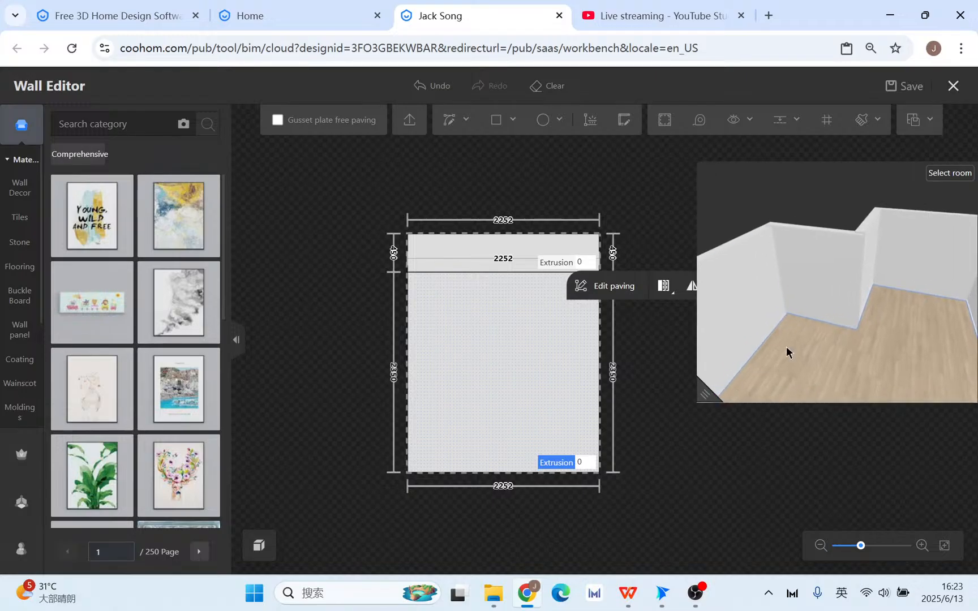
left_click_drag(790, 348, 778, 332)
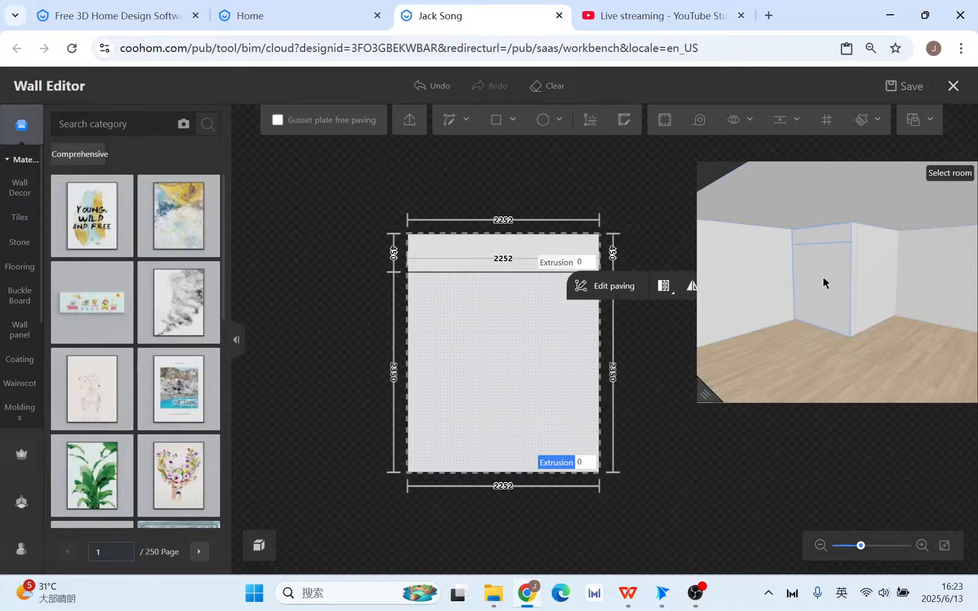
left_click(595, 462)
type("3")
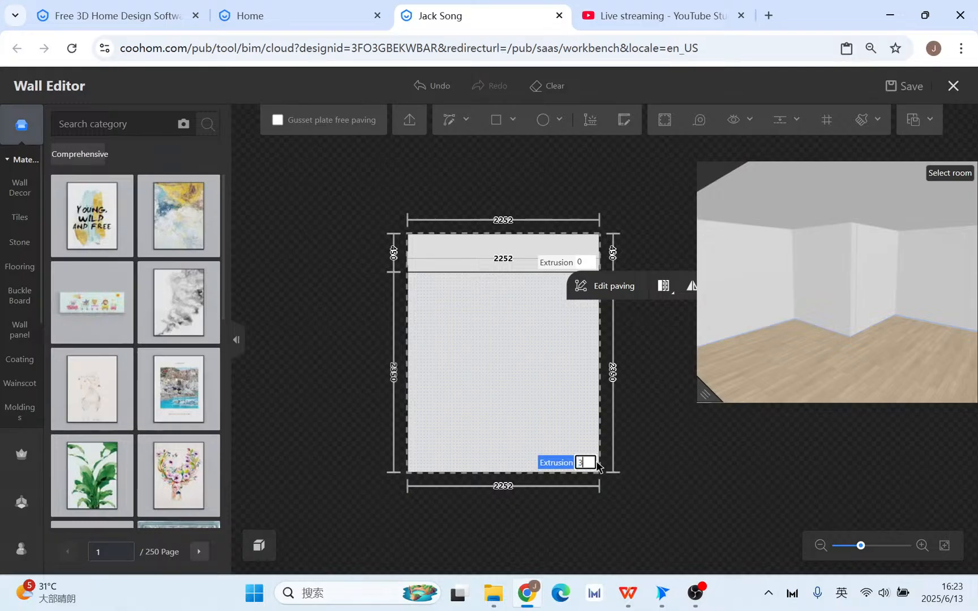
type("0")
key("Return")
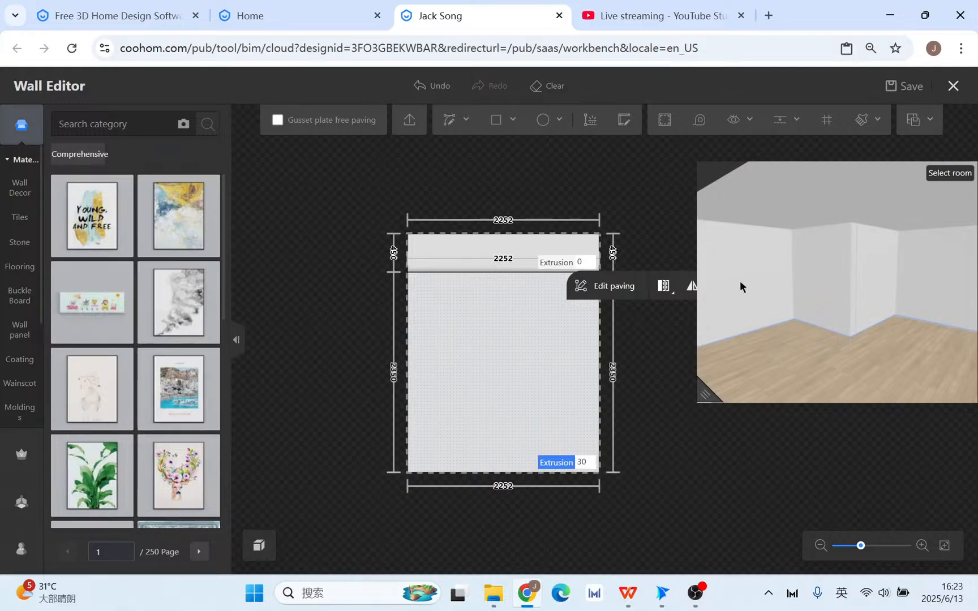
Enable the indented lamp belt with light trough and light strip on the line dividing the two wall areas.
left_click(513, 273)
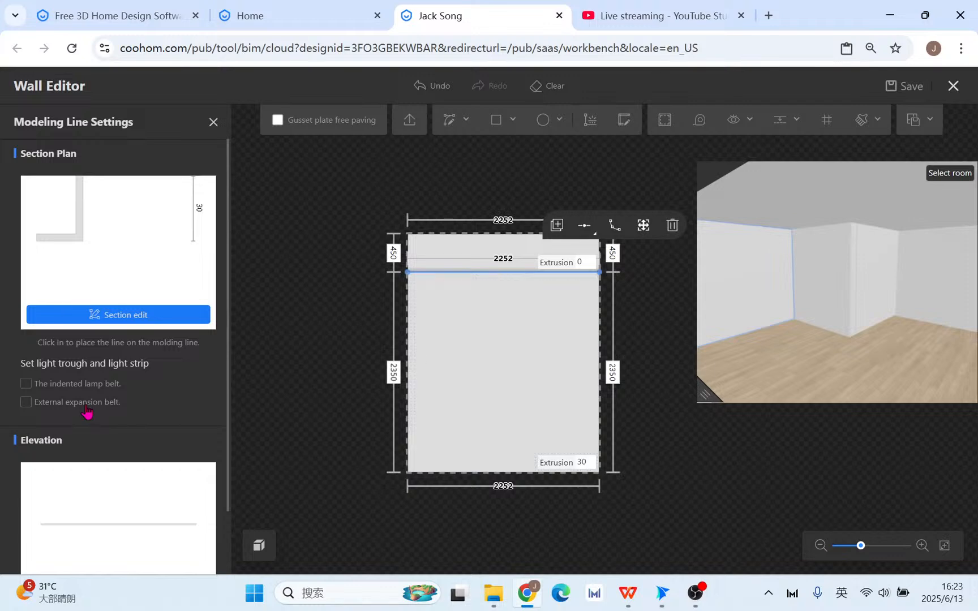
left_click(26, 385)
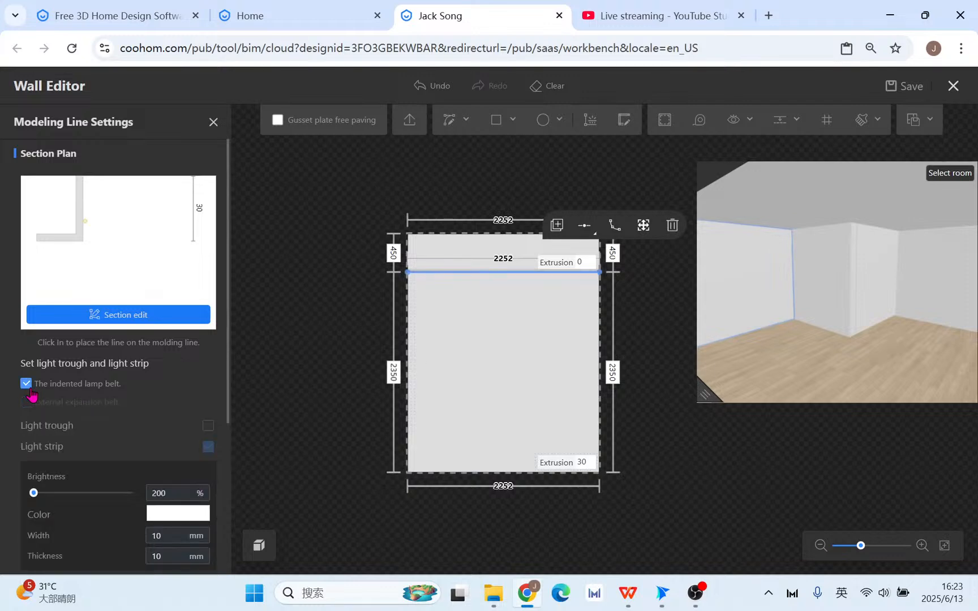
left_click(208, 426)
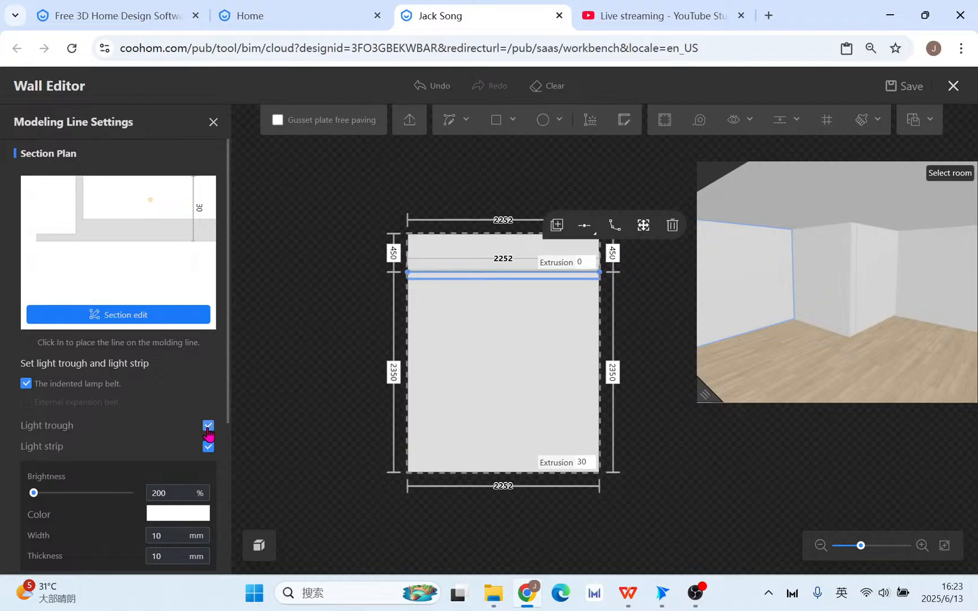
In the section profile, move the light strip to about 47 mm from the trough's inner side and 11 mm from its upper face.
left_click(126, 315)
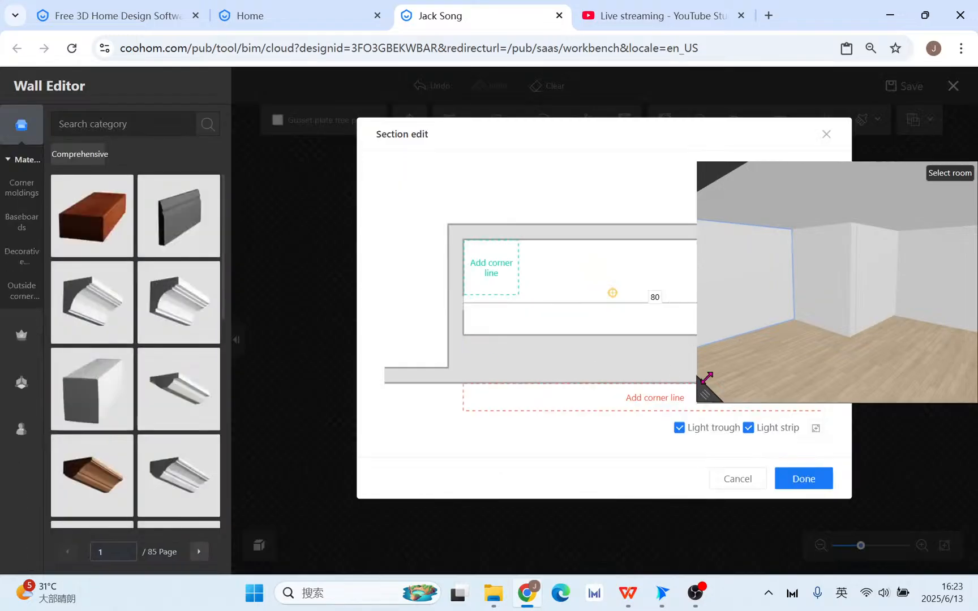
left_click_drag(706, 378, 891, 350)
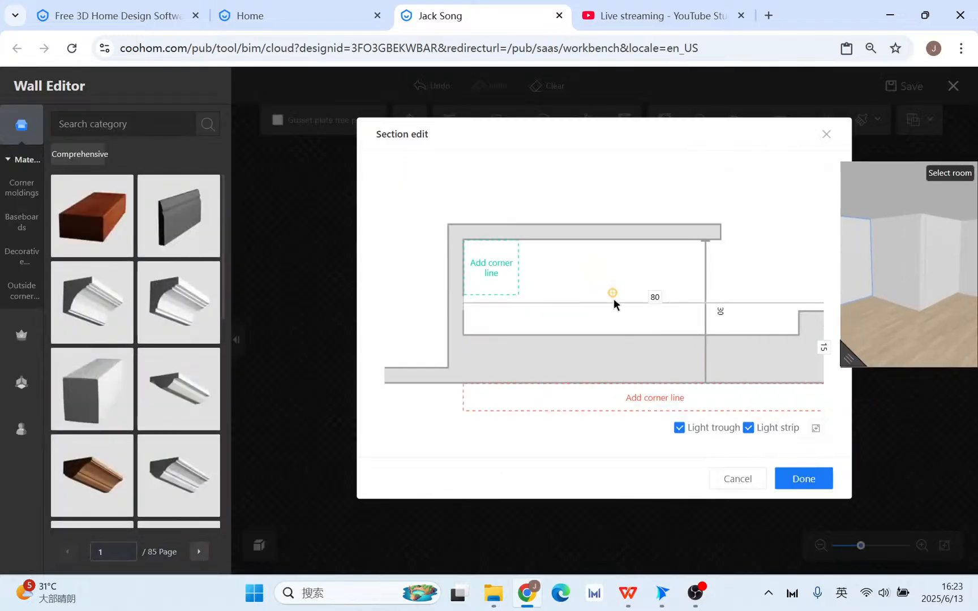
left_click_drag(614, 300, 714, 297)
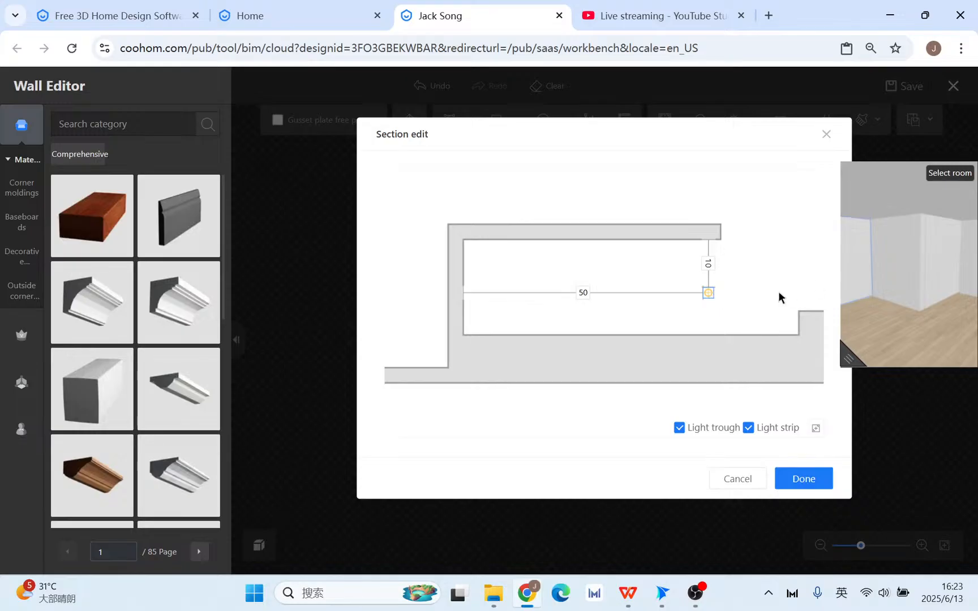
mouse_move(706, 294)
left_mouse_down()
mouse_move(541, 299)
mouse_move(707, 296)
left_mouse_up()
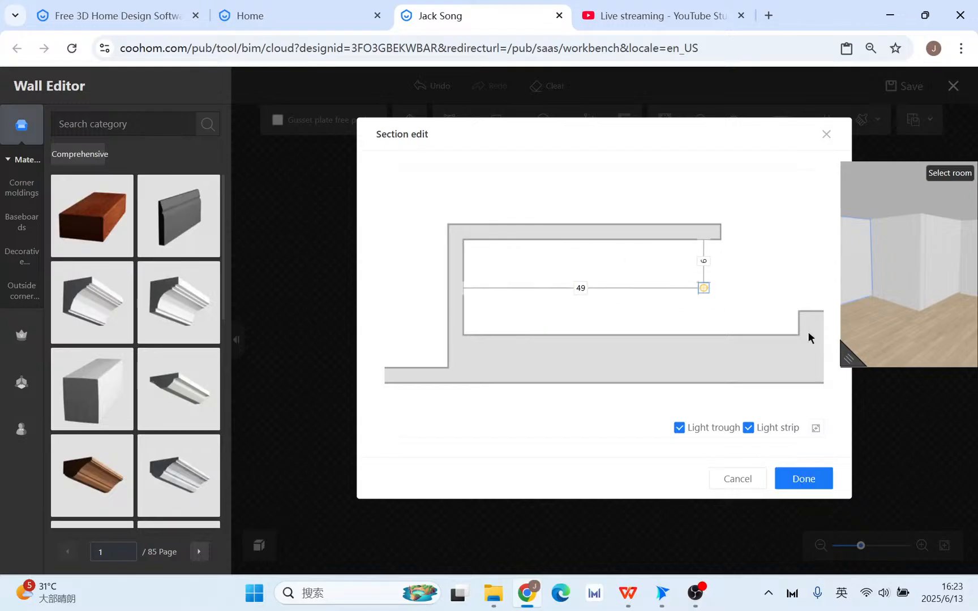
left_click_drag(847, 354, 730, 400)
left_click_drag(858, 295, 868, 245)
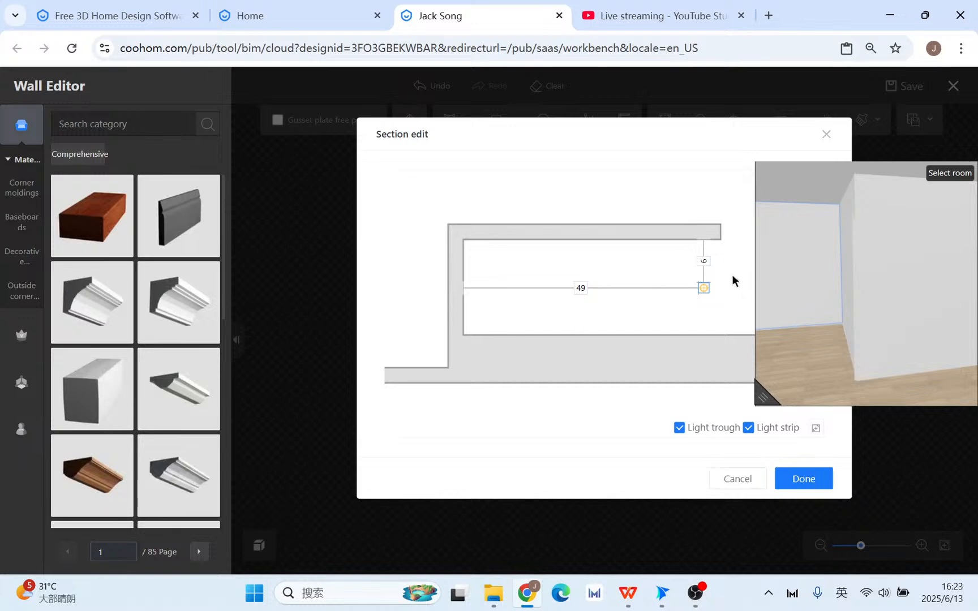
left_click_drag(706, 285, 698, 295)
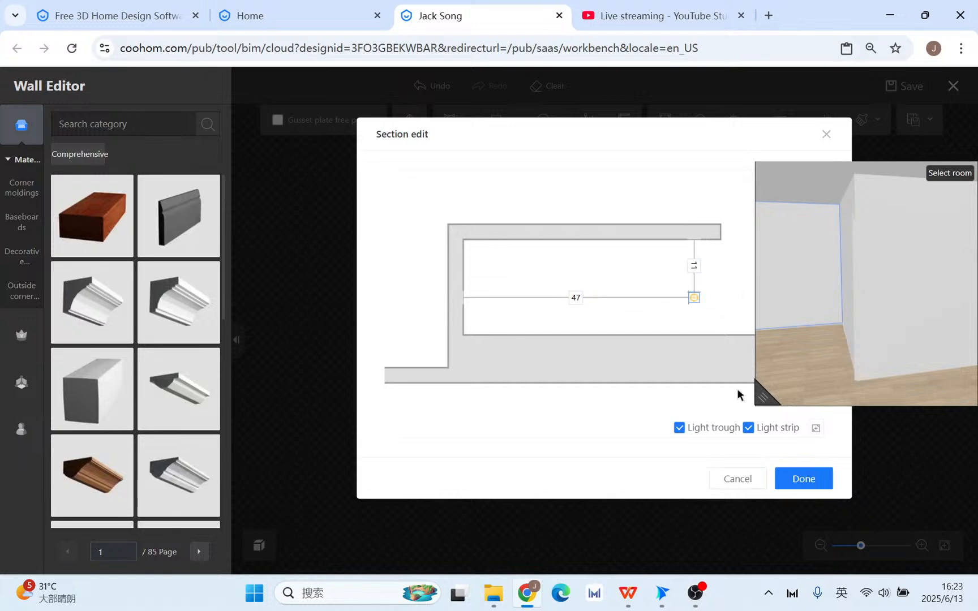
left_click(801, 478)
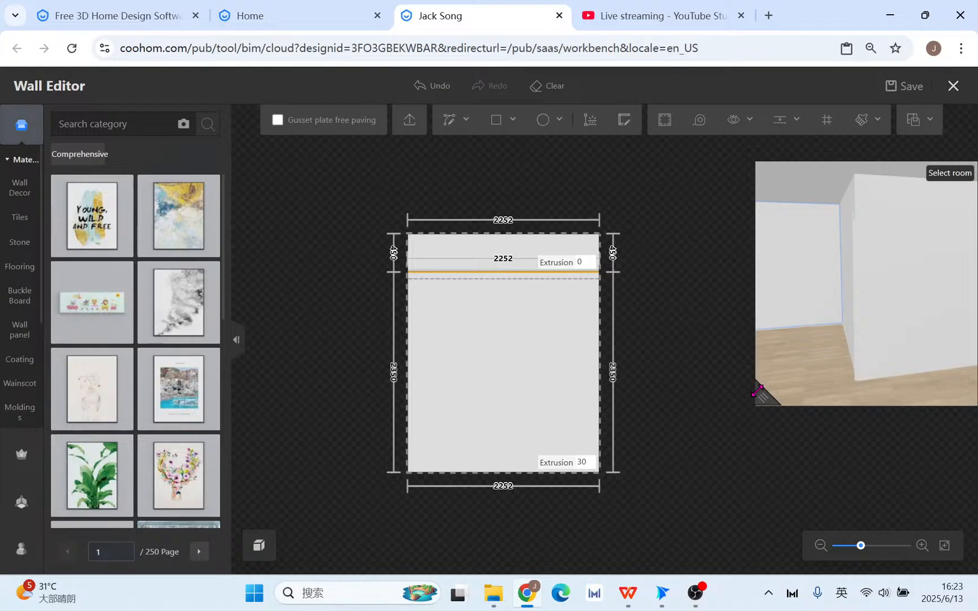
left_click_drag(757, 391, 743, 392)
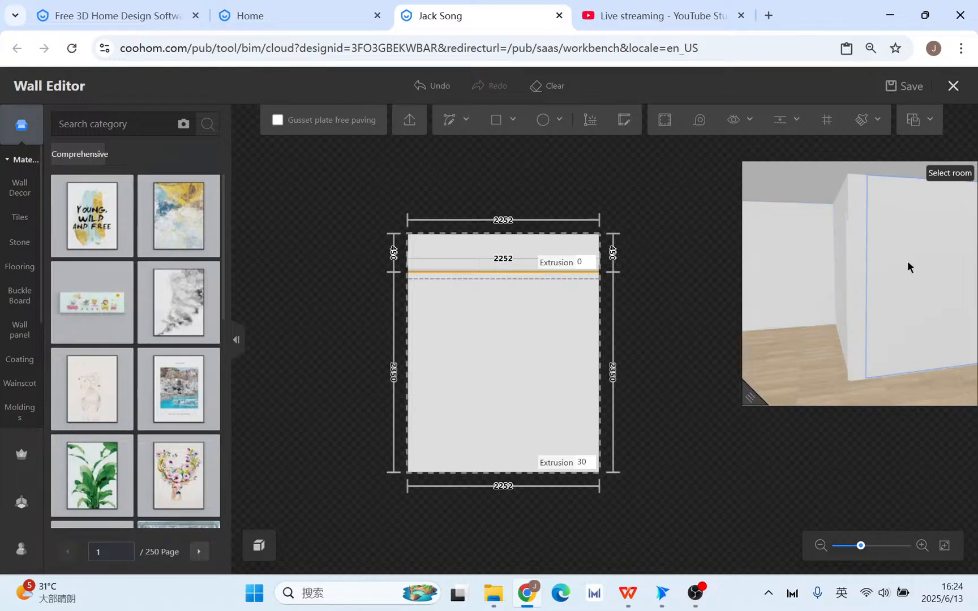
scroll(892, 249, "down", 2)
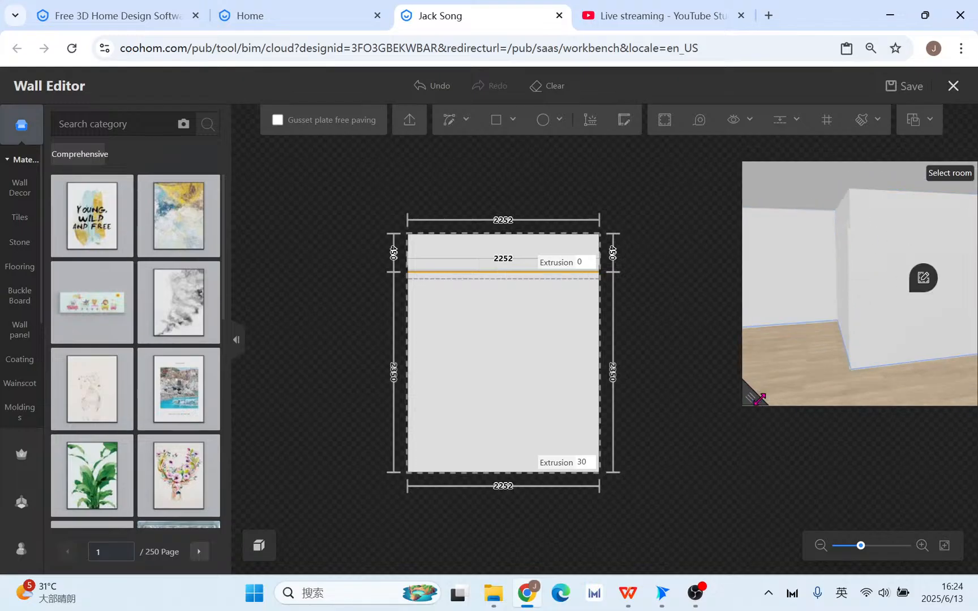
left_click_drag(755, 395, 658, 431)
left_click_drag(808, 359, 812, 355)
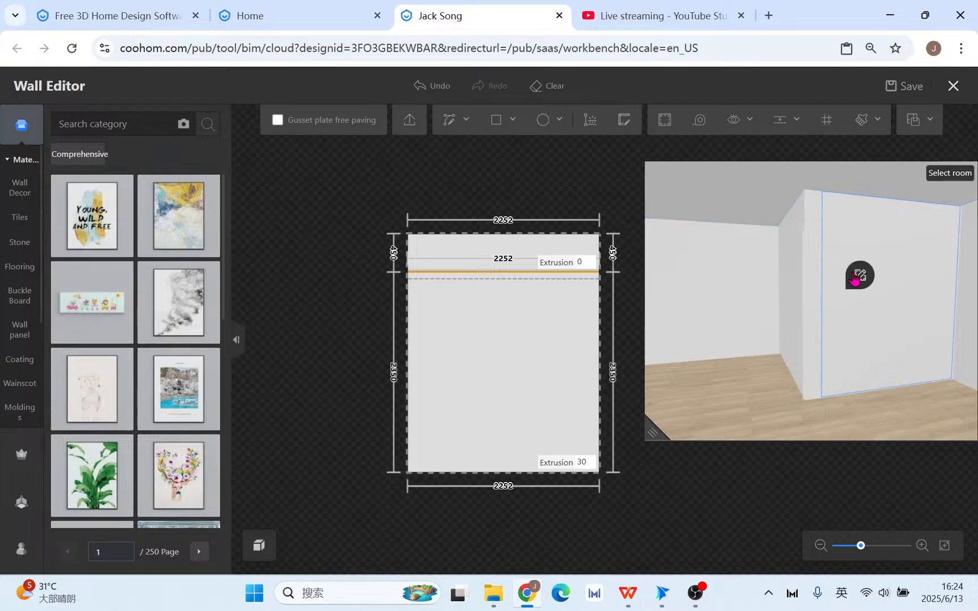
left_click(862, 277)
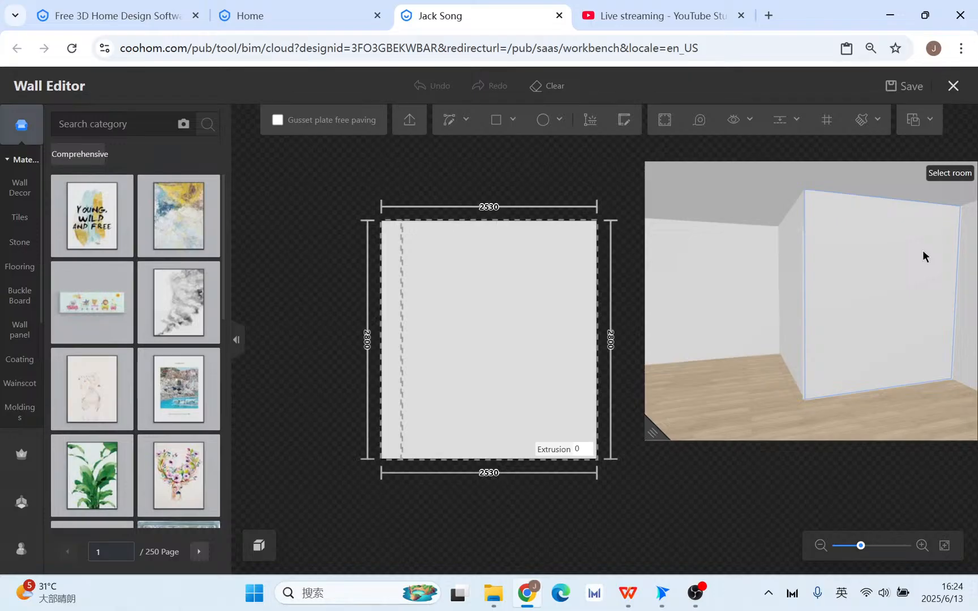
left_click(496, 121)
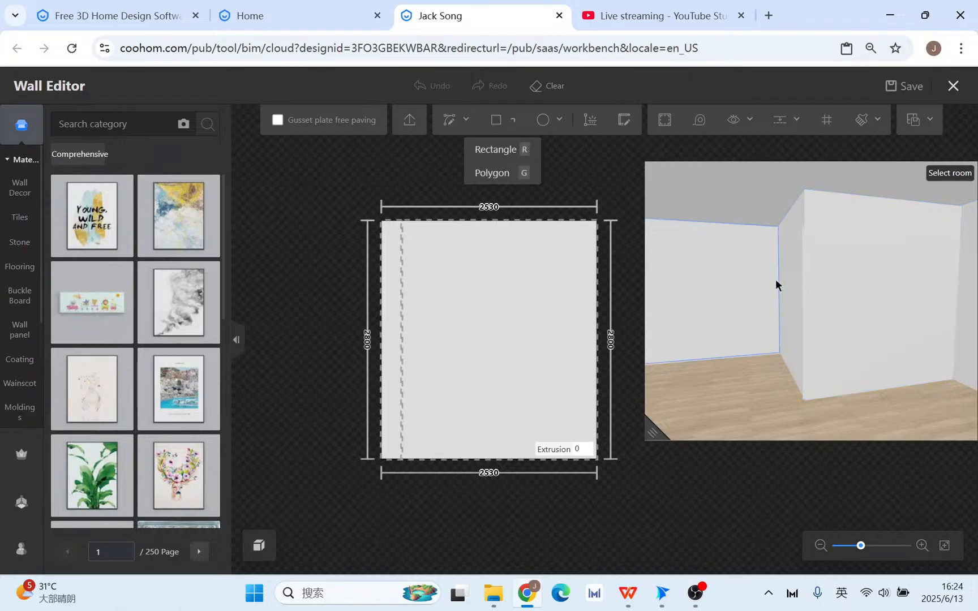
scroll(736, 317, "down", 3)
left_click_drag(736, 316, 758, 330)
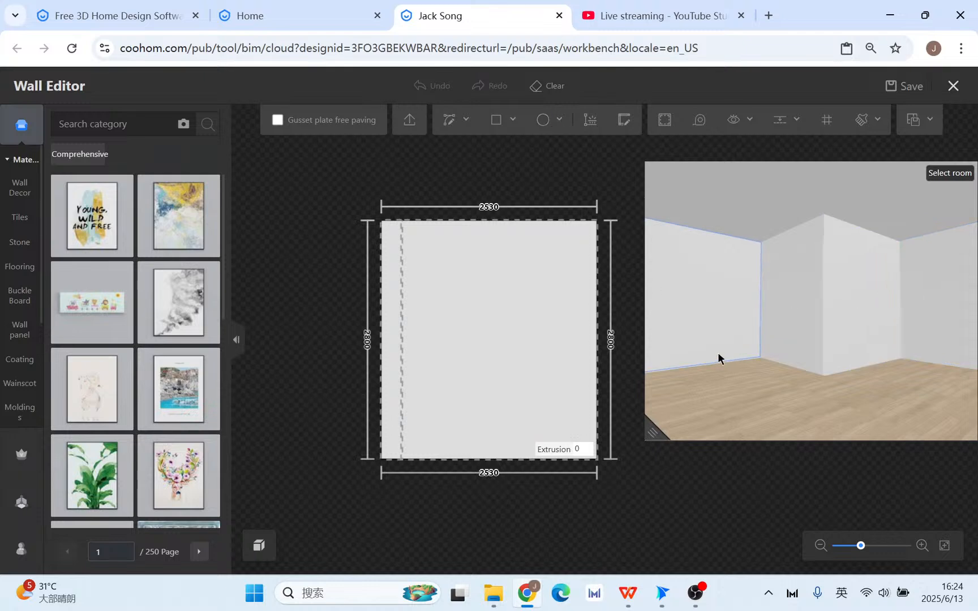
mouse_move(804, 287)
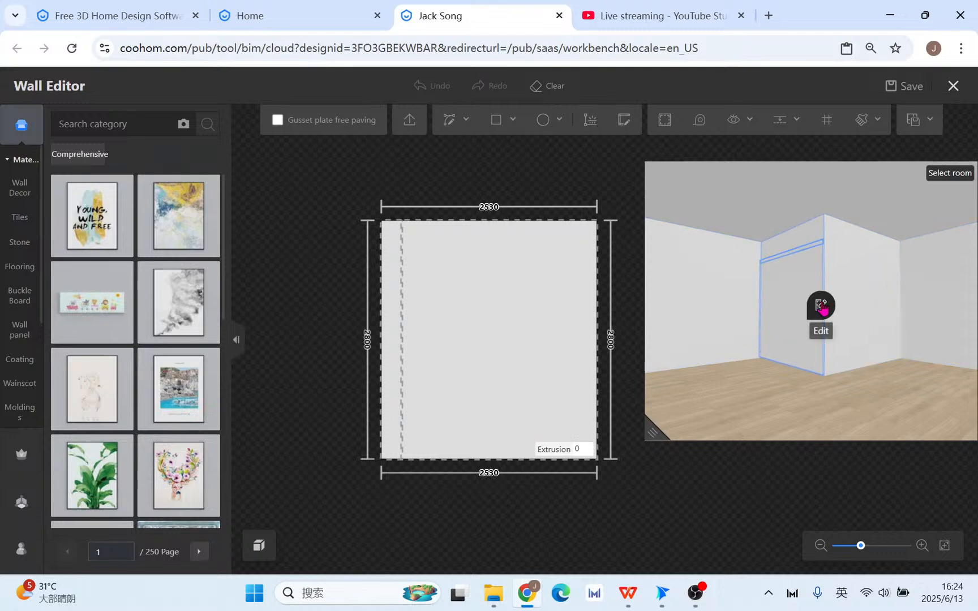
left_click(821, 306)
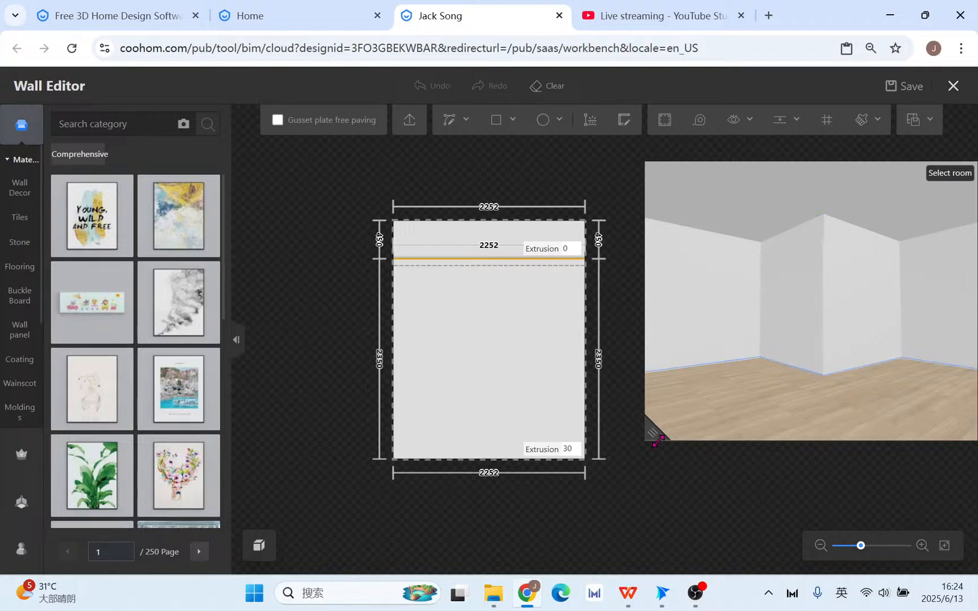
left_click_drag(656, 440, 668, 436)
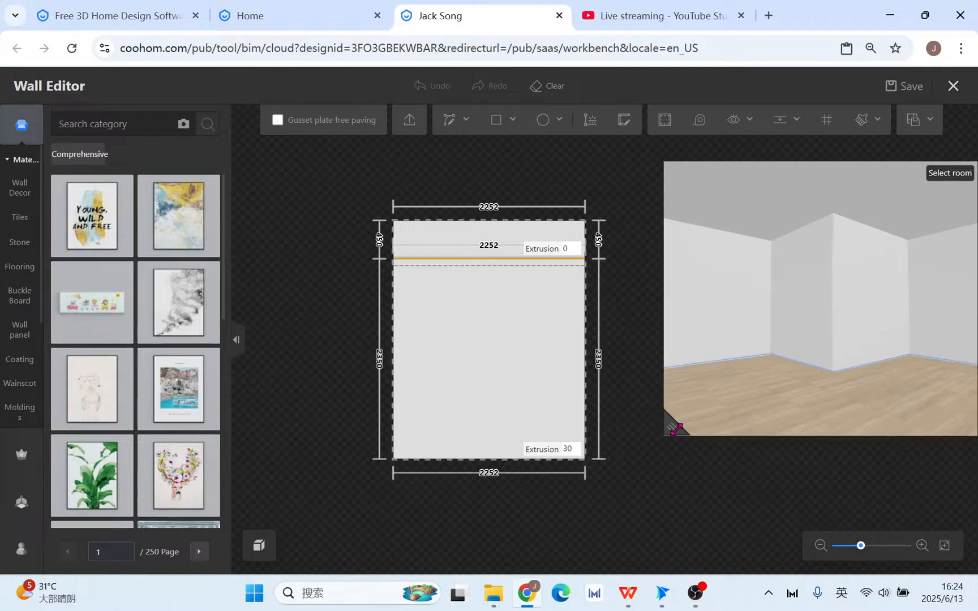
Save the 2252 mm wall design as a background wall model with room type All and template name "lightstrip on walls - 30mm".
left_click(22, 552)
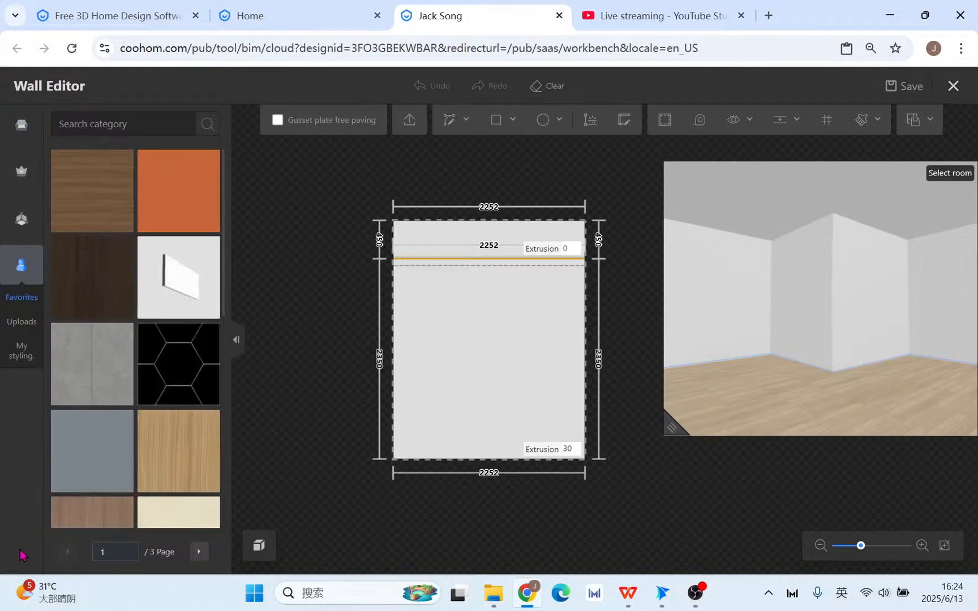
left_click(16, 359)
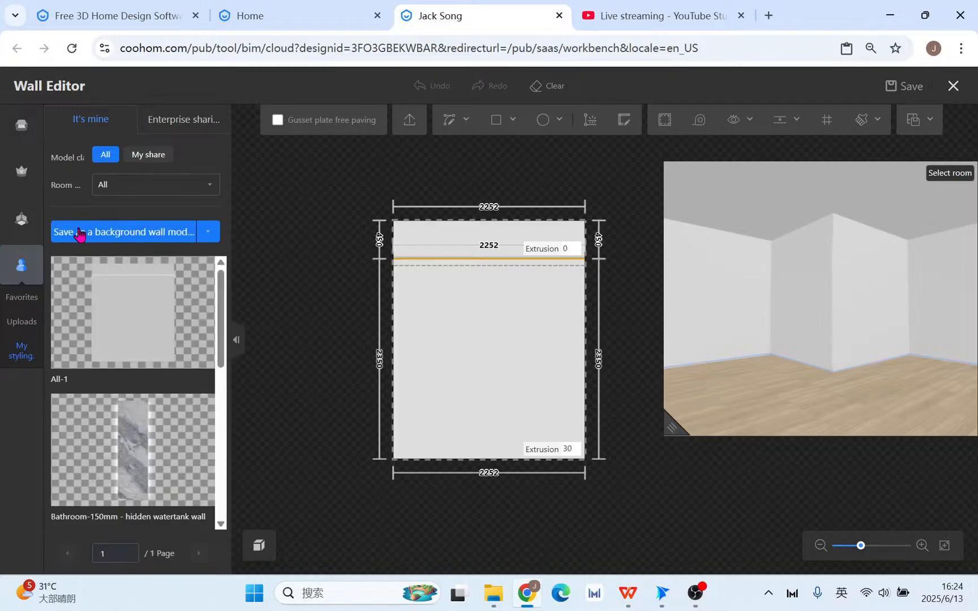
left_click(165, 233)
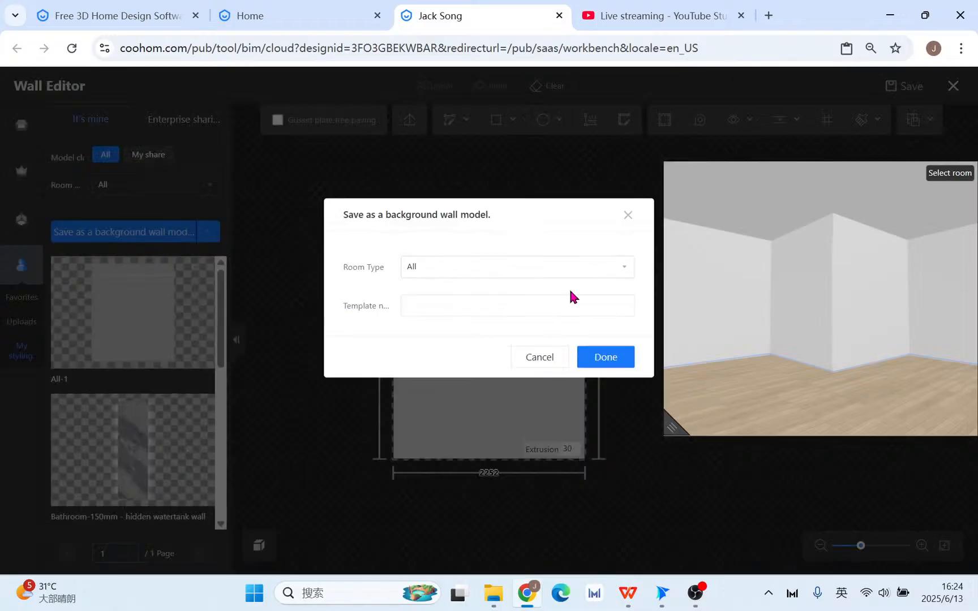
left_click(629, 223)
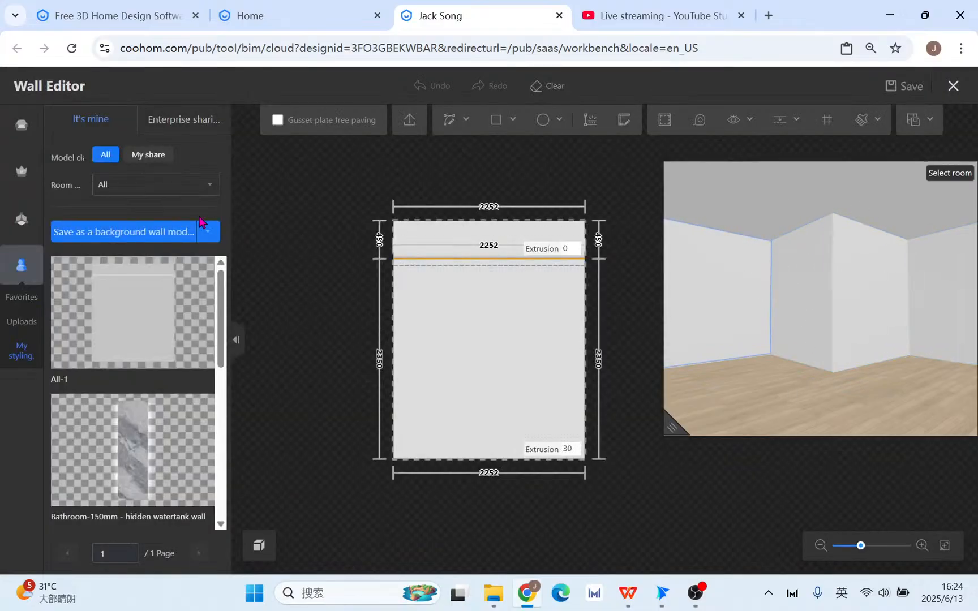
left_click(151, 229)
left_click(494, 269)
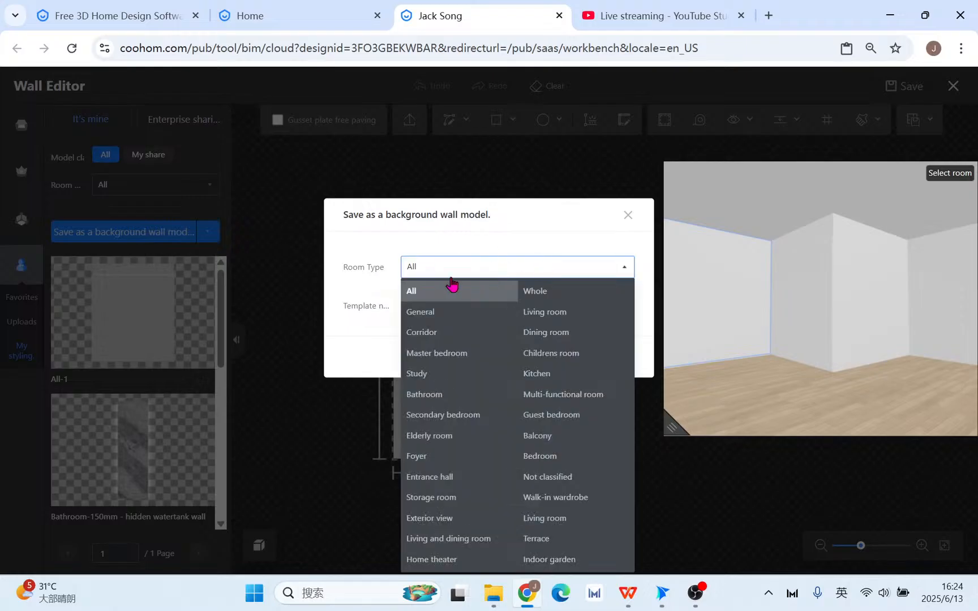
left_click(384, 285)
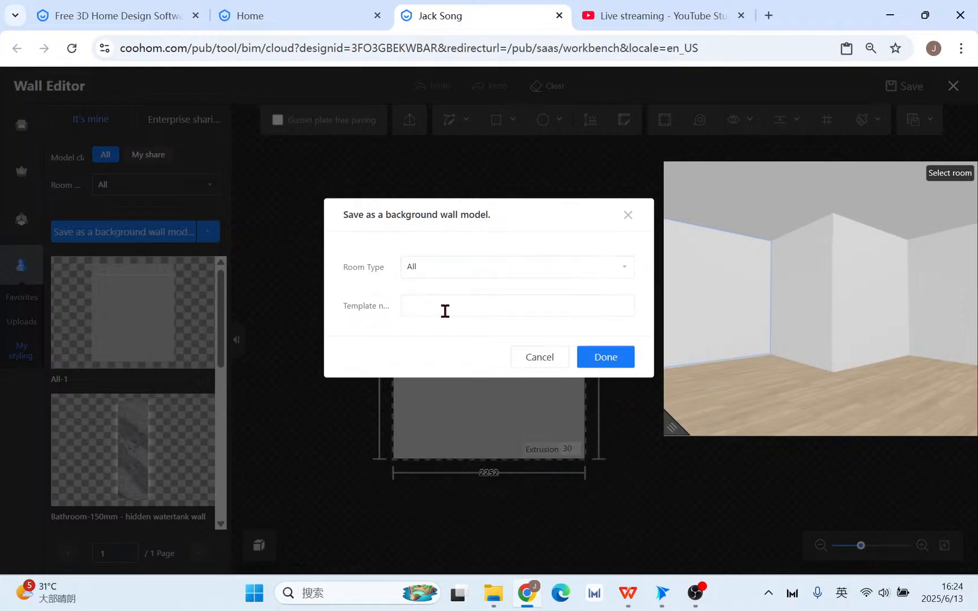
left_click(445, 310)
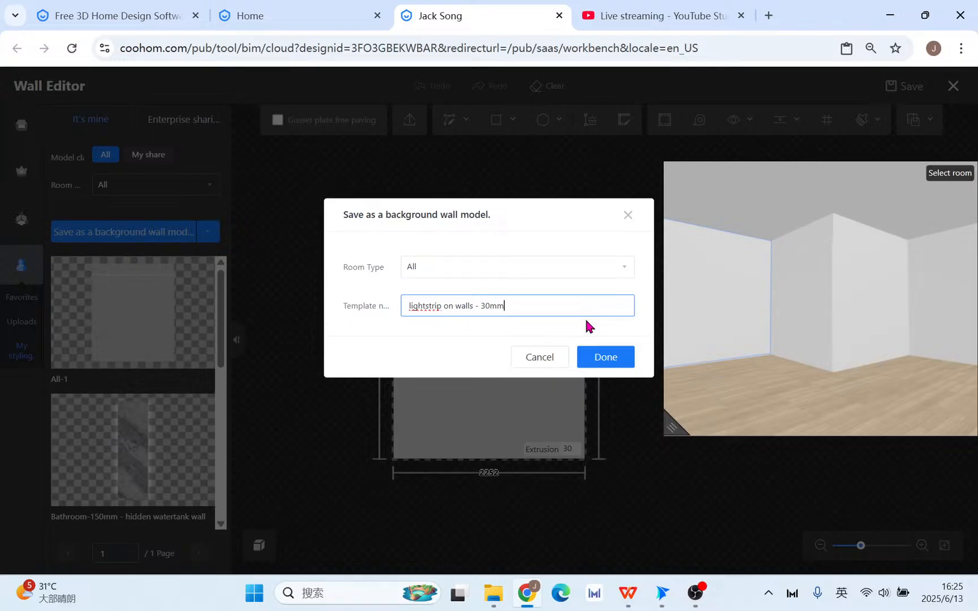
left_click(623, 362)
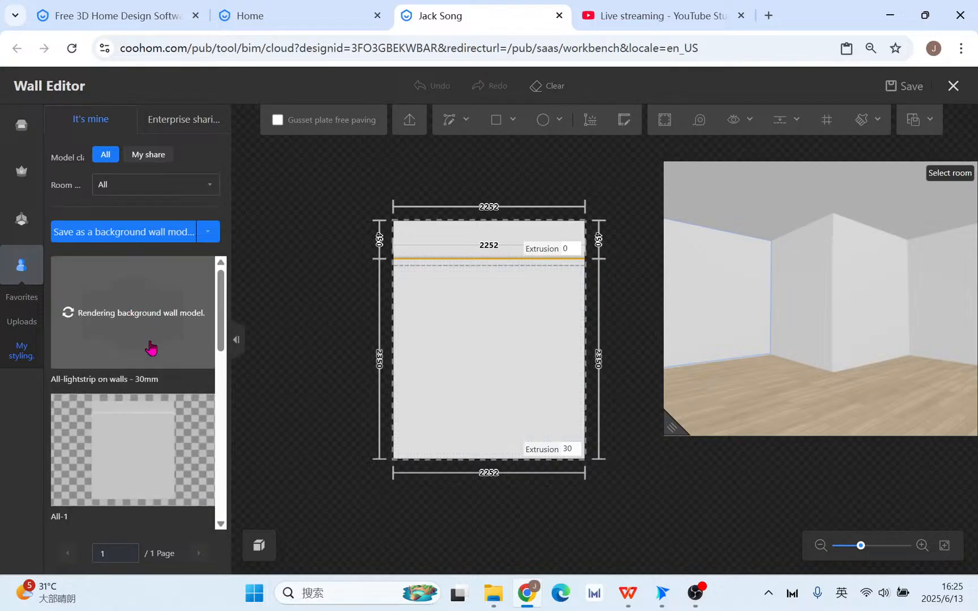
Apply the saved "lightstrip on walls - 30mm" model to the 2530 mm wall and stretch it to the wall's full width.
left_click_drag(672, 426, 449, 471)
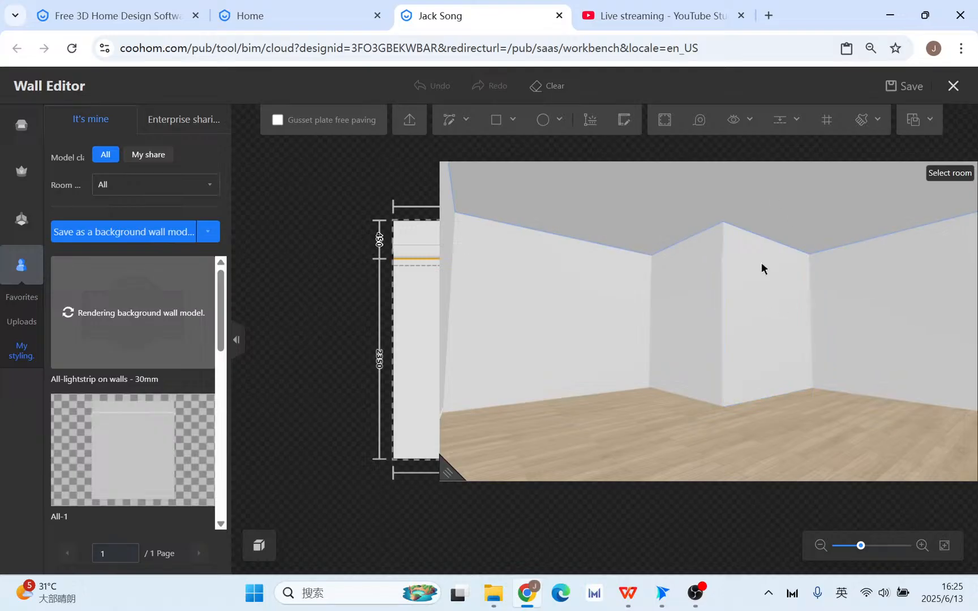
left_click_drag(452, 465, 649, 450)
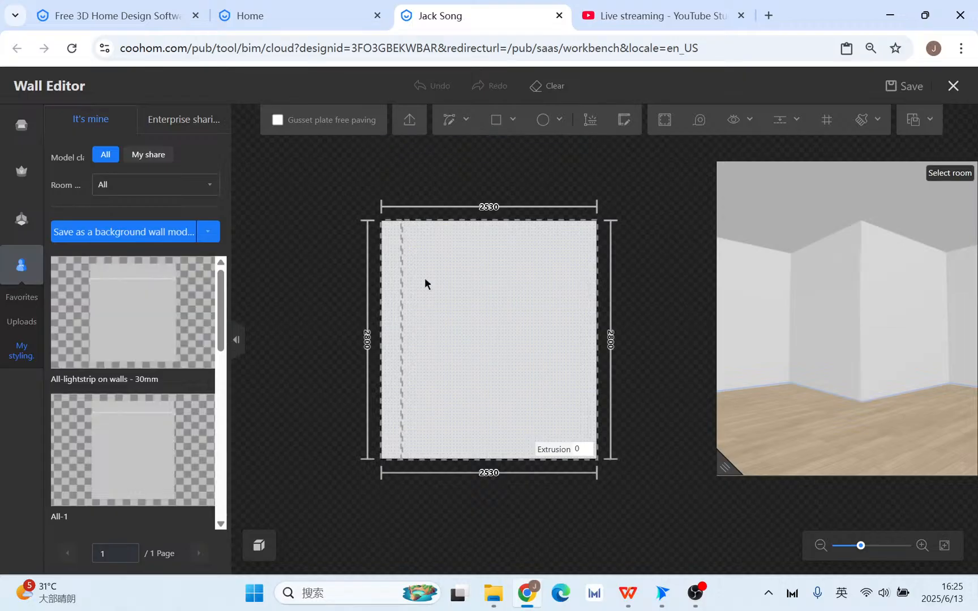
left_click(134, 313)
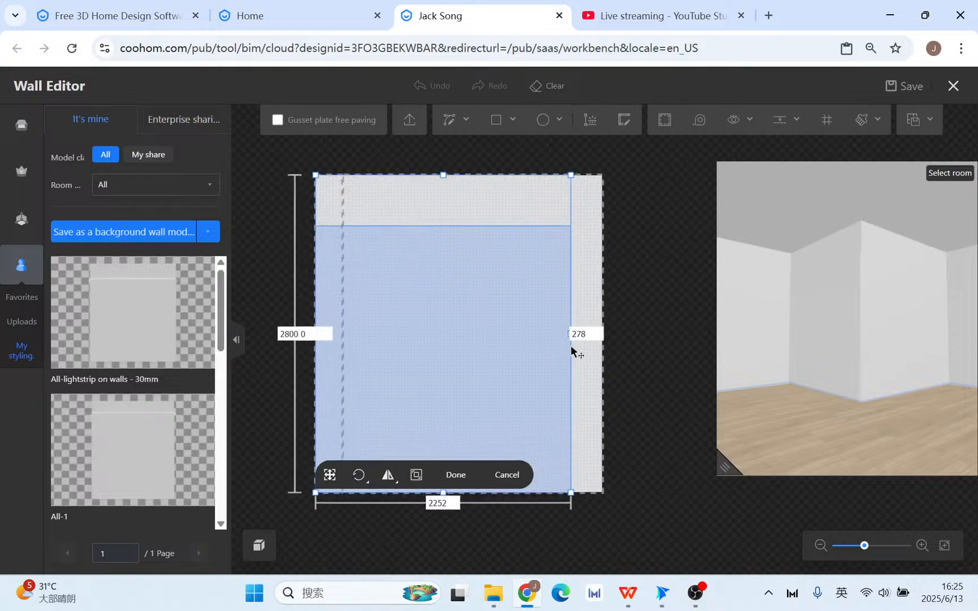
scroll(570, 345, "up", 3)
left_click_drag(573, 326, 627, 328)
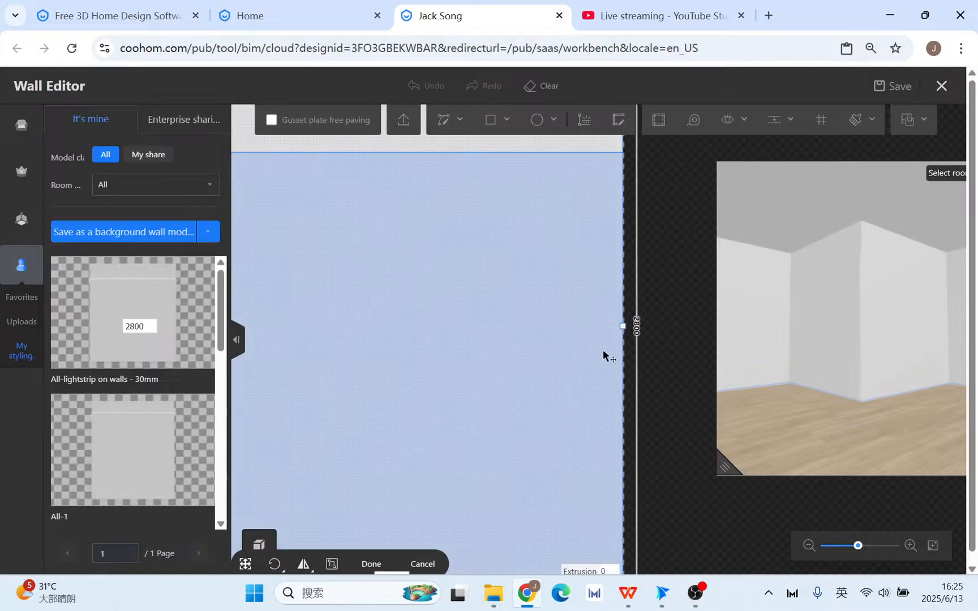
scroll(606, 353, "down", 3)
left_click(522, 459)
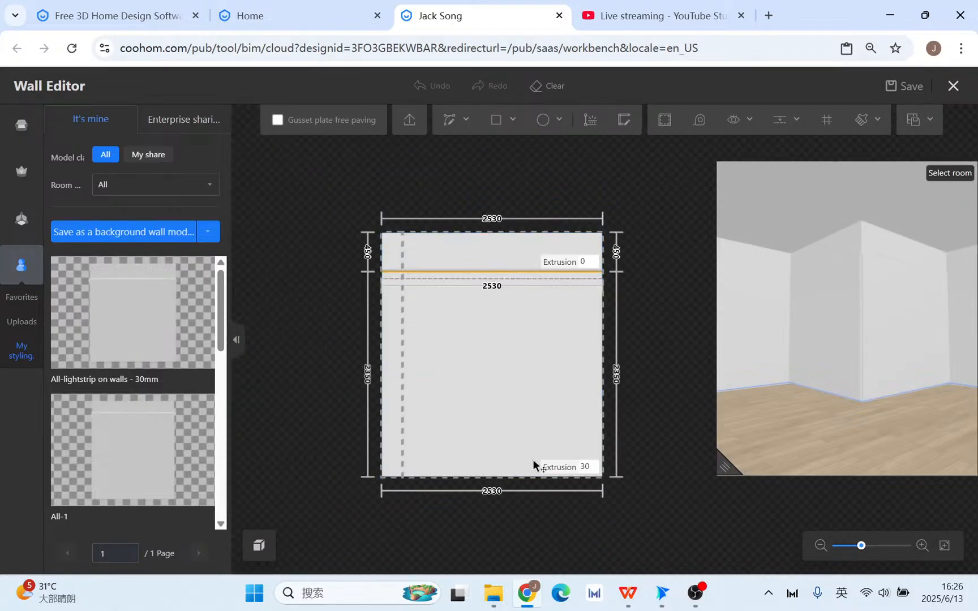
Apply the saved "lightstrip on walls - 30mm" model to the 3136 mm wall and fit it to the full wall.
left_click_drag(721, 465, 693, 464)
left_click(641, 356)
left_click(641, 356)
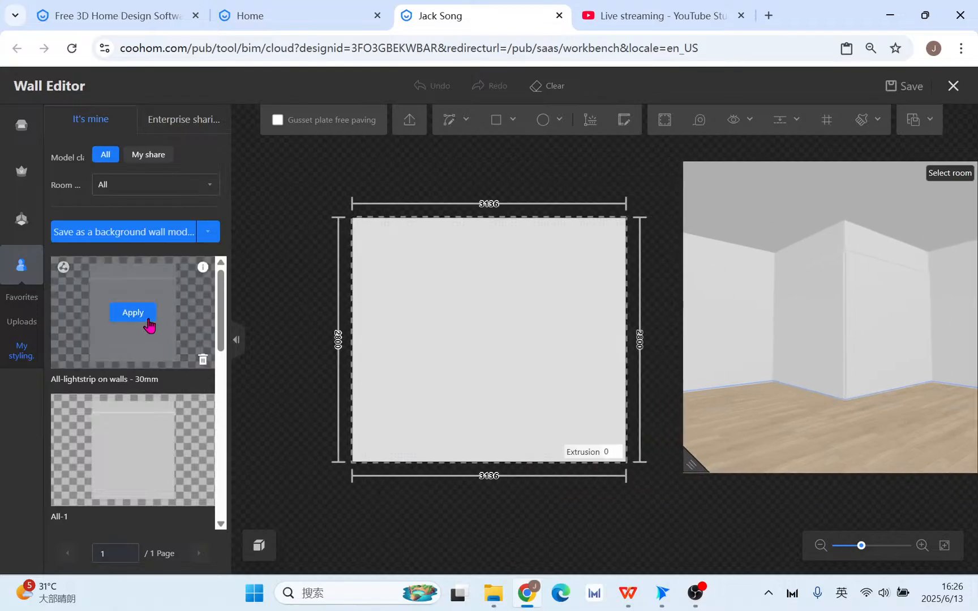
left_click(145, 319)
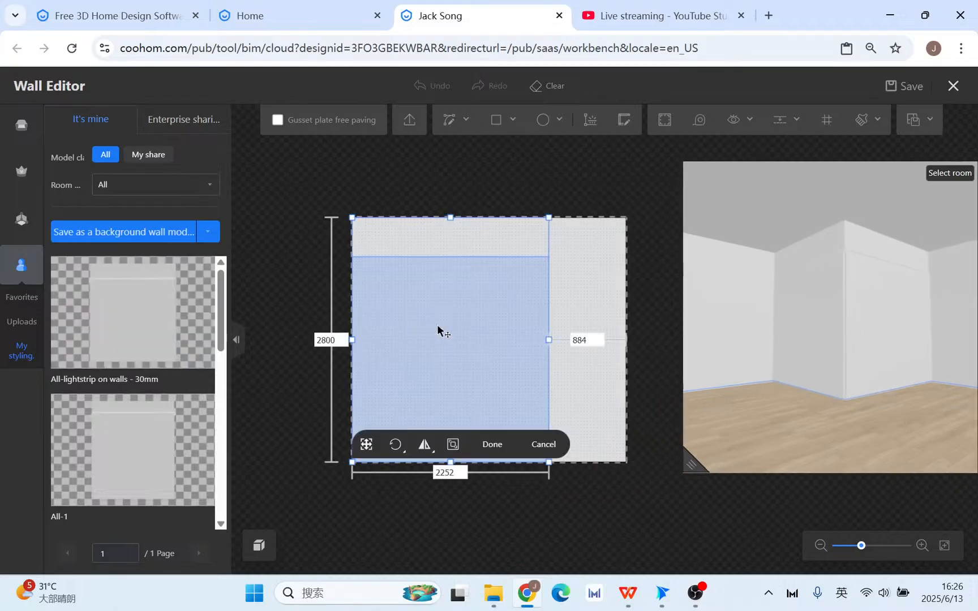
left_click(452, 444)
left_click(483, 399)
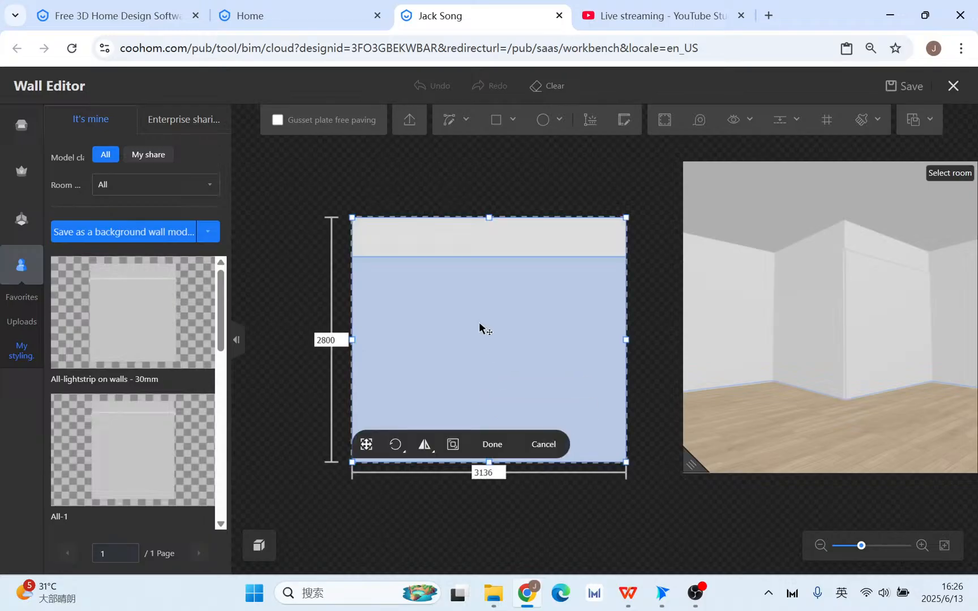
left_click(493, 444)
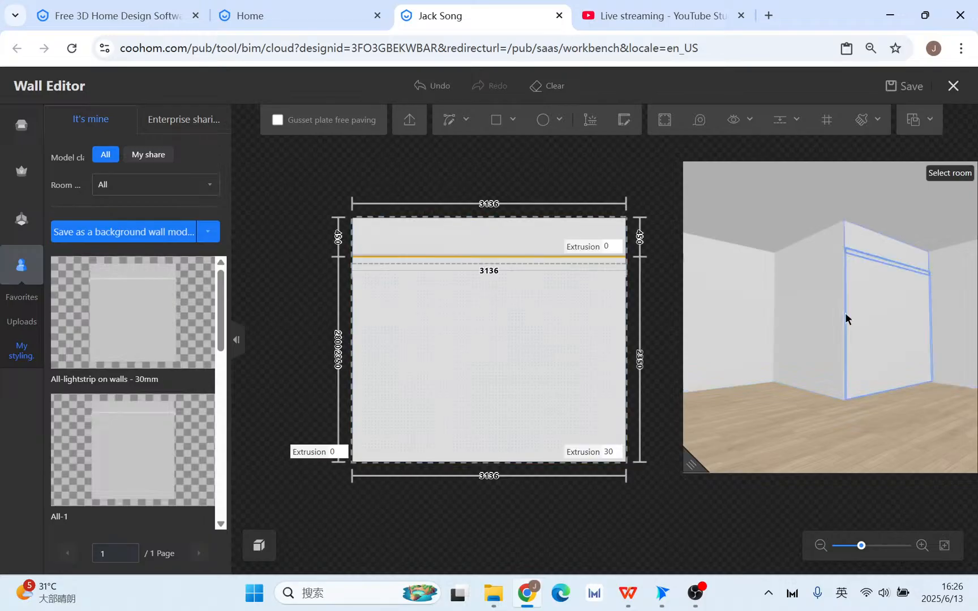
Apply the saved "lightstrip on walls - 30mm" model to the 3220 mm wall and fit it to the full wall.
left_click(956, 323)
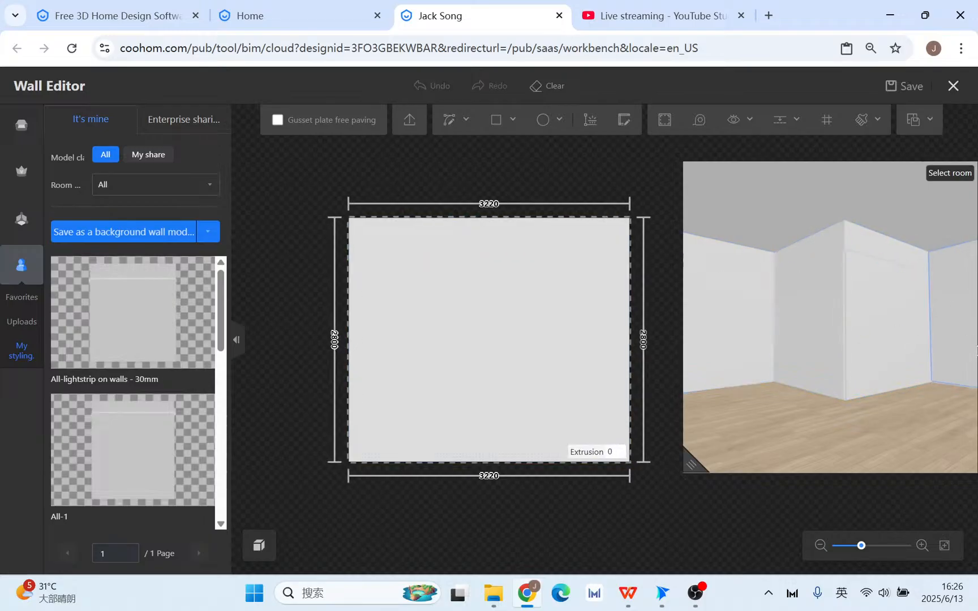
left_click(138, 313)
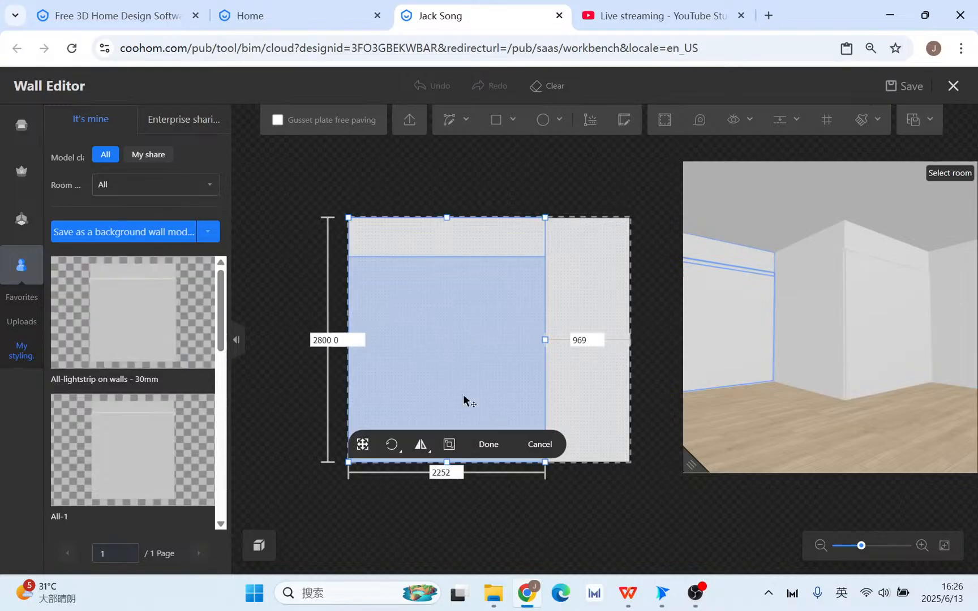
left_click(451, 445)
left_click(563, 446)
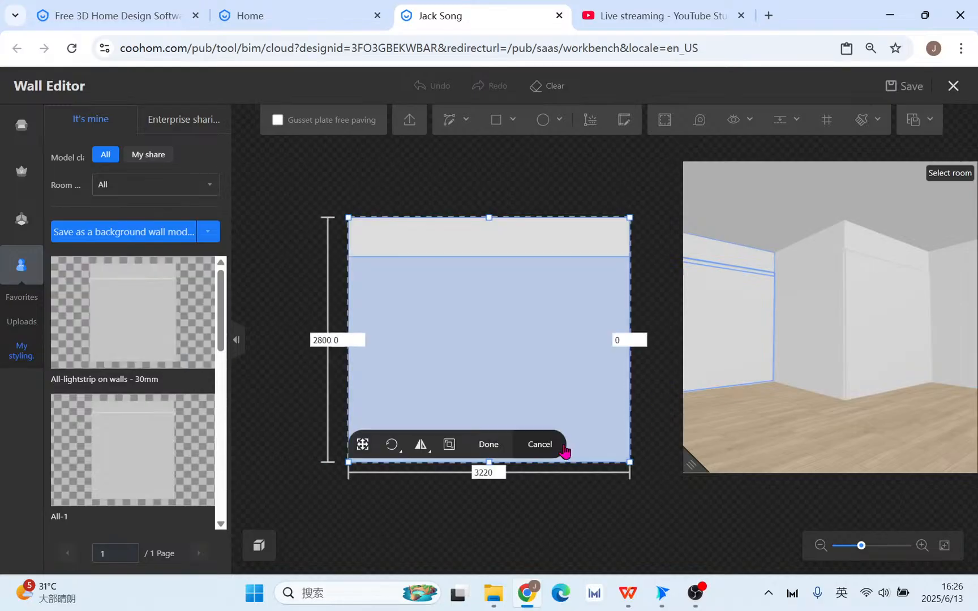
left_click(496, 450)
Leave the wall editor and run Closed corners on the modelled walls in the Material & Component editor.
left_click(689, 466)
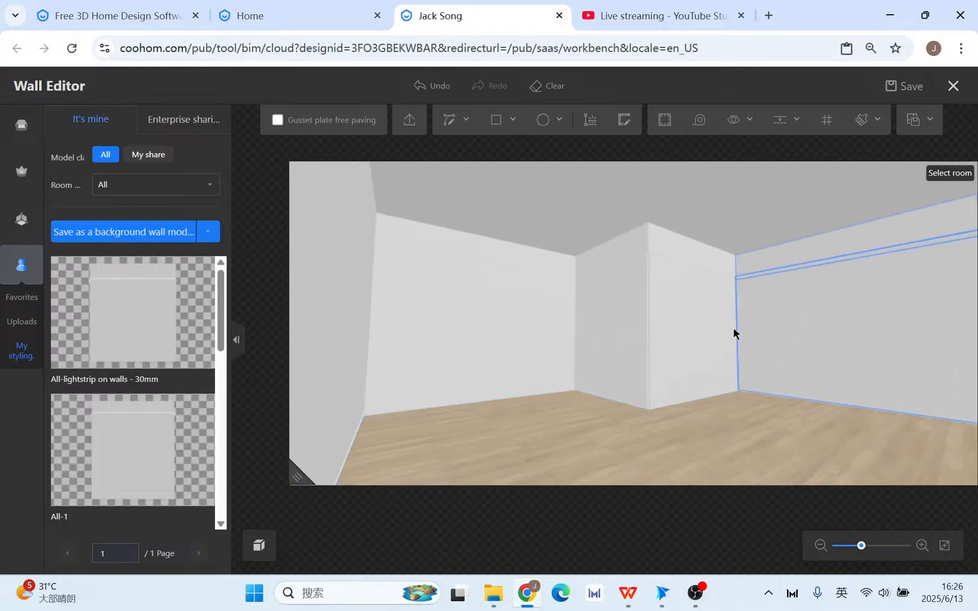
left_click_drag(734, 310, 711, 408)
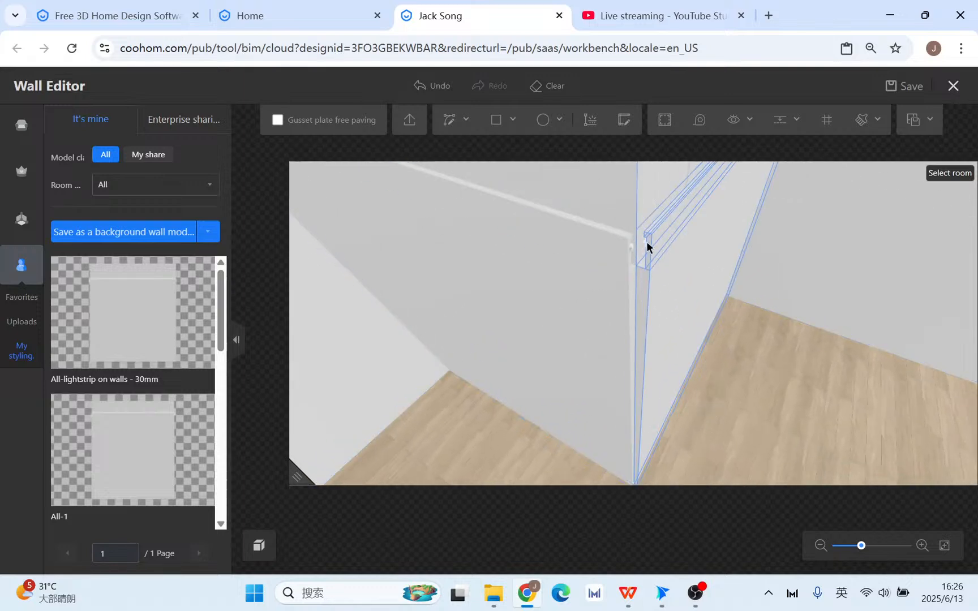
scroll(633, 284, "down", 2)
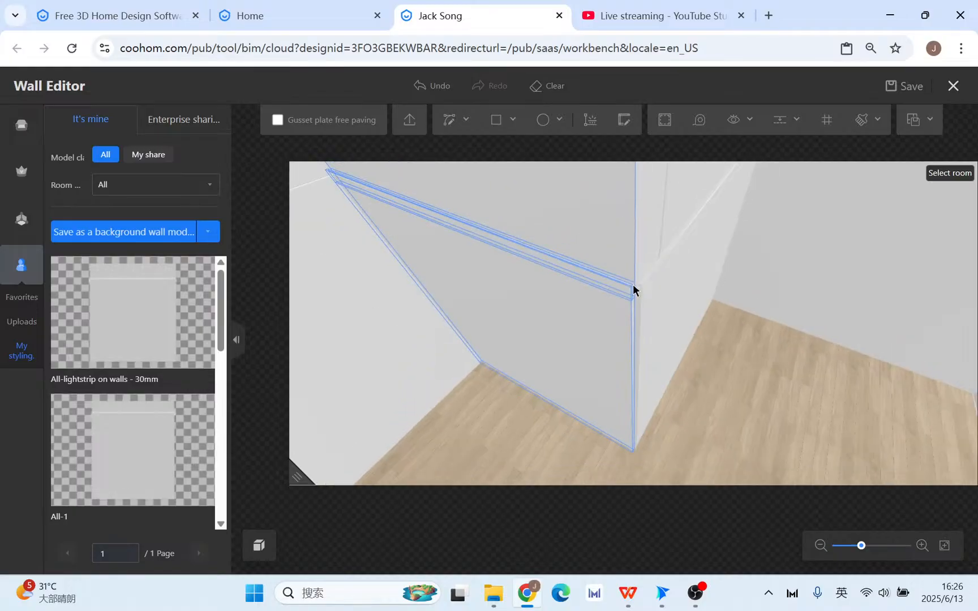
left_click(953, 86)
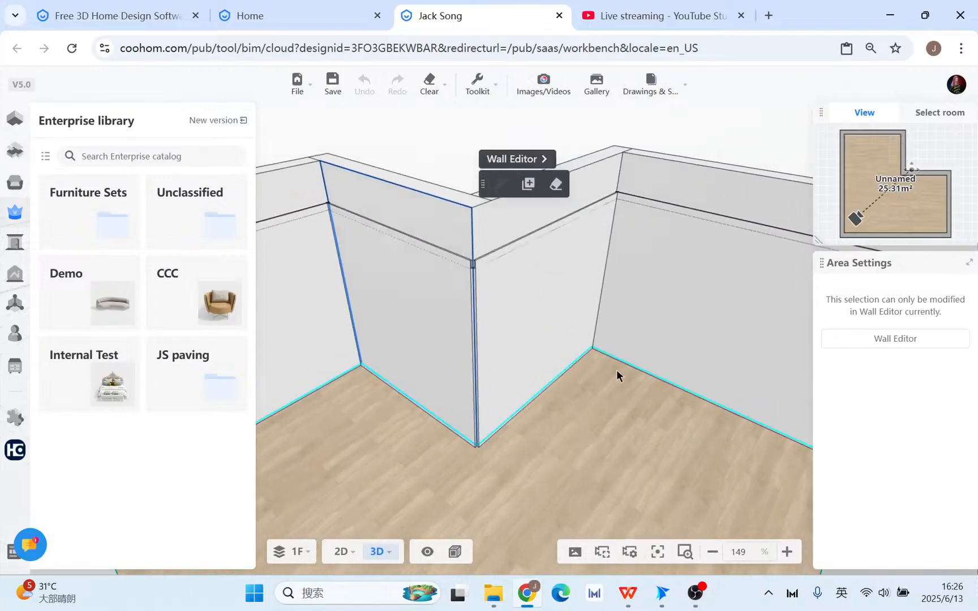
mouse_move(23, 286)
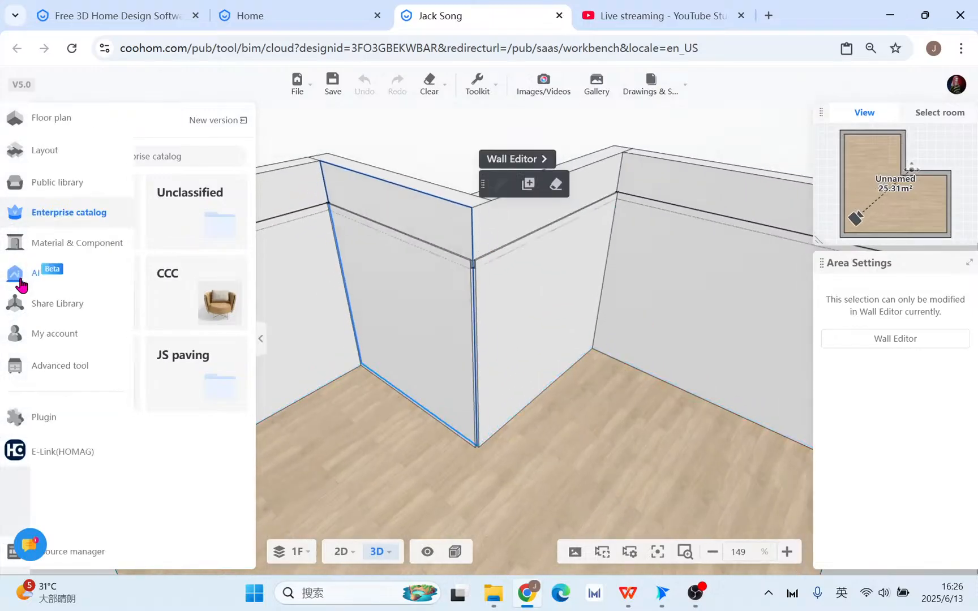
left_click(12, 246)
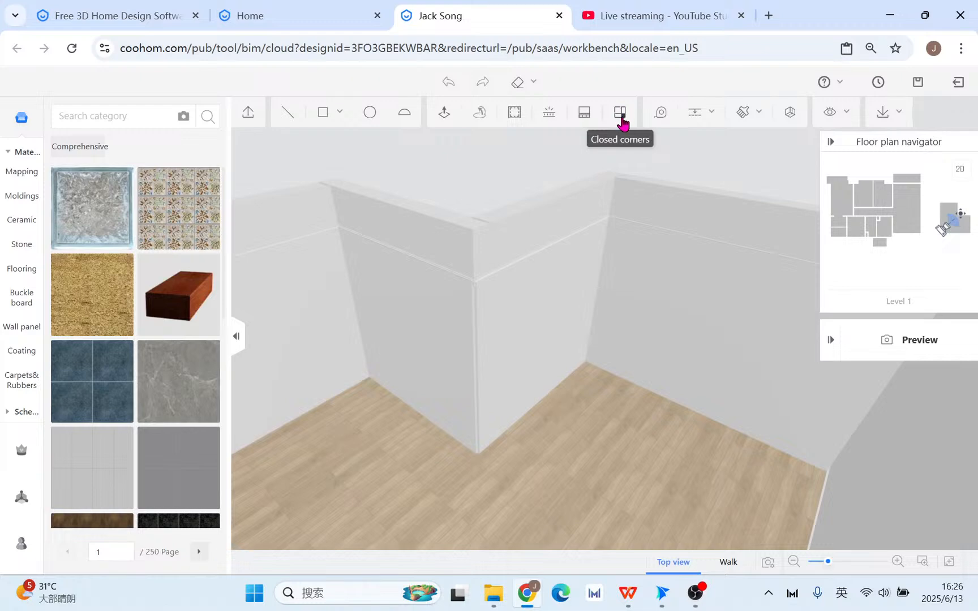
left_click(621, 119)
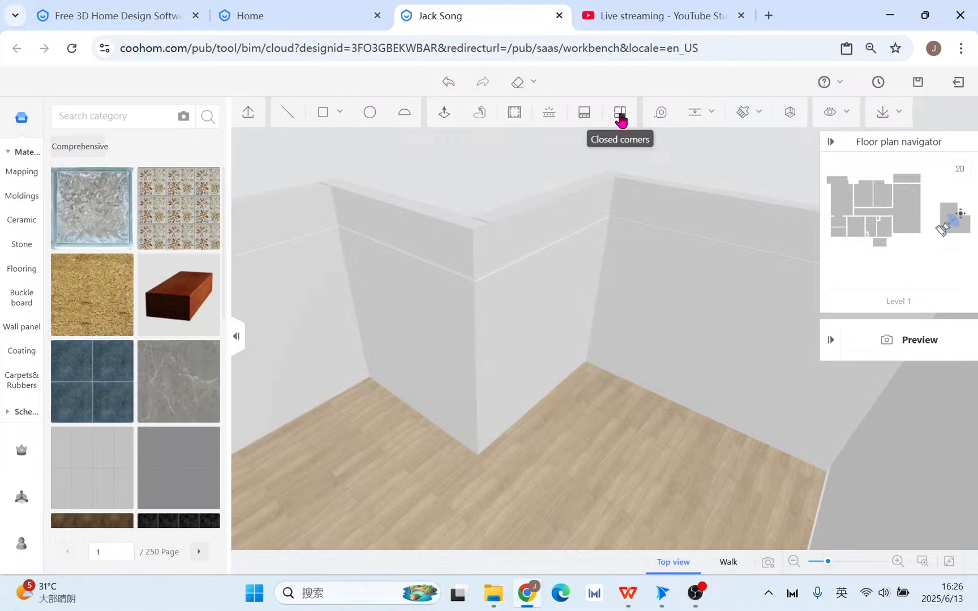
Examine how the light troughs and extruded panels meet at the room's projecting wall corner.
scroll(532, 336, "up", 2)
left_click_drag(613, 428, 603, 478)
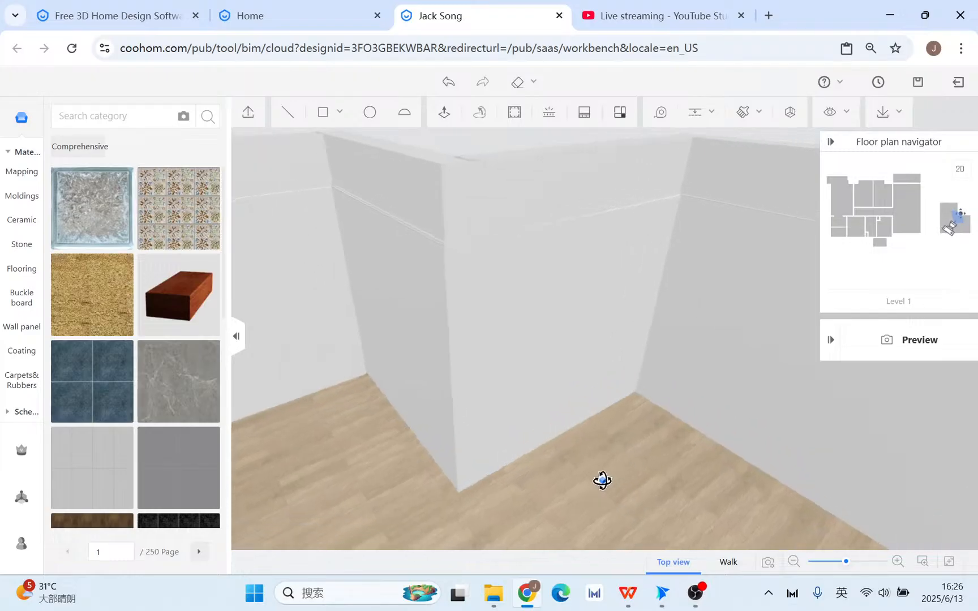
left_click(687, 269)
left_click_drag(502, 384, 593, 486)
left_click_drag(583, 417, 647, 400)
left_click(568, 301)
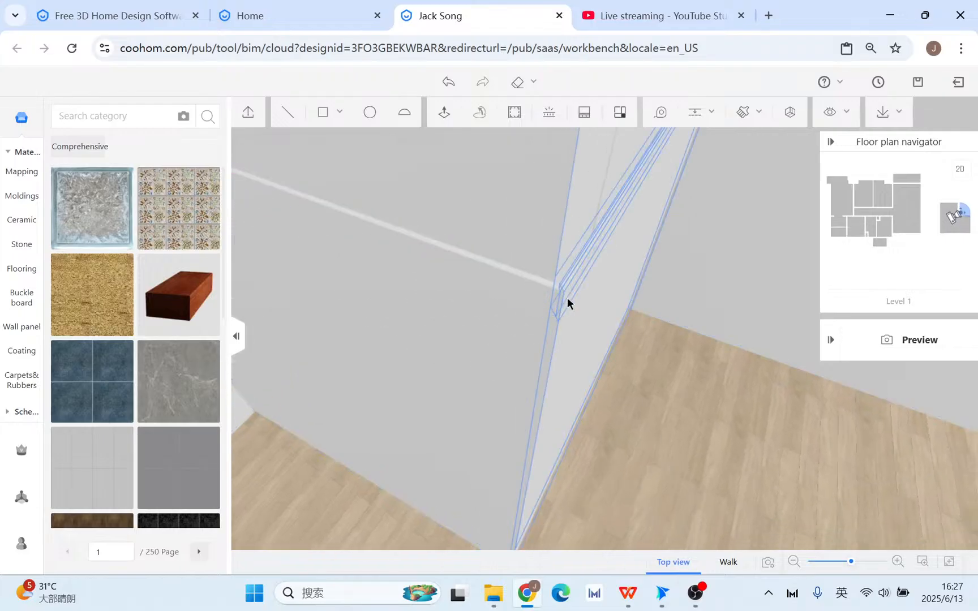
left_click_drag(567, 301, 663, 277)
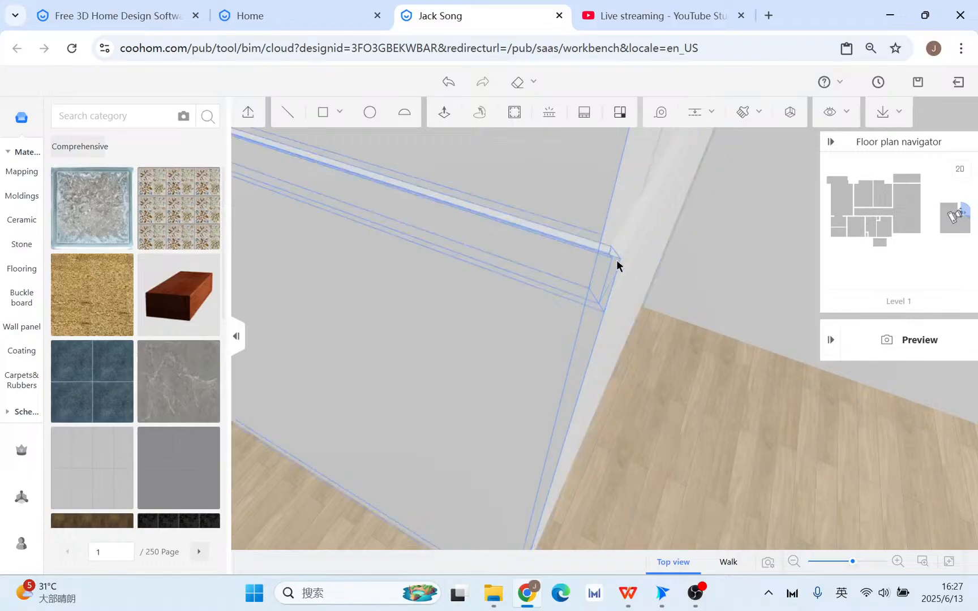
Render a preview of the room showing the projecting wall corner and its neighbouring walls.
left_click_drag(620, 266, 651, 399)
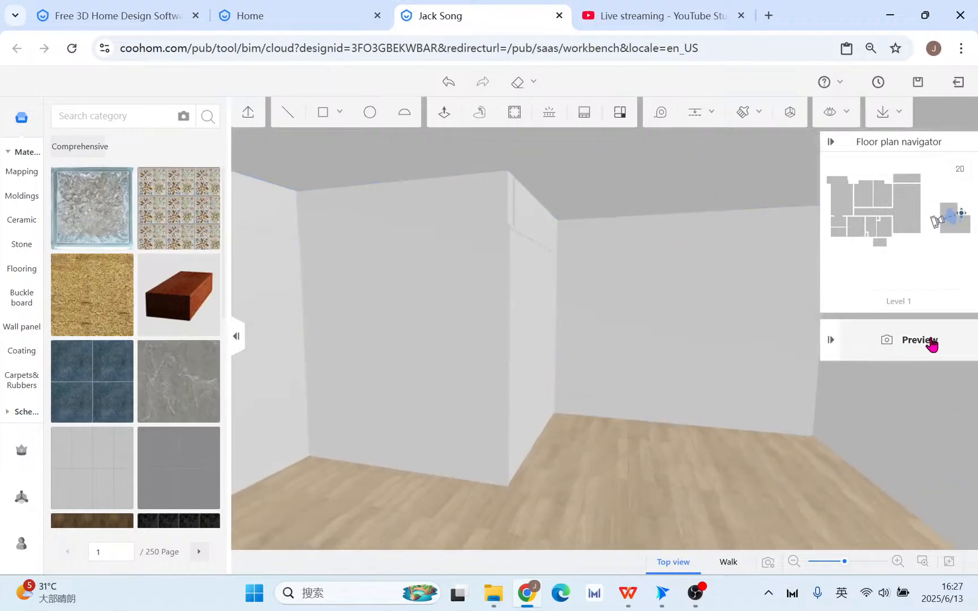
left_click(931, 341)
left_click(457, 305)
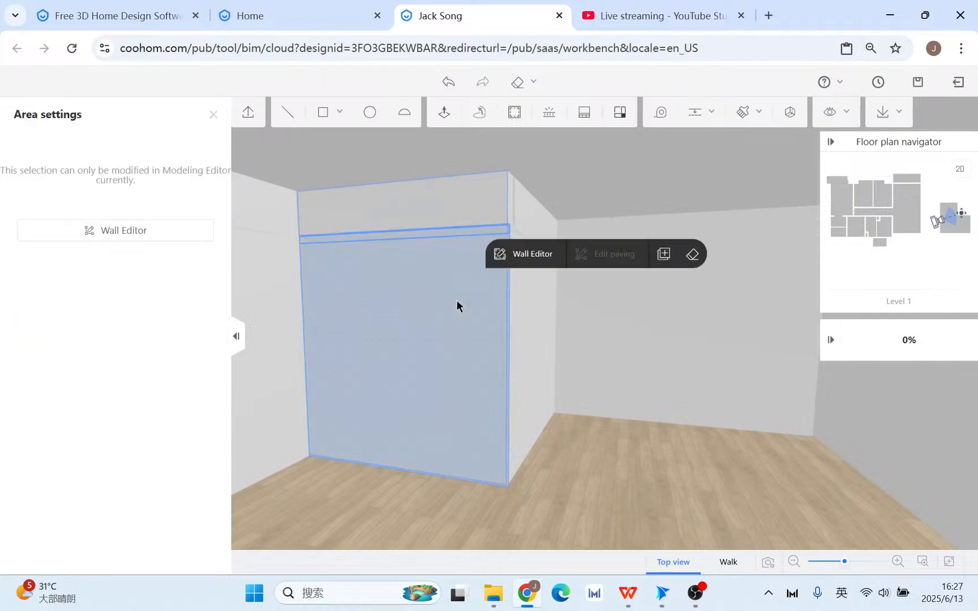
Check the rendered preview of the room and exit the modeling editor back to the main design view.
left_click(213, 115)
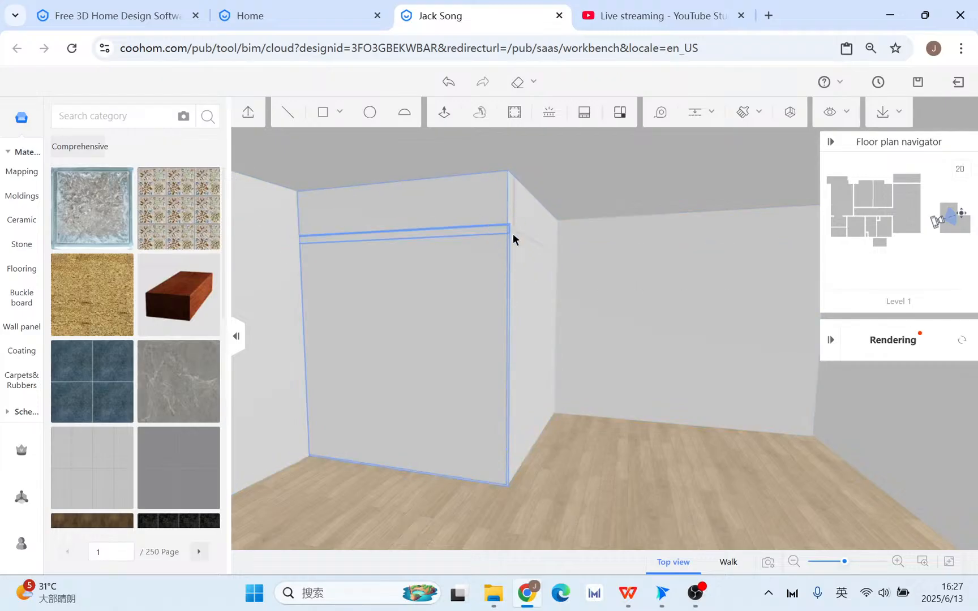
left_click(886, 351)
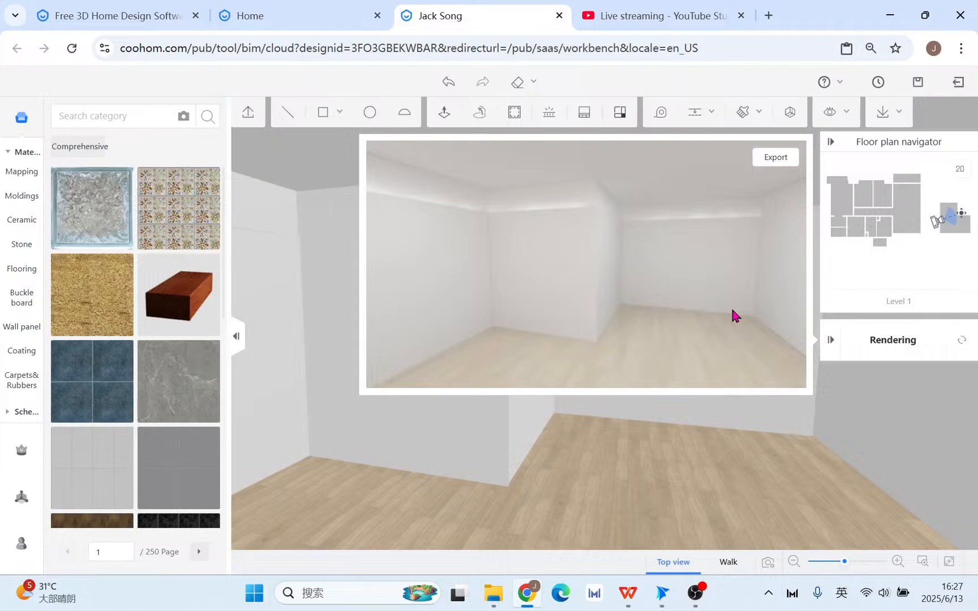
left_click(956, 82)
left_click(373, 273)
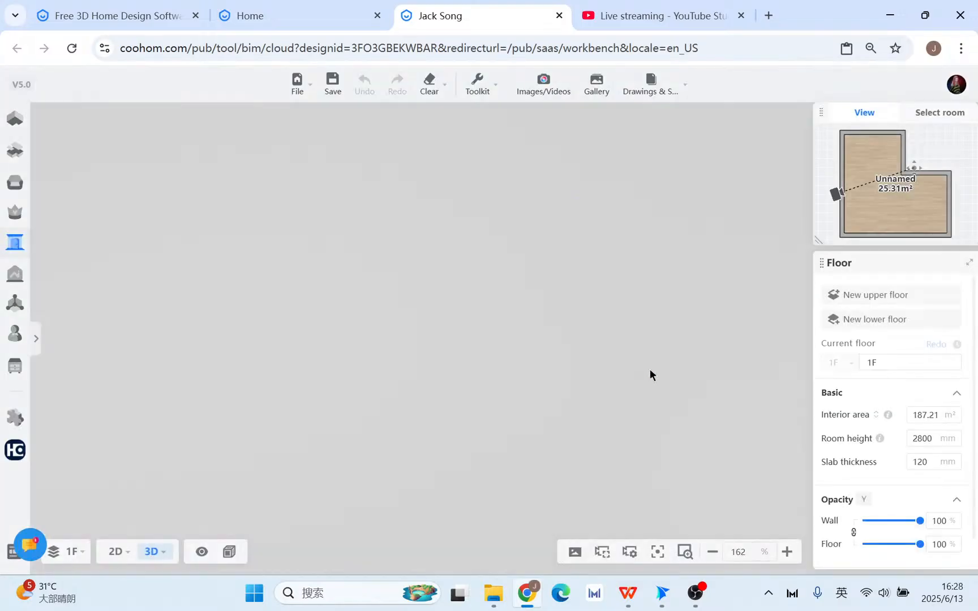
Switch to the WPS presentation and present the embedded light strip slide and the wall design examples slide after it.
left_click(628, 593)
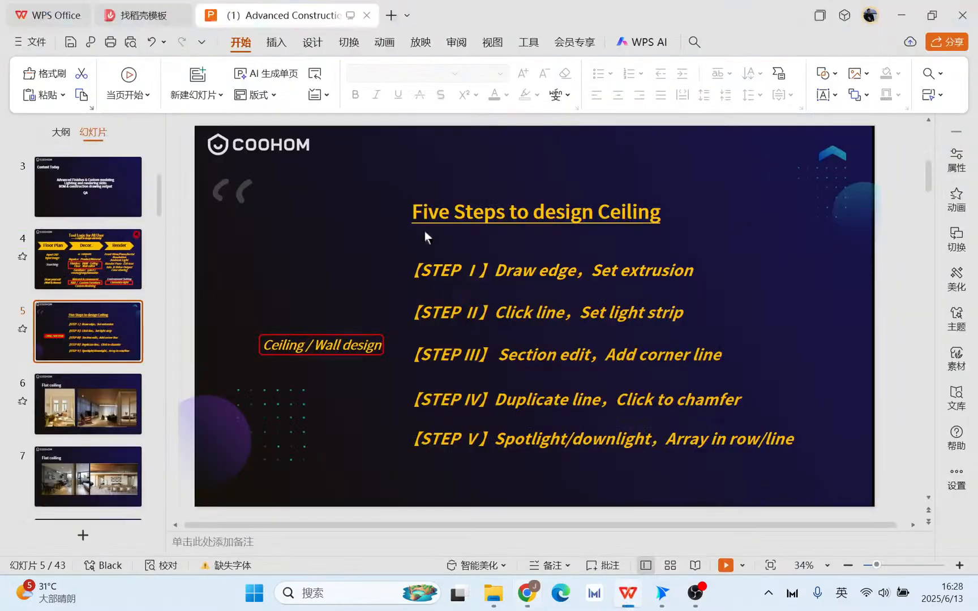
scroll(93, 436, "down", 8)
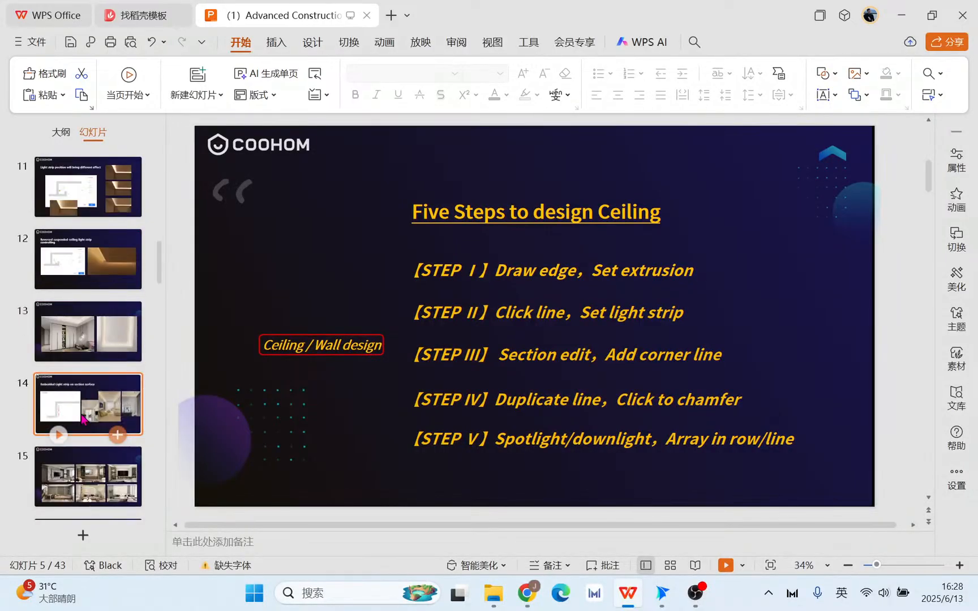
left_click(83, 419)
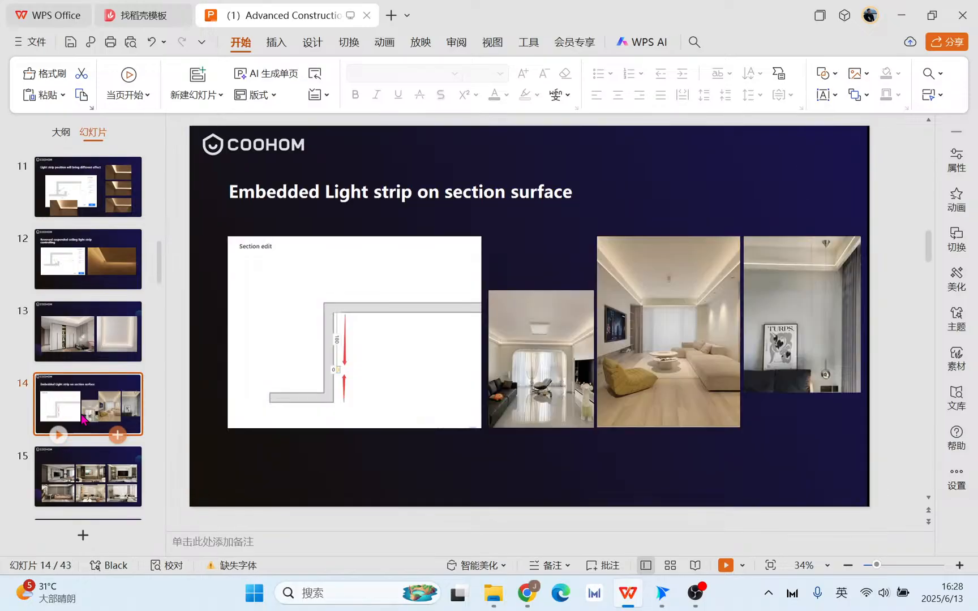
left_click(726, 565)
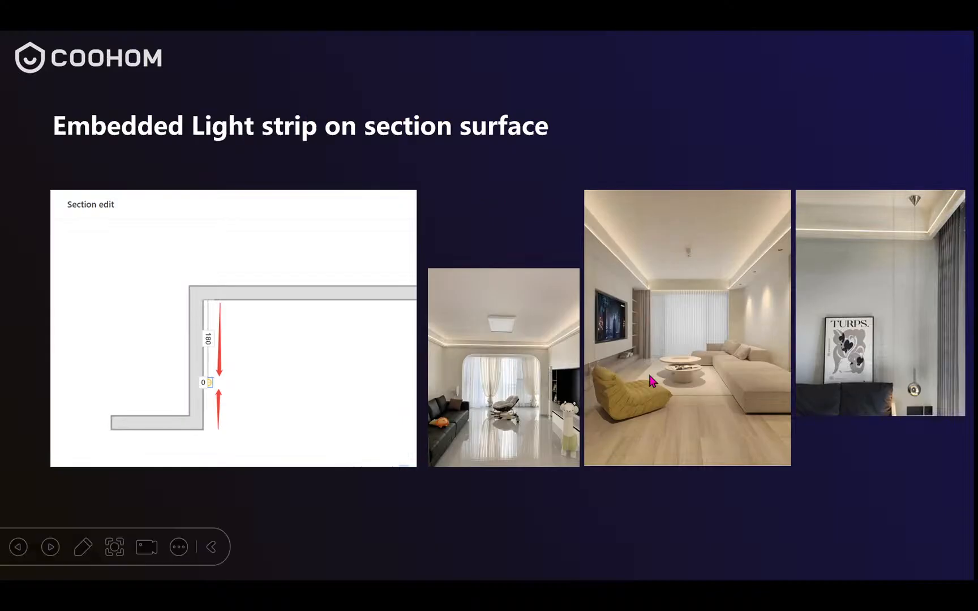
left_click(712, 392)
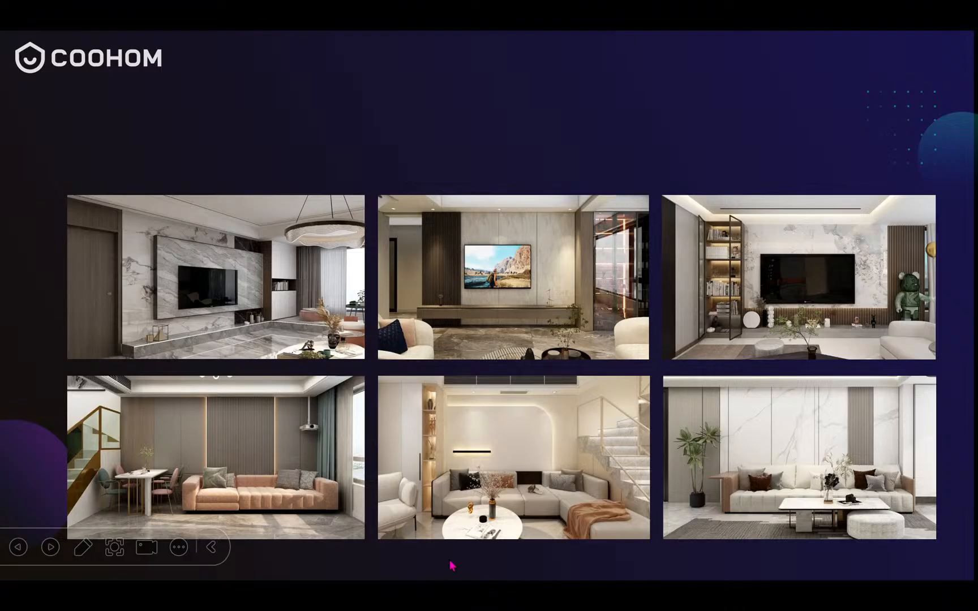
key("Escape")
Switch back to Coohom in the browser and display all rooms of the floor in 3D.
left_click(527, 592)
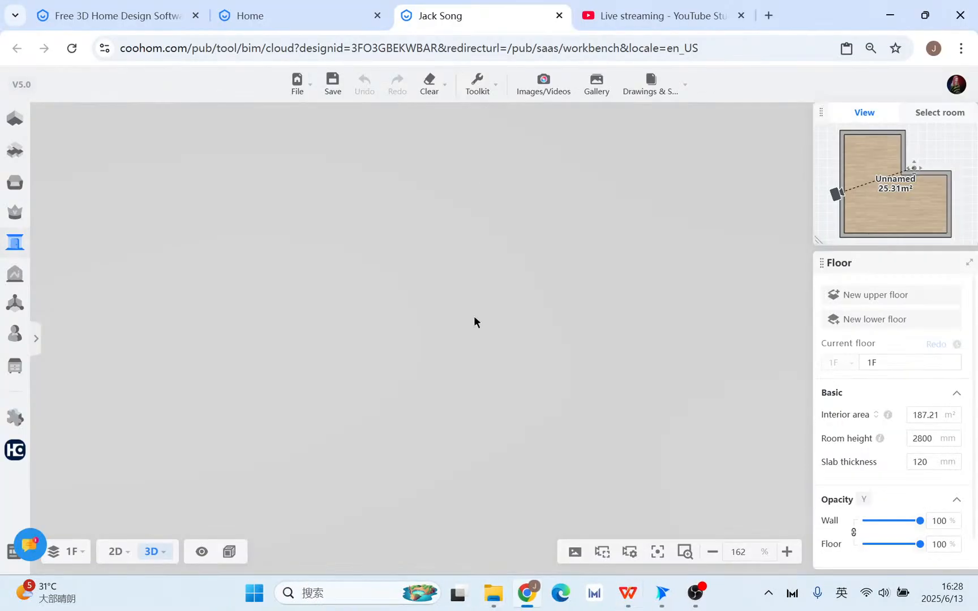
mouse_move(157, 557)
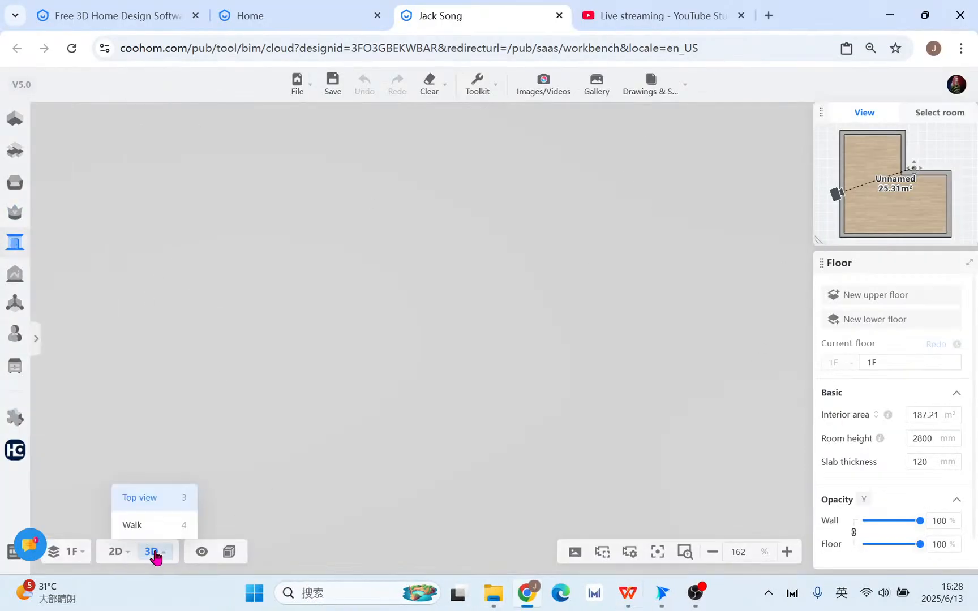
left_click(954, 115)
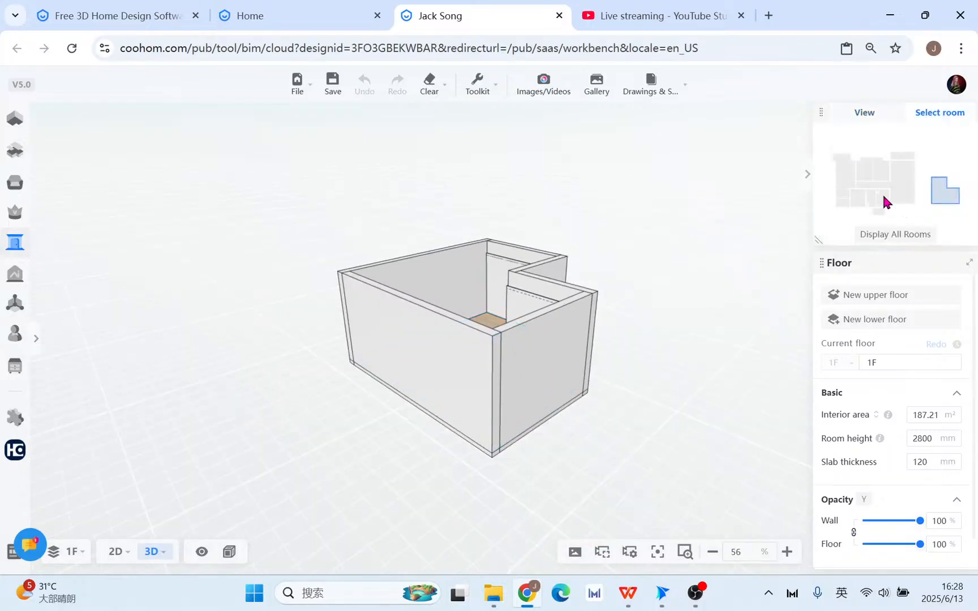
left_click(894, 234)
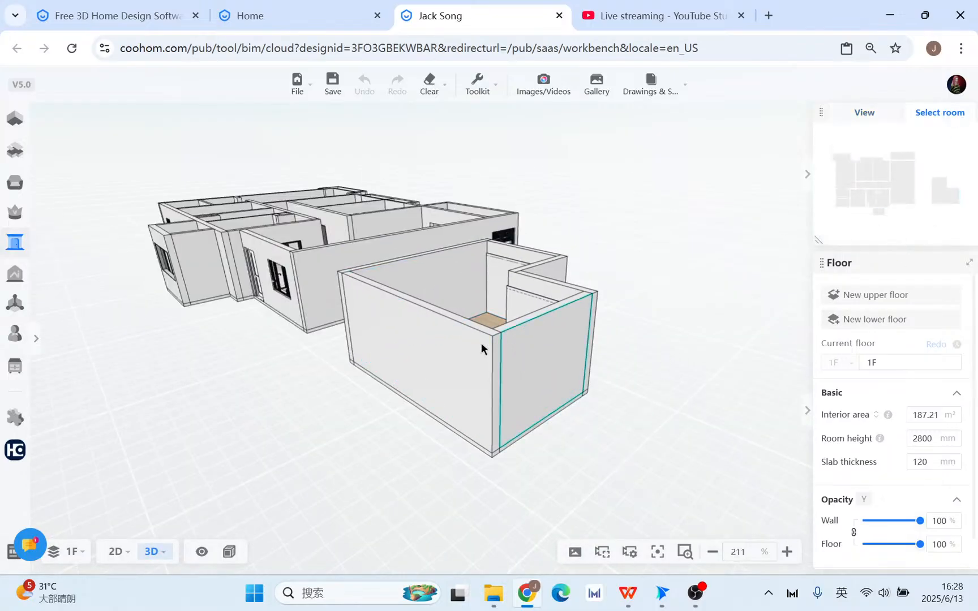
Select the wall between the large living room and the adjoining bedroom and open it in the Wall Editor.
right_click_drag(398, 390, 289, 465)
left_click_drag(490, 399, 430, 504)
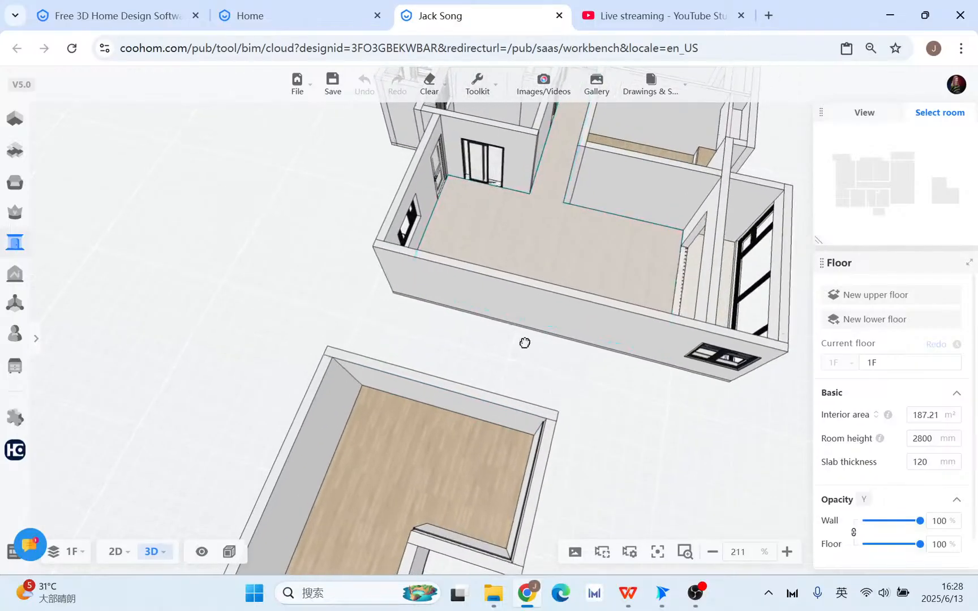
left_click_drag(525, 343, 473, 435)
scroll(499, 402, "up", 1)
left_click_drag(504, 388, 420, 434)
left_click(522, 278)
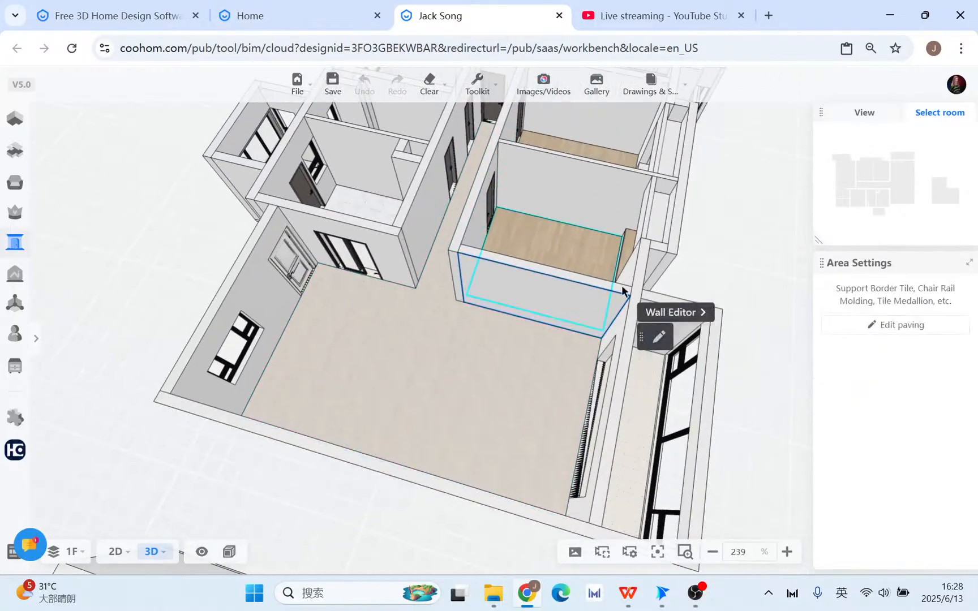
left_click(661, 314)
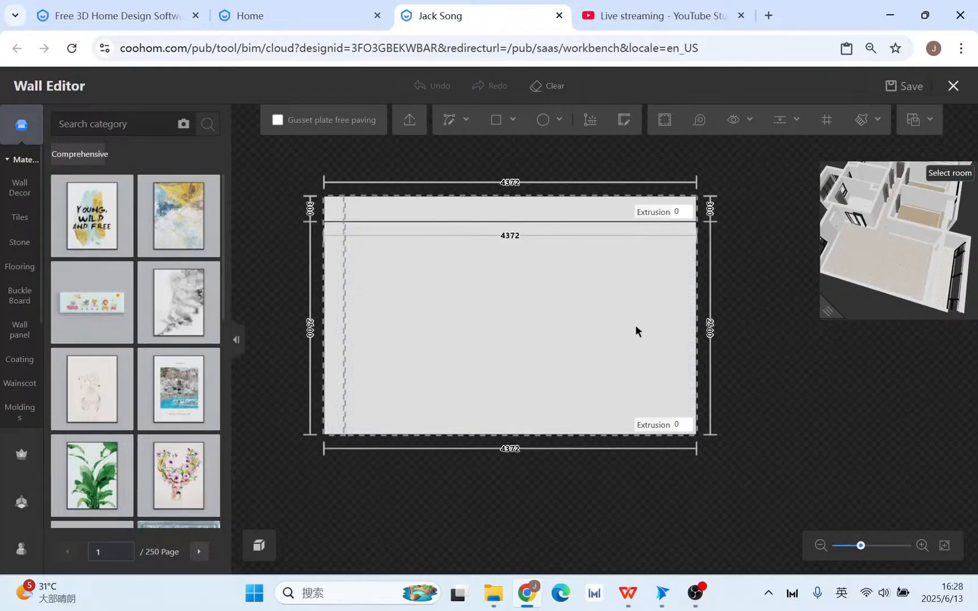
Enlarge the 3D preview in the Wall Editor and turn it to an interior view of the wall and ceiling.
left_click_drag(830, 310, 720, 427)
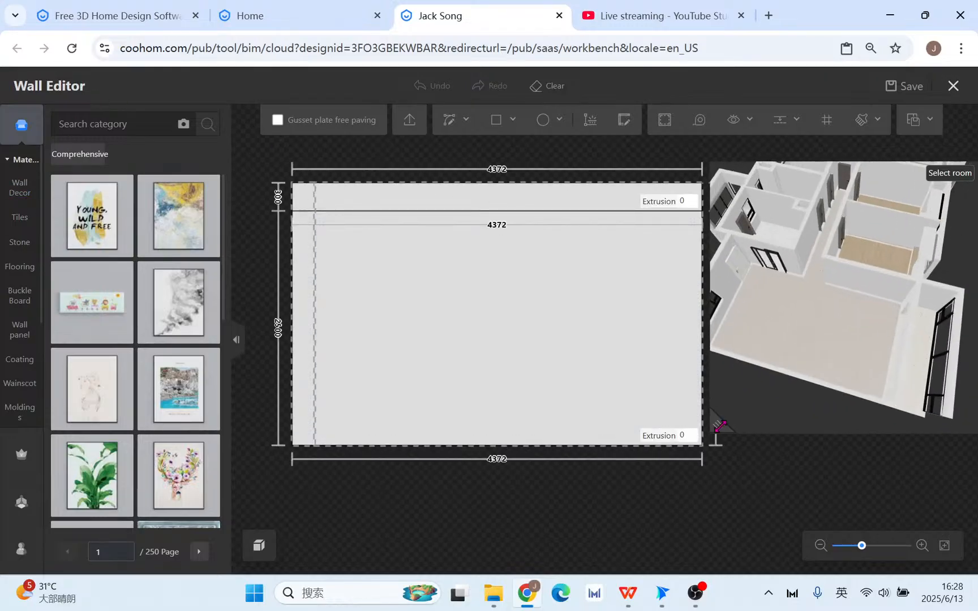
left_click_drag(801, 388, 852, 292)
left_click_drag(854, 343, 802, 247)
scroll(822, 290, "up", 5)
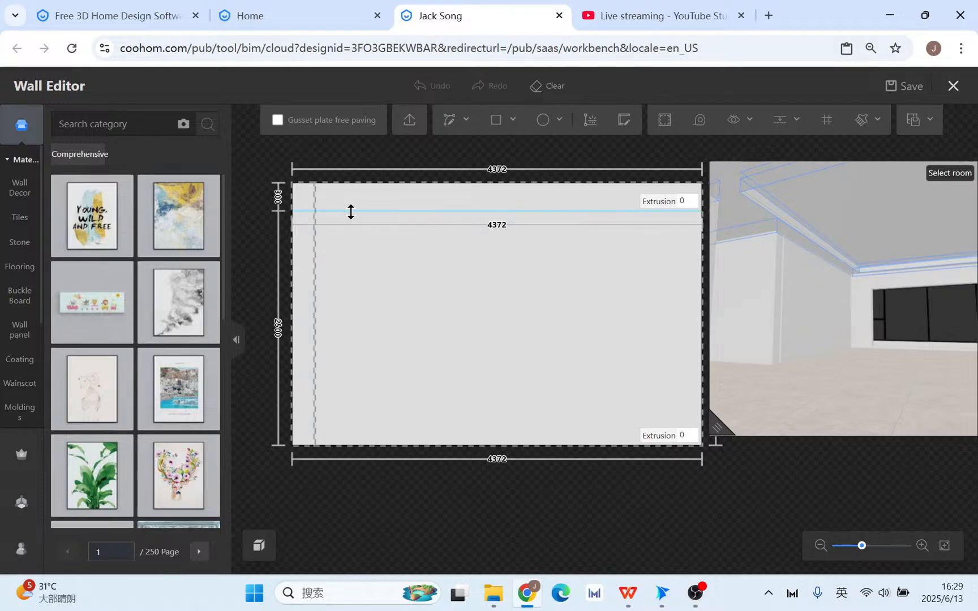
Draw a rectangle about 3369 by 1746 mm on the wall, starting at its left edge below the ceiling strip.
left_click_drag(487, 314, 456, 316)
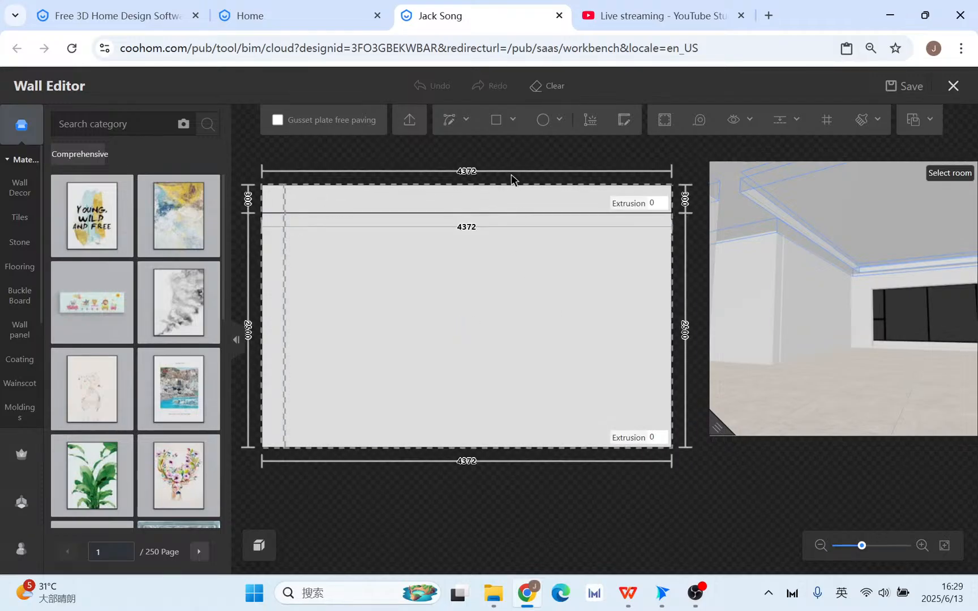
mouse_move(498, 125)
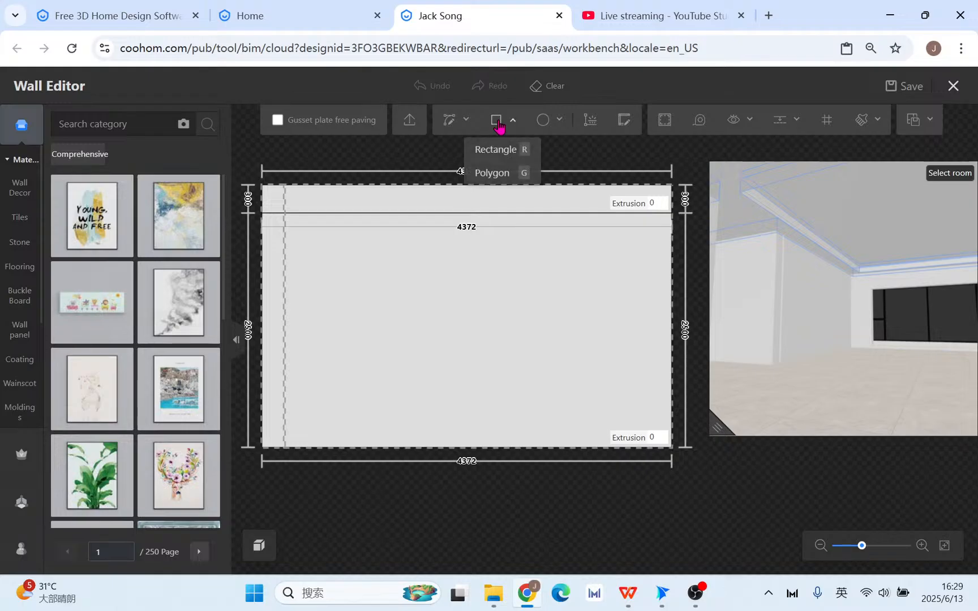
left_click(497, 149)
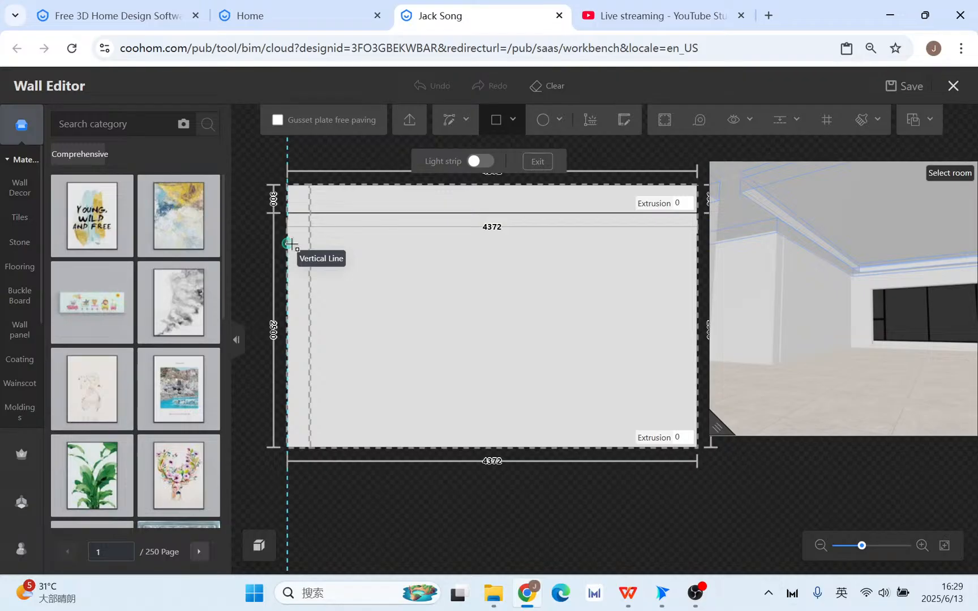
left_click(288, 235)
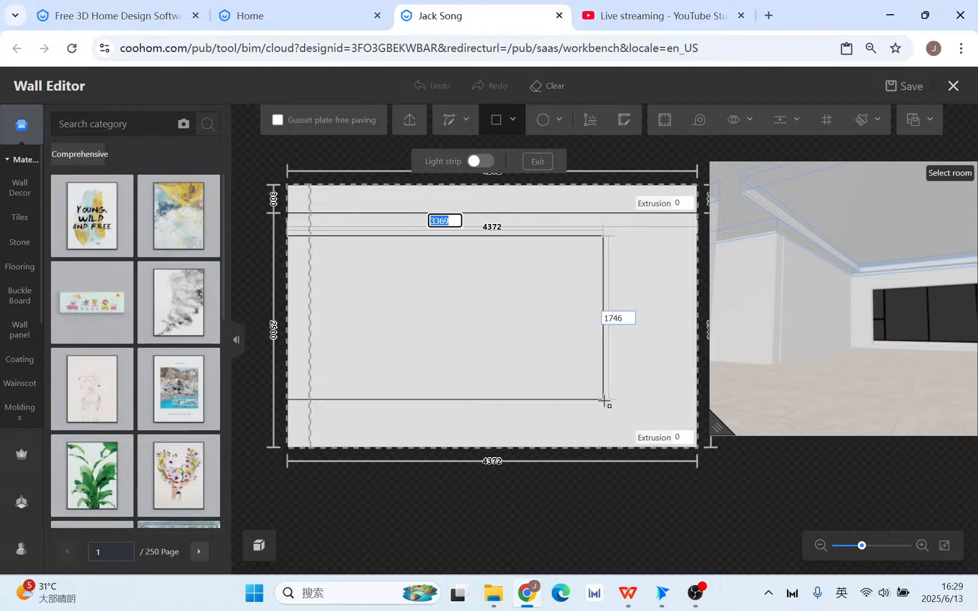
left_click(603, 399)
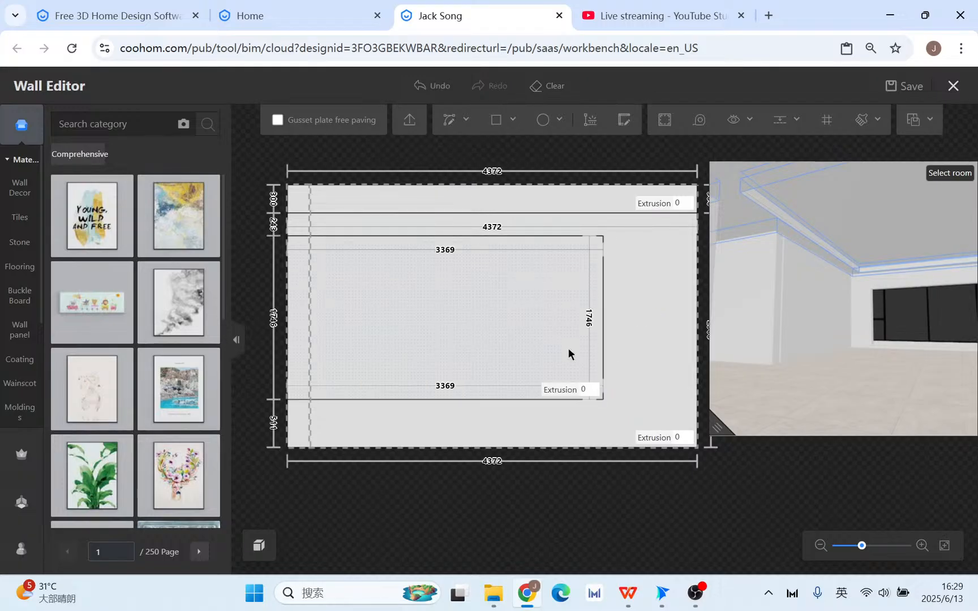
Consult the five-step ceiling design slide in the WPS presentation and set the drawn rectangle's extrusion to 250.
left_click(601, 392)
left_click(628, 593)
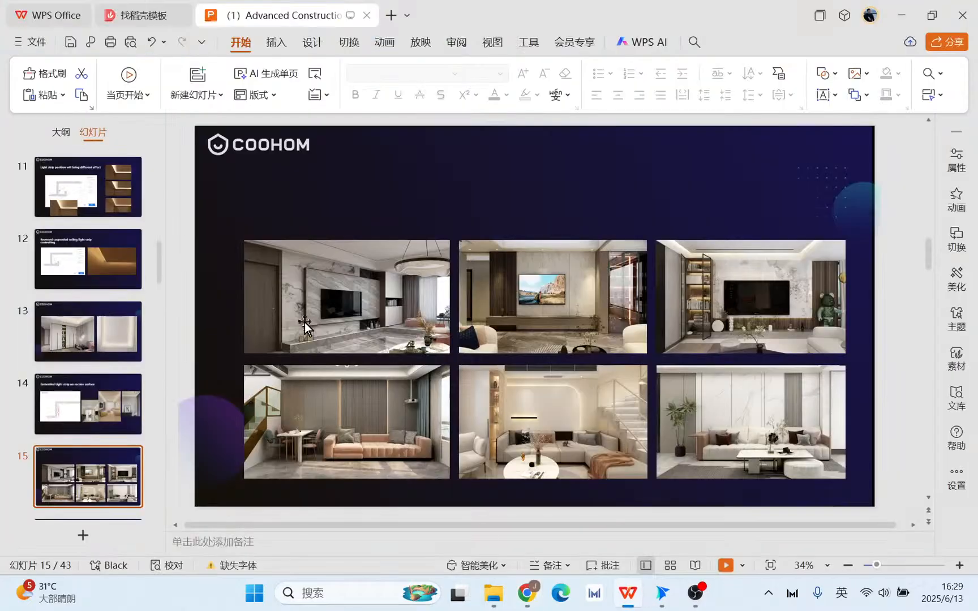
scroll(88, 283, "up", 10)
left_click(91, 237)
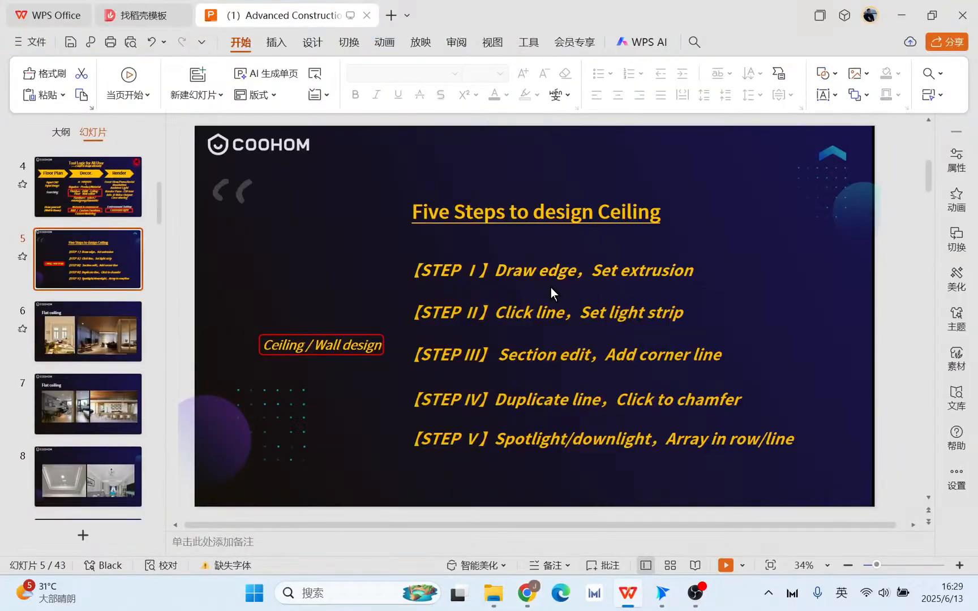
left_click(901, 15)
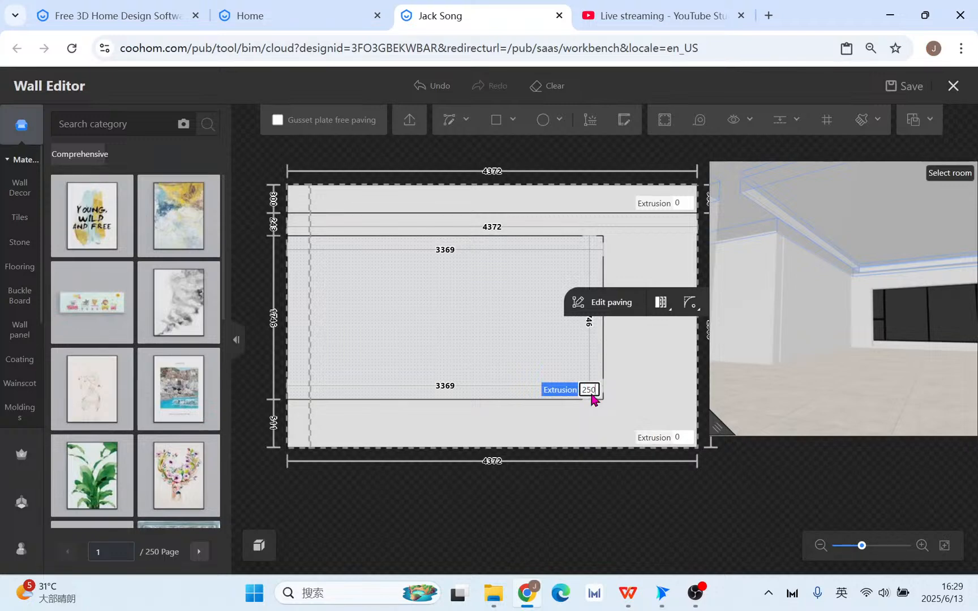
key("Return")
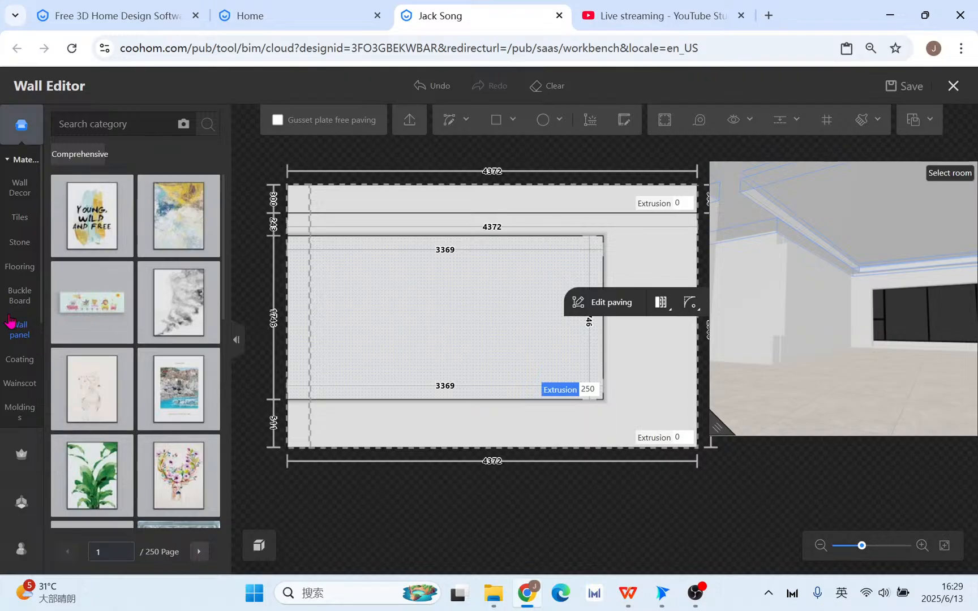
Browse the Wall panel, Buckle Board and Moldings material categories for a finish for the wall.
left_click(22, 340)
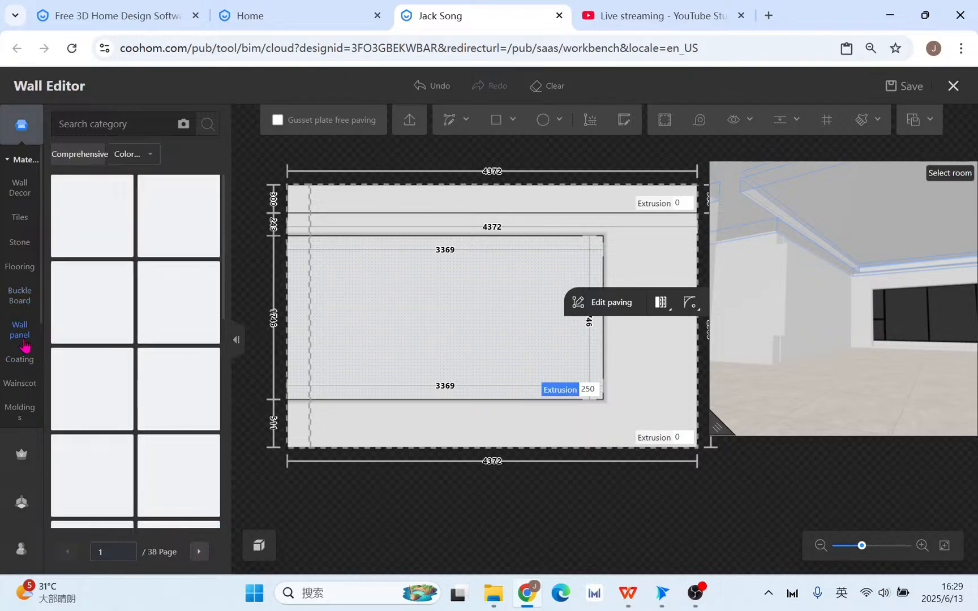
left_click(20, 295)
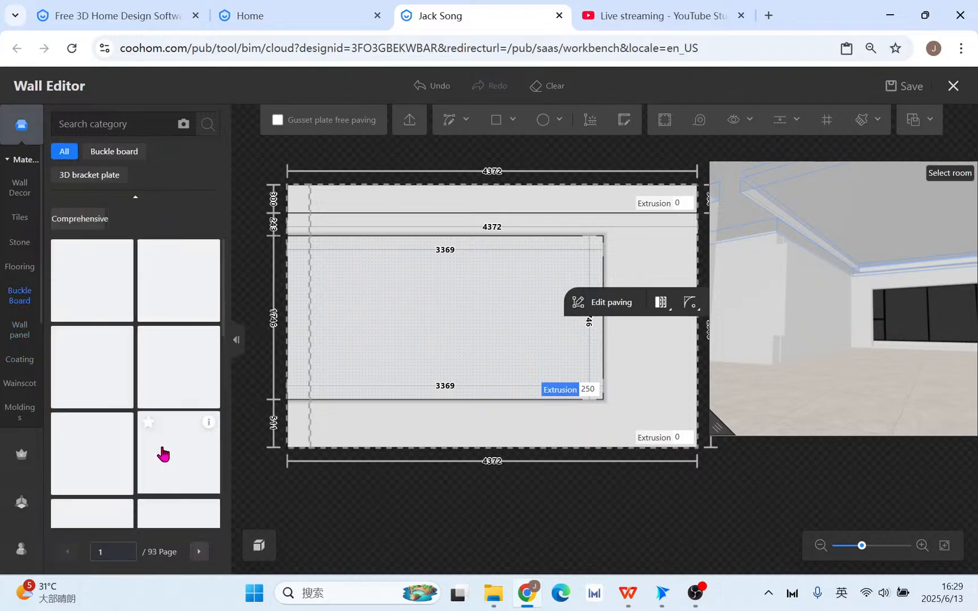
scroll(97, 424, "down", 1)
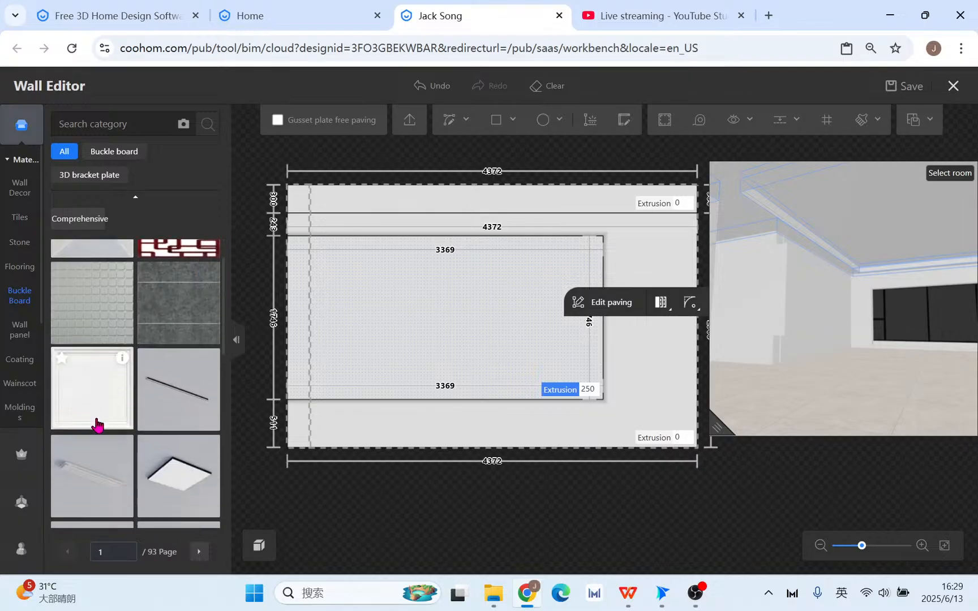
left_click(17, 331)
scroll(204, 419, "down", 5)
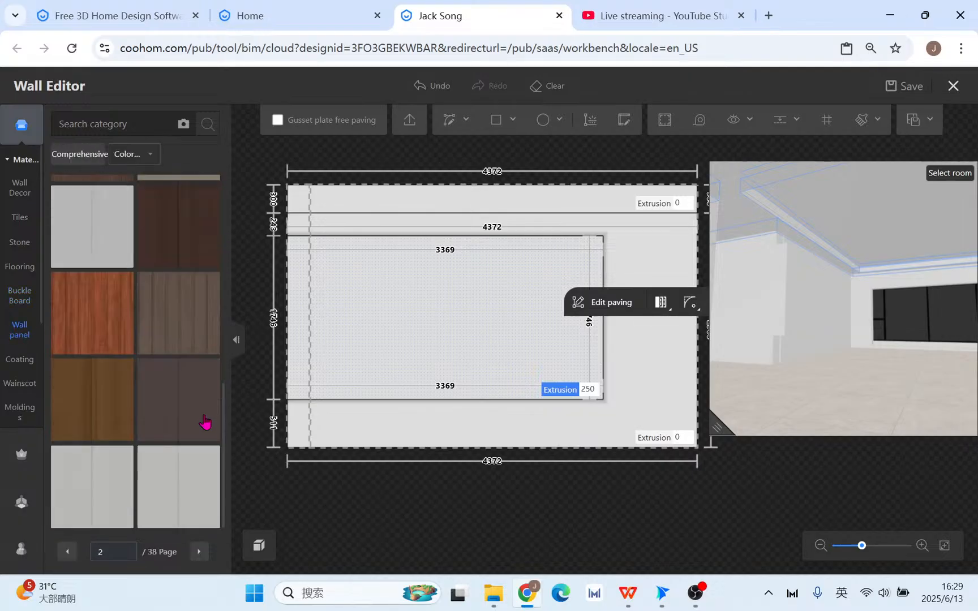
scroll(20, 351, "down", 1)
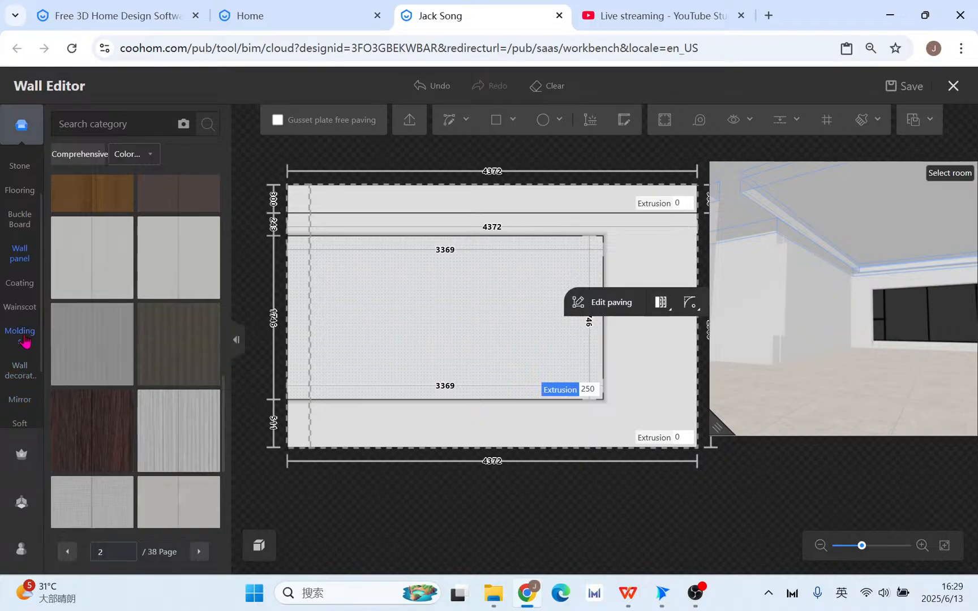
left_click(19, 335)
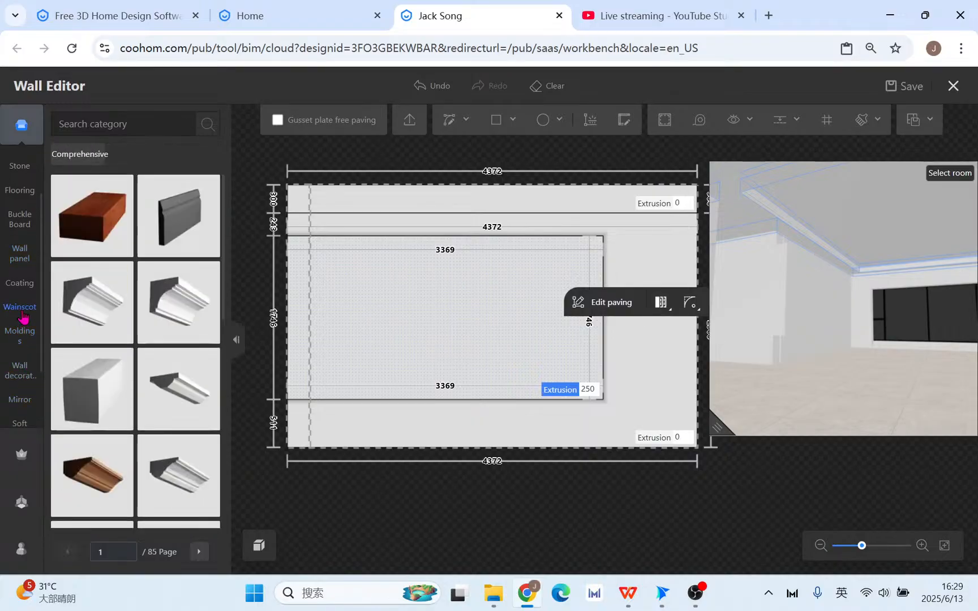
Place the grey fluted wainscot panel at the wall's right end below the ceiling strip and shorten it to 2503 mm at the floor.
left_click(16, 313)
scroll(136, 438, "down", 5)
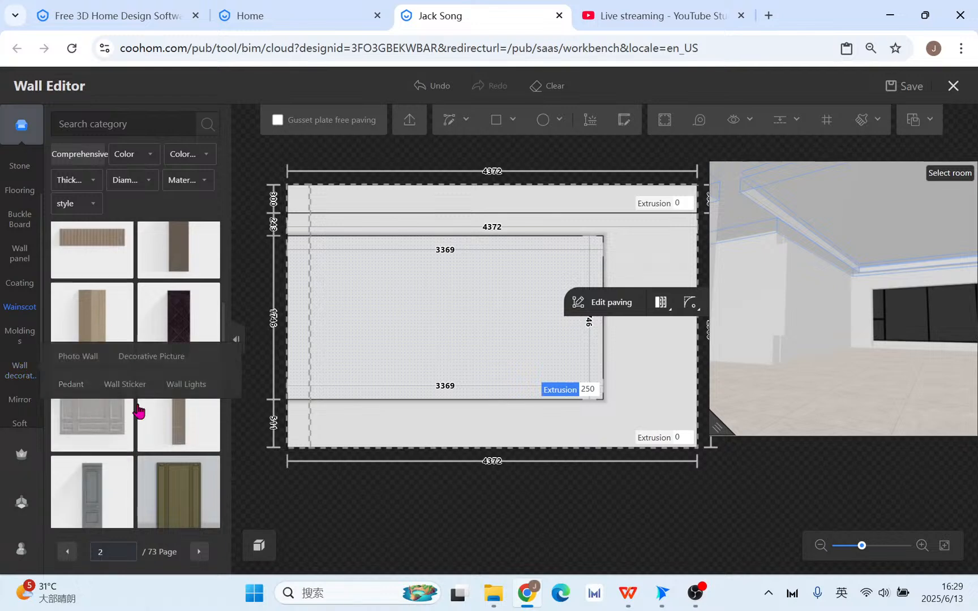
scroll(157, 461, "down", 2)
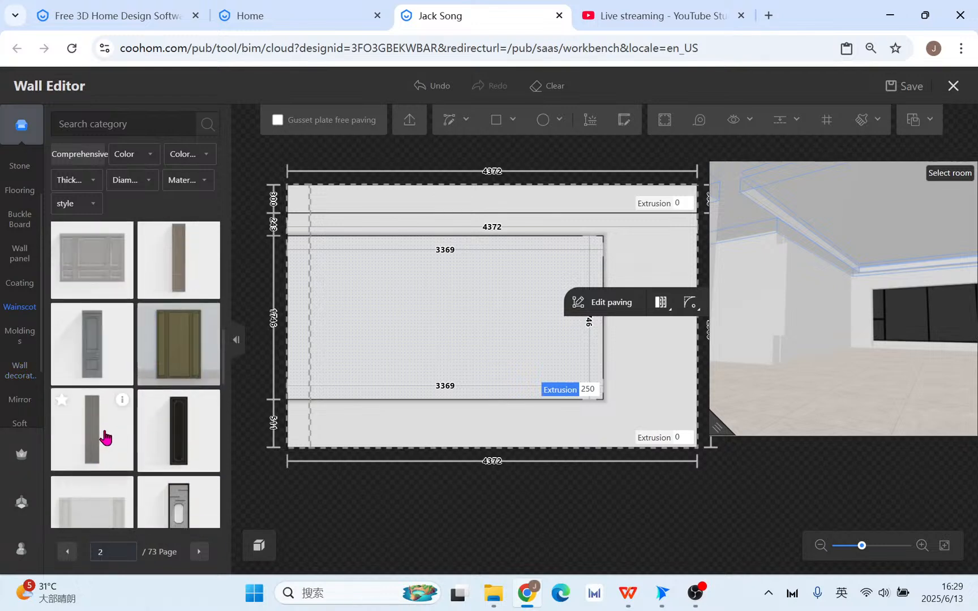
left_click_drag(102, 436, 630, 298)
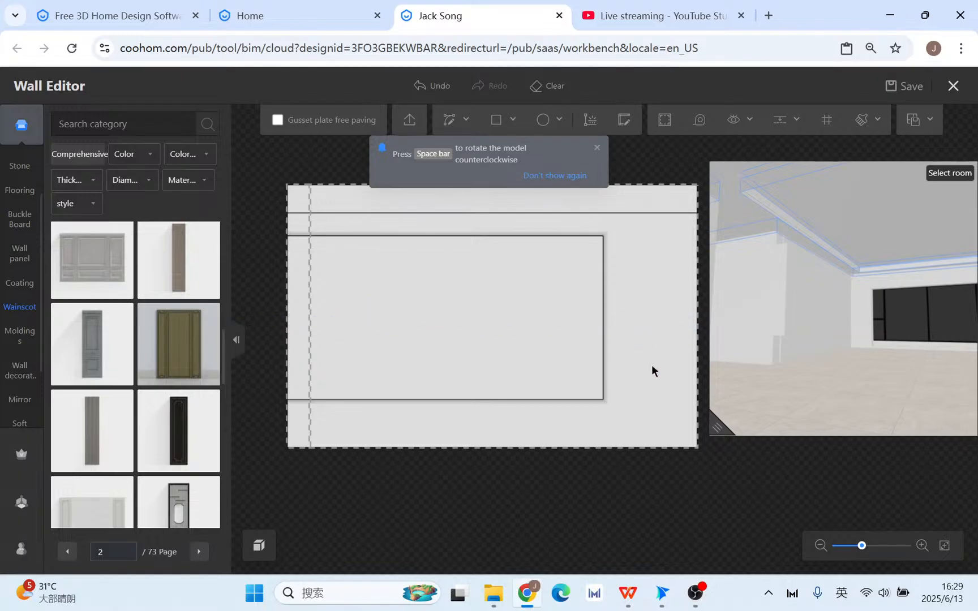
mouse_move(660, 333)
left_mouse_down()
mouse_move(662, 354)
mouse_move(670, 347)
left_mouse_up()
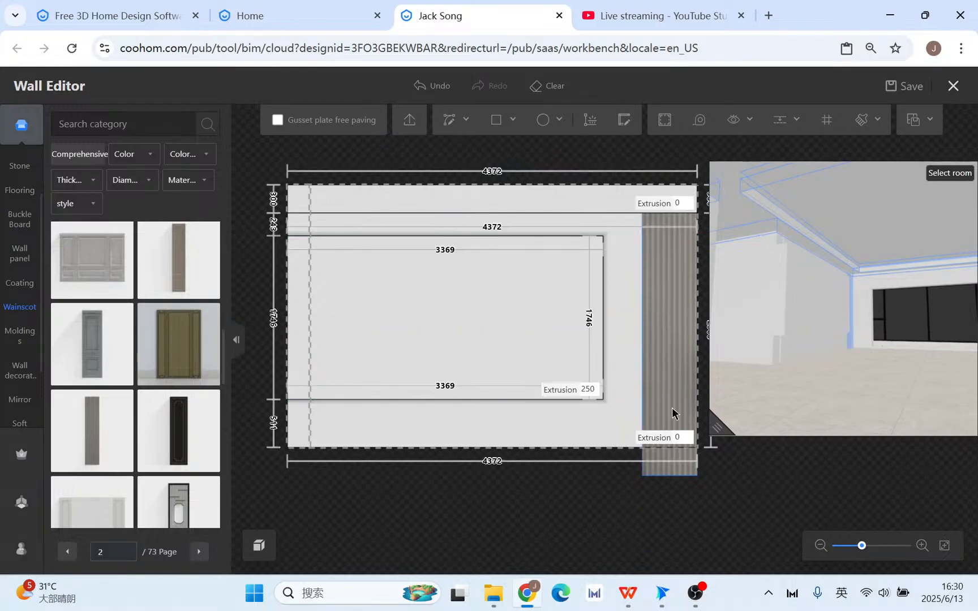
left_click_drag(669, 469, 674, 450)
left_click_drag(733, 439, 836, 446)
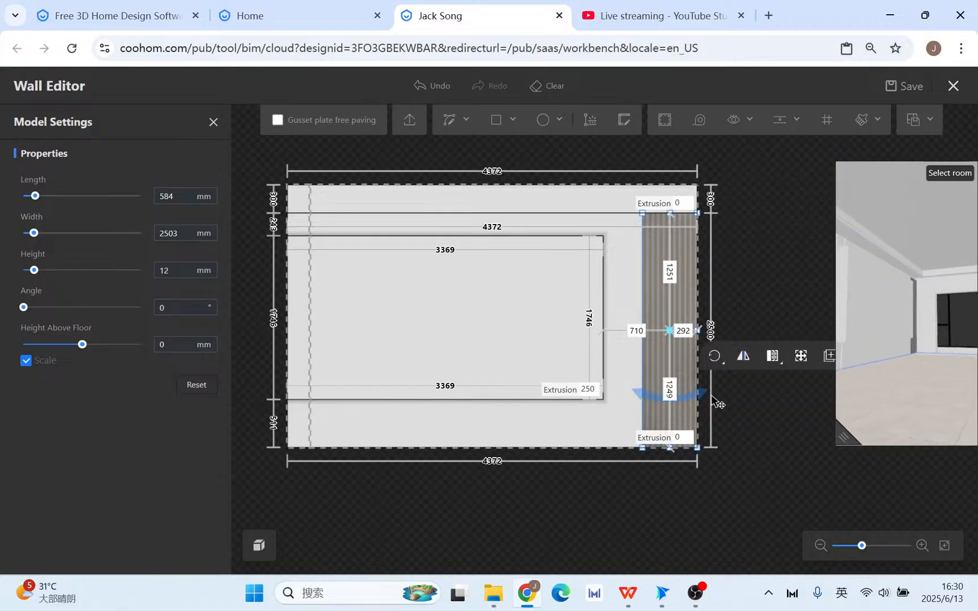
left_click(773, 358)
left_click(773, 357)
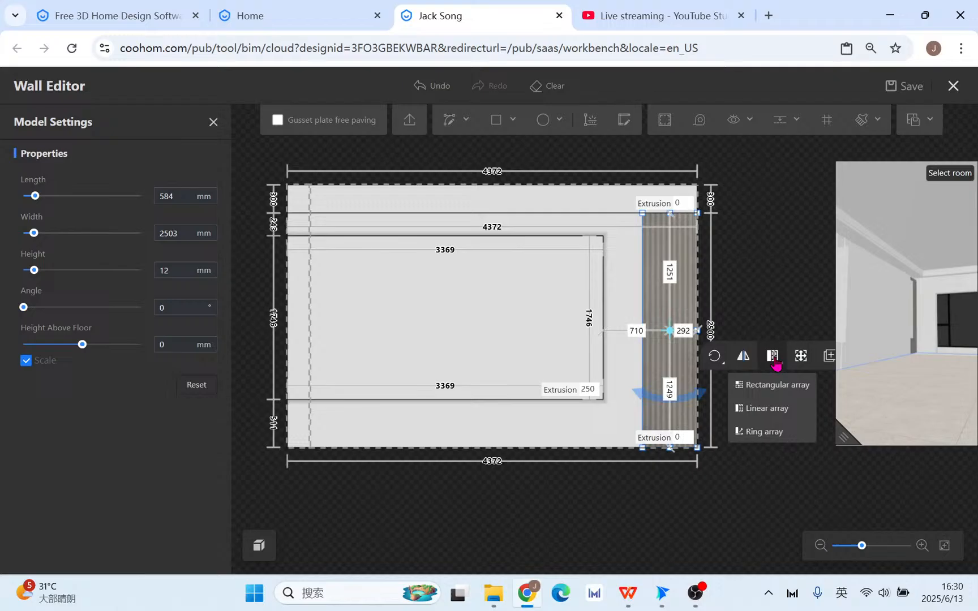
left_click(775, 406)
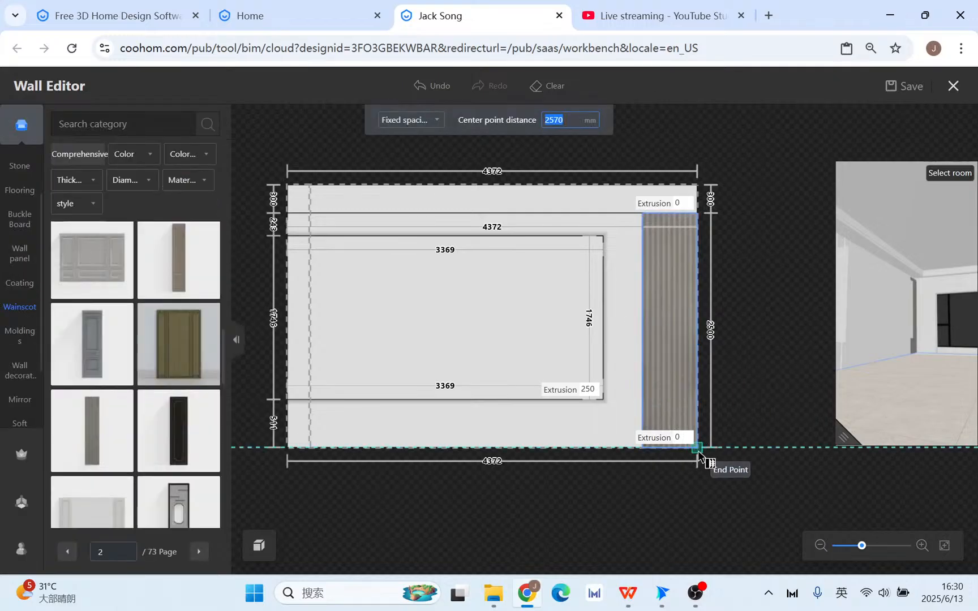
left_click(700, 454)
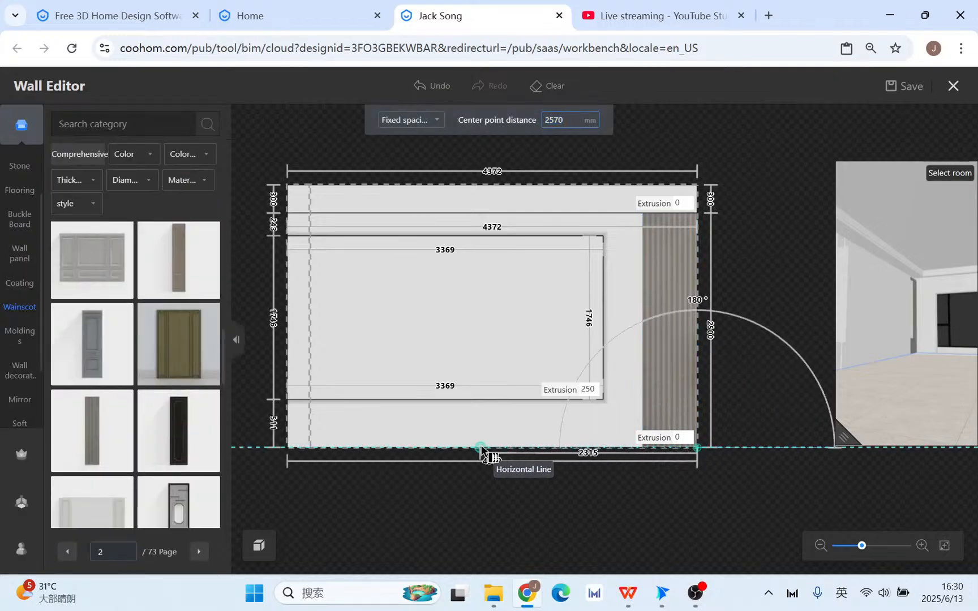
key("Escape")
Copy the fluted panel across the wall with a rectangular array of 8 by 1, extending from the right end toward the left.
left_click(671, 303)
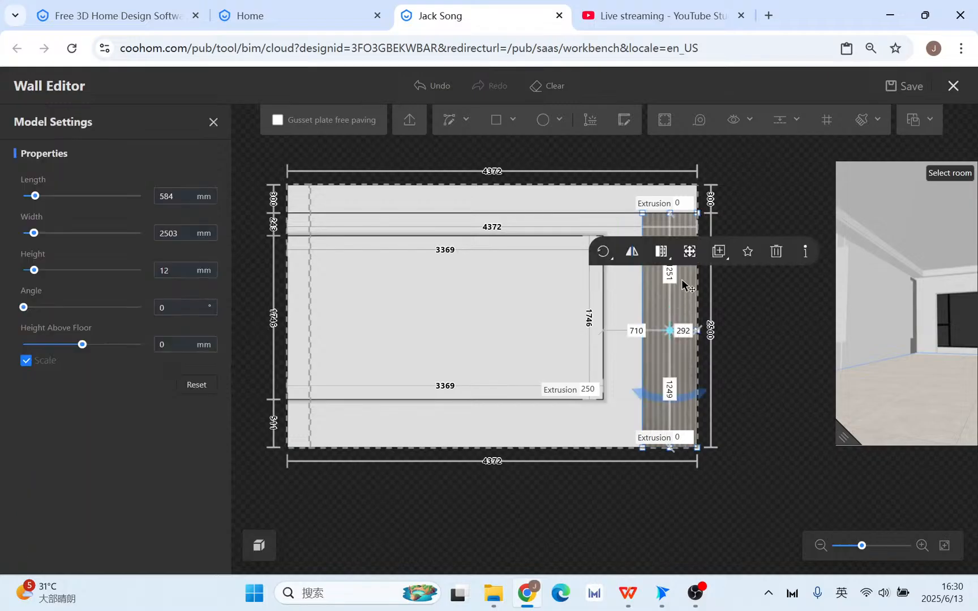
left_click(661, 251)
left_click(656, 303)
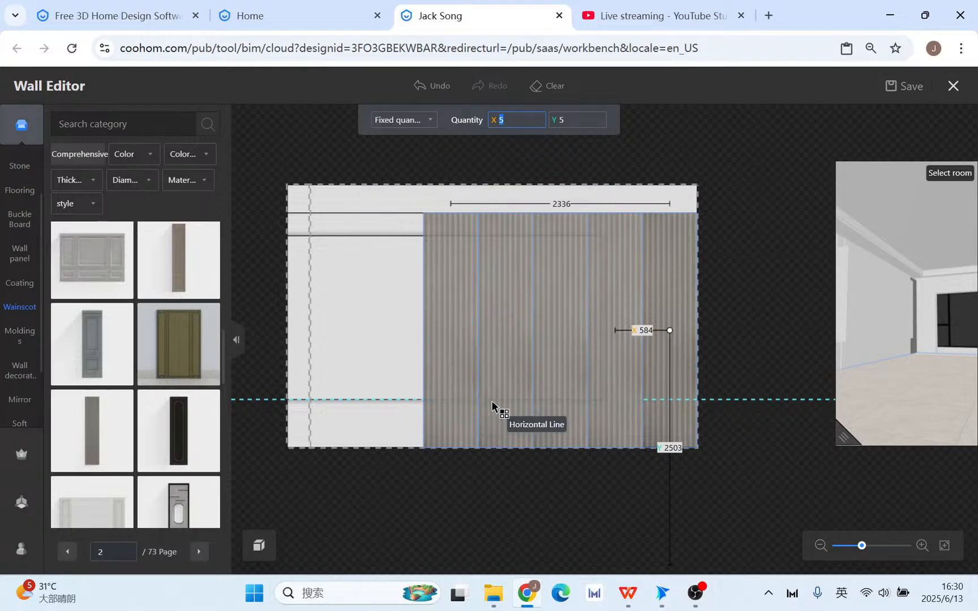
key("Tab")
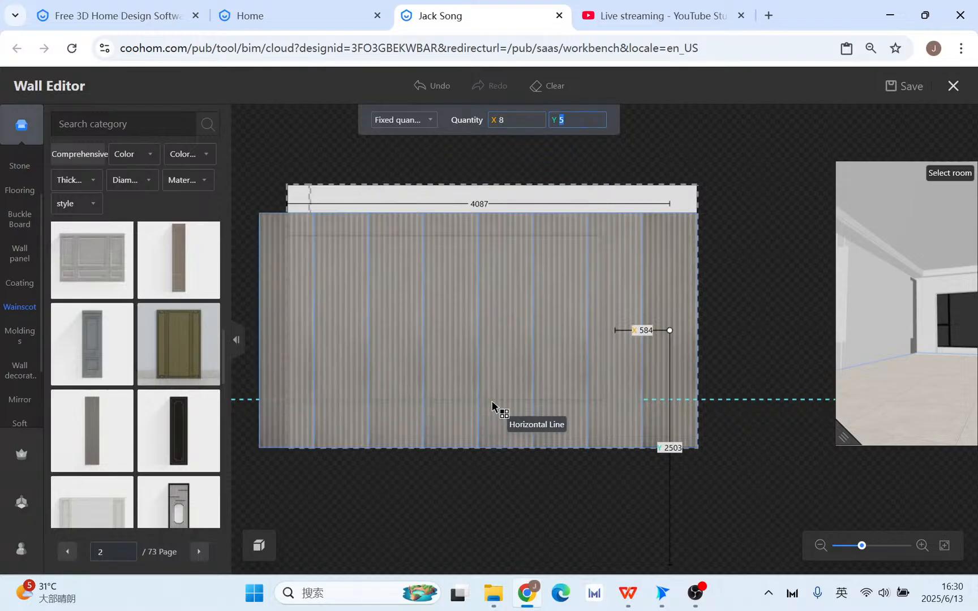
key("shift+Tab")
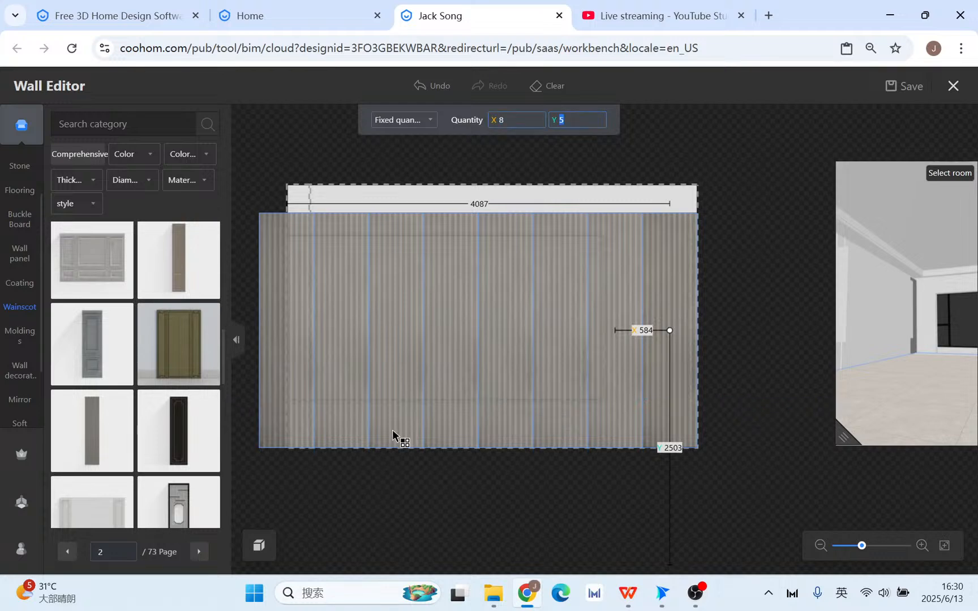
type("1")
key("Tab")
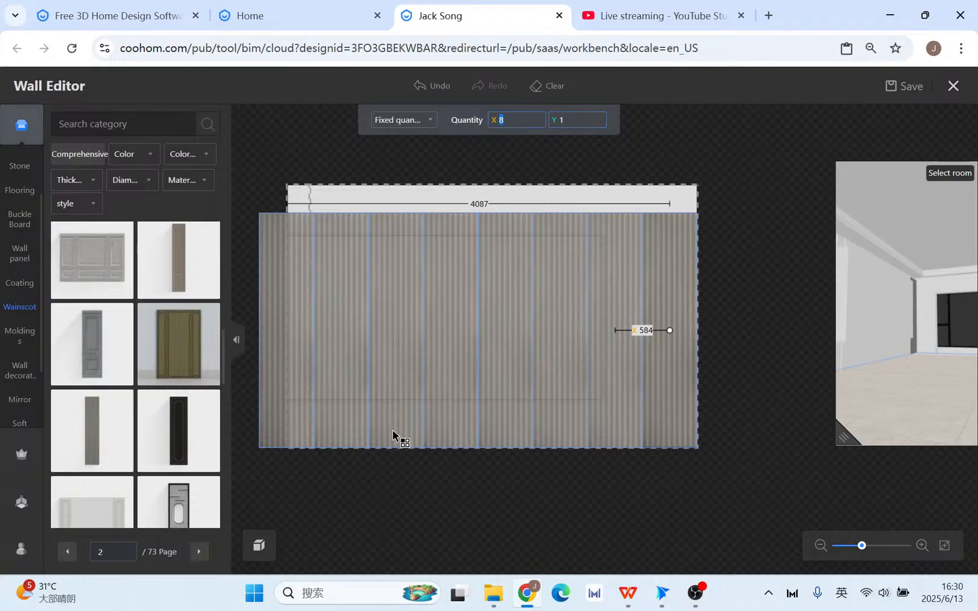
left_click(392, 434)
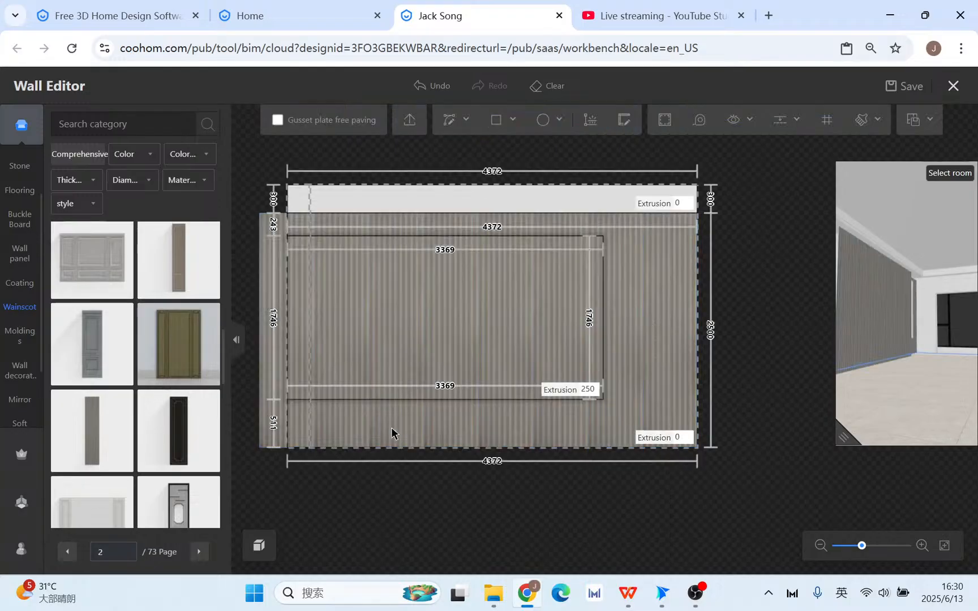
Enlarge the 3D preview, examine how the panels cover the extruded wall area, and leave the Wall Editor.
scroll(576, 464, "down", 1)
mouse_move(842, 436)
left_mouse_down()
mouse_move(651, 464)
mouse_move(734, 468)
left_mouse_up()
left_click(306, 271)
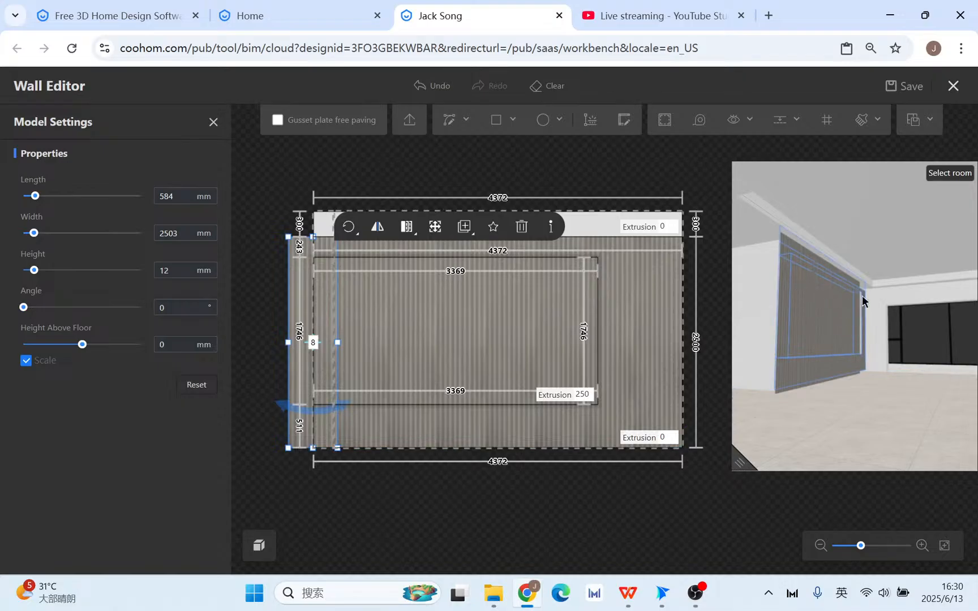
mouse_move(862, 300)
left_mouse_down()
mouse_move(866, 428)
mouse_move(784, 244)
mouse_move(811, 292)
left_mouse_up()
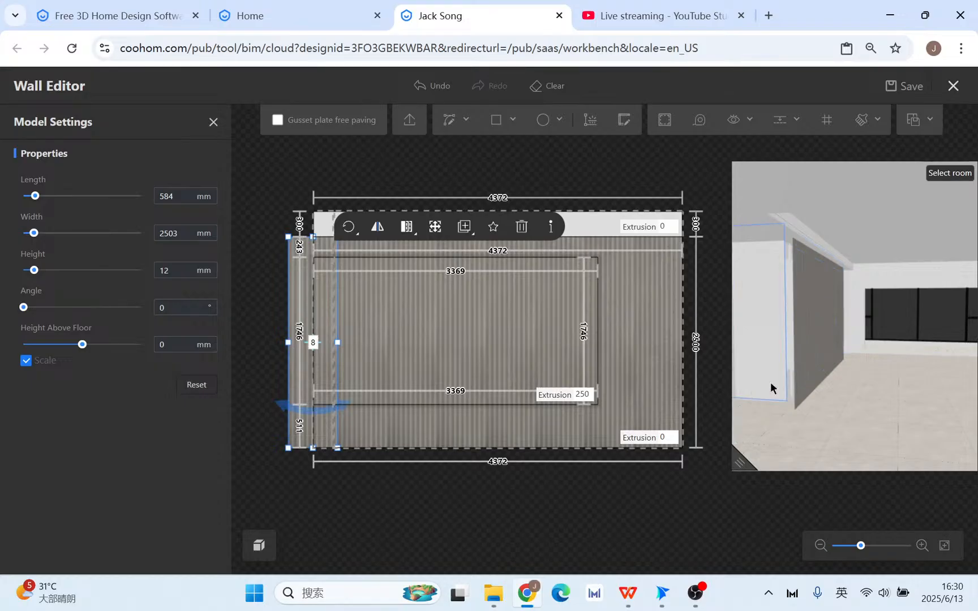
left_click(954, 86)
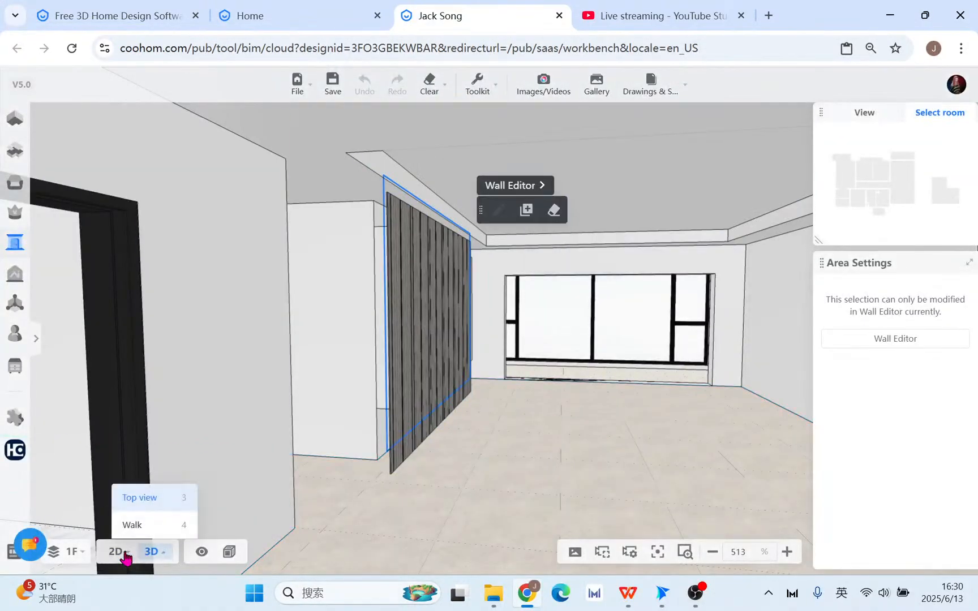
In the 2D floor plan, select the row of panels in the living room and set its distance from the wall to 0.
left_click(115, 552)
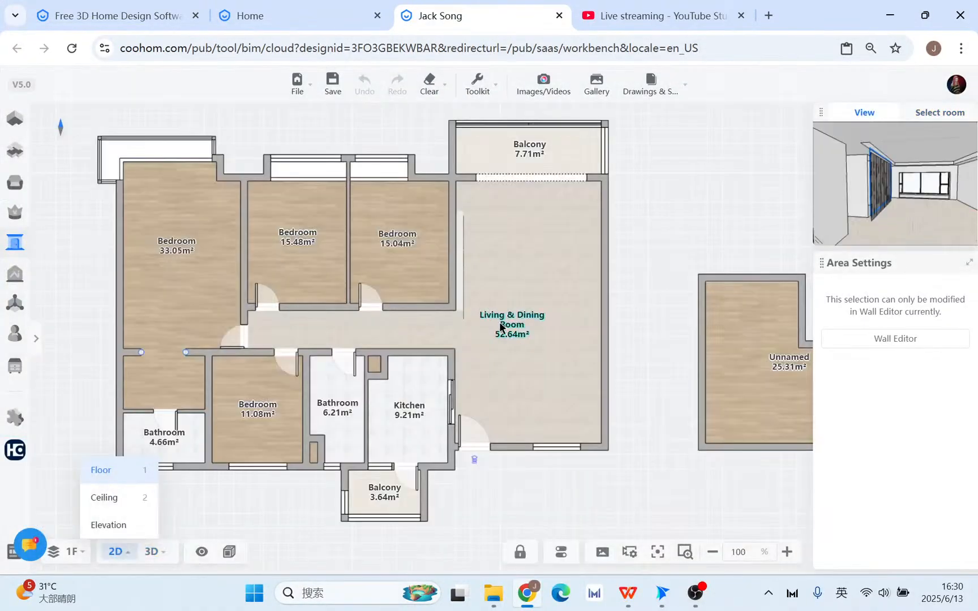
scroll(475, 209, "up", 8)
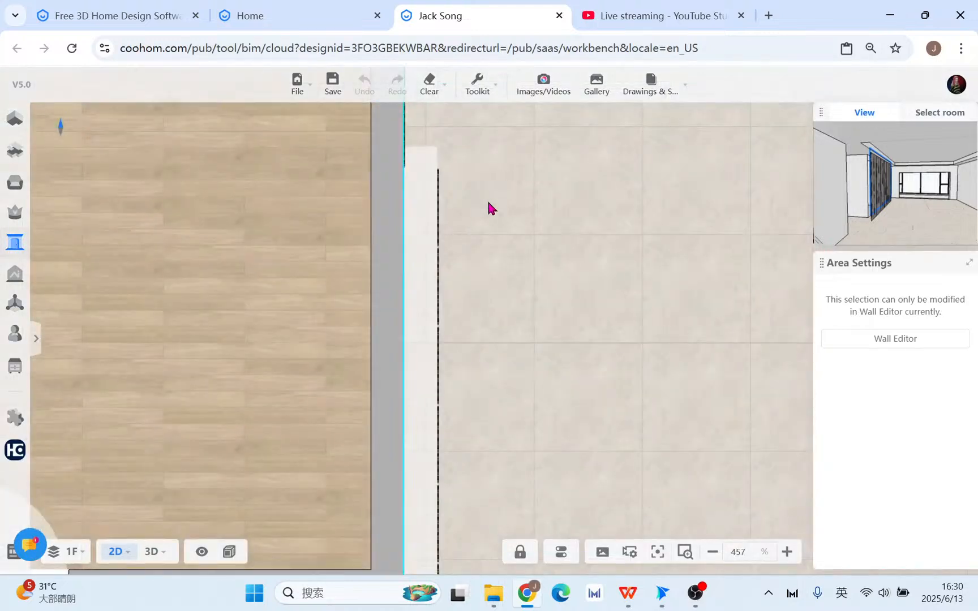
scroll(487, 208, "down", 3)
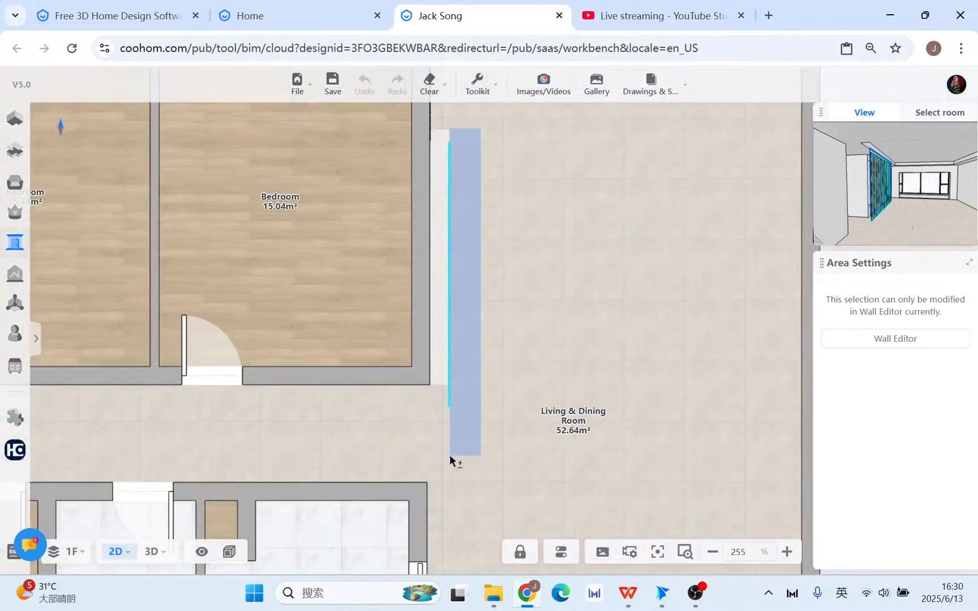
left_click_drag(449, 454, 435, 455)
left_click(438, 279)
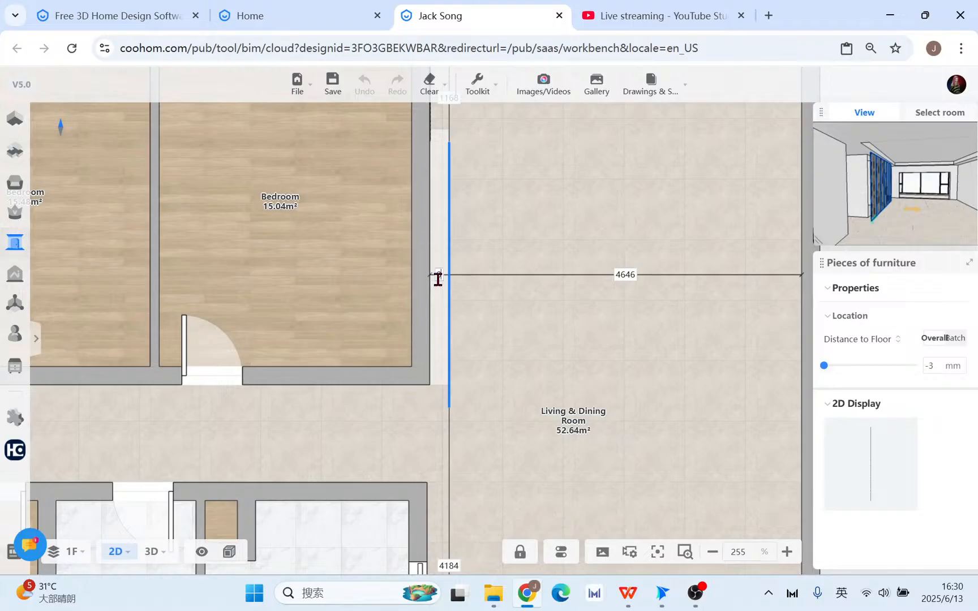
type("0")
key("Return")
Reselect the panel row in the floor plan and open the distances at its upper and lower ends for editing.
left_click_drag(506, 250, 523, 369)
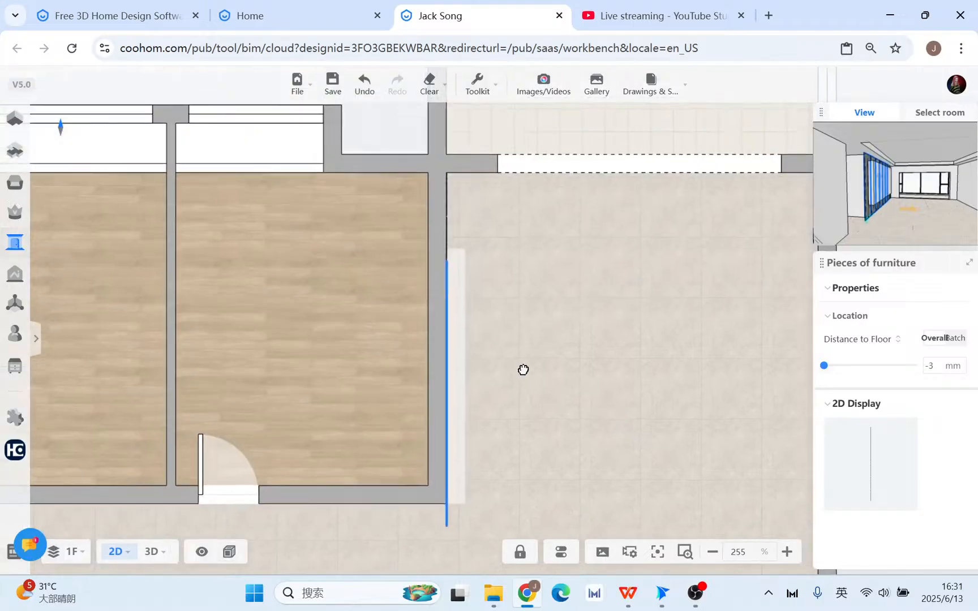
scroll(524, 369, "down", 1)
left_click(546, 484)
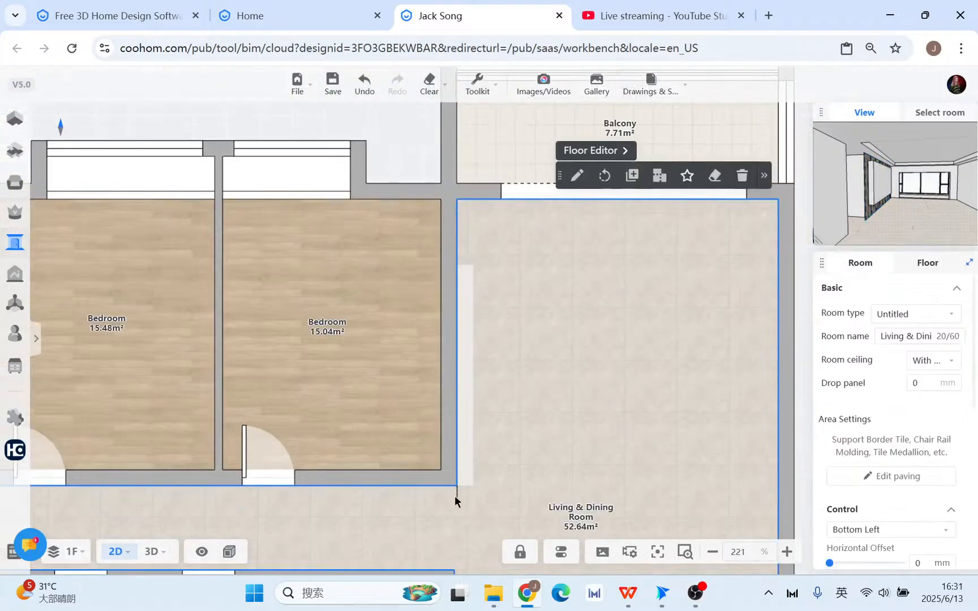
left_click(442, 179)
left_click(456, 139)
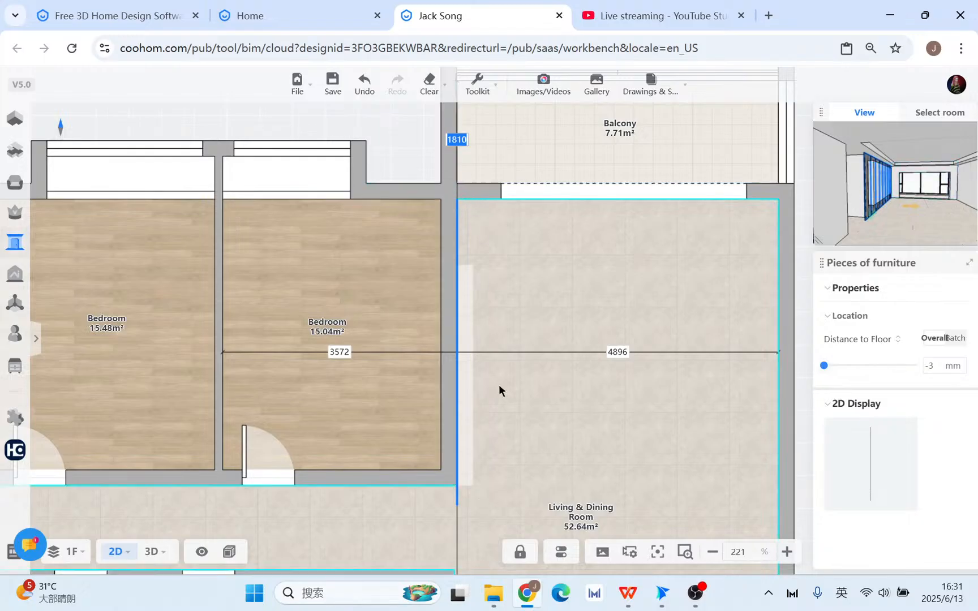
scroll(499, 384, "down", 5)
left_click_drag(493, 552, 474, 386)
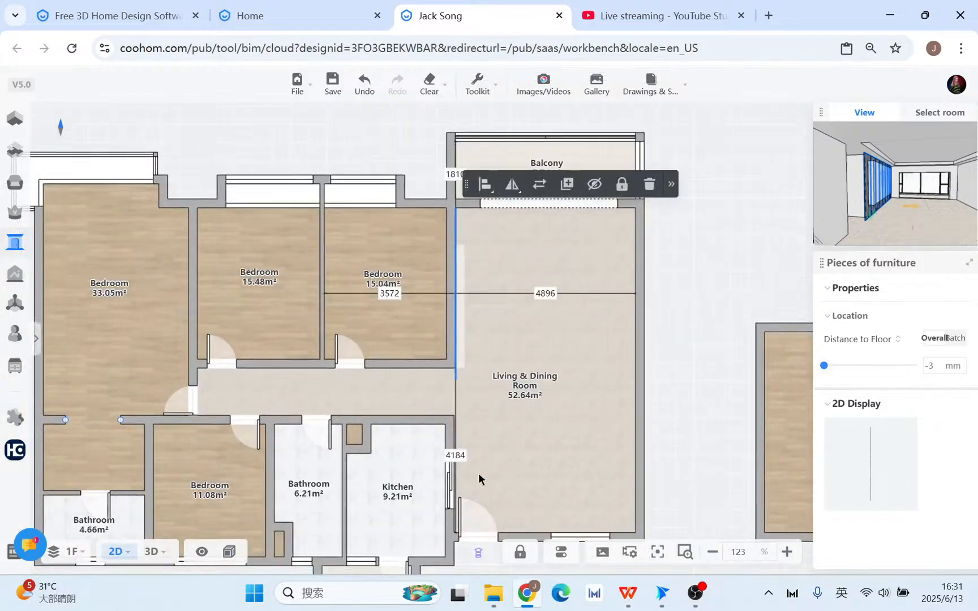
left_click(454, 455)
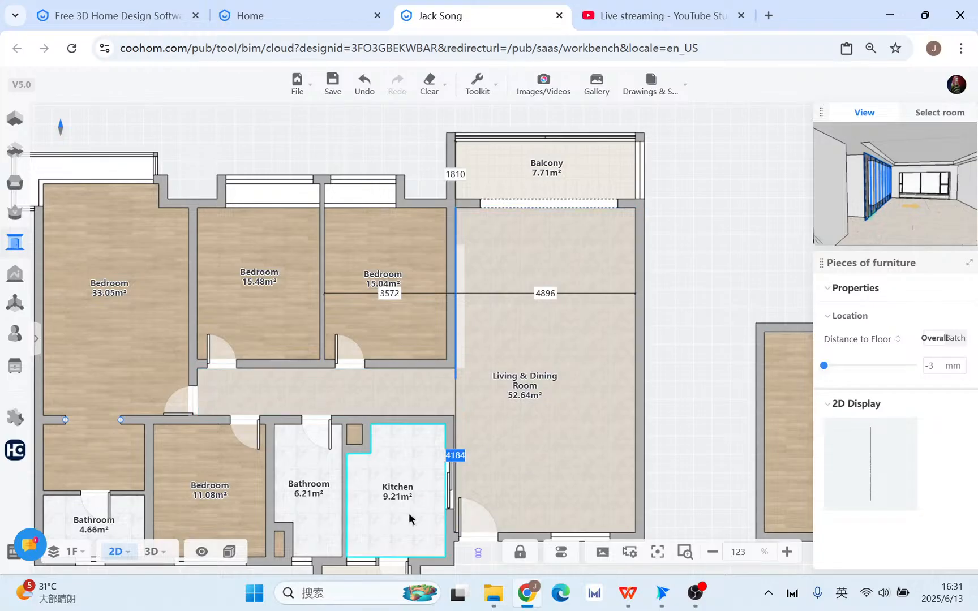
In the 3D view, slide the panel row along the wall to line up with its near corner, and delete the whole row.
left_click(151, 551)
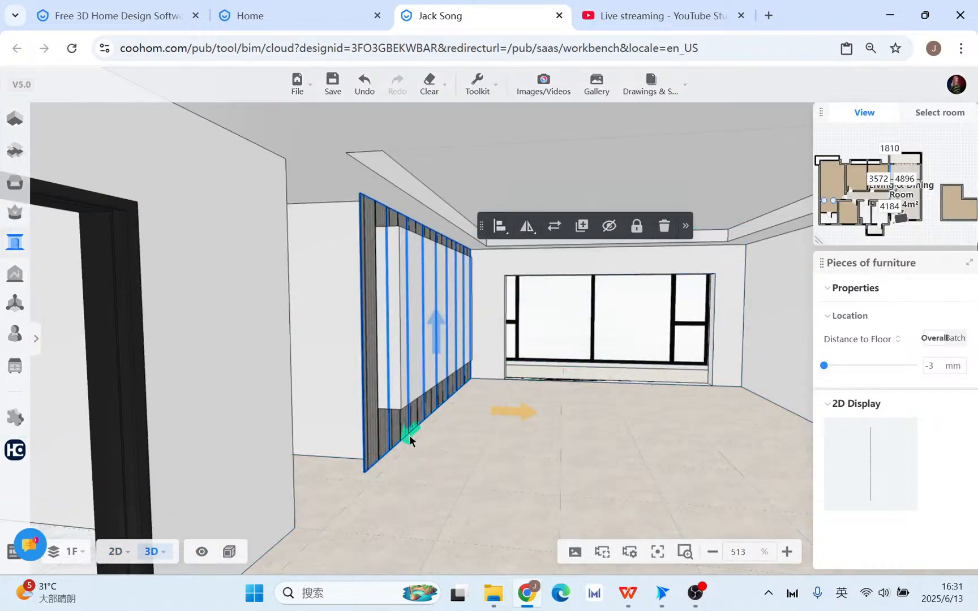
mouse_move(409, 434)
left_mouse_down()
mouse_move(438, 425)
mouse_move(413, 433)
mouse_move(425, 425)
mouse_move(422, 434)
left_mouse_up()
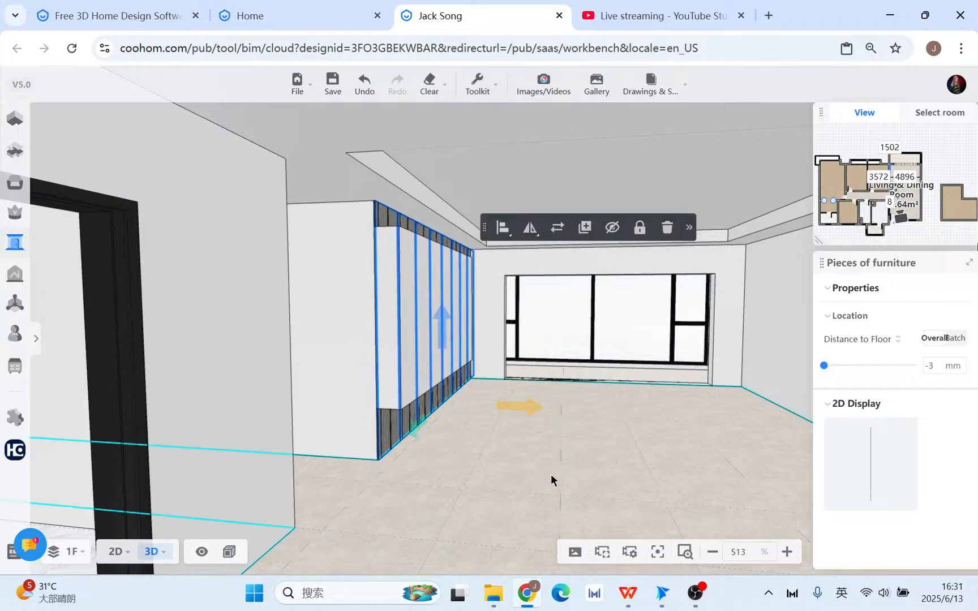
left_click_drag(552, 478, 469, 495)
scroll(444, 436, "up", 5)
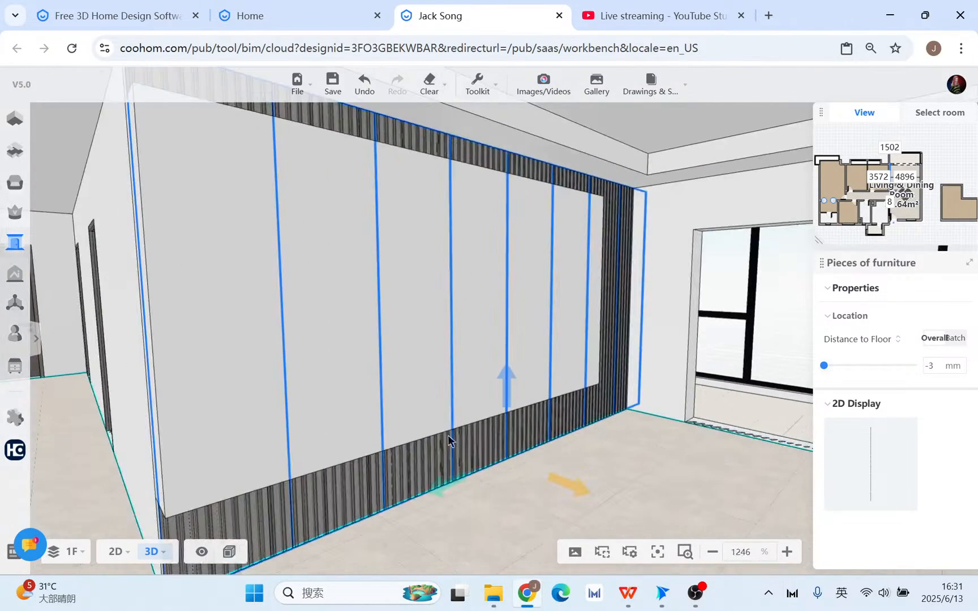
left_click_drag(523, 563, 517, 485)
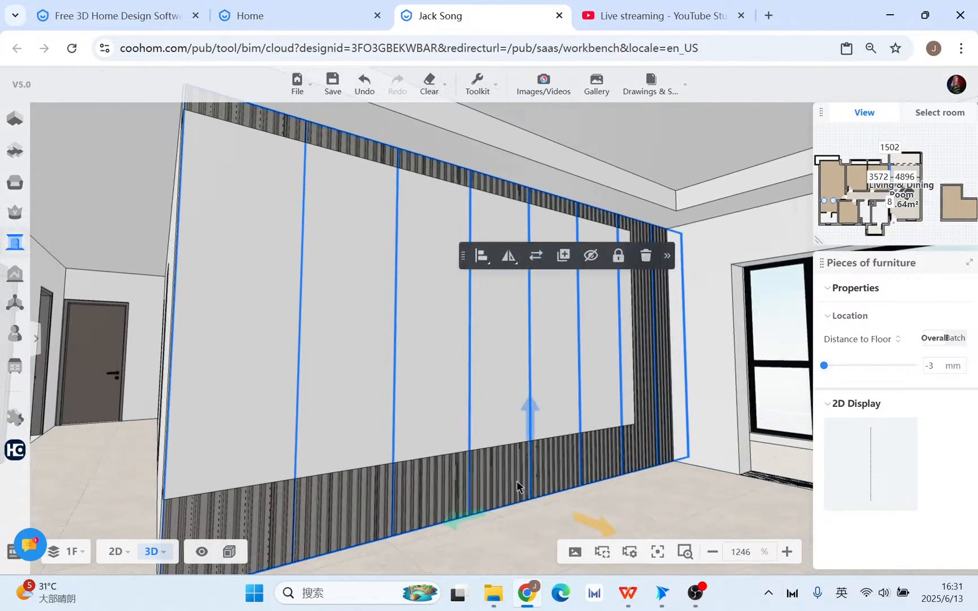
left_click(645, 257)
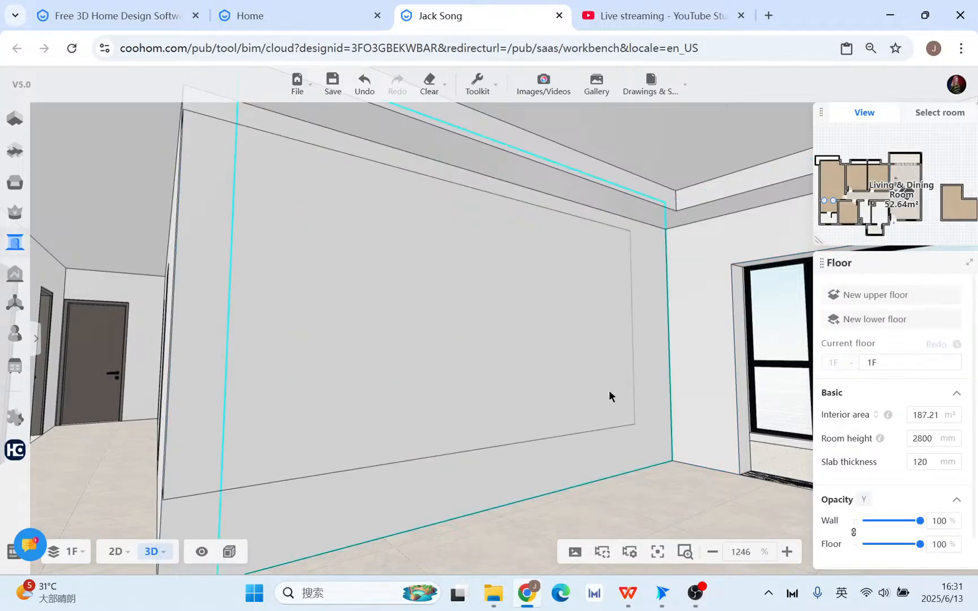
Open the living room feature wall in the Wall Editor and draw a 50 × 2500 mm rectangle down its outer edge, below the upper band.
left_click(537, 382)
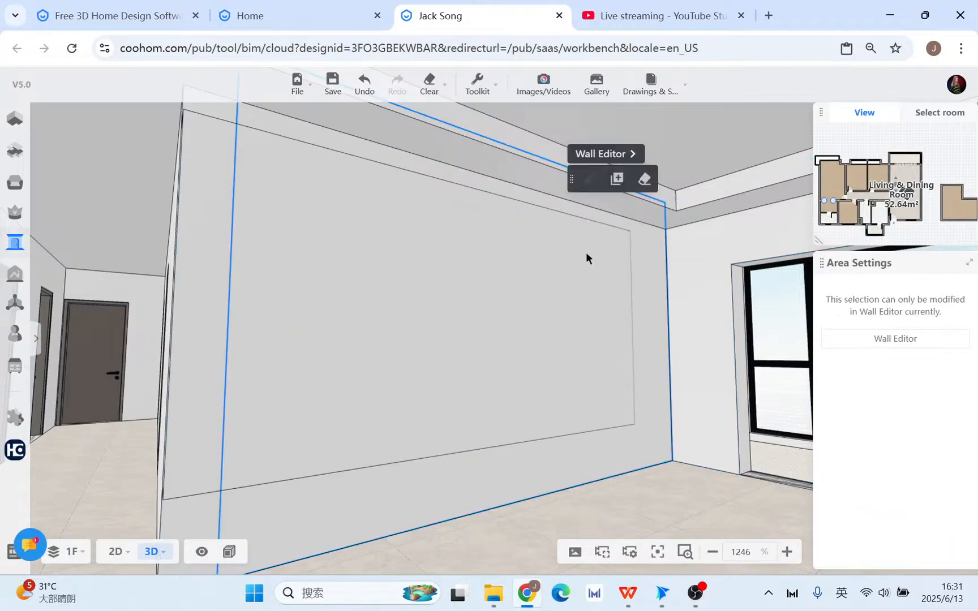
left_click(603, 154)
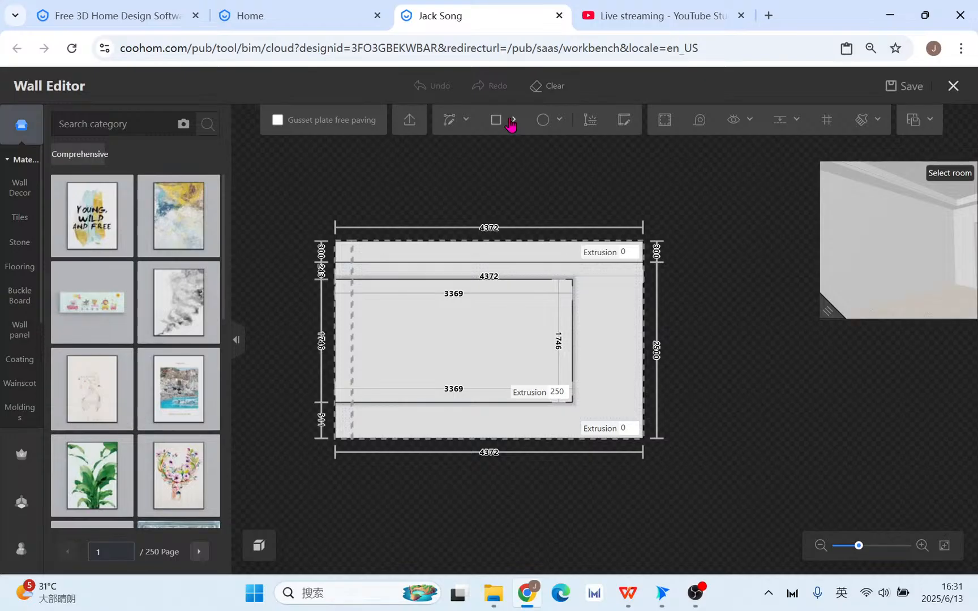
mouse_move(511, 124)
left_click(500, 150)
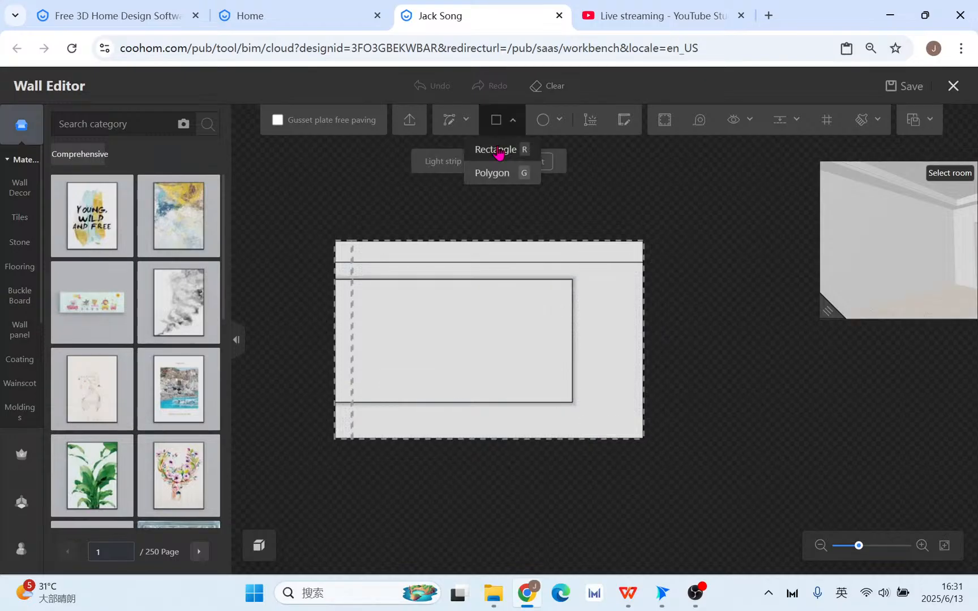
left_click(645, 263)
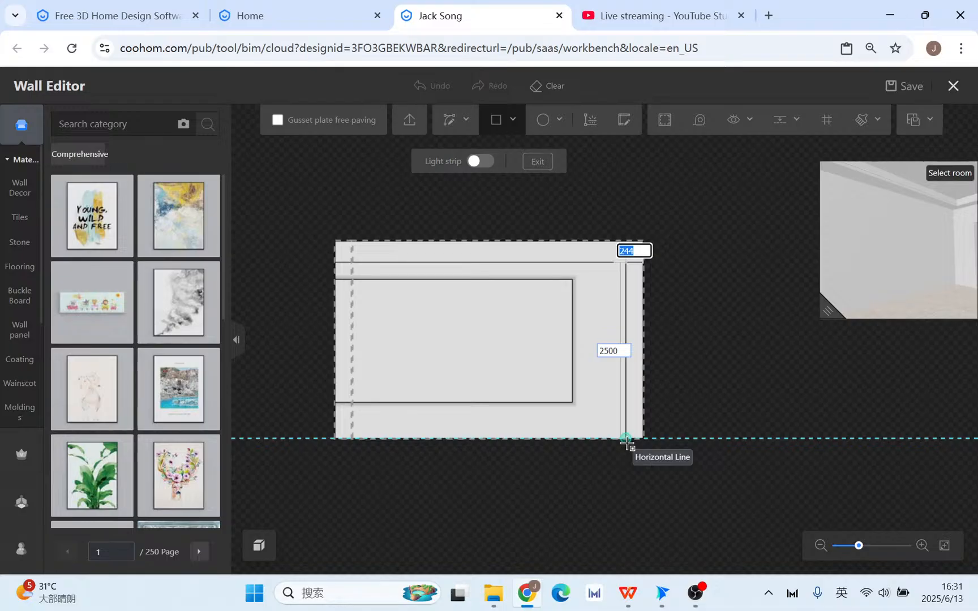
key("Tab")
key("Return")
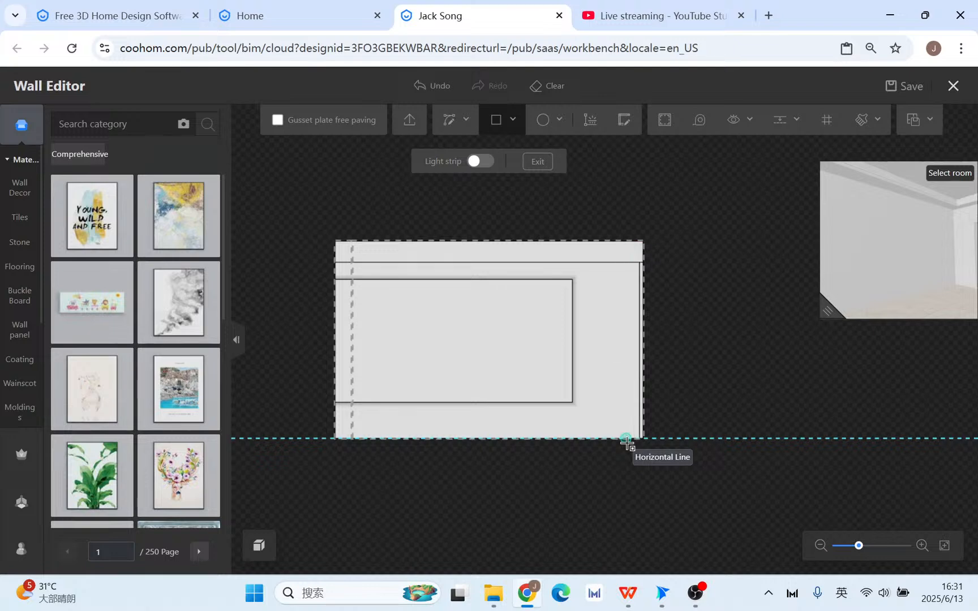
Examine the narrow strip at the wall's outer edge along its height, down to the lower corner.
scroll(628, 444, "up", 5)
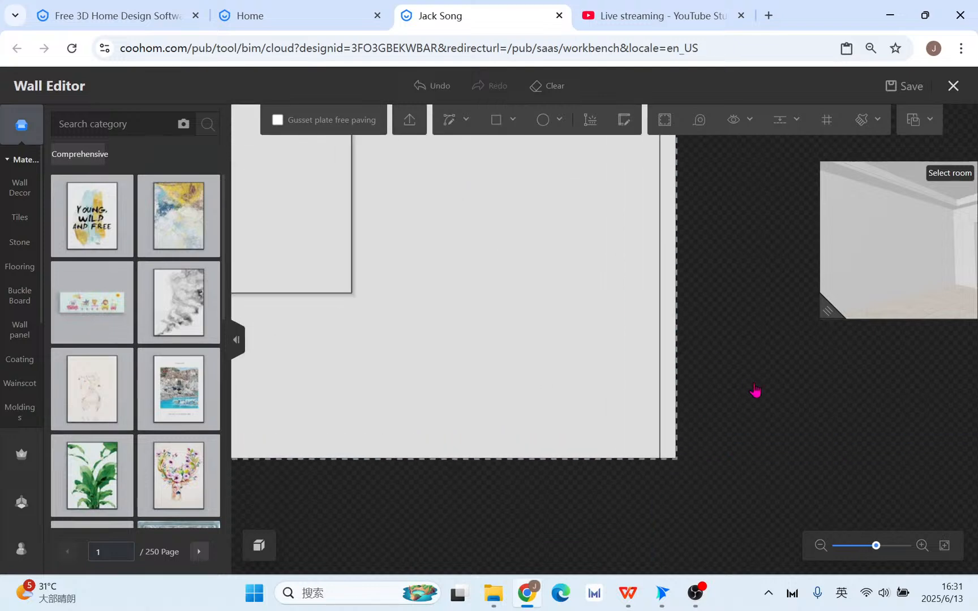
left_click(693, 229)
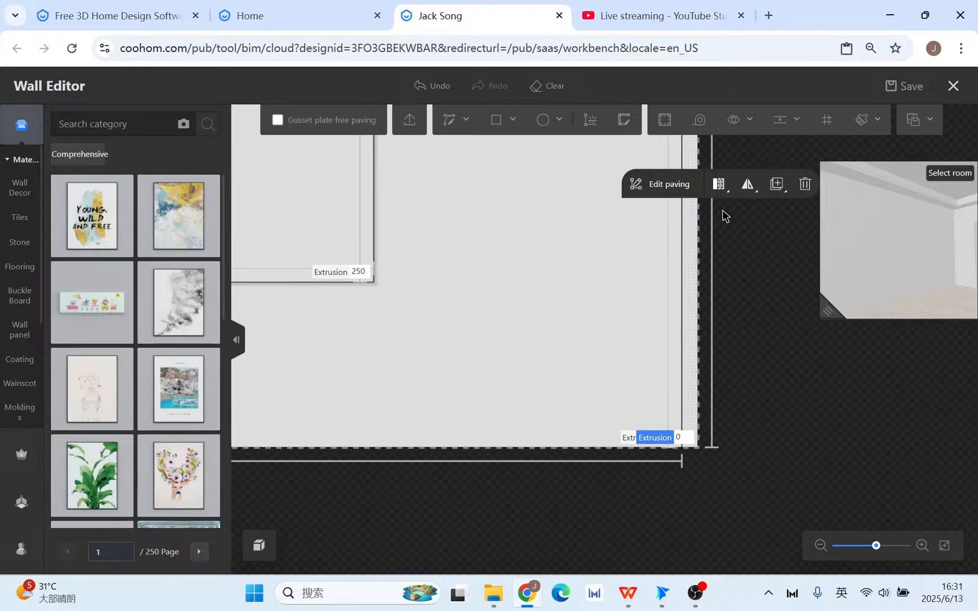
left_click(690, 363)
scroll(681, 362, "down", 2)
right_click_drag(733, 199, 655, 356)
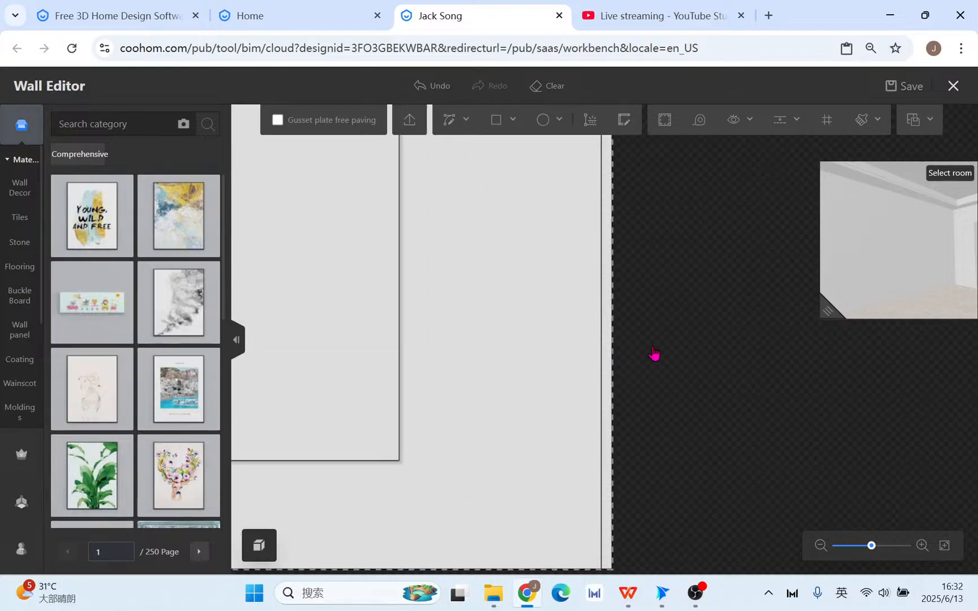
scroll(642, 345, "down", 3)
scroll(618, 434, "up", 4)
scroll(619, 437, "up", 3)
right_click_drag(645, 512, 656, 332)
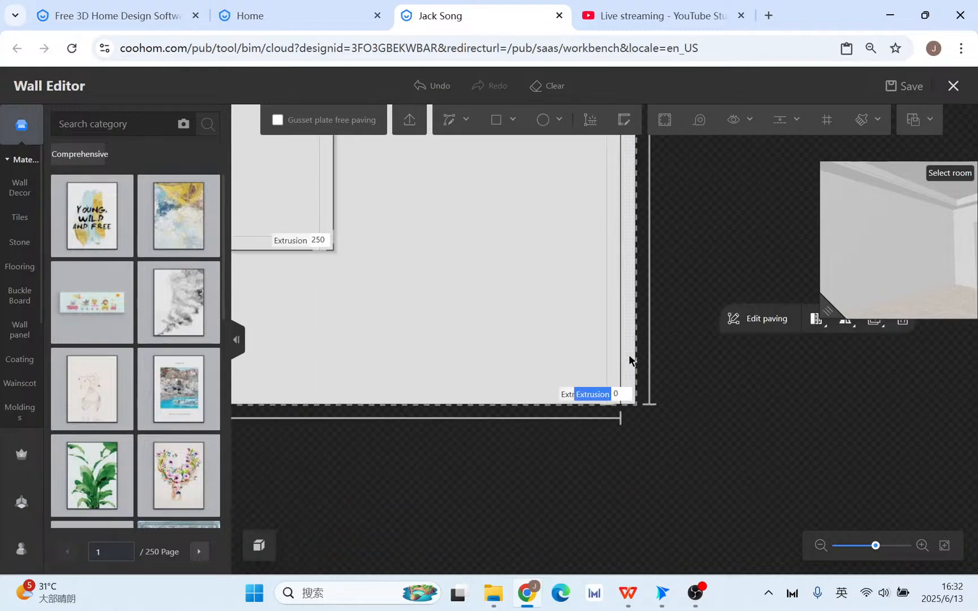
Try to duplicate the narrow edge strip and place the copy directly beside it on the inner side.
left_click(628, 355)
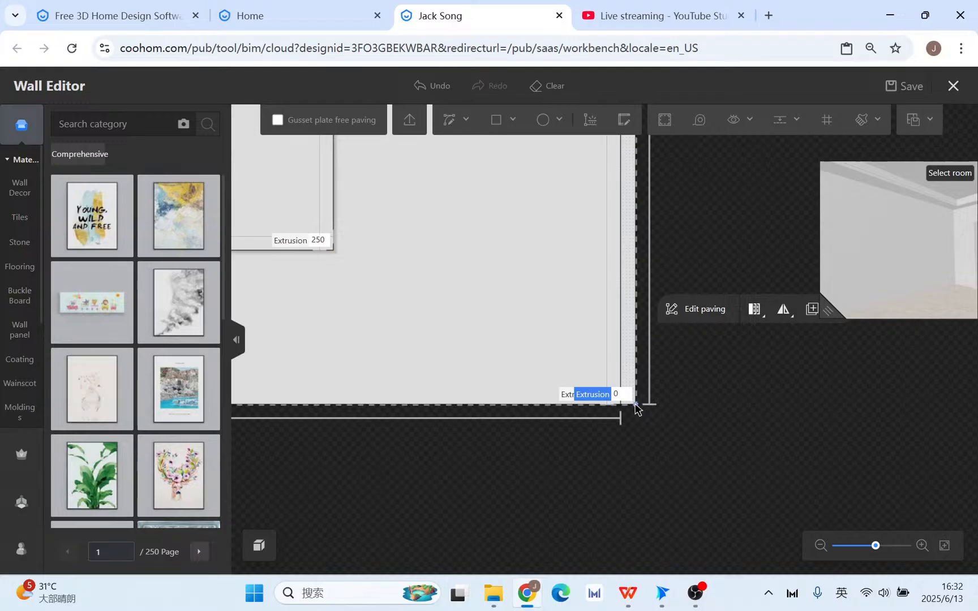
scroll(636, 408, "up", 1)
mouse_move(797, 327)
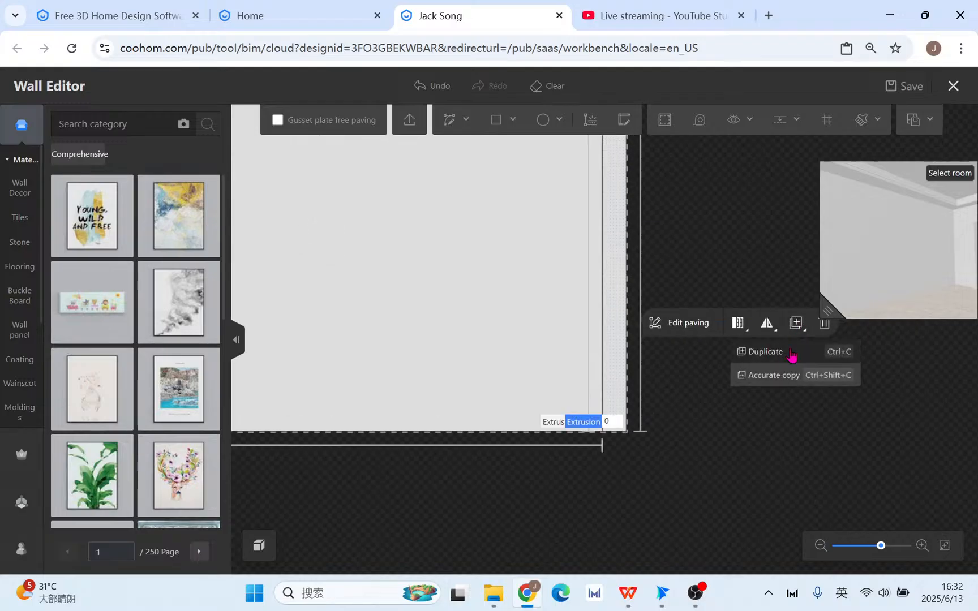
left_click(791, 355)
scroll(566, 199, "down", 2)
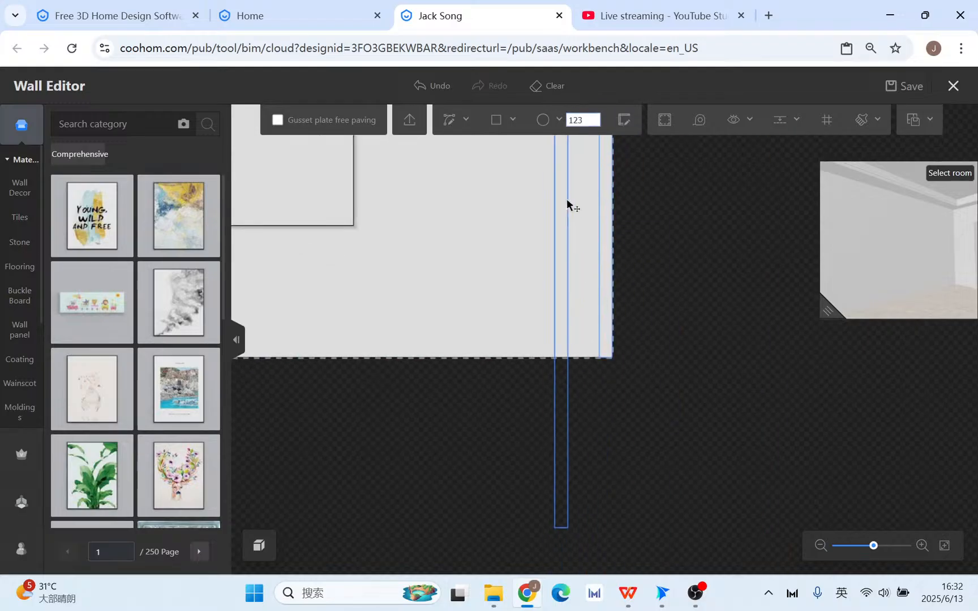
middle_click_drag(567, 200, 555, 368)
scroll(553, 365, "down", 4)
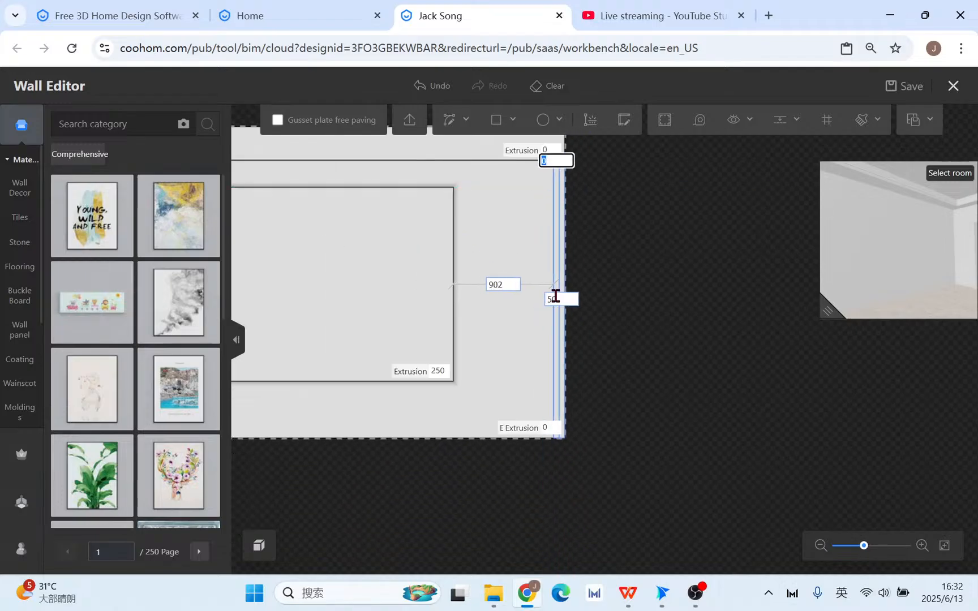
left_click(555, 296)
key("Tab")
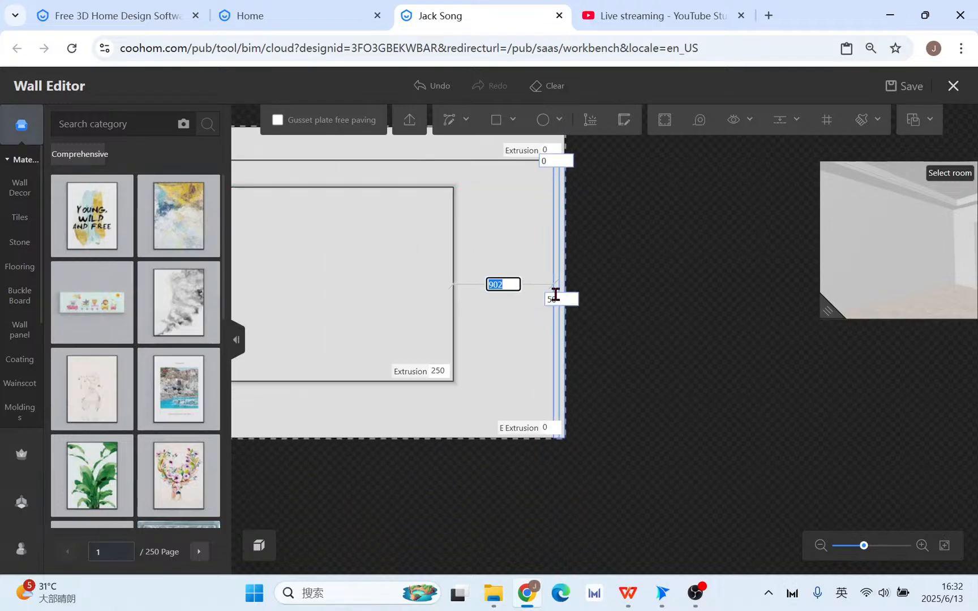
left_click(554, 282)
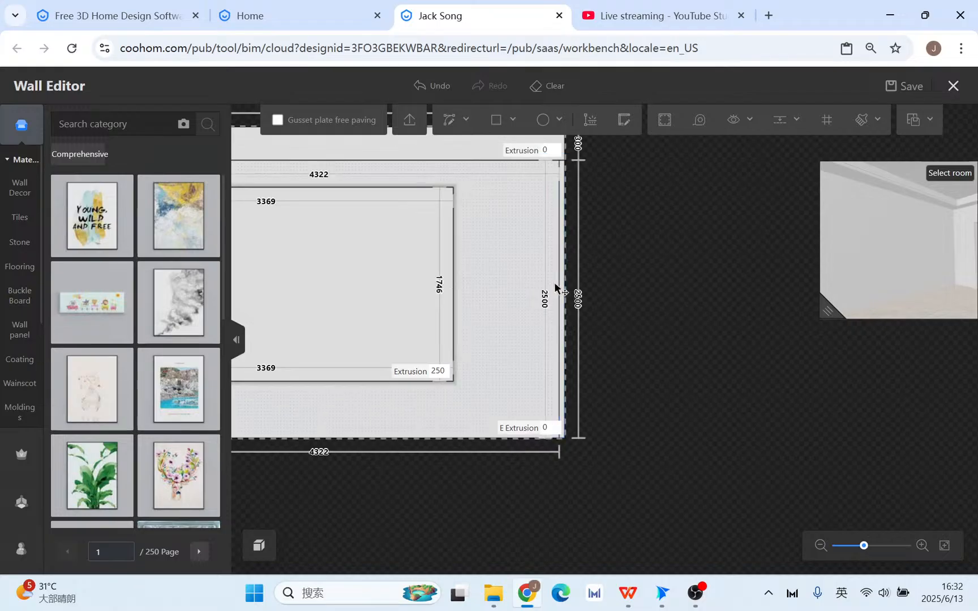
Duplicate the narrow edge strip again and place the copy against its inner side.
scroll(560, 306, "up", 4)
left_click(571, 293)
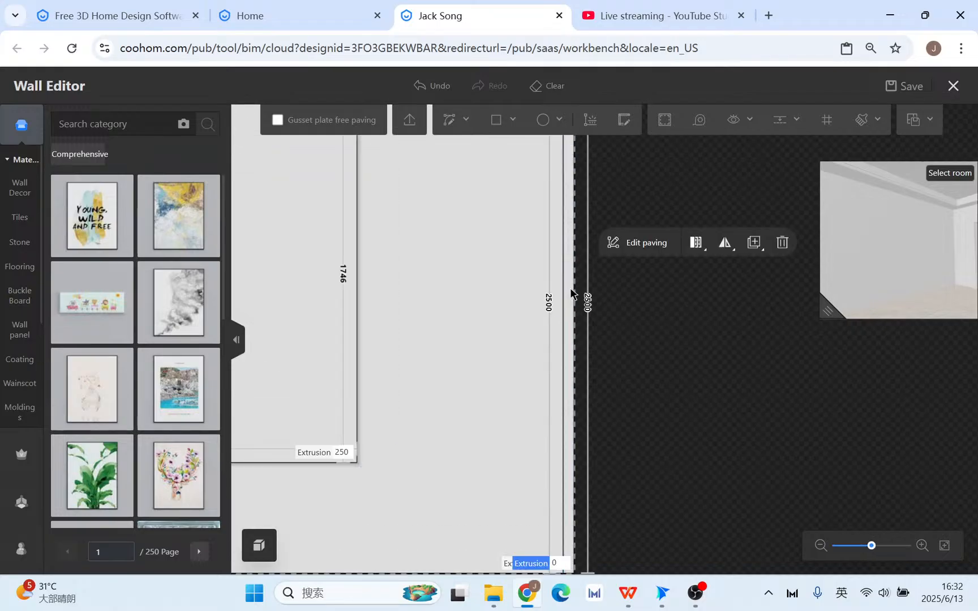
mouse_move(757, 255)
left_click(739, 273)
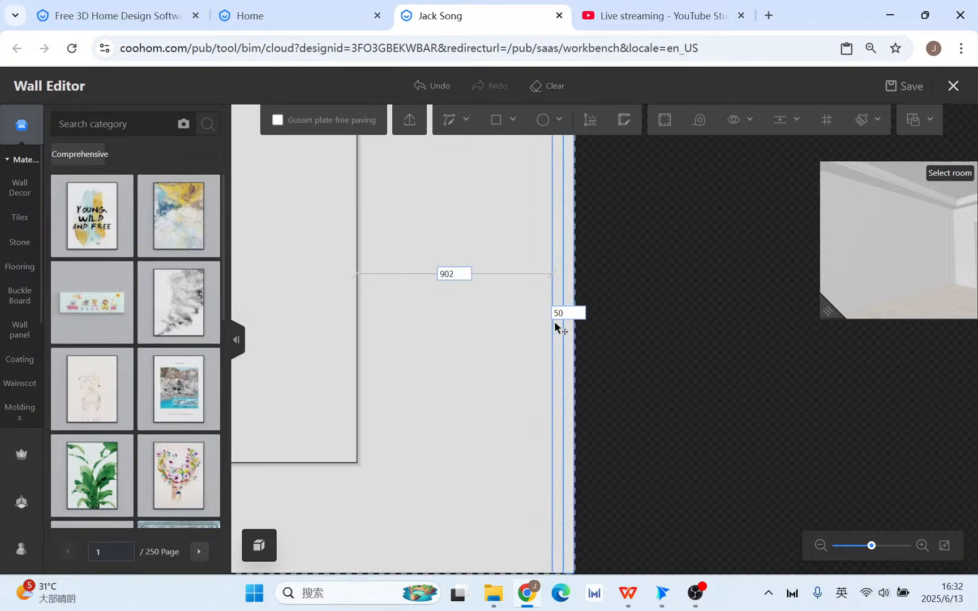
left_click(554, 320)
scroll(602, 364, "up", 3)
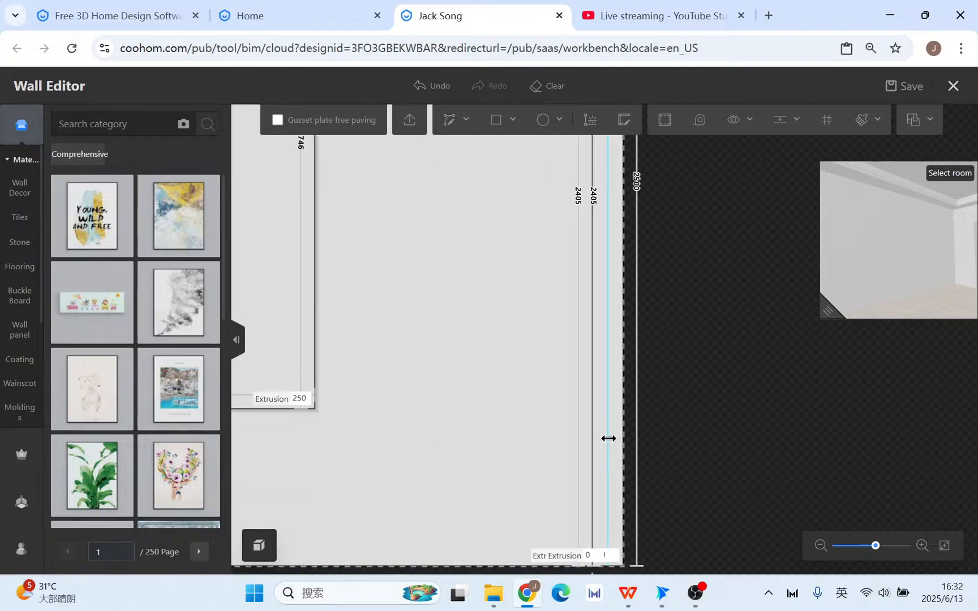
Set the inner strip's extrusion to 100 and check its upper end against the band above.
left_click(600, 446)
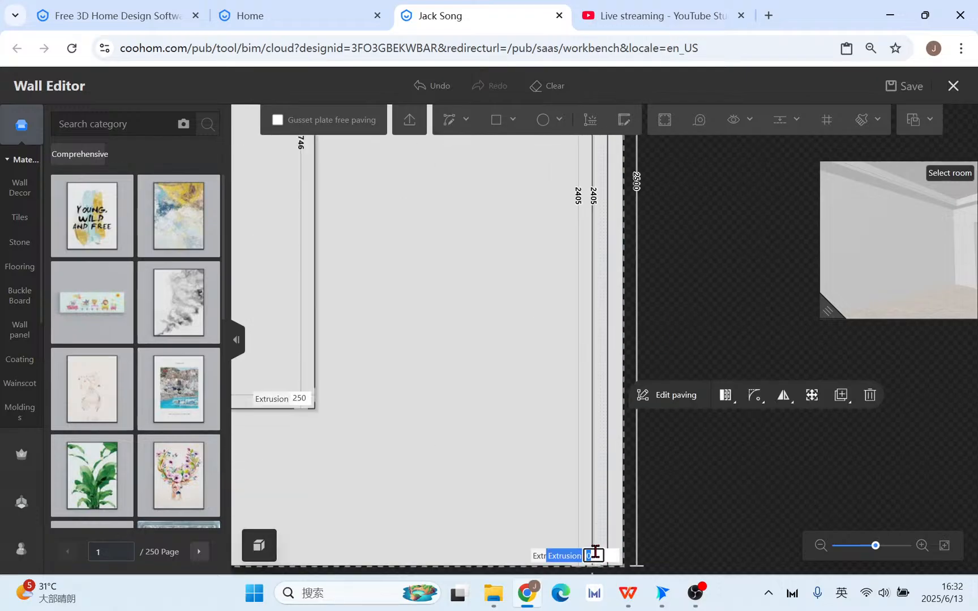
type("00")
left_click(662, 245)
scroll(662, 245, "down", 5)
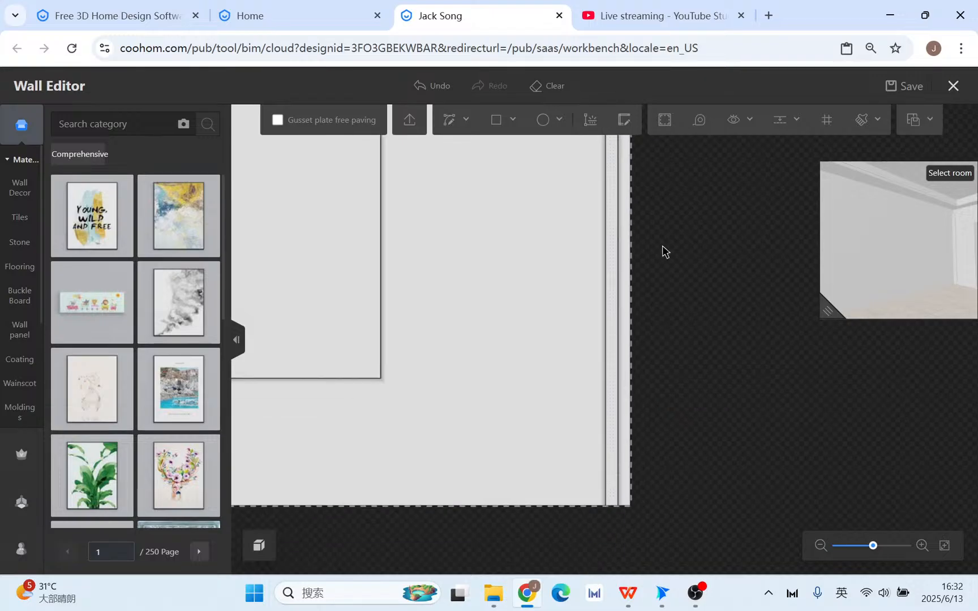
left_click_drag(683, 230, 654, 346)
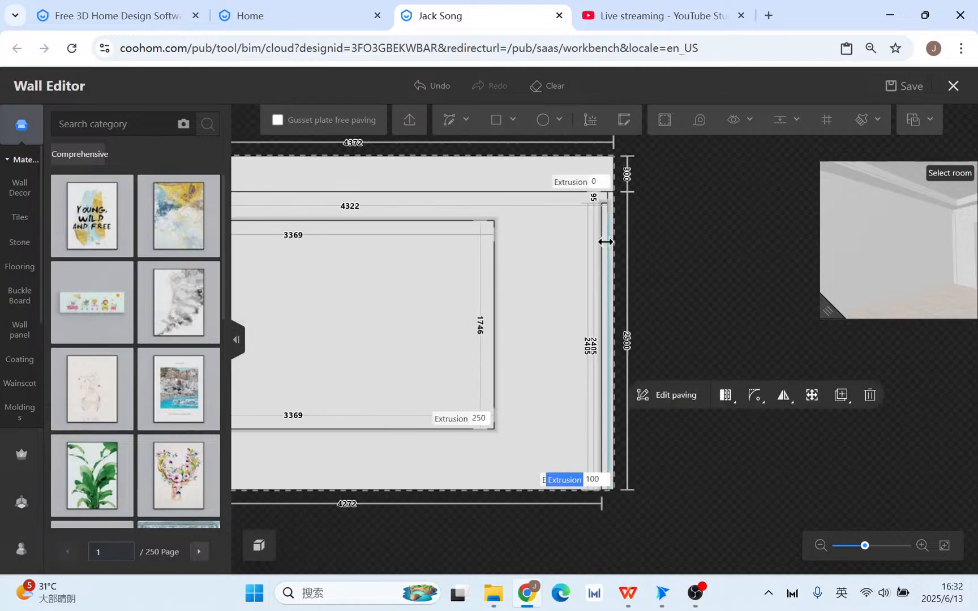
scroll(648, 226, "up", 3)
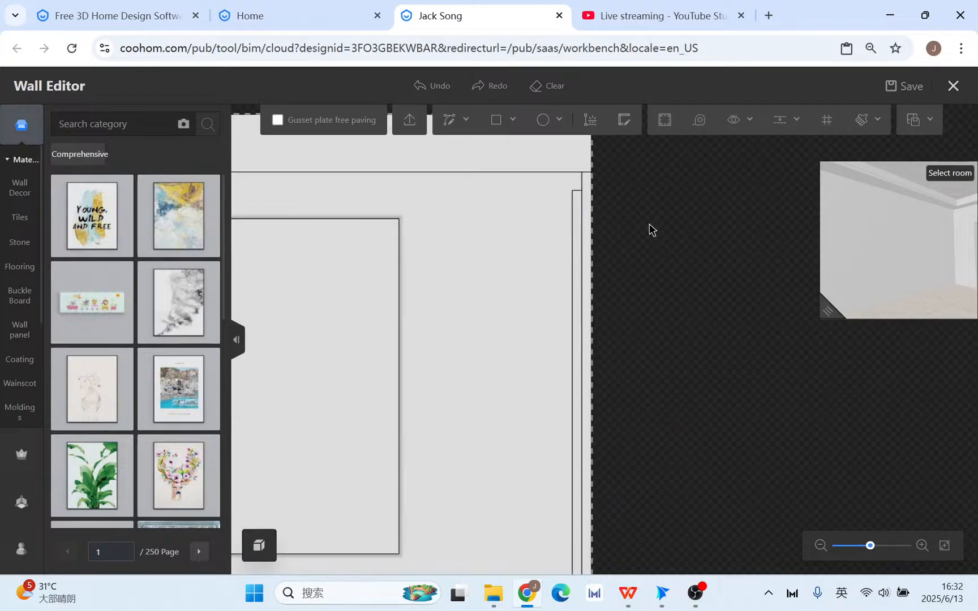
Undo the inner strip's extrusion and the vertically misaligned strip copy.
left_click(609, 258)
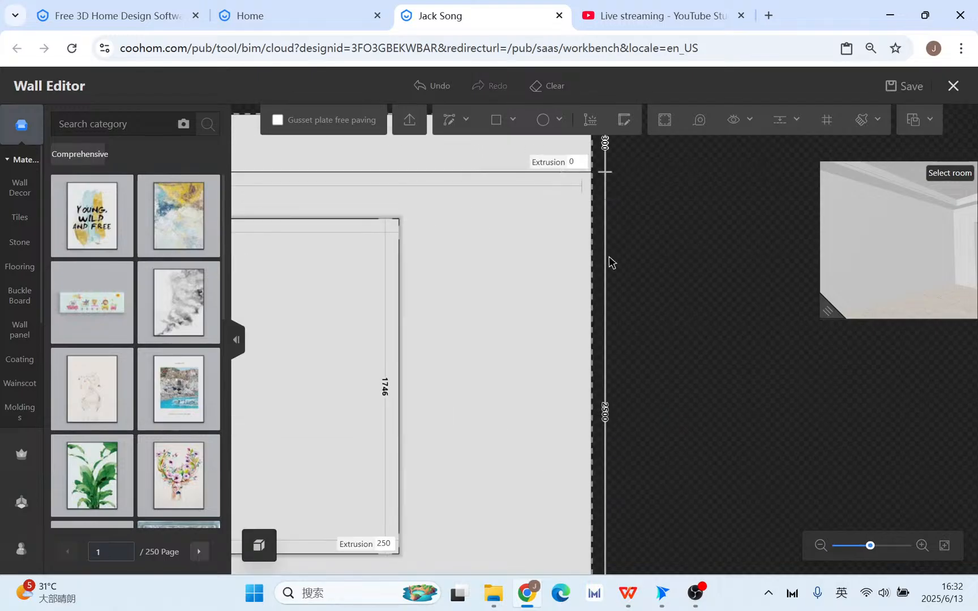
key("ctrl+z")
scroll(592, 202, "up", 3)
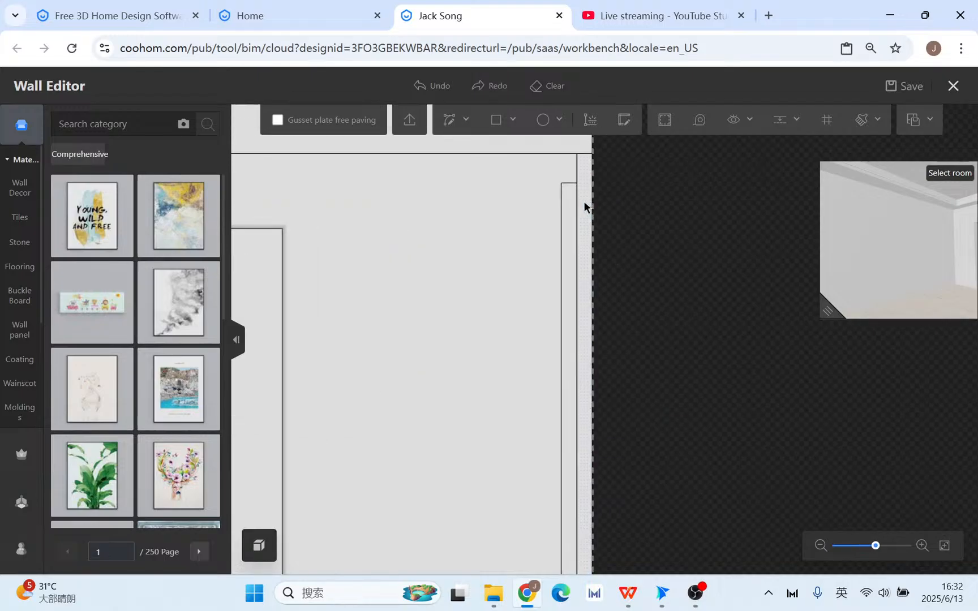
left_click(562, 214)
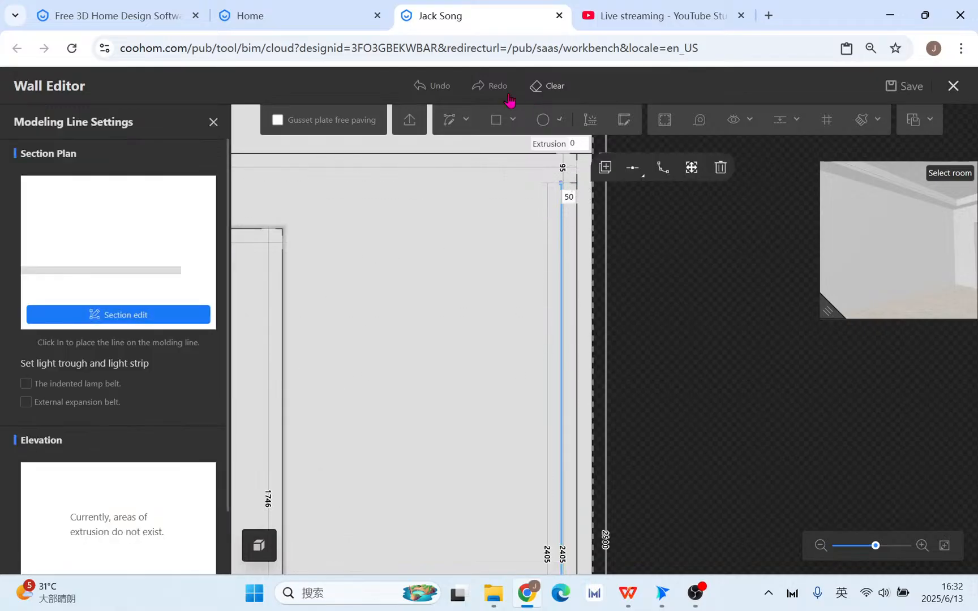
left_click(434, 86)
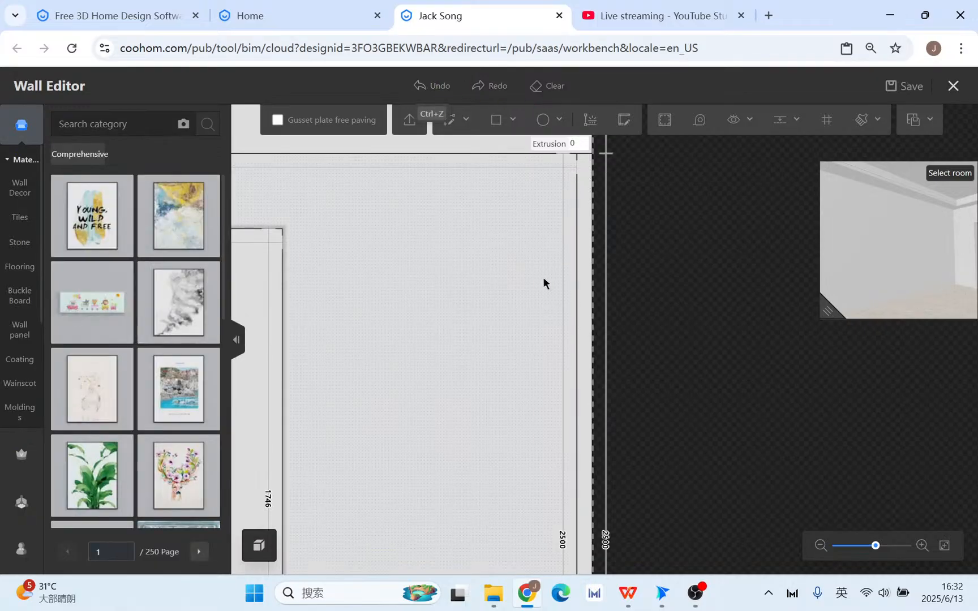
Duplicate the edge strip and place the copy against its inner side, level with it at both ends.
left_click(581, 200)
left_click(766, 157)
left_click(755, 184)
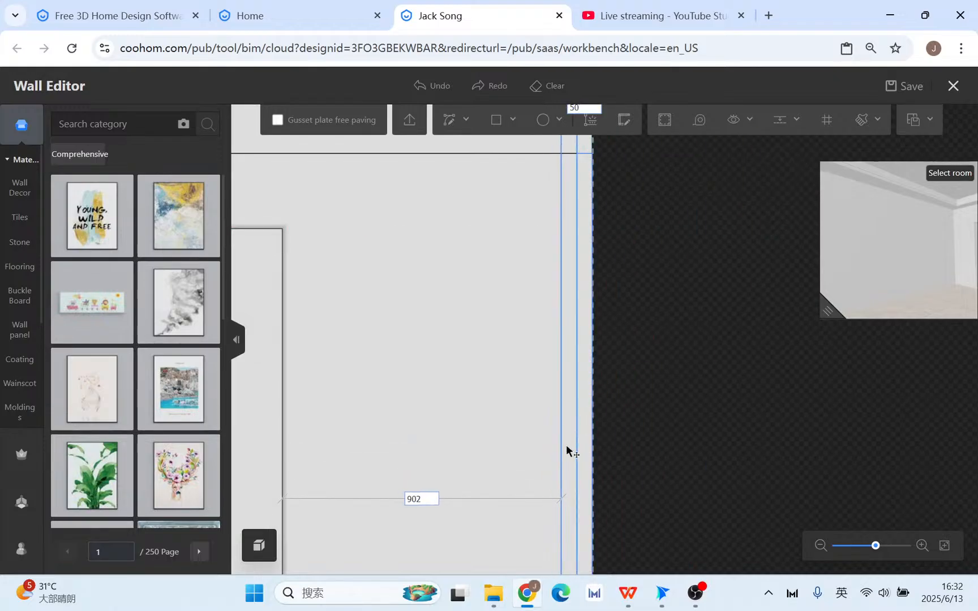
left_click(568, 530)
right_click(703, 464)
Select the inner of the two narrow strips and set its extrusion to 100.
scroll(689, 433, "down", 2)
scroll(682, 433, "up", 1)
middle_click_drag(631, 492, 653, 421)
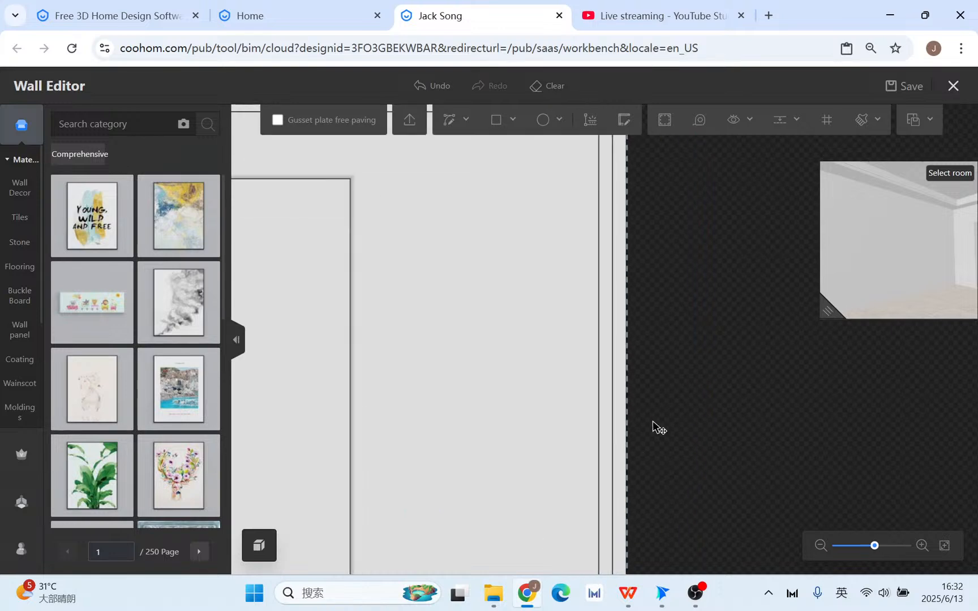
scroll(653, 422, "up", 1)
middle_click_drag(689, 503, 757, 273)
scroll(757, 273, "down", 2)
middle_click_drag(735, 395, 675, 316)
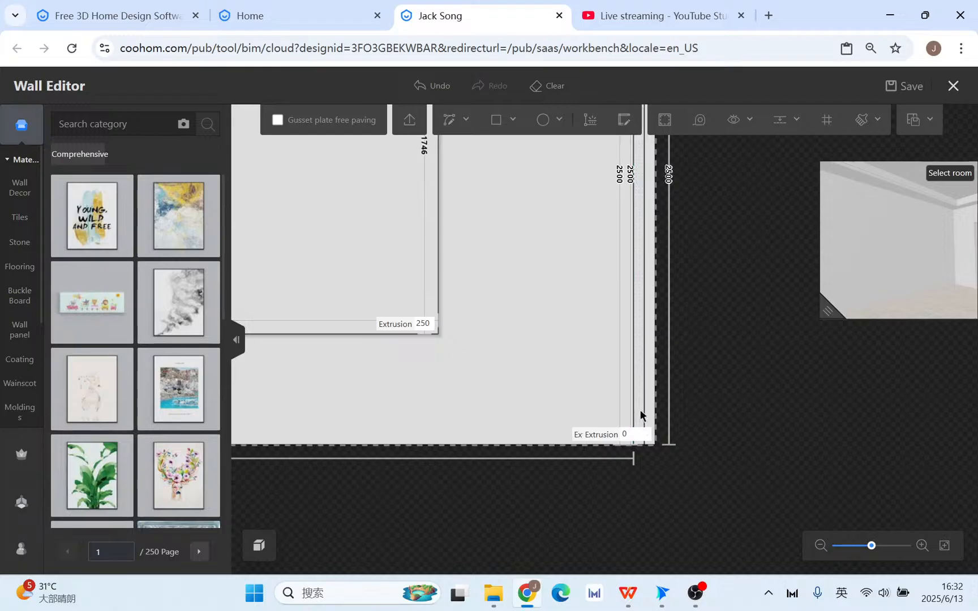
double_click(640, 411)
left_click(634, 434)
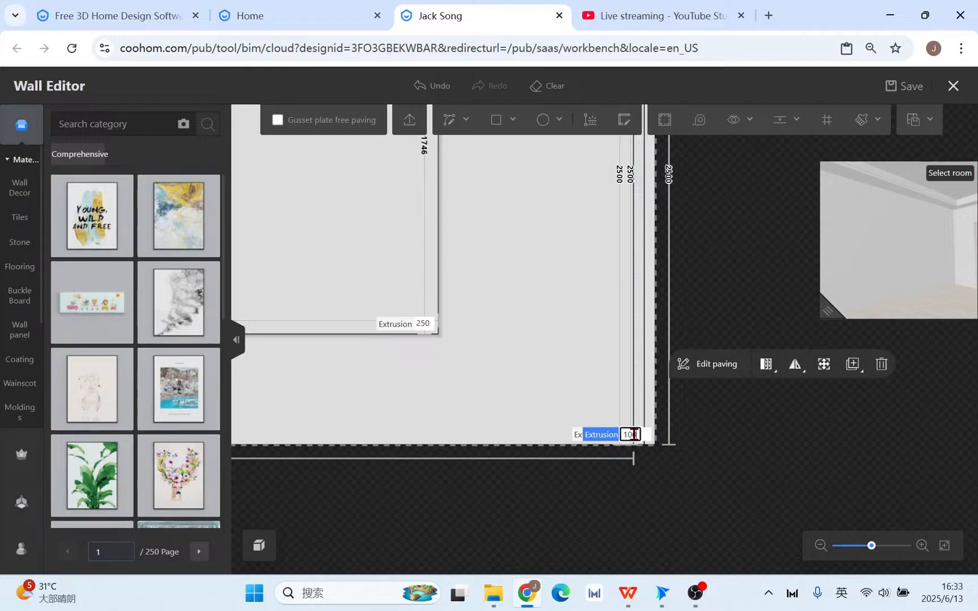
key("Return")
Search the materials for wood and apply the dark brown wood finish to the inner narrow strip.
scroll(659, 402, "down", 4)
middle_click_drag(718, 258, 628, 324)
scroll(603, 351, "up", 3)
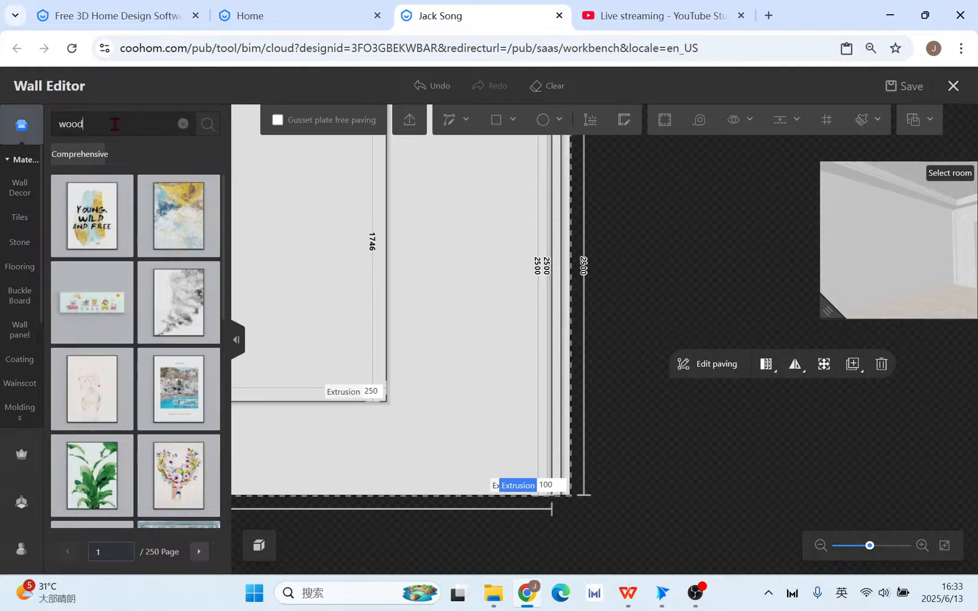
key("Return")
scroll(204, 441, "down", 3)
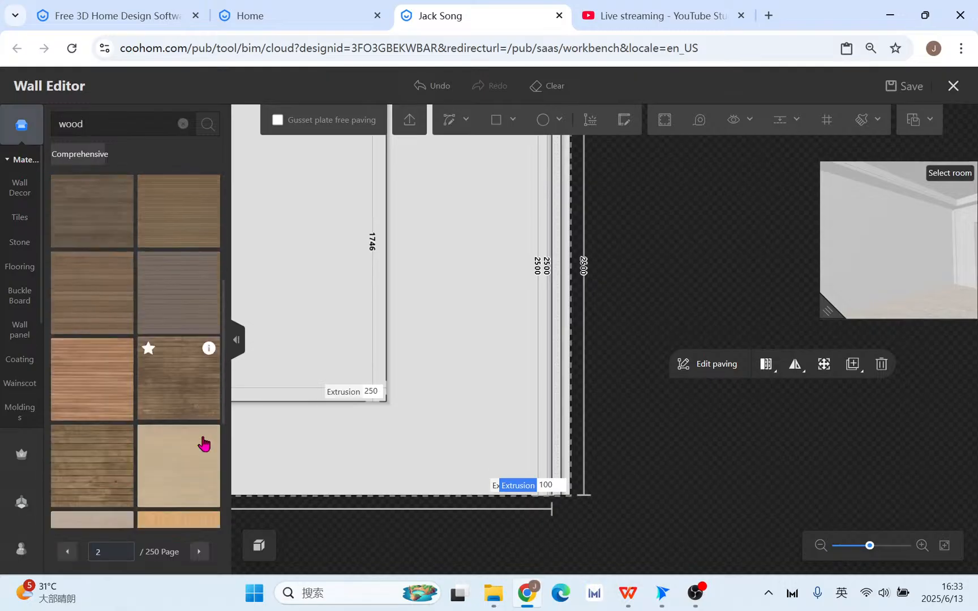
scroll(198, 447, "down", 5)
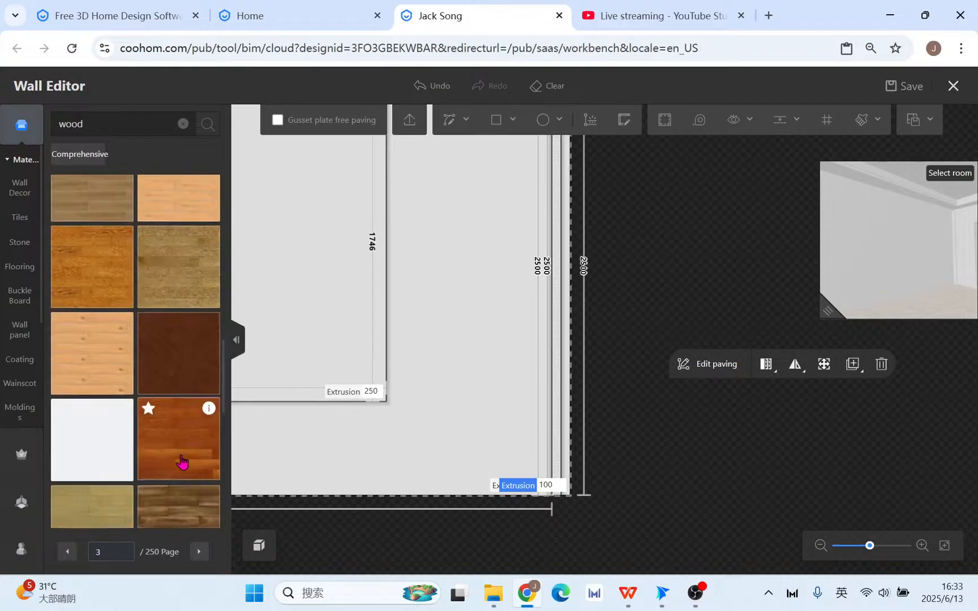
scroll(180, 458, "down", 5)
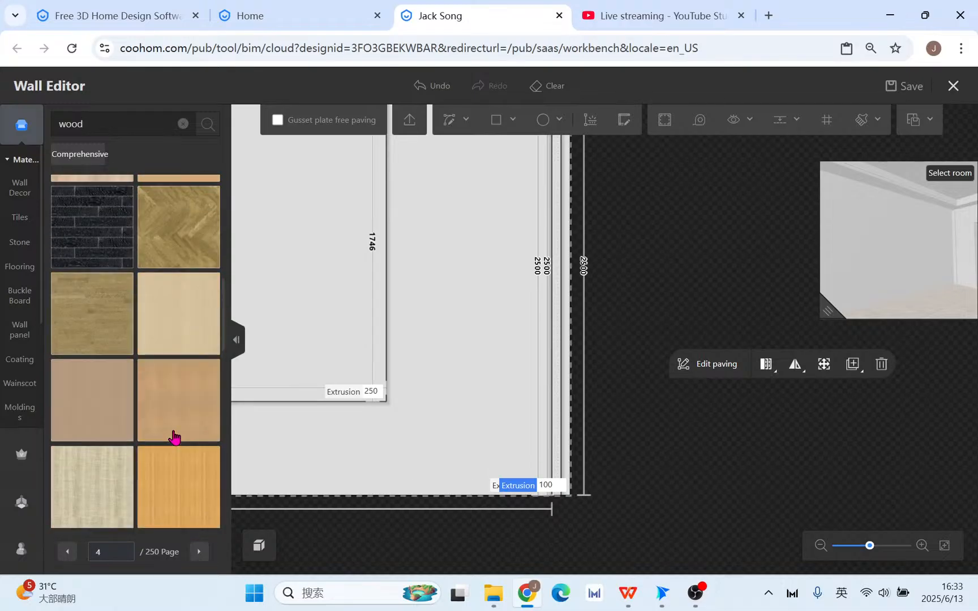
scroll(113, 403, "down", 4)
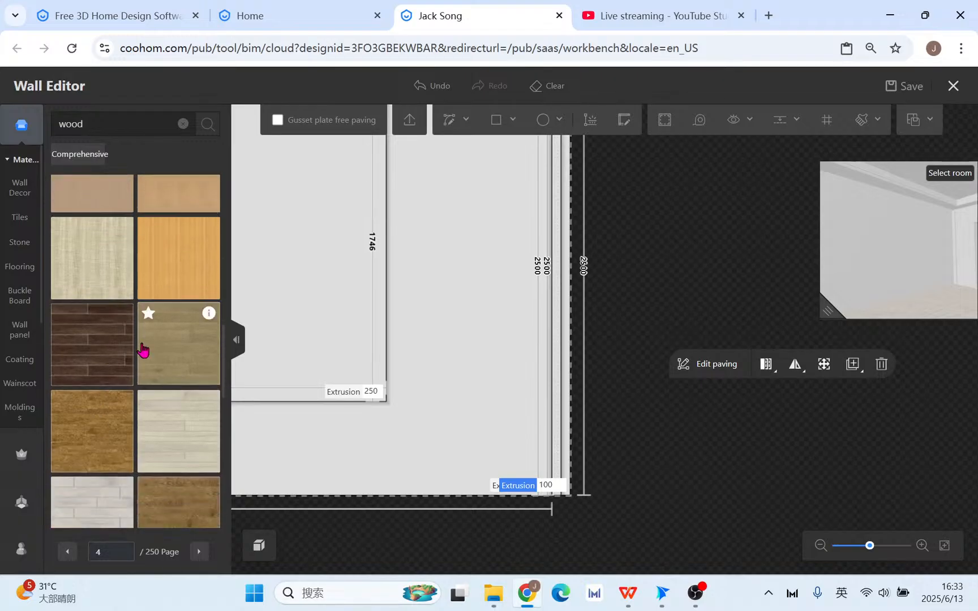
scroll(133, 425, "down", 4)
scroll(133, 429, "down", 5)
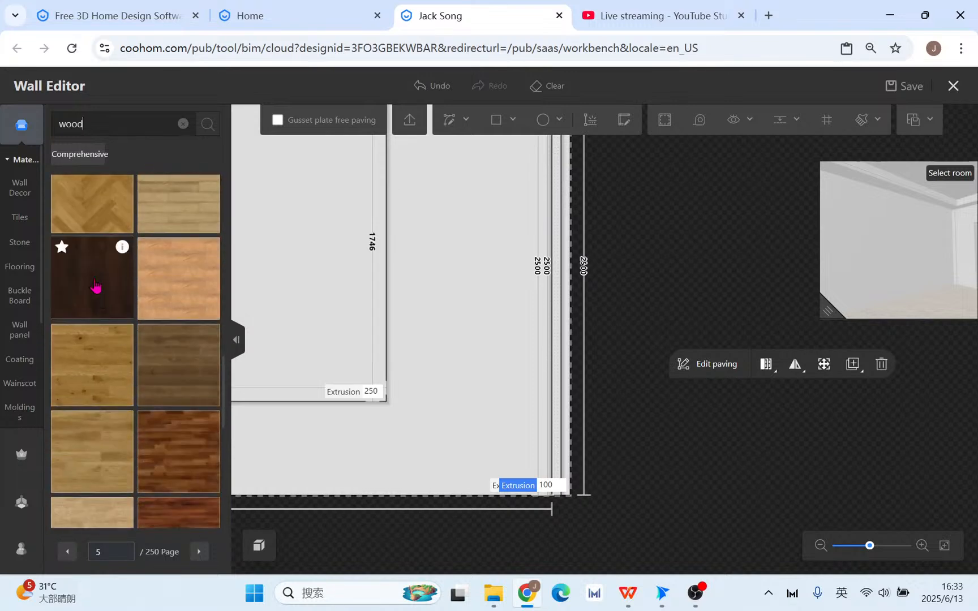
left_click(569, 364)
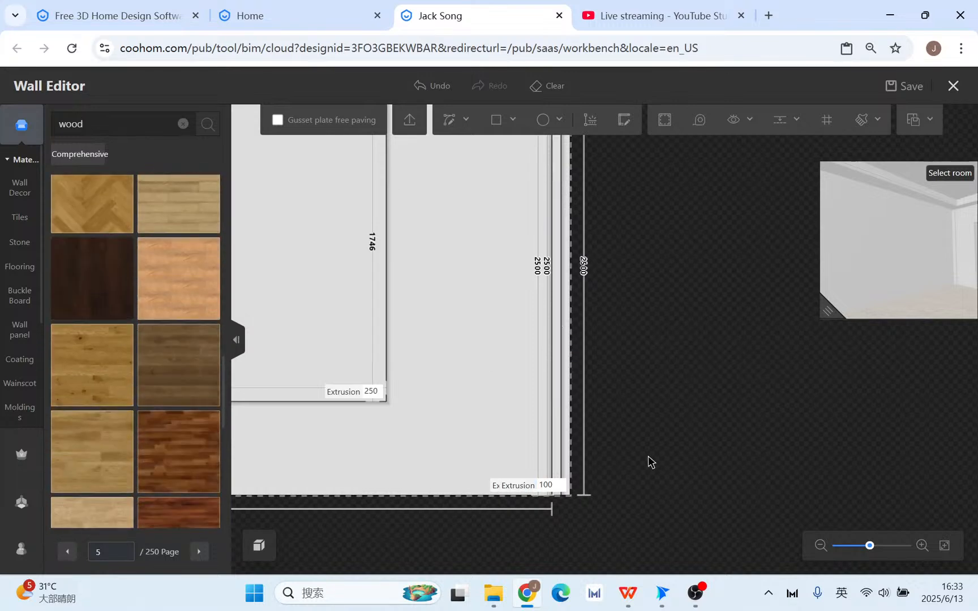
scroll(648, 463, "up", 2)
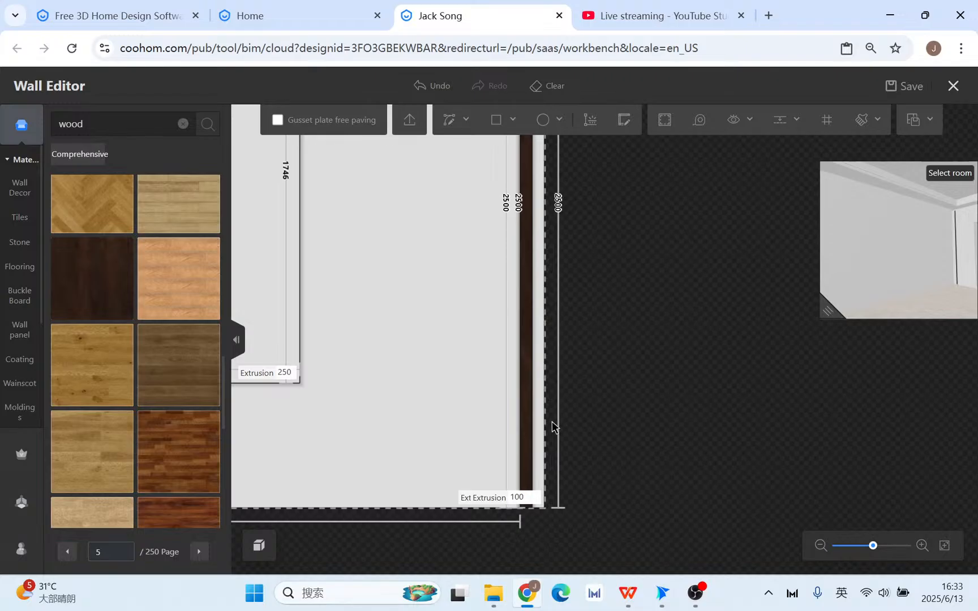
scroll(551, 427, "up", 2)
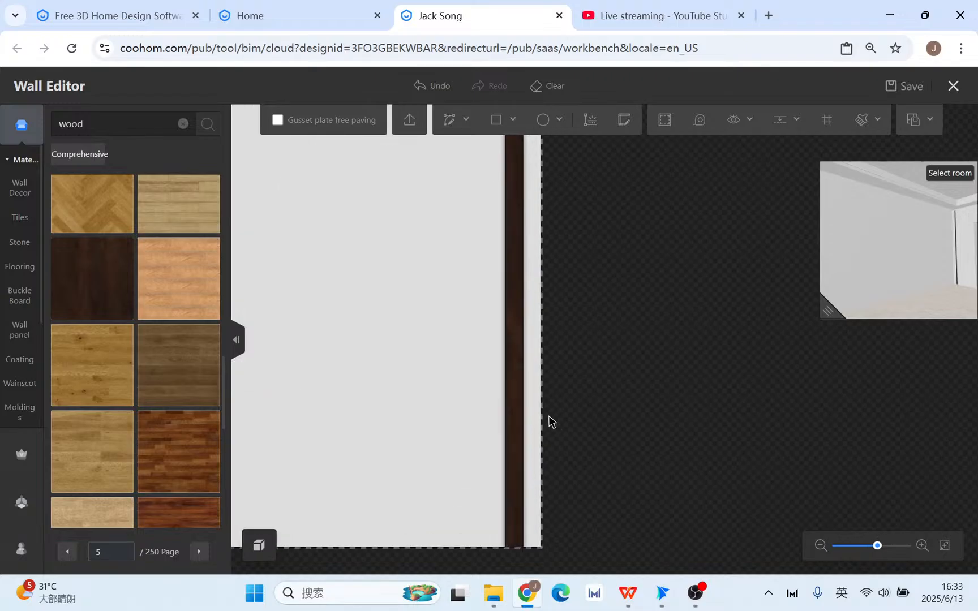
Add the dark brown wood finish to the favorites and apply it to the inner strip's side elevation.
left_click(61, 247)
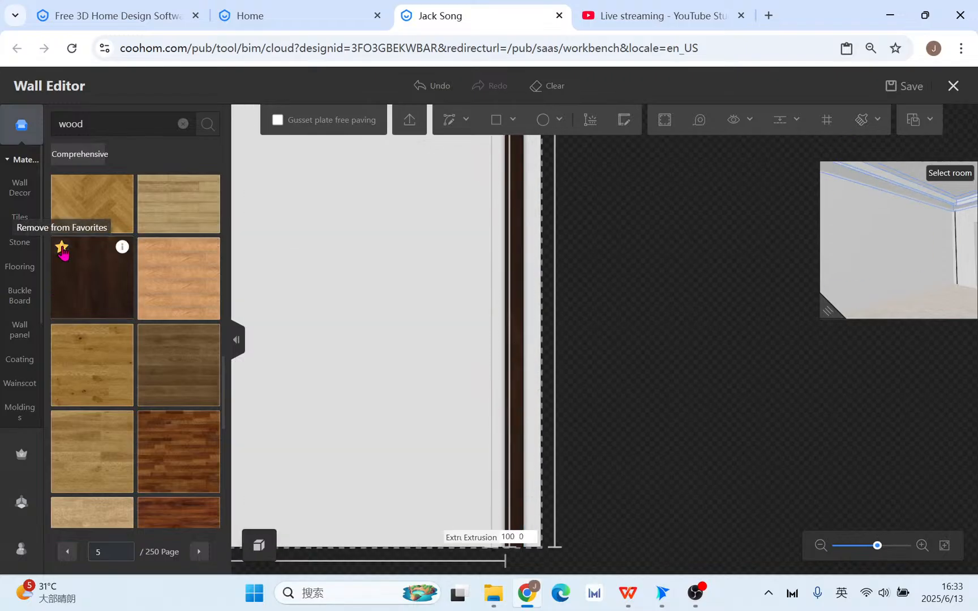
left_click(521, 267)
scroll(146, 371, "down", 2)
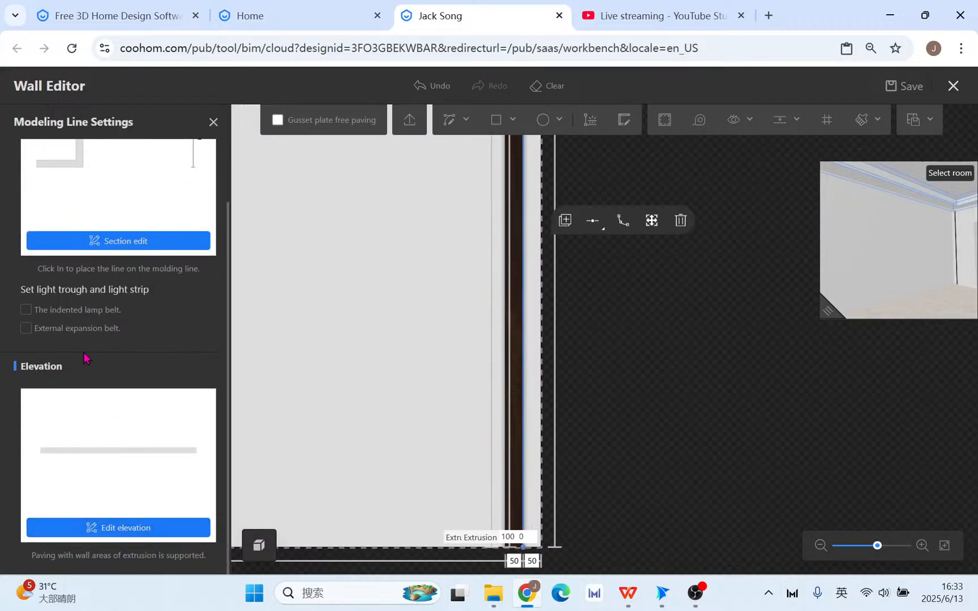
left_click(120, 529)
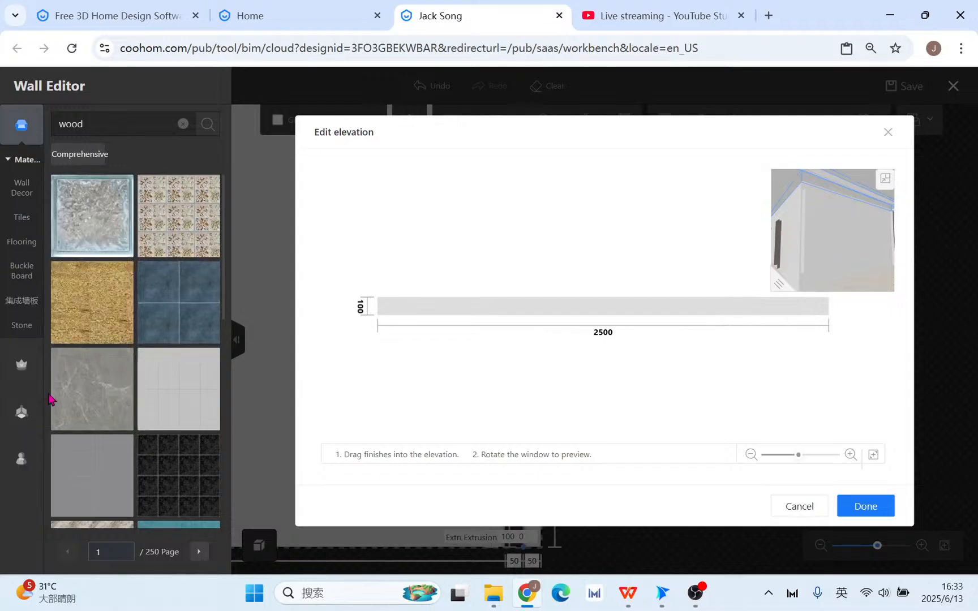
left_click(21, 475)
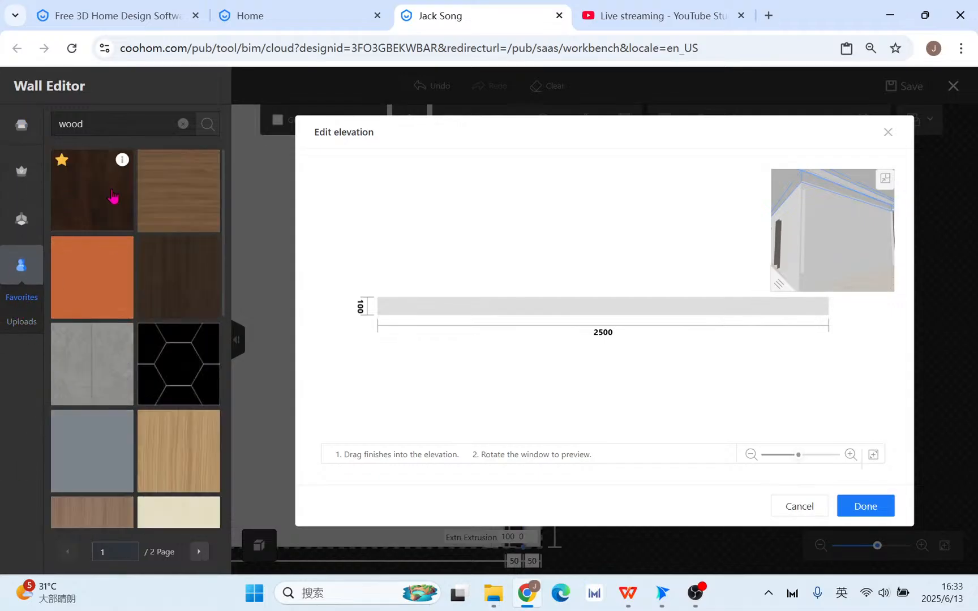
left_click_drag(113, 195, 548, 310)
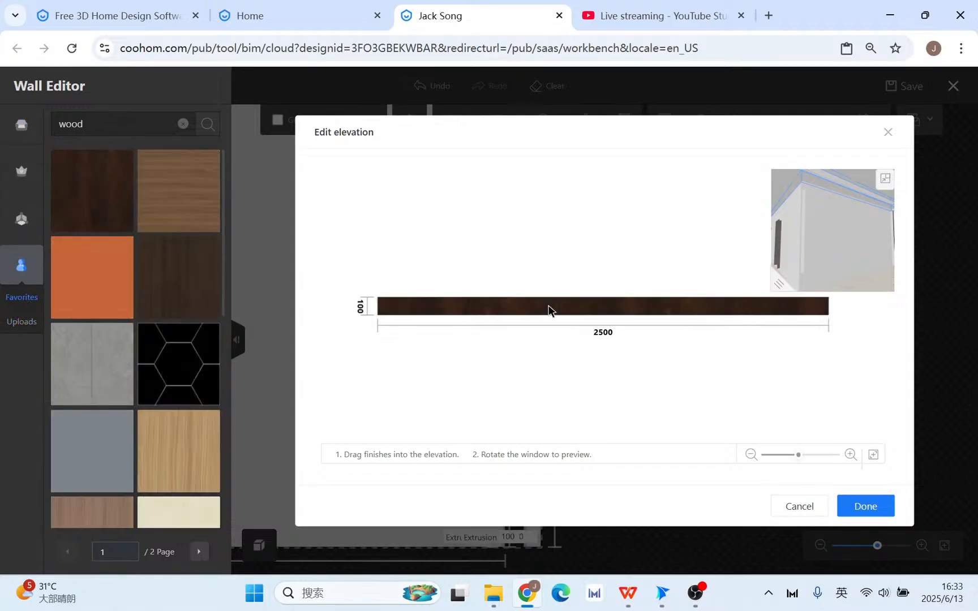
left_click(632, 312)
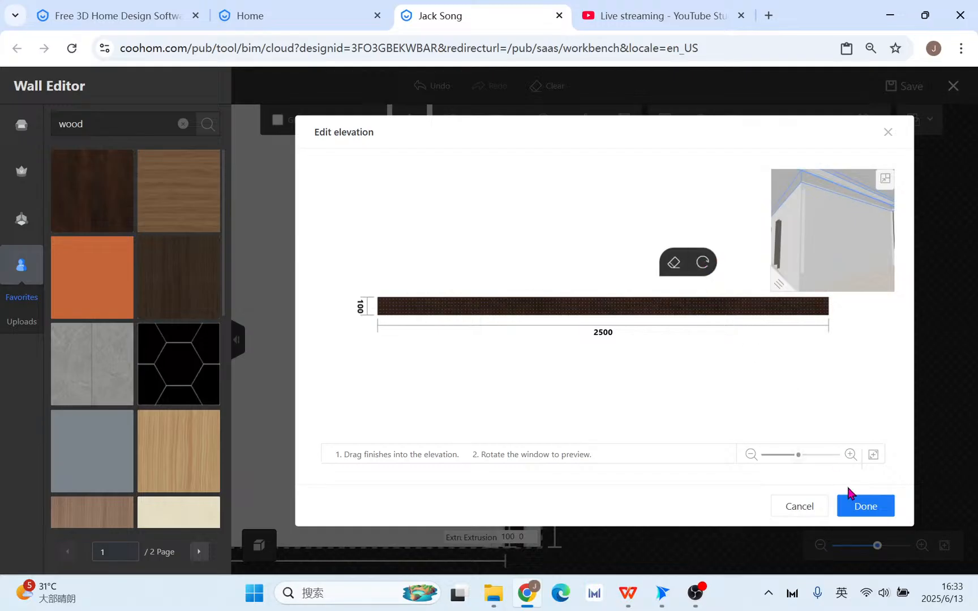
left_click(866, 508)
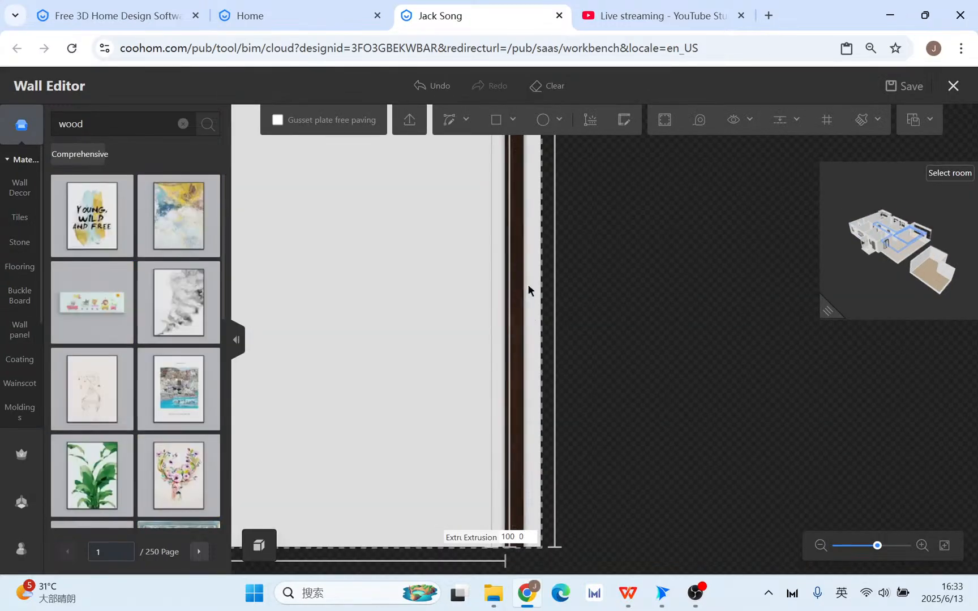
Copy the dark wood finish from the inner strip onto the adjacent edge strip with the Paving brush.
left_click(522, 281)
left_click(560, 239)
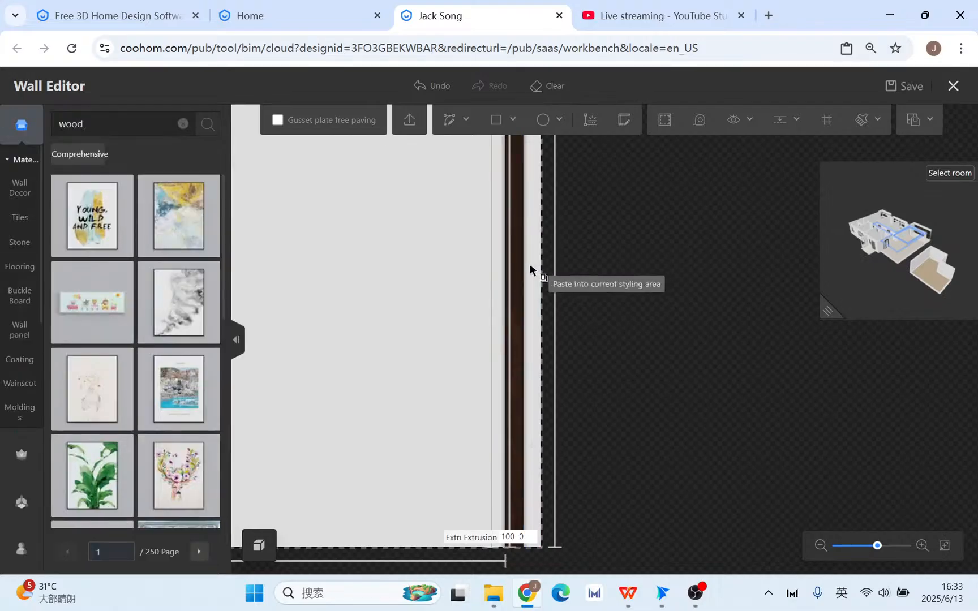
left_click(876, 119)
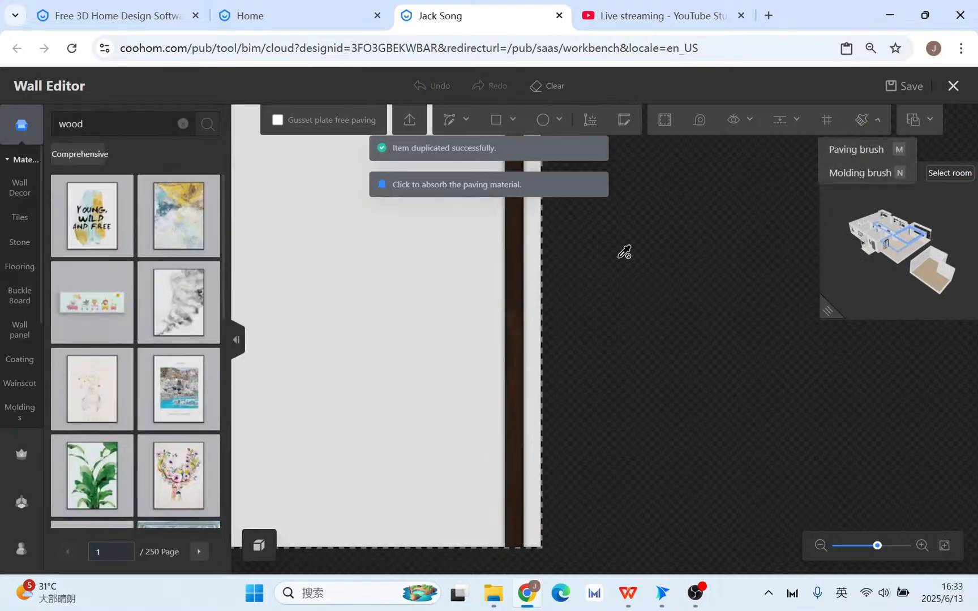
left_click(526, 265)
left_click(538, 259)
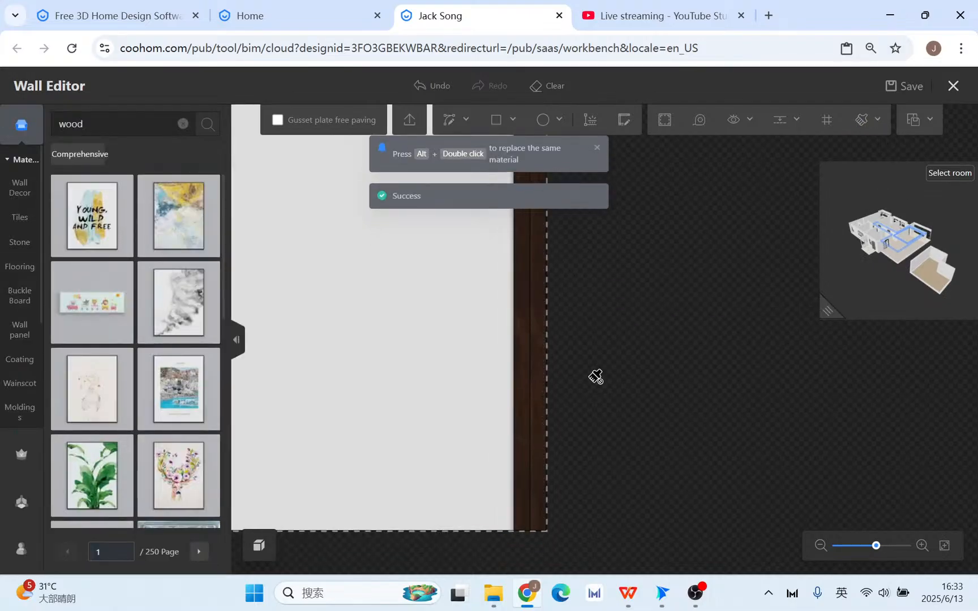
Select the two narrow wood strips at the wall's edge and start a linear array of them.
scroll(594, 375, "down", 5)
scroll(583, 440, "down", 3)
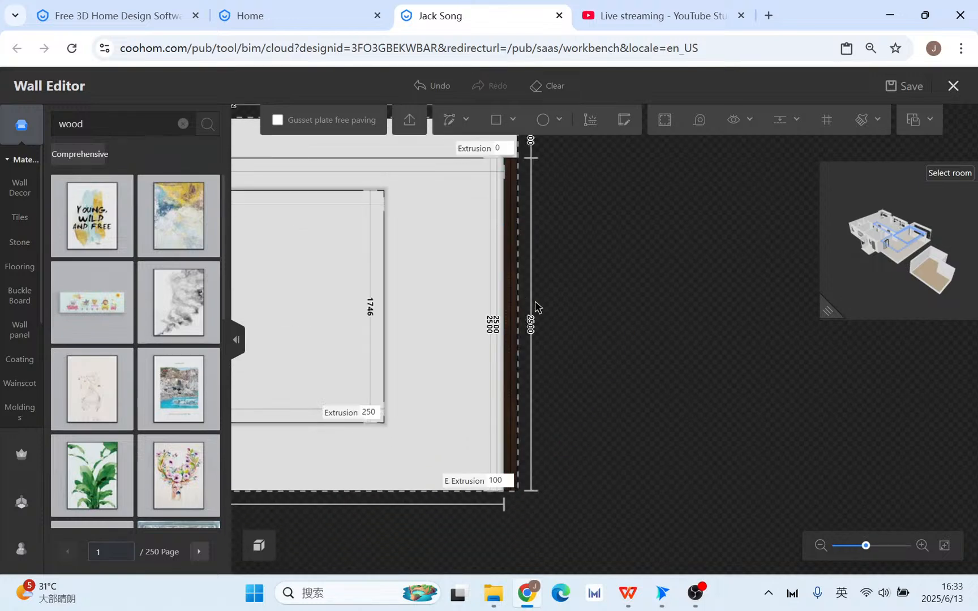
scroll(566, 385, "down", 2)
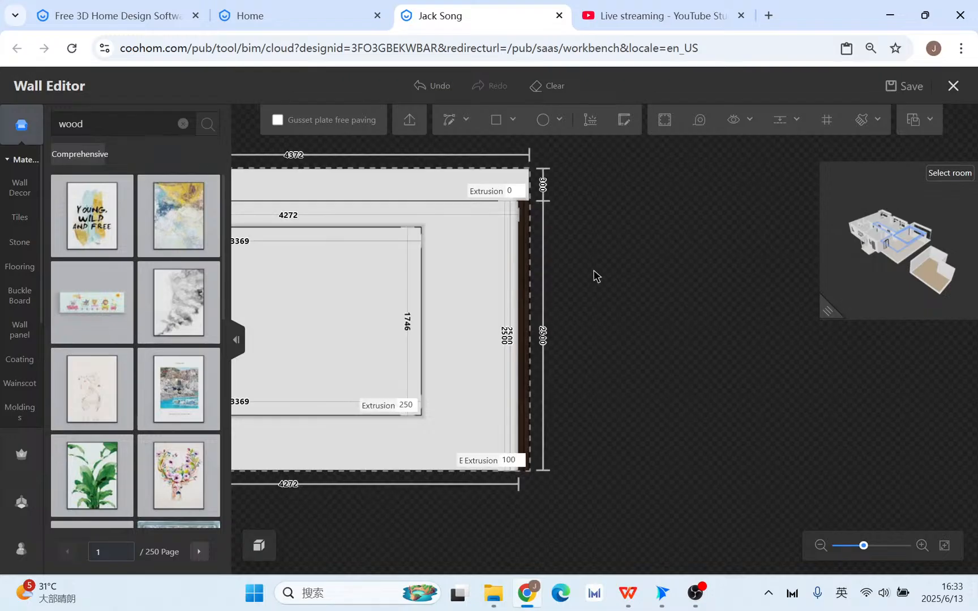
left_click(500, 183)
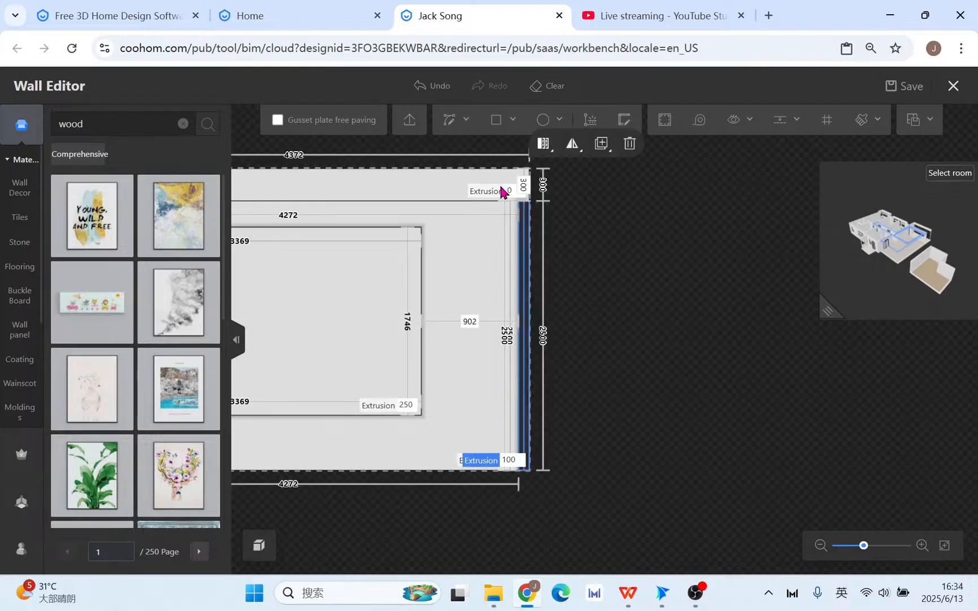
scroll(615, 377, "up", 1)
scroll(616, 376, "down", 1)
left_click(521, 331)
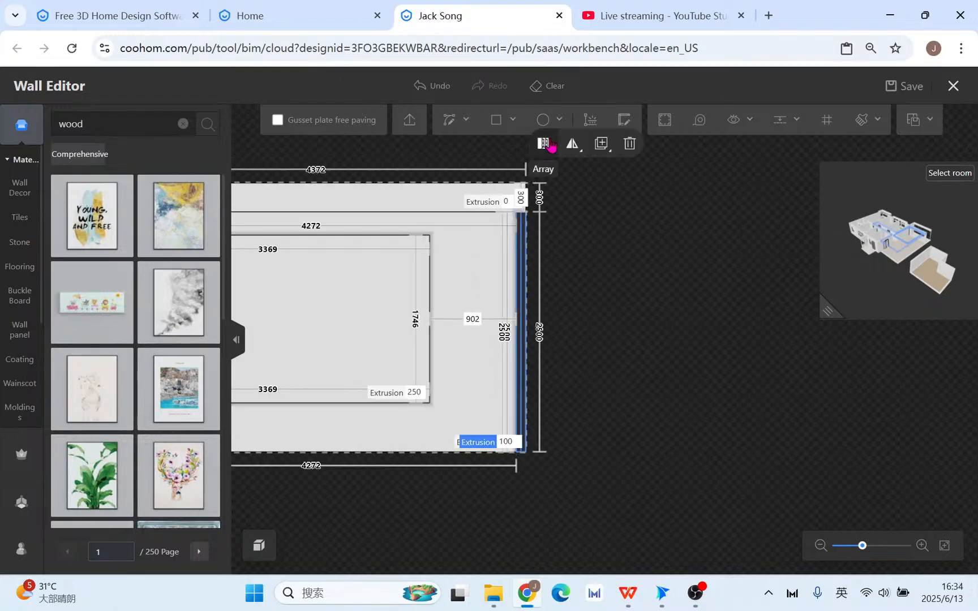
left_click(544, 144)
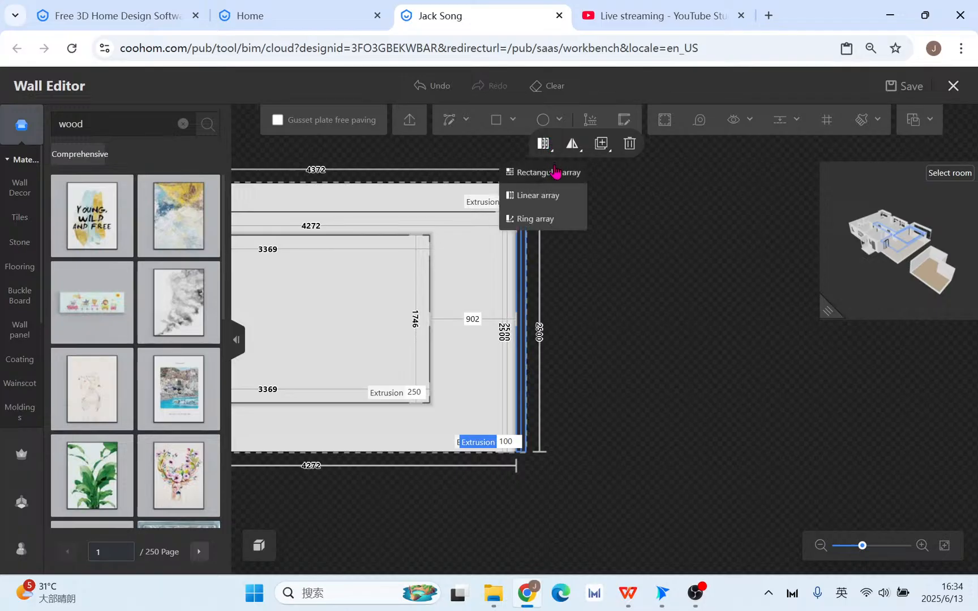
left_click(563, 198)
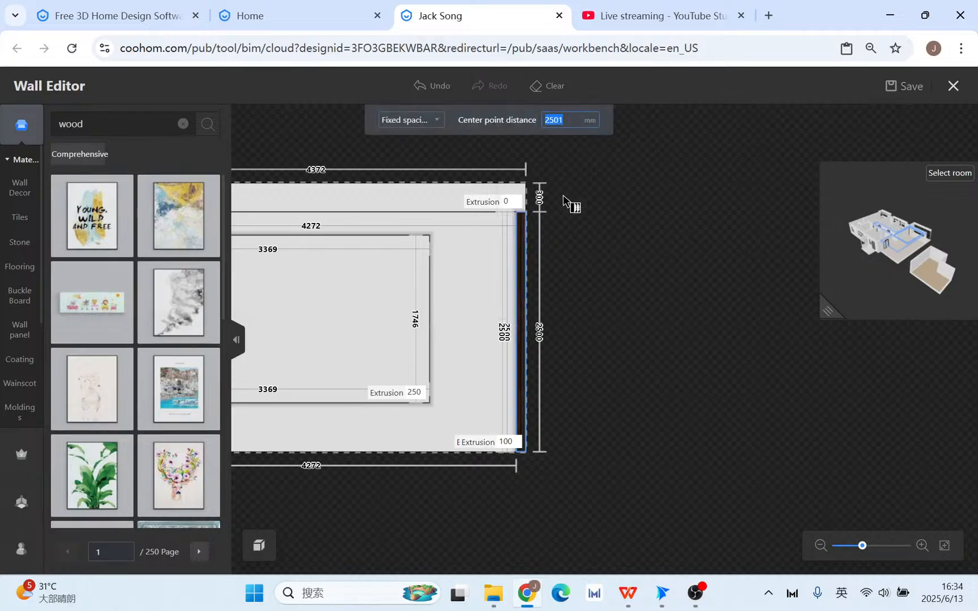
Set the array's center point distance to 100 mm with fixed spacing and run it along the wall's lower edge to the opposite corner.
left_click(429, 122)
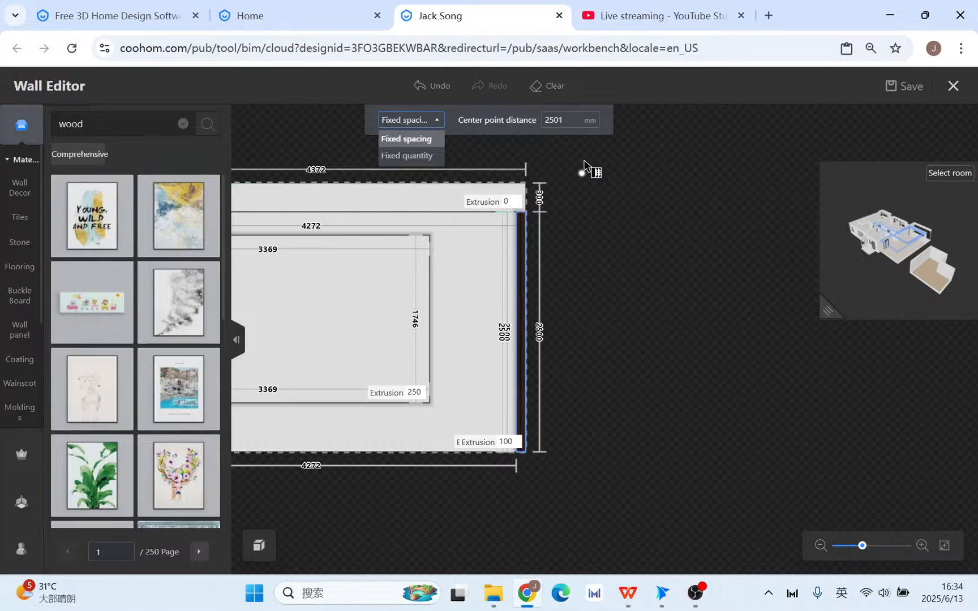
left_click(572, 118)
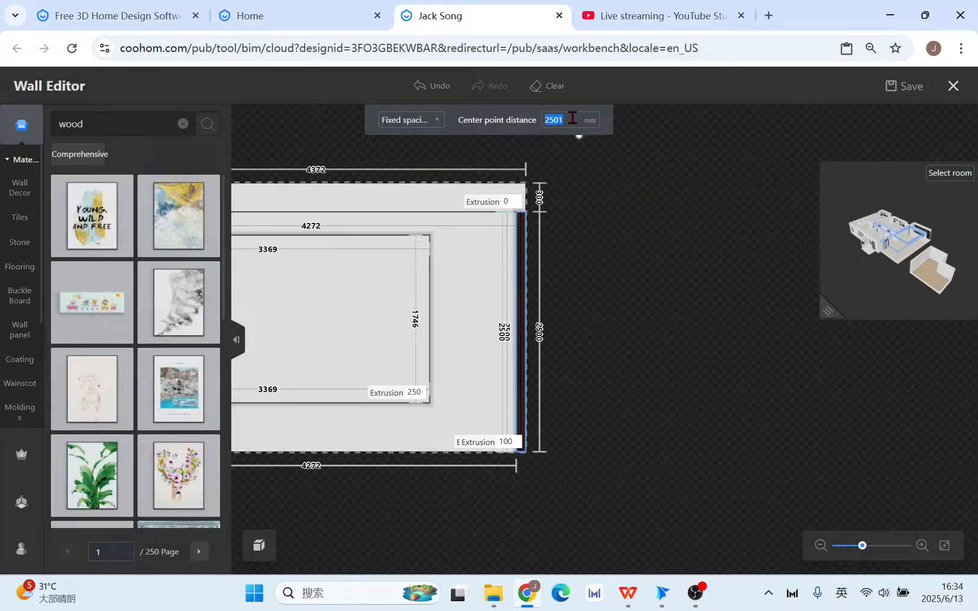
scroll(530, 465, "up", 4)
left_click(526, 445)
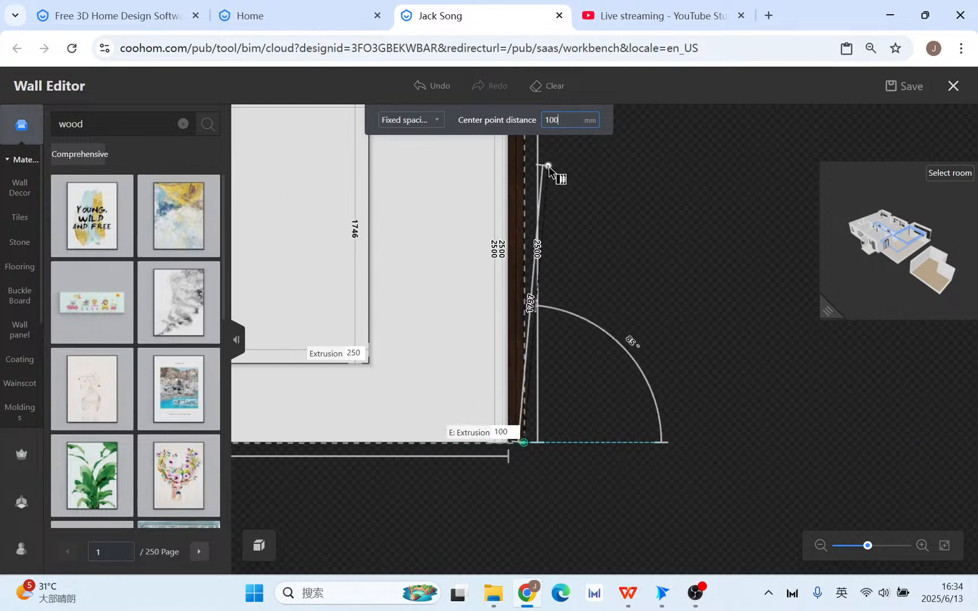
key("Return")
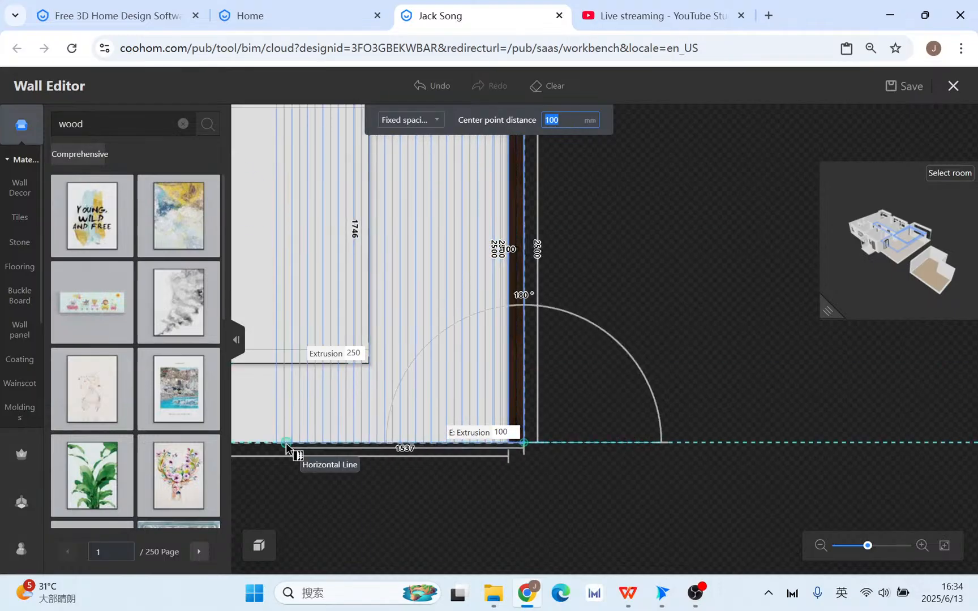
scroll(271, 445, "down", 1)
middle_click_drag(271, 444, 735, 443)
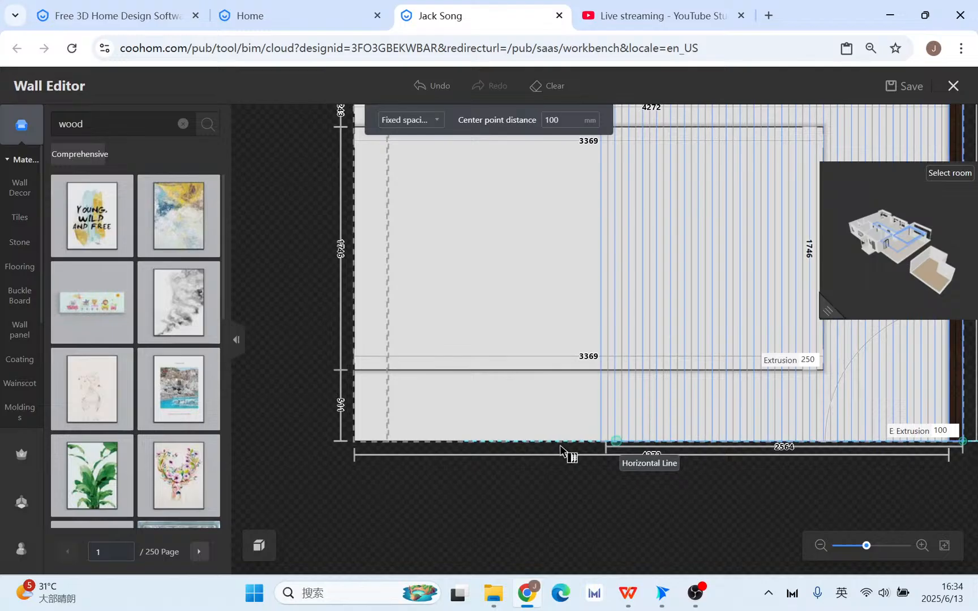
left_click(357, 438)
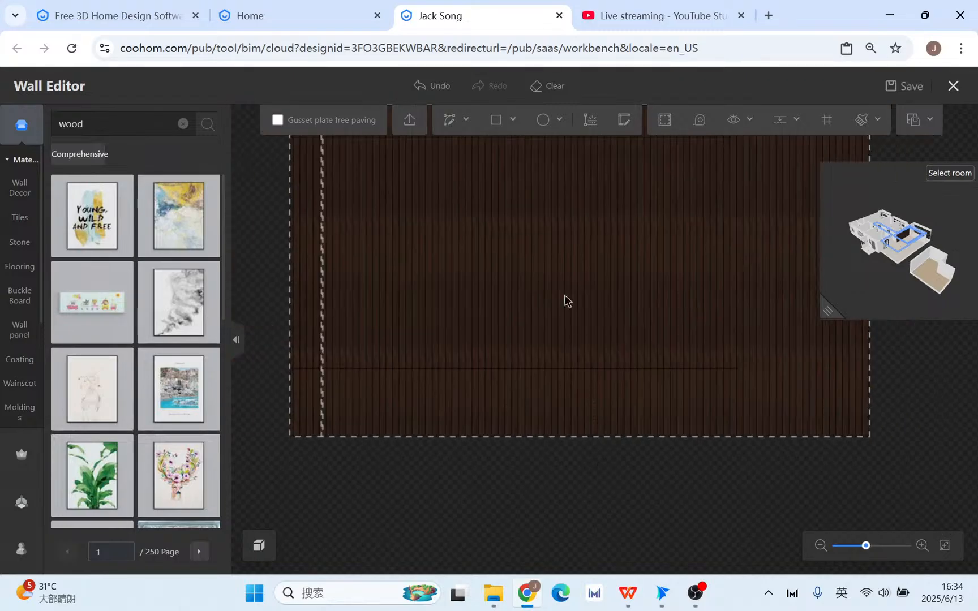
Enlarge the 3D preview, examine the slatted wall up close in the living room, and narrow the preview again.
left_click(552, 252)
left_click(616, 310)
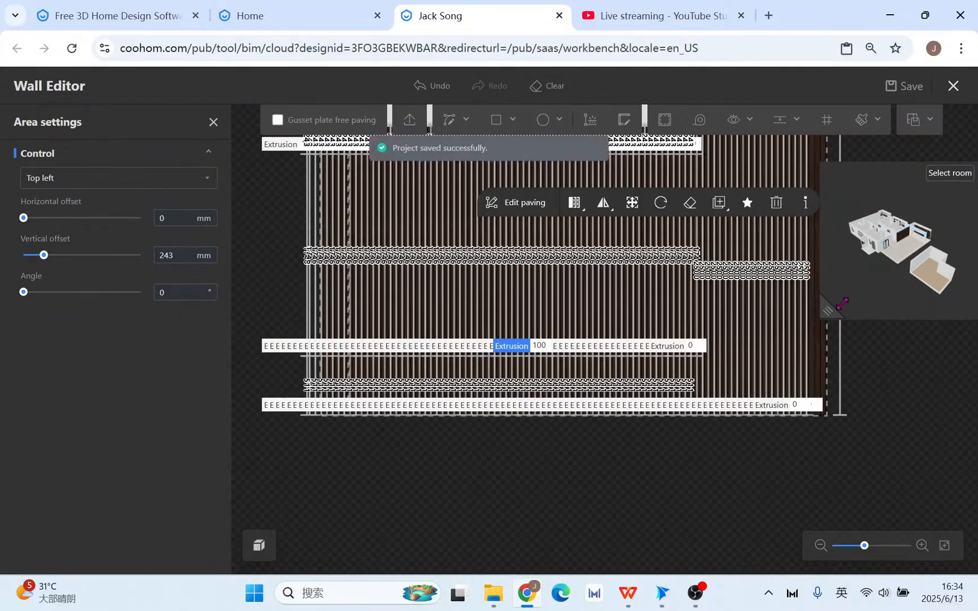
left_click_drag(828, 310, 432, 449)
scroll(748, 335, "up", 10)
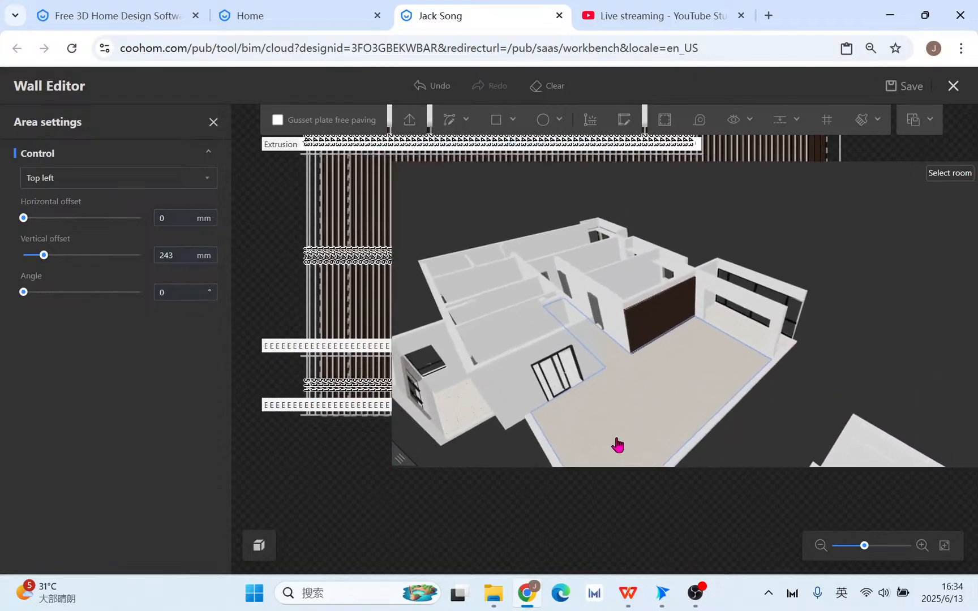
left_click_drag(650, 339, 759, 378)
scroll(532, 351, "up", 3)
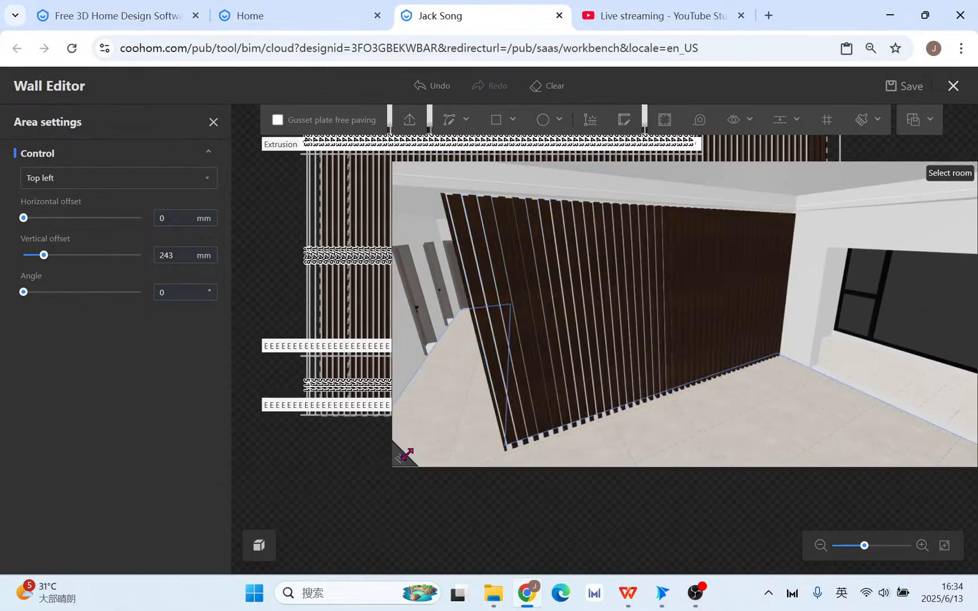
left_click_drag(407, 455, 731, 457)
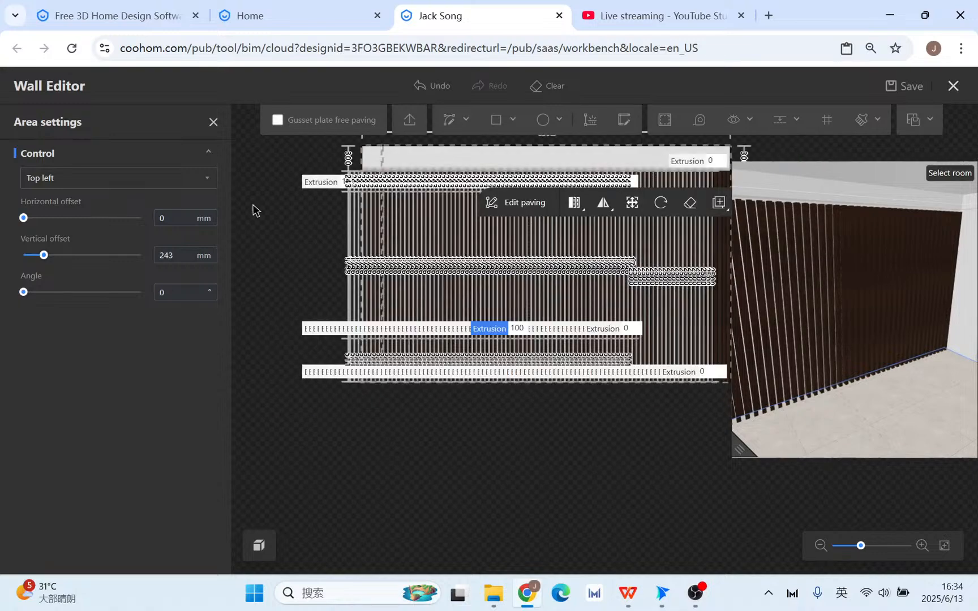
Undo the linear array of the dark wood strips across the wall.
left_click_drag(262, 204, 665, 334)
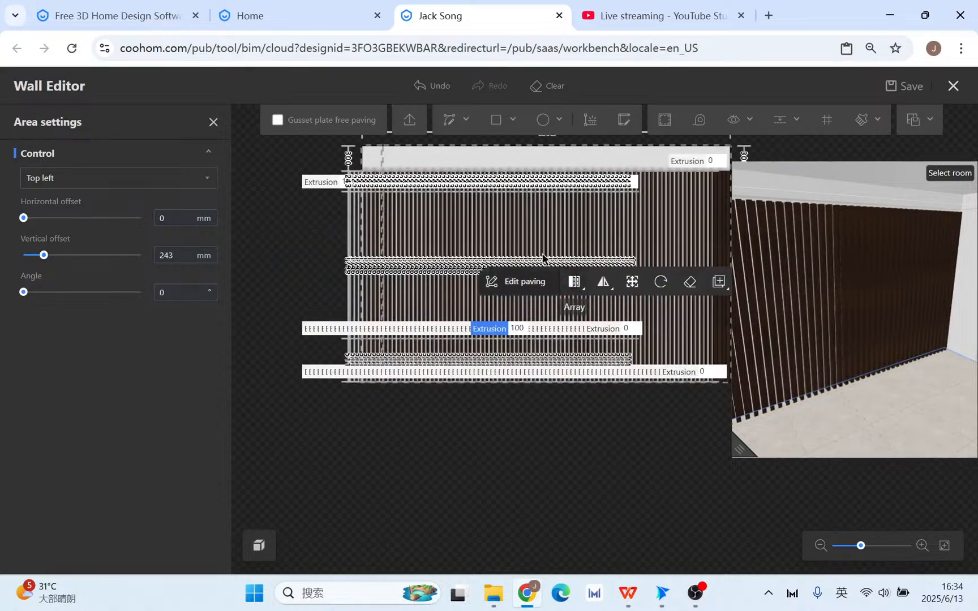
left_click(516, 232)
scroll(561, 259, "up", 1)
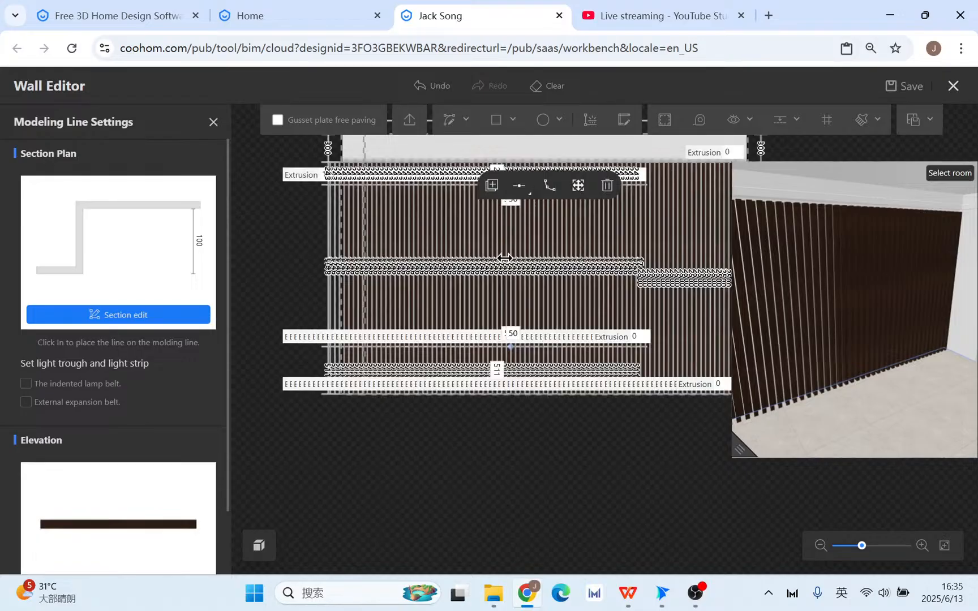
left_click(430, 86)
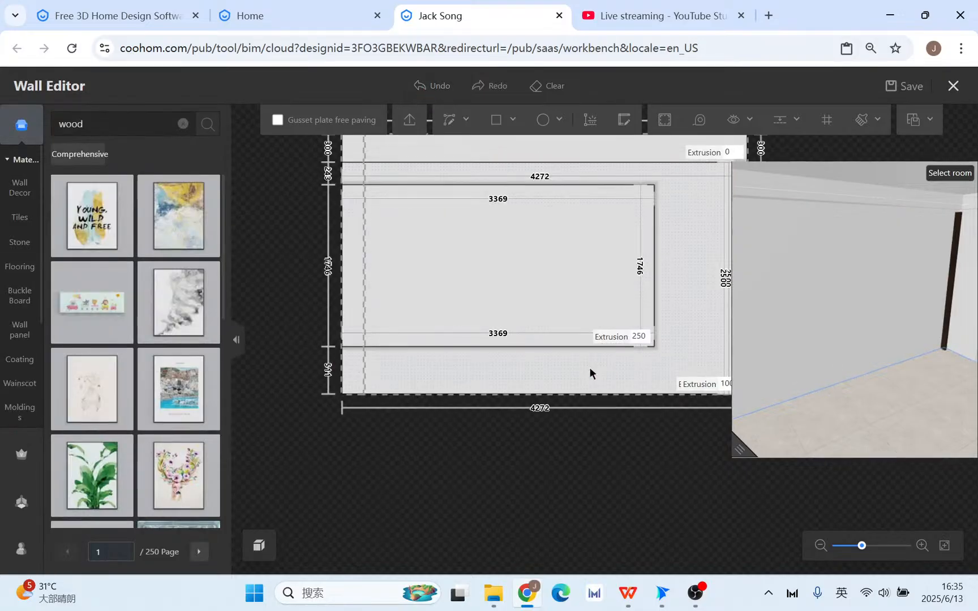
Delete the large inner rectangular area with the 250 mm extrusion from the wall.
right_click_drag(681, 322, 548, 346)
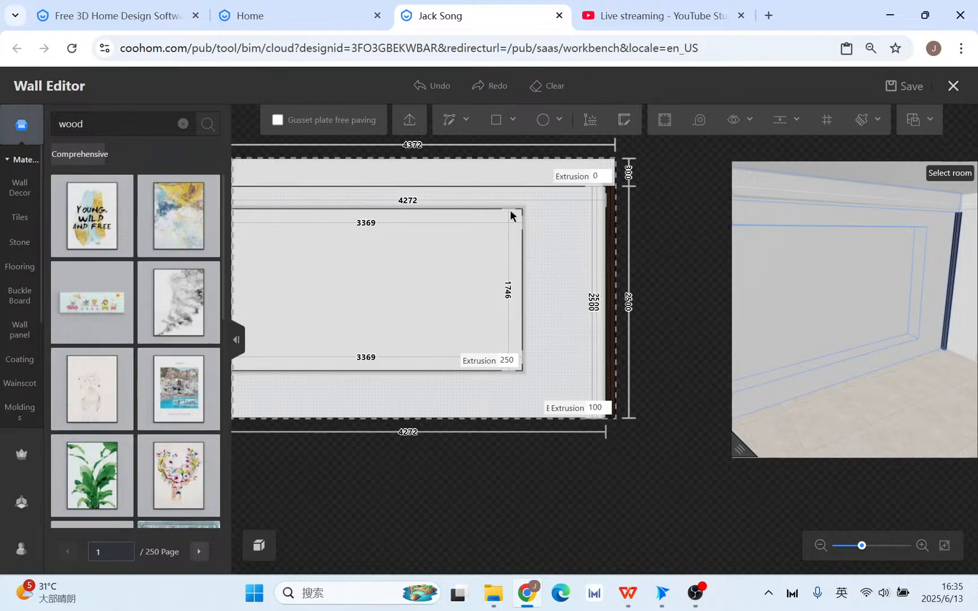
right_click_drag(325, 277, 420, 274)
left_click(463, 274)
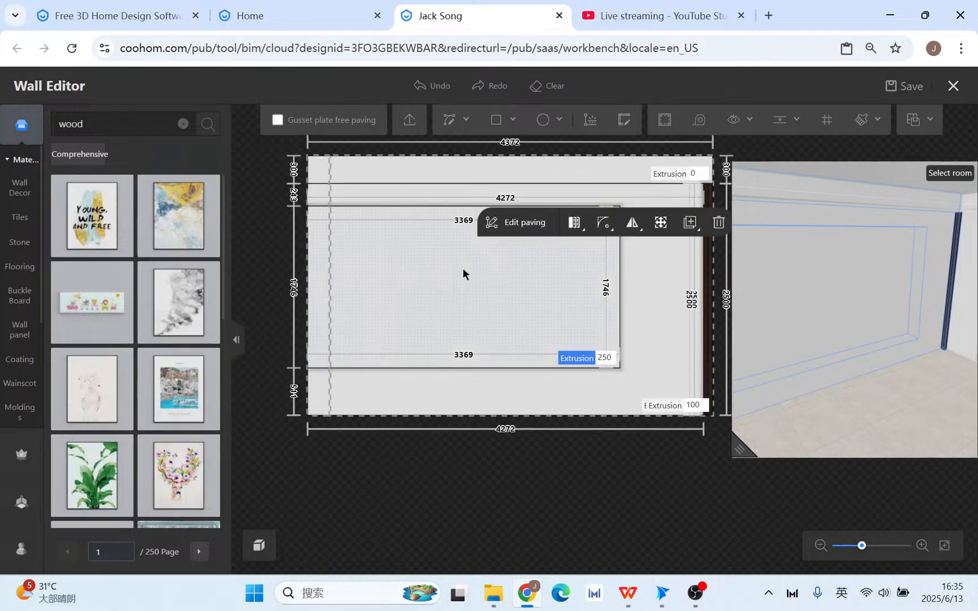
left_click(718, 222)
Array the two edge wood strips with fixed spacing at 100 mm center point distance along the wall's lower edge and check the 3D preview.
scroll(699, 346, "up", 2)
right_click_drag(698, 347, 584, 327)
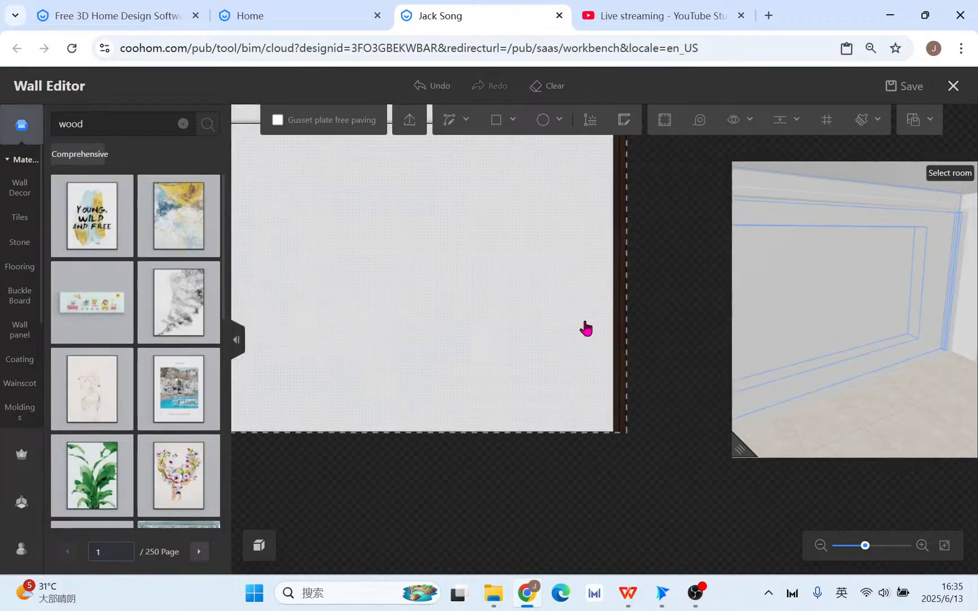
scroll(583, 328, "down", 3)
left_click_drag(624, 191, 528, 442)
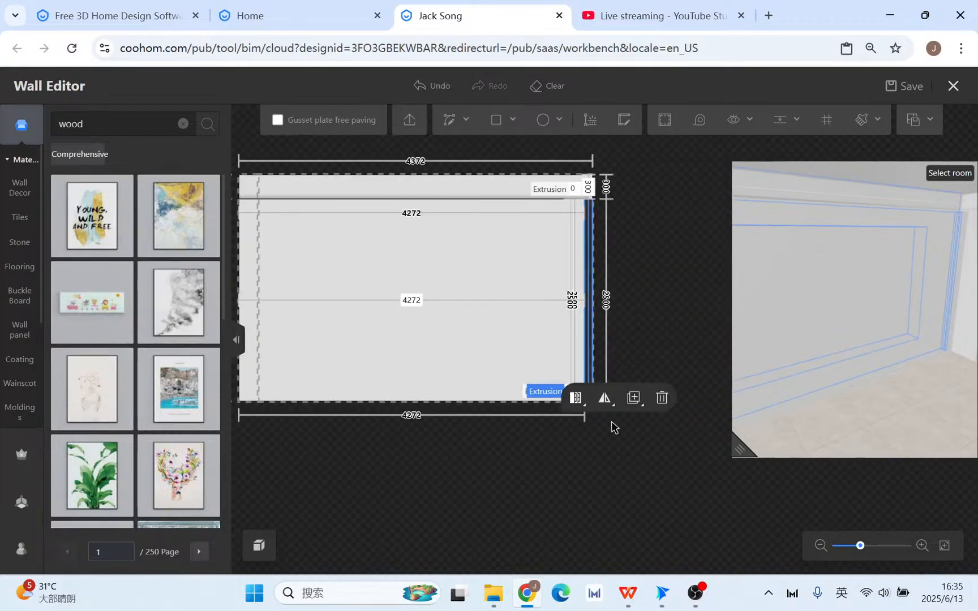
left_click(576, 399)
left_click(564, 447)
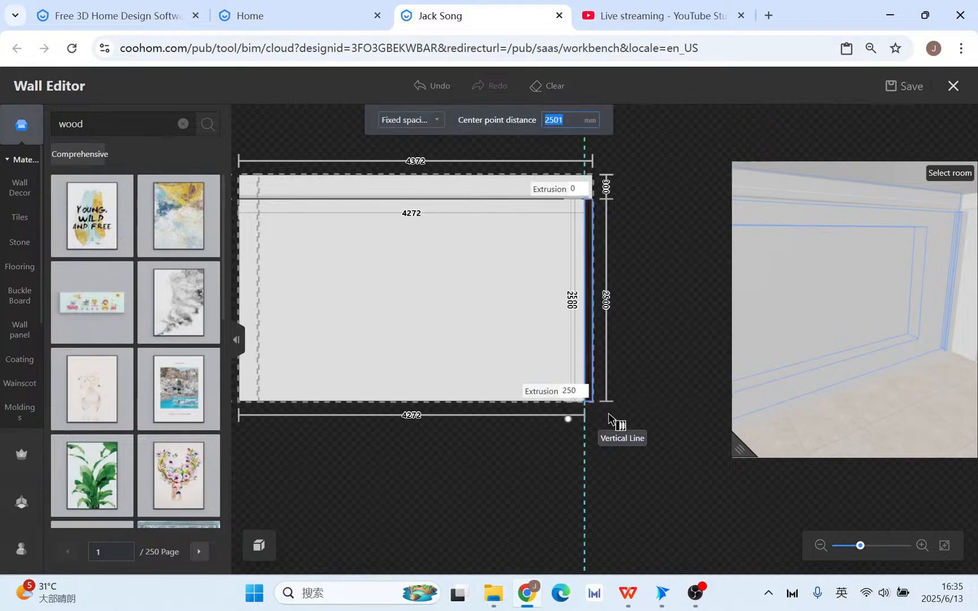
left_click(596, 402)
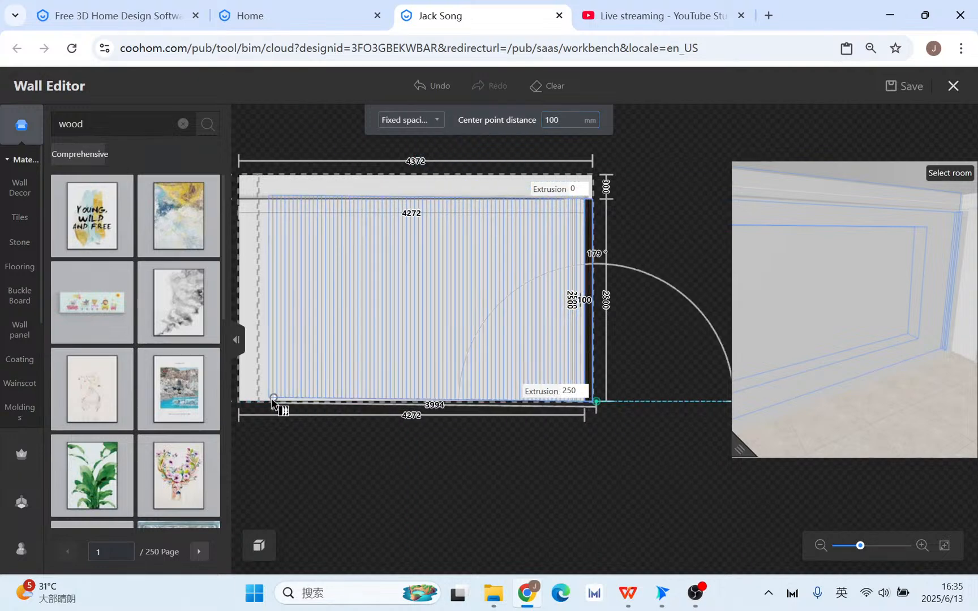
left_click(247, 407)
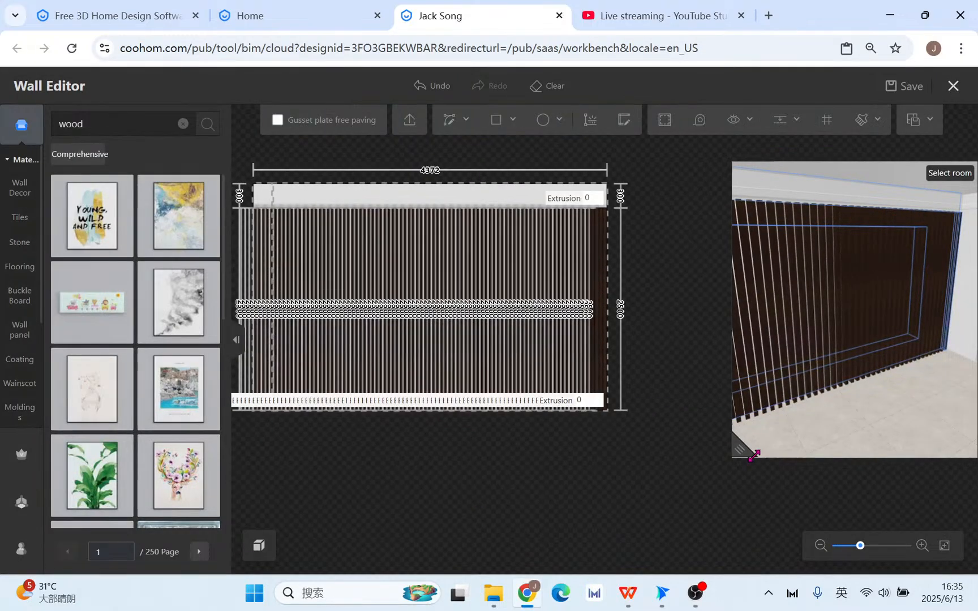
mouse_move(753, 455)
left_mouse_down()
mouse_move(453, 516)
mouse_move(762, 438)
left_mouse_up()
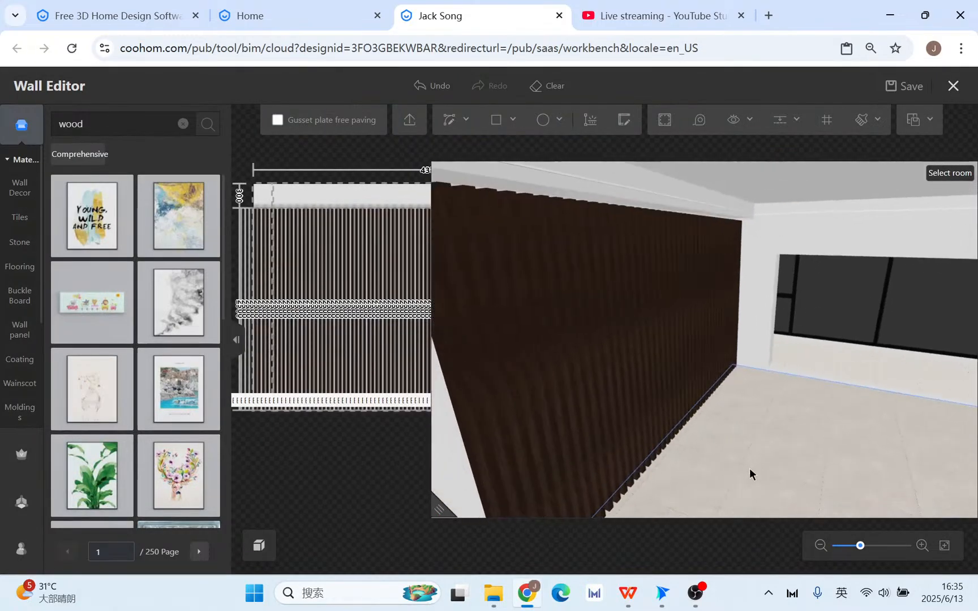
left_click_drag(439, 511, 750, 534)
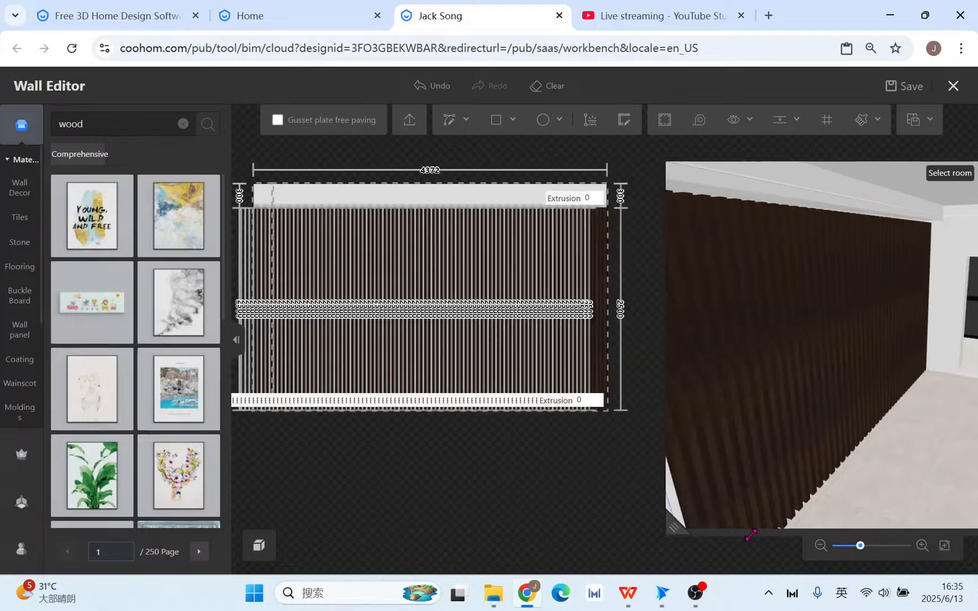
Draw a rectangle about 3637 by 1793 mm over the slatted wall, starting beyond its side edge.
left_click(498, 119)
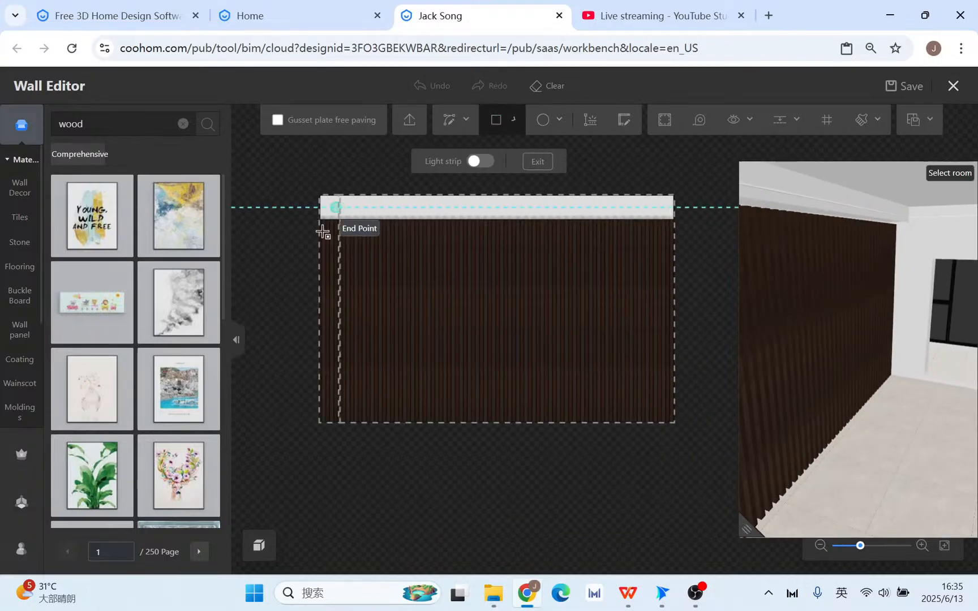
left_click(296, 241)
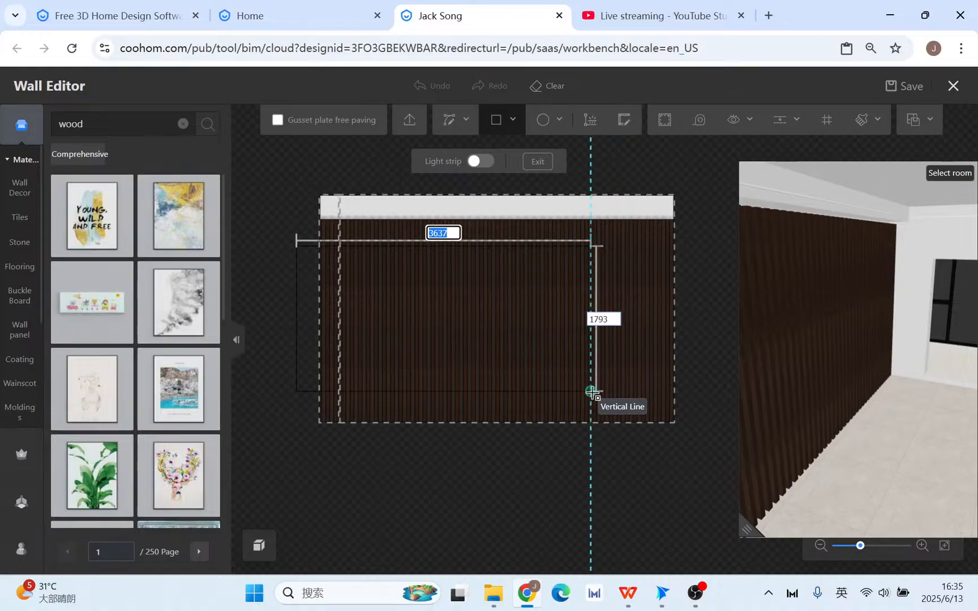
left_click(609, 372)
scroll(451, 345, "up", 2)
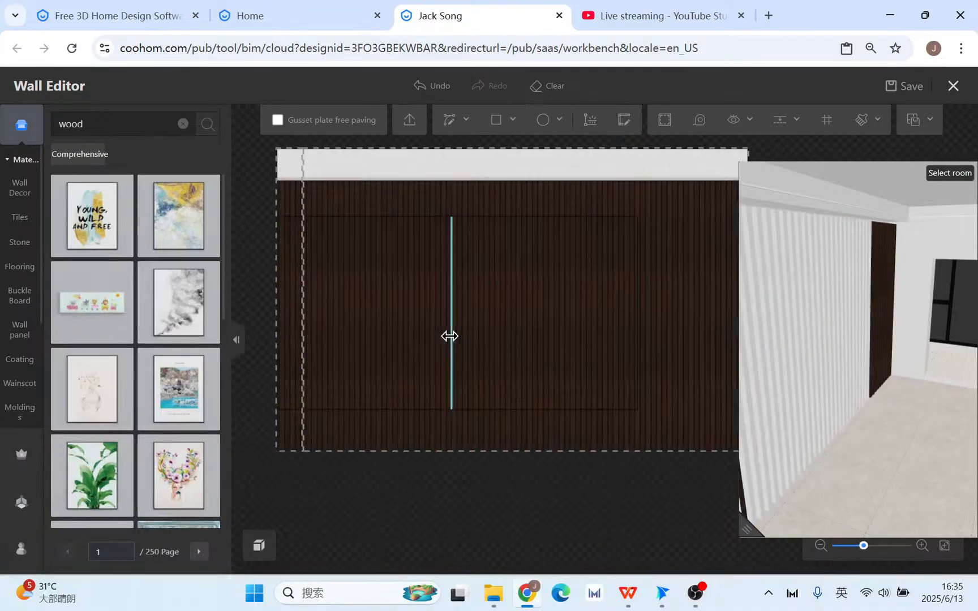
Delete one strip line inside the rectangle, merging the neighbouring areas at a height below ceiling of 0.
left_click(463, 297)
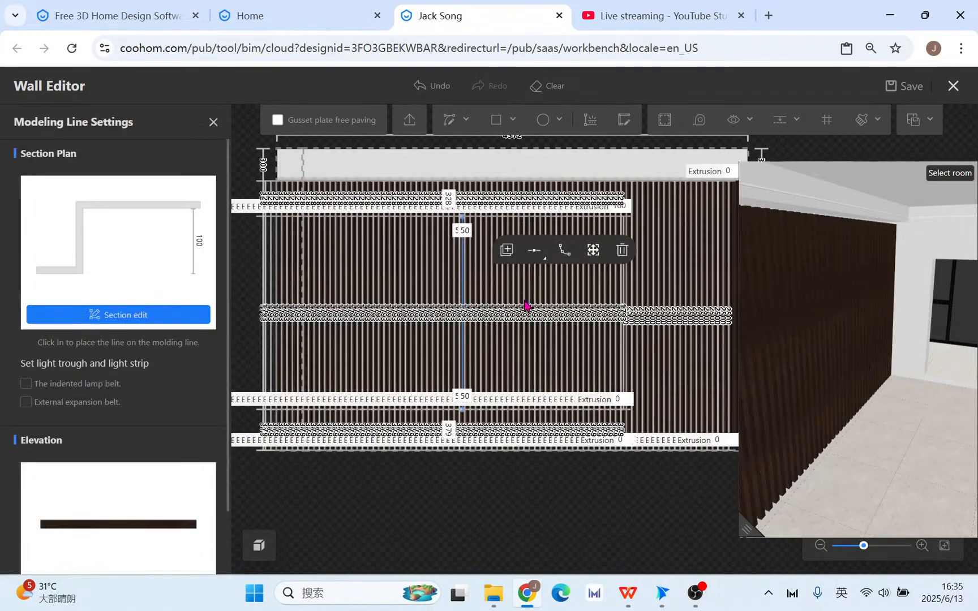
key("Delete")
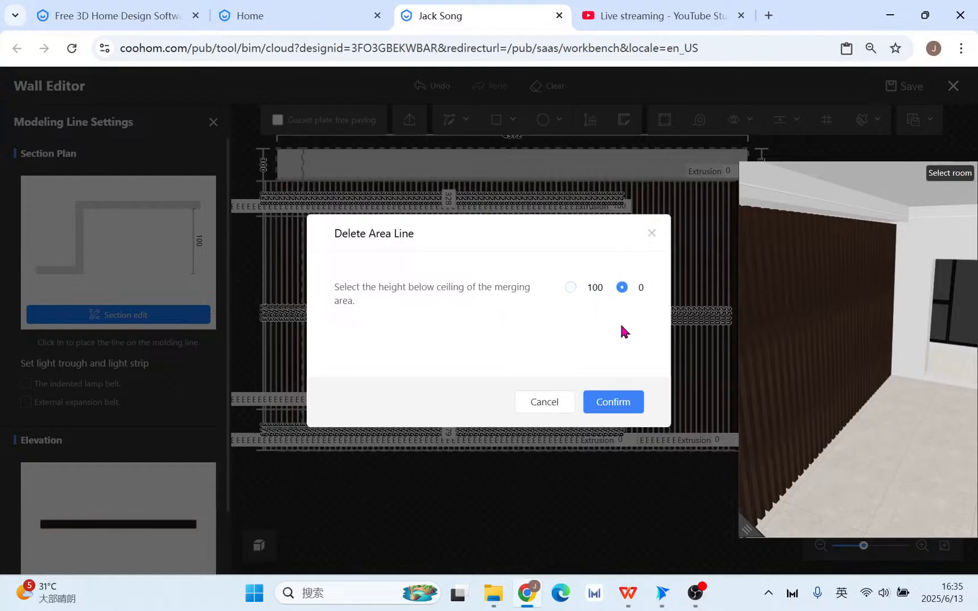
left_click(614, 403)
scroll(454, 298, "up", 1)
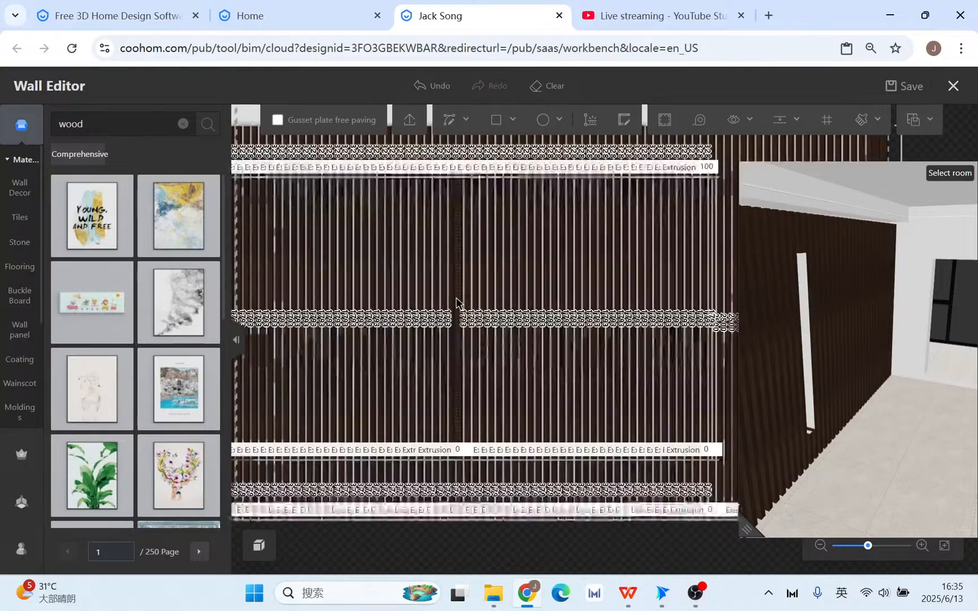
Select all strip lines inside the rectangle and delete them to leave one plain panel area.
scroll(376, 285, "down", 3)
scroll(236, 240, "down", 2)
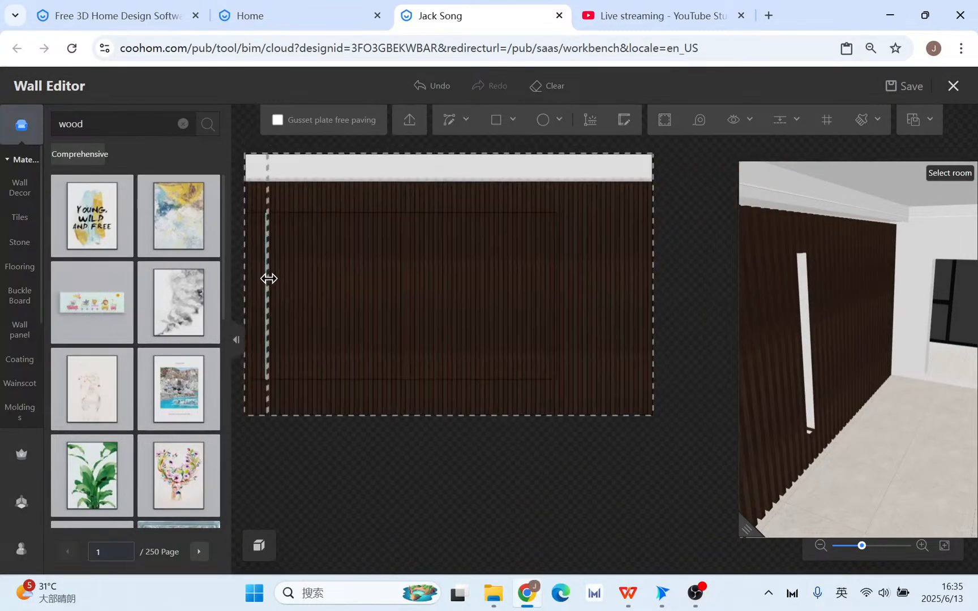
left_click_drag(298, 452, 387, 452)
left_click_drag(269, 192, 662, 399)
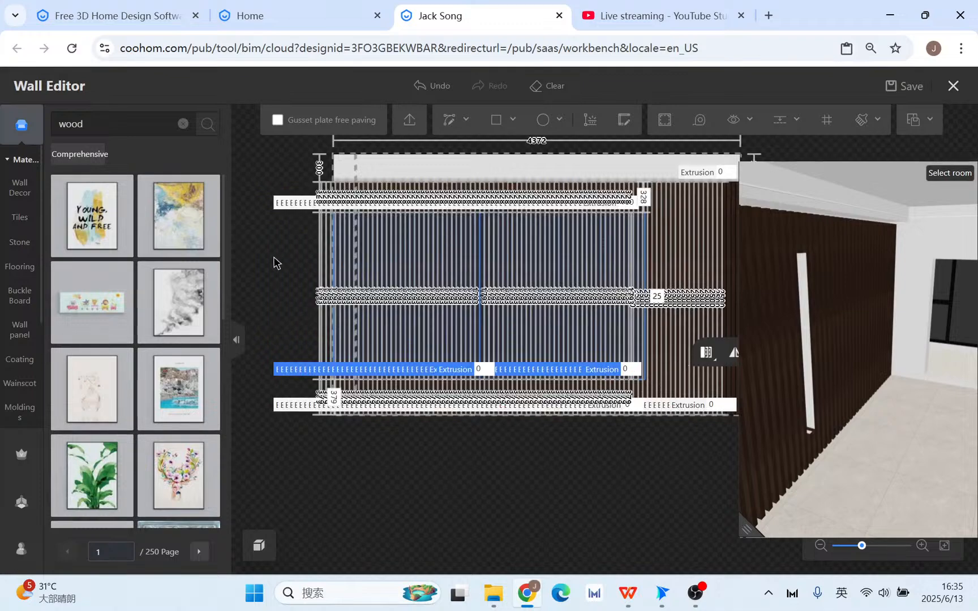
left_click_drag(286, 227, 641, 359)
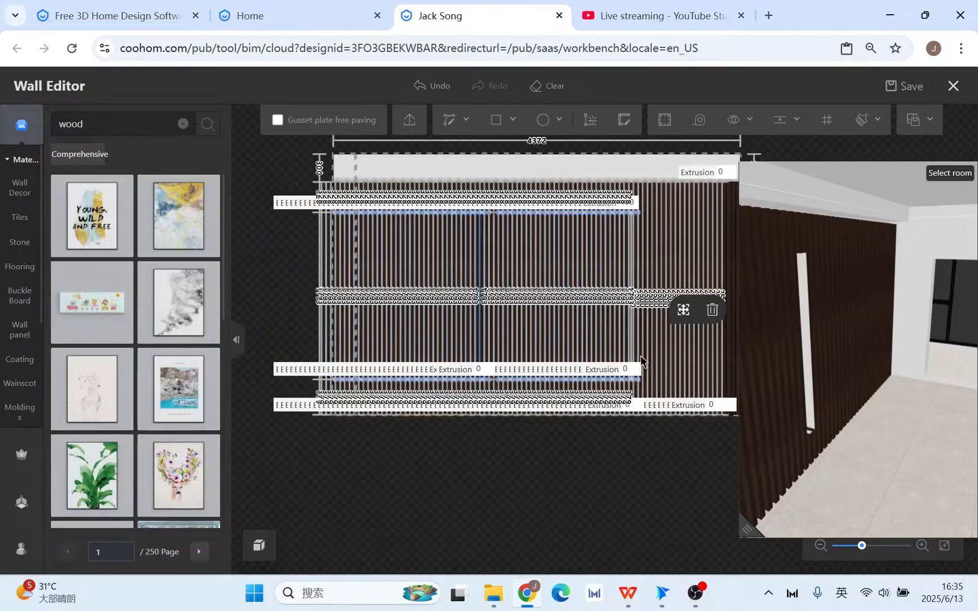
key("Delete")
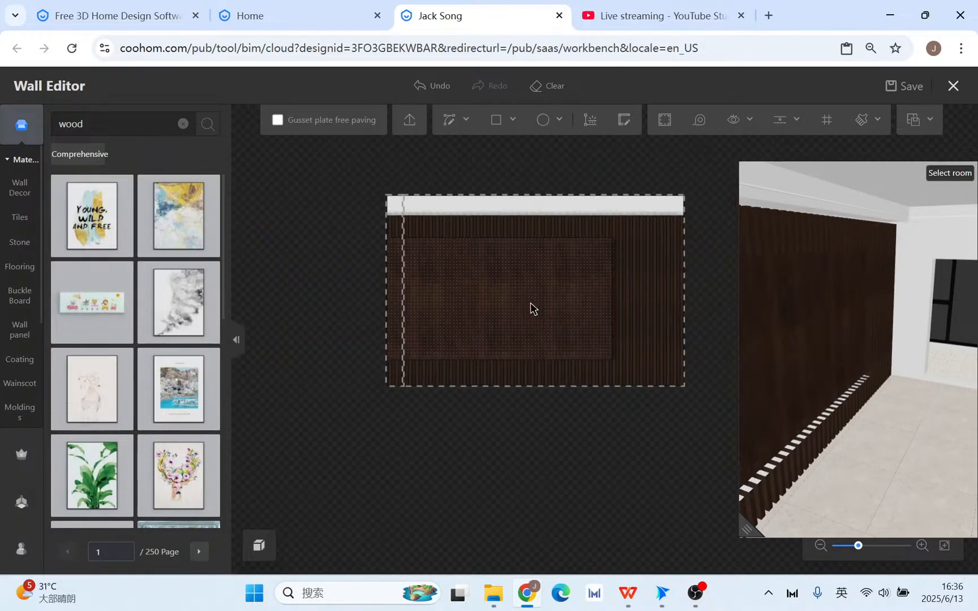
Hide the line length, line spacing, arc height and extrusion labels in the wall drawing.
scroll(452, 327, "up", 5)
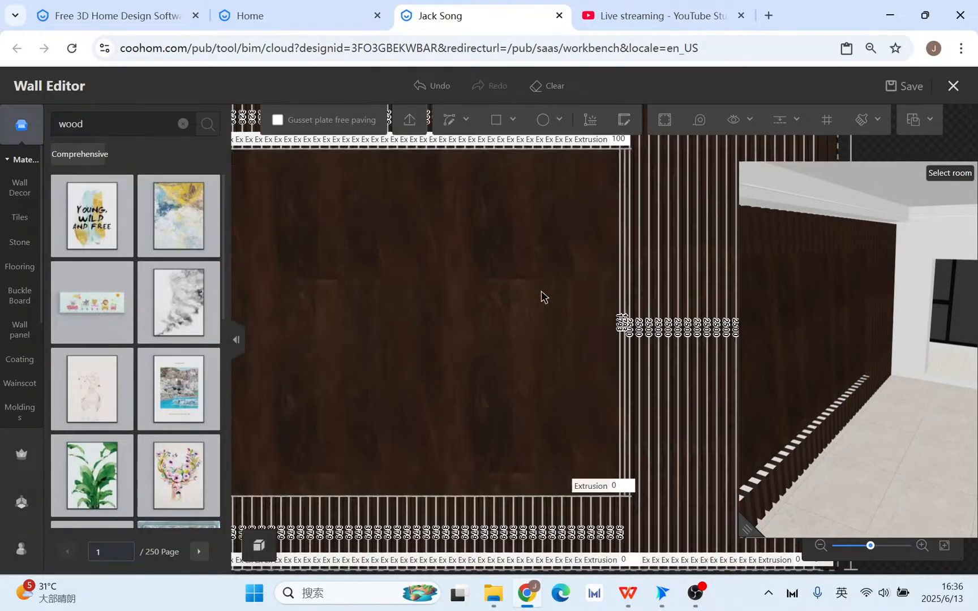
left_click(737, 128)
left_click(693, 149)
left_click(692, 174)
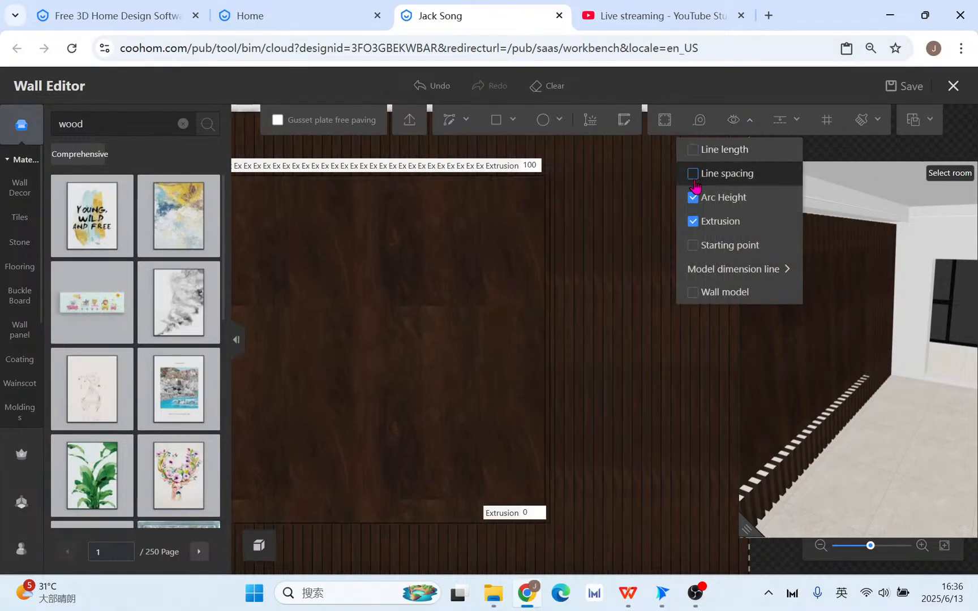
left_click(694, 199)
left_click(693, 222)
scroll(652, 336, "down", 4)
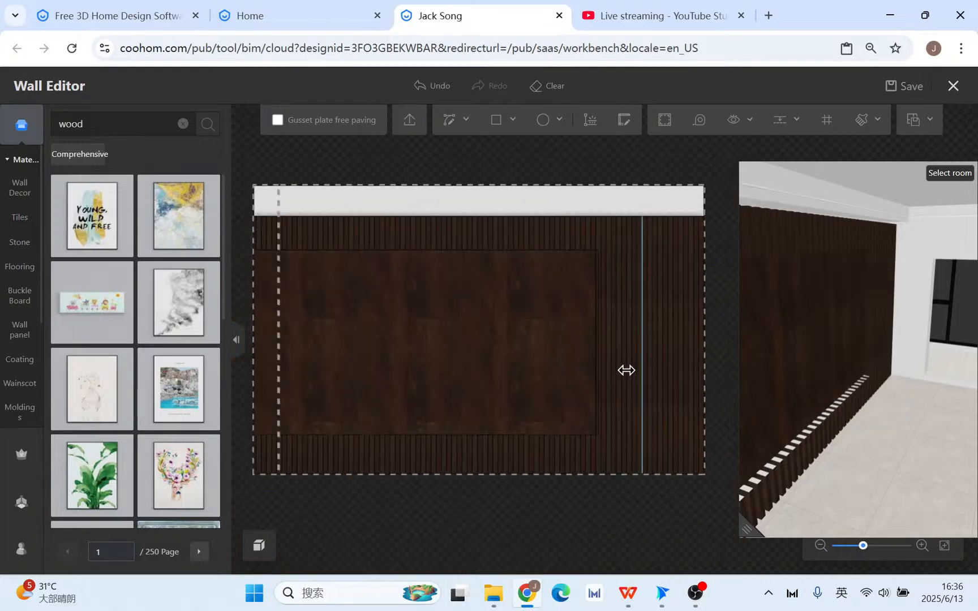
Delete the leftover vertical line at the inner panel's side edge.
scroll(459, 347, "up", 3)
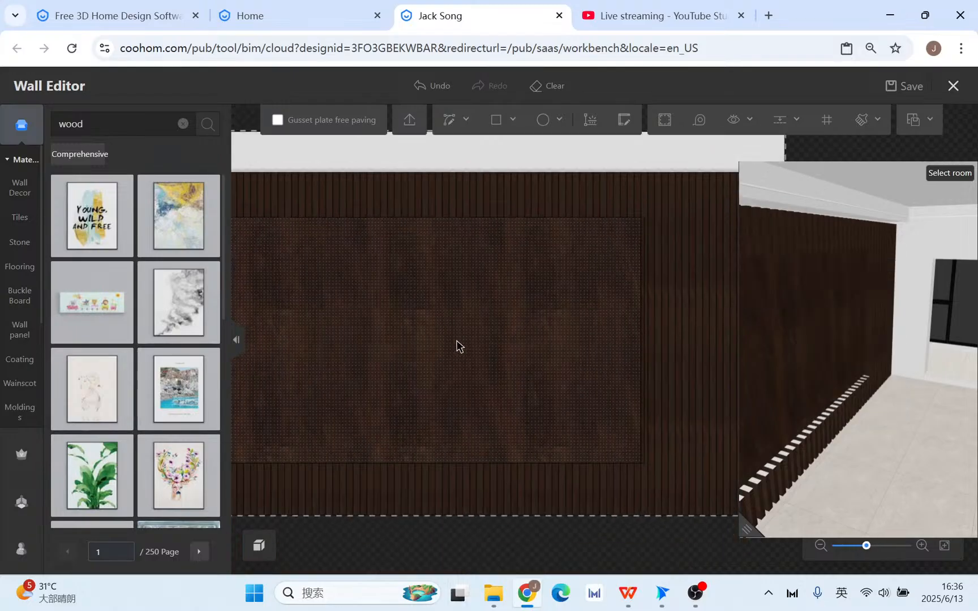
scroll(642, 300, "up", 2)
left_click(645, 291)
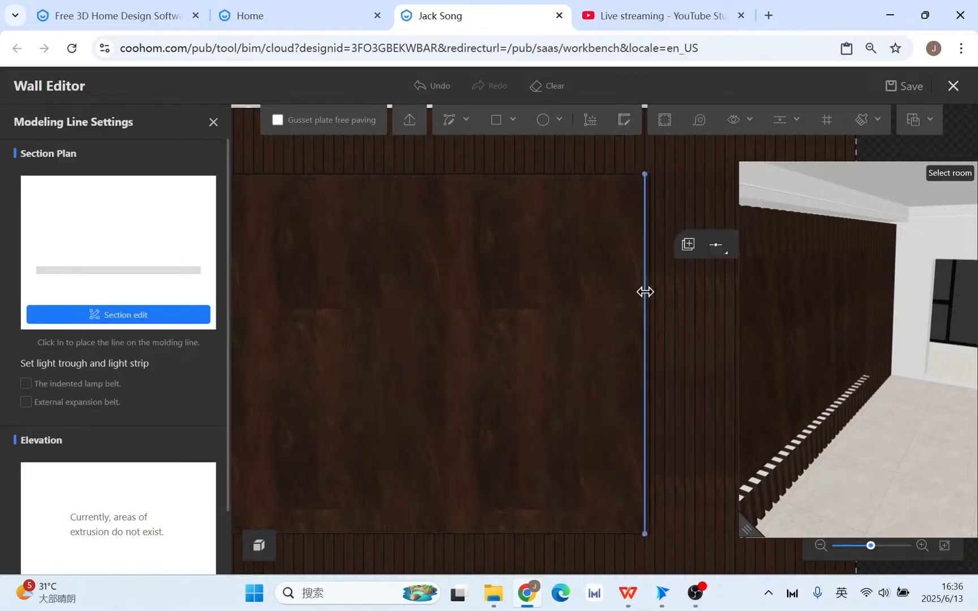
key("Delete")
scroll(600, 430, "down", 2)
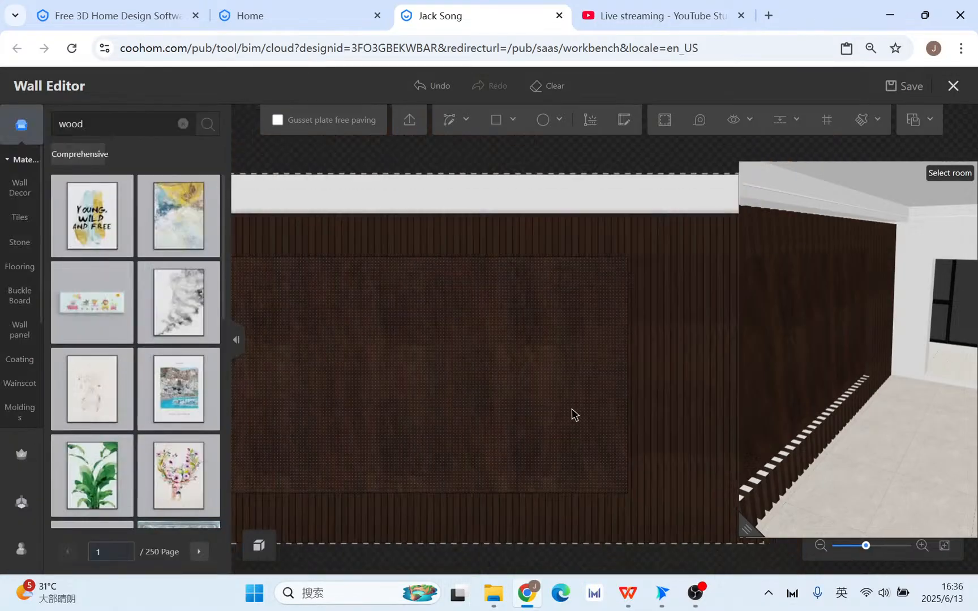
Show the extrusion labels again and set the inner panel's extrusion to 250.
left_click(549, 449)
scroll(505, 450, "down", 1)
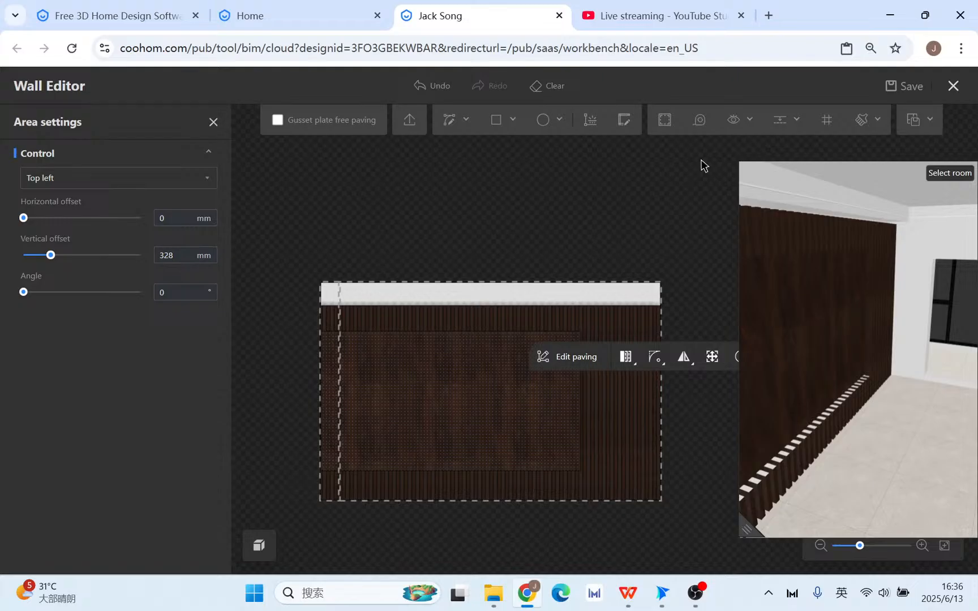
left_click(732, 121)
left_click(693, 222)
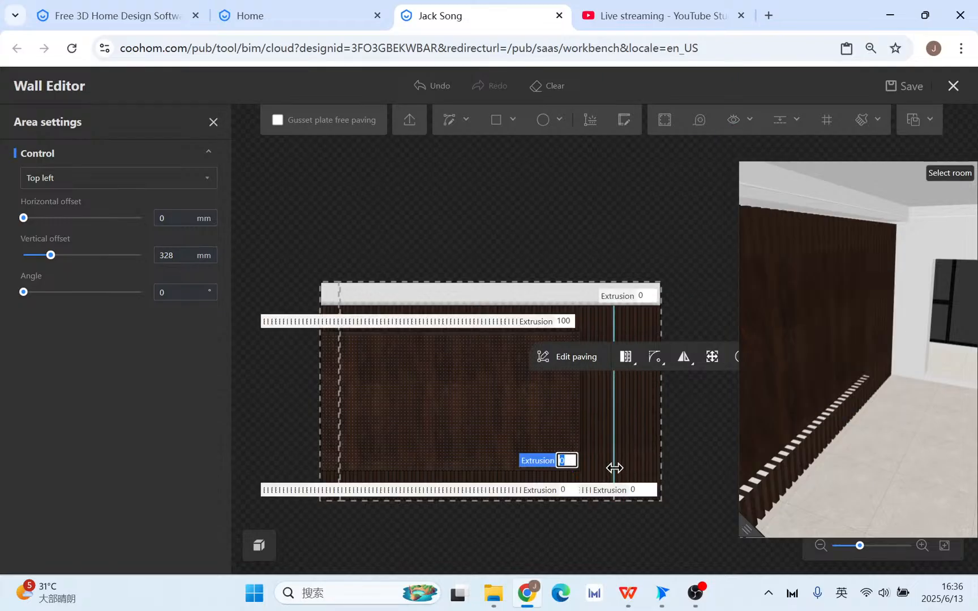
key("Return")
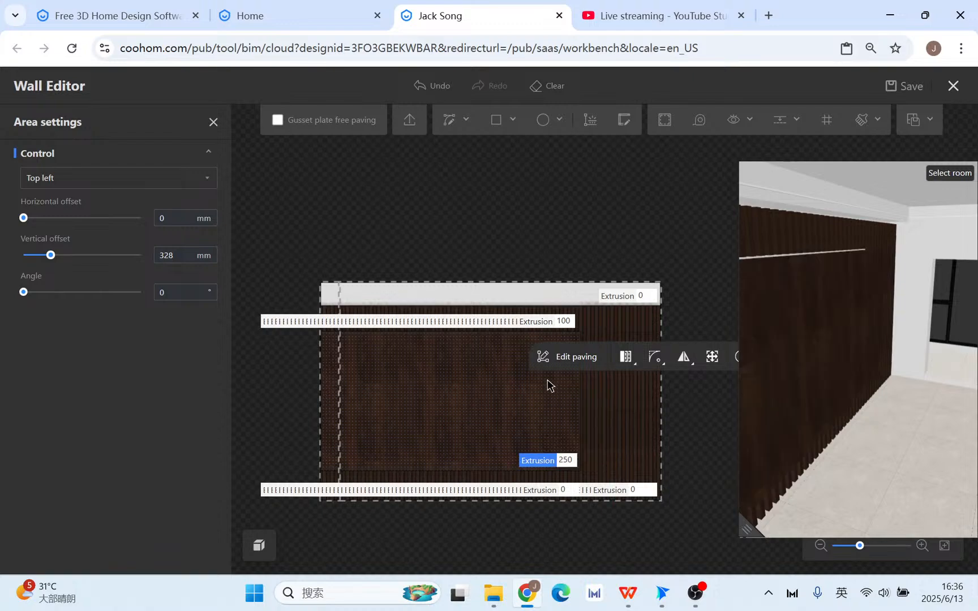
Enlarge the 3D preview, examine the raised panel on the slatted wall, and shrink the preview again.
left_click(761, 529)
left_click_drag(588, 419, 559, 413)
left_click(386, 525)
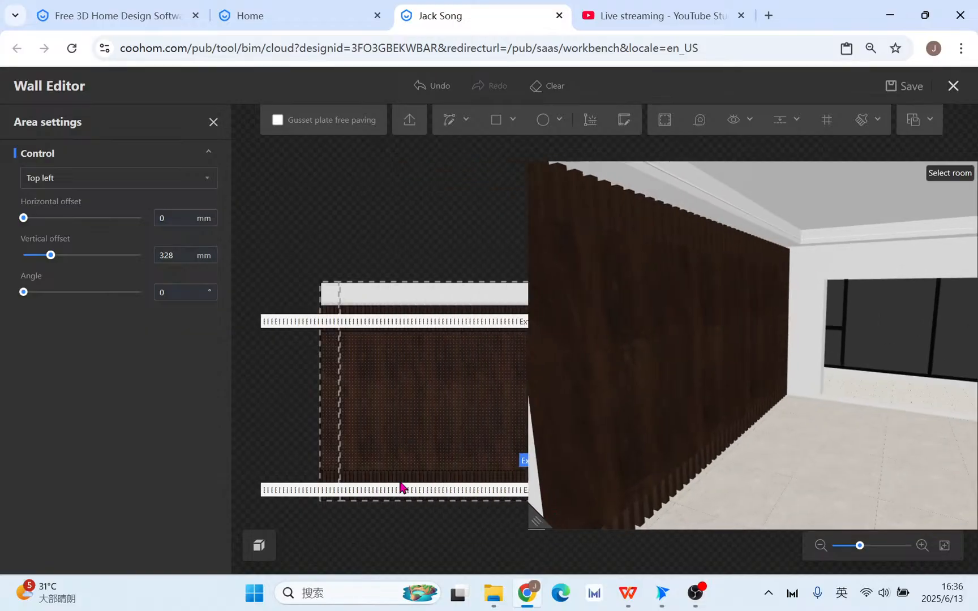
scroll(486, 423, "up", 3)
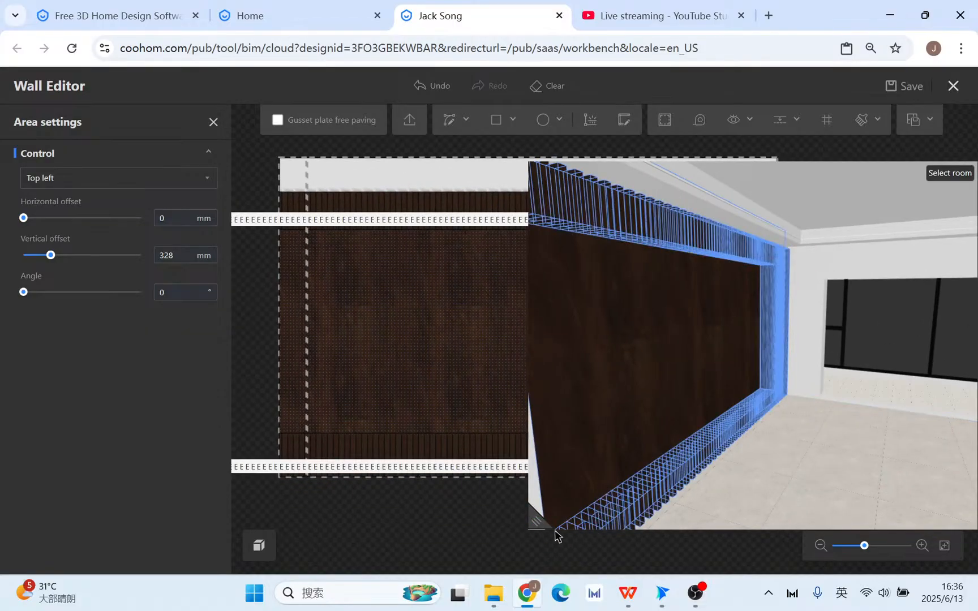
left_click(537, 523)
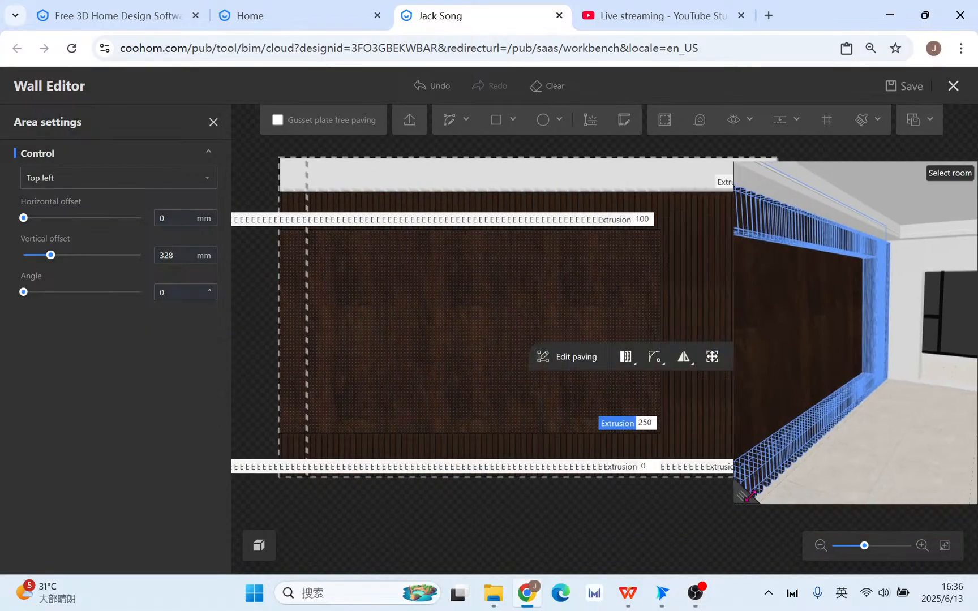
Search the material library for marble and browse the Marble materials in the Stone category for a suitable panel finish.
left_click(214, 122)
left_click(14, 194)
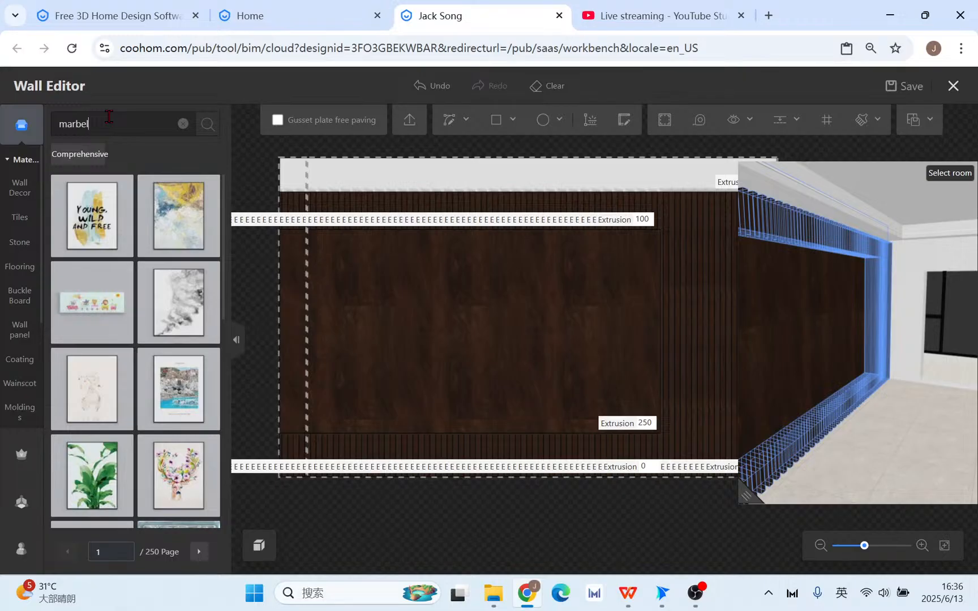
key("Return")
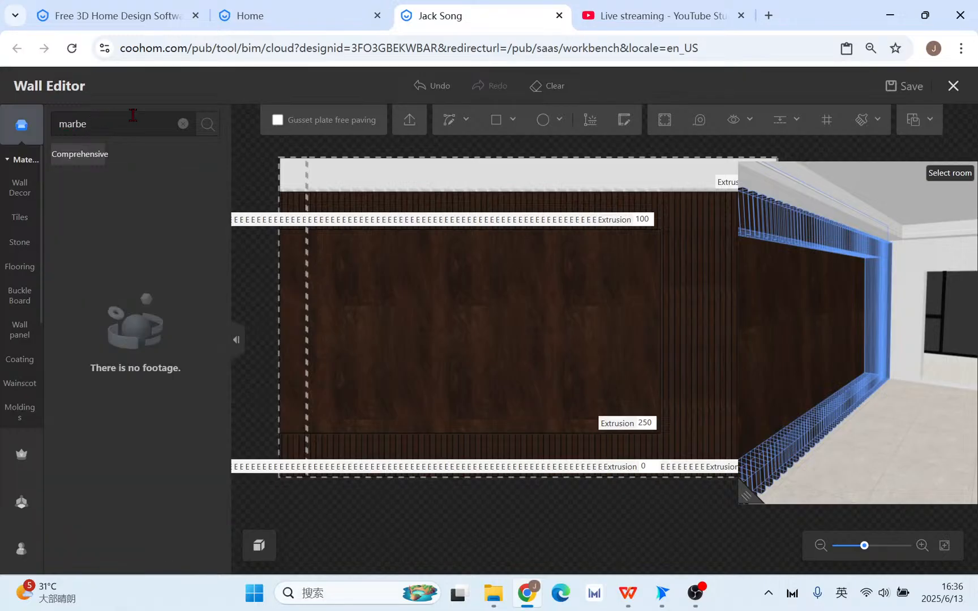
left_click(17, 186)
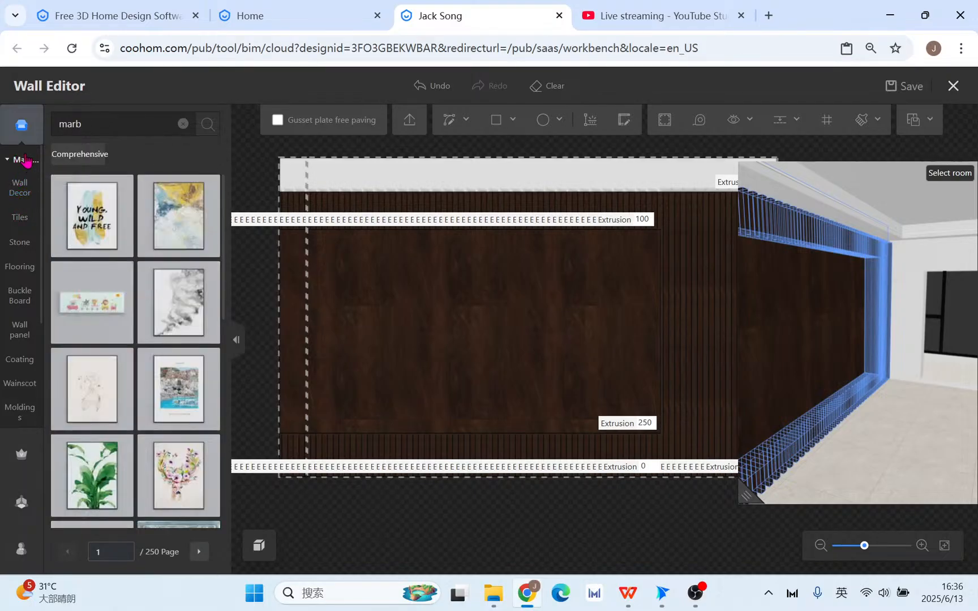
left_click(19, 185)
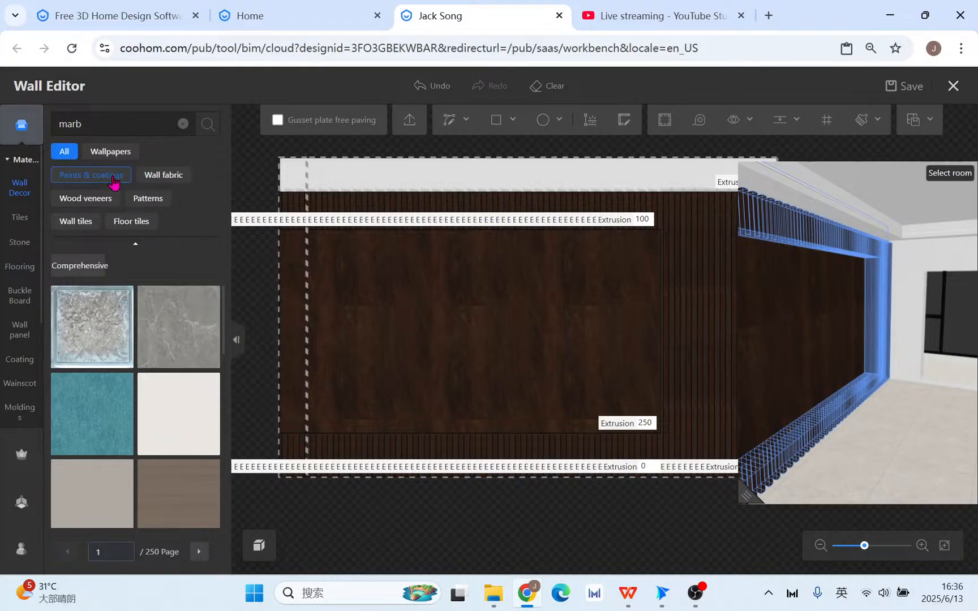
left_click(27, 244)
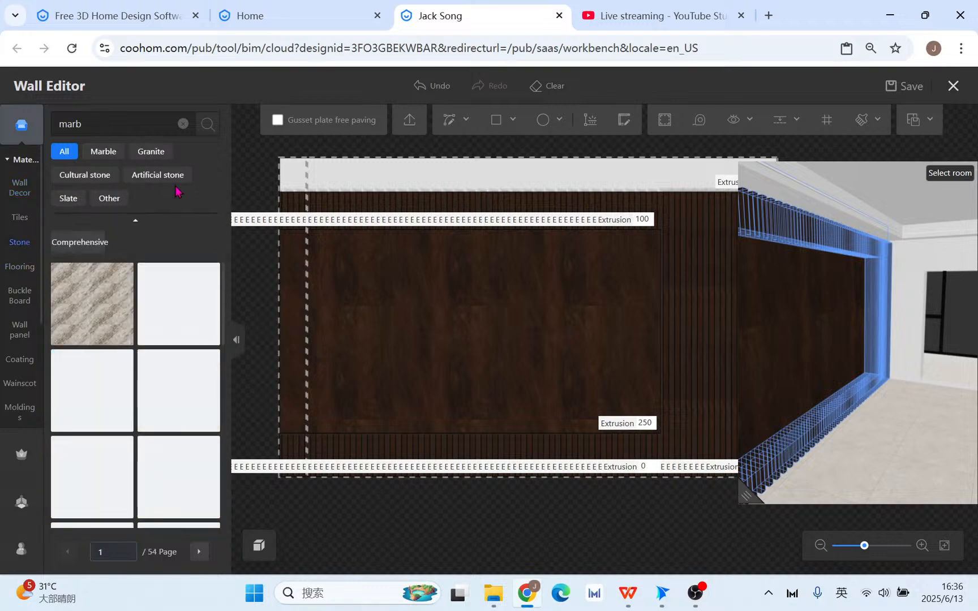
left_click(119, 151)
scroll(164, 399, "down", 10)
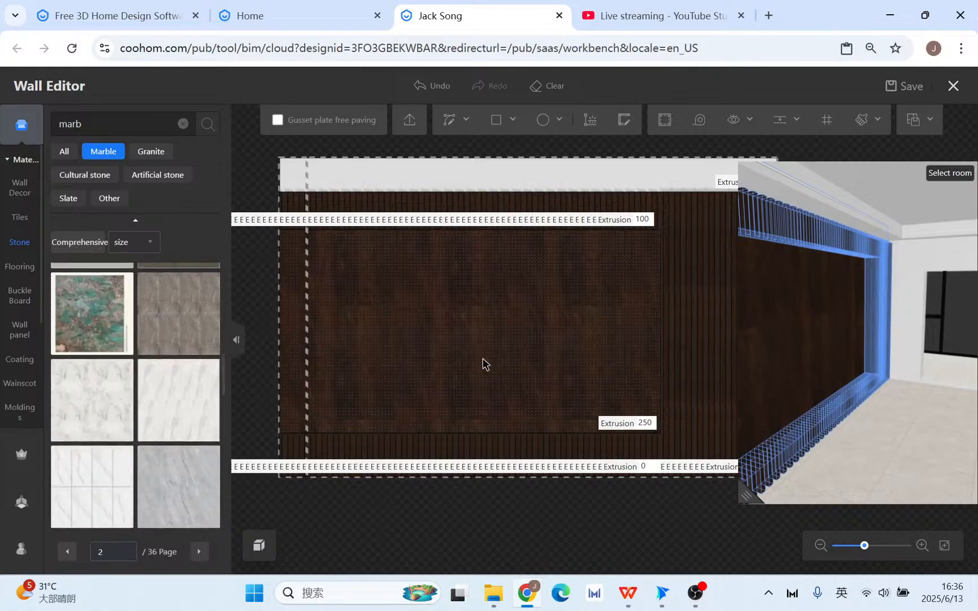
scroll(82, 458, "down", 5)
scroll(83, 458, "down", 8)
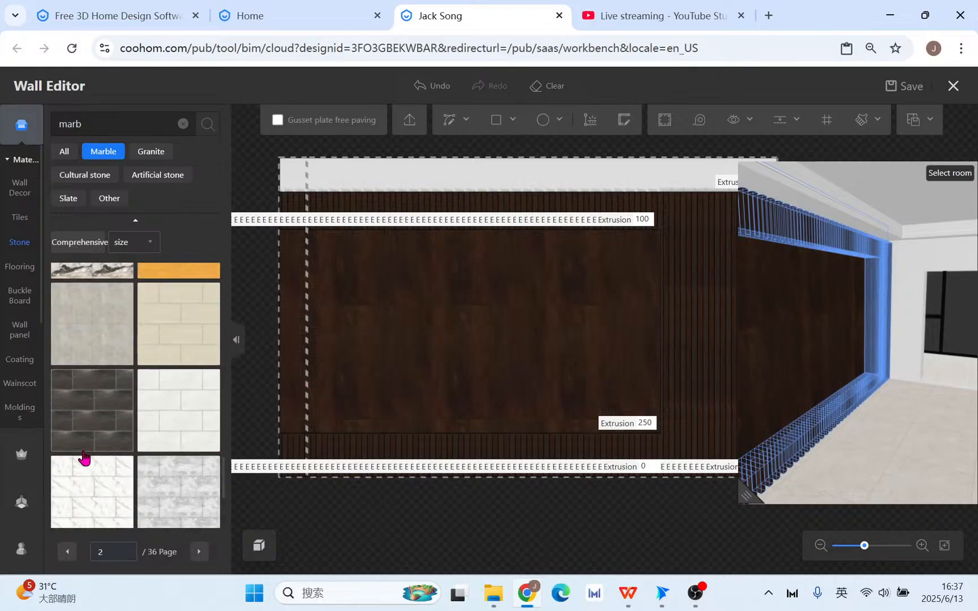
scroll(83, 457, "down", 6)
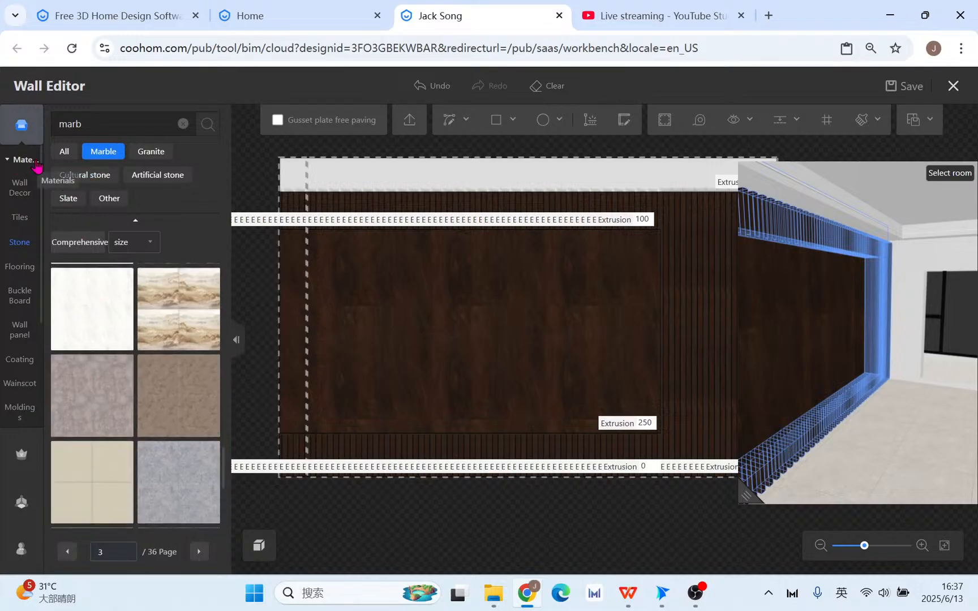
Apply the white marble with dark veins from the Wall Decor patterns to the raised panel and set its texture to Scale.
left_click(19, 186)
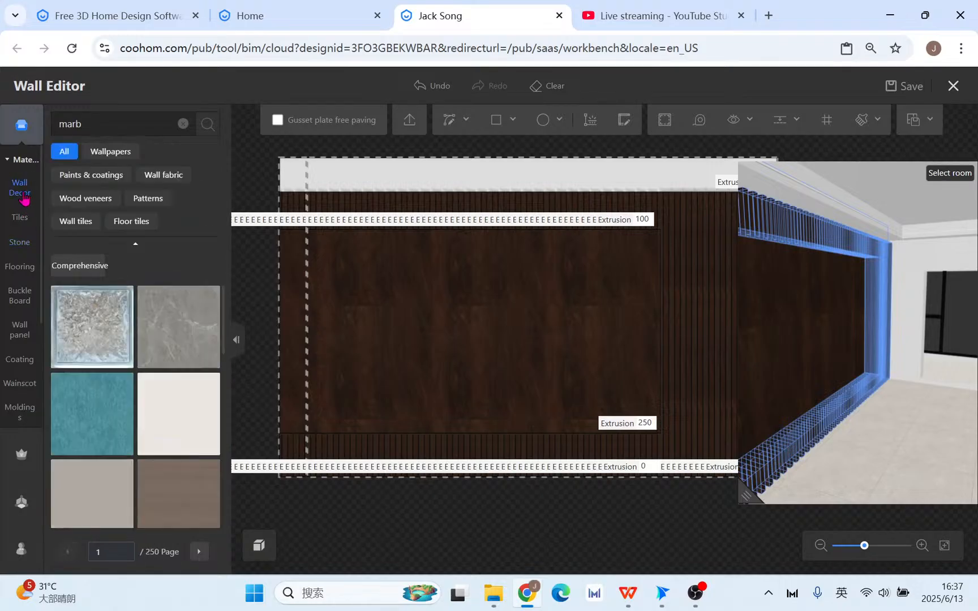
left_click(159, 203)
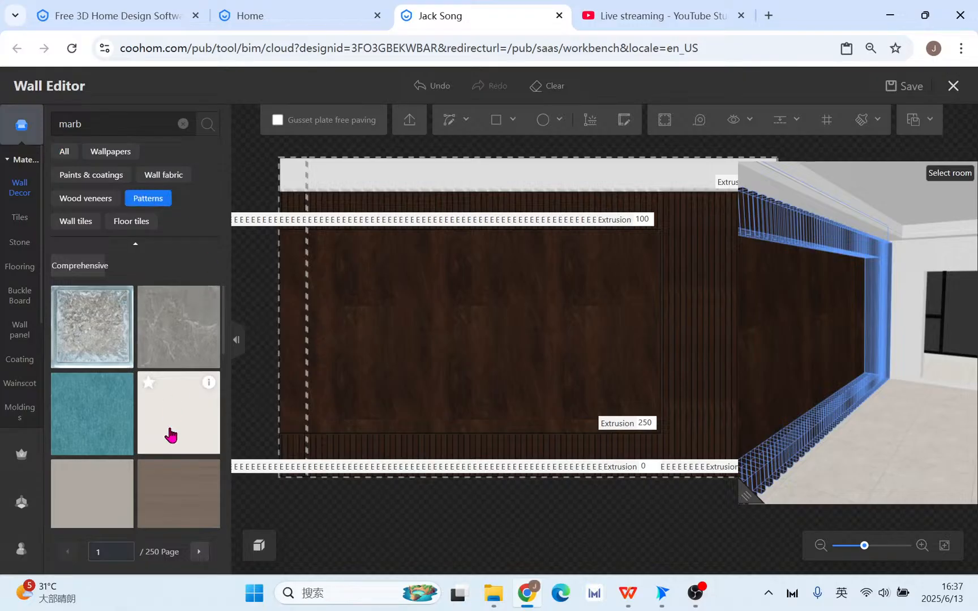
scroll(172, 437, "down", 10)
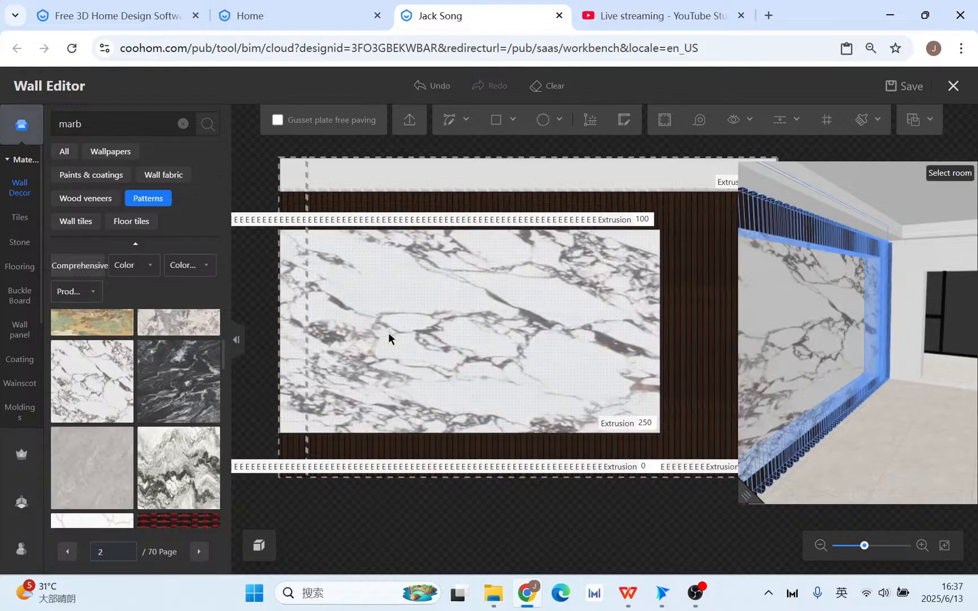
left_click(388, 329)
left_click(107, 183)
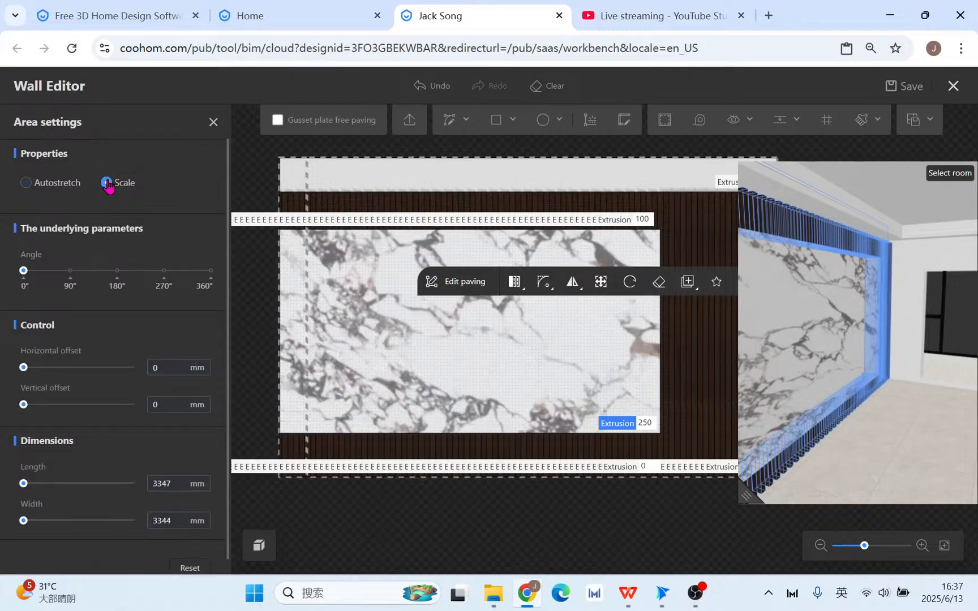
Enlarge the 3D preview and examine the marble panel on the slatted wall from the front, in 3D and in the wall drawing.
left_click(745, 494)
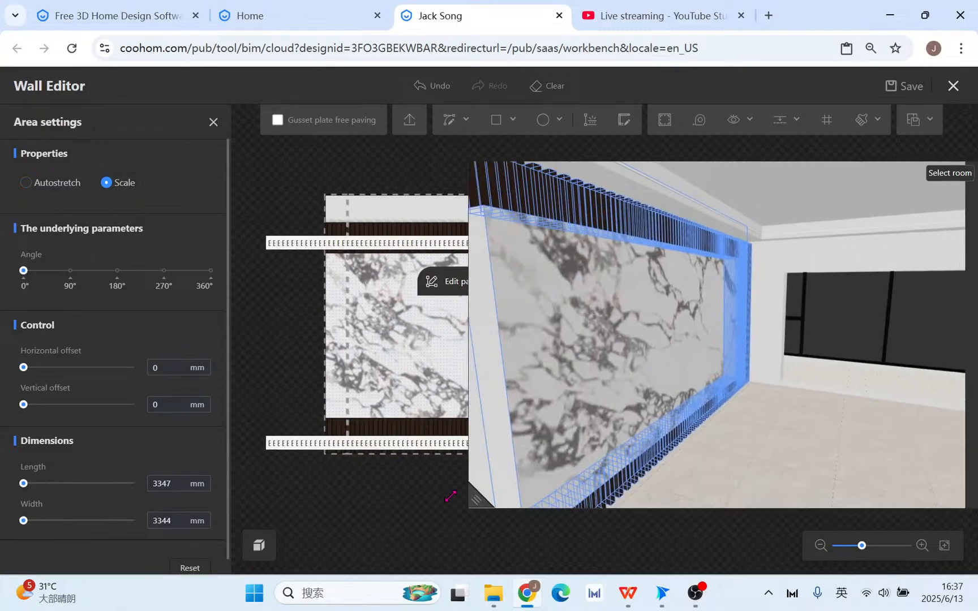
left_click_drag(773, 478, 651, 460)
left_click_drag(443, 503, 635, 501)
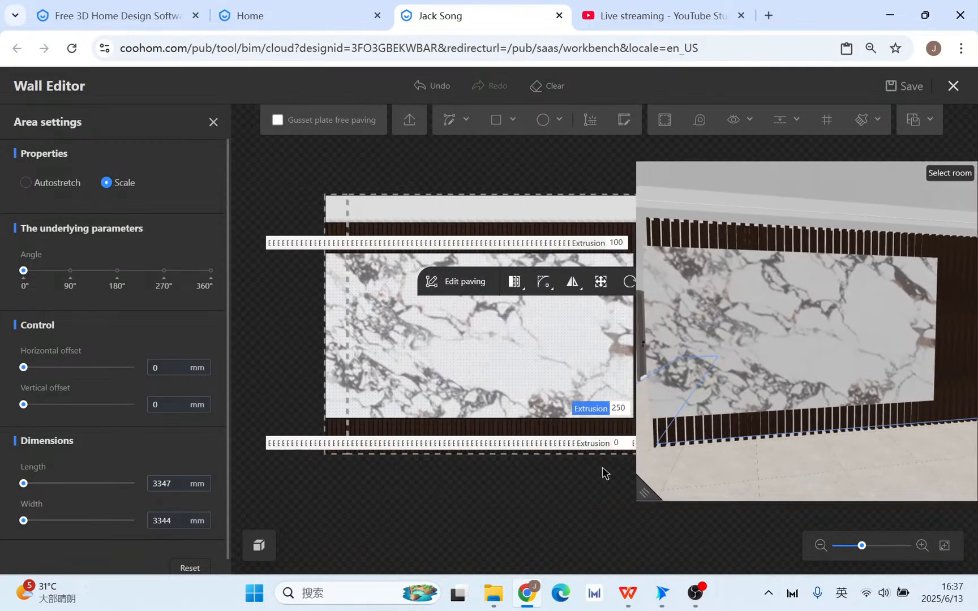
scroll(384, 305, "up", 2)
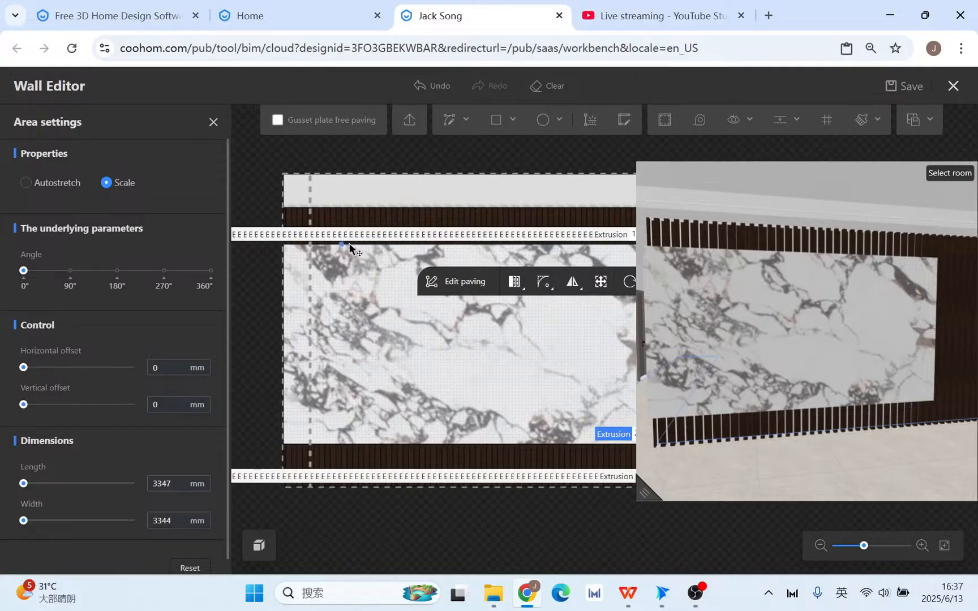
scroll(397, 306, "down", 2)
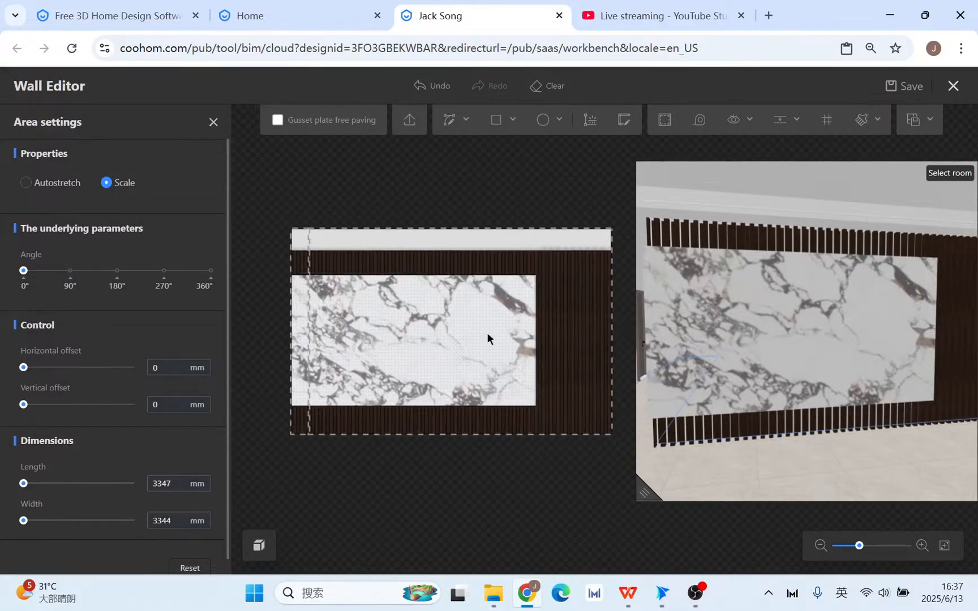
scroll(465, 410, "up", 3)
scroll(385, 360, "down", 3)
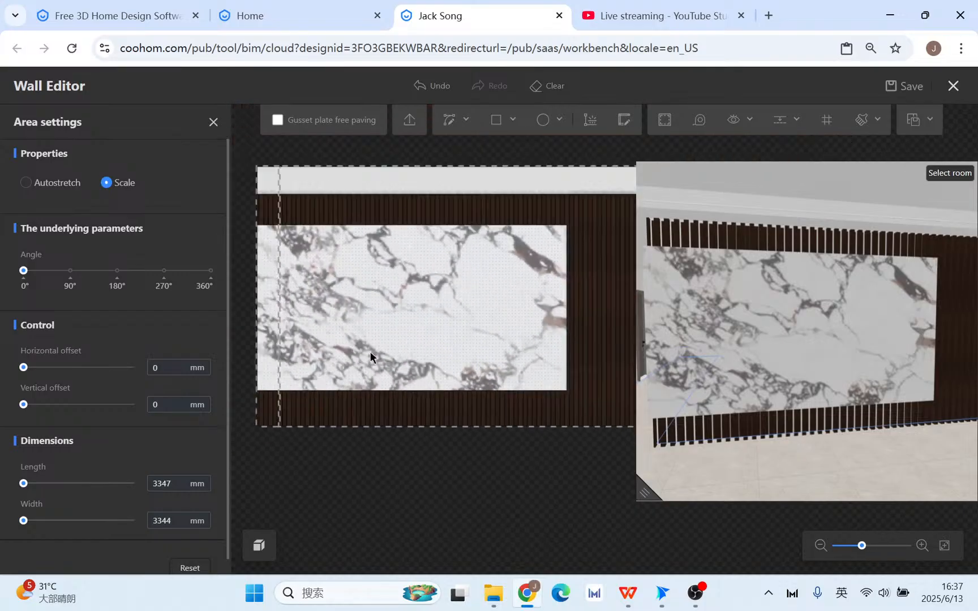
Clear the wall design, then draw a full-width 4372 by 300 mm strip along its top and an about 3522 mm wide panel below.
left_click(546, 85)
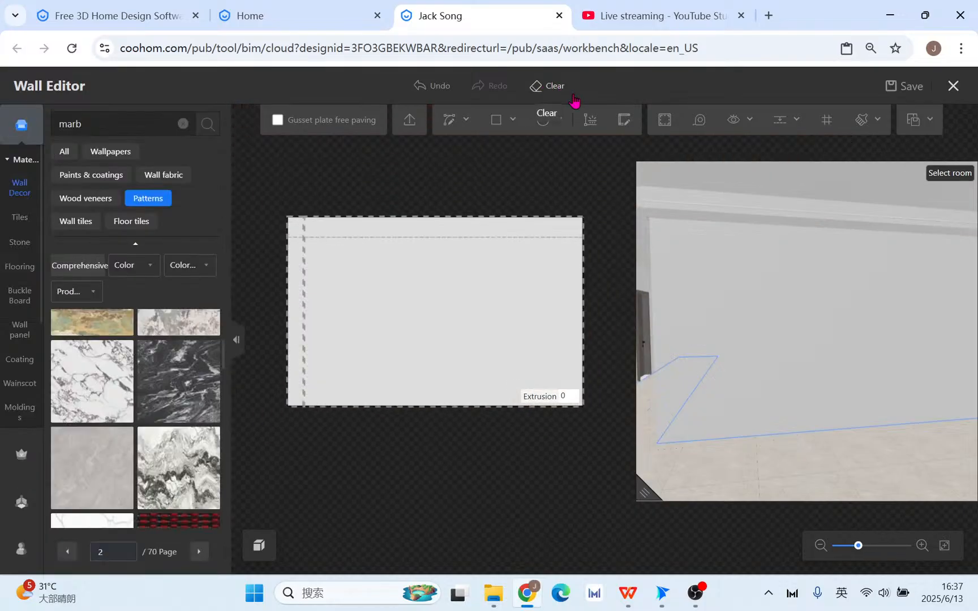
left_click(500, 128)
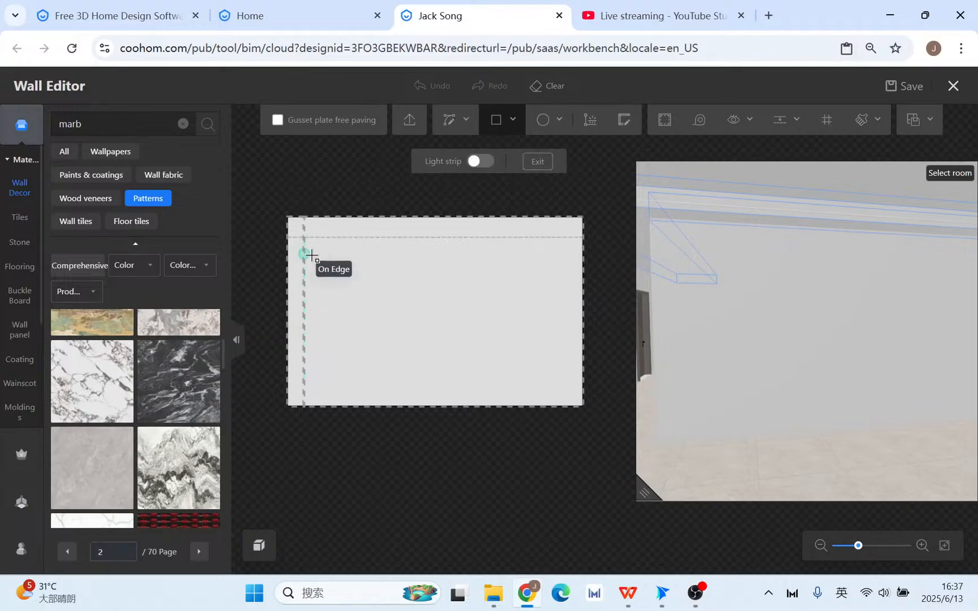
left_click(288, 217)
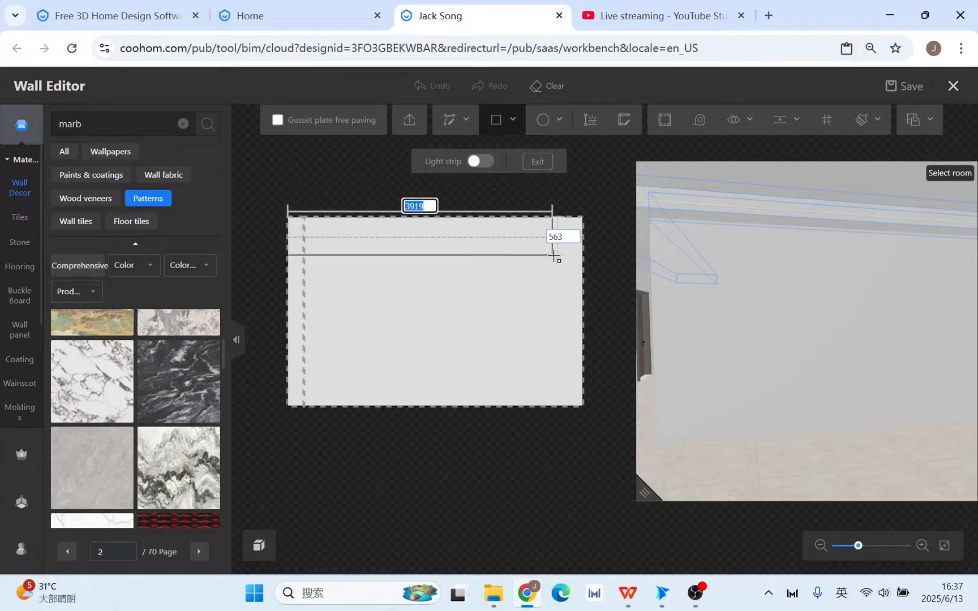
left_click(583, 237)
left_click(288, 267)
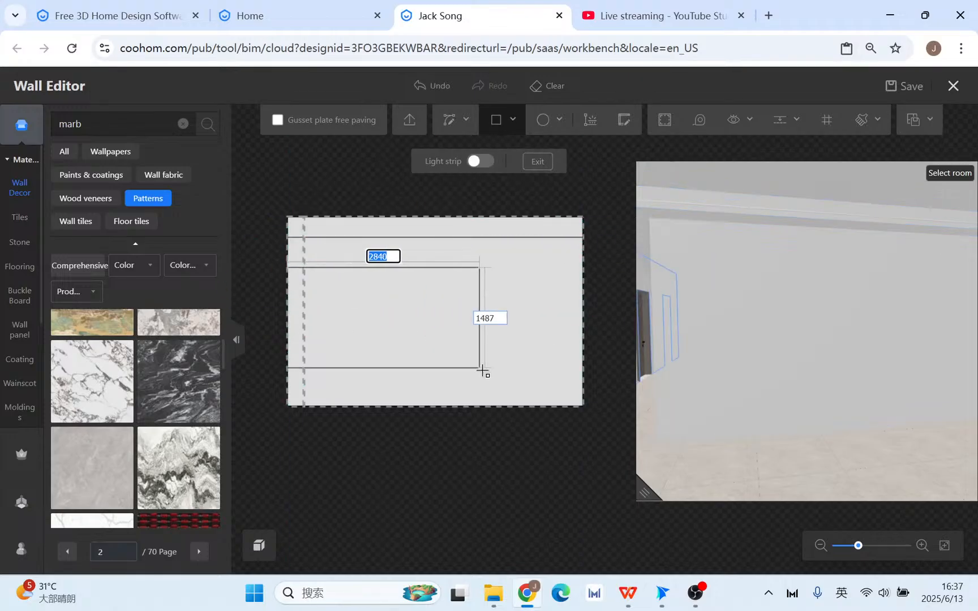
left_click(525, 376)
key("Escape")
Set the inner panel's extrusion to 250 and move its top edge up to make the panel about 1813 mm high.
left_click(511, 367)
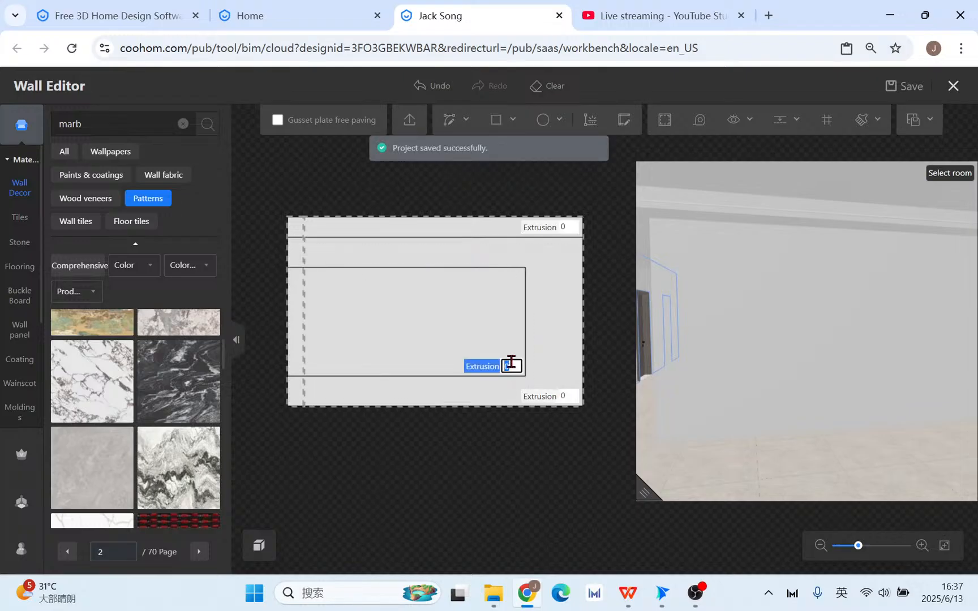
type("250")
key("Return")
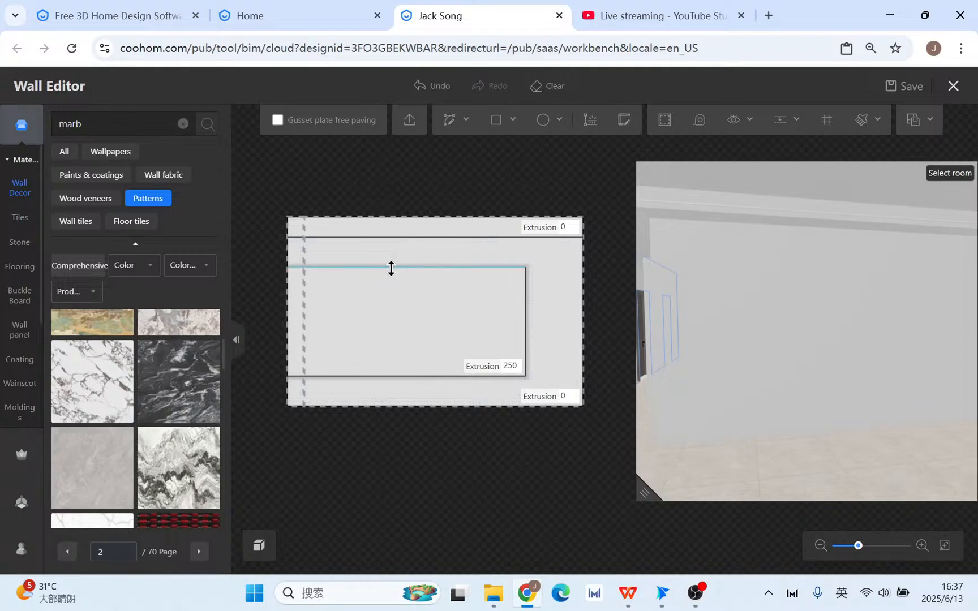
left_click_drag(393, 267, 395, 254)
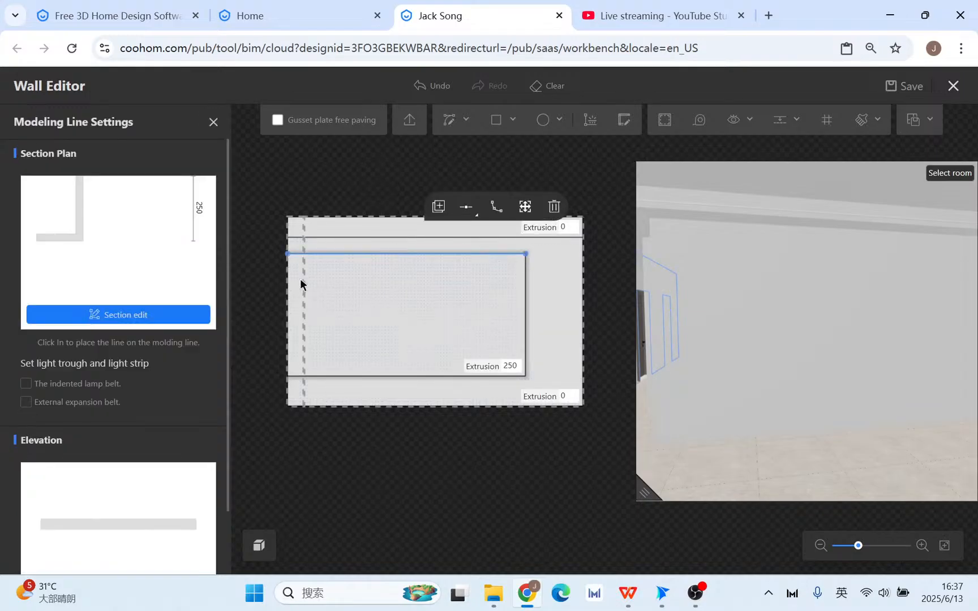
Check the raised panel's side in the 3D preview and split the panel's top edge into two segments.
scroll(288, 261, "up", 3)
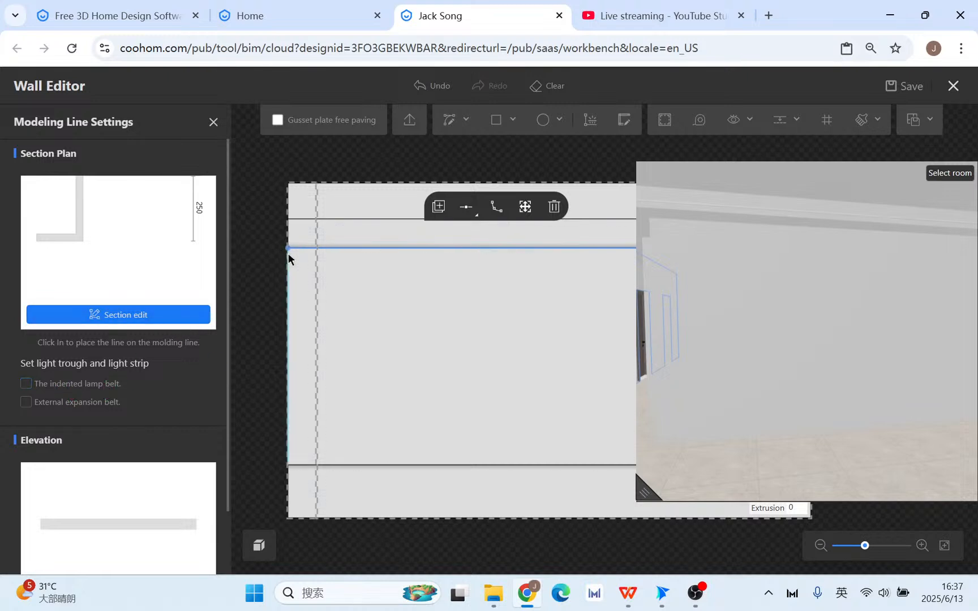
left_click_drag(647, 493, 510, 528)
left_click_drag(571, 464, 577, 245)
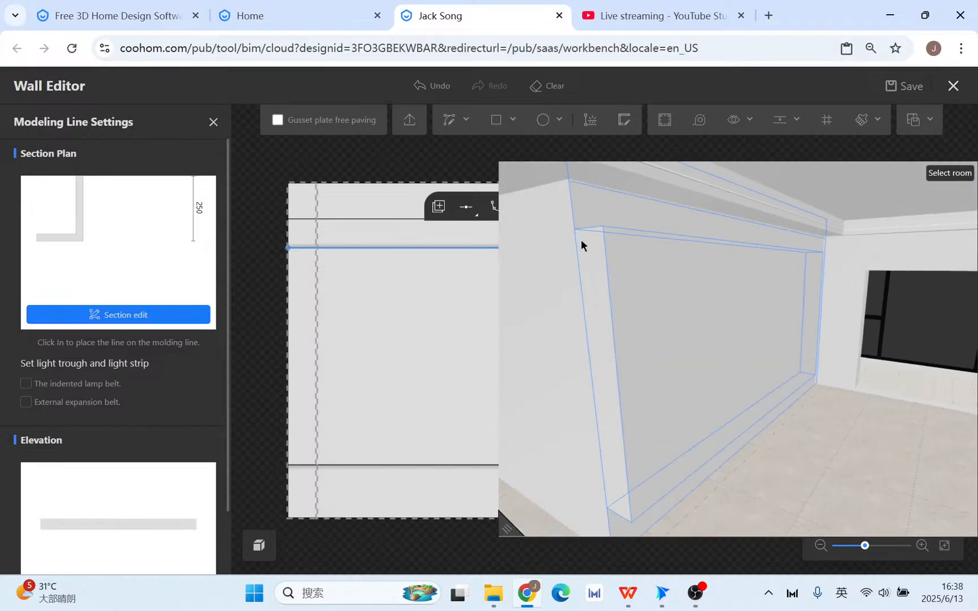
left_click_drag(505, 532, 560, 529)
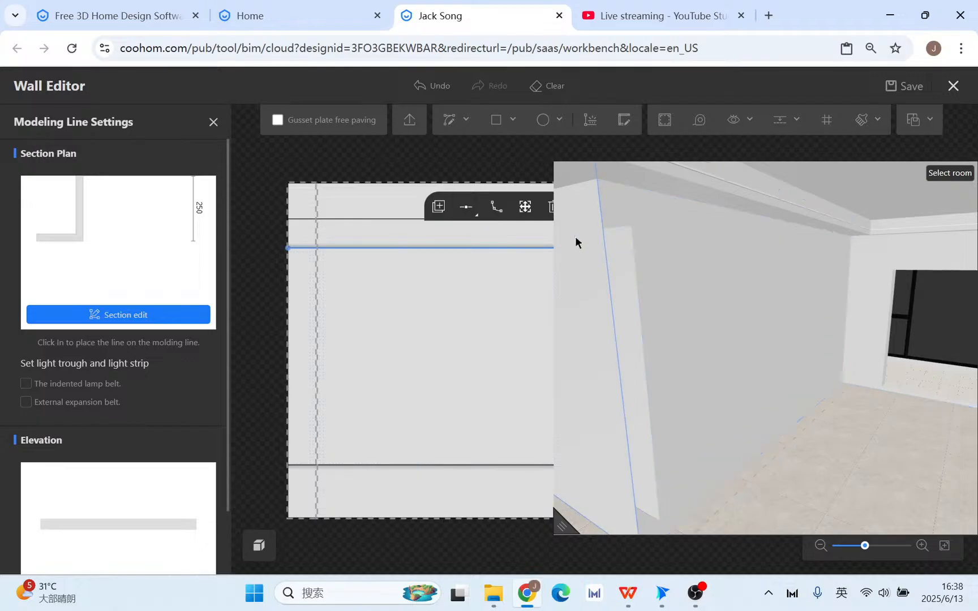
left_click(467, 208)
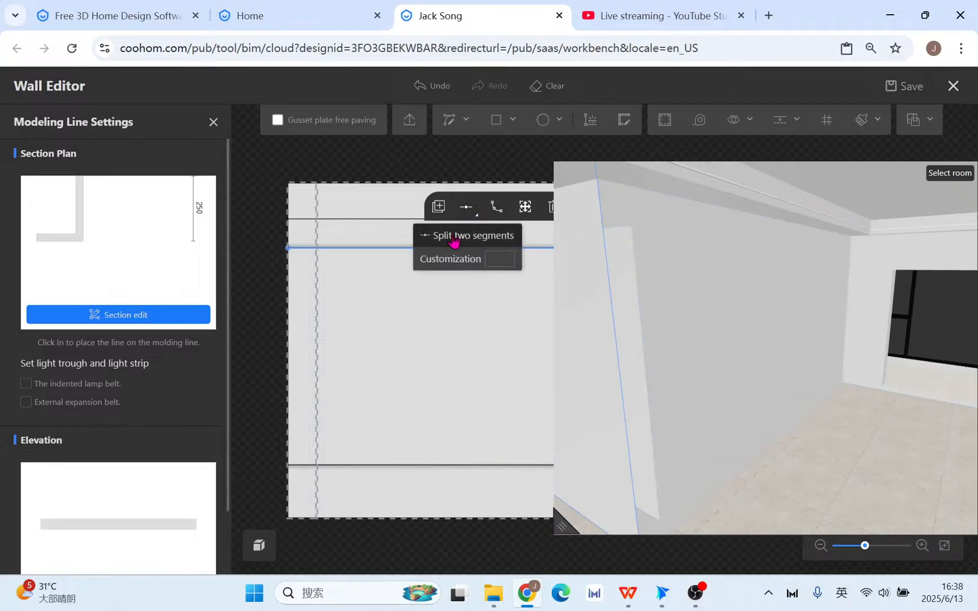
left_click(453, 237)
left_click_drag(572, 527, 752, 513)
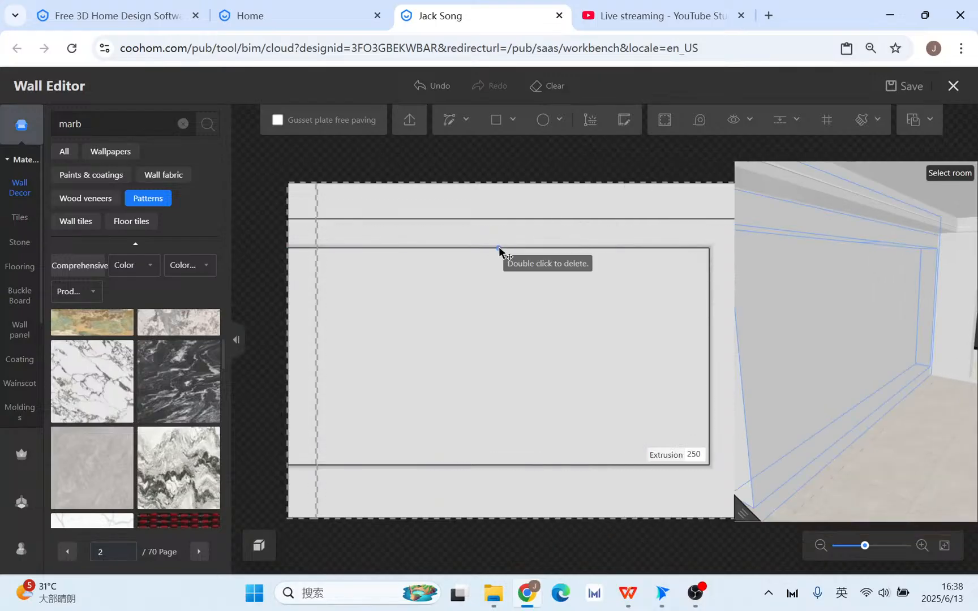
Show the line length, line spacing and arc height labels in the wall drawing.
left_click(745, 121)
left_click(692, 150)
left_click(693, 175)
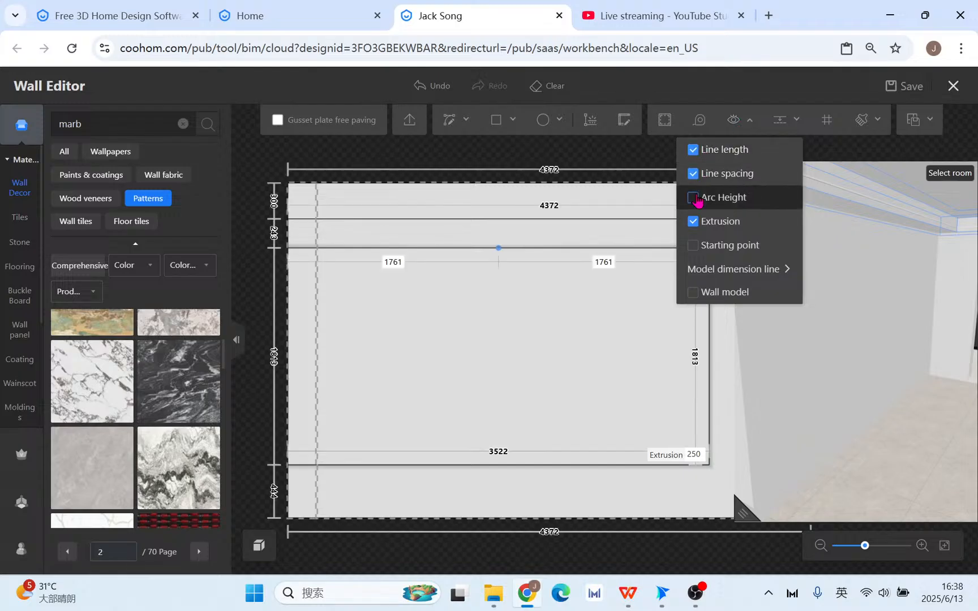
left_click(693, 197)
left_click(592, 331)
Set the first segment of the panel's top edge to 10 mm, and split the bottom edge with a 10 mm first segment too.
left_click(500, 251)
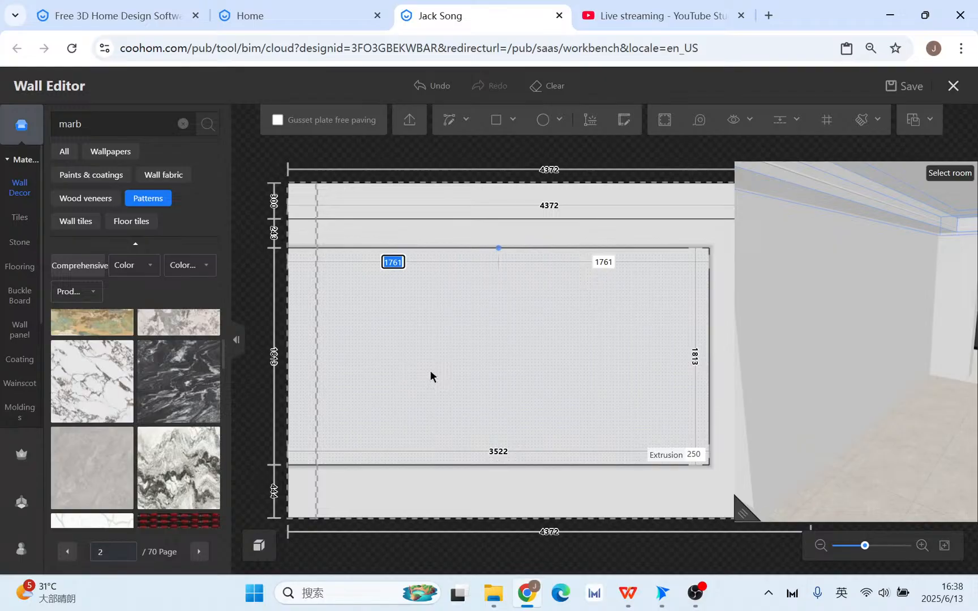
type("10")
key("Return")
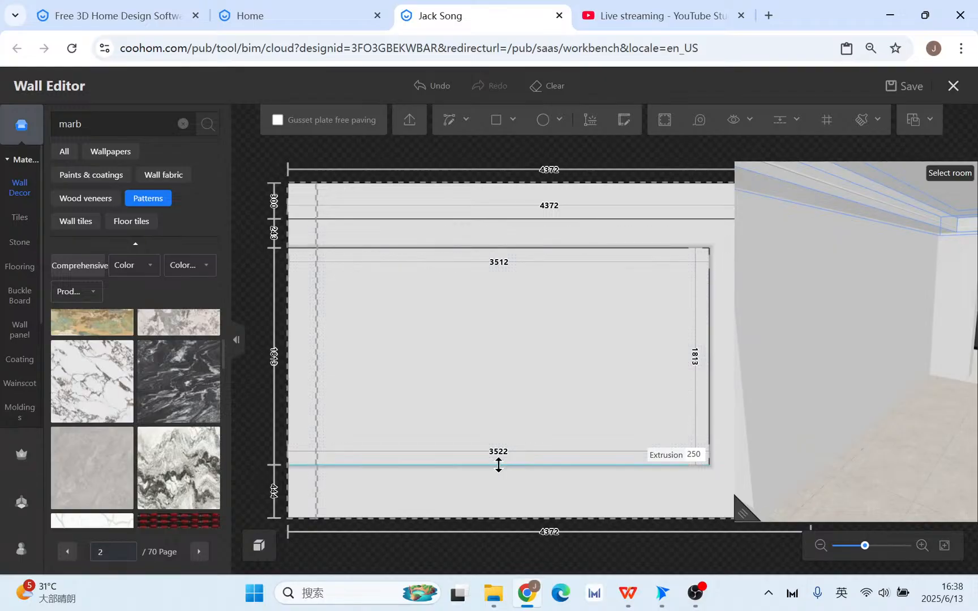
left_click(497, 464)
left_click(566, 446)
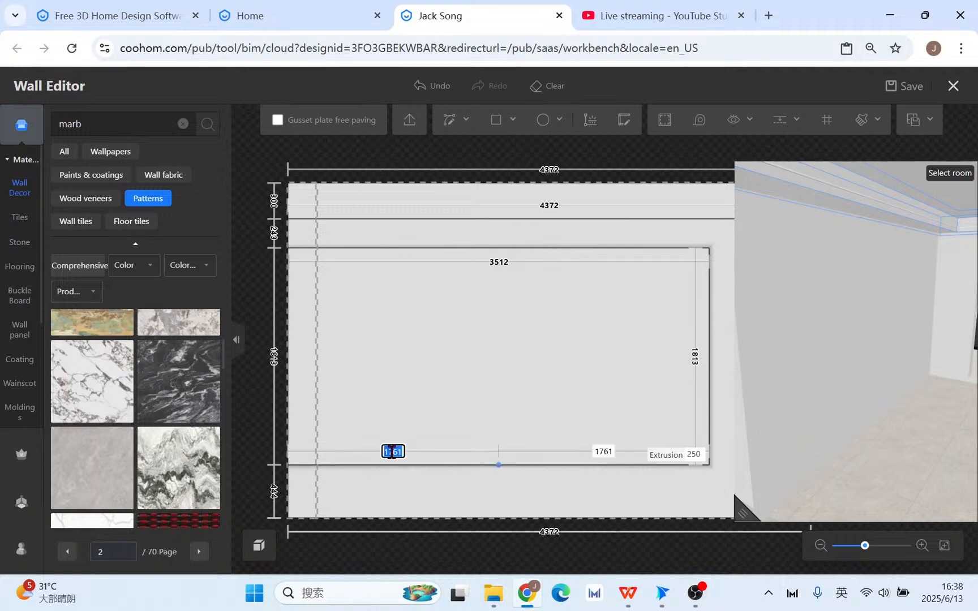
key("Return")
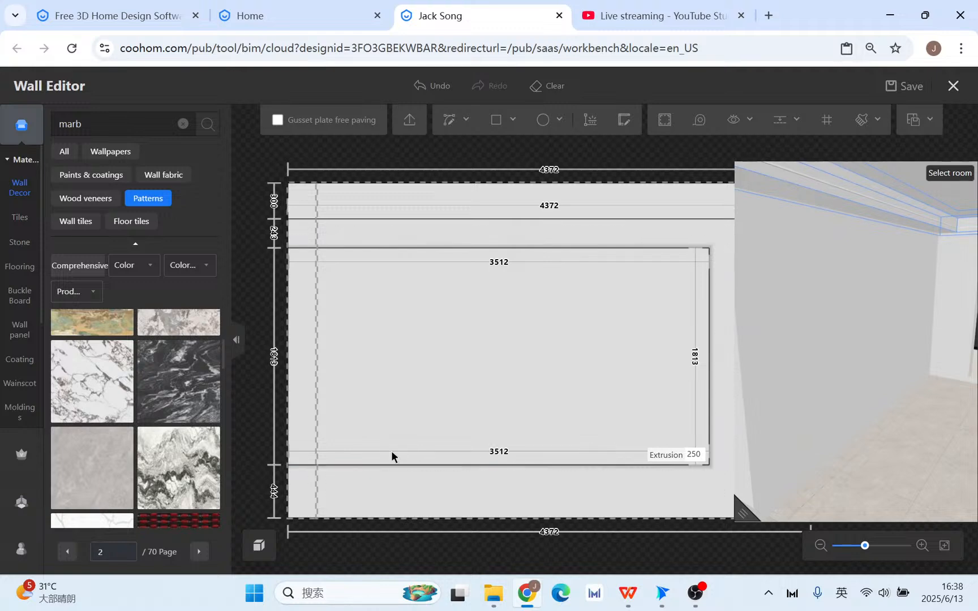
Add an indented lamp belt with light strip colour #FFCE87 to the panel's top edge and duplicate it onto the right and bottom edges.
left_click(379, 248)
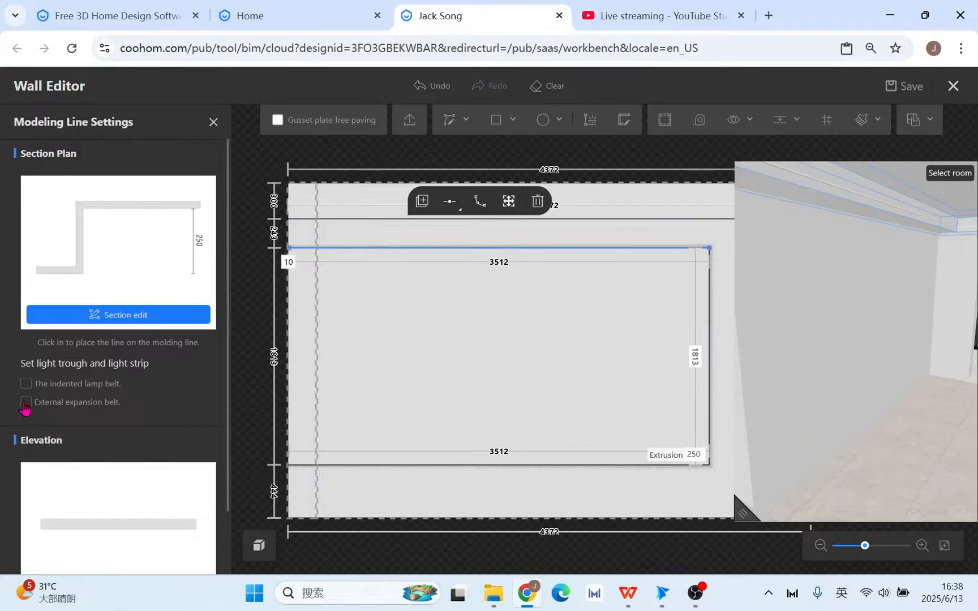
left_click(26, 384)
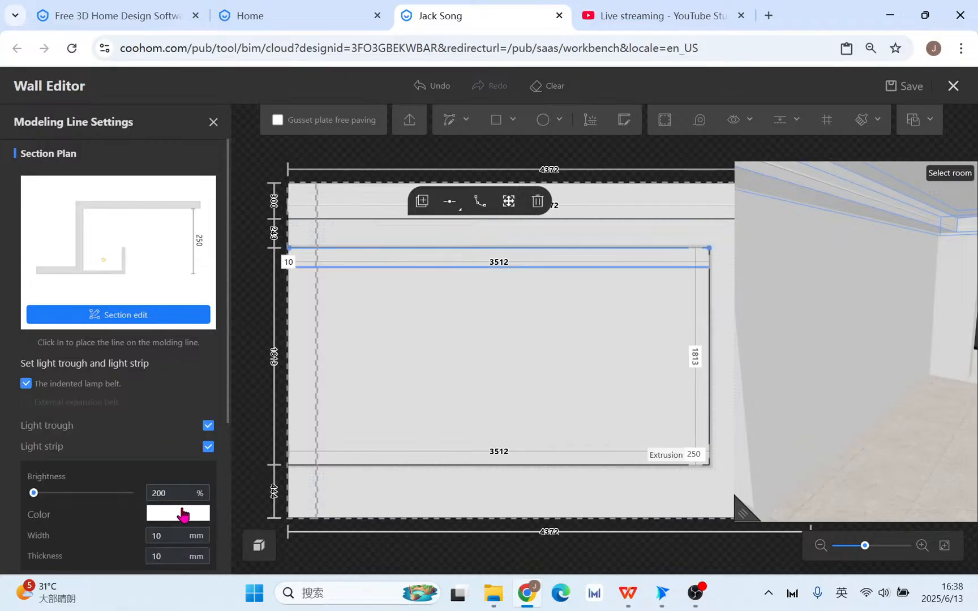
left_click(182, 514)
left_click(323, 383)
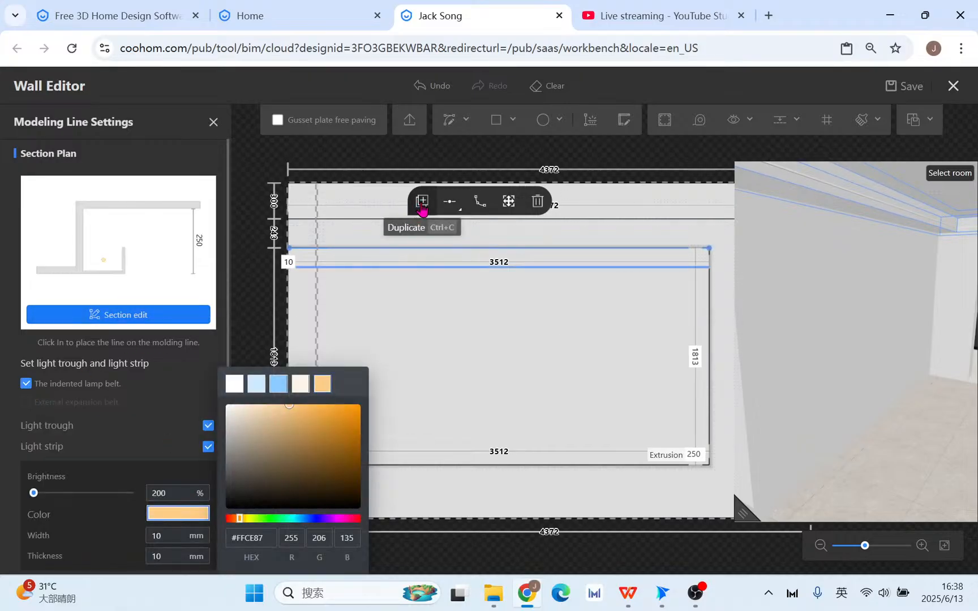
left_click(421, 201)
left_click(694, 318)
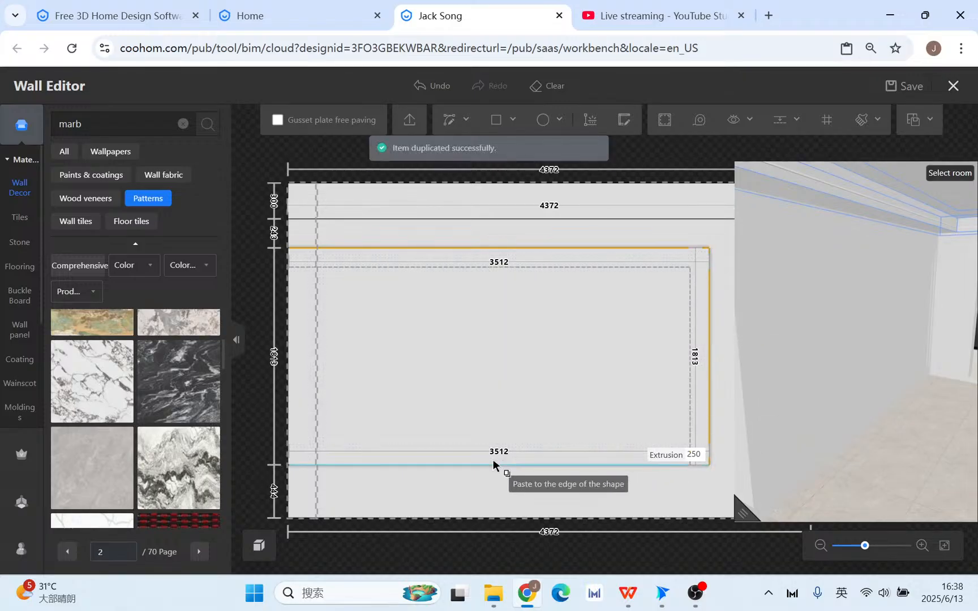
left_click(493, 465)
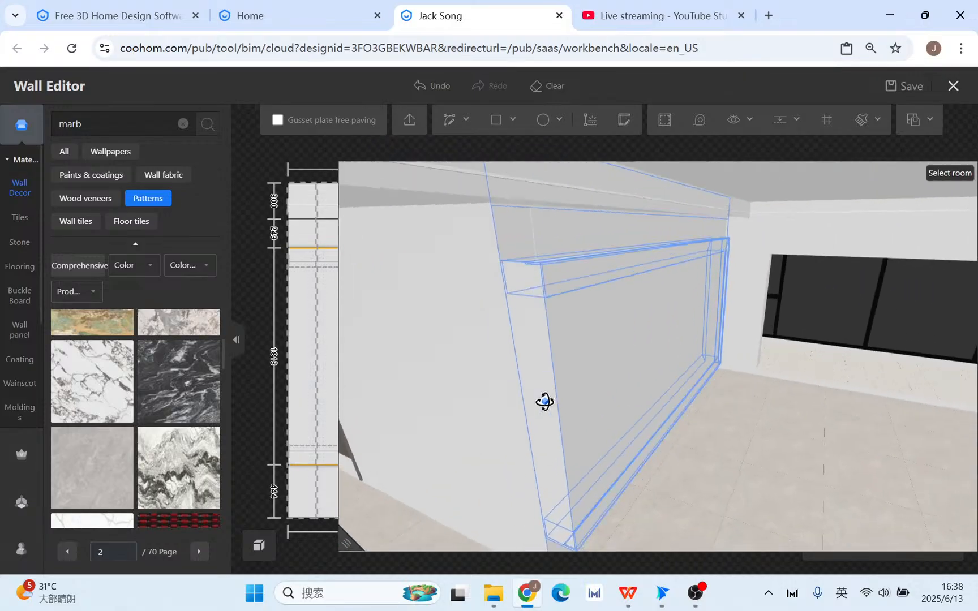
Apply the white marble with dark veins to the raised panel and set its vertical offset to 1400 mm.
left_click_drag(544, 401, 598, 305)
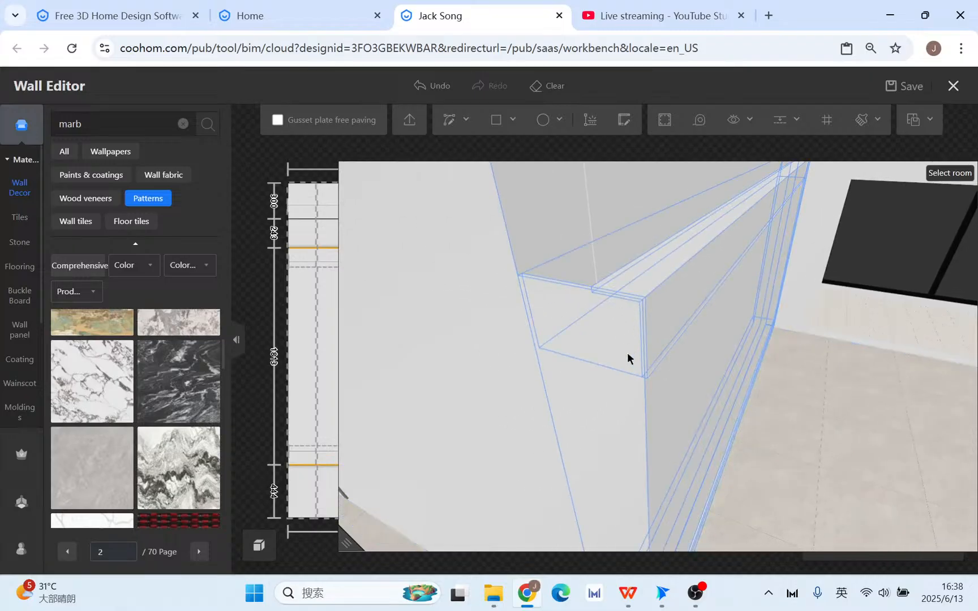
left_click_drag(649, 393, 613, 392)
left_click_drag(345, 541, 661, 550)
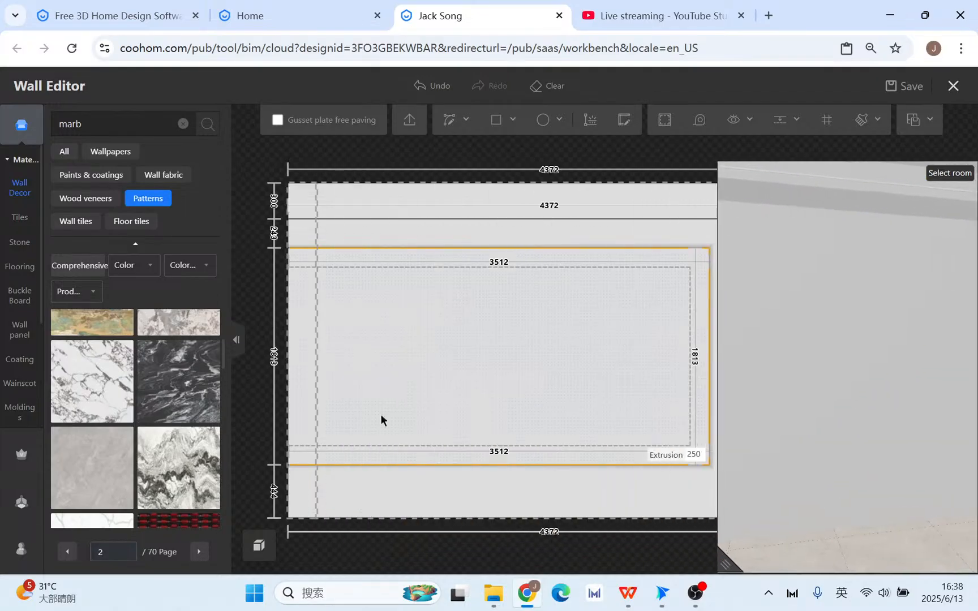
left_click_drag(120, 378, 544, 345)
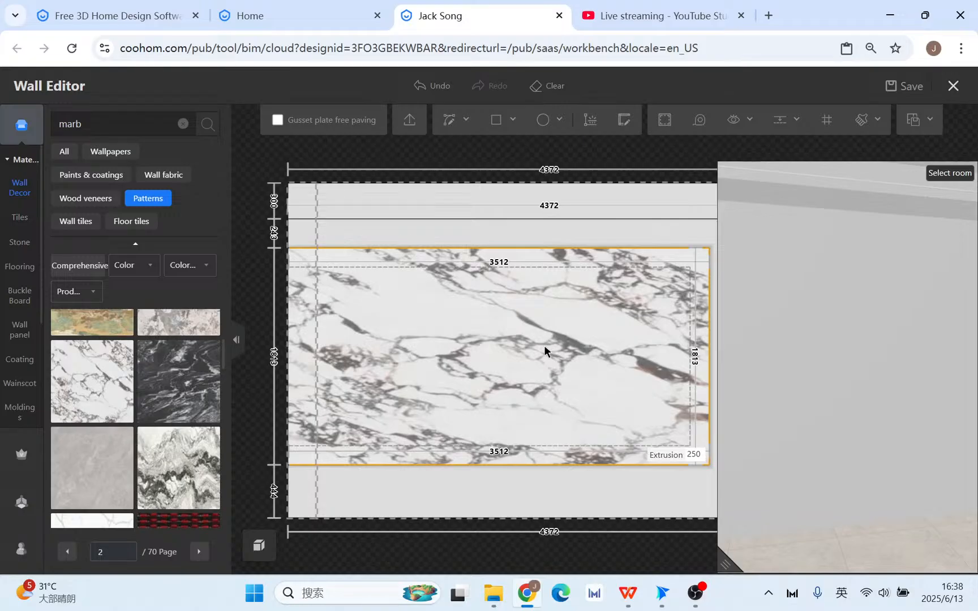
left_click(116, 180)
scroll(597, 371, "down", 1)
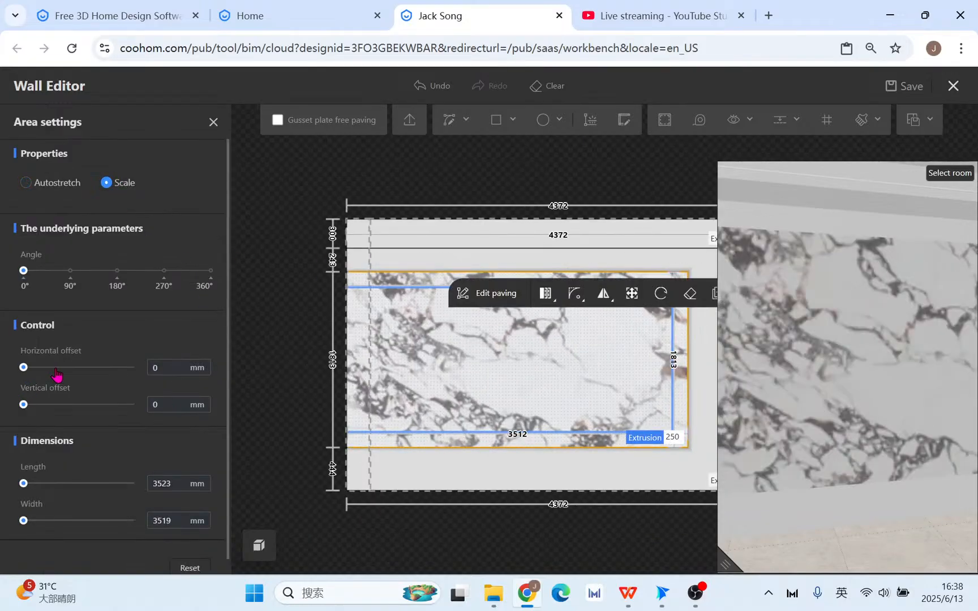
left_click_drag(27, 410, 115, 418)
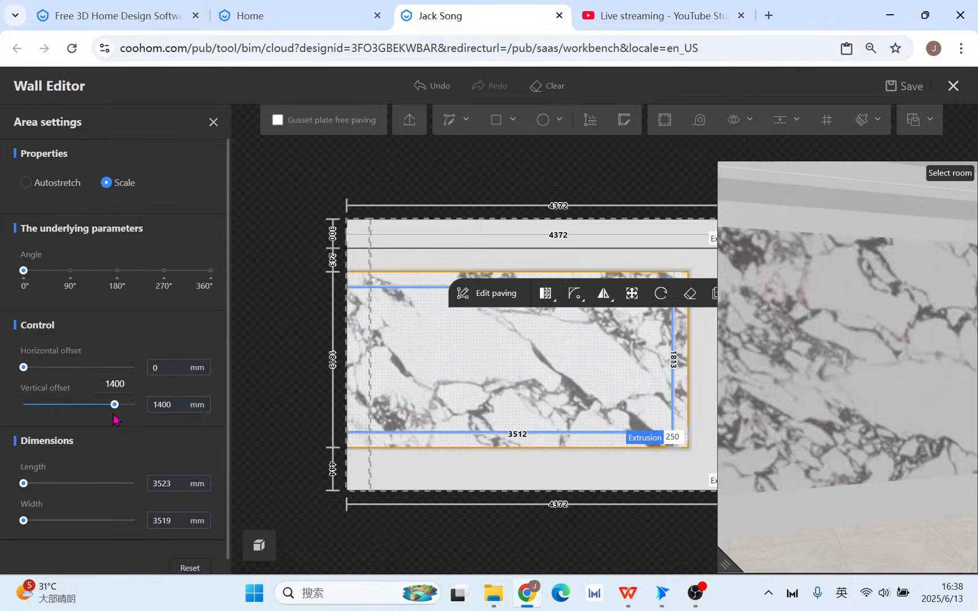
left_click_drag(725, 561, 636, 549)
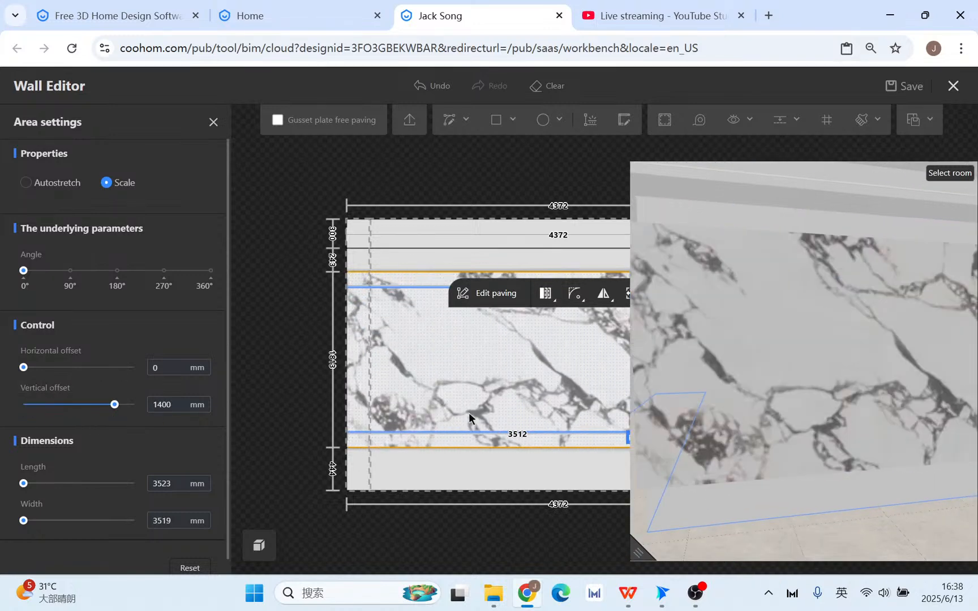
left_click(396, 351)
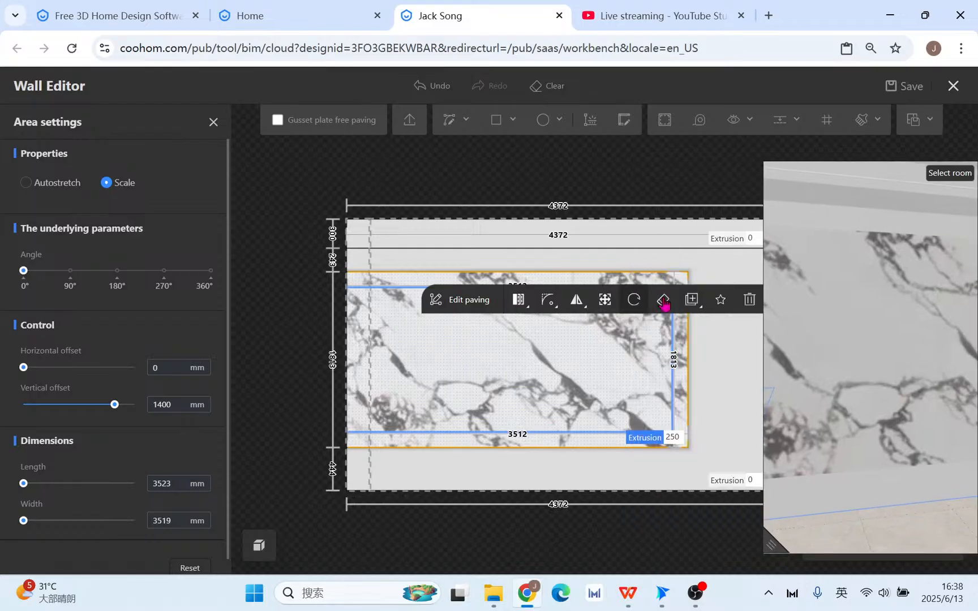
left_click(345, 307)
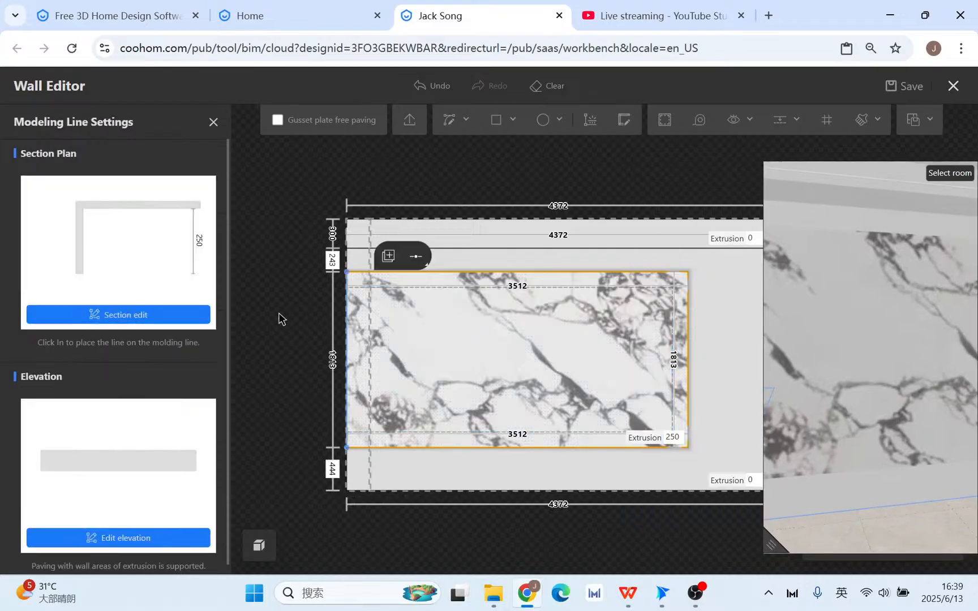
left_click(127, 537)
left_click(22, 459)
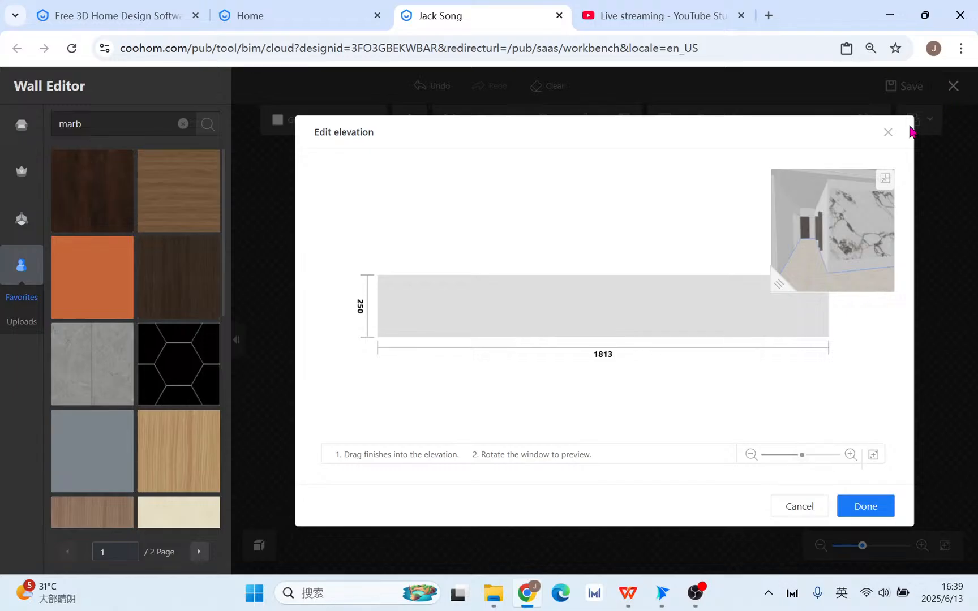
left_click(887, 134)
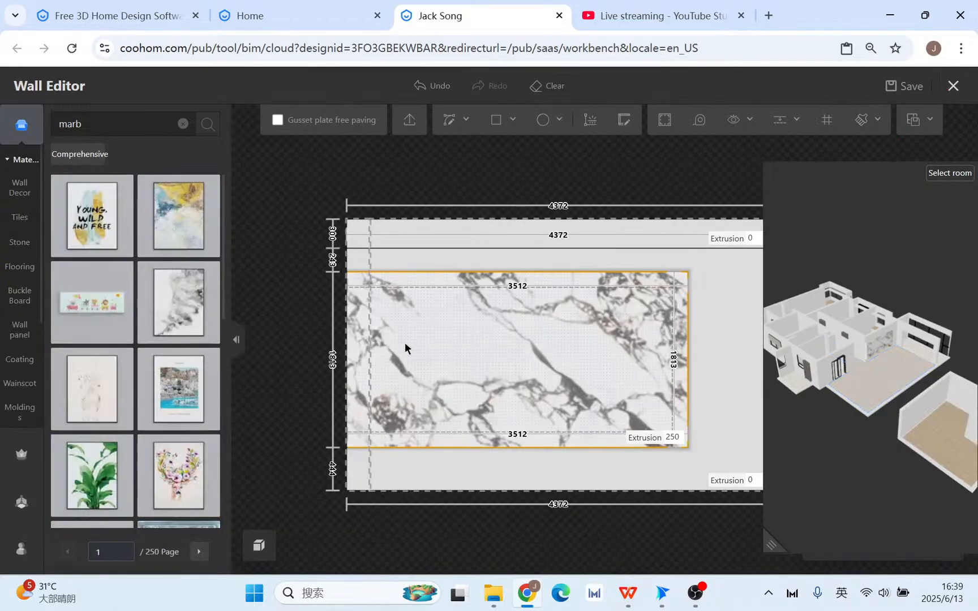
Exit the Wall Editor and open the Material & Component tool for the whole floor plan.
left_click(953, 86)
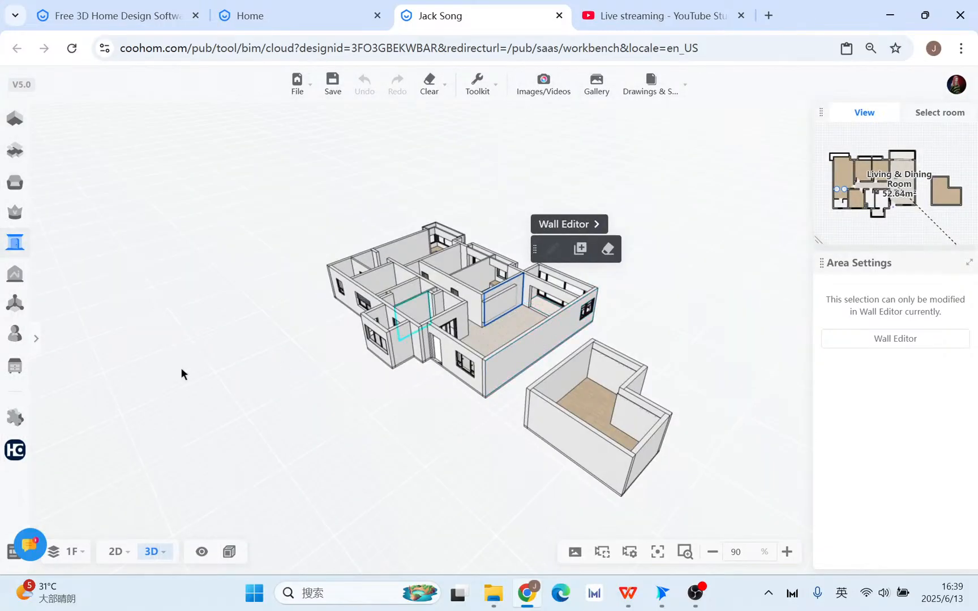
mouse_move(10, 286)
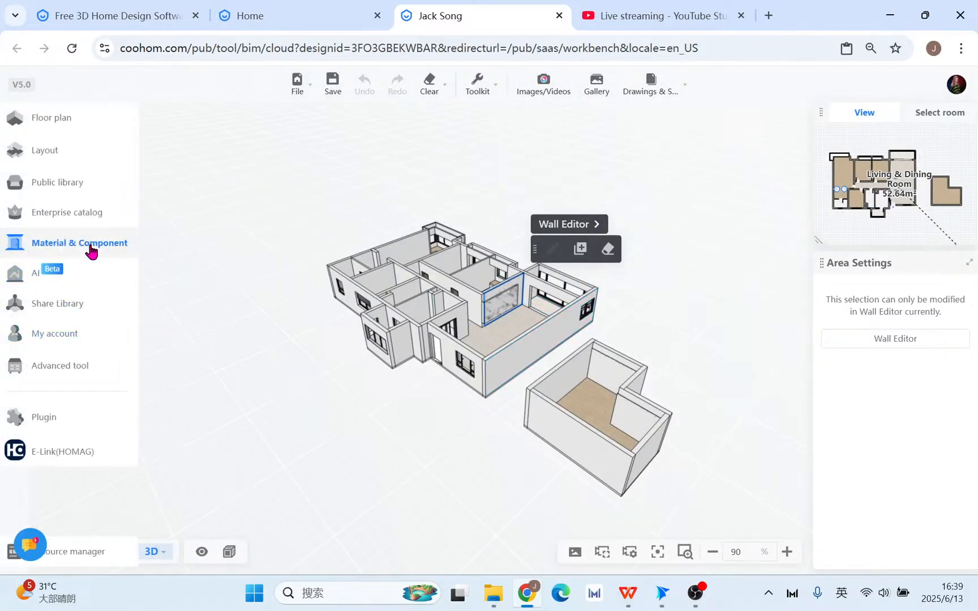
left_click(91, 250)
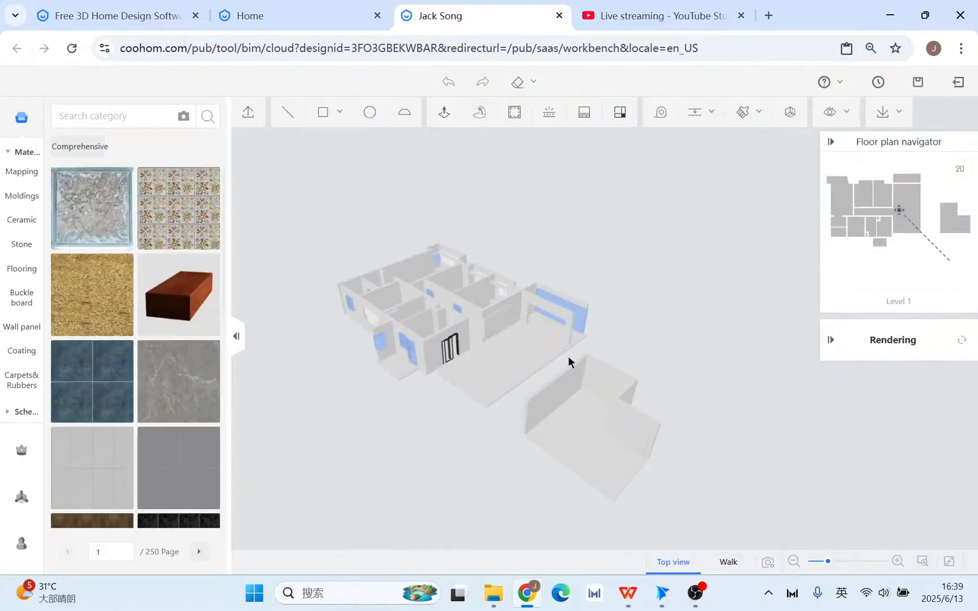
Use Connect Faces to continue the marble from the raised panel's front face onto its exposed side face.
scroll(526, 368, "up", 5)
left_click_drag(563, 405, 572, 447)
scroll(512, 388, "up", 5)
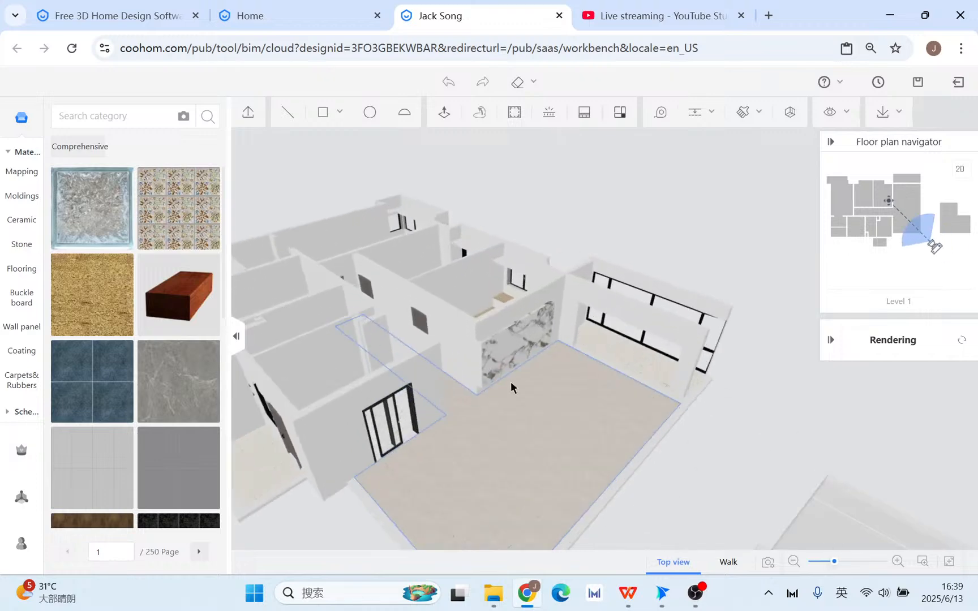
scroll(593, 426, "up", 5)
left_click(556, 344)
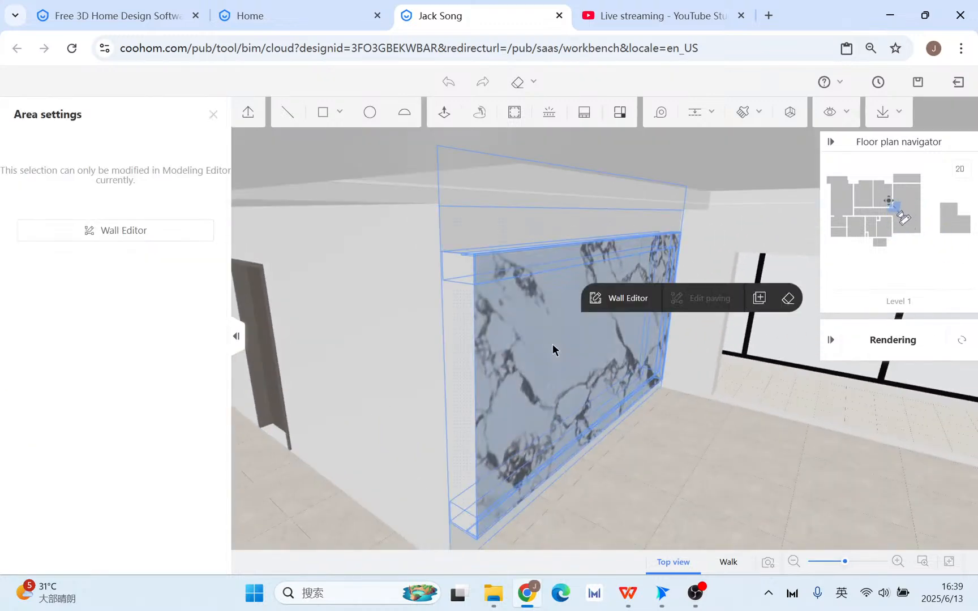
left_click(525, 326)
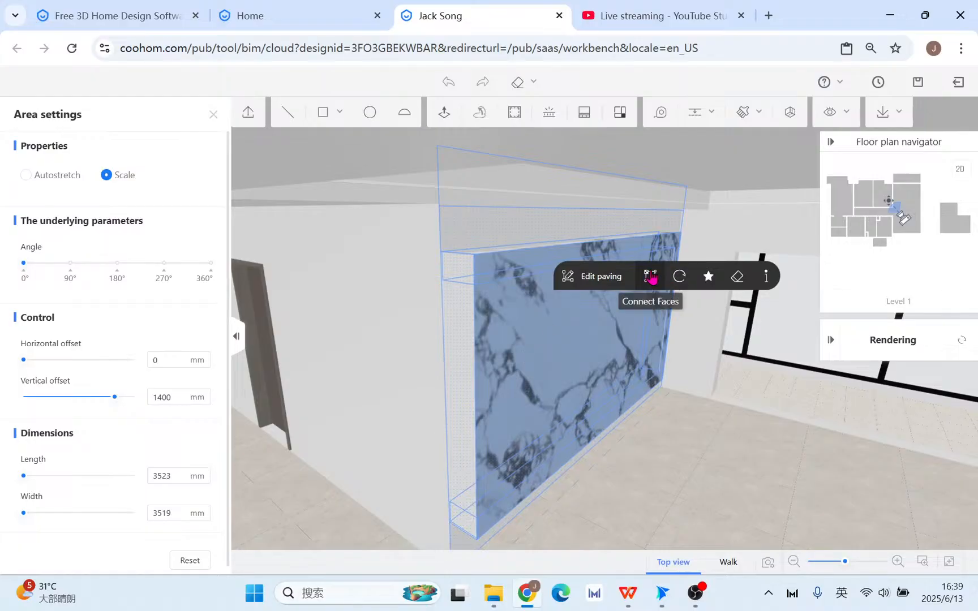
left_click(651, 276)
left_click(469, 319)
left_click(518, 261)
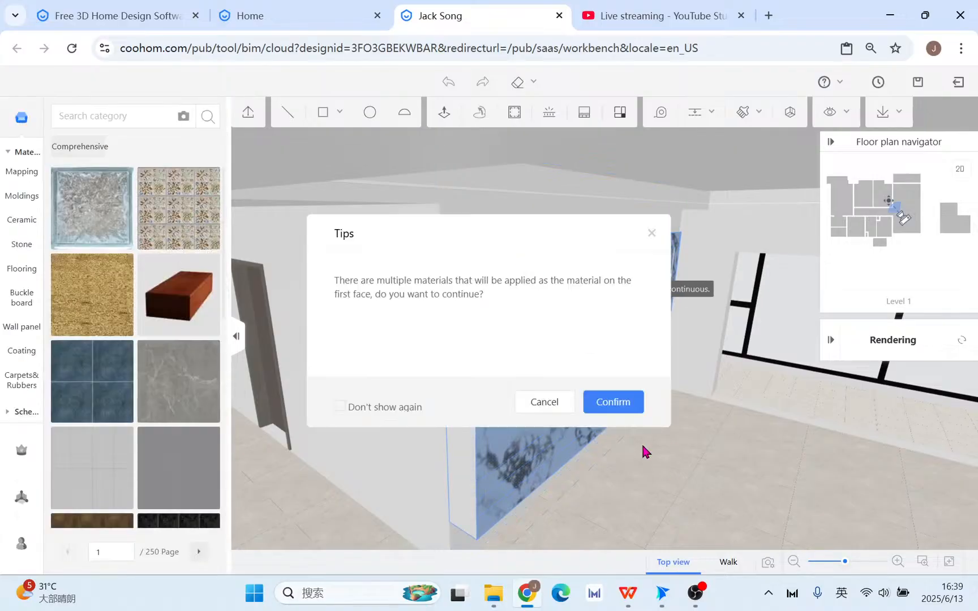
left_click(608, 397)
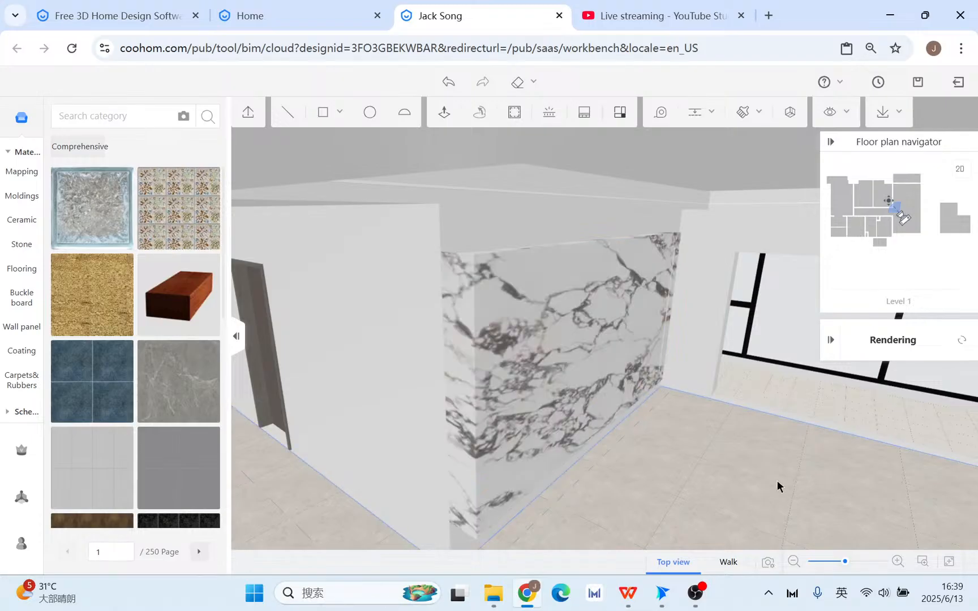
Examine the marble panel and its surroundings in 3D from the front and from above.
left_click_drag(776, 484, 709, 473)
left_click(600, 382)
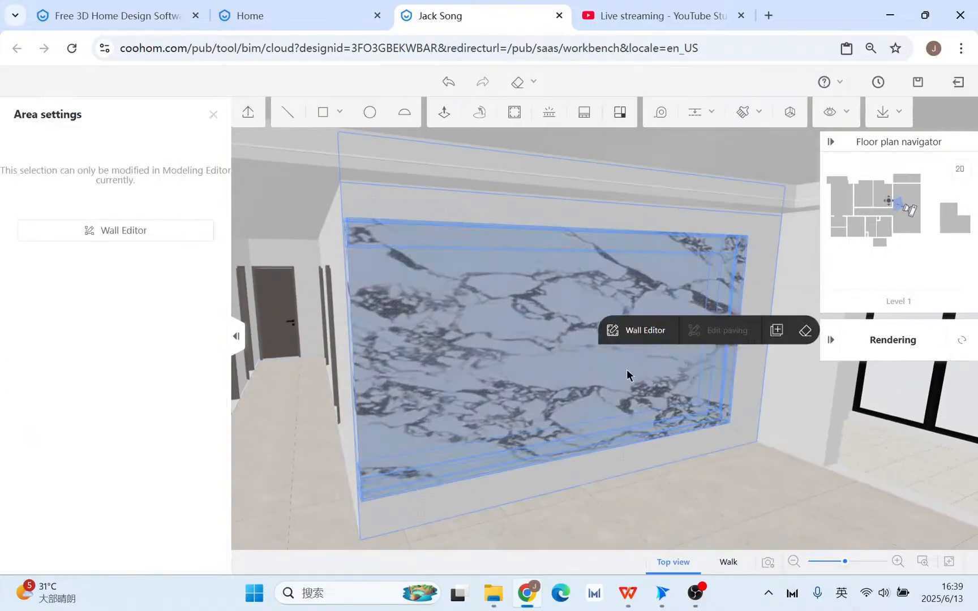
left_click_drag(582, 350, 552, 421)
left_click_drag(768, 524, 303, 282)
left_click(213, 115)
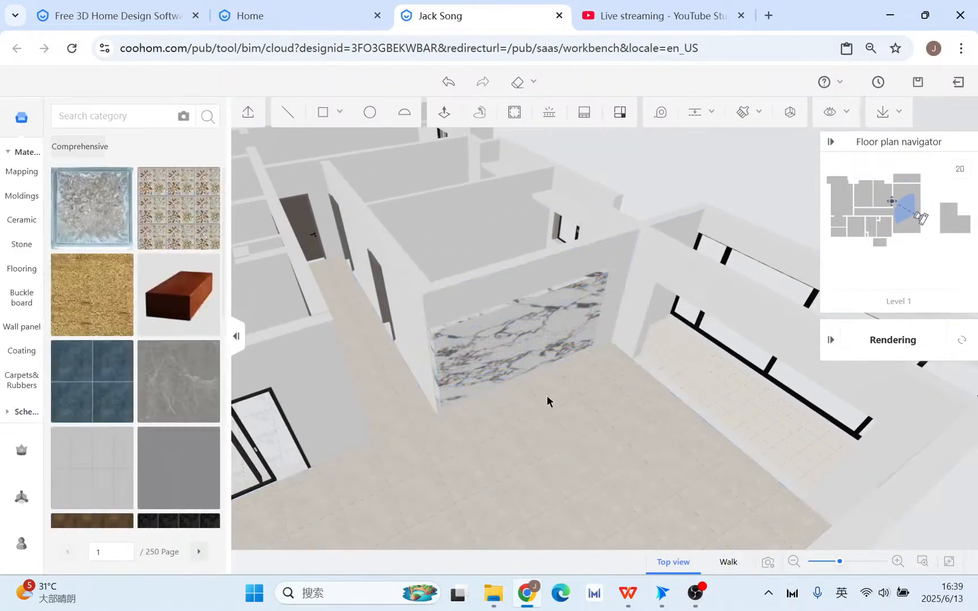
Use Connect Faces to continue the living room floor tiles onto the adjoining floor by the windows.
left_click_drag(596, 447, 511, 424)
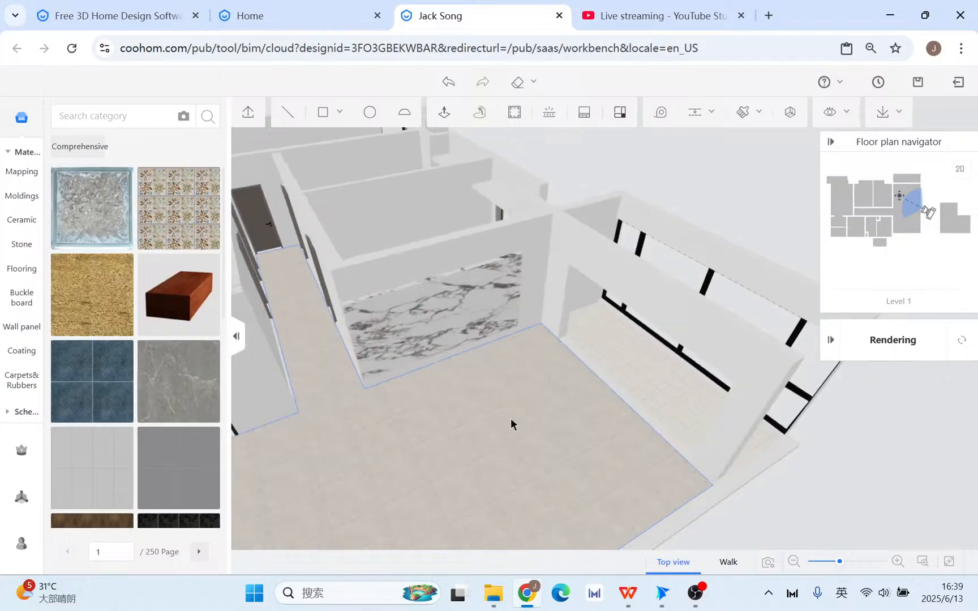
scroll(540, 419, "up", 3)
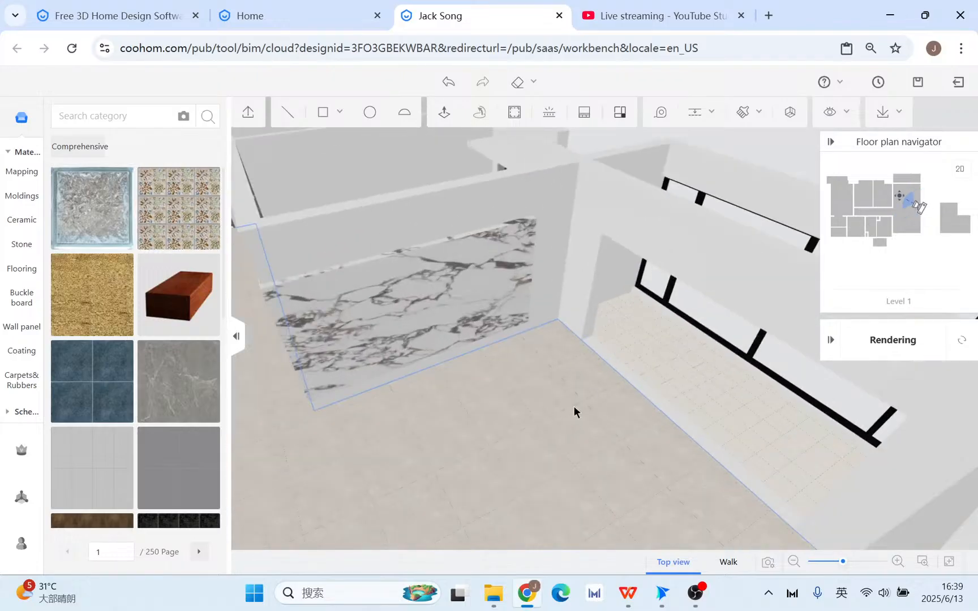
left_click(573, 408)
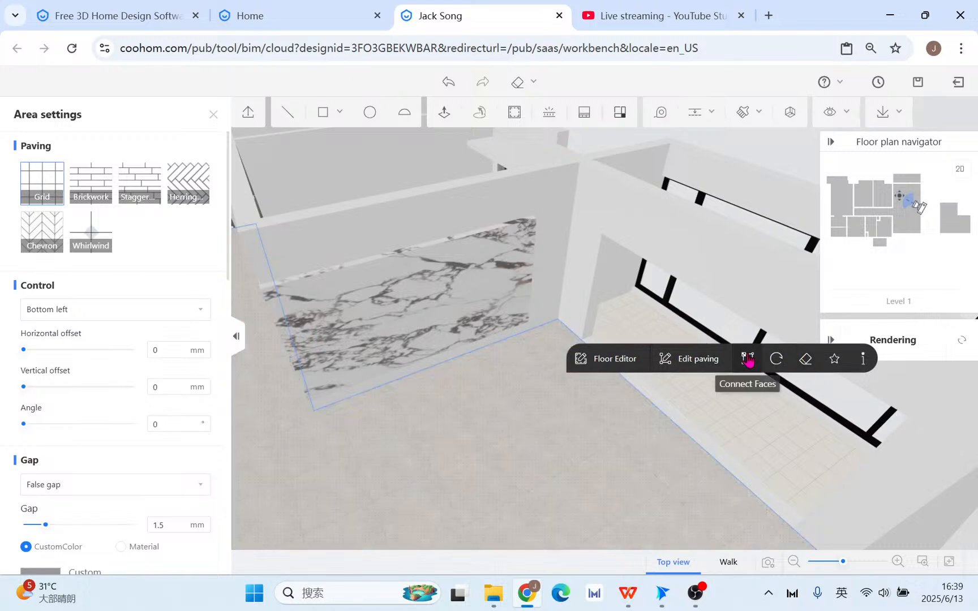
left_click(751, 360)
left_click(717, 373)
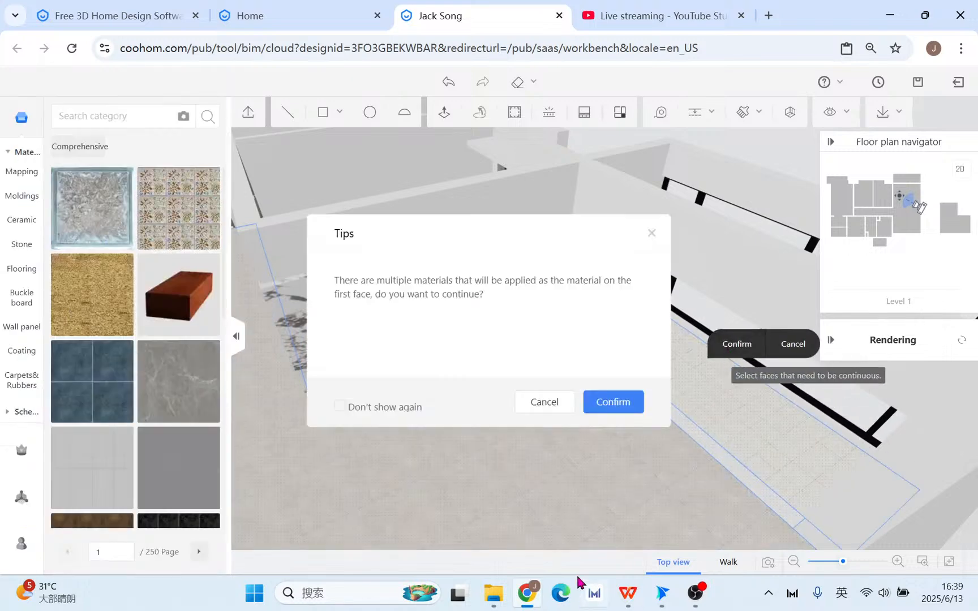
left_click(608, 402)
Check the finished wall and floor from above and exit the material tool to the main 3D design view.
scroll(603, 411, "down", 3)
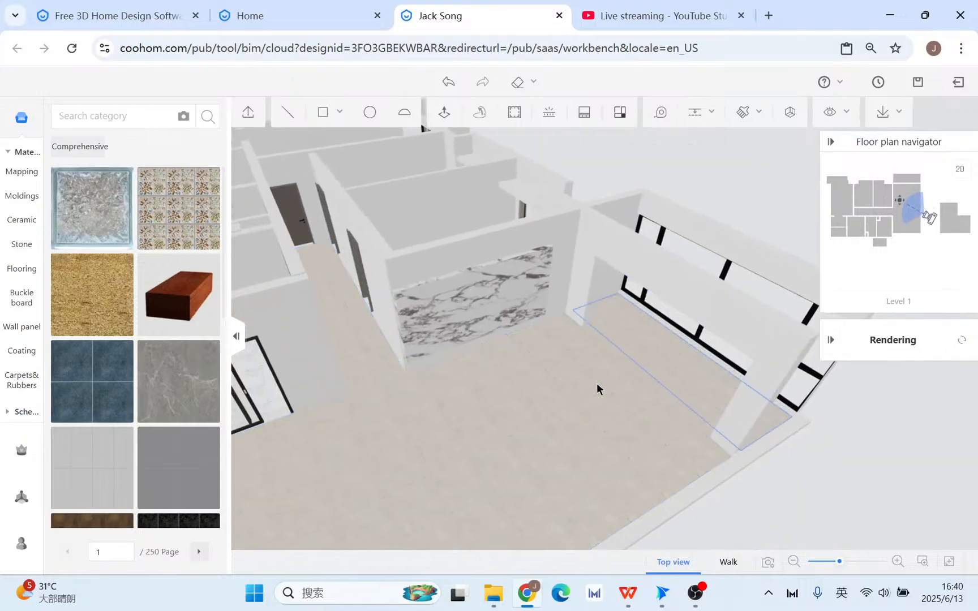
left_click_drag(532, 272, 310, 185)
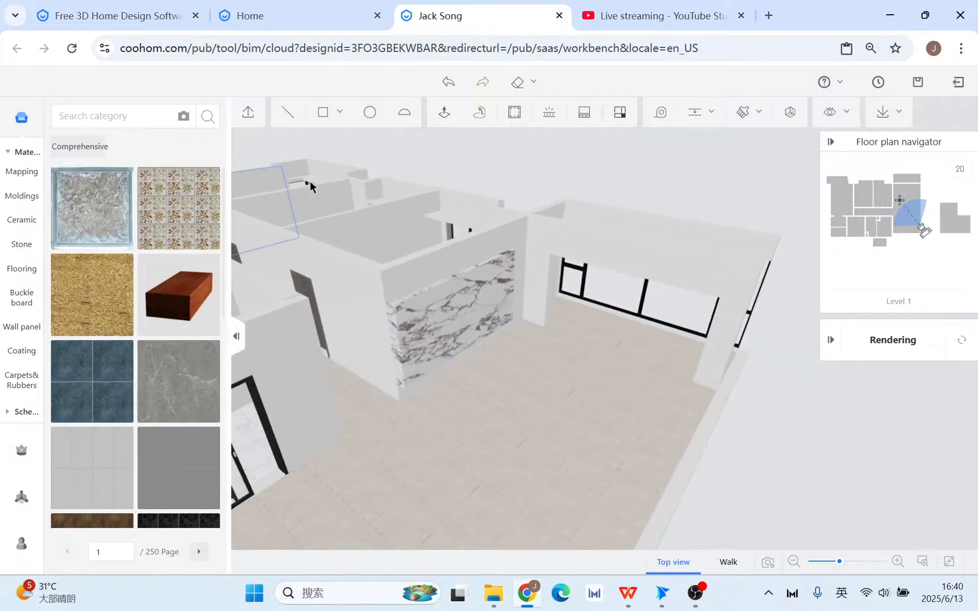
left_click(956, 84)
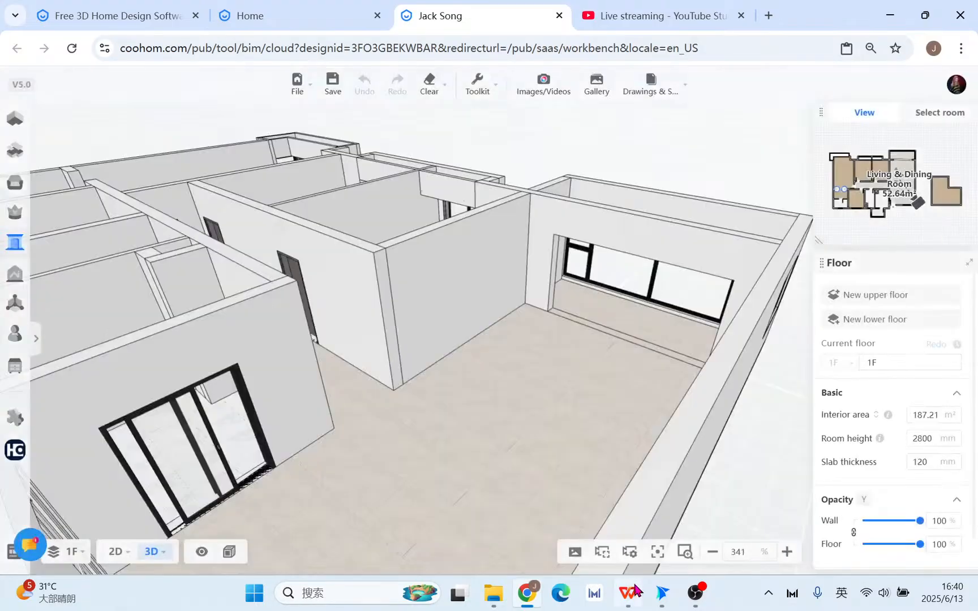
Switch to the WPS Office presentation and display slide 16 with the bedroom feature wall photos.
left_click(627, 592)
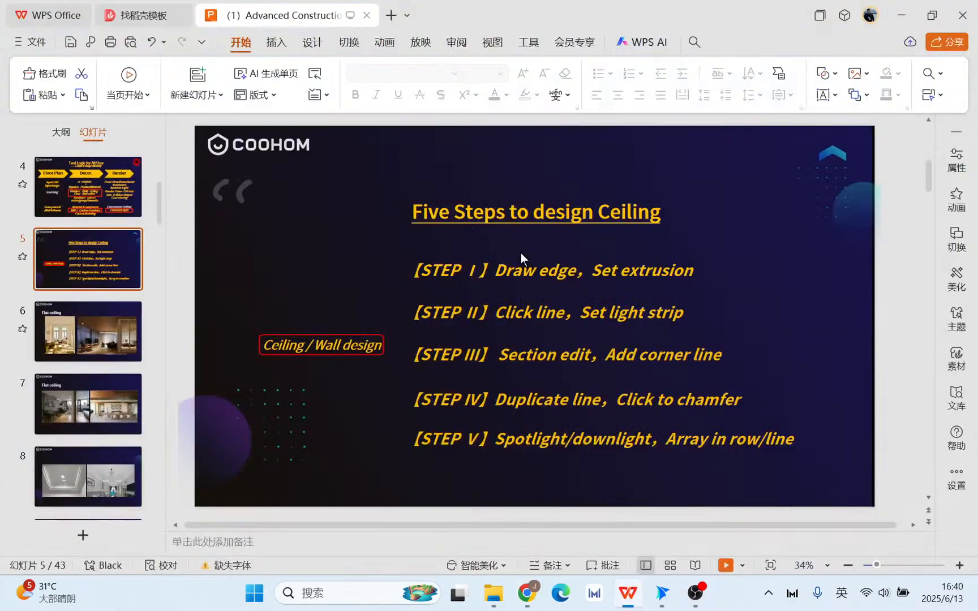
scroll(113, 457, "down", 10)
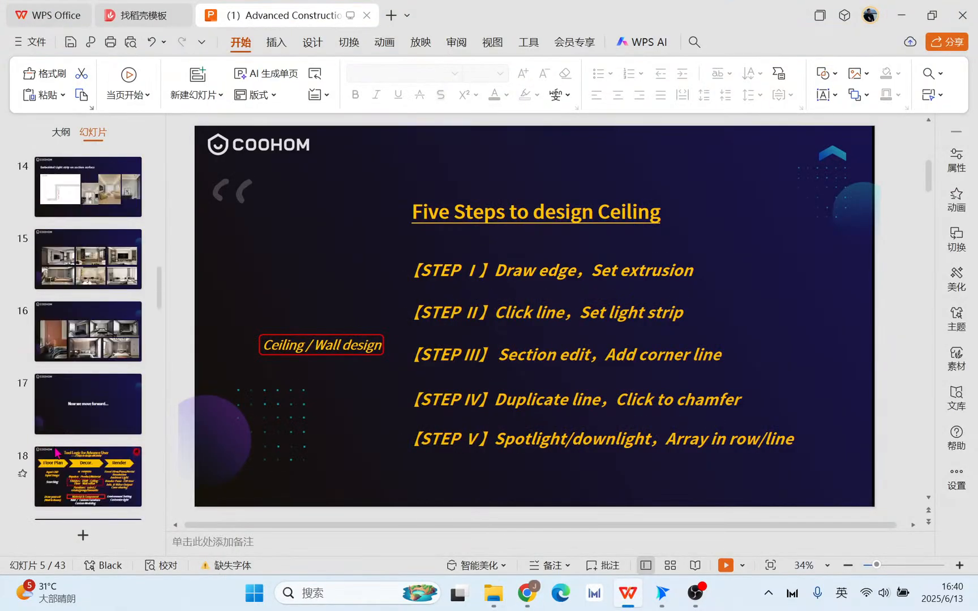
scroll(57, 453, "up", 1)
left_click(87, 331)
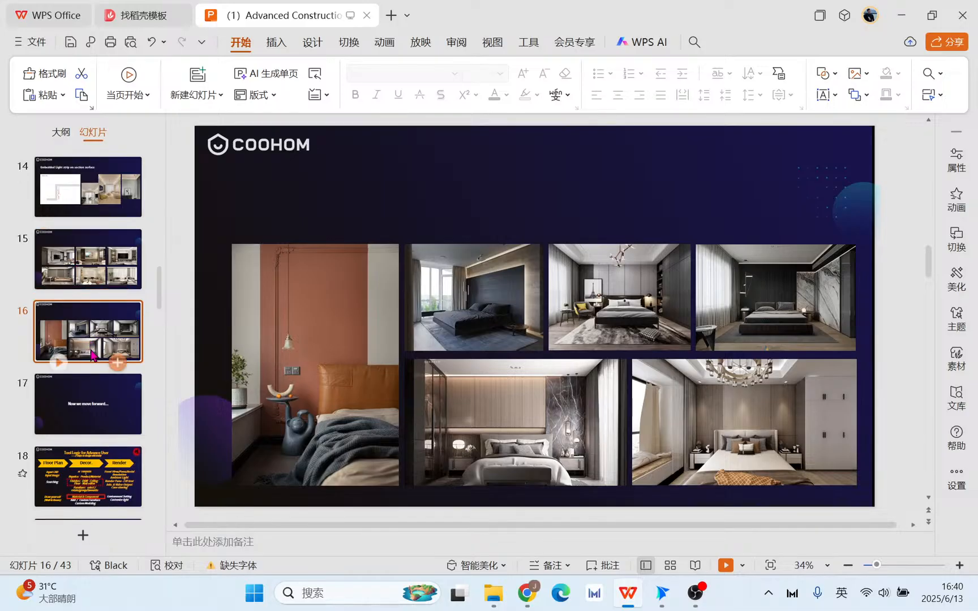
Advance the presentation past slide 17 and display slide 19, "Tiles on wall / on floor".
left_click(92, 403)
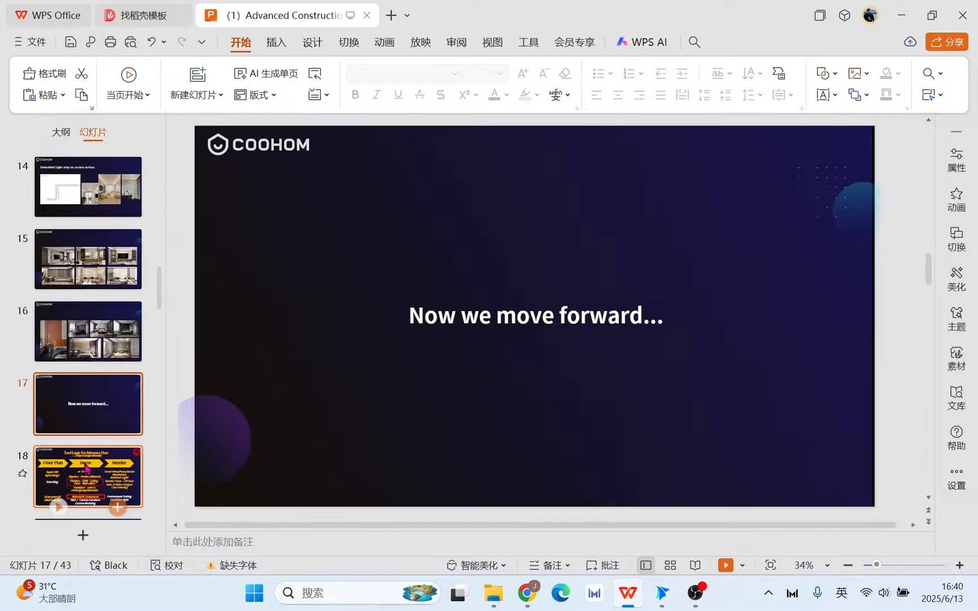
scroll(86, 467, "down", 4)
left_click(88, 259)
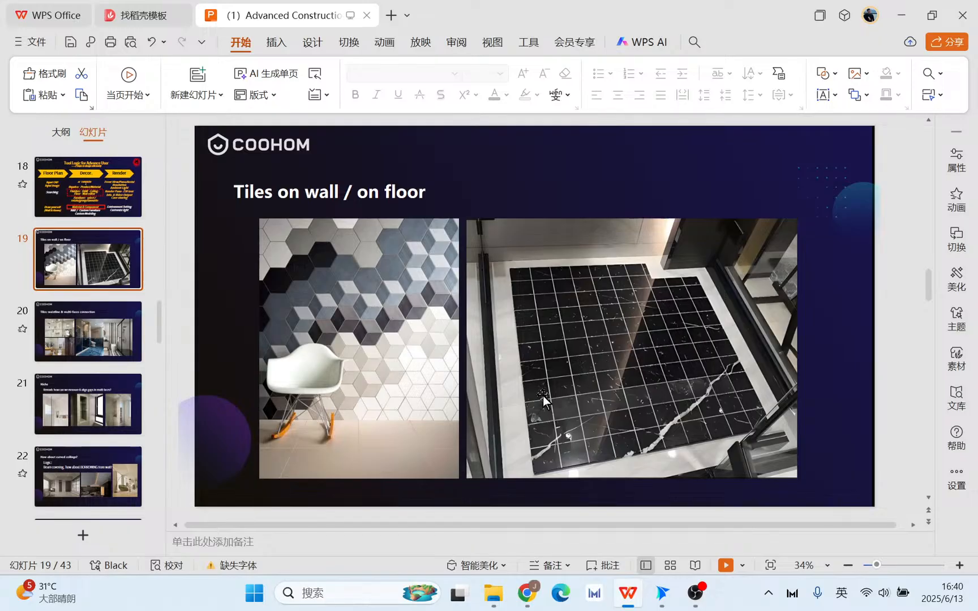
Switch to the Coohom design in Chrome and open the living room wall with the door opening in the Wall Editor.
left_click(538, 593)
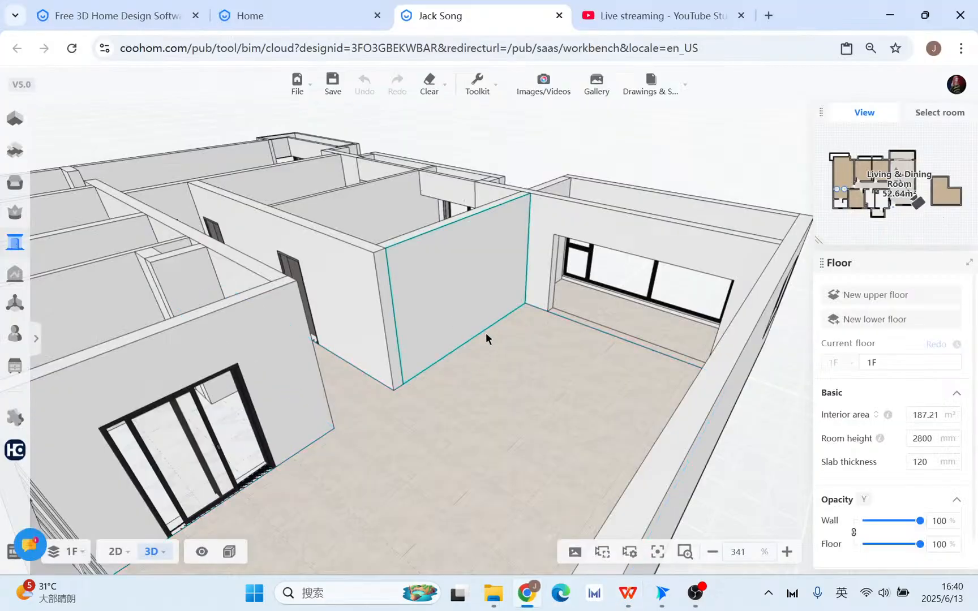
left_click_drag(506, 390, 509, 416)
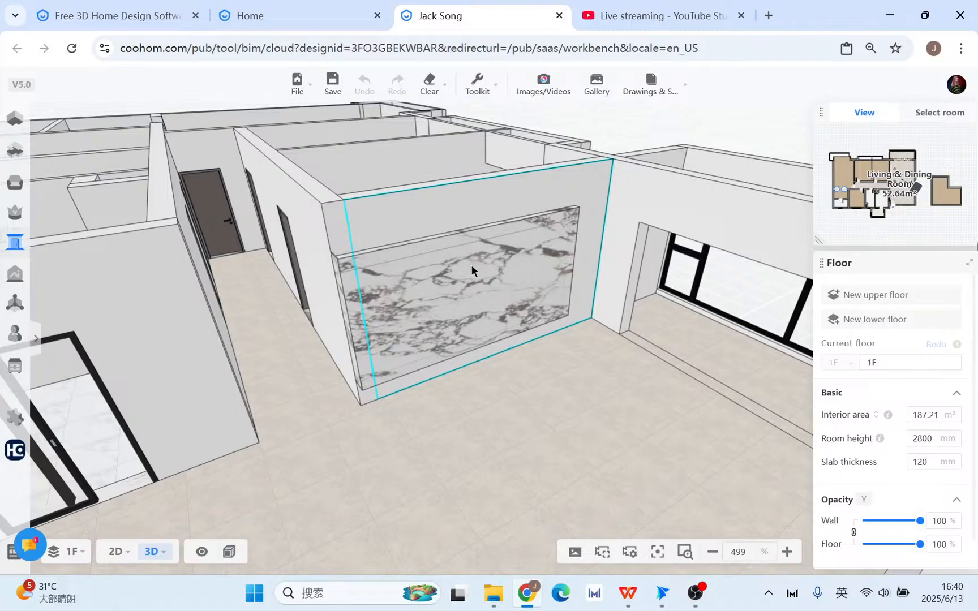
left_click(420, 223)
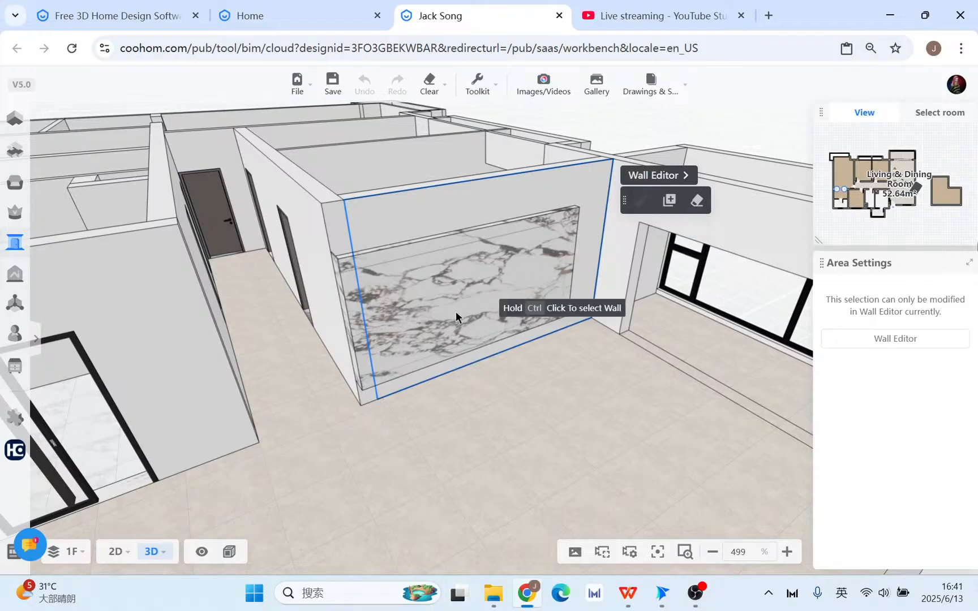
left_click(169, 379)
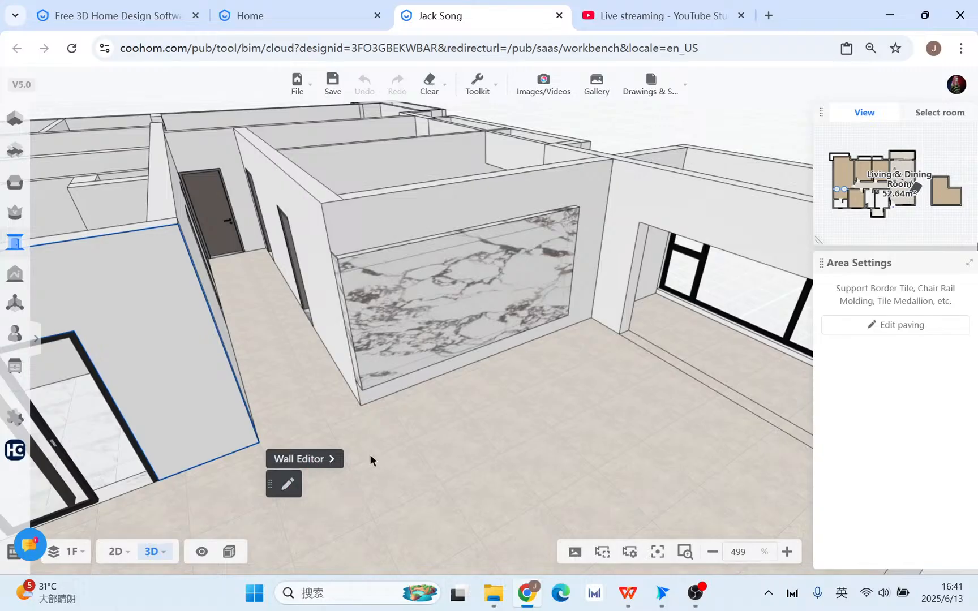
left_click(310, 463)
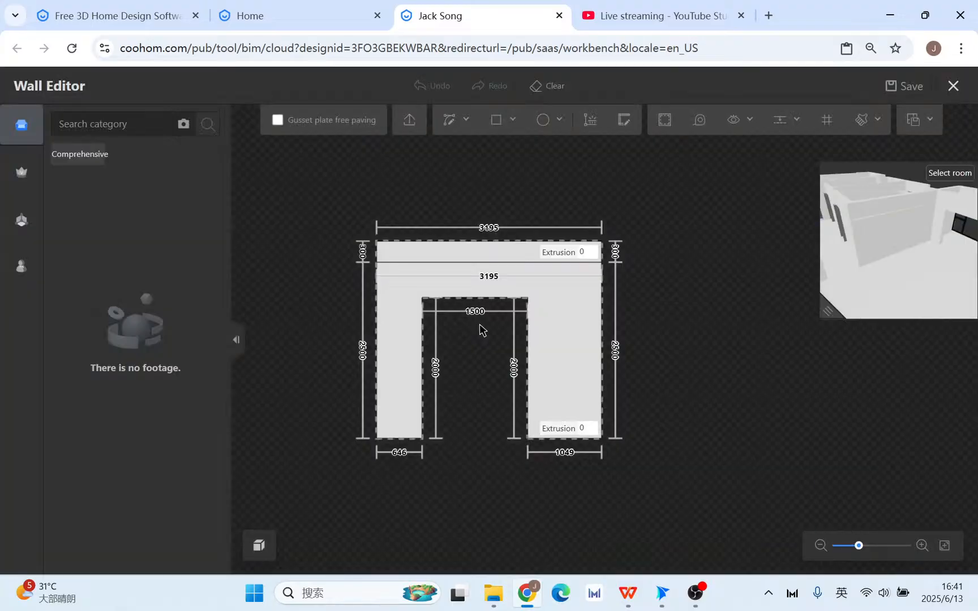
Enlarge the 3D preview and select the plain 2675 mm wide wall for editing.
left_click(563, 351)
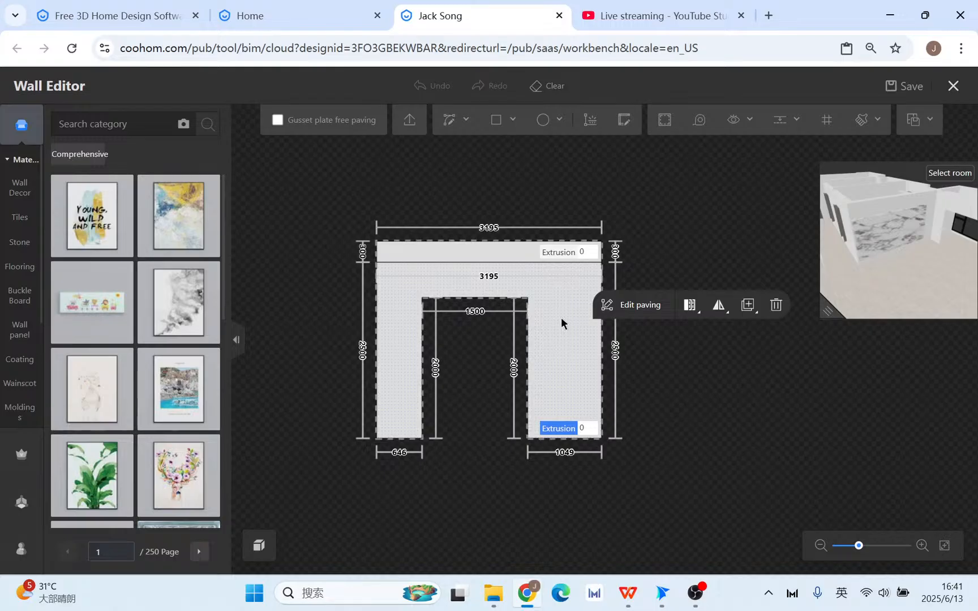
left_click_drag(829, 311, 634, 422)
left_click_drag(721, 382, 758, 380)
left_click(785, 219)
left_click(802, 212)
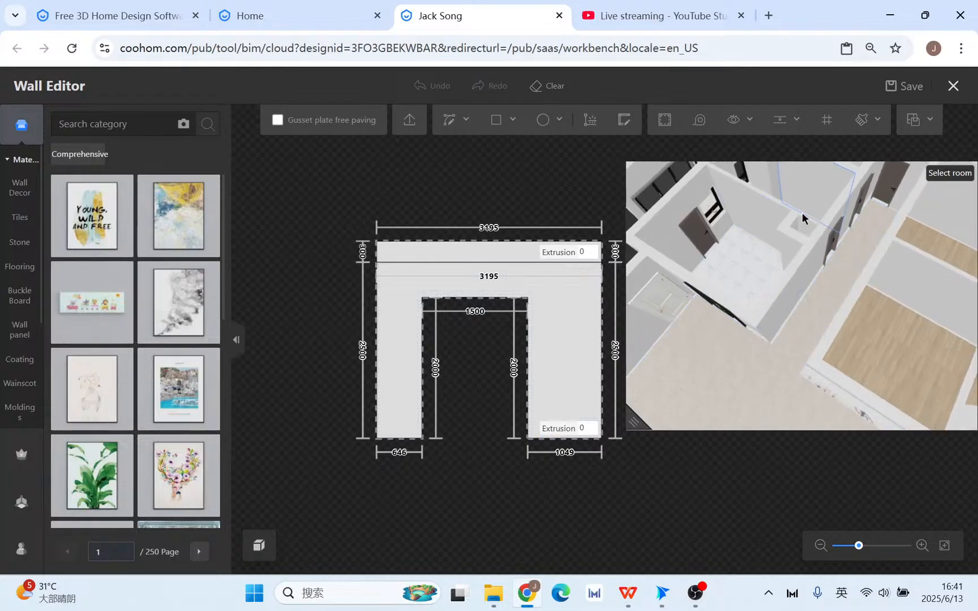
left_click(784, 277)
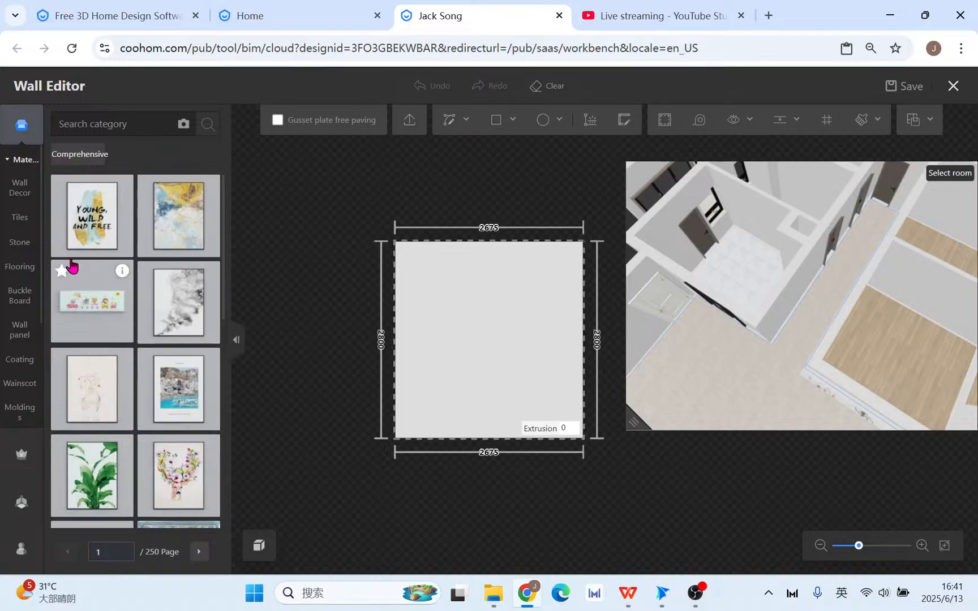
Try the blue square tile over the whole wall surface and clear it again.
left_click(13, 220)
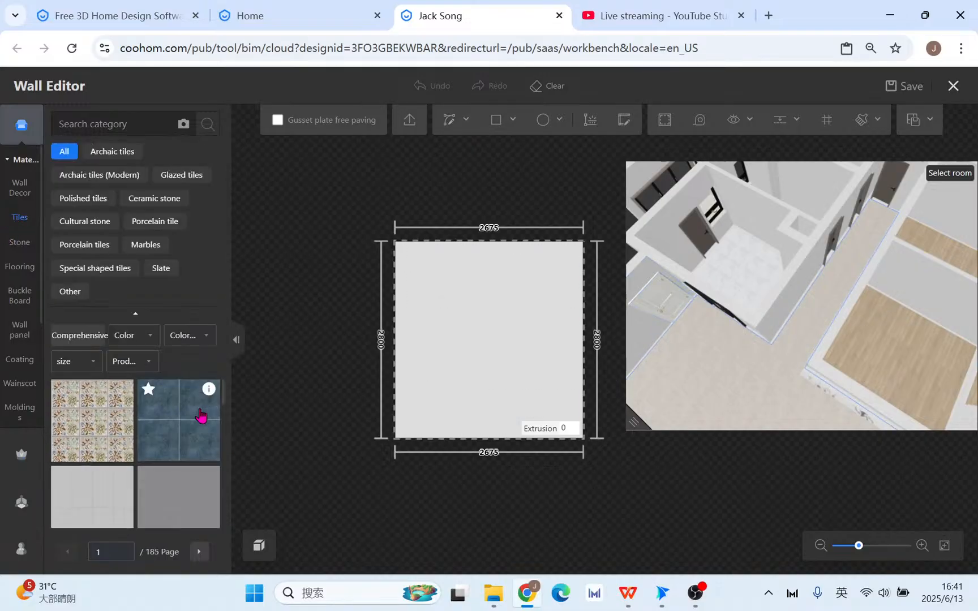
left_click(516, 317)
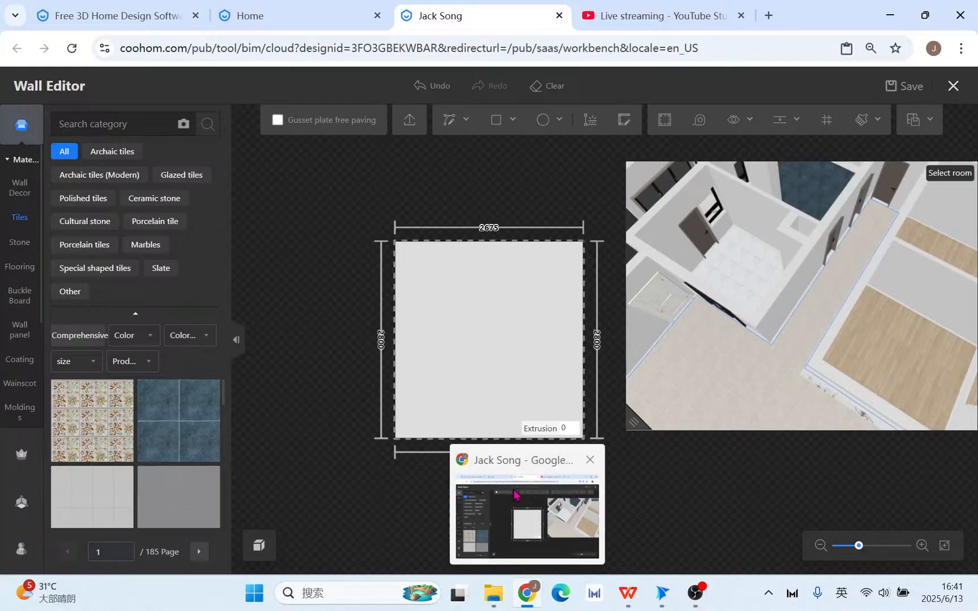
scroll(517, 399, "up", 2)
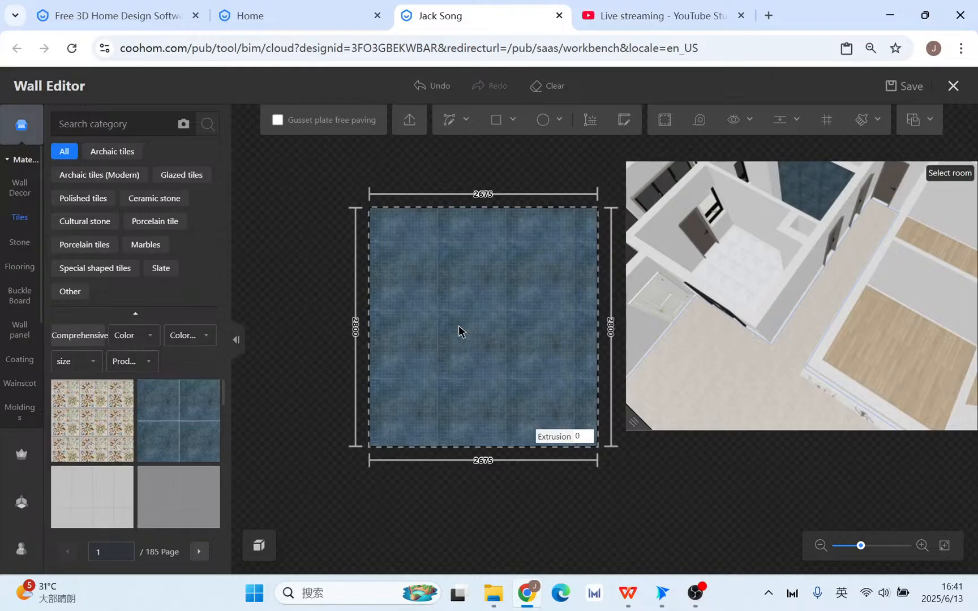
scroll(447, 283, "up", 1)
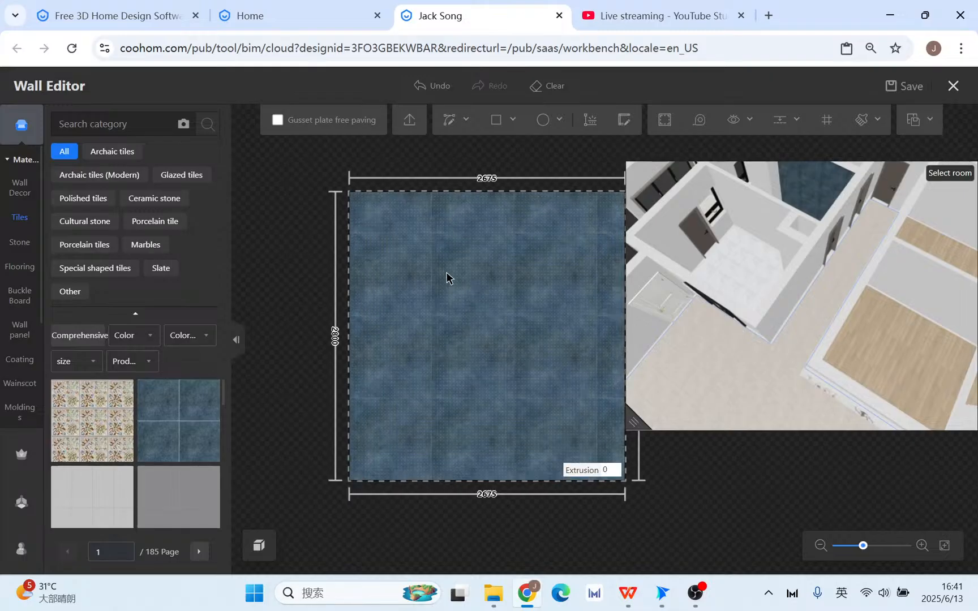
left_click(481, 282)
left_click(547, 85)
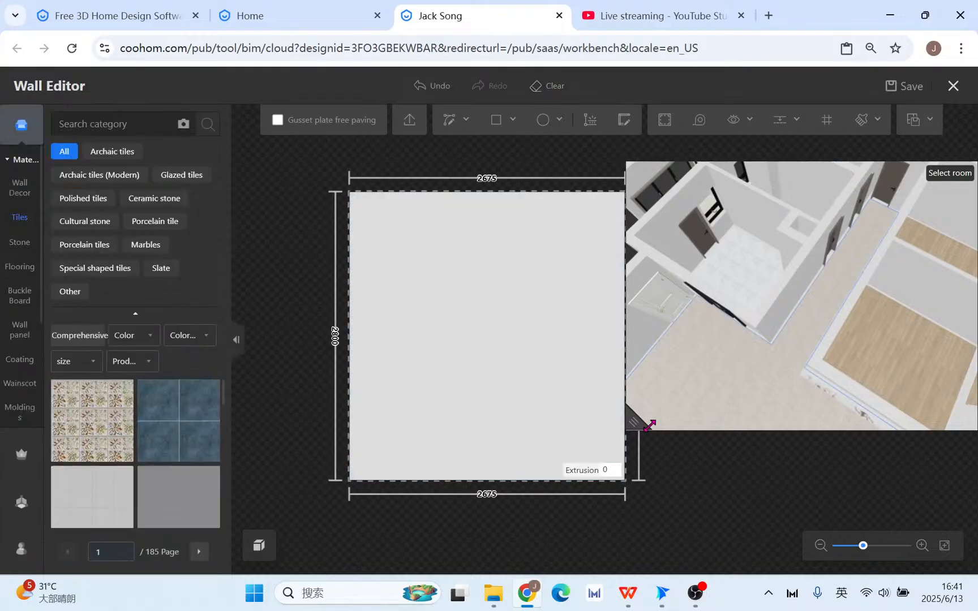
Shrink the 3D preview, open the wall's paving editor and try to place tiles from the catalog in Tile Paving mode.
left_click_drag(649, 425, 791, 425)
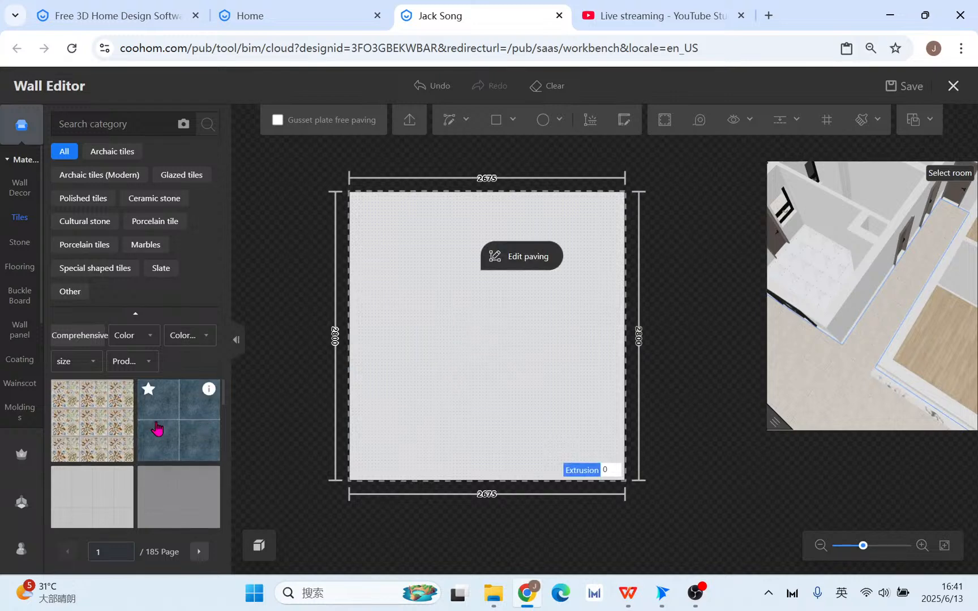
left_click(529, 262)
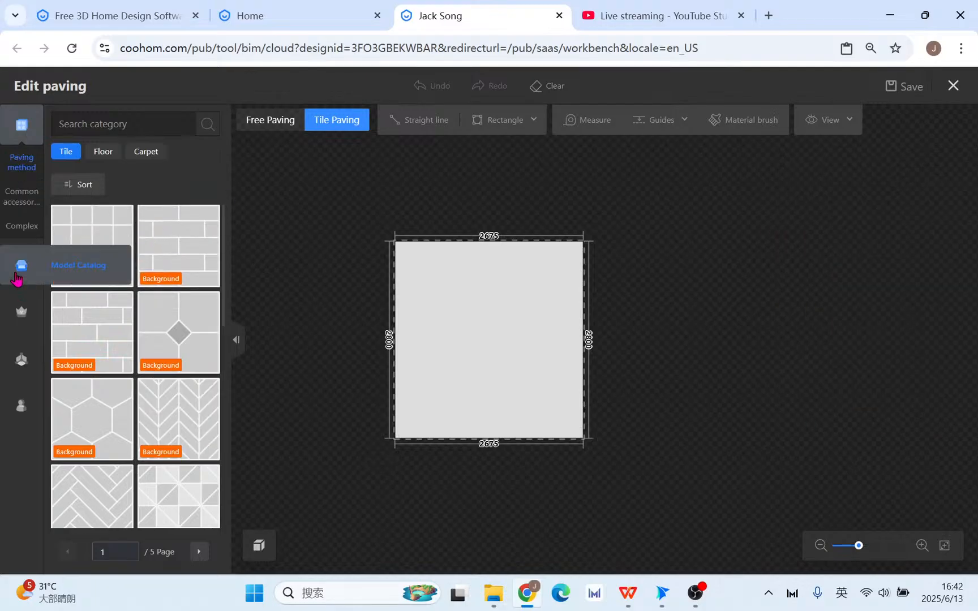
left_click(18, 266)
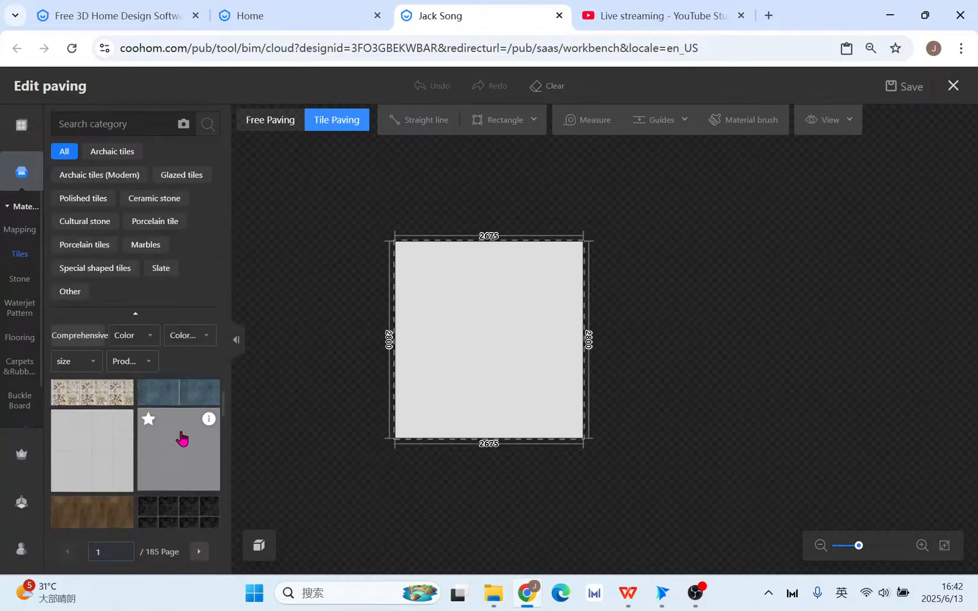
left_click_drag(184, 427, 468, 302)
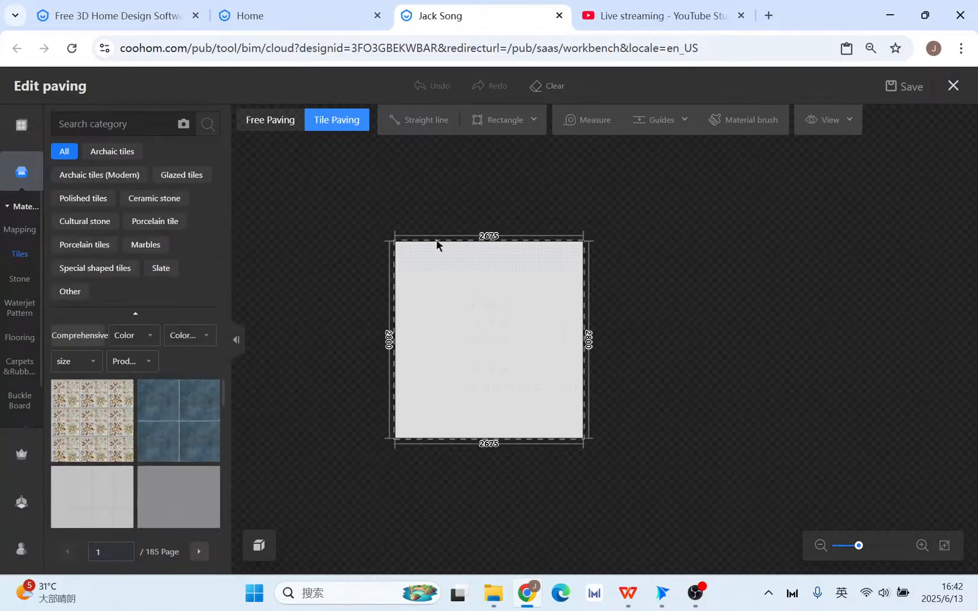
left_click_drag(167, 440, 515, 308)
Place a single blue Manhattan cz8355ys tile on the wall in Free Paving mode and rotate it to 45°.
left_click(277, 128)
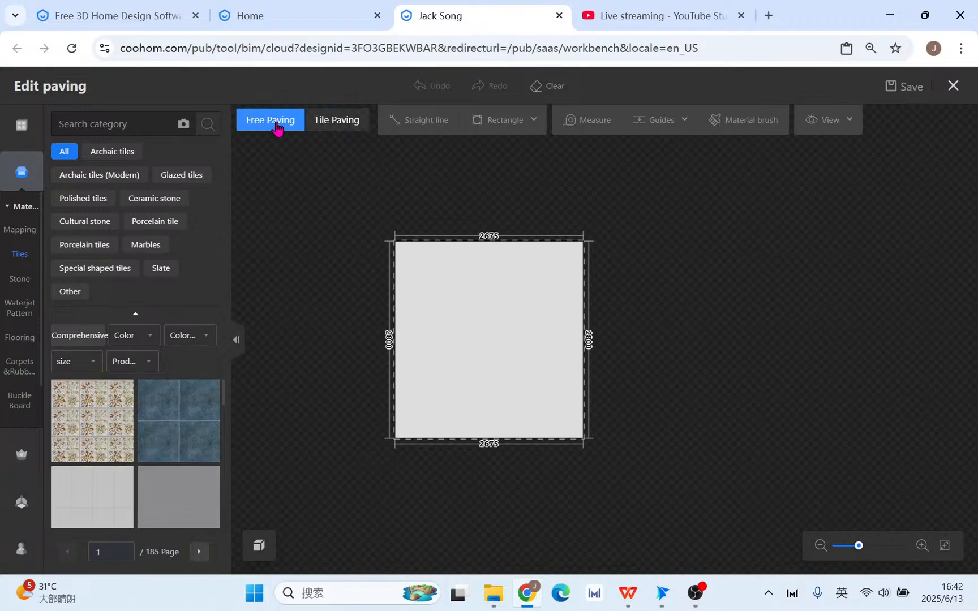
left_click_drag(179, 420, 464, 316)
left_click(463, 321)
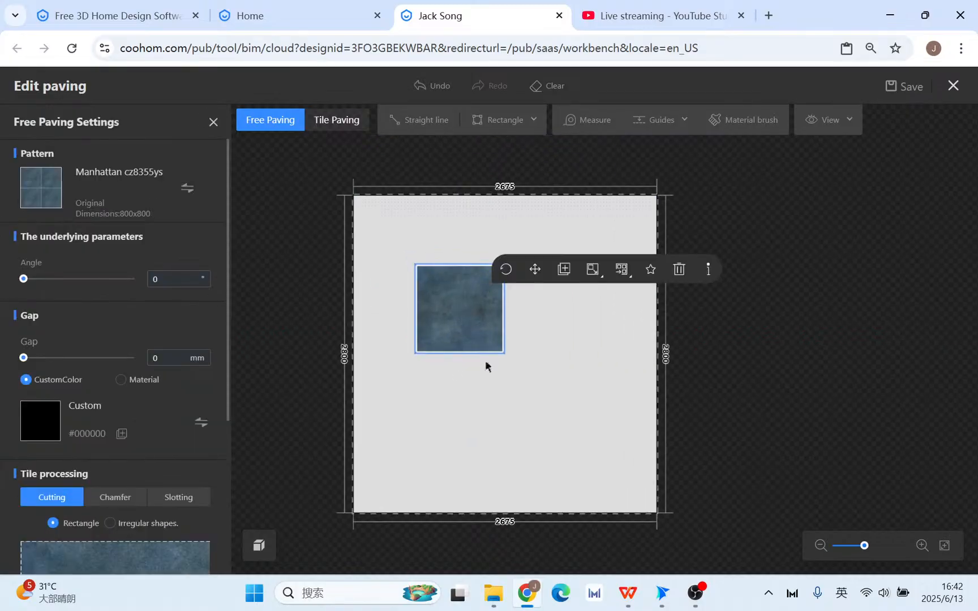
left_click(507, 269)
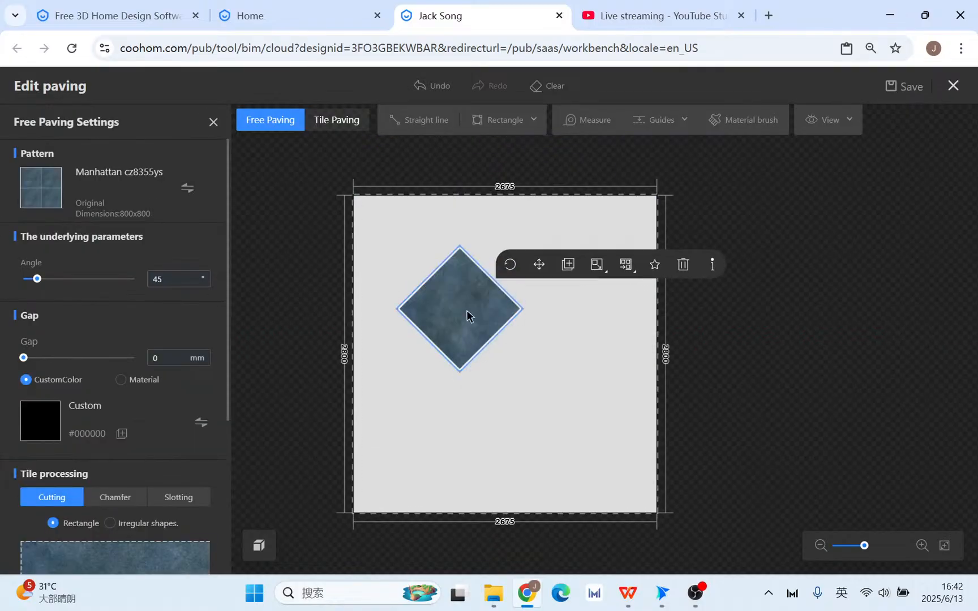
Examine the tile processing options for the placed tile, including Chamfer and Slotting.
scroll(188, 442, "down", 3)
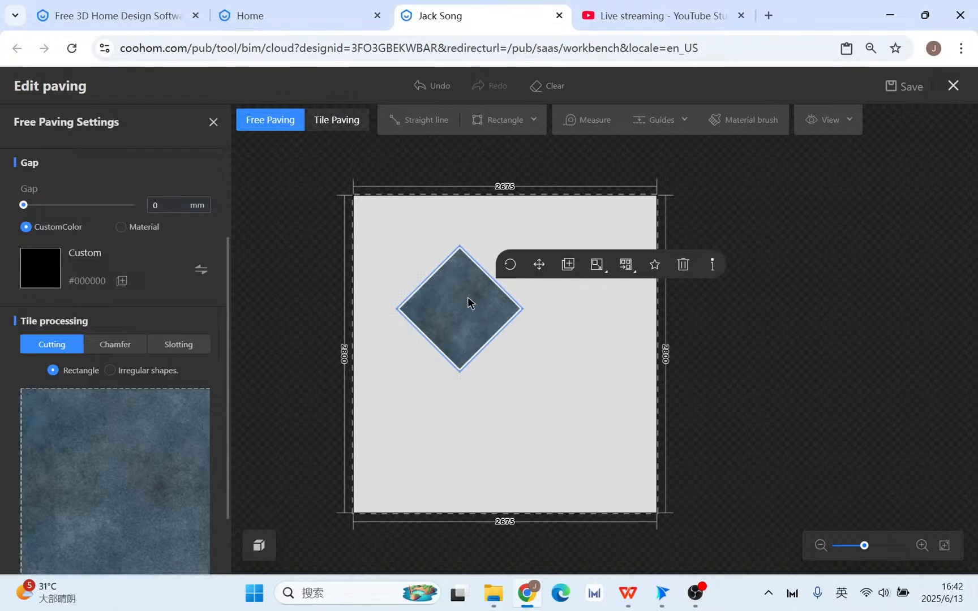
scroll(84, 408, "down", 2)
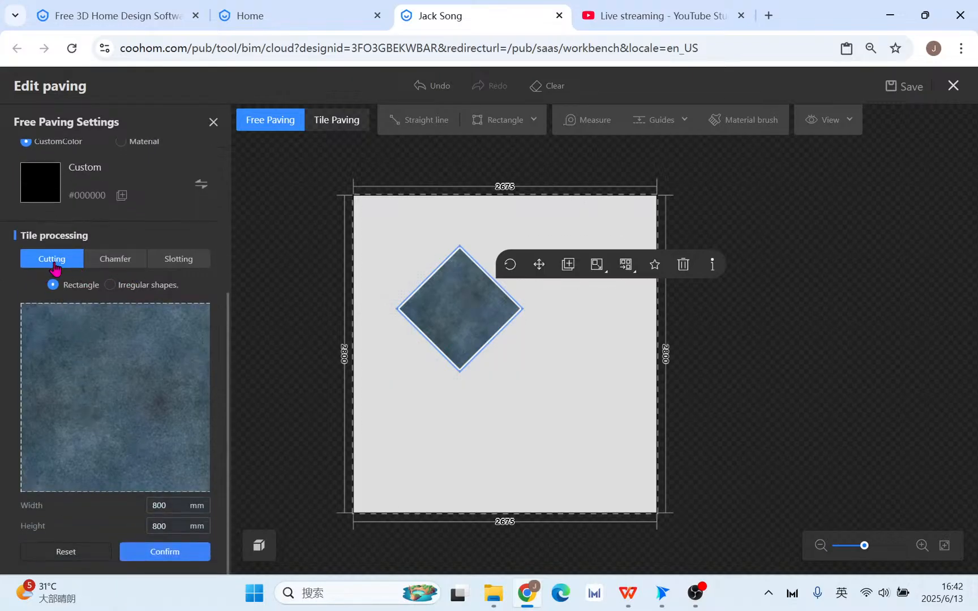
left_click(113, 260)
left_click(179, 377)
scroll(184, 392, "down", 2)
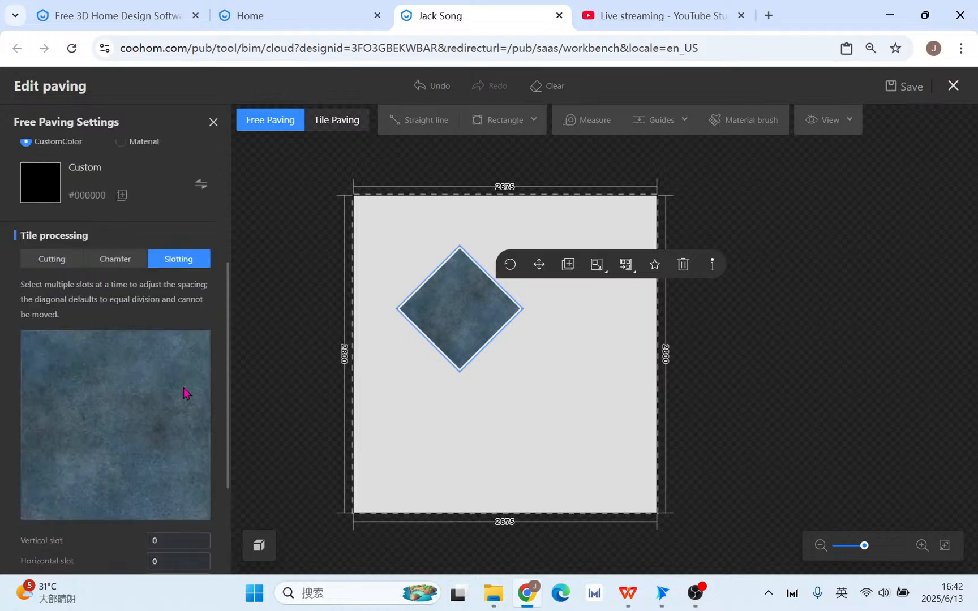
Set the tile's cutting to an irregular shape and choose Regular Hexagon.
left_click(44, 258)
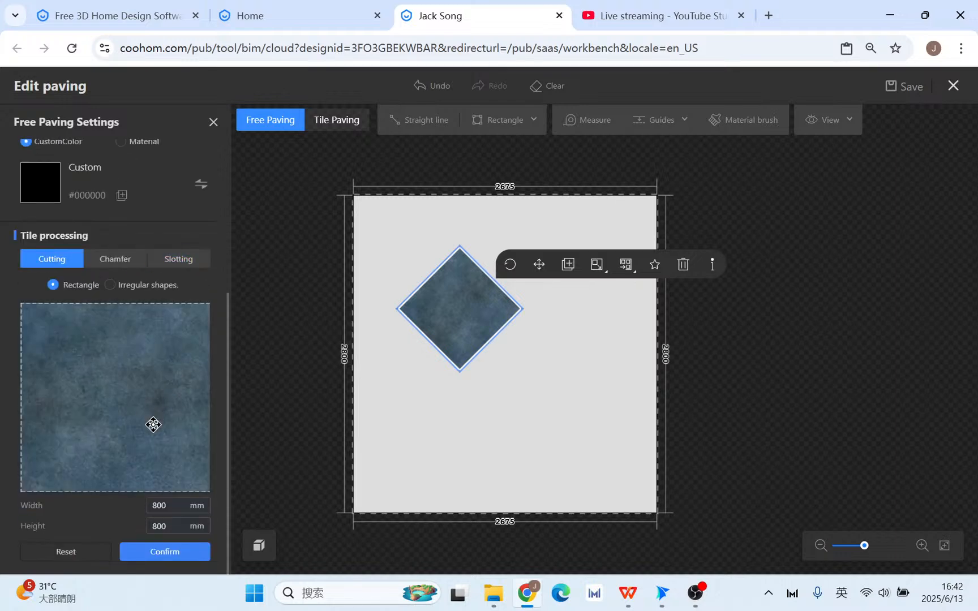
left_click(111, 284)
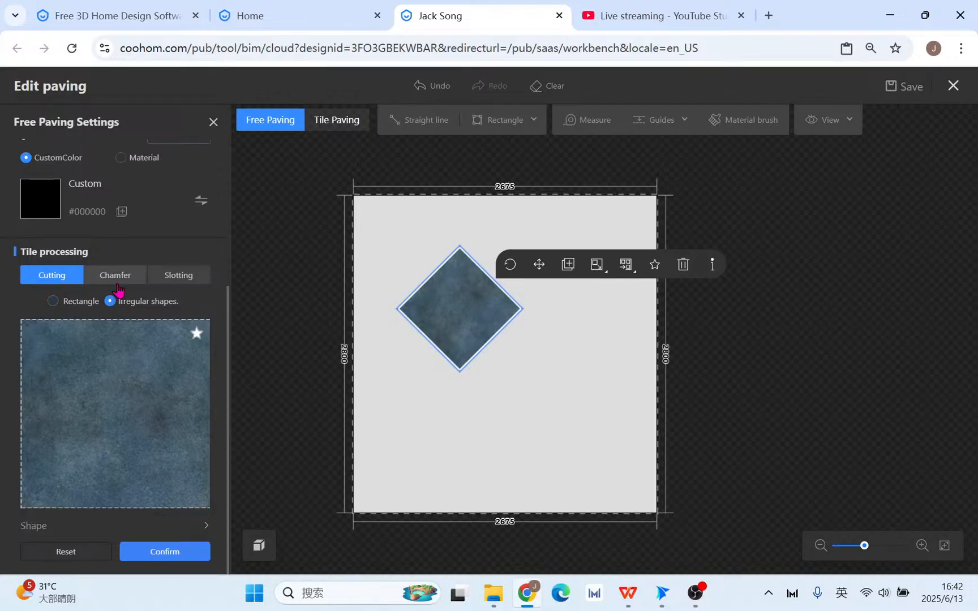
scroll(170, 430, "down", 2)
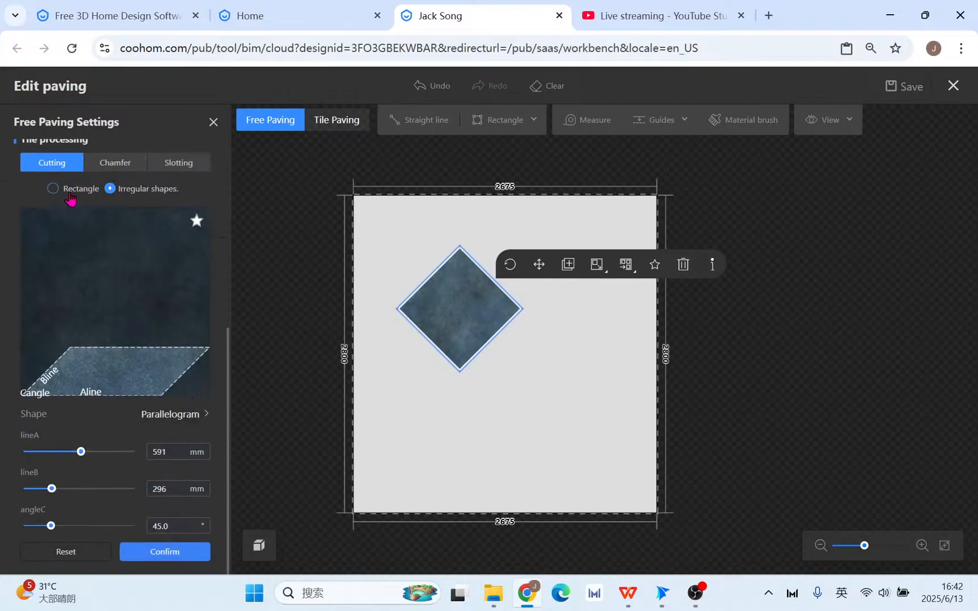
left_click(172, 414)
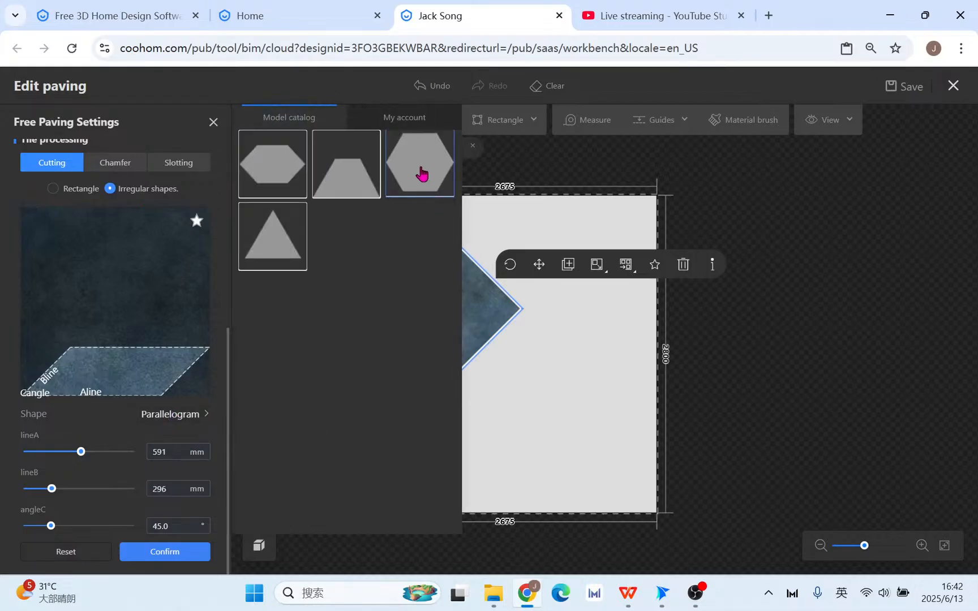
left_click(421, 173)
left_click_drag(135, 359, 136, 343)
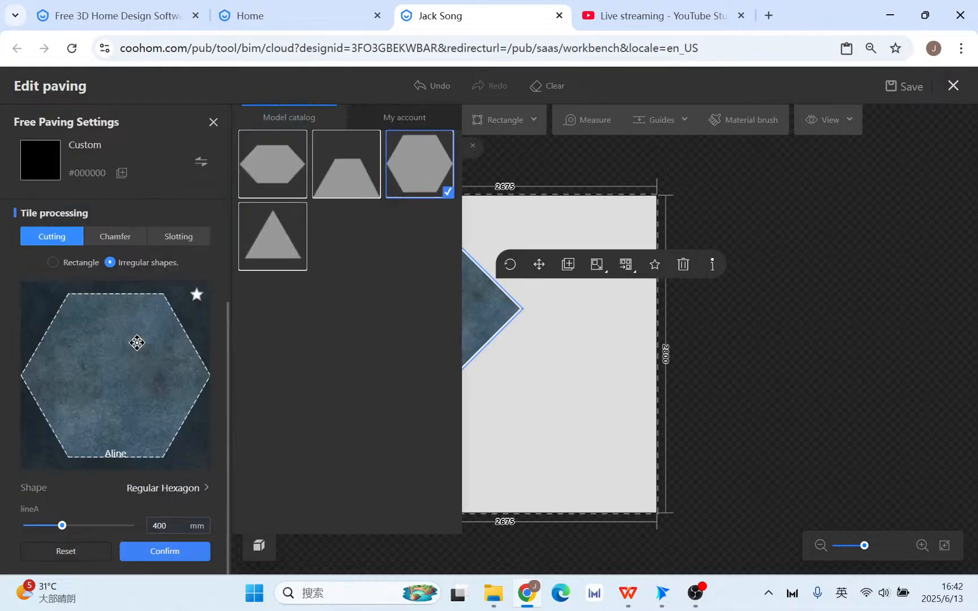
Set the hexagon's side length to 350 mm, reposition the outline on the tile and confirm the cut.
left_click(178, 520)
type("350")
key("Return")
left_click_drag(85, 368, 126, 357)
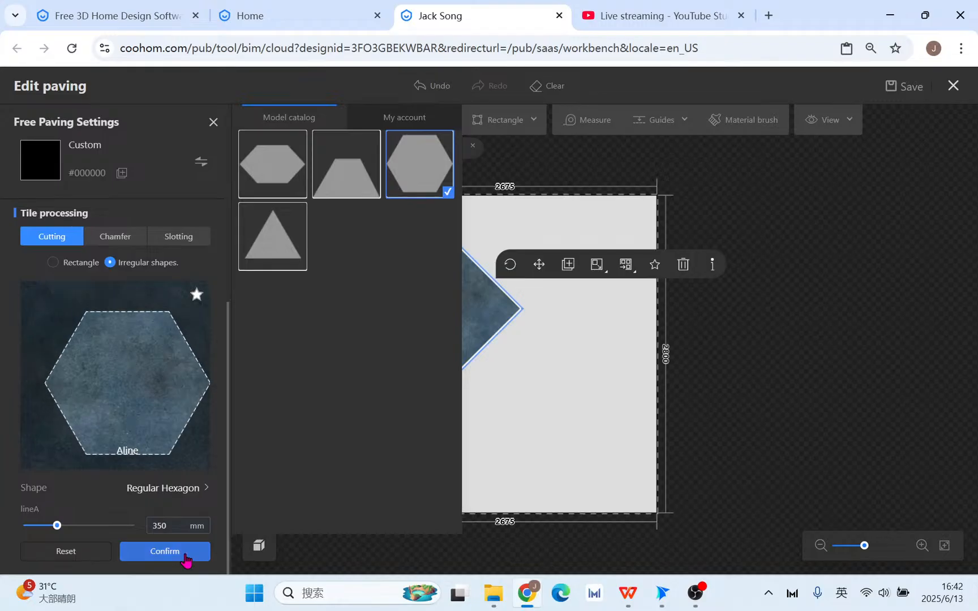
left_click(185, 552)
Rotate the hexagonal tile on the wall so that one corner points straight up.
left_click(592, 338)
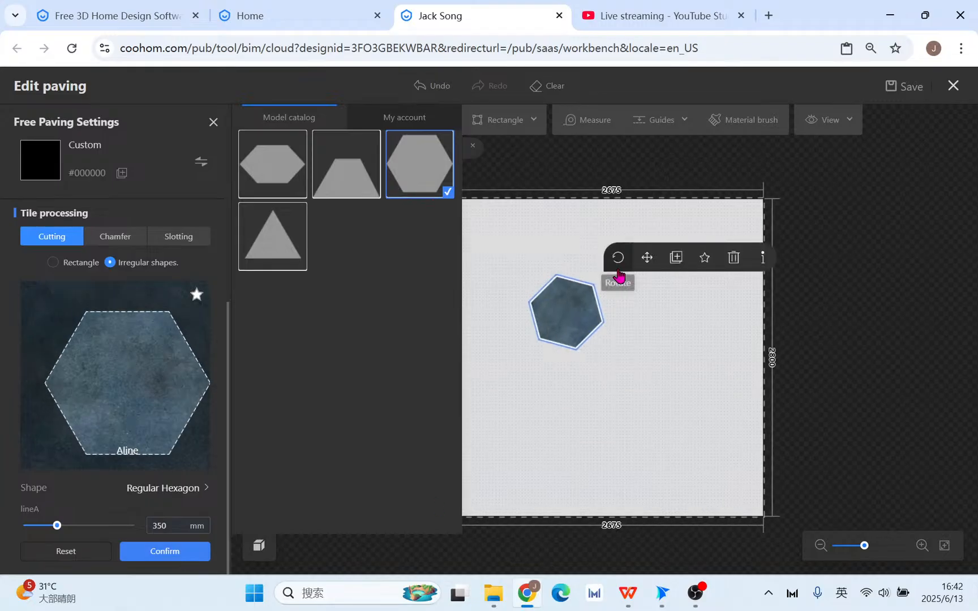
scroll(618, 451, "down", 2)
middle_click_drag(610, 445, 627, 442)
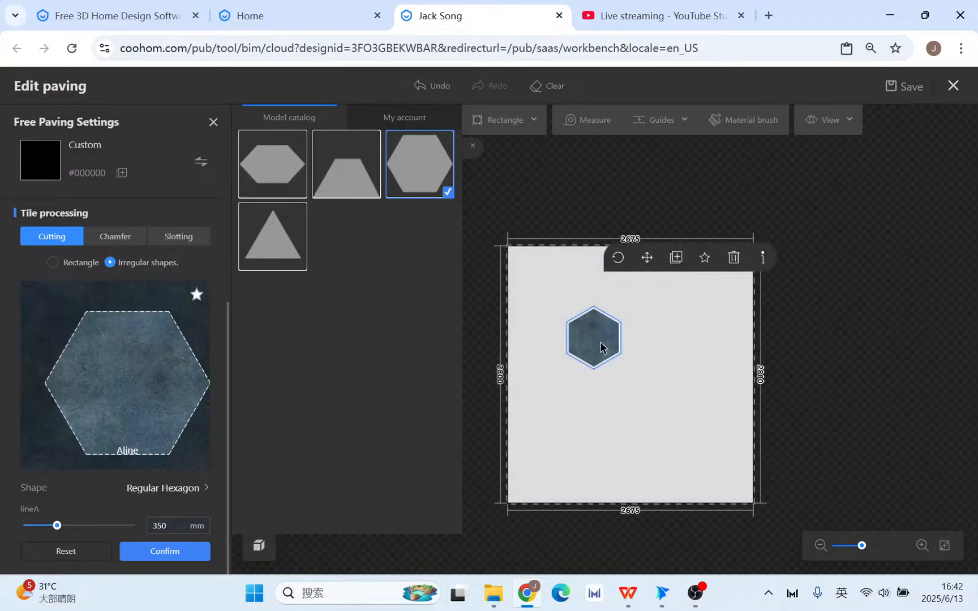
Close the shape catalogue and set the hexagonal tile's gap to 2 mm.
left_click(473, 146)
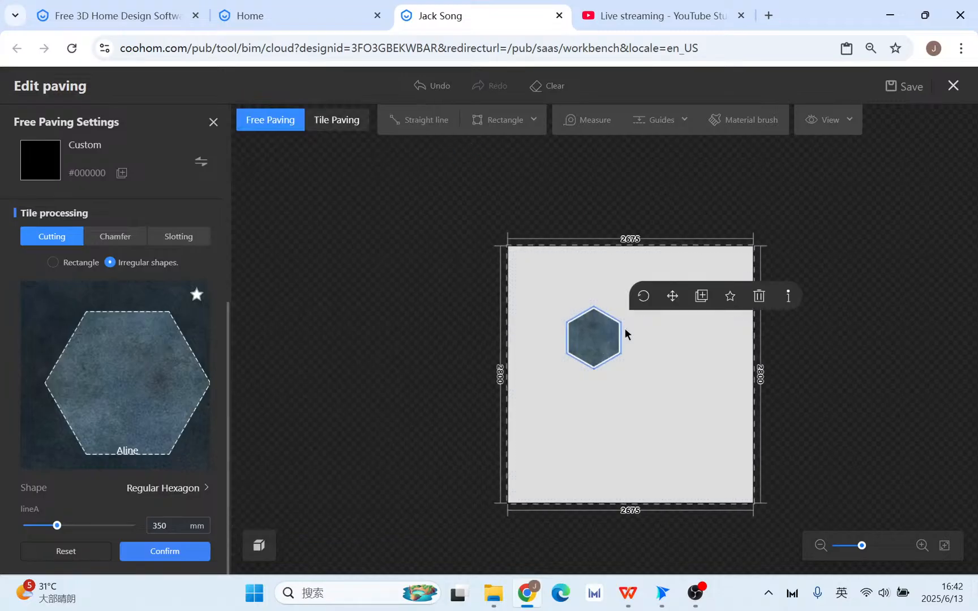
left_click(702, 297)
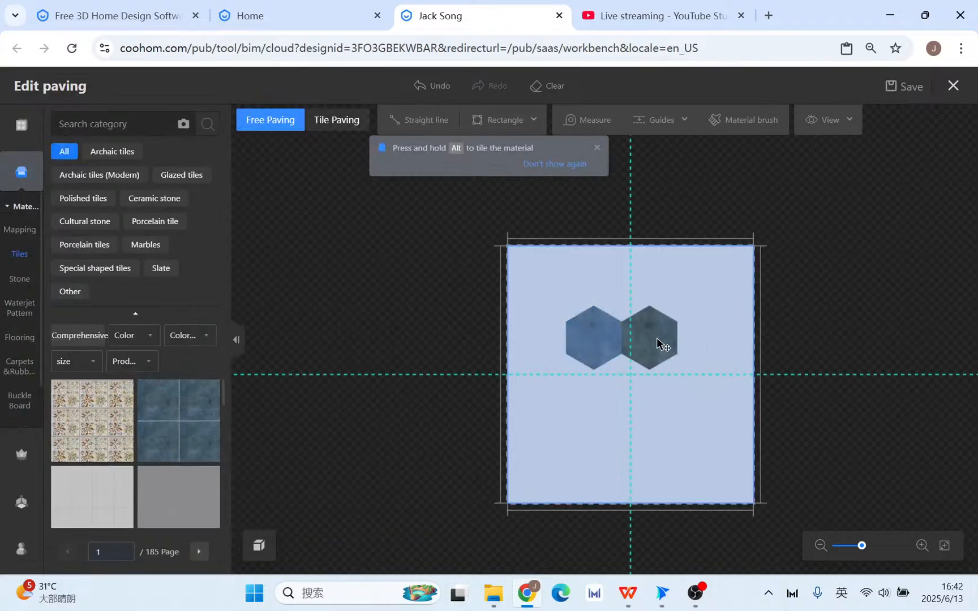
left_click(598, 324)
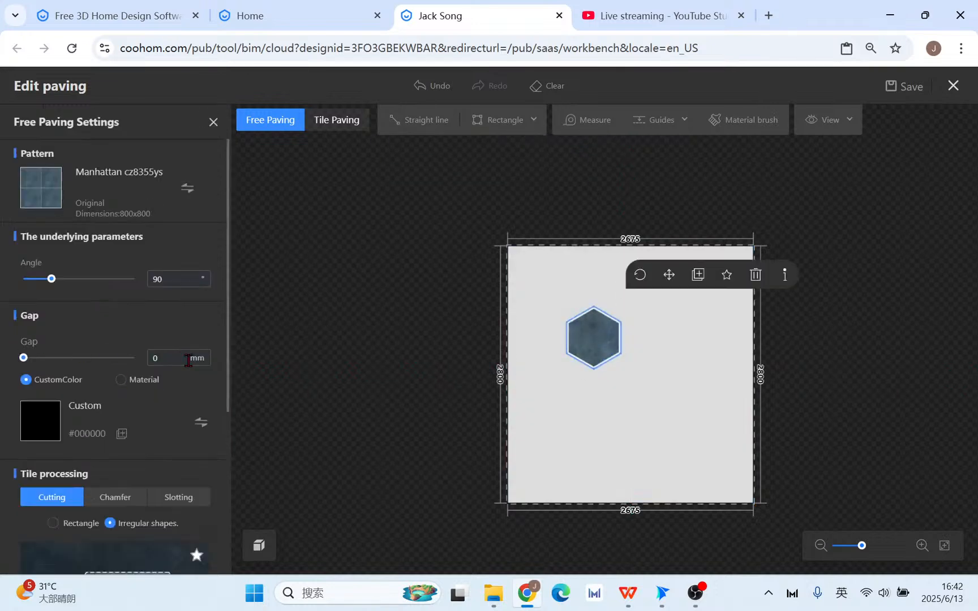
left_click(176, 358)
type("2")
key("Return")
Copy the hexagonal tile and place four copies edge to edge, forming an interlocking cluster on the wall.
left_click(698, 276)
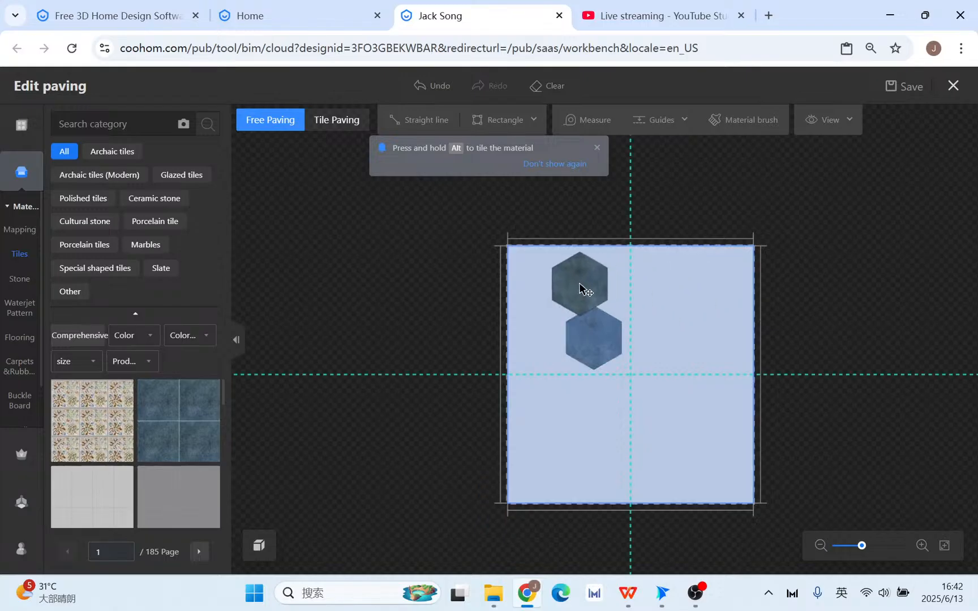
left_click(568, 291)
left_click(540, 333)
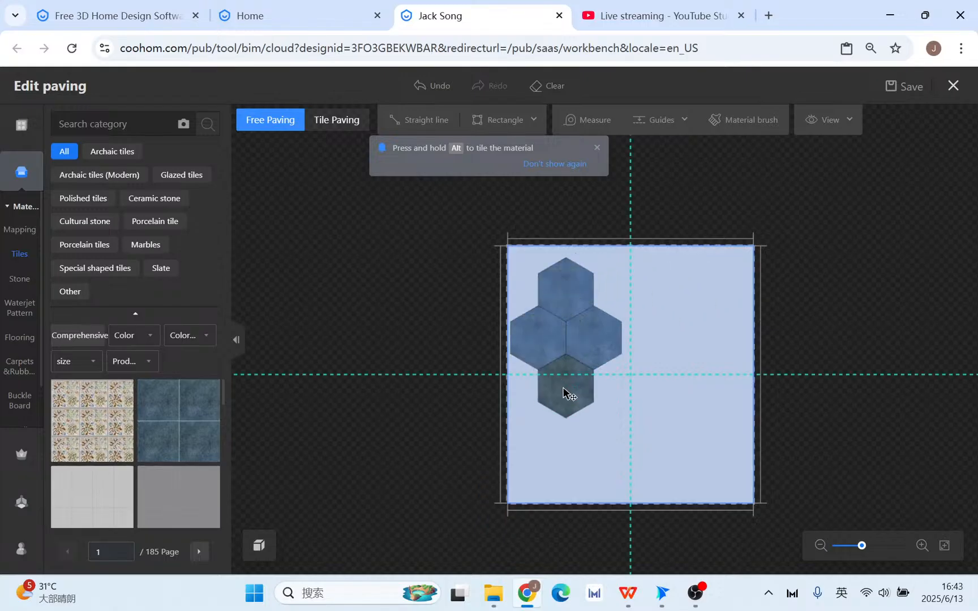
left_click(569, 390)
left_click(623, 394)
key("Escape")
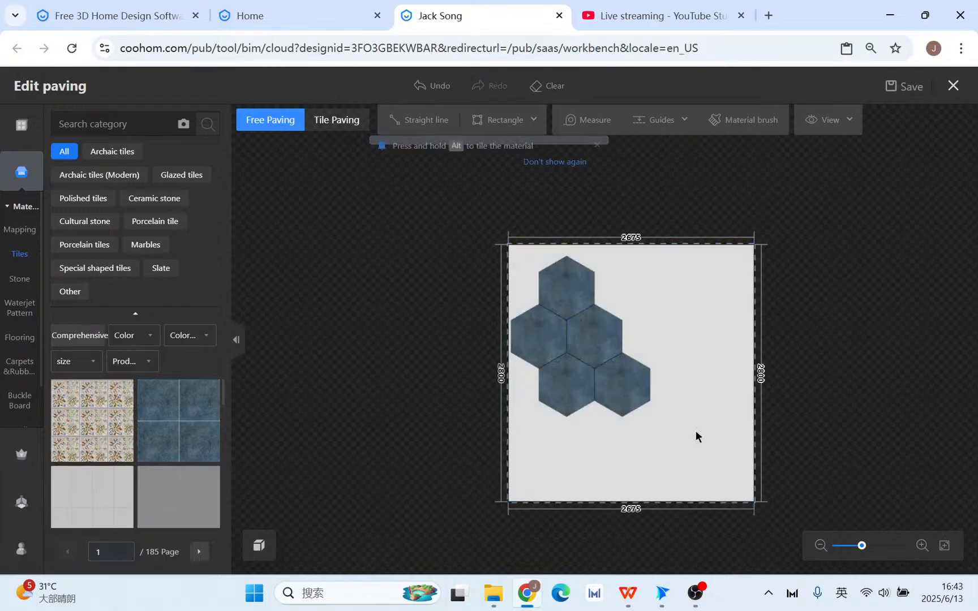
Shift the cutting outline over the middle hexagon's texture and try rotating the lower-right hexagon to vary the tiles.
scroll(677, 440, "up", 3)
left_click(563, 327)
scroll(116, 421, "down", 5)
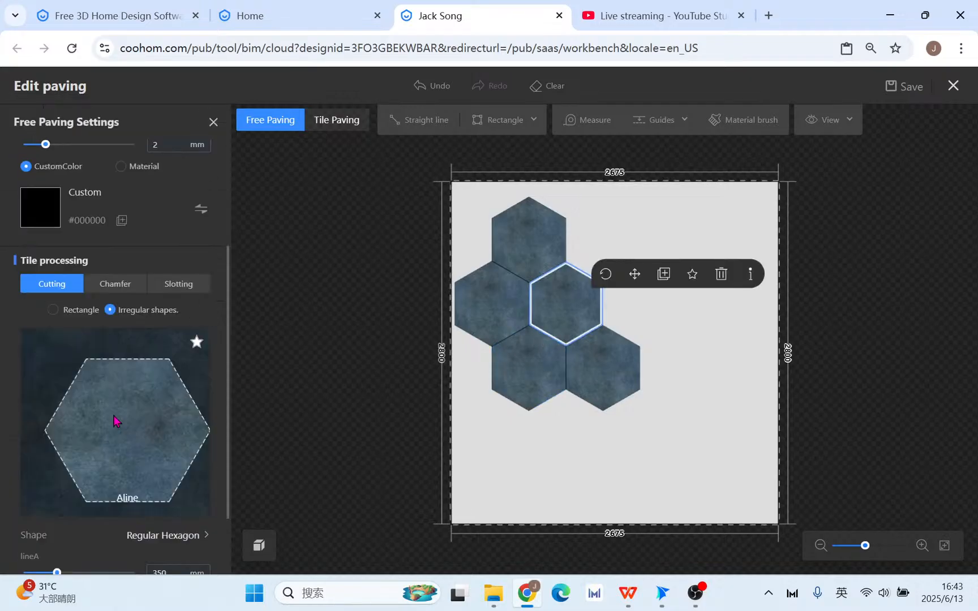
left_click_drag(137, 412, 186, 400)
left_click(519, 398)
left_click(610, 380)
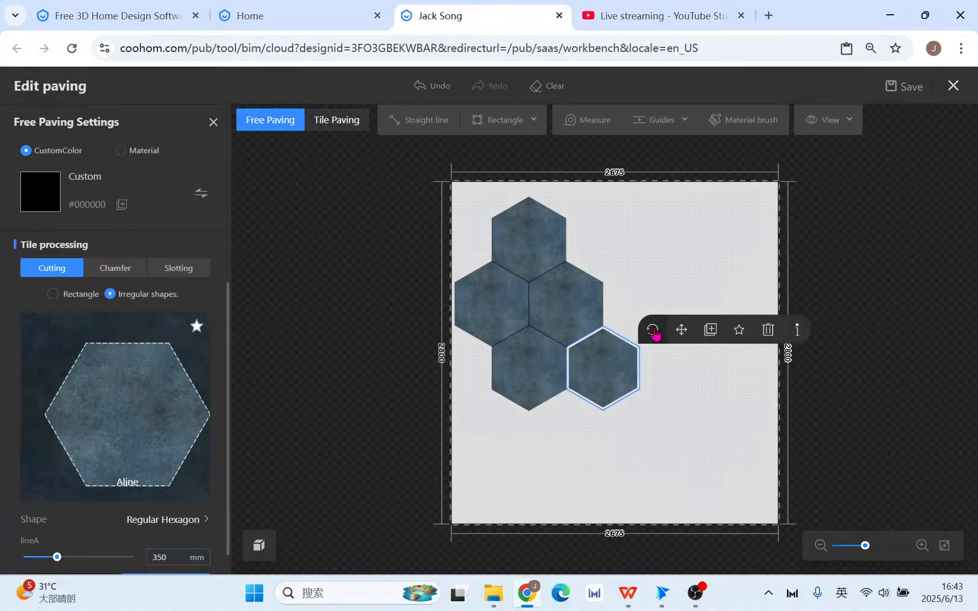
left_click(652, 330)
left_click(603, 438)
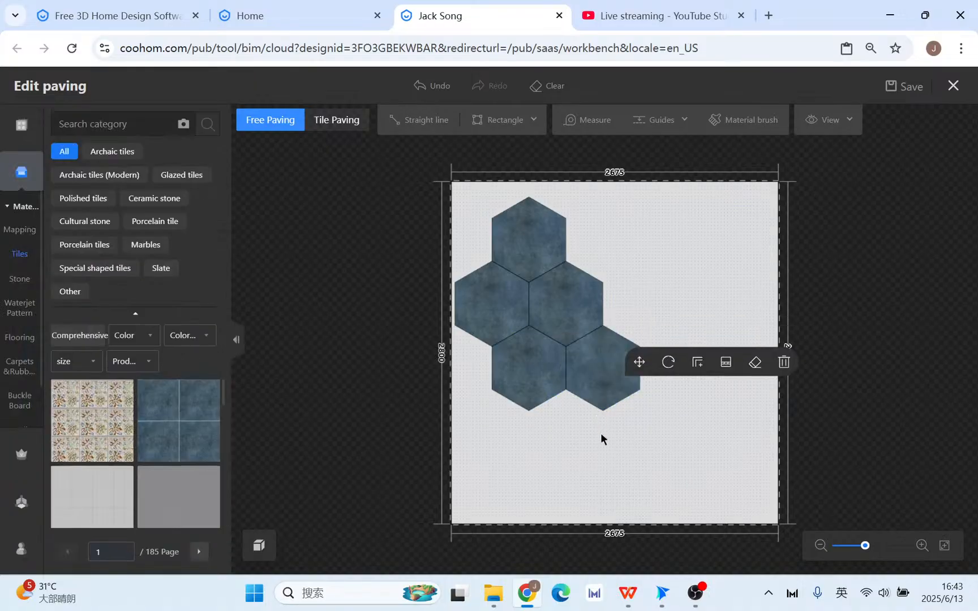
Move the cutting outline to the upper edge of the texture for the leftmost hexagon.
left_click(499, 318)
scroll(150, 473, "down", 5)
left_click_drag(150, 473, 153, 356)
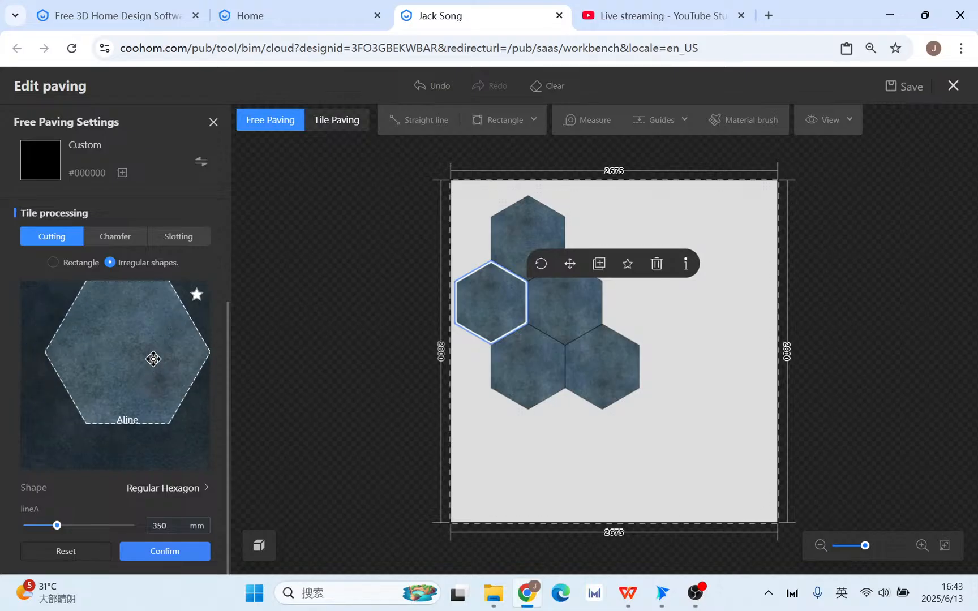
left_click(600, 482)
Select four adjoining hexagons together and place copies of the group across most of the wall.
left_click(583, 385)
scroll(601, 385, "up", 1)
left_click(601, 385)
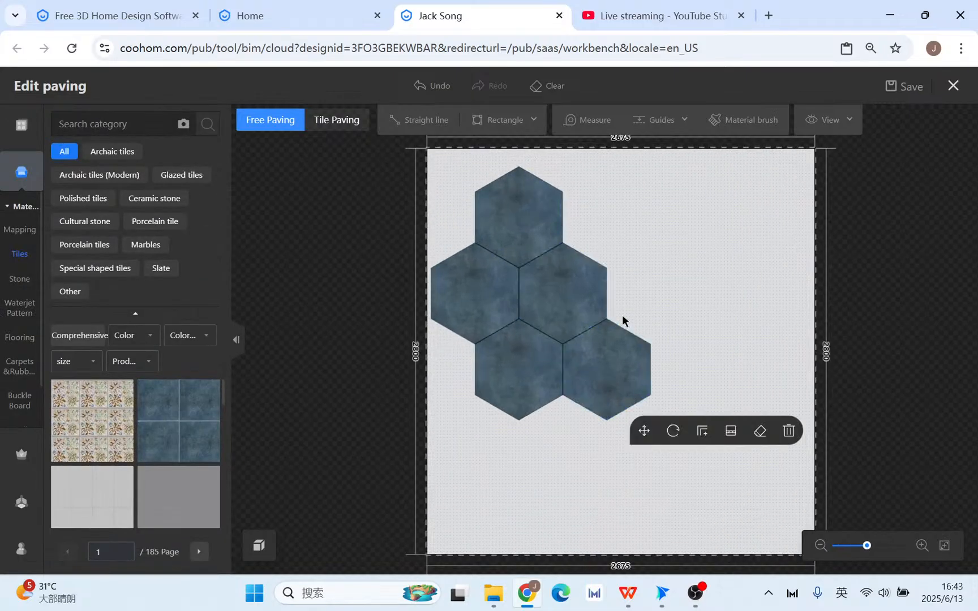
left_click(520, 225, "ctrl")
left_click(552, 290, "ctrl")
left_click(530, 352, "ctrl")
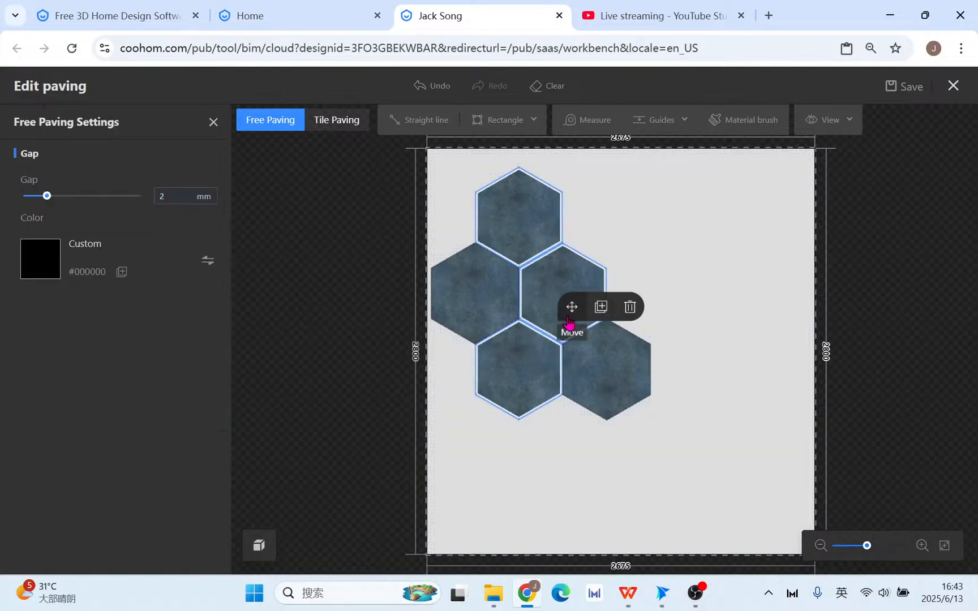
left_click(474, 304, "ctrl")
left_click(546, 252)
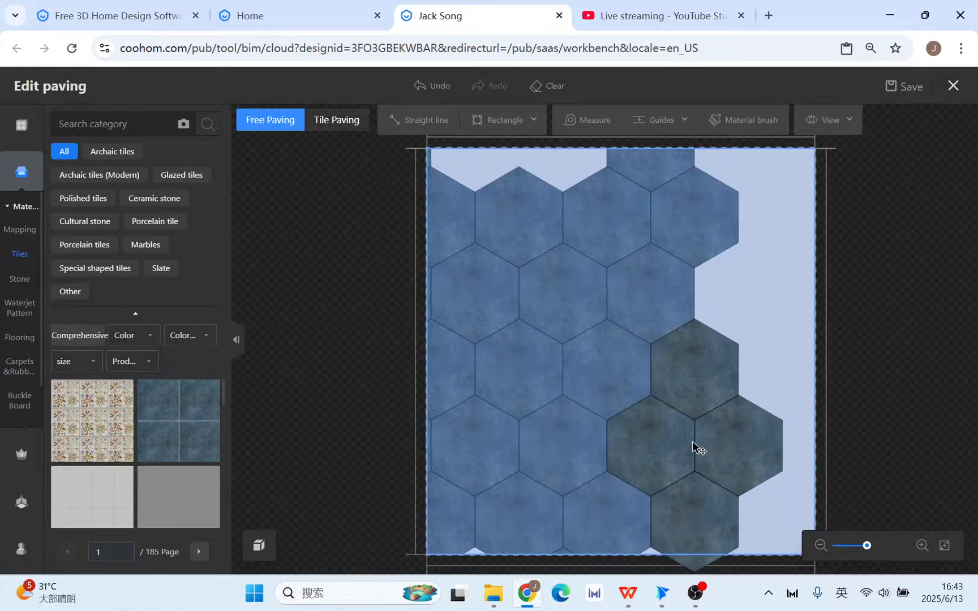
left_click(730, 529)
scroll(631, 373, "down", 2)
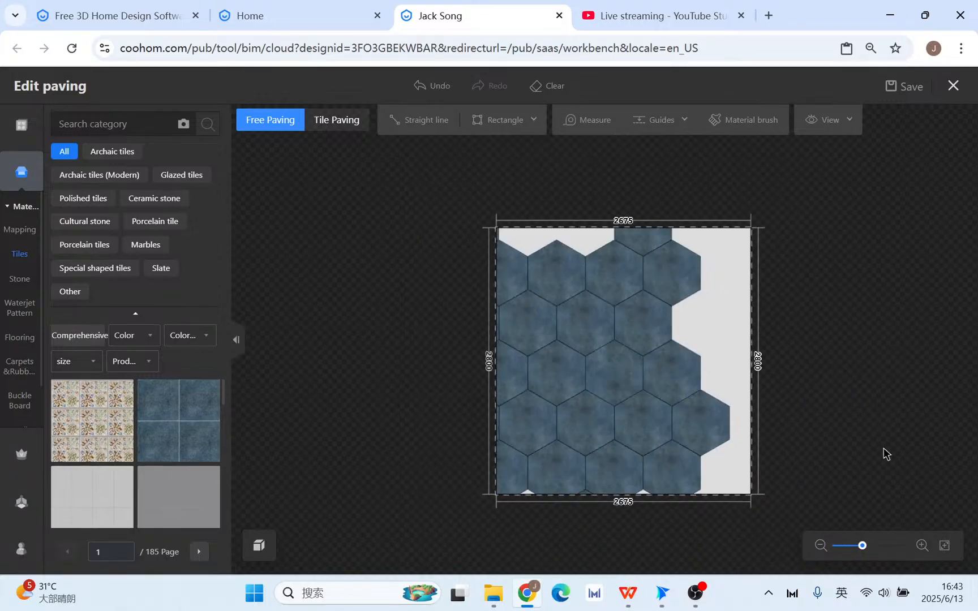
Rearrange single hexagons near the wall's upper-right area so that one stands apart with open gaps around it.
left_click_drag(884, 454, 871, 447)
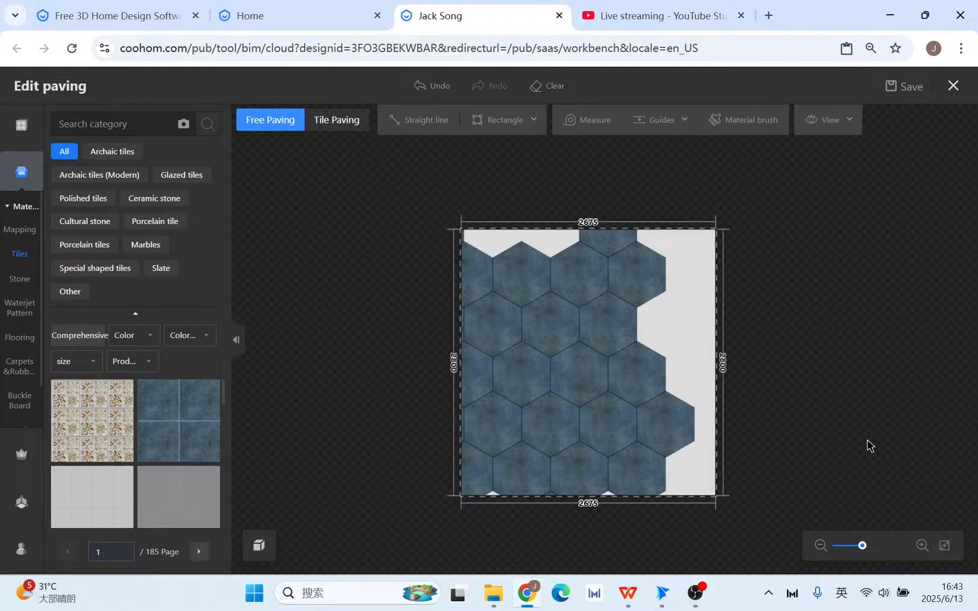
left_click(653, 291)
left_click(753, 241)
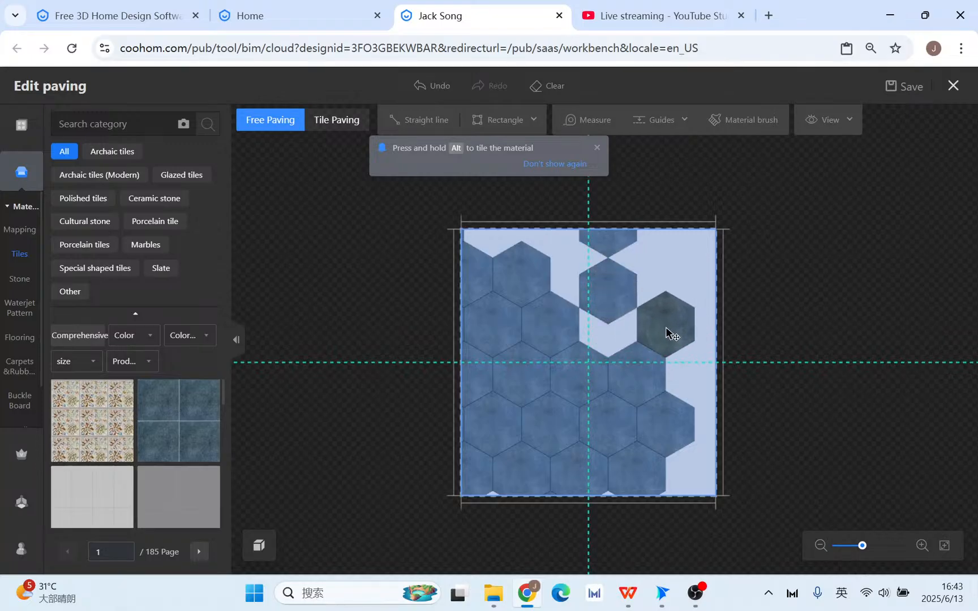
left_click_drag(679, 334, 648, 443)
scroll(662, 283, "up", 2)
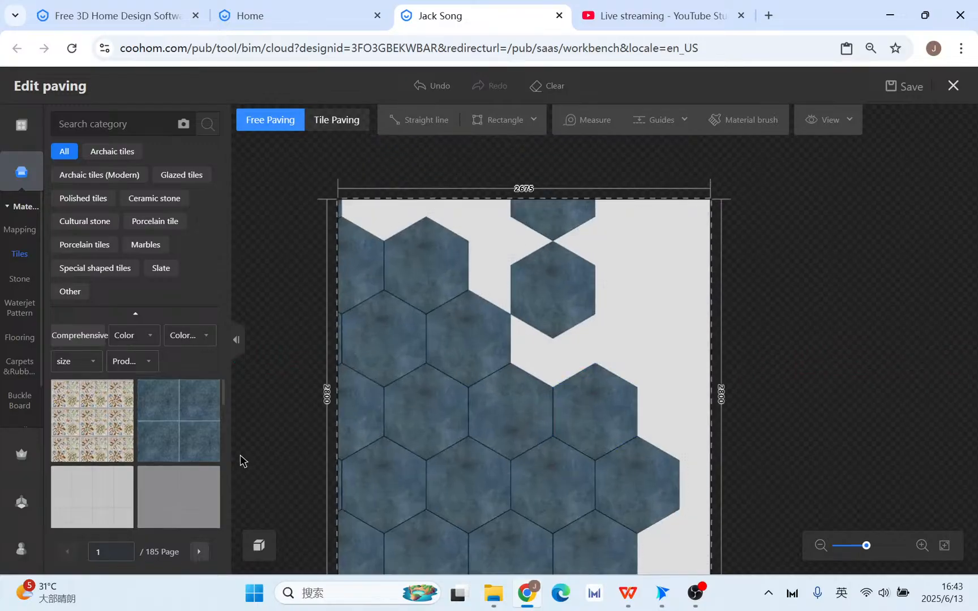
Change to Tile Paving and fill the uncovered wall area around the hexagons with the light grey tile.
scroll(170, 461, "down", 3)
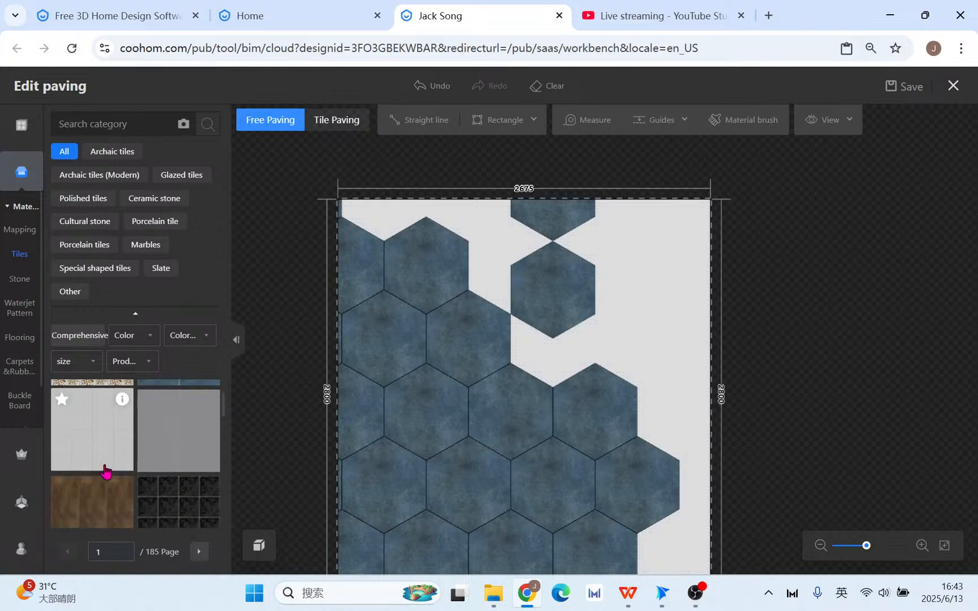
left_click_drag(80, 452, 641, 341)
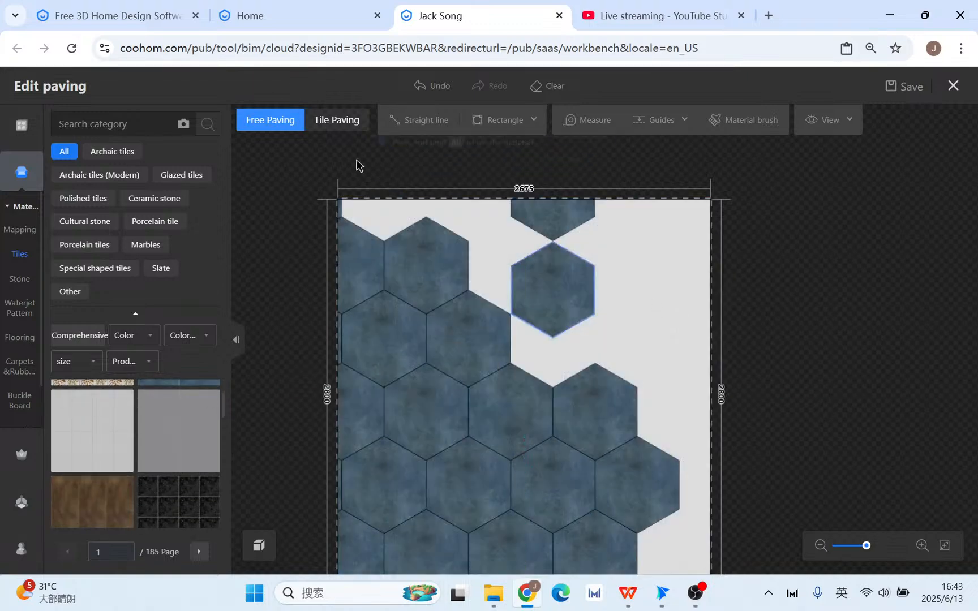
left_click(334, 121)
left_click_drag(98, 403, 540, 391)
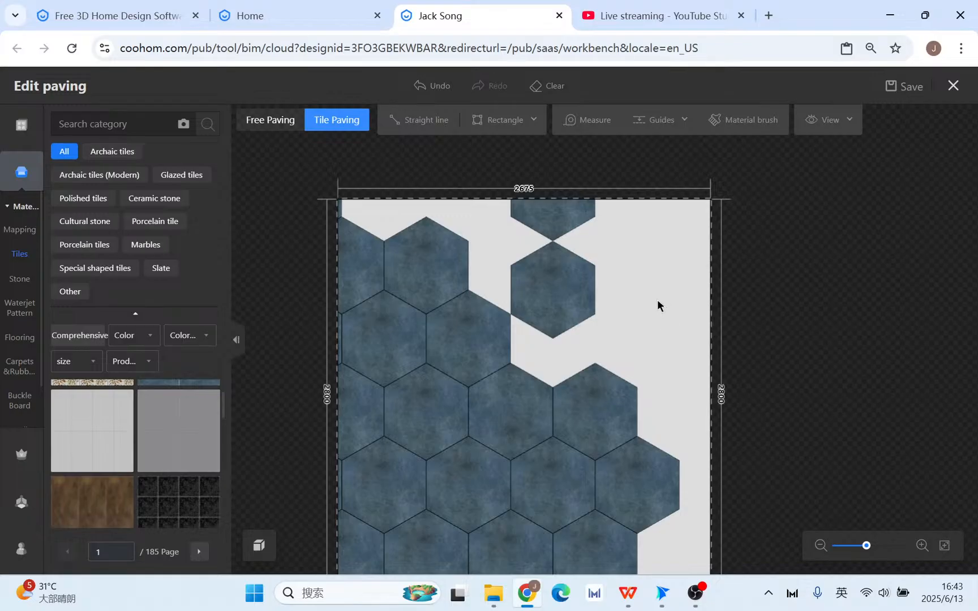
scroll(657, 299, "down", 2)
scroll(654, 406, "up", 4)
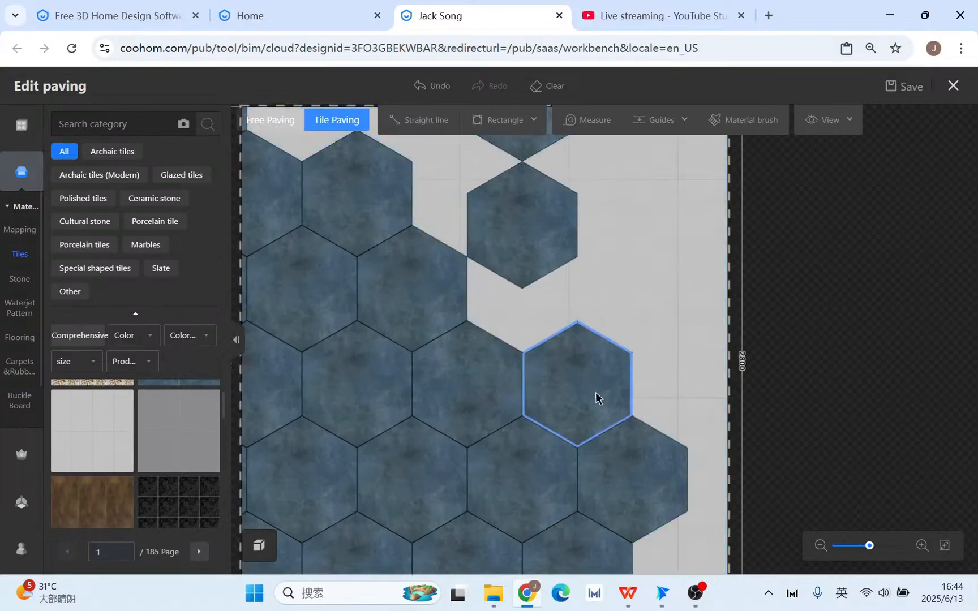
scroll(595, 398, "down", 2)
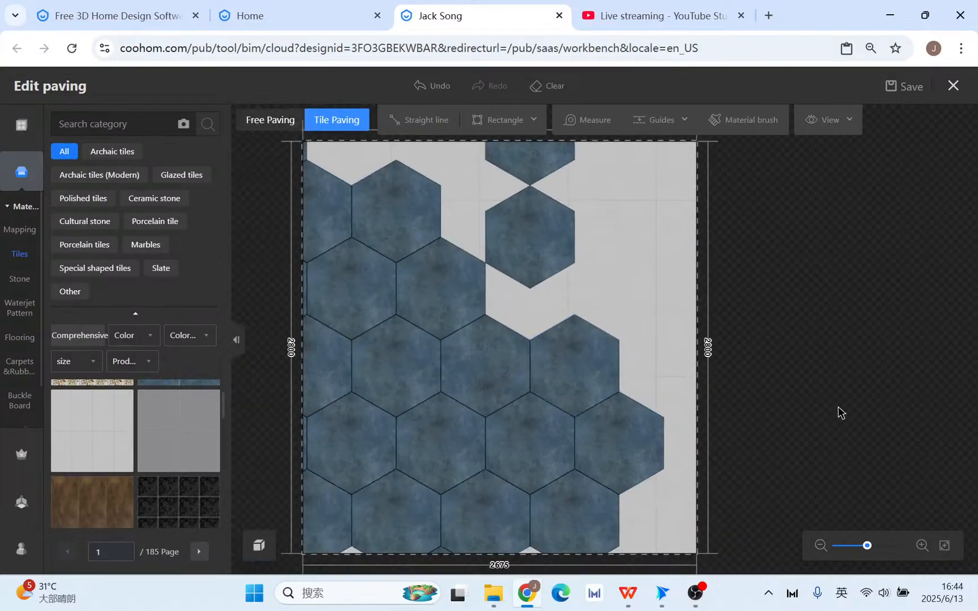
scroll(839, 412, "down", 1)
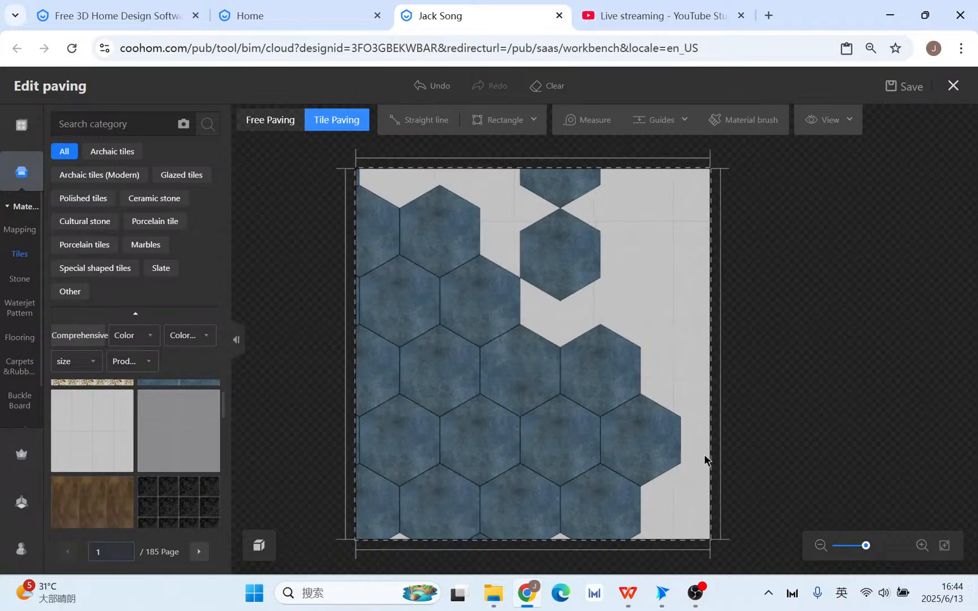
Leave paving editing, enlarge the 3D preview and look at the hexagon-tiled wall in the room.
left_click(953, 86)
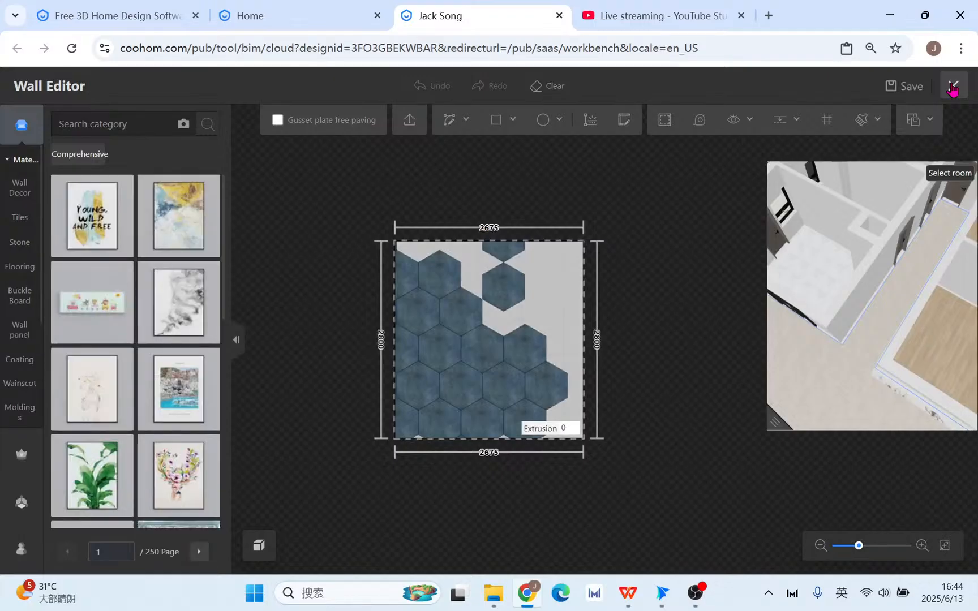
left_click_drag(811, 240, 303, 521)
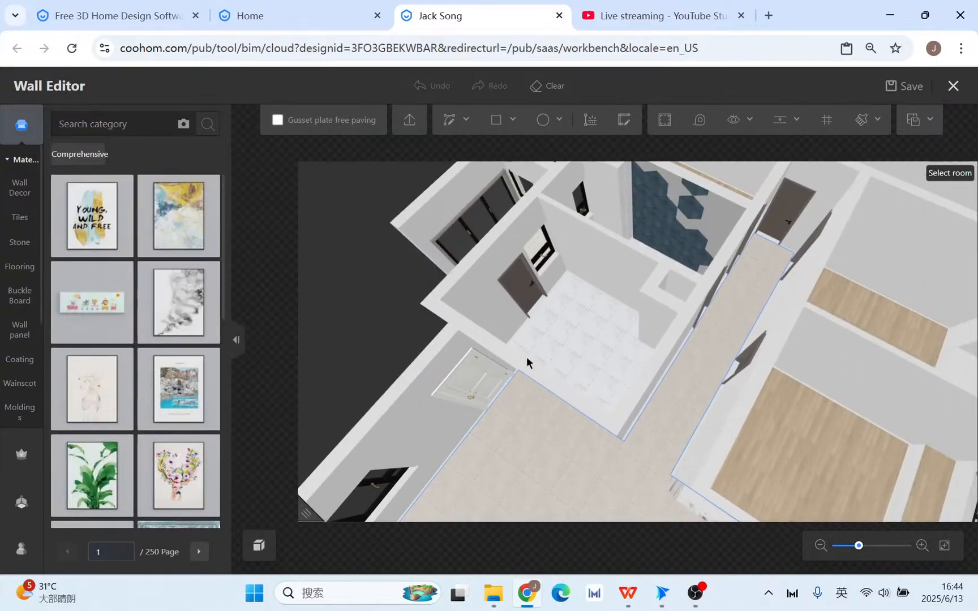
left_click_drag(526, 356, 666, 355)
right_click_drag(667, 356, 665, 372)
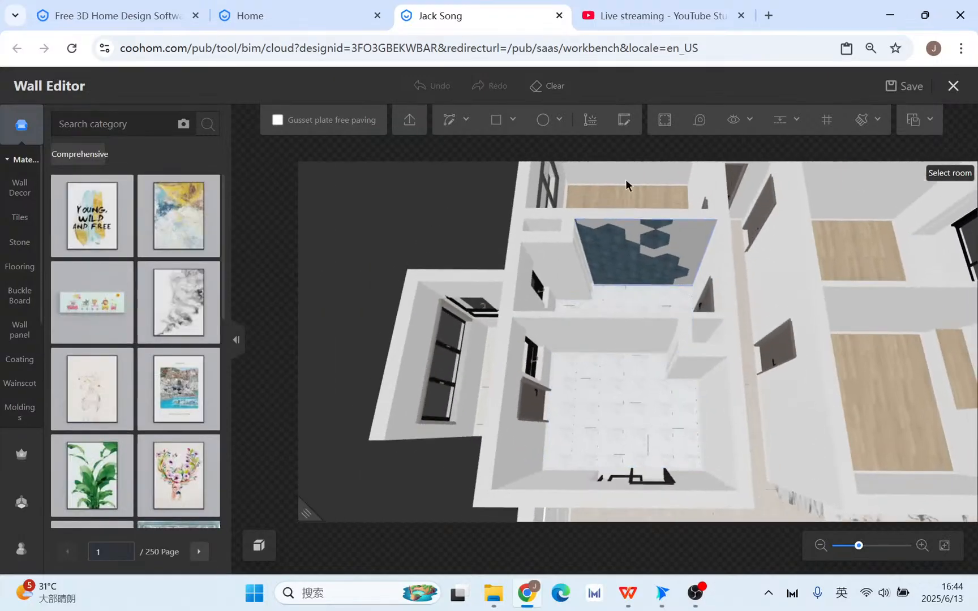
Check the live chat in YouTube Studio, return to Coohom and view the tiled wall up close in 3D.
left_click(634, 21)
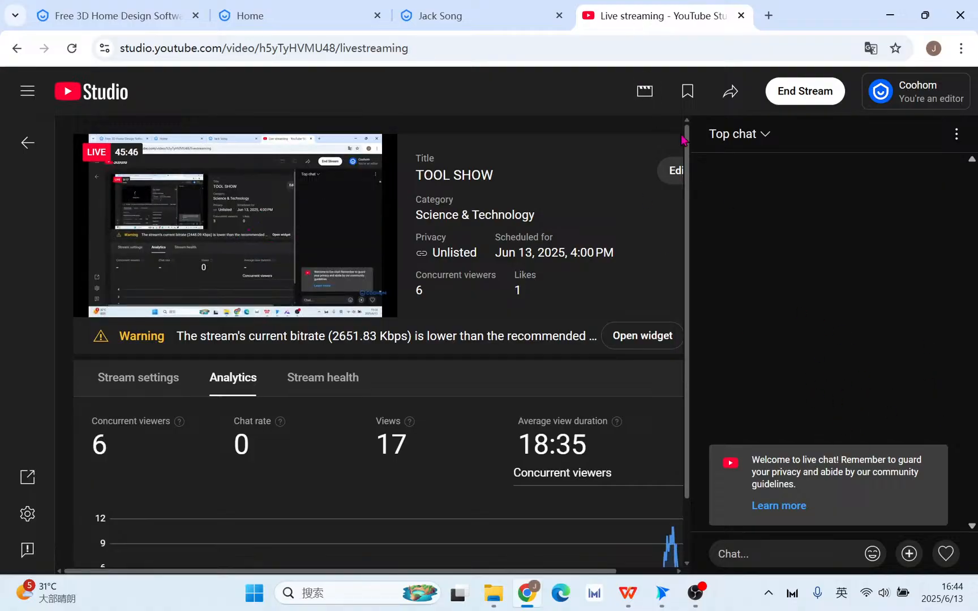
left_click(498, 15)
scroll(636, 360, "up", 2)
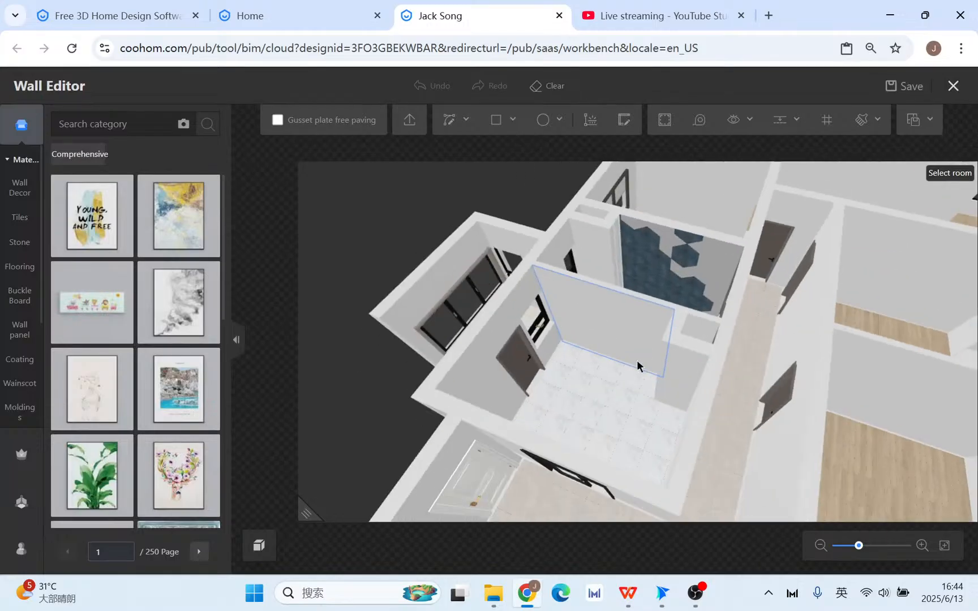
right_click_drag(662, 254, 588, 478)
scroll(656, 372, "up", 3)
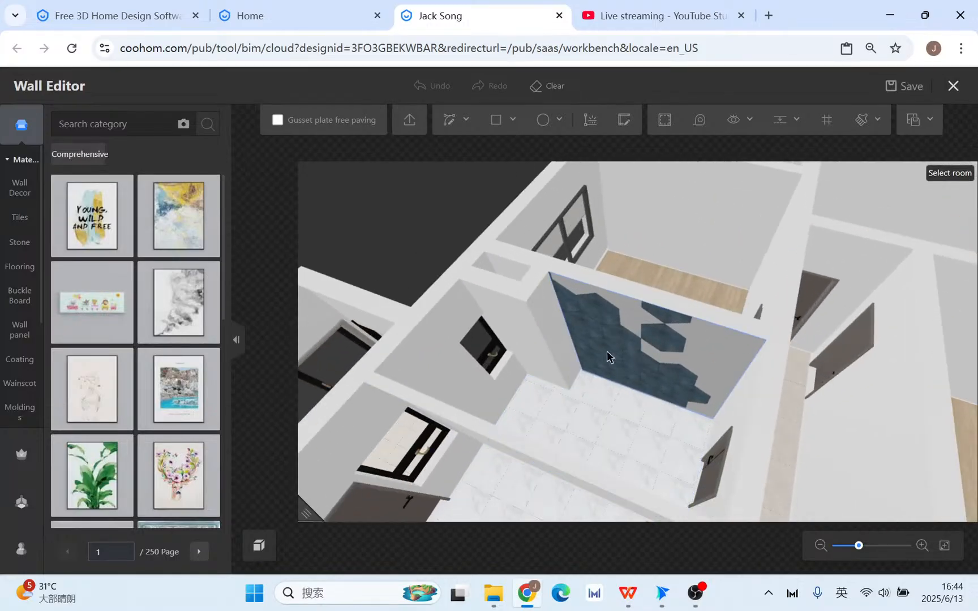
Leave the Wall Editor and open the 3D material editor that shows all surfaces of the room.
left_click(554, 332)
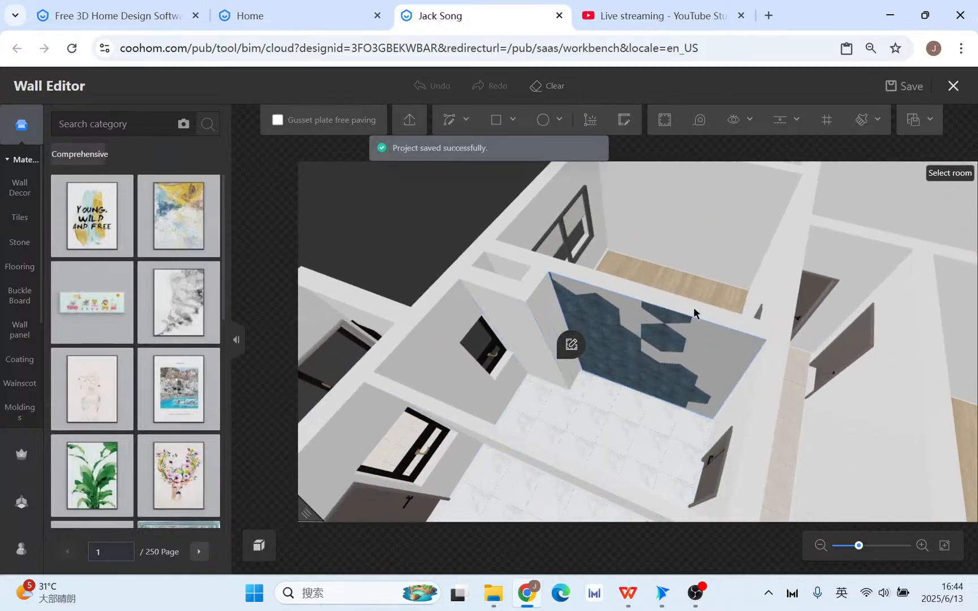
left_click(571, 344)
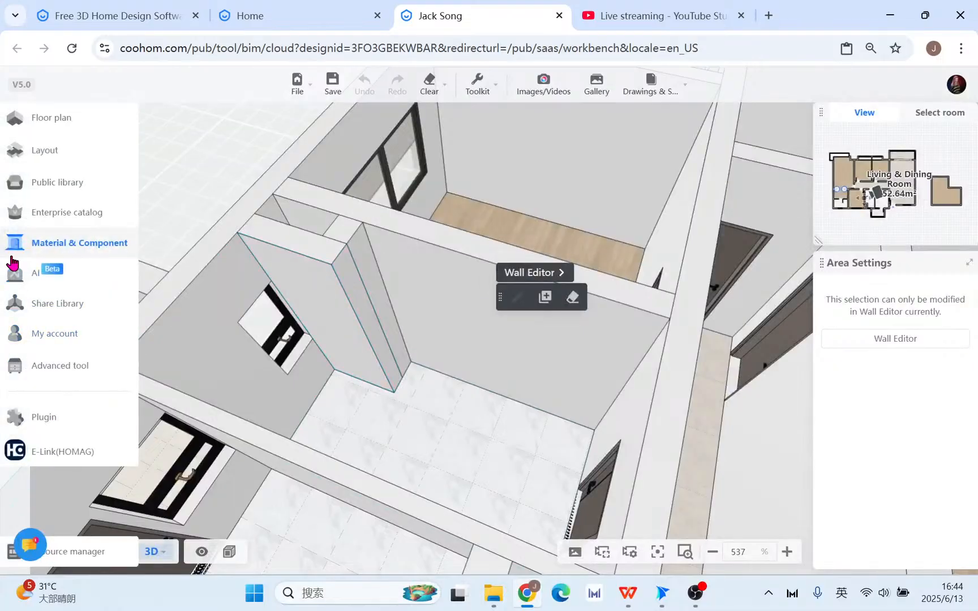
left_click(29, 249)
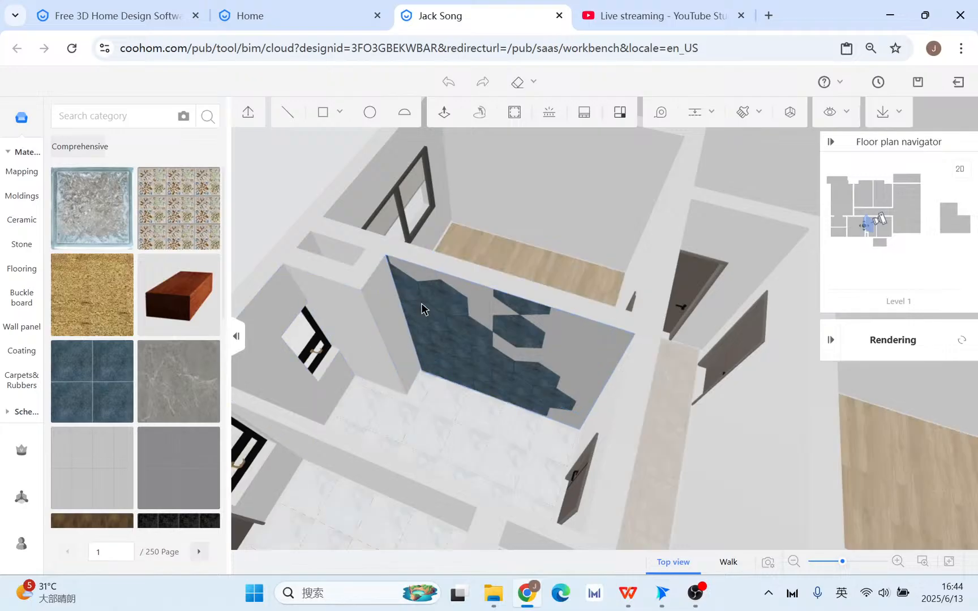
Make the hexagon-tiled wall's paving continuous onto the adjoining wall faces at the corner, applying the first face's material.
left_click(421, 308)
left_click(508, 363)
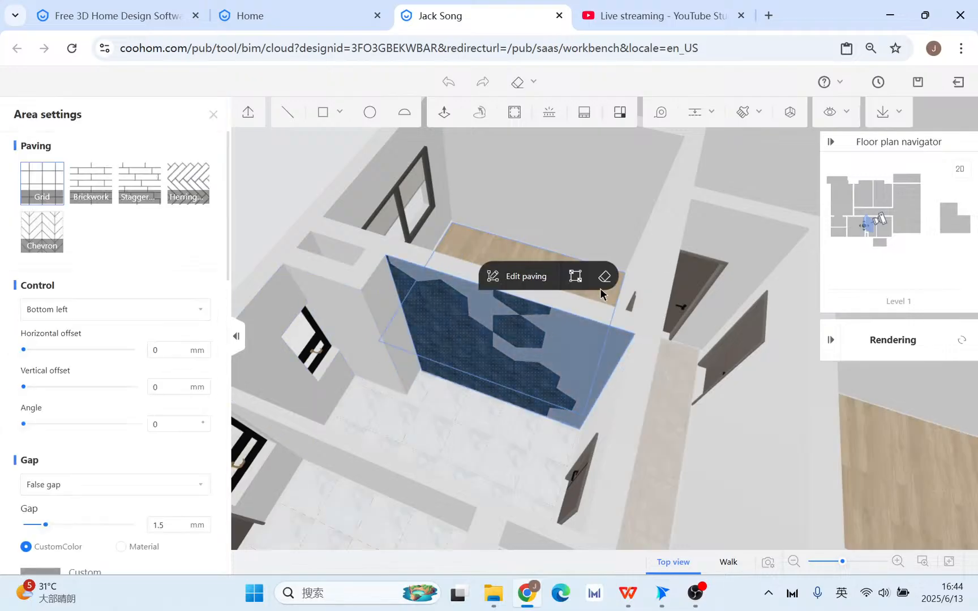
left_click(575, 276)
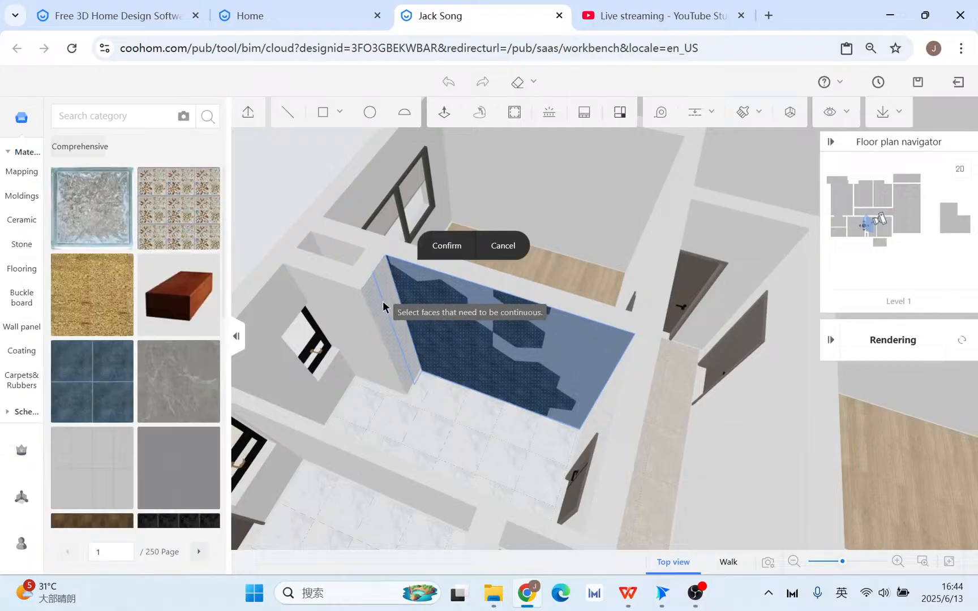
left_click(394, 282)
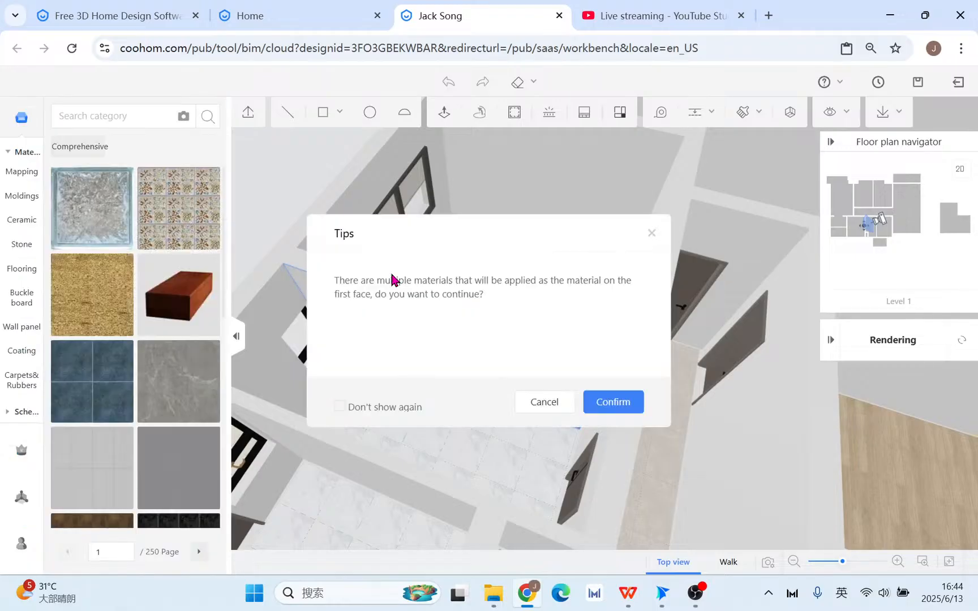
left_click(620, 411)
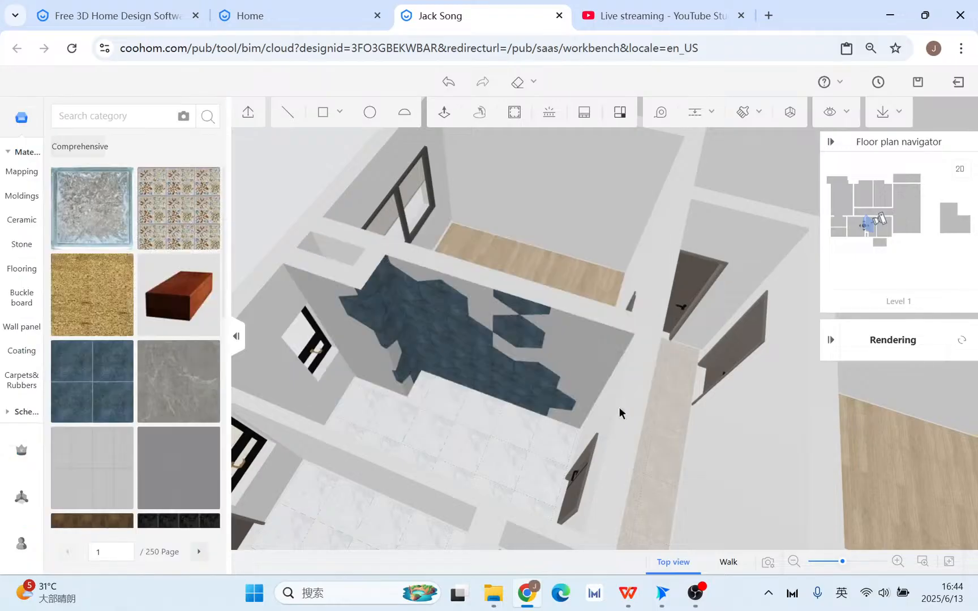
Open the paving of the joined wall faces and place copies of three neighbouring hexagon tiles over the bare area past the corner.
left_click(433, 362)
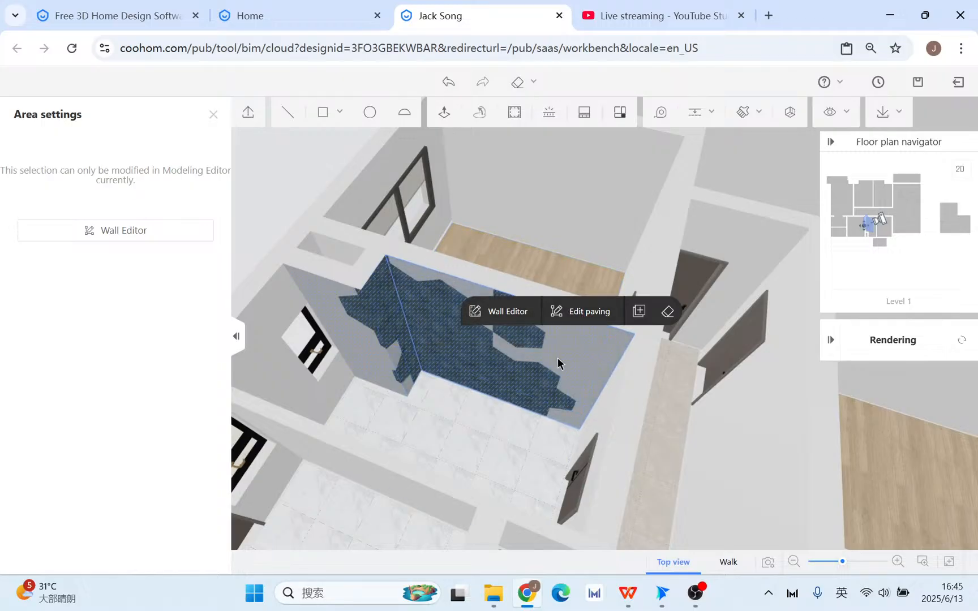
left_click(572, 309)
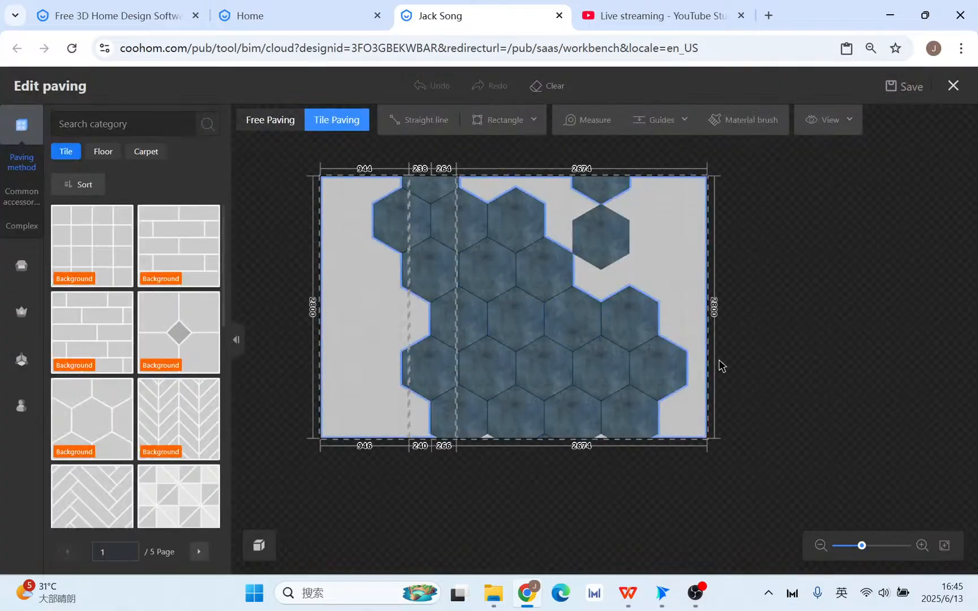
left_click(538, 366)
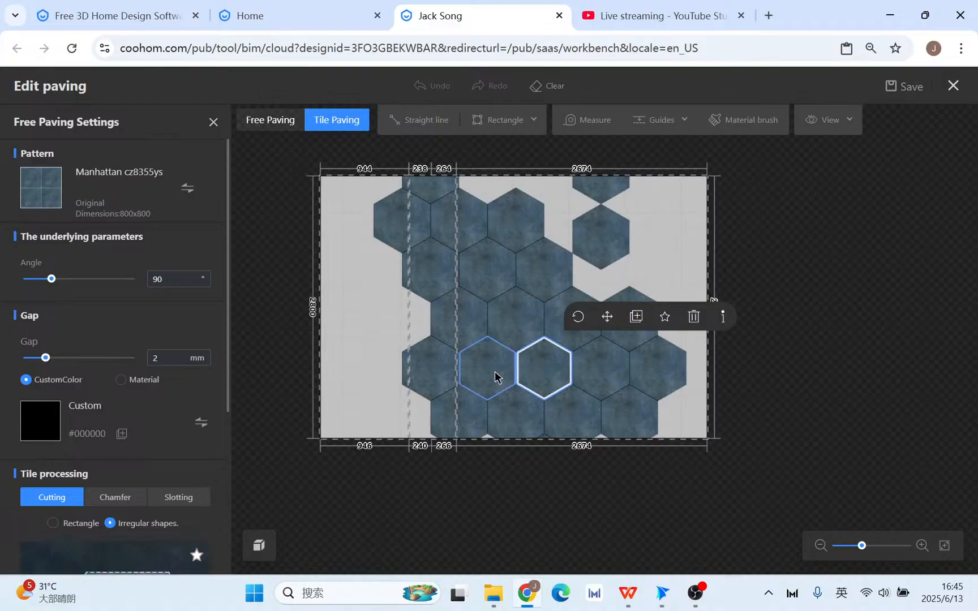
left_click(511, 324, "ctrl")
left_click(493, 354, "ctrl")
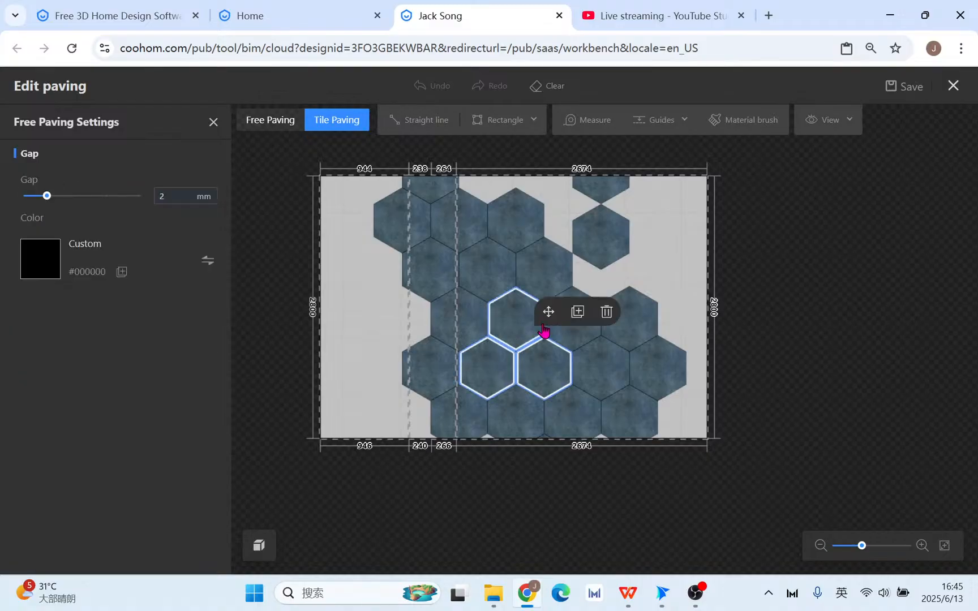
left_click(574, 313)
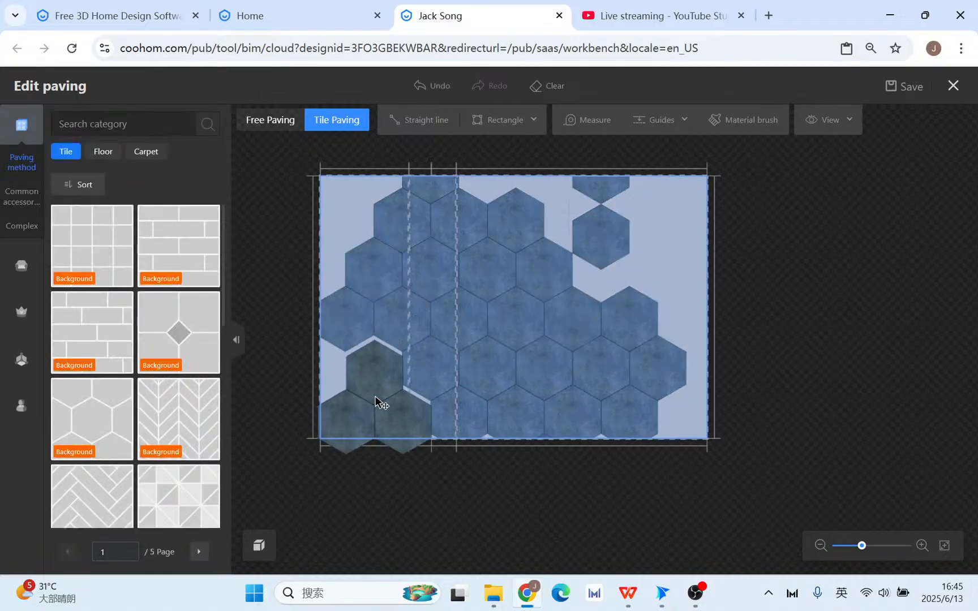
key("Escape")
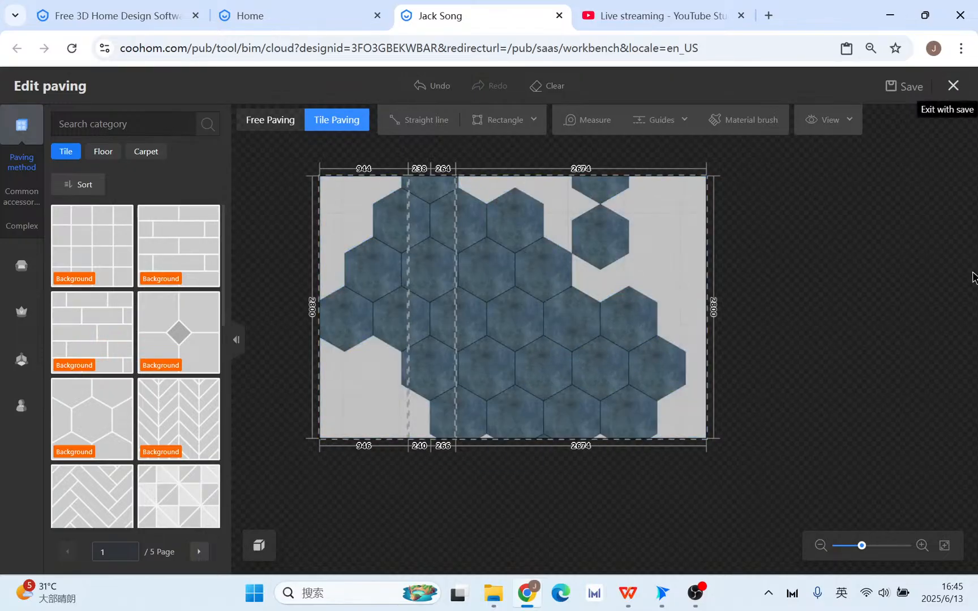
Leave the paving and material editors with the changes saved and view the hexagon tiles running around the wall corner in 3D.
left_click(952, 86)
left_click_drag(493, 389, 498, 315)
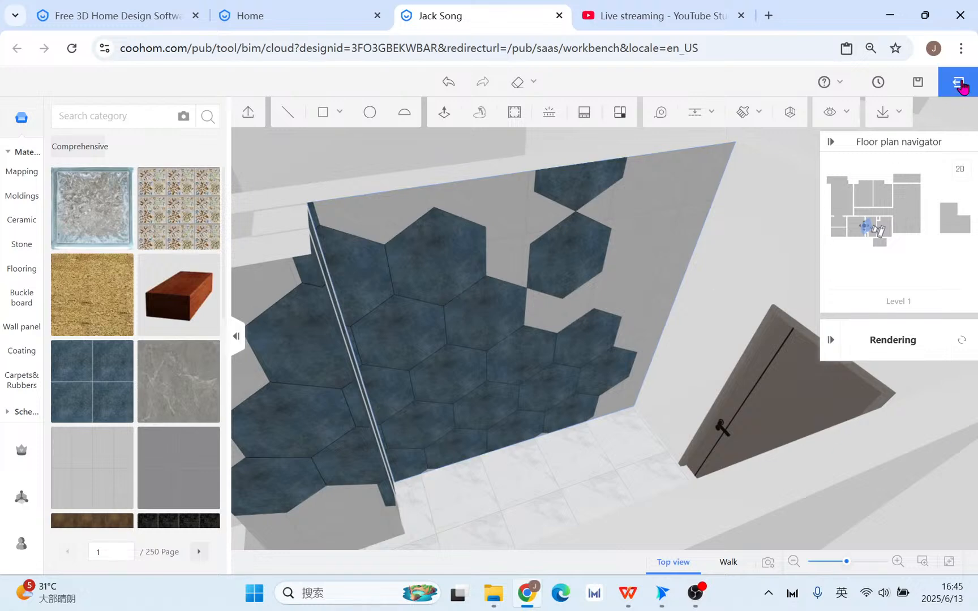
left_click(960, 85)
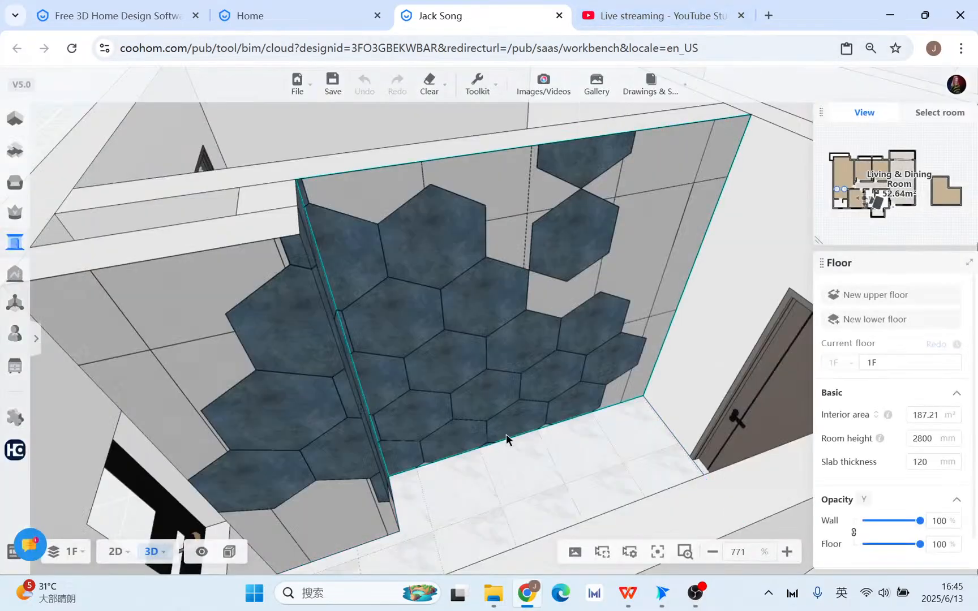
right_click_drag(530, 516, 390, 555)
scroll(372, 542, "down", 3)
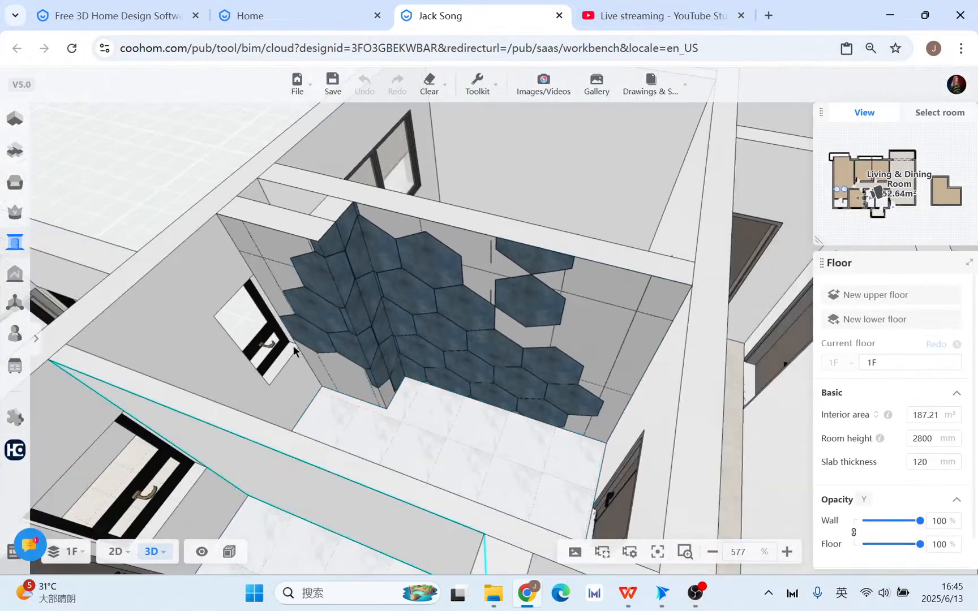
Check the "Tiles on wall / on floor" slide in WPS, return to Coohom and open the Floor Editor for the tiled room's floor.
left_click(627, 592)
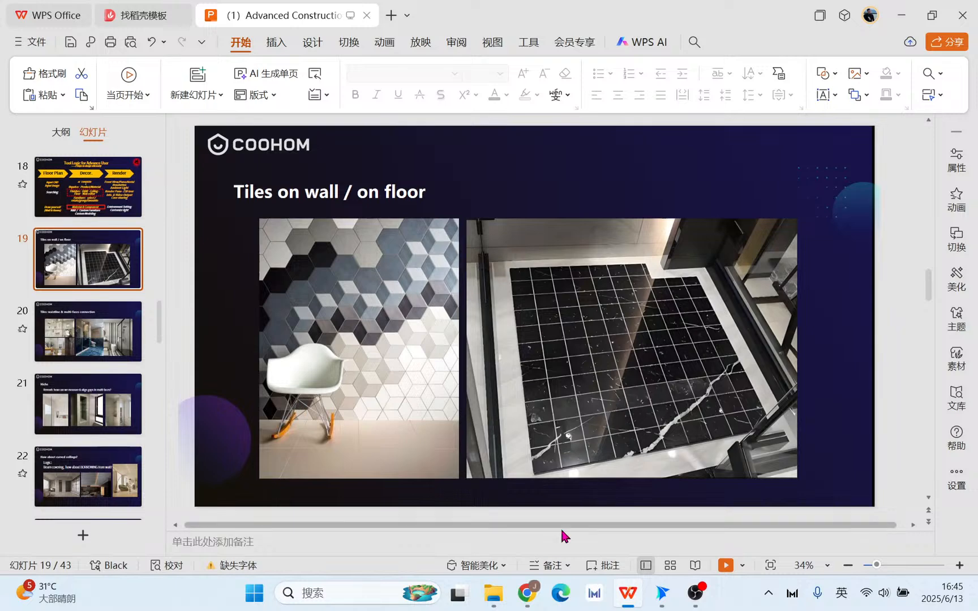
left_click(521, 603)
left_click(512, 472)
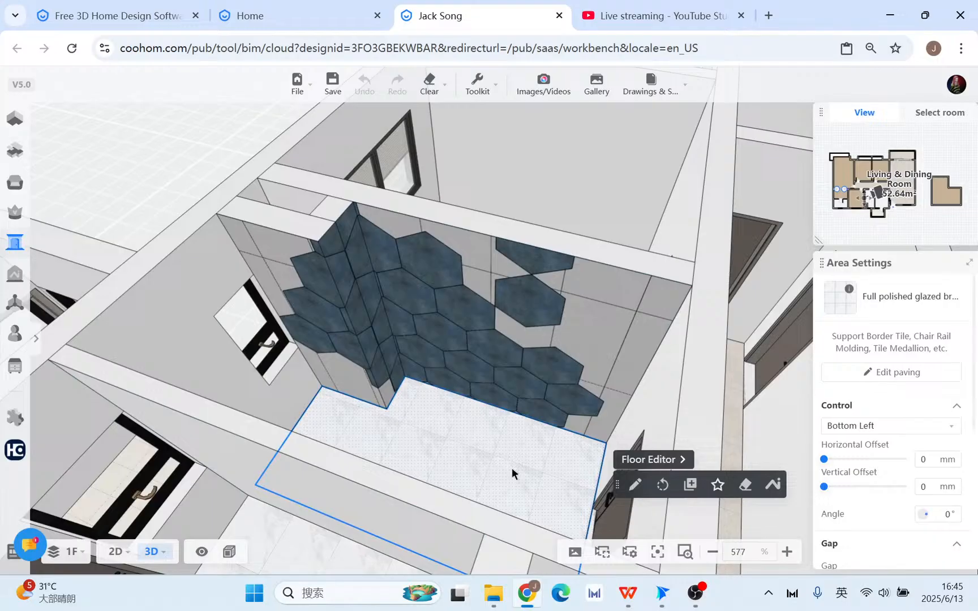
left_click(650, 460)
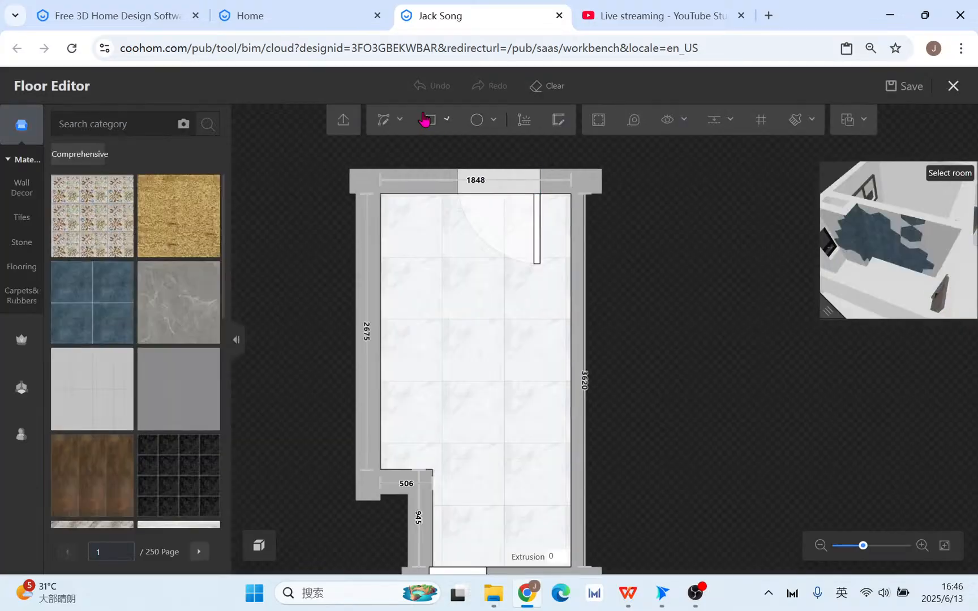
left_click(424, 119)
left_click(394, 211)
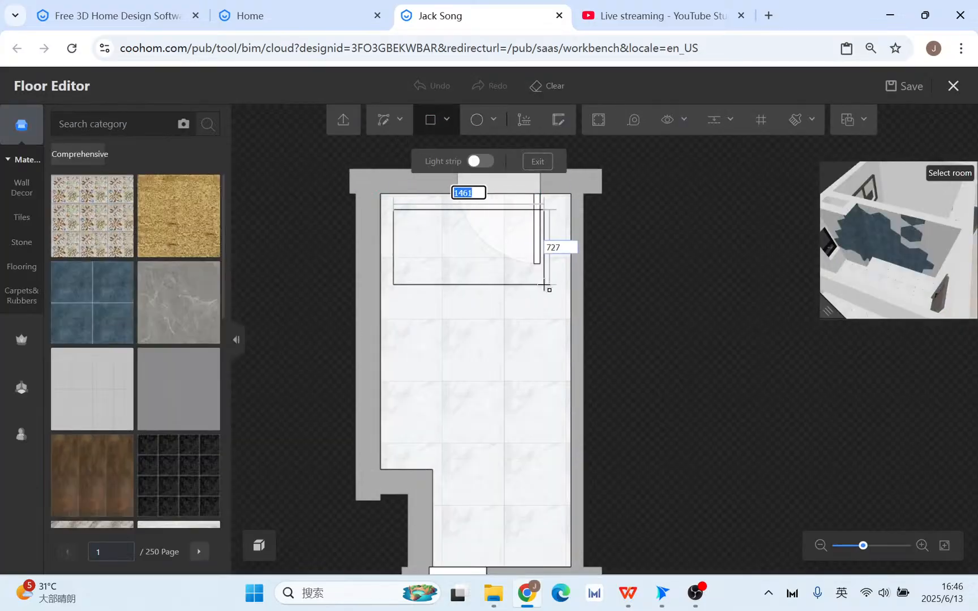
right_click(554, 343)
right_click_drag(508, 558, 465, 474)
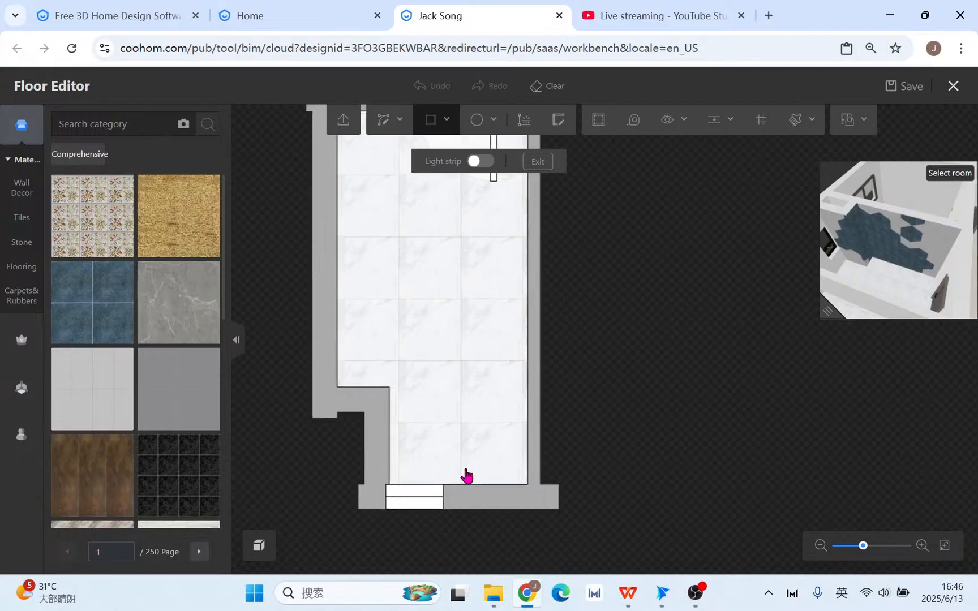
left_click(402, 392)
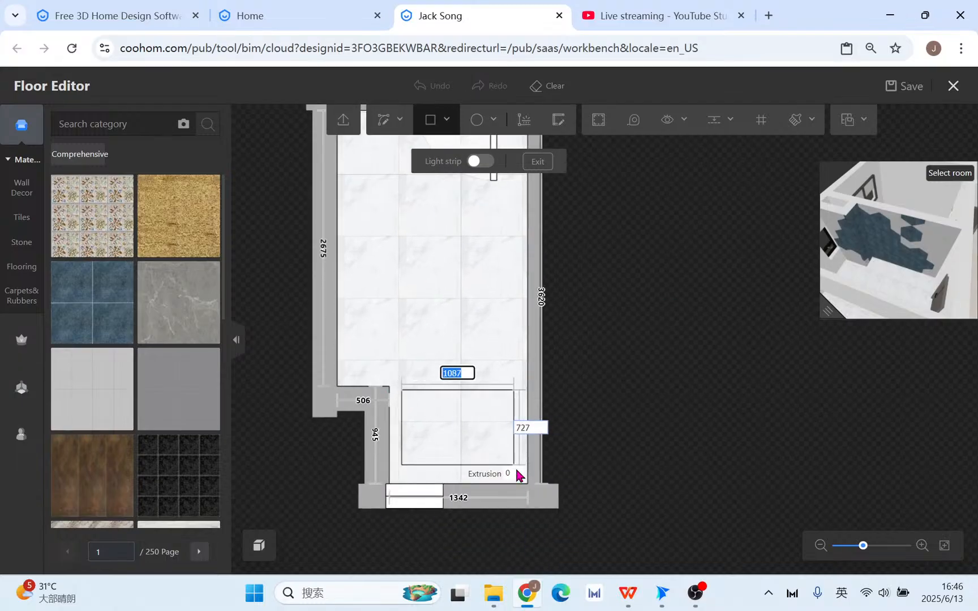
scroll(512, 461, "up", 2)
right_click(513, 459)
Draw a straight horizontal line from the wall's inner corner across the floor to separate the narrow section beside the doorway.
left_click(390, 113)
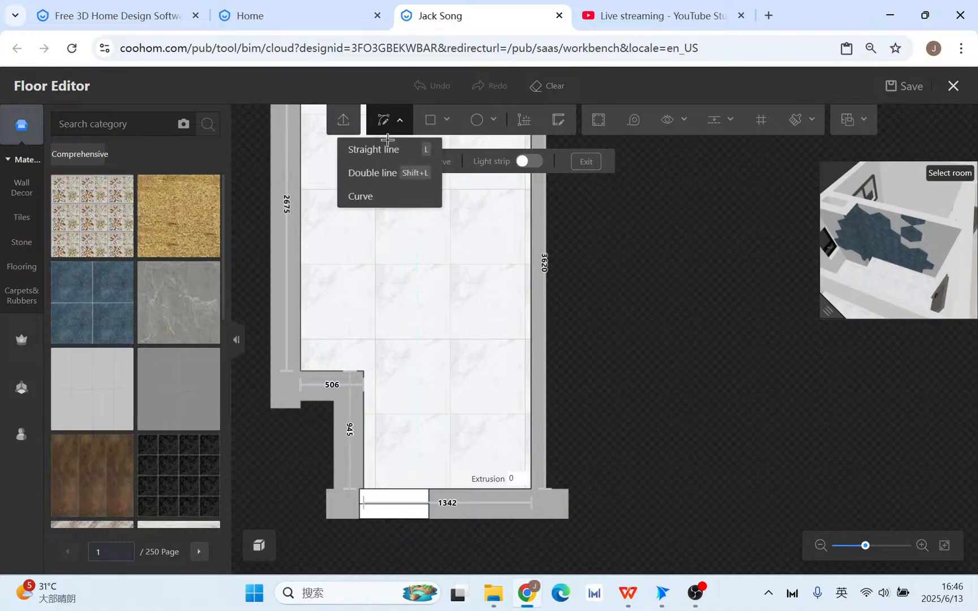
left_click(356, 148)
left_click(363, 371)
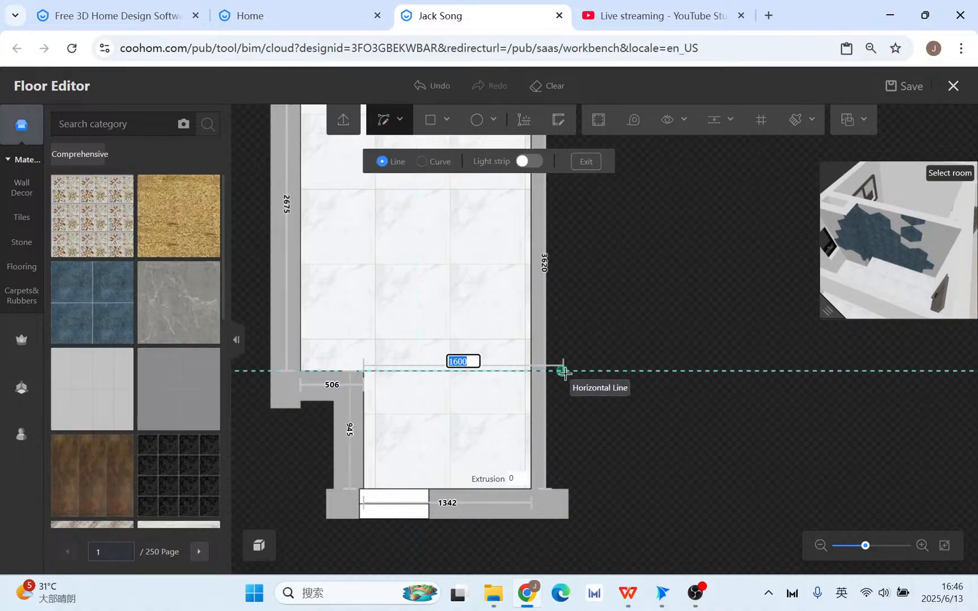
left_click(661, 366)
scroll(423, 415, "up", 1)
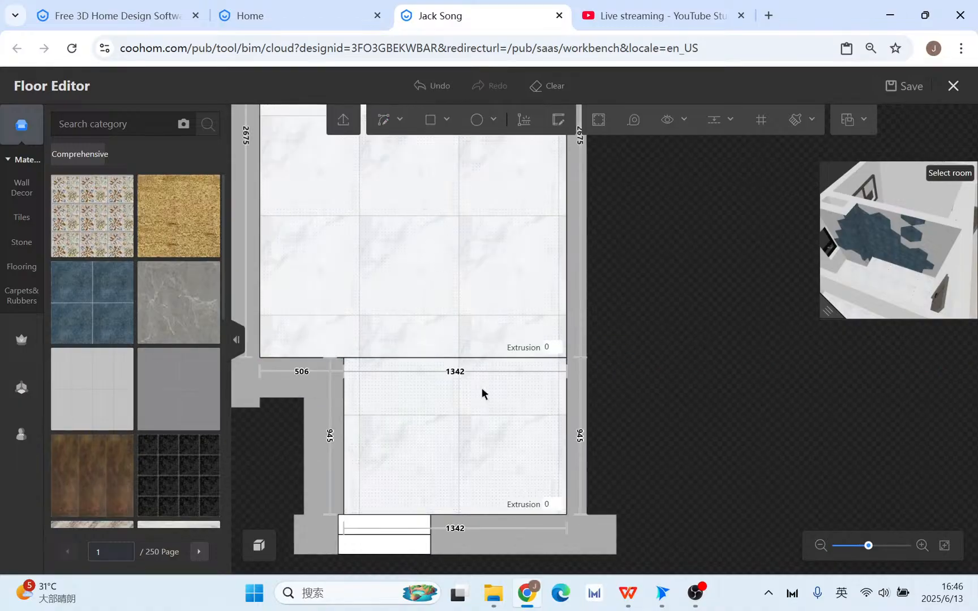
Offset the outline of the narrow floor section inward by about 111 mm to form an inner rectangle.
left_click(598, 119)
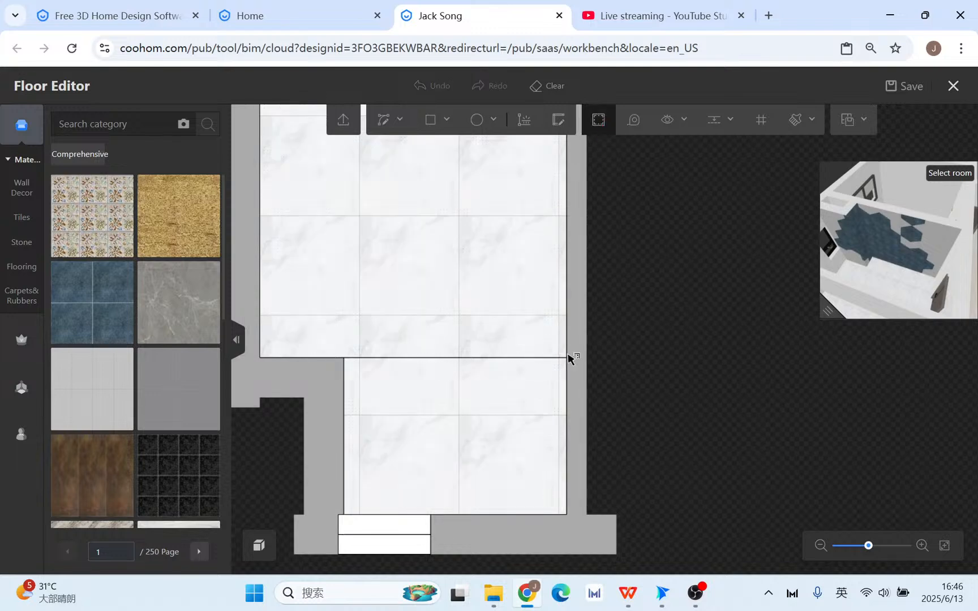
left_click(455, 436)
left_click(371, 380)
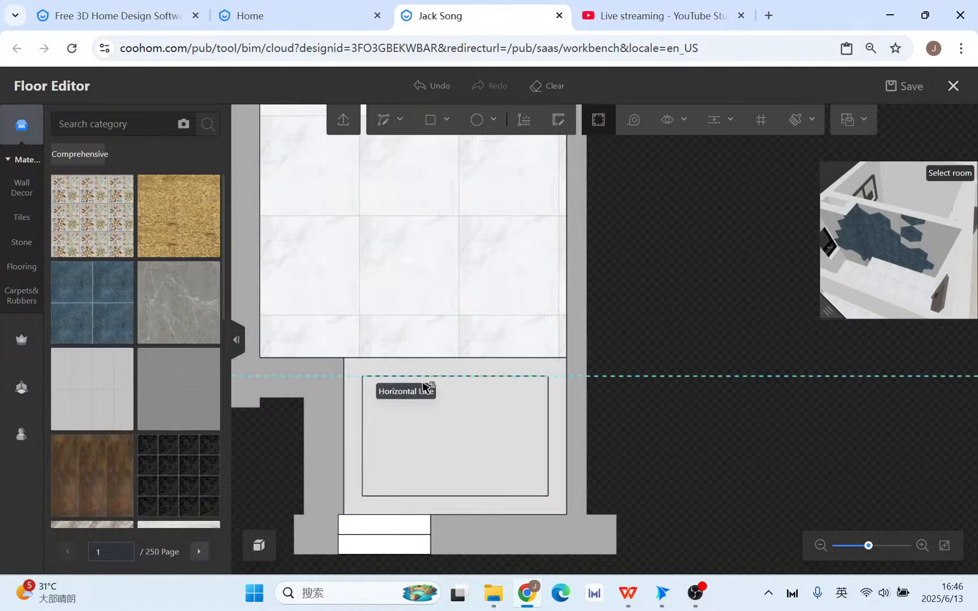
scroll(621, 421, "up", 1)
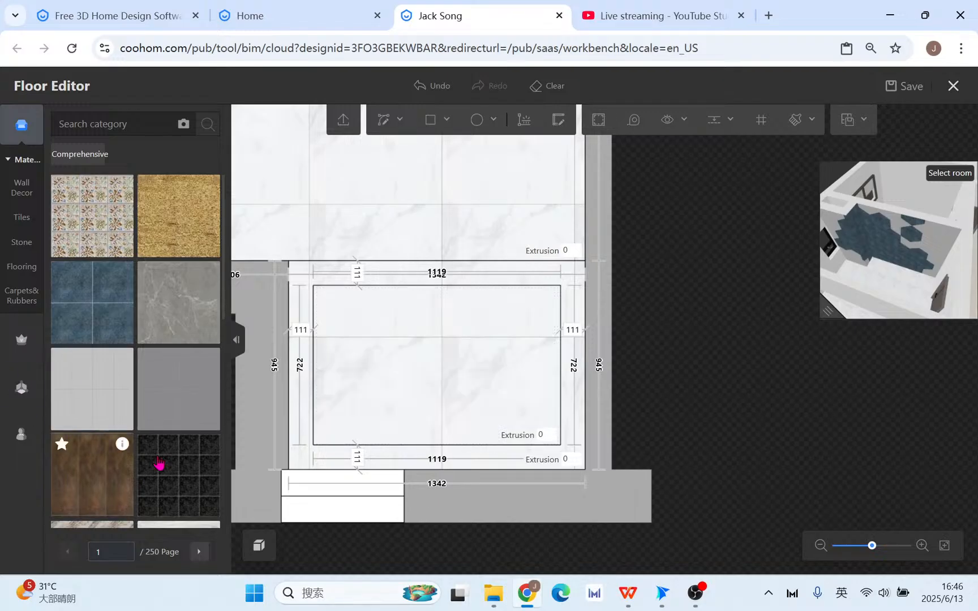
Open paving editing for the inner rectangle of the narrow floor section.
scroll(159, 462, "down", 4)
left_click(22, 218)
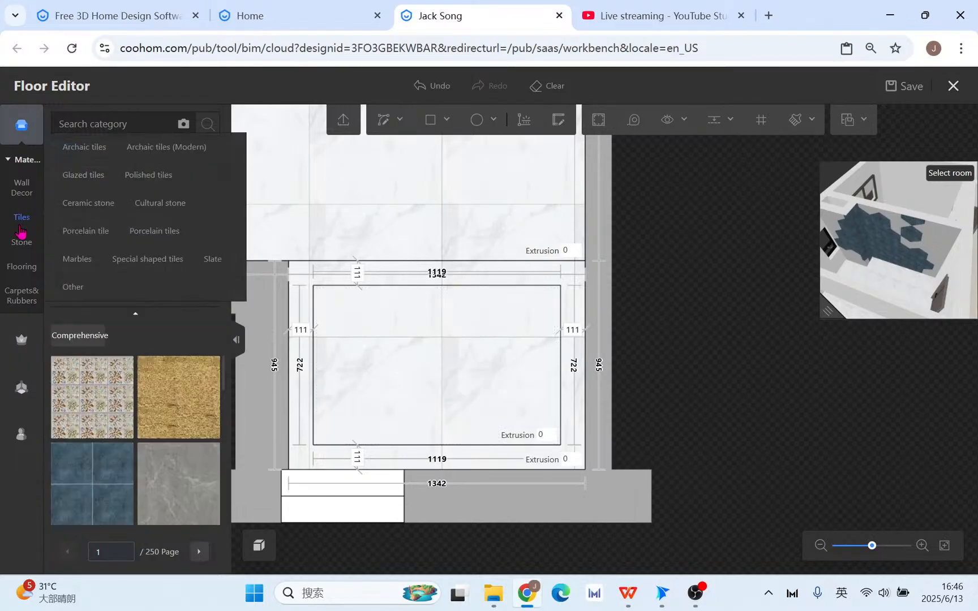
left_click(447, 326)
left_click(520, 281)
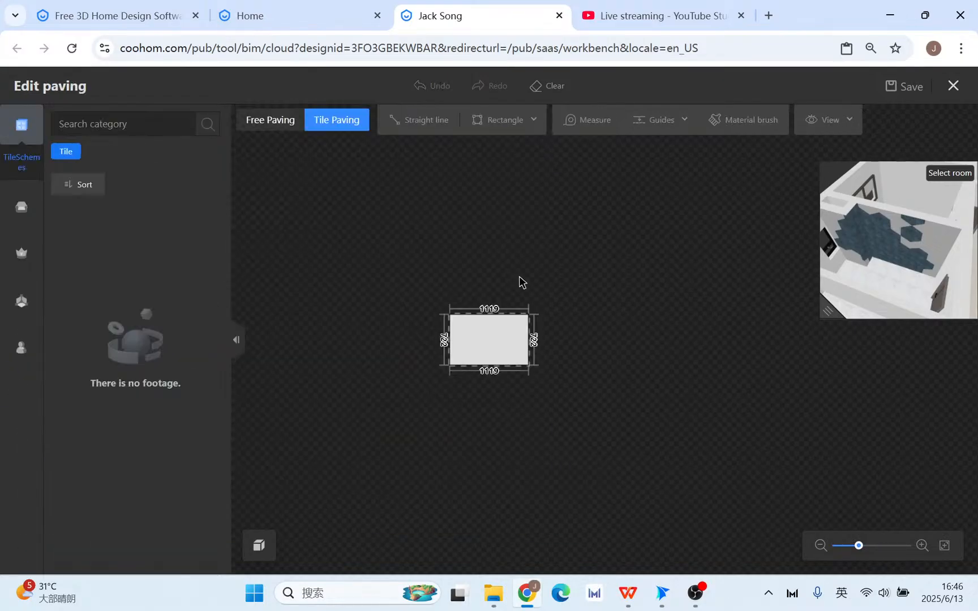
scroll(441, 399, "up", 3)
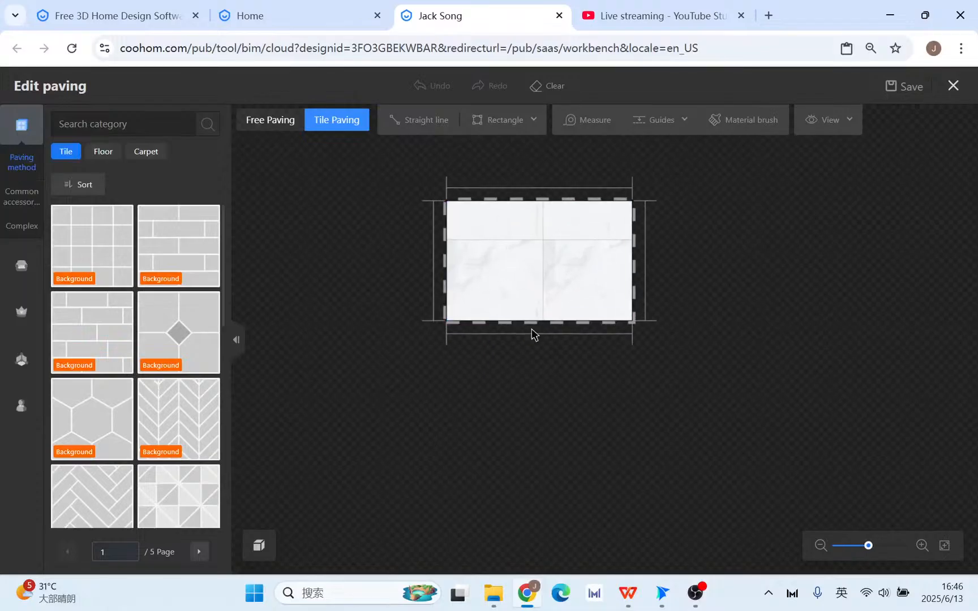
scroll(604, 282, "up", 3)
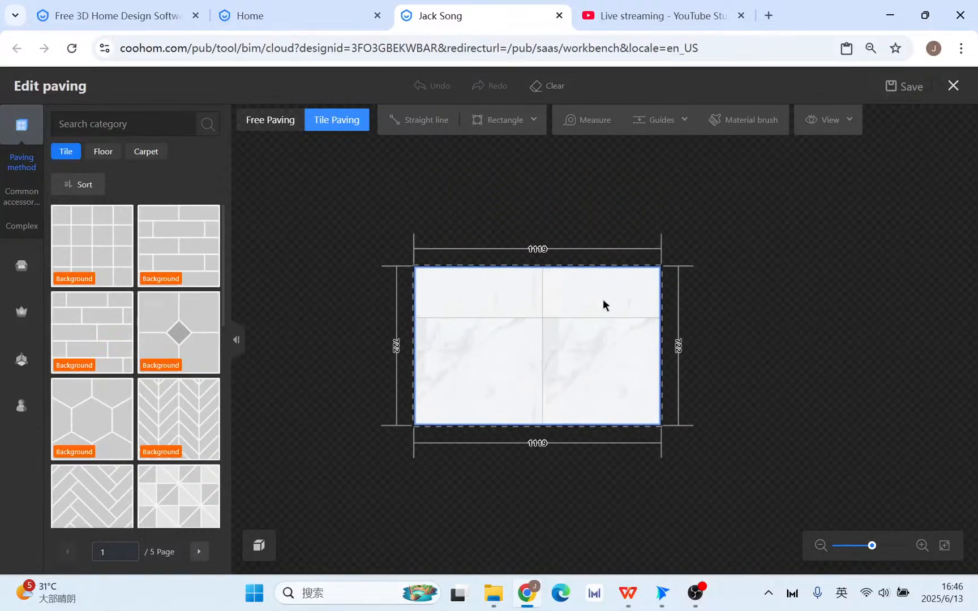
Show the tile materials and clear the existing marble paving from the inner rectangle.
left_click(22, 266)
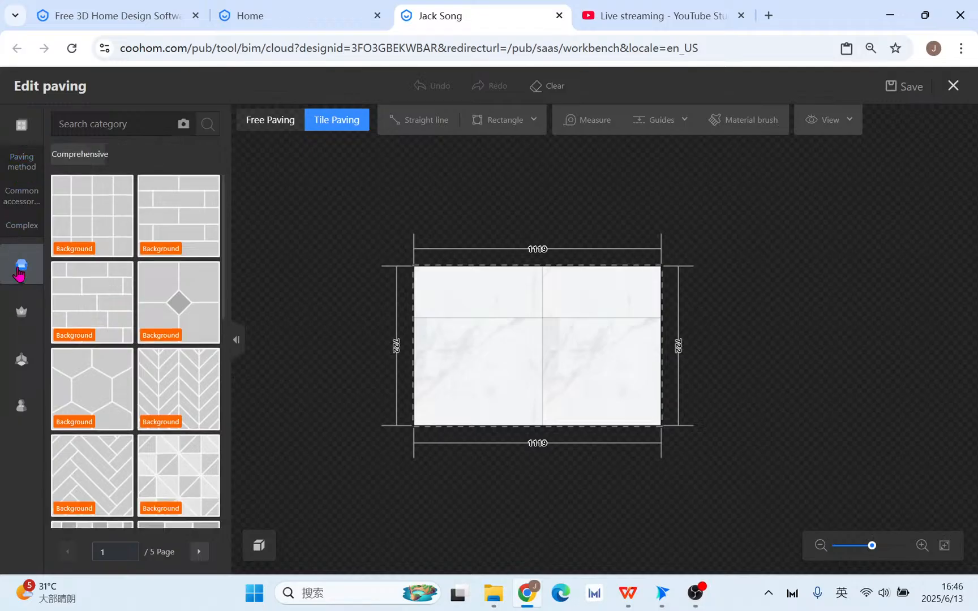
left_click(19, 253)
left_click(563, 356)
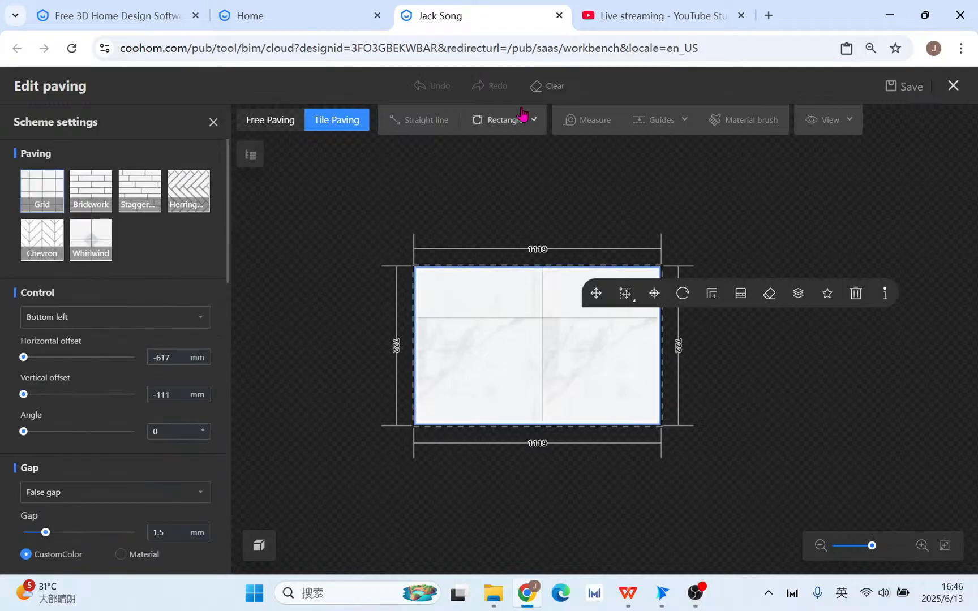
left_click(547, 85)
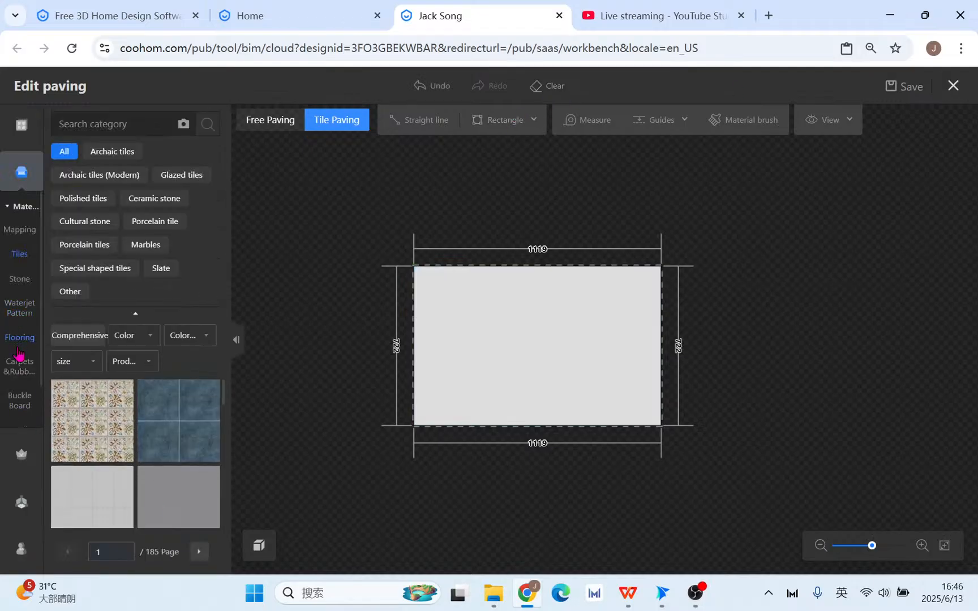
Browse the stone and tile materials for a tile to pave the emptied inner rectangle.
left_click(22, 280)
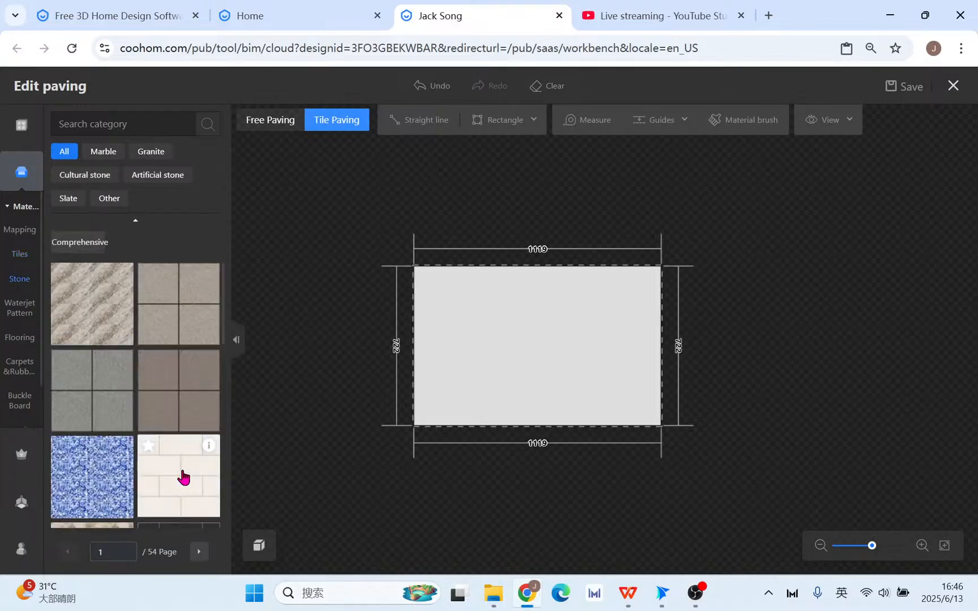
scroll(169, 447, "down", 2)
left_click(20, 253)
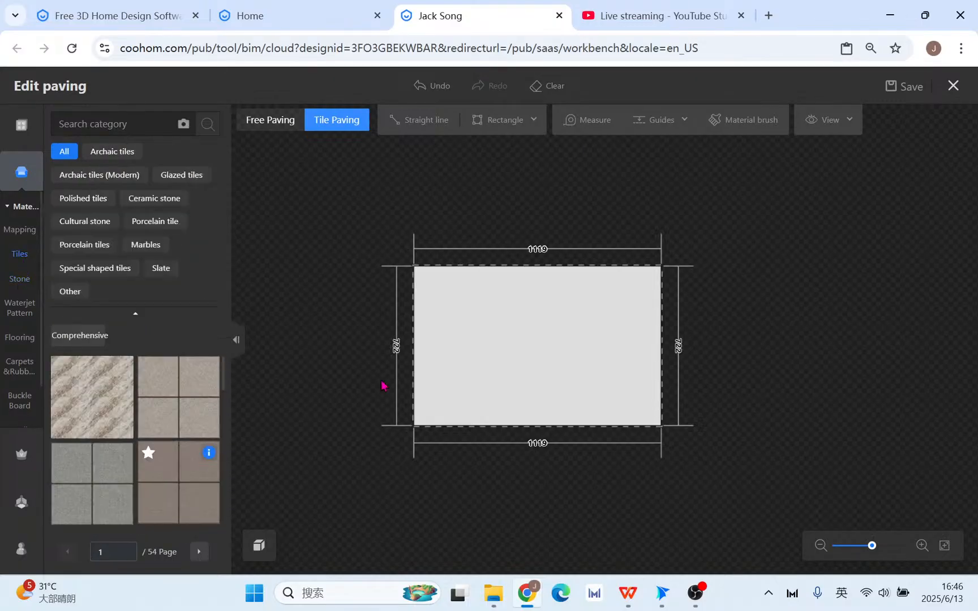
scroll(132, 440, "down", 1)
scroll(134, 449, "down", 10)
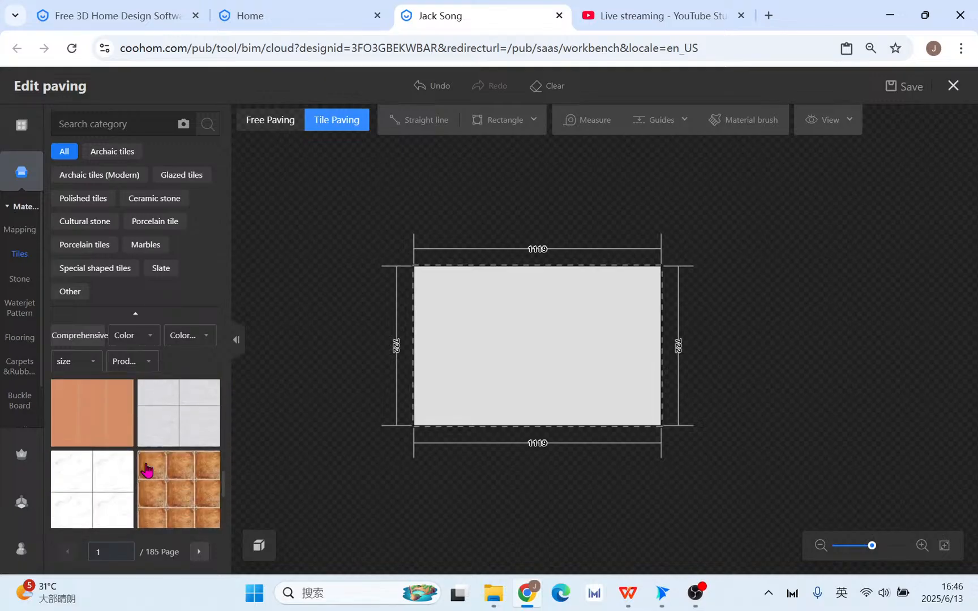
scroll(147, 469, "down", 8)
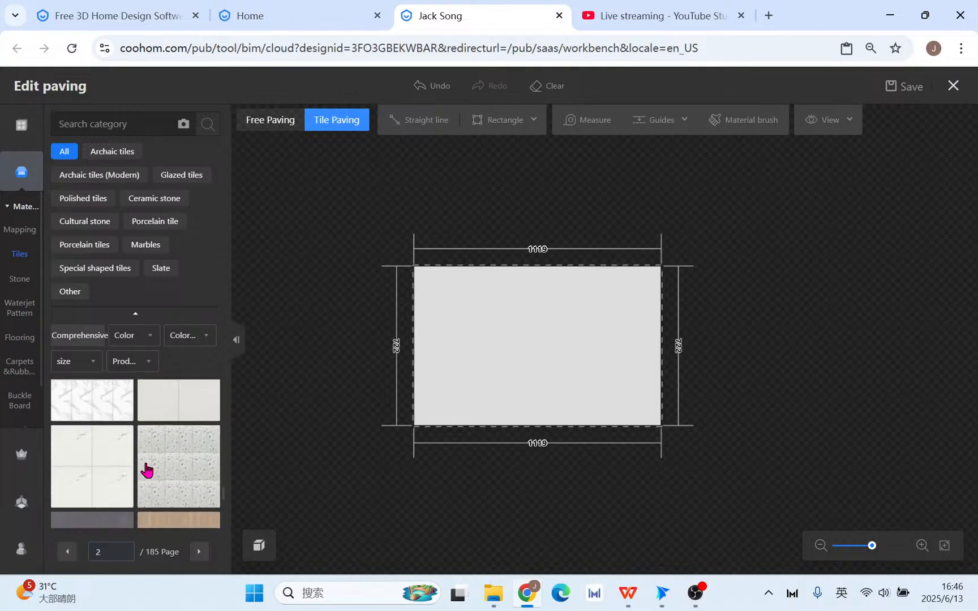
scroll(146, 470, "down", 5)
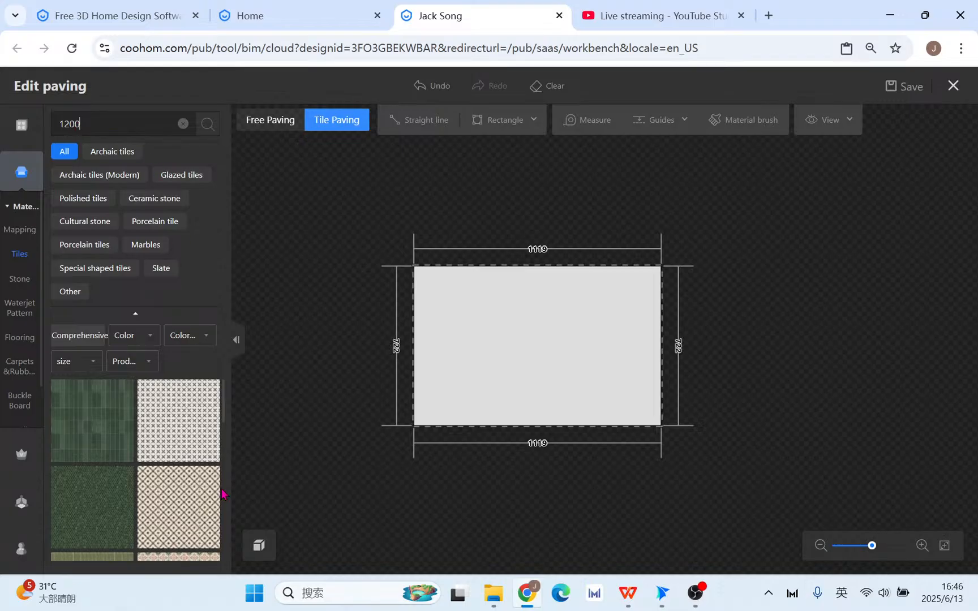
Place the 600x1200 Blue Demon marble tile in the rectangular paving area and rotate it to 90°.
scroll(192, 497, "down", 5)
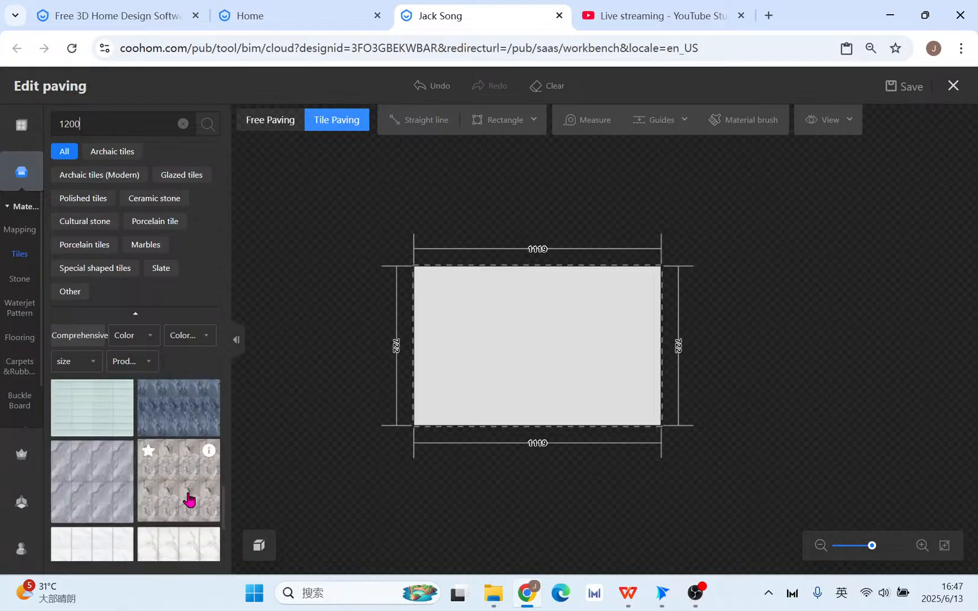
scroll(187, 500, "down", 1)
scroll(178, 520, "up", 2)
mouse_move(209, 445)
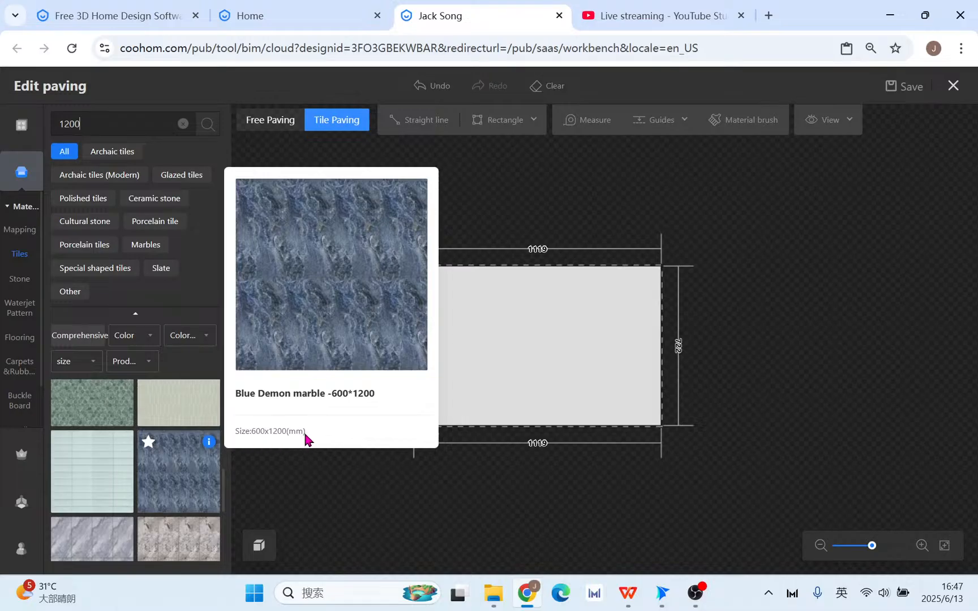
left_click_drag(192, 480, 617, 329)
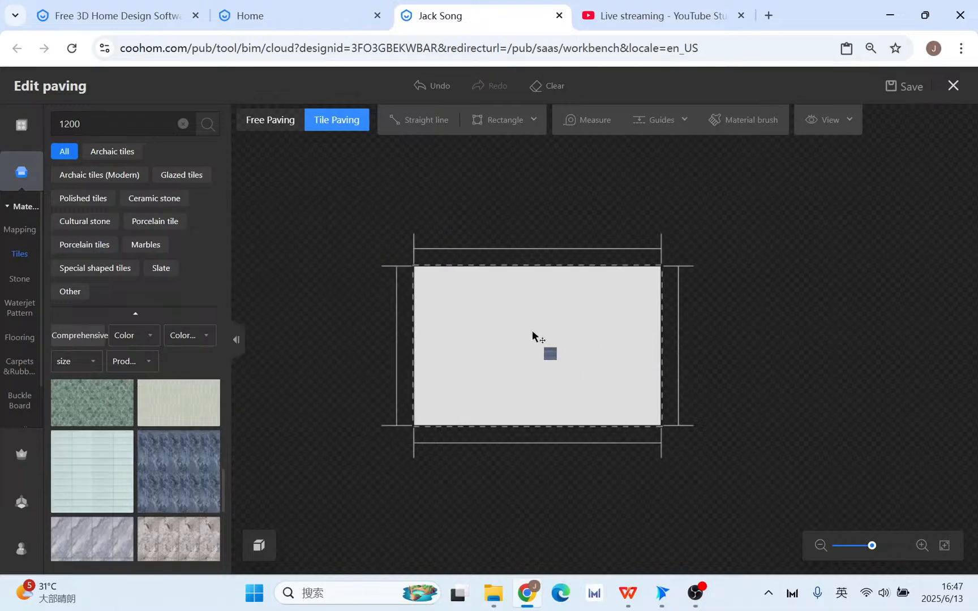
left_click_drag(532, 333, 533, 334)
left_click_drag(221, 442, 538, 351)
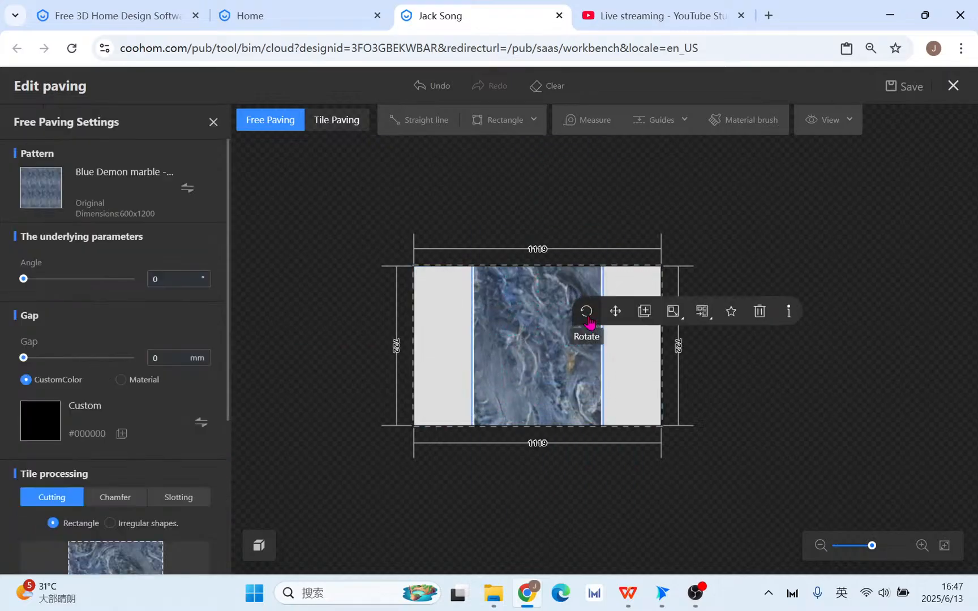
left_click(586, 311)
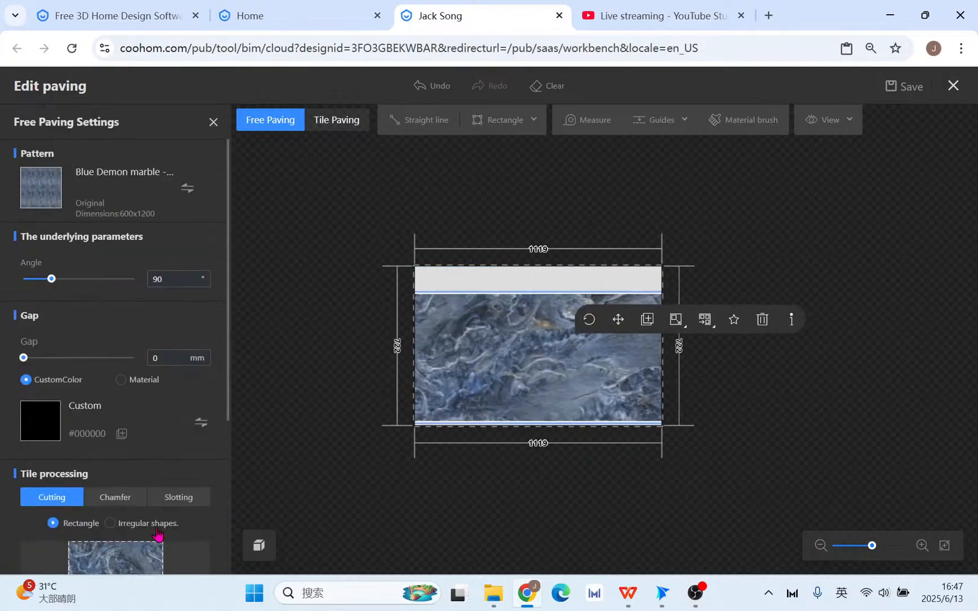
Move the marble tile to the centre of the paving area, aligned with both centre guides.
scroll(147, 531, "down", 4)
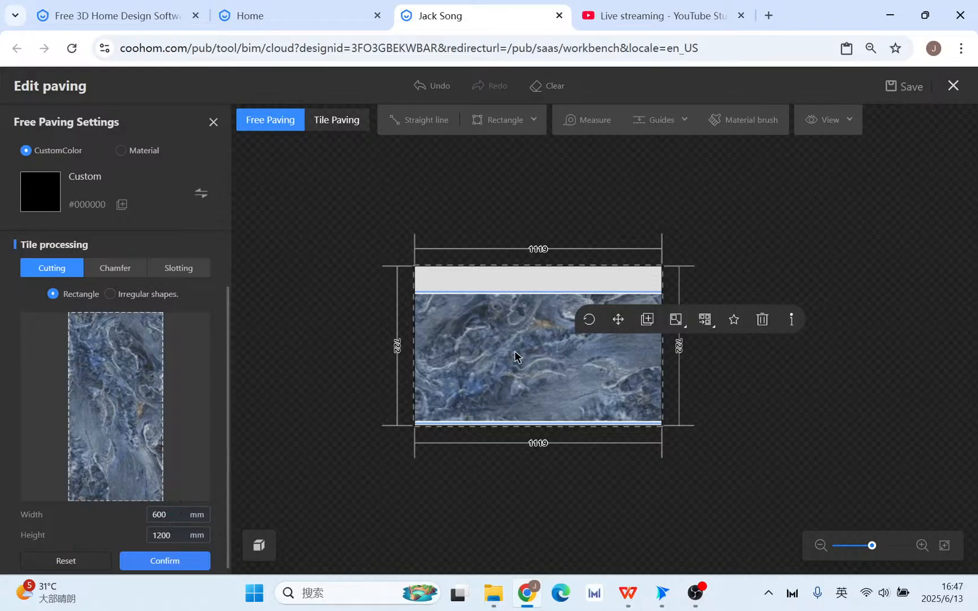
double_click(168, 514)
left_click(517, 396)
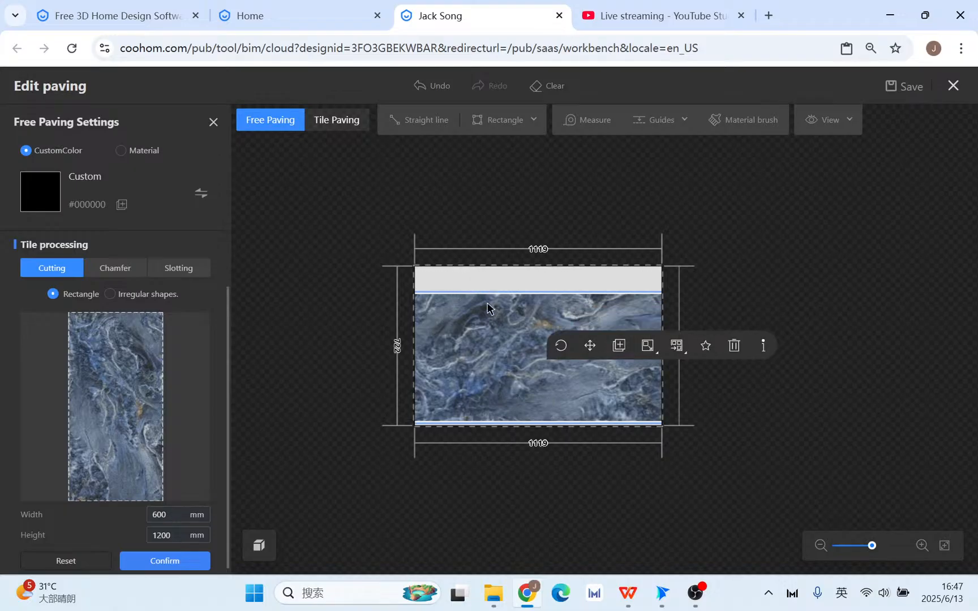
scroll(492, 312, "up", 1)
left_click(589, 345)
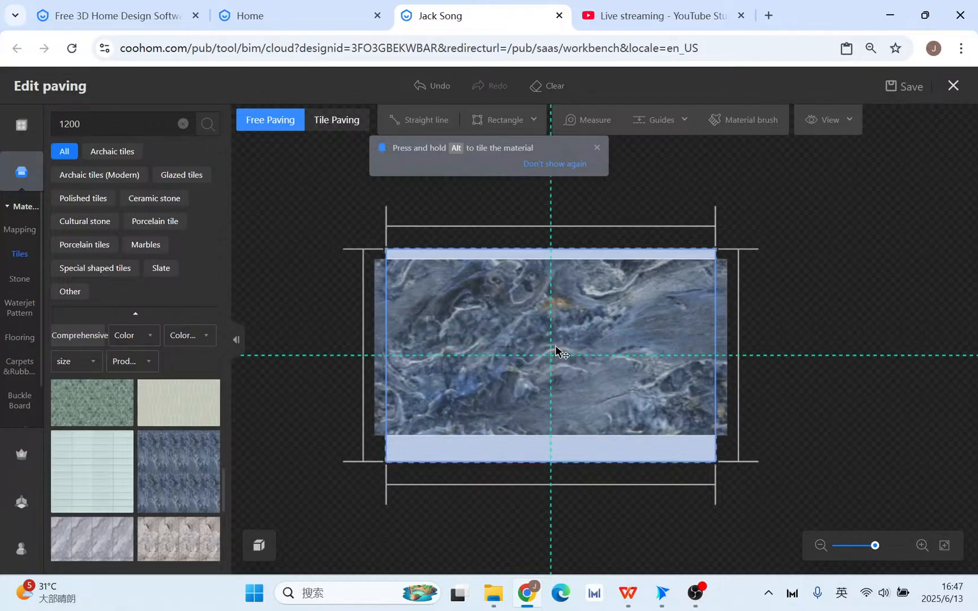
left_click(555, 357)
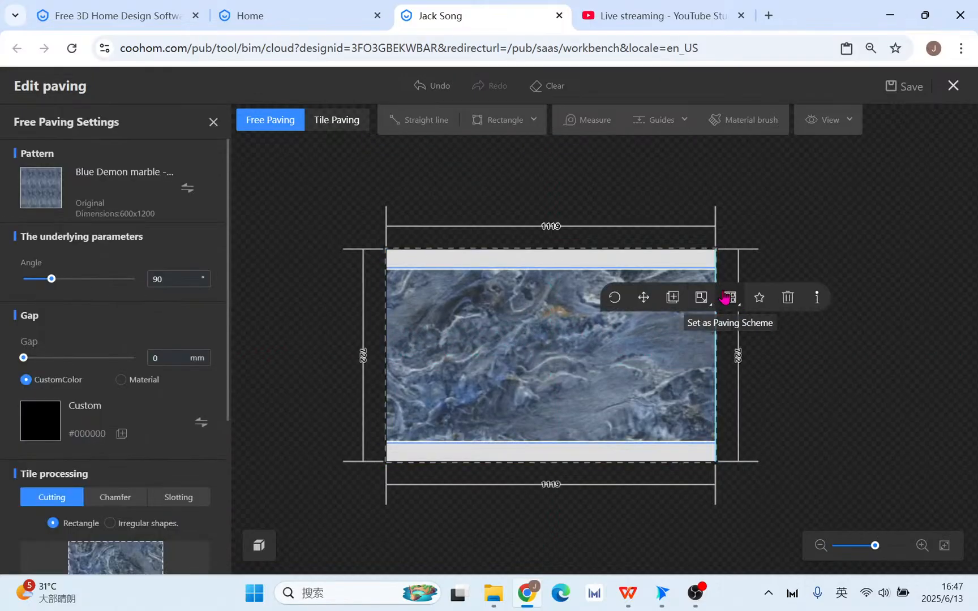
Duplicate the centred marble tile directly above and directly below it to cover the two uncovered strips.
left_click(706, 303)
left_click(640, 352)
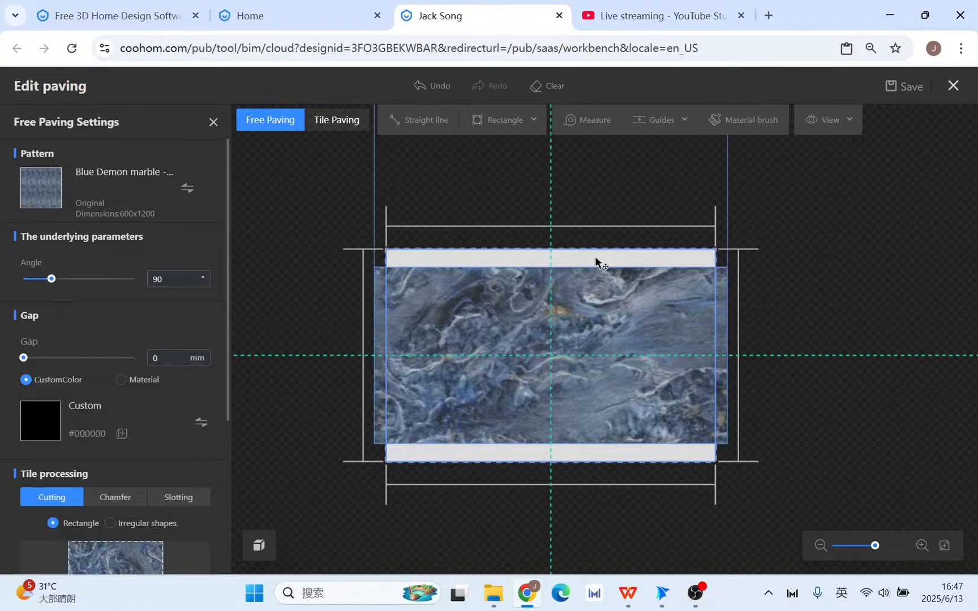
left_click(590, 237)
left_click(627, 354)
left_click(711, 305)
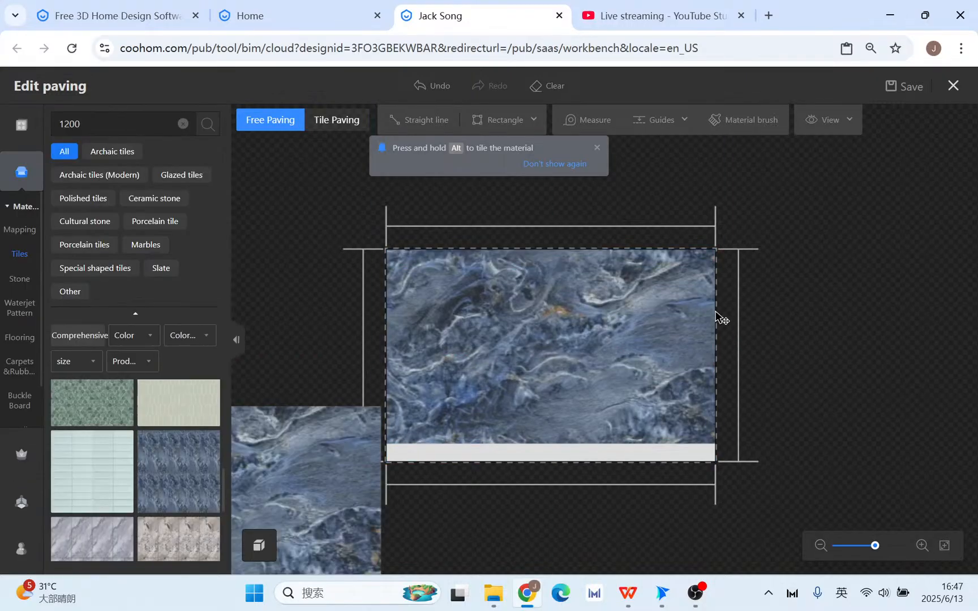
right_click(611, 348)
left_click(611, 348)
left_click(741, 307)
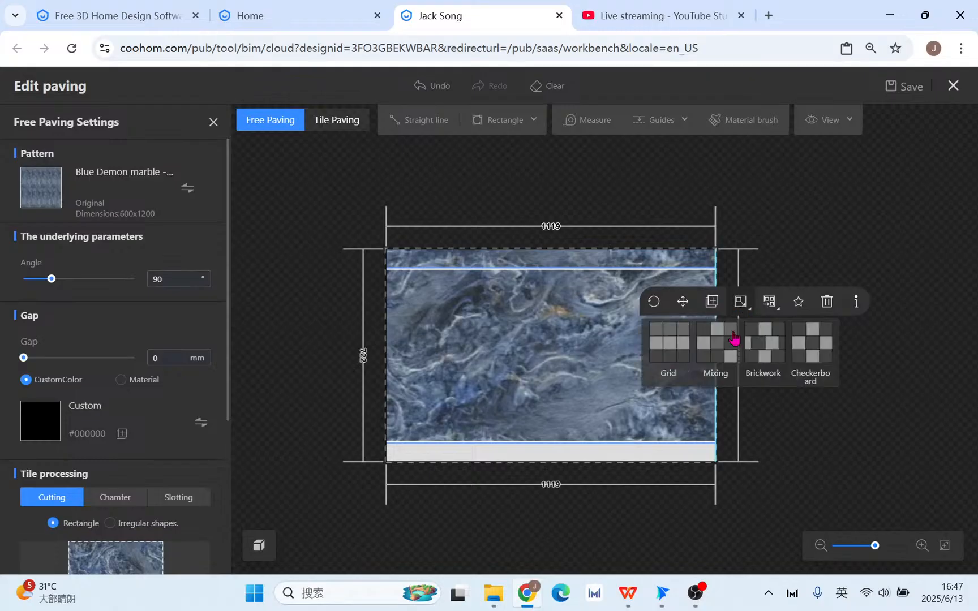
left_click(672, 342)
left_click(622, 494)
scroll(617, 477, "up", 2)
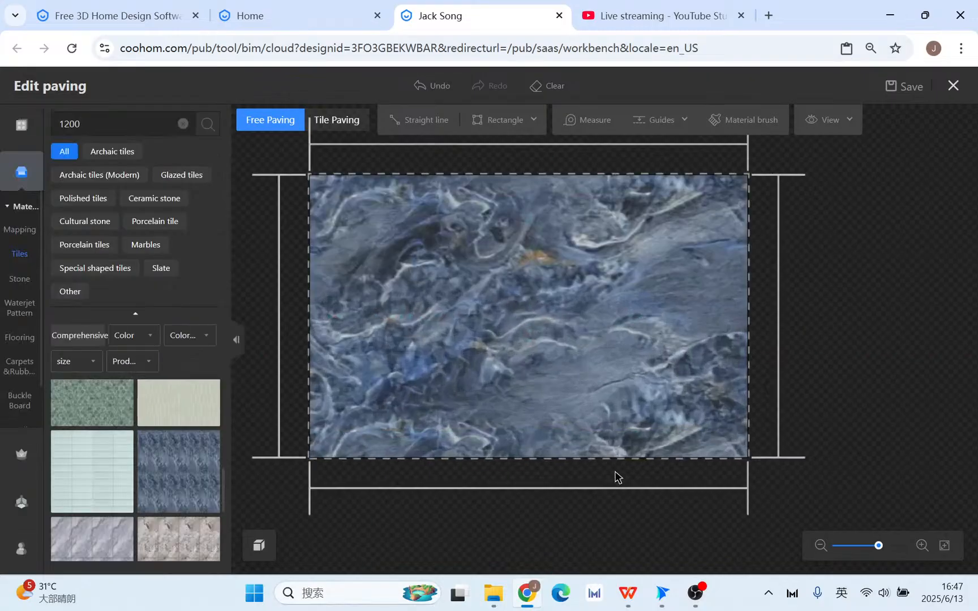
Use Slotting to cut 5 vertical and 12 horizontal slots into the middle marble tile.
left_click(648, 346)
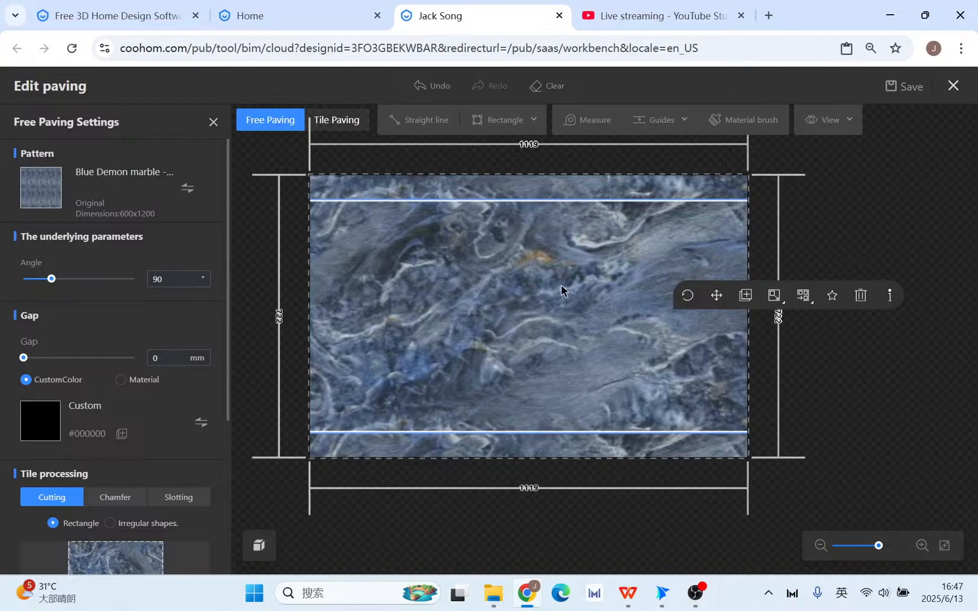
left_click(579, 311)
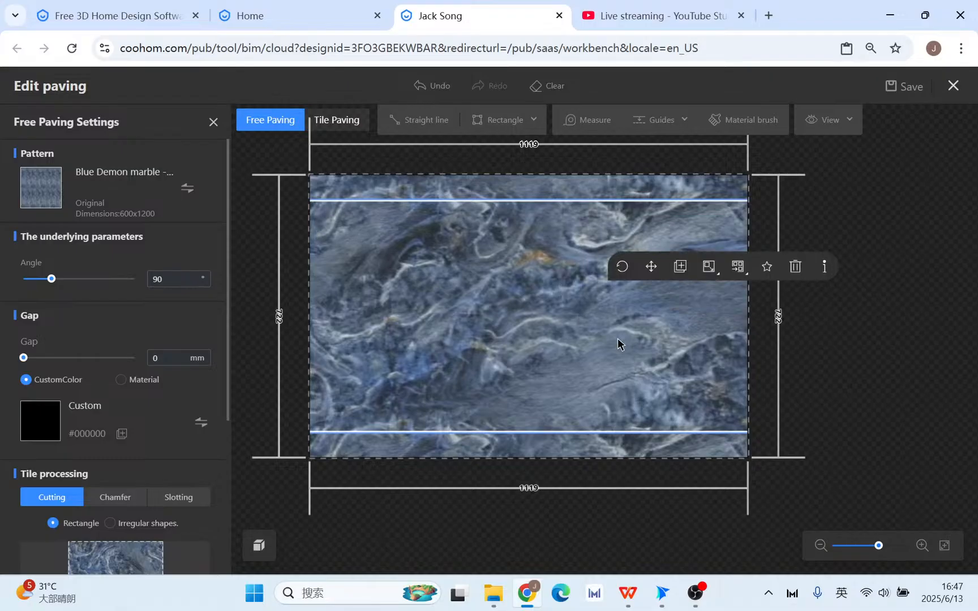
left_click(489, 340)
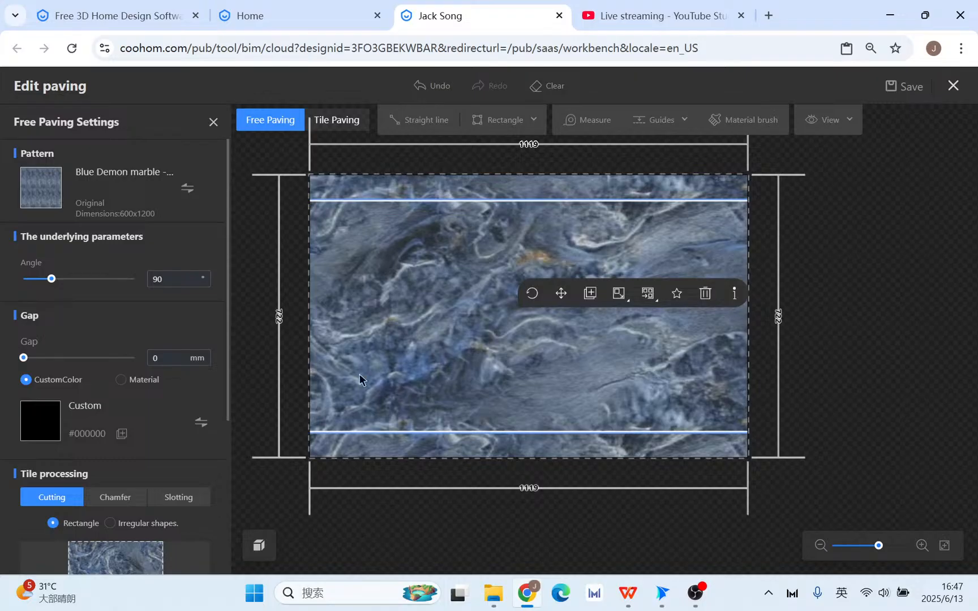
scroll(191, 472, "down", 4)
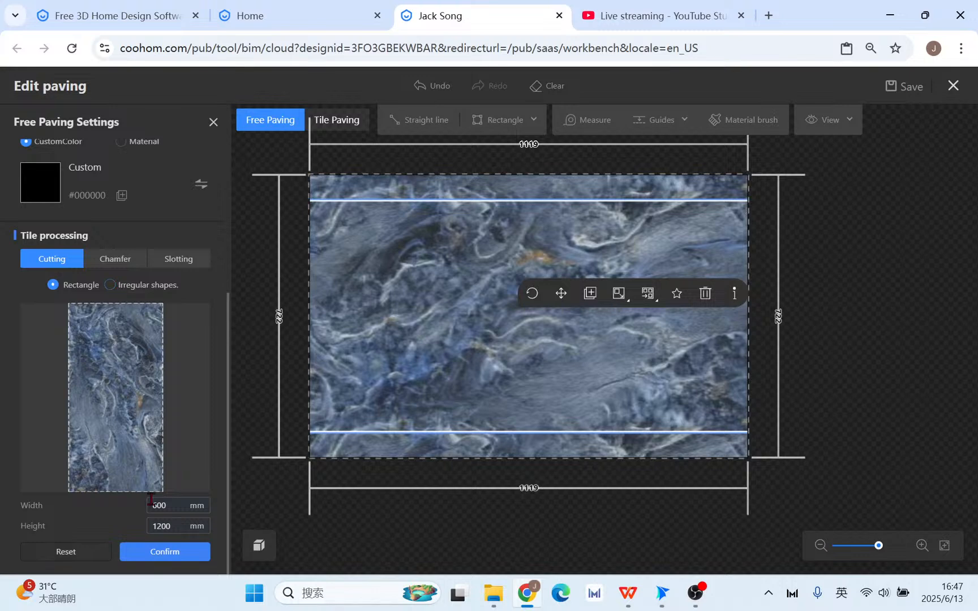
left_click(177, 259)
scroll(124, 451, "down", 1)
scroll(125, 450, "down", 2)
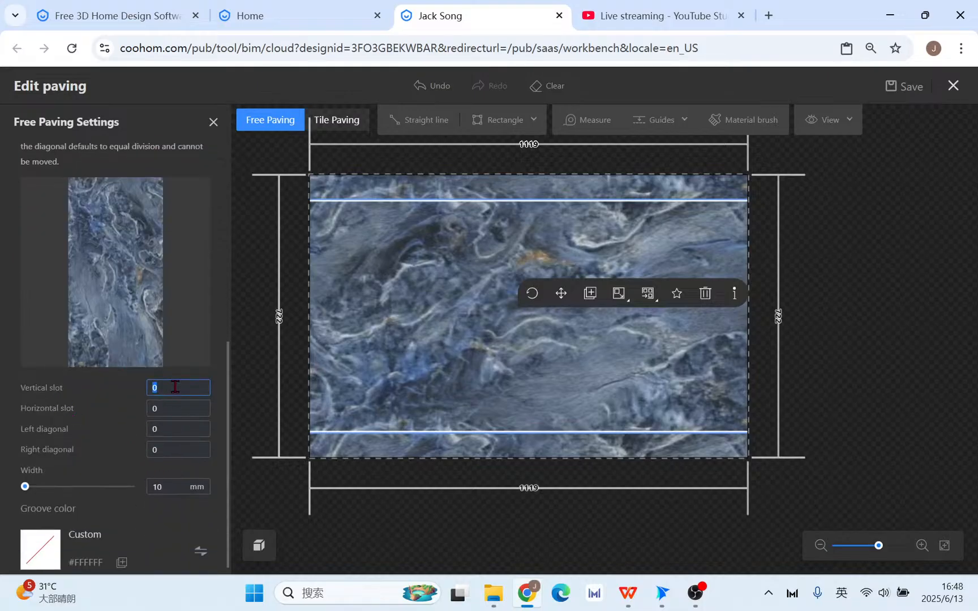
type("5")
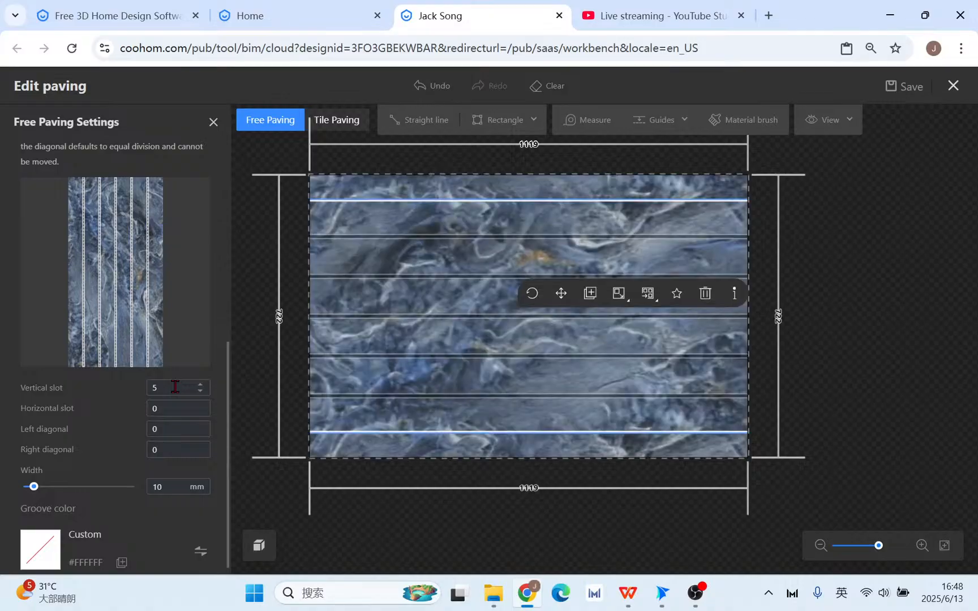
left_click(178, 405)
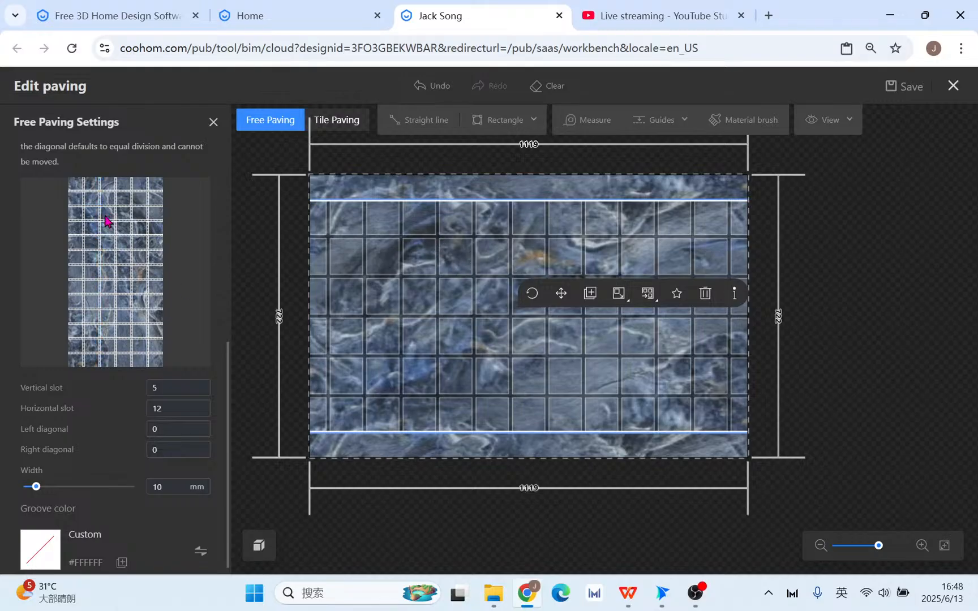
left_click(110, 238)
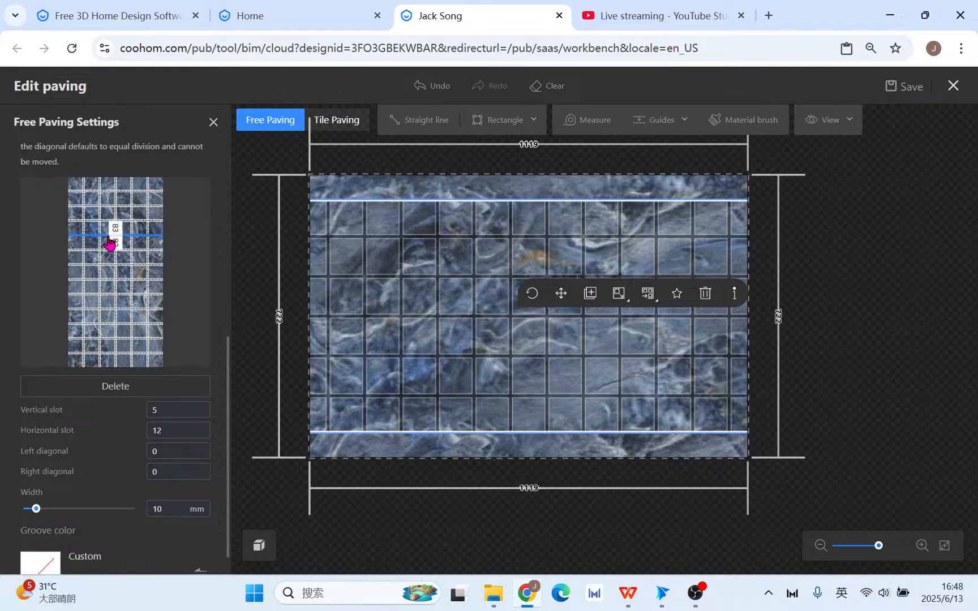
left_click(703, 294)
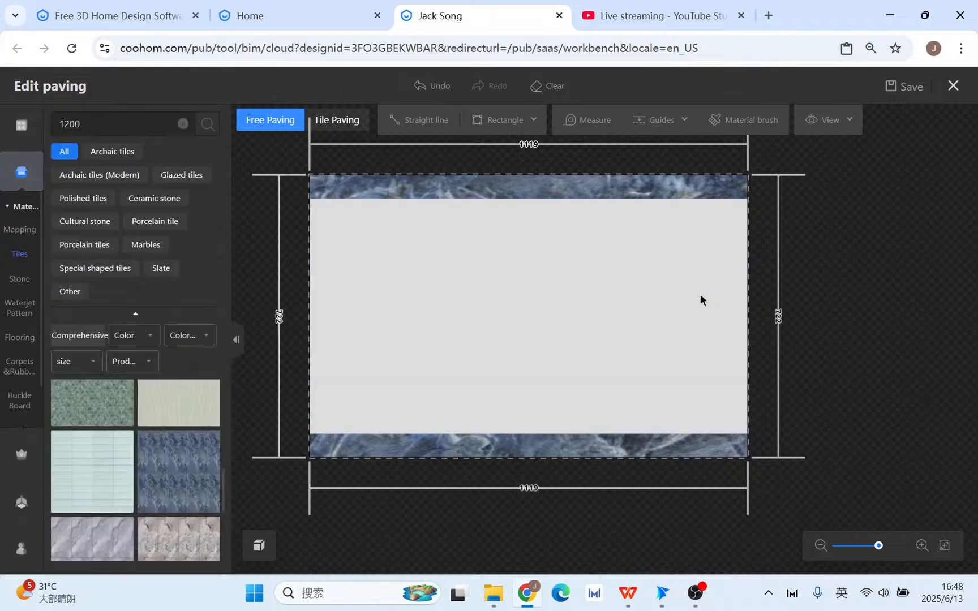
left_click(433, 86)
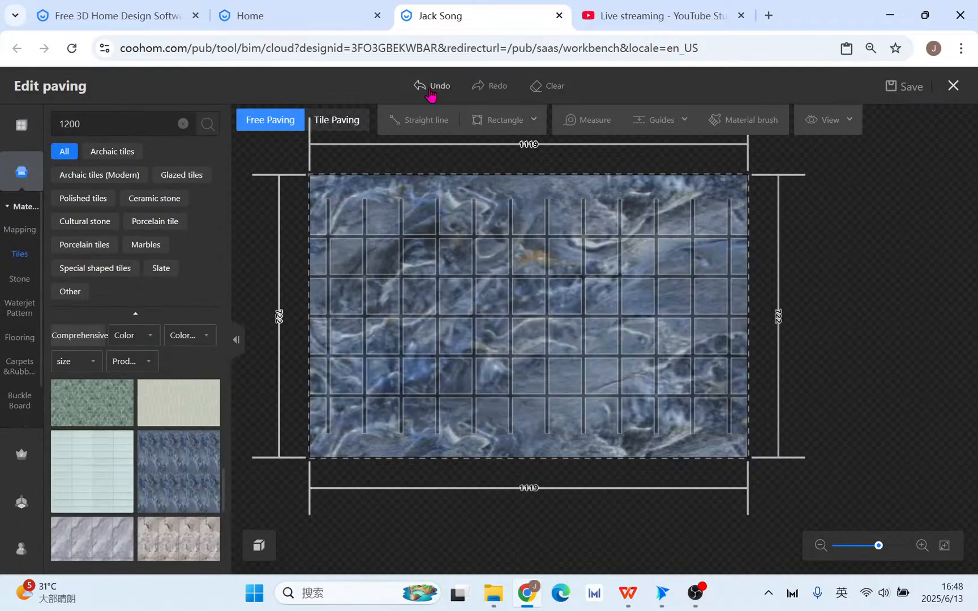
Delete the third horizontal slot from each end of the middle marble tile.
left_click(467, 336)
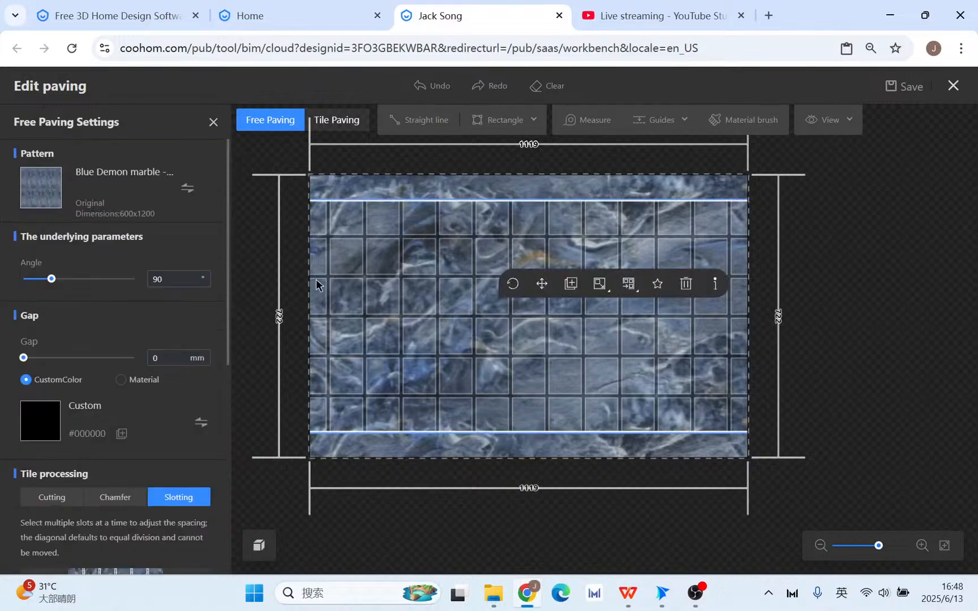
left_click(390, 318)
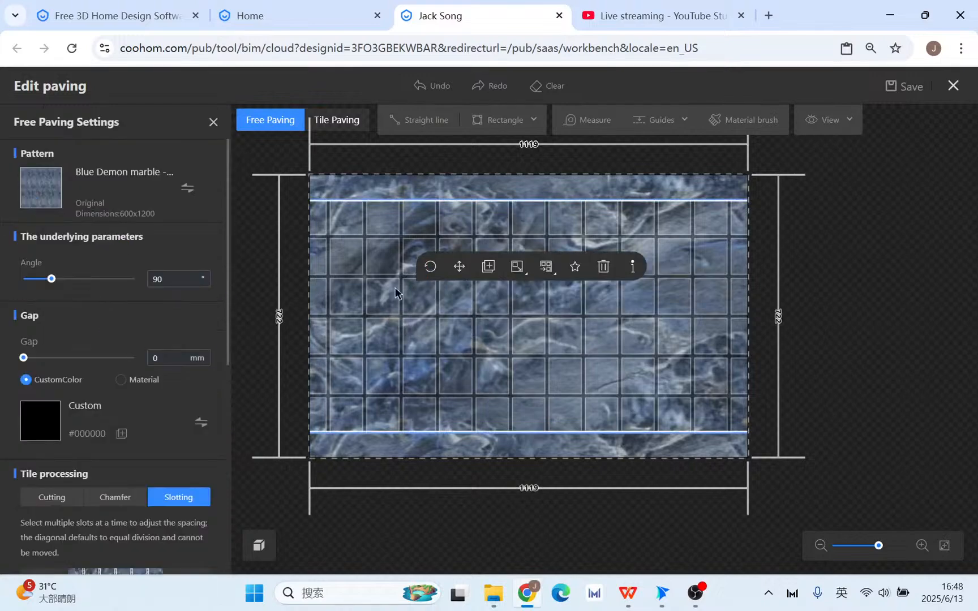
scroll(210, 473, "down", 5)
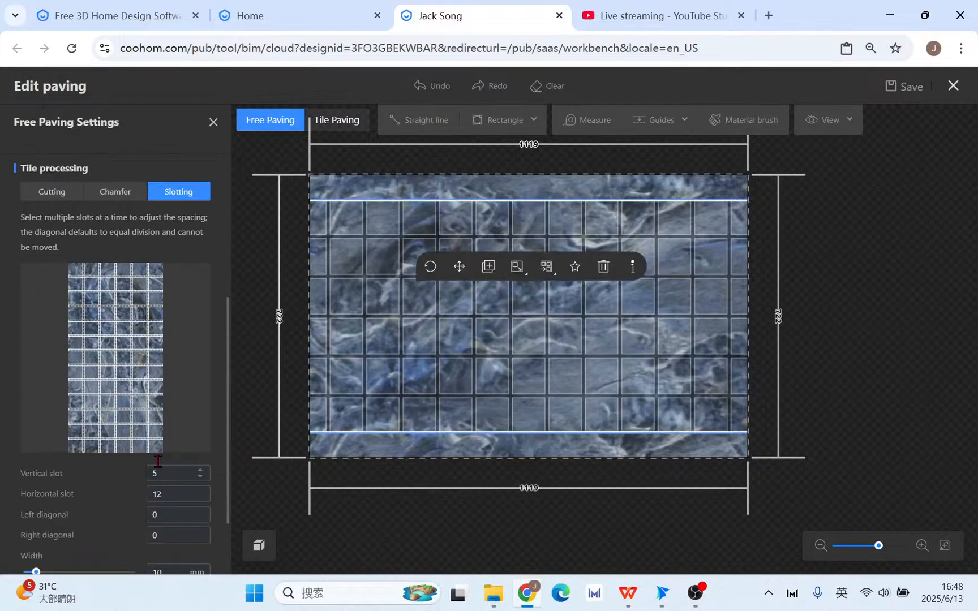
left_click(126, 307)
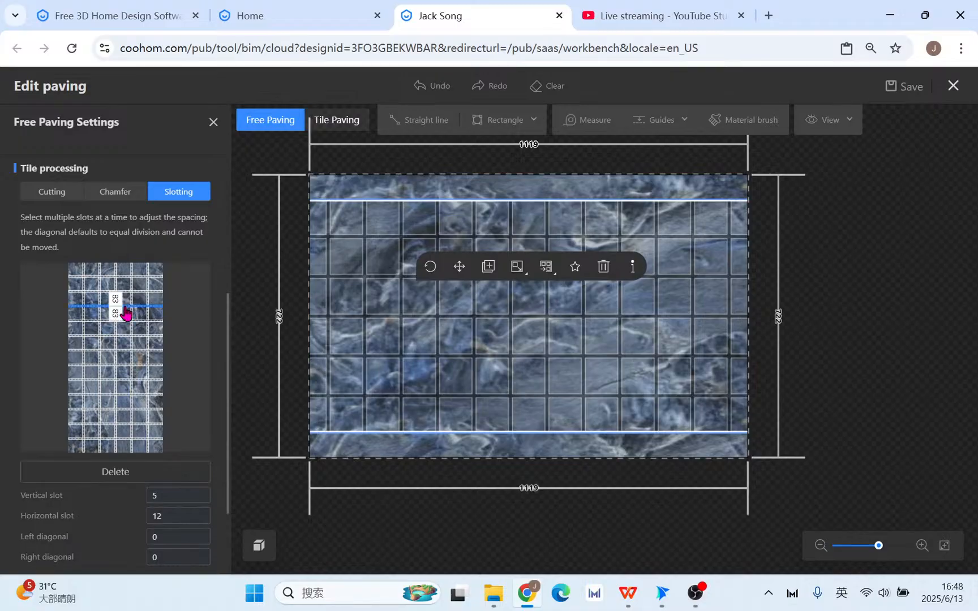
left_click(129, 472)
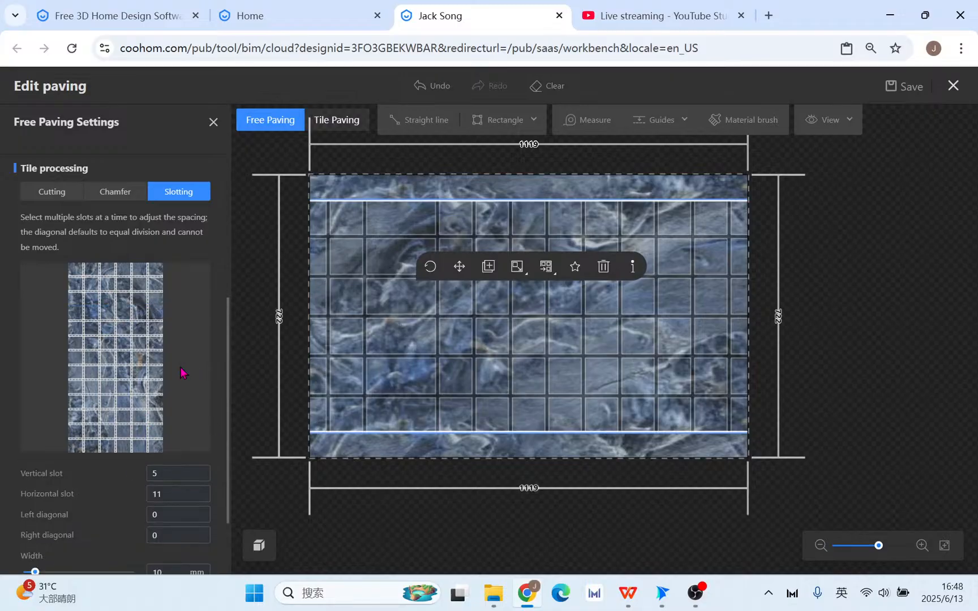
left_click(124, 413)
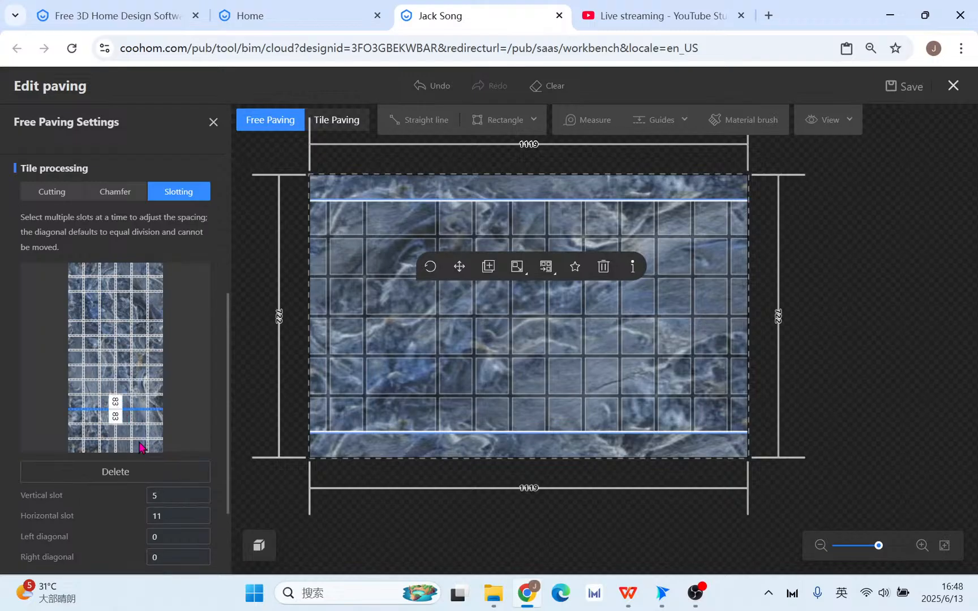
left_click(150, 471)
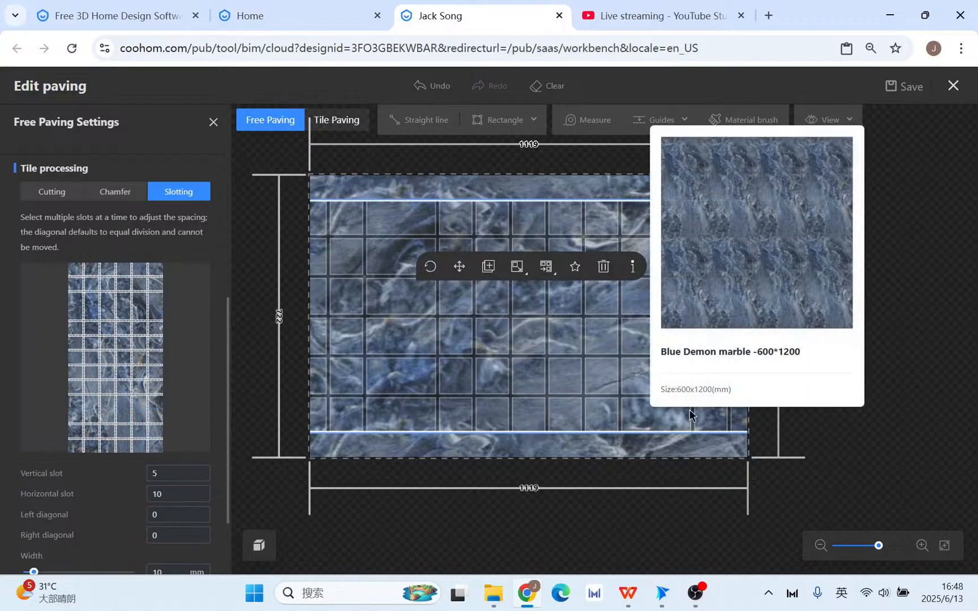
Close the paving editor and return to the floor editor.
scroll(555, 417, "down", 2)
scroll(596, 522, "up", 2)
middle_click_drag(596, 524, 570, 524)
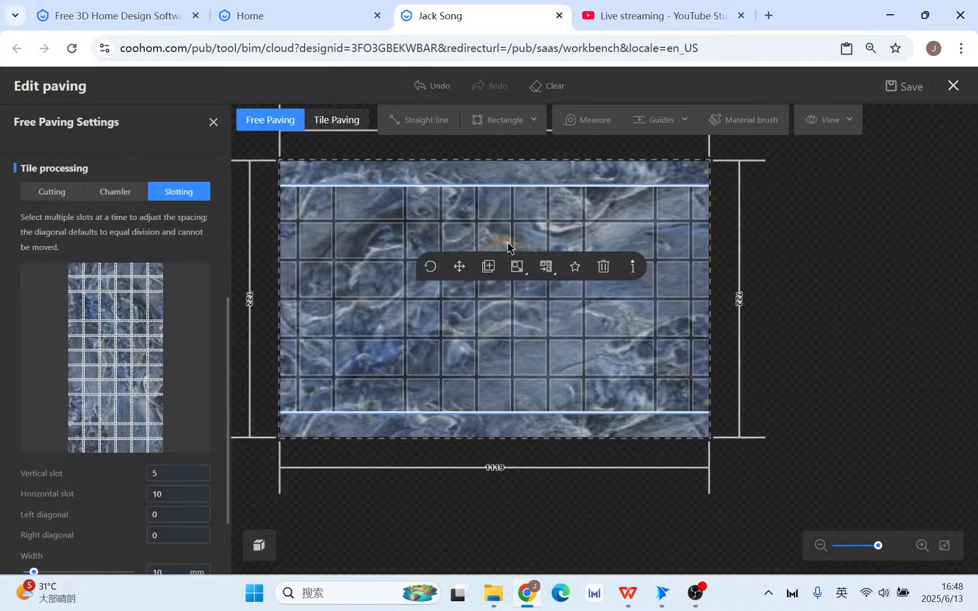
scroll(146, 430, "down", 3)
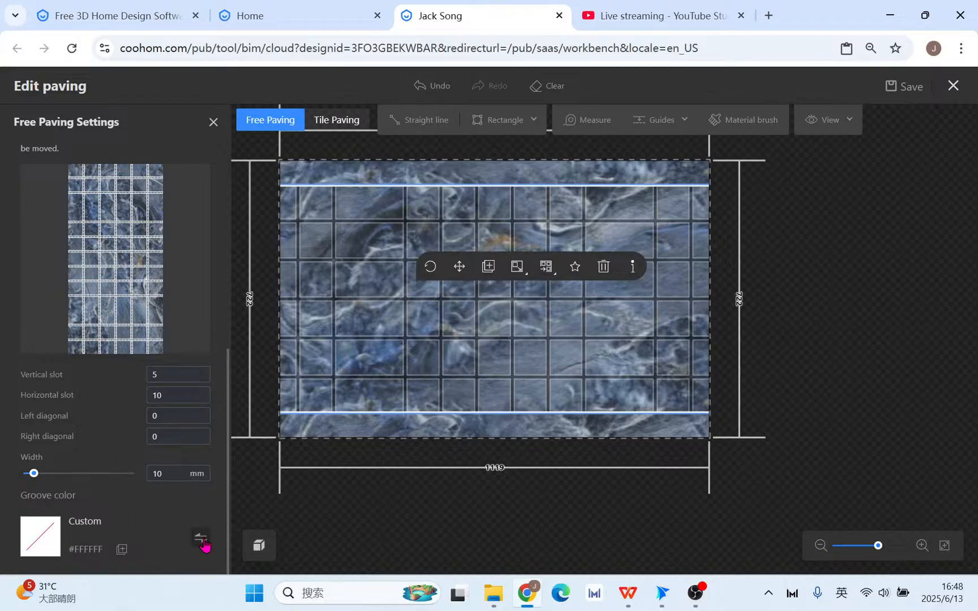
left_click(952, 86)
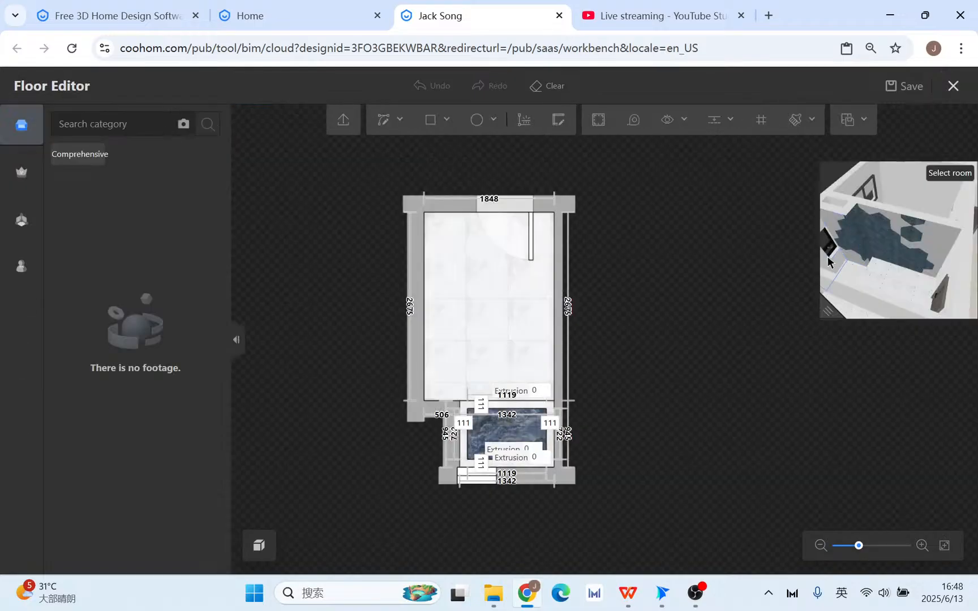
Enlarge the 3D preview and examine the slotted marble section on the room's floor.
scroll(602, 467, "up", 3)
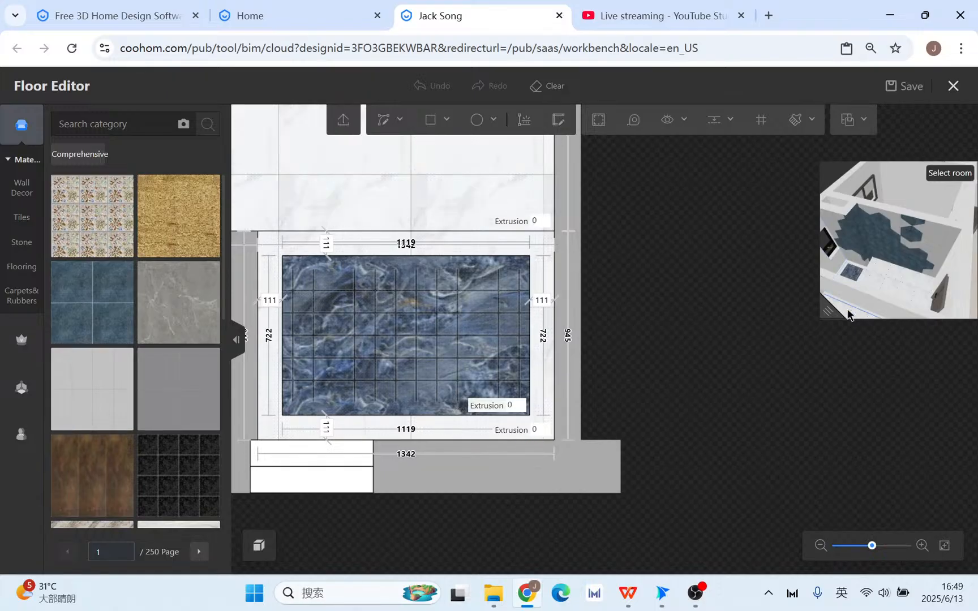
left_click_drag(829, 311, 301, 444)
scroll(558, 362, "up", 2)
left_click_drag(558, 362, 729, 307)
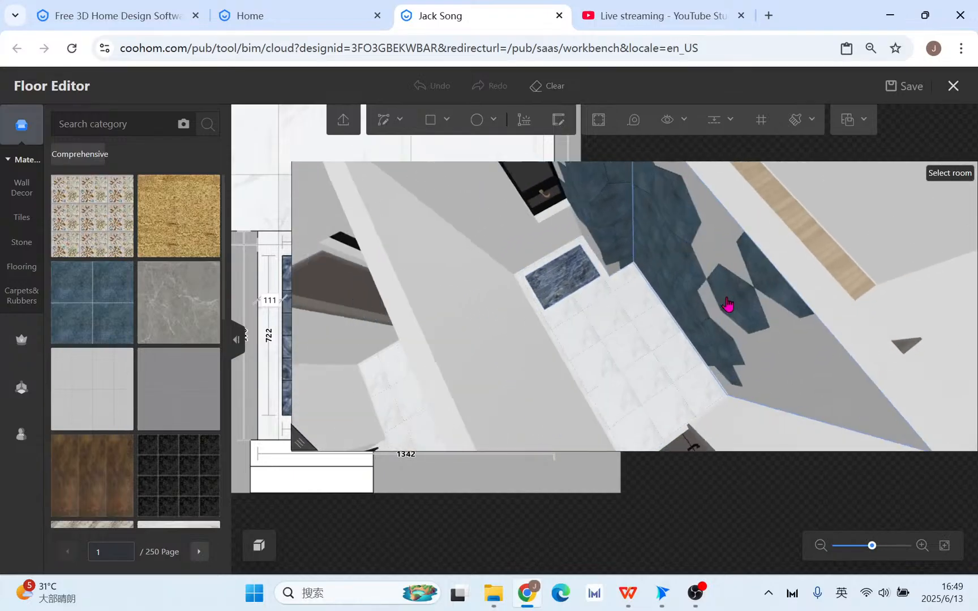
Take a closer look at the slotted marble section and shrink the 3D preview to uncover the floor plan.
scroll(570, 312, "up", 5)
scroll(576, 322, "up", 2)
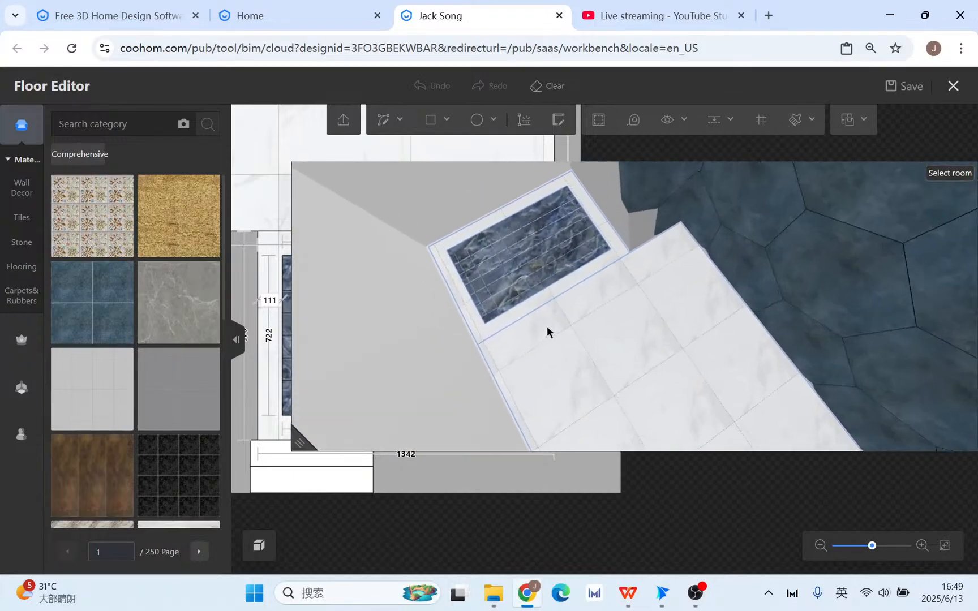
left_click_drag(303, 442, 746, 432)
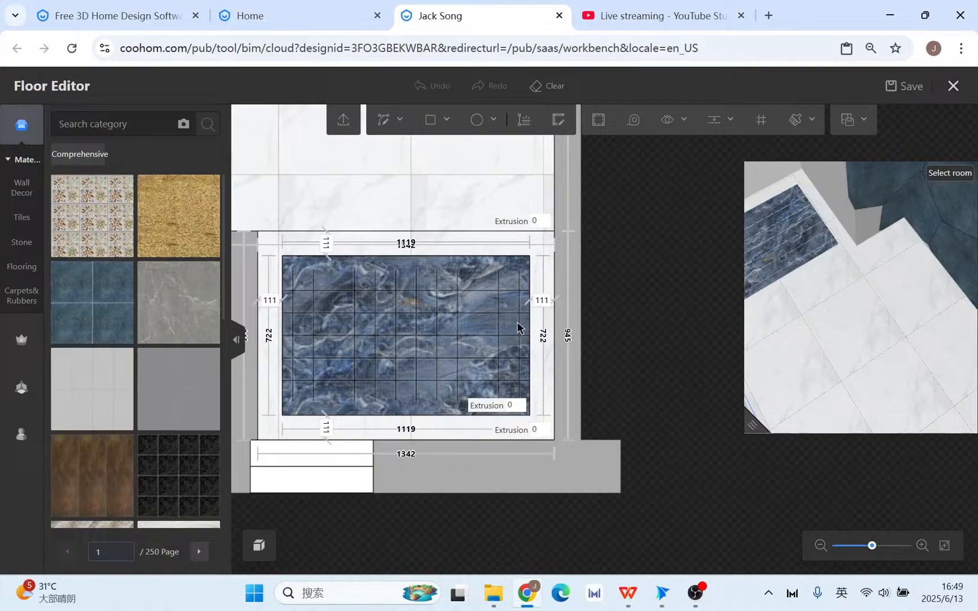
Set the extrusion of the slotted marble area to 50.
left_click(436, 258)
left_click(419, 267)
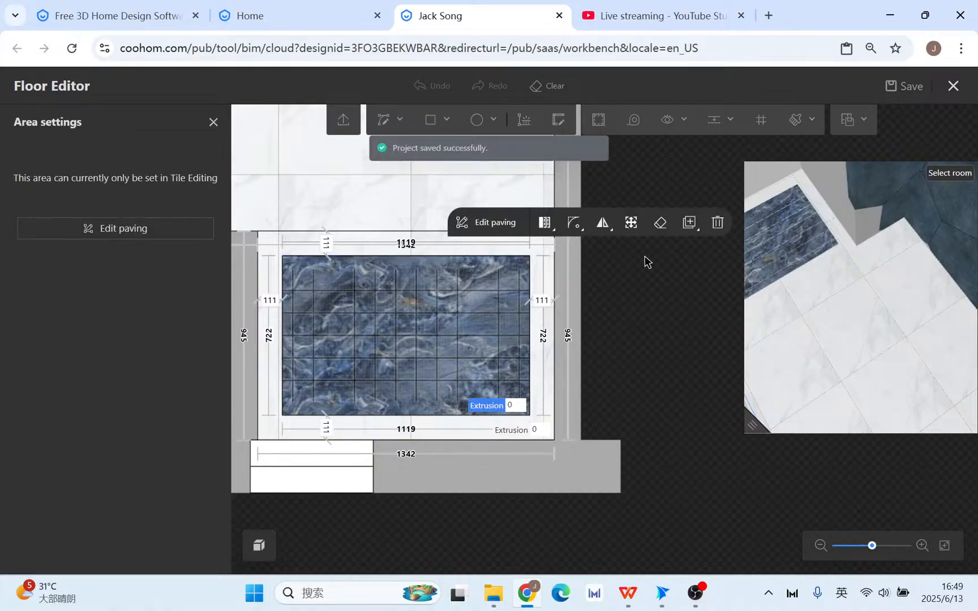
left_click(346, 256)
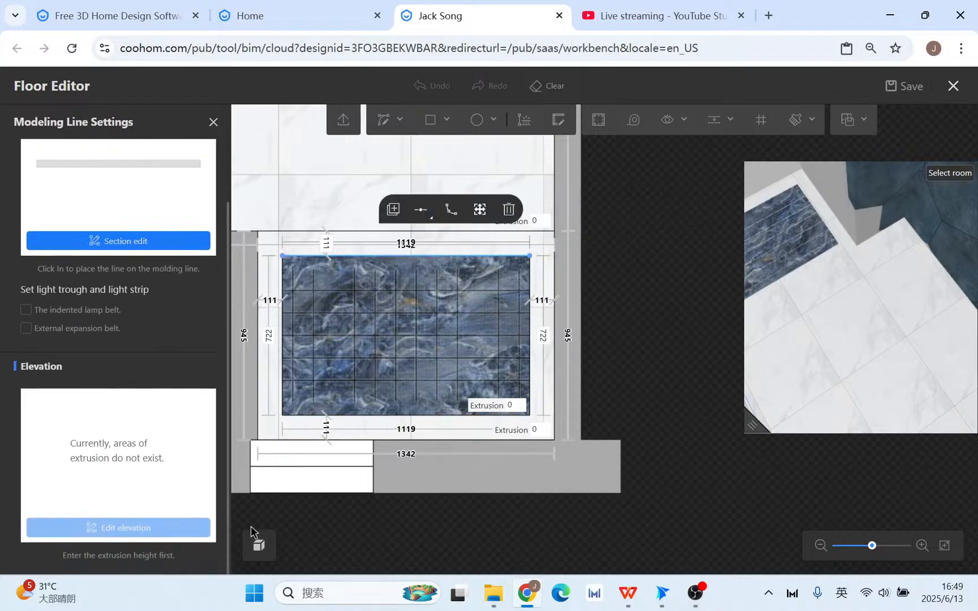
left_click(514, 405)
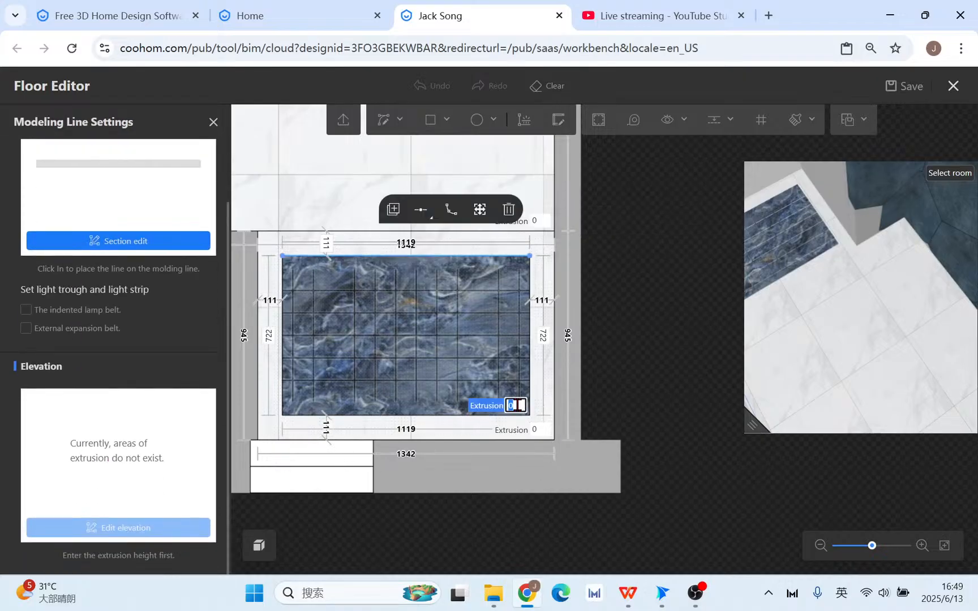
key("Return")
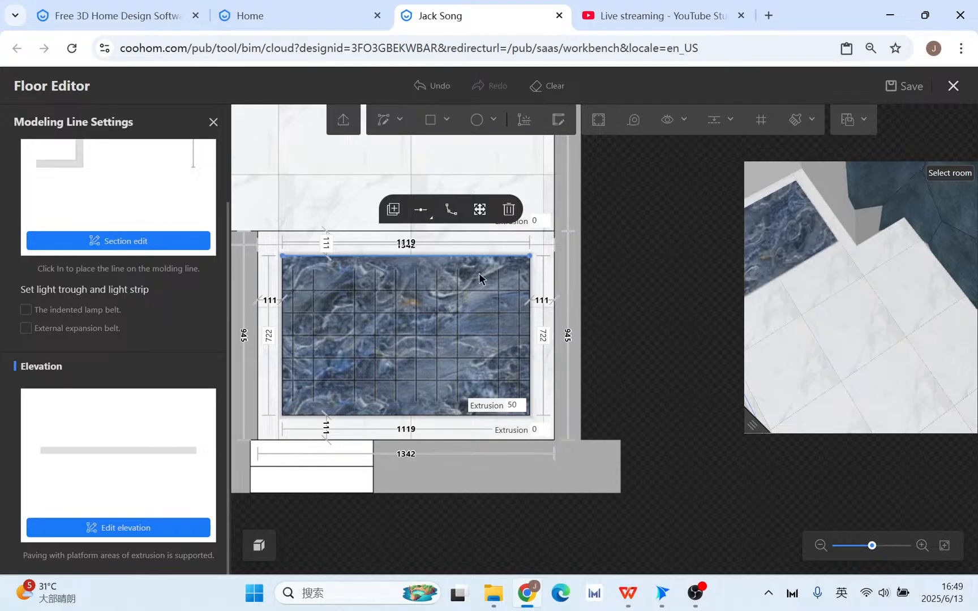
Open the raised marble area's elevation for editing, close it and leave the floor editor.
left_click(152, 532)
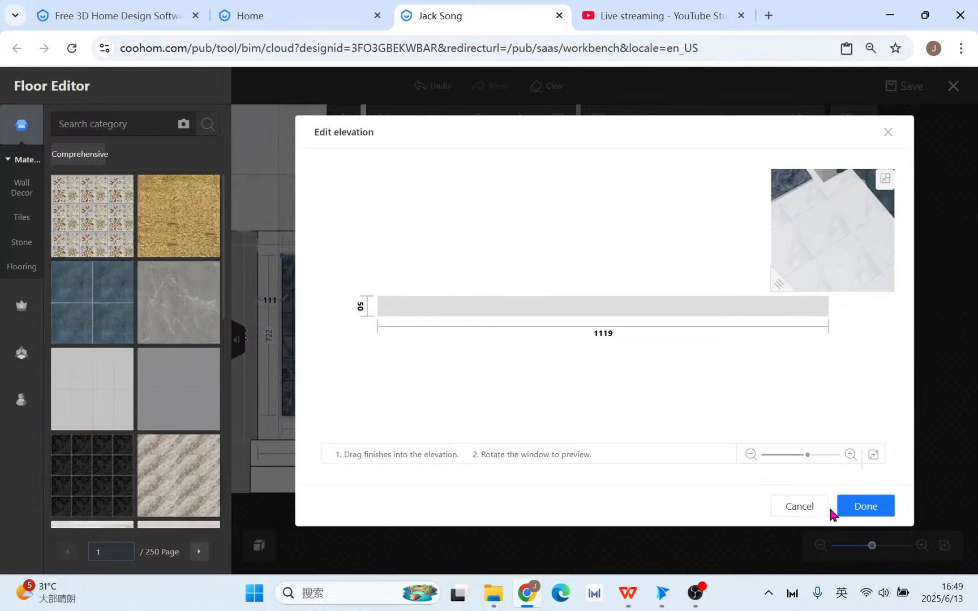
left_click(888, 132)
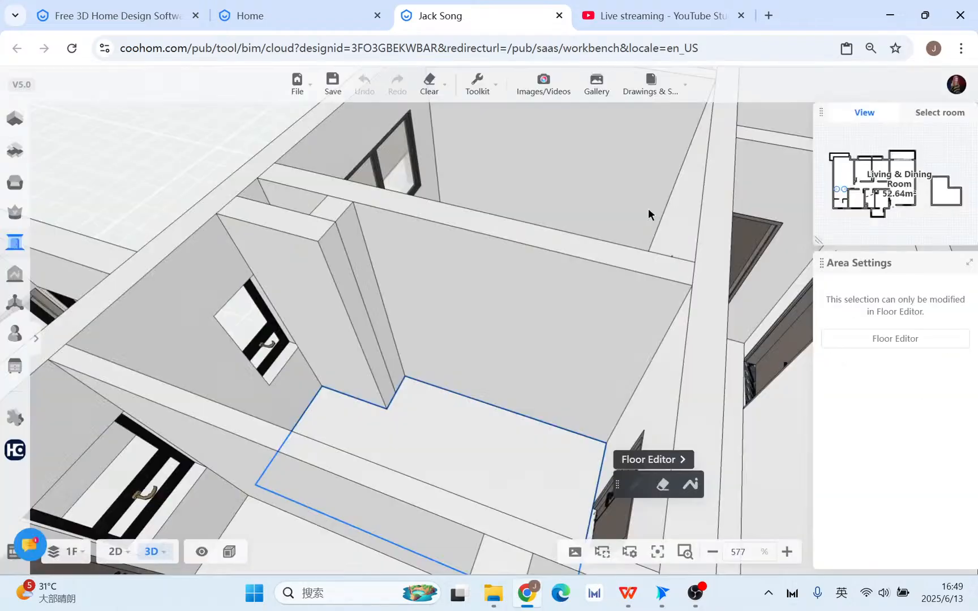
Open the whole-house modeling environment and bring the raised marble platform into close view.
scroll(531, 389, "down", 10)
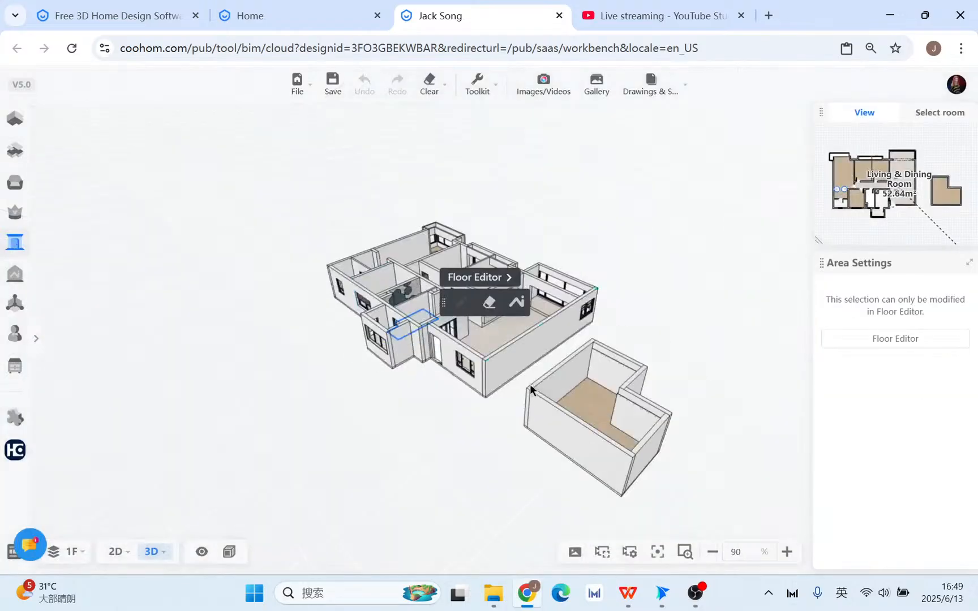
mouse_move(15, 287)
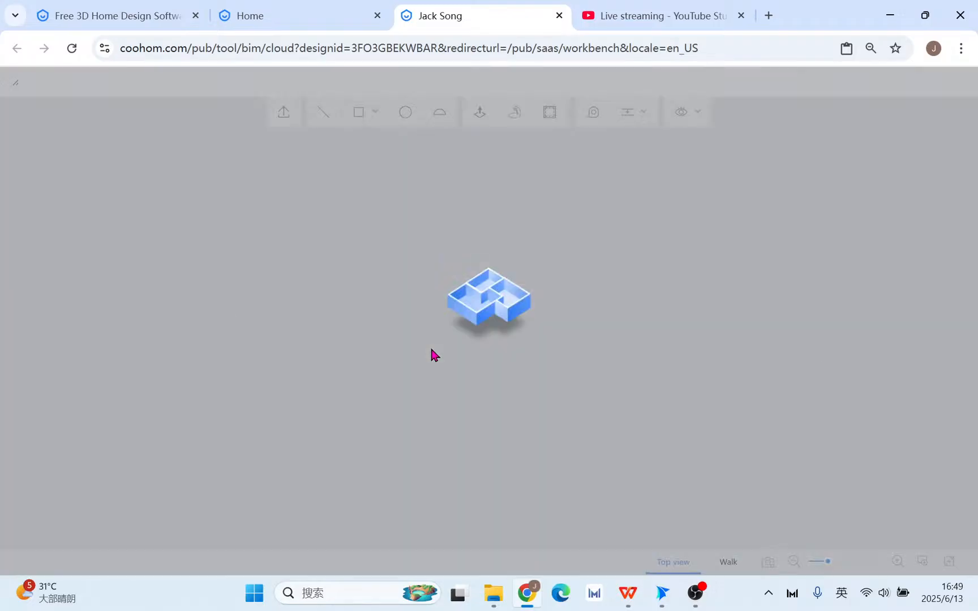
scroll(461, 400, "up", 3)
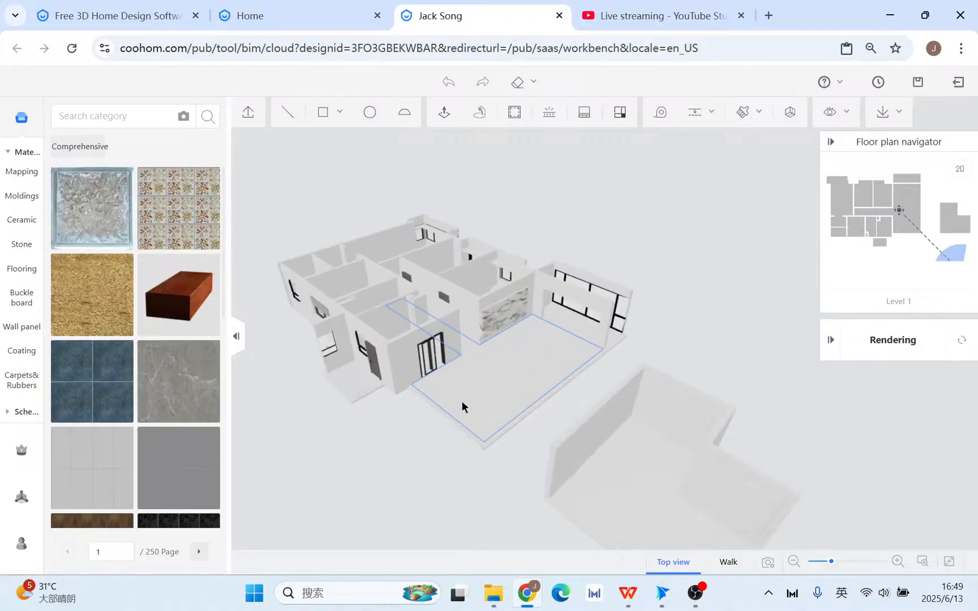
right_click_drag(528, 422, 650, 422)
scroll(423, 384, "up", 4)
scroll(425, 390, "up", 3)
left_click_drag(428, 390, 549, 401)
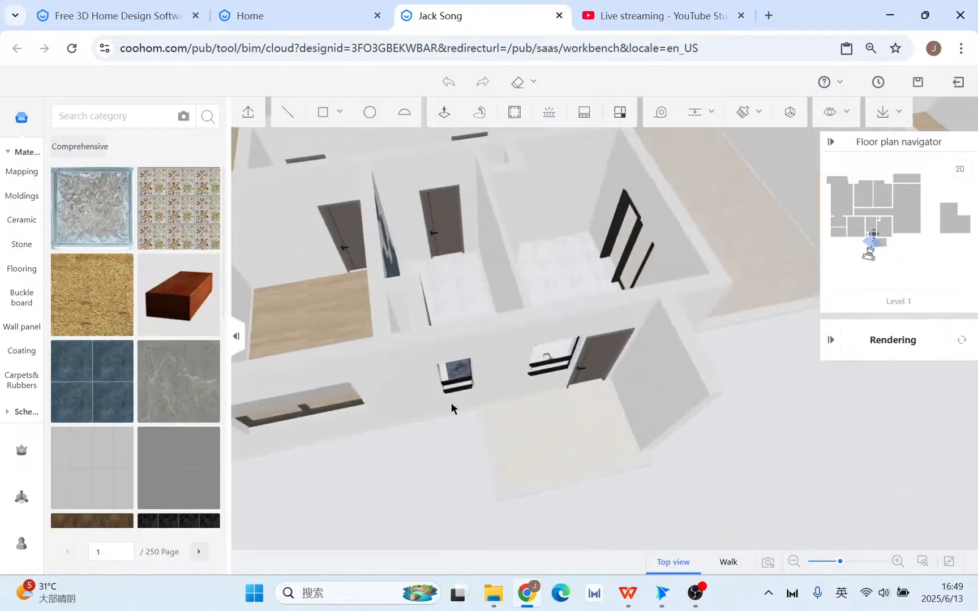
scroll(452, 408, "up", 3)
left_click_drag(255, 342, 621, 300)
scroll(574, 530, "up", 2)
right_click_drag(574, 530, 501, 271)
scroll(509, 453, "up", 3)
Use Connect Faces to continue the platform's top marble paving onto its exposed short side face.
left_click(501, 435)
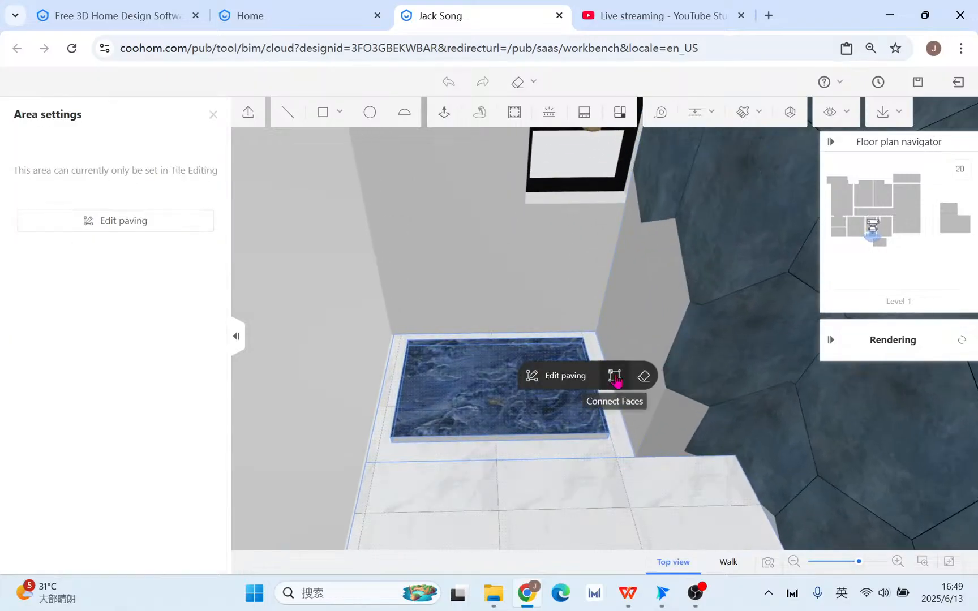
left_click(614, 376)
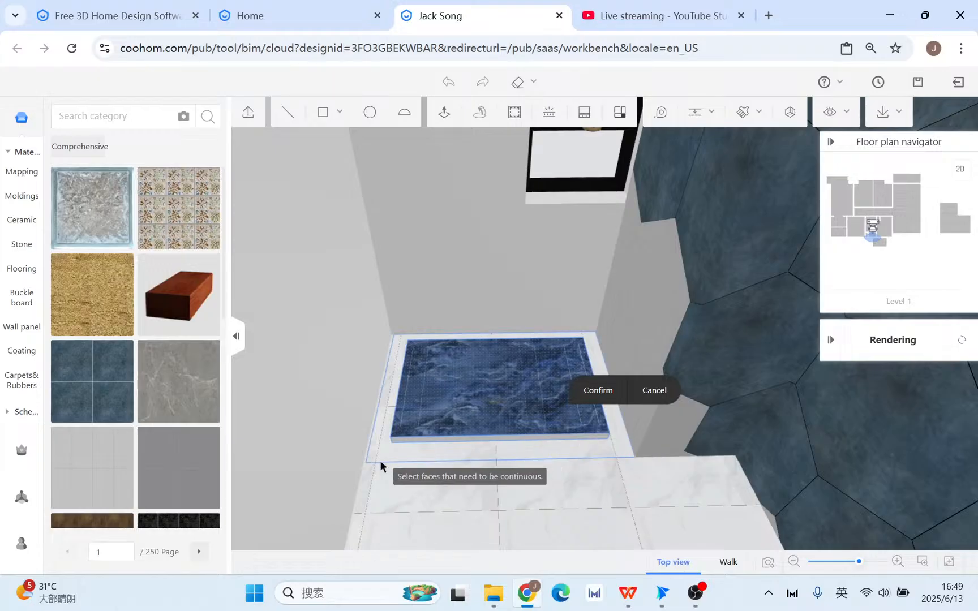
left_click_drag(382, 465, 598, 473)
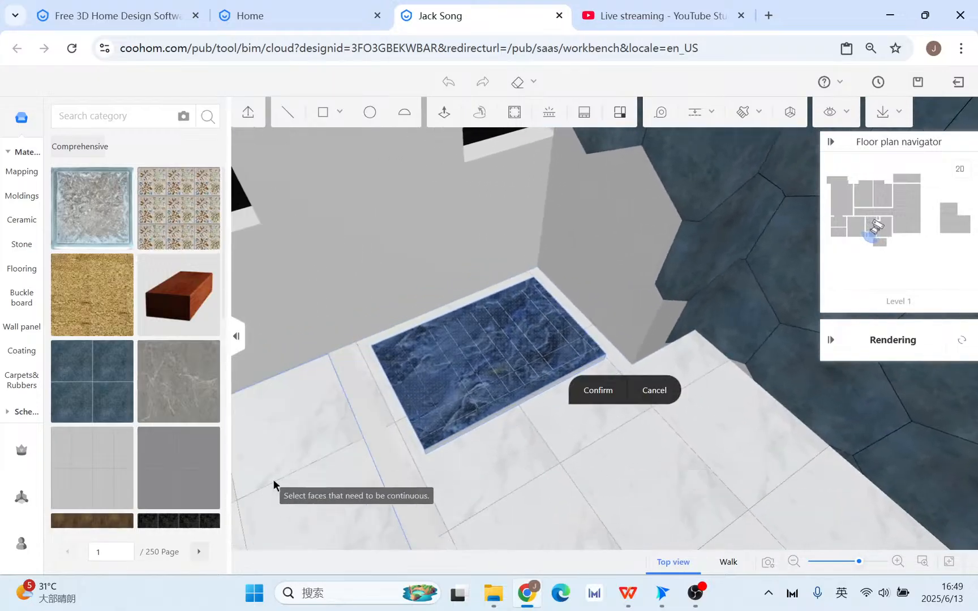
left_click_drag(273, 484, 360, 474)
left_click_drag(435, 483, 558, 455)
scroll(557, 454, "up", 3)
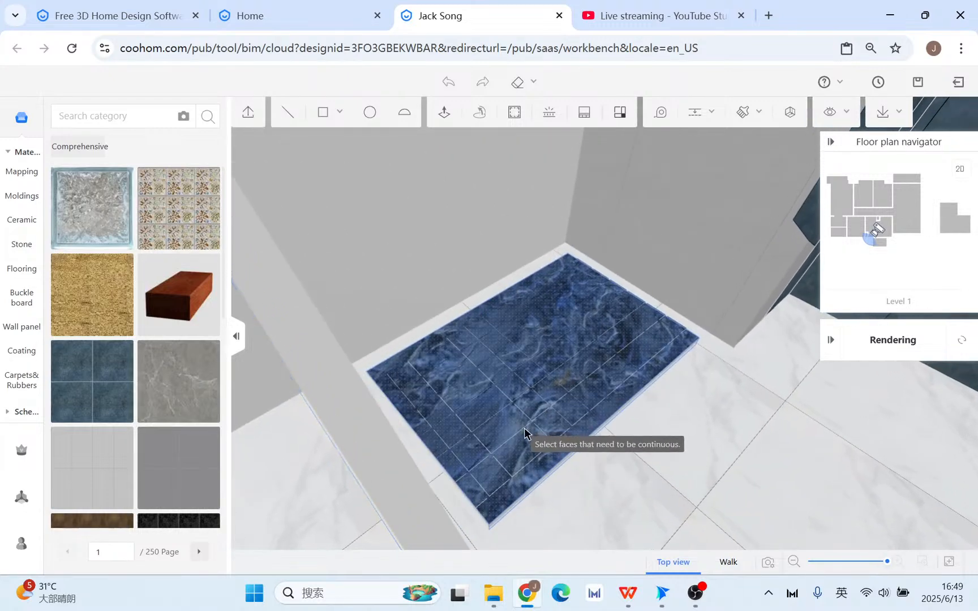
left_click_drag(471, 498, 476, 408)
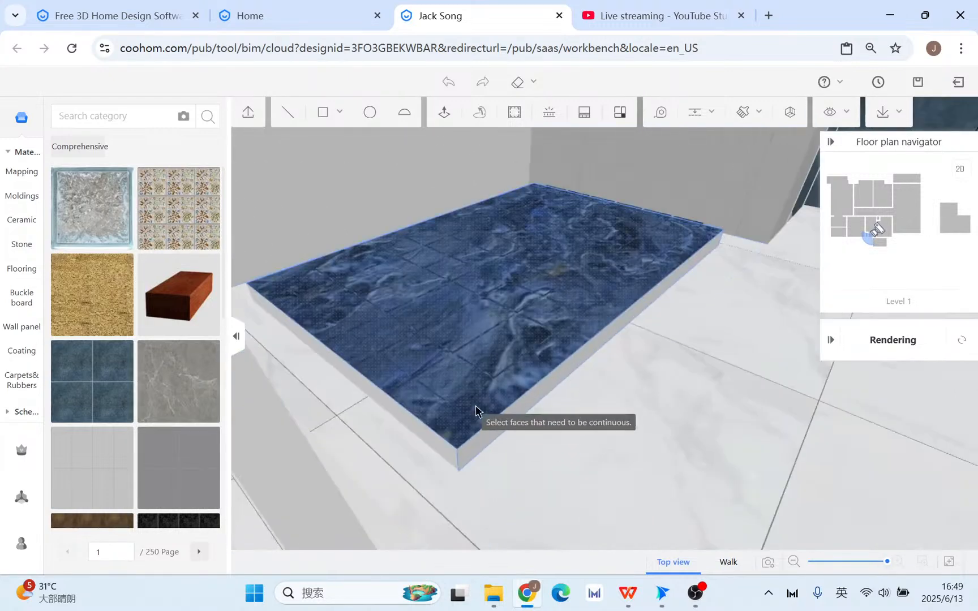
left_click(507, 414)
left_click(442, 447)
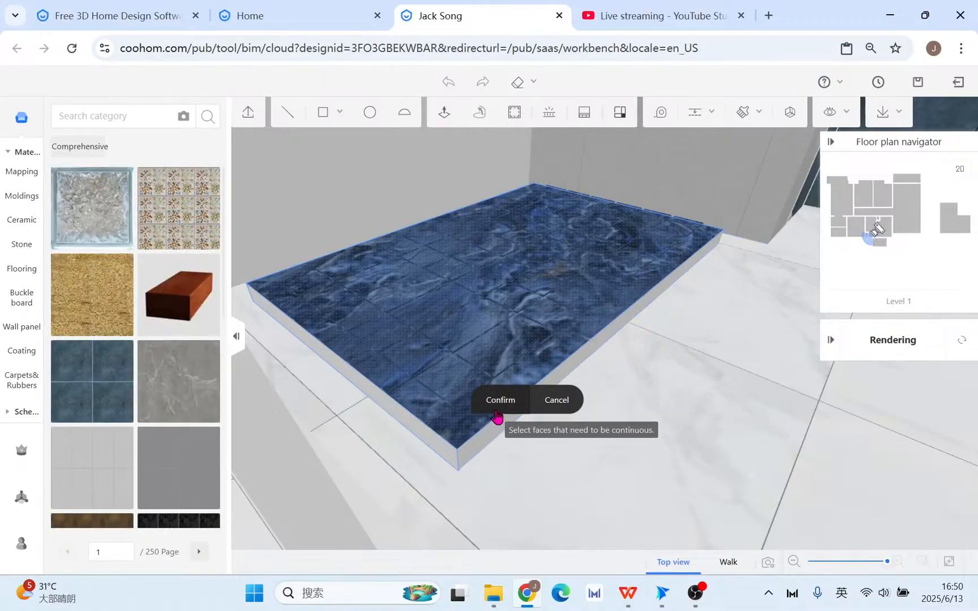
left_click(500, 400)
left_click(613, 402)
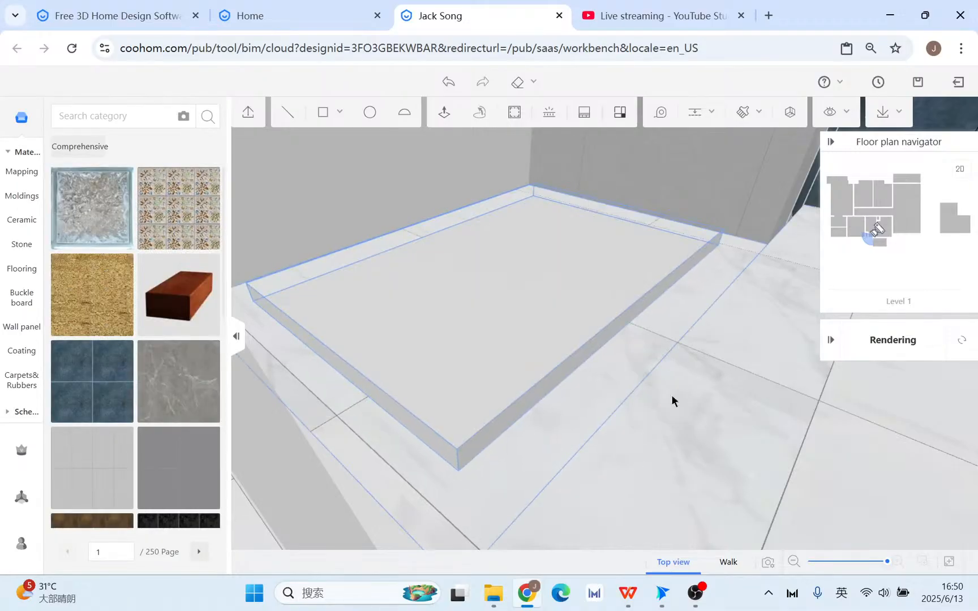
Use Connect Faces to continue the marble paving onto the platform's long side face toward the white tiles.
left_click(482, 419)
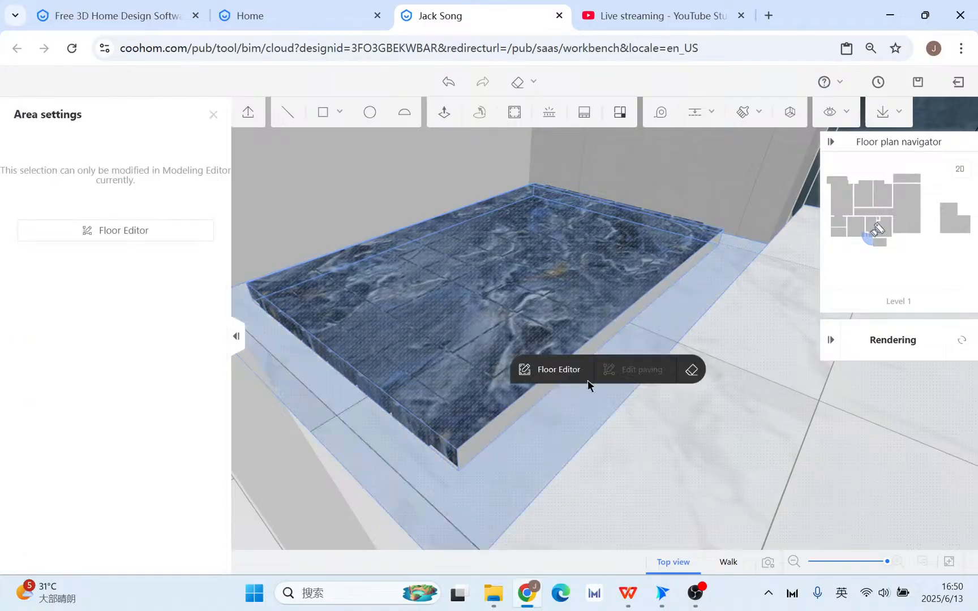
left_click(588, 346)
left_click(619, 347)
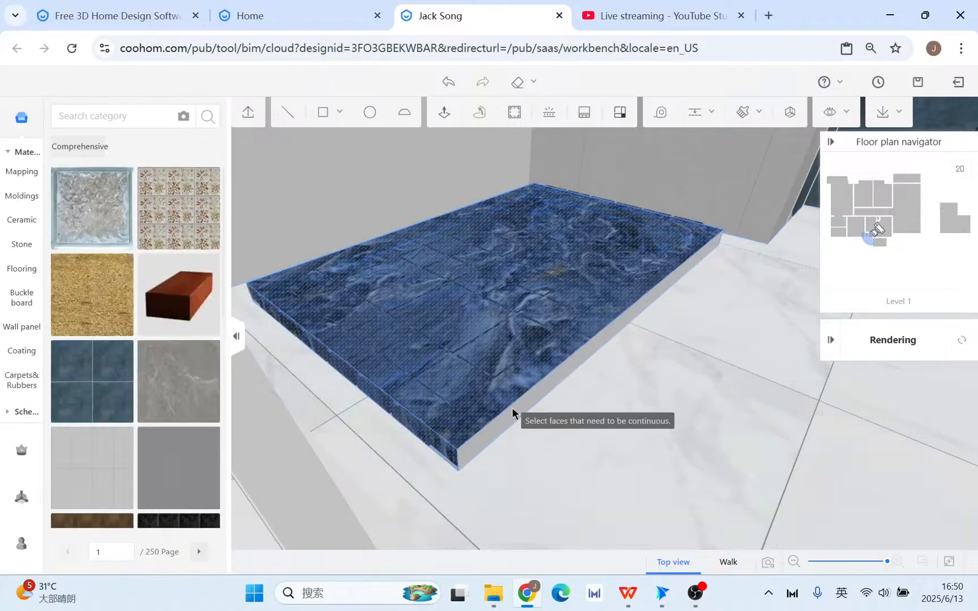
left_click(513, 415)
left_click(585, 367)
left_click(618, 399)
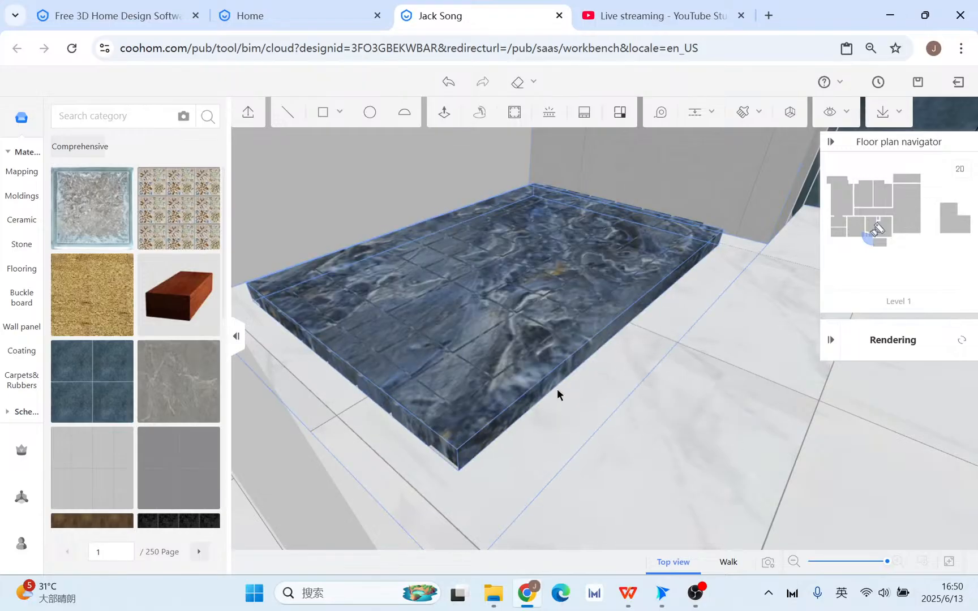
Exit the modeling environment and examine the slotted marble platform beside the blue hexagon wall in the main 3D view.
scroll(559, 396, "down", 1)
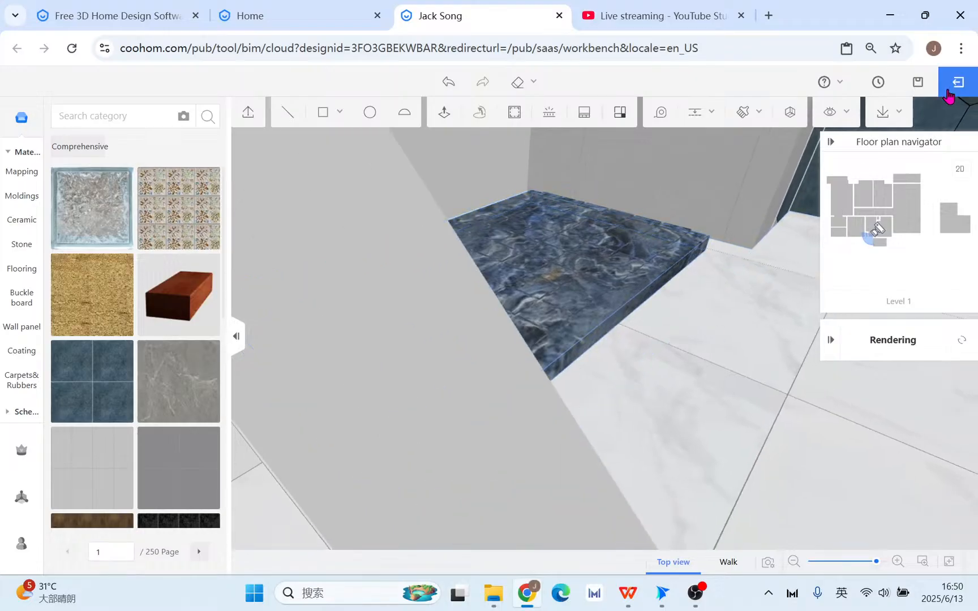
left_click(957, 83)
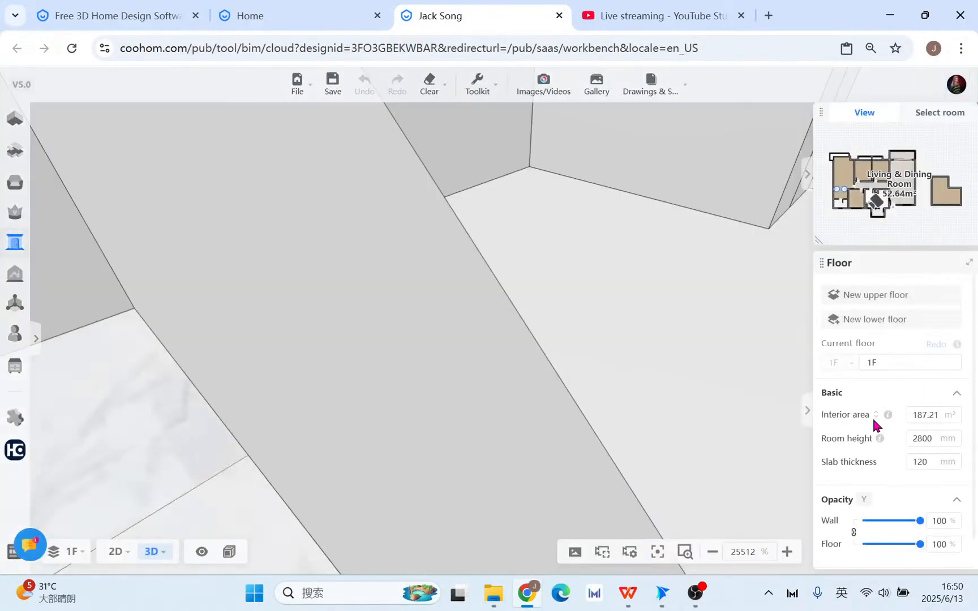
scroll(675, 399, "down", 10)
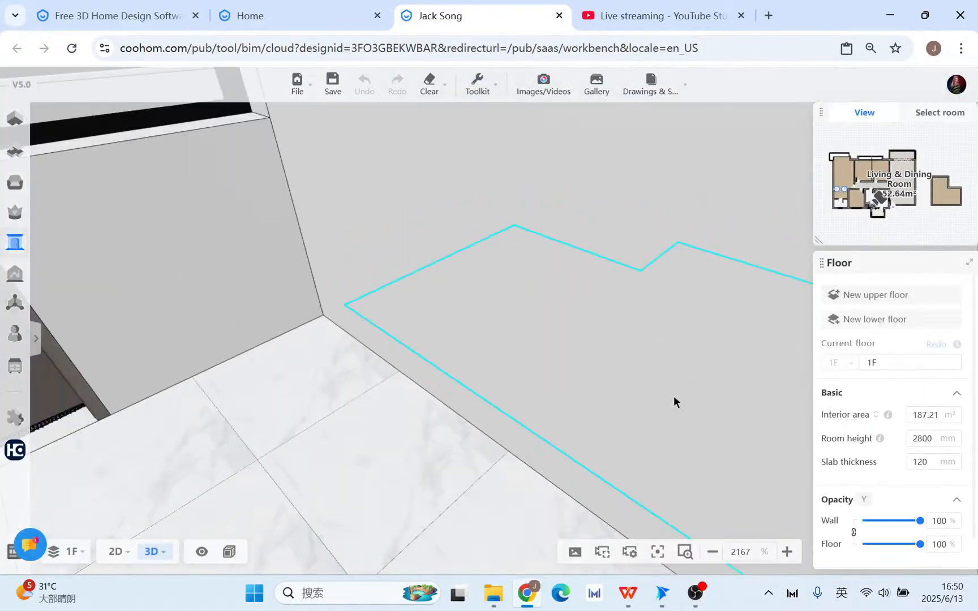
left_click_drag(724, 272, 323, 505)
right_click(282, 557)
left_click(297, 520)
left_click(365, 283)
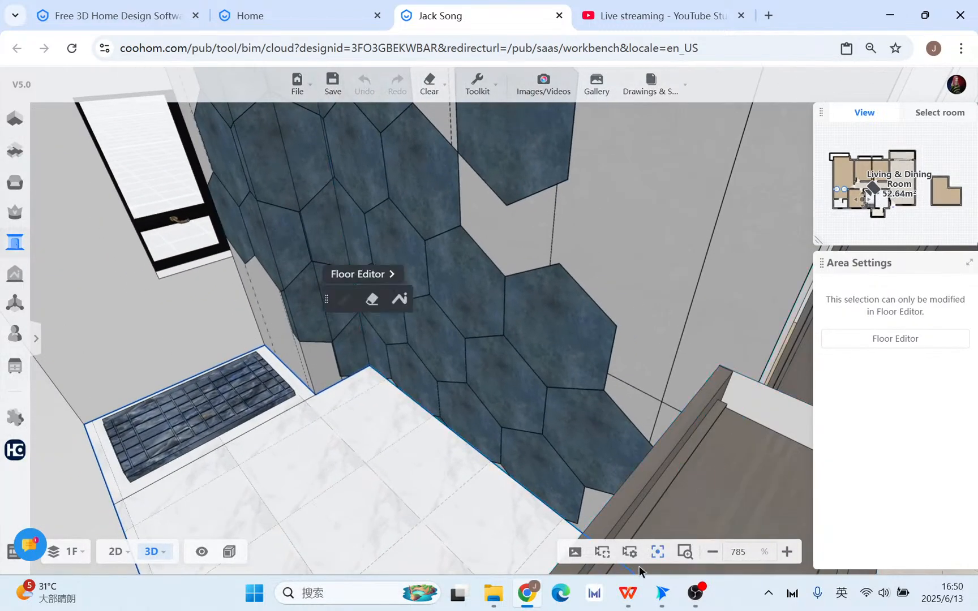
Switch to the WPS presentation, view slide 20 on tile waistline and multi-faces connection, and return to Coohom.
left_click(628, 592)
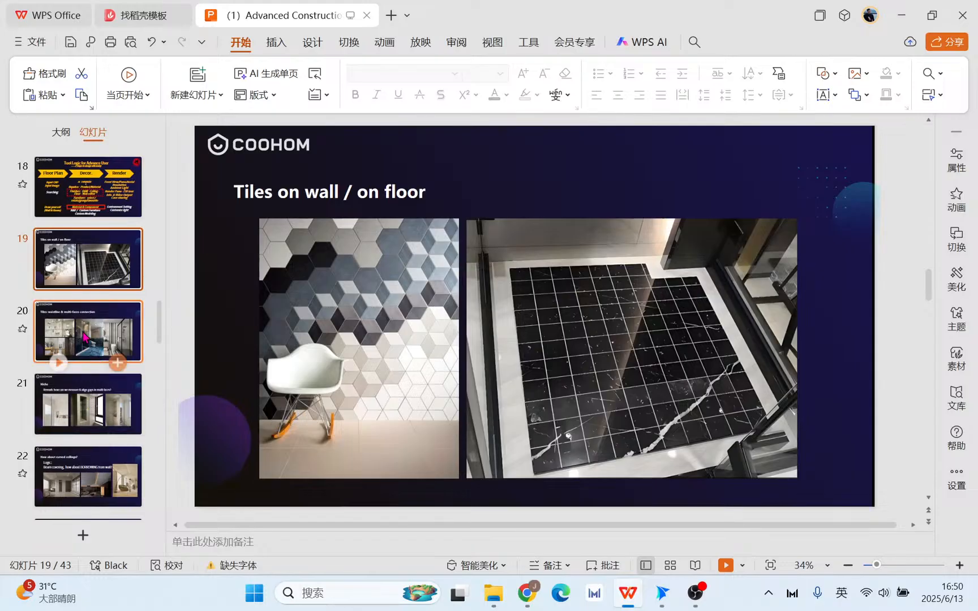
left_click(84, 338)
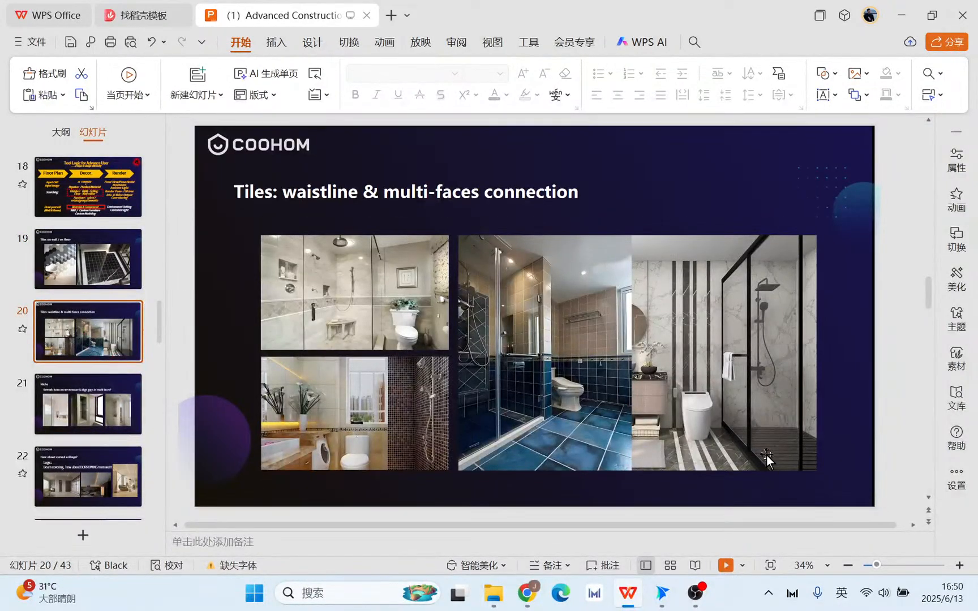
left_click(527, 593)
scroll(547, 447, "down", 5)
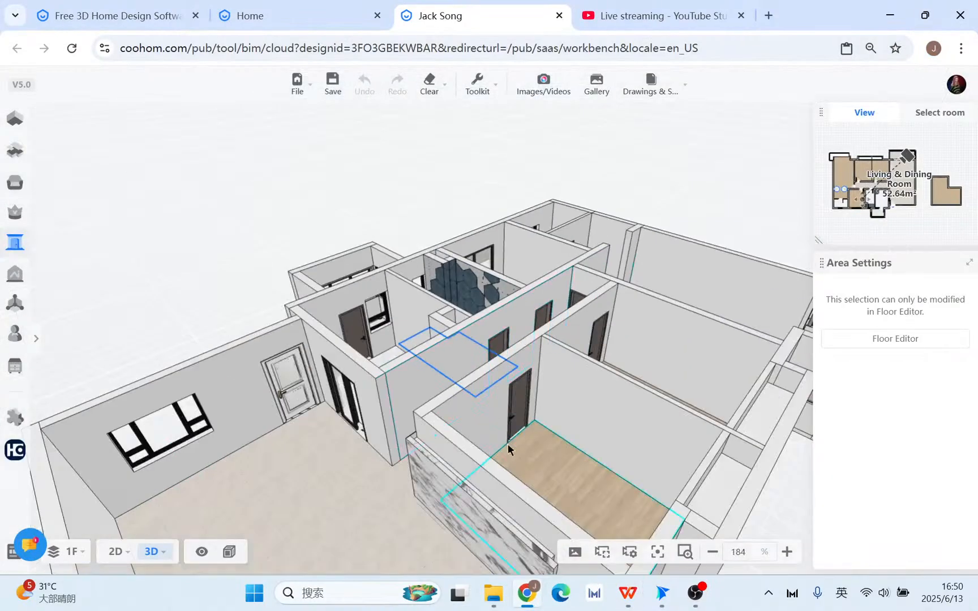
scroll(433, 464, "down", 8)
key("space")
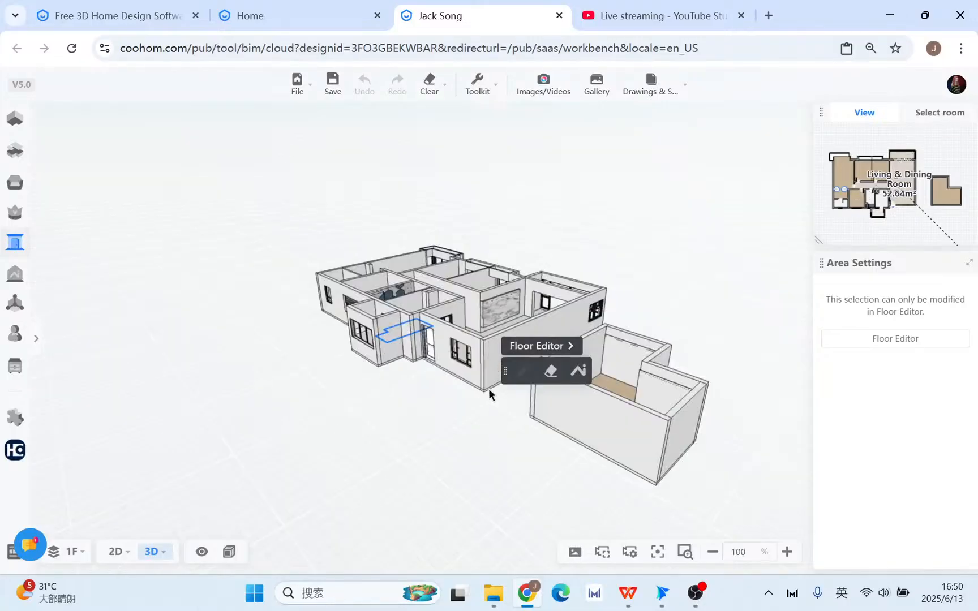
scroll(532, 442, "down", 5)
left_click(478, 341)
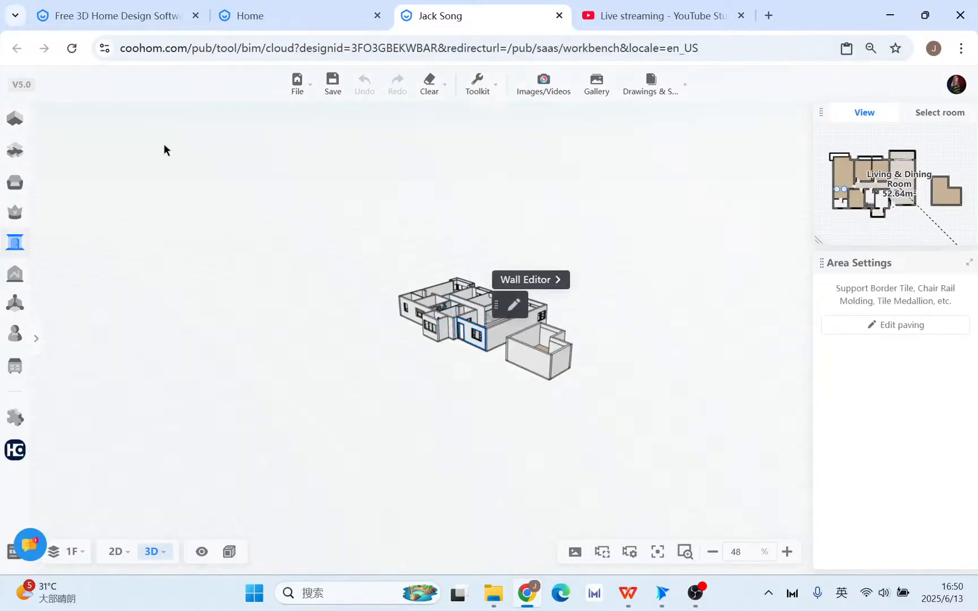
left_click(72, 48)
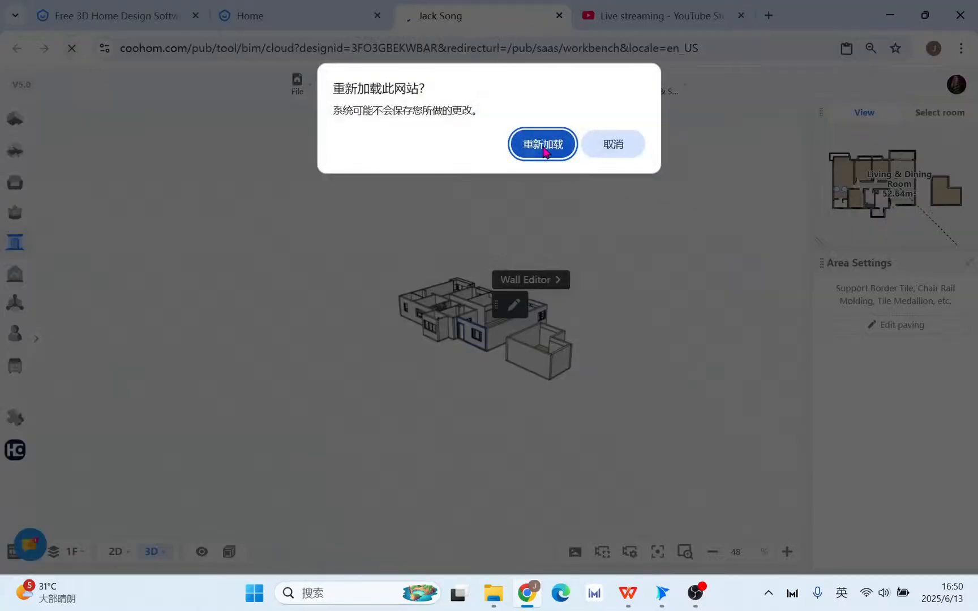
left_click(613, 145)
Open an empty wall of a wood-floored room in the paving editor and select its whole surface.
scroll(530, 369, "up", 8)
left_click_drag(379, 384, 687, 427)
right_click_drag(413, 361, 521, 364)
scroll(521, 365, "up", 3)
left_click_drag(522, 365, 516, 340)
left_click(518, 295)
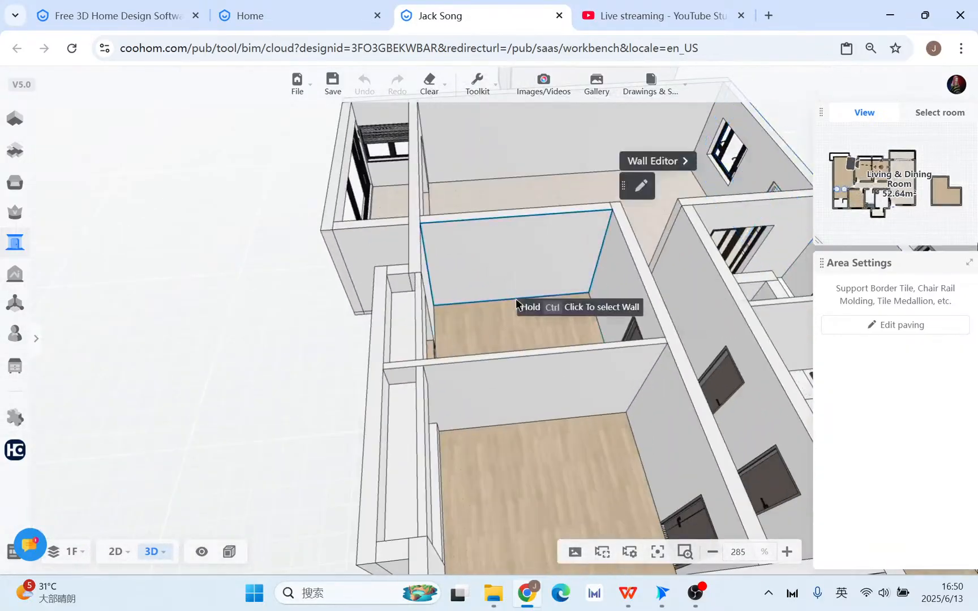
left_click(641, 185)
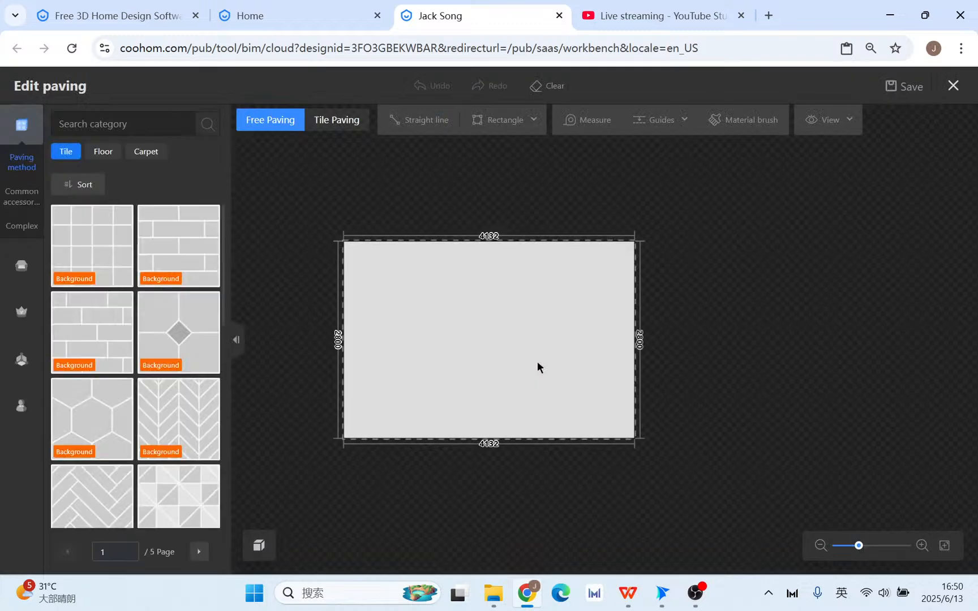
left_click(534, 367)
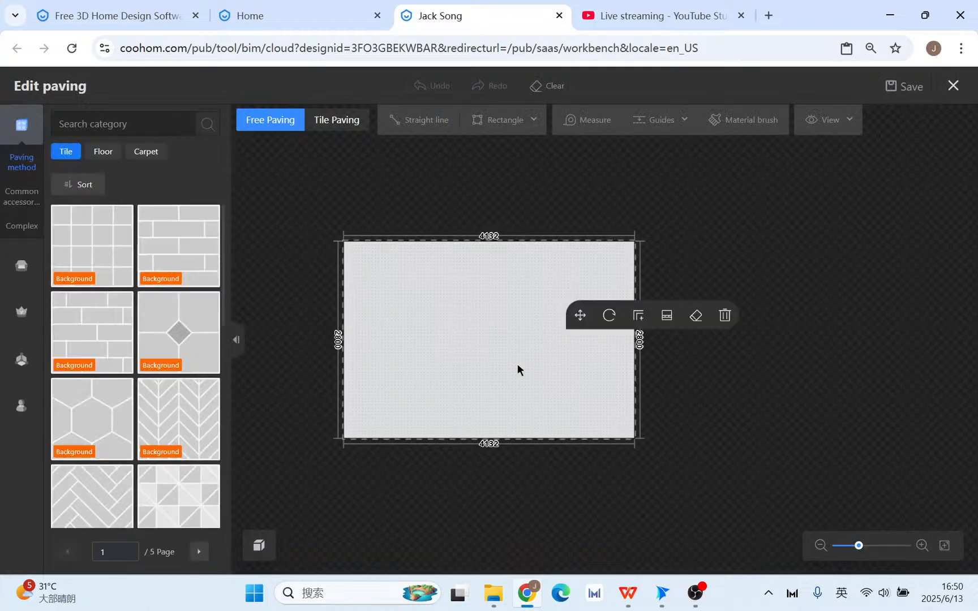
Add a chair rail molding across the selected wall about 933 mm above the floor.
left_click(669, 315)
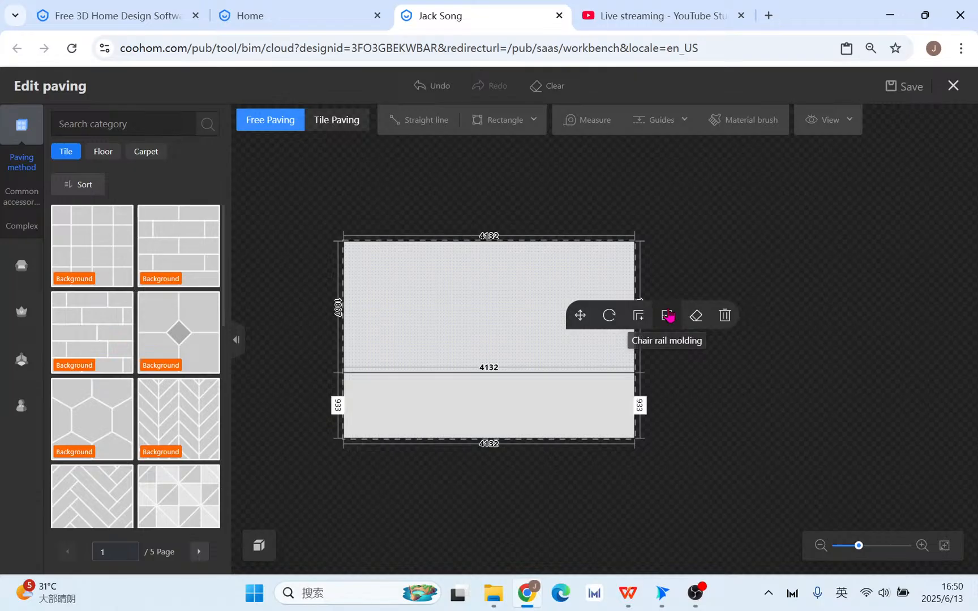
scroll(543, 434, "up", 2)
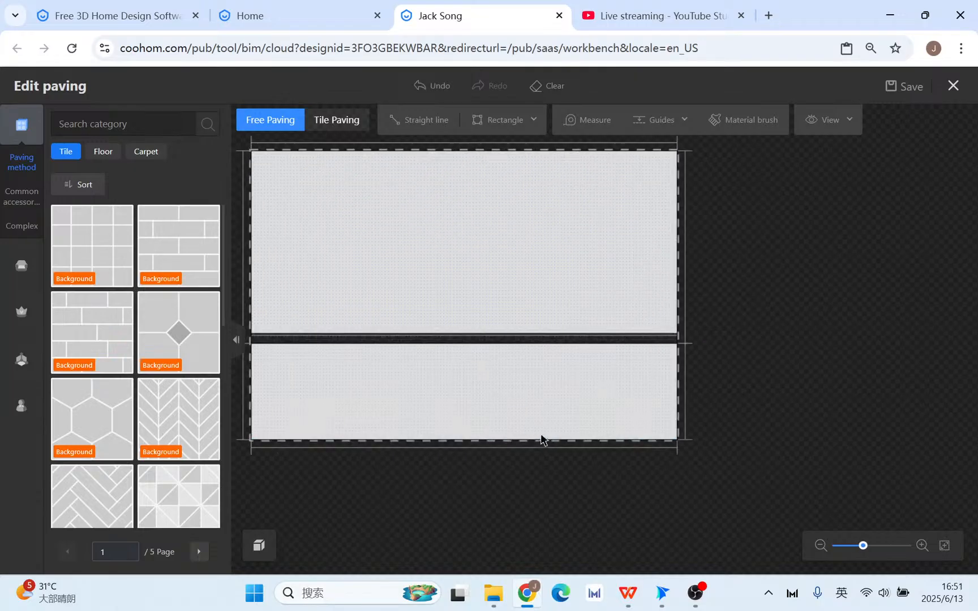
left_click(498, 340)
left_click(391, 357)
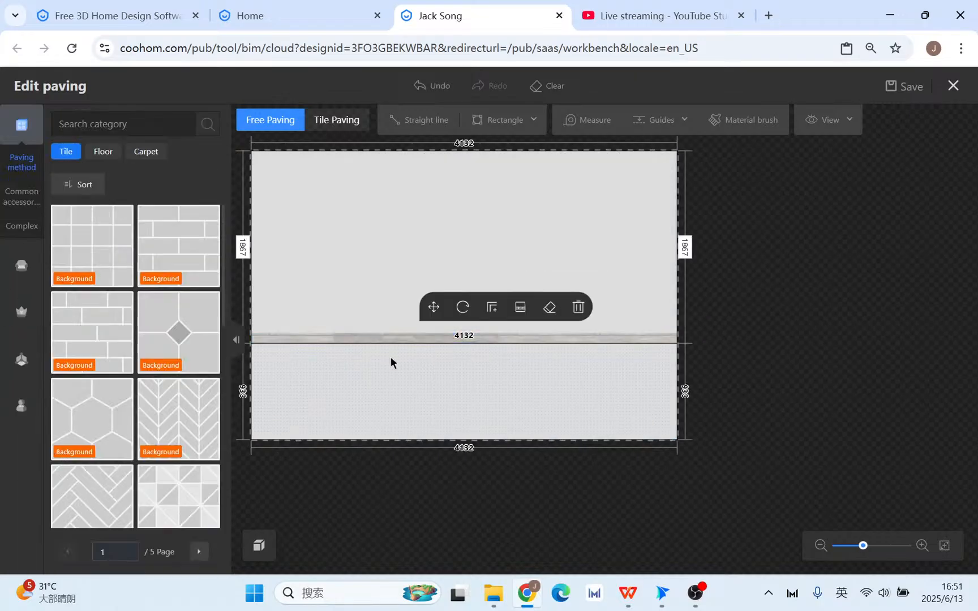
Pave the wall area below the molding with the brickwork tile pattern and the area above it with the hexagon pattern.
left_click(182, 283)
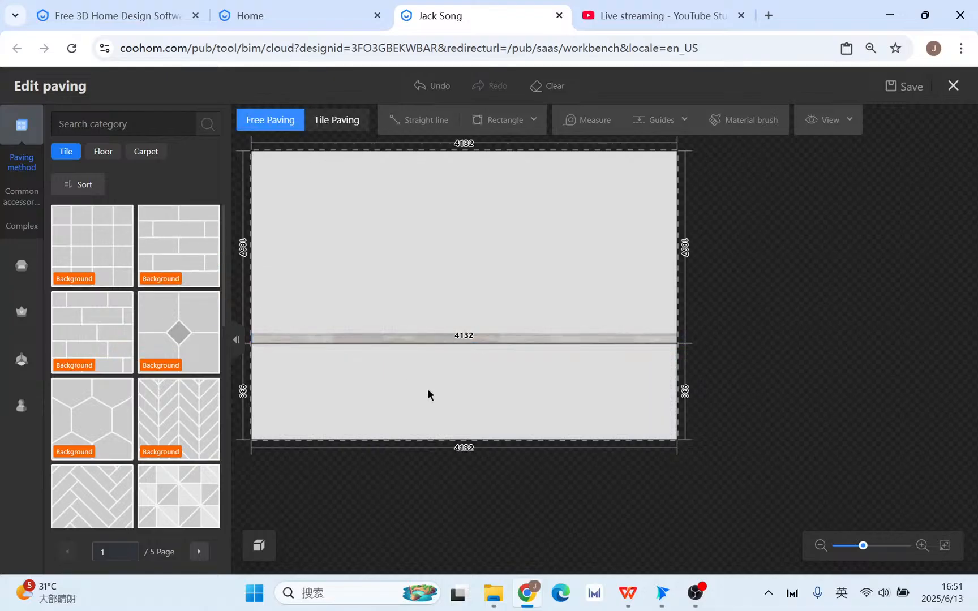
left_click(175, 340)
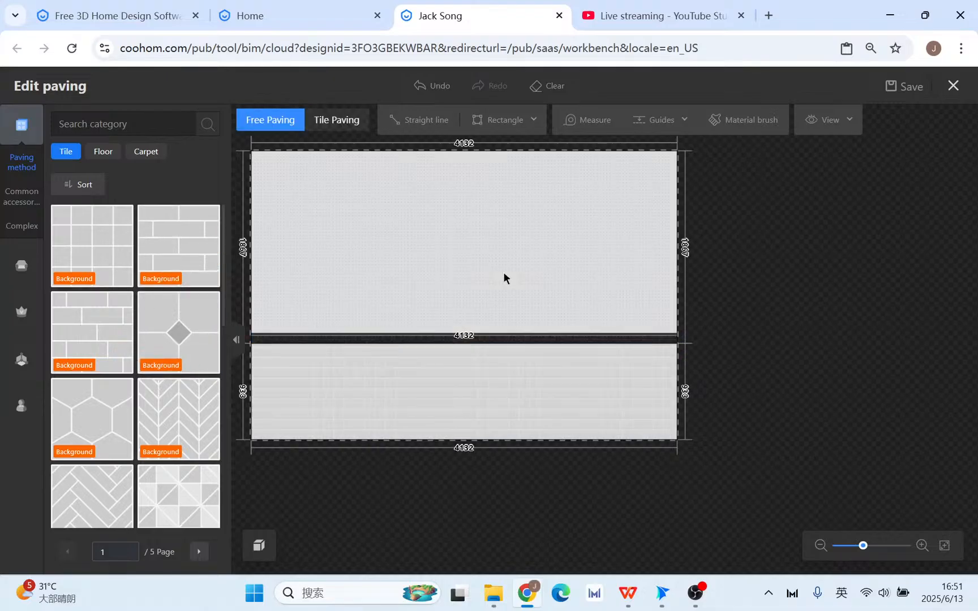
scroll(446, 416, "up", 1)
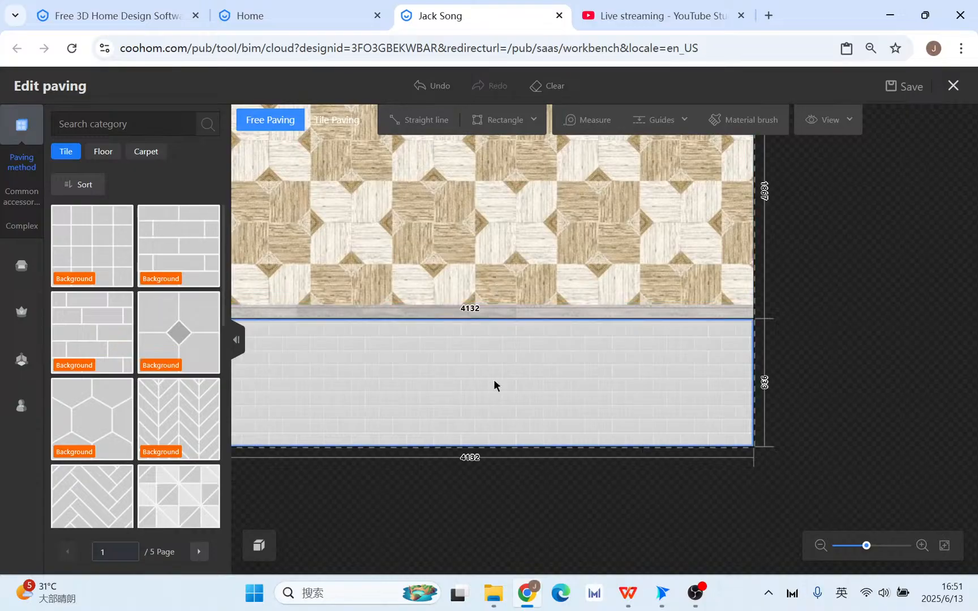
left_click(100, 428)
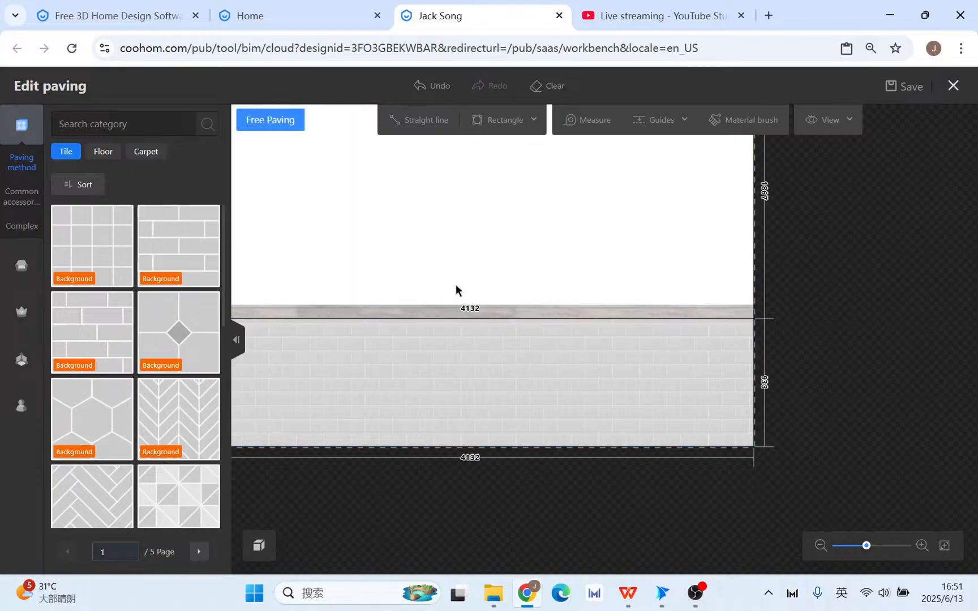
Examine the lower brickwork's paving settings and the chair rail molding's control, gap and pattern settings.
scroll(538, 341, "up", 2)
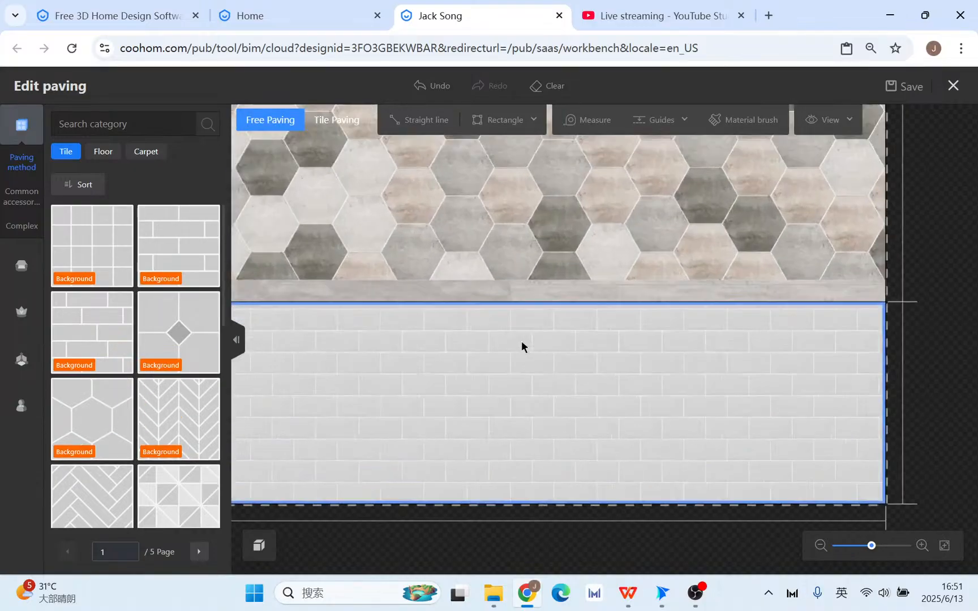
left_click(504, 294)
left_click(542, 360)
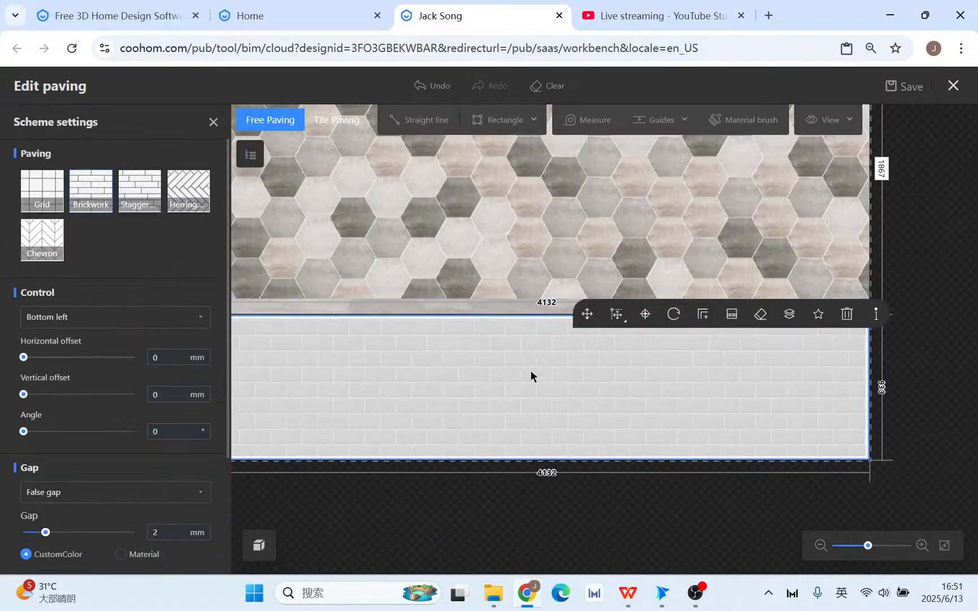
scroll(165, 497, "down", 4)
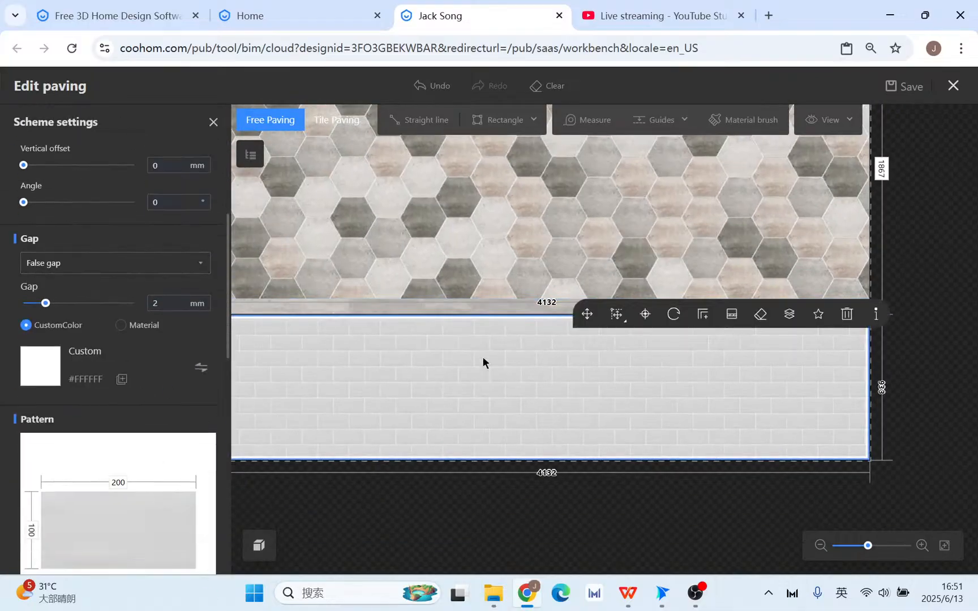
left_click(484, 308)
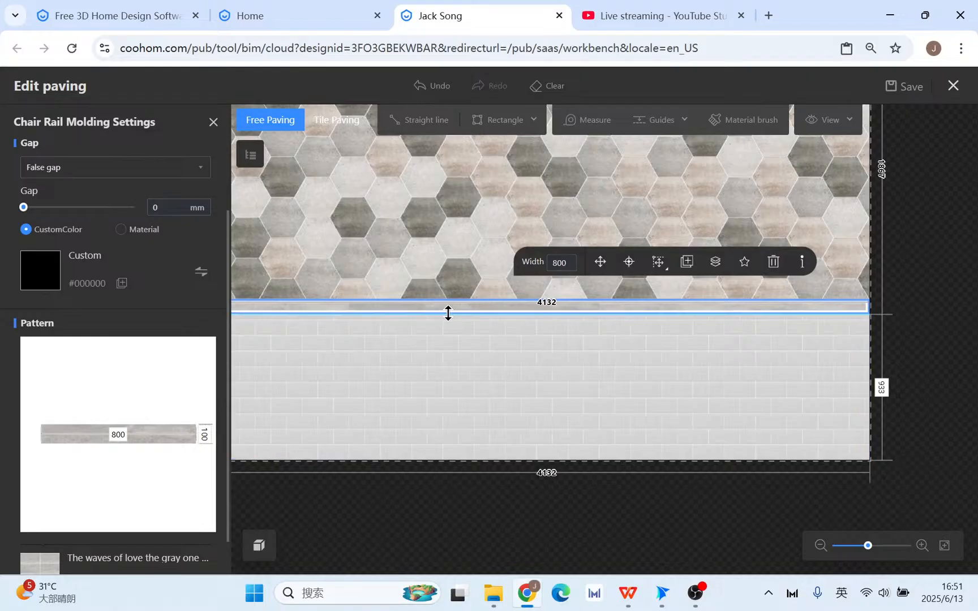
scroll(169, 447, "down", 1)
scroll(180, 435, "up", 3)
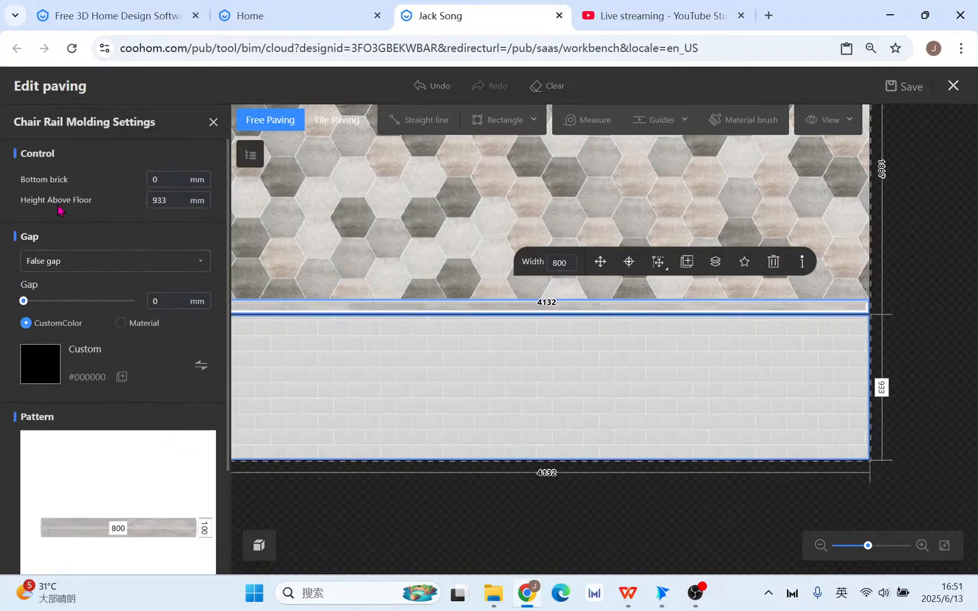
Raise the chair rail molding and set its height above the floor to 1010 mm.
left_click(181, 202)
scroll(790, 319, "down", 3)
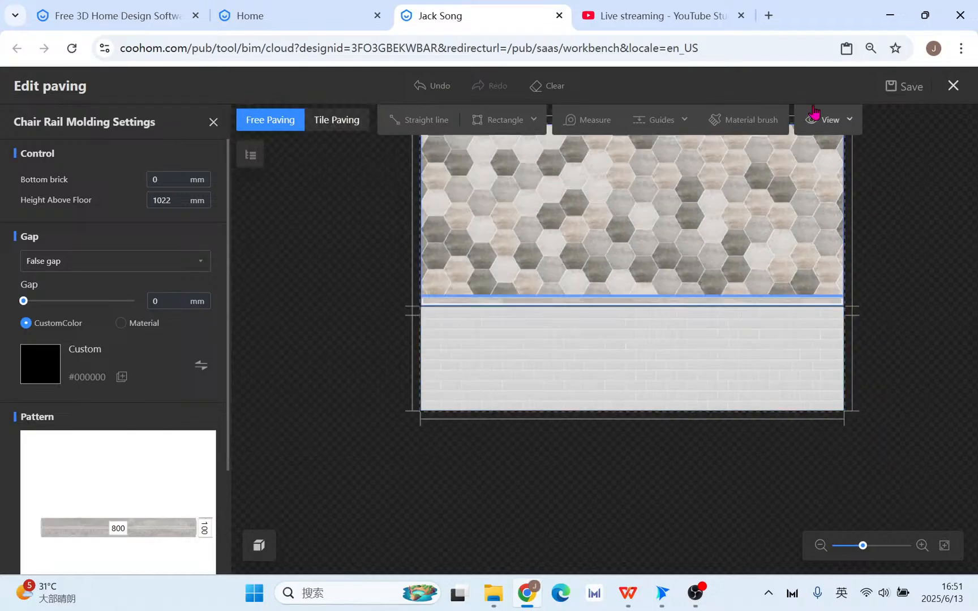
scroll(484, 334, "up", 3)
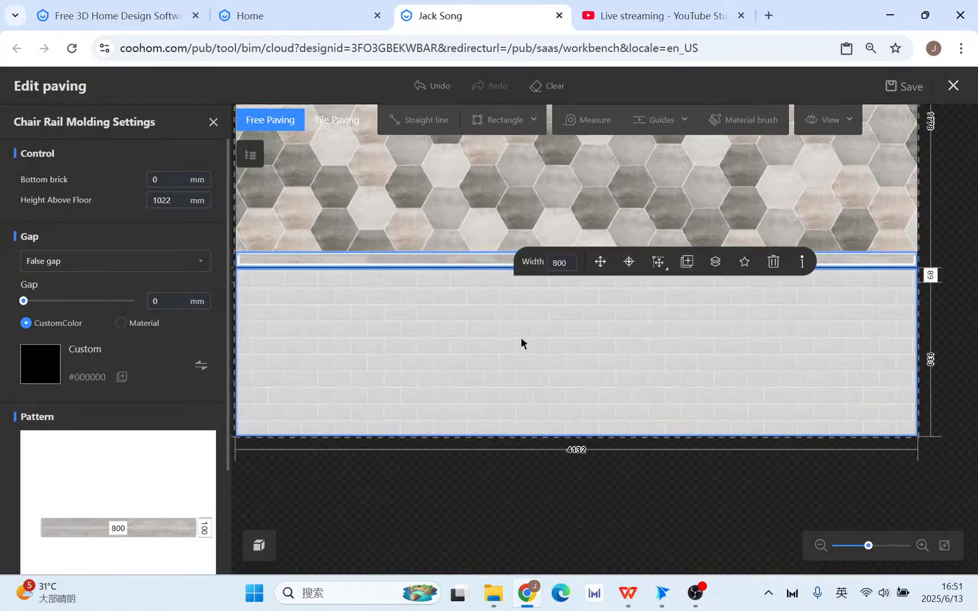
scroll(520, 343, "up", 3)
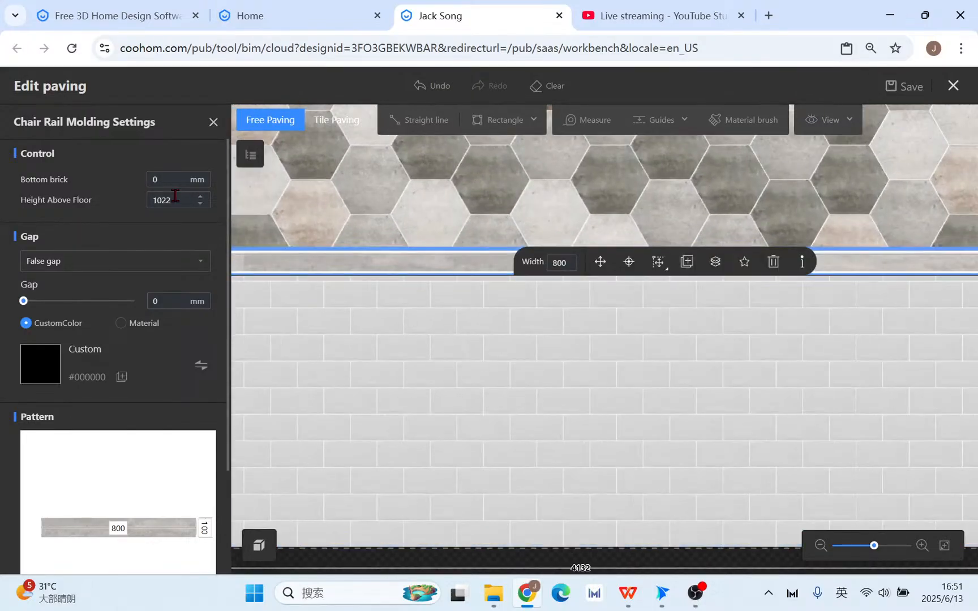
double_click(175, 195)
scroll(457, 357, "down", 5)
left_click(751, 436)
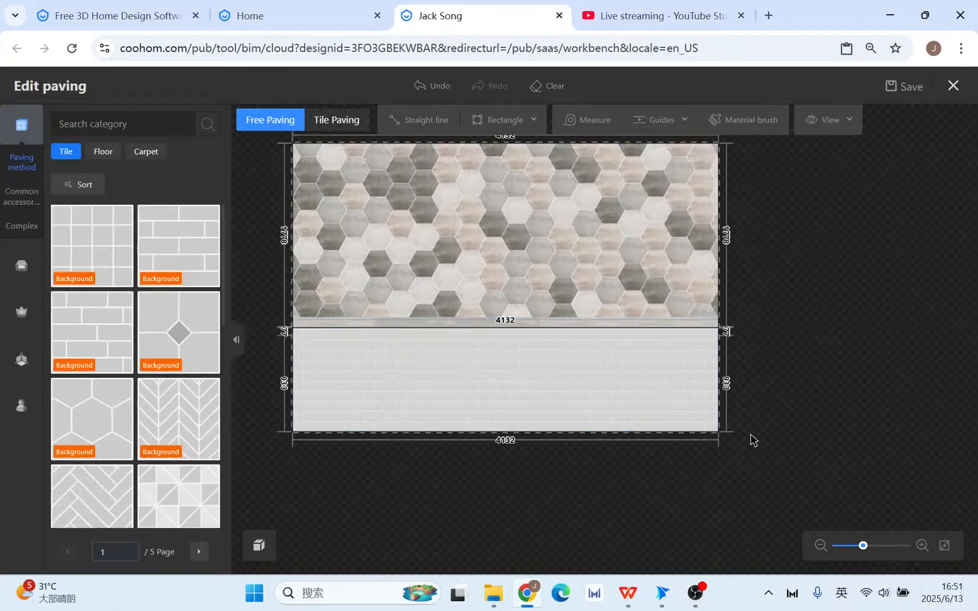
Apply manual gap snapping to the lower brickwork area, picking a brick in it to complete the seam.
left_click(541, 400)
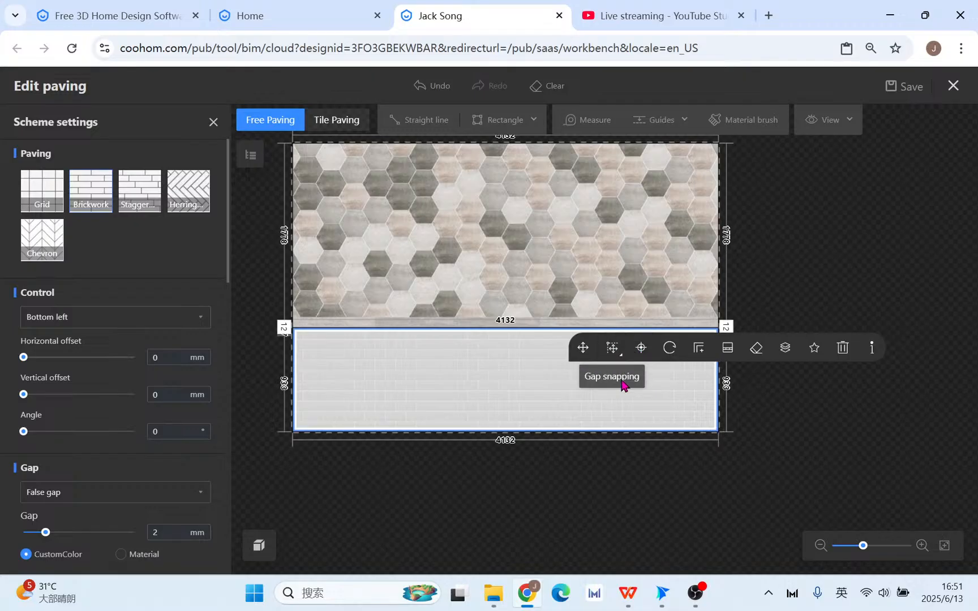
left_click(613, 347)
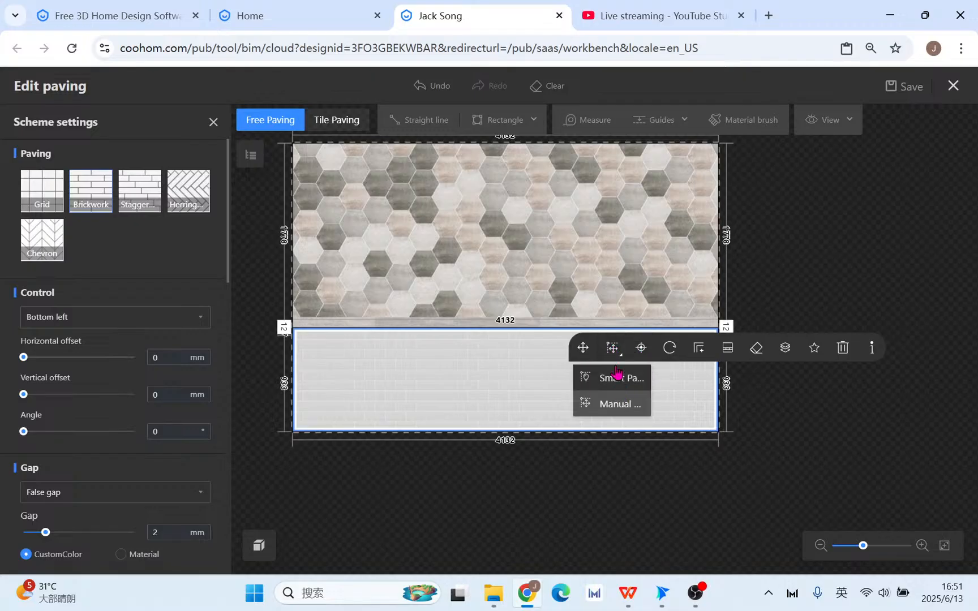
left_click(623, 404)
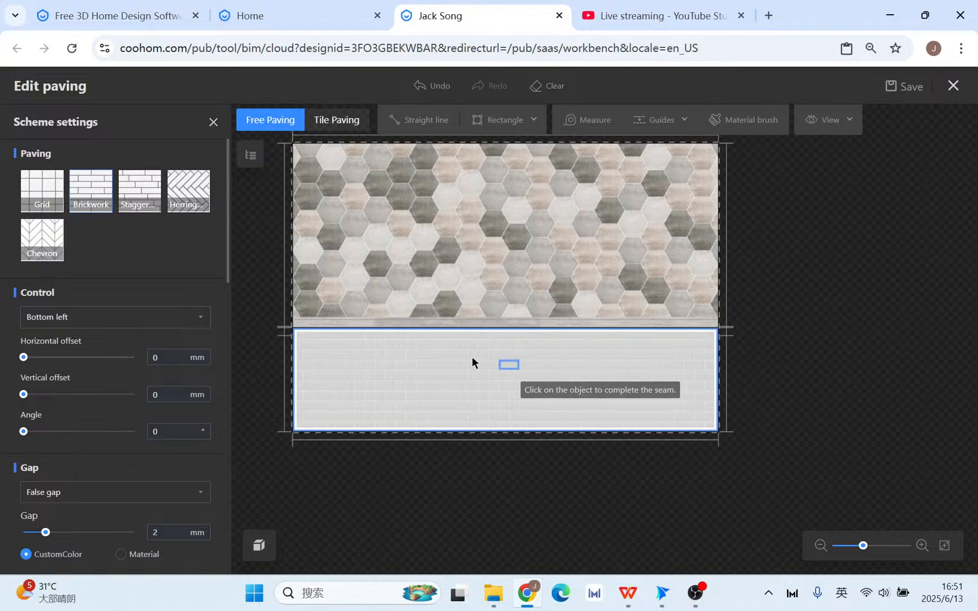
left_click(513, 358)
scroll(512, 359, "up", 2)
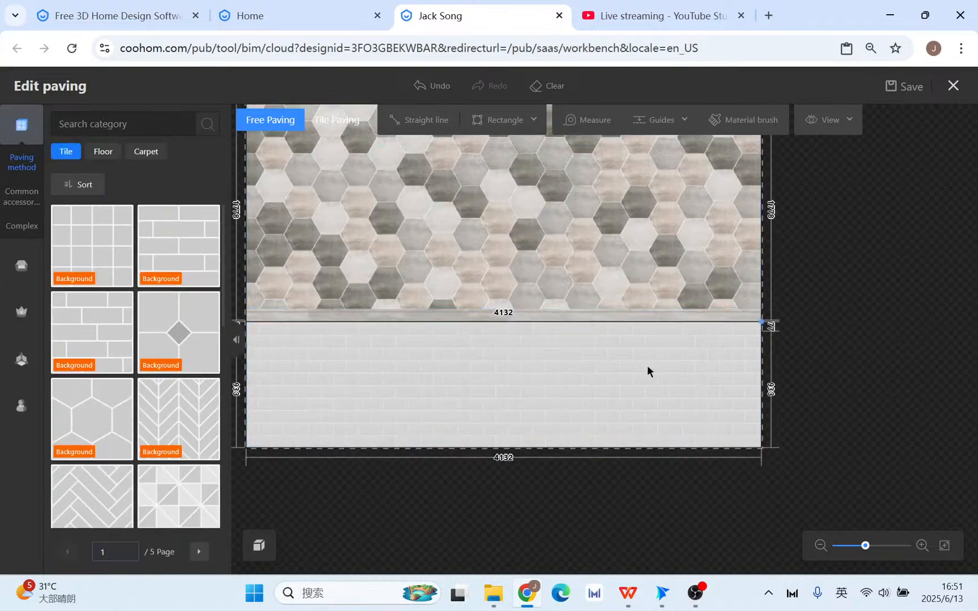
Compare the settings and tile dimensions of the upper hexagon paving, the lower brickwork and the chair rail molding.
scroll(561, 346, "up", 5)
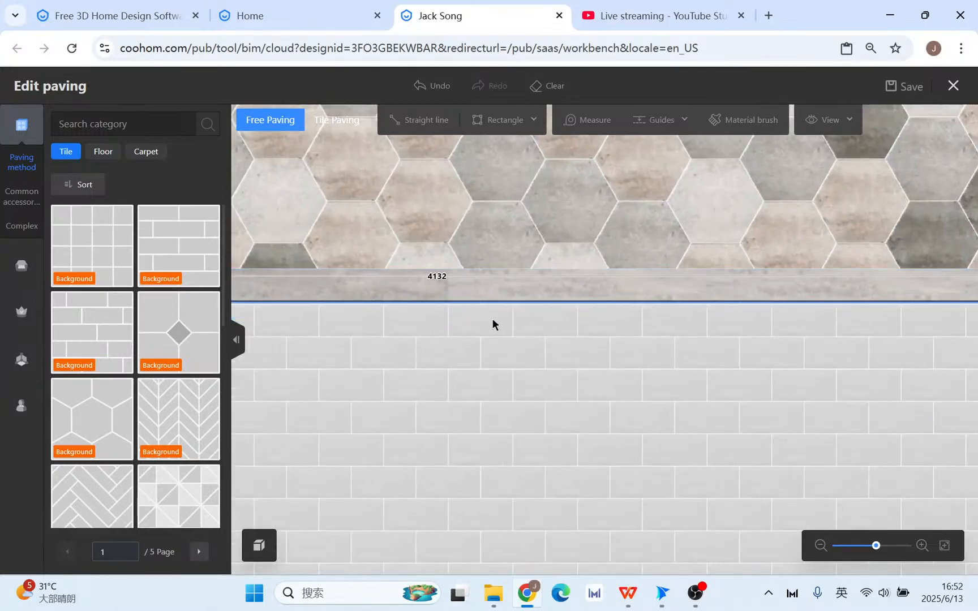
left_click(584, 198)
scroll(148, 492, "down", 3)
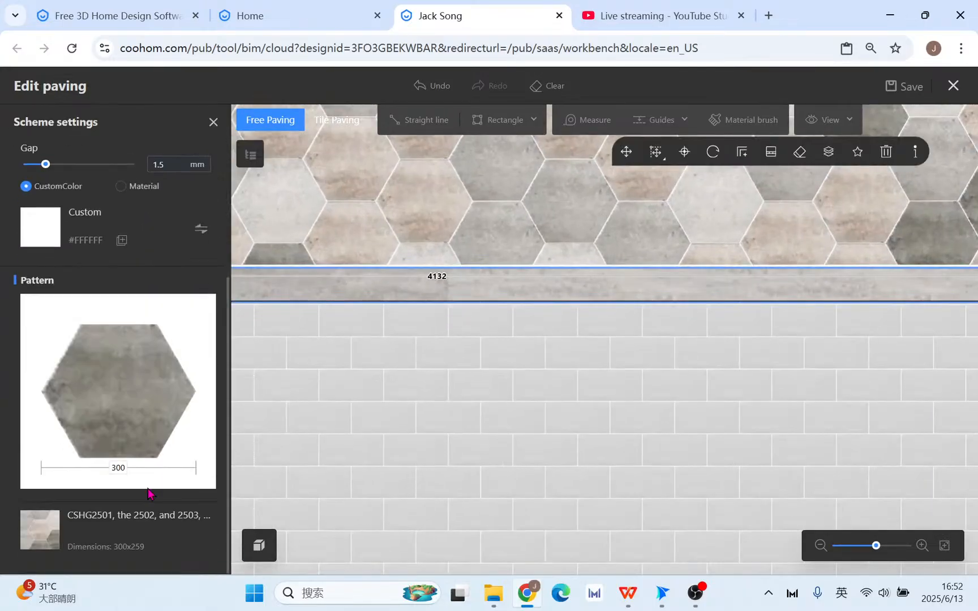
left_click(522, 375)
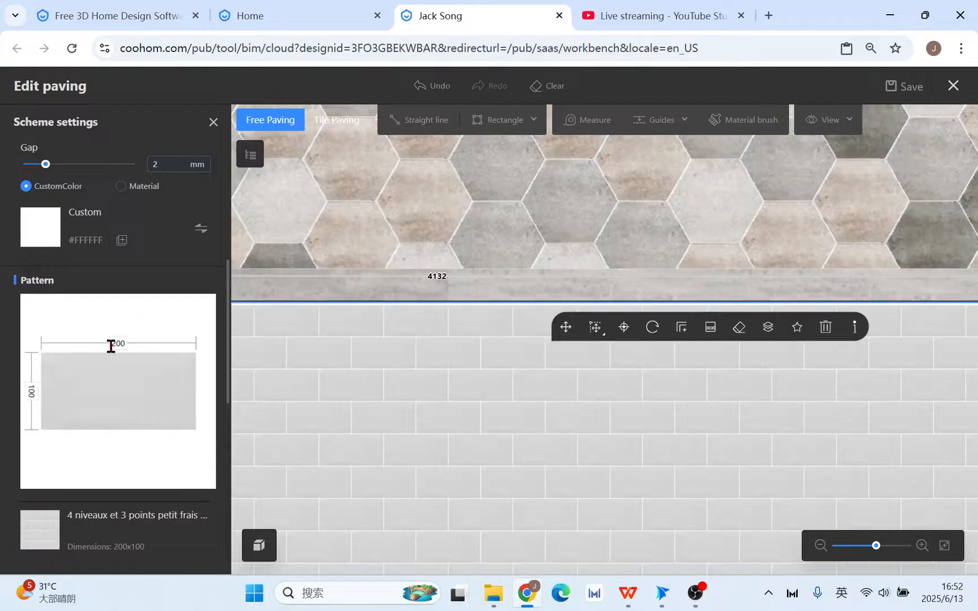
left_click(572, 237)
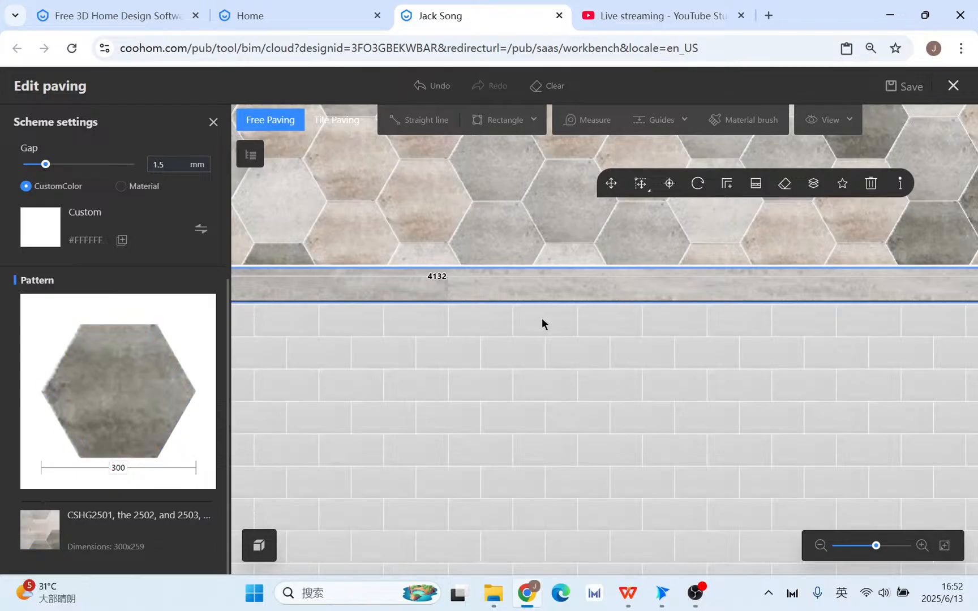
left_click(551, 286)
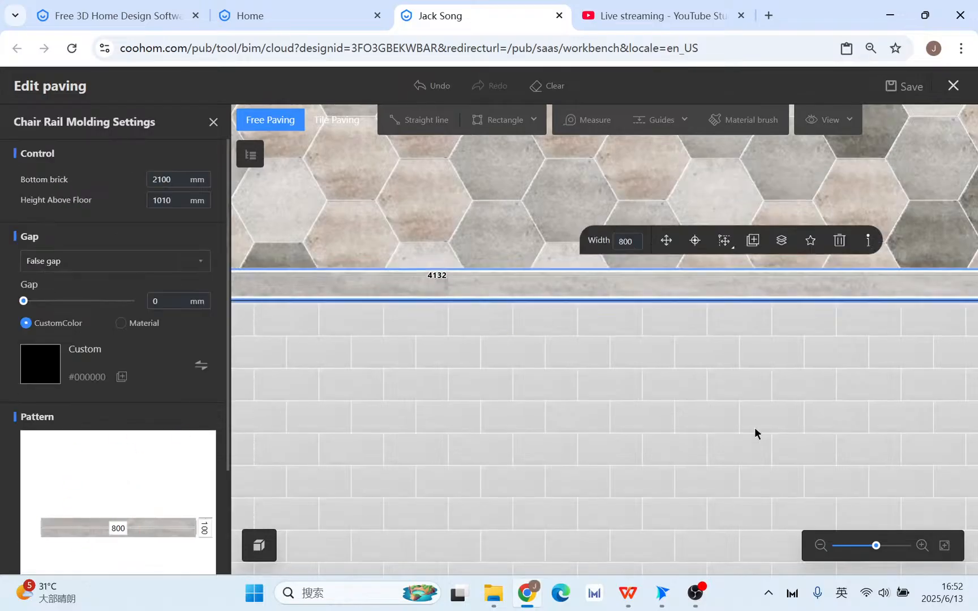
scroll(752, 434, "down", 2)
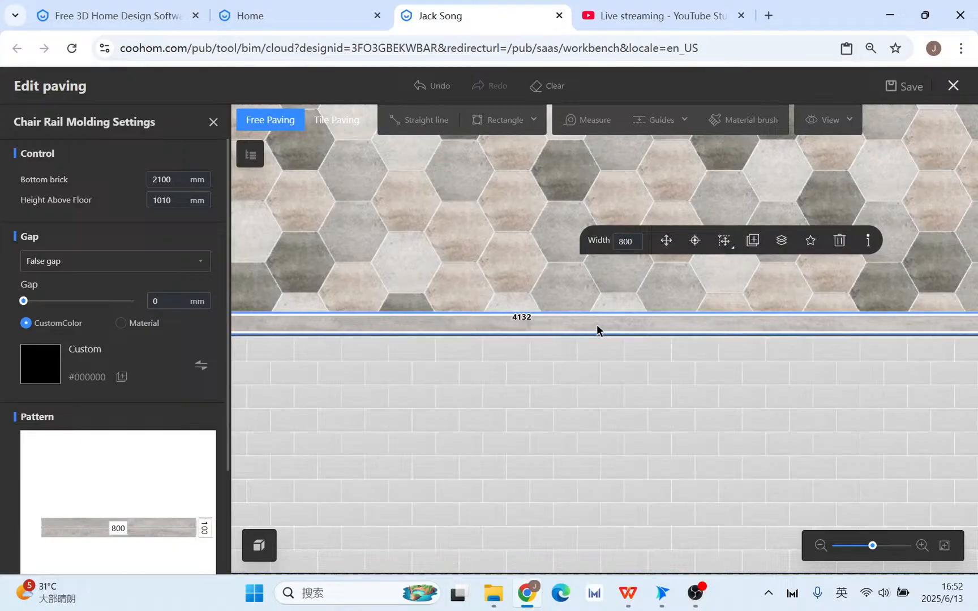
left_click(600, 350)
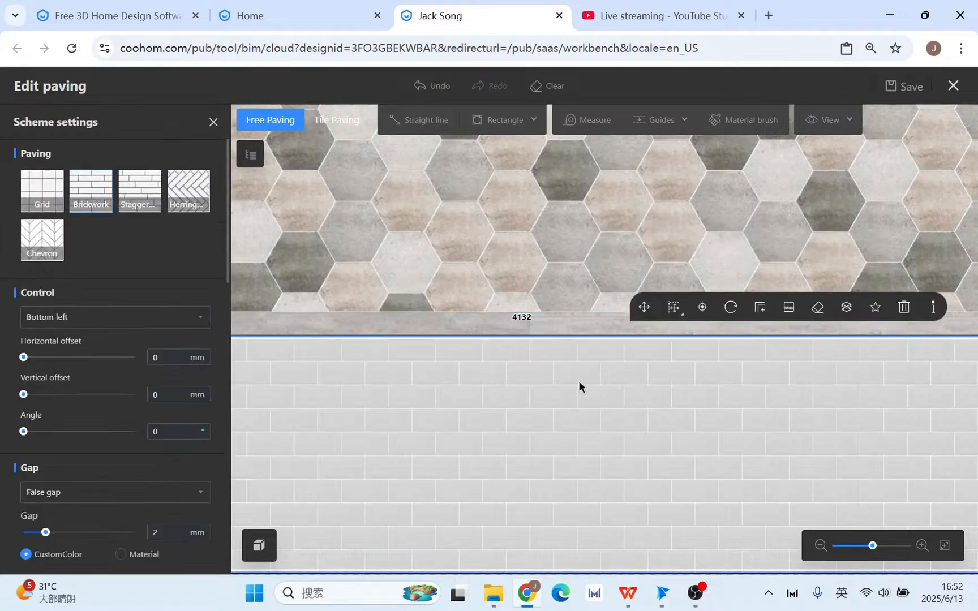
left_click(578, 326)
Set the upper hexagon paving's pattern width to 400 mm and close its scheme settings.
left_click(579, 274)
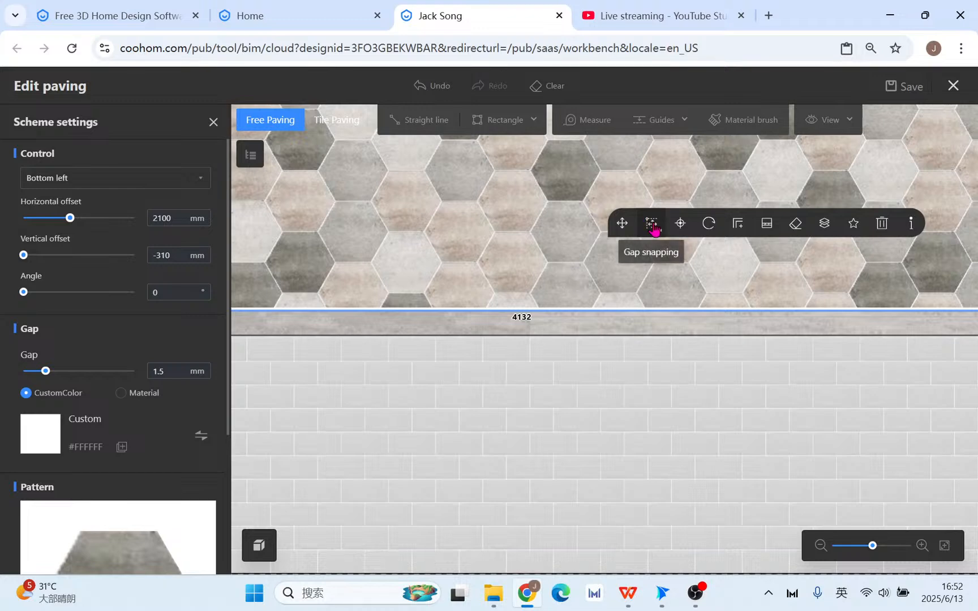
scroll(116, 560, "down", 3)
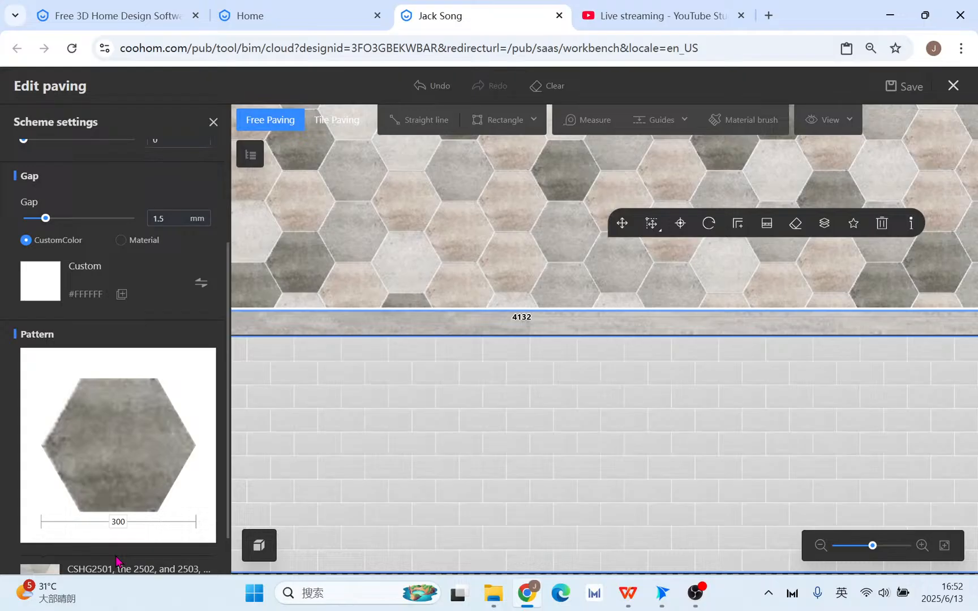
left_click(115, 522)
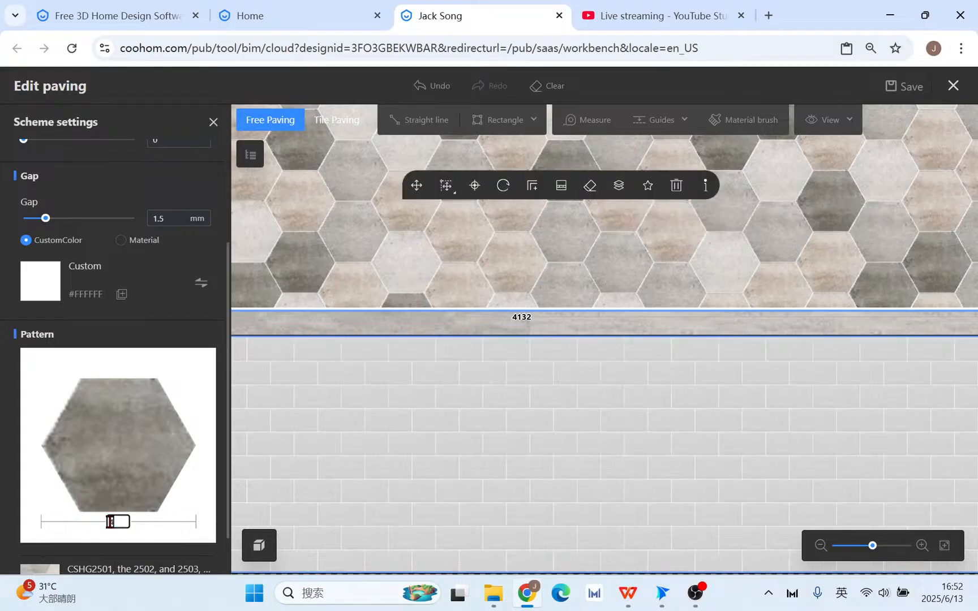
key("Return")
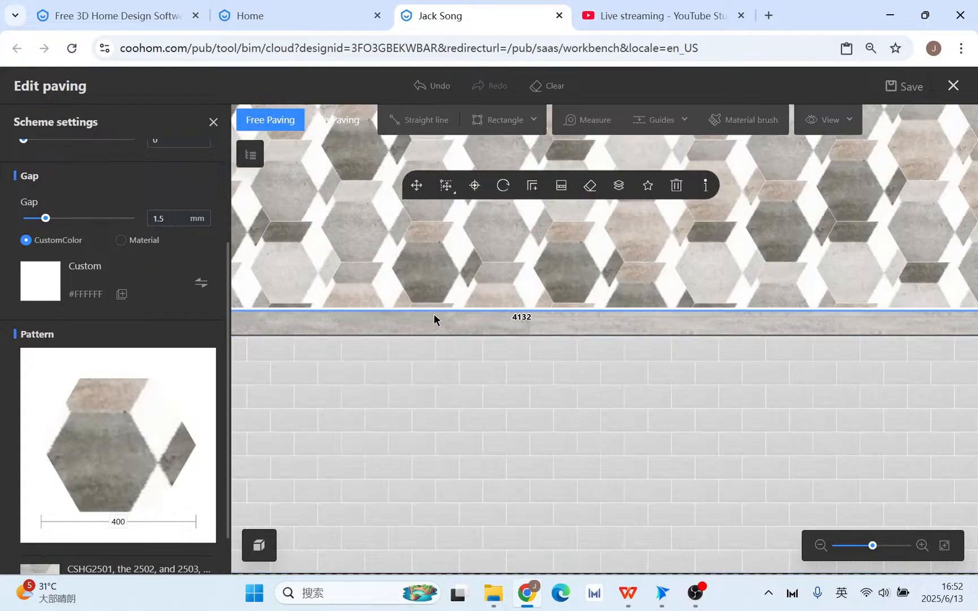
left_click(165, 217)
left_click(212, 122)
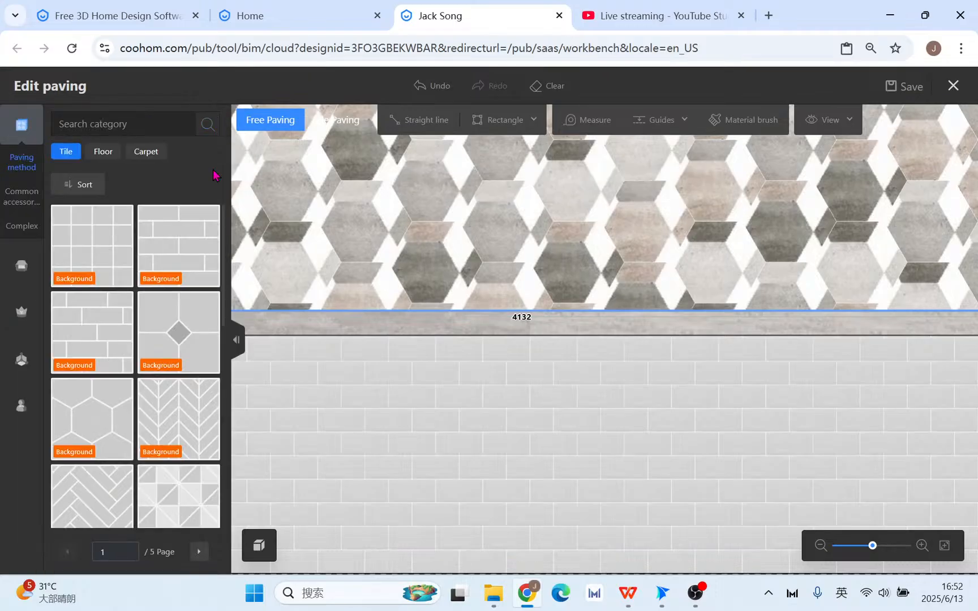
Replace the hexagon paving above the molding with the 乐豪斯-复古砖-ACC01-1 tile pattern and view its pattern settings.
scroll(81, 421, "down", 3)
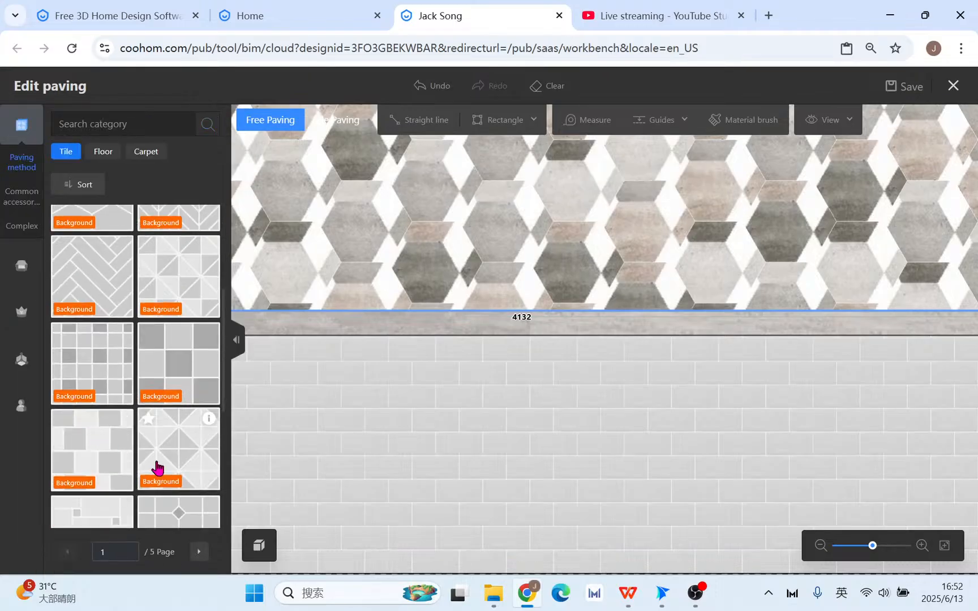
scroll(158, 402, "down", 3)
left_click(549, 209)
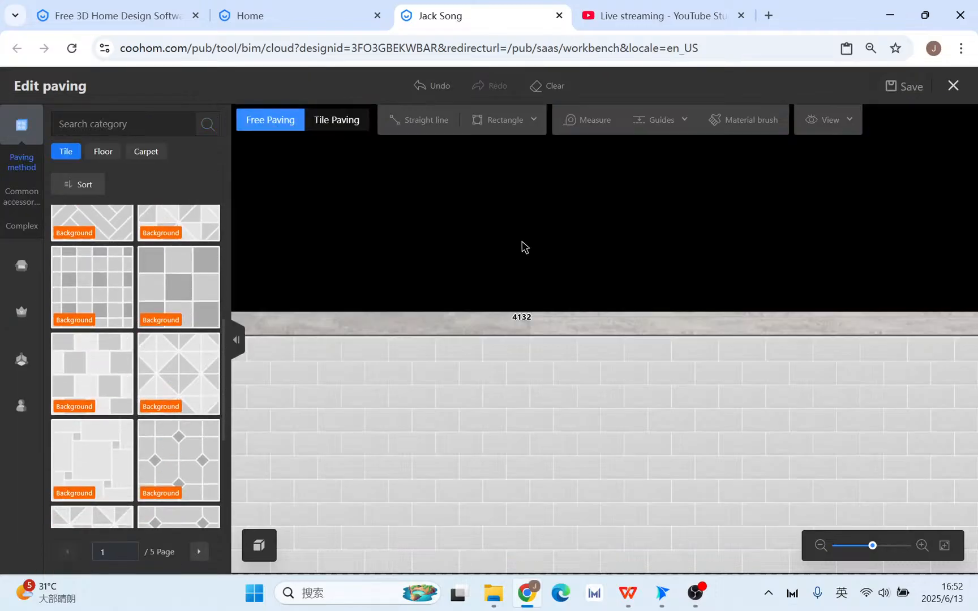
scroll(137, 421, "down", 3)
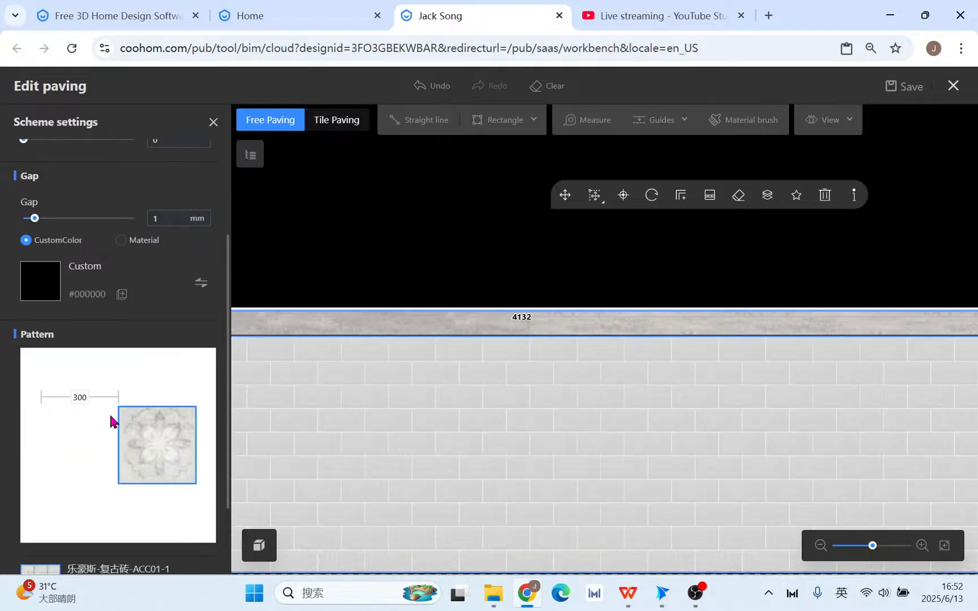
Set the pattern width of the tile paving above the chair rail molding to 400 mm.
left_click(79, 397)
type("400")
key("Return")
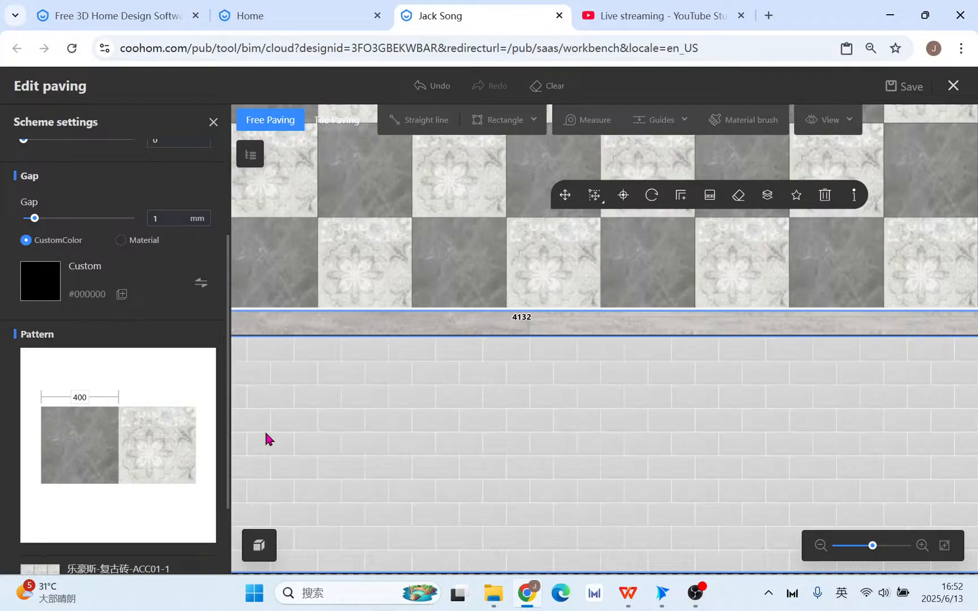
Add a gap to the chair rail molding's tiles and adjust the gap width of the upper tile paving.
left_click(581, 327)
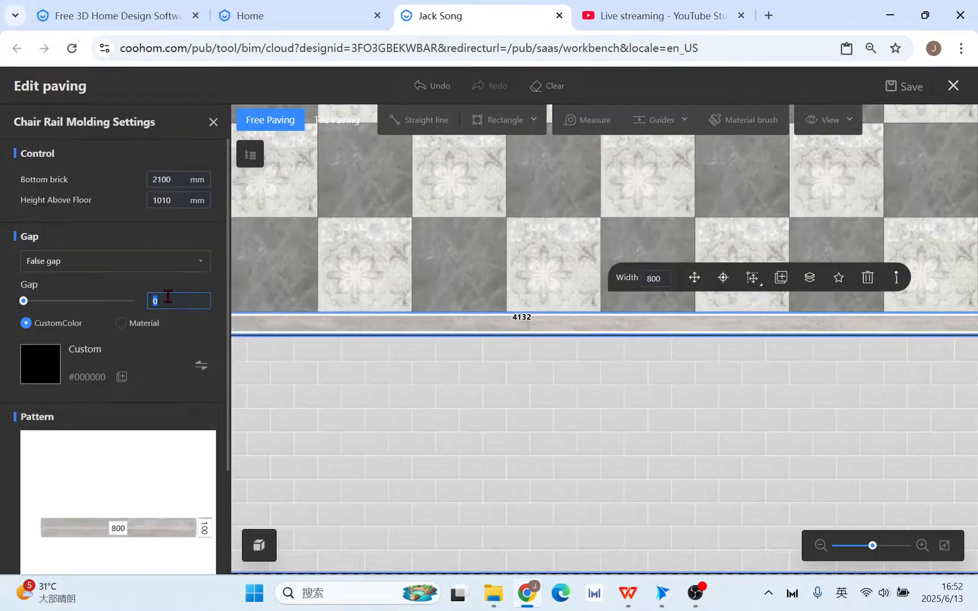
key("Return")
left_click(538, 296)
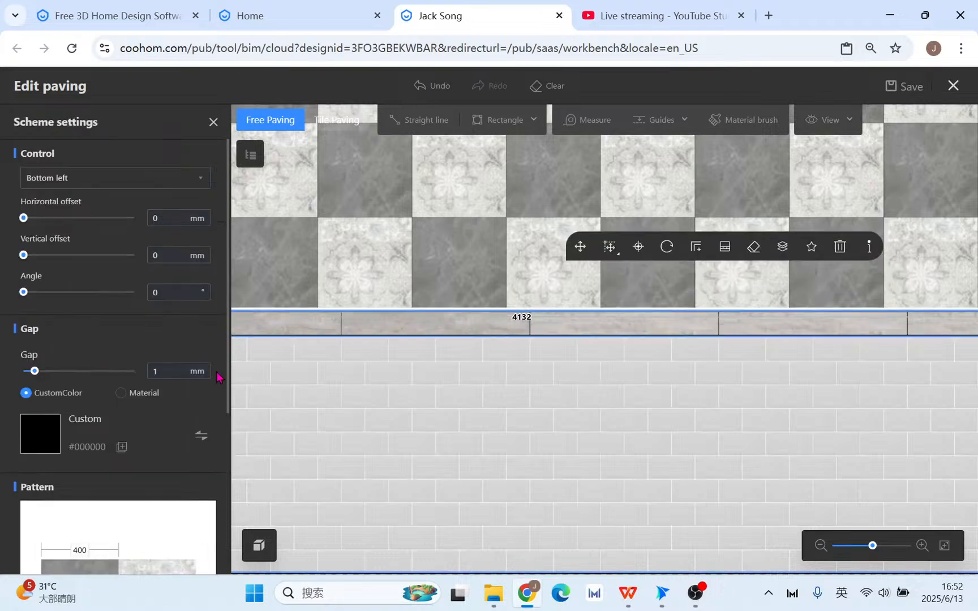
left_click(165, 371)
key("Return")
Use manual gap snapping on the lower brickwork to align the seams of the bricks, molding and upper tiles.
left_click(312, 390)
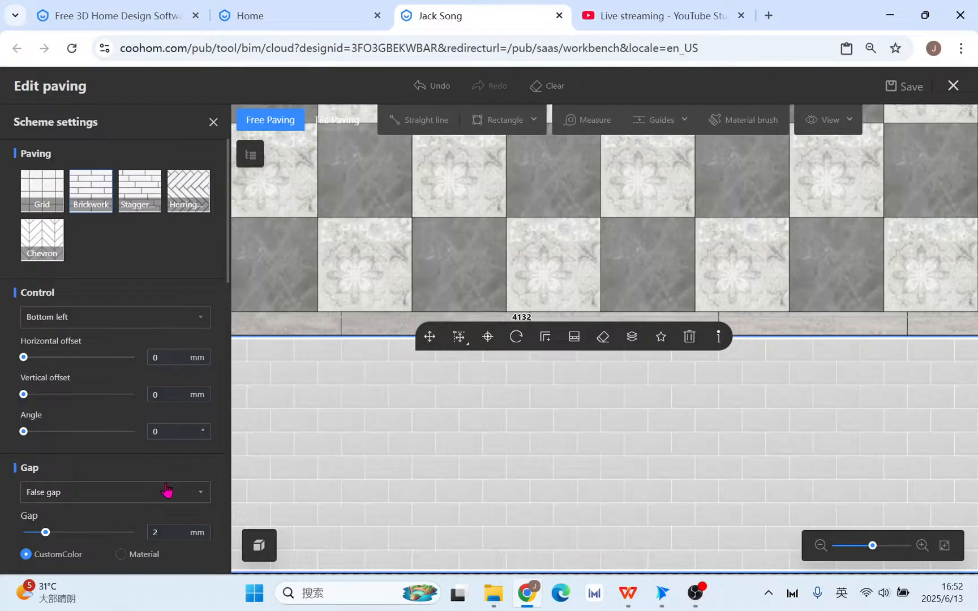
left_click(583, 439)
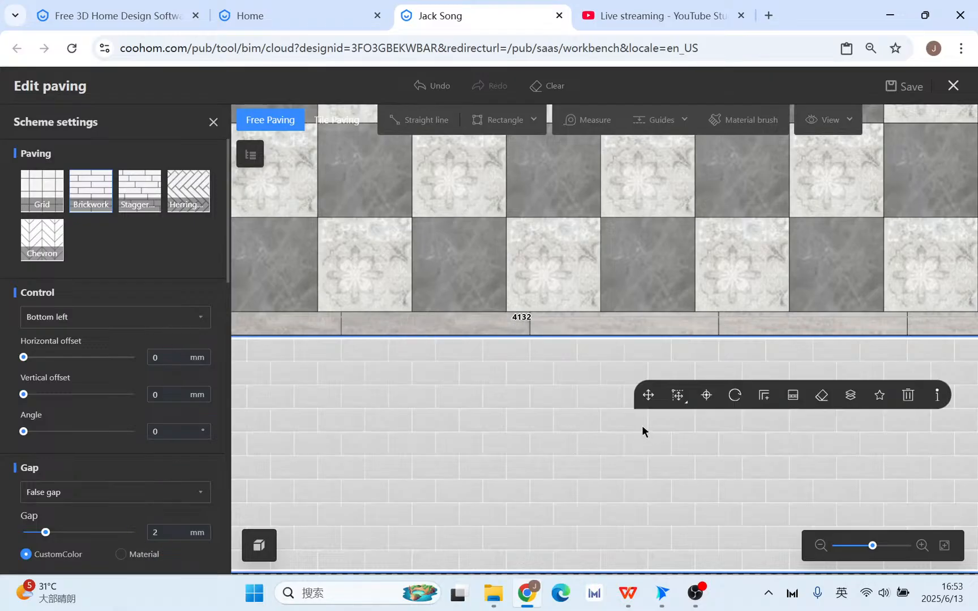
scroll(544, 353, "up", 1)
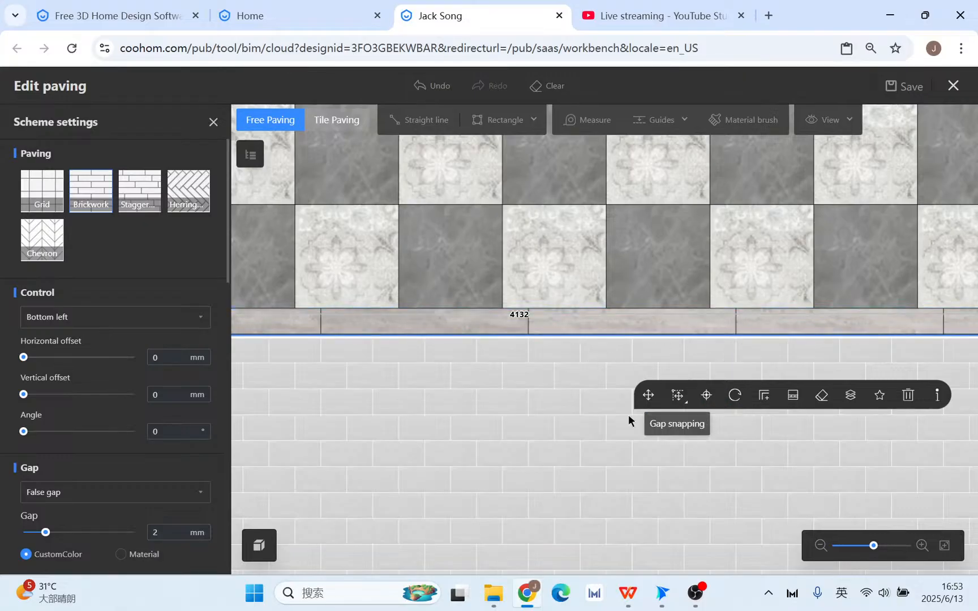
left_click(572, 378)
left_click(637, 338)
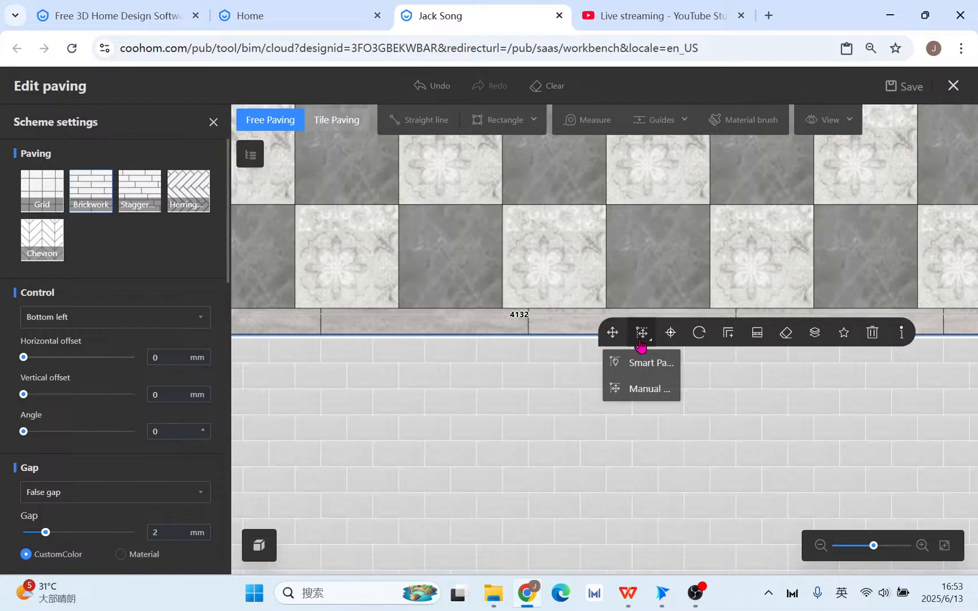
left_click(656, 384)
left_click(607, 354)
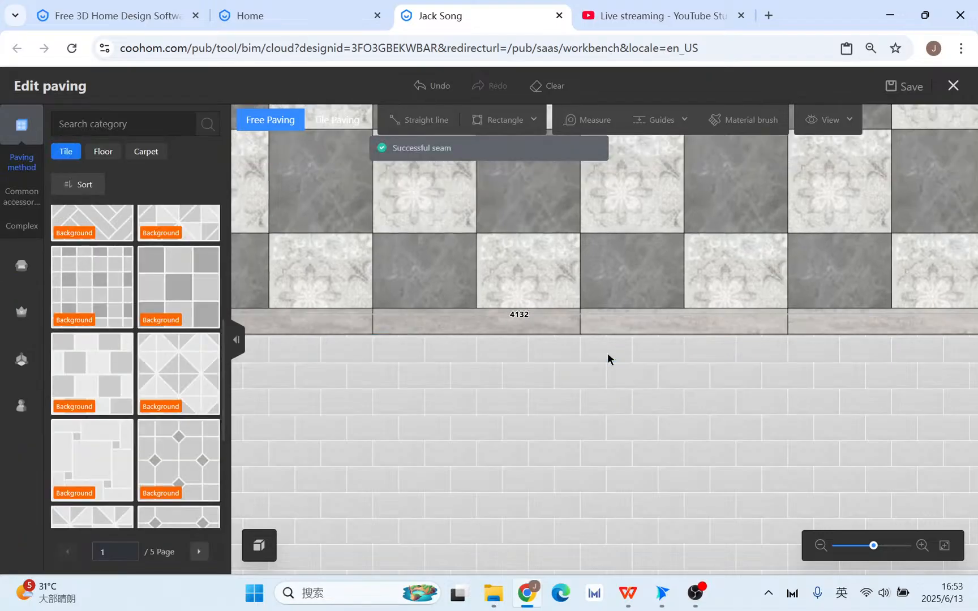
Change the lower brickwork's custom gap color to dark gray #4F4F4F.
scroll(736, 377, "down", 5)
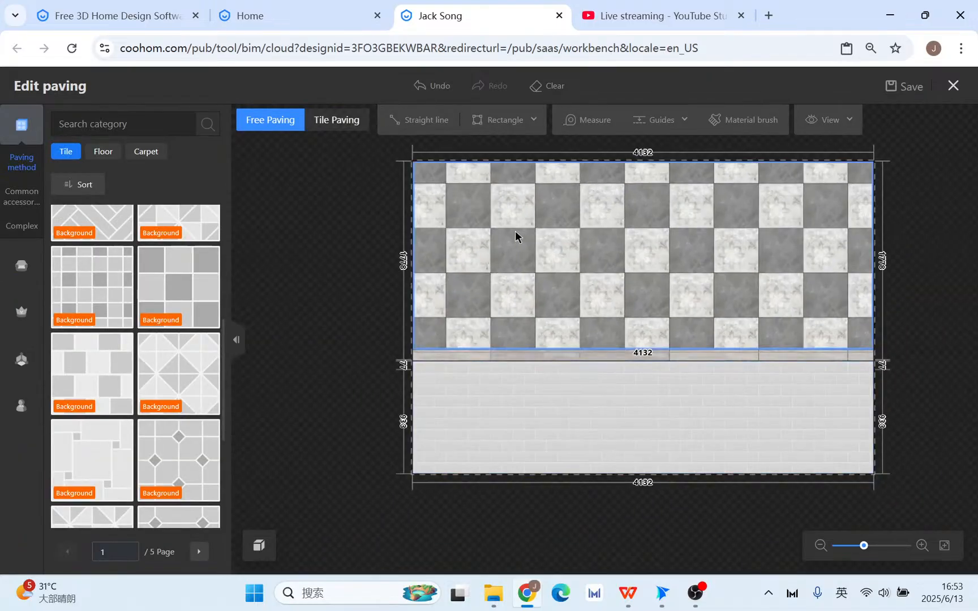
scroll(504, 354, "down", 2)
scroll(503, 357, "up", 5)
scroll(532, 399, "up", 2)
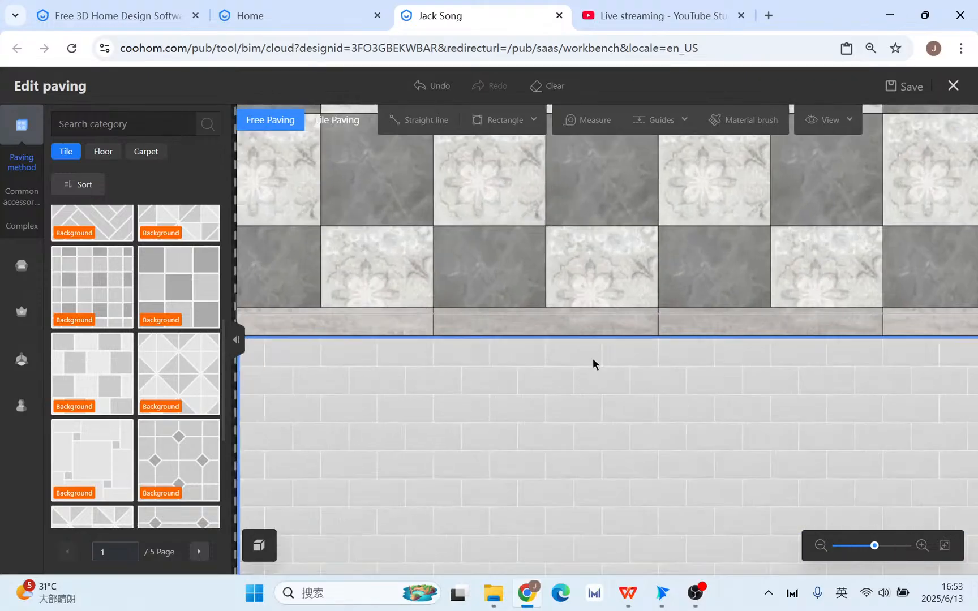
left_click(621, 420)
scroll(164, 478, "down", 2)
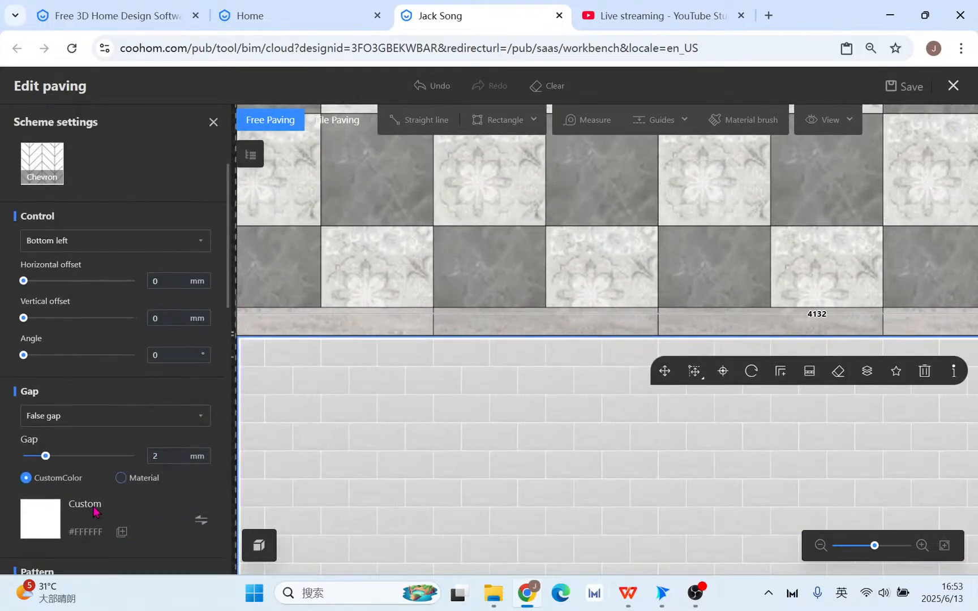
left_click(198, 521)
left_click_drag(236, 480, 228, 476)
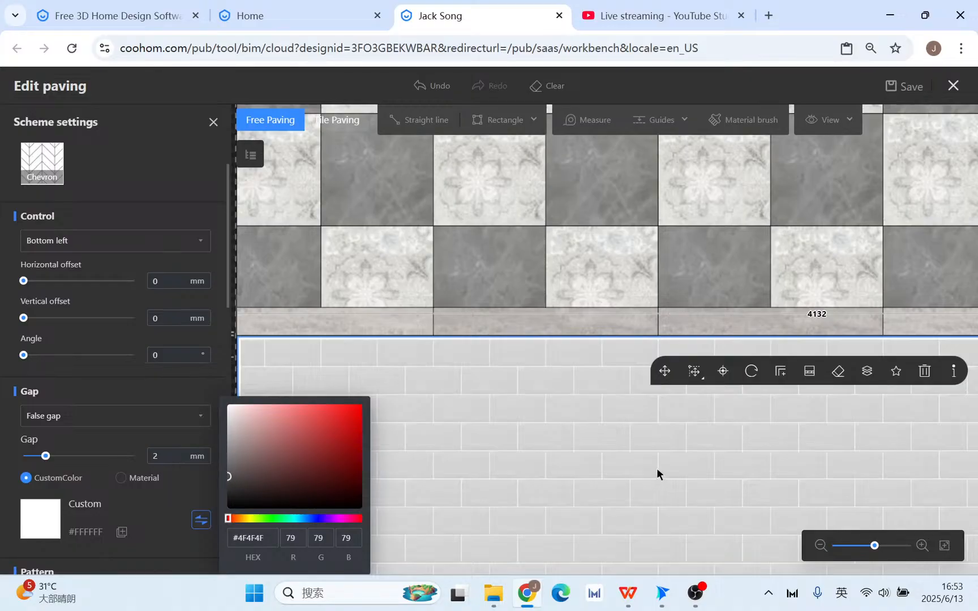
left_click(616, 459)
Check the seams across the upper tiles, molding and brickwork, and exit the paving editor.
scroll(616, 459, "down", 3)
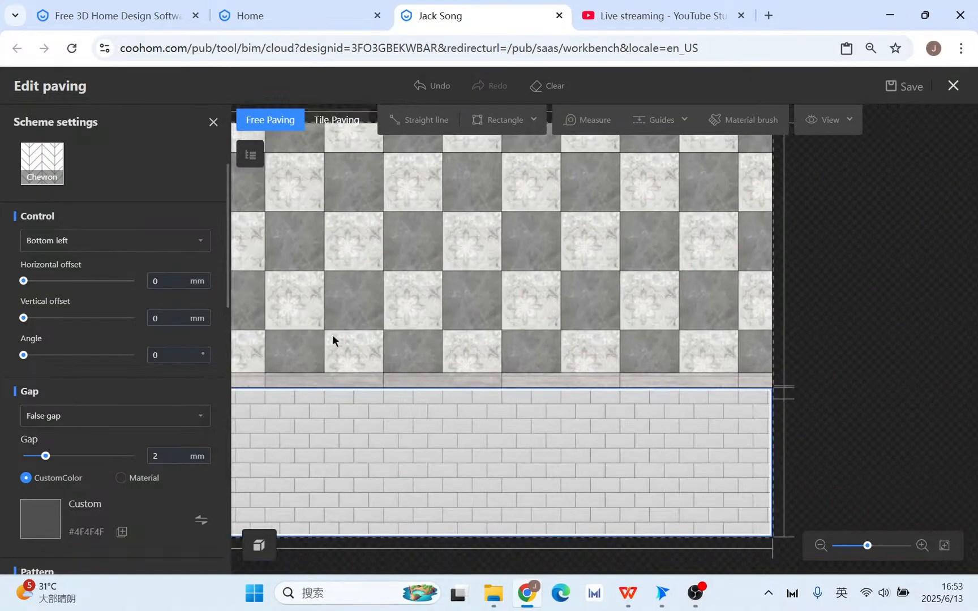
left_click(547, 264)
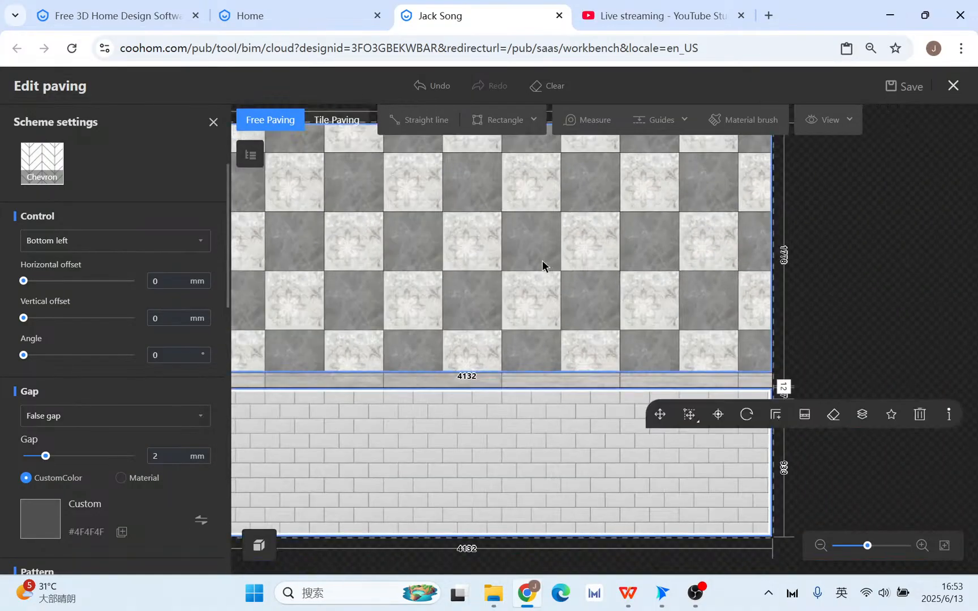
left_click(524, 446)
scroll(492, 404, "up", 3)
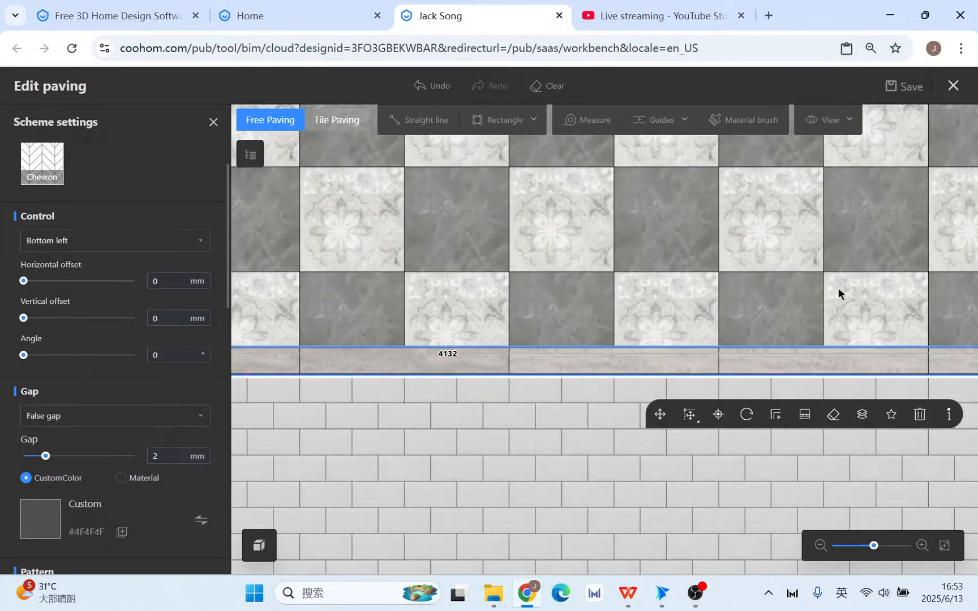
left_click(953, 86)
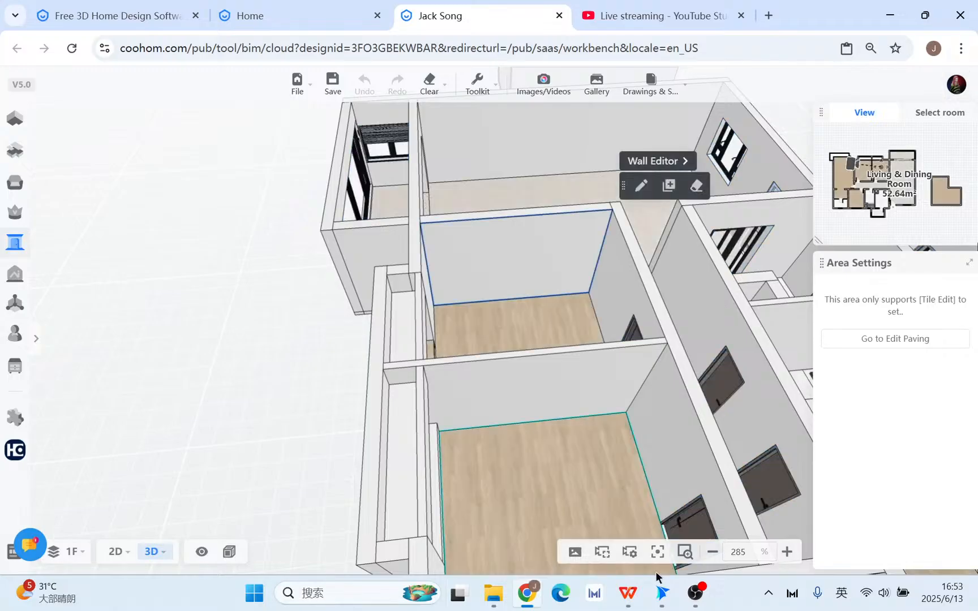
Switch to the WPS presentation, present slide 21 about niches full screen, and end the slideshow.
left_click(627, 593)
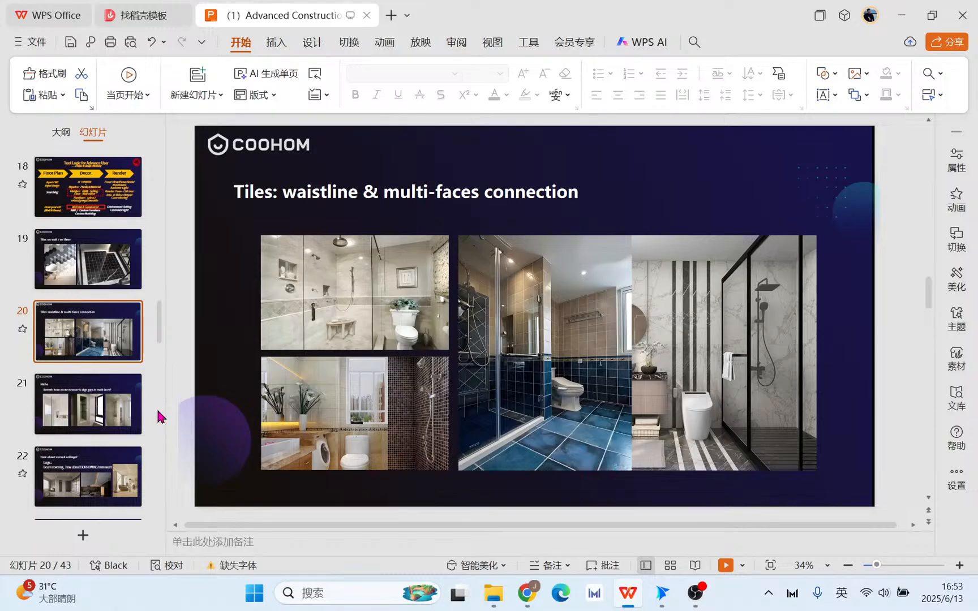
left_click(128, 406)
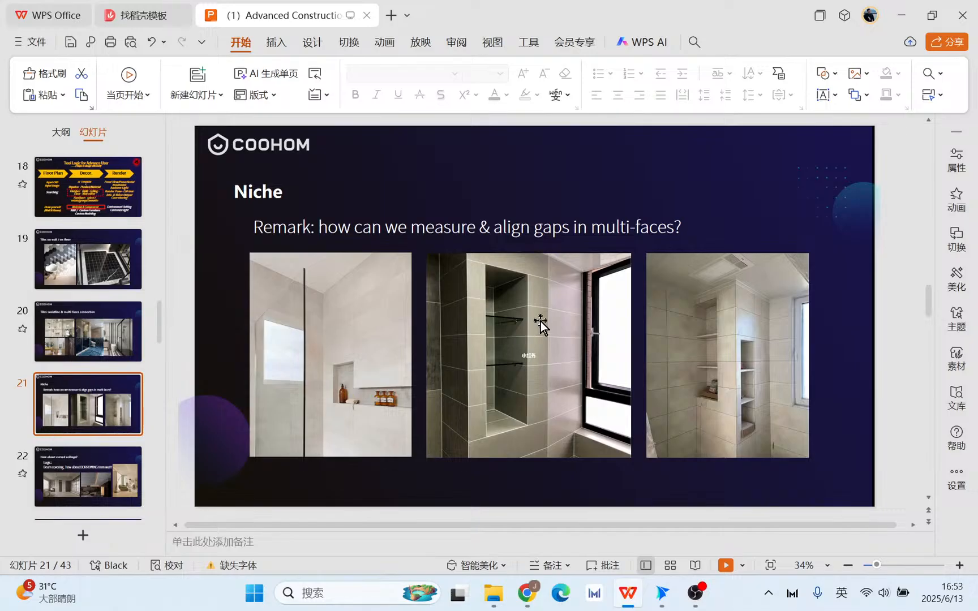
left_click(724, 565)
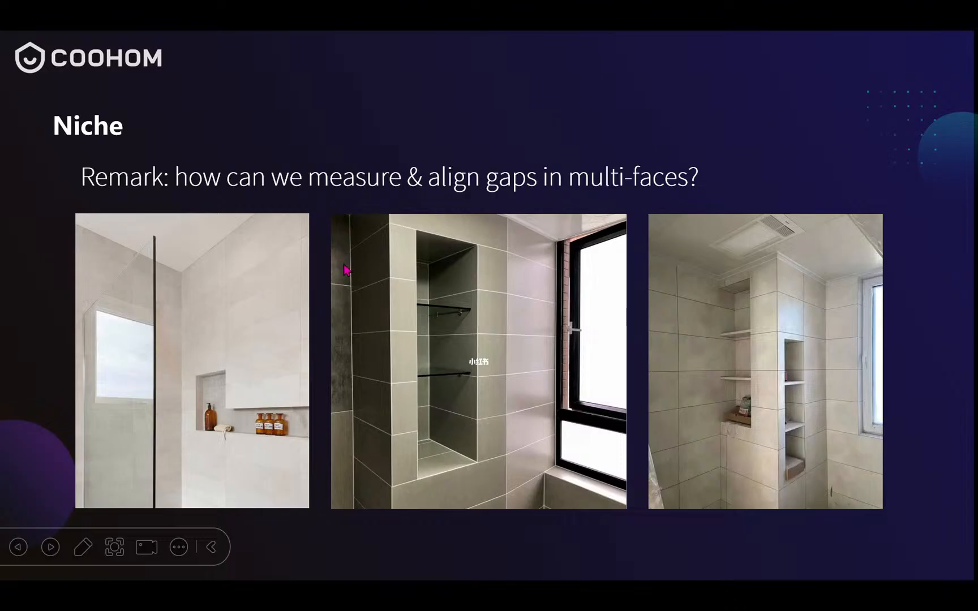
key("Escape")
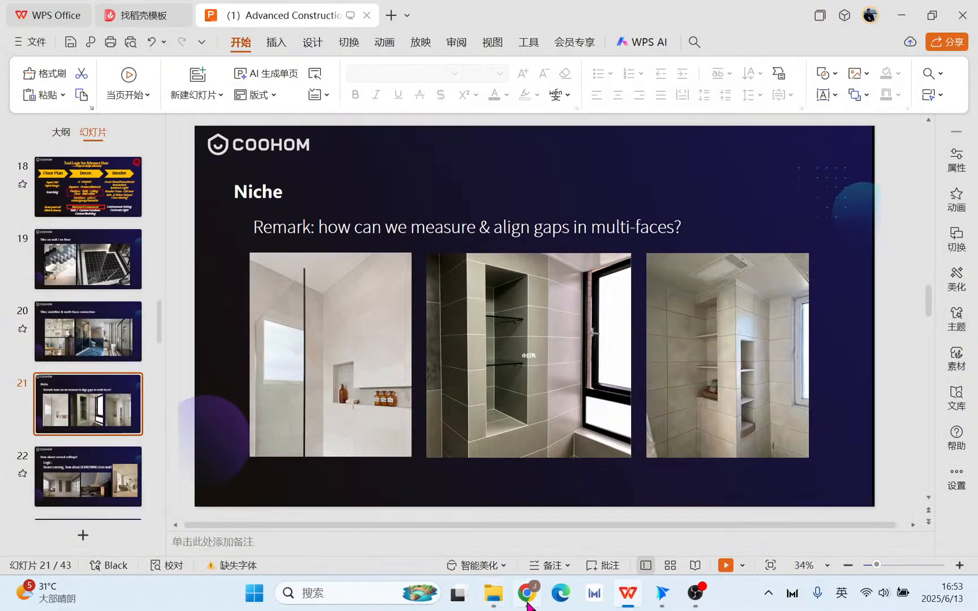
Switch back to the Coohom design in Chrome and examine the hexagon-tiled walls of the 6.21 m² bathroom in 3D.
left_click(526, 593)
scroll(562, 317, "up", 3)
scroll(562, 317, "down", 3)
left_click_drag(562, 317, 645, 403)
right_click_drag(665, 338, 518, 321)
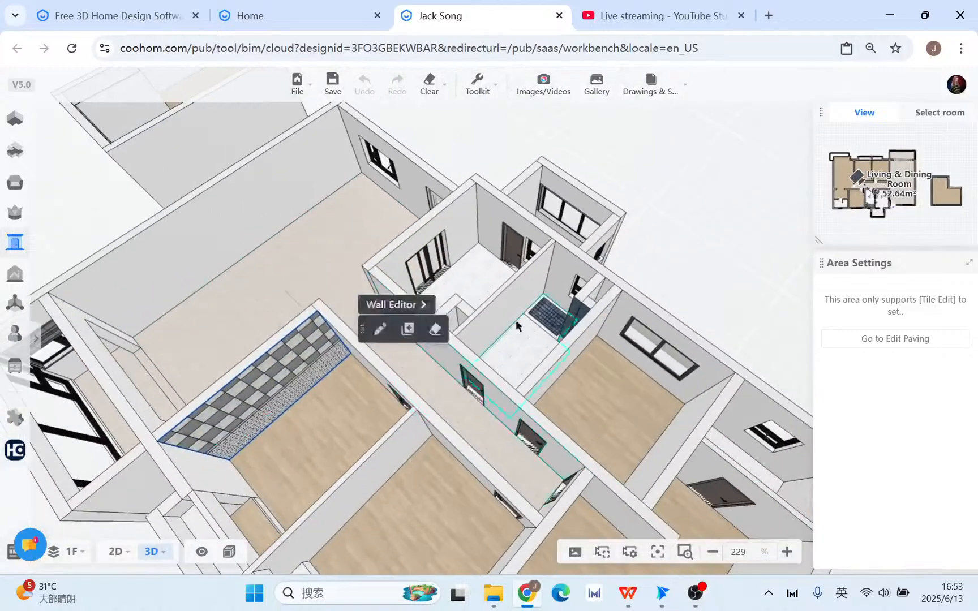
scroll(518, 321, "up", 3)
left_click_drag(469, 373, 595, 339)
right_click_drag(558, 300, 469, 349)
scroll(480, 309, "up", 3)
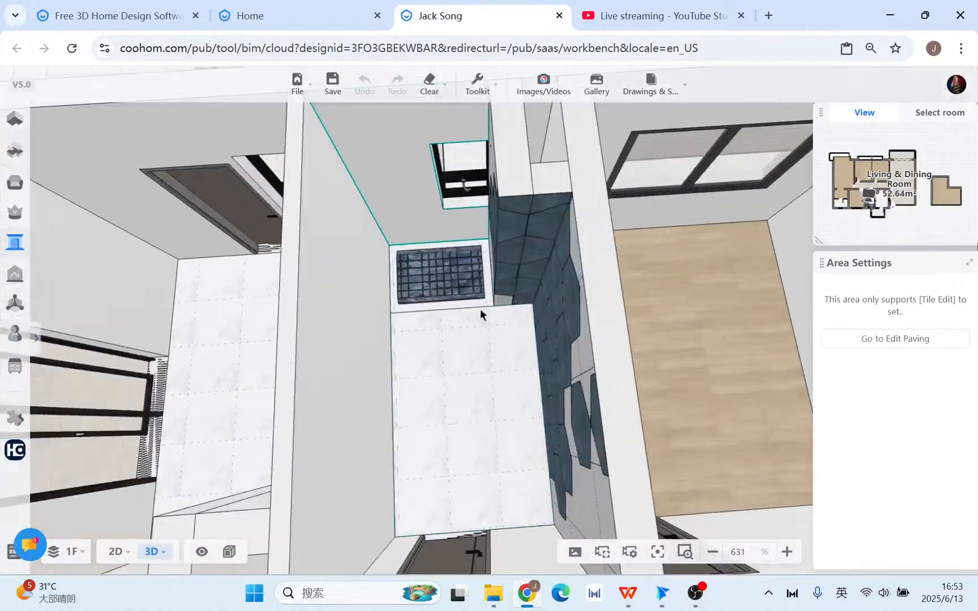
left_click_drag(479, 308, 714, 369)
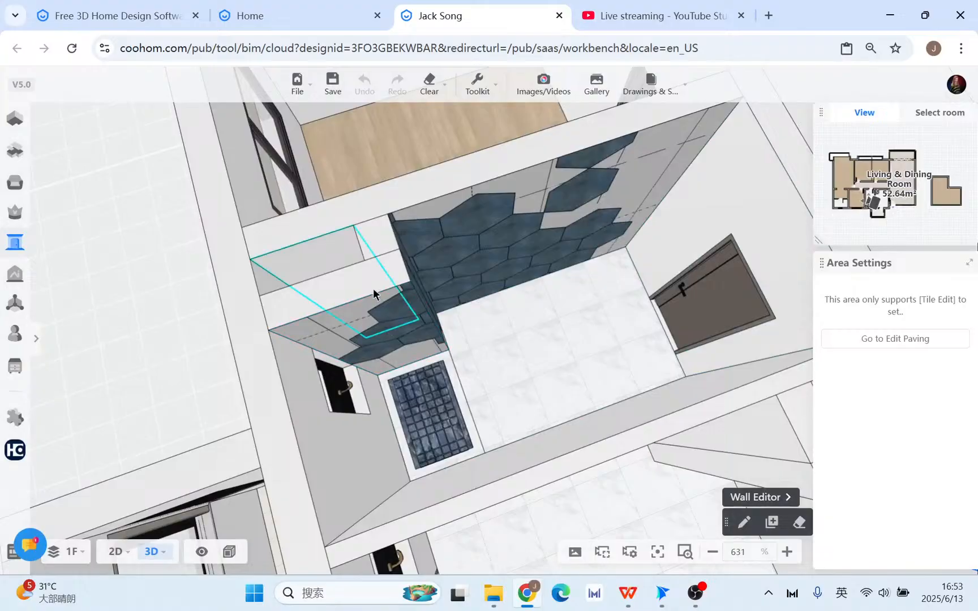
In the 2D floor plan, place a niche 400 mm wide and 150 mm deep in the bathroom wall beside the marble floor area.
left_click(116, 556)
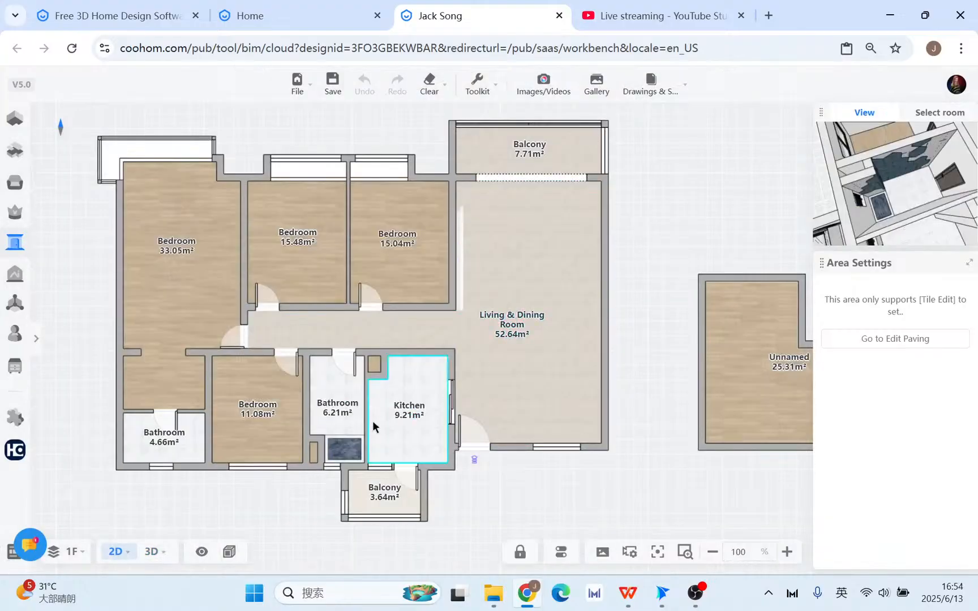
scroll(323, 410, "up", 5)
mouse_move(21, 128)
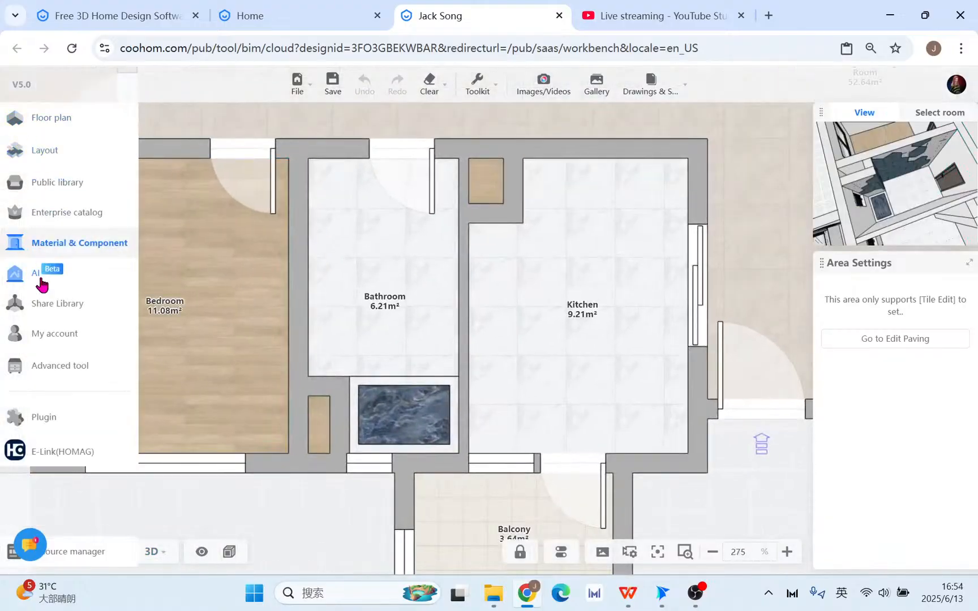
left_click(25, 131)
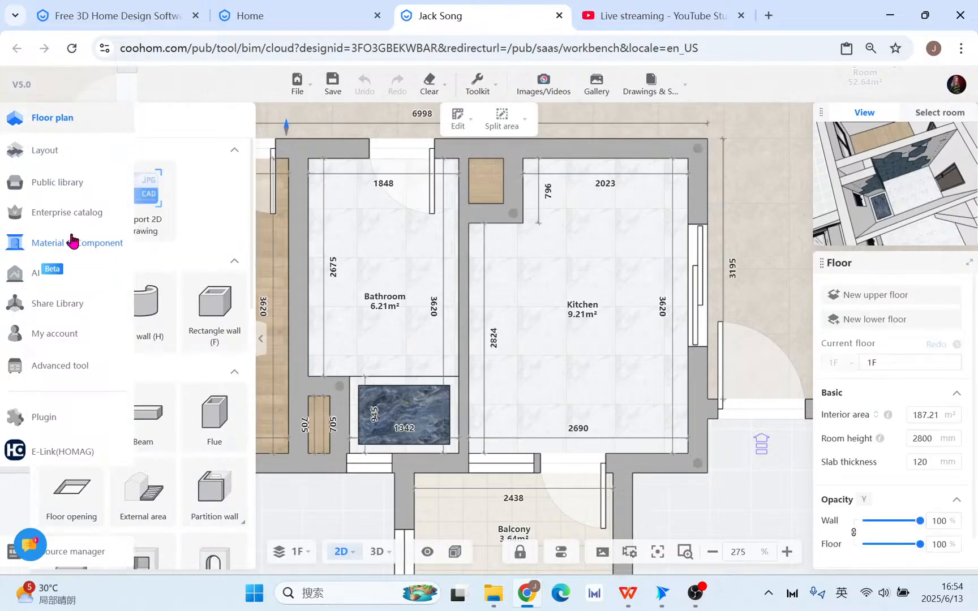
scroll(166, 482, "down", 4)
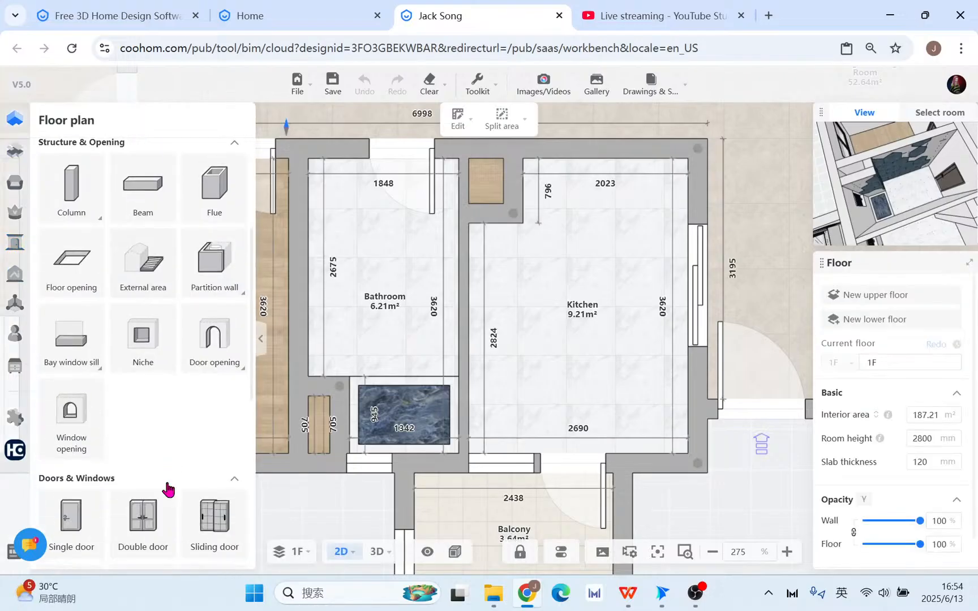
left_click(145, 338)
scroll(345, 440, "up", 5)
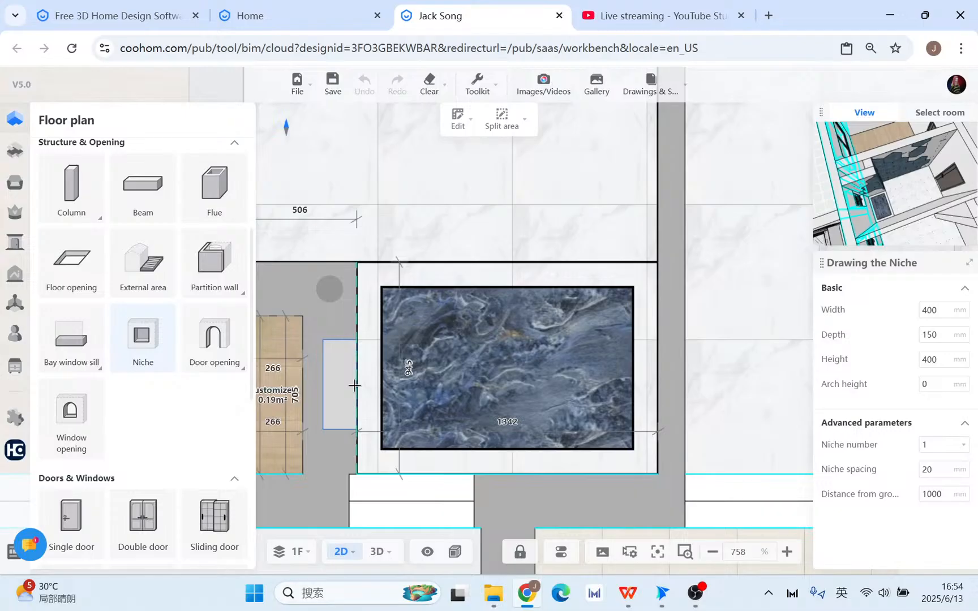
left_click(354, 385)
Set the bathroom niche's number to 3 and its height to 300 mm.
left_click(331, 382)
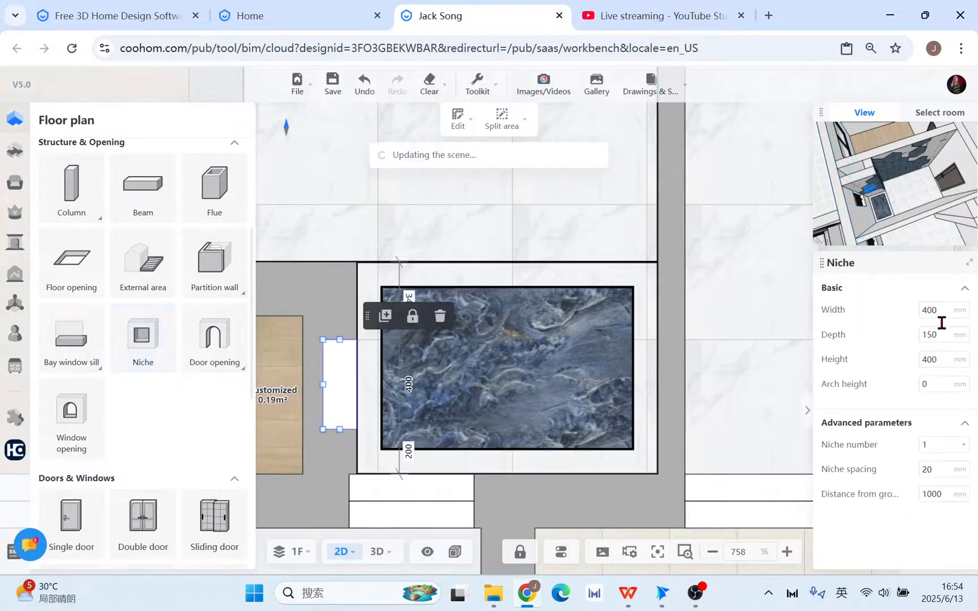
left_click(962, 446)
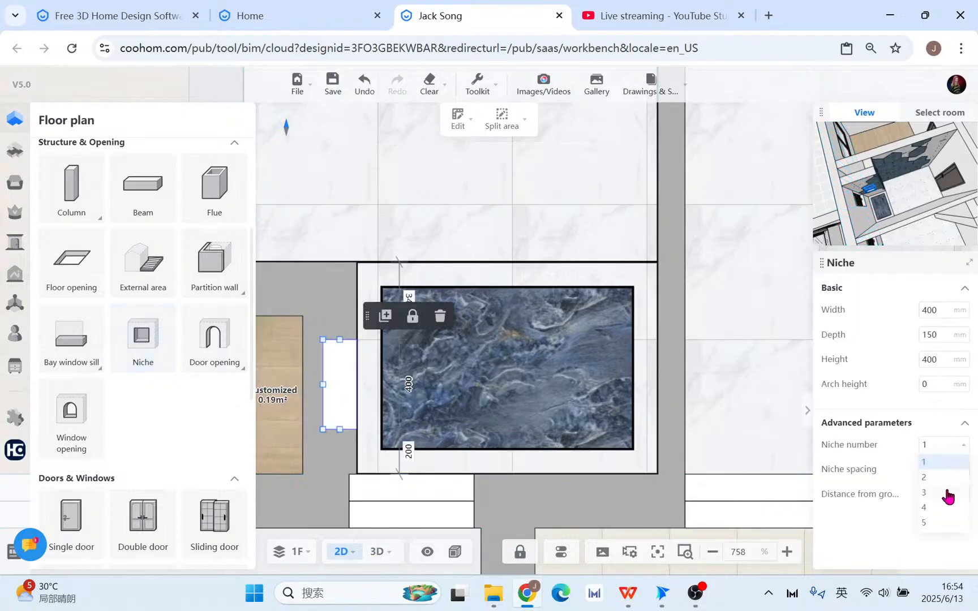
left_click(948, 495)
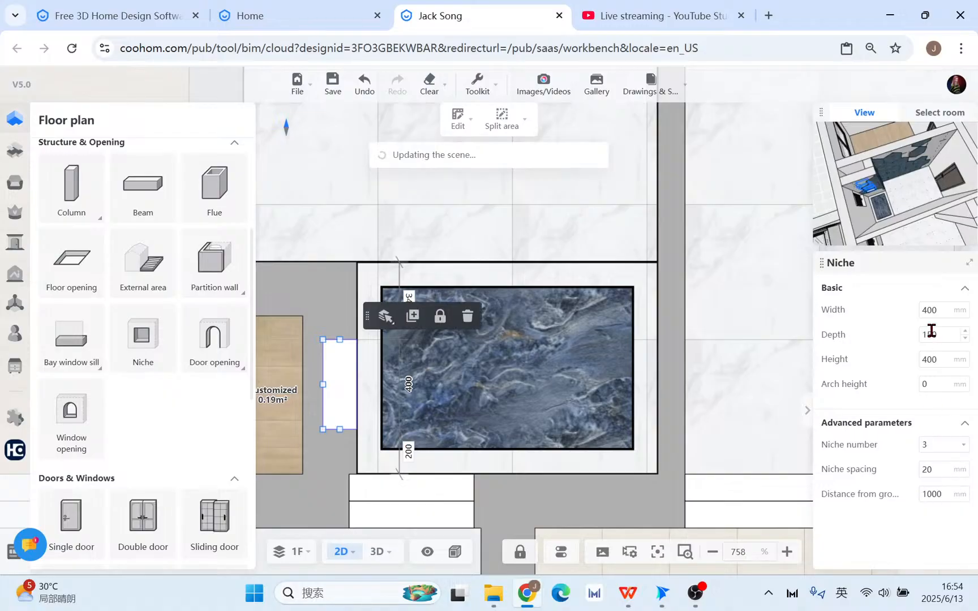
left_click(937, 361)
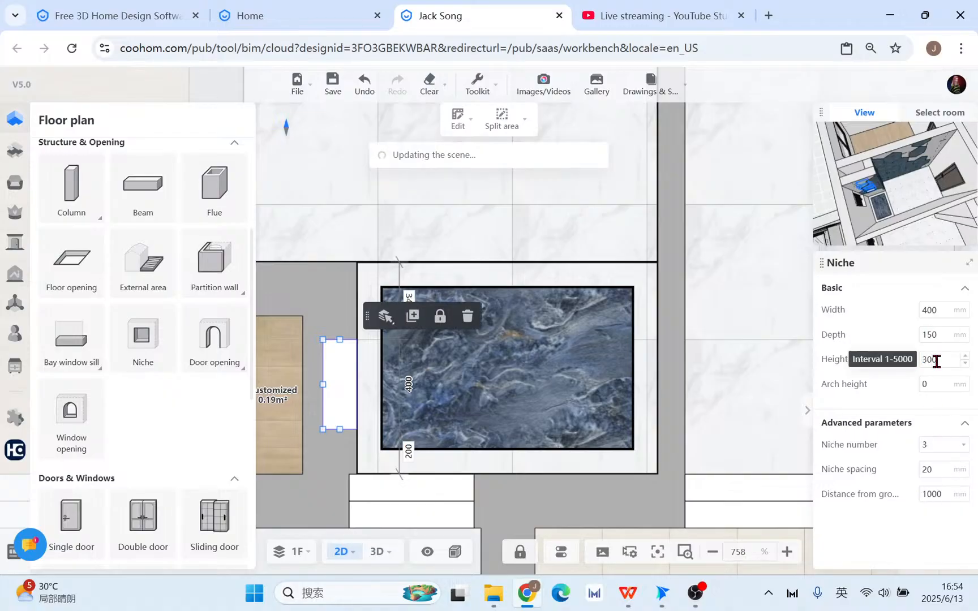
Examine the stacked niches in the hexagon-tiled bathroom wall up close in 3D.
left_click(377, 552)
left_click(497, 395)
scroll(657, 343, "up", 5)
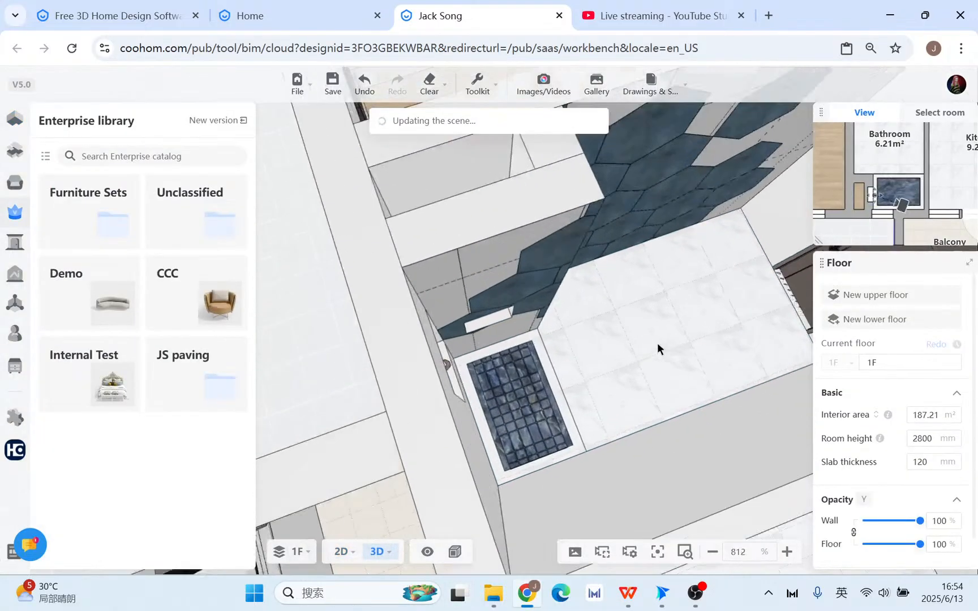
left_click_drag(693, 366, 532, 327)
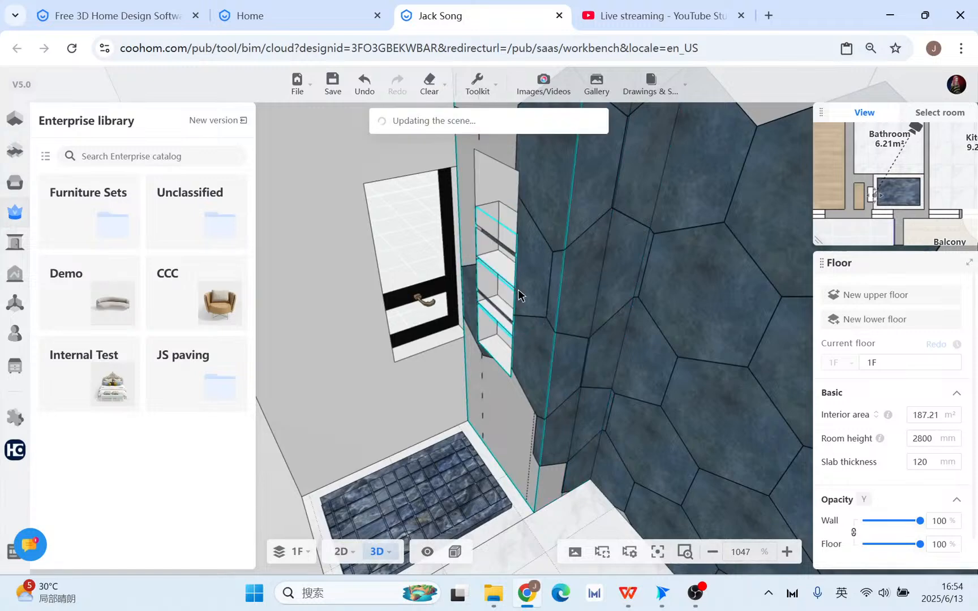
left_click_drag(496, 479, 591, 467)
scroll(496, 395, "up", 1)
scroll(509, 465, "up", 1)
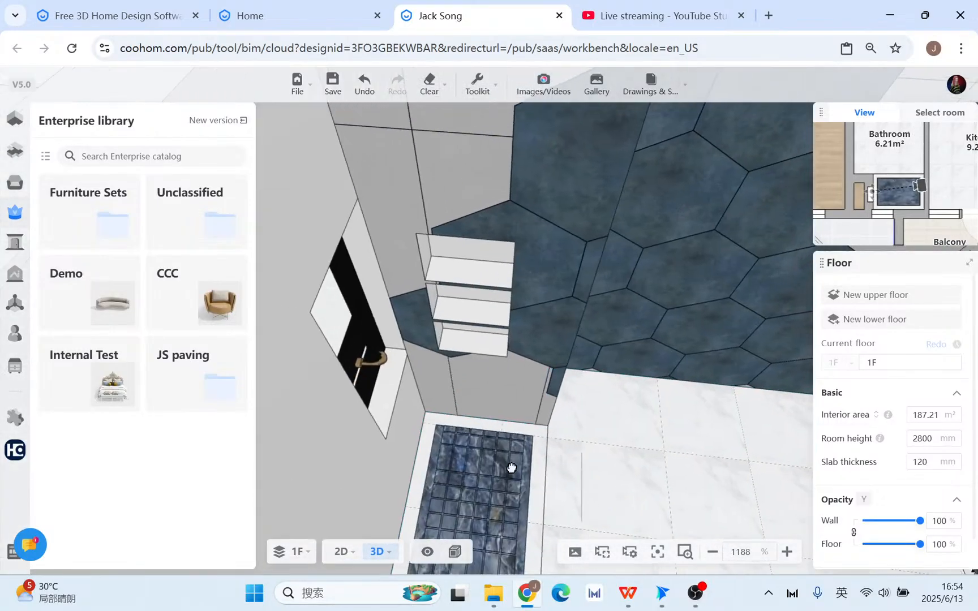
Open the design's Material & Component environment with the stacked bathroom niches in close view.
scroll(513, 465, "up", 3)
left_click_drag(513, 465, 532, 404)
mouse_move(26, 288)
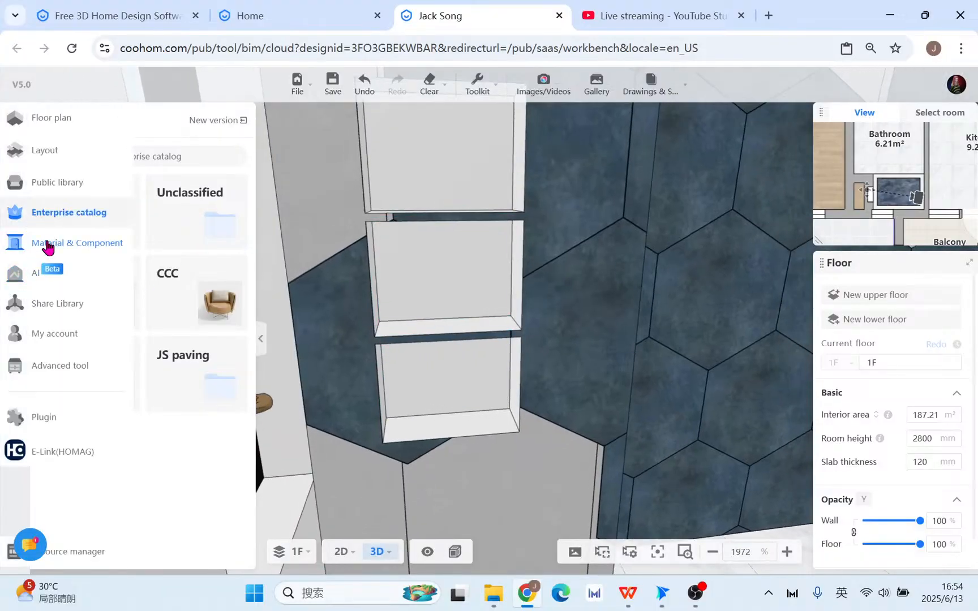
left_click(48, 244)
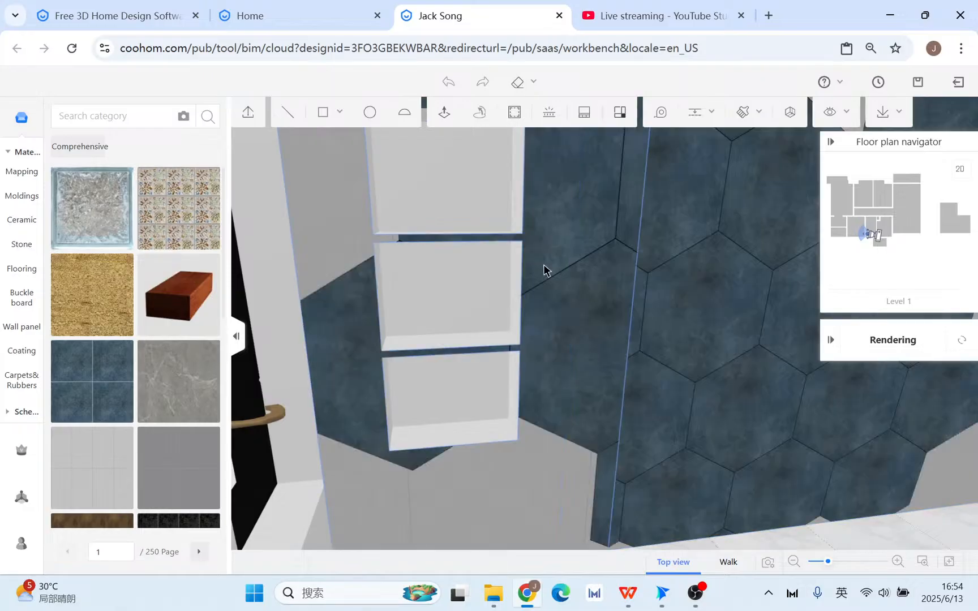
Connect the faces of the hexagon-tiled wall and the top niche's back for continuous paving, accepting the first face's material.
mouse_move(557, 235)
right_mouse_down()
mouse_move(589, 349)
mouse_move(576, 325)
mouse_move(569, 245)
right_mouse_up()
left_click(586, 219)
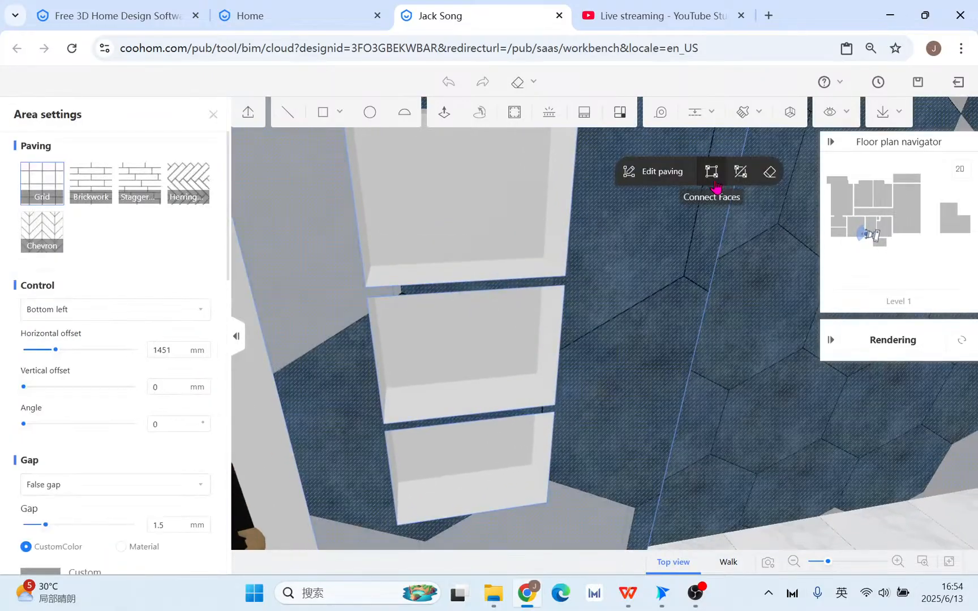
left_click(714, 179)
left_click(517, 192)
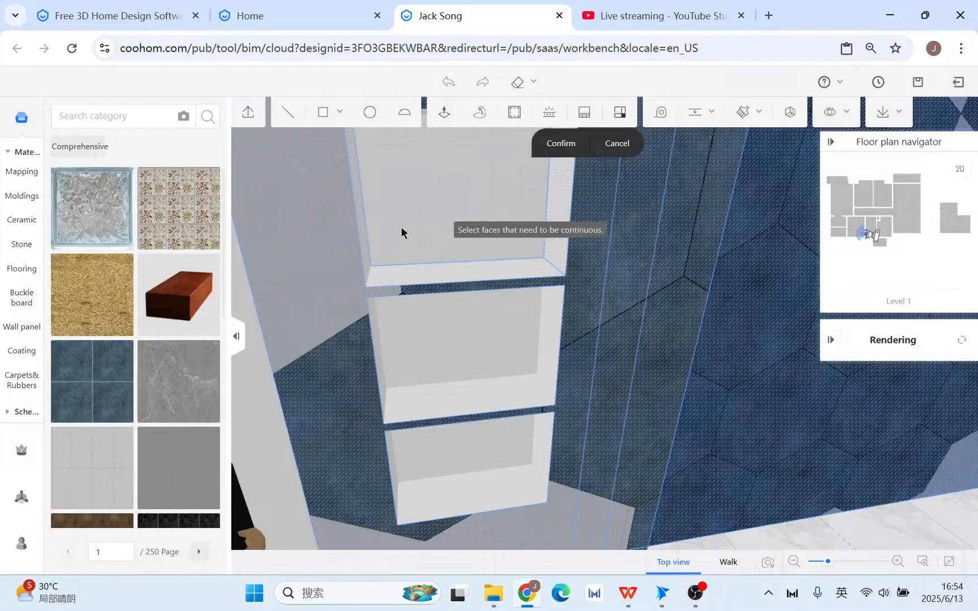
left_click(416, 161)
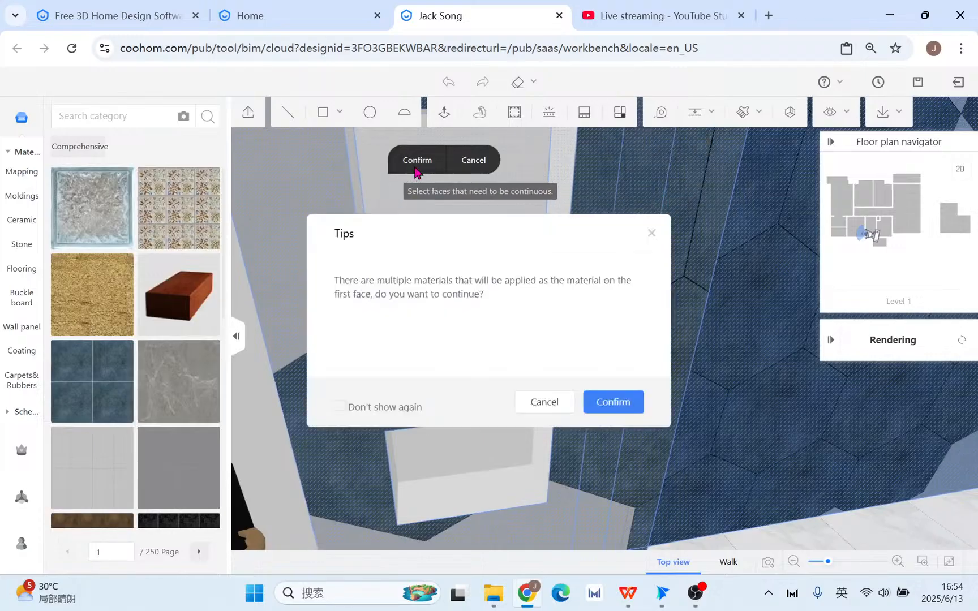
left_click(620, 403)
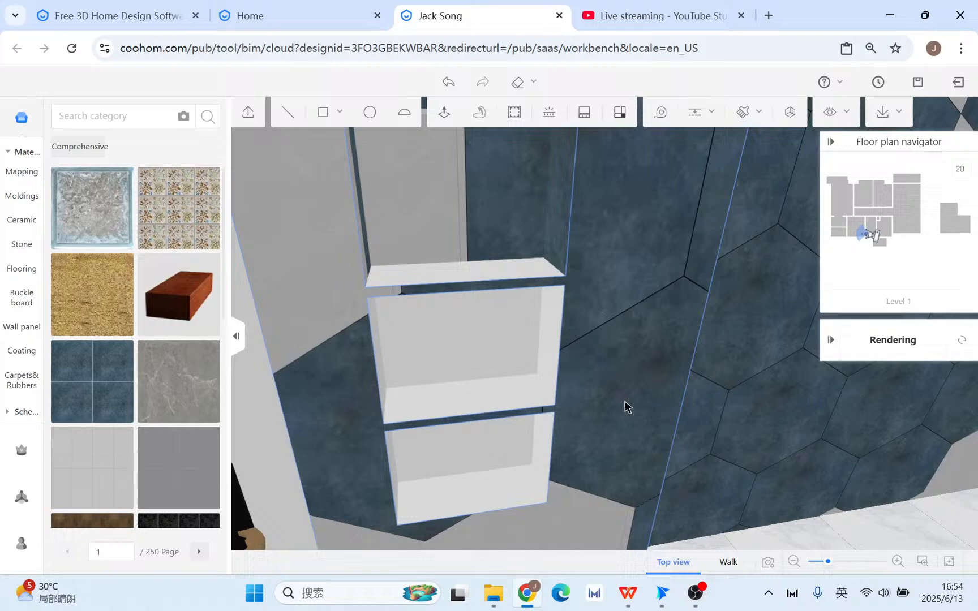
Examine the continuous paving across the wall and the top niche's back, in 3D and in the paving editor.
scroll(625, 406, "down", 3)
mouse_move(608, 382)
right_mouse_down()
mouse_move(544, 372)
mouse_move(617, 374)
right_mouse_up()
right_click_drag(520, 217, 356, 201)
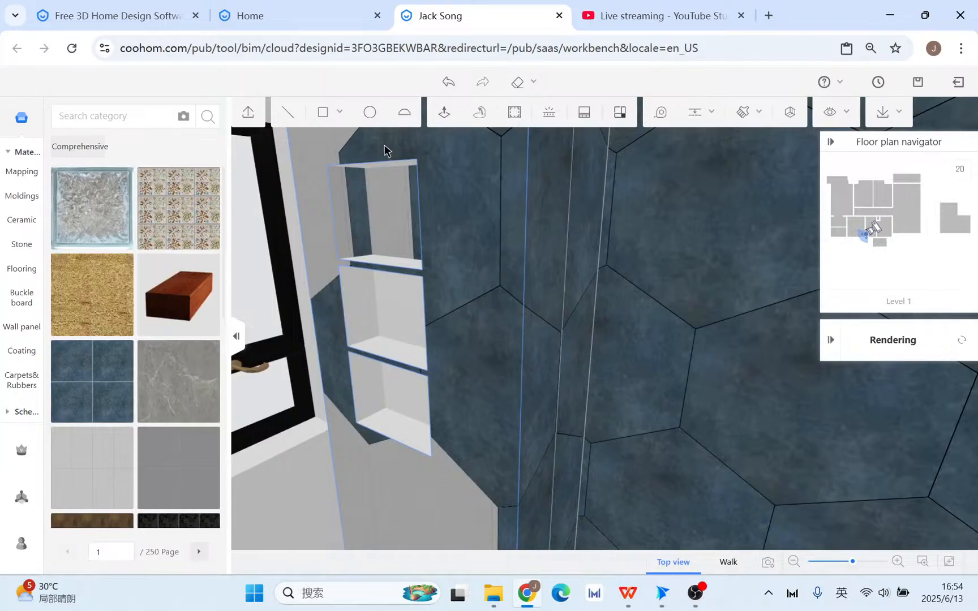
right_click_drag(385, 150, 547, 234)
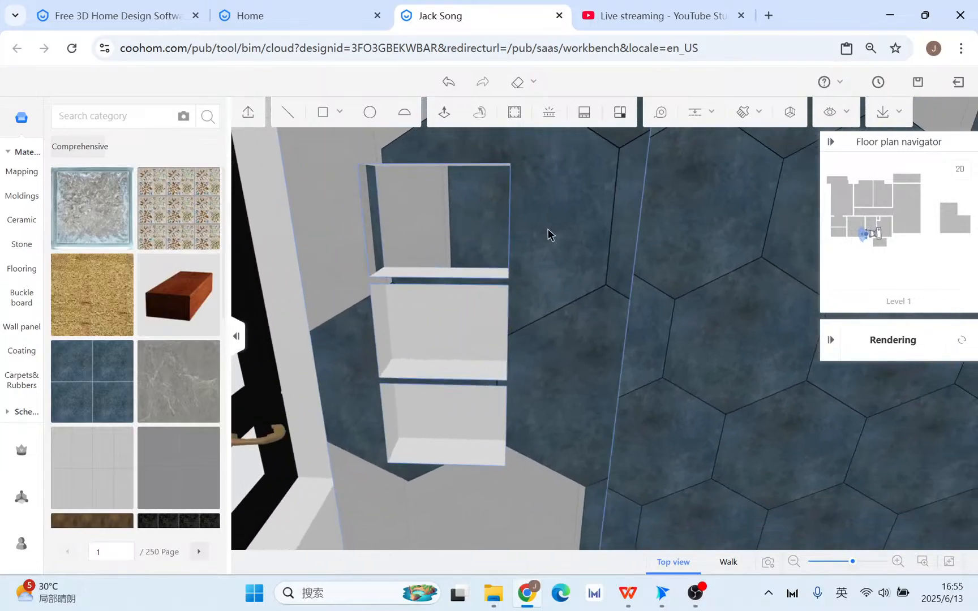
left_click(488, 210)
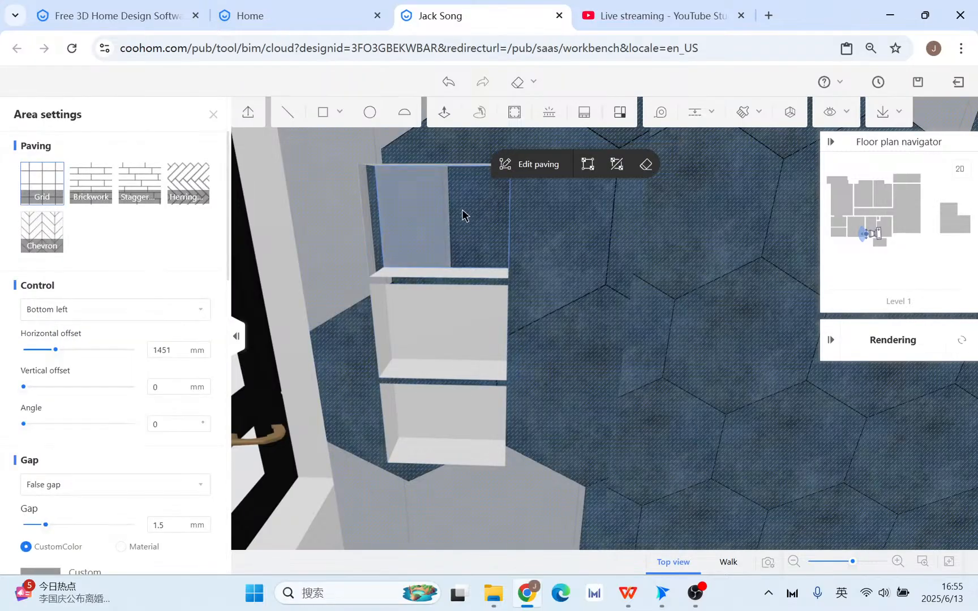
left_click(534, 170)
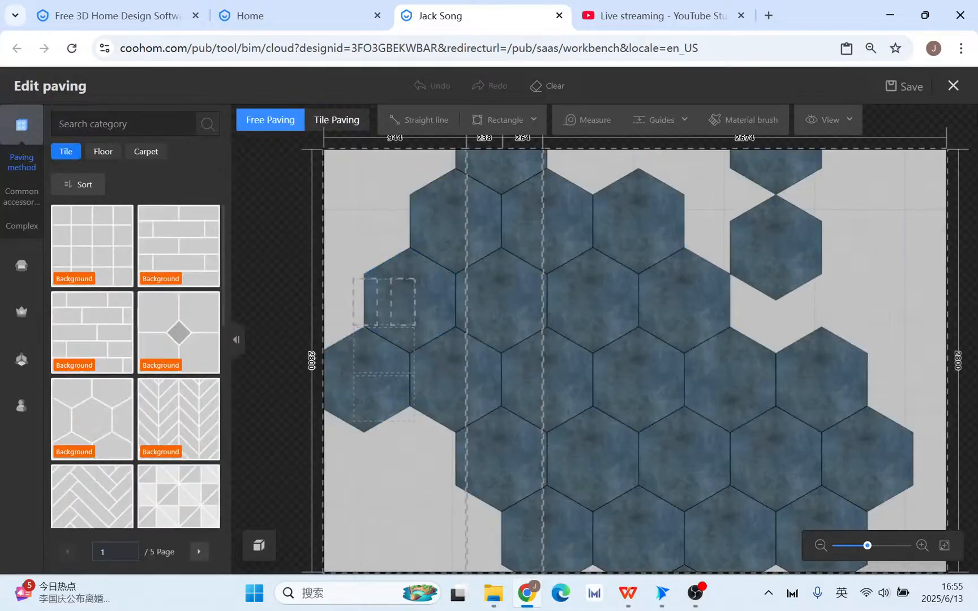
left_click(953, 86)
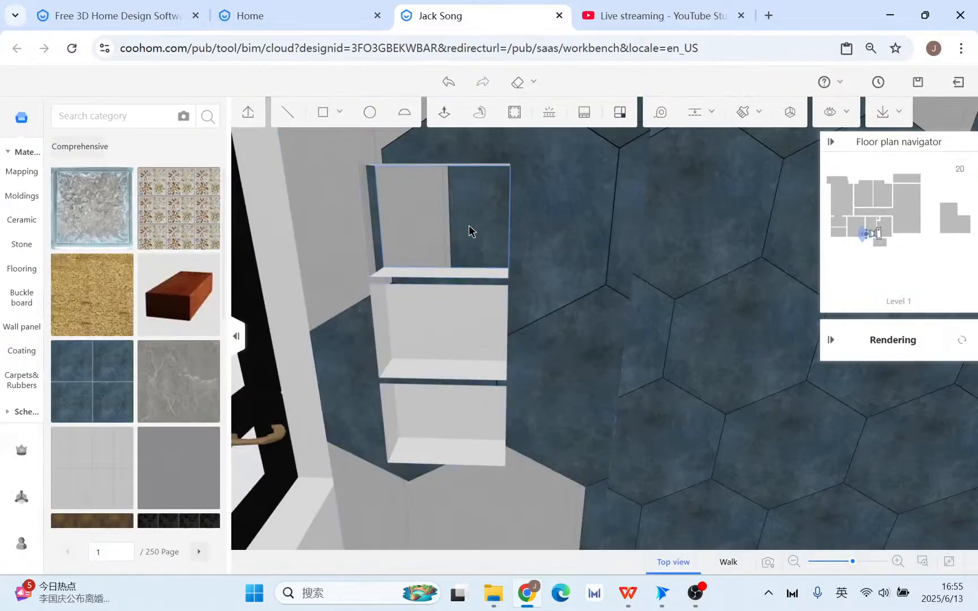
Separate the top niche's back face from the connected hexagon-tiled wall faces.
left_click(469, 231)
left_click(593, 180)
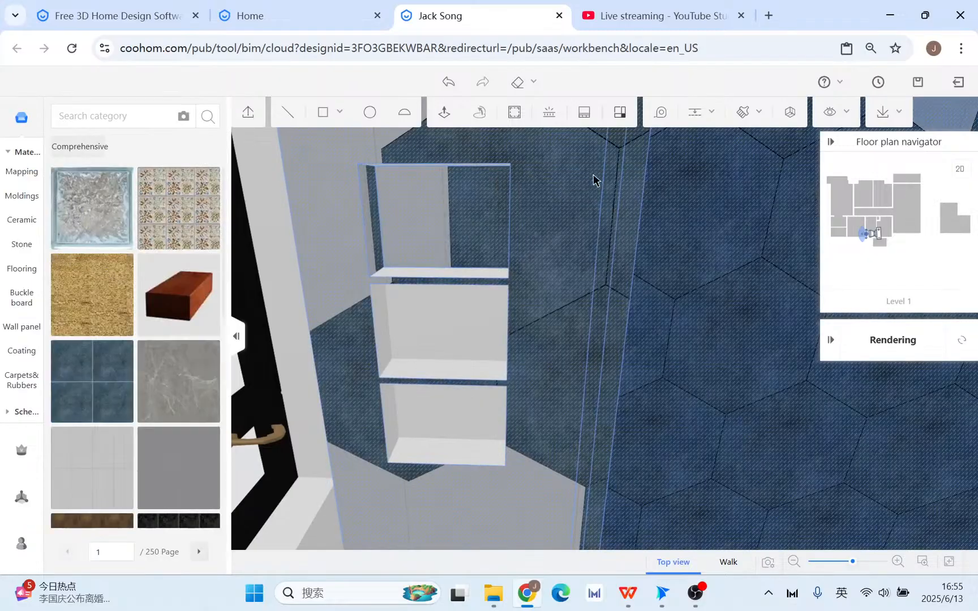
left_click(452, 207)
left_click(614, 160)
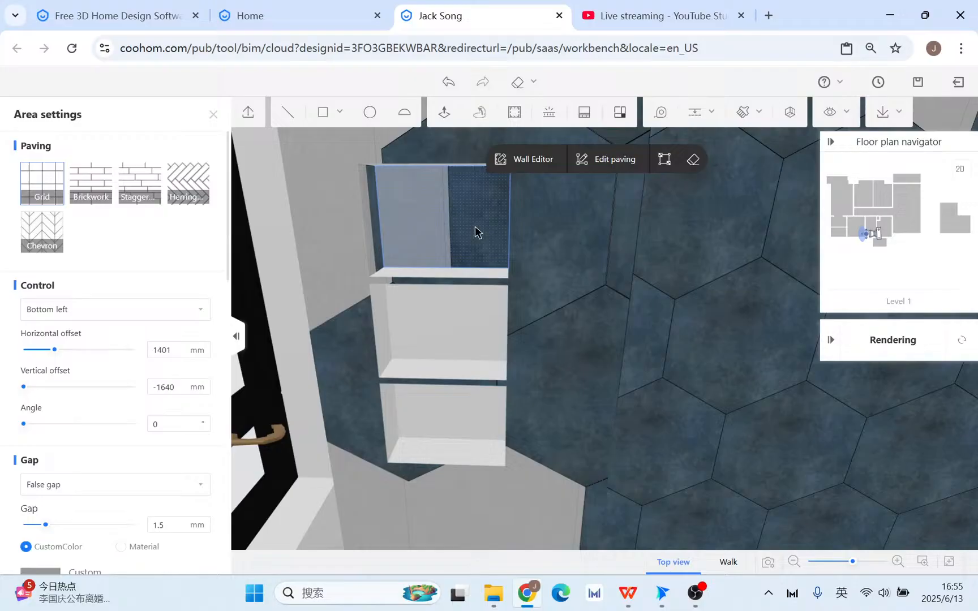
left_click(469, 222)
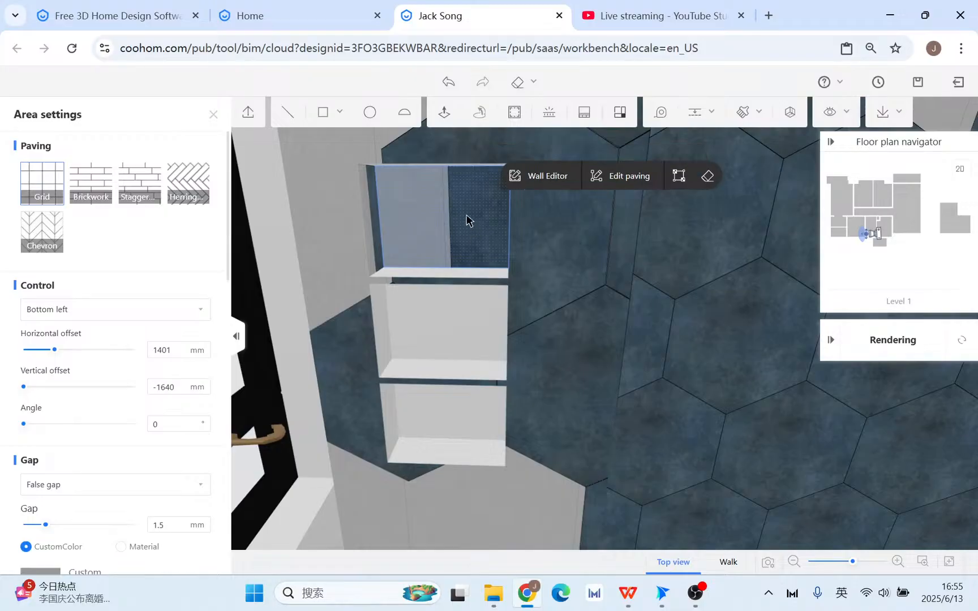
Edit the paving of the top niche's back face, cover it fully with a dark blue tile, and inspect it in 3D.
left_click(744, 113)
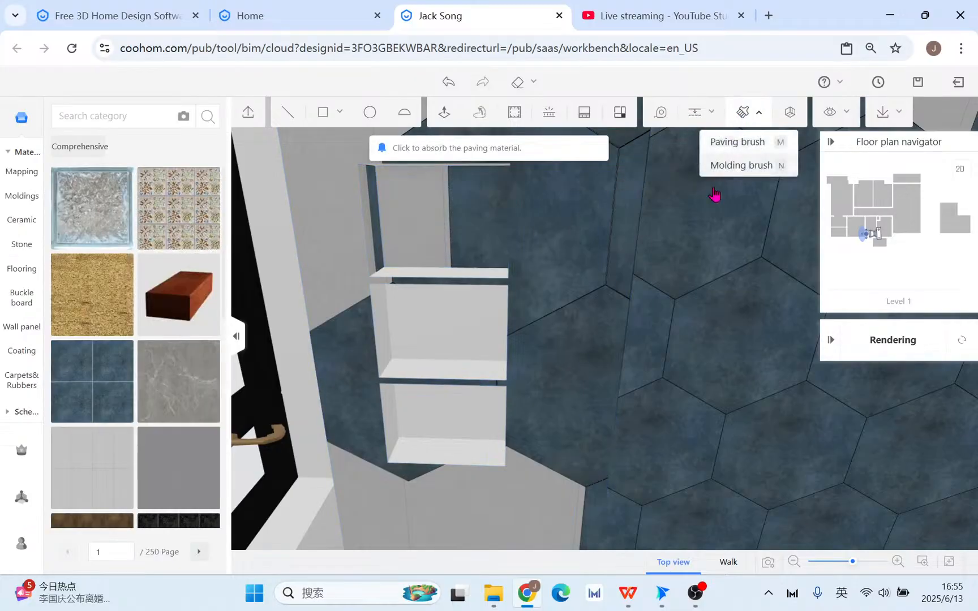
left_click(419, 228)
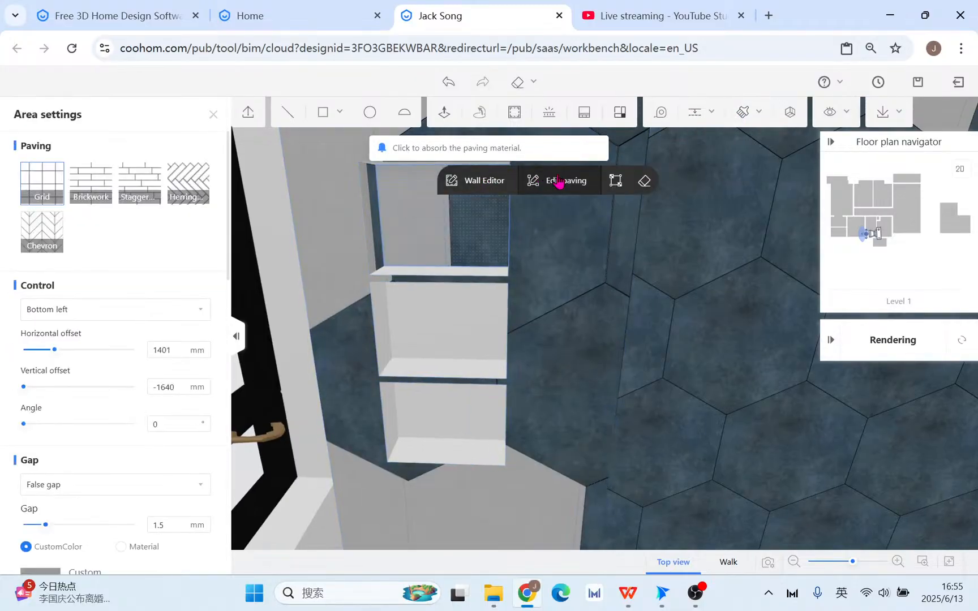
left_click(555, 180)
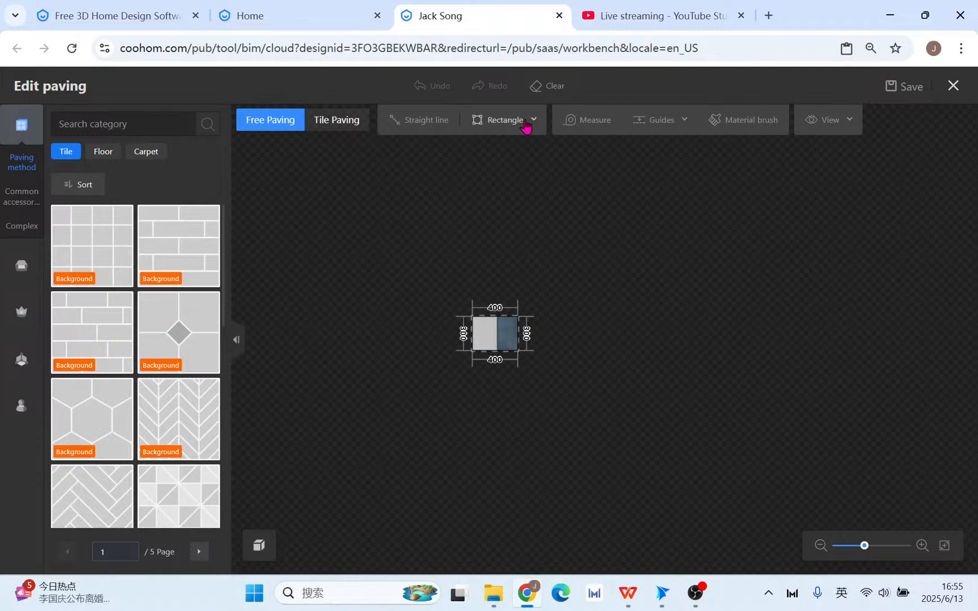
left_click(21, 265)
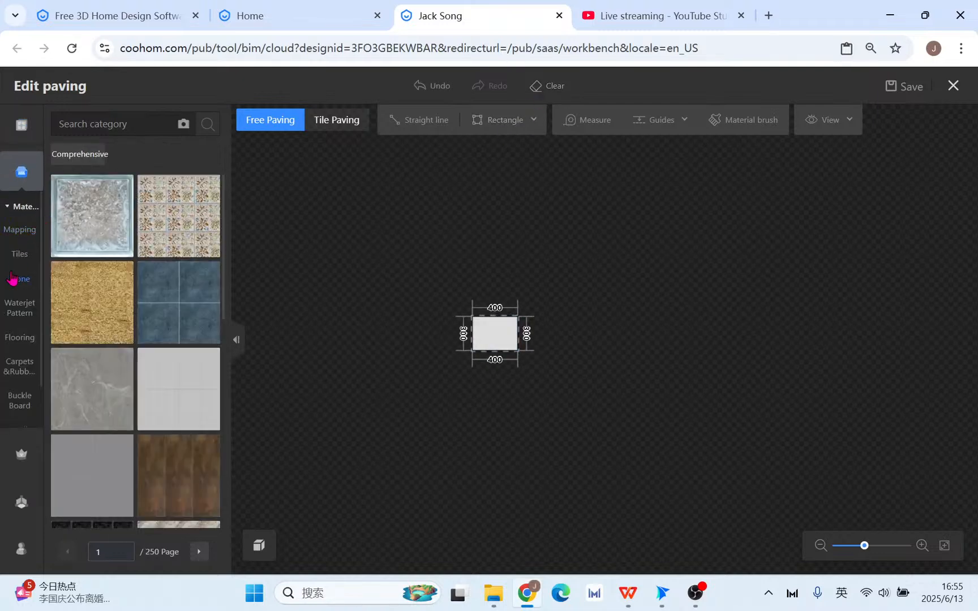
left_click(19, 254)
left_click(186, 430)
left_click(492, 338)
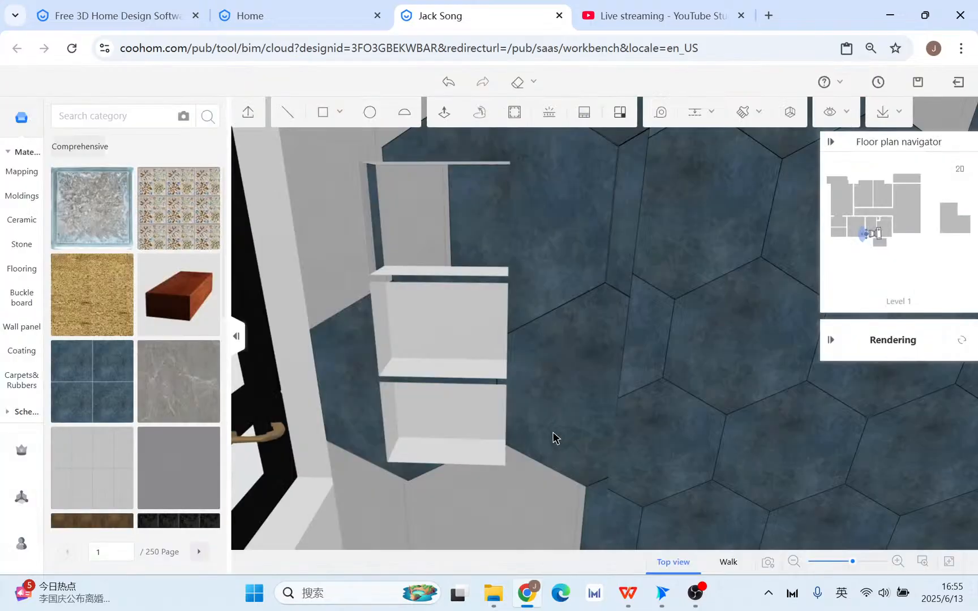
left_click_drag(400, 284, 463, 343)
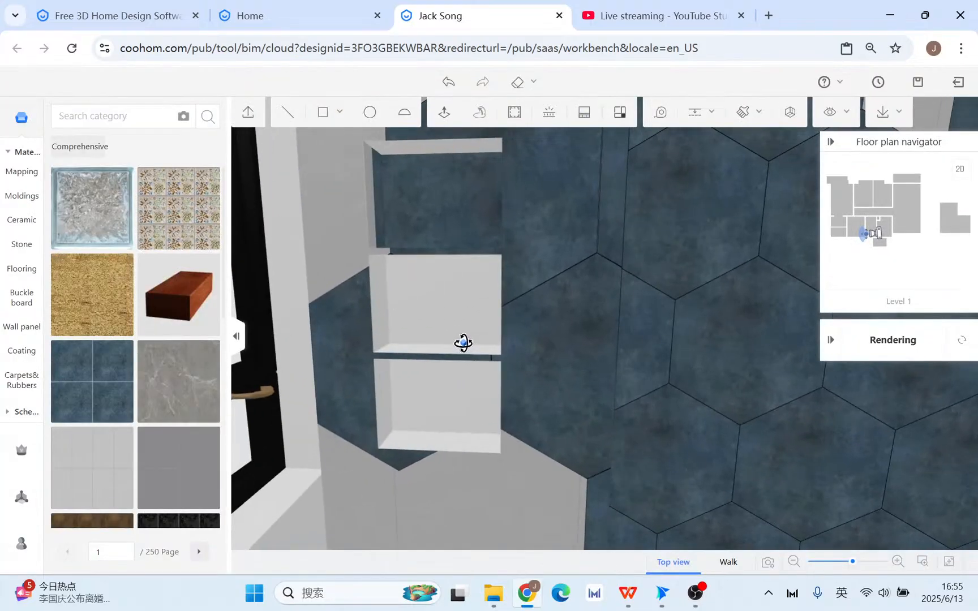
scroll(474, 306, "down", 2)
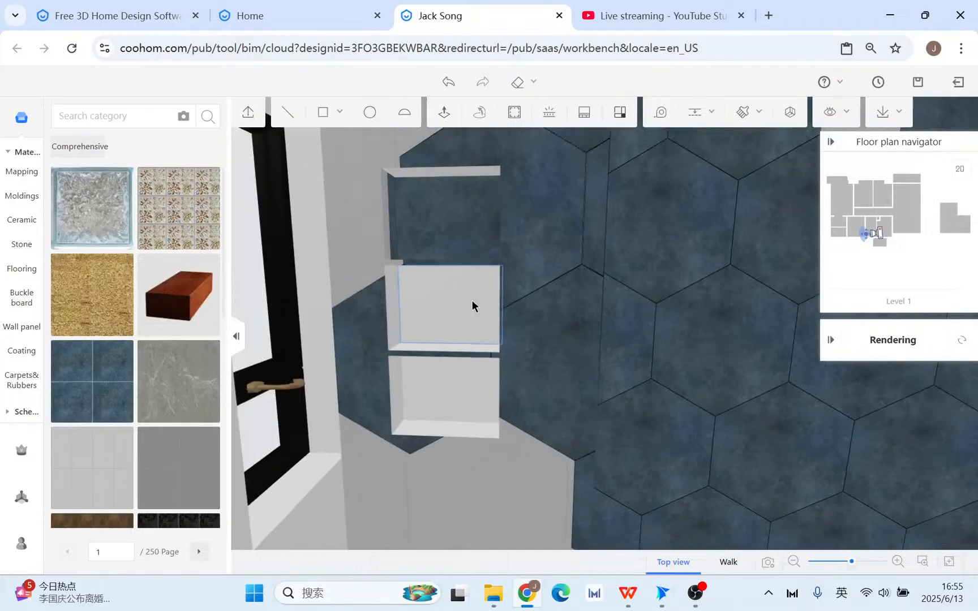
scroll(465, 310, "up", 3)
left_click_drag(462, 315, 404, 156)
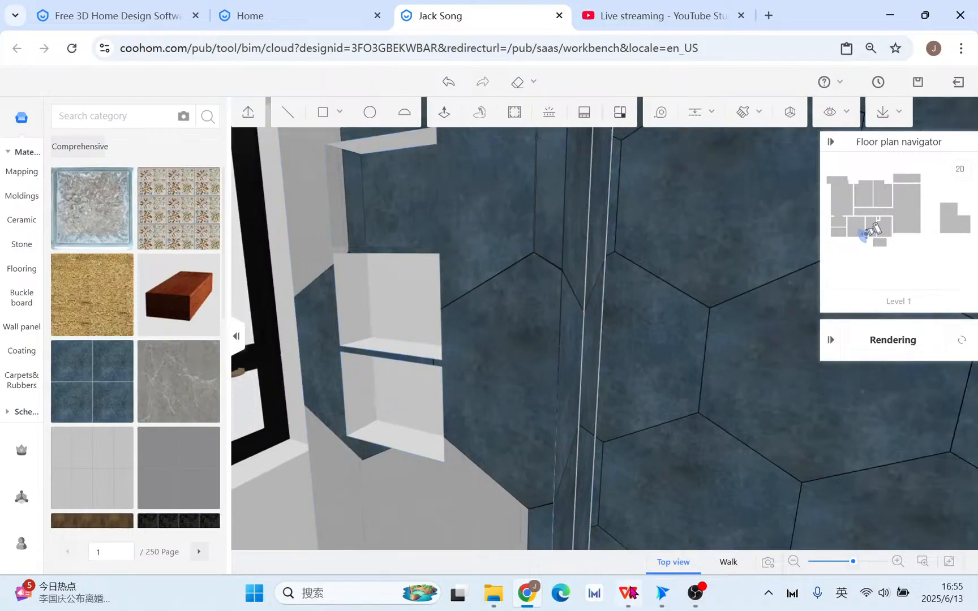
Show slide 22, "How about curved ceilings?", in the WPS presentation and return to Chrome to view the whole apartment in 3D.
left_click(628, 593)
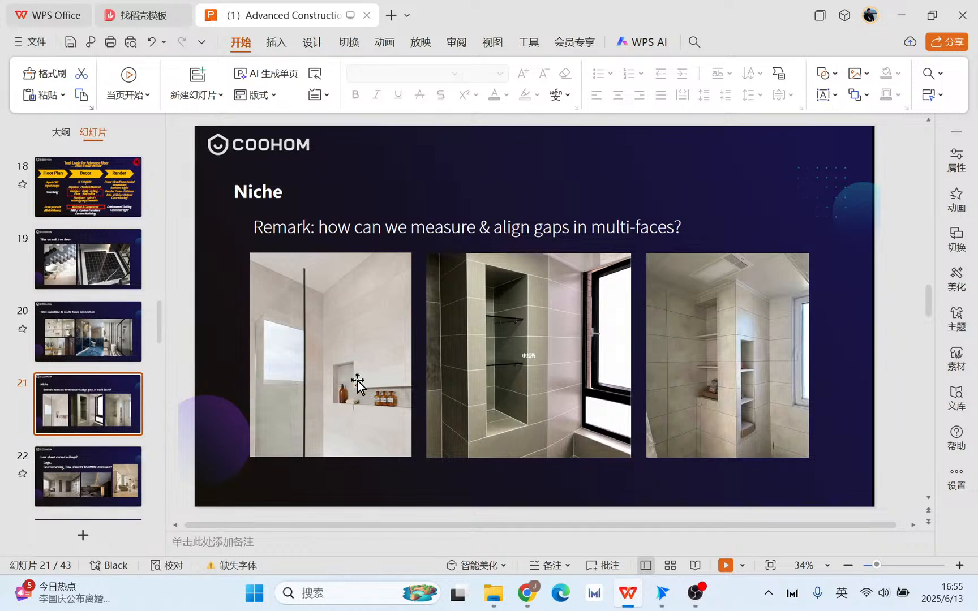
left_click(123, 463)
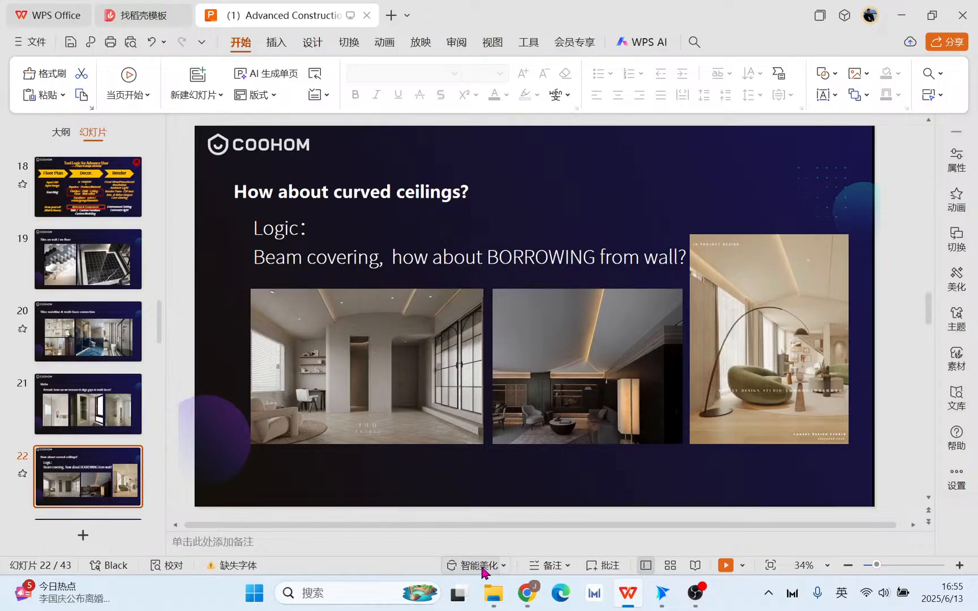
left_click(529, 593)
scroll(568, 360, "down", 5)
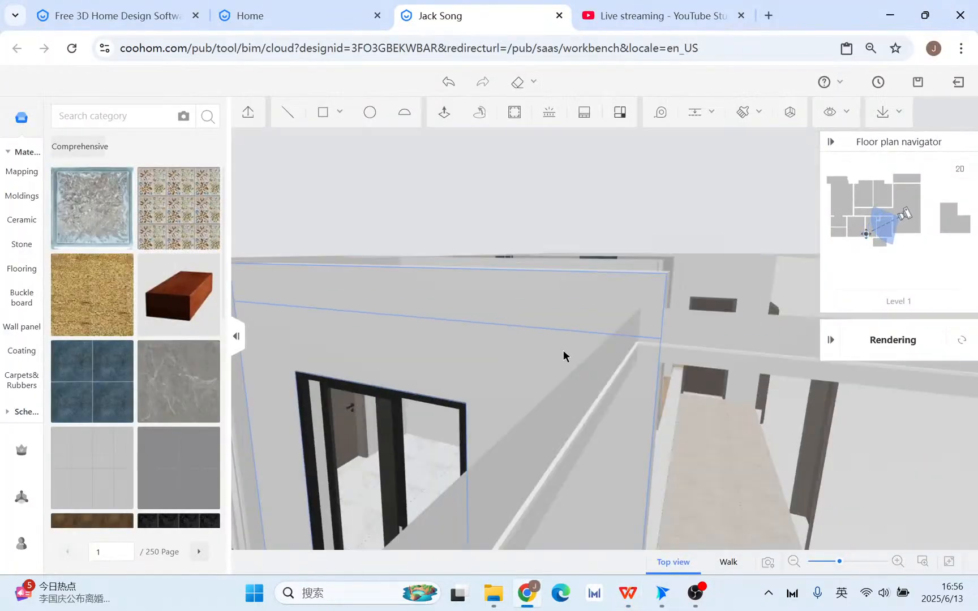
left_click_drag(528, 362, 655, 563)
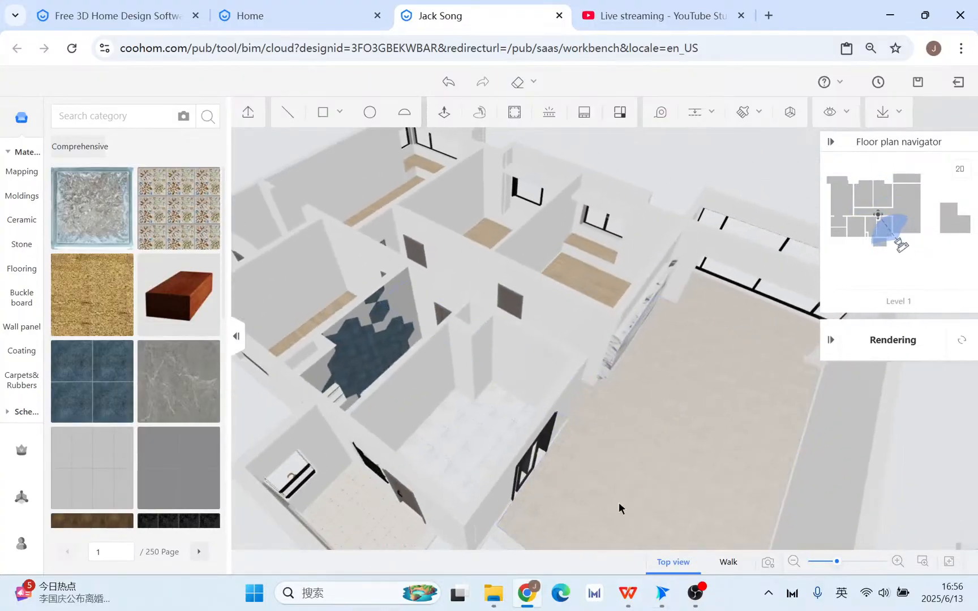
Switch to the WPS presentation, review slide 22 on curved ceilings as a full-screen slide show, and exit the show.
left_click(624, 601)
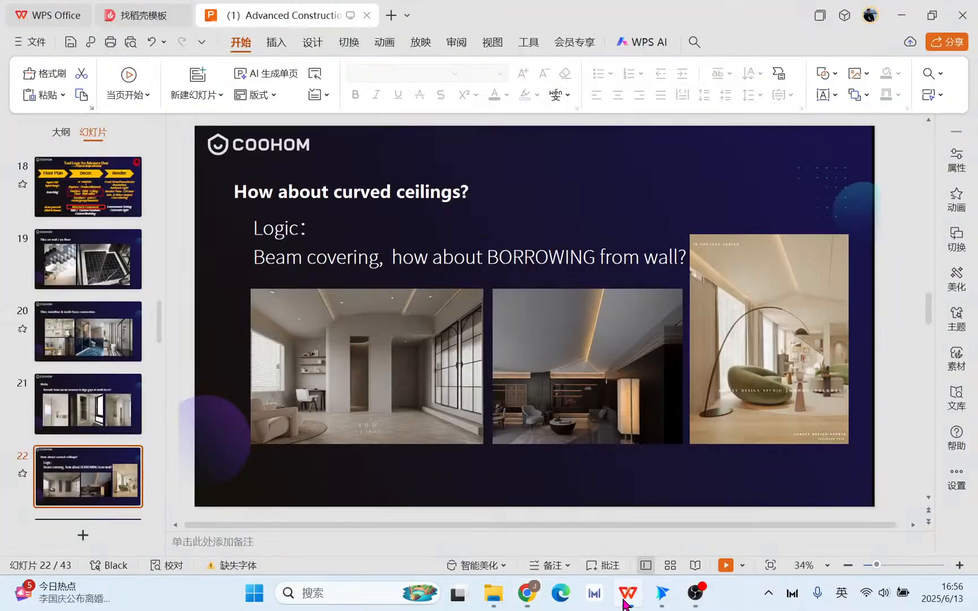
left_click(58, 507)
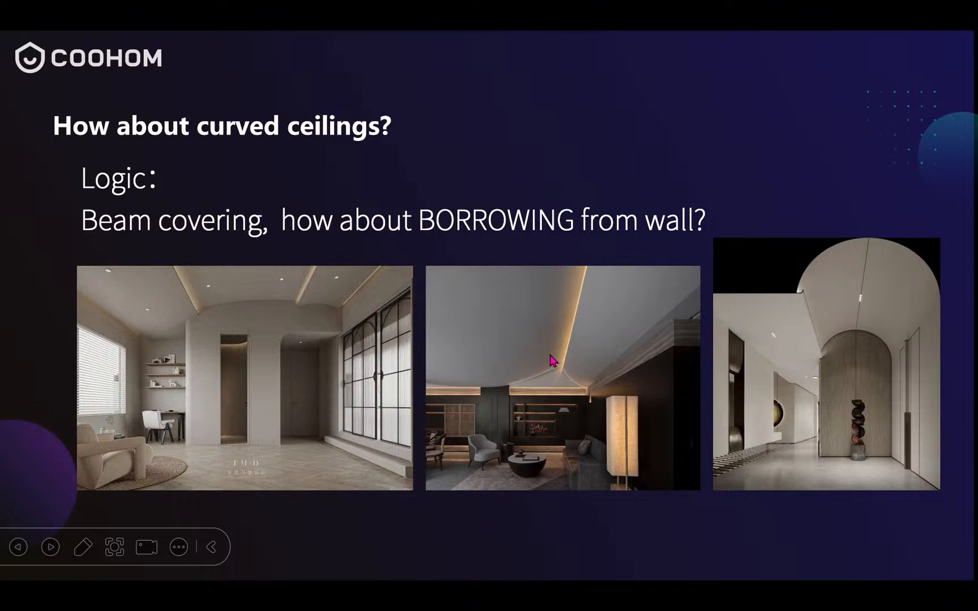
key("Escape")
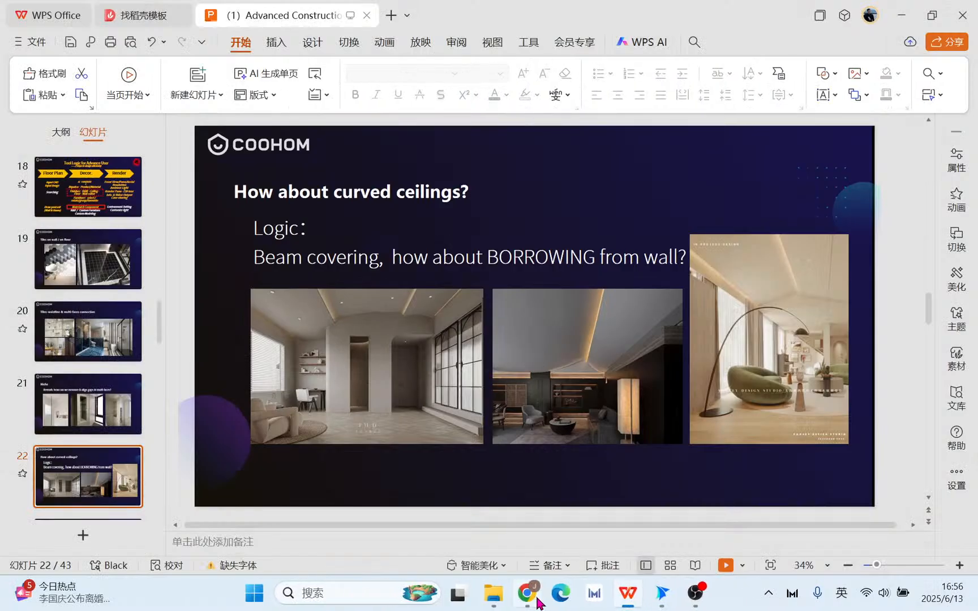
Switch back to the Coohom design in Chrome and leave the Material & Component environment for the main 3D view.
left_click(536, 600)
scroll(589, 384, "down", 3)
right_click_drag(566, 362, 550, 443)
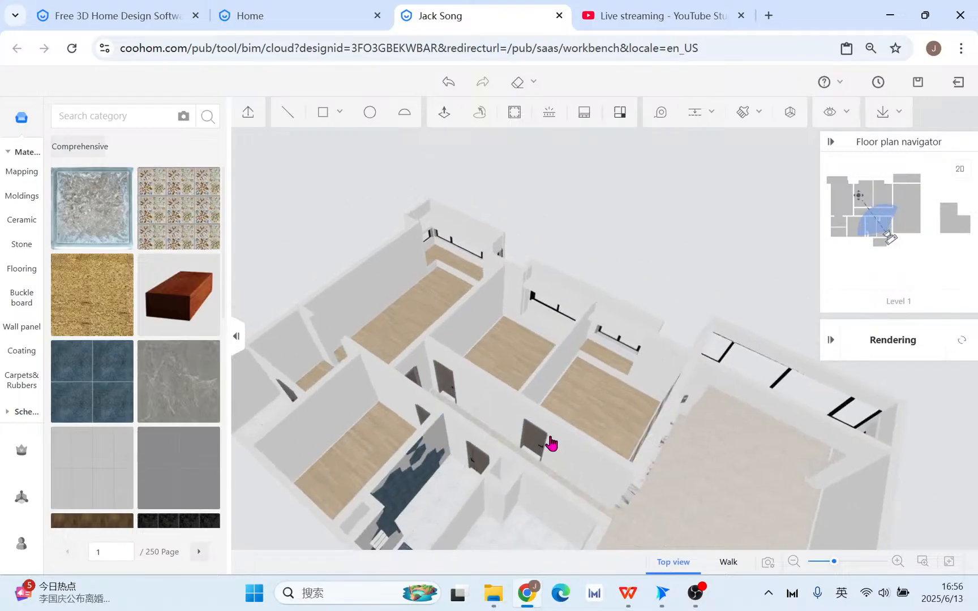
left_click_drag(550, 443, 633, 453)
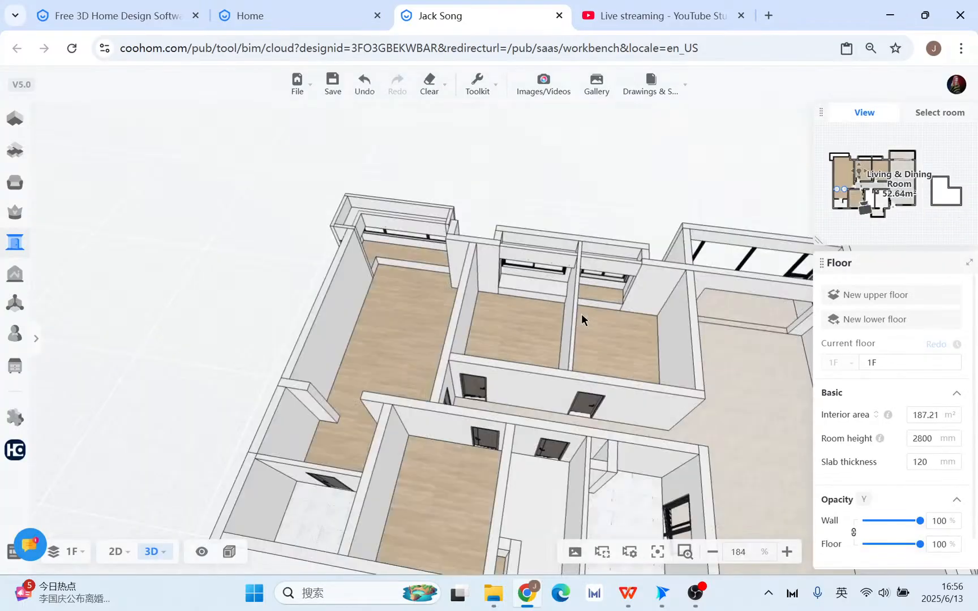
Open the bedroom partition wall beside the bay window in the Wall Editor and shrink the 3D preview to free the drawing area.
left_click_drag(586, 326, 698, 380)
left_click(501, 268)
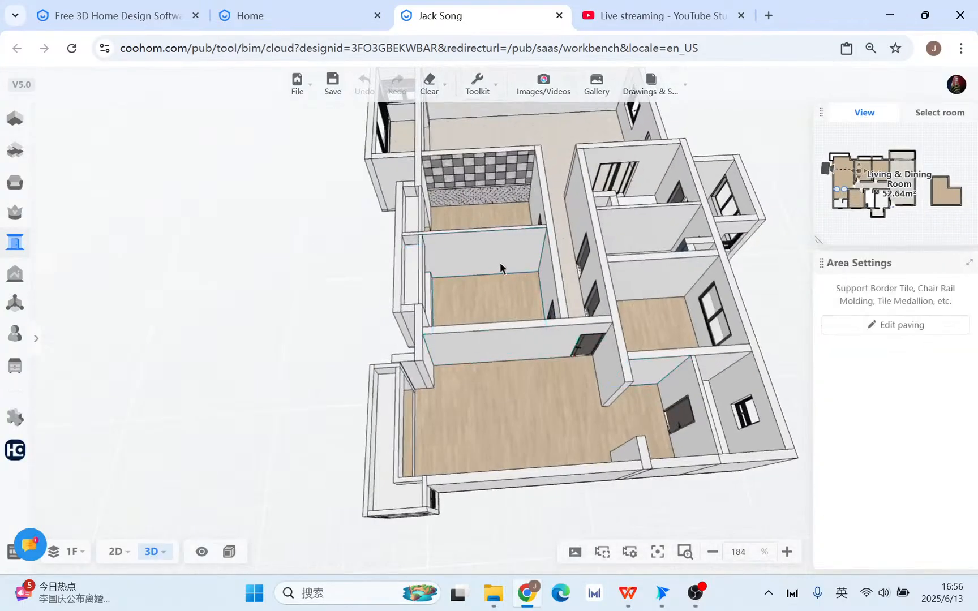
scroll(498, 360, "up", 5)
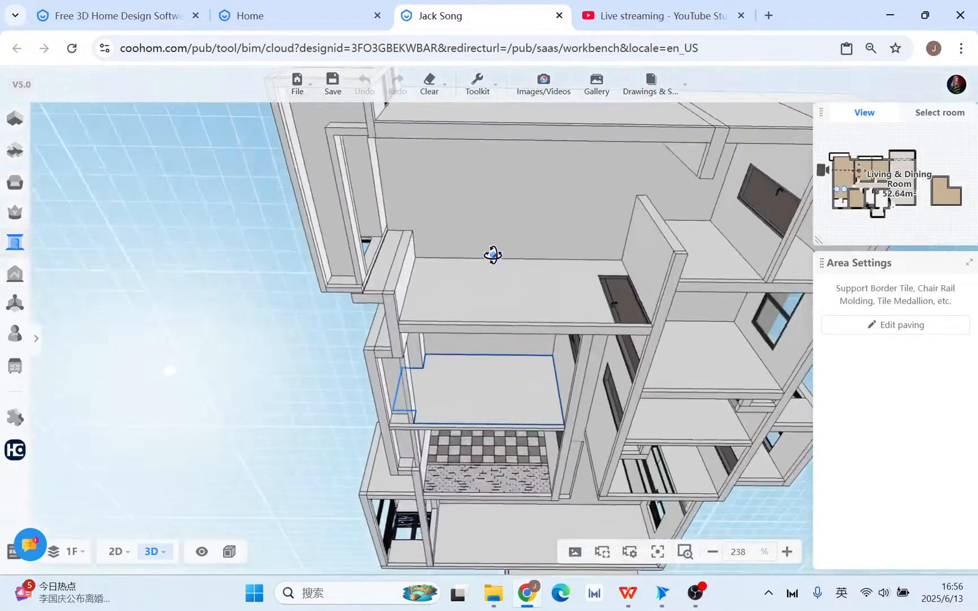
scroll(473, 308, "down", 3)
key("ctrl+s")
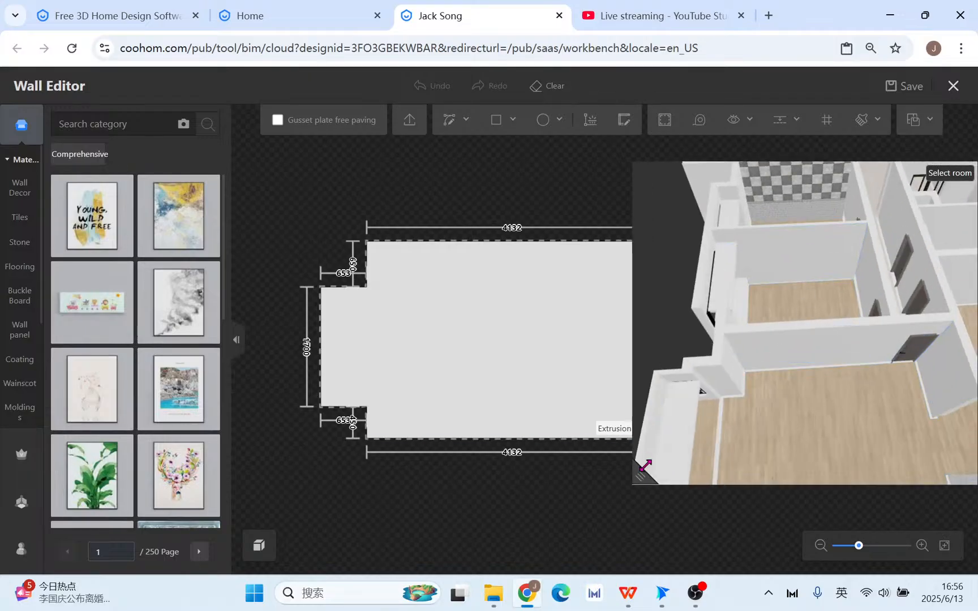
left_click_drag(645, 467, 744, 447)
scroll(497, 327, "up", 1)
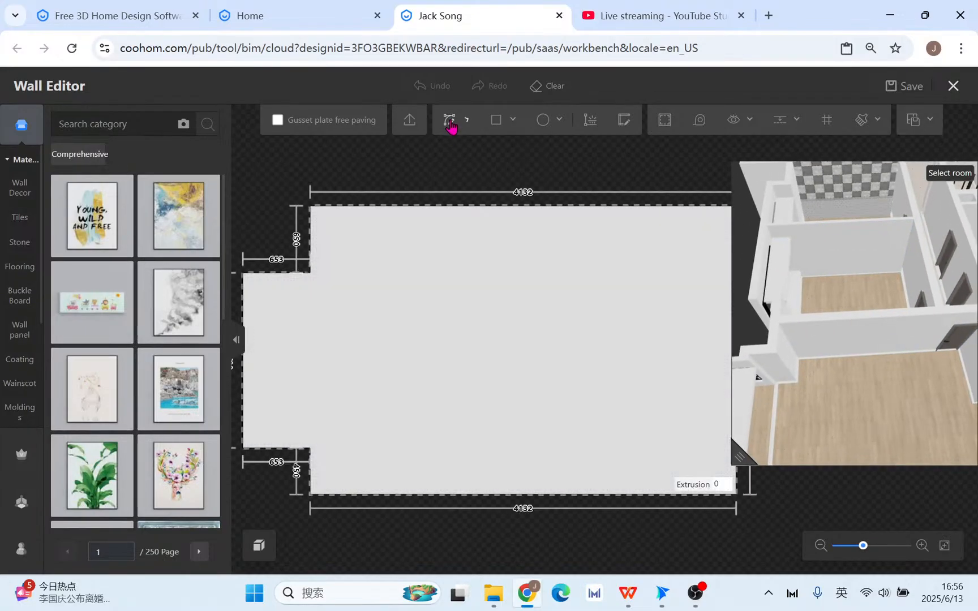
Draw a rectangle near the wall's upper corner beside the bay window and adjust it to about 407 wide and 536 high.
mouse_move(451, 125)
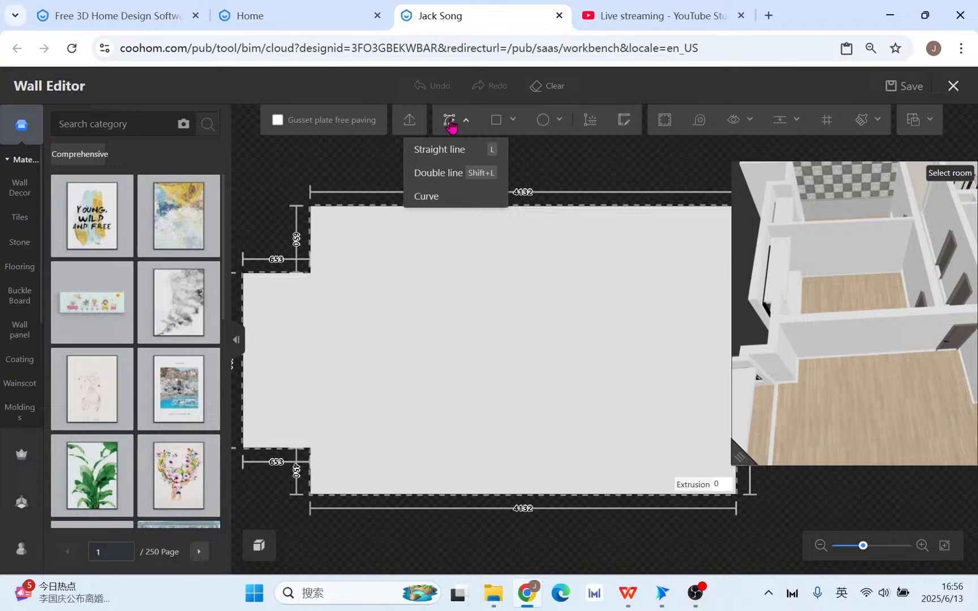
left_click(454, 198)
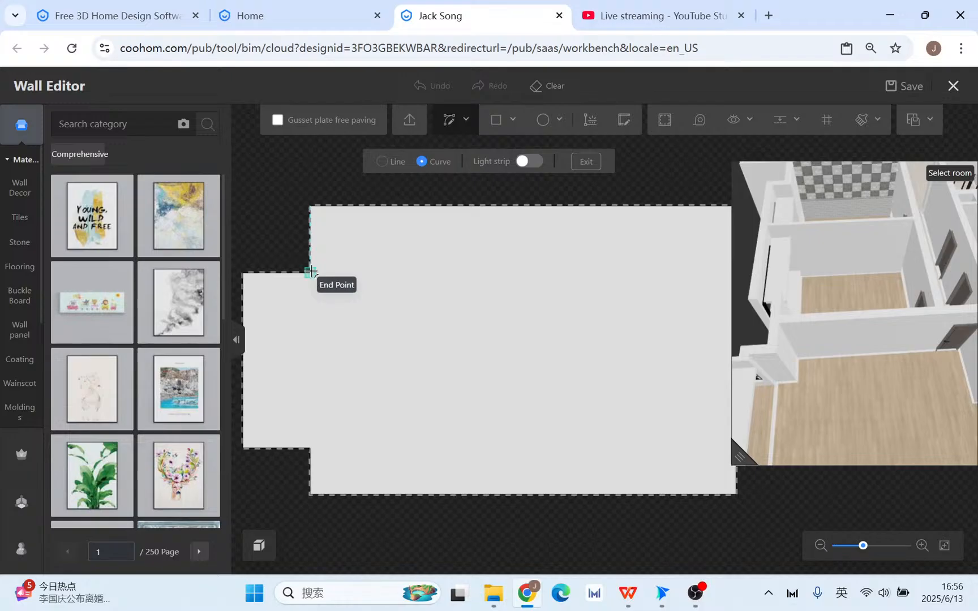
left_click(494, 120)
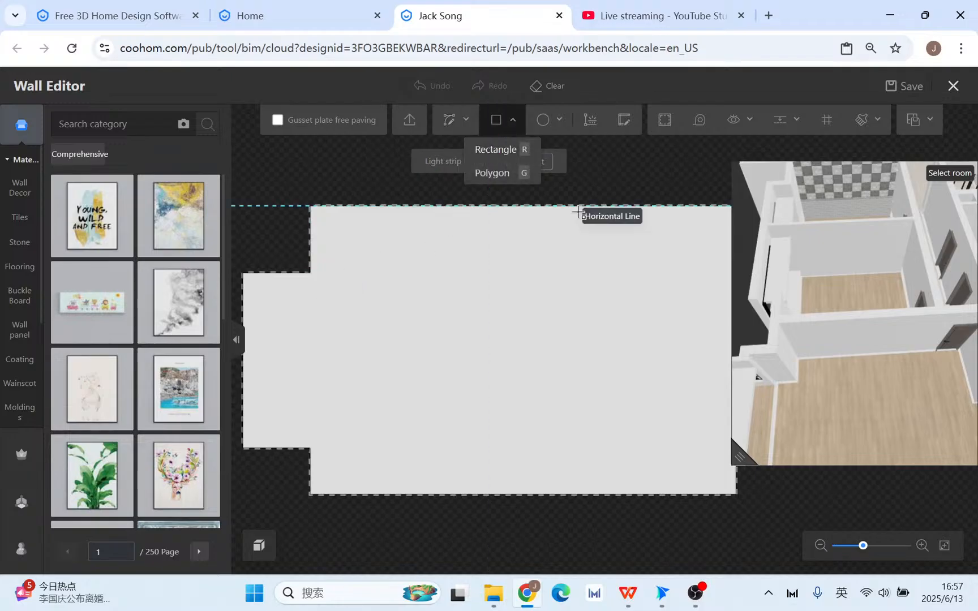
left_click(346, 206)
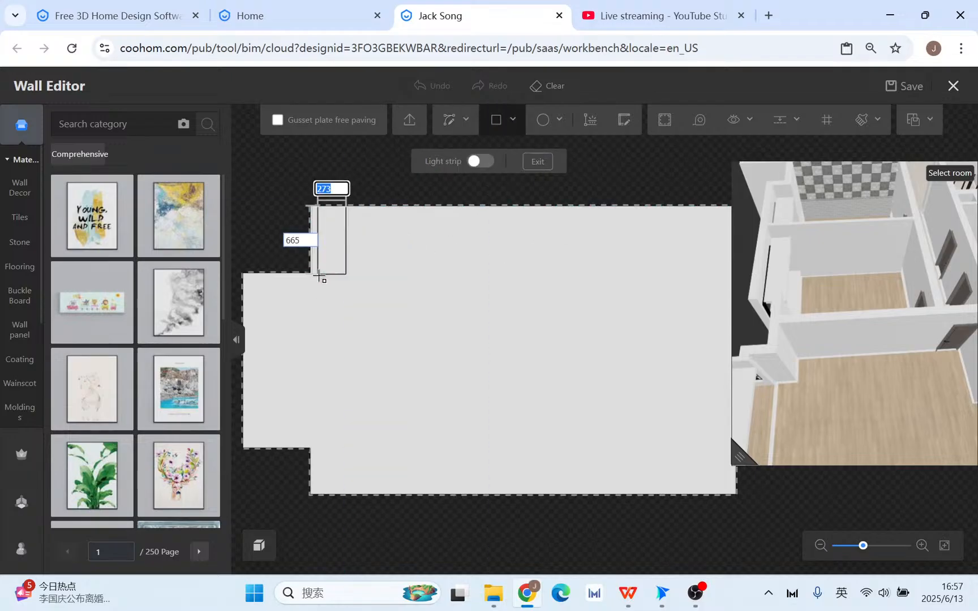
left_click(331, 276)
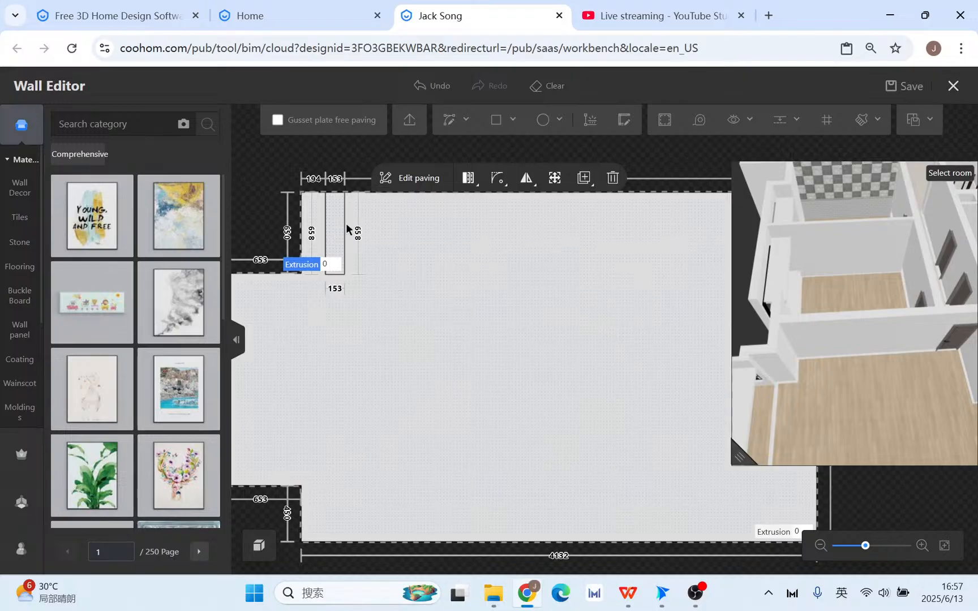
left_click_drag(346, 226, 376, 227)
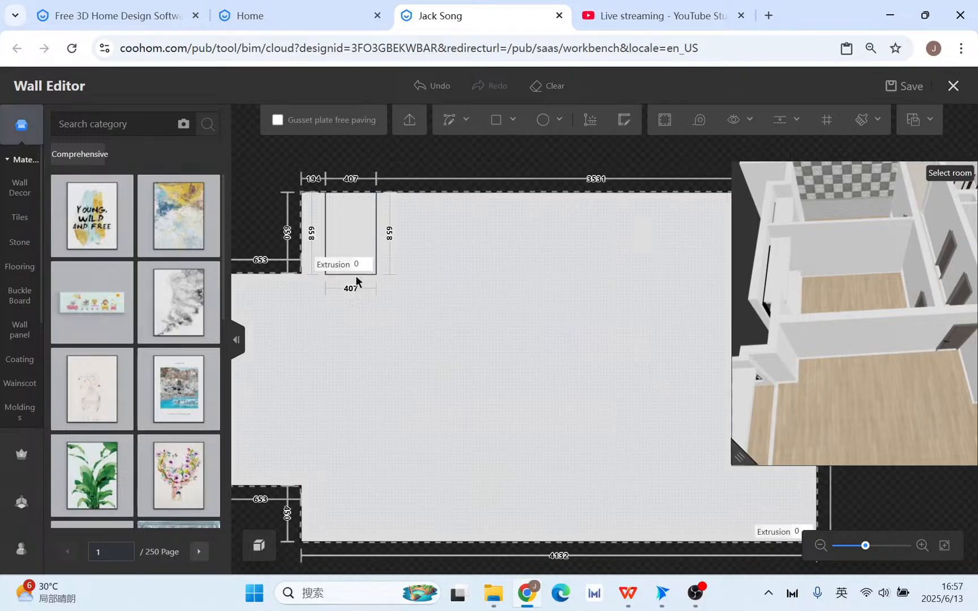
left_click_drag(355, 274, 353, 259)
Draw a second rectangle of about 3531 by 196 along the wall's top edge, from the first rectangle to the far end.
right_click_drag(472, 253, 459, 313)
scroll(366, 311, "up", 3)
left_click(496, 120)
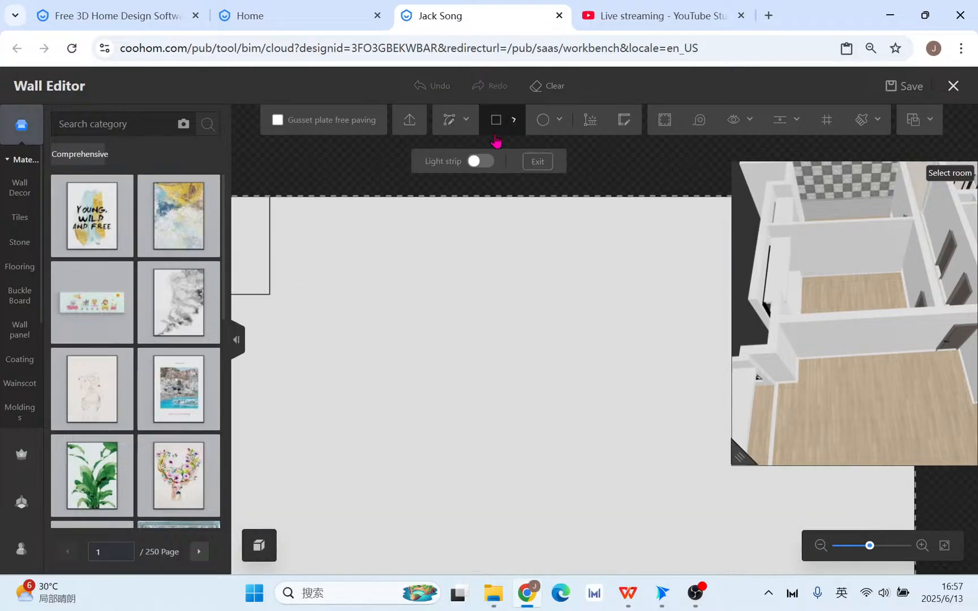
scroll(468, 261, "down", 3)
right_click_drag(591, 264, 499, 252)
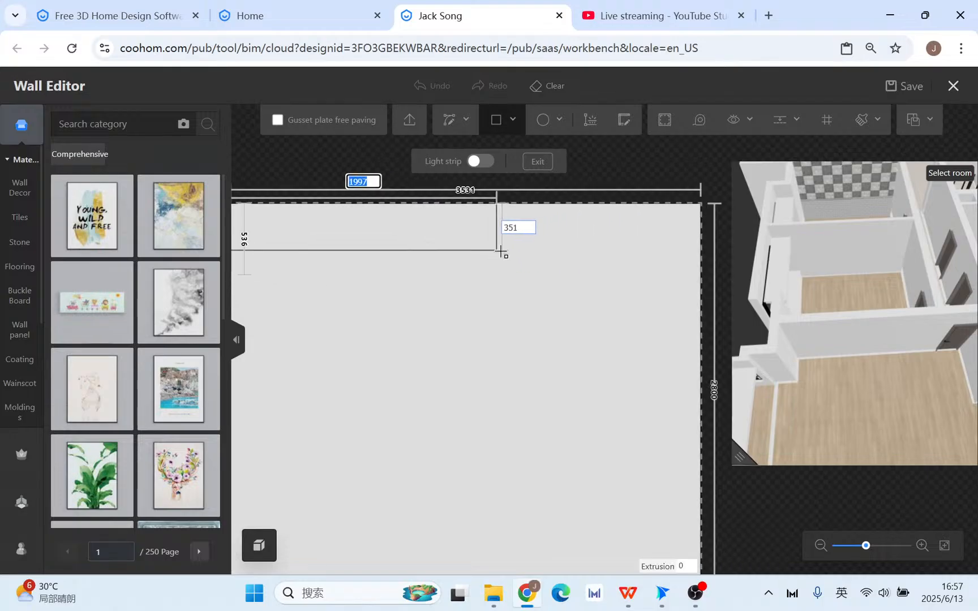
left_click(702, 232)
key("Escape")
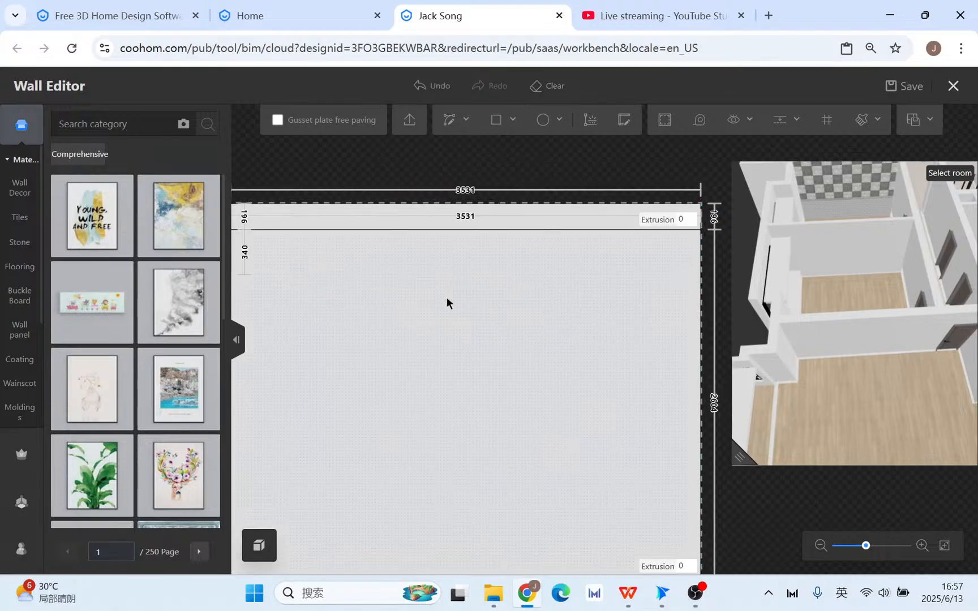
Add a horizontal guide through the midpoint of the first rectangle's exposed side edge, below the long strip.
right_click_drag(409, 297, 603, 339)
scroll(439, 306, "up", 3)
left_click(402, 322)
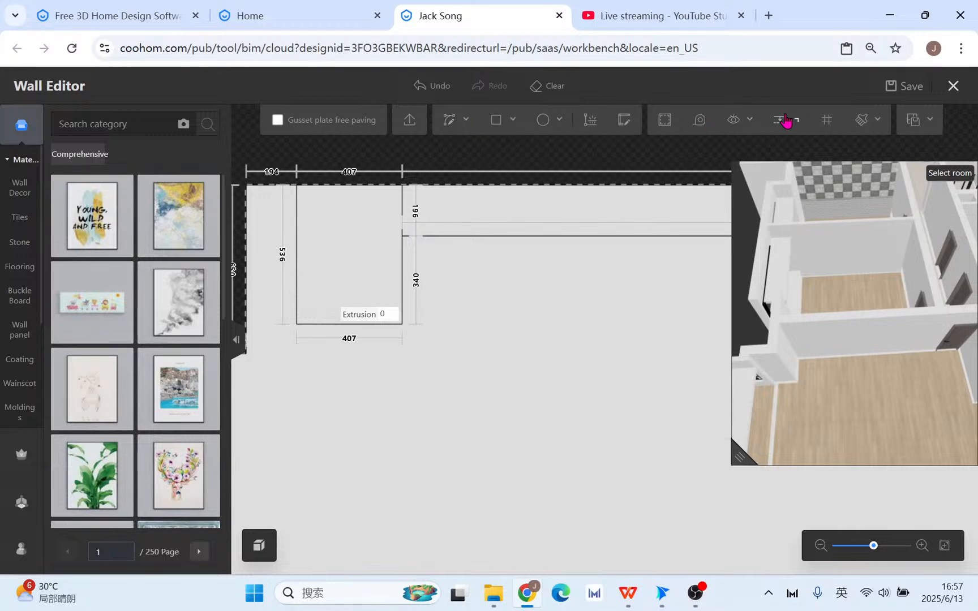
mouse_move(785, 120)
left_click(790, 148)
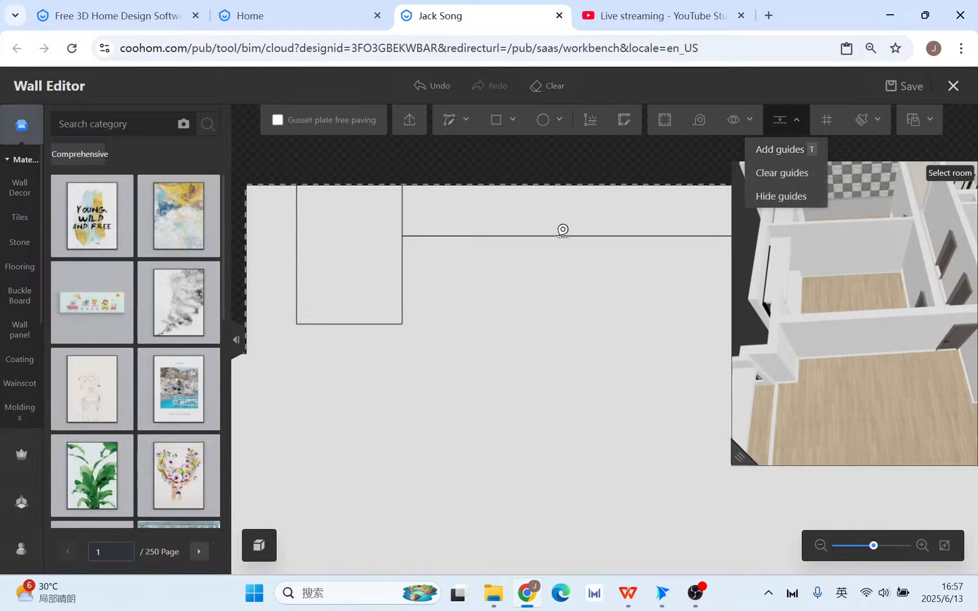
left_click(462, 232)
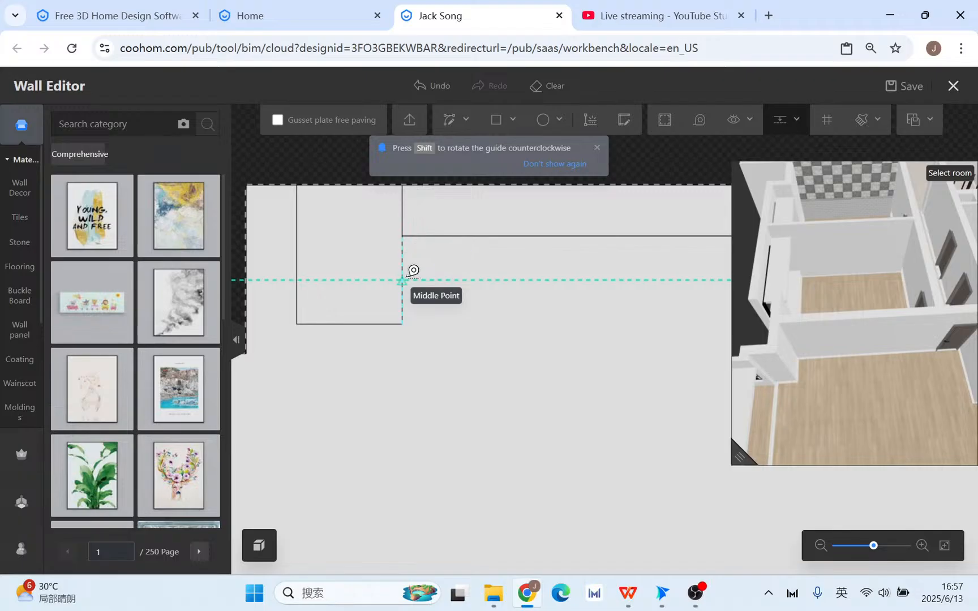
left_click(414, 271)
Draw an S-shaped curve of two opposing arcs from the first rectangle's lower corner through the guide to the strip's lower edge.
mouse_move(467, 121)
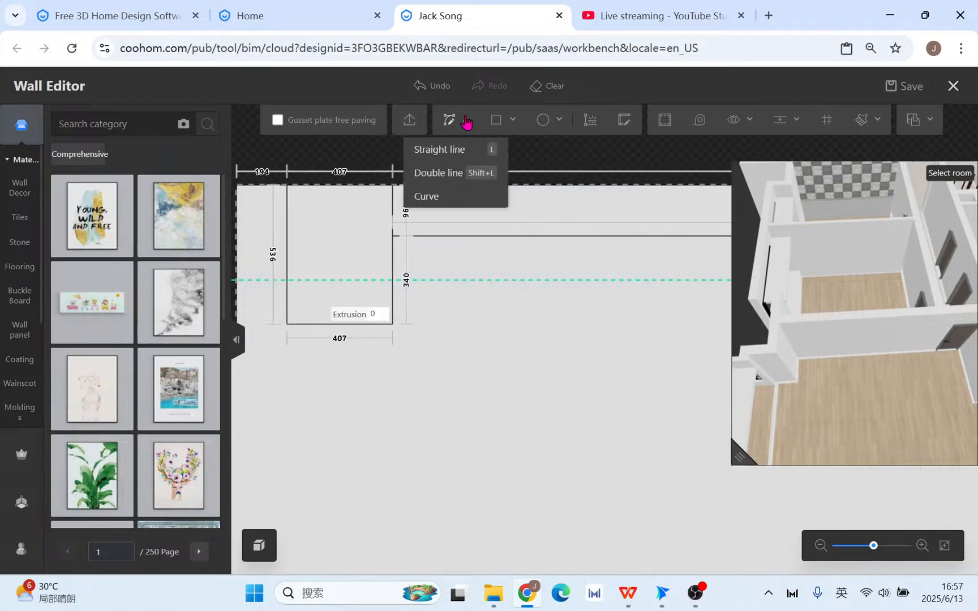
left_click(460, 201)
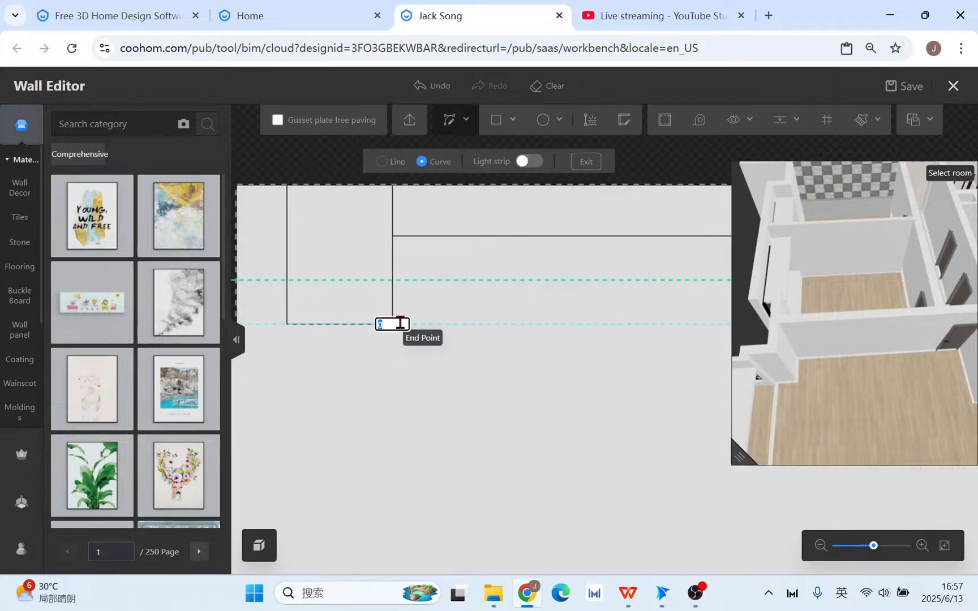
left_click(495, 280)
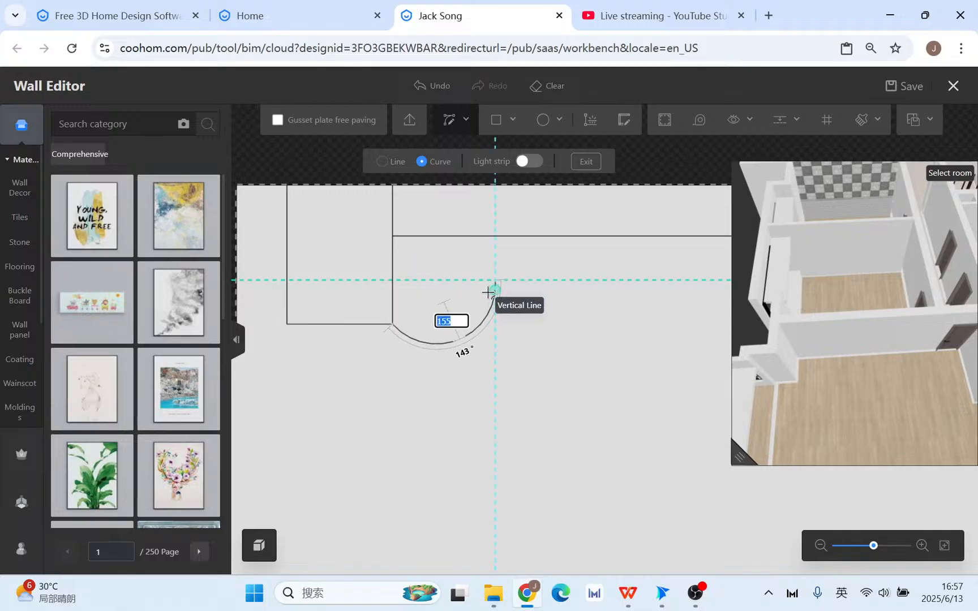
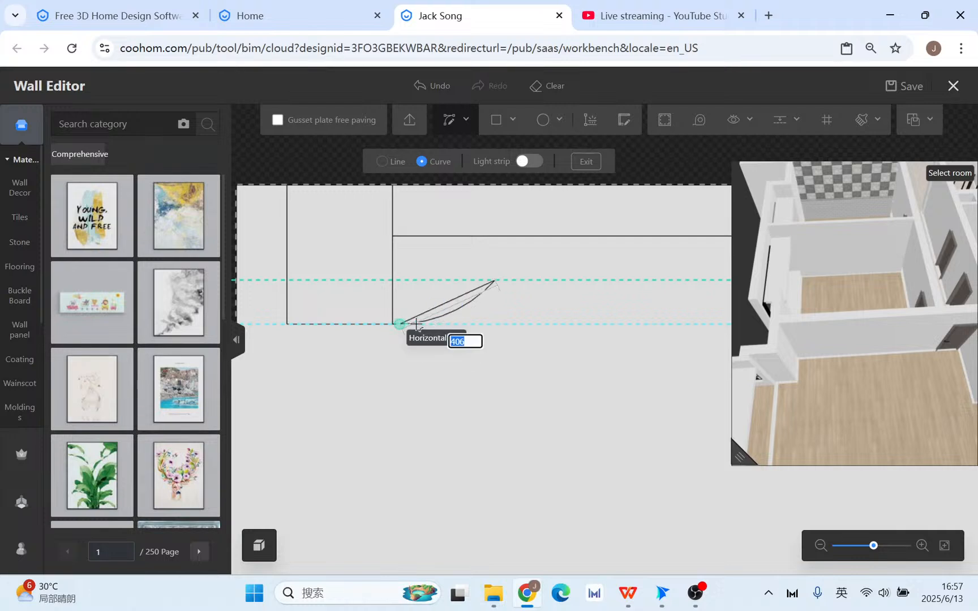
left_click(400, 324)
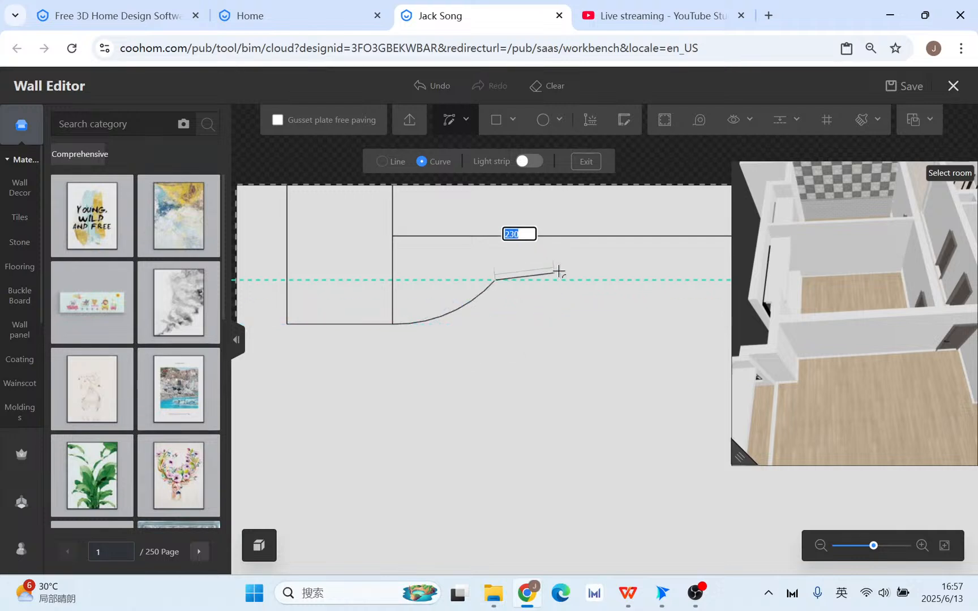
left_click(610, 237)
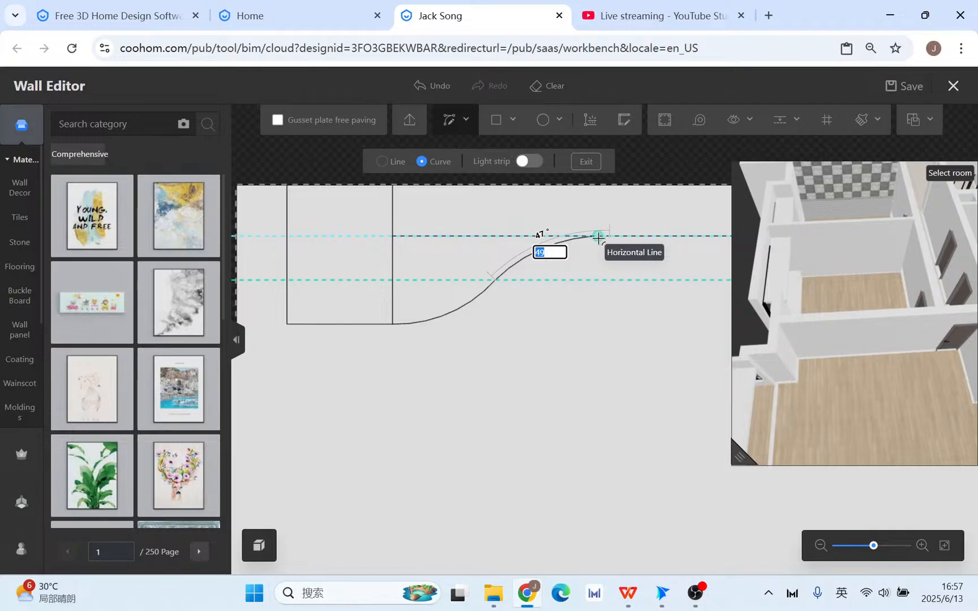
left_click(598, 238)
right_click(588, 337)
right_click(585, 341)
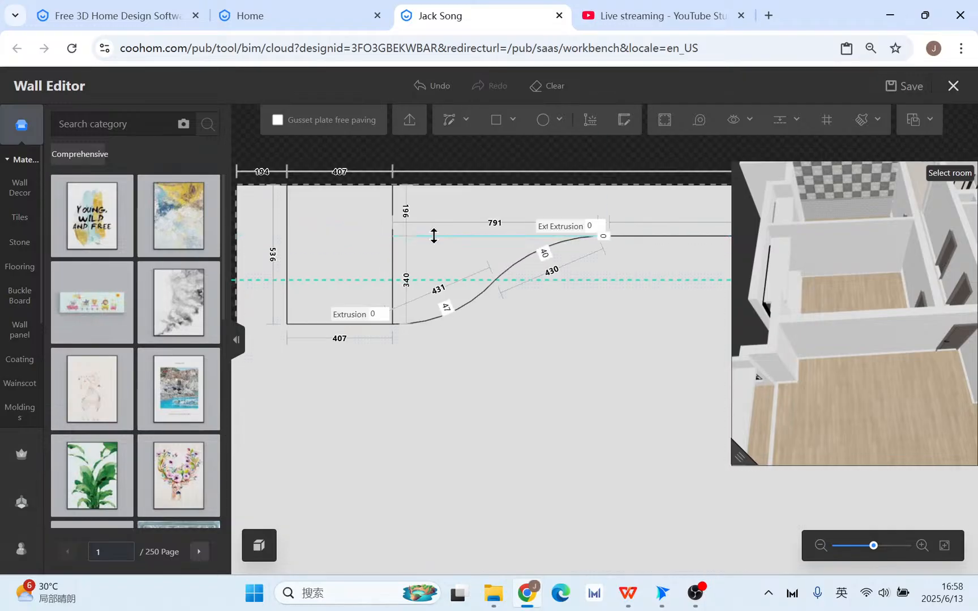
Delete the strip's edge above the curve and the vertical edge between the rectangles to merge them into one ceiling profile.
left_click(434, 236)
key("Delete")
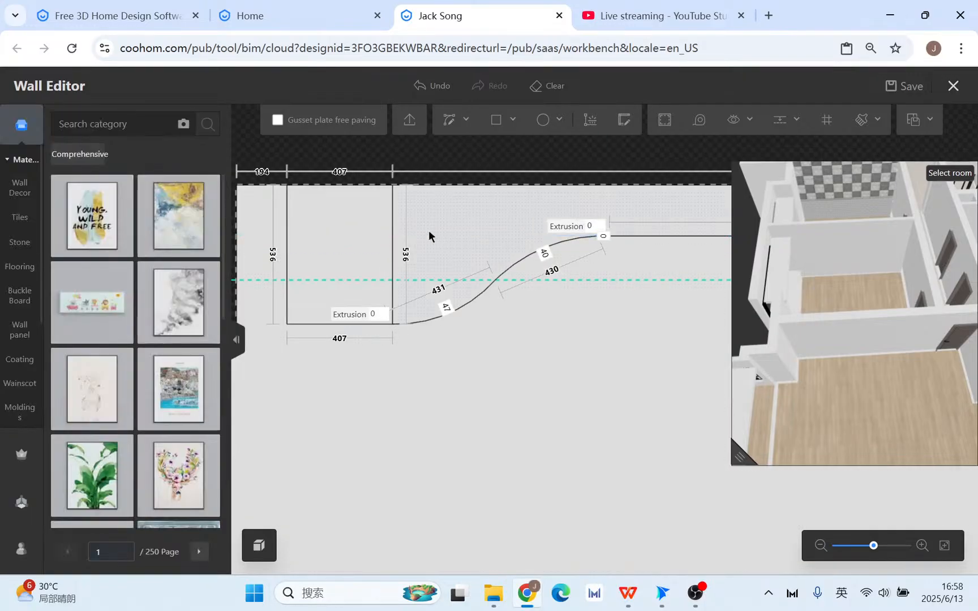
left_click(392, 230)
left_click(552, 186)
scroll(554, 197, "down", 3)
left_click_drag(607, 346, 515, 353)
scroll(486, 342, "down", 3)
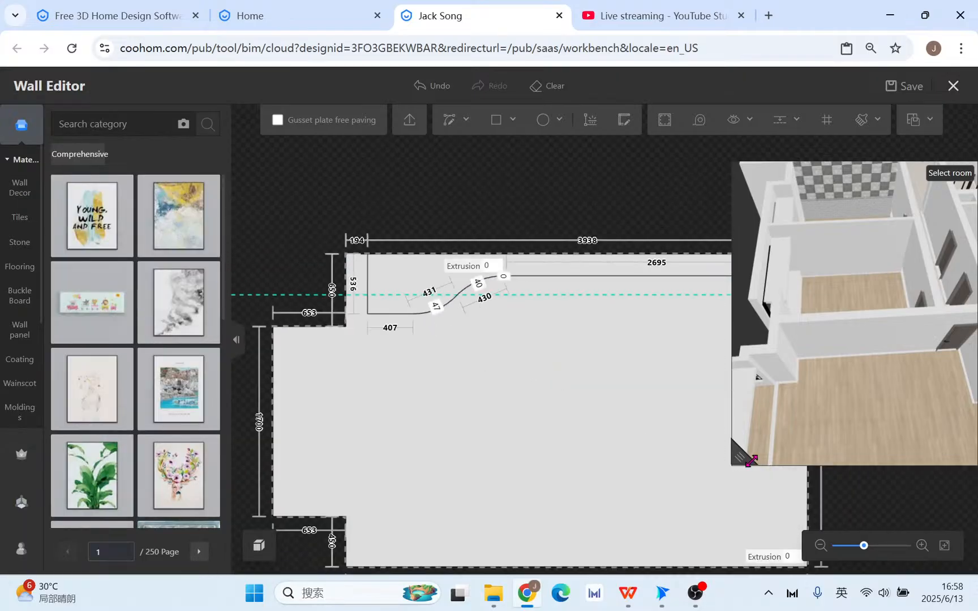
Enlarge the 3D preview, open the bedroom floor in the Floor Editor to check the room's width, and return to the wall.
left_click_drag(751, 461, 556, 502)
left_click_drag(676, 405, 664, 441)
left_click(760, 320)
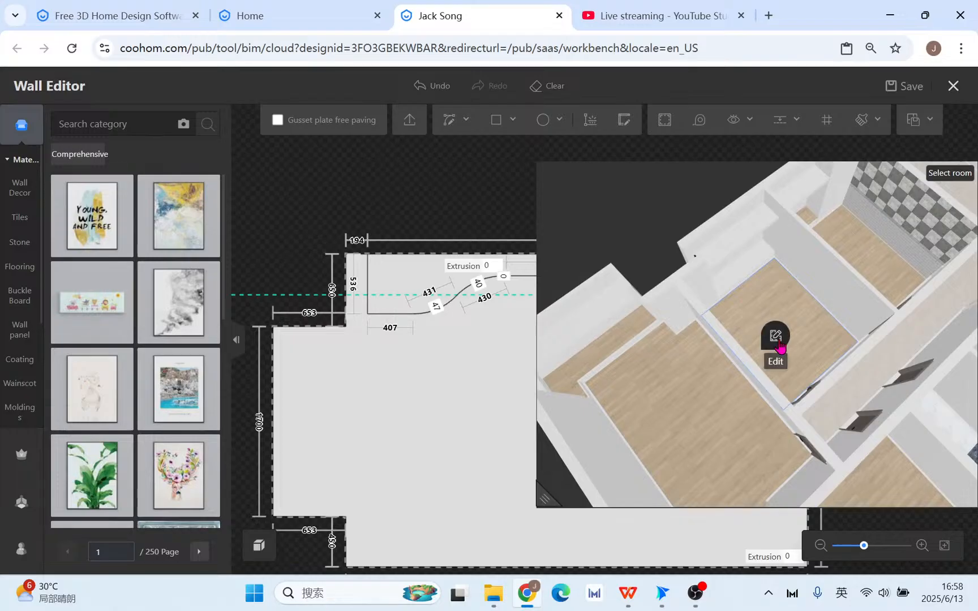
double_click(782, 314)
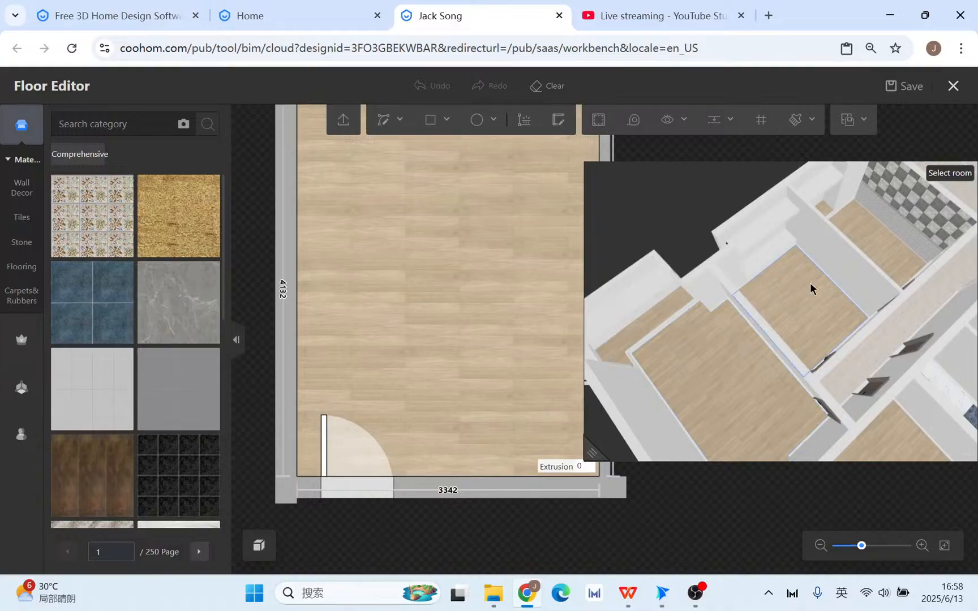
left_click(610, 301)
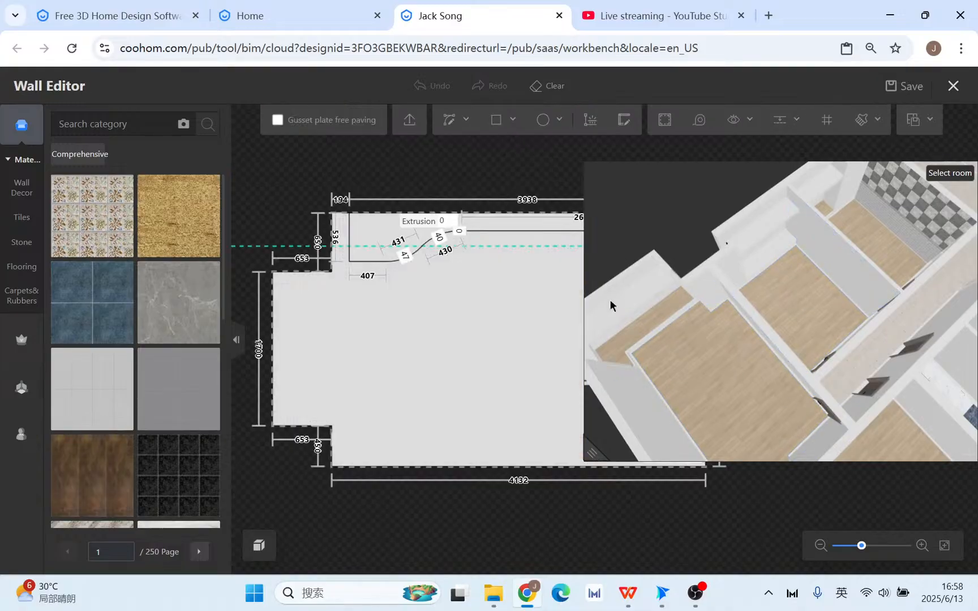
Try extruding the area labelled next to the S-curve by 3342 and check it in the 3D preview.
left_click(397, 250)
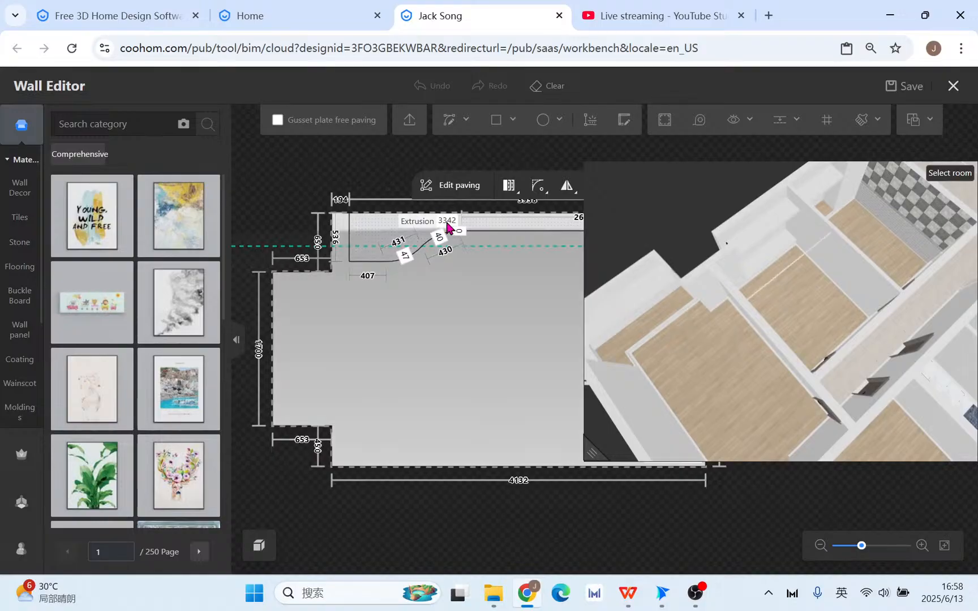
scroll(729, 398, "down", 5)
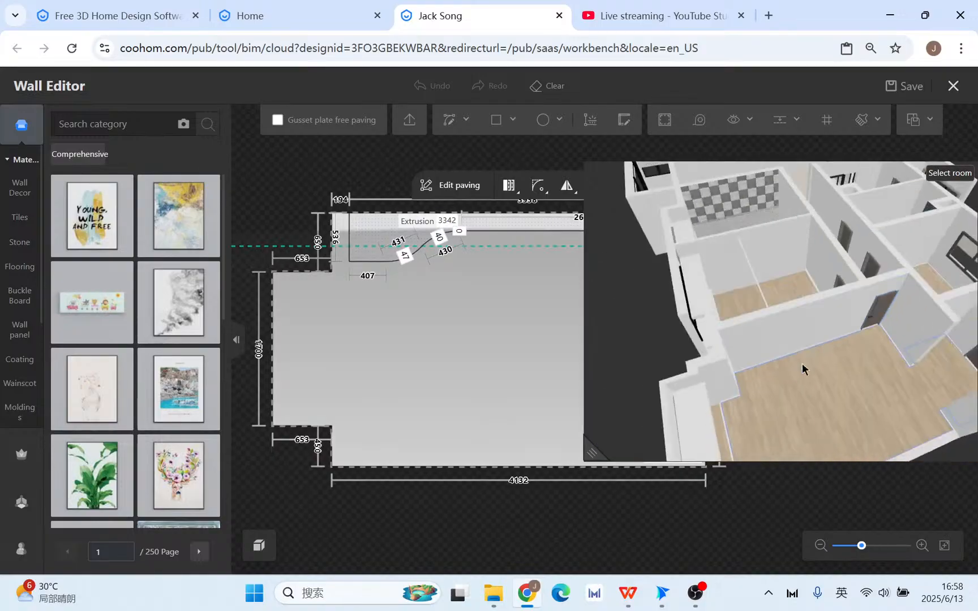
Isolate the bedroom in the 3D preview, look at the wall from inside, and shrink the preview.
left_click(960, 183)
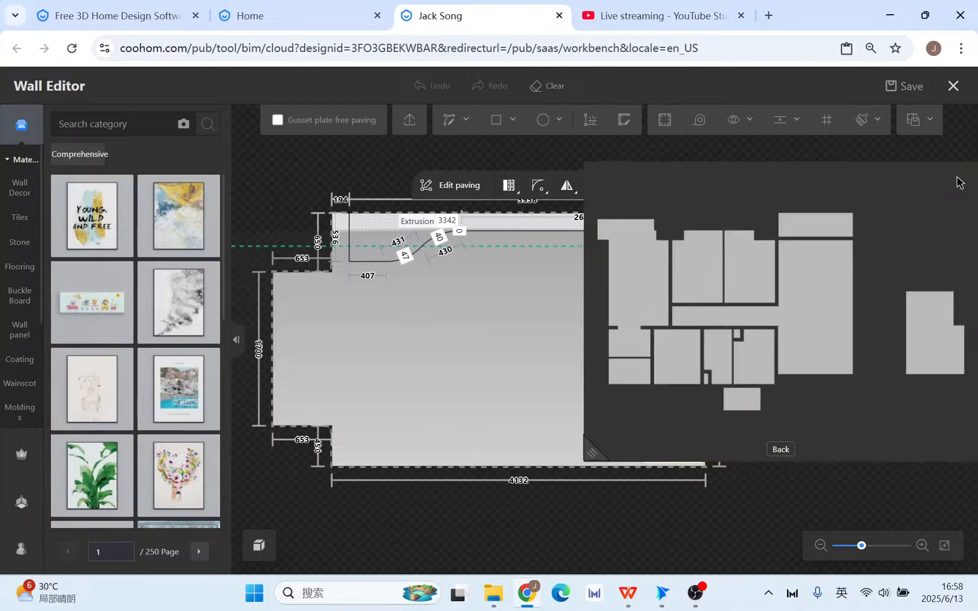
left_click(729, 272)
left_click_drag(731, 339, 470, 436)
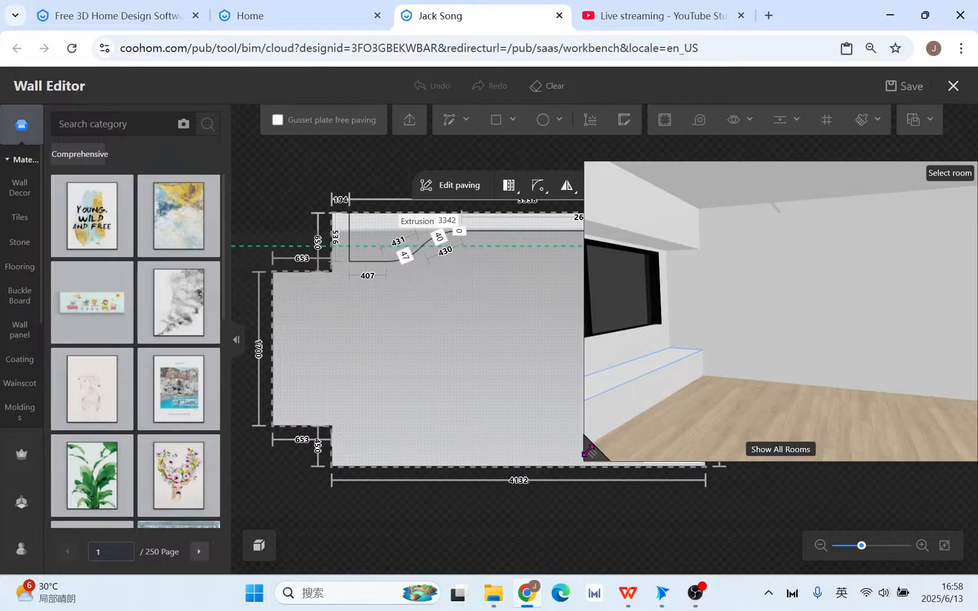
left_click_drag(588, 450, 668, 448)
Reset the extrusion of the area labelled next to the S-curve to 0.
scroll(584, 340, "up", 3)
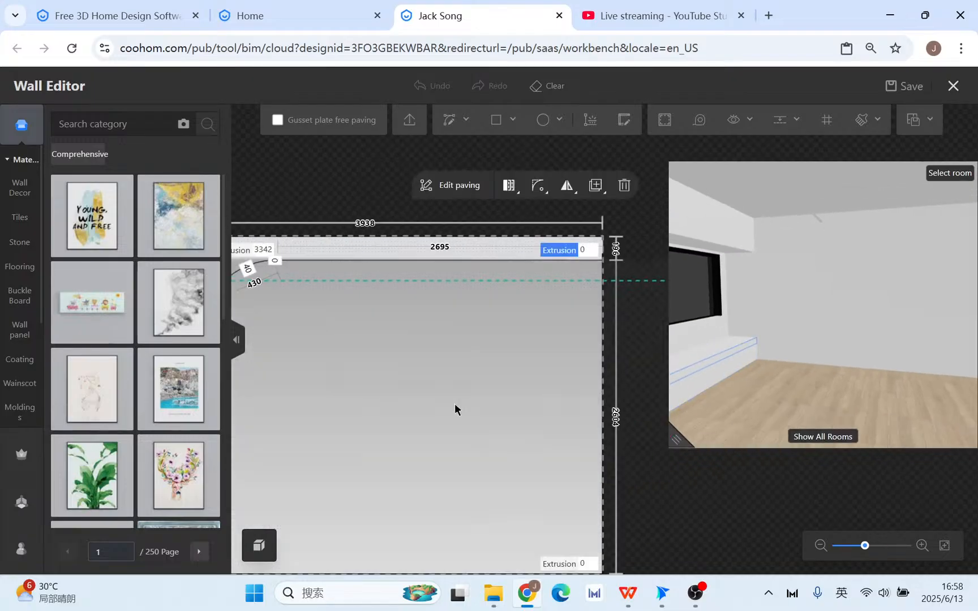
scroll(454, 403, "down", 2)
right_click_drag(450, 389, 503, 376)
left_click(423, 378)
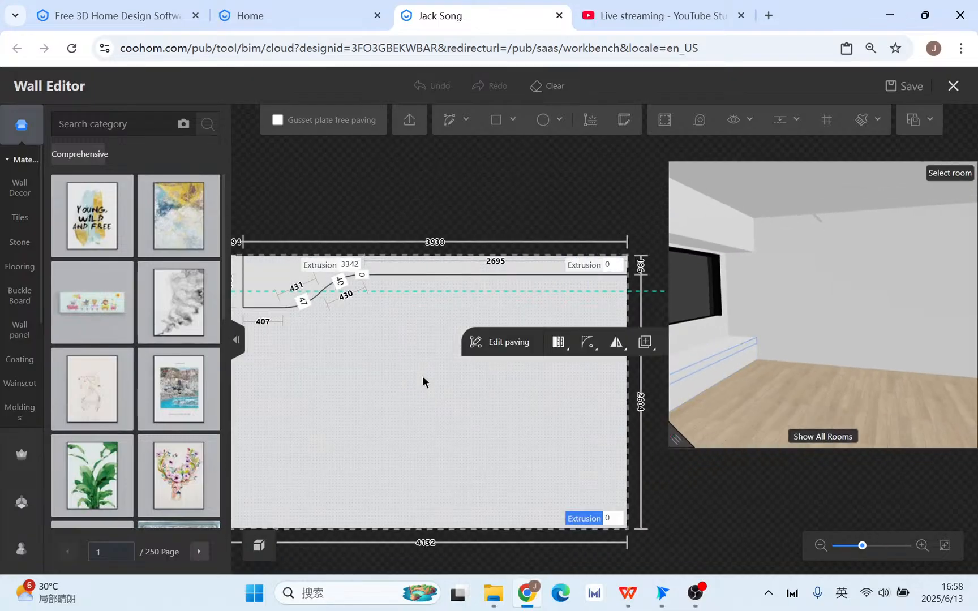
scroll(312, 280, "up", 2)
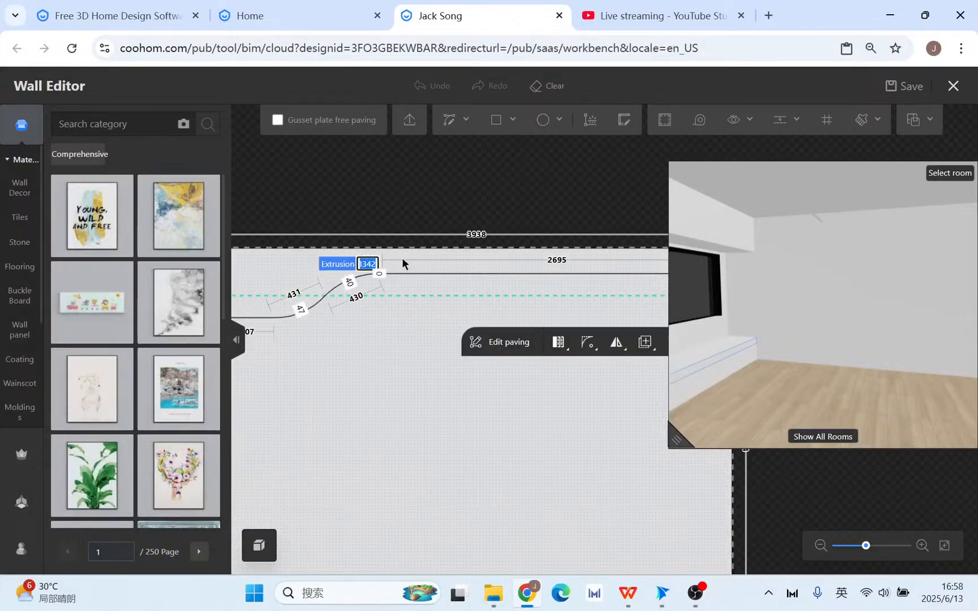
type("0")
key("Return")
Extrude the curved ceiling profile along the wall's top edge by 3342 and view it in an enlarged 3D preview.
scroll(428, 342, "down", 3)
right_click_drag(447, 363, 367, 373)
scroll(489, 309, "up", 2)
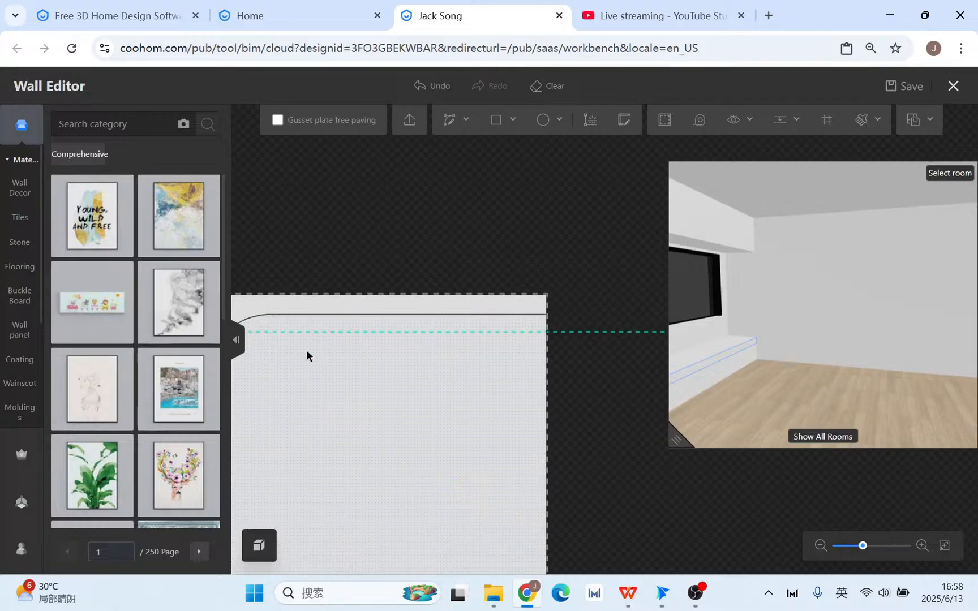
right_click_drag(306, 350, 522, 359)
scroll(478, 310, "up", 4)
scroll(511, 337, "up", 5)
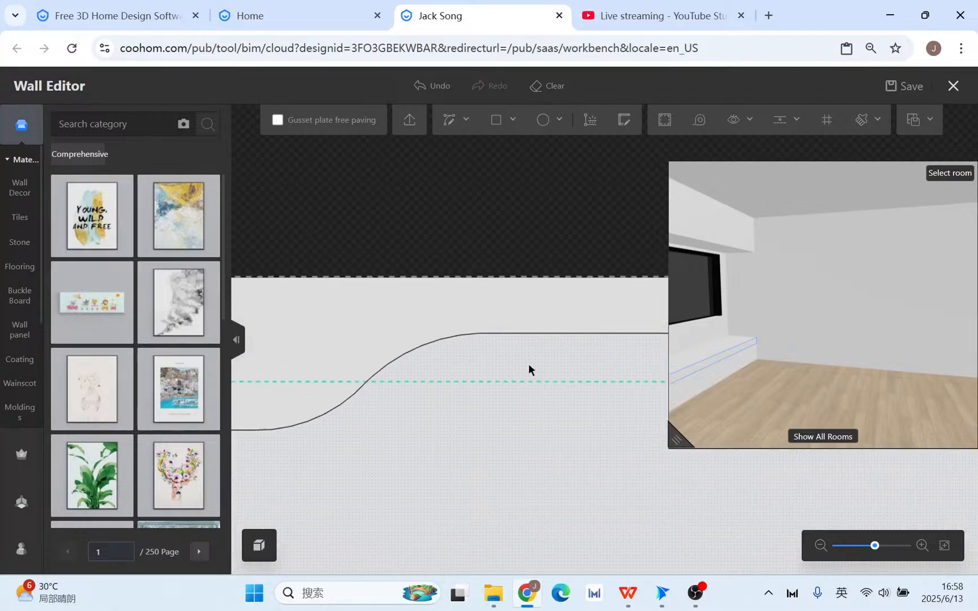
right_click_drag(409, 456, 322, 446)
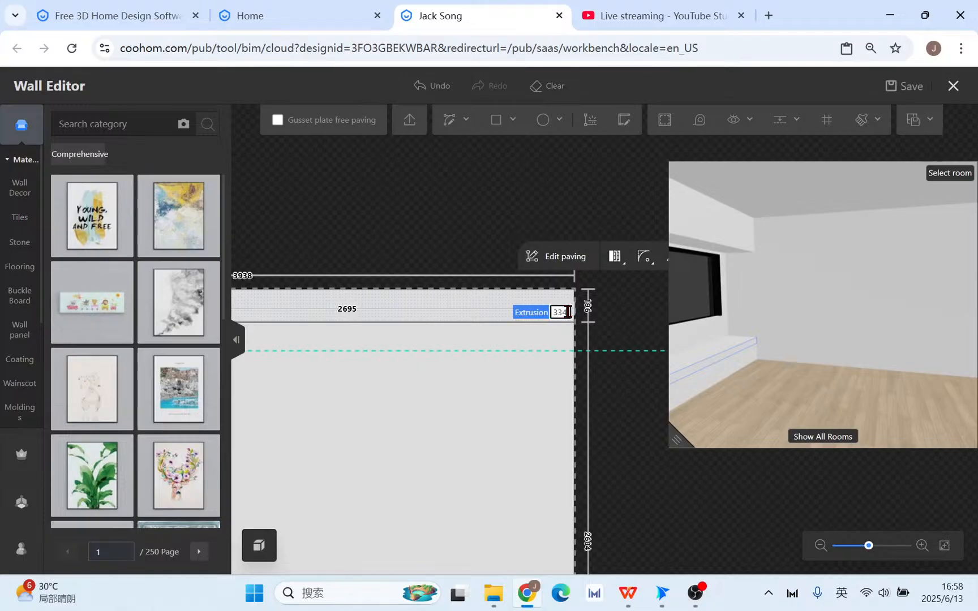
type("2")
key("Return")
left_click_drag(678, 437, 815, 278)
left_click_drag(536, 346, 590, 386)
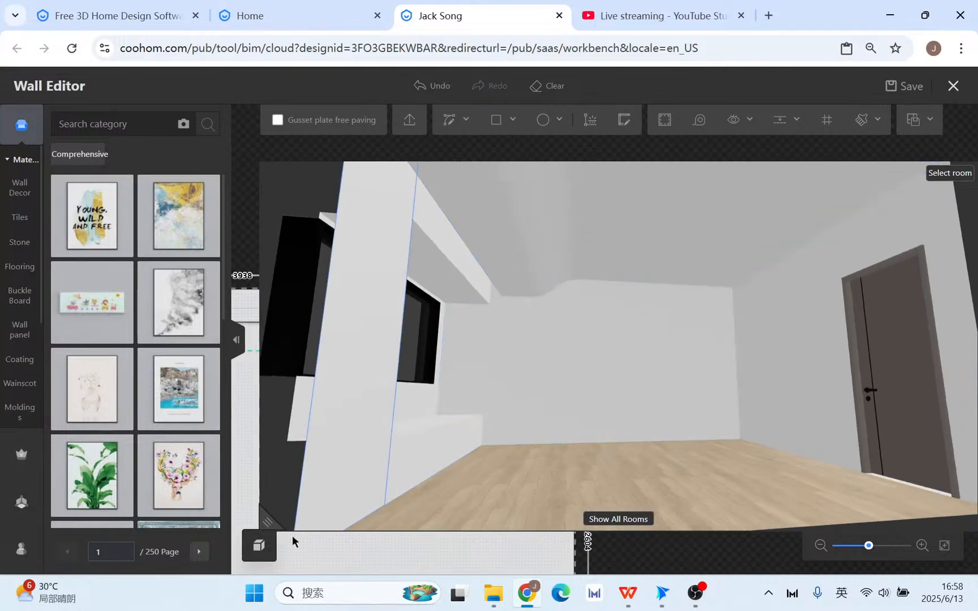
Shrink the 3D preview and examine the section and elevation settings of the ceiling's extrusion line along the wall's top edge.
left_click_drag(282, 527, 500, 481)
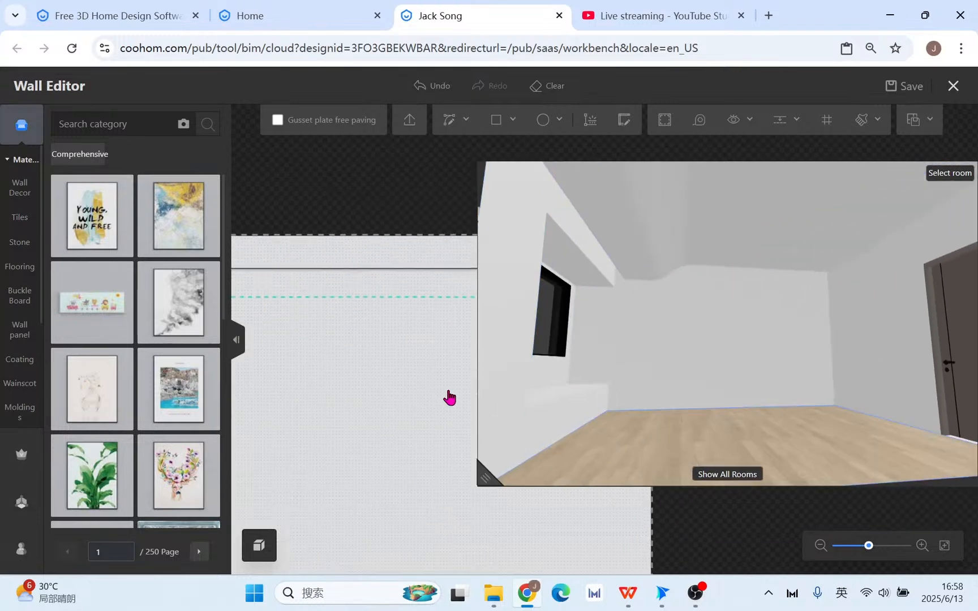
left_click(357, 272)
left_click(361, 267)
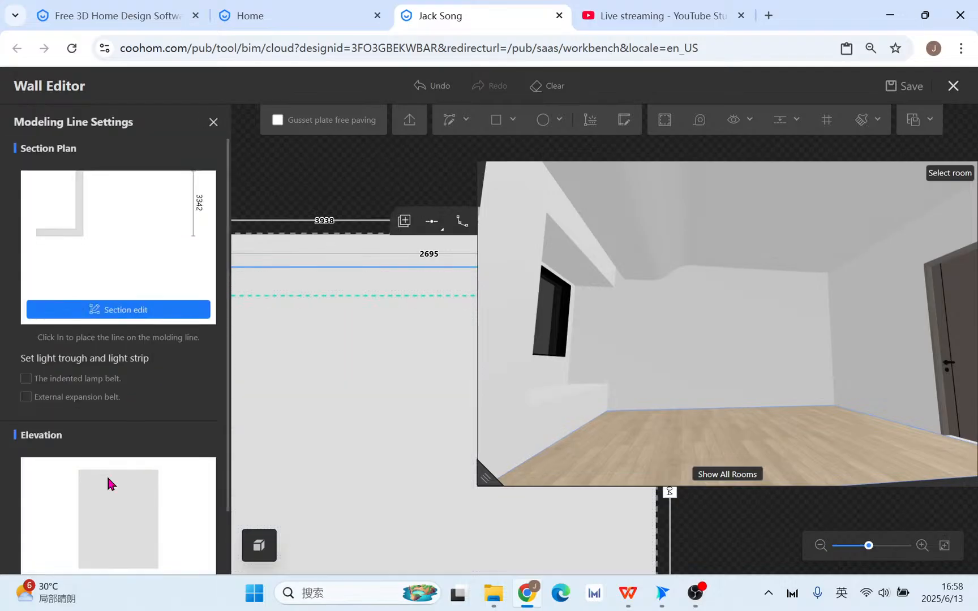
scroll(85, 453, "down", 1)
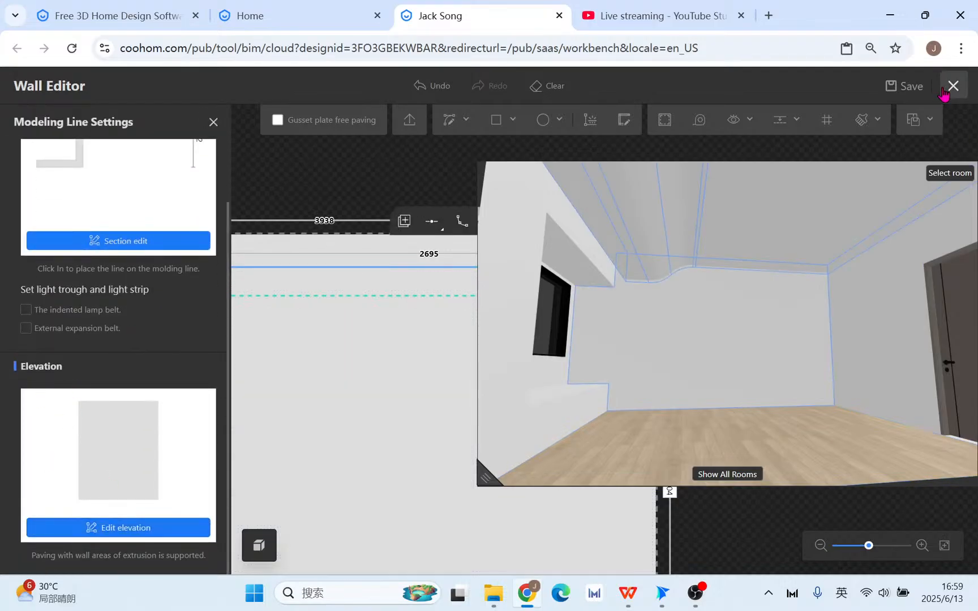
Leave the wall editor, open the material paving tool and bring the bedroom's curved ceiling into view.
left_click(945, 92)
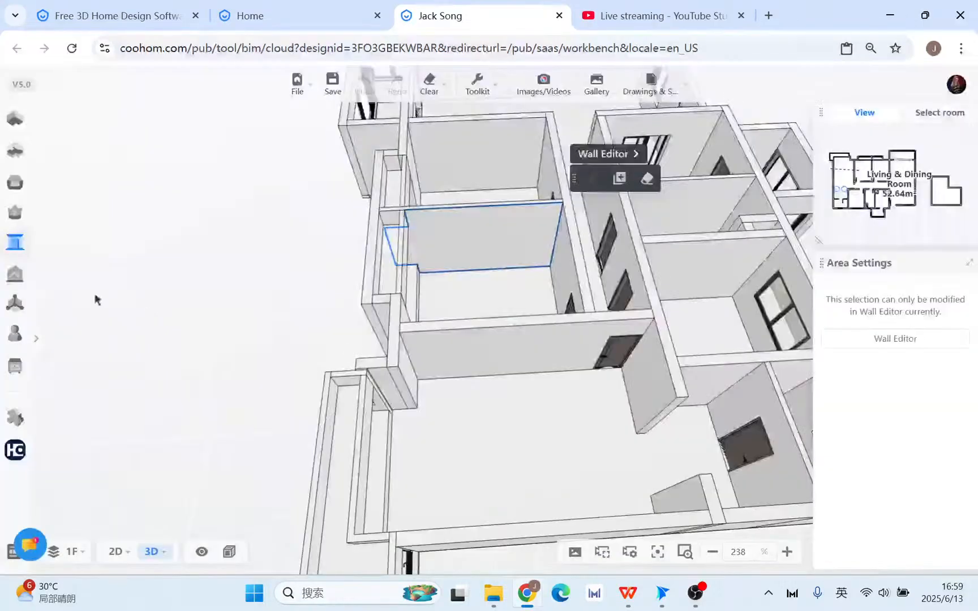
mouse_move(4, 217)
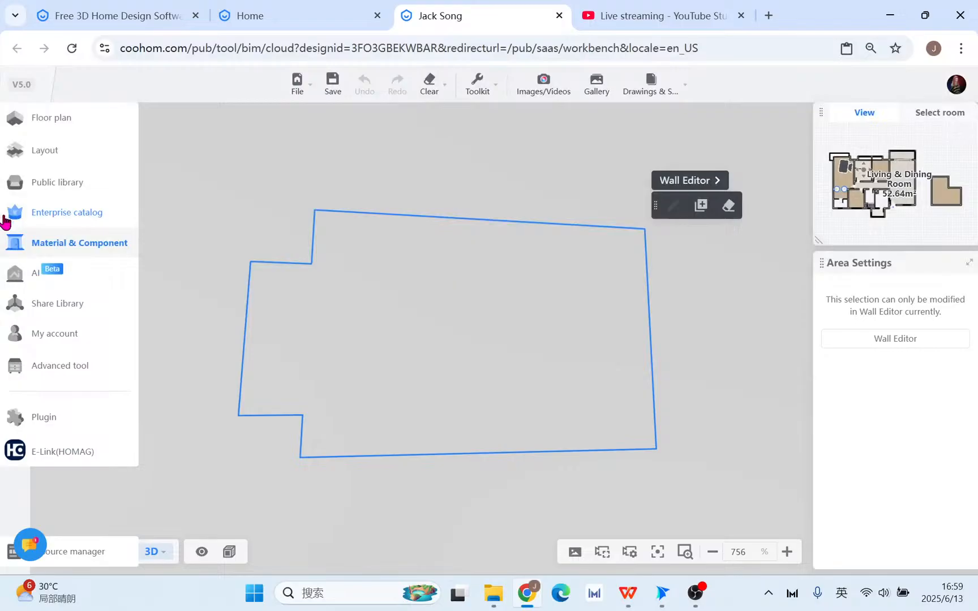
left_click(16, 255)
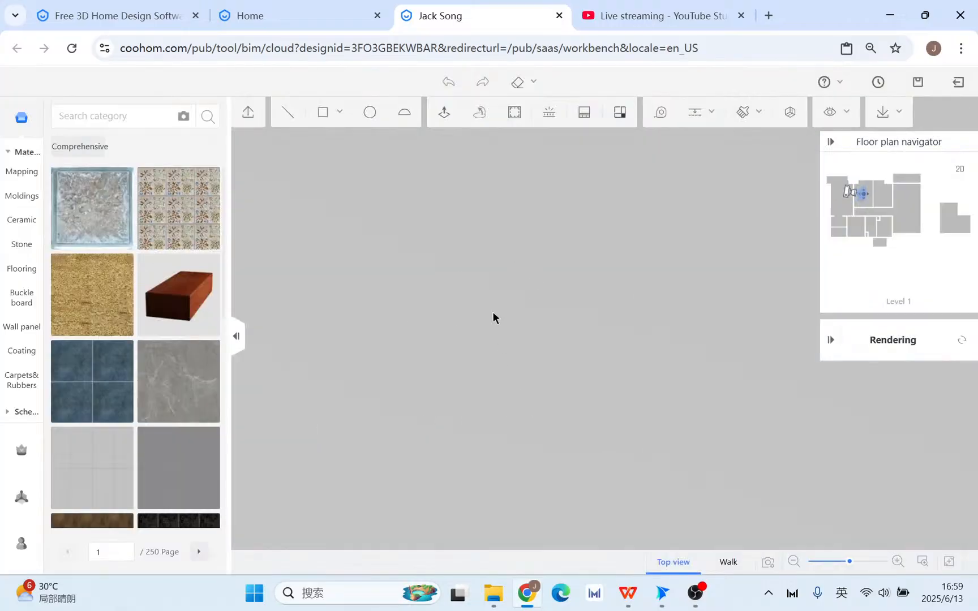
scroll(570, 336, "up", 2)
left_click_drag(512, 356, 478, 345)
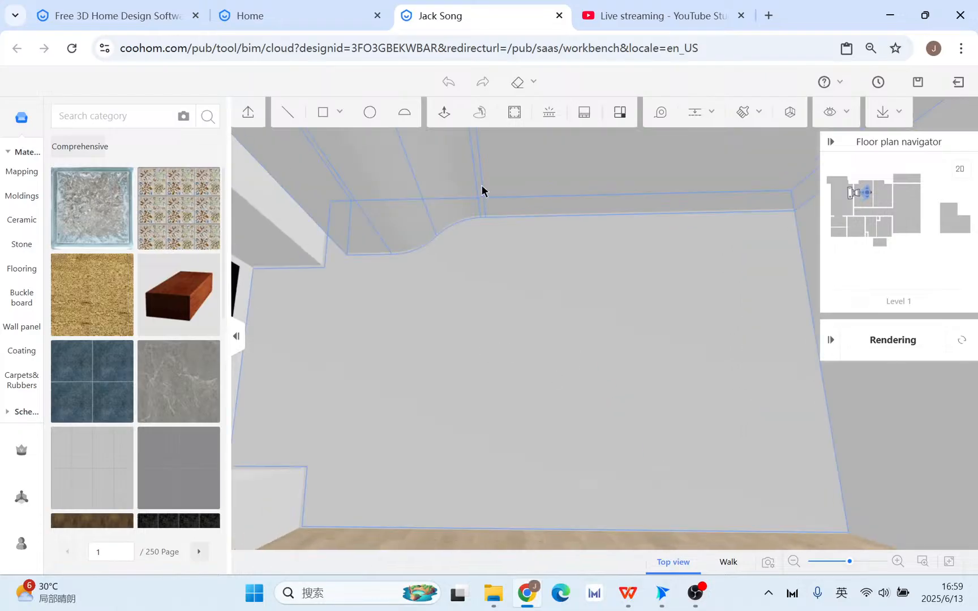
Pave the flat ceiling strip beside the bay window with the dark brown wood panel material and select that strip.
left_click(9, 177)
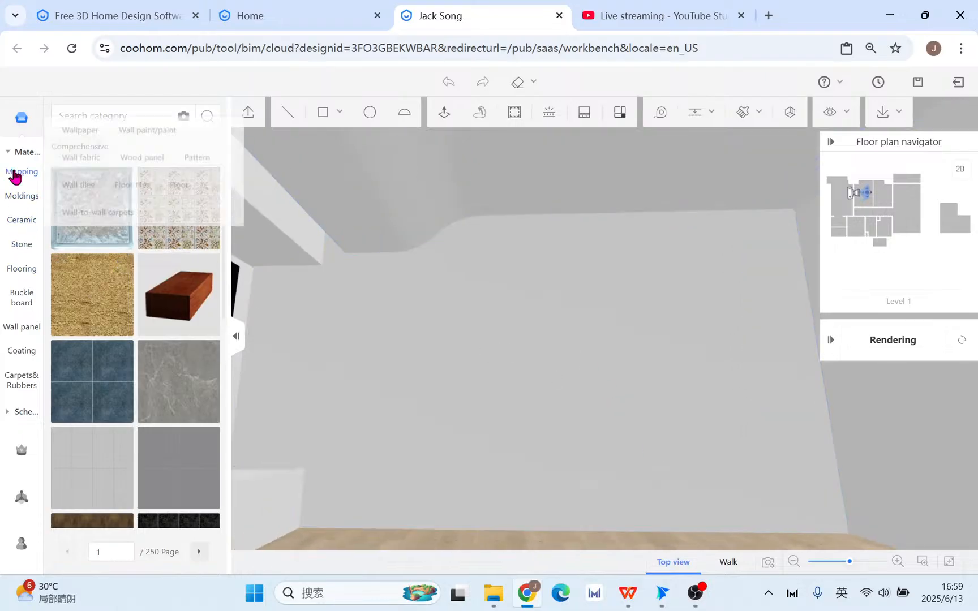
left_click(160, 179)
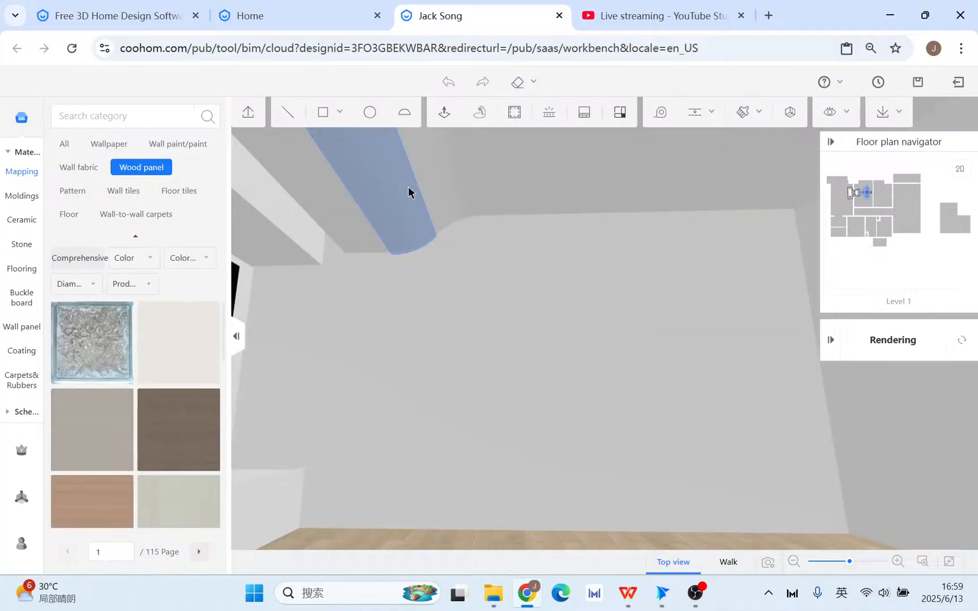
left_click(343, 205)
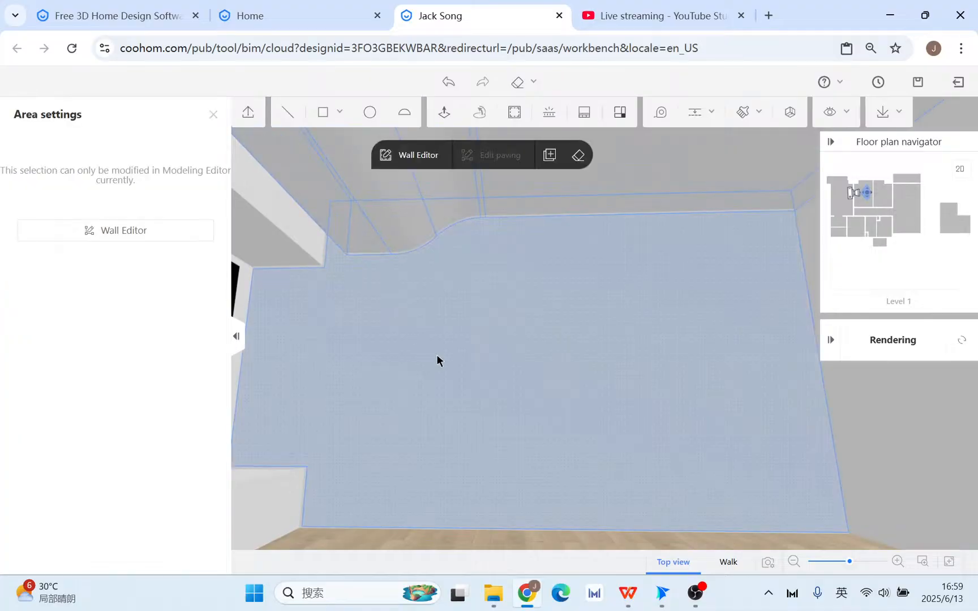
left_click(318, 202)
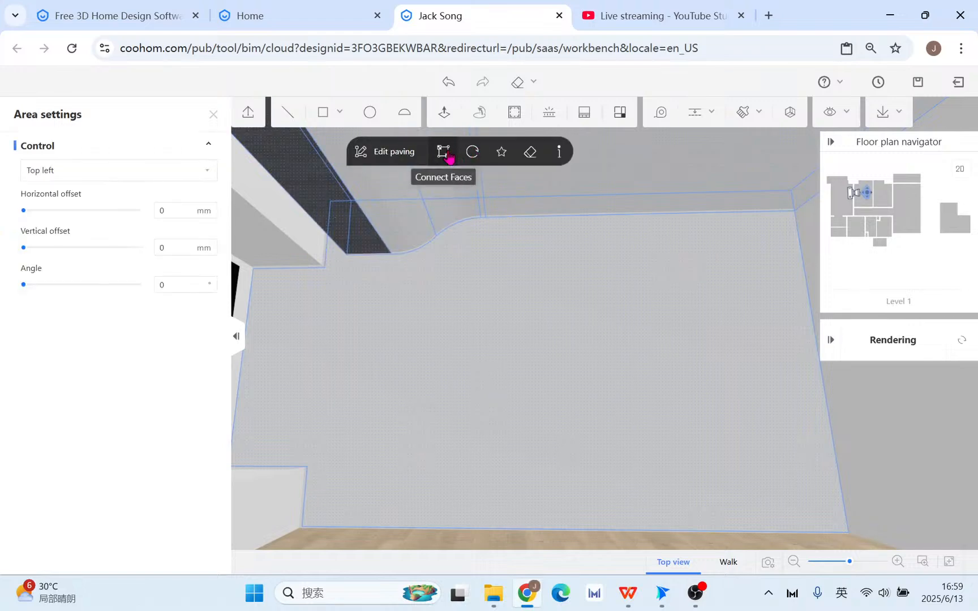
Connect the wood-panelled strip with the adjoining curved and flat ceiling faces for continuous paving.
left_click(443, 152)
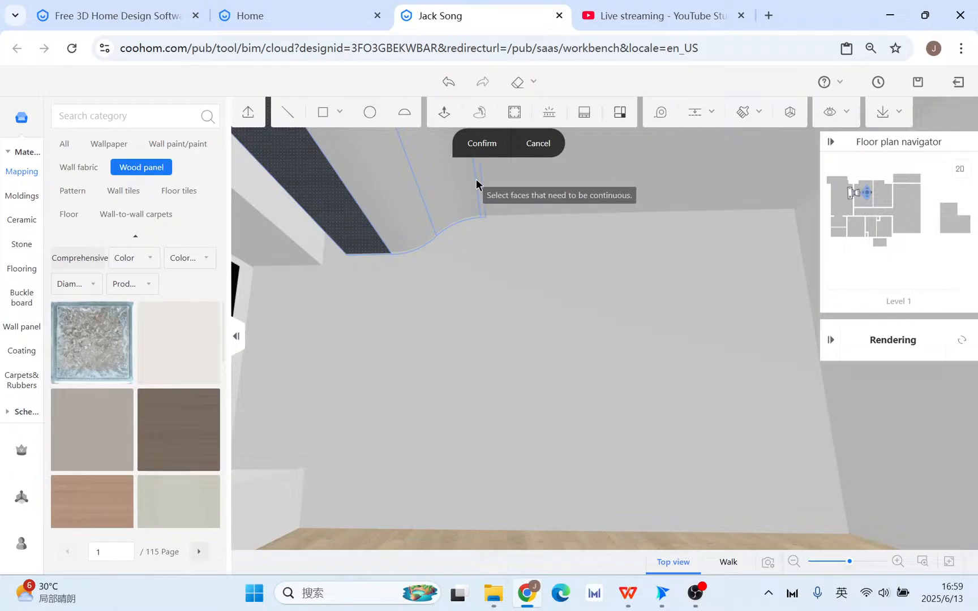
left_click(478, 186)
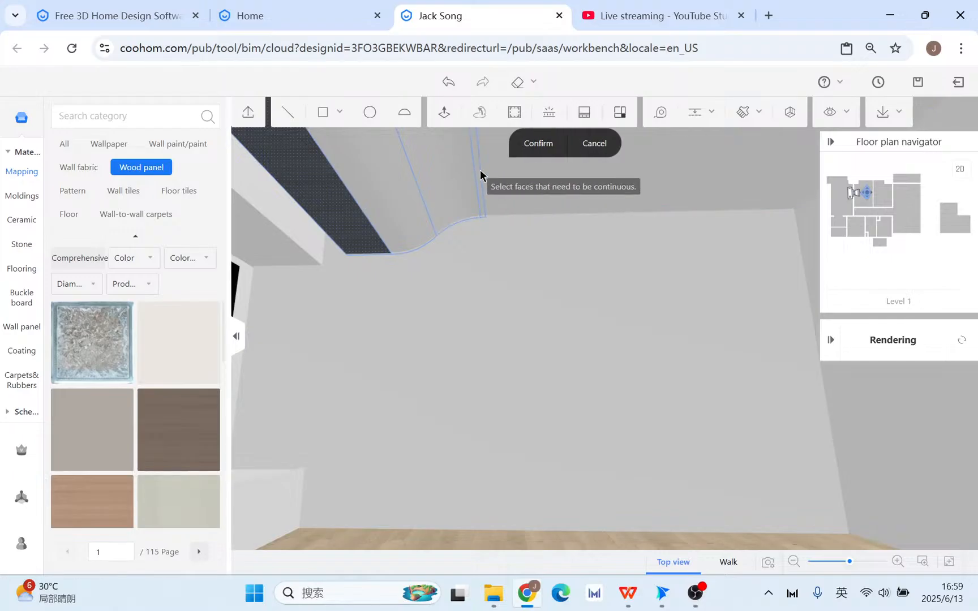
left_click(506, 174)
left_click(565, 143)
left_click(613, 402)
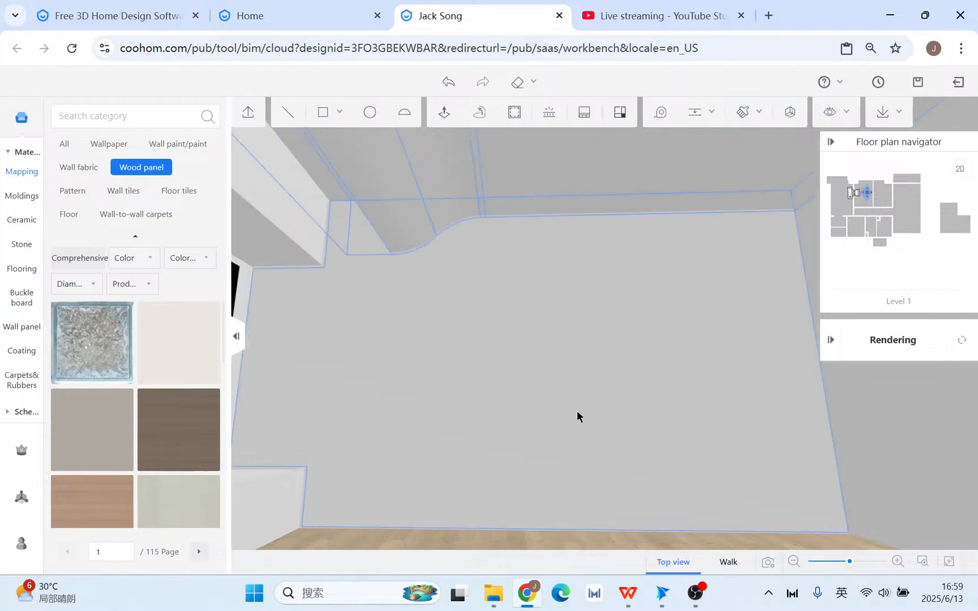
Inspect the wood-panelled curved ceiling from inside the bedroom, leave the paving tool and examine it in the main 3D view.
left_click_drag(629, 362, 425, 369)
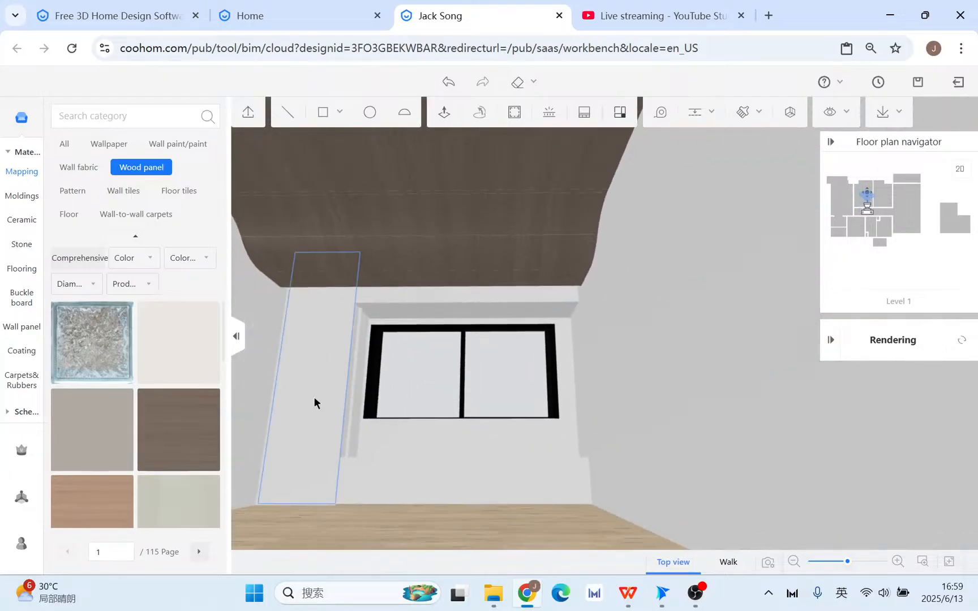
left_click_drag(519, 414, 717, 408)
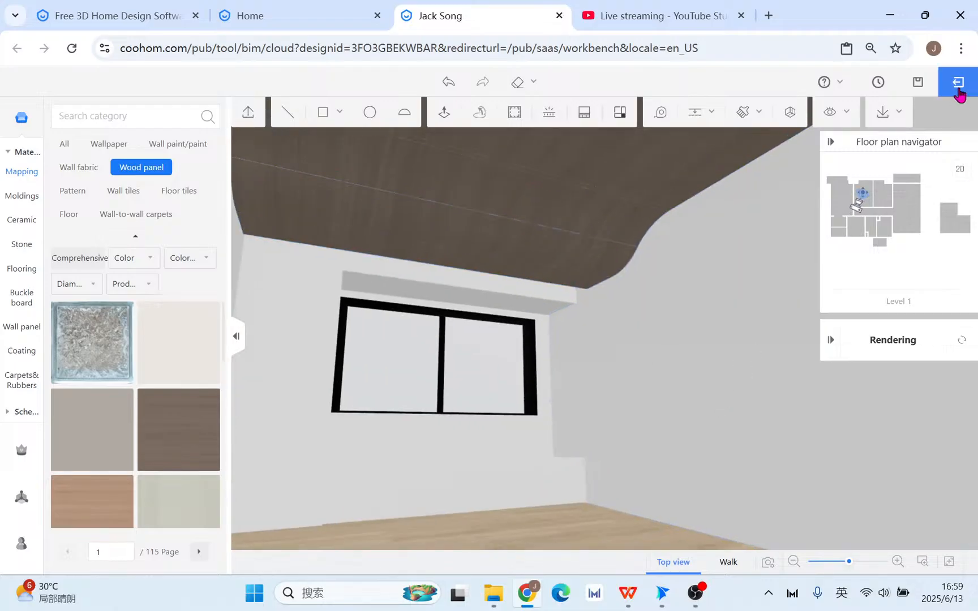
left_click(957, 90)
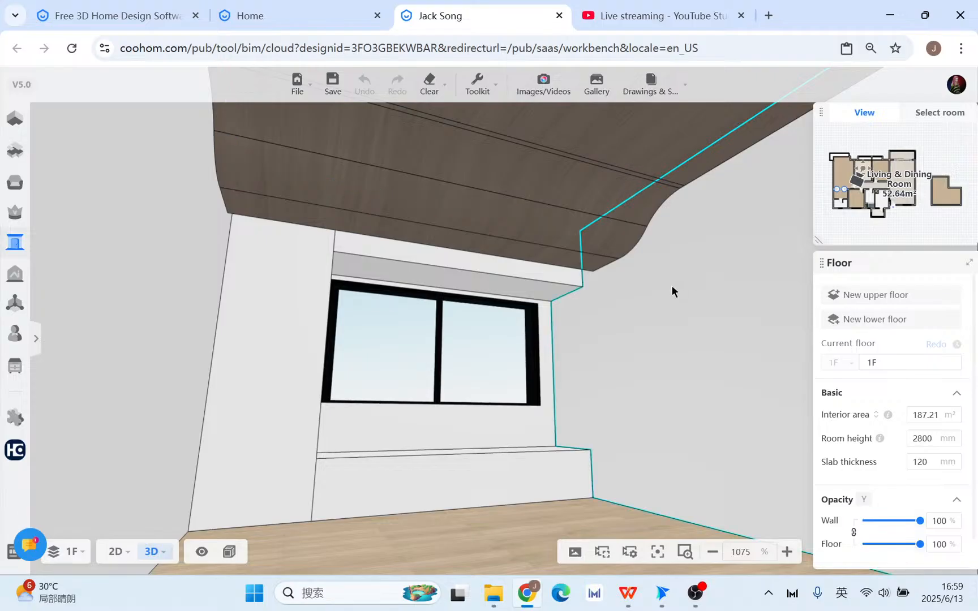
left_click_drag(672, 290, 723, 304)
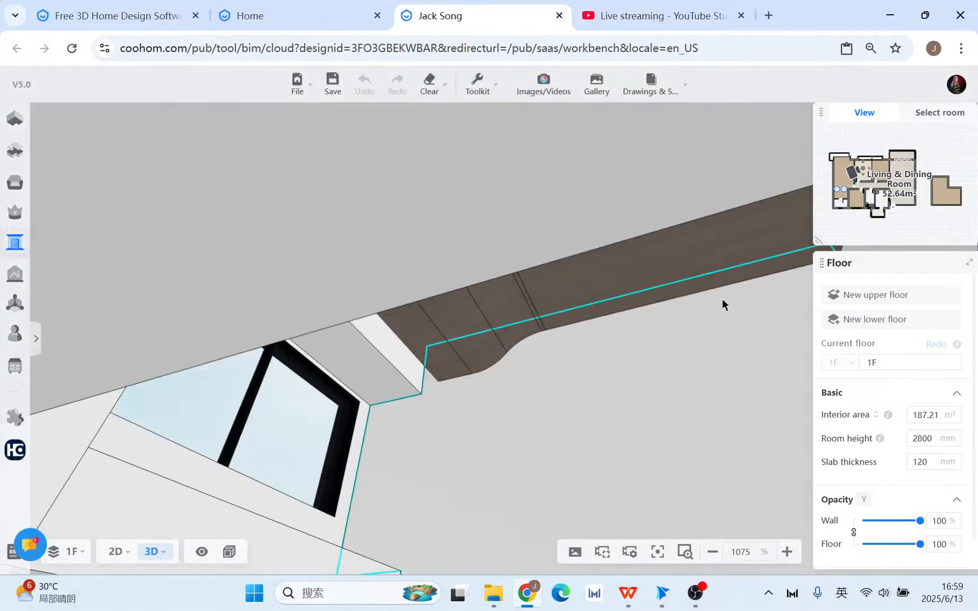
scroll(634, 178, "up", 2)
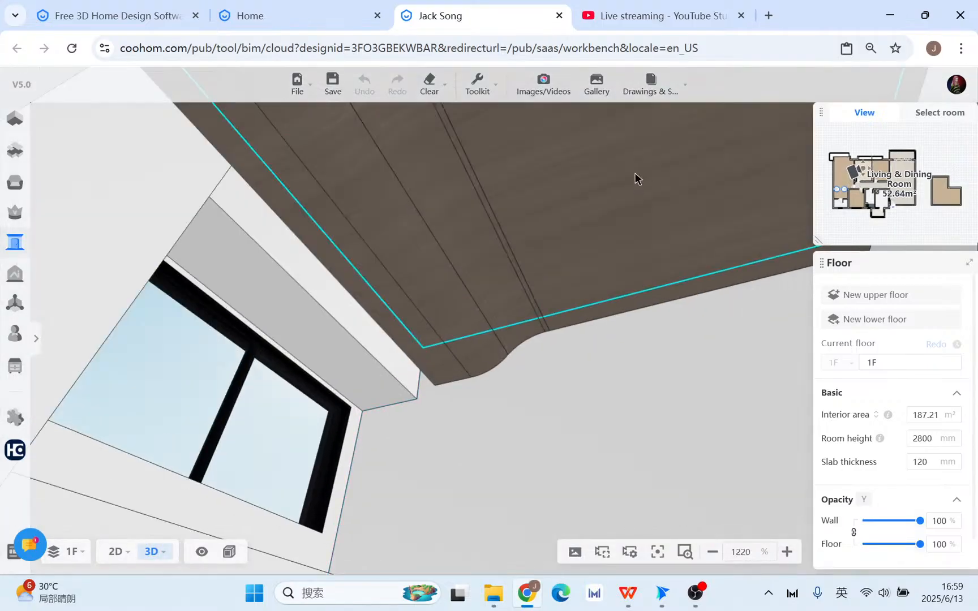
Switch to the 2D floor plan and open the Downlights category under Lighting in the public library.
left_click(115, 551)
mouse_move(16, 204)
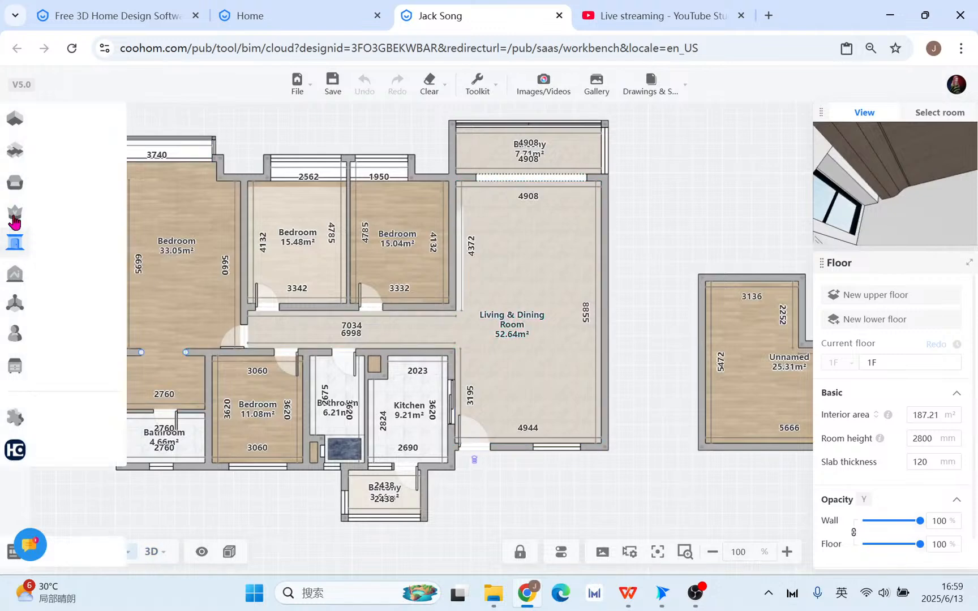
left_click(11, 187)
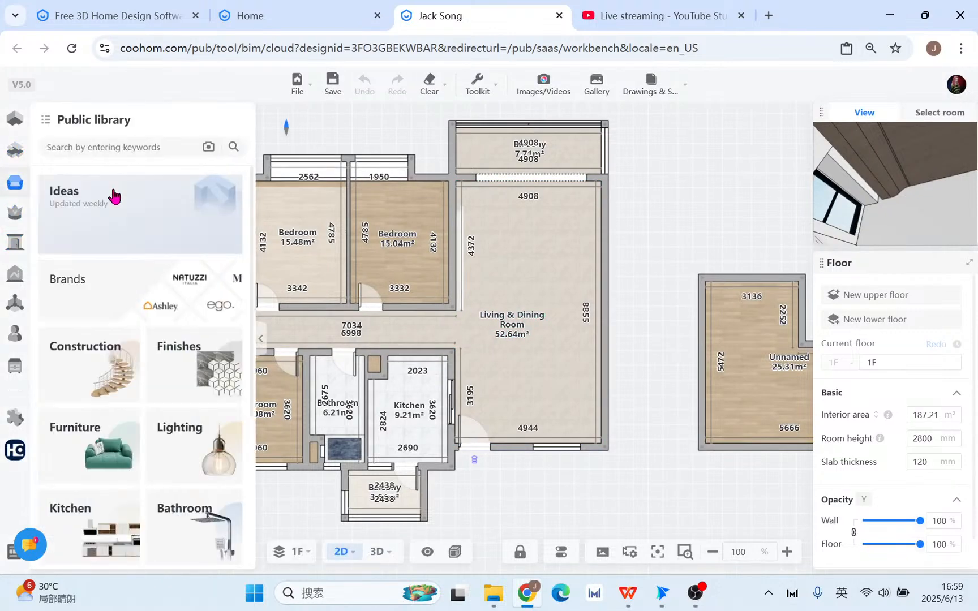
left_click(202, 450)
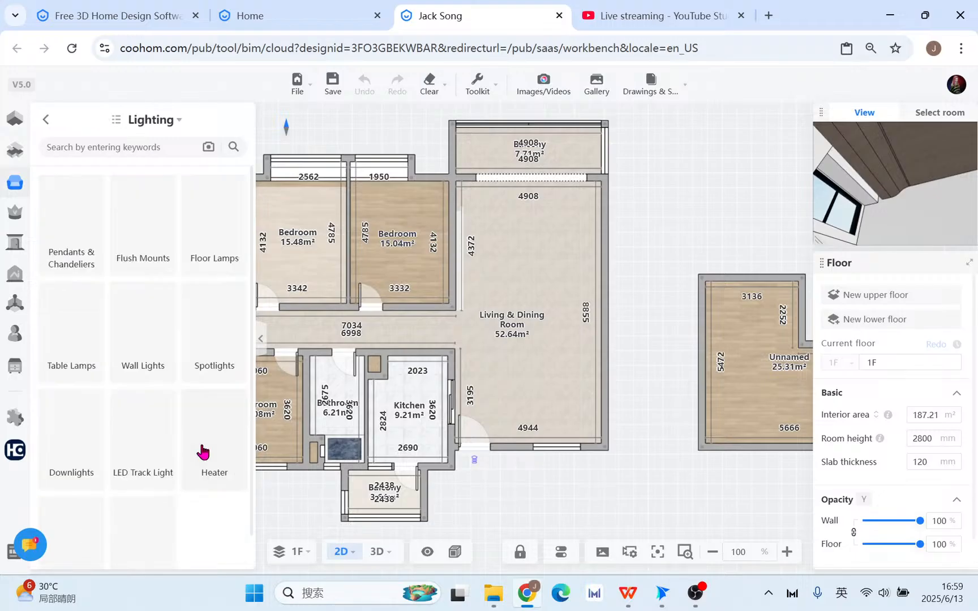
left_click(57, 440)
Place a round recessed downlight in the 15.48 m² bedroom, about 914 mm from its west wall and 601 mm from the window side.
scroll(384, 235, "up", 5)
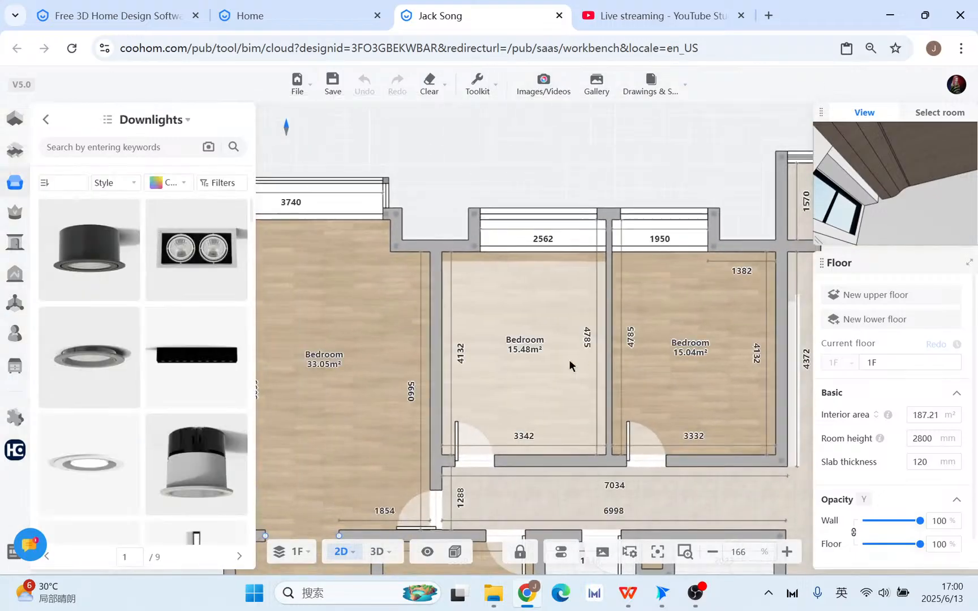
scroll(568, 359, "up", 3)
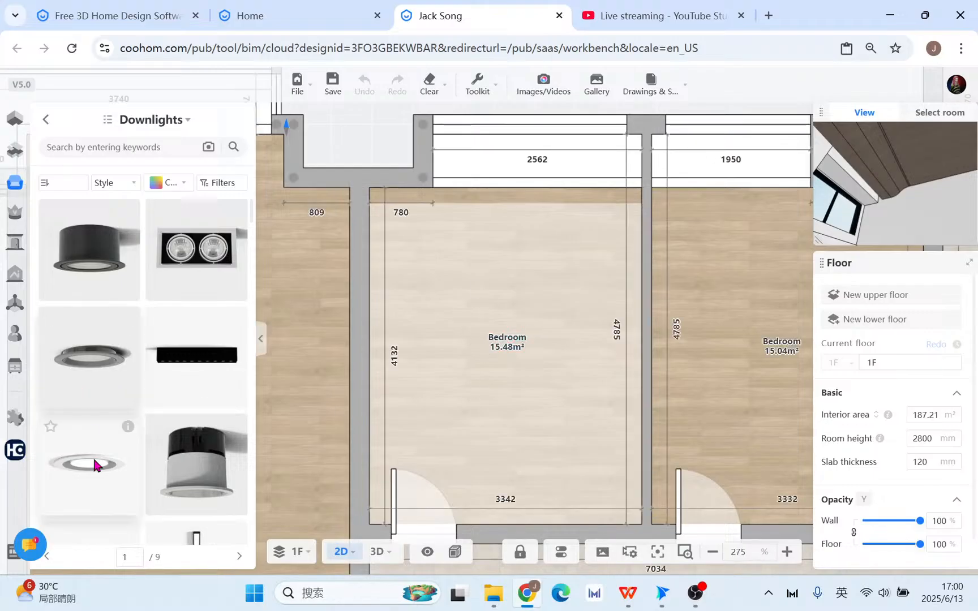
scroll(109, 339, "down", 4)
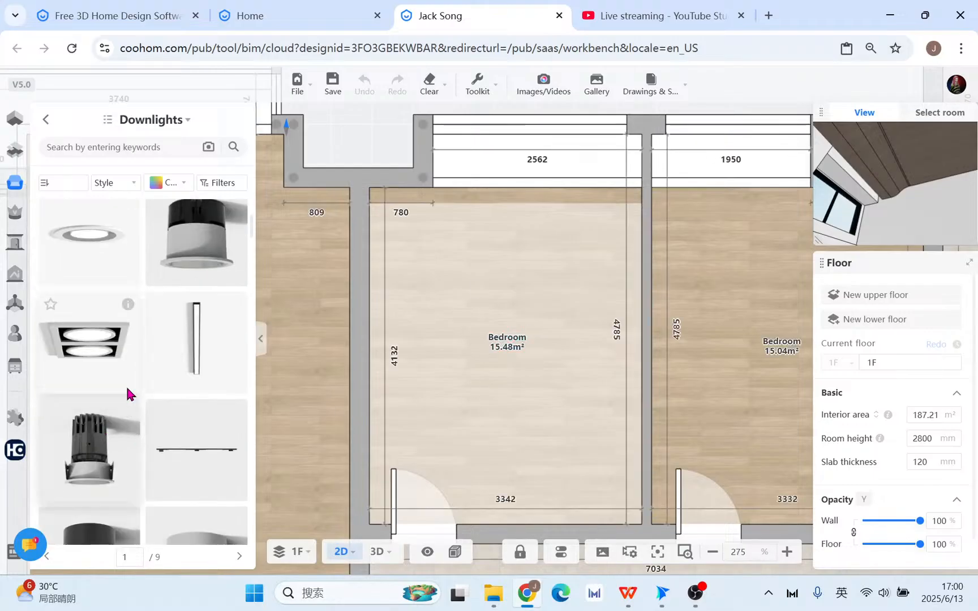
scroll(128, 394, "down", 5)
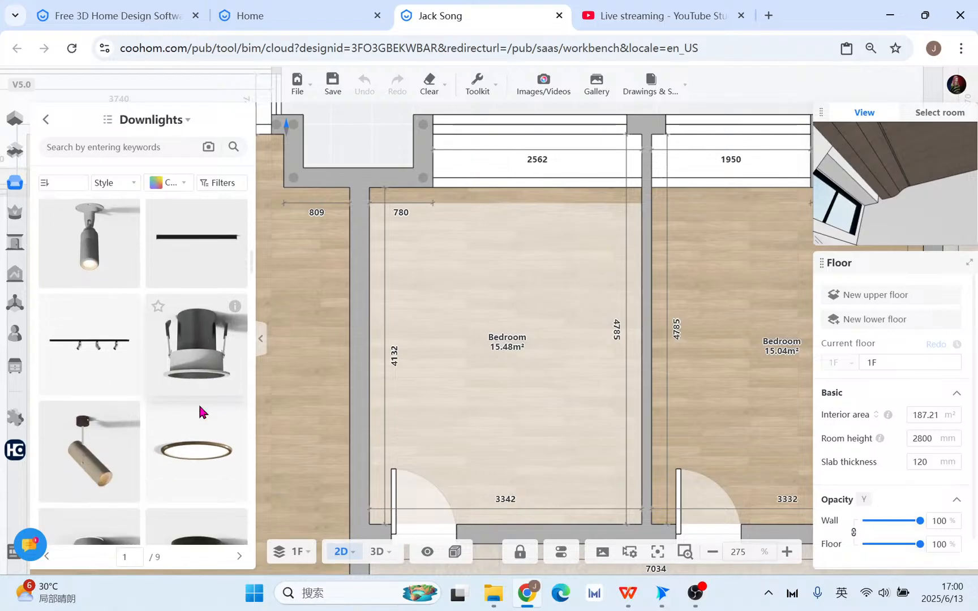
scroll(192, 396, "down", 4)
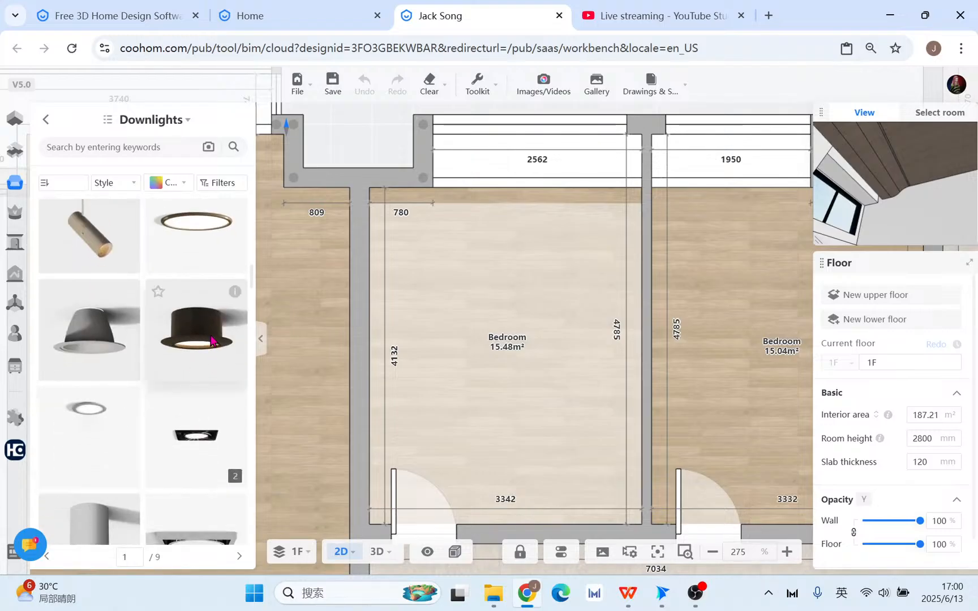
scroll(131, 434, "down", 3)
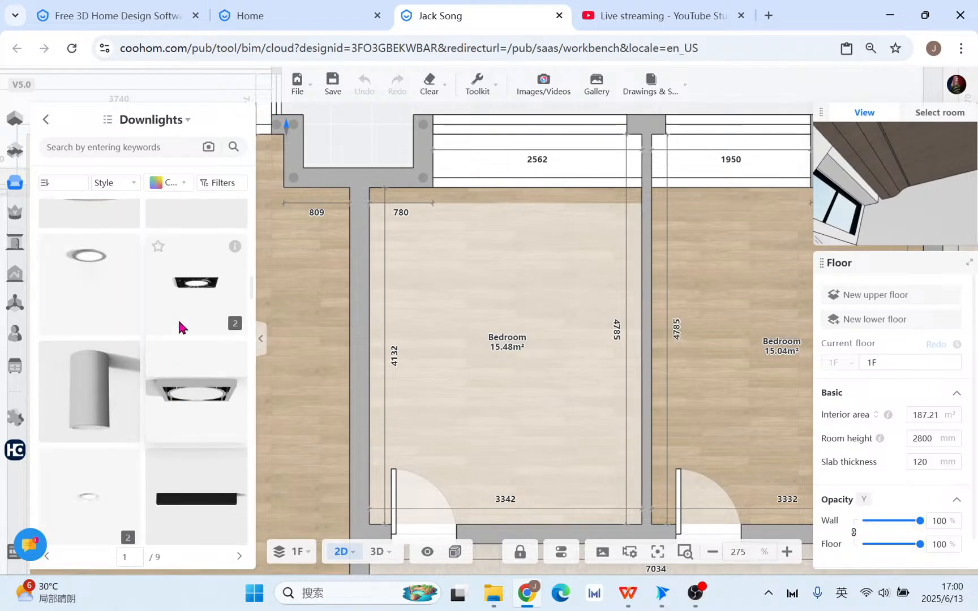
left_click(117, 265)
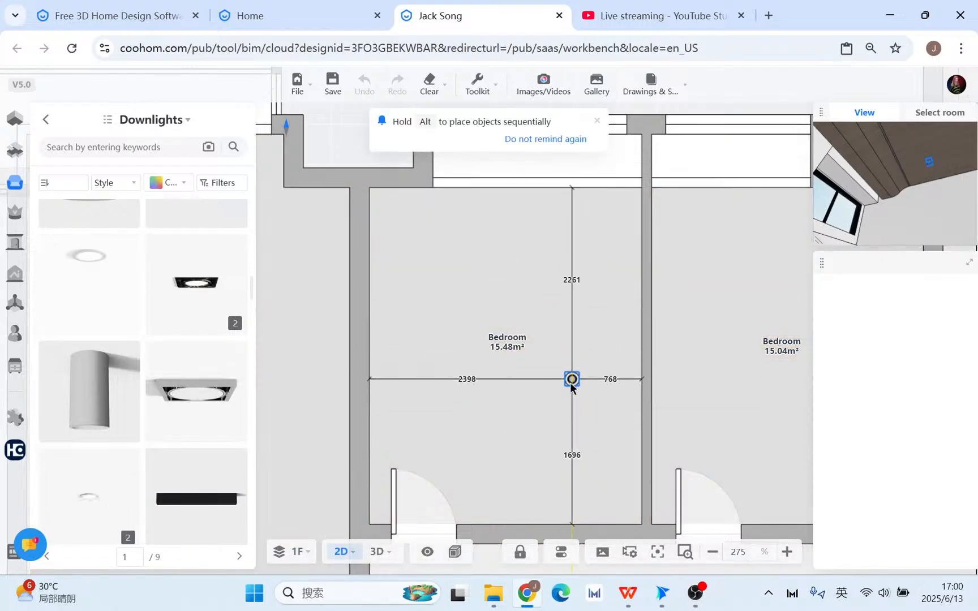
left_click(572, 390)
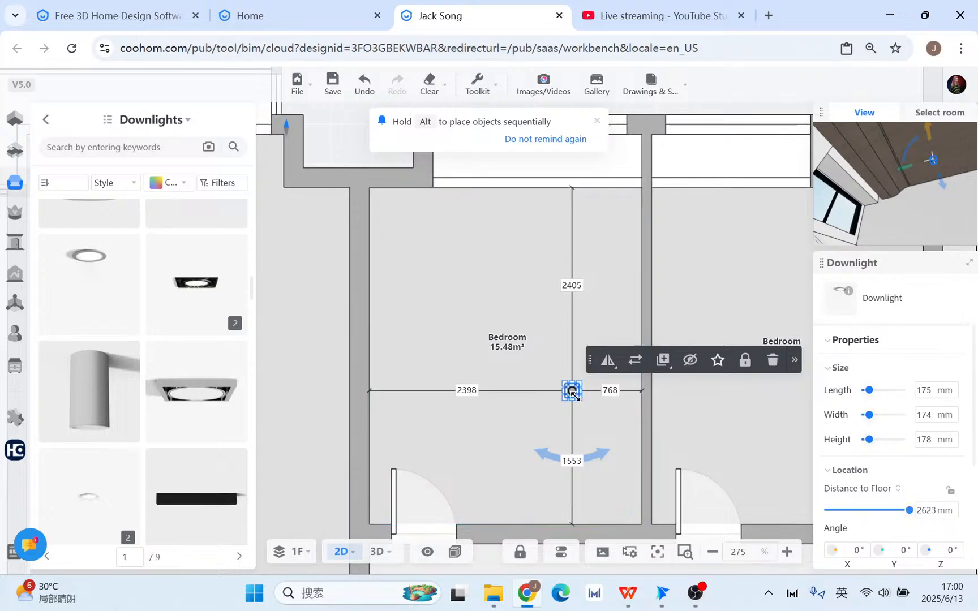
left_click_drag(573, 395, 447, 239)
In the 3D view, lower the downlight below the curved ceiling to about 2103 mm above the floor.
mouse_move(369, 555)
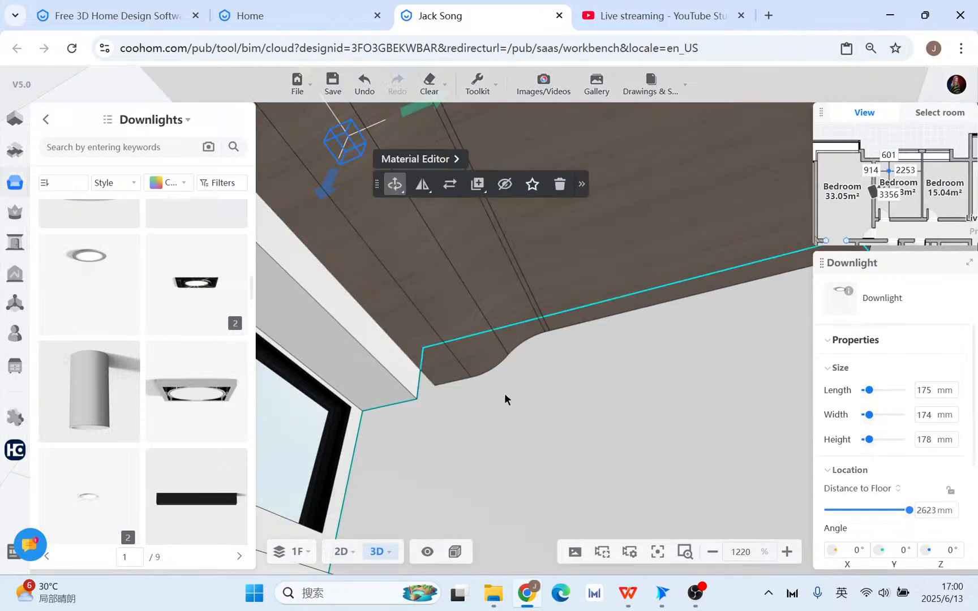
left_click_drag(506, 395, 542, 425)
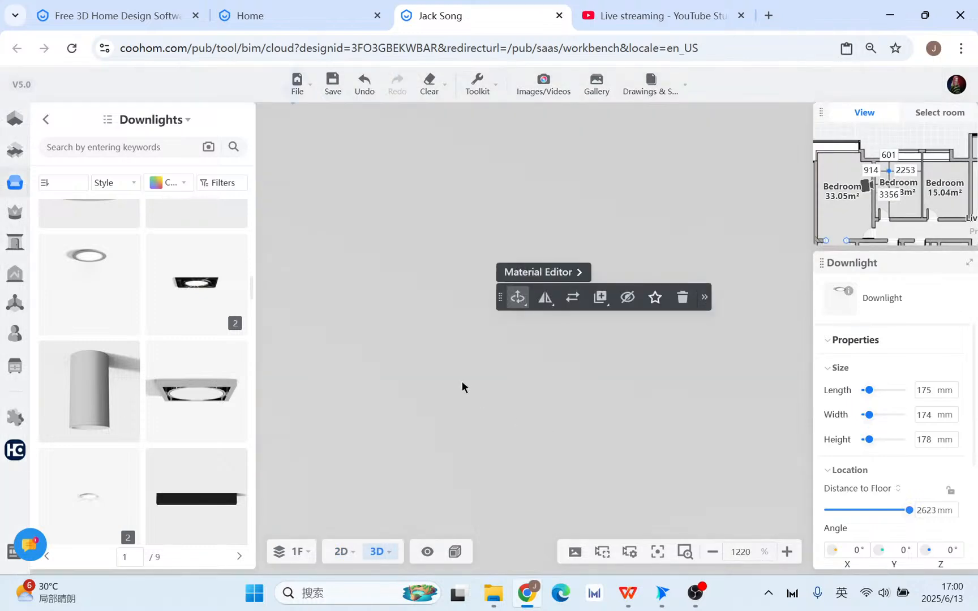
scroll(461, 377, "up", 2)
scroll(461, 376, "up", 3)
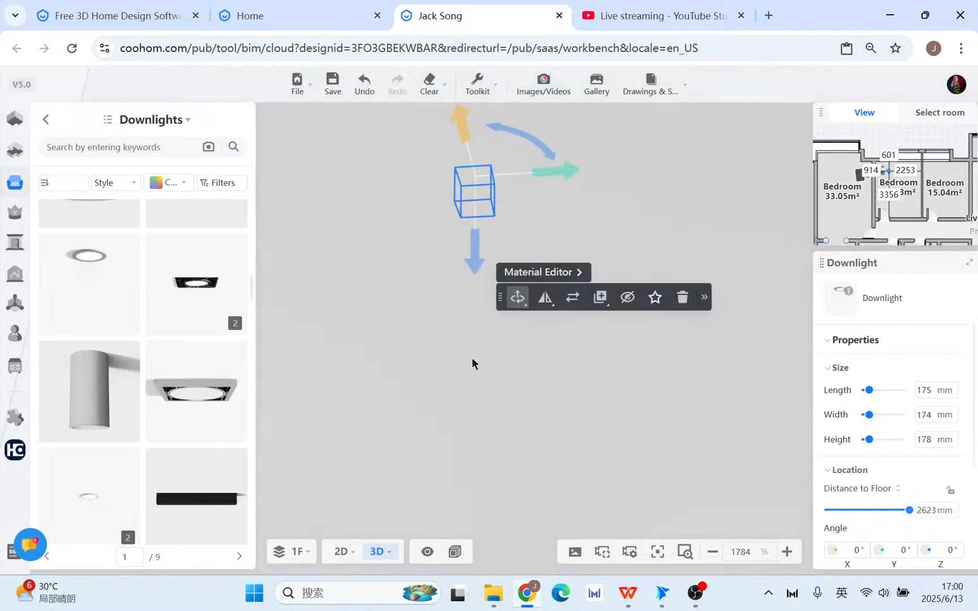
scroll(470, 354, "up", 2)
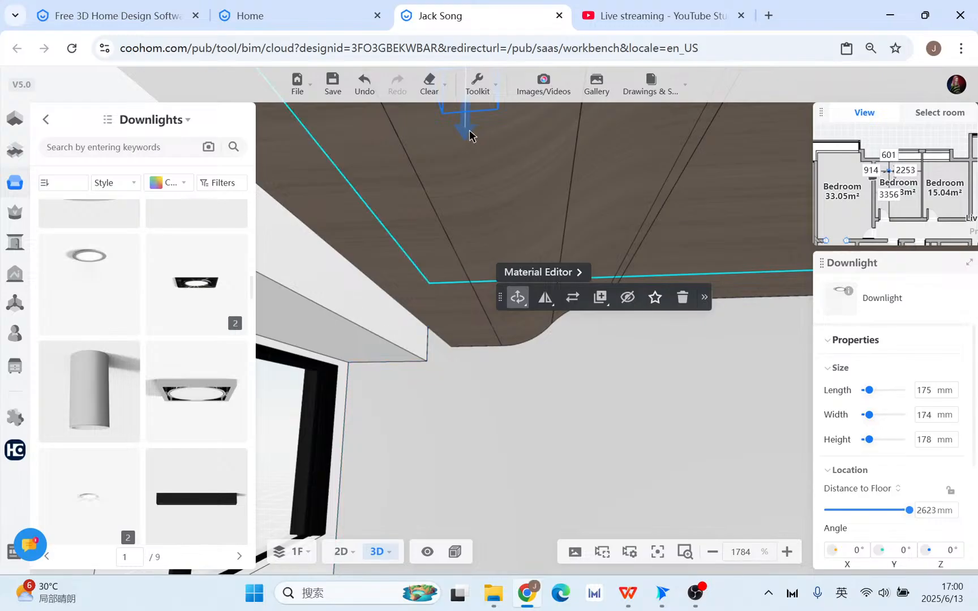
left_click_drag(466, 135, 448, 316)
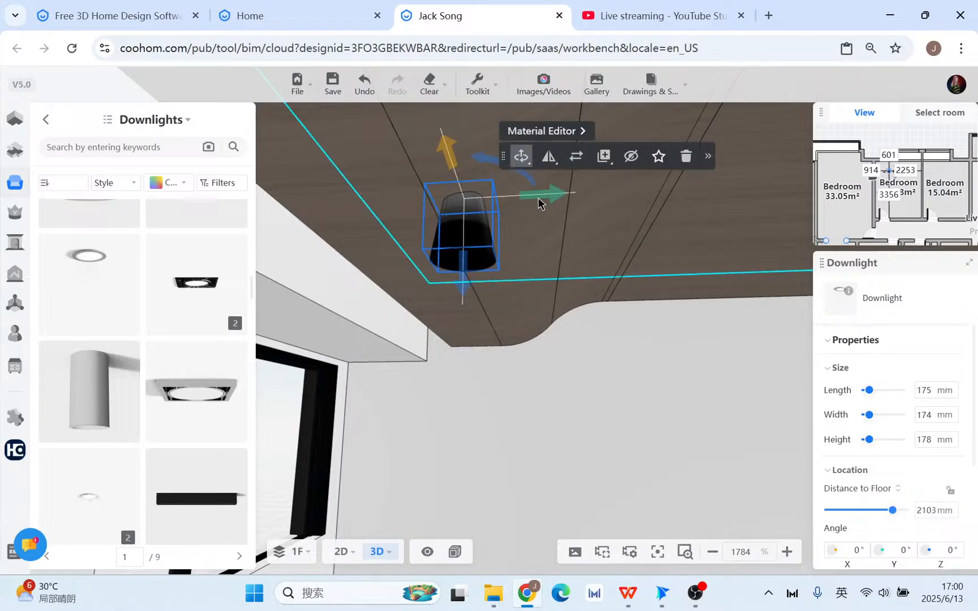
Move the downlight towards the window side, about 359 mm from the window wall, and view it from below.
left_click_drag(542, 201, 583, 189)
left_click_drag(509, 192, 425, 205)
left_click_drag(672, 416, 502, 249)
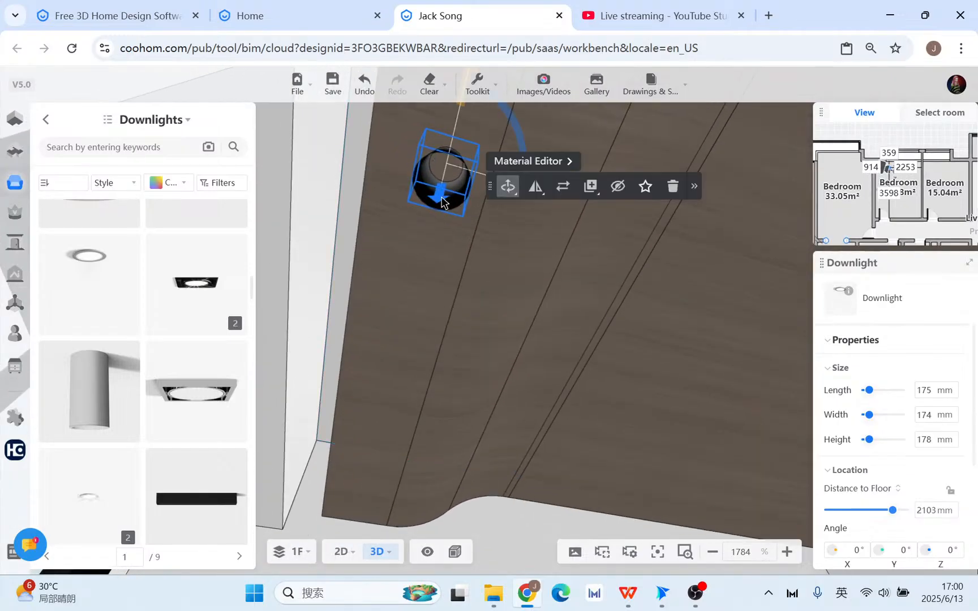
left_click(480, 416)
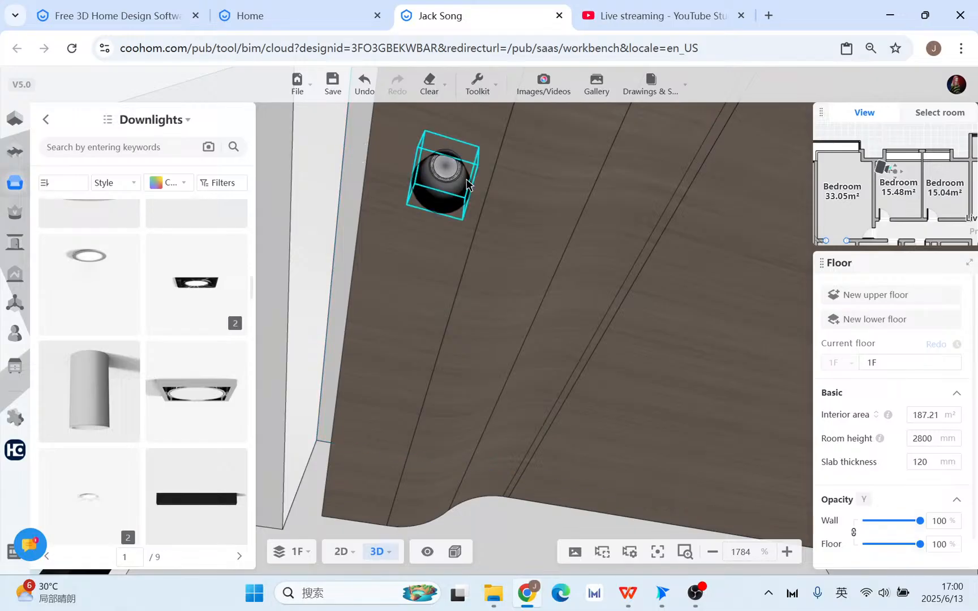
Fine-tune the downlight's distance to floor in 1 mm increments to 2087 mm so it sits against the curved ceiling.
left_click(448, 172)
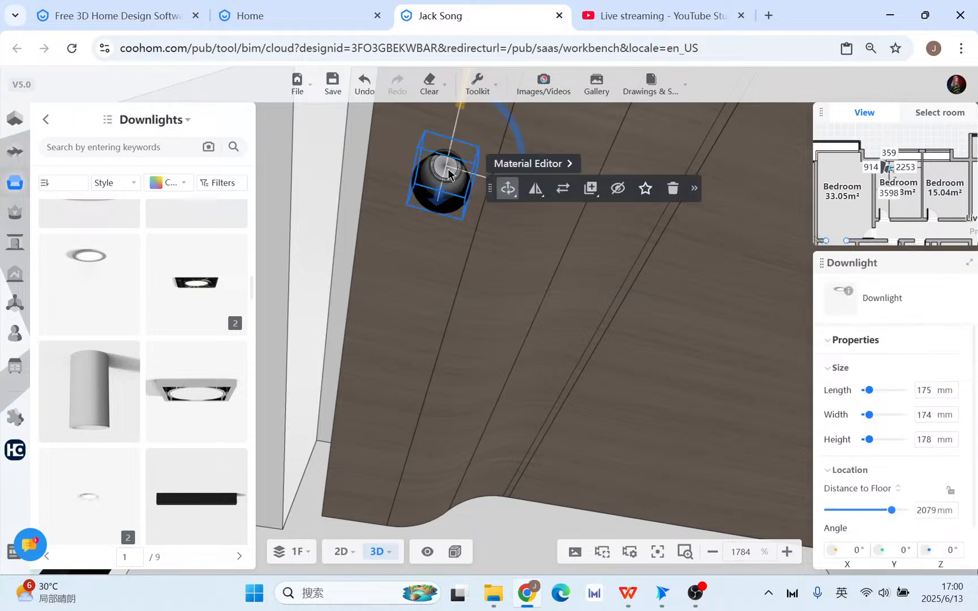
left_click(934, 510)
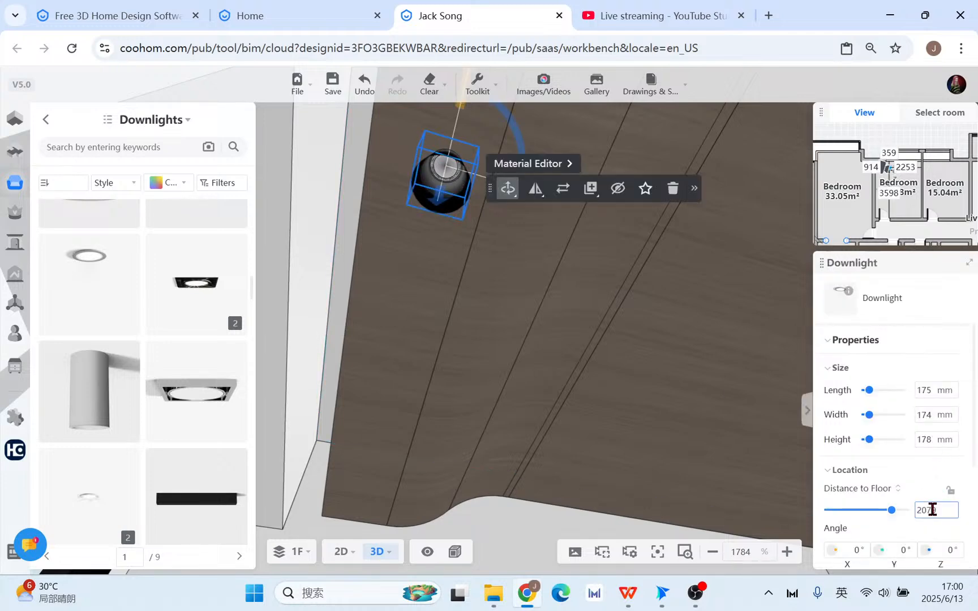
key("Down")
key("Down")
key("Down")
key("Down")
key("Down")
key("Down")
key("Down")
key("Down")
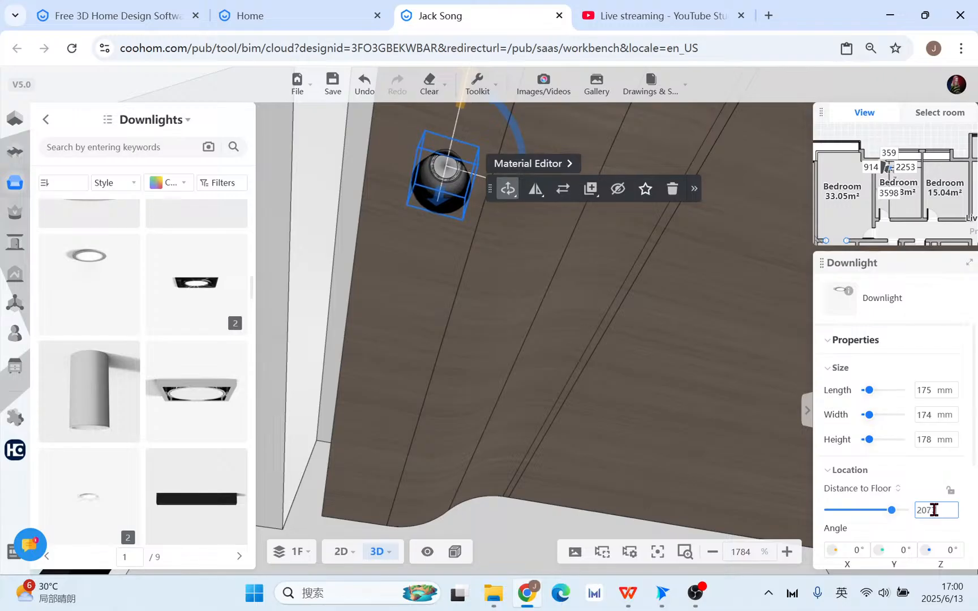
key("Up")
key("Up")
key("Up")
key("Up")
key("Up")
key("Up")
key("Up")
key("Up")
key("Up")
key("Up")
key("Up")
key("Up")
key("Up")
key("Up")
key("Up")
key("Up")
key("Up")
key("Up")
key("Up")
key("Up")
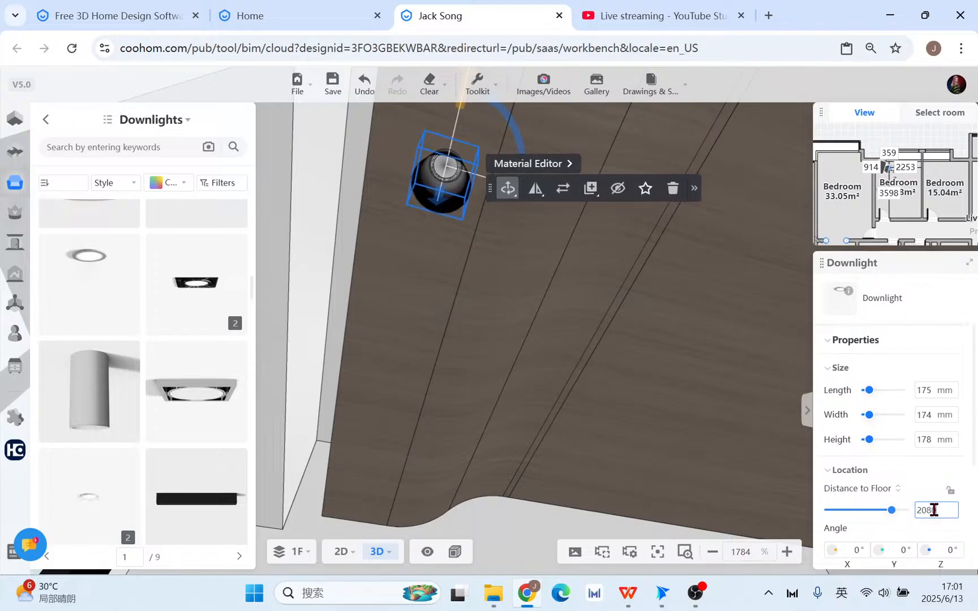
key("Up")
key("Up")
key("Up")
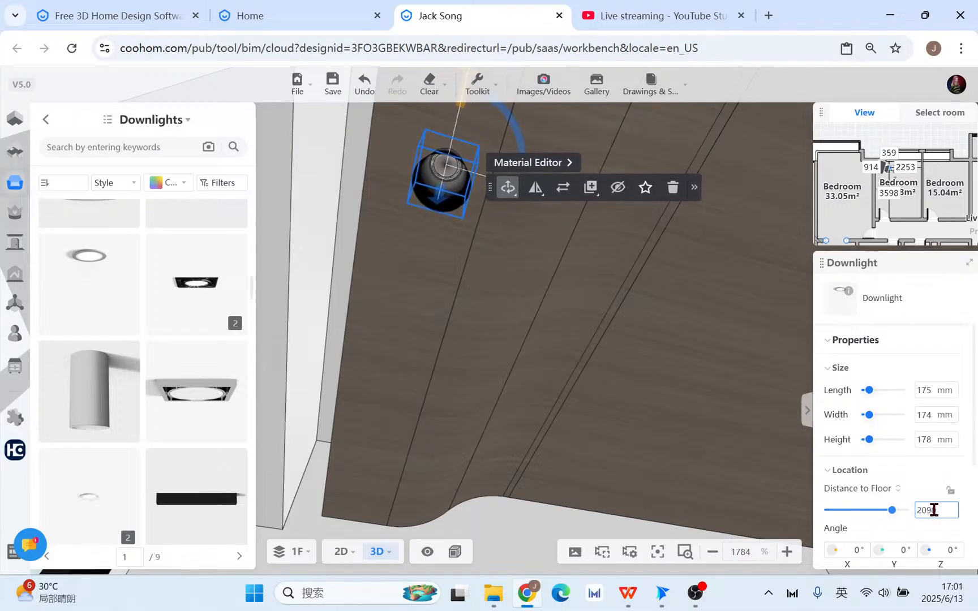
key("Down")
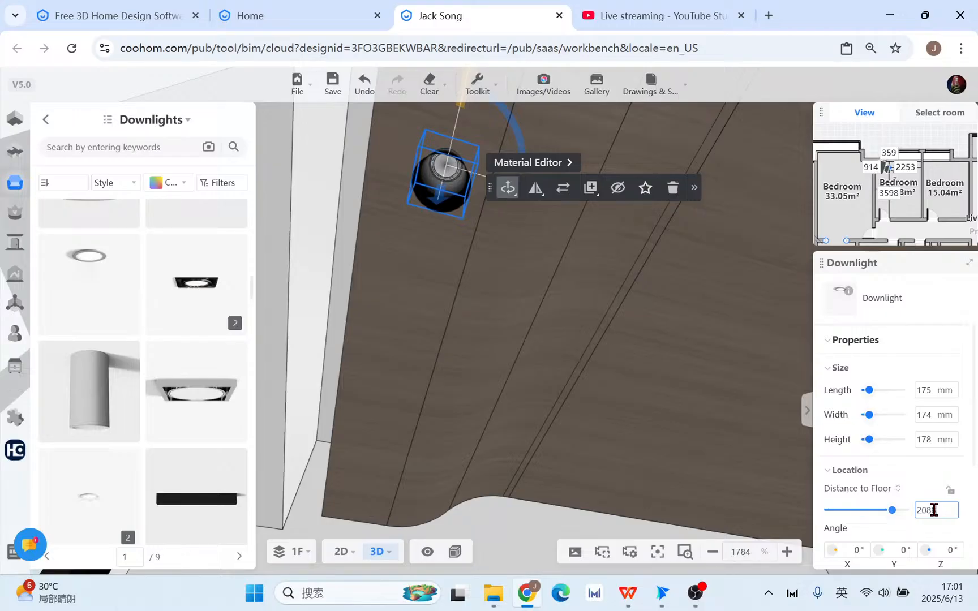
key("Up")
key("Down")
key("Up")
key("Up")
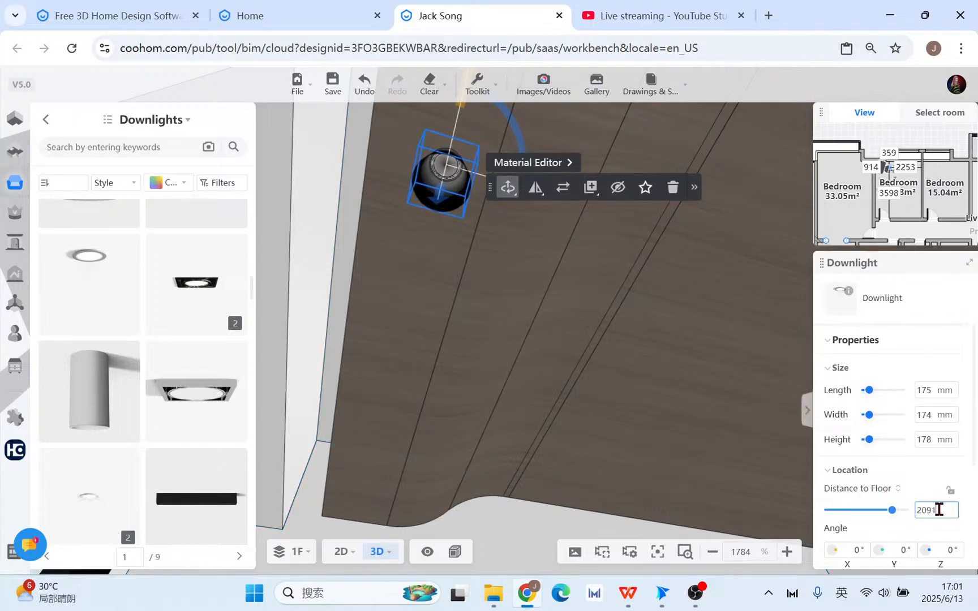
key("Down")
key("Down")
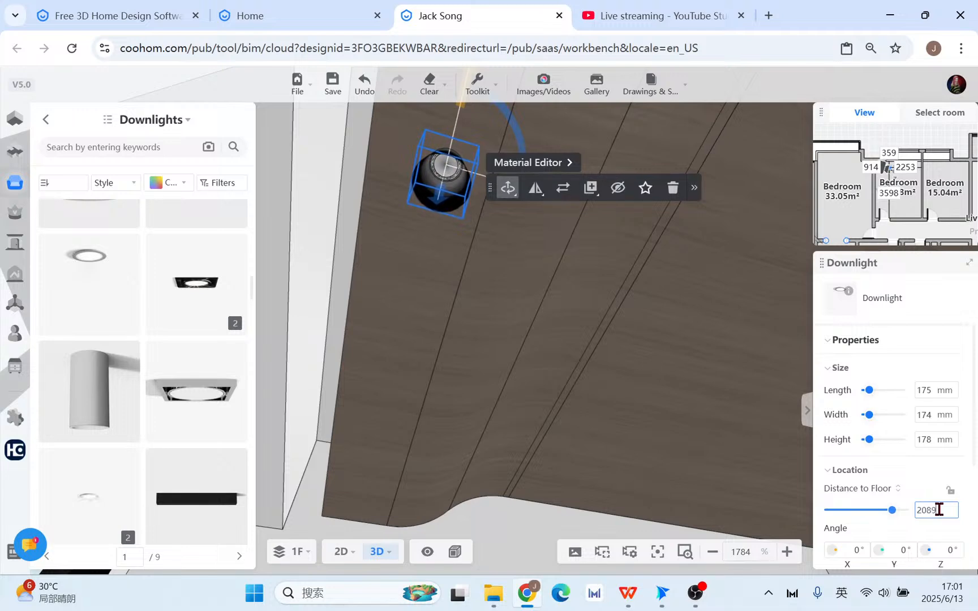
key("Down")
key("Down")
key("Down")
key("Down")
key("Down")
key("Down")
key("Down")
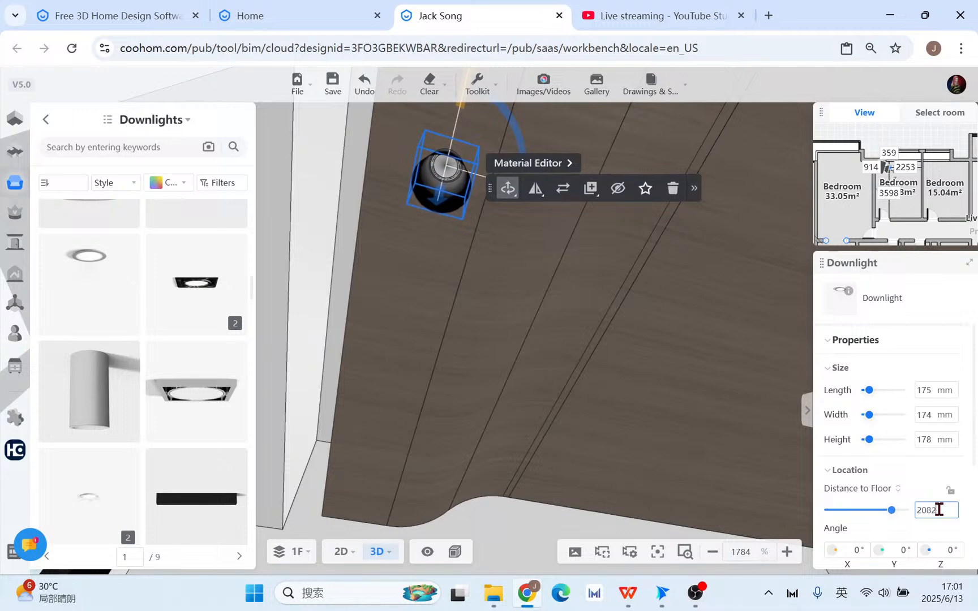
key("Up")
key("Up")
key("Up")
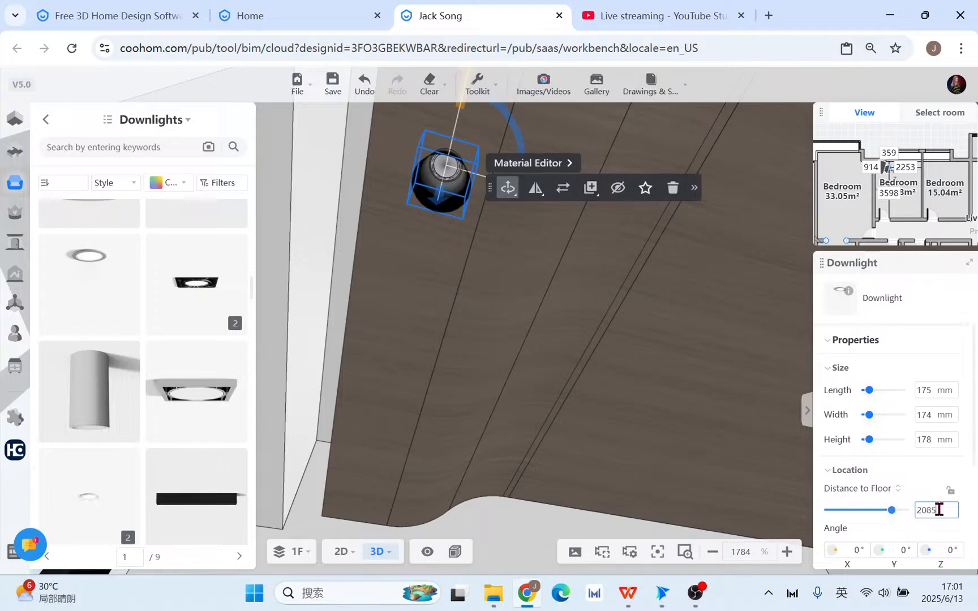
key("Up")
key("Up")
key("Up")
key("Up")
key("Up")
key("Up")
key("Up")
key("Down")
key("Down")
key("Down")
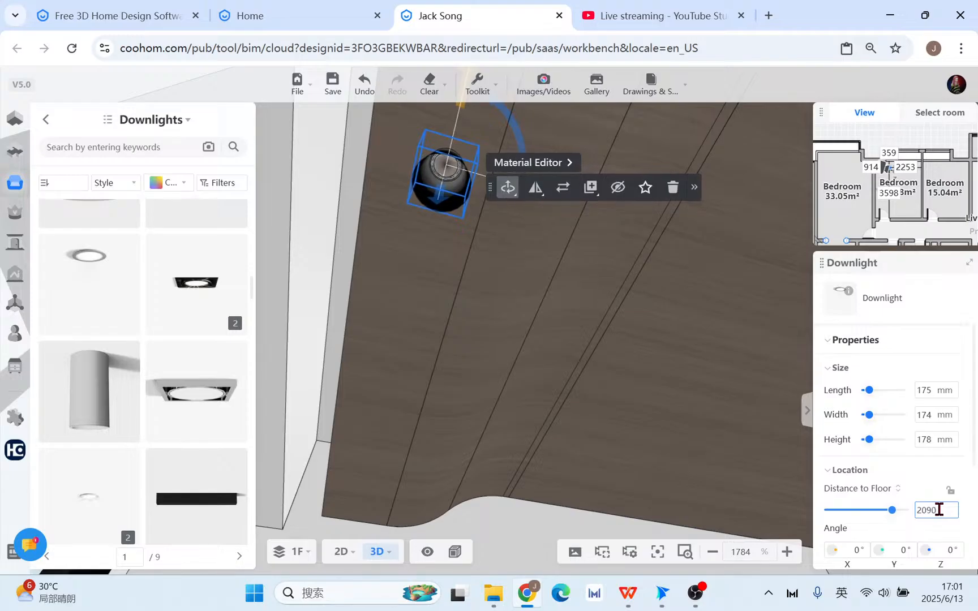
key("Down")
key("Down")
key("Down")
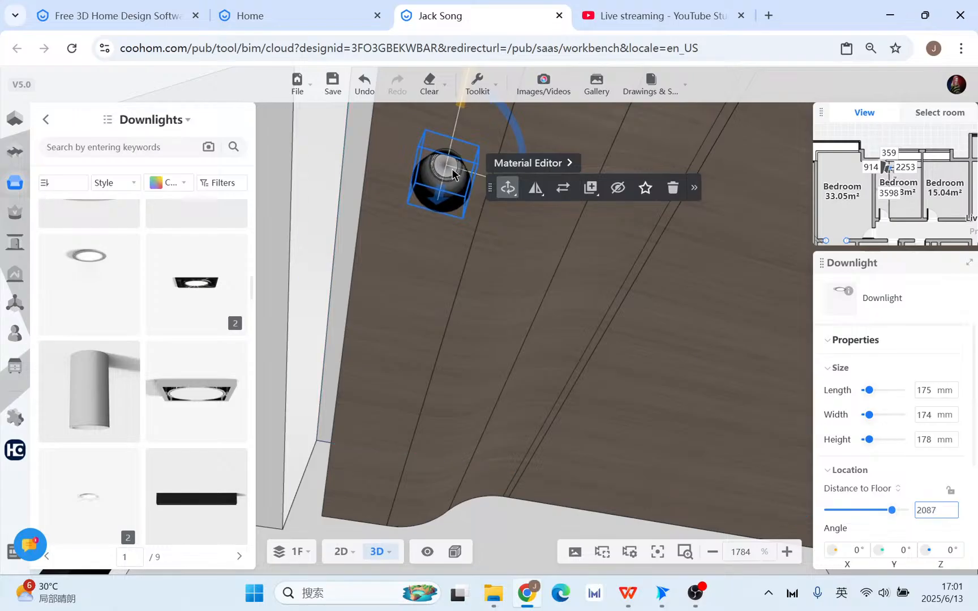
Move the downlight to about 414 mm from the bedroom's west wall and lock its distance to the floor.
left_click_drag(550, 526, 376, 485)
left_click_drag(444, 371, 344, 312)
left_click(951, 490)
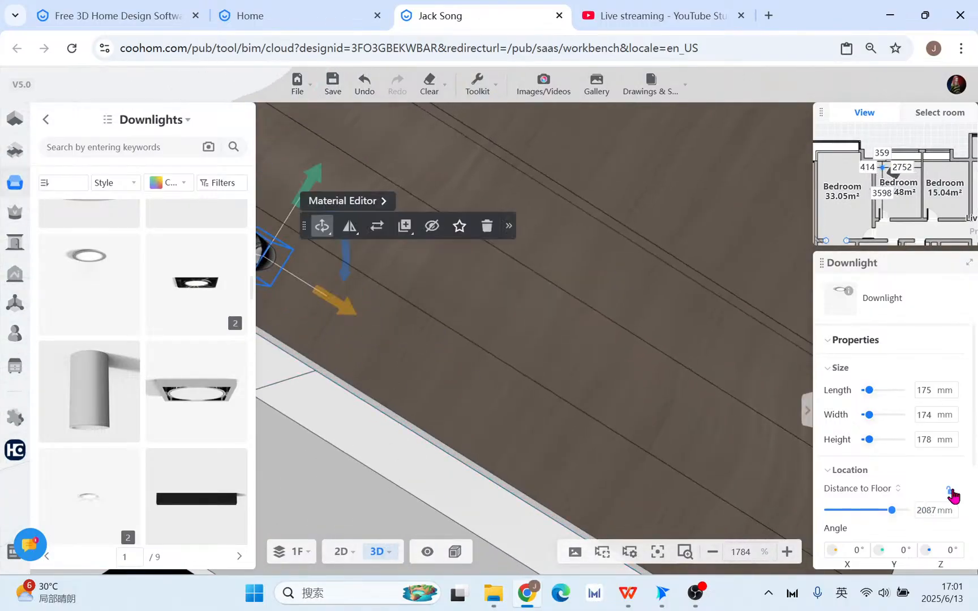
In the 2D floor plan, make a fixed-pitch linear array of 3 downlights spaced about 1155 mm apart along X.
scroll(407, 416, "down", 3)
scroll(407, 416, "down", 3)
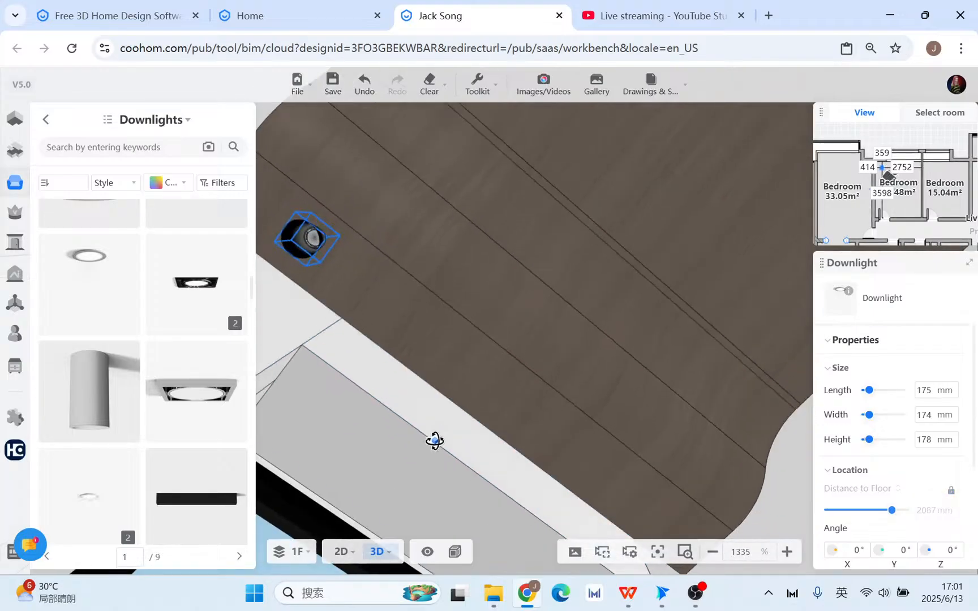
left_click(341, 551)
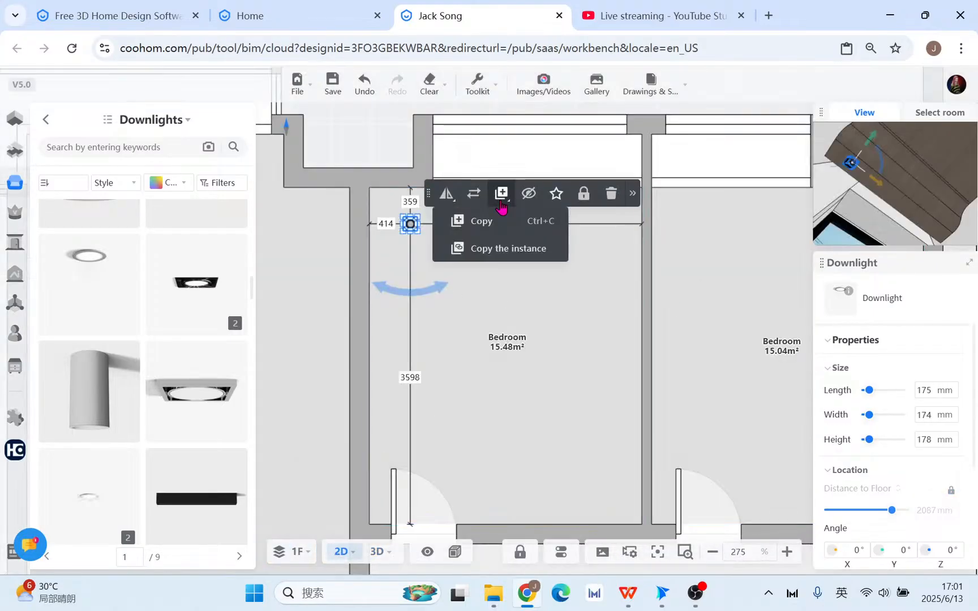
left_click(632, 193)
mouse_move(629, 231)
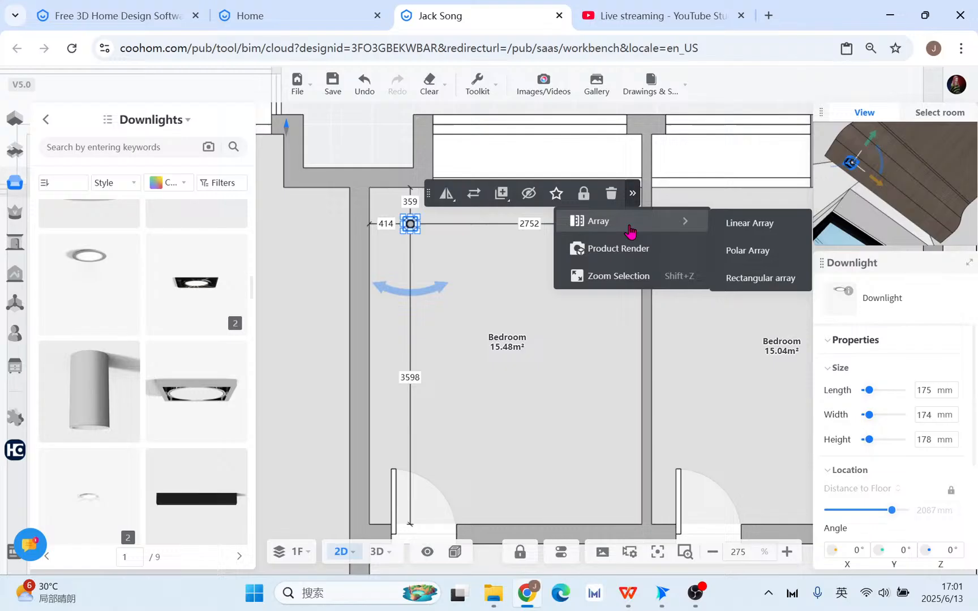
left_click(750, 223)
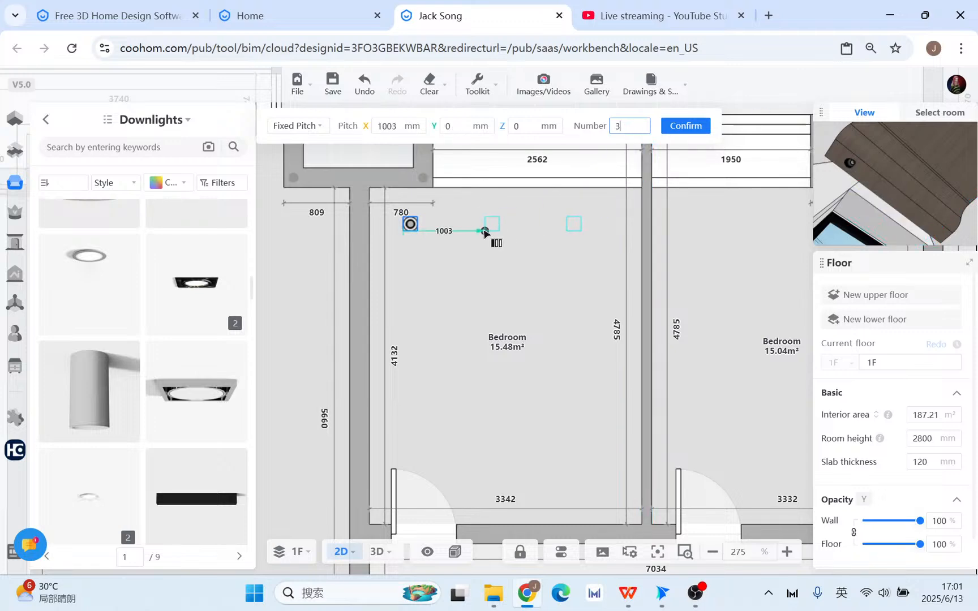
left_click(501, 231)
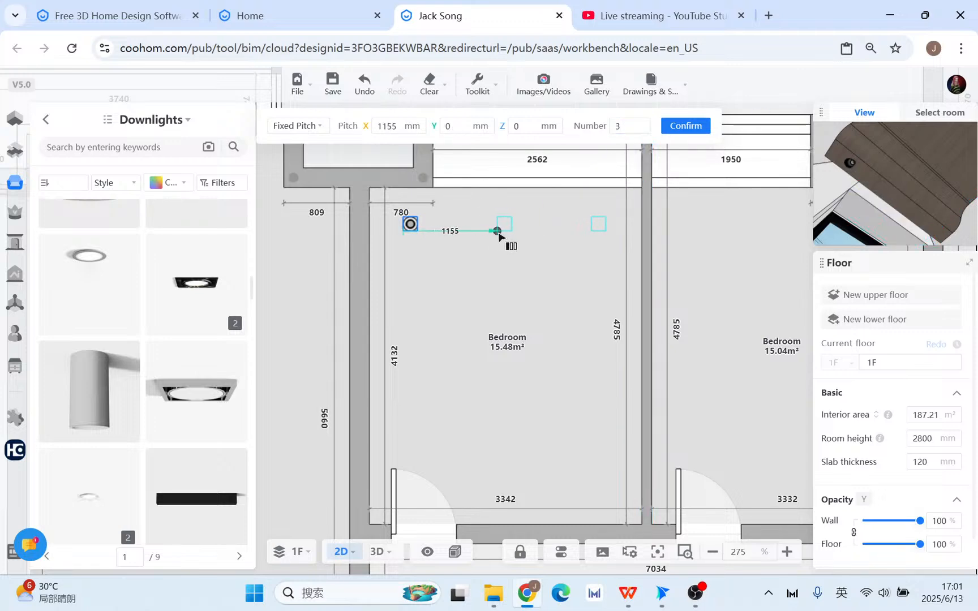
left_click(698, 128)
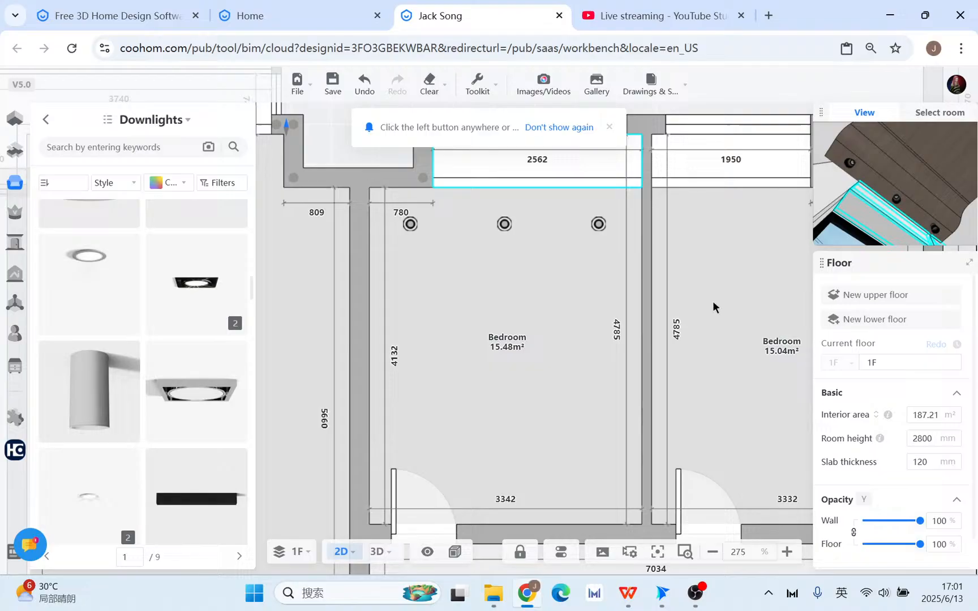
Return to the main 3D view and examine the row of downlights beneath the curved wooden ceiling.
left_click(381, 547)
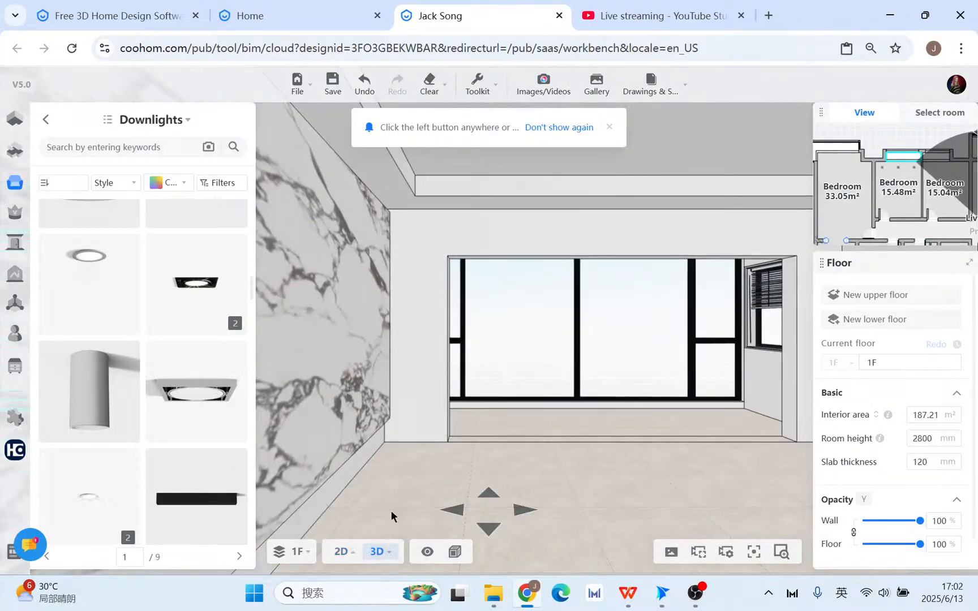
mouse_move(377, 551)
left_click(373, 504)
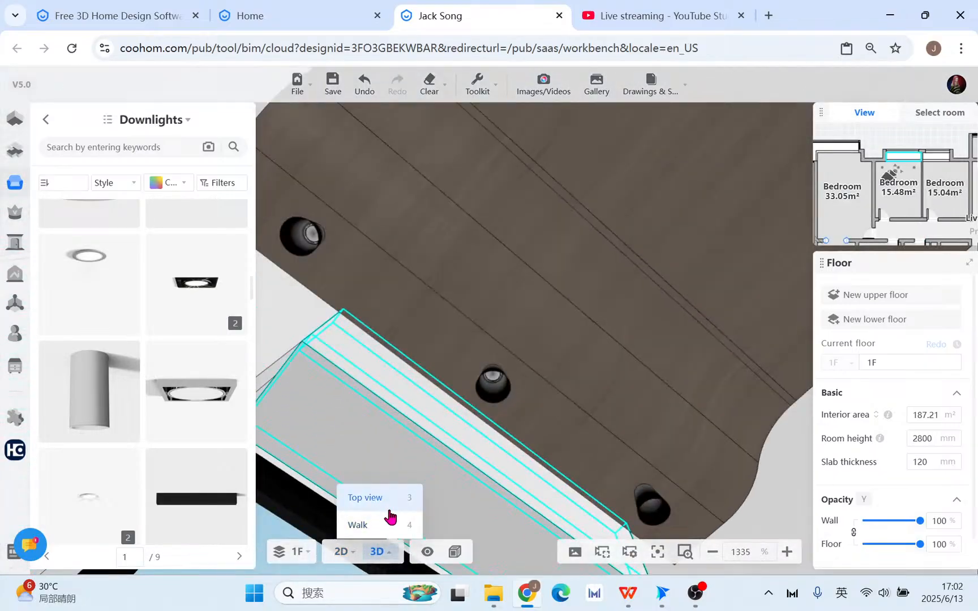
mouse_move(767, 516)
left_mouse_down()
mouse_move(558, 519)
mouse_move(722, 528)
mouse_move(504, 421)
mouse_move(542, 454)
mouse_move(594, 476)
mouse_move(642, 453)
mouse_move(428, 425)
mouse_move(623, 466)
left_mouse_up()
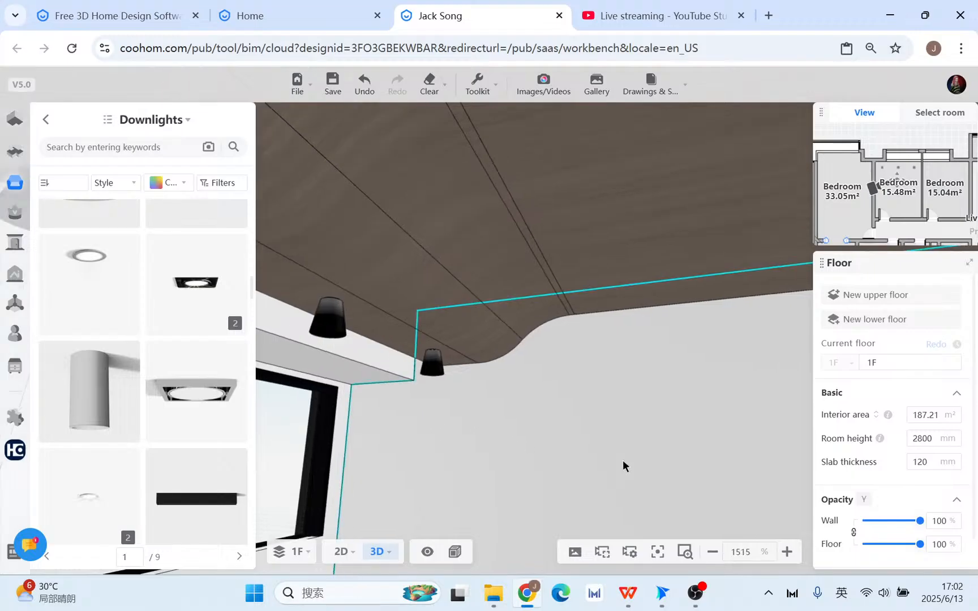
Switch to the WPS presentation, play it from the "How about curved ceilings?" slide and advance to the slide on the soul of advanced finishes.
left_click(627, 593)
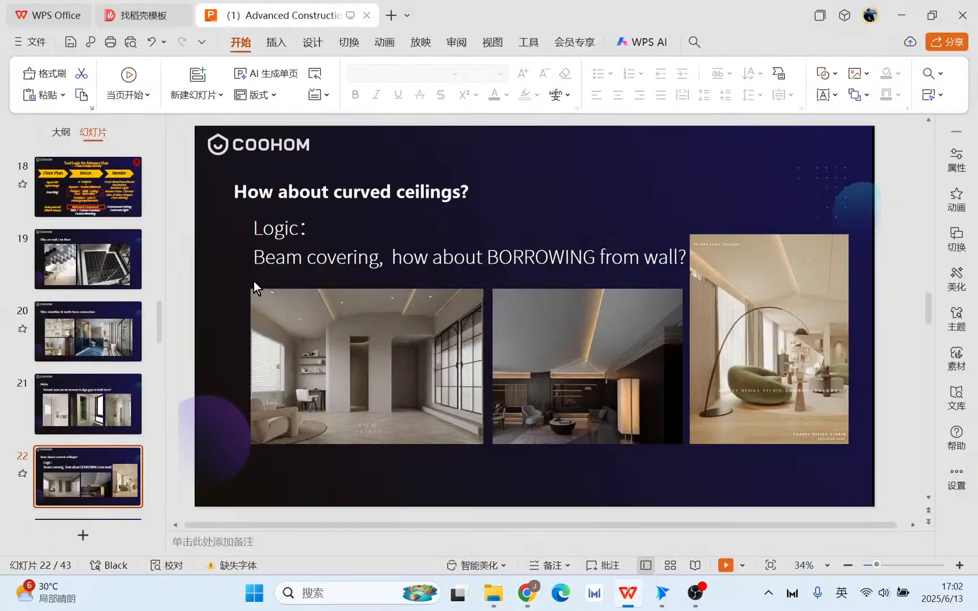
left_click(727, 565)
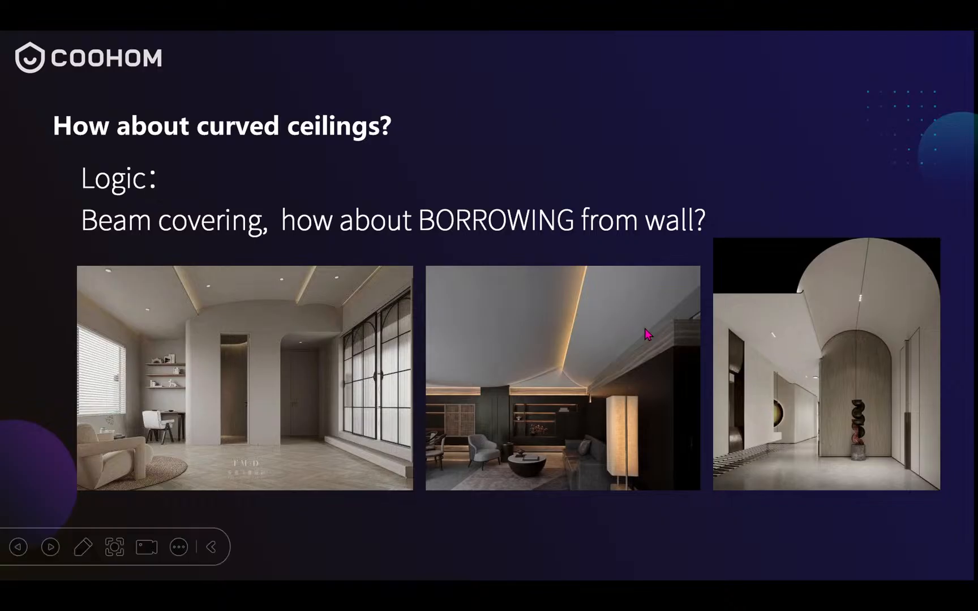
left_click(545, 393)
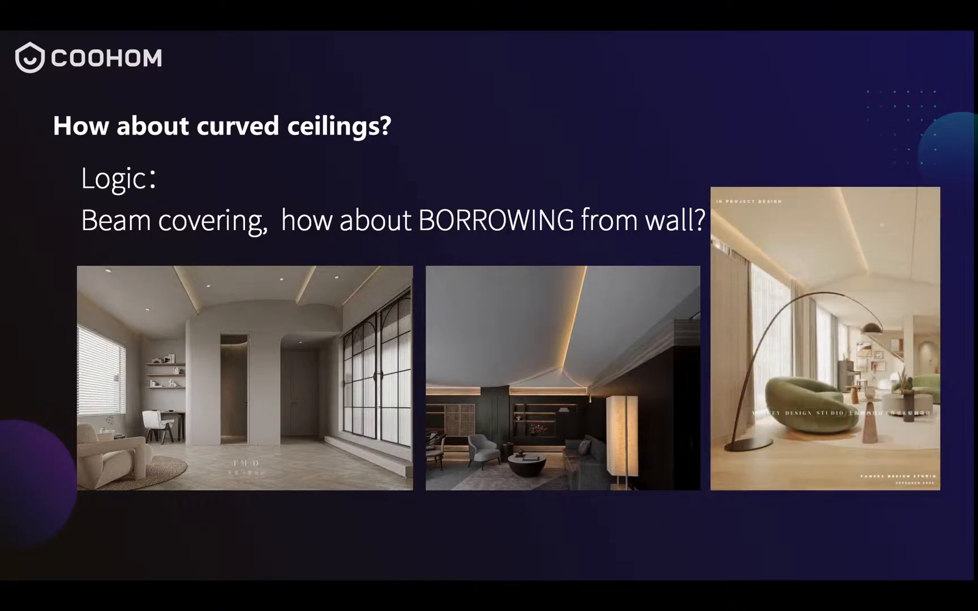
key("Right")
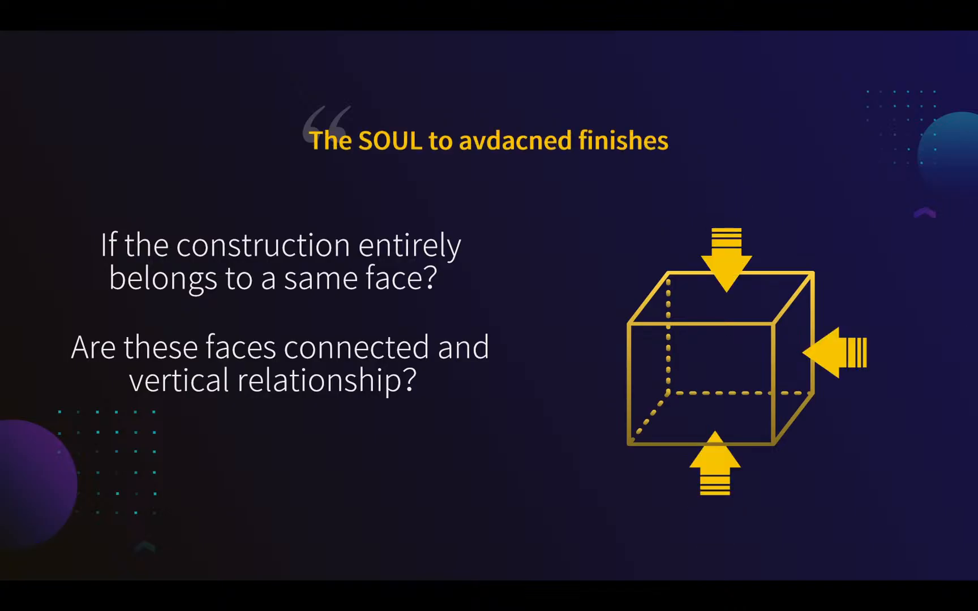
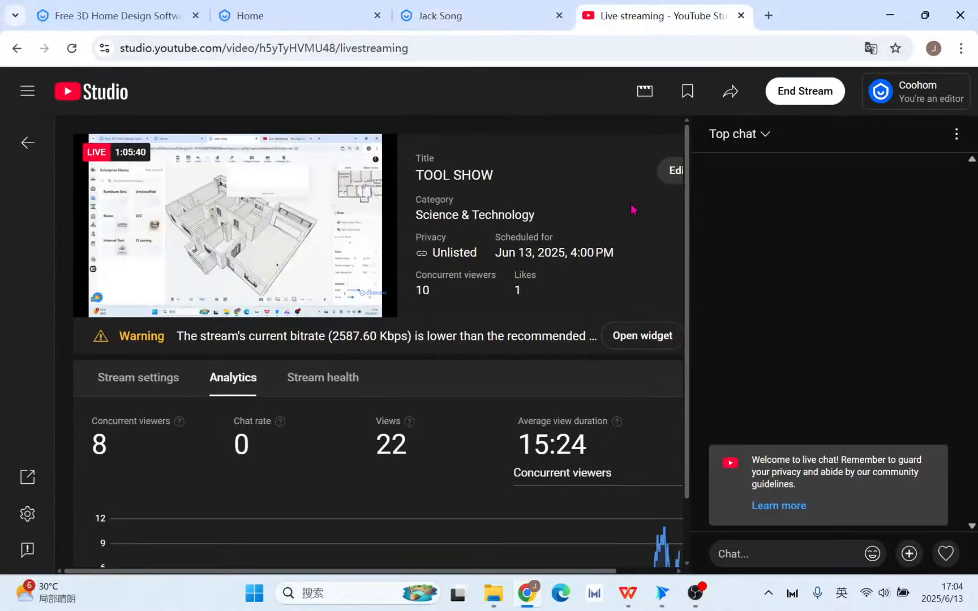
Revisit the Coohom design, return to the WPS presentation and play it from slide 24 through to the "Complicated ceilings" slide.
left_click(473, 17)
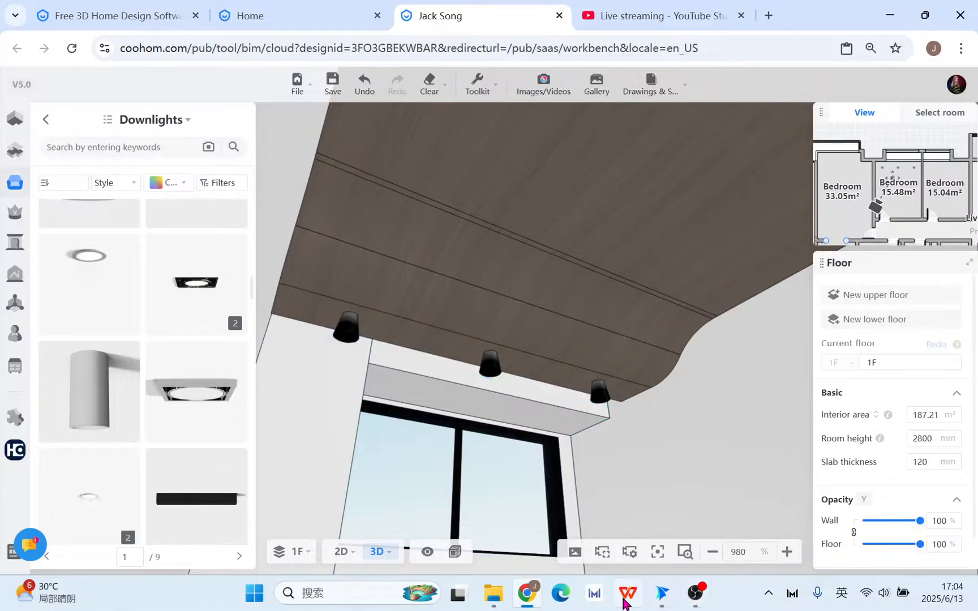
mouse_move(627, 592)
left_click(616, 529)
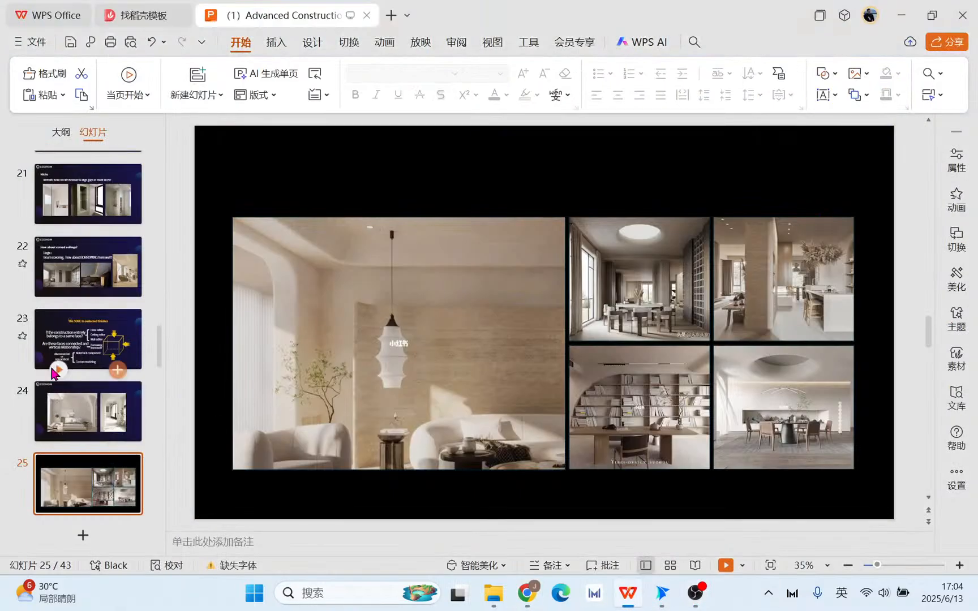
scroll(73, 396, "down", 2)
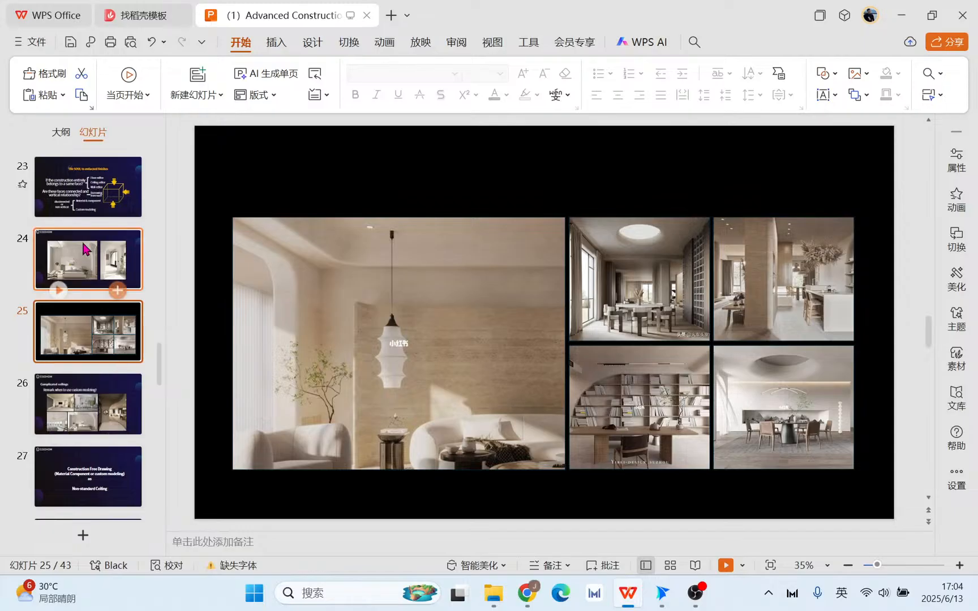
left_click(58, 291)
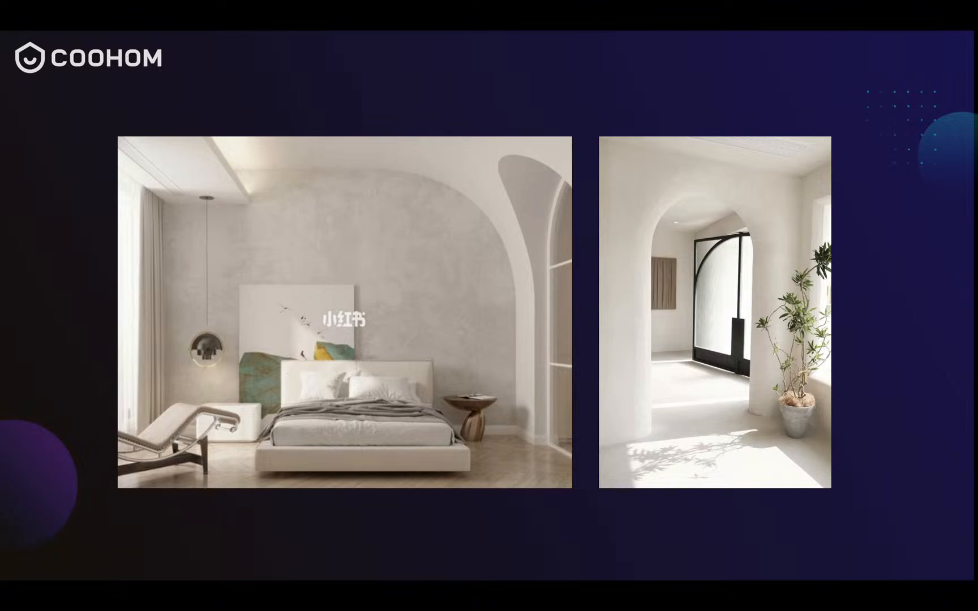
key("Right")
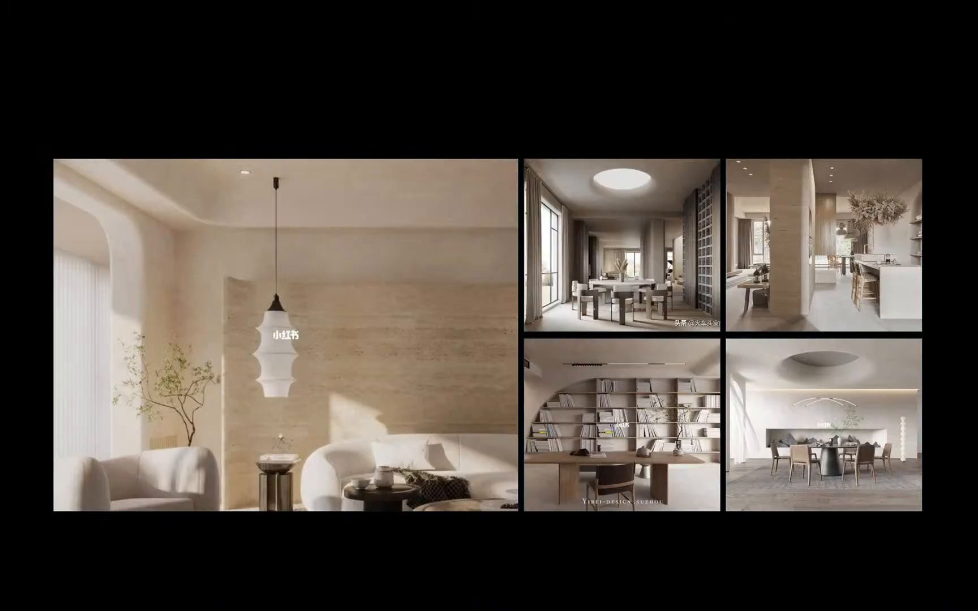
key("Right")
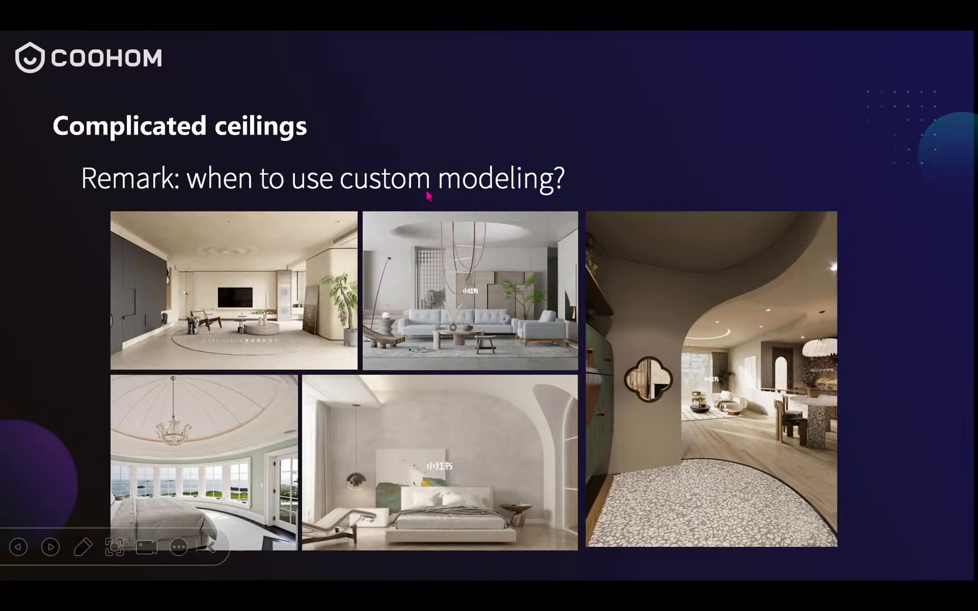
Go back to the interior photo slide, end the slideshow, switch to the Coohom design and show its 2D floor plan.
key("Left")
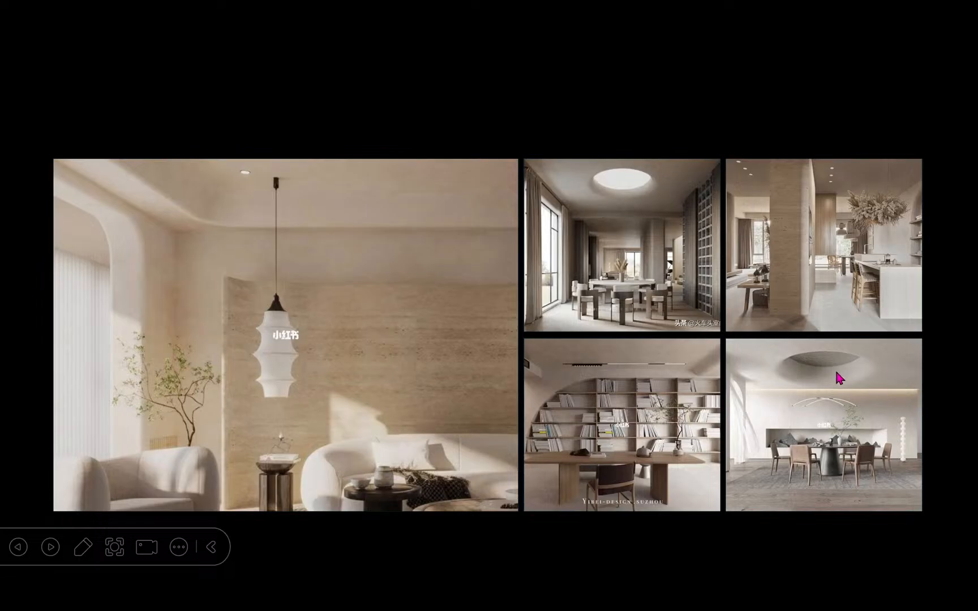
key("Escape")
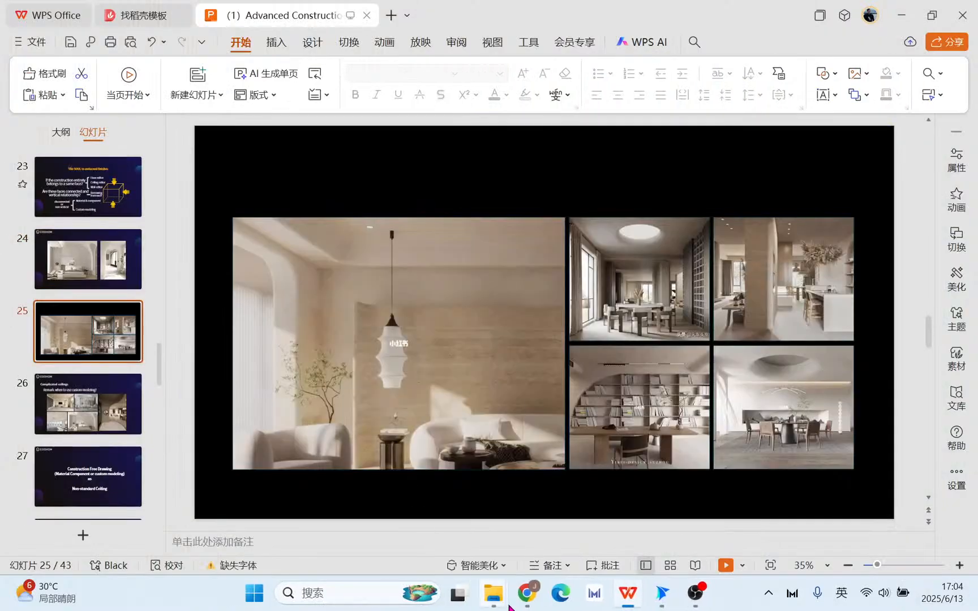
left_click(526, 592)
scroll(493, 343, "down", 5)
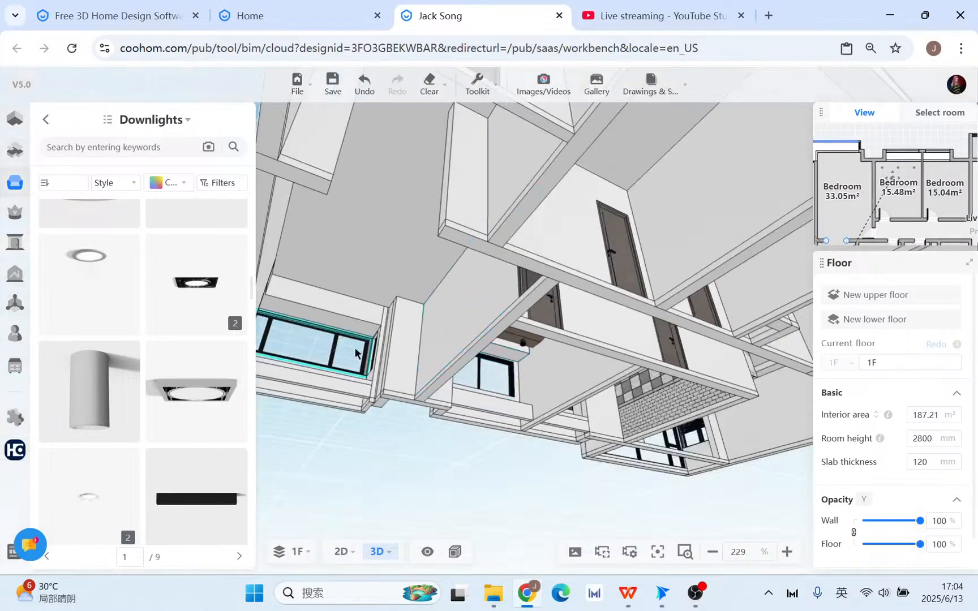
left_click_drag(426, 446, 536, 443)
left_click(345, 551)
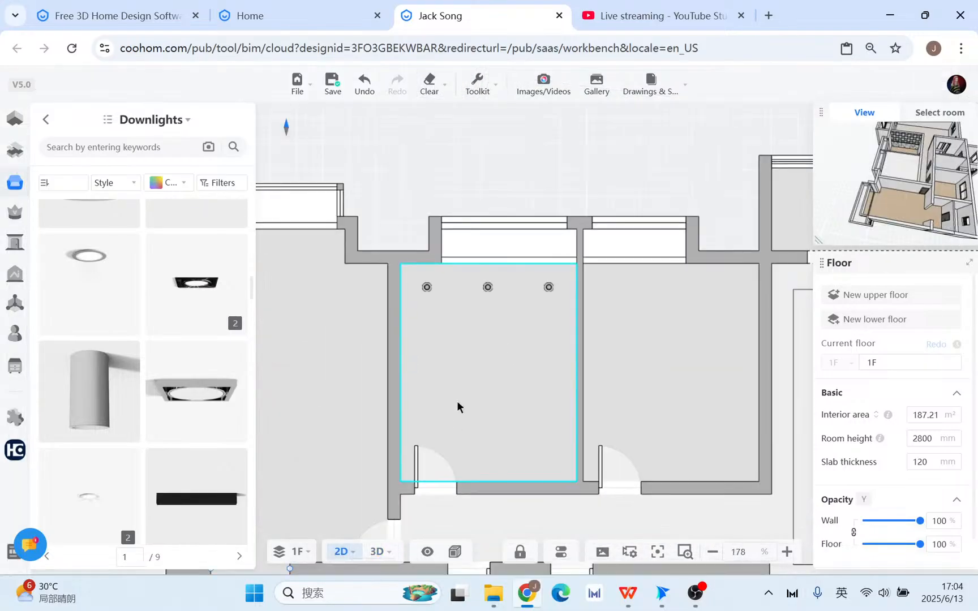
Open the Custom modeling tool for the apartment and display the house in its 3D view.
left_click(15, 366)
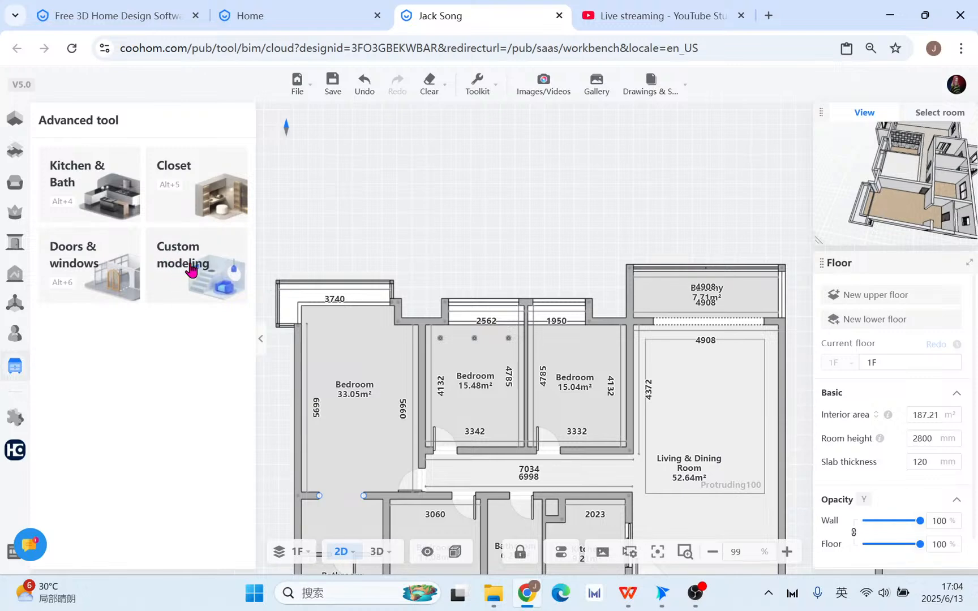
left_click(189, 258)
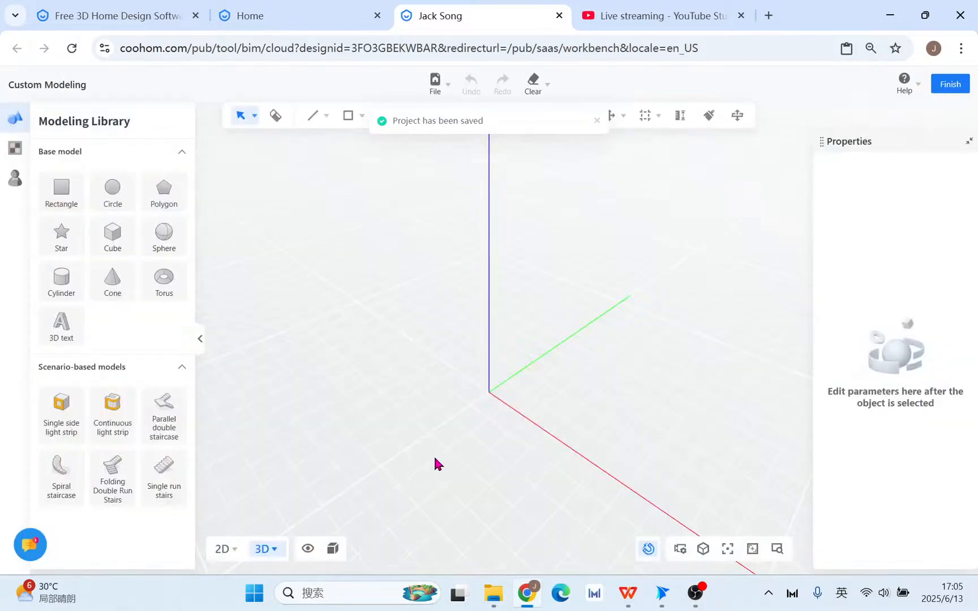
left_click(223, 549)
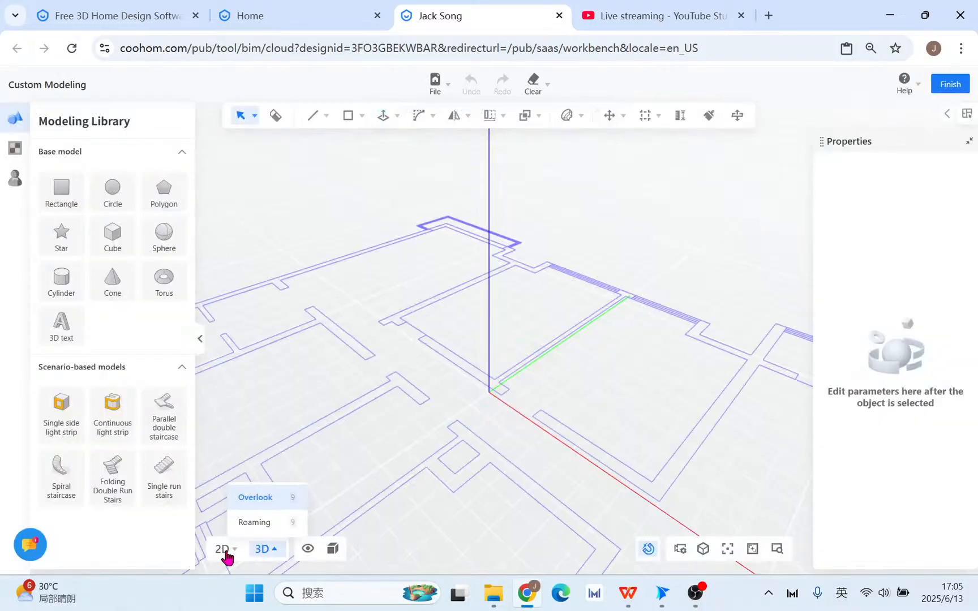
left_click(208, 398)
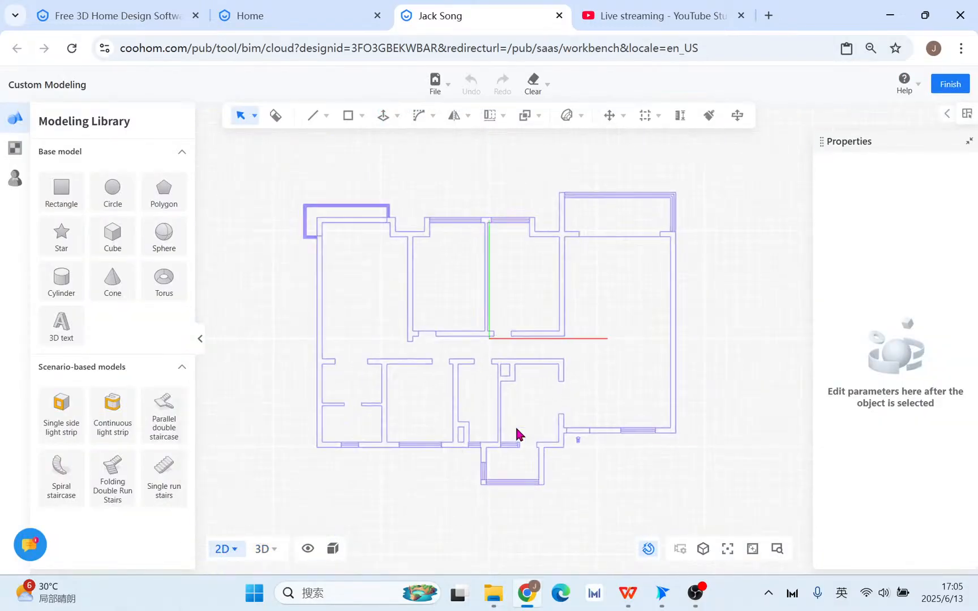
left_click(263, 549)
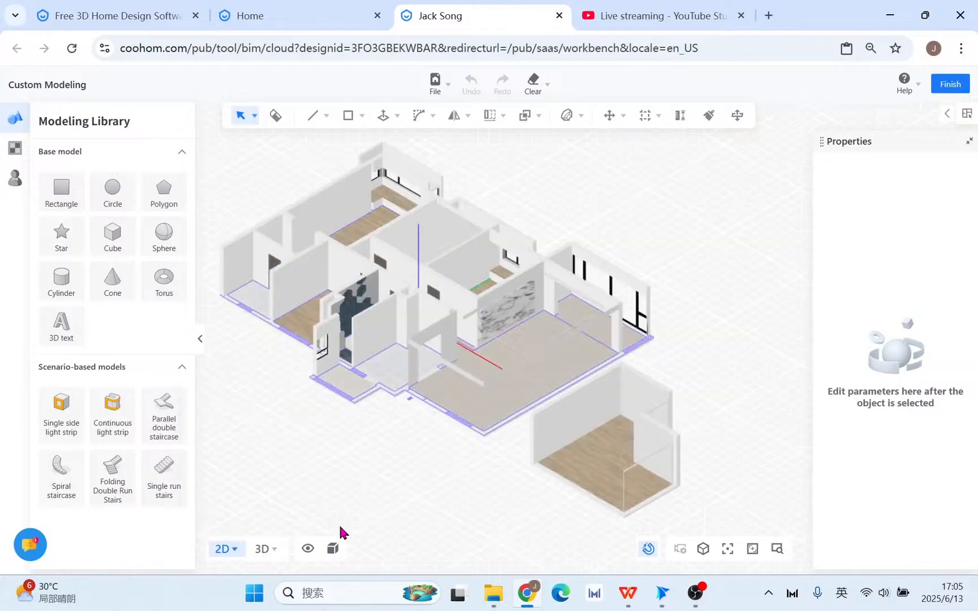
mouse_move(234, 555)
left_click(235, 400)
left_click(264, 548)
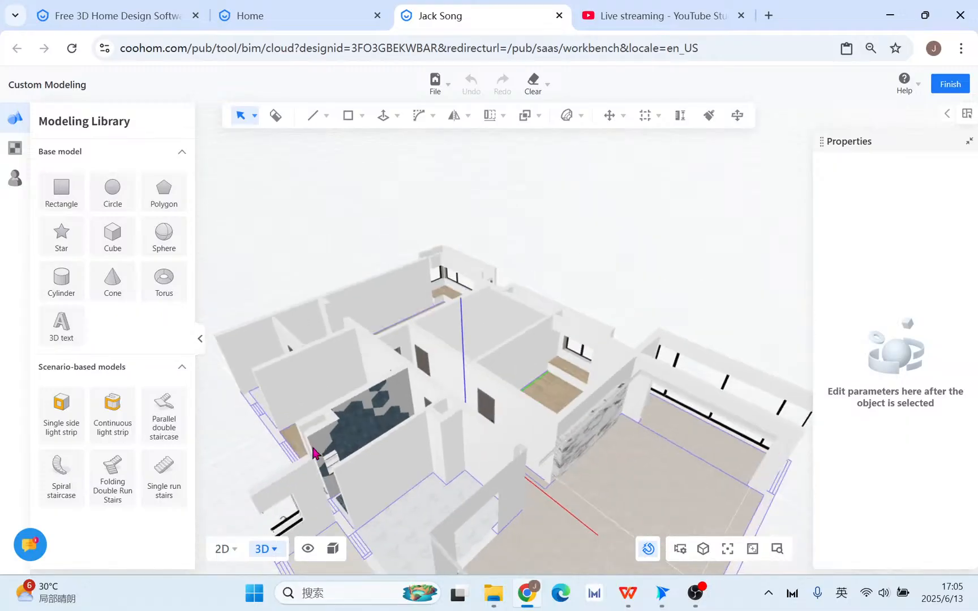
Draw a rectangle at wall-top height spanning opposite corners of the large wood-floored bedroom as its ceiling face.
left_click_drag(314, 452, 520, 525)
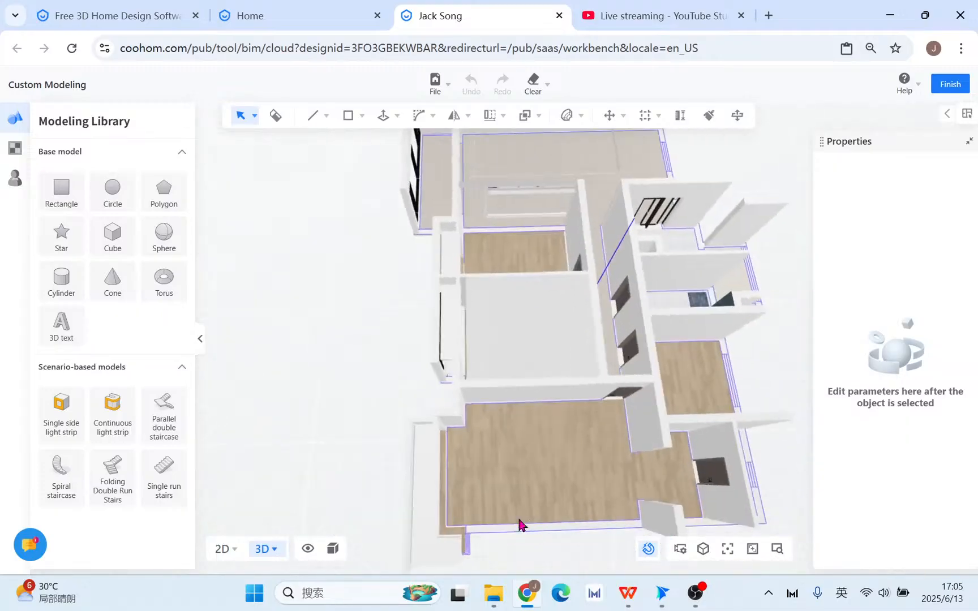
scroll(498, 470, "up", 5)
left_click(346, 116)
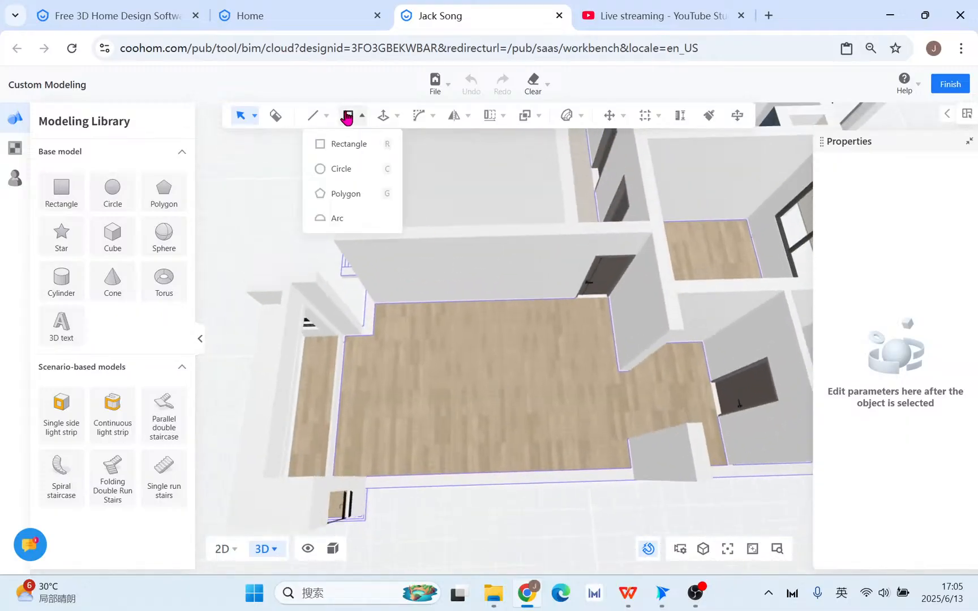
left_click(347, 144)
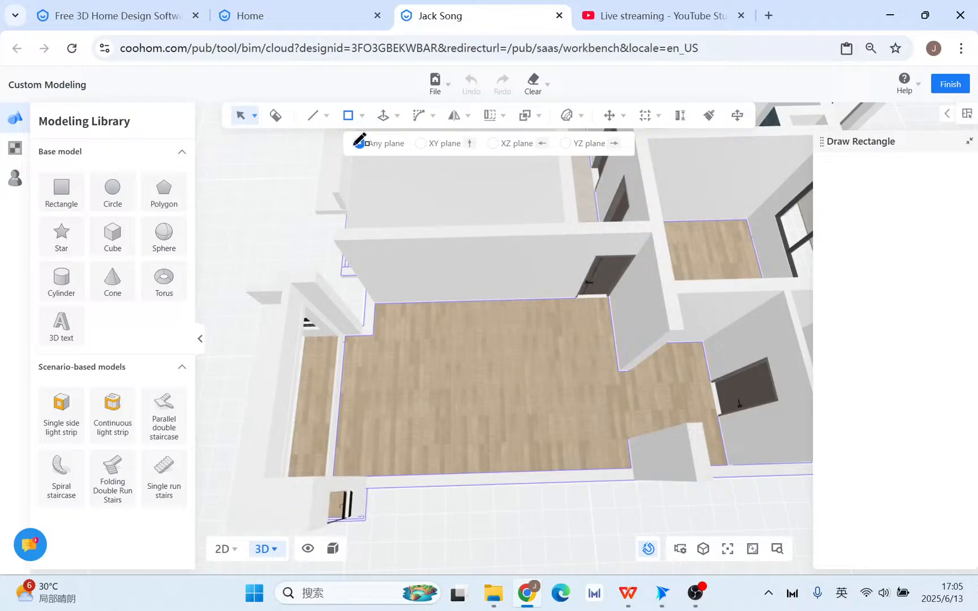
left_click(334, 239)
left_click(696, 481)
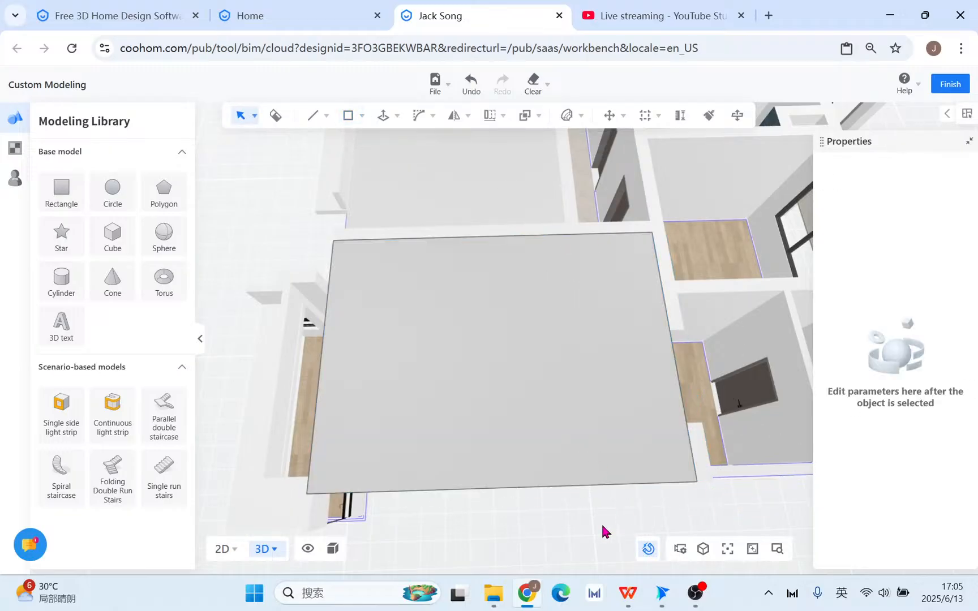
Draw a circle with a 1200 mm radius and 60 edges on the underside of the bedroom ceiling rectangle.
middle_click_drag(603, 531, 806, 286)
scroll(487, 348, "up", 2)
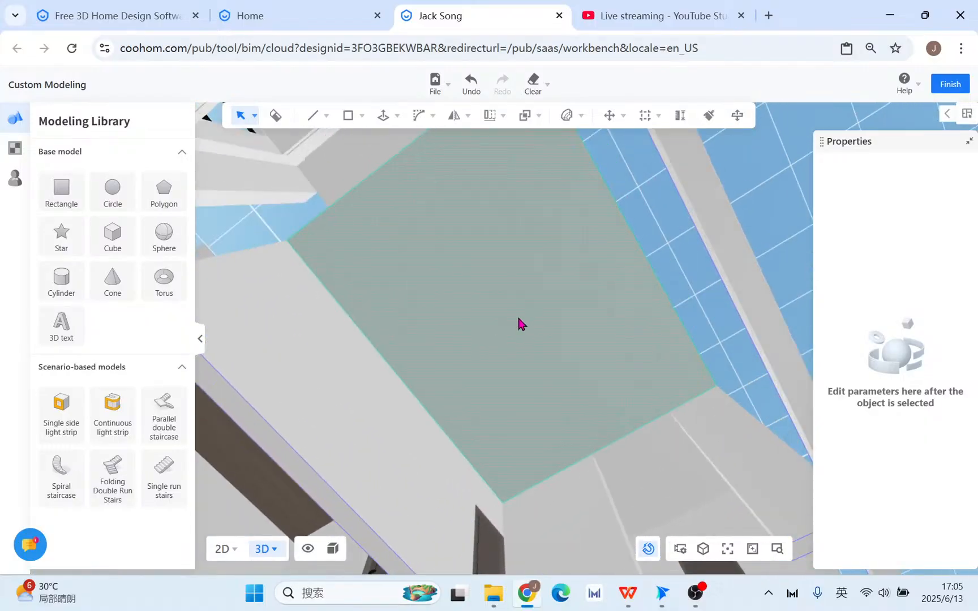
middle_click_drag(517, 319, 455, 310)
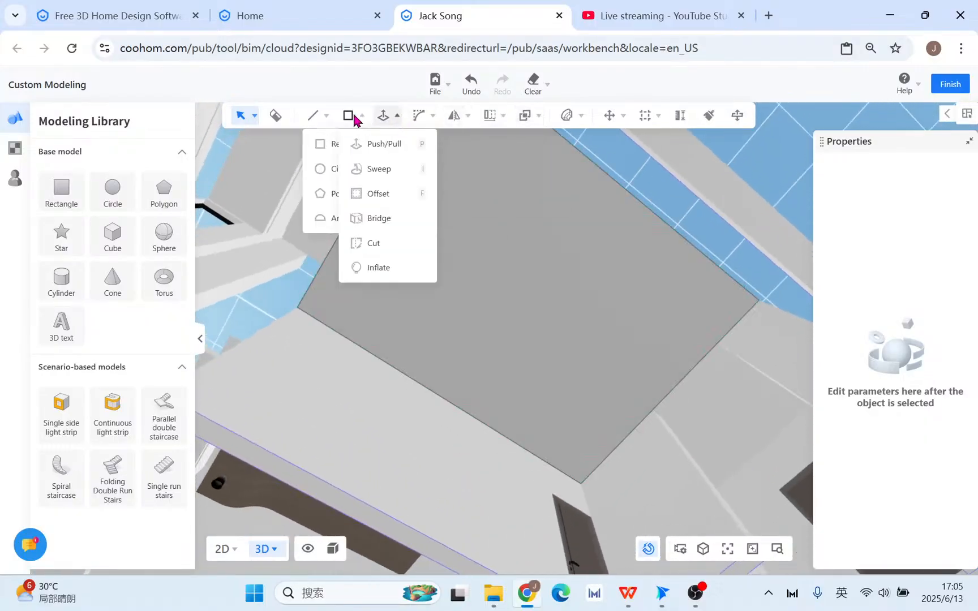
mouse_move(356, 118)
left_click(341, 168)
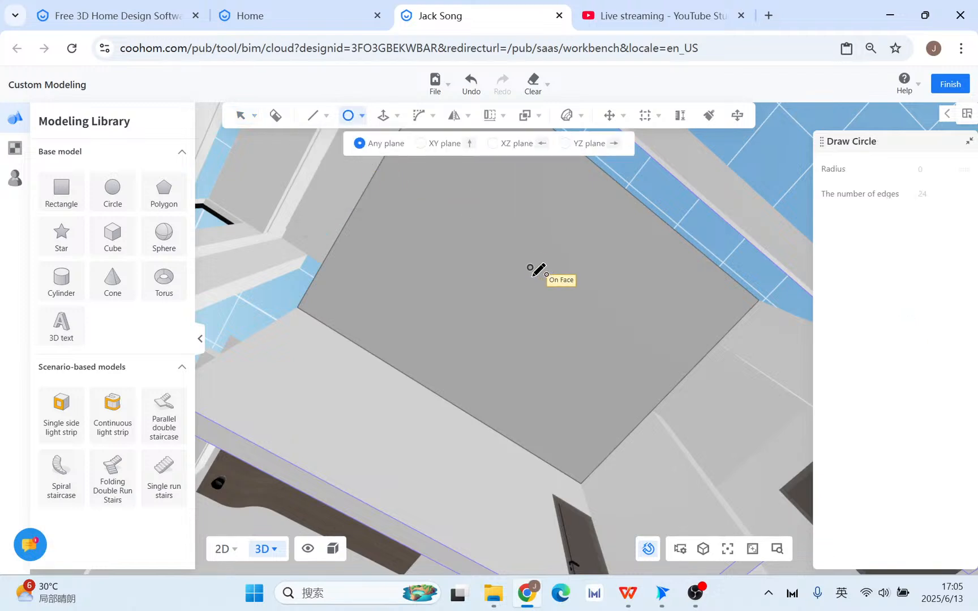
left_click(457, 272)
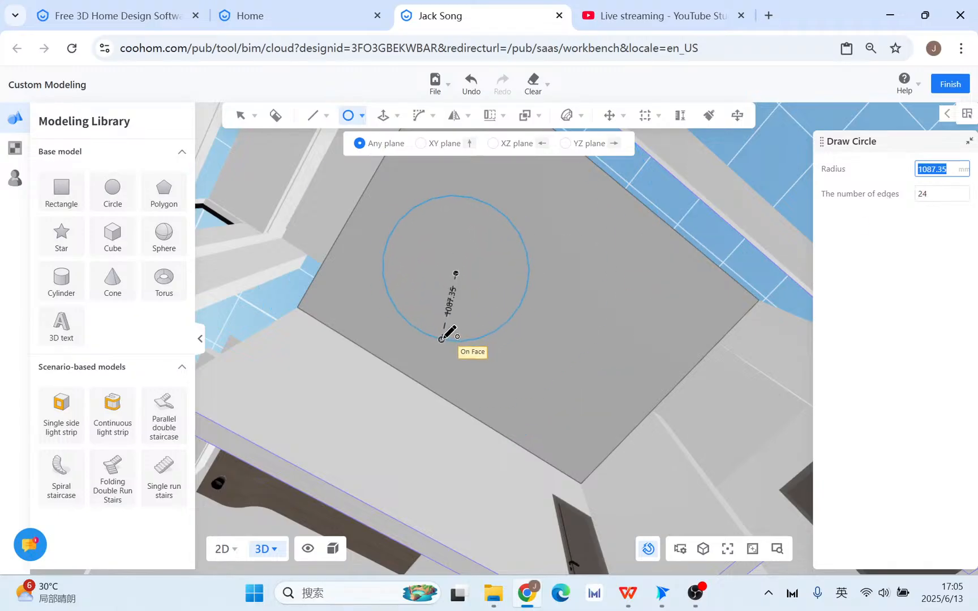
type("1200")
key("Tab")
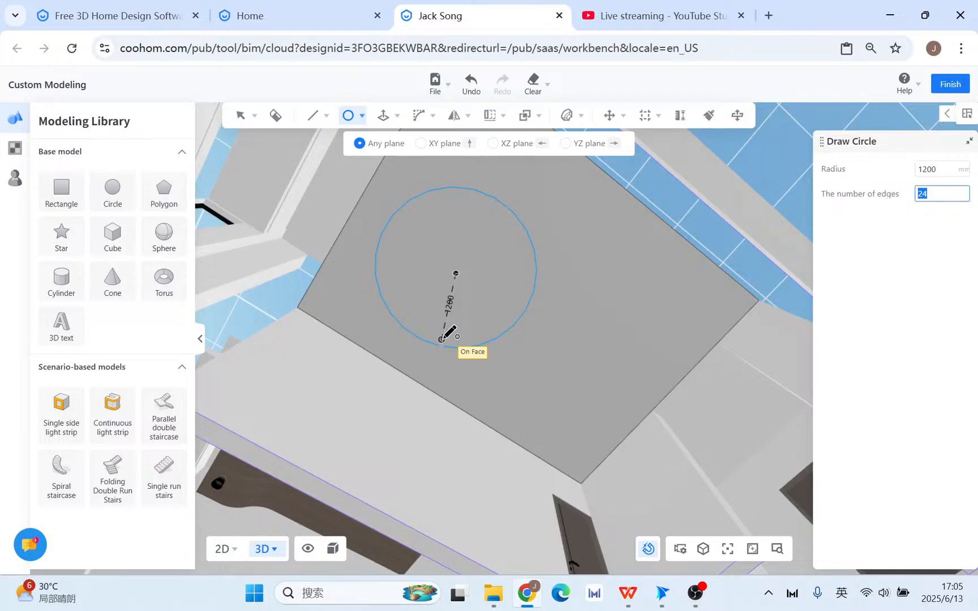
key("Return")
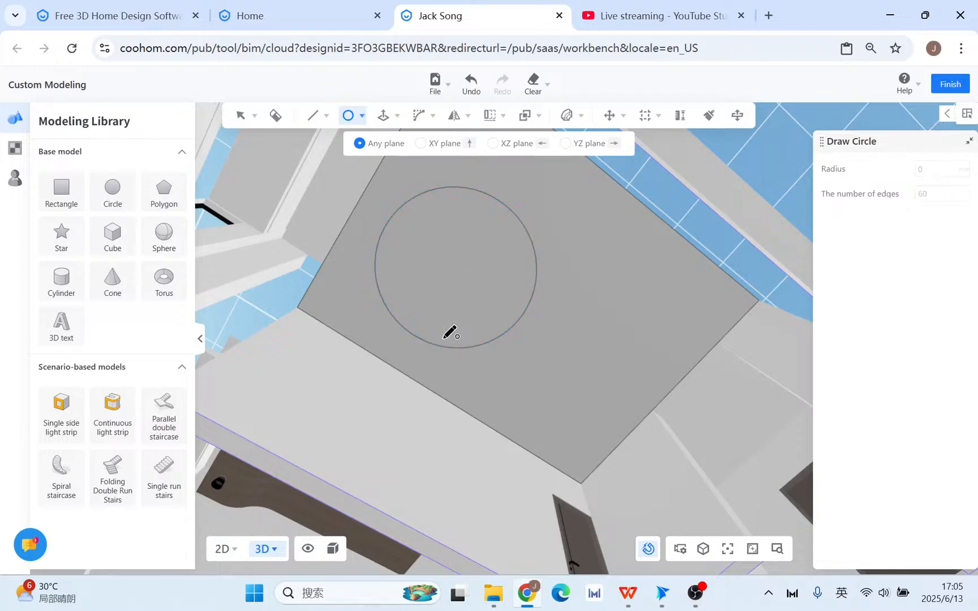
key("Escape")
Push/Pull the ceiling face around the circle 350 mm downward, leaving the circle recessed.
right_click_drag(478, 315, 445, 181)
mouse_move(386, 115)
left_click(379, 135)
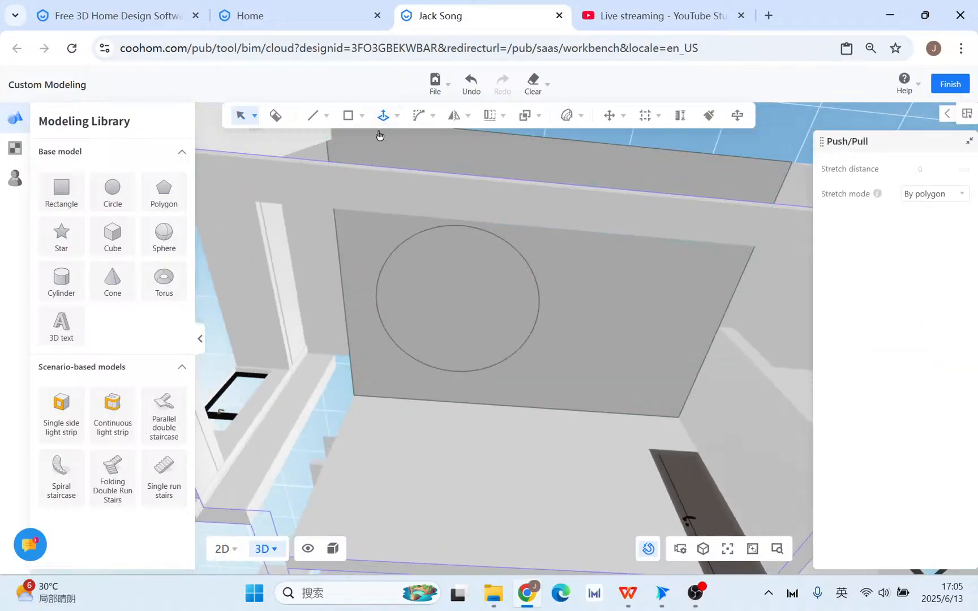
left_click(581, 328)
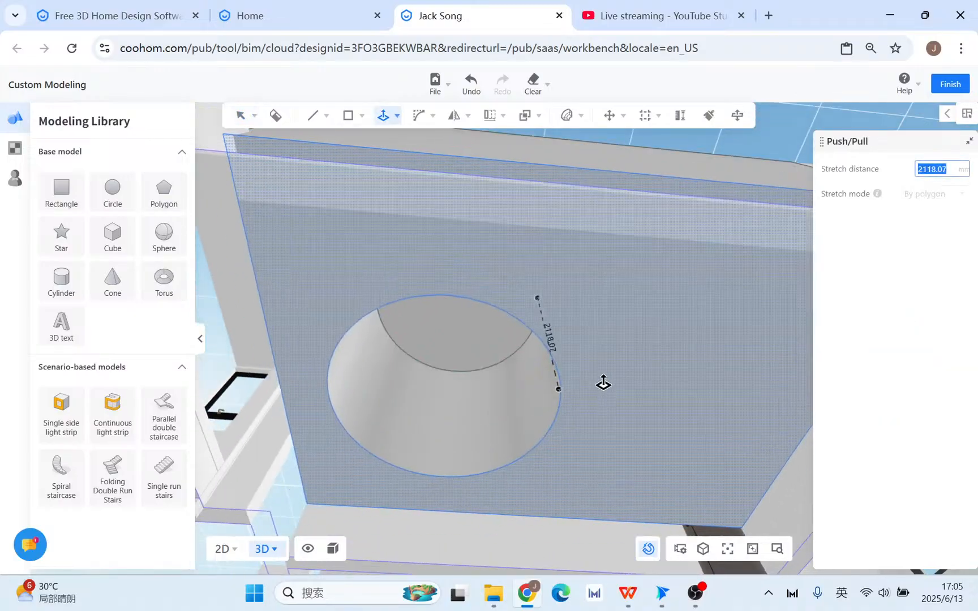
type("350")
key("Return")
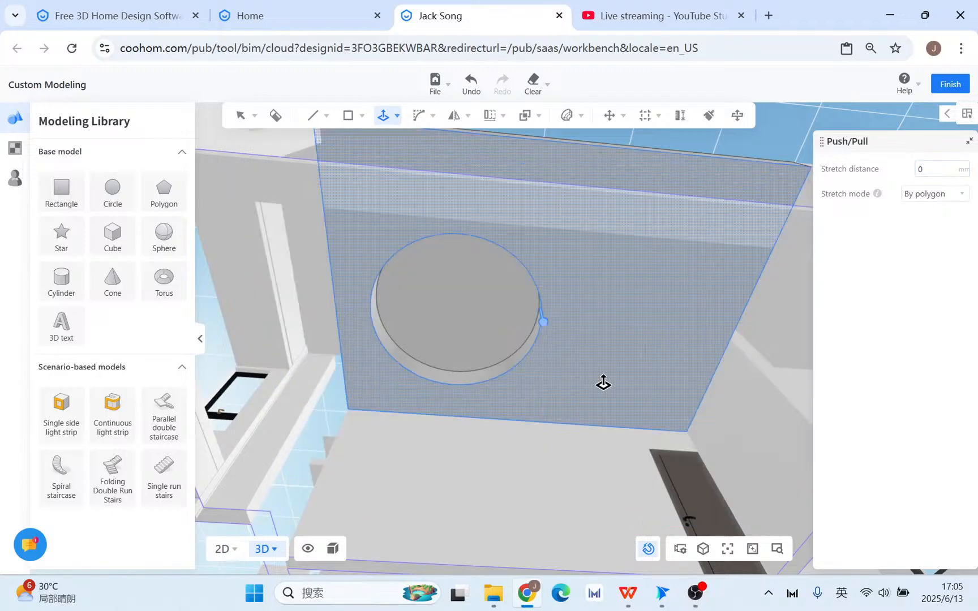
key("Escape")
Round the lower rim of the circular recess with Bevel 3D, using a 150 mm corner radius and smooth transition.
right_click_drag(603, 373, 507, 399)
scroll(608, 457, "up", 1)
left_click(609, 457)
left_click(384, 116)
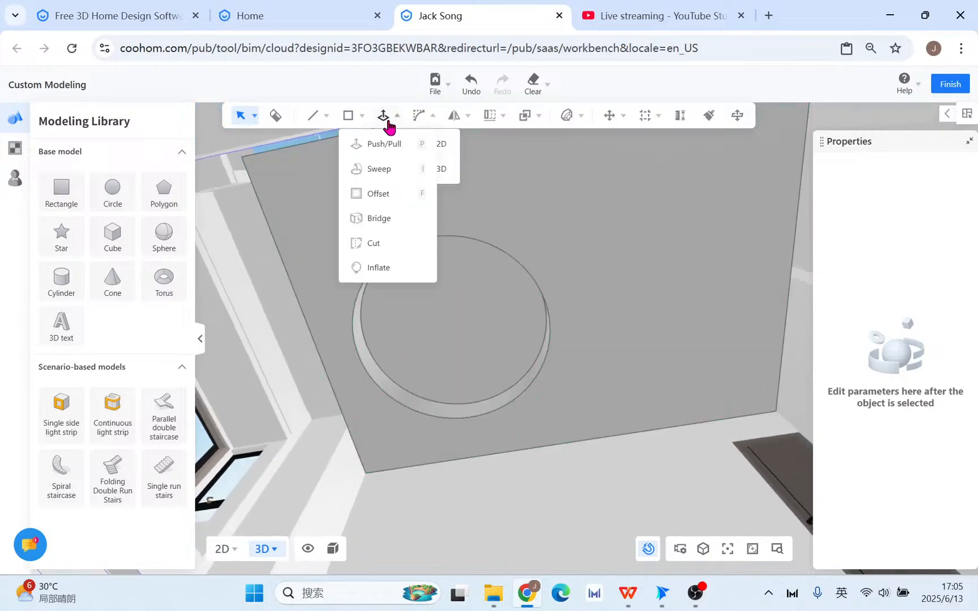
left_click(426, 114)
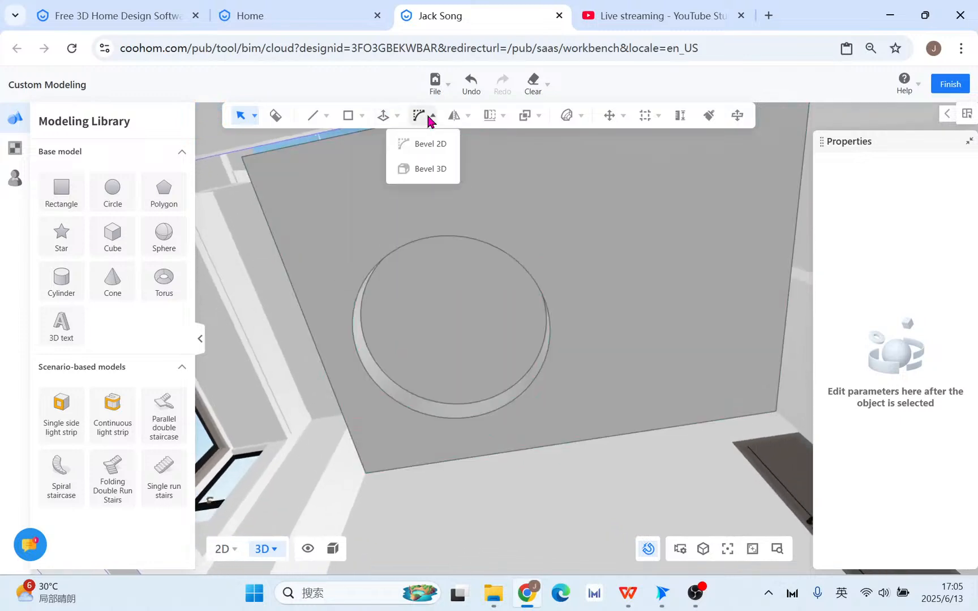
left_click(429, 170)
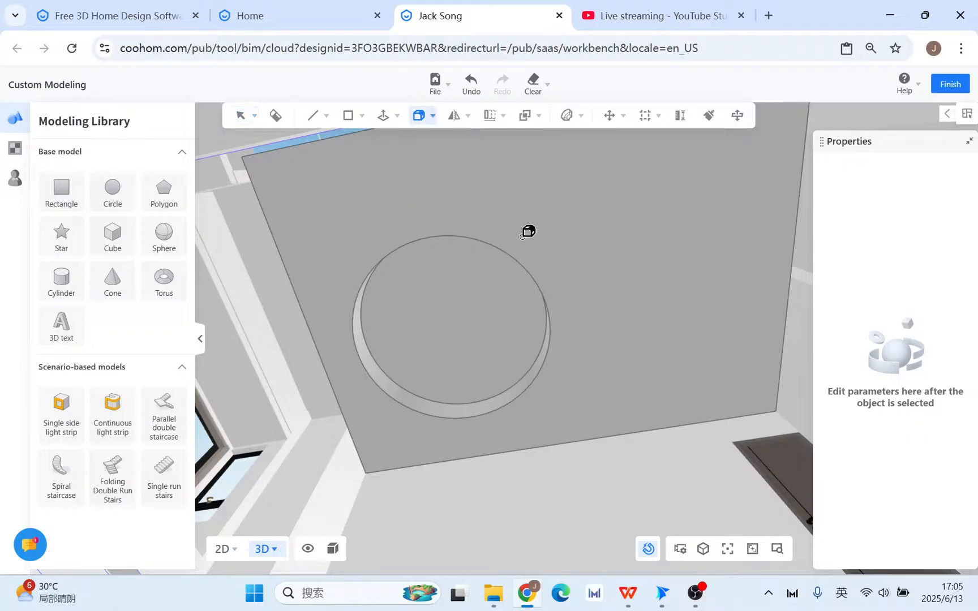
left_click(542, 287)
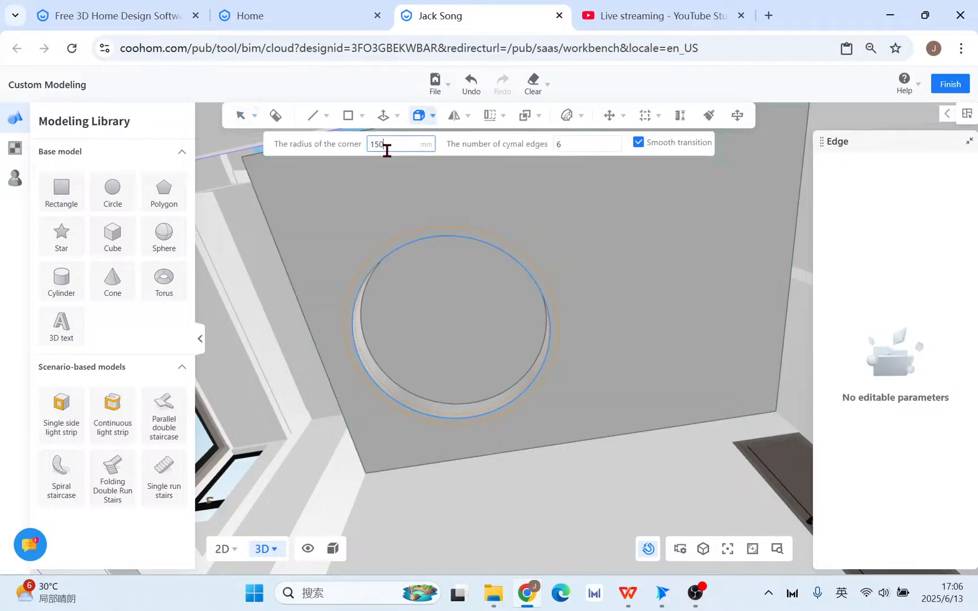
left_click(586, 146)
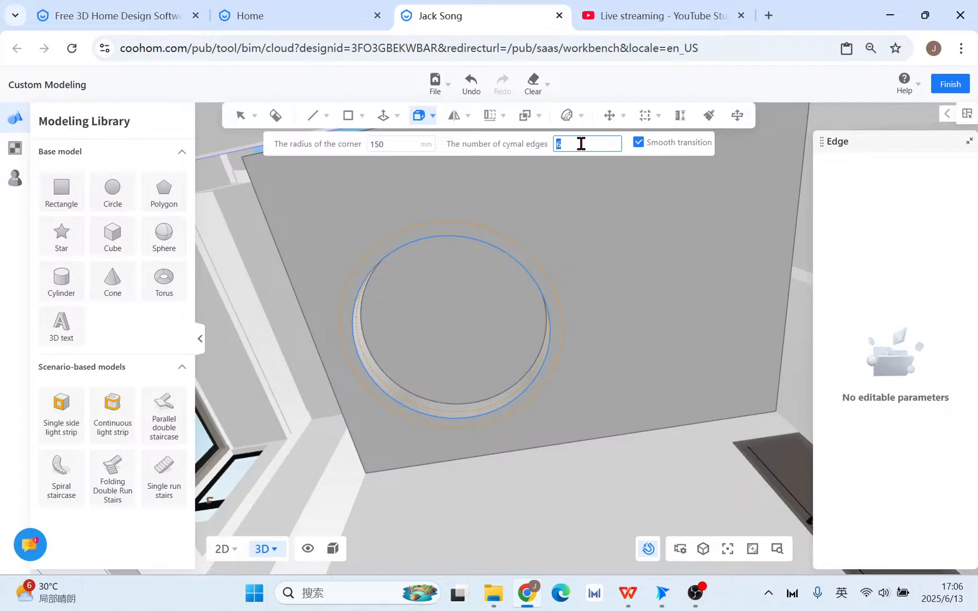
key("Return")
left_click(595, 330)
scroll(599, 340, "up", 3)
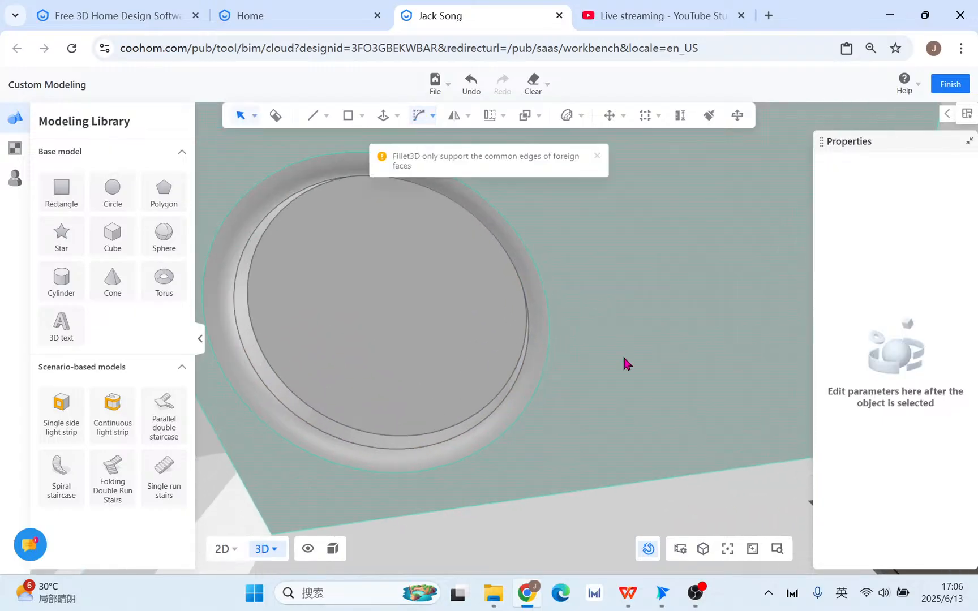
right_click_drag(626, 365, 583, 376)
left_click(421, 116)
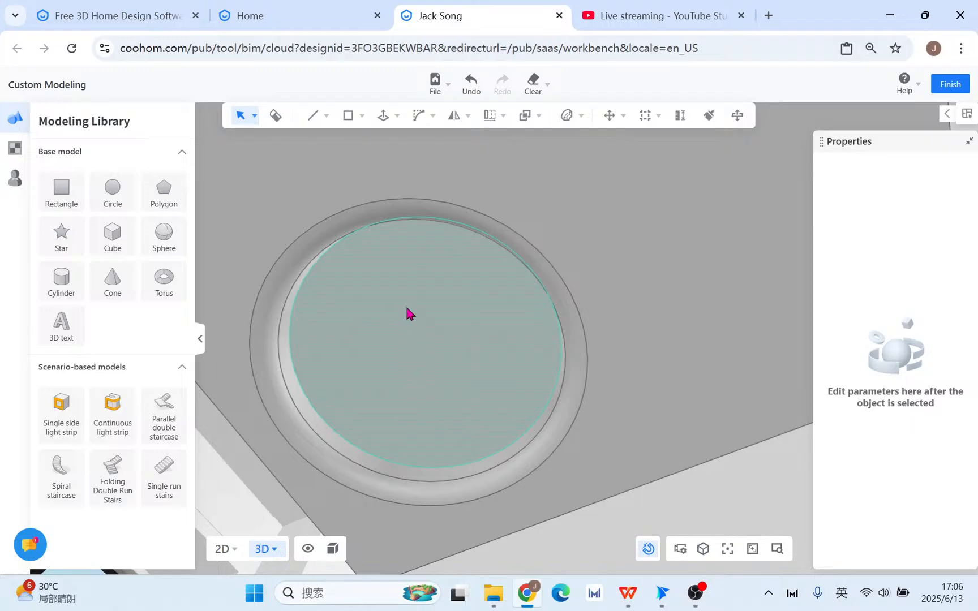
Apply the white light-emitting material from the Luminous Material category to the circular face inside the recess.
left_click(15, 156)
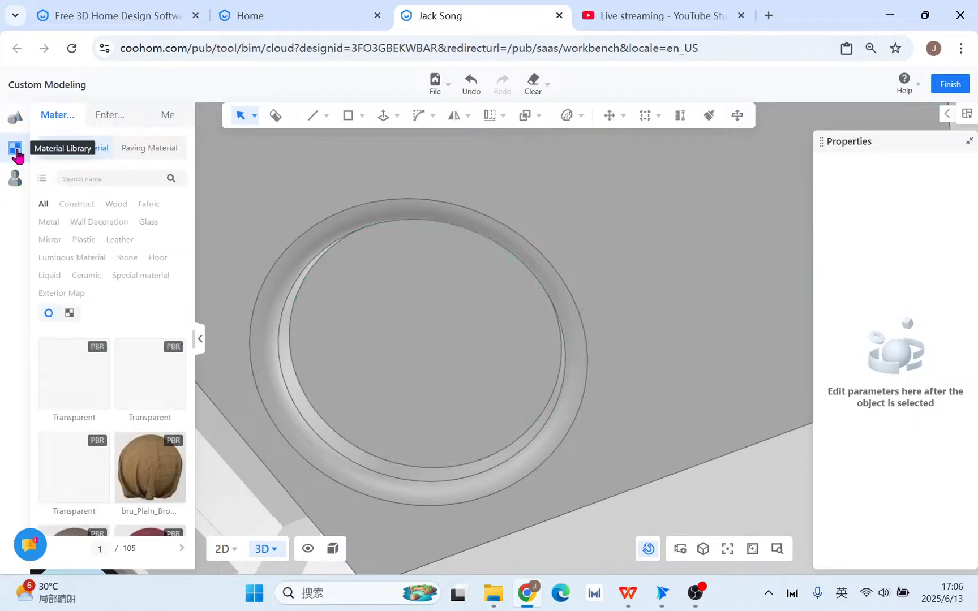
left_click(73, 256)
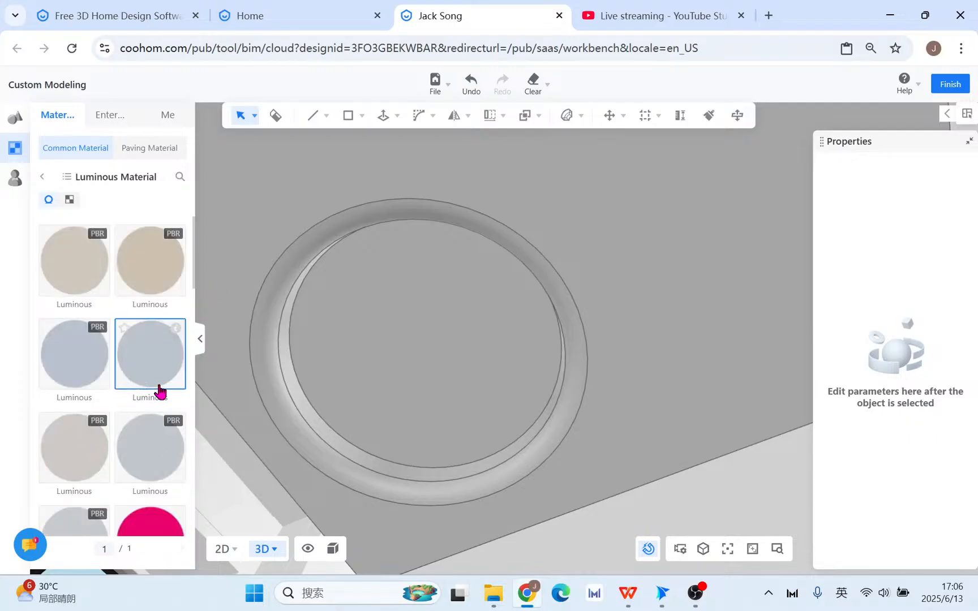
scroll(74, 476, "down", 5)
scroll(74, 476, "down", 3)
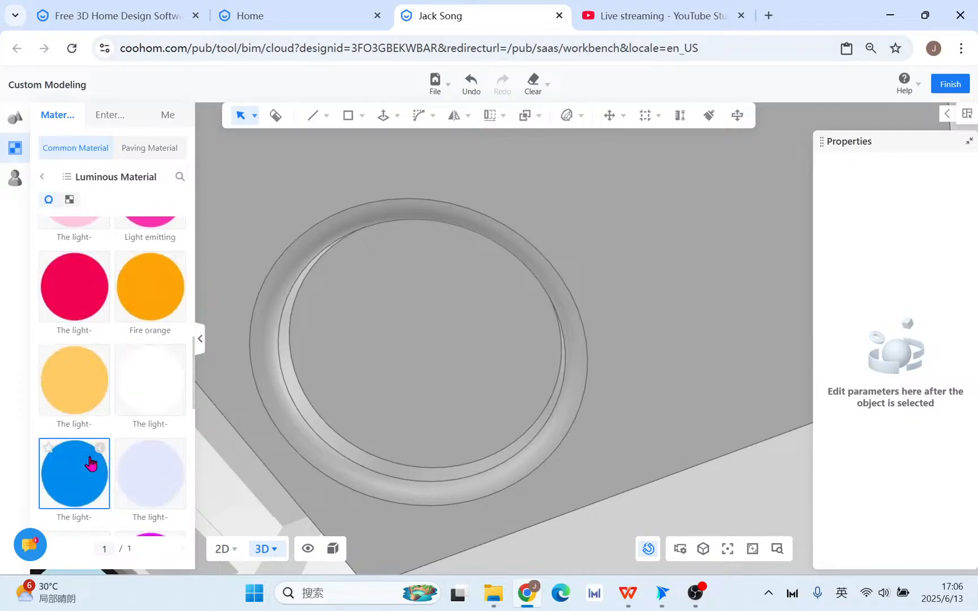
left_click(152, 391)
left_click(395, 349)
Finish the custom ceiling model, return to the floor plan and enlarge the 3D preview of the recessed ceiling.
left_click(501, 365)
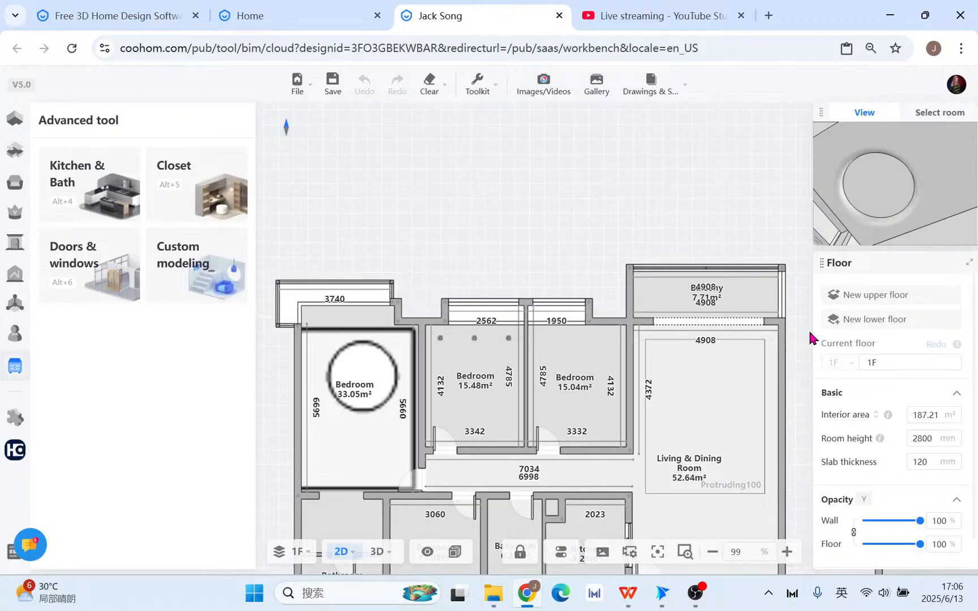
left_click_drag(815, 244, 371, 419)
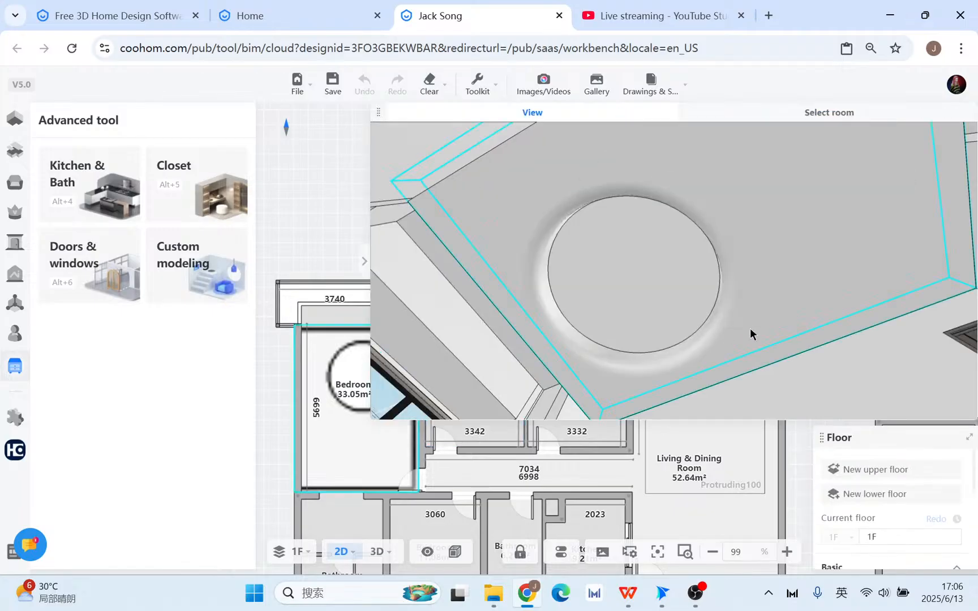
Orbit the 3D preview to inspect the bedroom's recessed ceiling and walls, and shrink the preview window.
left_click_drag(776, 353, 921, 330)
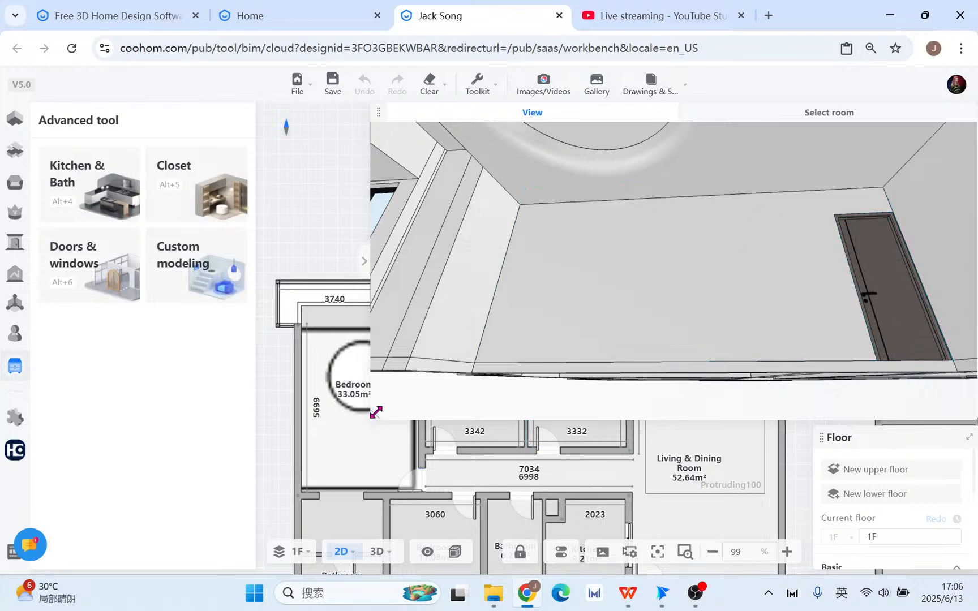
left_click_drag(376, 412, 475, 391)
Switch to the WPS presentation and play the slide show from the "Complicated ceilings" slide about when to use custom modeling.
left_click(627, 592)
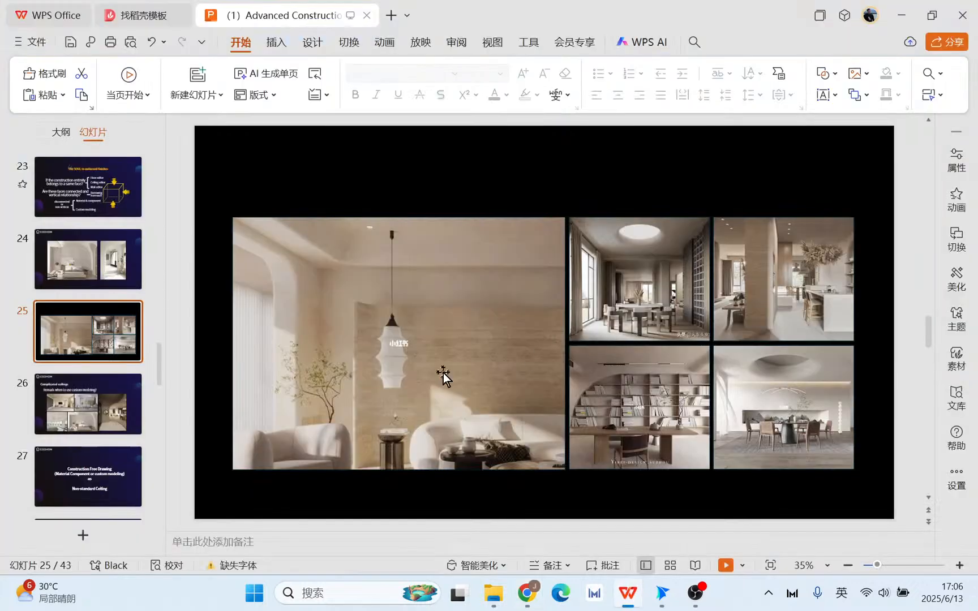
left_click(71, 403)
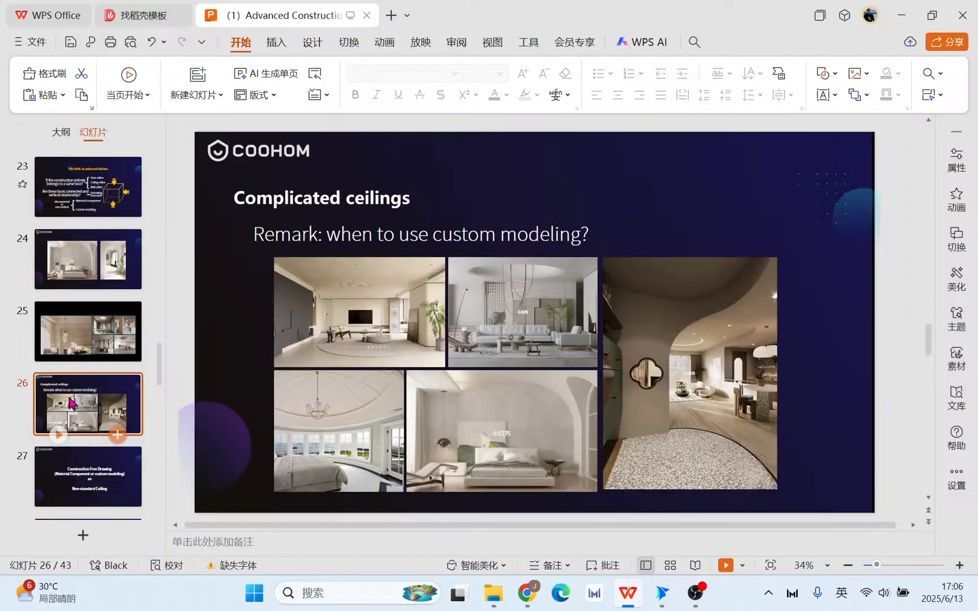
key("shift+F5")
key("Right")
key("Left")
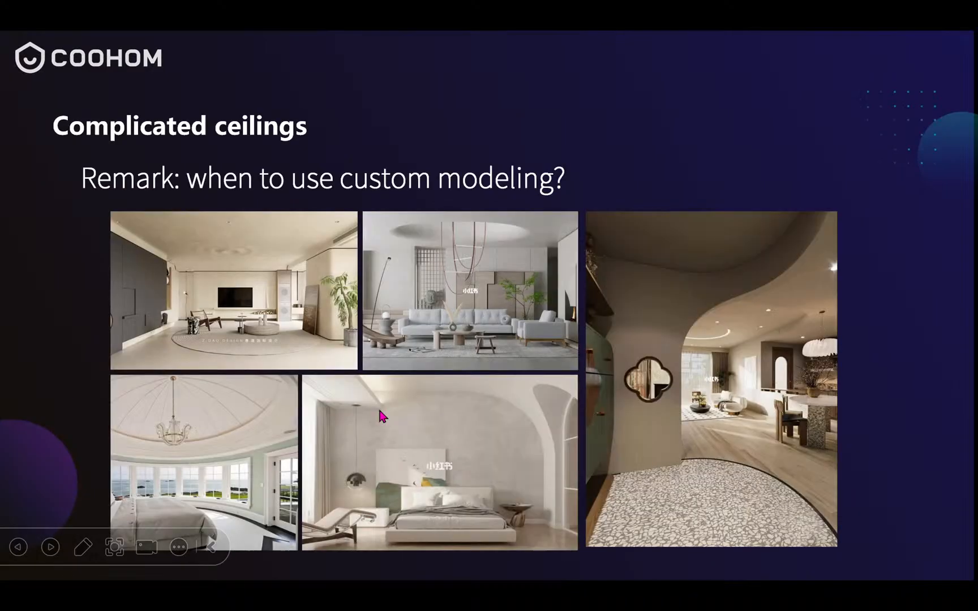
Advance the slide show to the slide with the five numbered ceiling example photos.
key("Right")
key("Right")
key("Right")
key("Right")
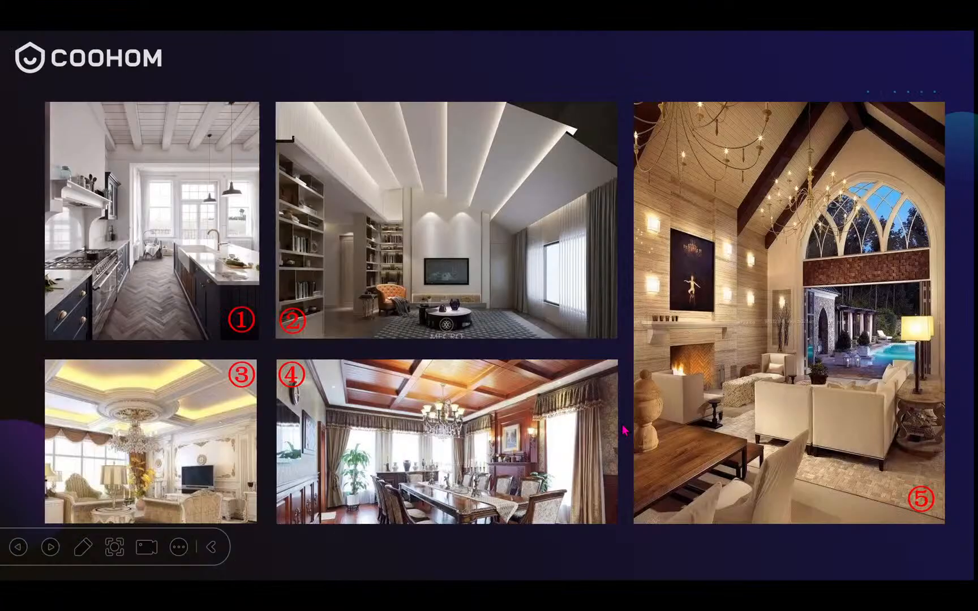
key("Right")
key("Right")
key("Right")
key("Left")
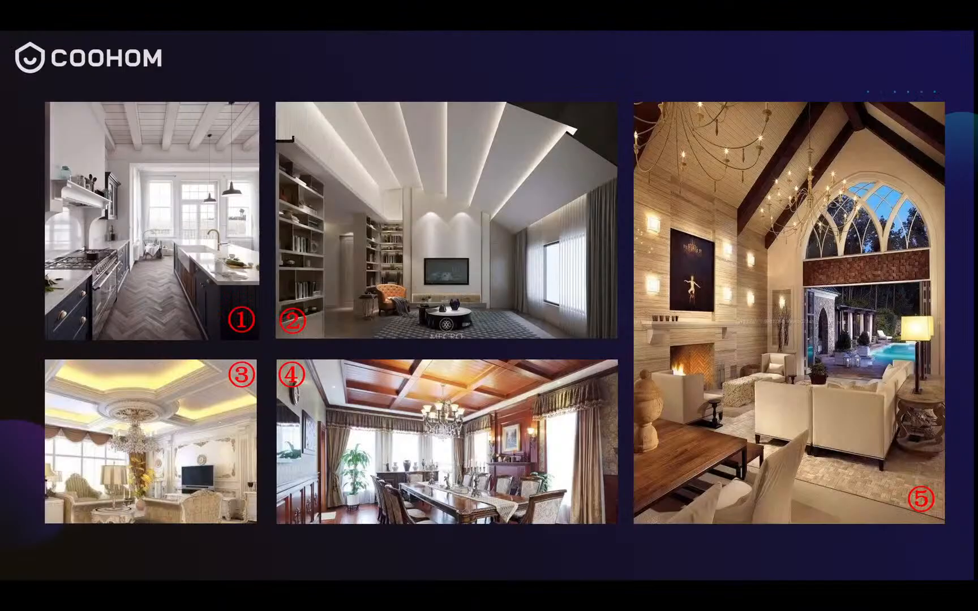
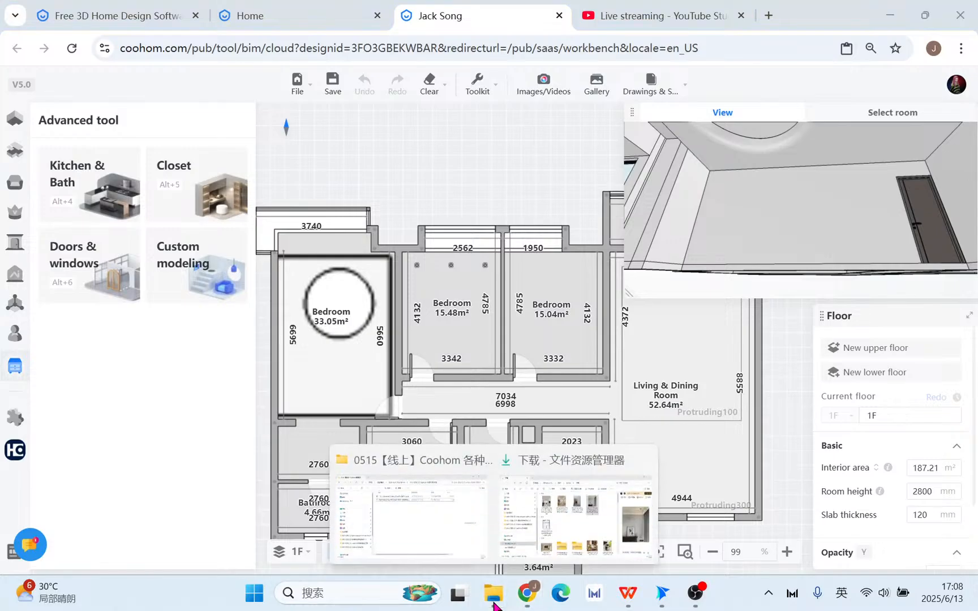
Back in Coohom, isolate the kitchen and check it in 3D, and return to the 2D plan with all rooms displayed.
scroll(452, 310, "up", 4)
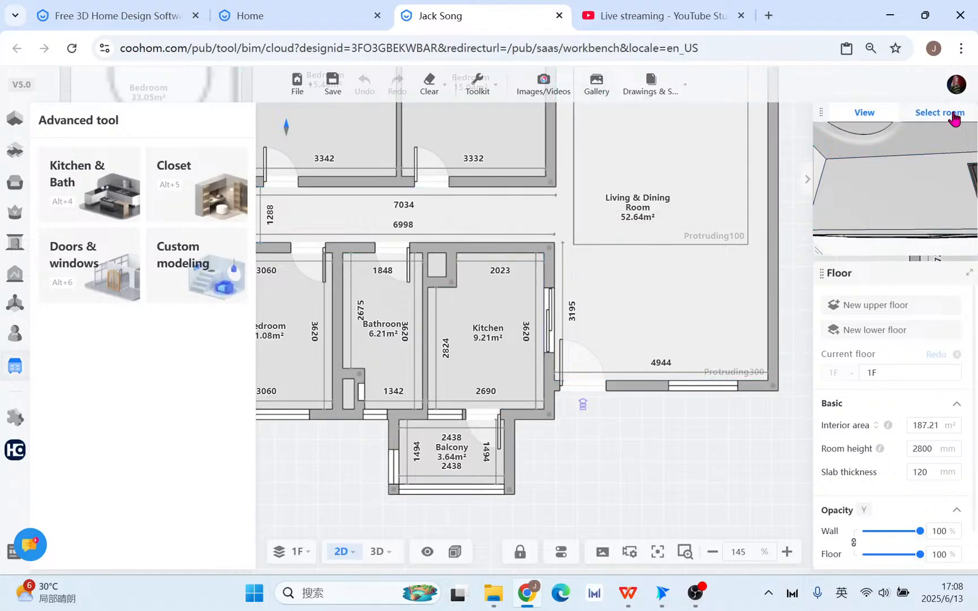
left_click(882, 204)
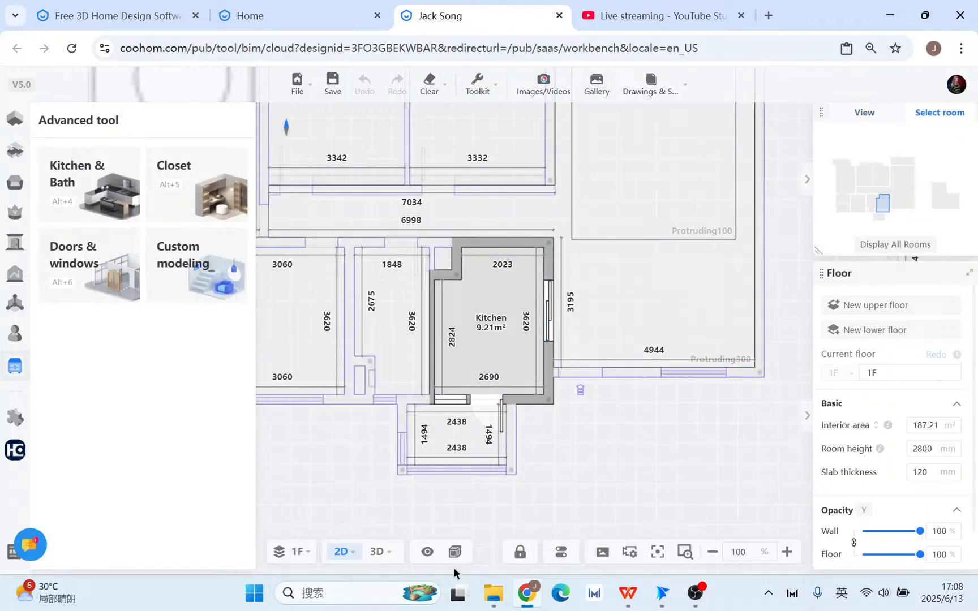
left_click(380, 552)
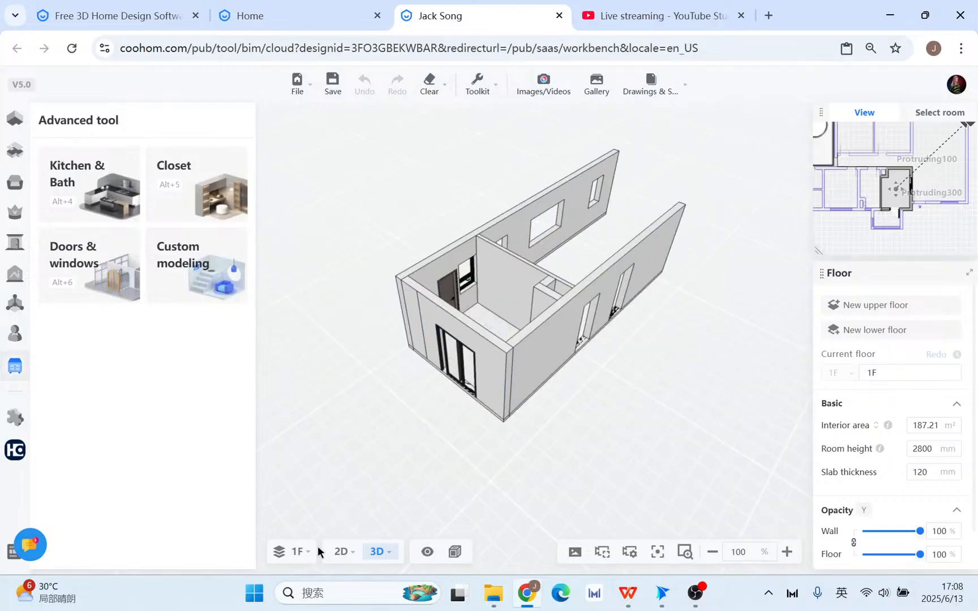
left_click(342, 552)
scroll(448, 408, "up", 1)
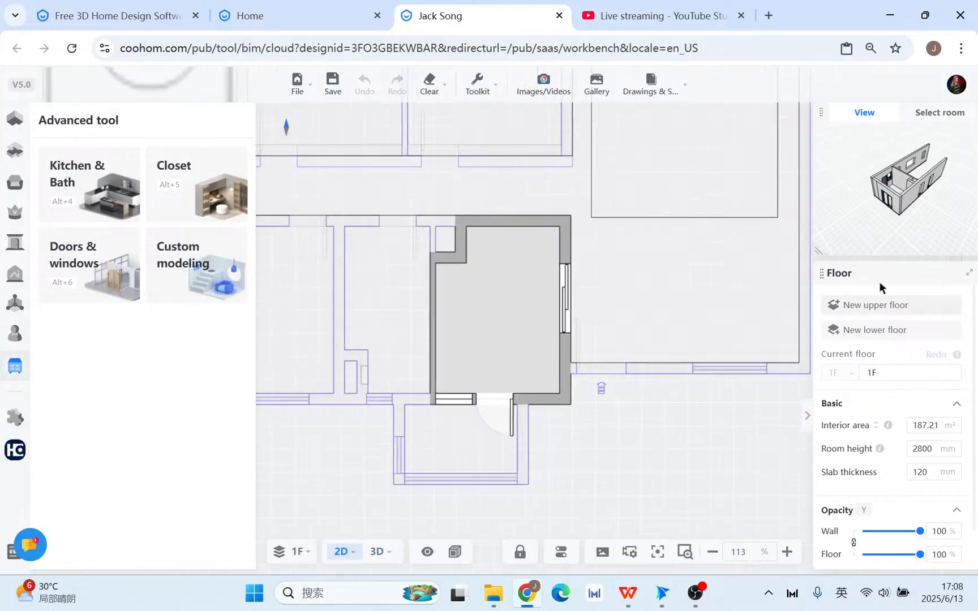
left_click(919, 114)
left_click(914, 243)
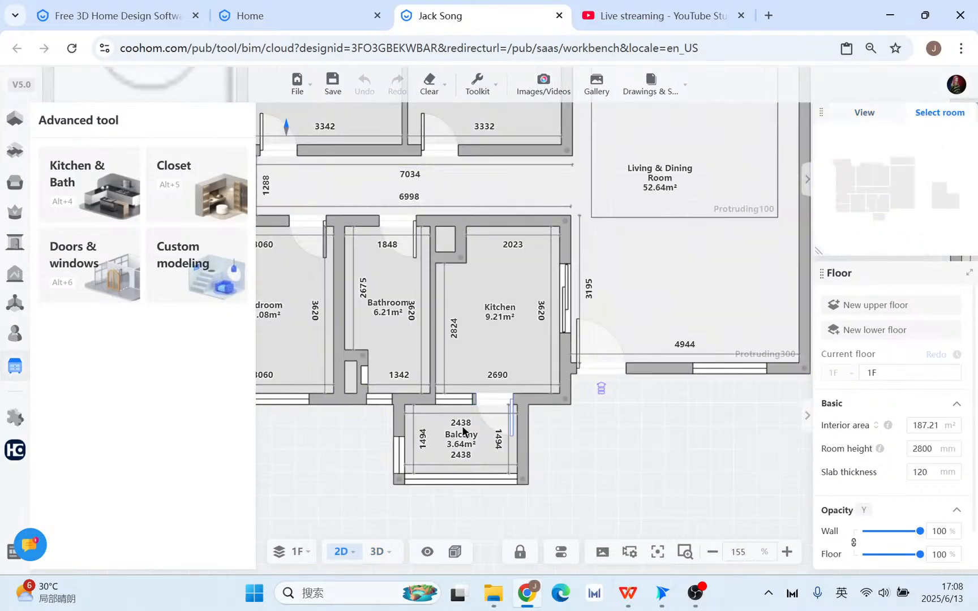
Break the long walls on the balcony side and corridor side of the bathroom and kitchen into separate segments at their wall junctions.
scroll(427, 398, "up", 5)
left_click(434, 398)
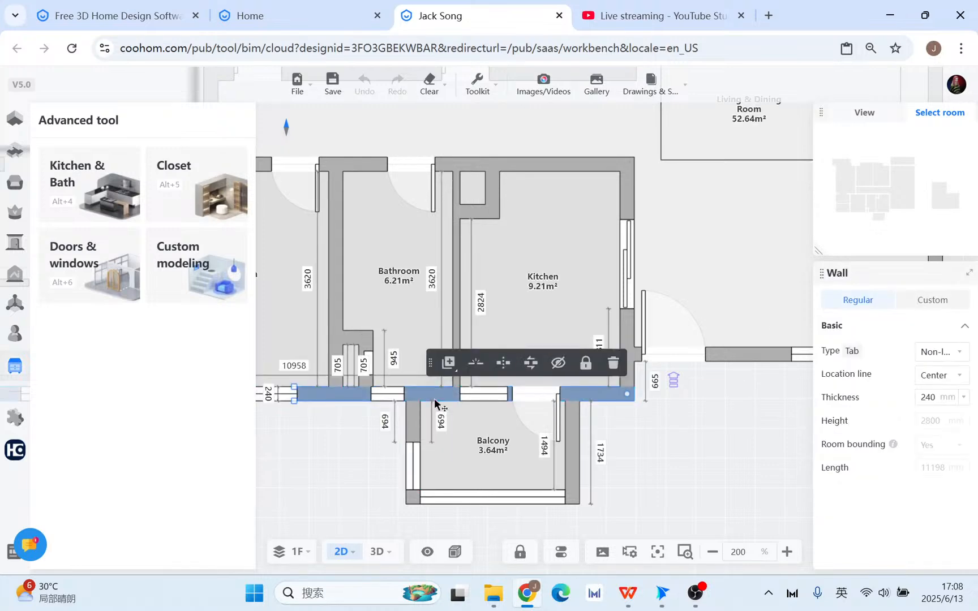
left_click(480, 375)
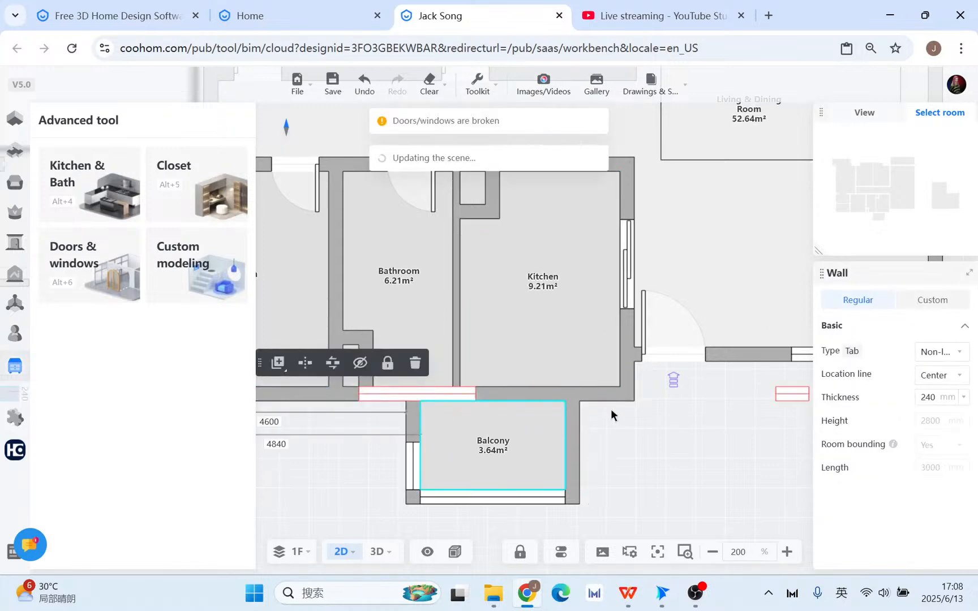
left_click(569, 165)
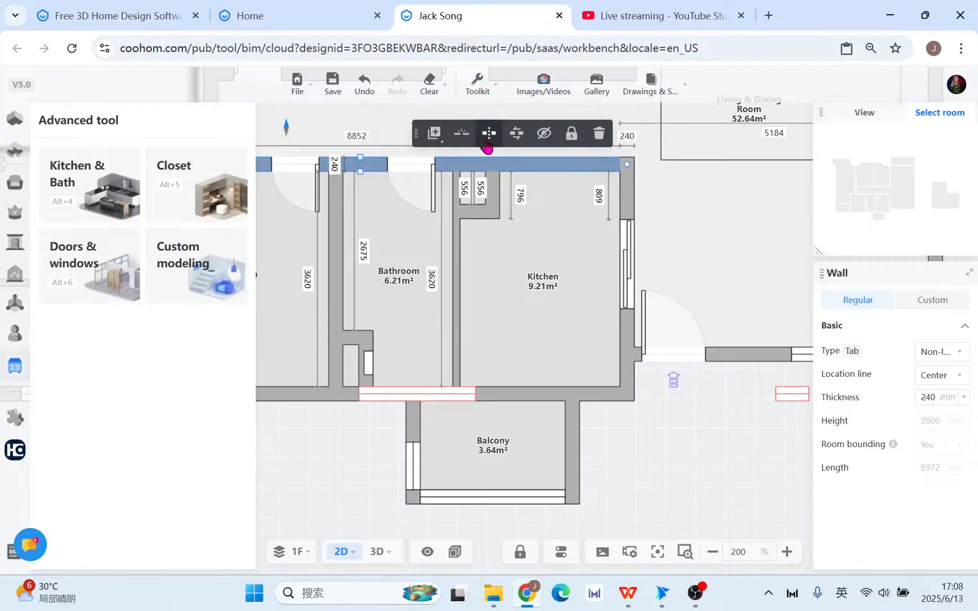
left_click(463, 135)
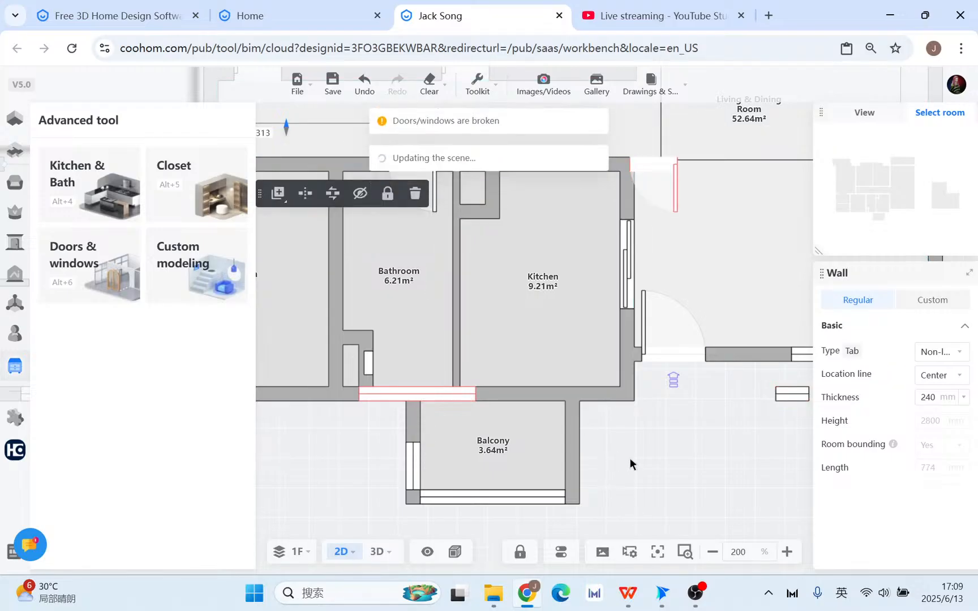
Move two displaced linear windows back into the exterior wall: the 1962 mm wide one to the 11.08 m² bedroom, the 557 mm one to the 6.21 m² bathroom.
scroll(631, 461, "down", 5)
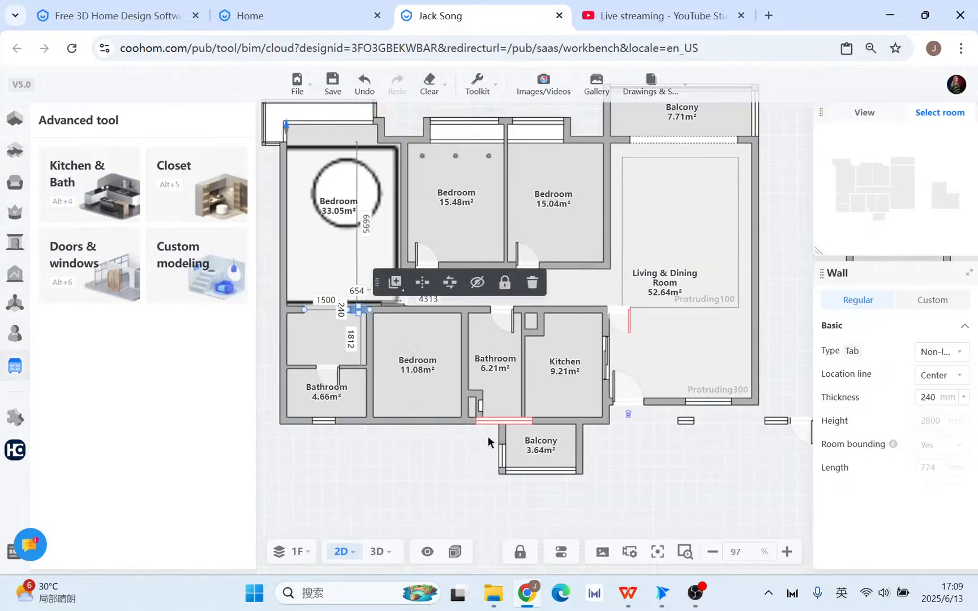
scroll(487, 441, "up", 3)
left_click(513, 421)
left_click_drag(474, 421, 375, 422)
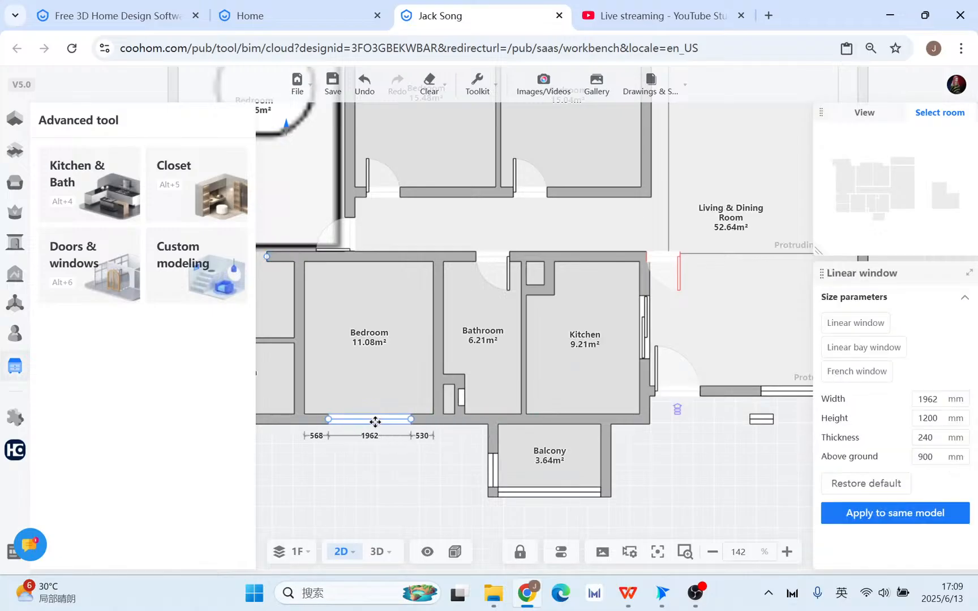
left_click(762, 422)
left_click_drag(762, 421, 500, 420)
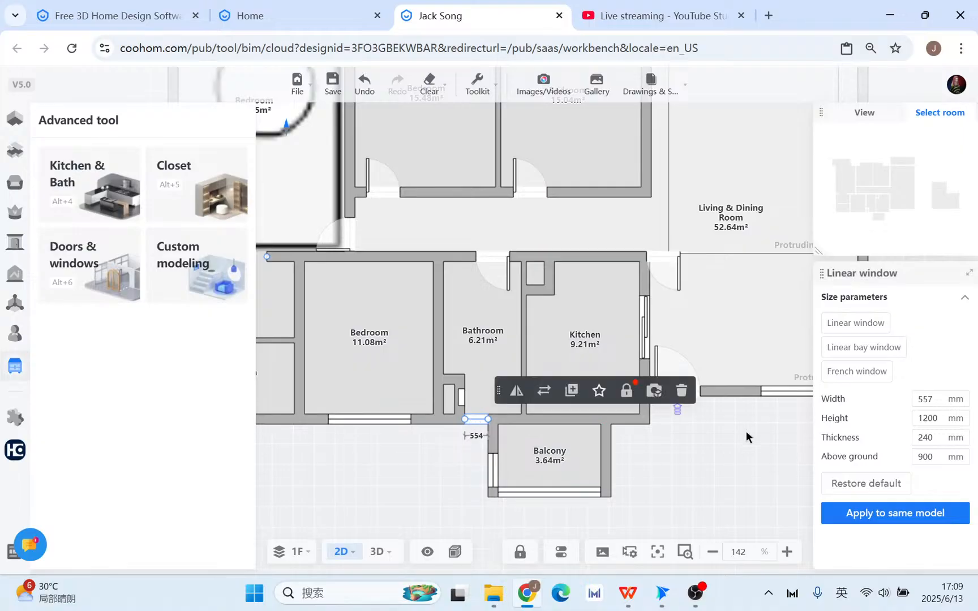
Place the 800 mm linear window in the wall between the kitchen and the balcony.
scroll(747, 436, "down", 3)
left_click_drag(745, 448, 578, 417)
left_click_drag(690, 388, 467, 388)
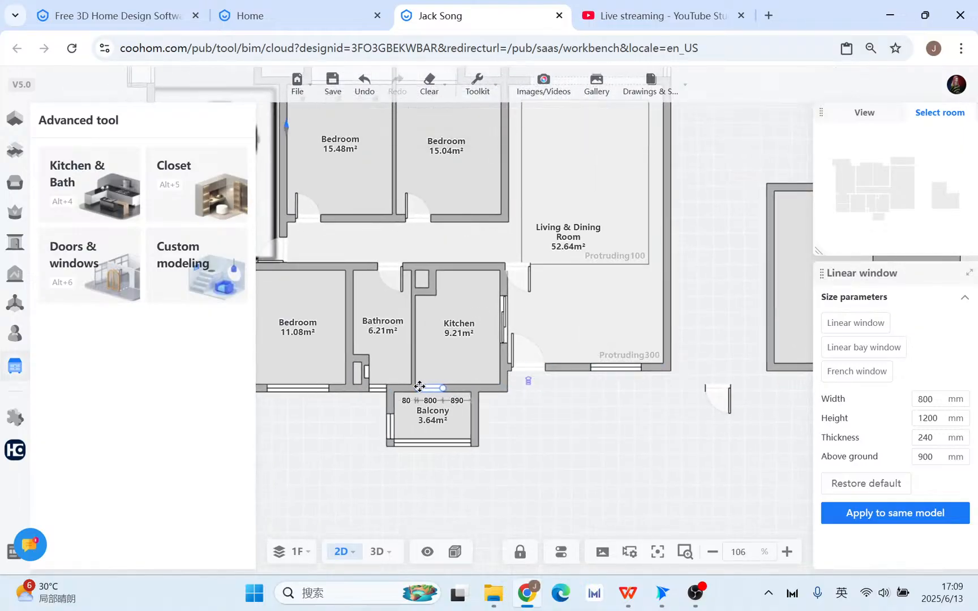
Place the loose 800 mm single door beside that window in the kitchen-balcony wall, leaving a 40 mm gap between them.
left_click(724, 391)
left_click_drag(725, 392, 464, 390)
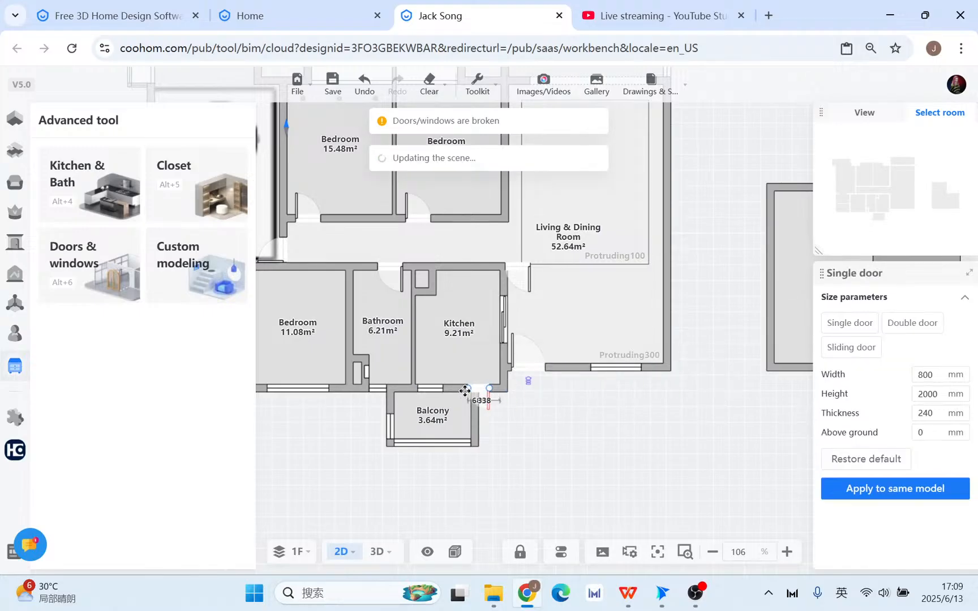
scroll(429, 422, "up", 5)
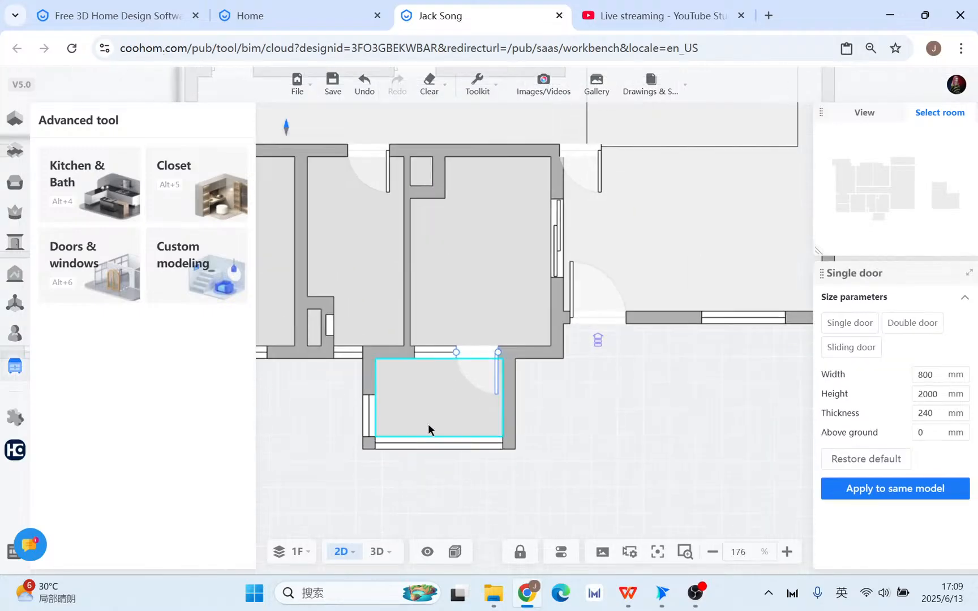
left_click_drag(508, 321, 525, 326)
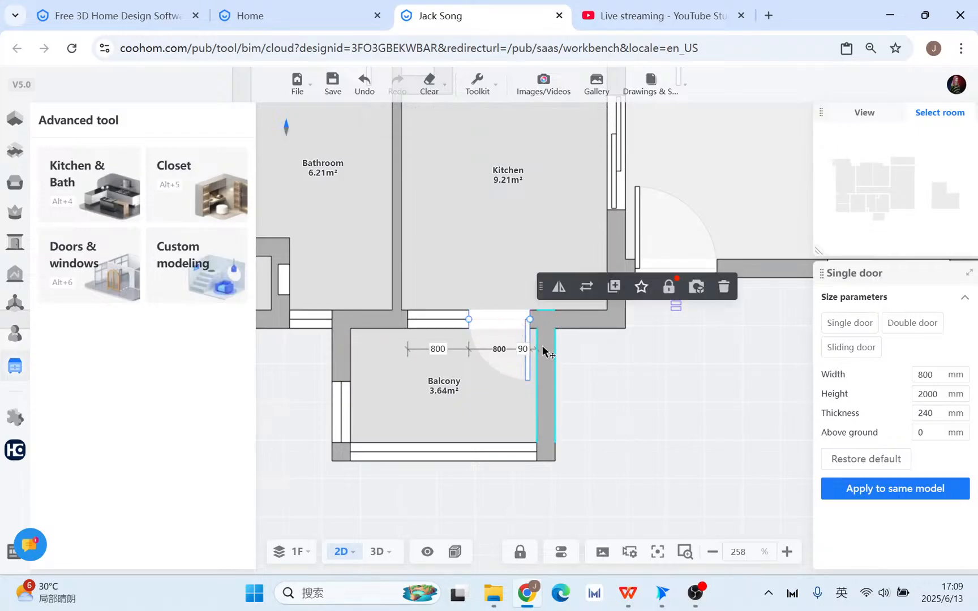
key("Return")
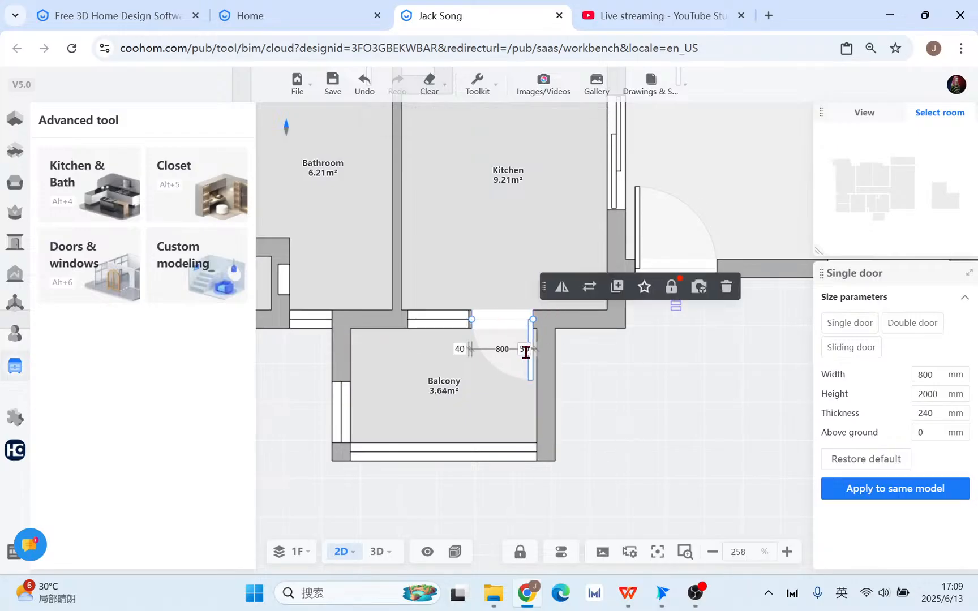
left_click(684, 387)
left_click_drag(685, 387, 579, 460)
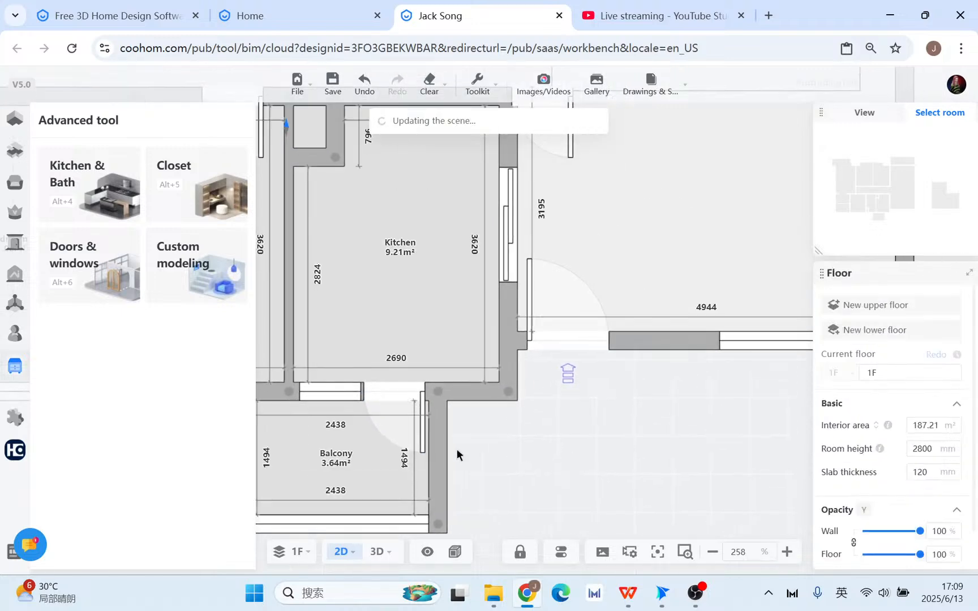
Switch to the 3D view and isolate the kitchen, seen from above.
left_click(390, 553)
left_click_drag(493, 355, 539, 404)
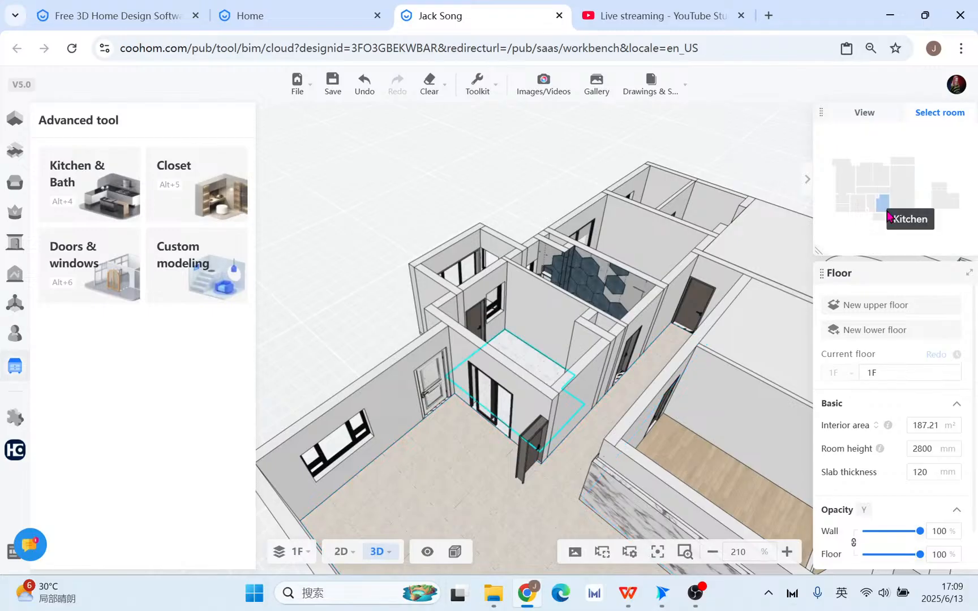
left_click(883, 207)
left_click_drag(594, 389, 522, 437)
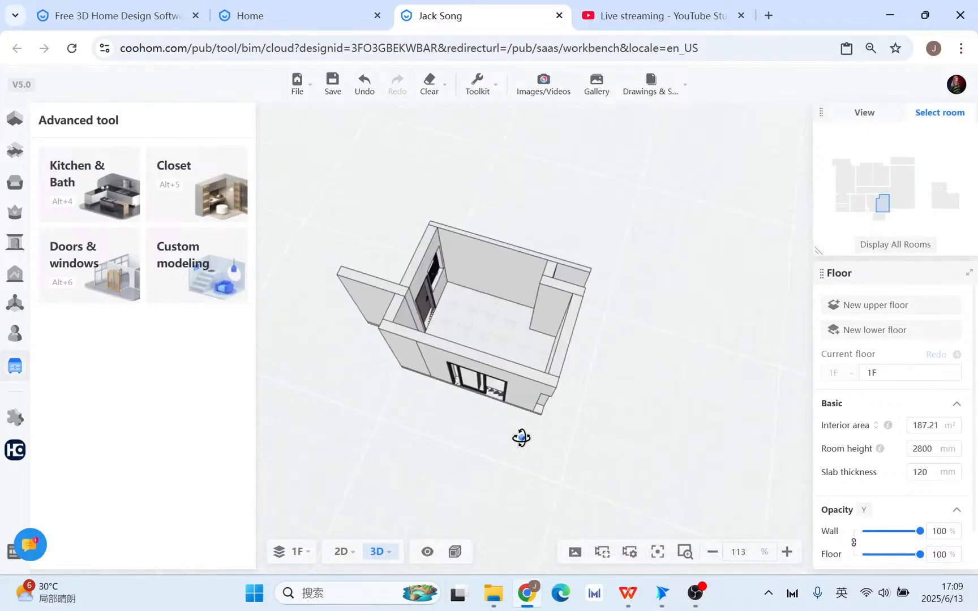
scroll(469, 332, "up", 5)
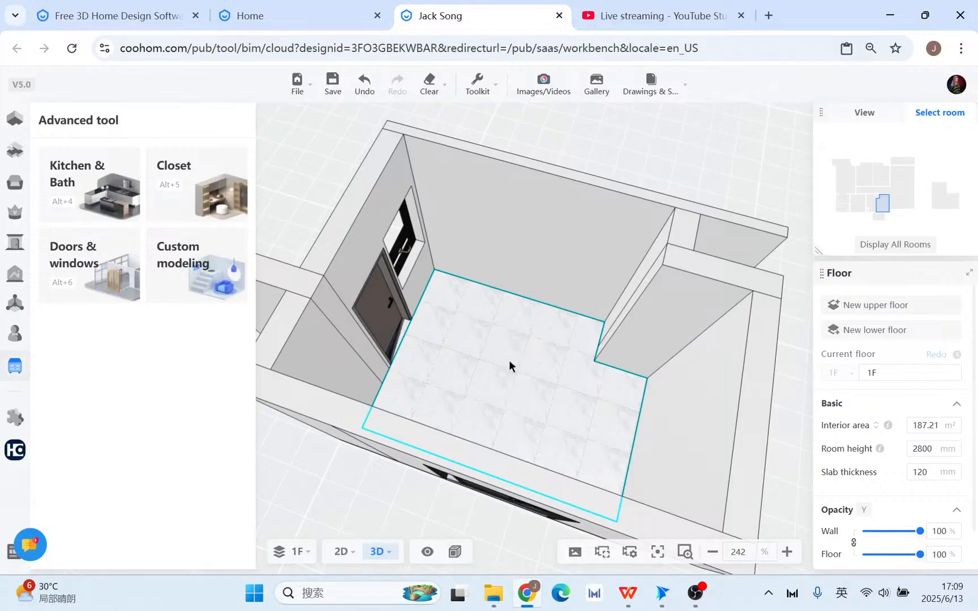
left_click_drag(511, 365, 539, 338)
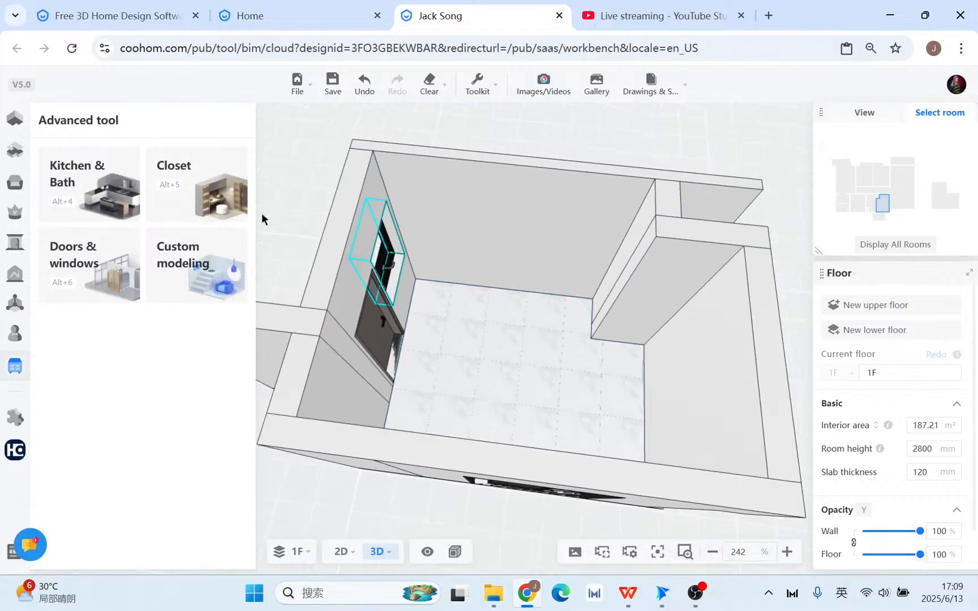
Open the Kitchen & Bath tool and browse the base cabinets in the Public Catalog.
left_click(97, 178)
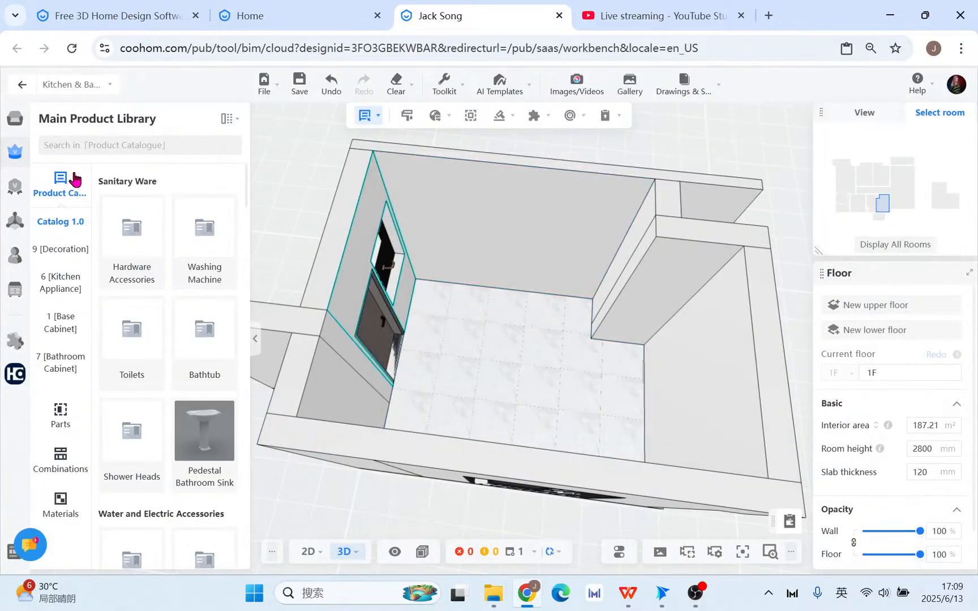
left_click(23, 119)
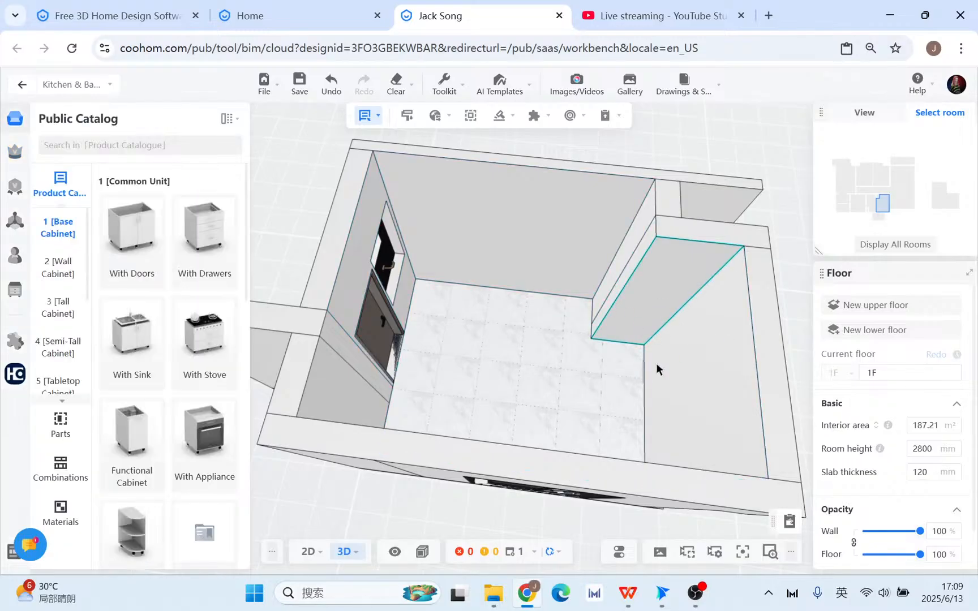
left_click_drag(642, 392, 541, 407)
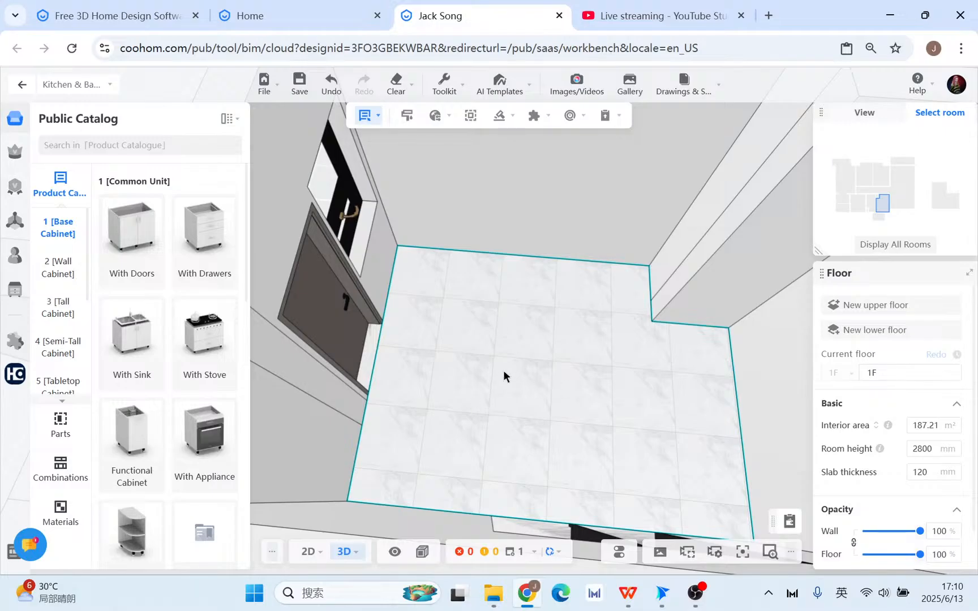
scroll(502, 385, "up", 4)
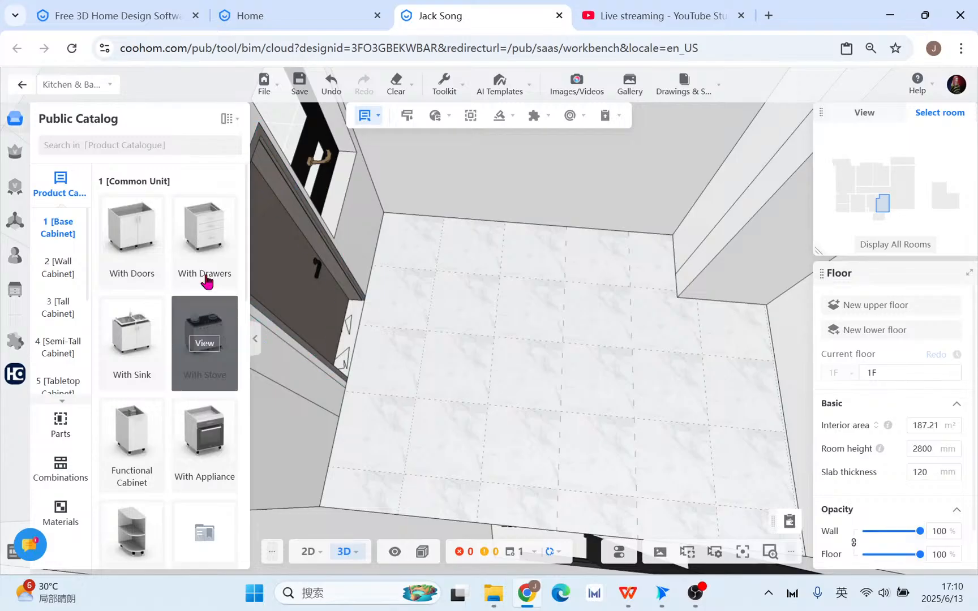
scroll(183, 357, "down", 5)
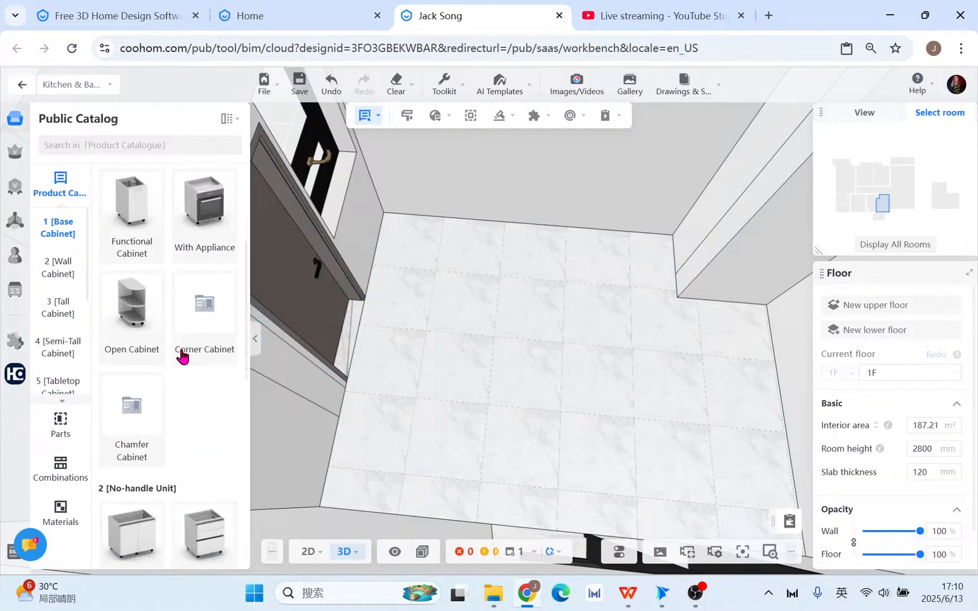
scroll(178, 391, "up", 5)
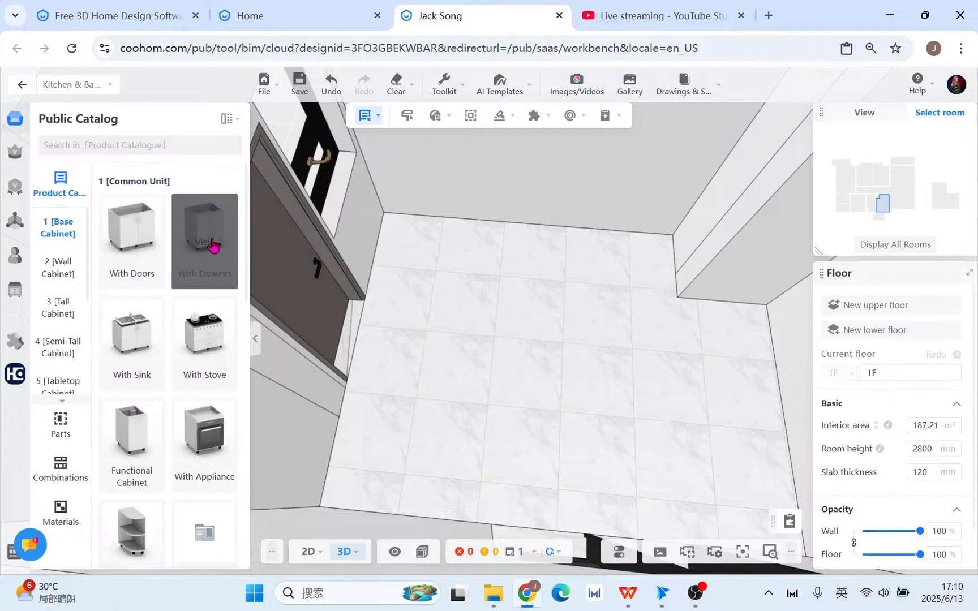
Place one Single-drawer Hinged Door Base Cabinet from the With Drawers group on the kitchen floor.
left_click(212, 245)
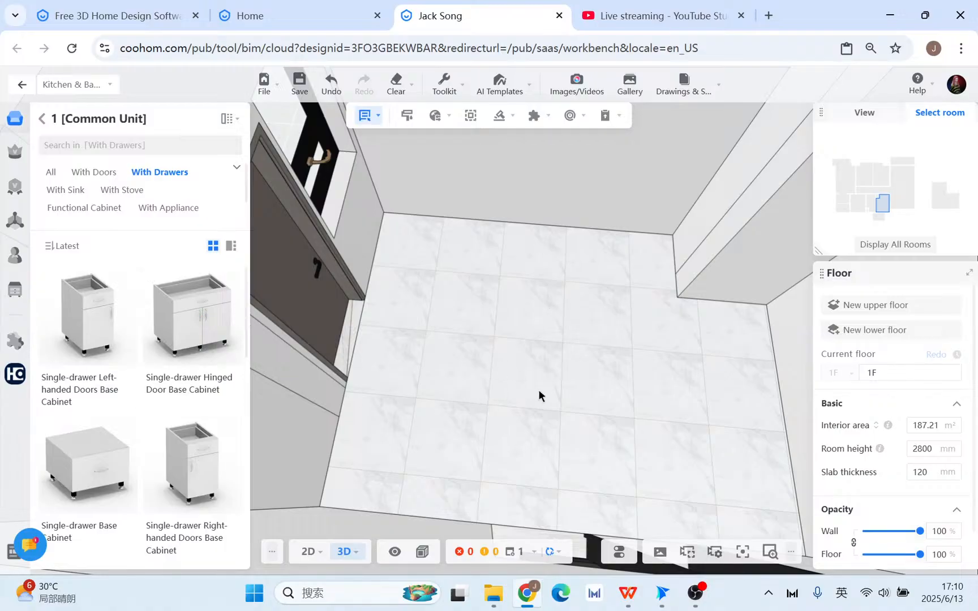
left_click(477, 377)
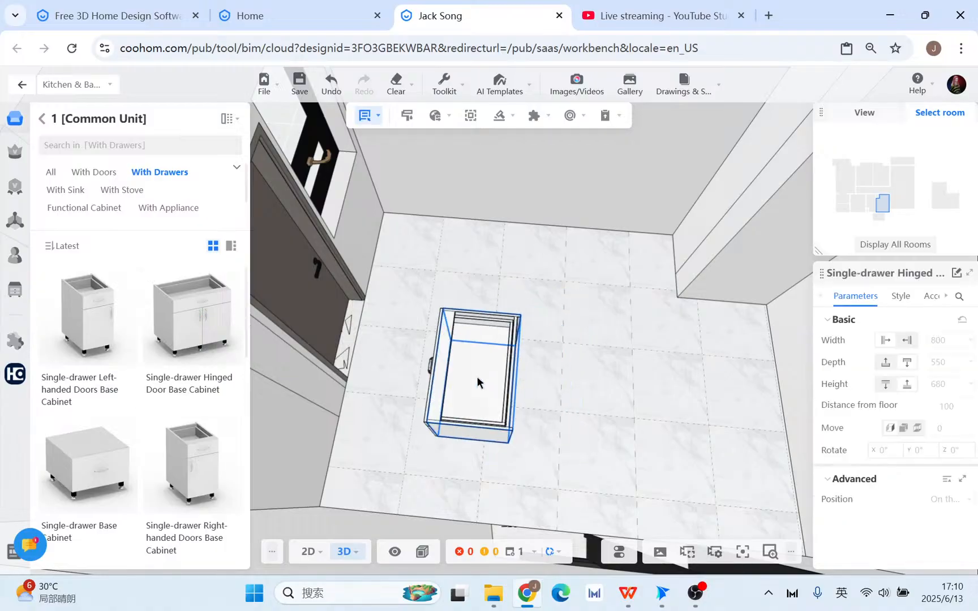
left_click_drag(593, 440, 601, 398)
left_click(640, 307)
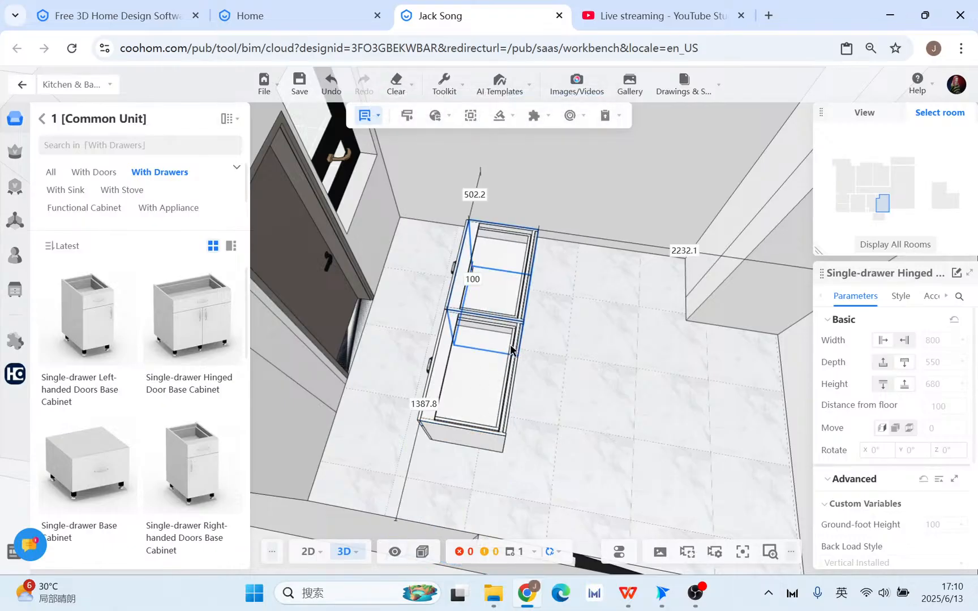
key("Escape")
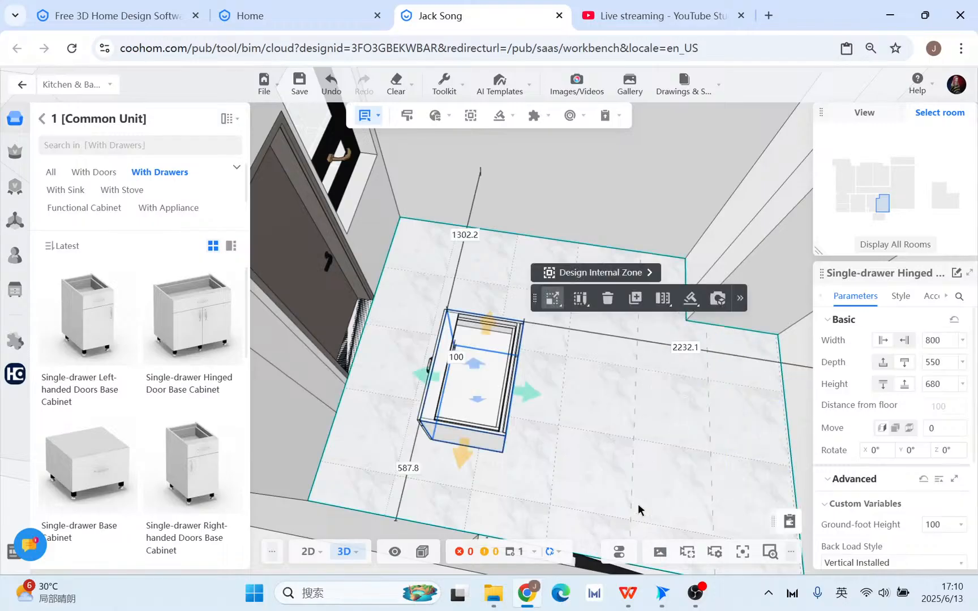
Duplicate the base cabinet with Bump snap active and place the copy directly against the back of the original.
left_click(620, 555)
mouse_move(674, 485)
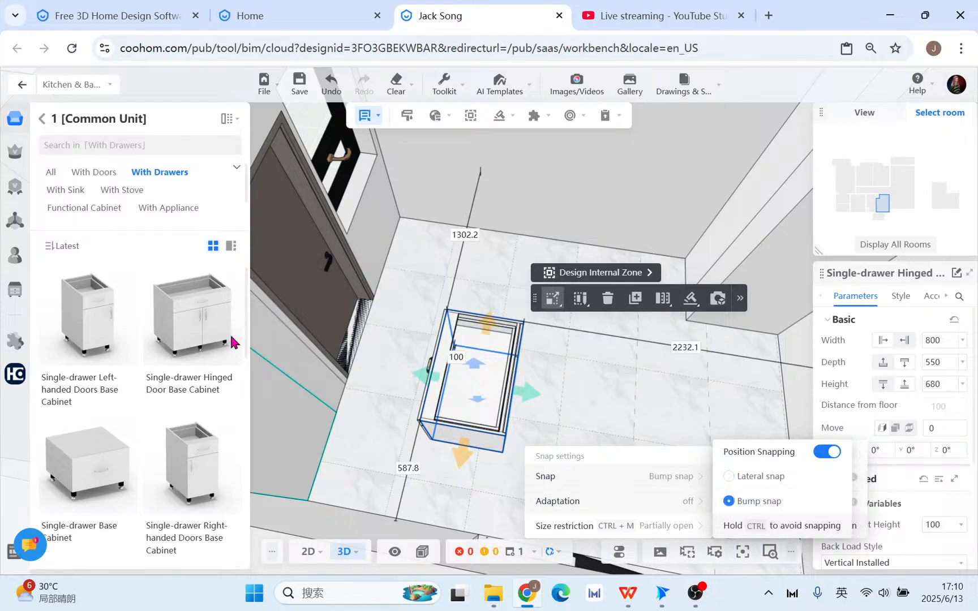
left_click(645, 304)
left_click(645, 303)
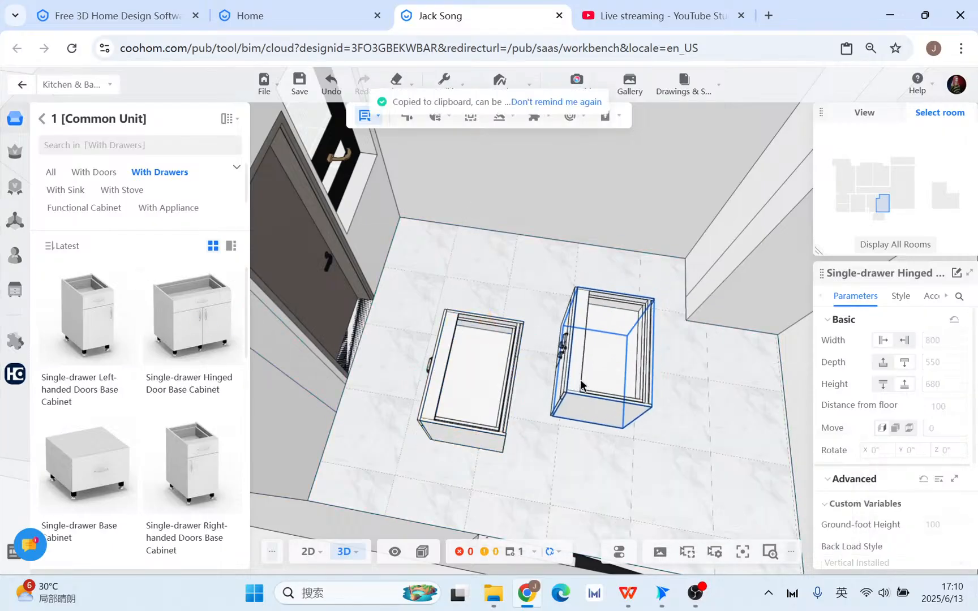
left_click(540, 400)
Turn the copied cabinet around with 3D Move & Rotate so the two cabinets stand back to back.
left_click(603, 507)
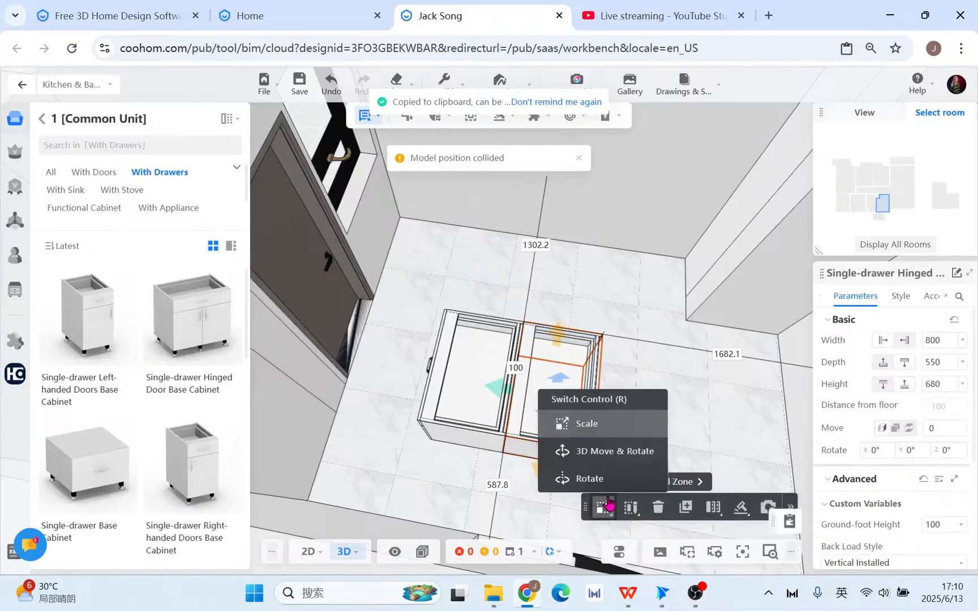
left_click(606, 451)
left_click_drag(517, 469, 609, 378)
left_click_drag(698, 408, 635, 448)
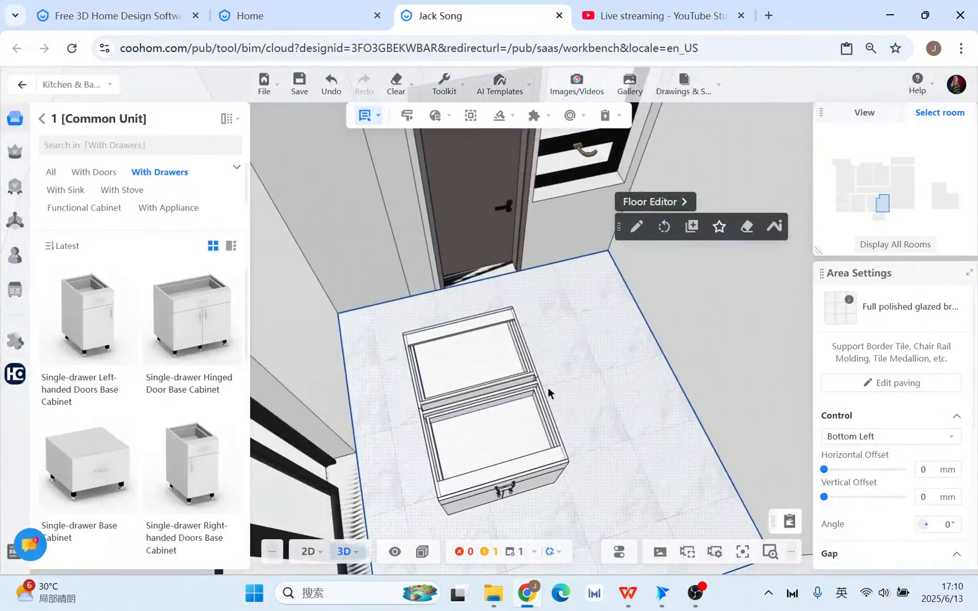
left_click_drag(547, 390, 706, 408)
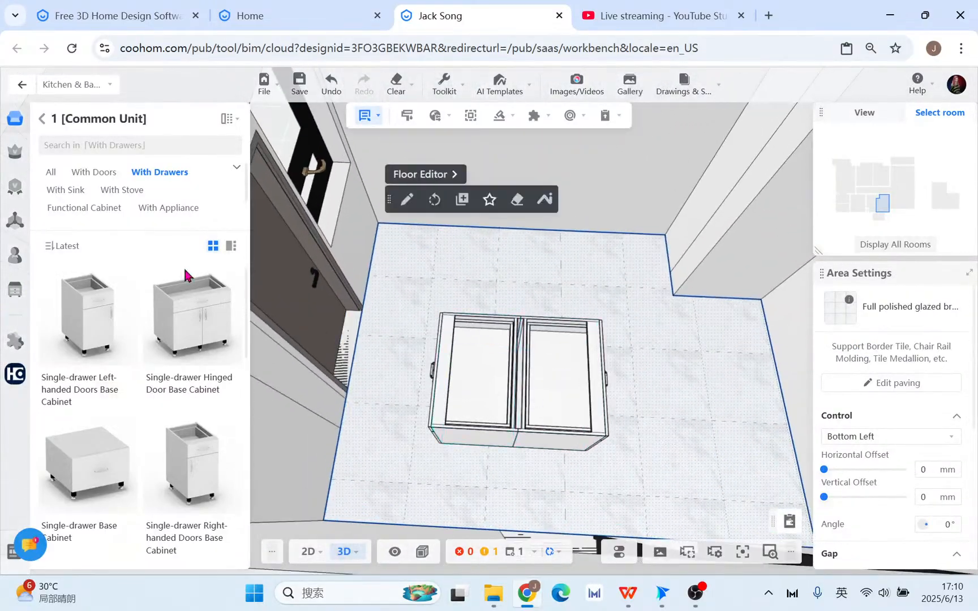
Open the Base End Panel group under the Auxiliaries category of the Public Catalog.
left_click(43, 119)
scroll(62, 339, "down", 4)
left_click(68, 355)
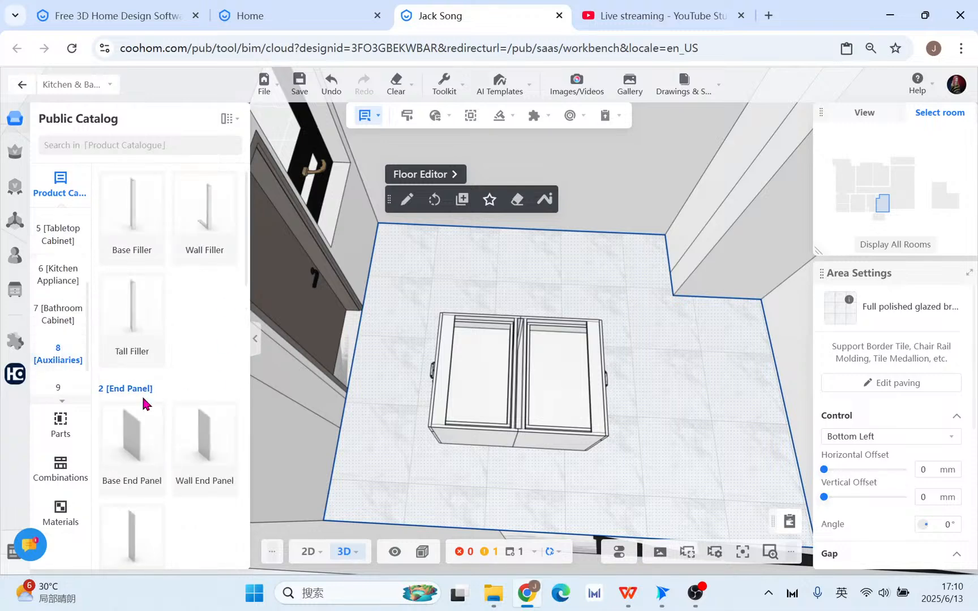
mouse_move(123, 480)
left_click(127, 459)
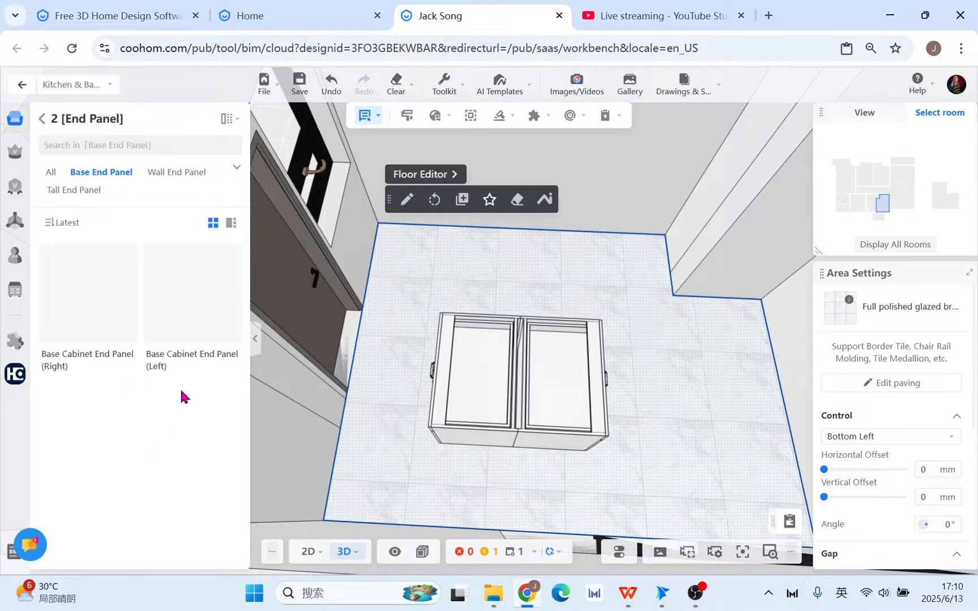
left_click(187, 291)
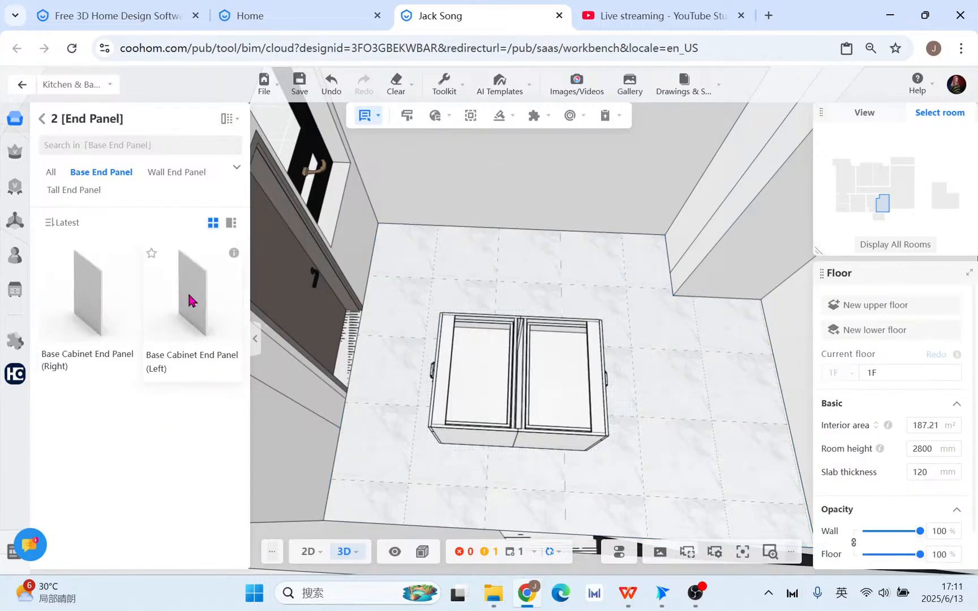
left_click(541, 442)
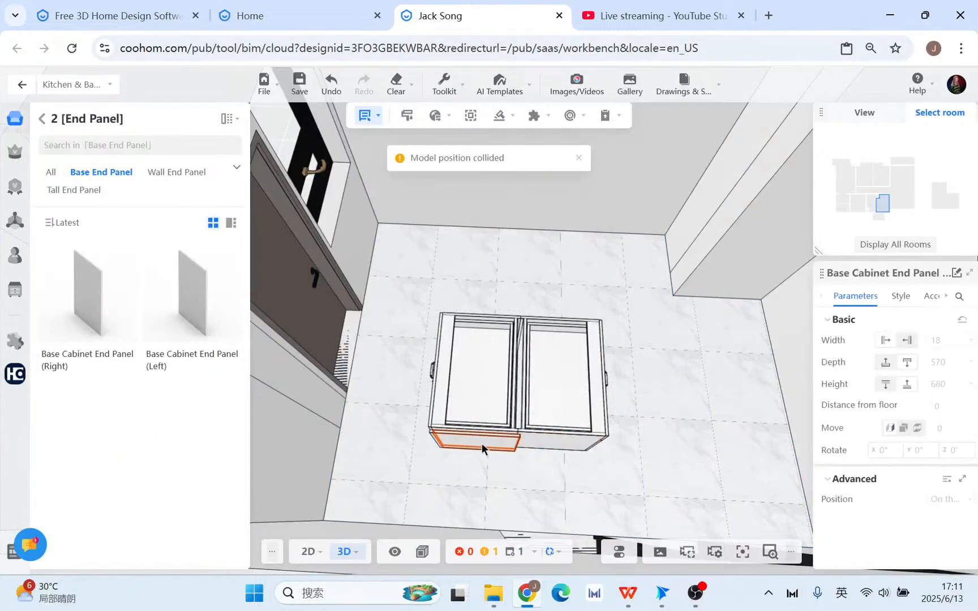
left_click(504, 453)
Change the position snapping mode to Lateral snap.
left_click(622, 552)
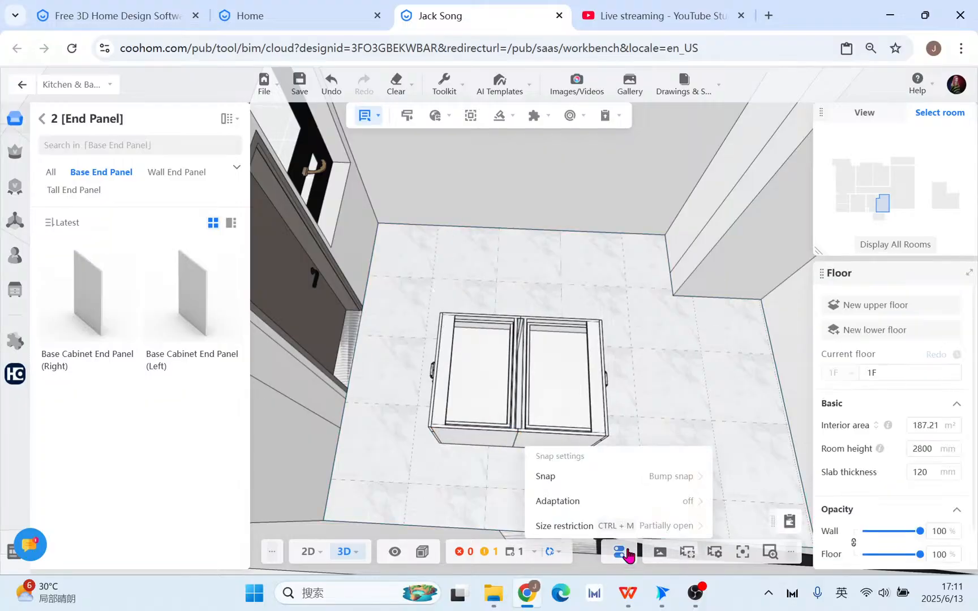
mouse_move(649, 484)
left_click(729, 476)
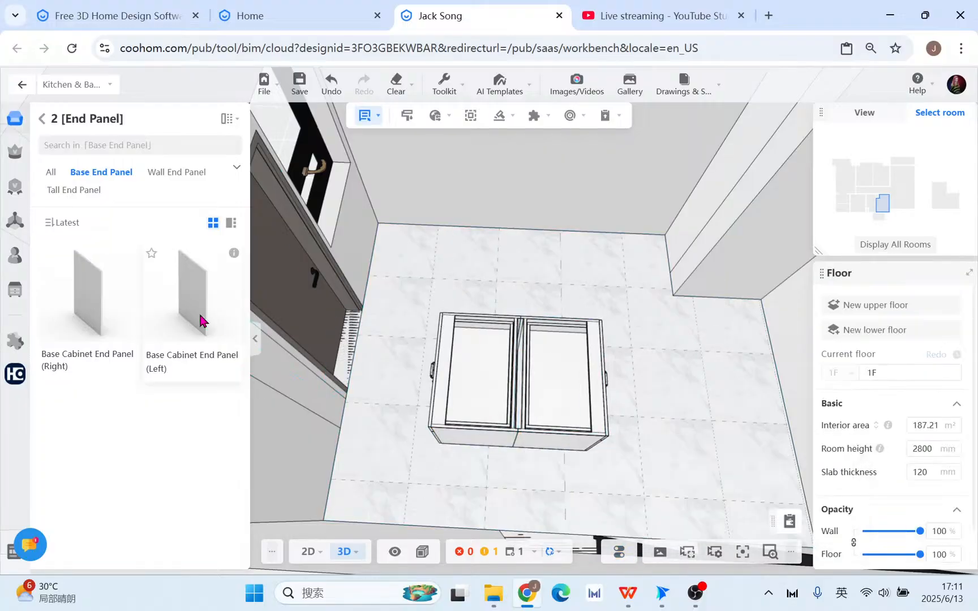
Place a Base Cabinet End Panel (Left) flush against the exposed side of the first base cabinet.
left_click(201, 320)
left_click(533, 462)
left_click_drag(573, 447, 488, 441)
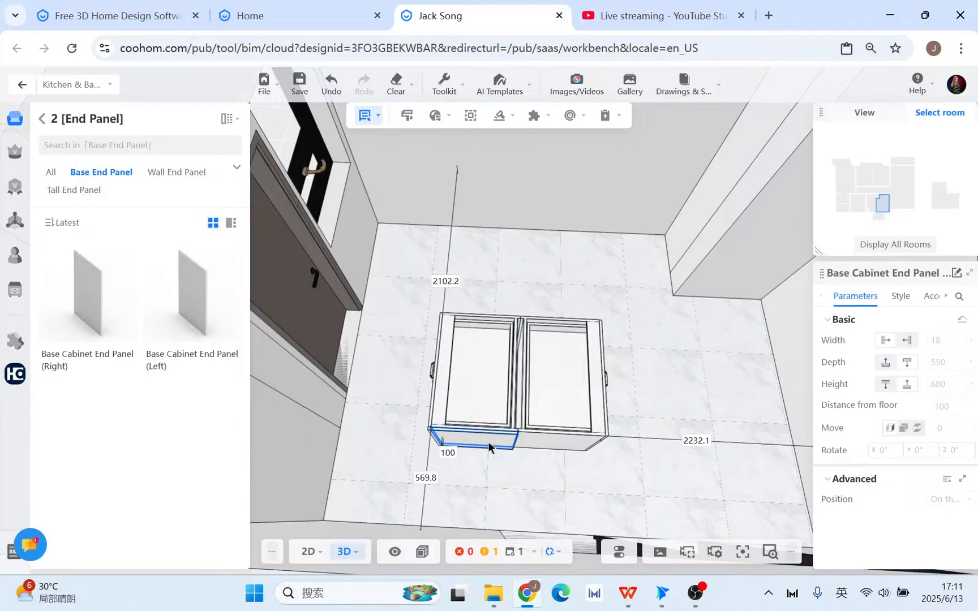
scroll(485, 443, "up", 3)
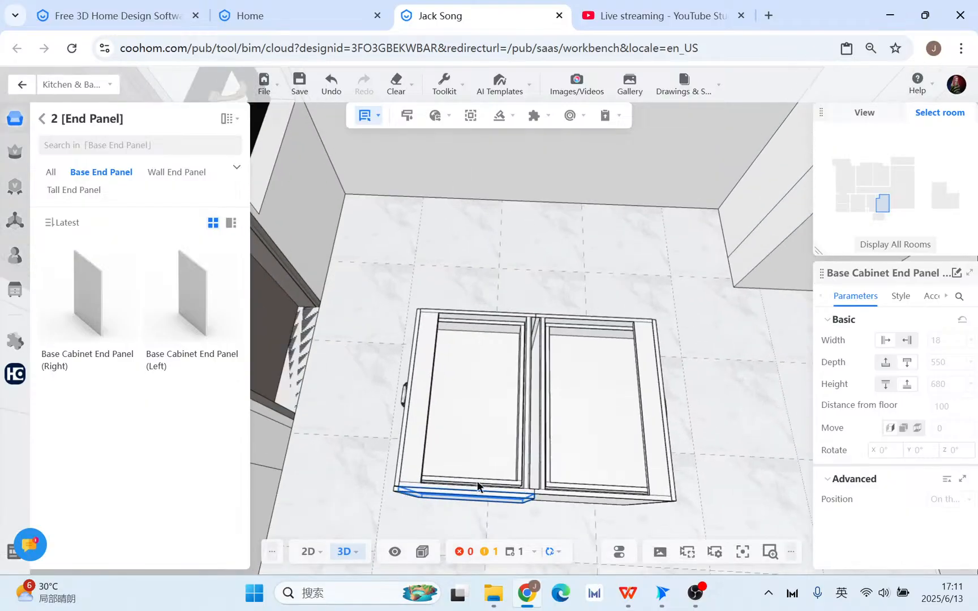
left_click(425, 509)
left_click(415, 438)
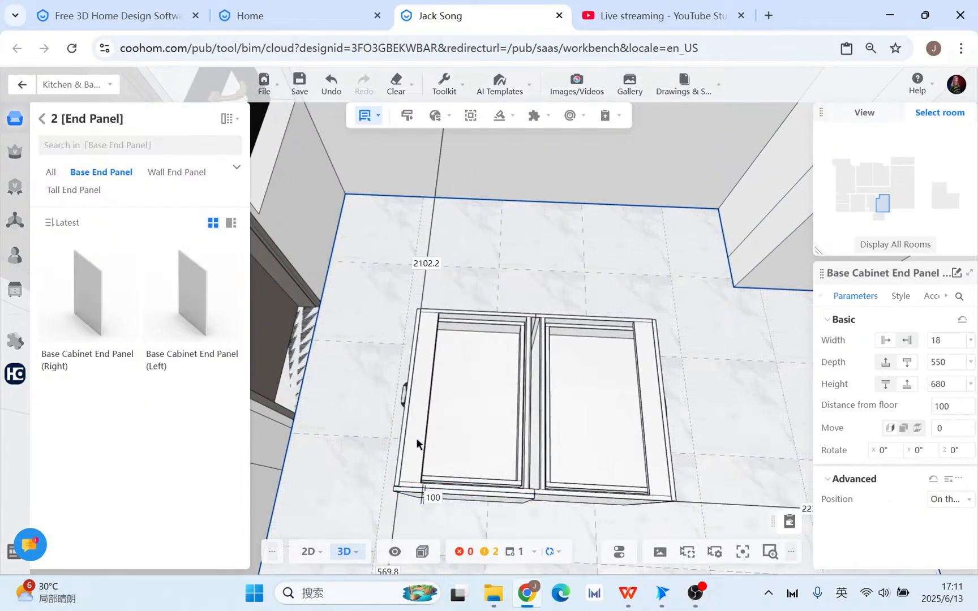
right_click_drag(415, 438, 499, 443)
scroll(496, 449, "up", 3)
right_click_drag(423, 484, 520, 486)
right_click_drag(389, 478, 499, 460)
left_click_drag(572, 465, 608, 420)
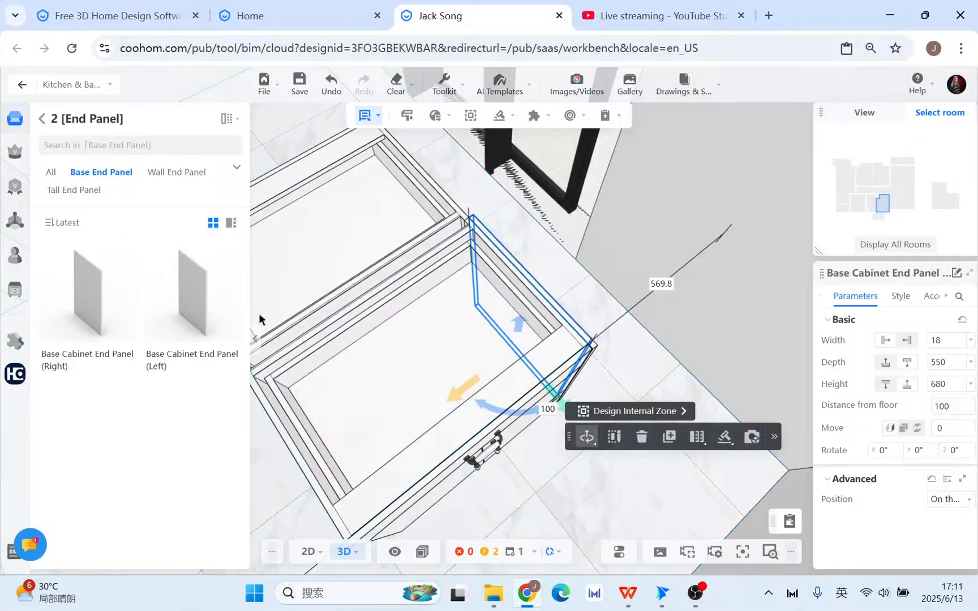
Place a Base Cabinet End Panel (Right) flush against the opposite side of the first base cabinet.
left_click(111, 291)
scroll(304, 498, "down", 2)
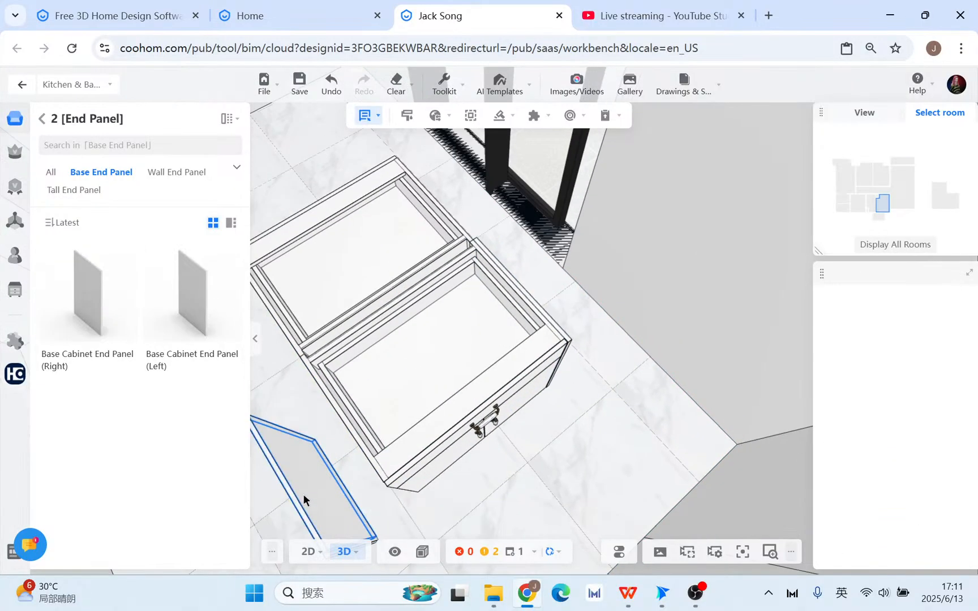
left_click(354, 453)
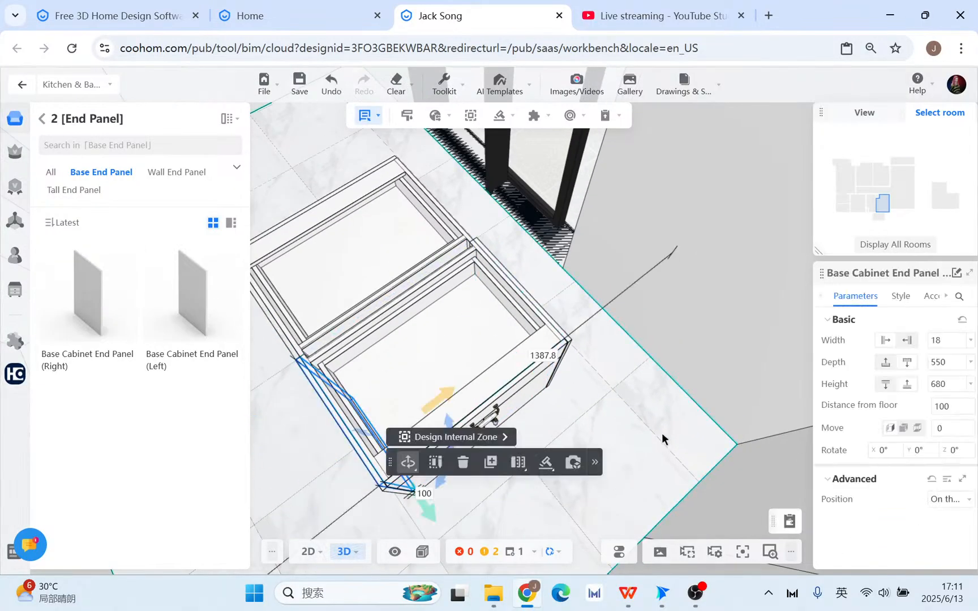
Stretch the first-placed end panel across the sides of both back-to-back cabinets to a depth of 1100 mm.
right_click_drag(662, 439, 435, 386)
left_click_drag(615, 416, 554, 391)
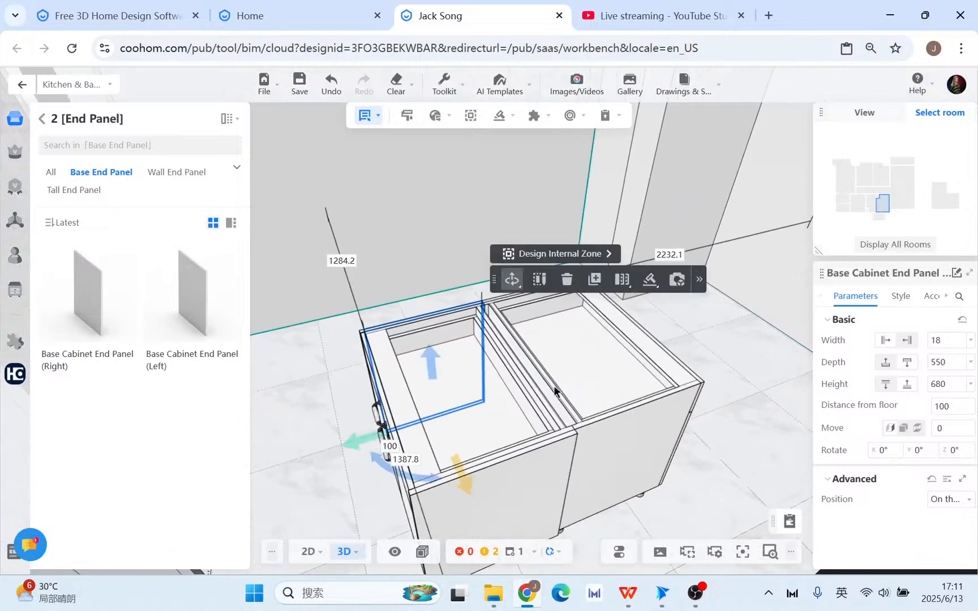
mouse_move(512, 279)
left_click(492, 325)
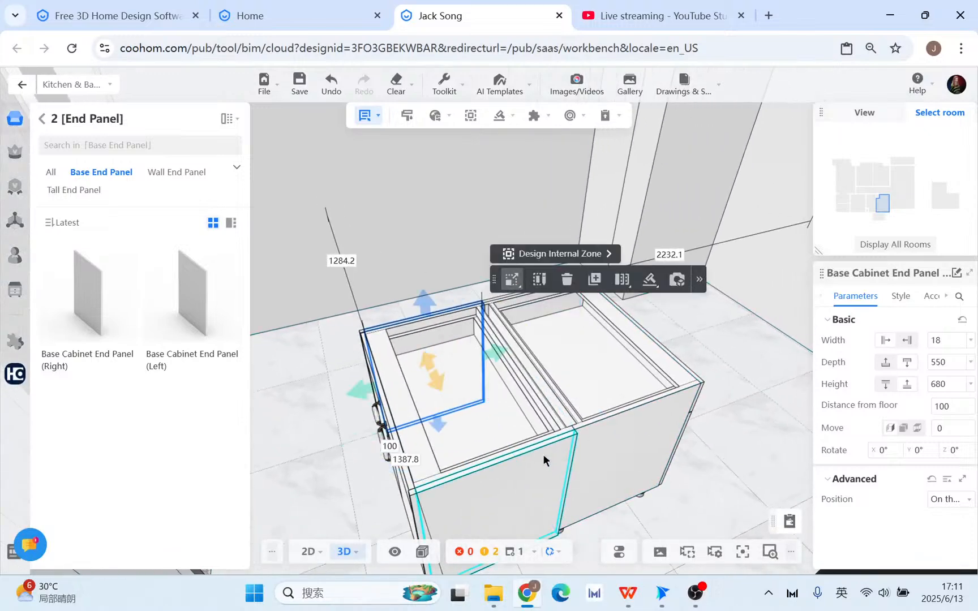
left_click(538, 471)
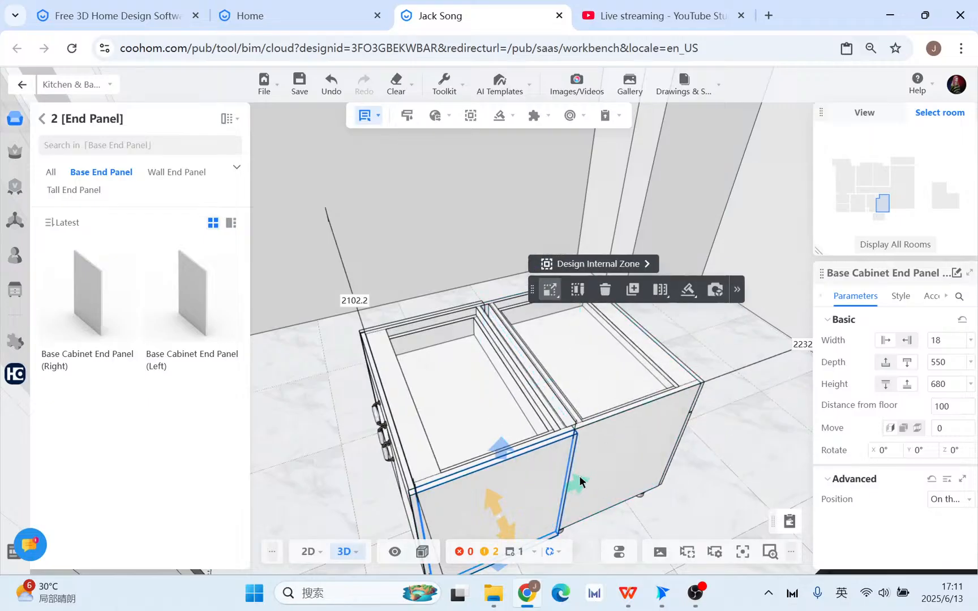
mouse_move(580, 480)
left_mouse_down()
mouse_move(766, 396)
mouse_move(752, 403)
left_mouse_up()
mouse_move(748, 415)
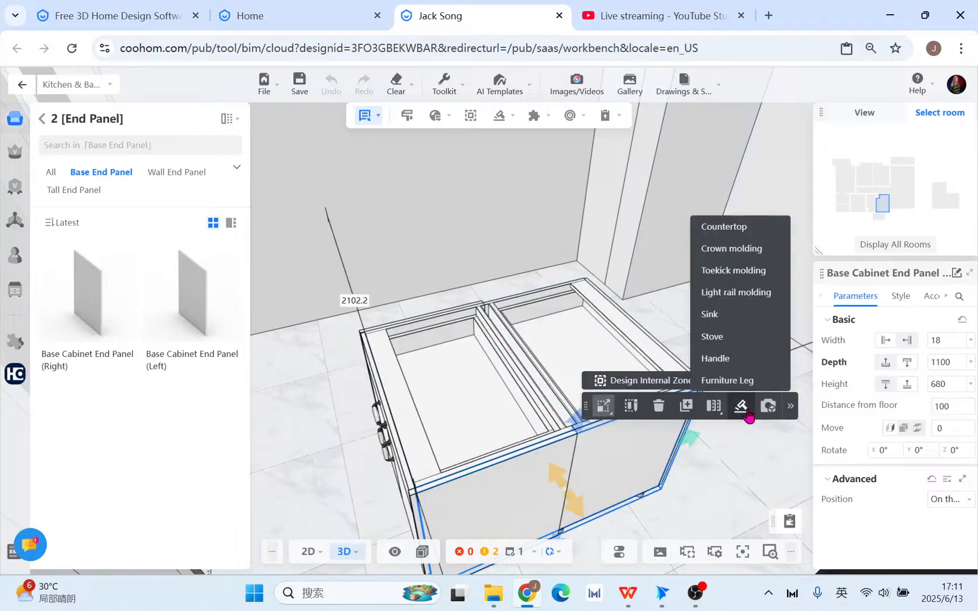
Lengthen the same end panel by 20 mm past the second cabinet's door side, to a depth of 1120 mm.
left_click_drag(760, 456, 528, 382)
scroll(594, 514, "up", 3)
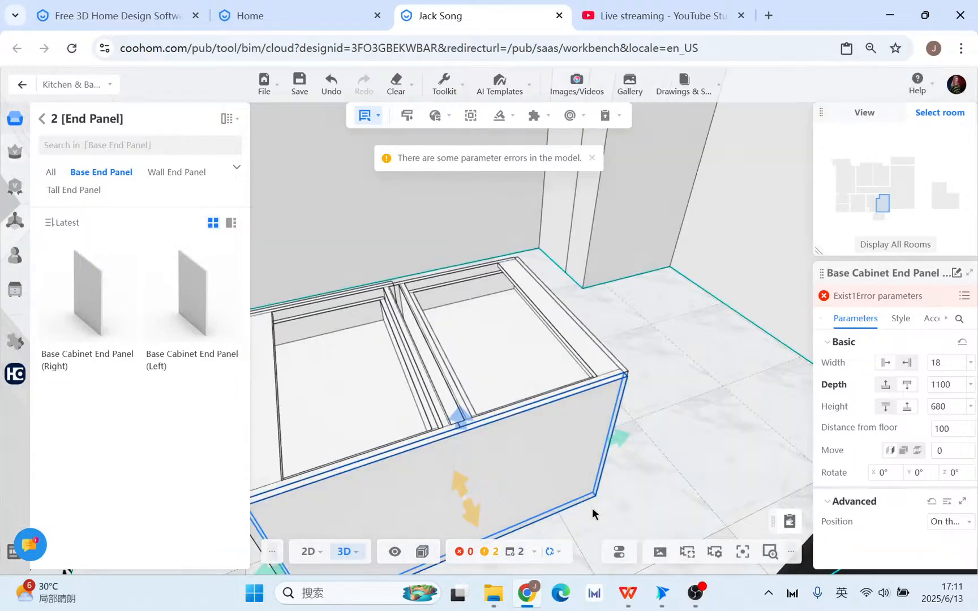
scroll(674, 453, "down", 2)
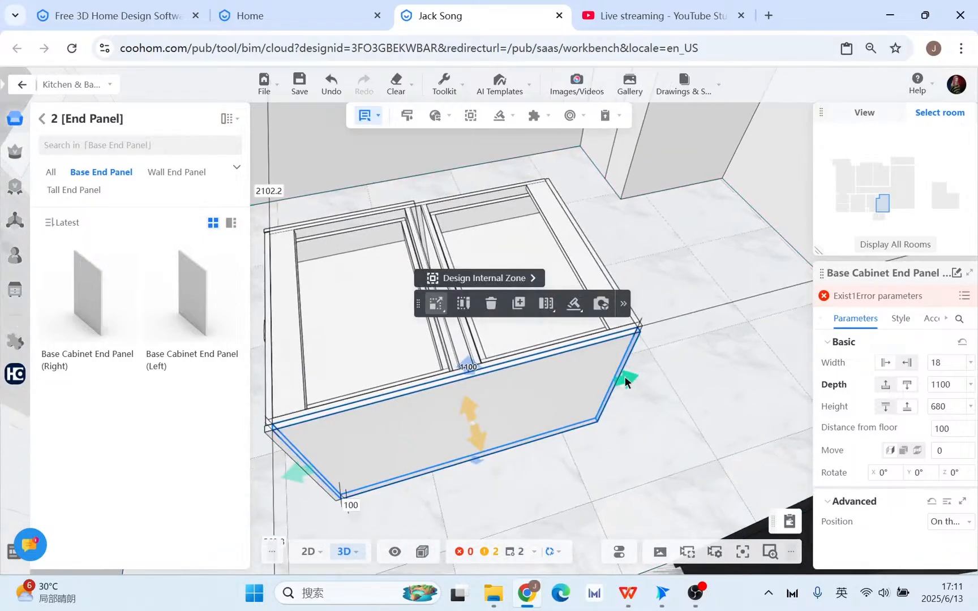
left_click_drag(626, 380, 636, 322)
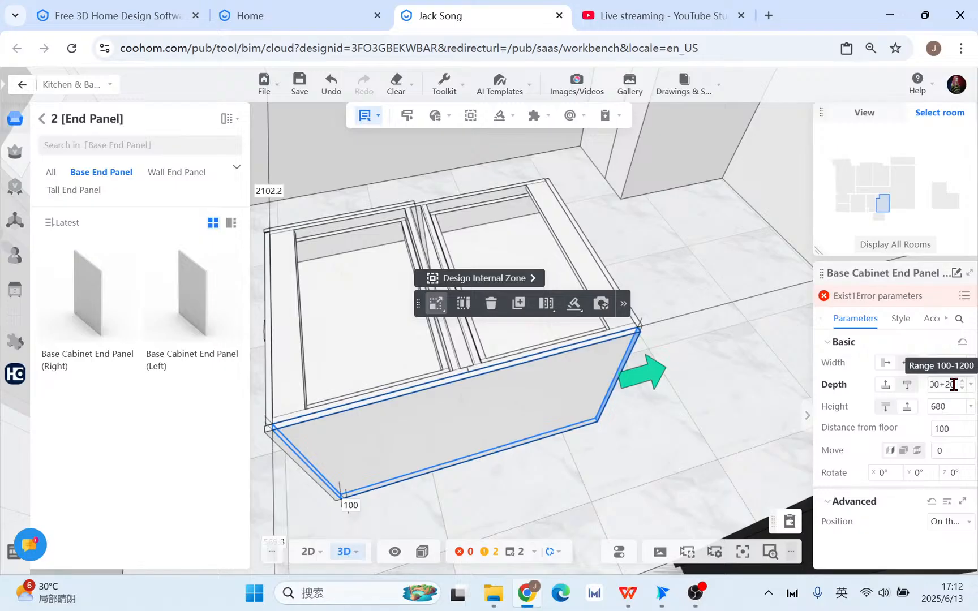
key("Return")
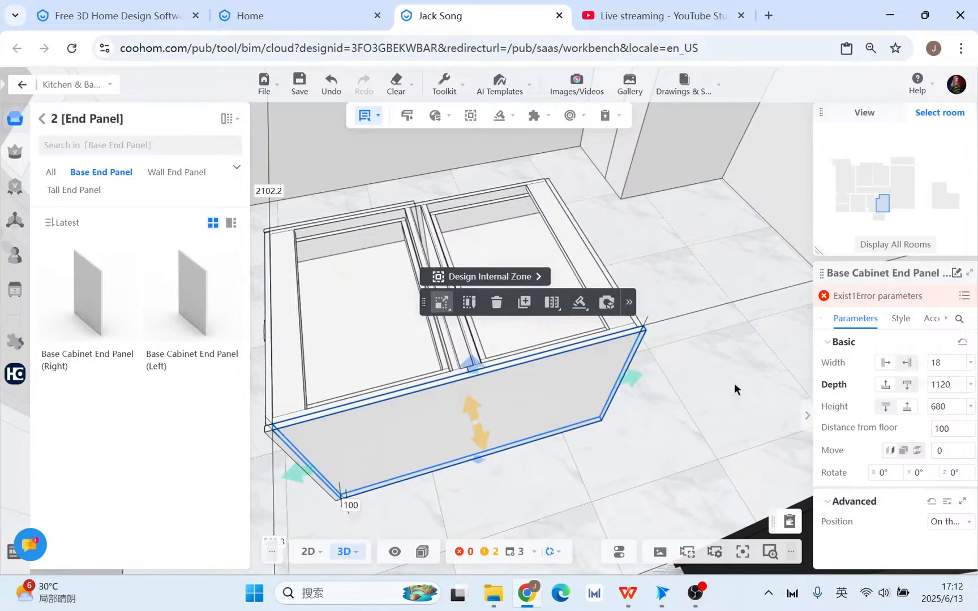
left_click_drag(734, 385, 766, 400)
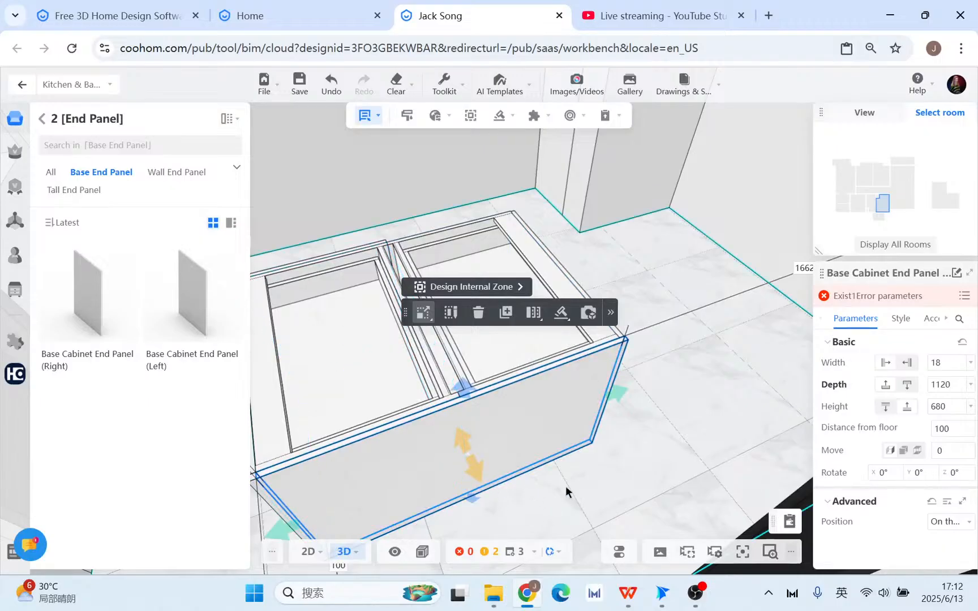
Stretch the opposite end panel along both cabinets and set its depth to 1120 mm.
left_click_drag(567, 491, 533, 450)
scroll(487, 407, "down", 2)
right_click_drag(316, 273, 640, 224)
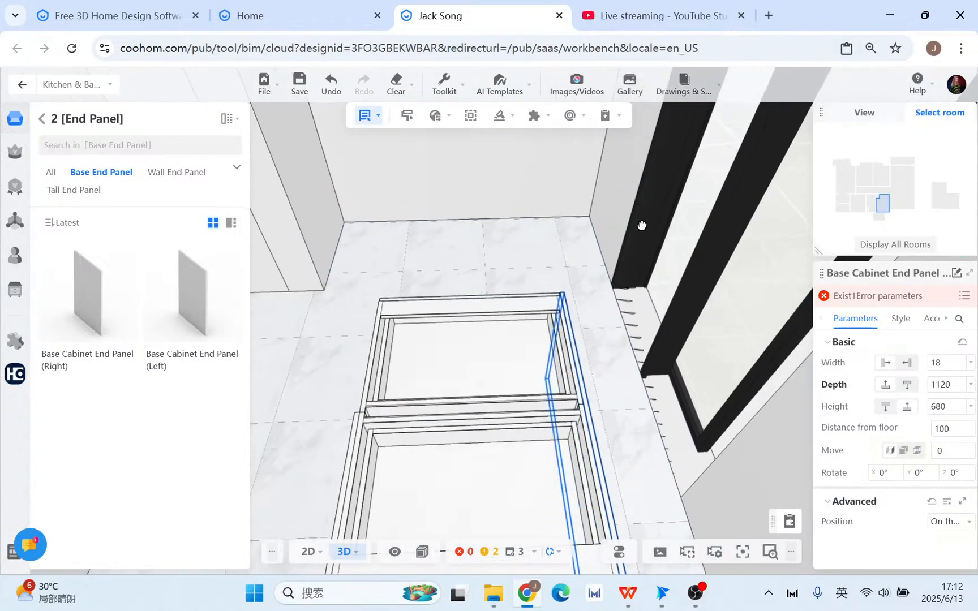
left_click(350, 458)
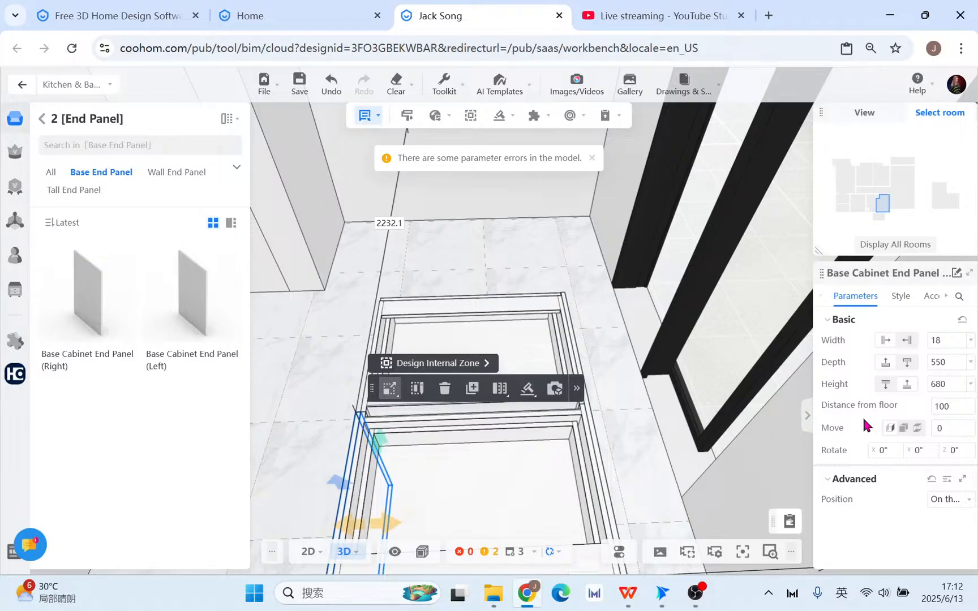
left_click_drag(378, 439, 398, 285)
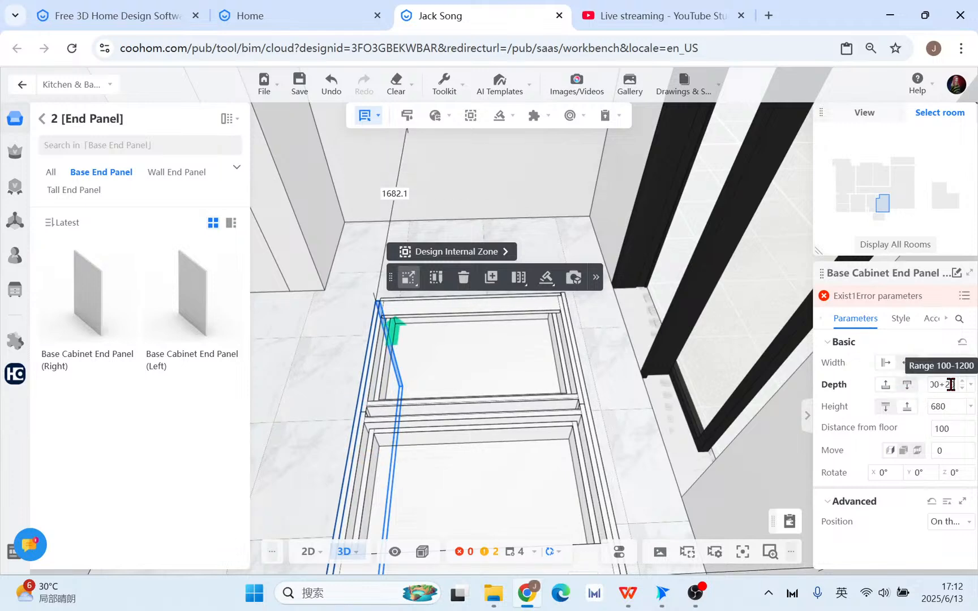
key("Return")
scroll(473, 402, "down", 3)
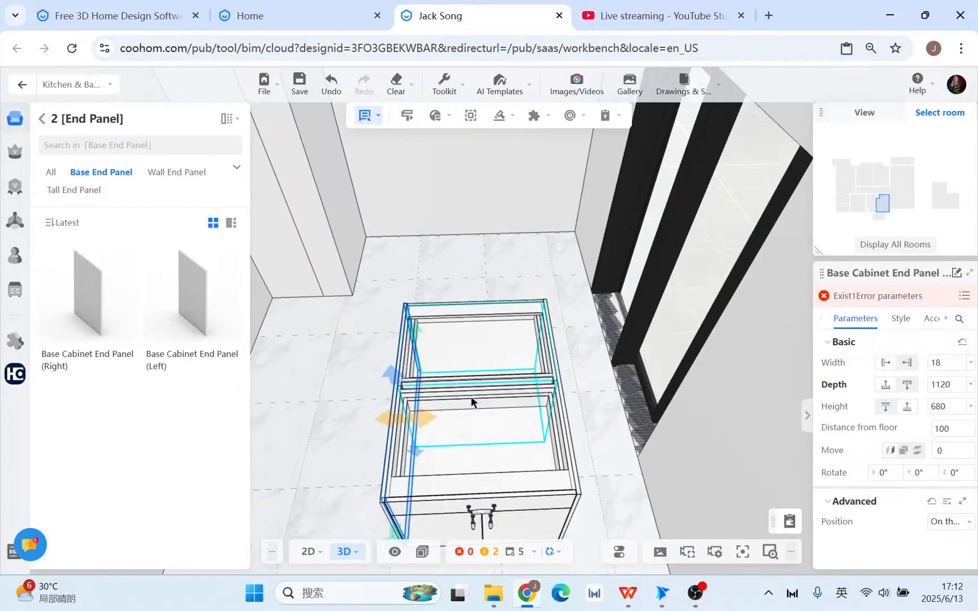
Start creating a countertop over the island's two base cabinets and their end panels.
scroll(472, 402, "down", 4)
left_click(337, 347)
right_click_drag(354, 325, 503, 346)
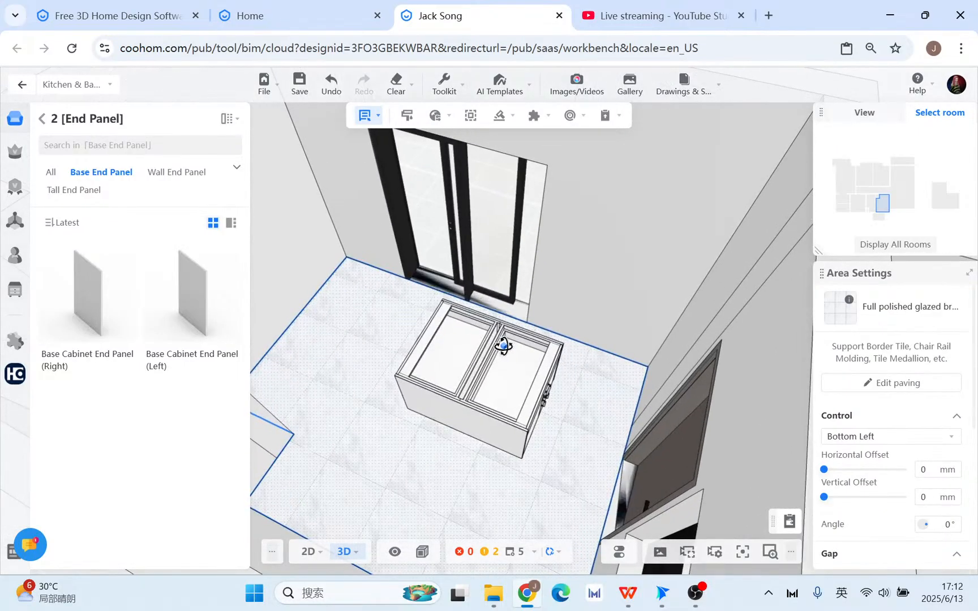
left_click(497, 428)
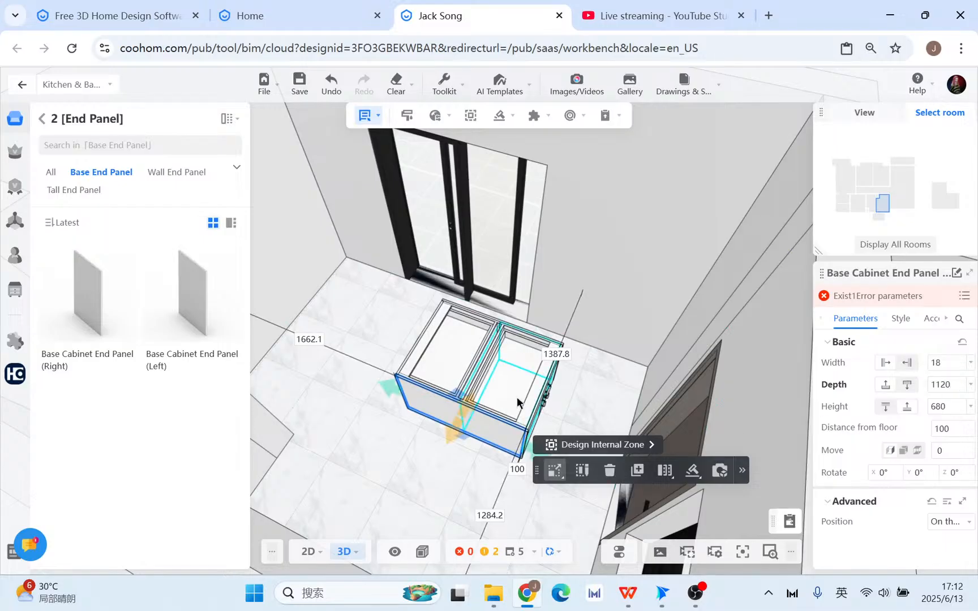
left_click_drag(484, 476, 470, 331)
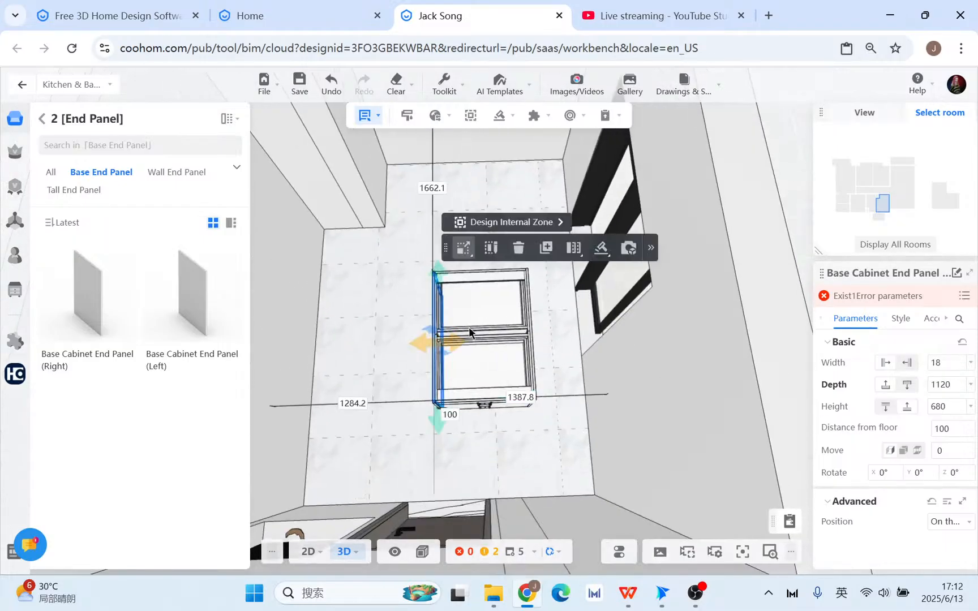
left_click(499, 116)
left_click(496, 139)
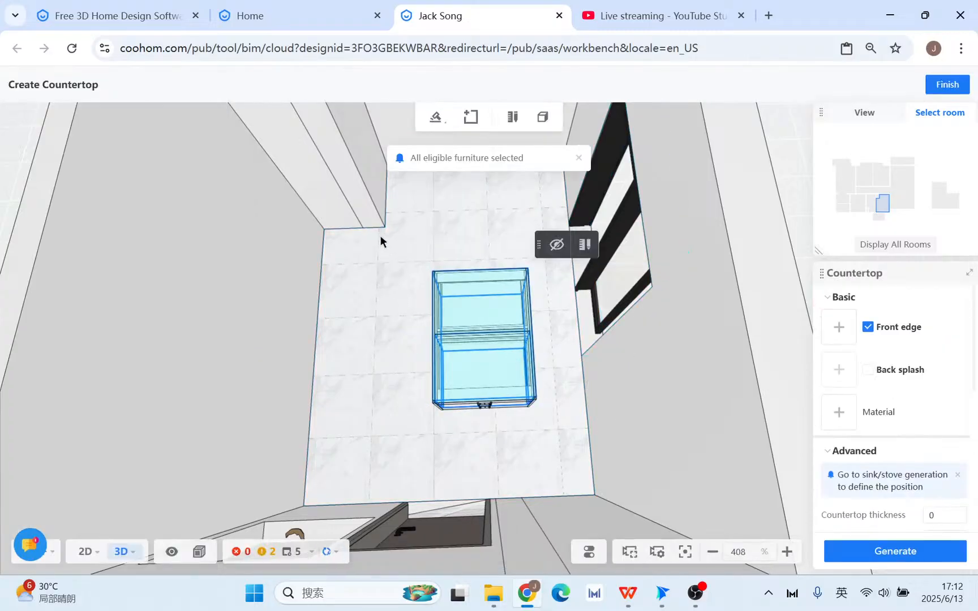
Assign the Counter Top wFront Edge 7 profile from the Enterprise library as the countertop's front edge.
left_click_drag(526, 403, 384, 444)
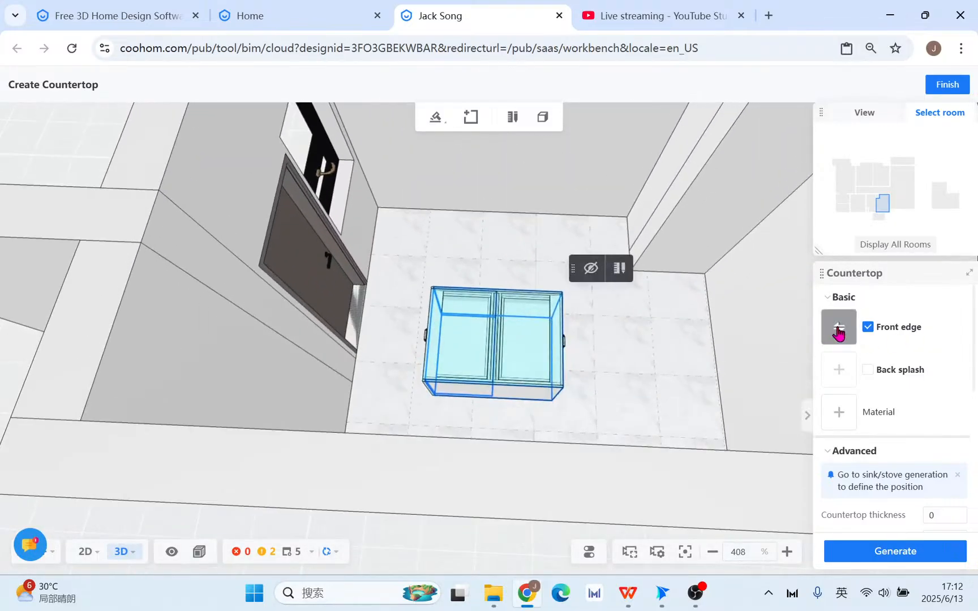
left_click(838, 327)
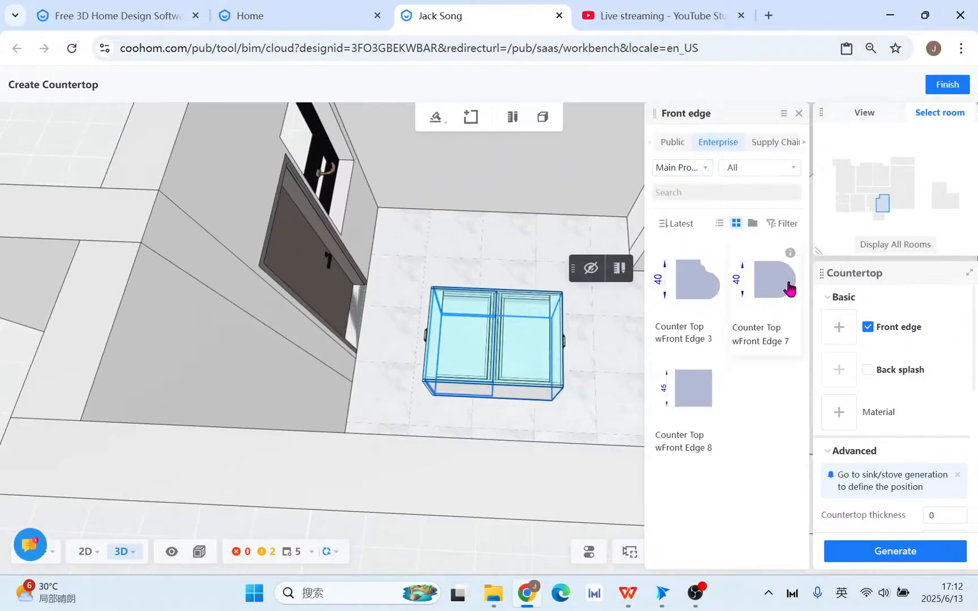
left_click(784, 284)
left_click(850, 335)
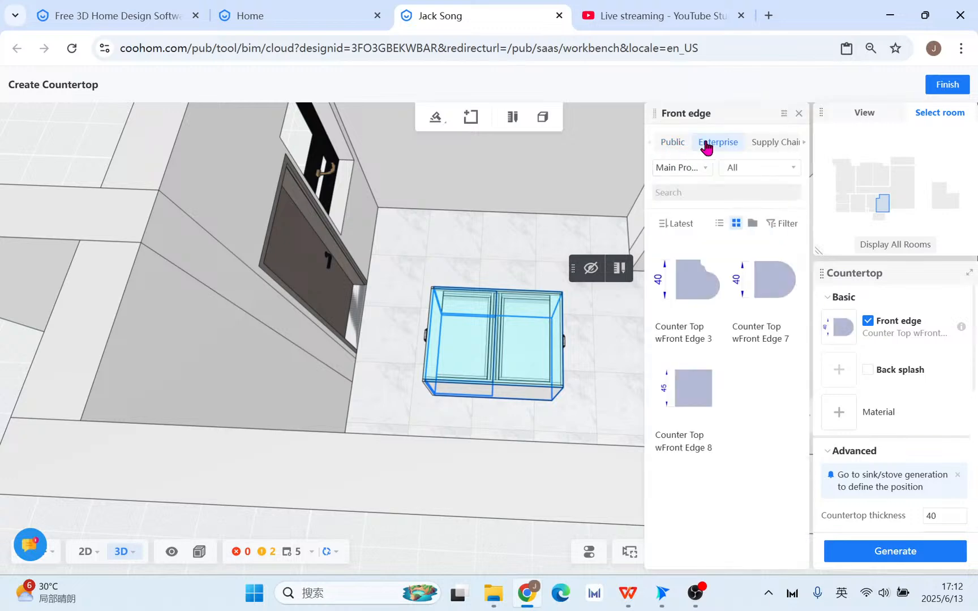
Apply the Stone panel white material and generate the countertop.
left_click(838, 412)
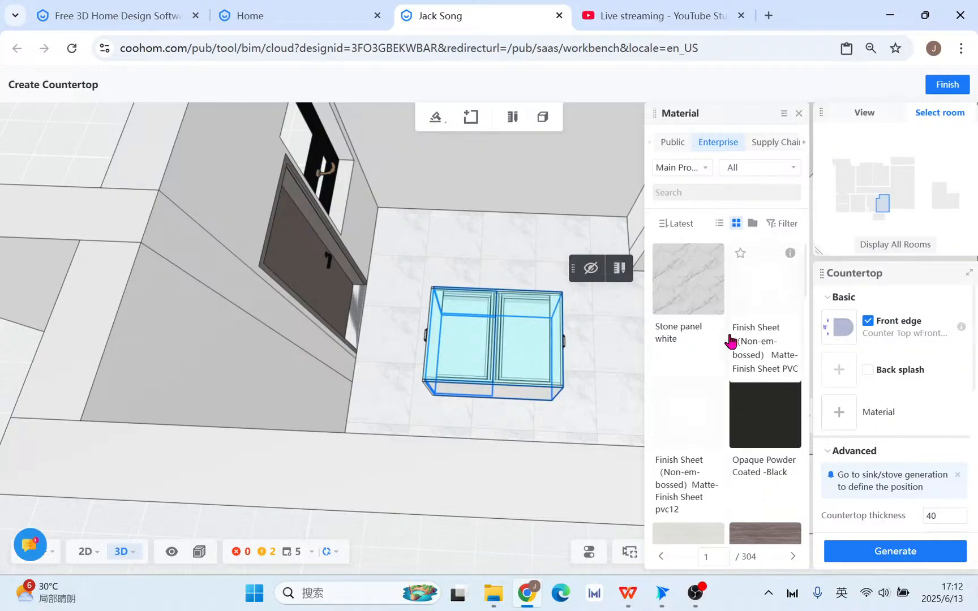
left_click(687, 288)
scroll(915, 509, "down", 3)
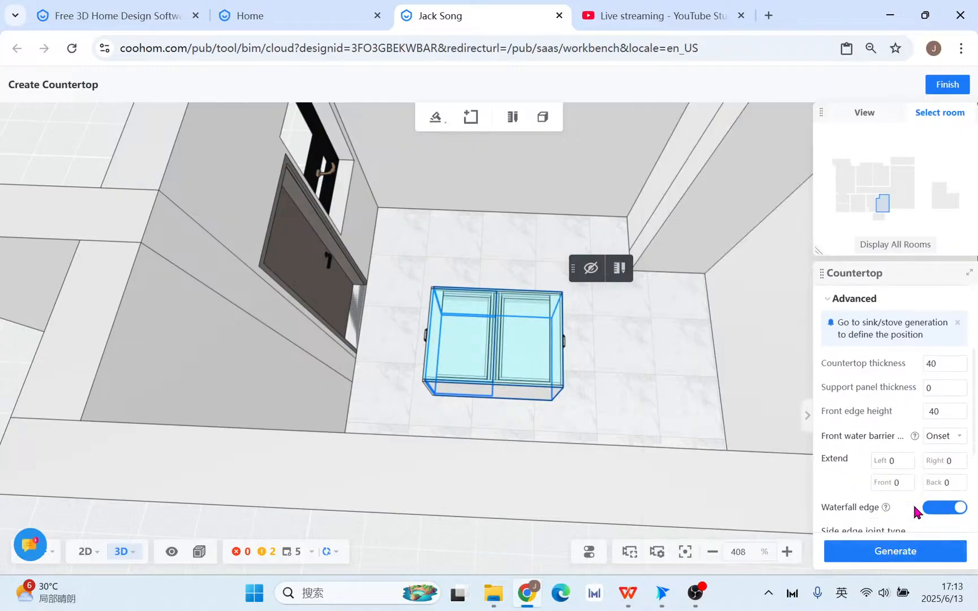
left_click(924, 551)
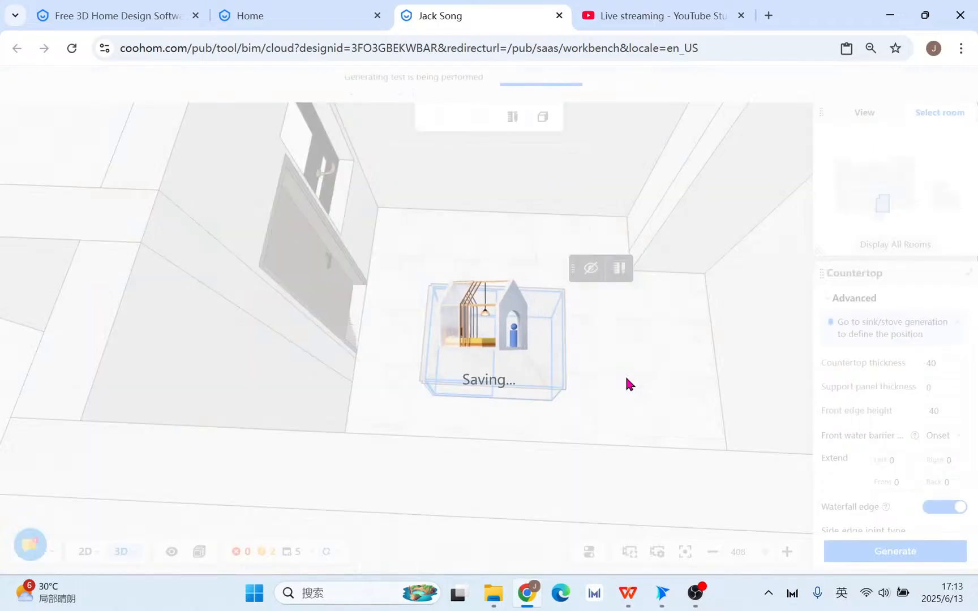
Select the generated island countertop and open its outline for manual editing.
scroll(436, 403, "up", 3)
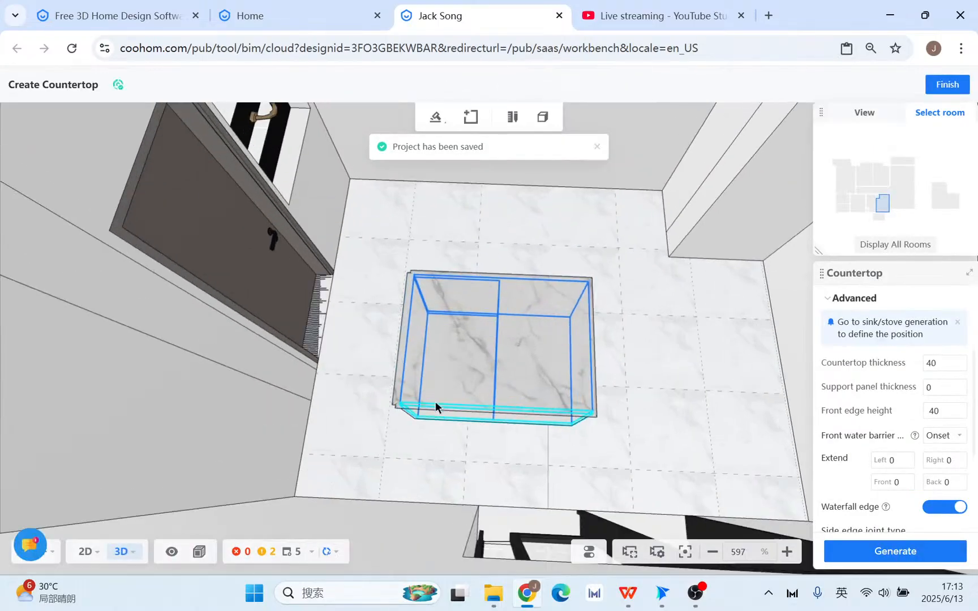
left_click(465, 308)
scroll(395, 411, "up", 6)
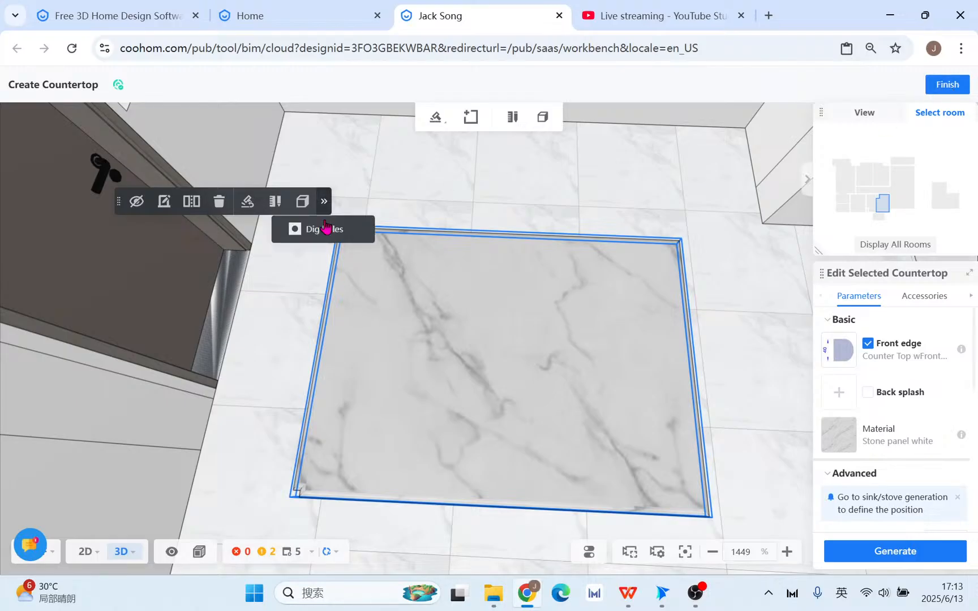
left_click(274, 207)
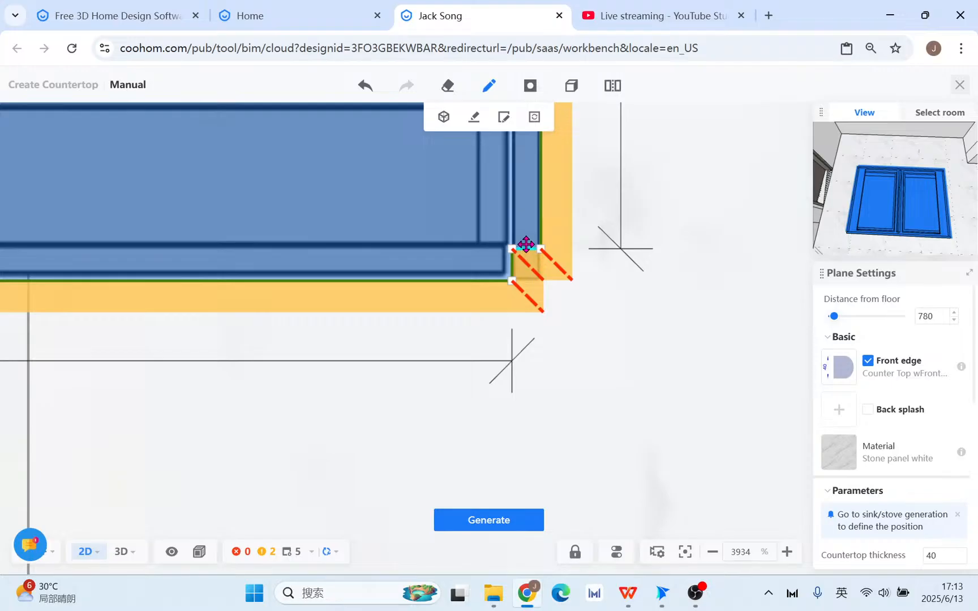
Square off the stepped lower-right corner of the countertop outline in plan by moving its short notch edge flush with the outer boundary.
left_click(528, 251)
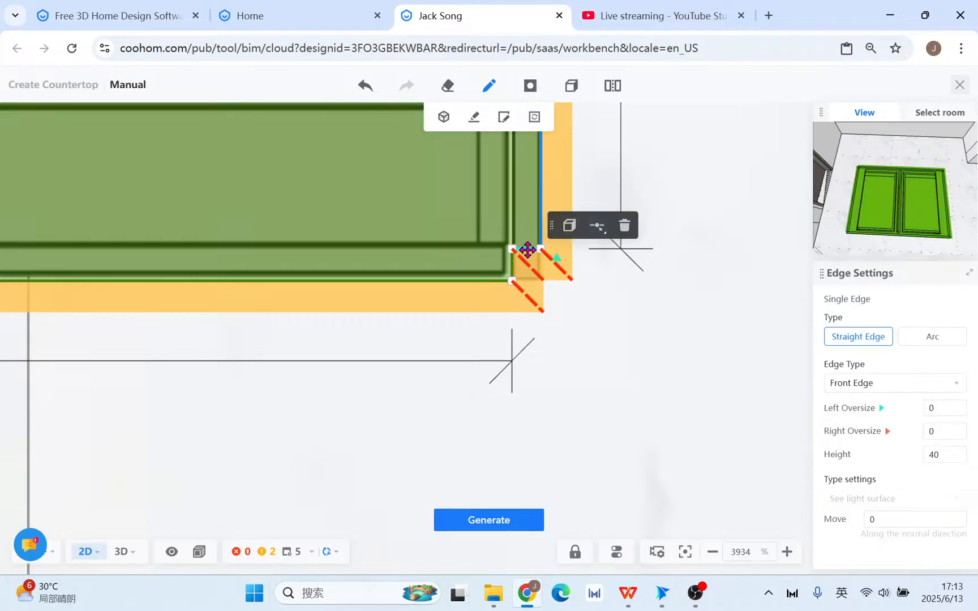
left_click_drag(528, 250, 582, 217)
left_click(530, 297)
scroll(521, 272, "up", 5)
left_click(489, 247)
left_click(580, 289)
scroll(585, 304, "down", 8)
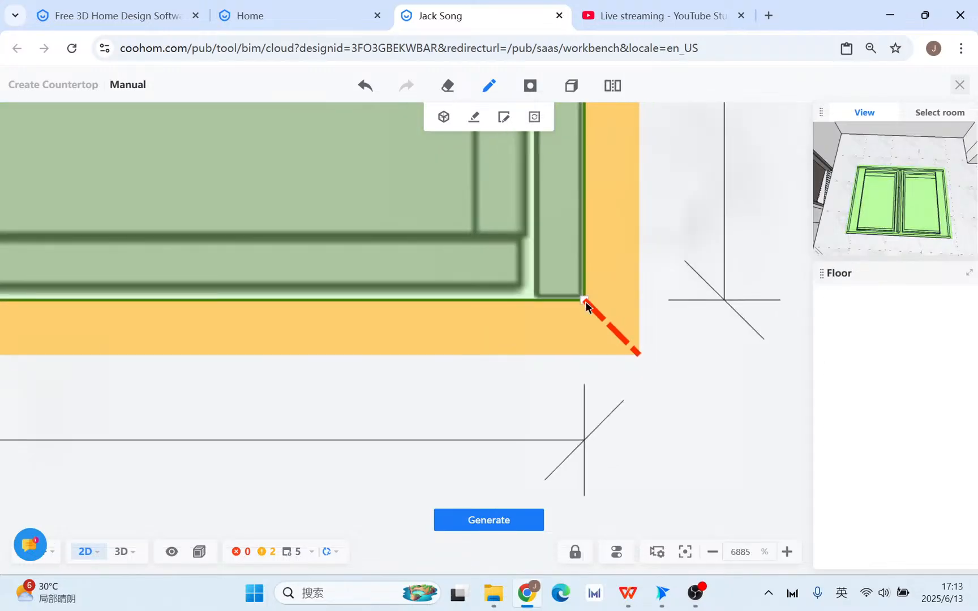
Square off the stepped lower-left corner of the outline by moving its short notch edge to the outer side.
scroll(585, 306, "down", 3)
scroll(408, 312, "up", 9)
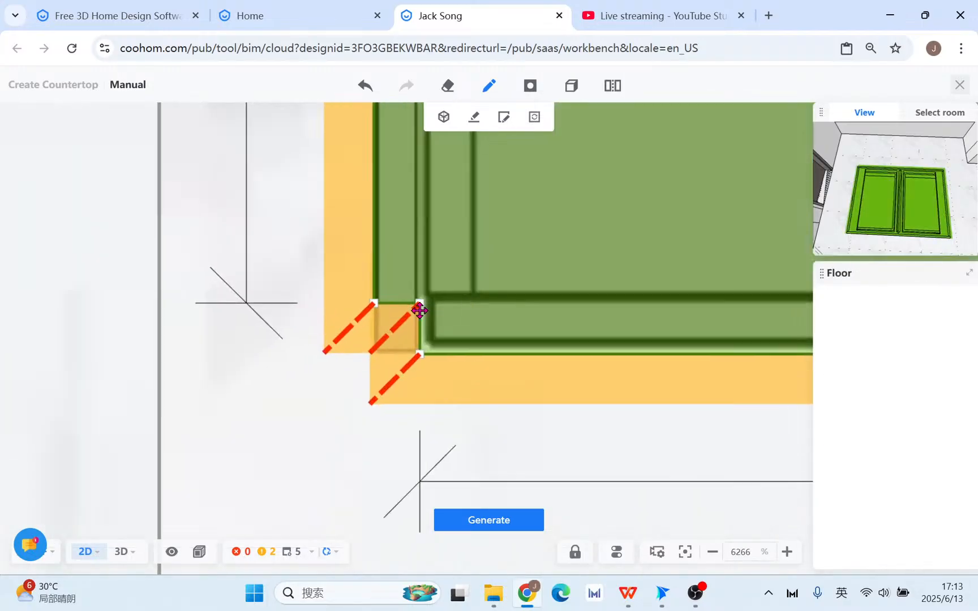
left_click(386, 299)
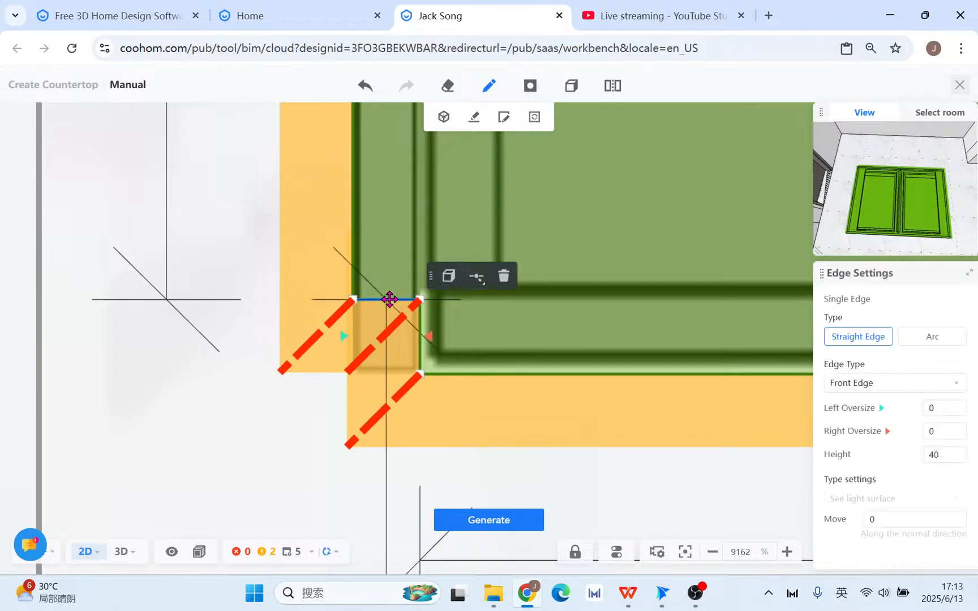
left_click(389, 354)
left_click(420, 329)
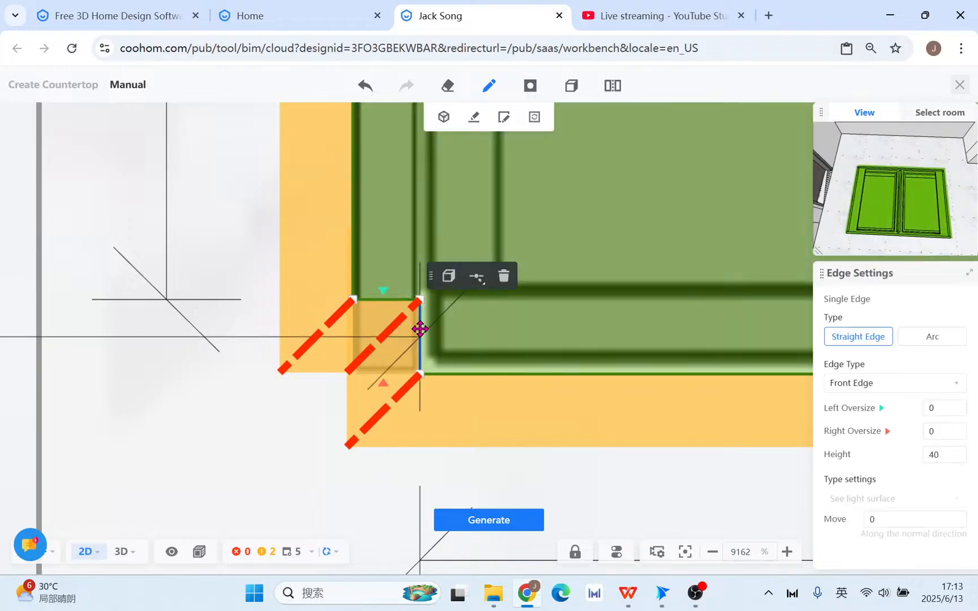
left_click_drag(420, 329, 353, 358)
scroll(409, 356, "down", 3)
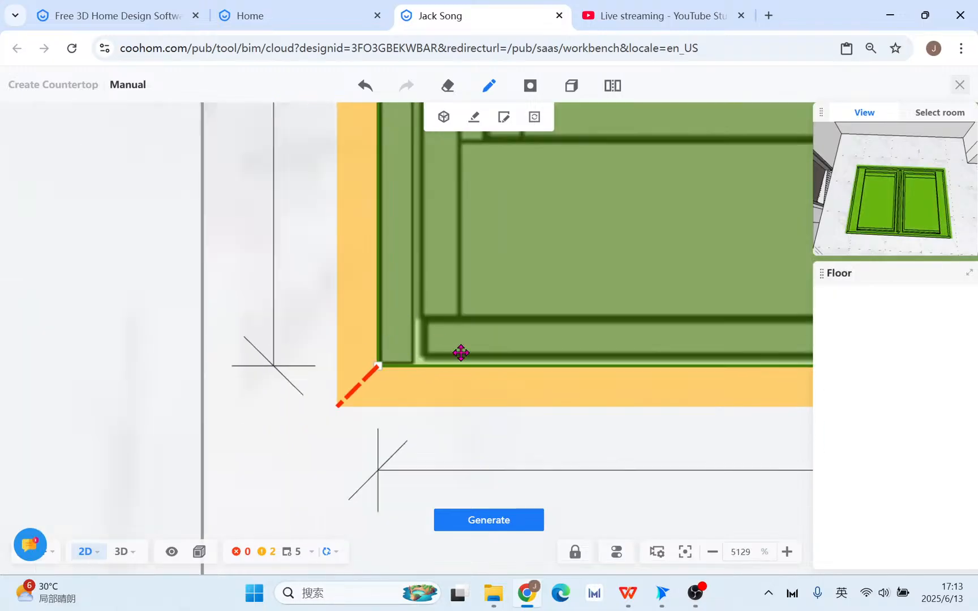
scroll(430, 359, "down", 8)
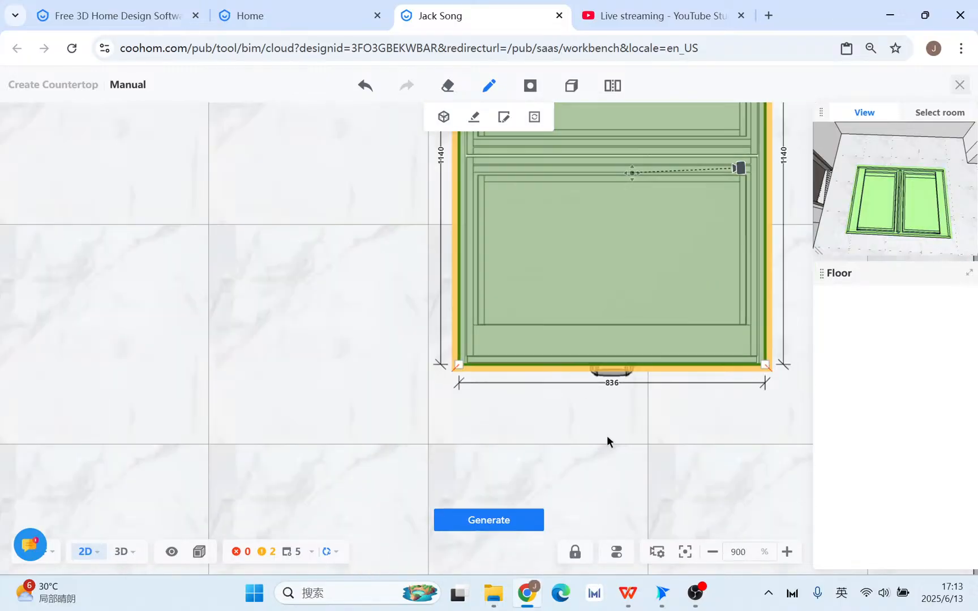
Move the countertop outline's right edge in plan outward by setting the outline width to 856.
left_click_drag(670, 438, 550, 510)
scroll(546, 325, "down", 4)
left_click_drag(626, 251, 617, 306)
scroll(592, 294, "up", 1)
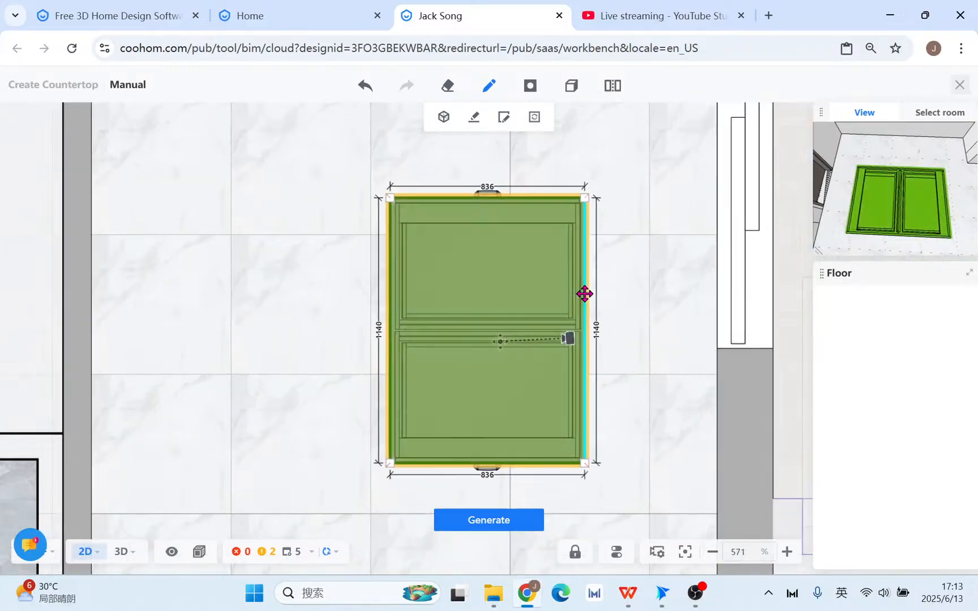
scroll(584, 294, "up", 3)
left_click(584, 251)
scroll(450, 231, "down", 3)
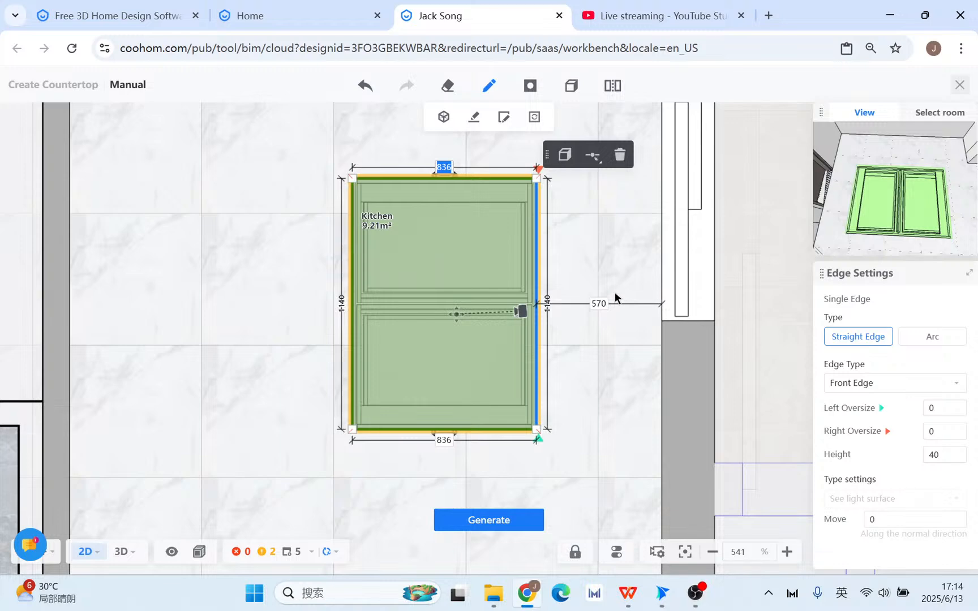
type("6")
key("Return")
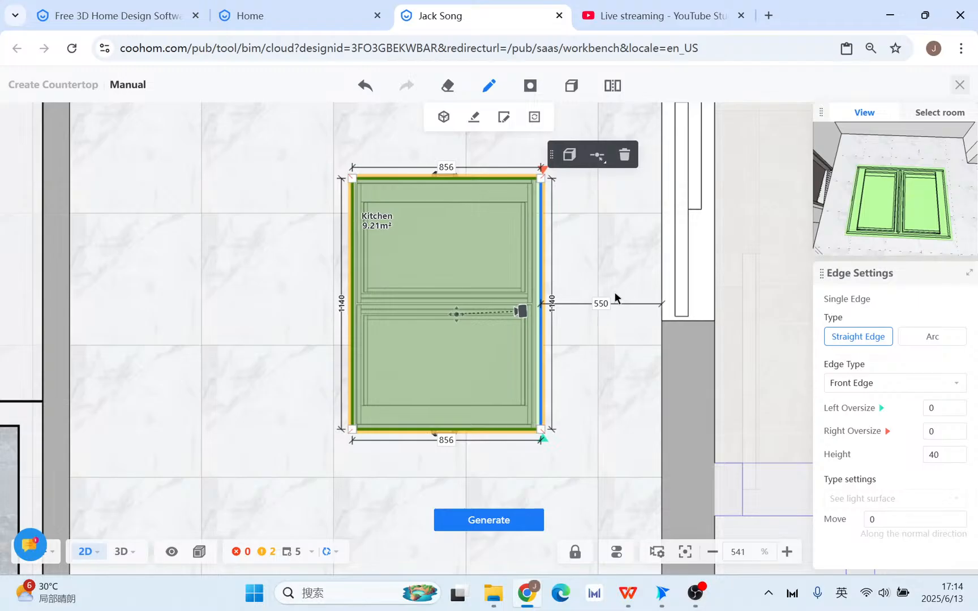
Move the outline's left edge in plan outward by setting the outline width to 876.
left_click(351, 227)
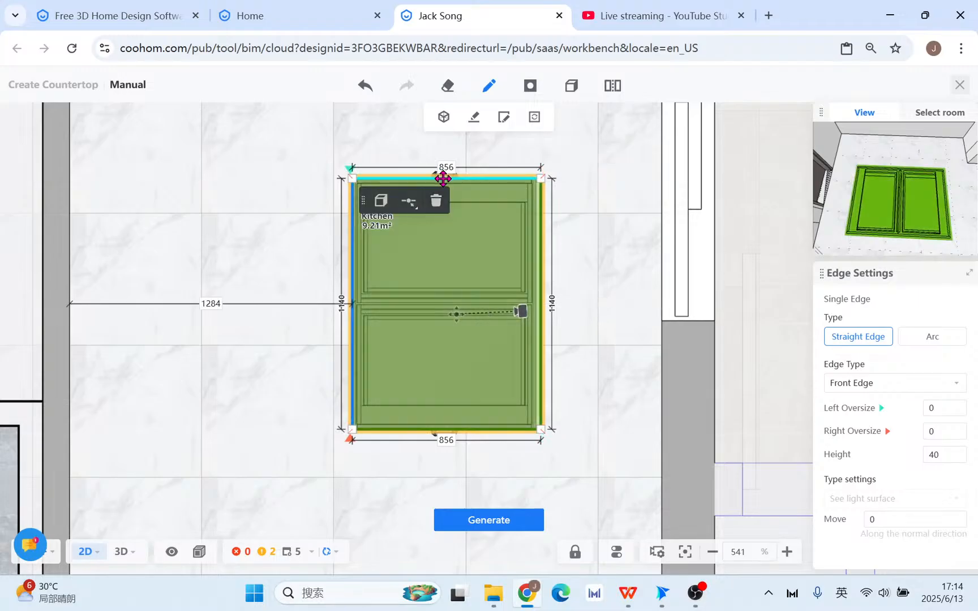
left_click(447, 168)
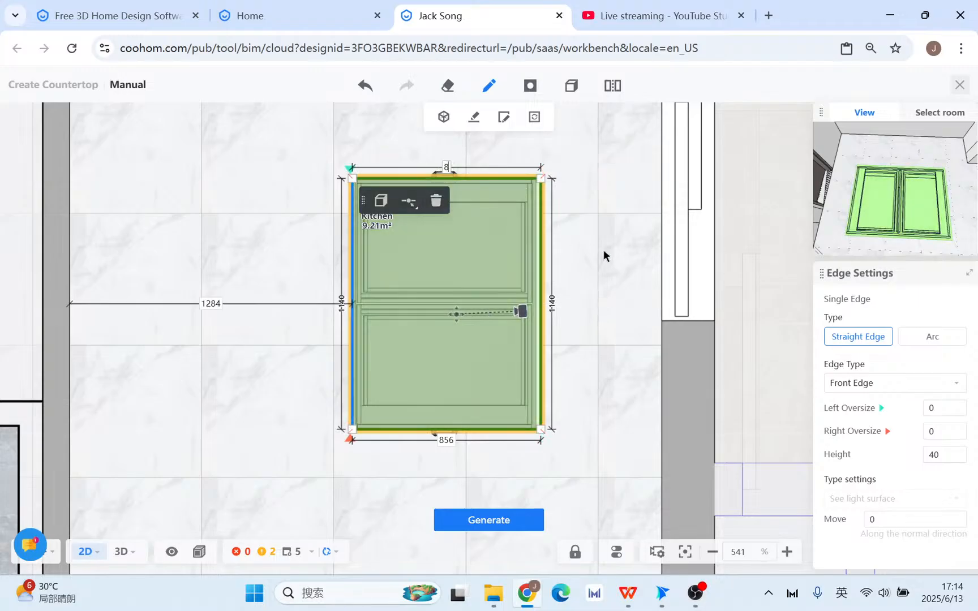
type("876")
key("Return")
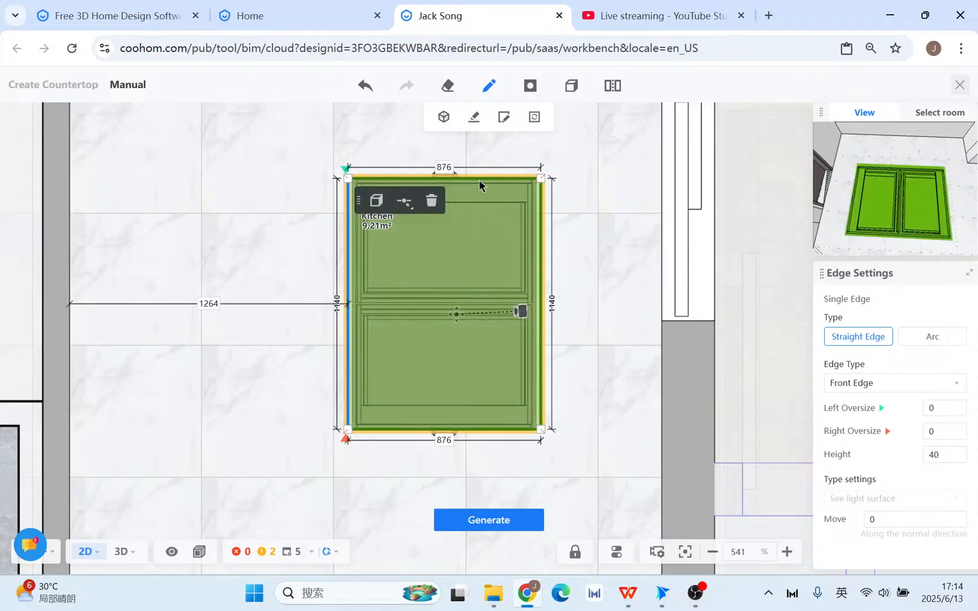
Extend the outline's upper edge in plan beyond the cabinet handle by setting the side length to 1170.
left_click(478, 176)
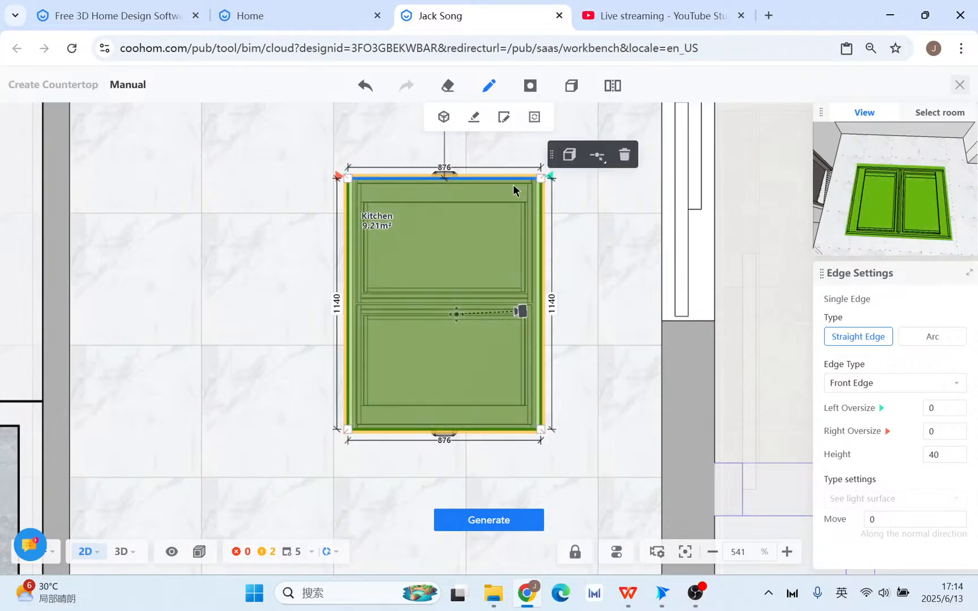
left_click(551, 301)
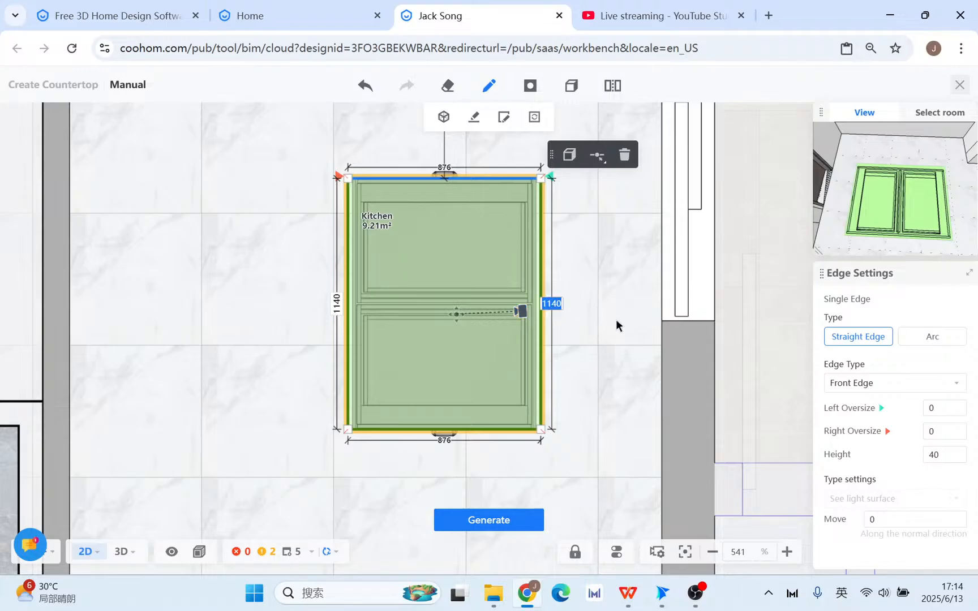
type("11")
type("60")
key("BackSpace")
key("BackSpace")
type("70")
key("Return")
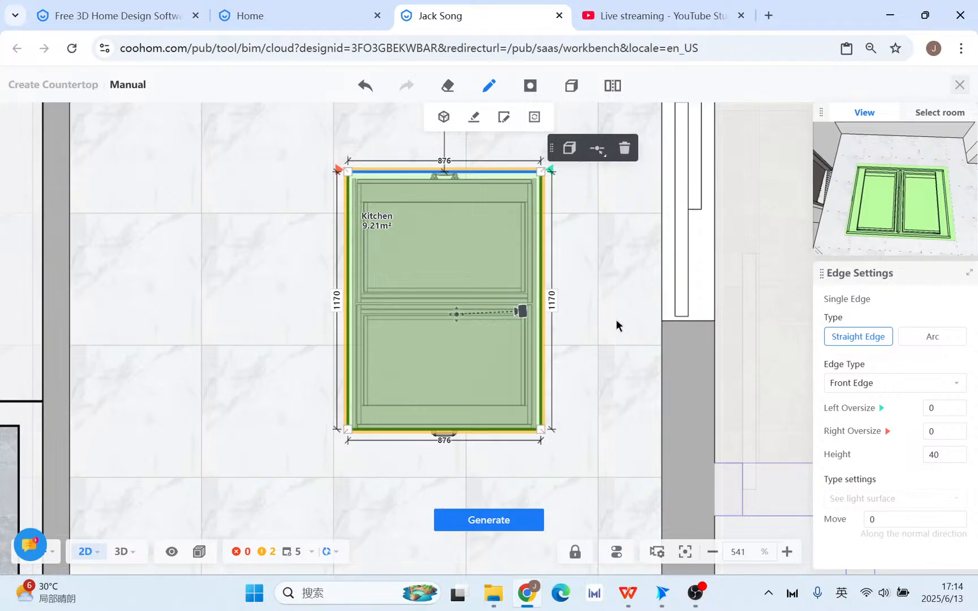
Extend the outline's lower edge in plan past the opposite handle by setting the side length to 1200, and clear the selection.
left_click(481, 430)
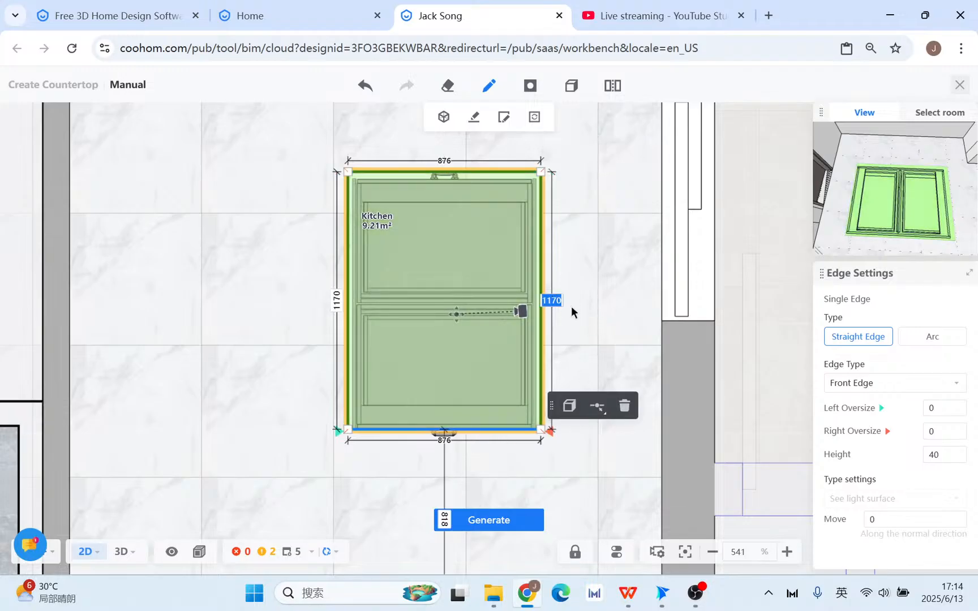
type("1200")
key("Return")
scroll(532, 264, "up", 2)
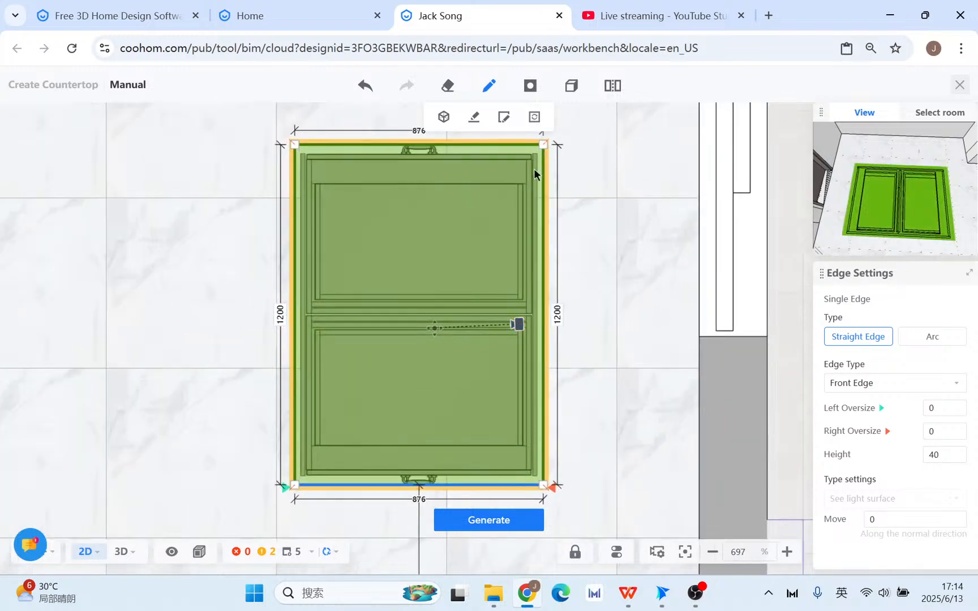
left_click(588, 238)
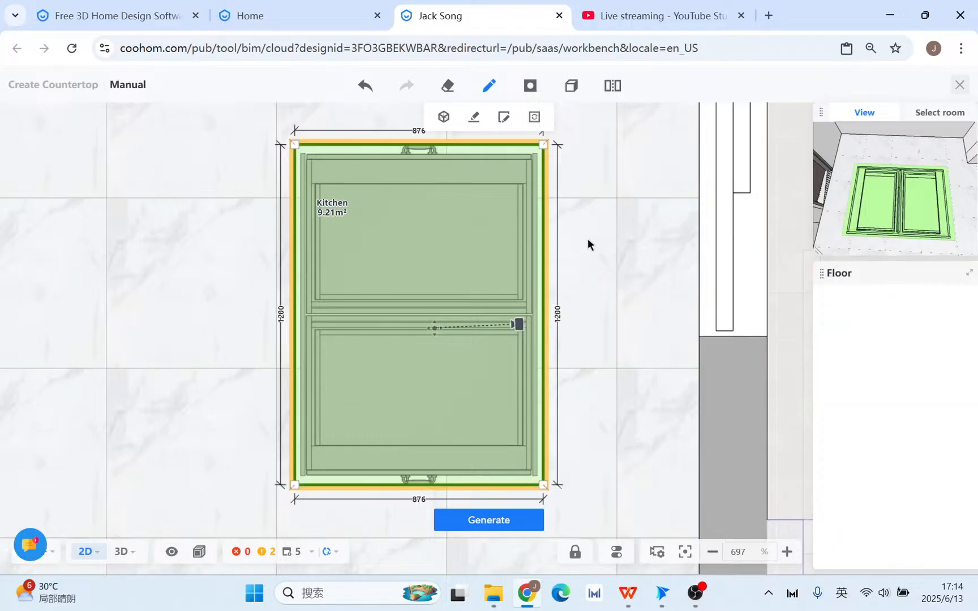
Round the upper-right corner of the countertop outline in plan with a Fillet of radius 50.
scroll(516, 195, "down", 2)
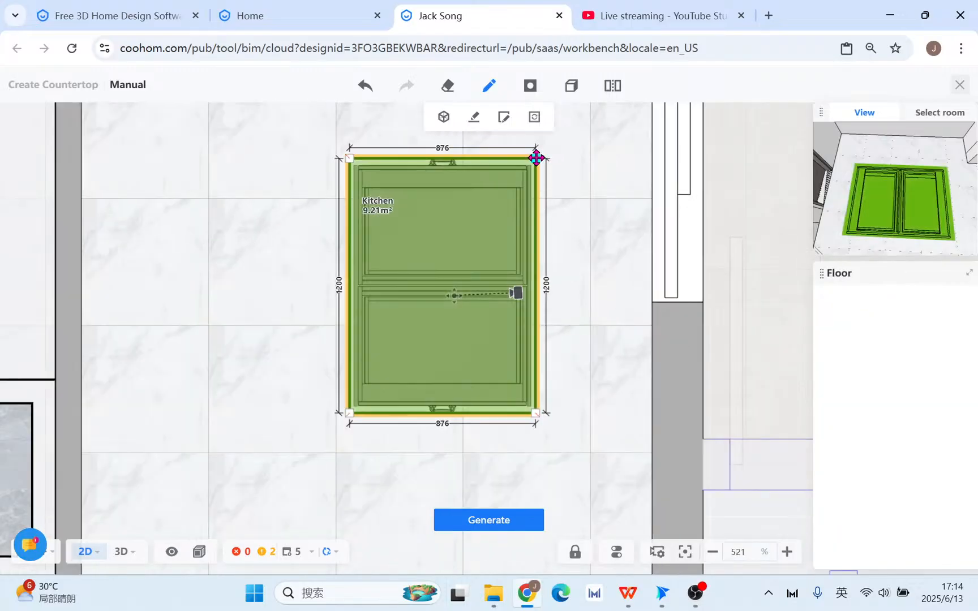
left_click(536, 157)
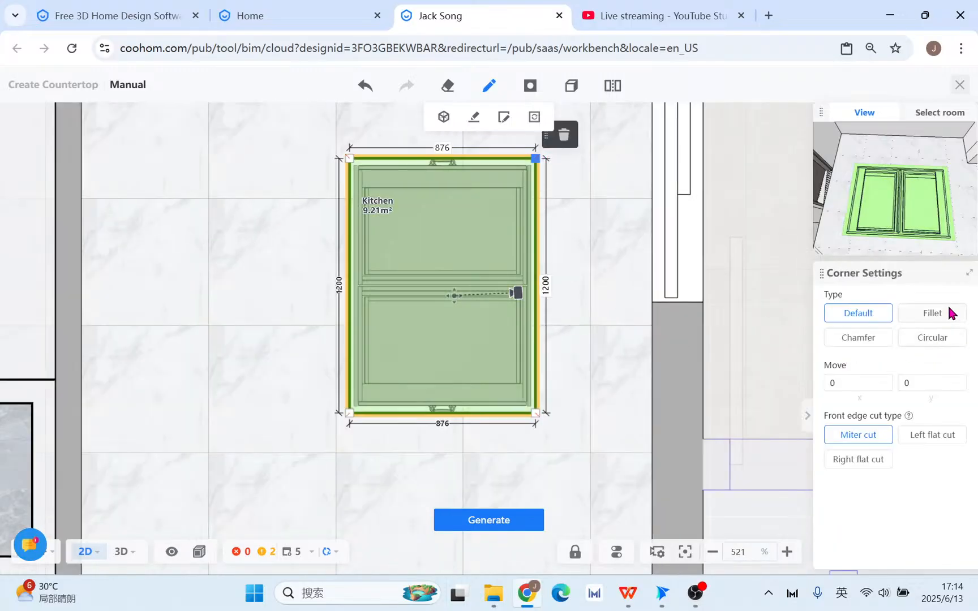
left_click(951, 313)
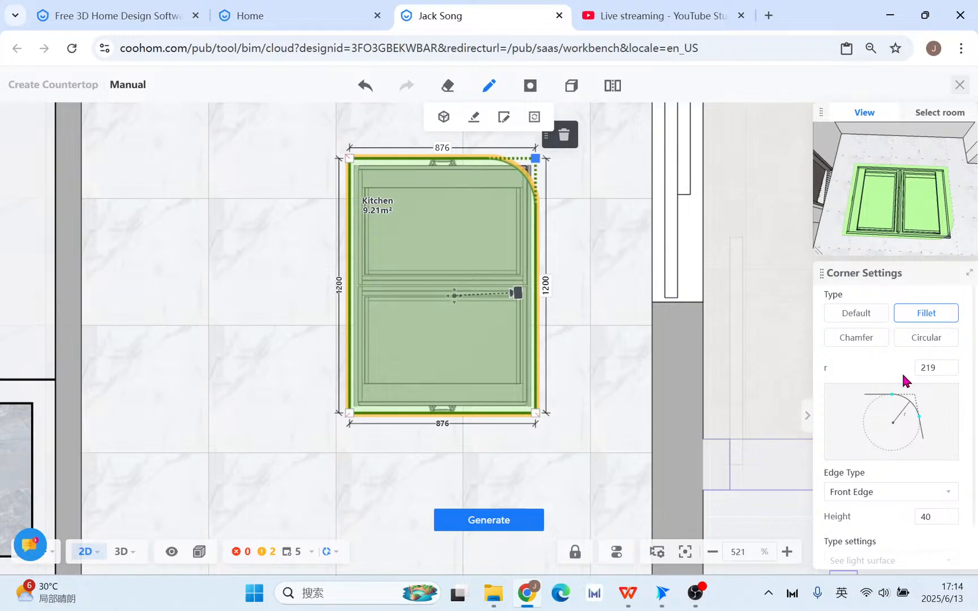
left_click(941, 371)
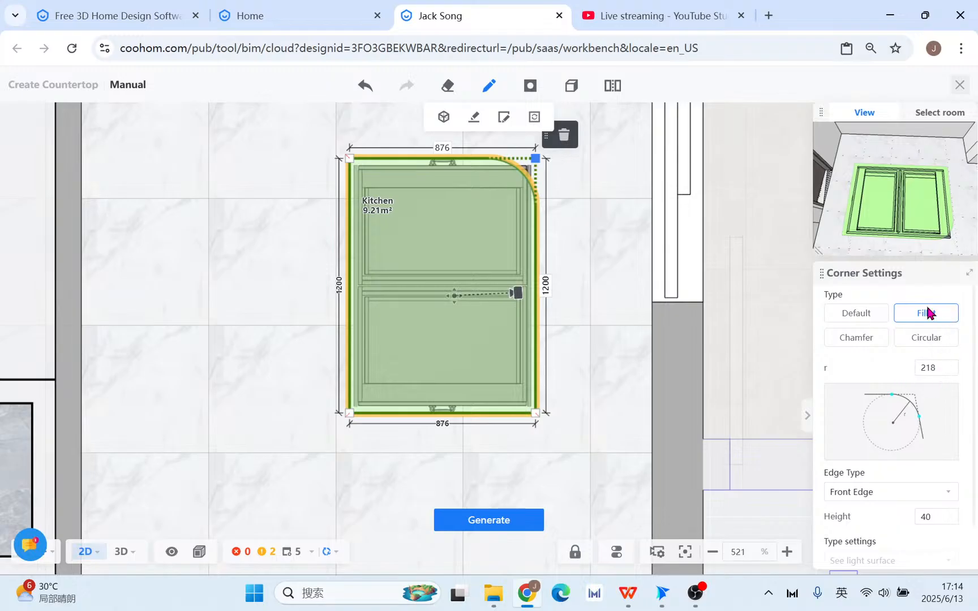
left_click(929, 367)
type("50")
key("Return")
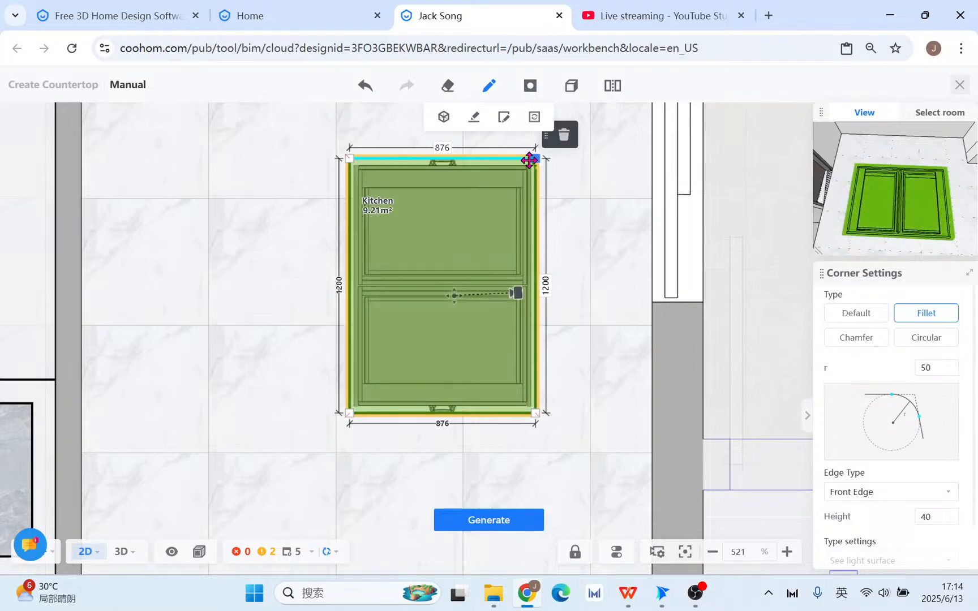
scroll(926, 535, "down", 1)
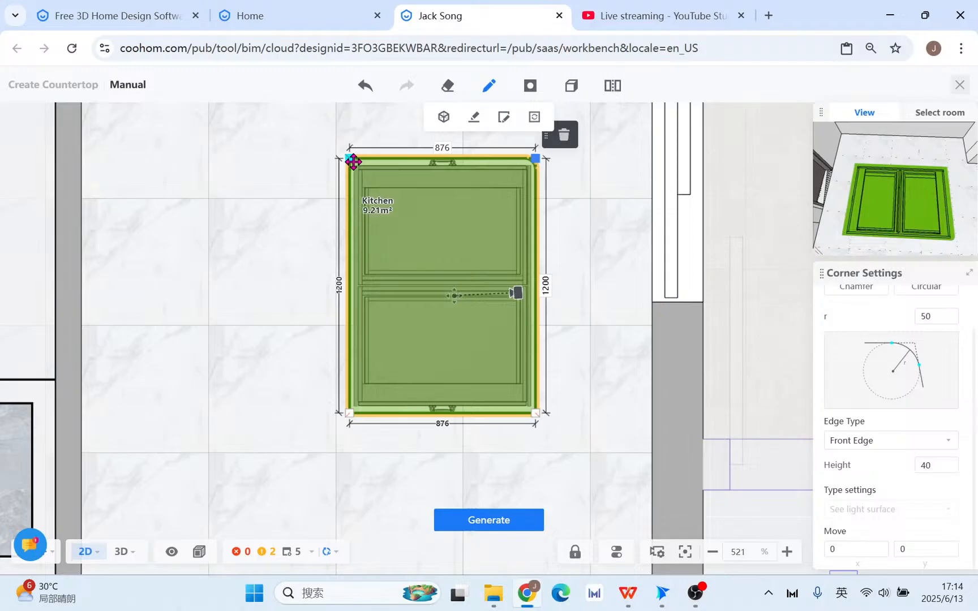
Apply a Fillet of radius 50 to the outline's upper-left corner in plan.
left_click(349, 159)
left_click(942, 315)
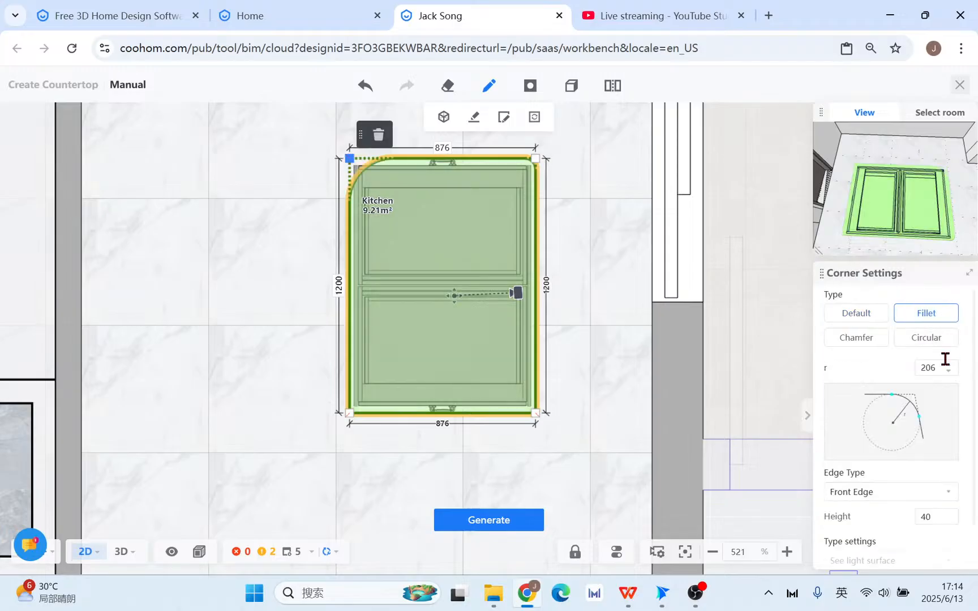
double_click(933, 365)
key("Return")
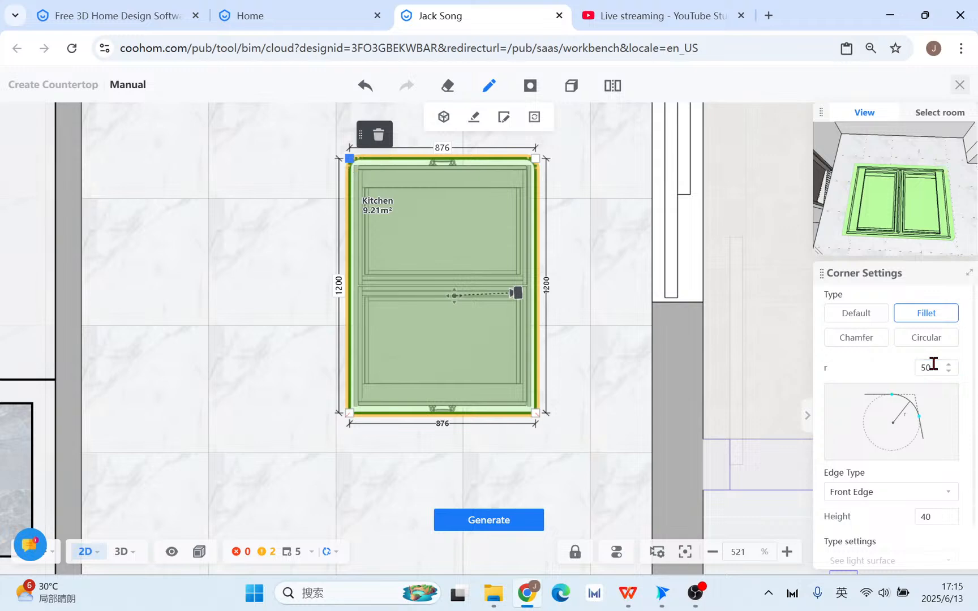
Apply a Fillet of radius 50 to the outline's lower-left corner in plan.
left_click(349, 412)
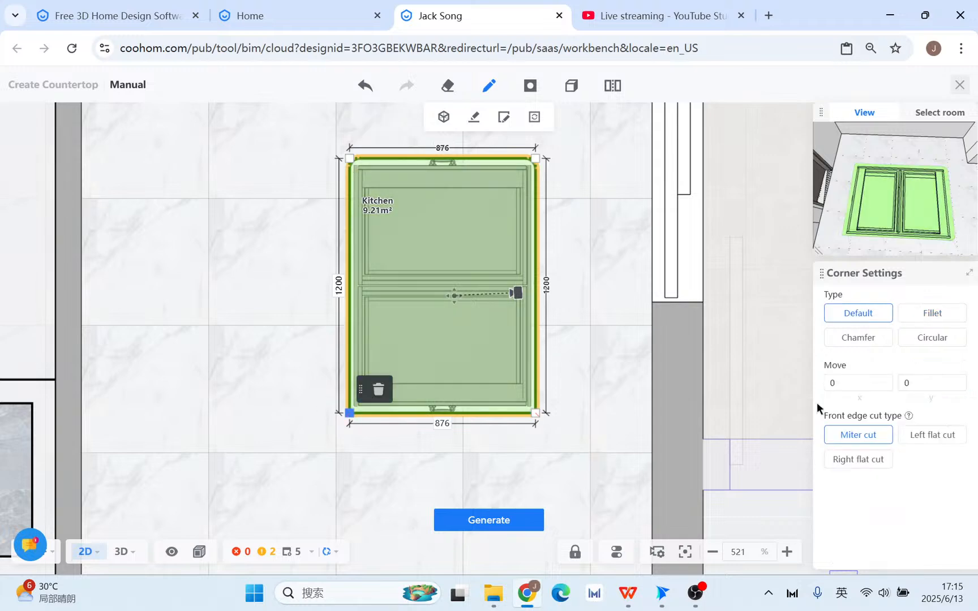
left_click(932, 316)
double_click(936, 370)
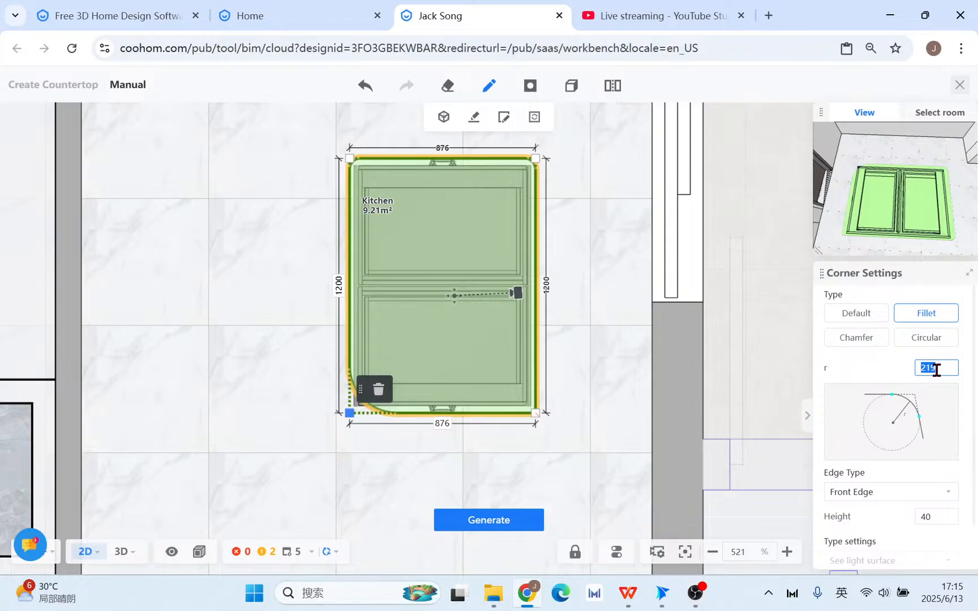
type("50")
key("Return")
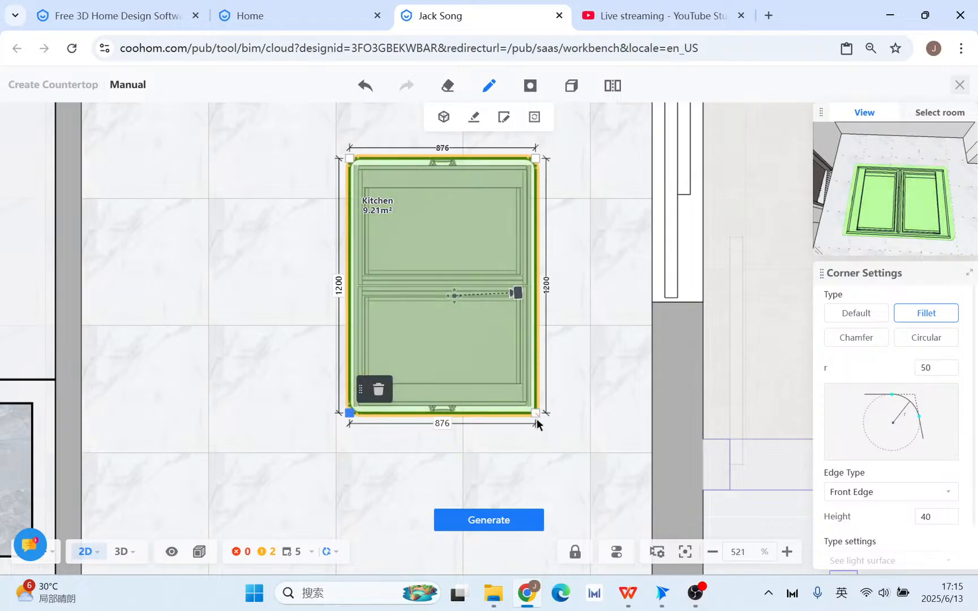
Apply a Fillet of radius 50 to the outline's lower-right corner in plan.
left_click(535, 413)
left_click(933, 315)
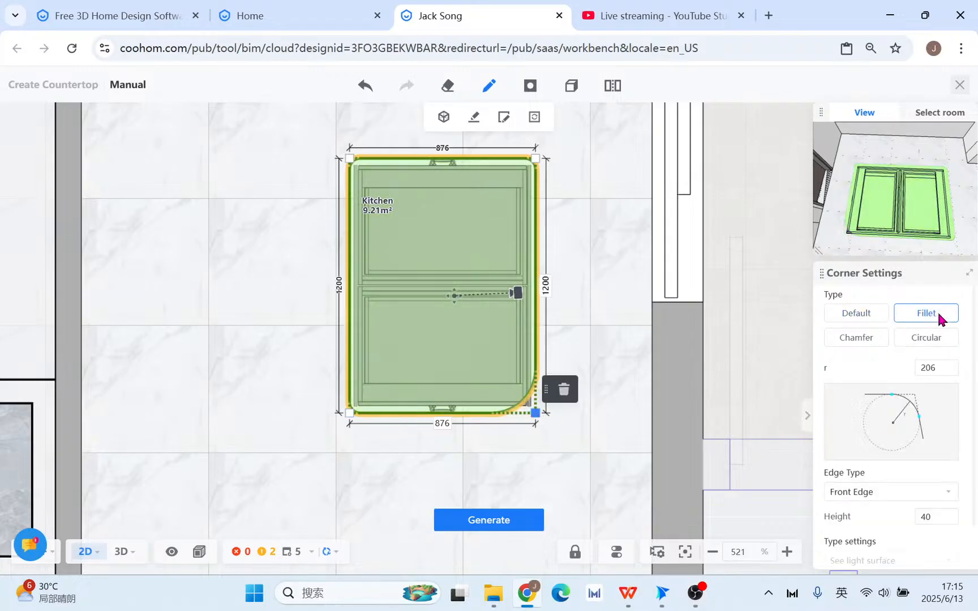
double_click(936, 365)
key("Return")
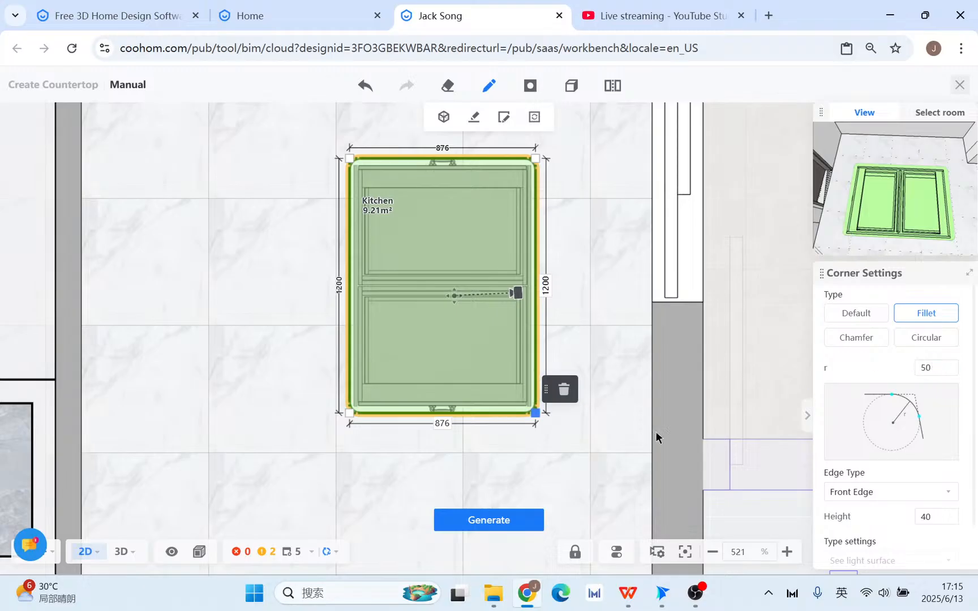
Regenerate the rounded countertop in the 3D view and finish the countertop editing.
left_click(122, 552)
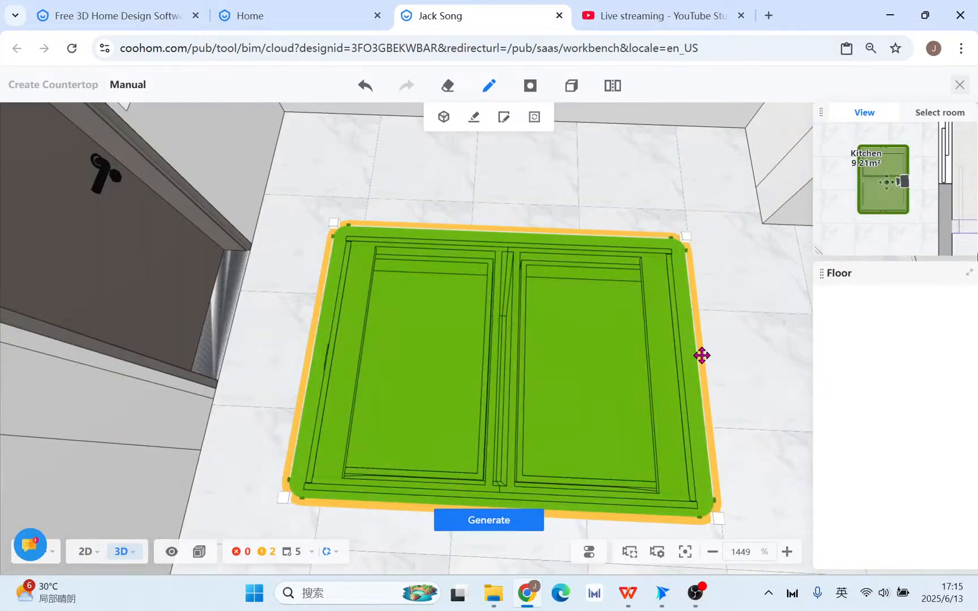
left_click(501, 518)
scroll(694, 367, "down", 1)
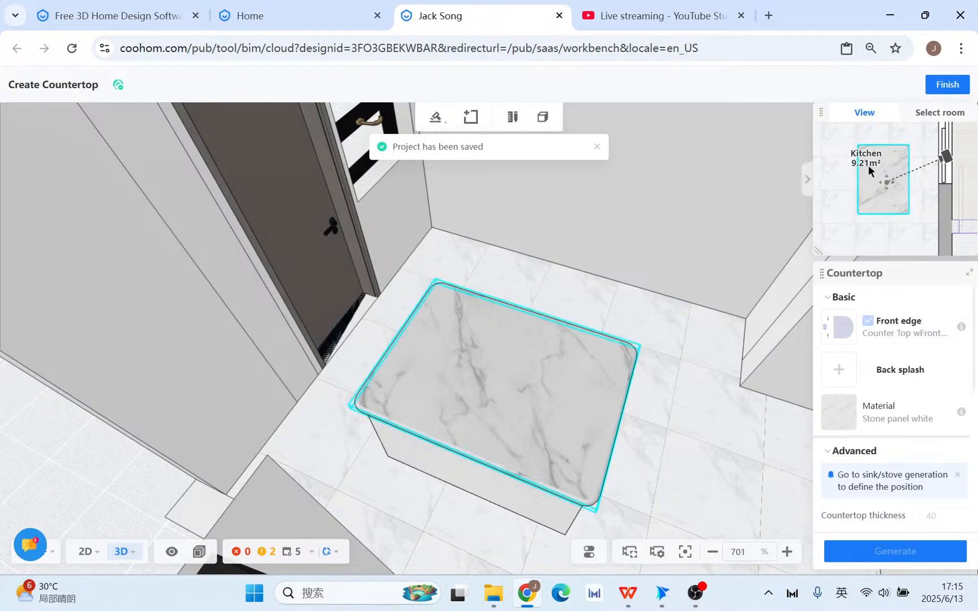
left_click(946, 85)
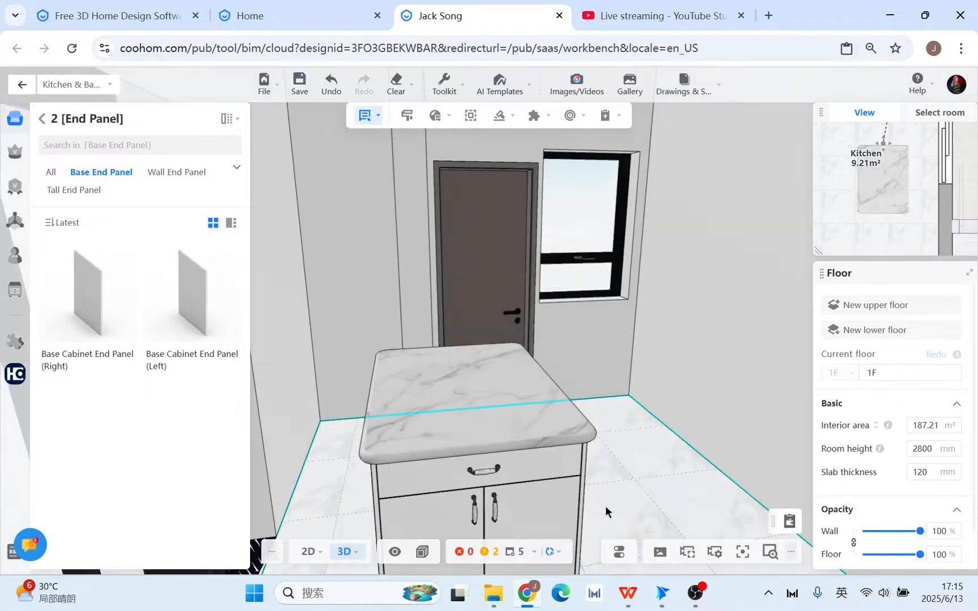
Start a toekick molding for the island cabinets and choose the Toekick Molding 10-G style.
left_click(498, 120)
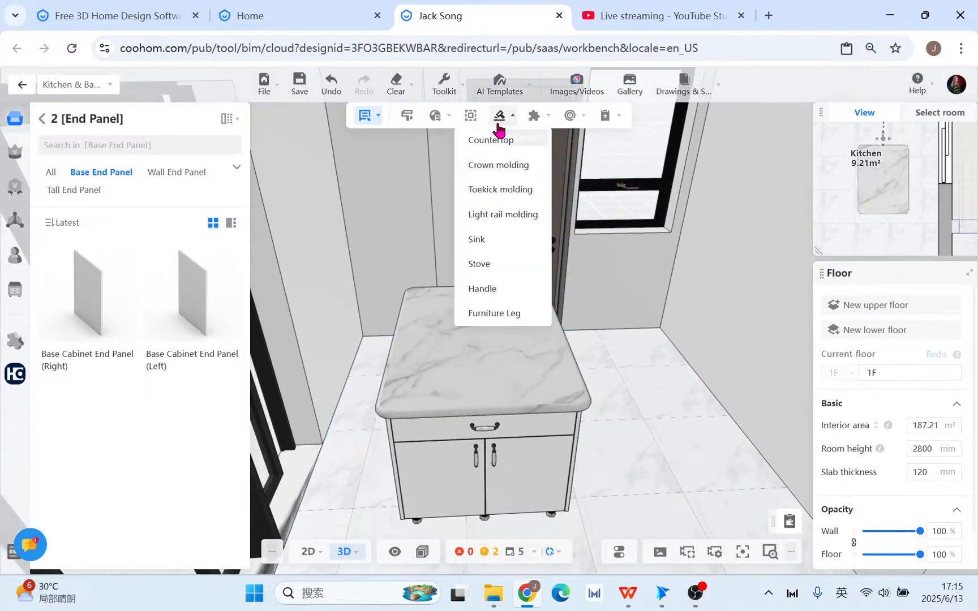
left_click(498, 190)
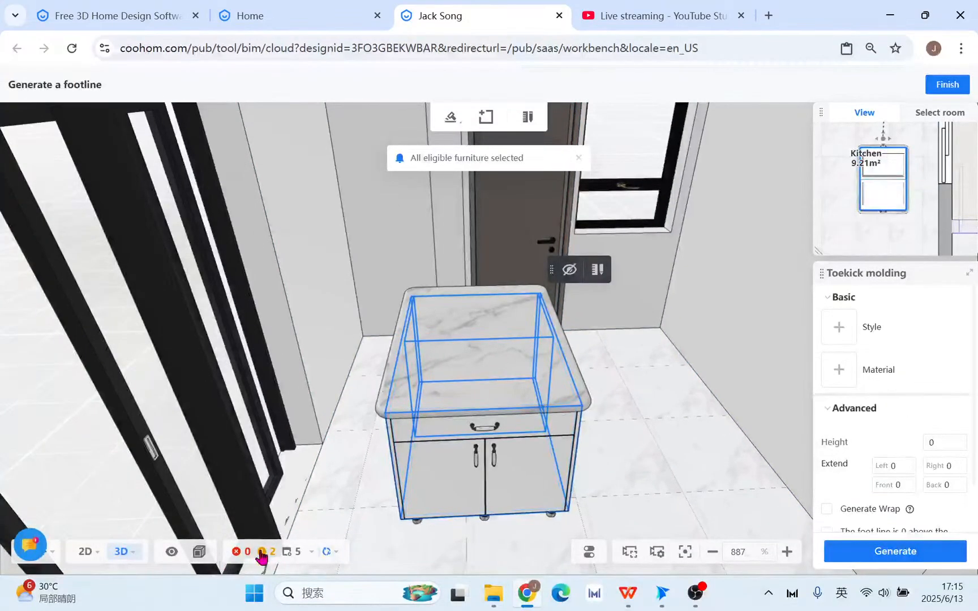
left_click(850, 329)
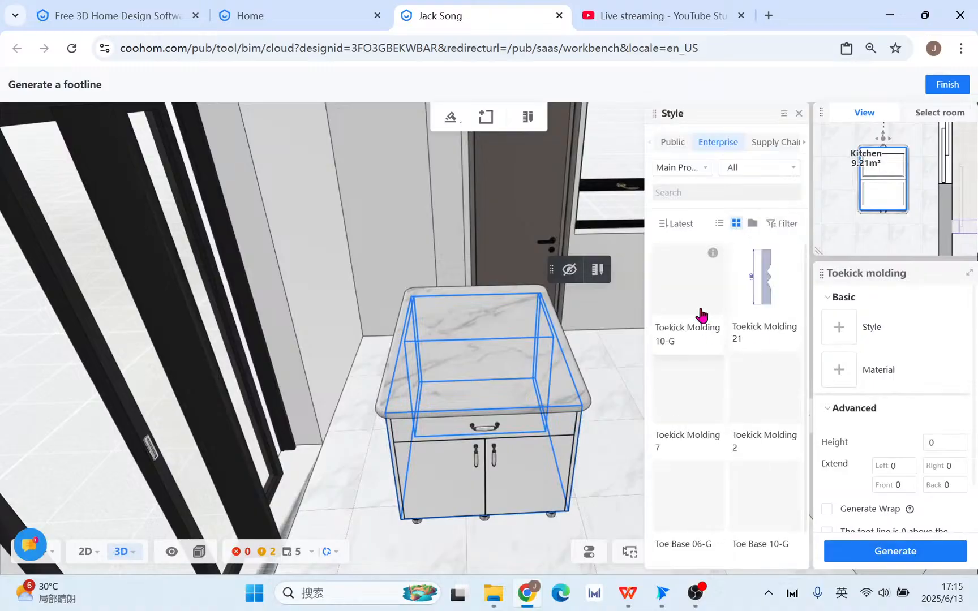
left_click(694, 294)
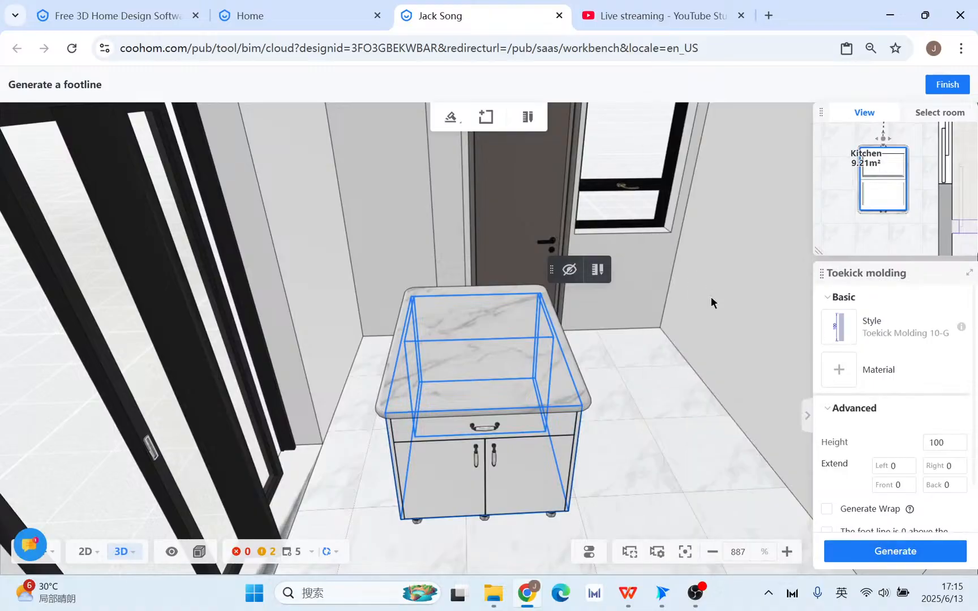
Find the Aluminum Alloy material in the public catalog, apply it to the toekick molding and generate the molding.
left_click(851, 375)
left_click(672, 142)
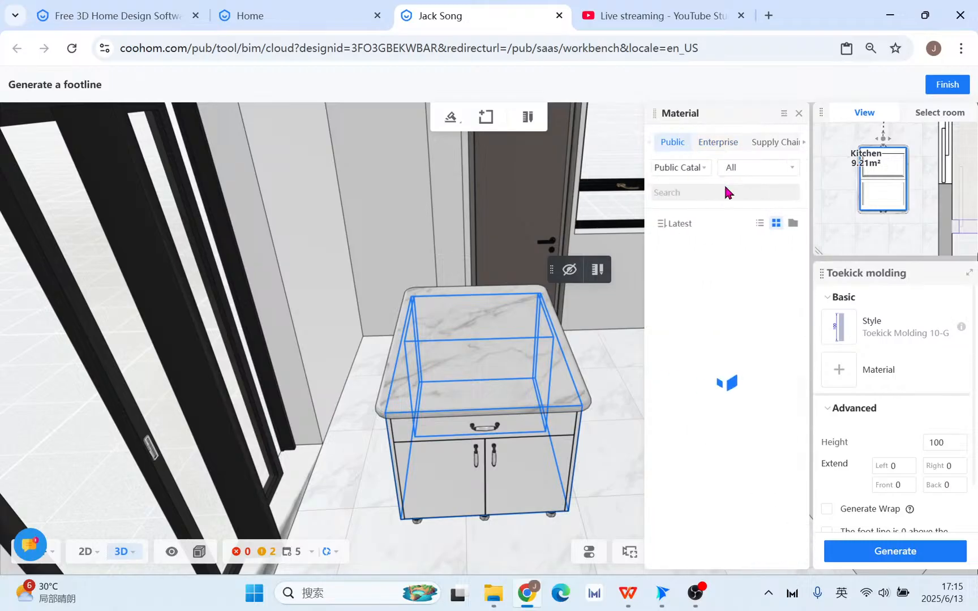
left_click(732, 194)
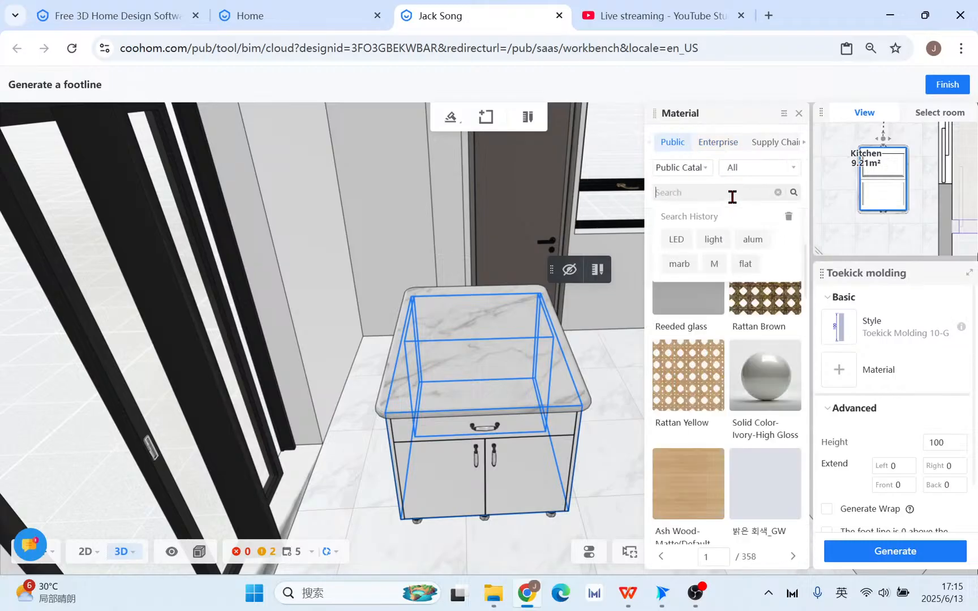
type("alumin")
key("Return")
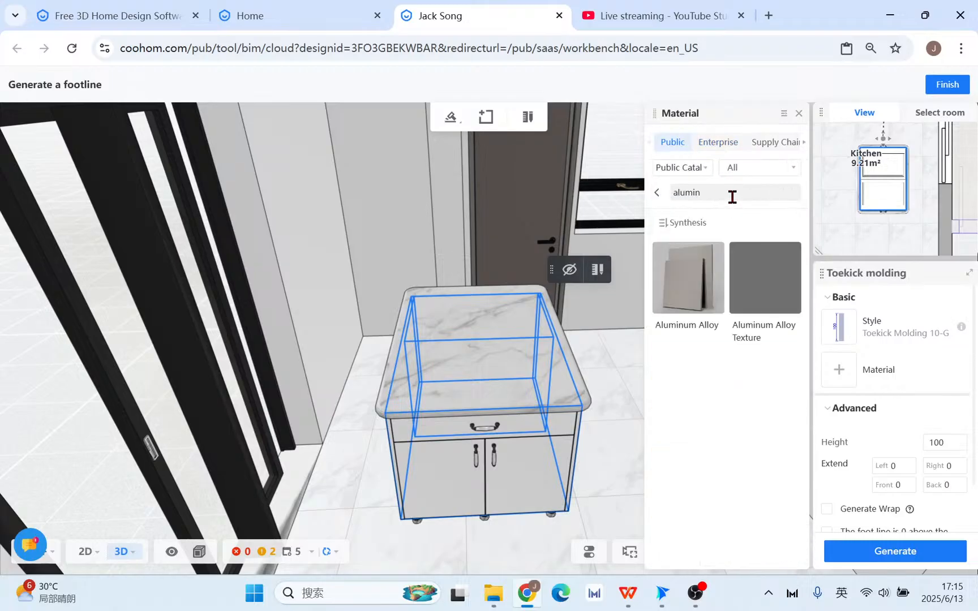
left_click(685, 277)
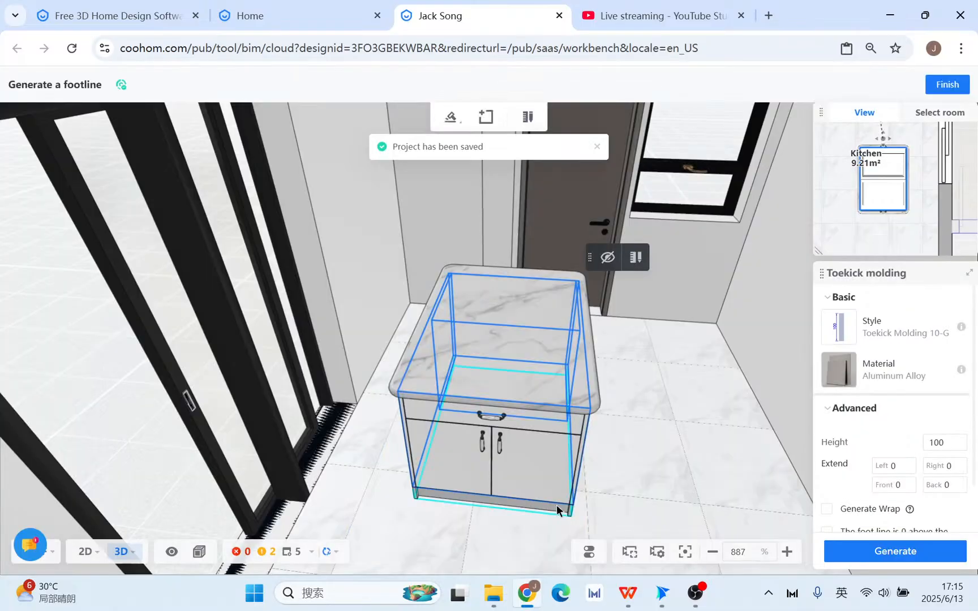
Open the generated toekick molding's outline for manual editing in the 2D plan view.
left_click(556, 505)
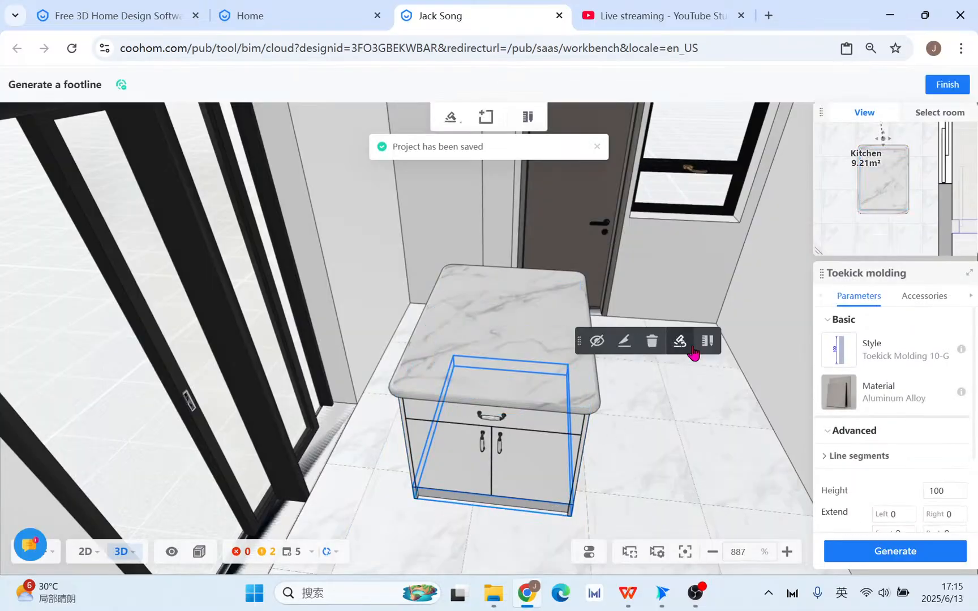
scroll(622, 396, "down", 3)
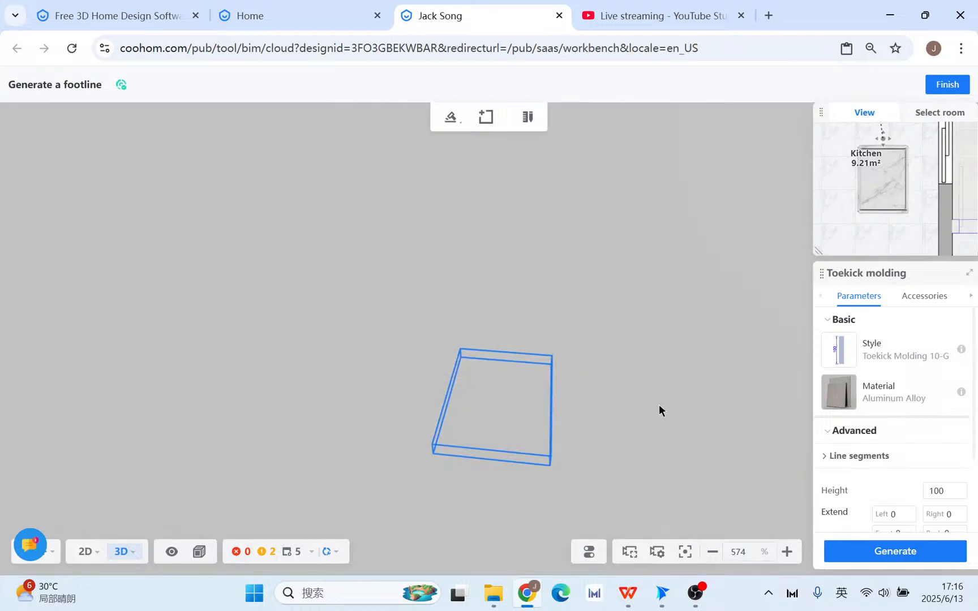
left_click_drag(663, 433, 632, 471)
right_click_drag(701, 471, 572, 331)
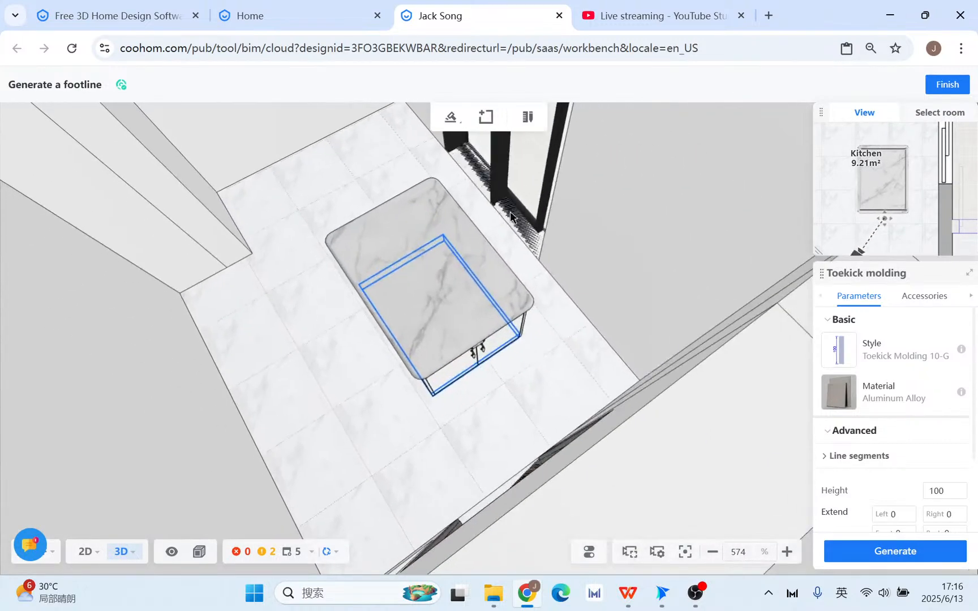
scroll(517, 424, "up", 6)
left_click_drag(512, 434, 538, 418)
left_click(597, 355)
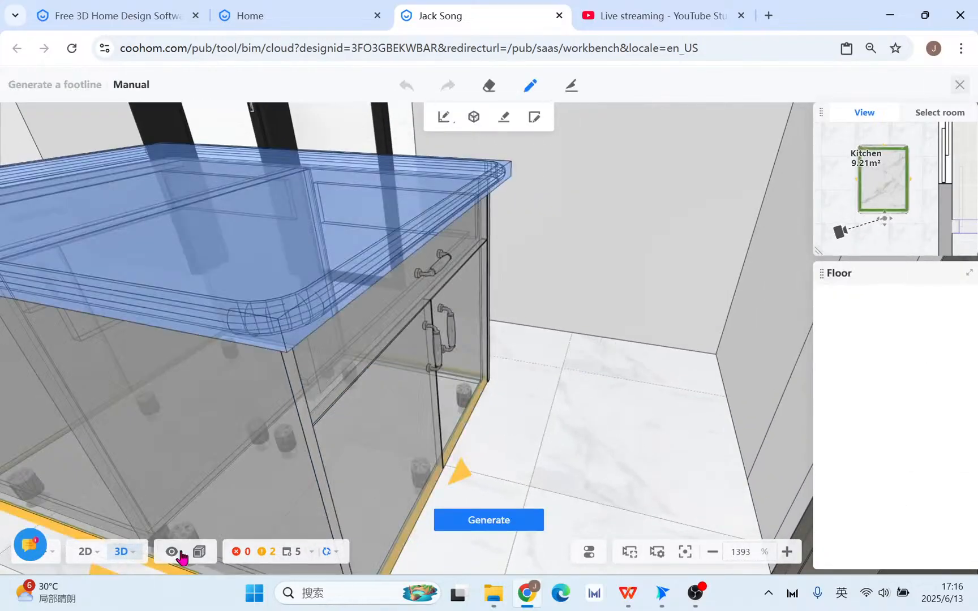
left_click(86, 552)
scroll(413, 263, "up", 5)
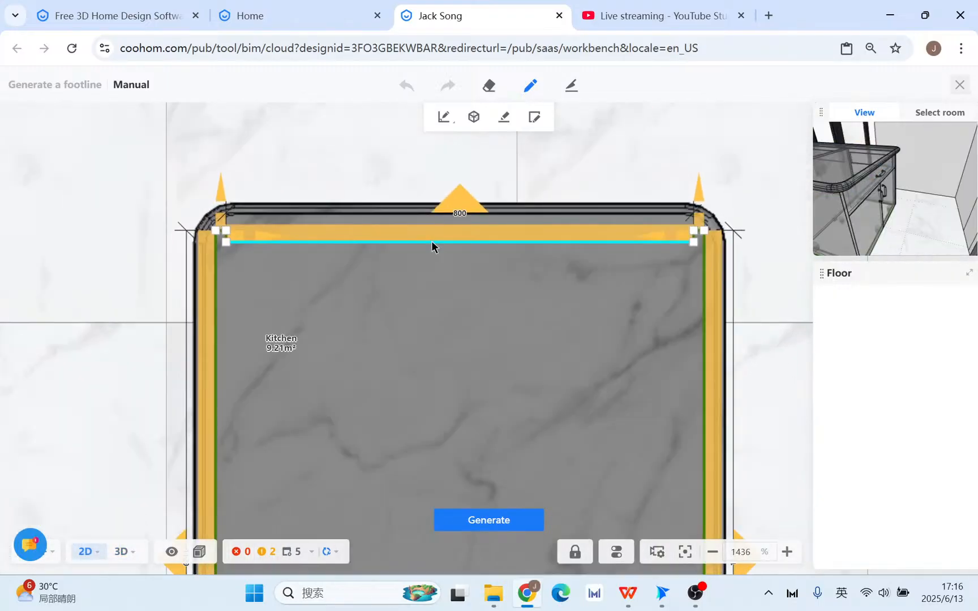
Move the toekick outline's upper edge outward until it lines up with the ends of the side edges.
left_click(432, 242)
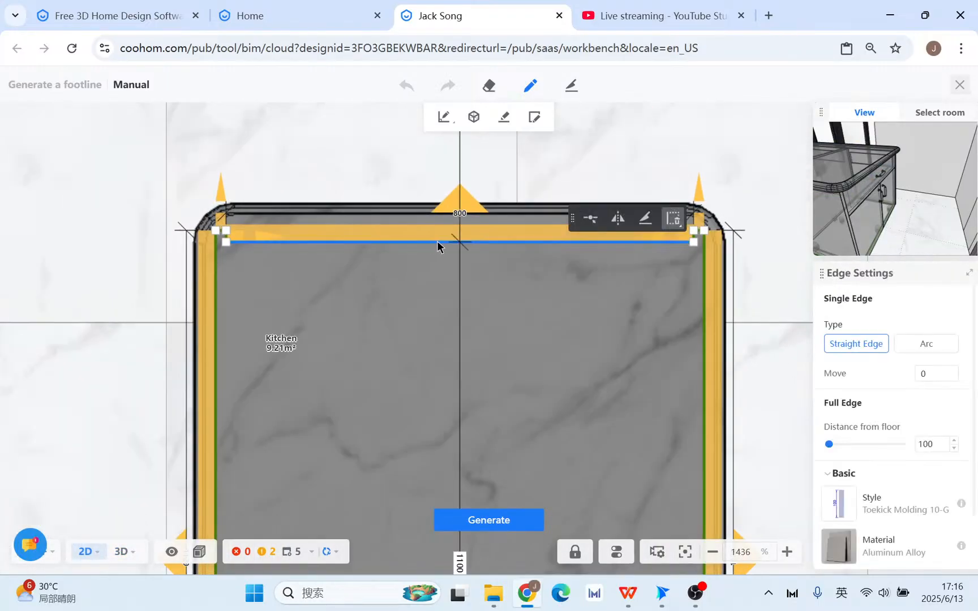
left_click_drag(438, 242, 443, 231)
left_click(464, 251)
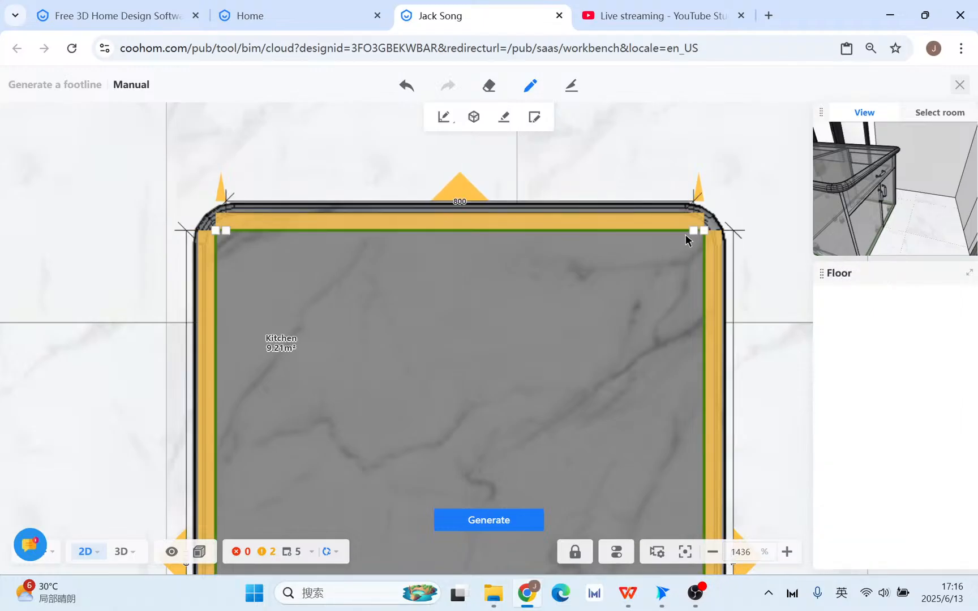
Extend both ends of the upper toekick edge to meet the side edges, regenerate the molding and finish the toekick editing.
left_click_drag(696, 231, 705, 230)
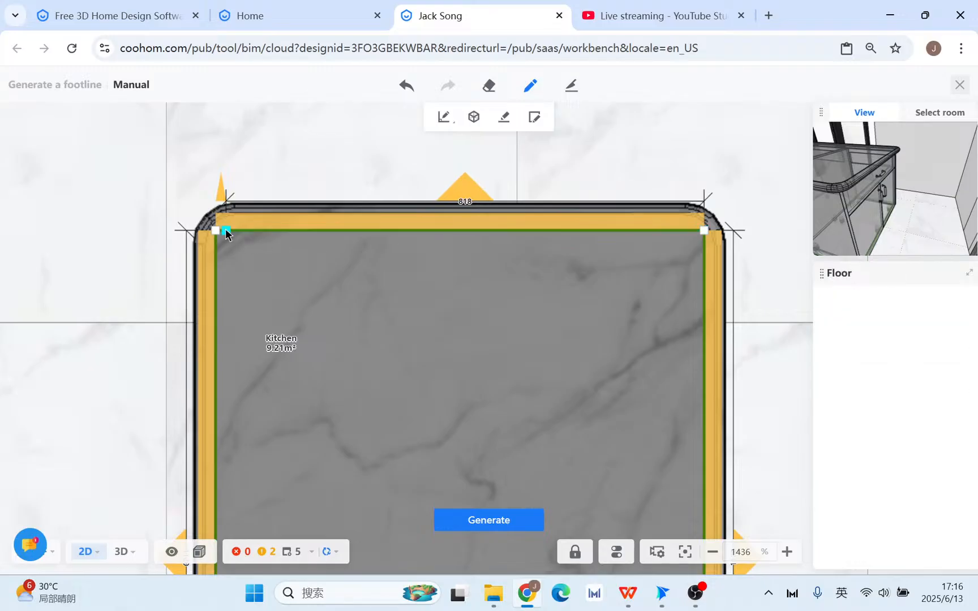
left_click_drag(221, 230, 215, 231)
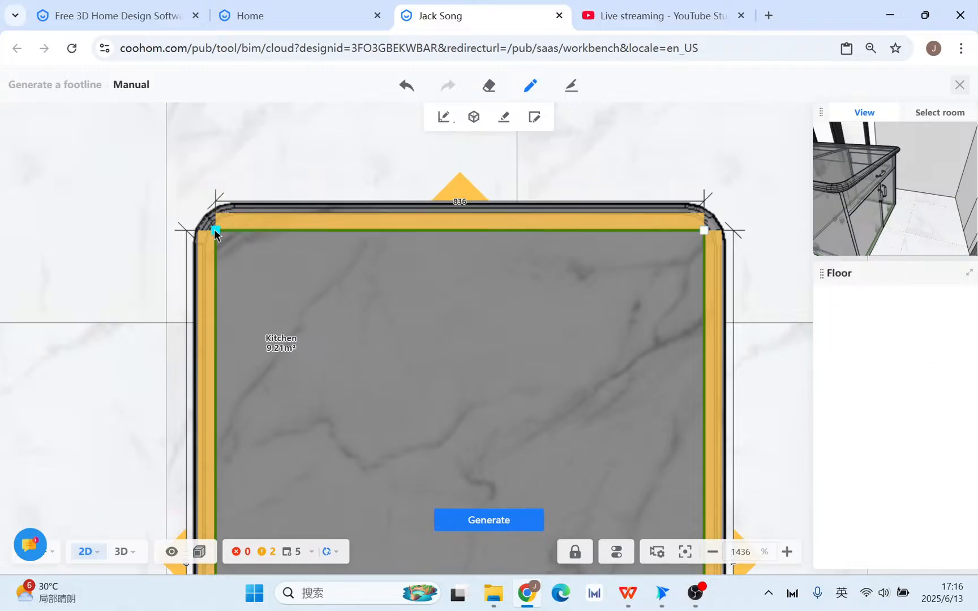
left_click(500, 525)
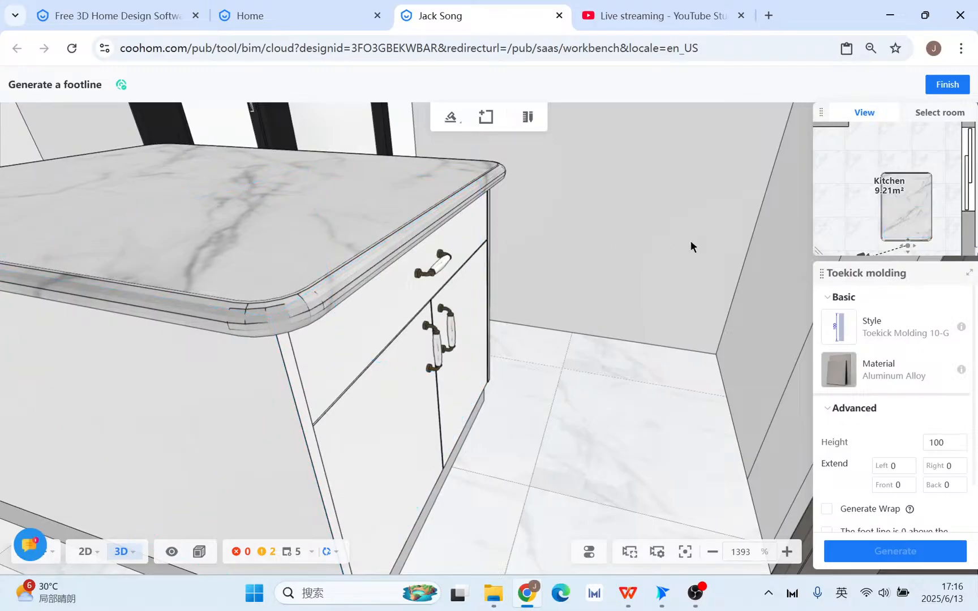
left_click(940, 85)
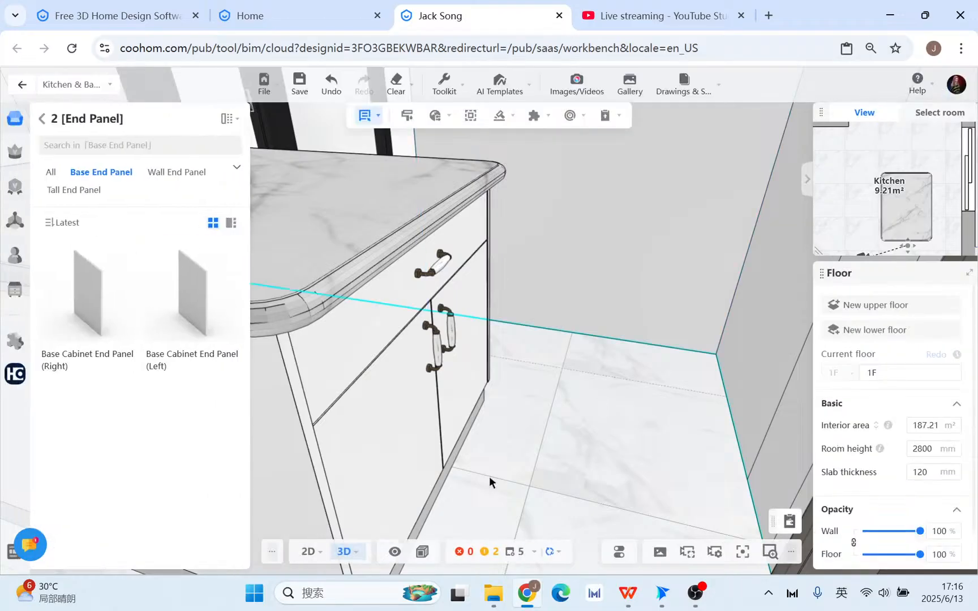
Inspect the island with its countertop and toekick molding in the plan and 3D views.
scroll(625, 335, "down", 1)
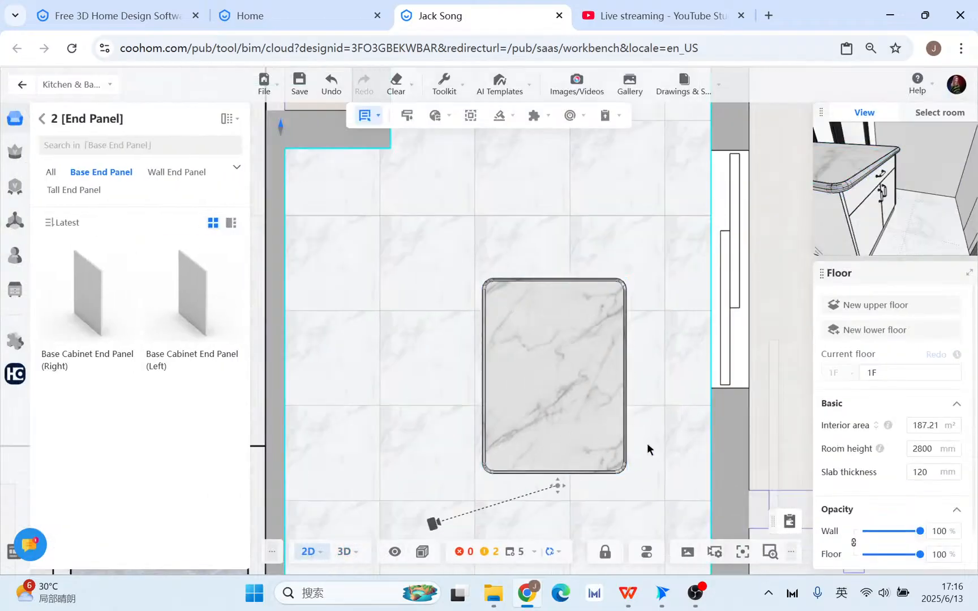
left_click_drag(647, 444, 649, 380)
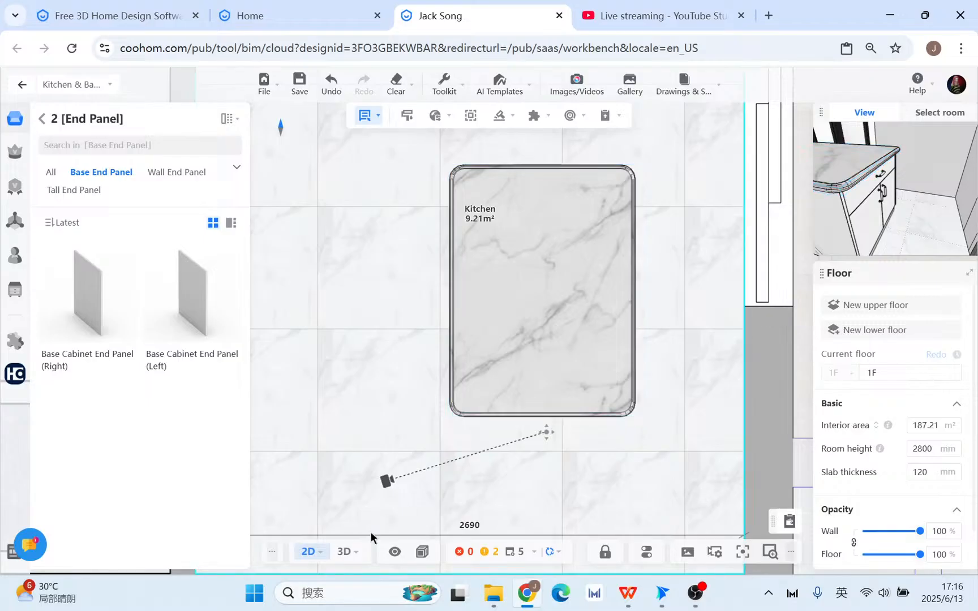
left_click(344, 551)
scroll(620, 314, "down", 5)
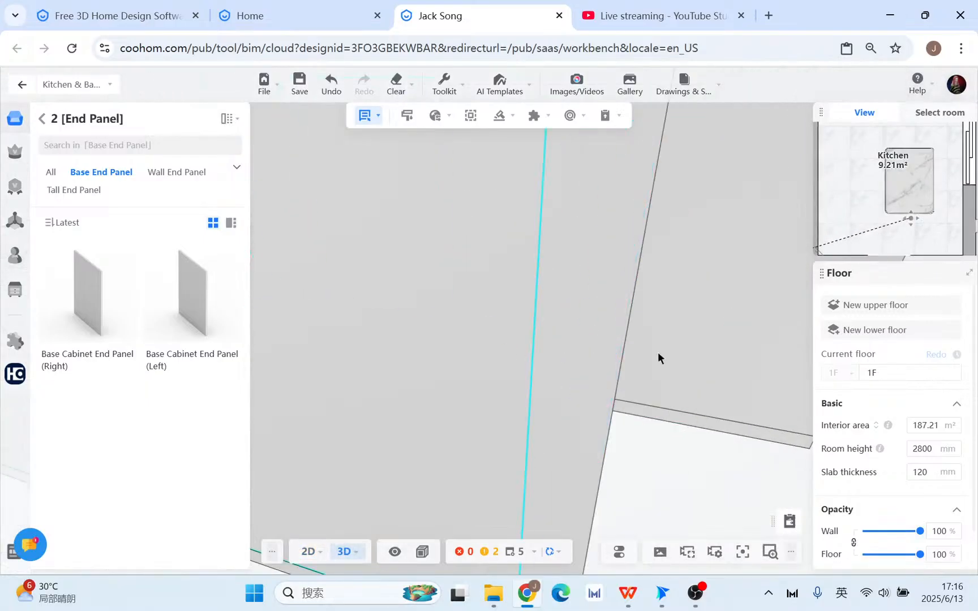
left_click_drag(658, 352, 685, 308)
left_click_drag(433, 190, 540, 357)
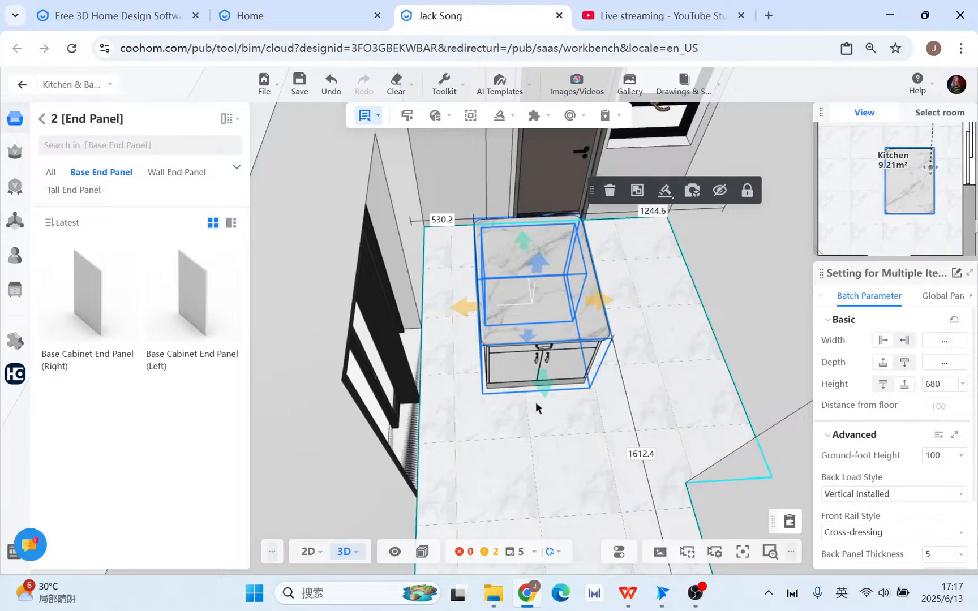
left_click_drag(517, 433, 528, 447)
scroll(594, 455, "up", 4)
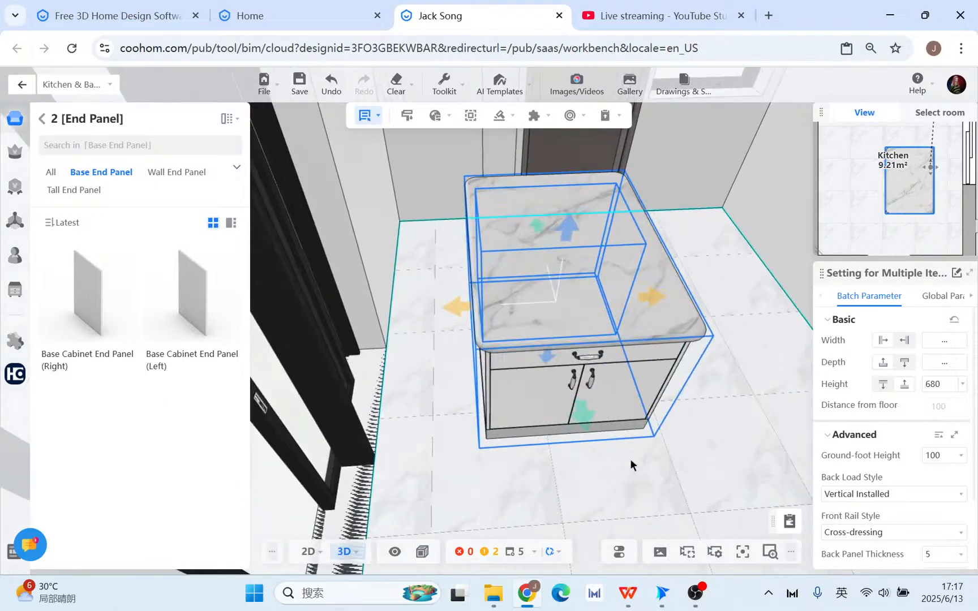
left_click(660, 467)
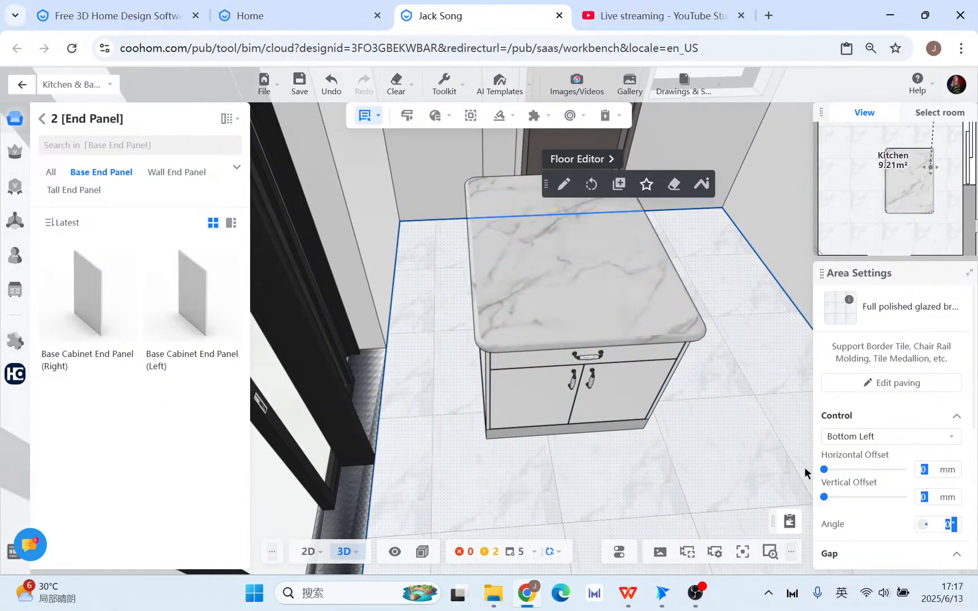
left_click_drag(629, 367, 653, 392)
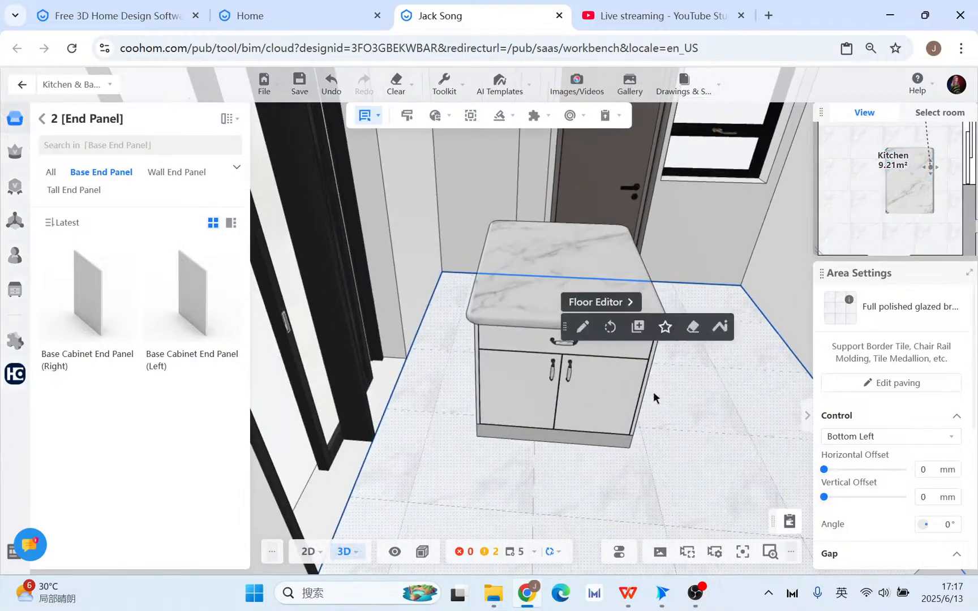
Combine all the island's cabinets, panels, countertop and toekick into one model and add it to the JS favorites folder.
left_click_drag(452, 189, 717, 497)
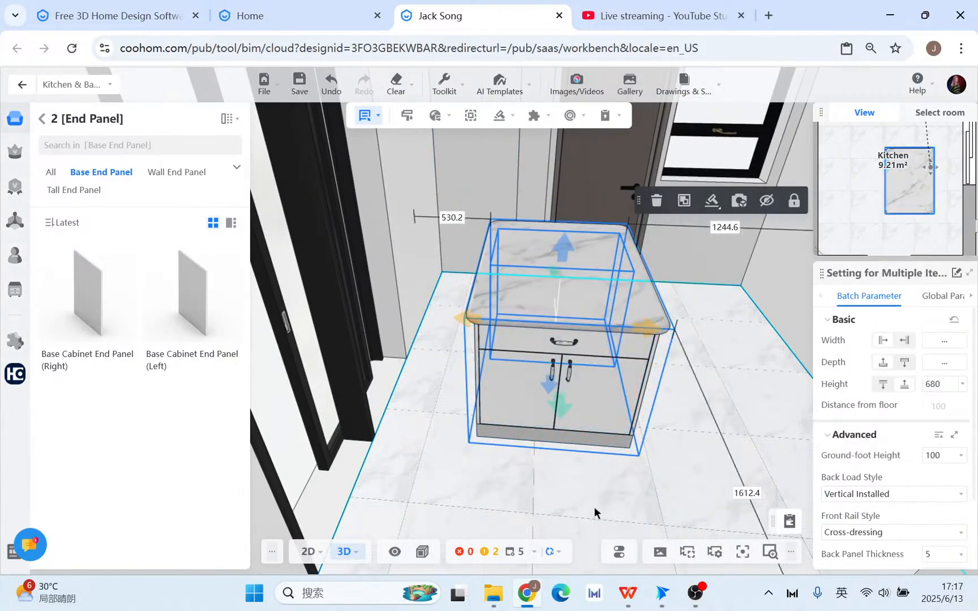
left_click(682, 202)
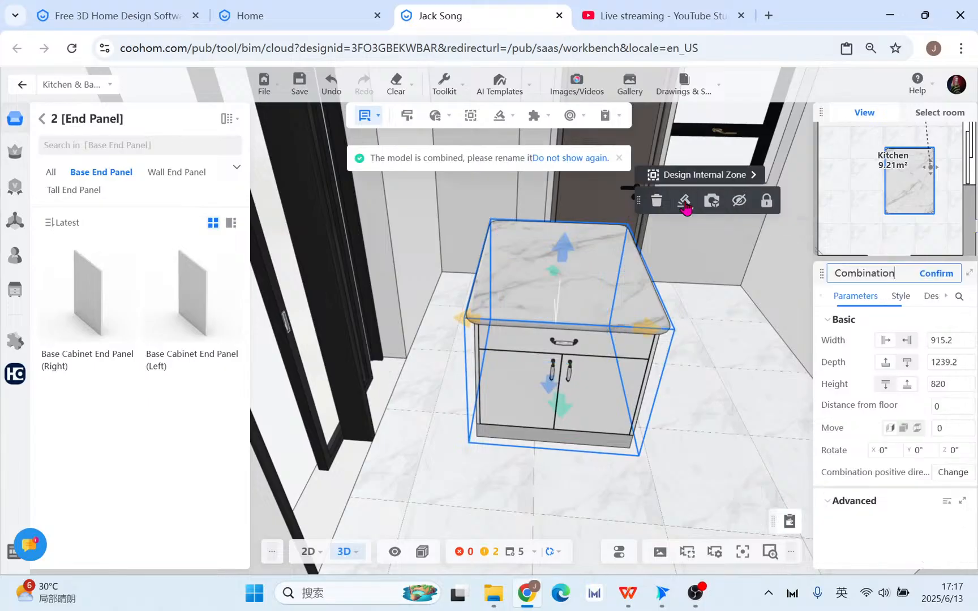
right_click(627, 510)
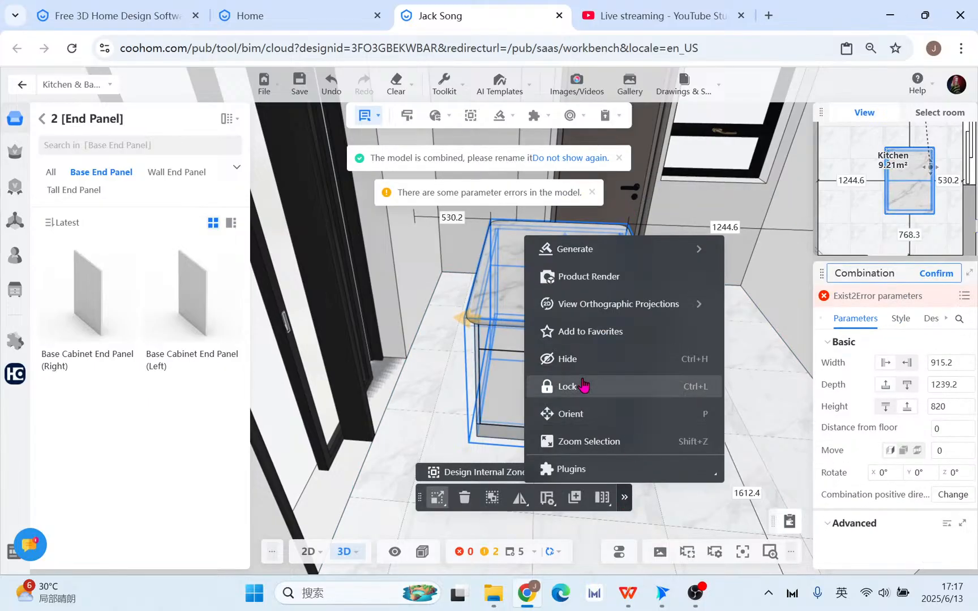
mouse_move(554, 294)
left_click(557, 332)
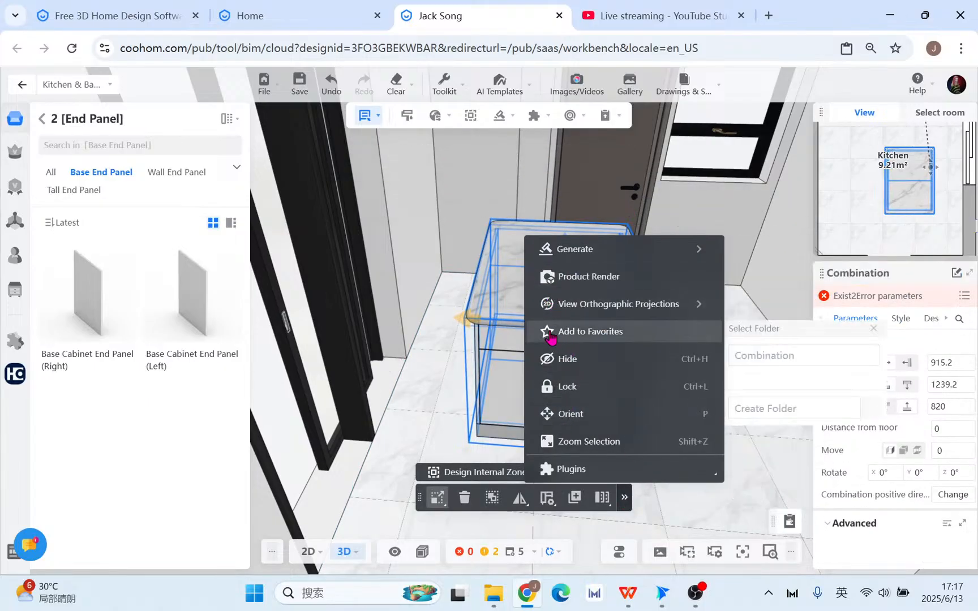
left_click(736, 411)
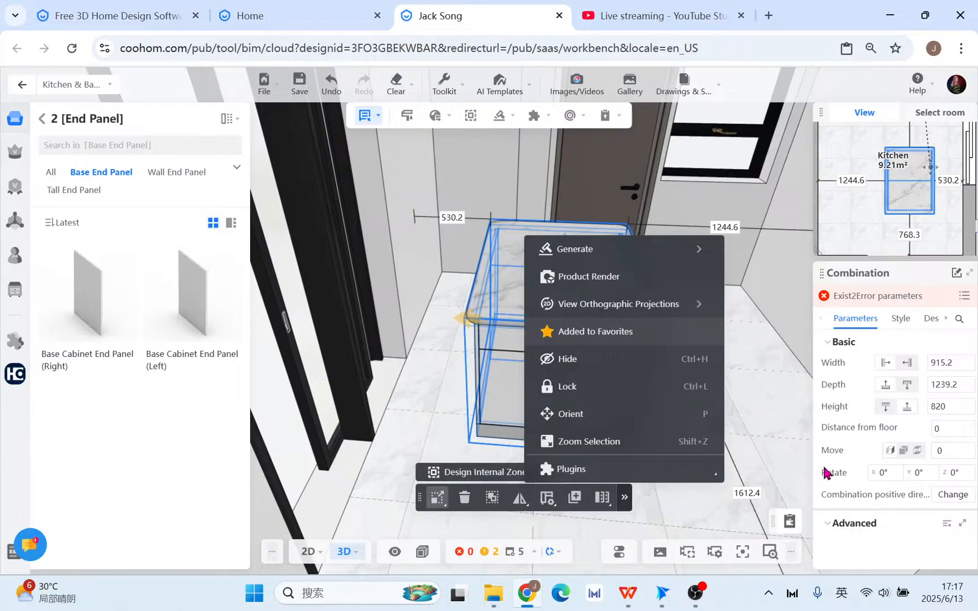
Open the JS folder in the personal catalog.
mouse_move(15, 223)
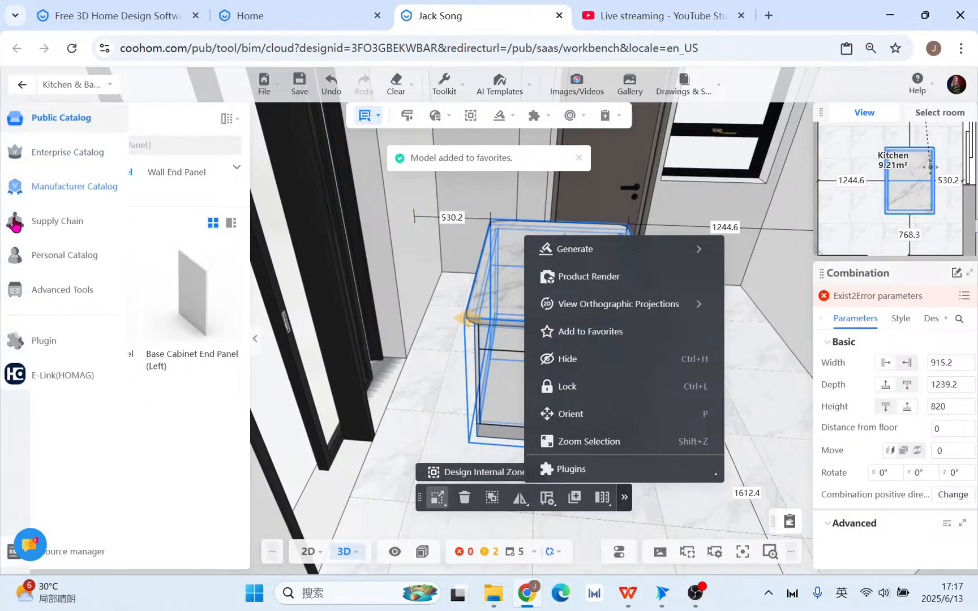
left_click(15, 262)
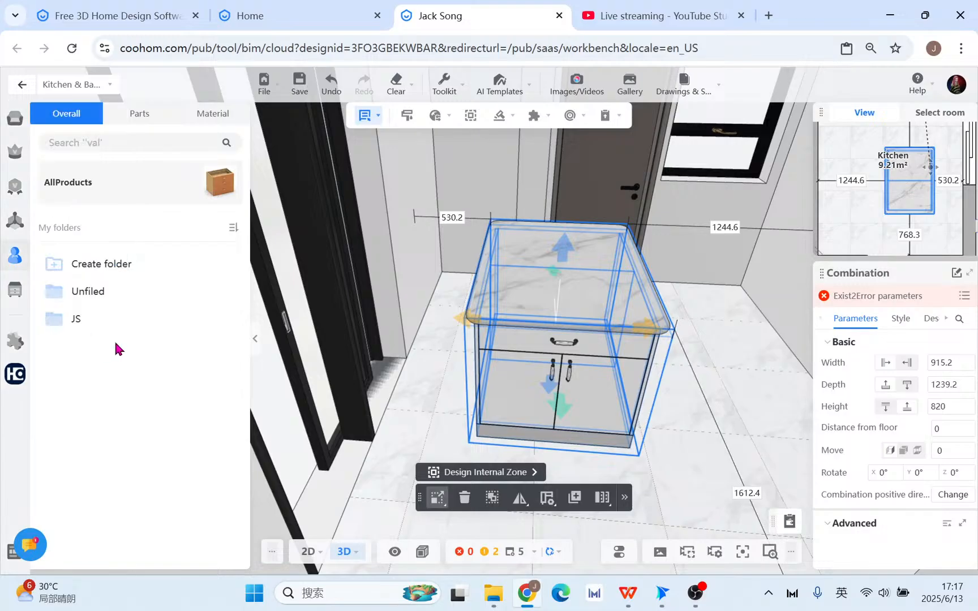
left_click(103, 318)
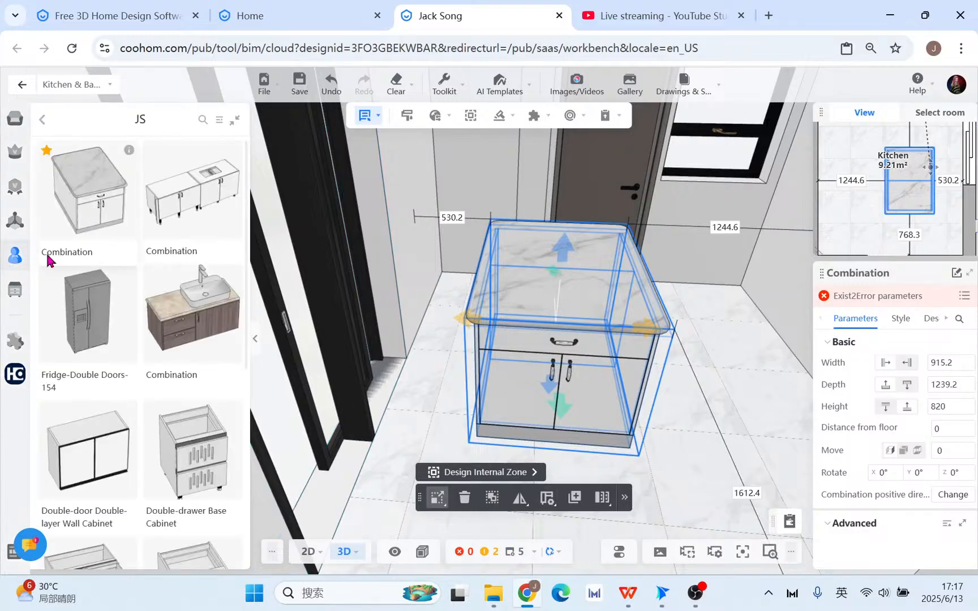
Place a copy of the saved island combination on the kitchen floor in front of the existing island.
left_click(86, 200)
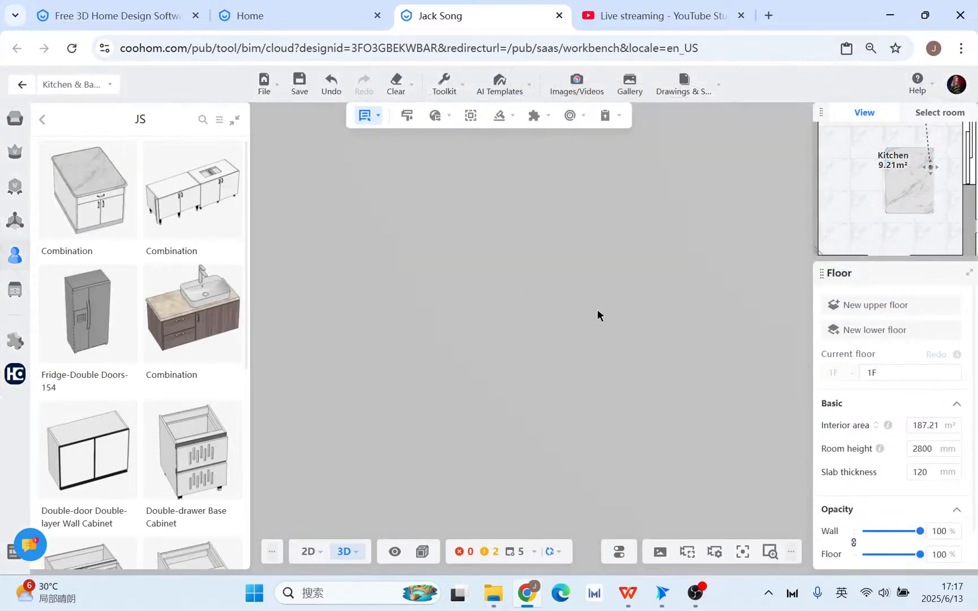
scroll(596, 309, "down", 3)
right_click_drag(467, 324, 507, 380)
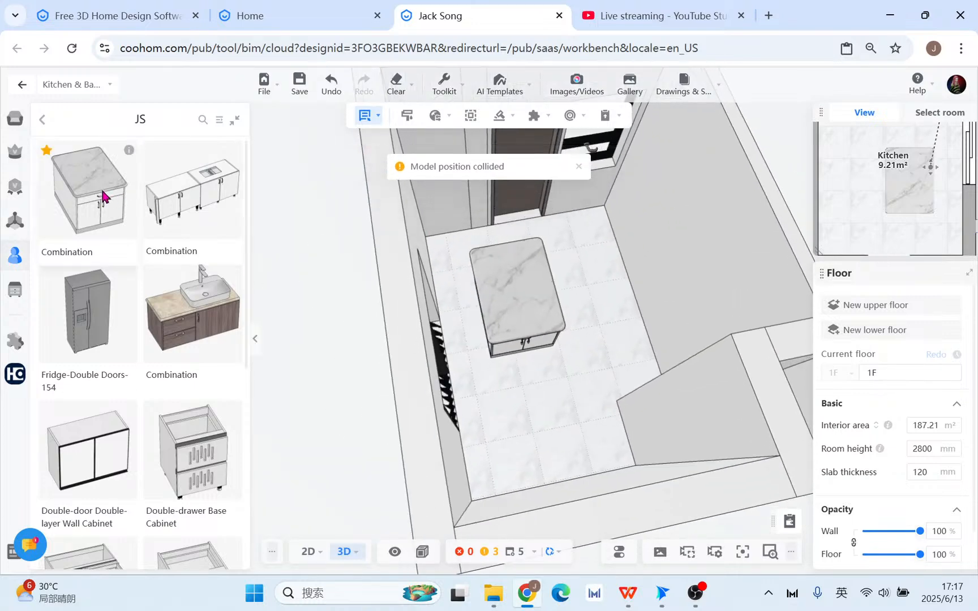
left_click(103, 198)
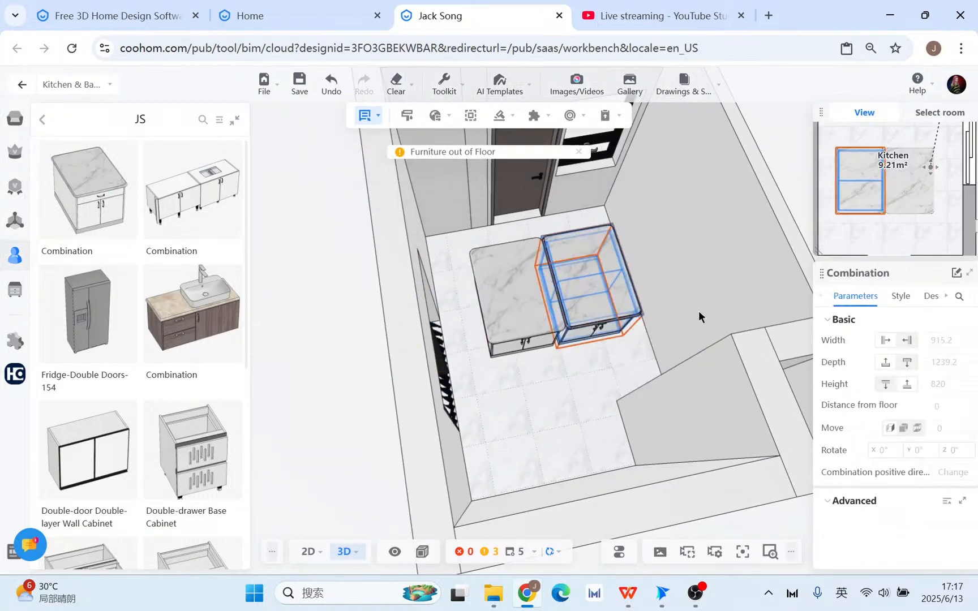
scroll(589, 393, "down", 5)
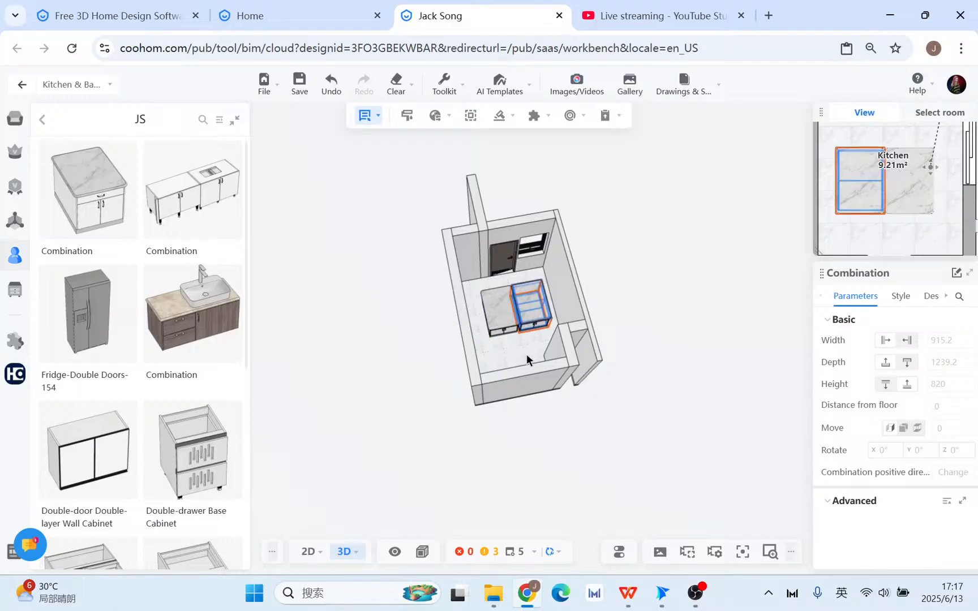
left_click(514, 360)
scroll(557, 387, "up", 3)
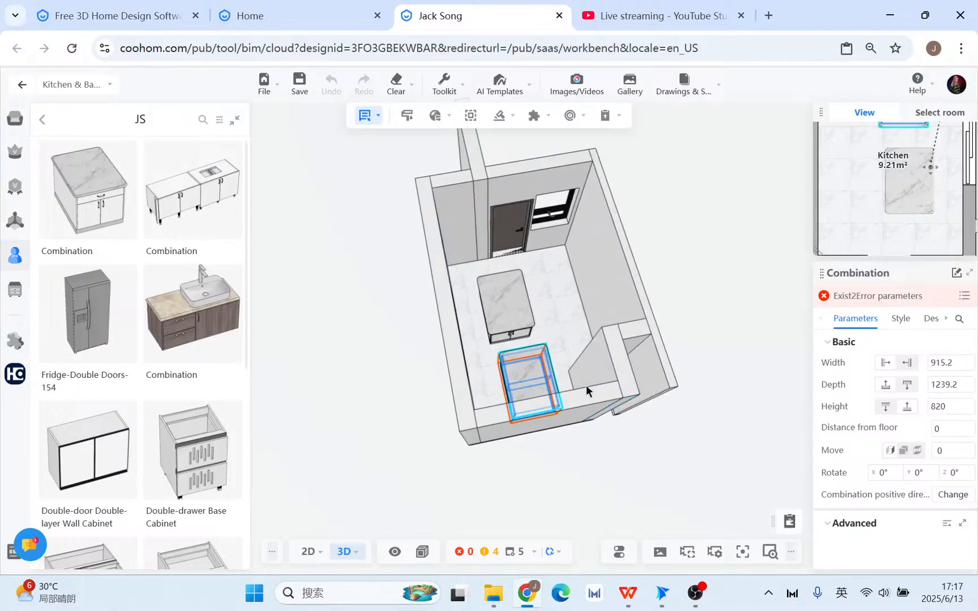
Delete the extra copy of the island combination placed in front of the original island.
left_click(568, 370)
left_click_drag(395, 407, 523, 388)
left_click(536, 341)
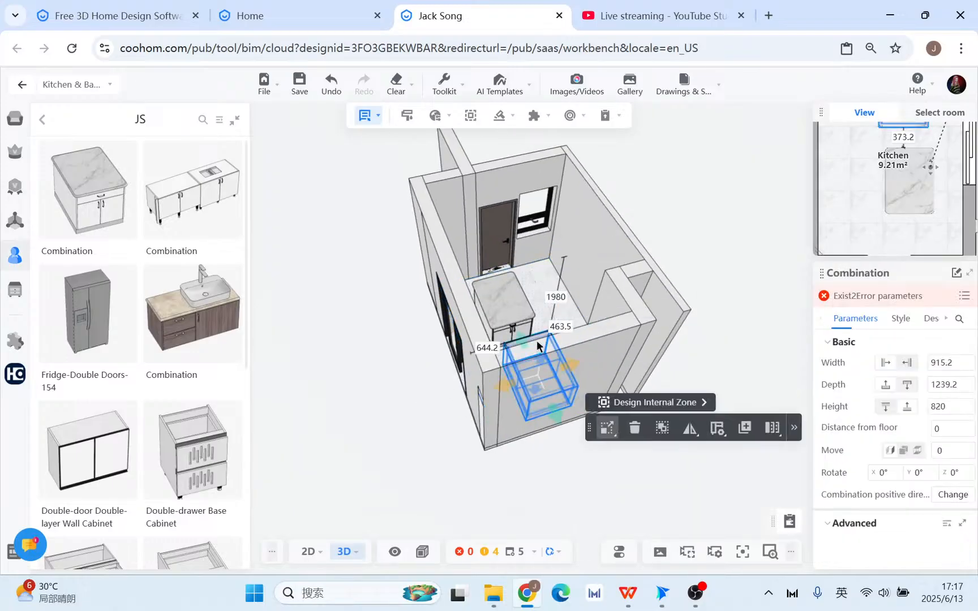
left_click(636, 430)
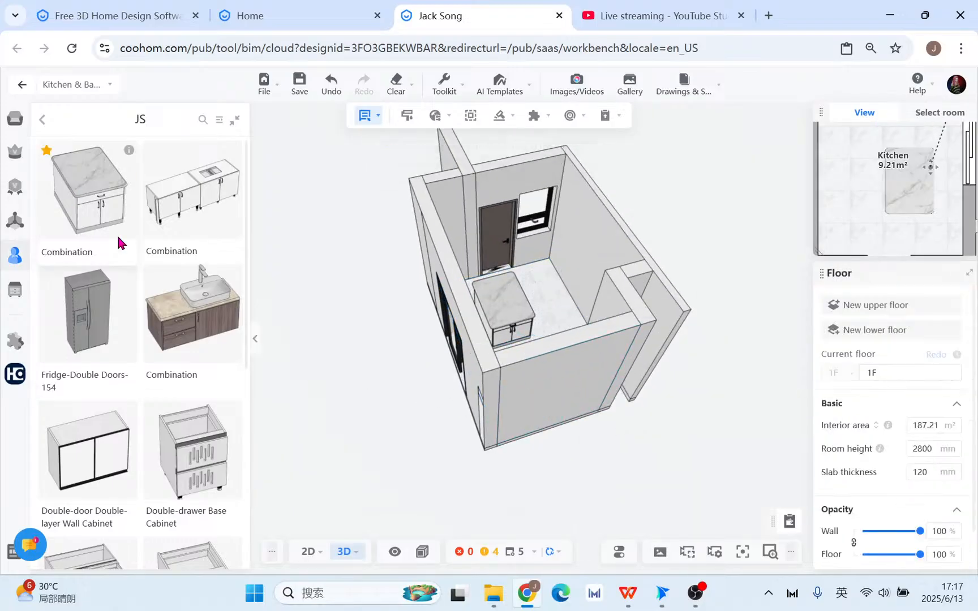
scroll(153, 410, "down", 3)
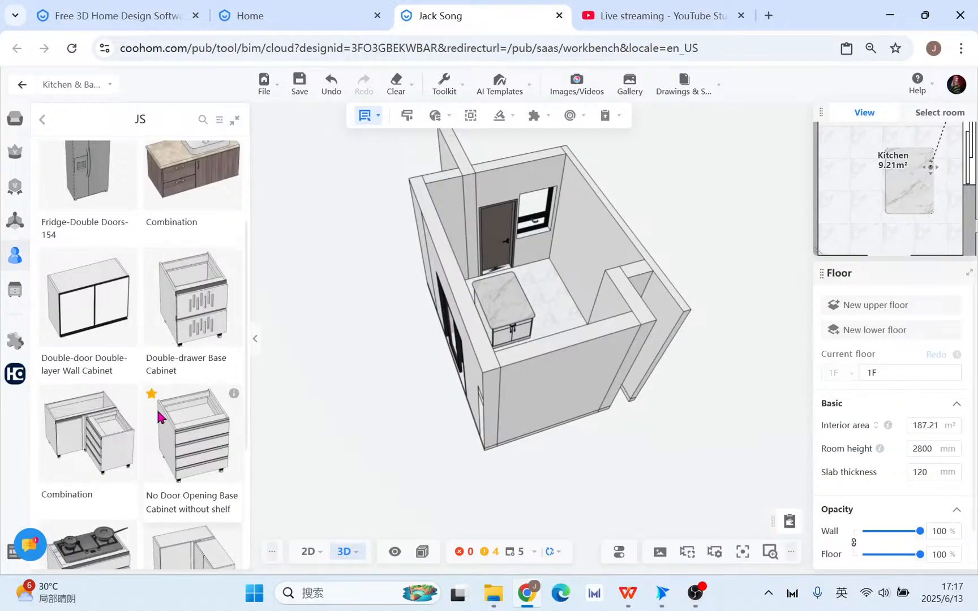
scroll(158, 415, "up", 3)
left_click_drag(400, 357, 537, 272)
left_click(648, 16)
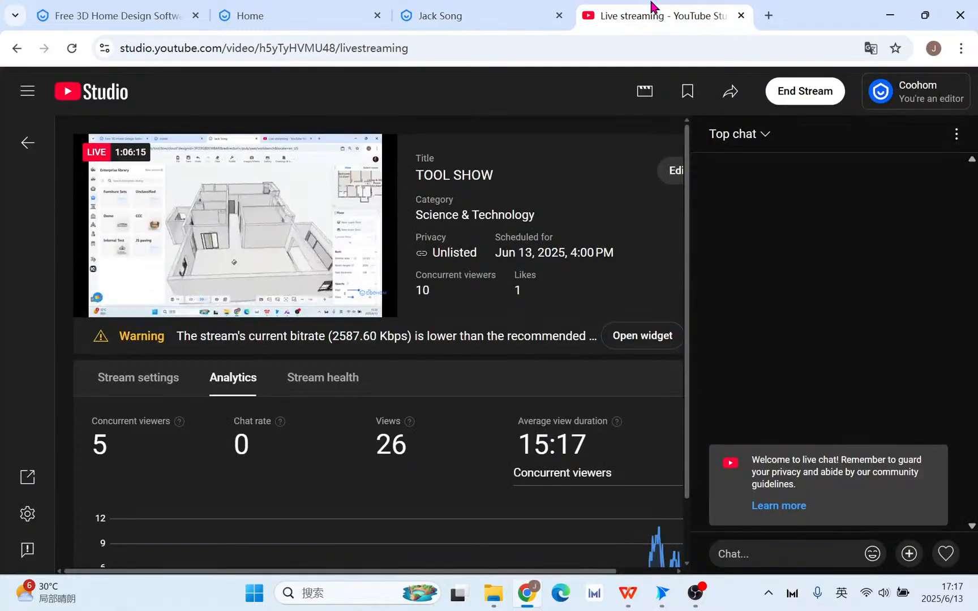
left_click(463, 17)
left_click_drag(481, 321, 585, 522)
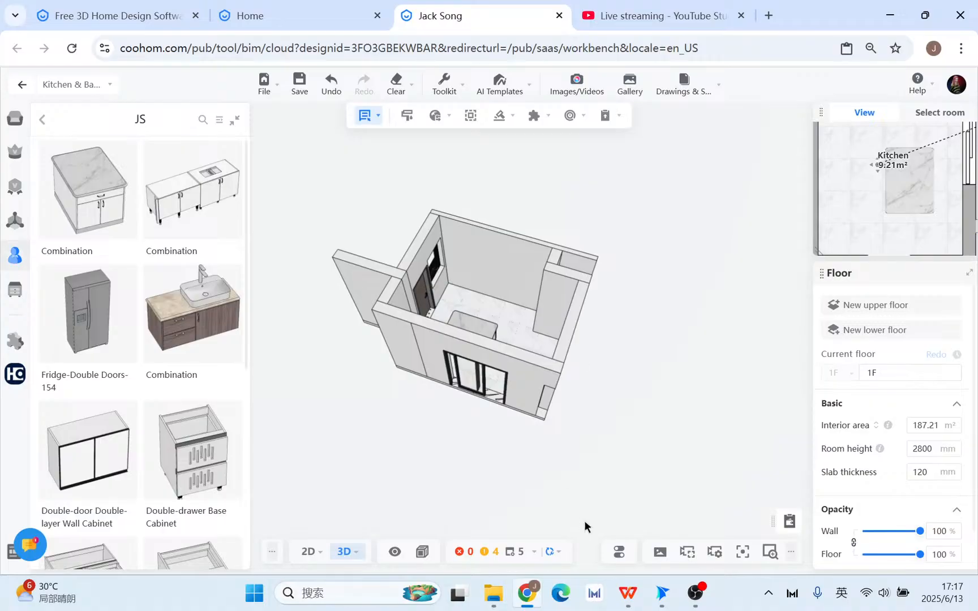
left_click(627, 593)
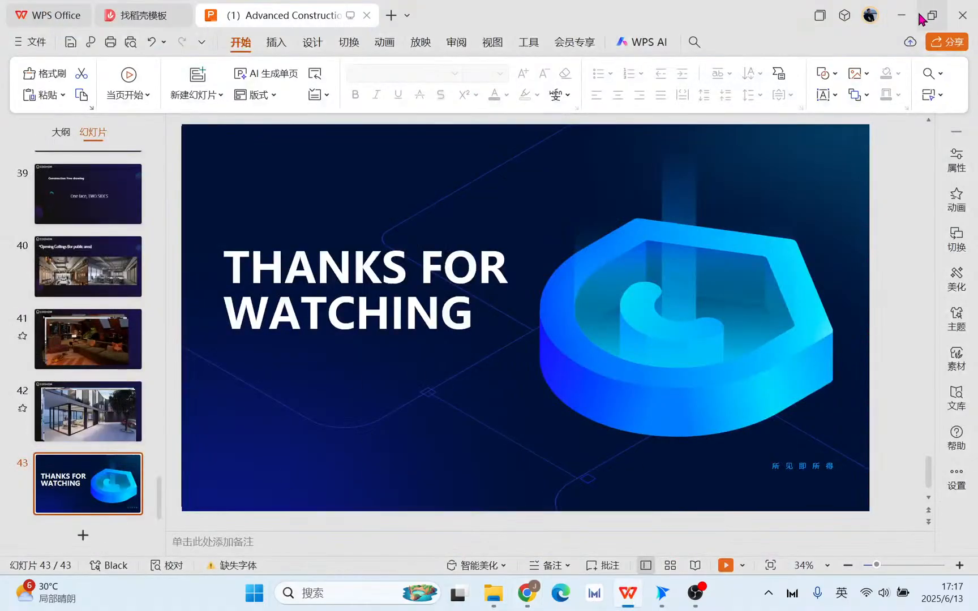
left_click(901, 15)
Inspect the remaining kitchen island from several angles in the 3D view.
scroll(550, 345, "up", 3)
left_click_drag(550, 332, 722, 338)
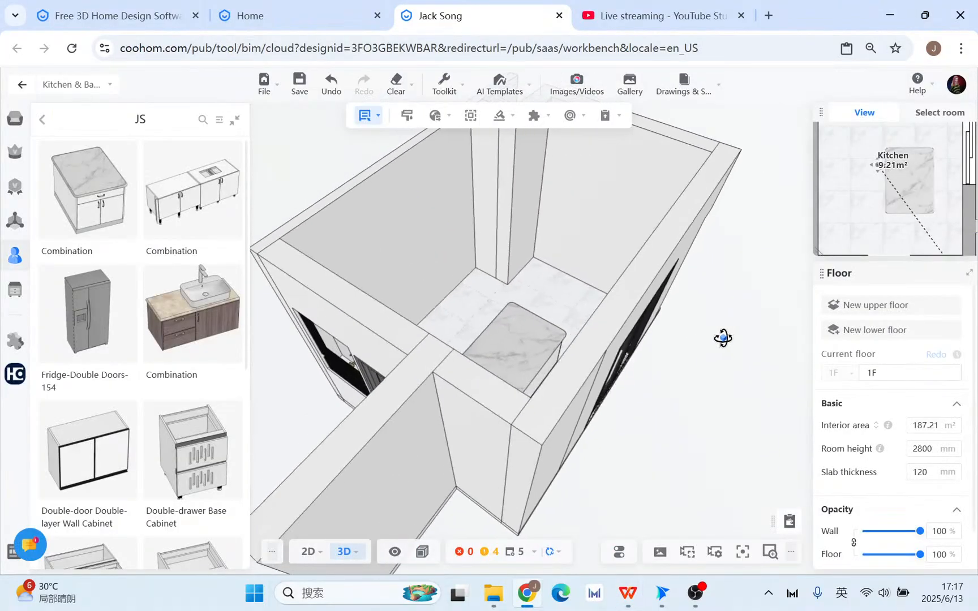
scroll(563, 321, "up", 5)
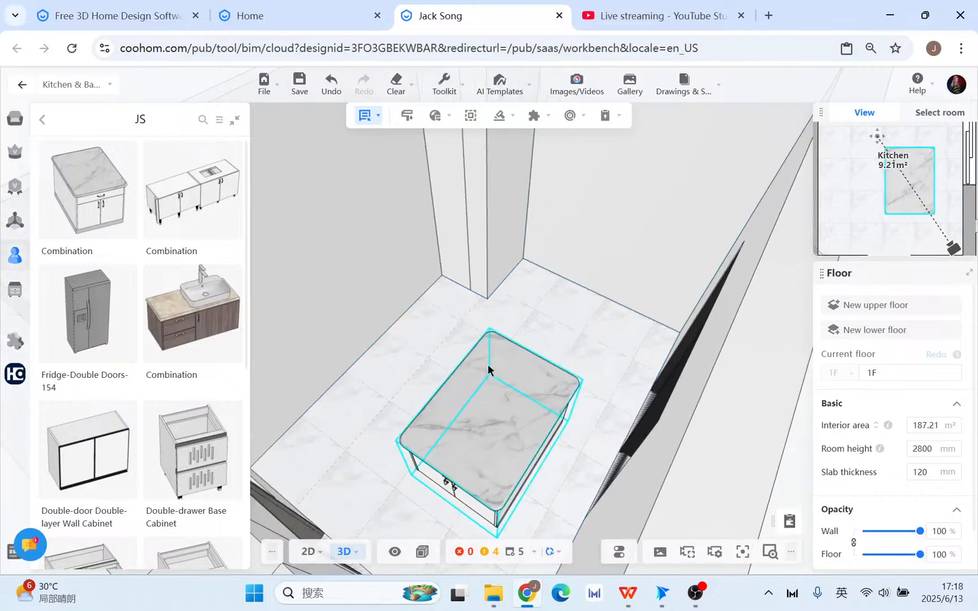
left_click(49, 87)
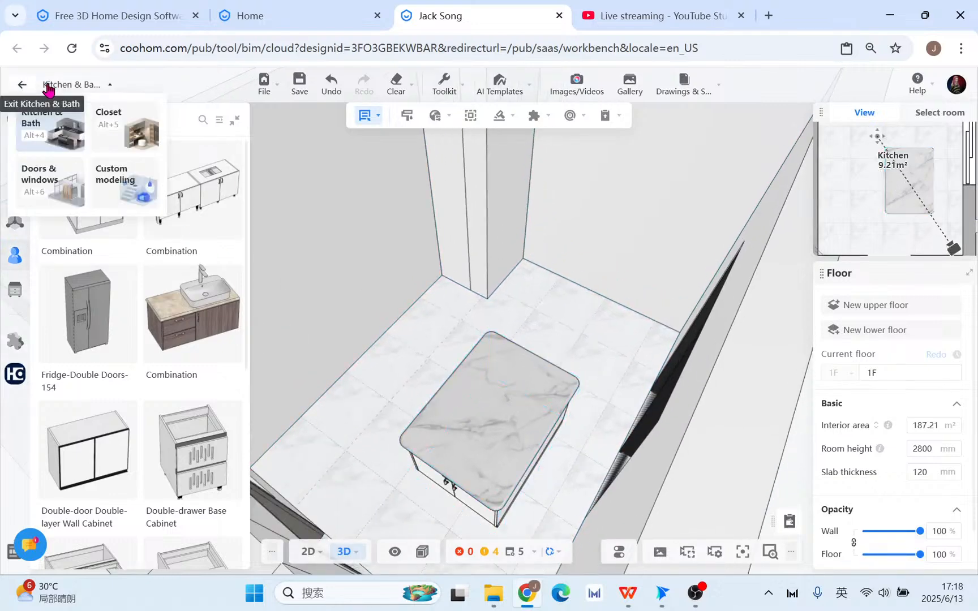
scroll(595, 186, "down", 5)
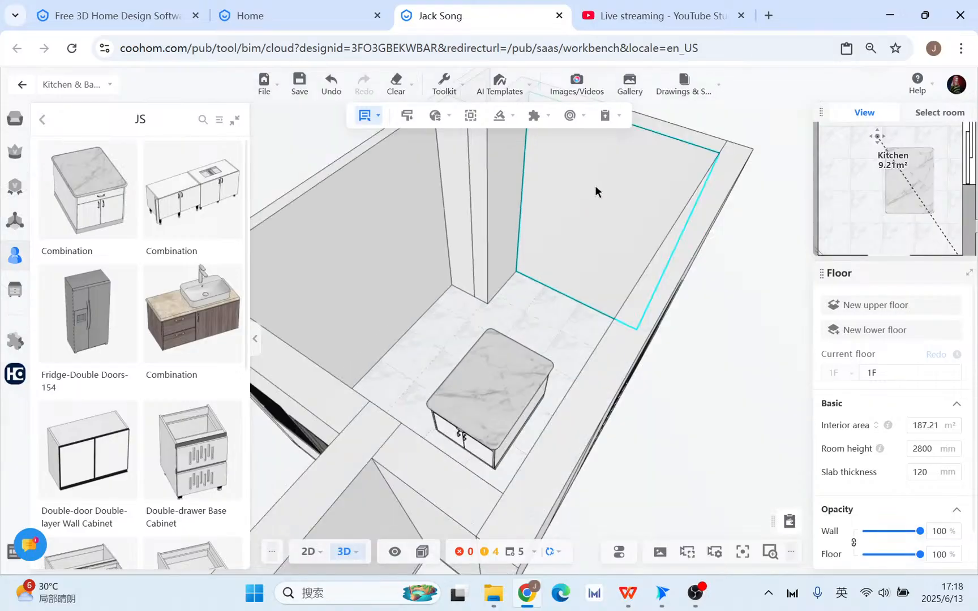
left_click_drag(595, 190, 588, 246)
scroll(548, 328, "up", 5)
left_click_drag(549, 336, 462, 360)
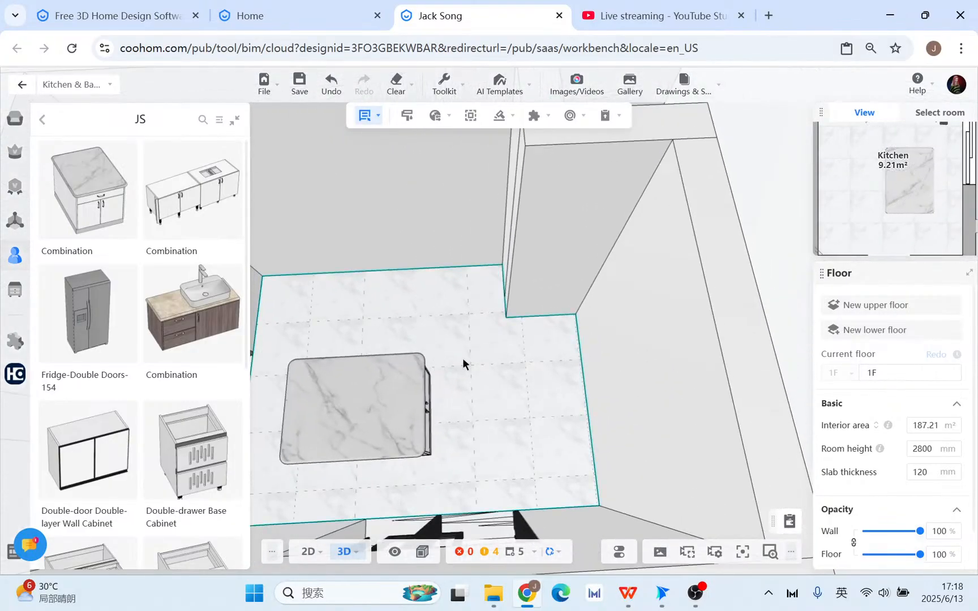
scroll(521, 339, "down", 5)
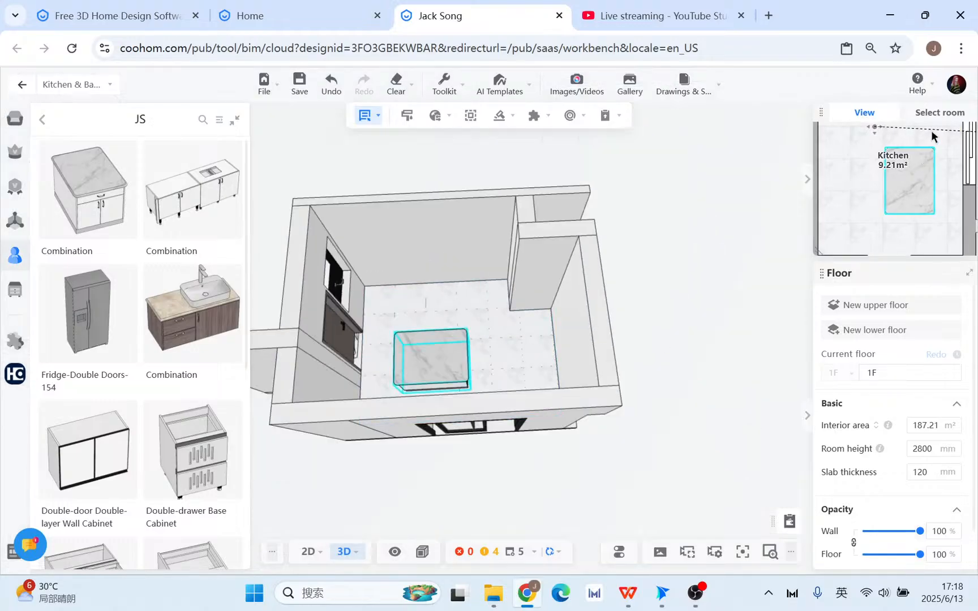
Display the large room with the marble feature wall and delete the dark door beside its window.
left_click(941, 113)
left_click(891, 192)
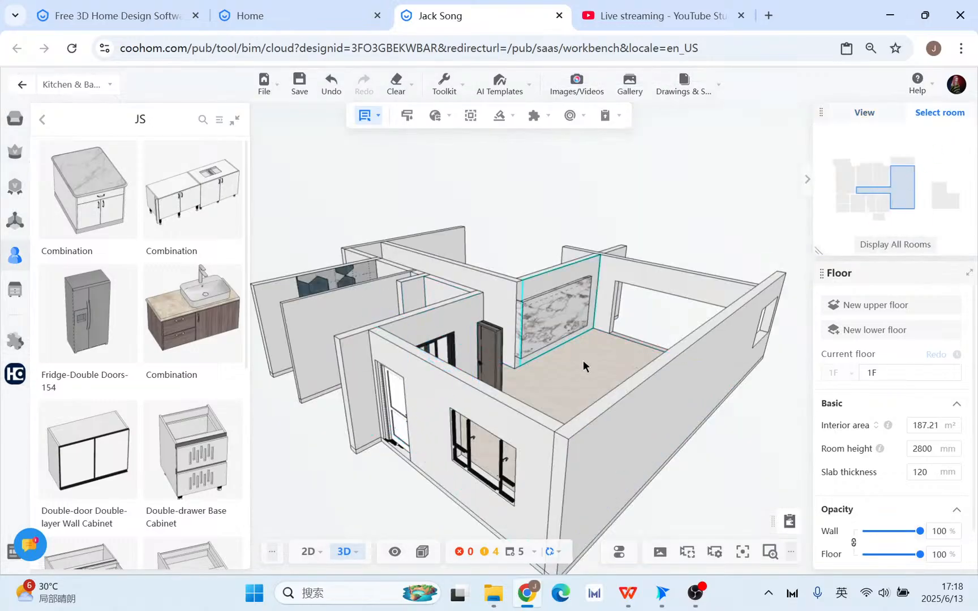
scroll(485, 423, "up", 5)
left_click_drag(484, 424, 535, 429)
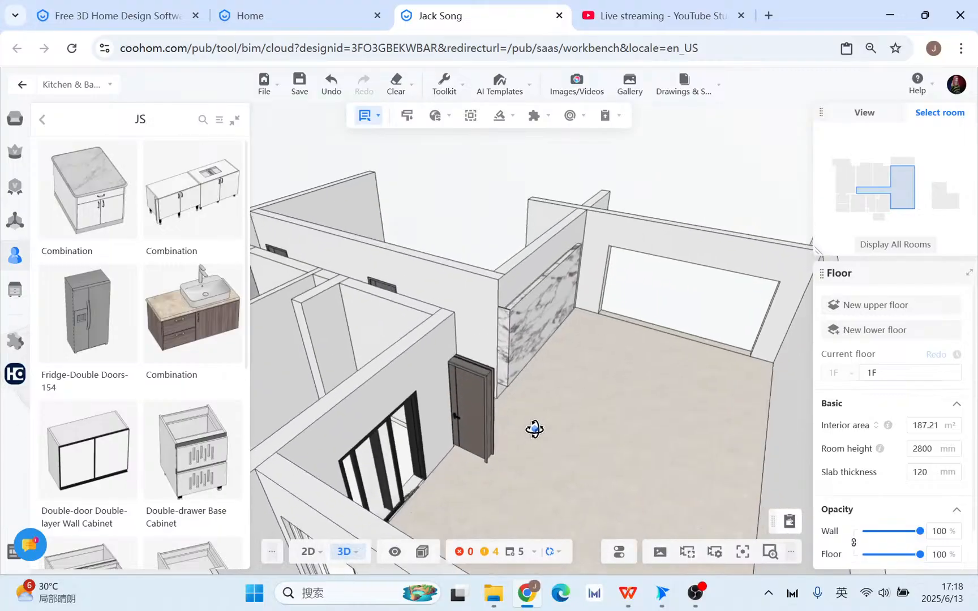
left_click(445, 403)
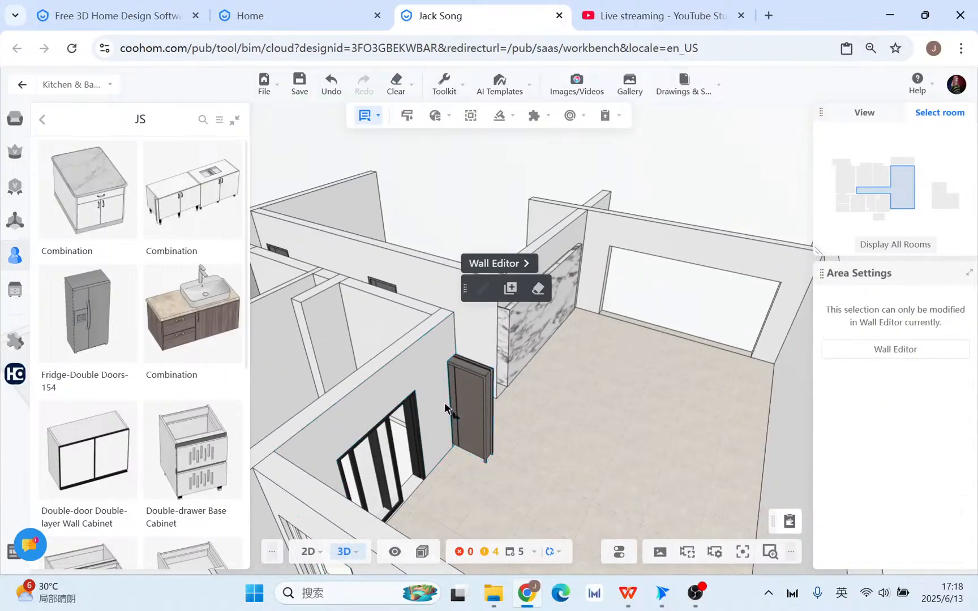
left_click(479, 392)
left_click(659, 346)
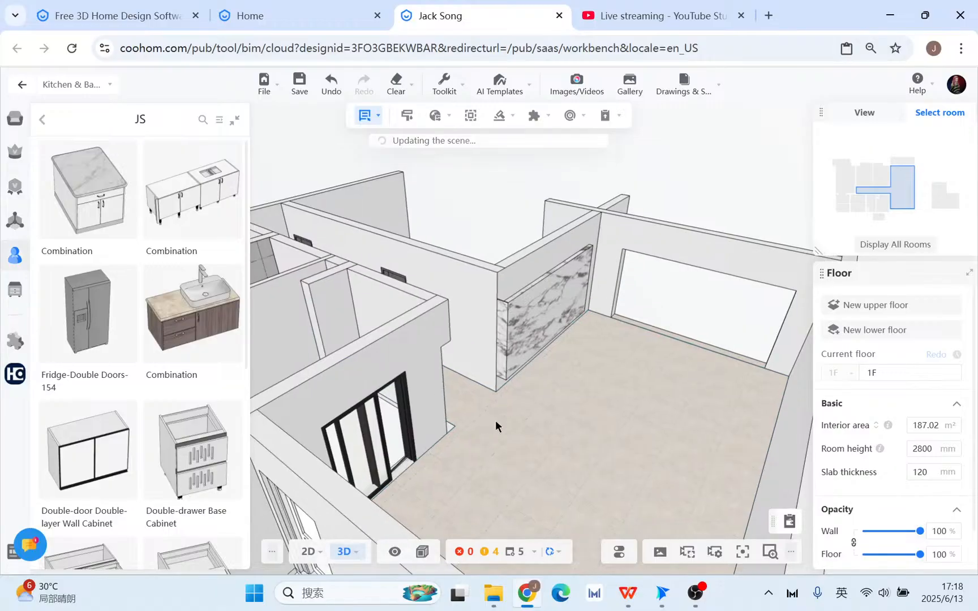
Switch to the Closet module, open its public catalog and face the room's long blank wall.
left_click(23, 293)
left_click(194, 189)
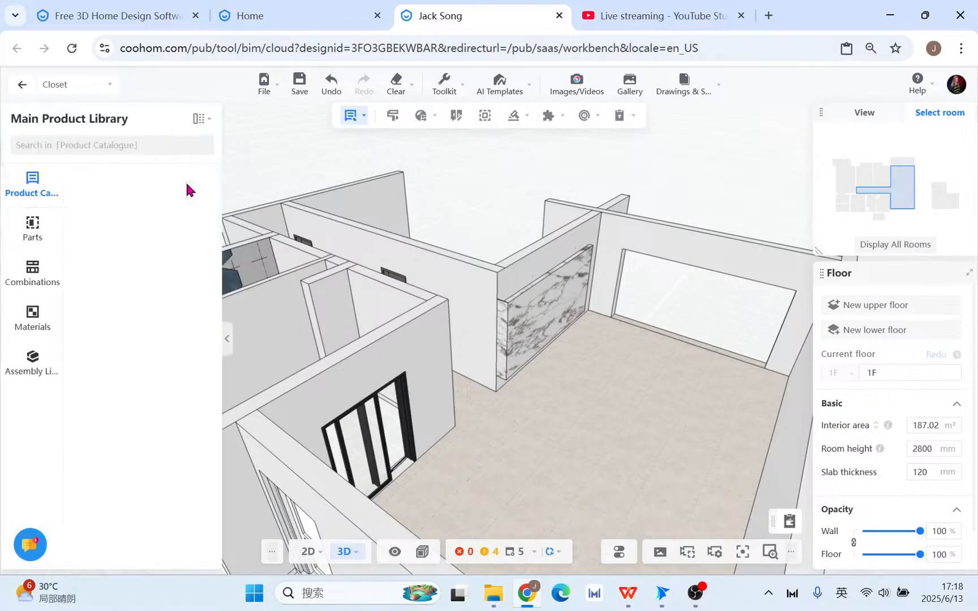
mouse_move(147, 242)
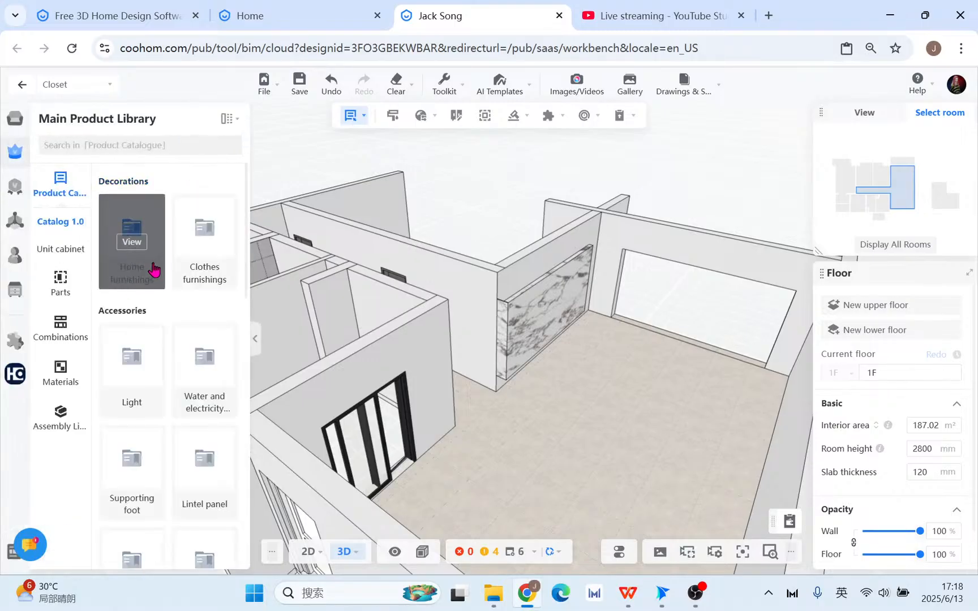
left_click(17, 126)
left_click_drag(569, 400, 571, 362)
scroll(560, 346, "up", 3)
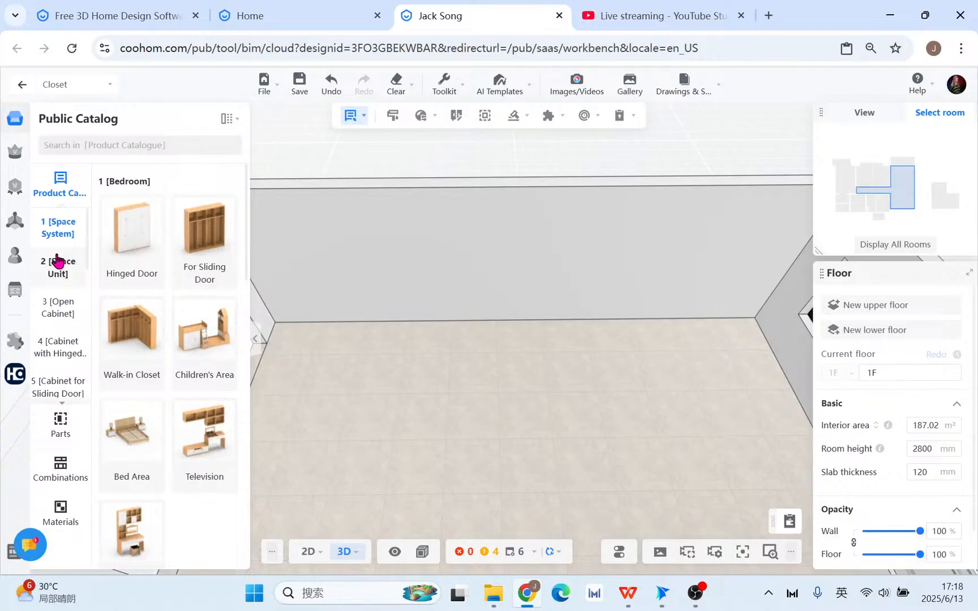
Place a 1Single Bottom Cabinet from the single-row Open Bottom Unit category against the blank wall.
left_click(58, 273)
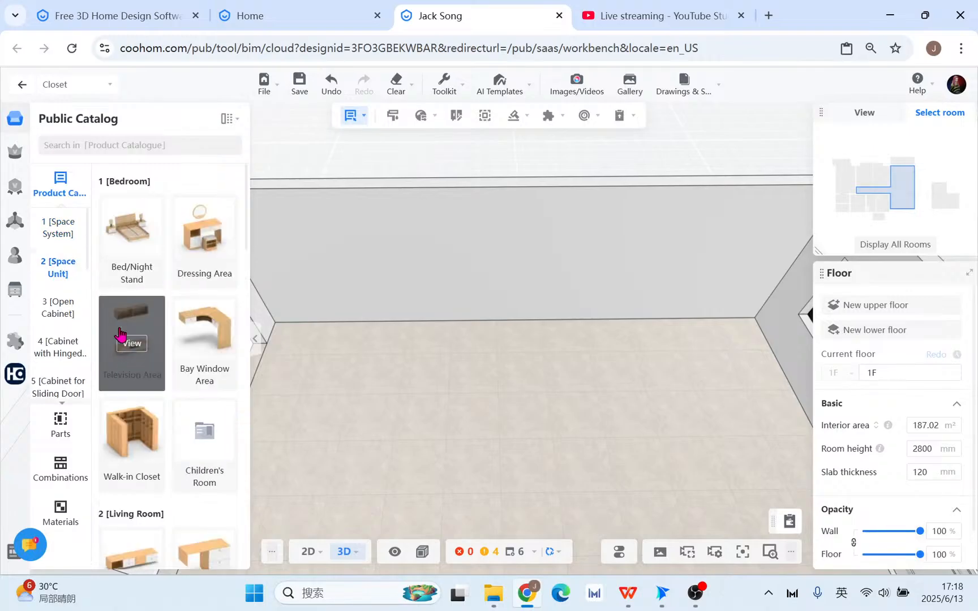
left_click(63, 310)
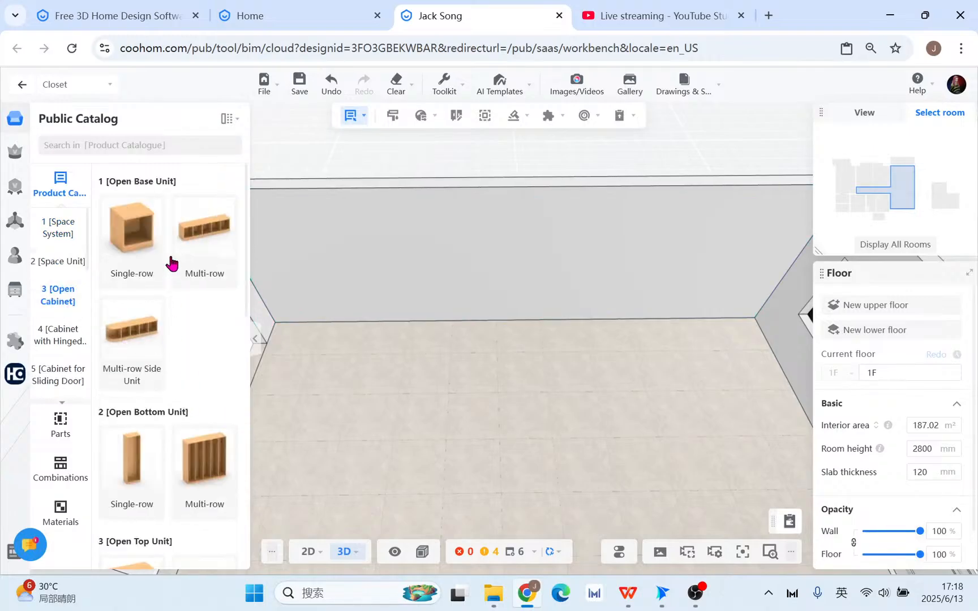
left_click(117, 471)
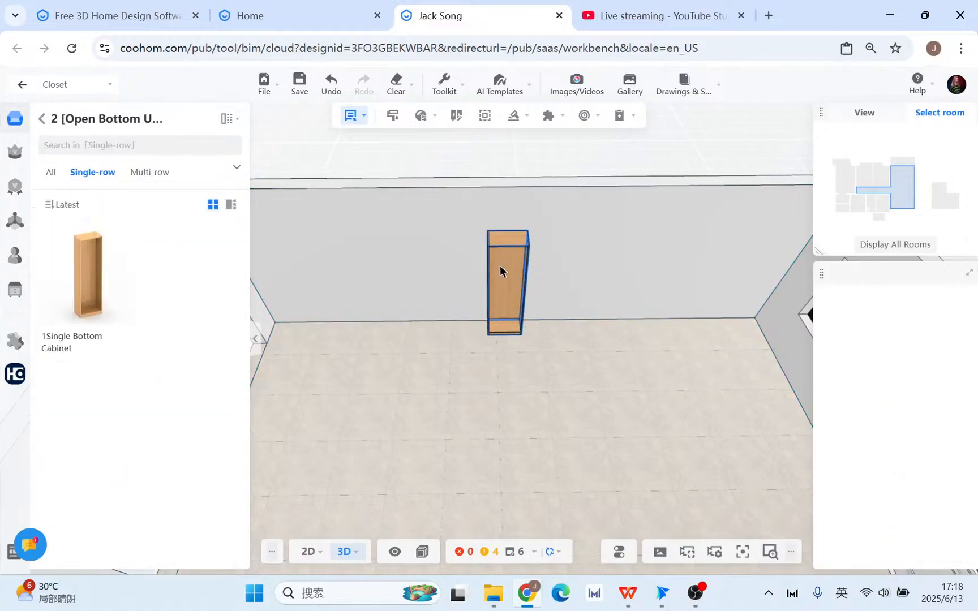
left_click(500, 266)
left_click_drag(512, 412, 542, 441)
Set the single bottom cabinet's toekick height to 0.
scroll(857, 498, "down", 3)
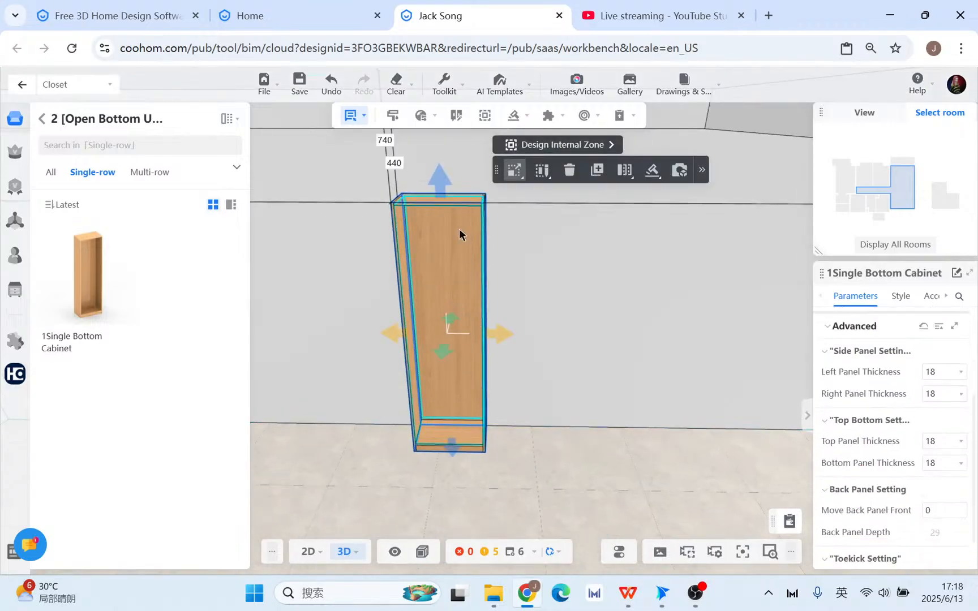
scroll(897, 521, "down", 2)
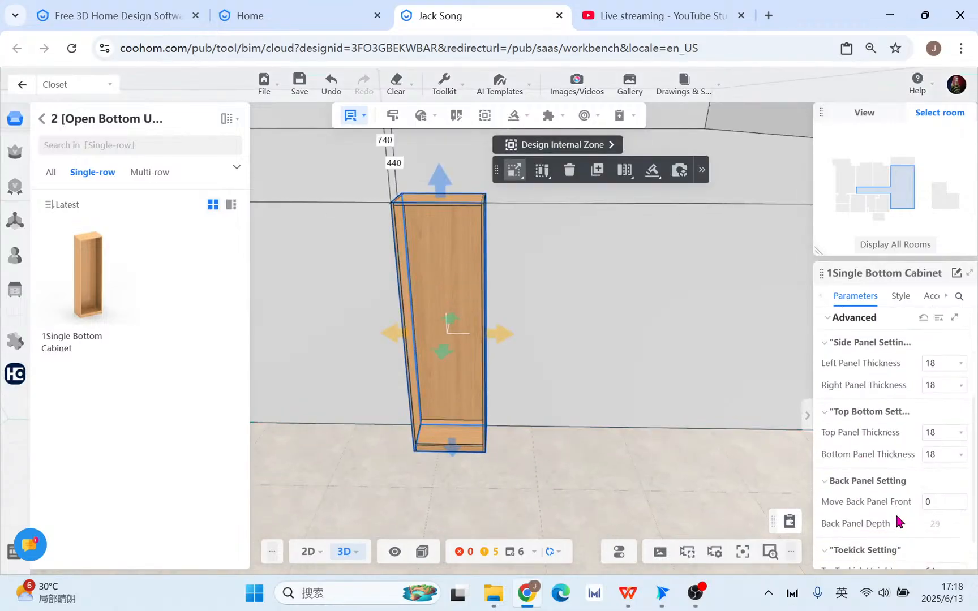
left_click(941, 535)
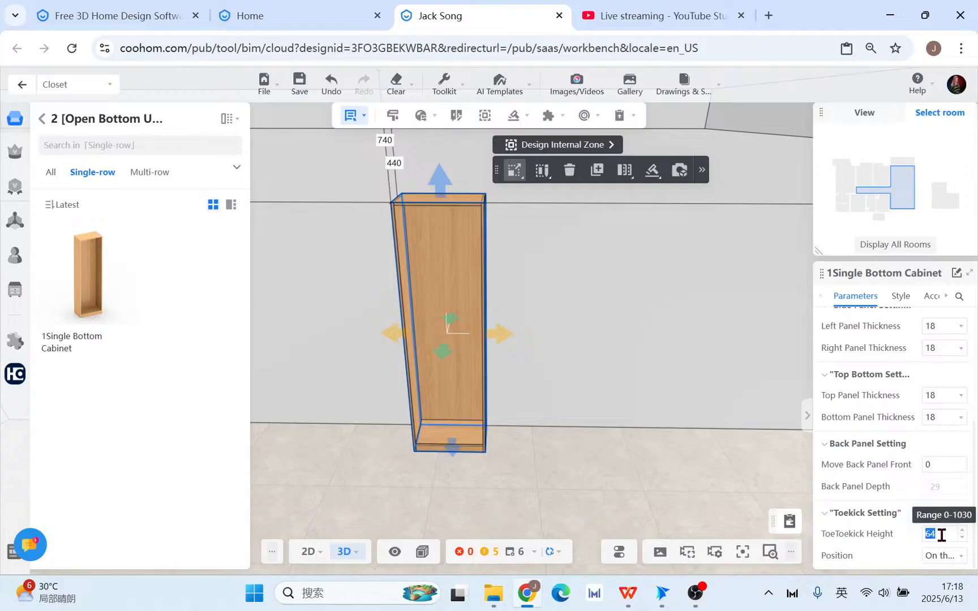
type("0")
key("Return")
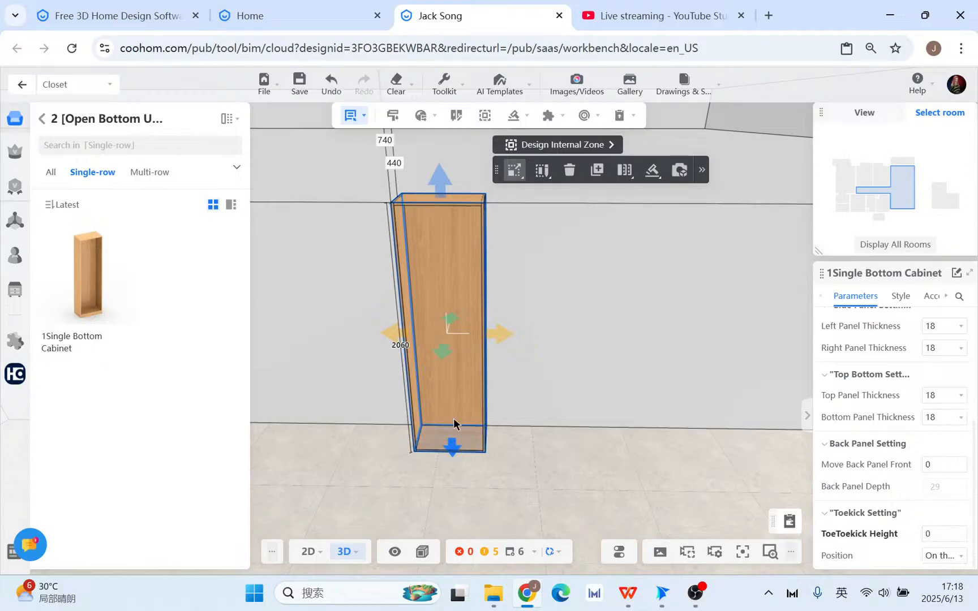
Resize the cabinet into a box about 408 mm wide and 491 mm high, with its base about 472 mm above the floor.
left_click_drag(452, 444, 454, 386)
right_click_drag(443, 198, 463, 227)
left_click_drag(438, 190, 459, 353)
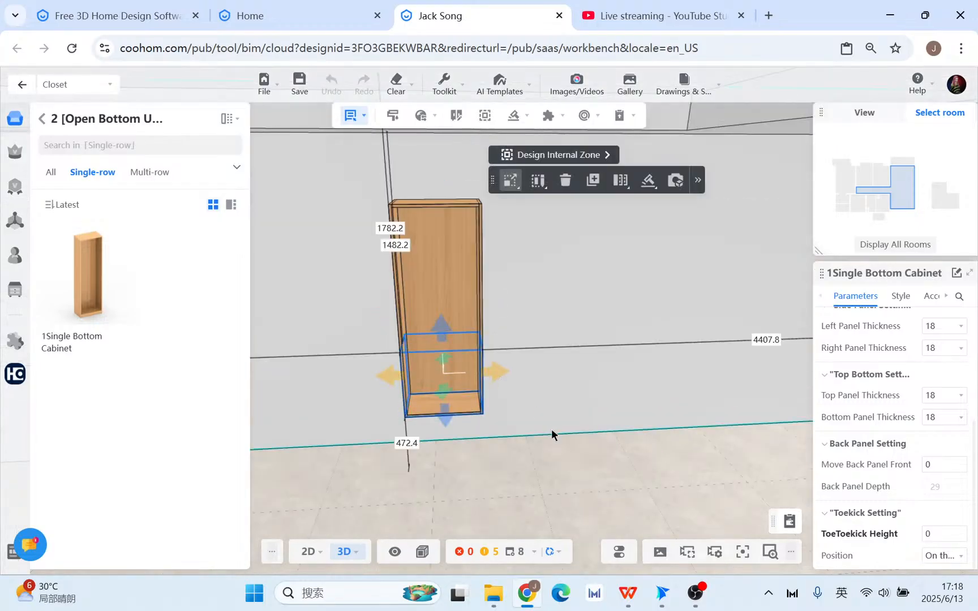
scroll(494, 407, "up", 3)
left_click_drag(495, 392, 461, 394)
scroll(489, 451, "up", 2)
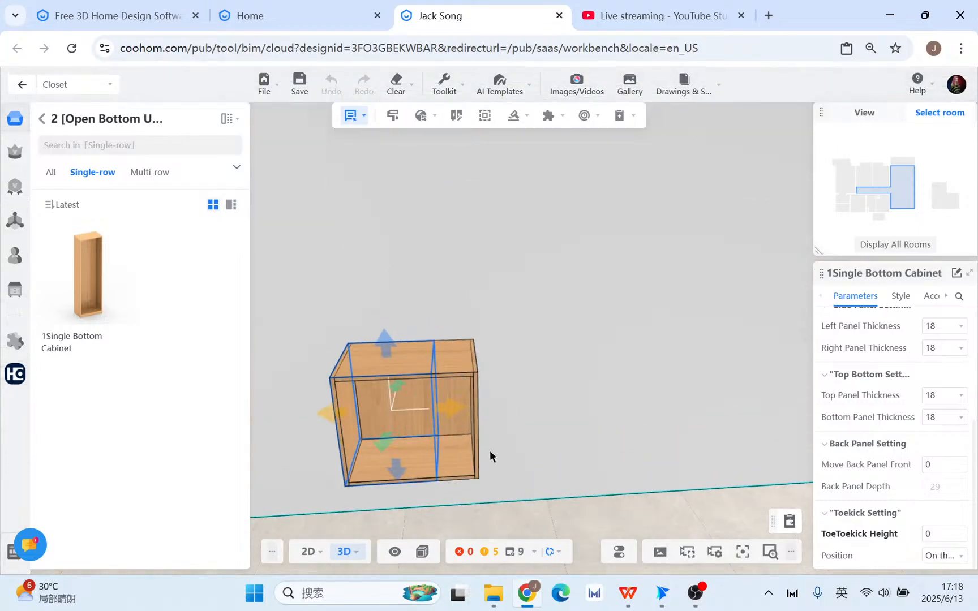
right_click_drag(490, 456, 578, 443)
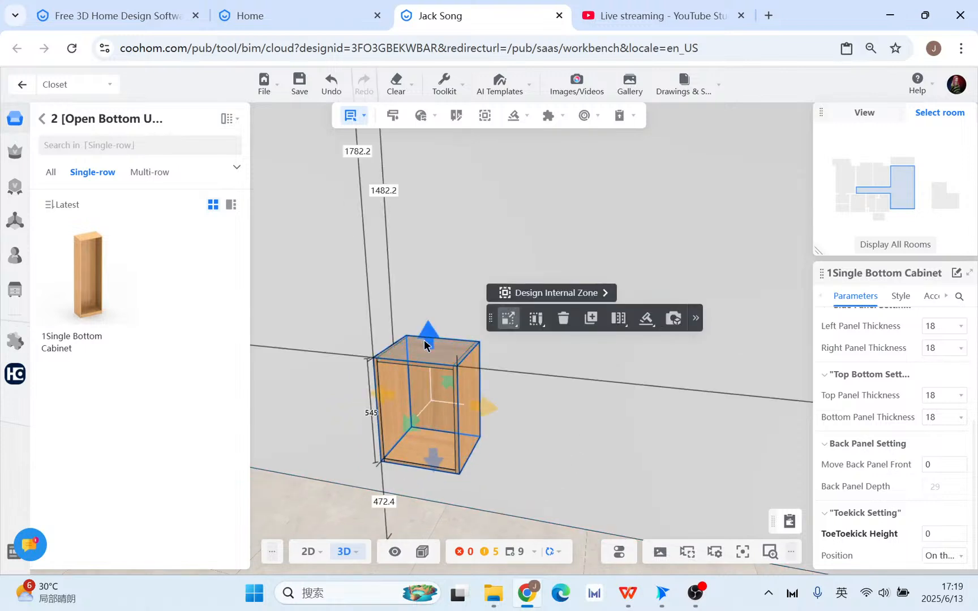
left_click_drag(426, 344, 428, 353)
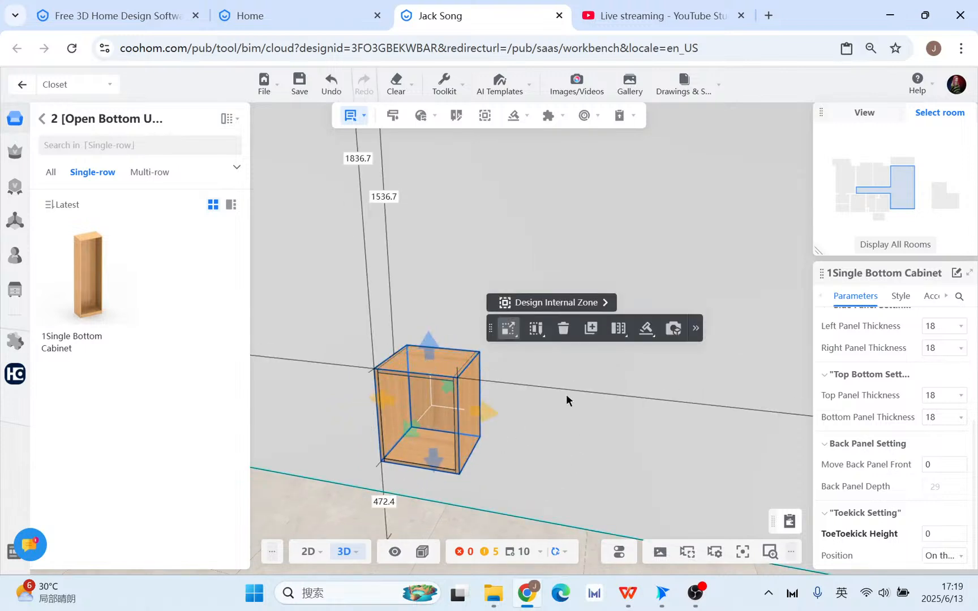
Array the box cabinet along the wall into a rectangular grid of four columns and three rows at a fixed 408 by 491 mm pitch.
left_click(591, 333)
left_click(425, 380)
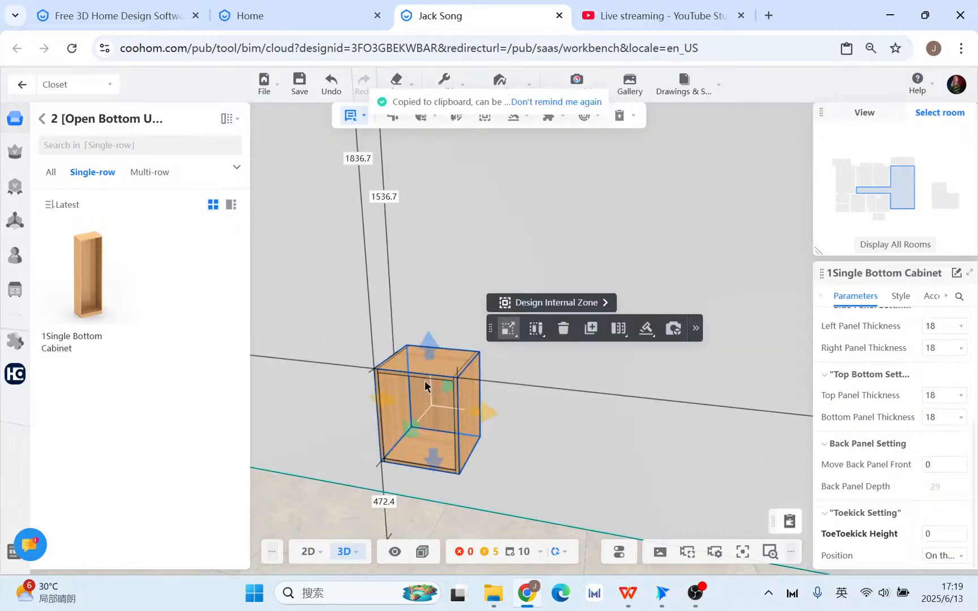
mouse_move(618, 328)
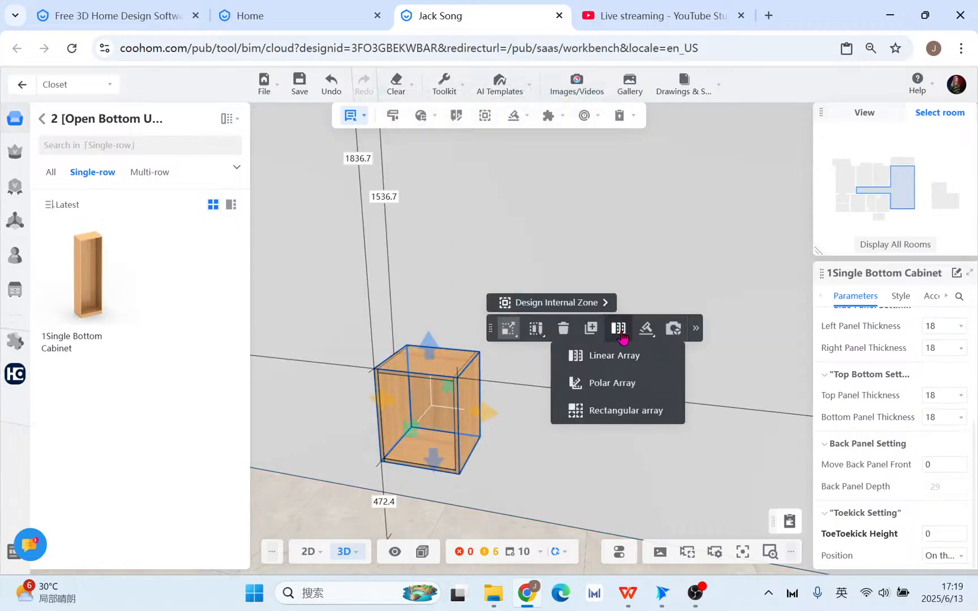
left_click(624, 411)
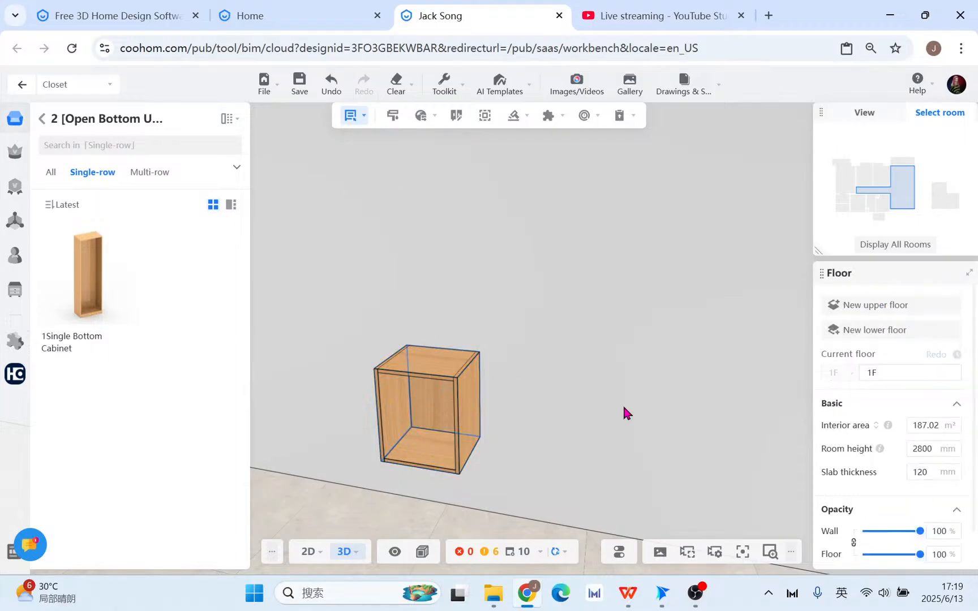
scroll(544, 368, "down", 1)
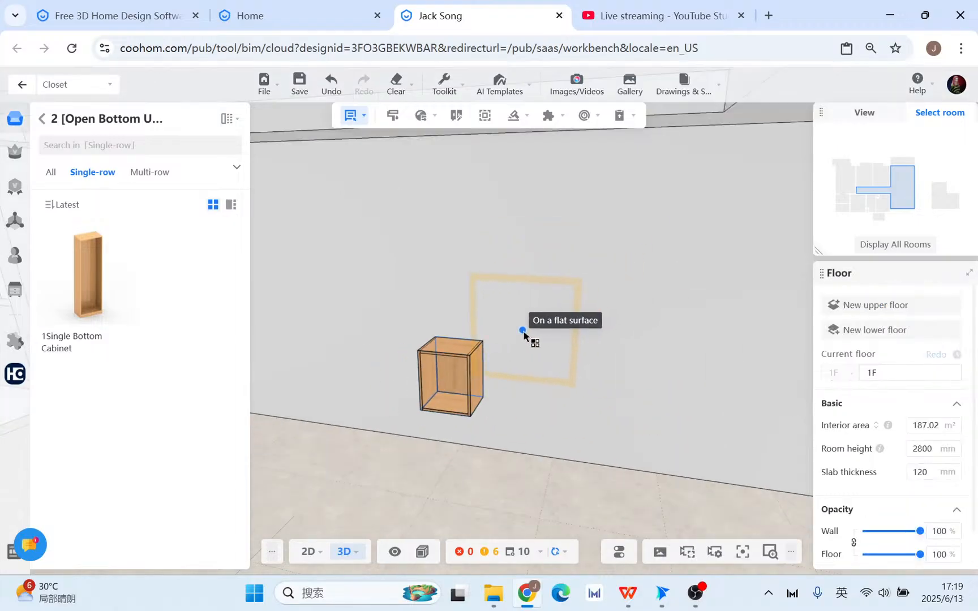
left_click(504, 332)
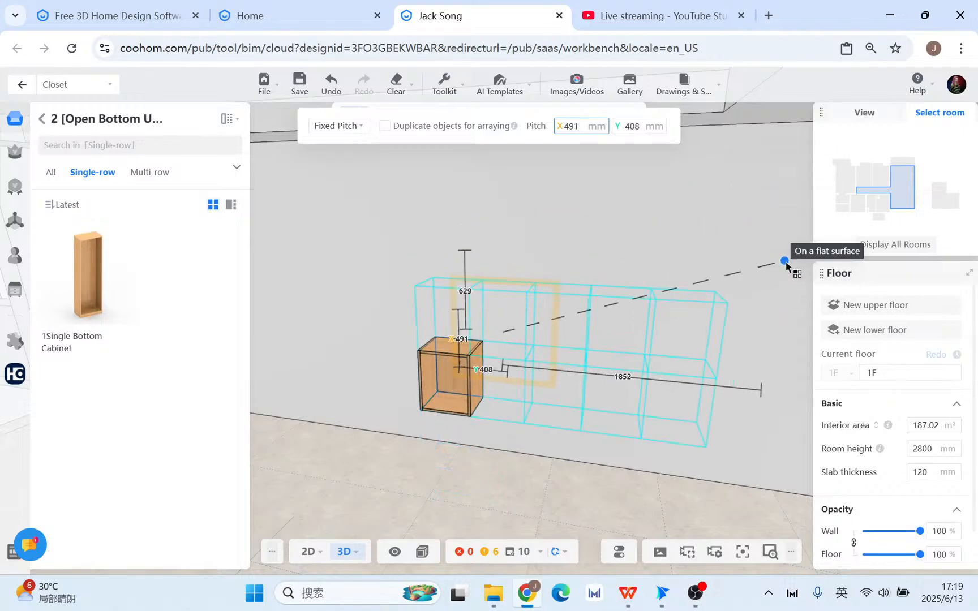
middle_click_drag(779, 261, 603, 228)
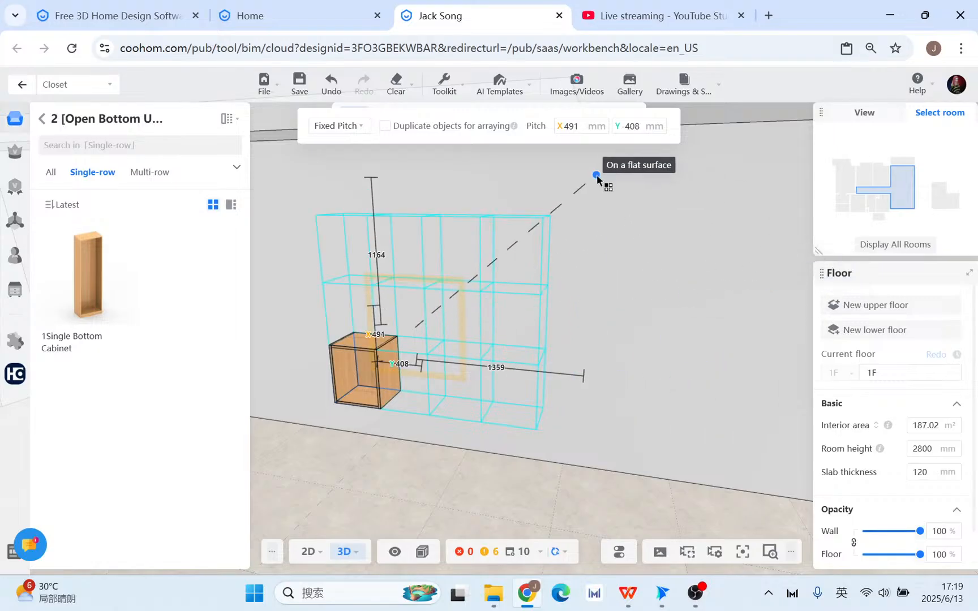
left_click(604, 166)
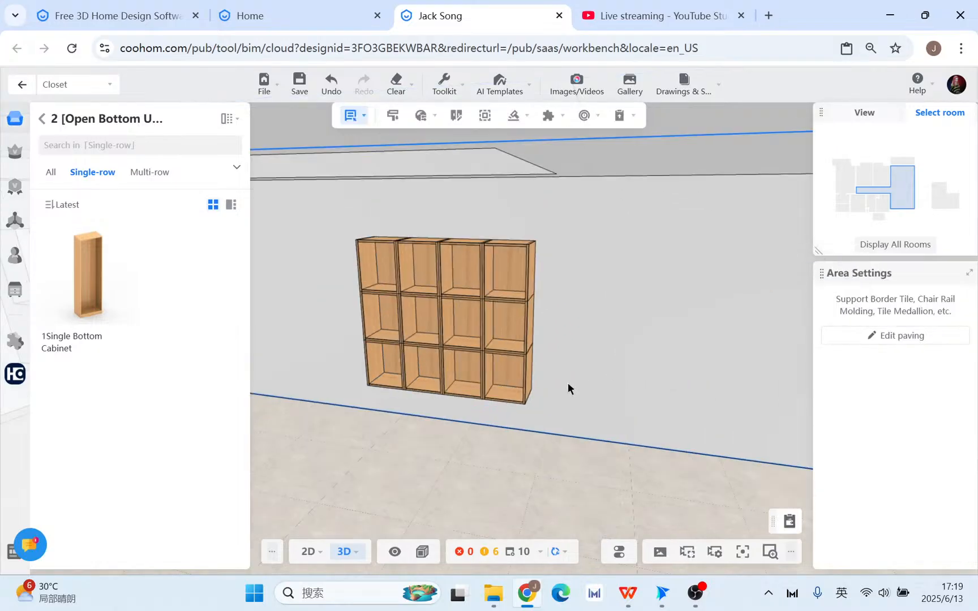
left_click_drag(568, 386, 670, 400)
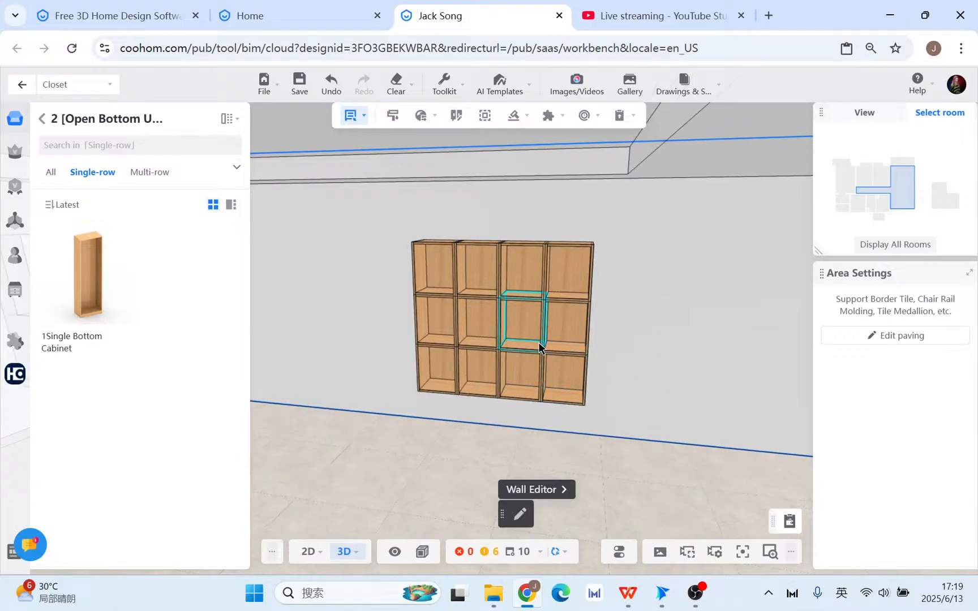
Undo the rectangular array of the box cabinet.
key("ctrl+z")
left_click_drag(468, 393, 536, 377)
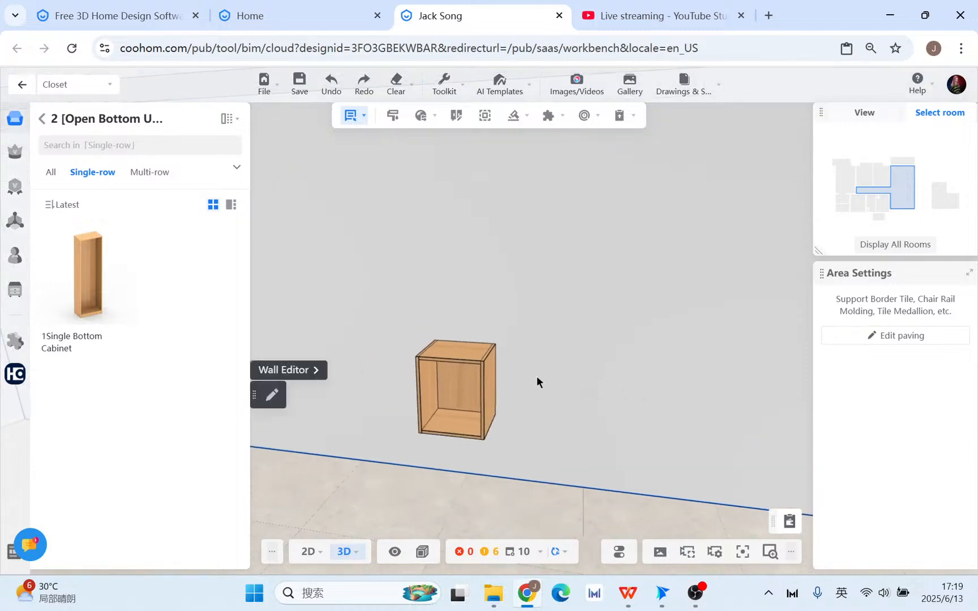
scroll(482, 384, "up", 4)
left_click_drag(558, 432, 523, 397)
Open the internal zone design for the box cabinet and select its interior using the custom inner space boundary.
left_click(468, 378)
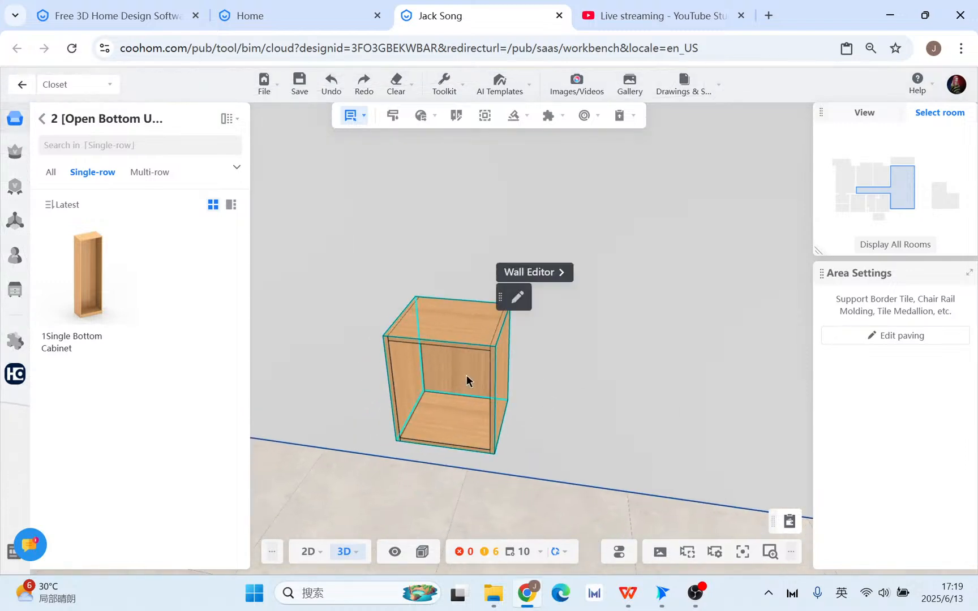
left_click(484, 117)
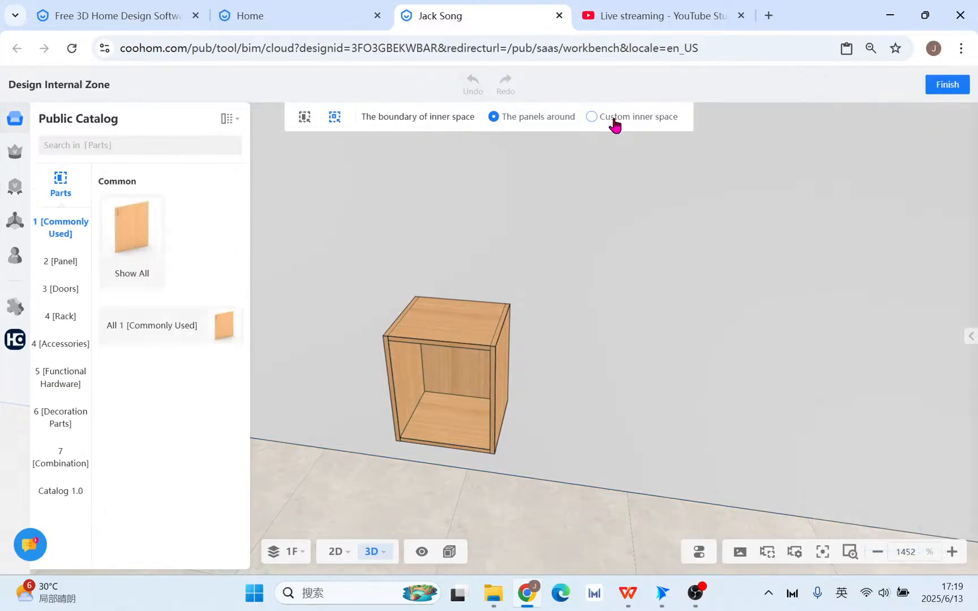
left_click(444, 382)
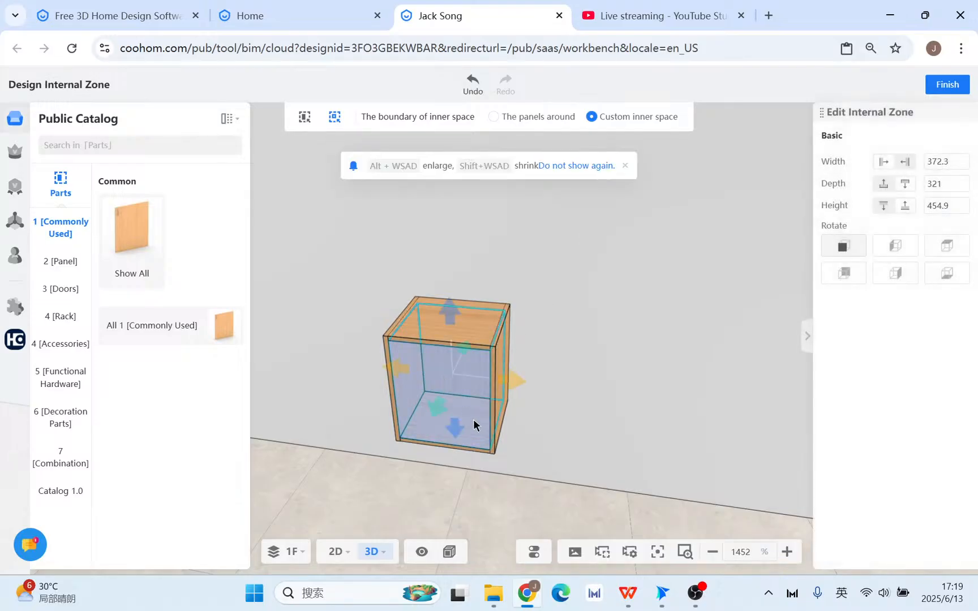
scroll(419, 373, "up", 3)
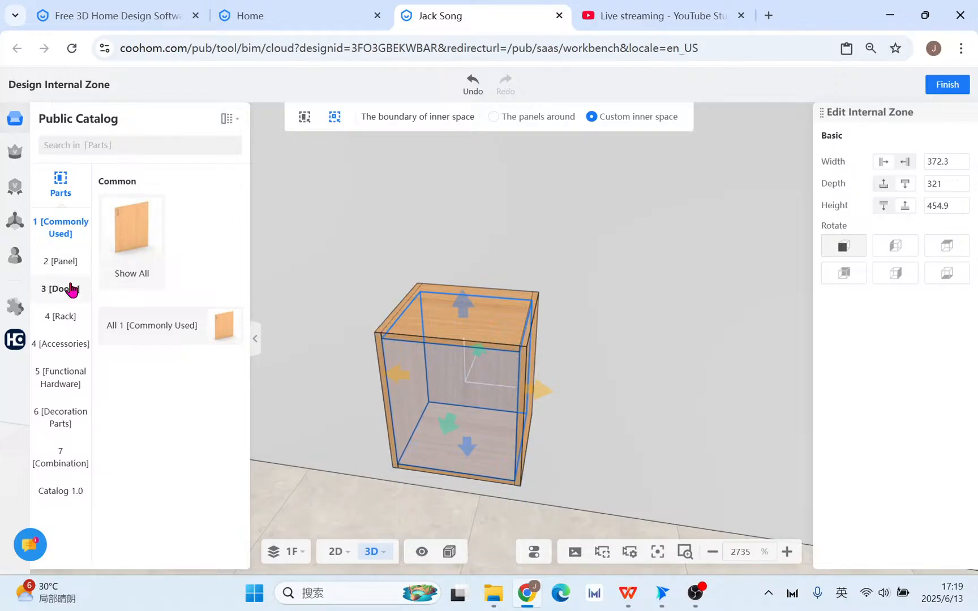
Place the LKM-MB006 aluminum frame door from the Doors category in the cabinet's internal zone and select it.
left_click(72, 287)
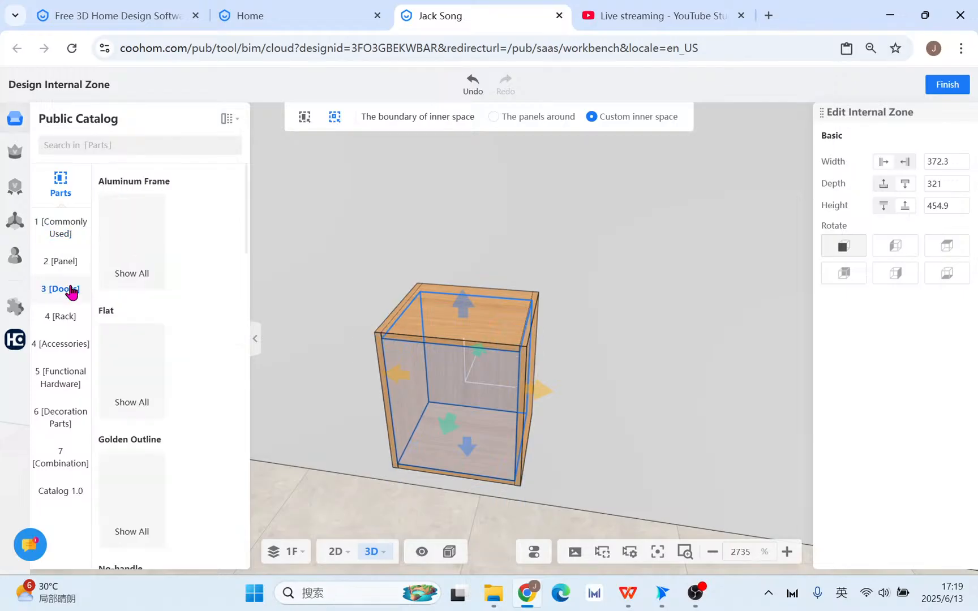
left_click(155, 276)
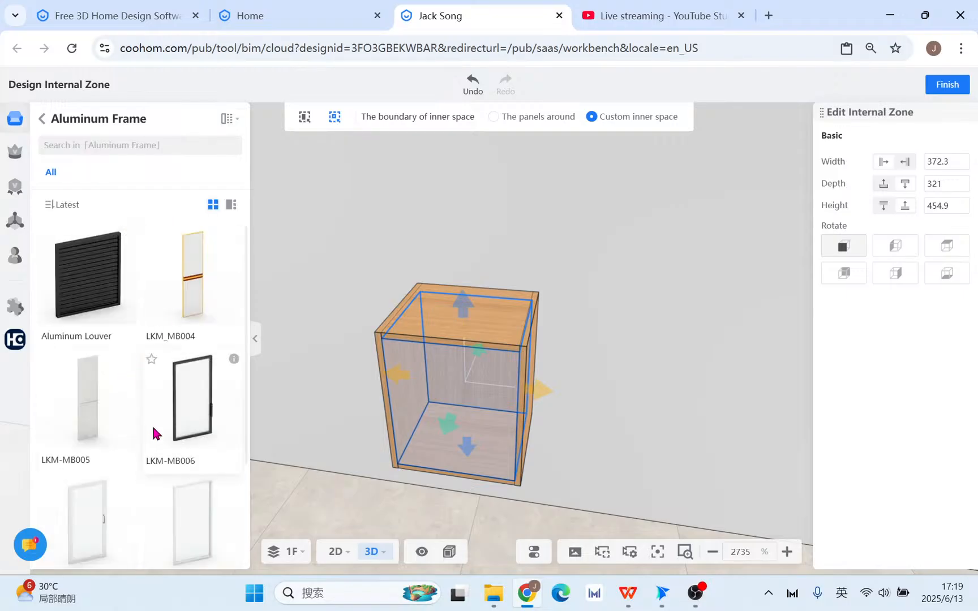
left_click(192, 405)
left_click(474, 376)
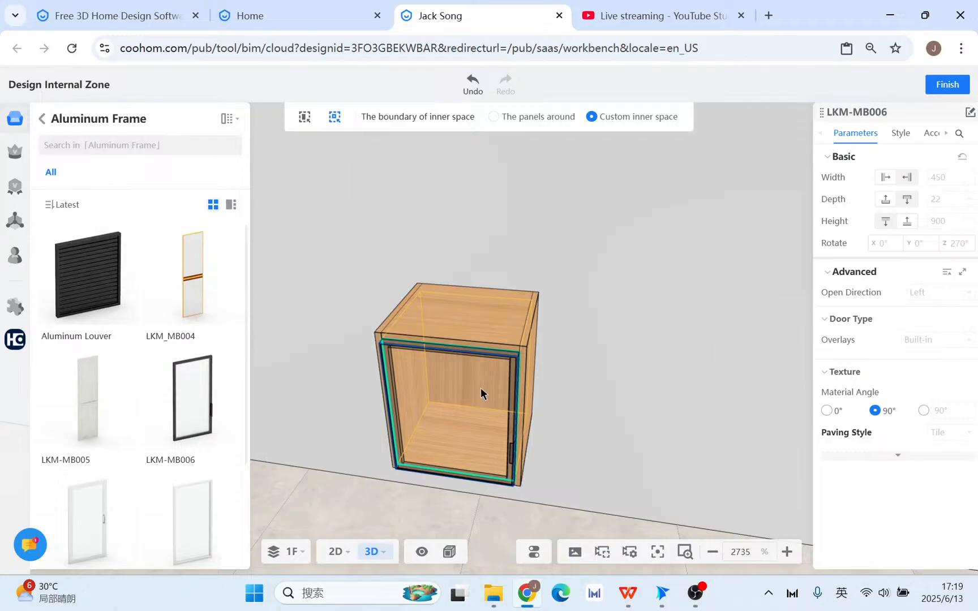
left_click(480, 387)
Switch the door's overall cover mode to Full Onset and back to Built-in.
scroll(480, 388, "up", 2)
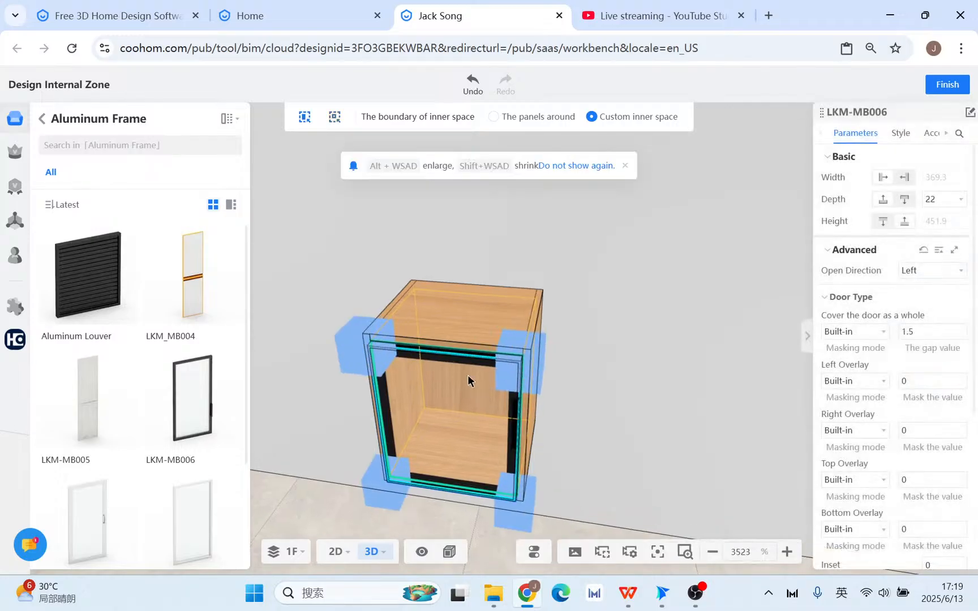
left_click_drag(663, 423, 597, 424)
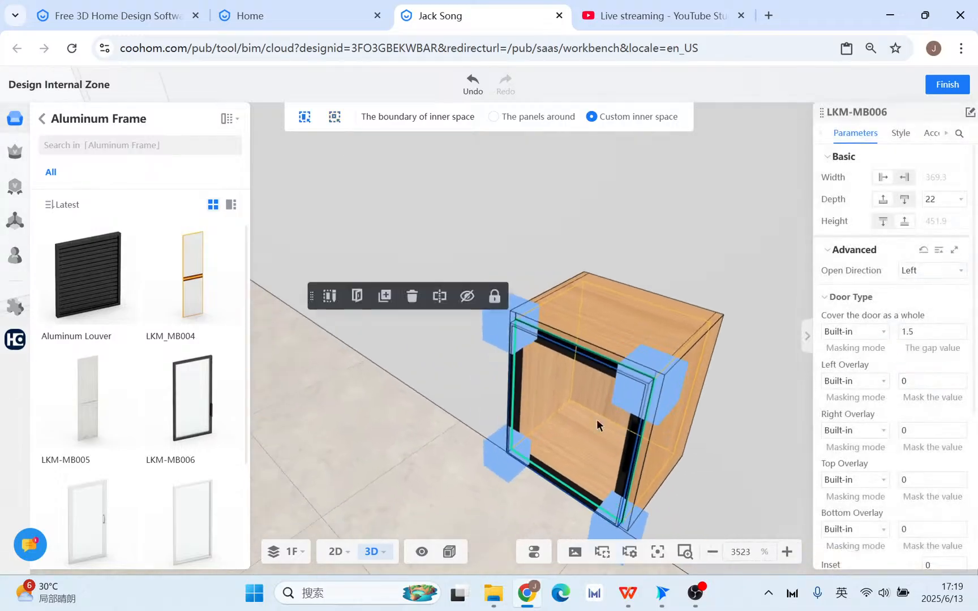
left_click(862, 333)
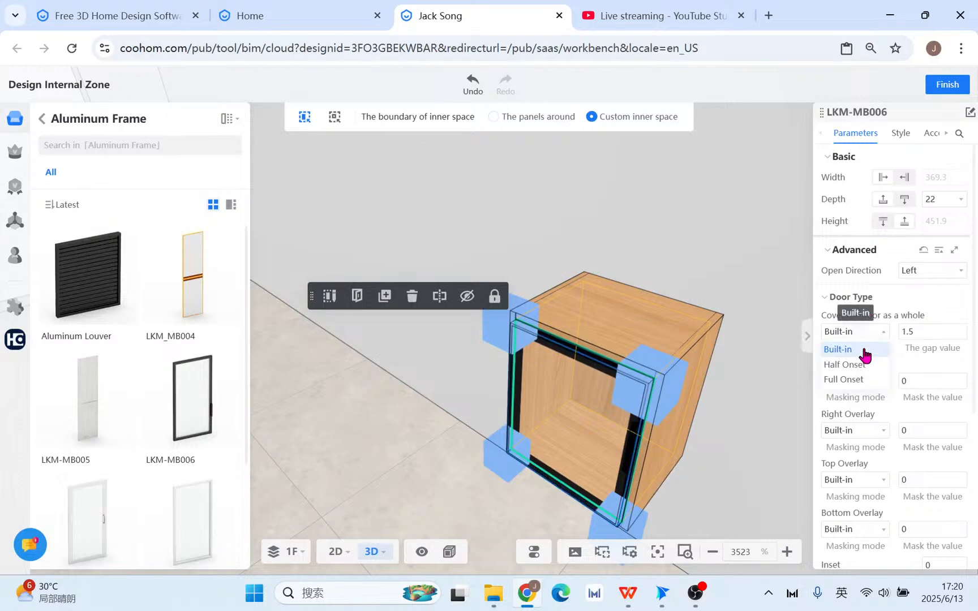
left_click(854, 379)
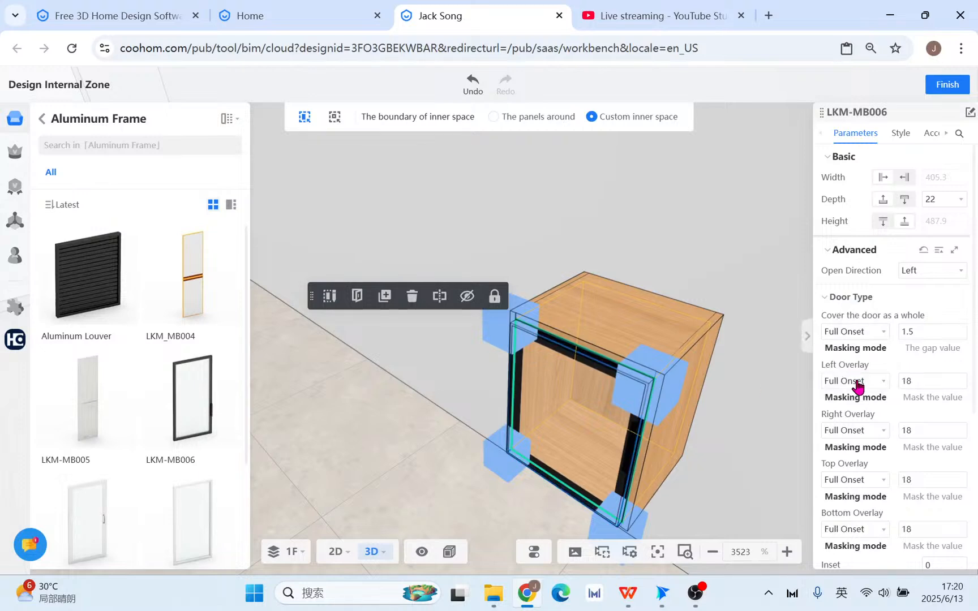
left_click(859, 333)
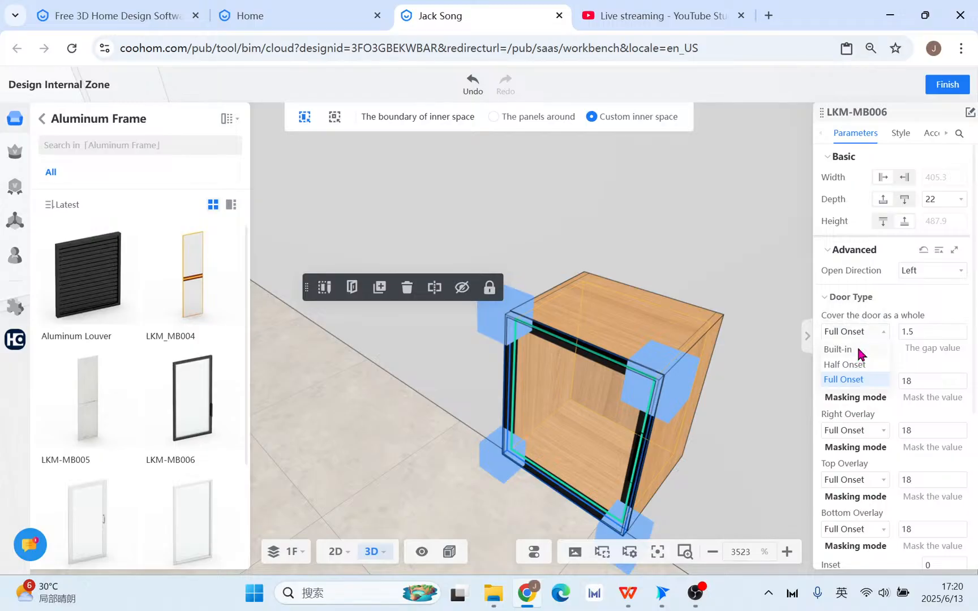
left_click(859, 349)
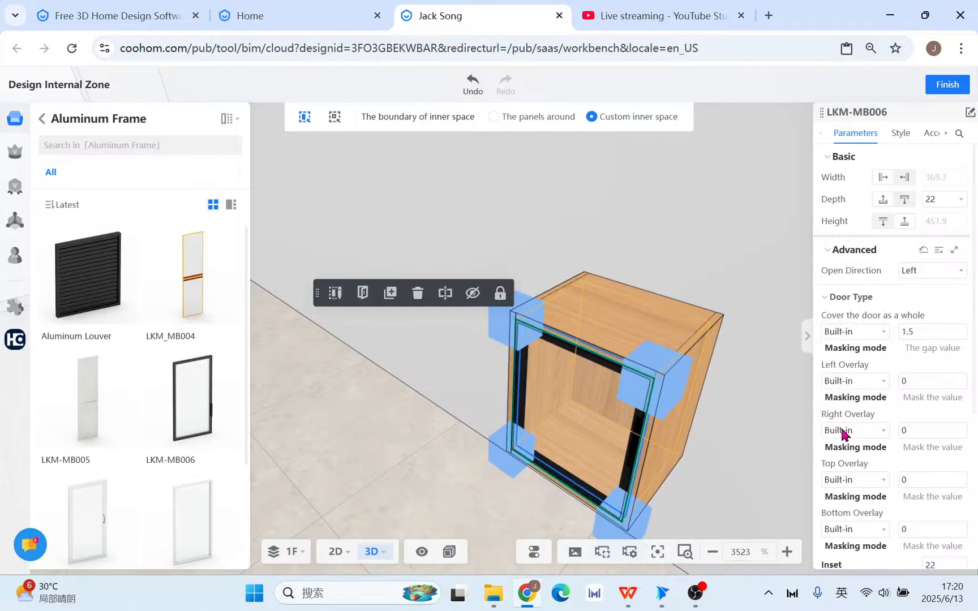
left_click(746, 437)
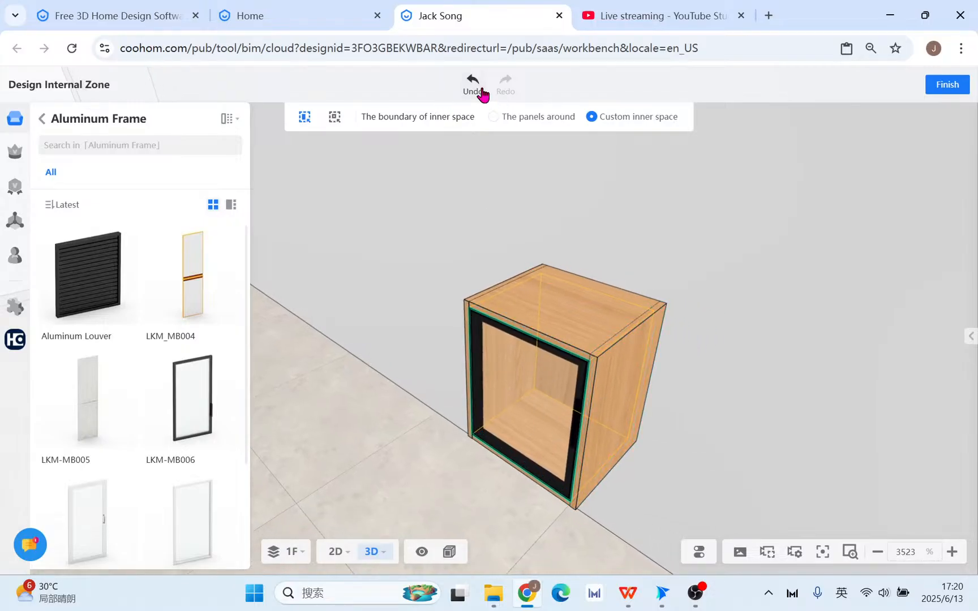
Undo the door's last cover mode change and delete the door from the cabinet.
left_click(473, 84)
left_click(532, 343)
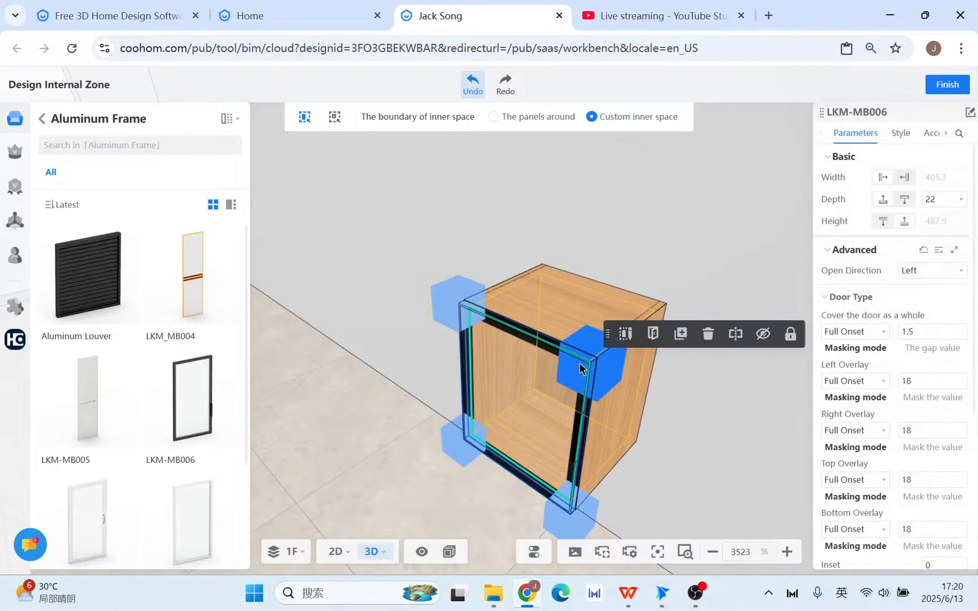
left_click(708, 335)
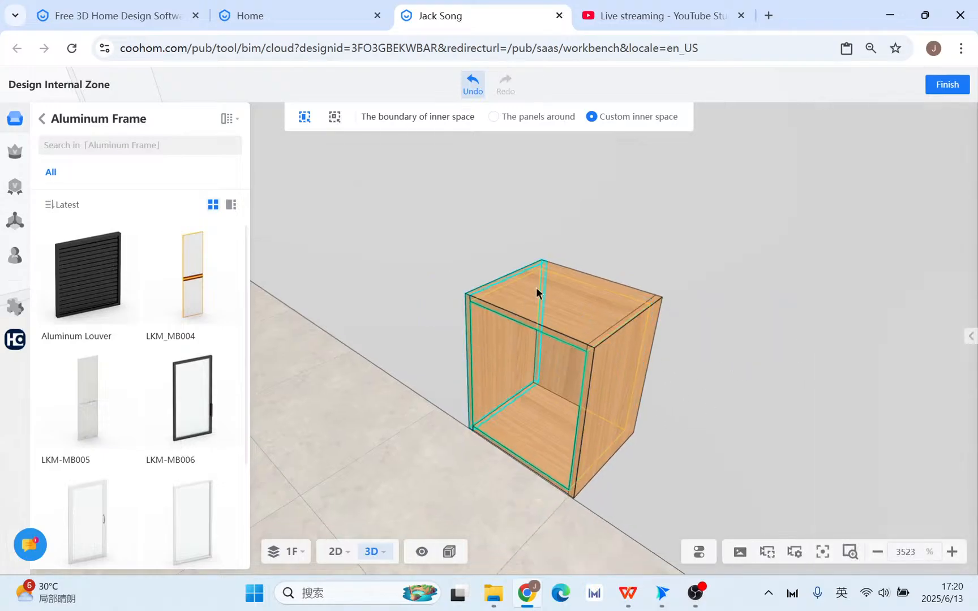
left_click_drag(558, 375, 432, 390)
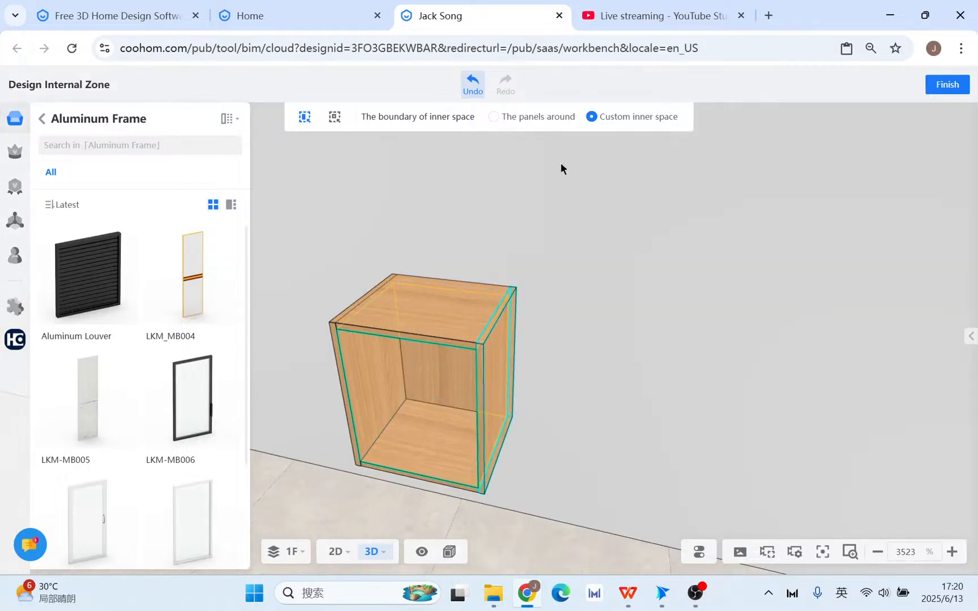
Select the cabinet's internal zone, try the surrounding panels boundary, then use a custom inner space with its height set to 300 mm.
left_click(334, 117)
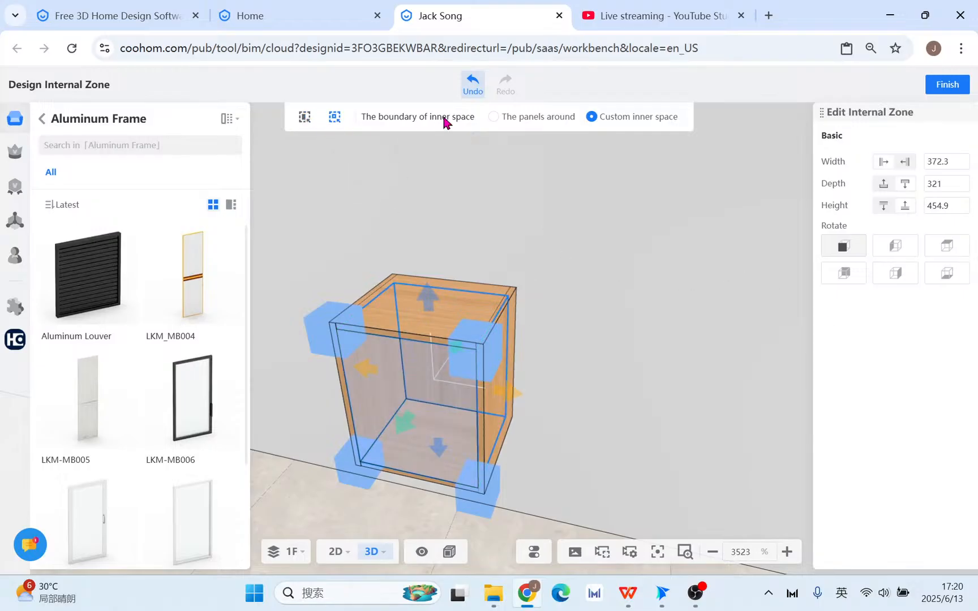
left_click(493, 116)
left_click_drag(466, 281, 377, 310)
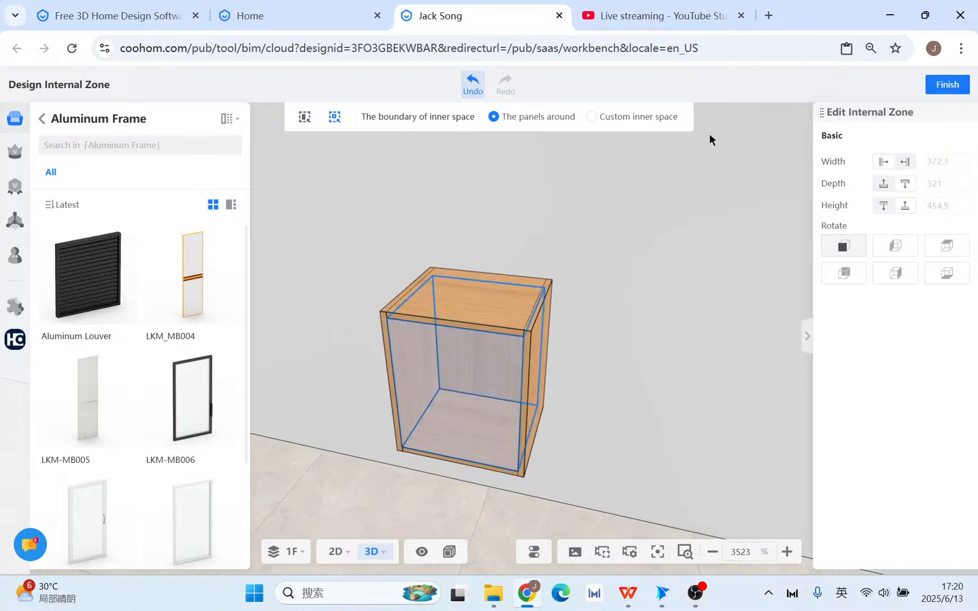
left_click(592, 116)
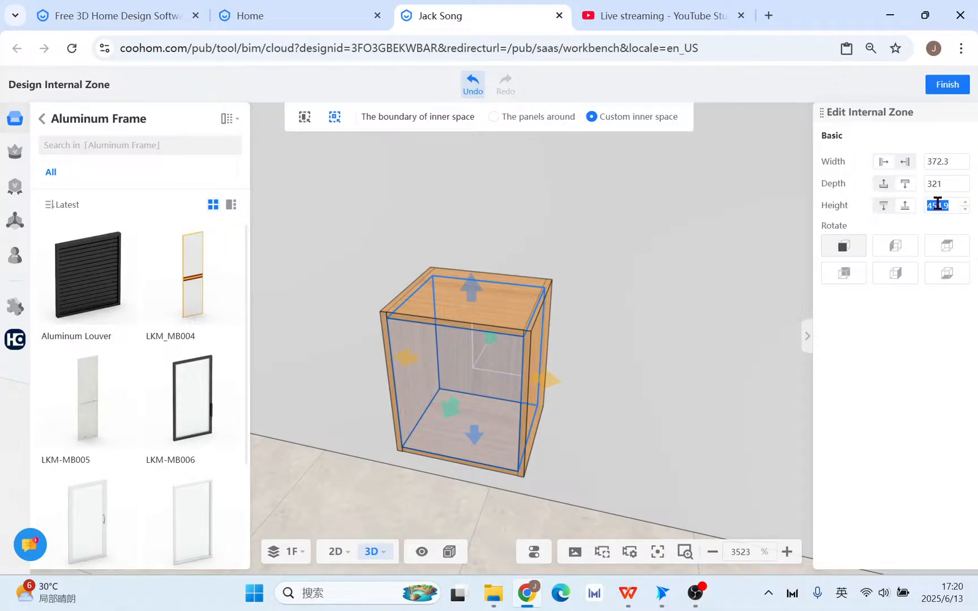
type("00")
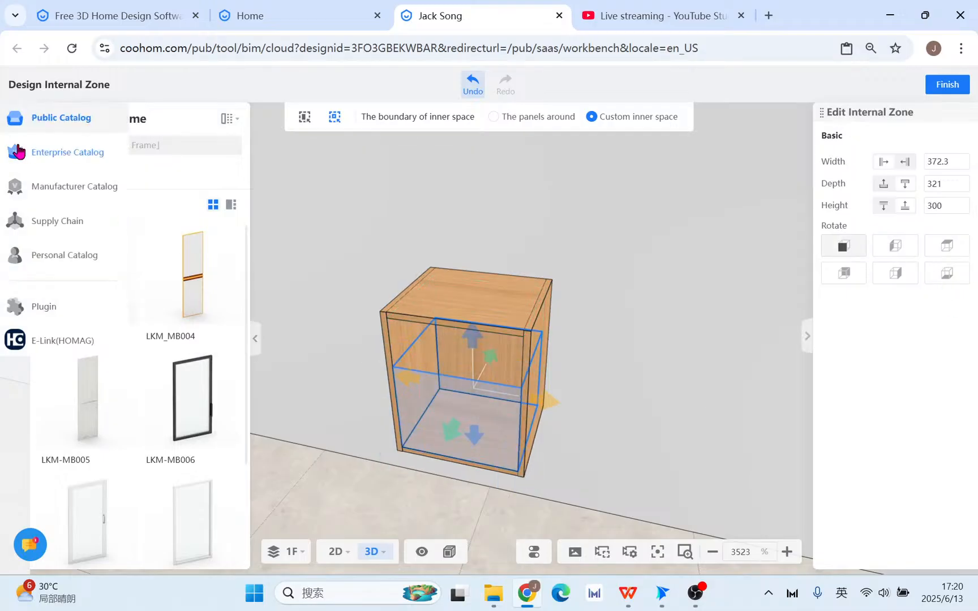
Place a Center Vertical Plate from the Panel category's common vertical plates on the midline of the cabinet's custom inner space.
left_click(41, 119)
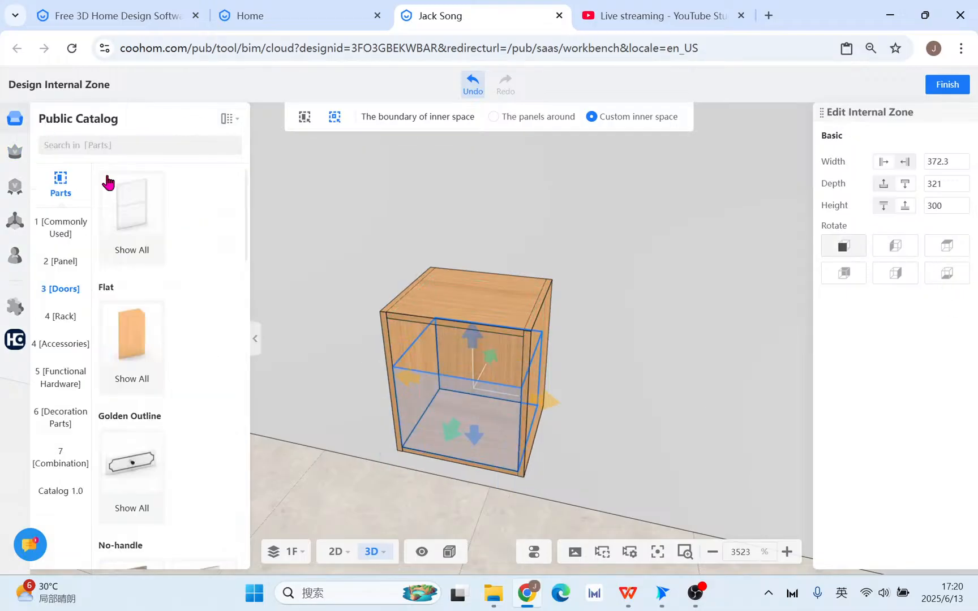
left_click(52, 262)
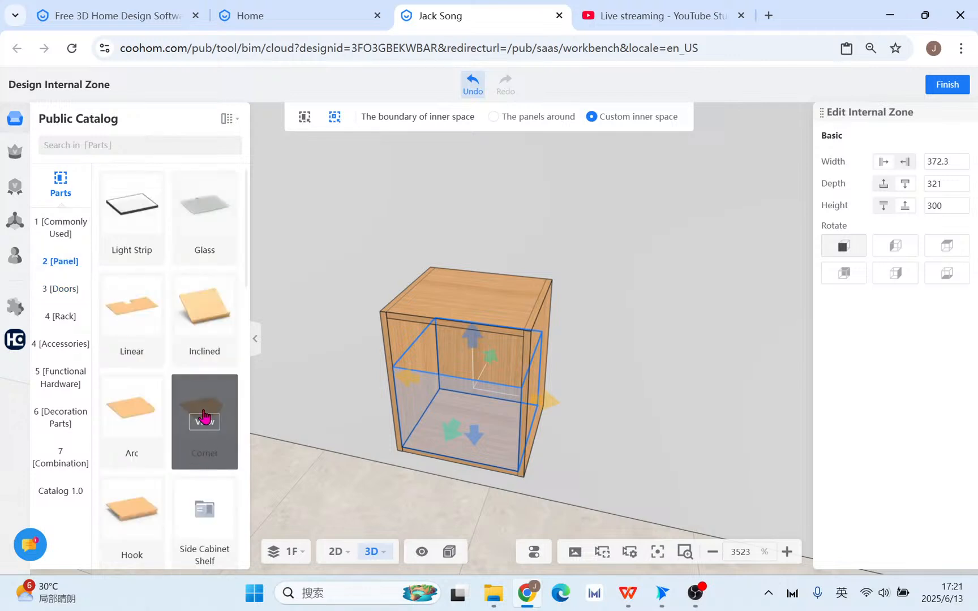
scroll(199, 405, "down", 6)
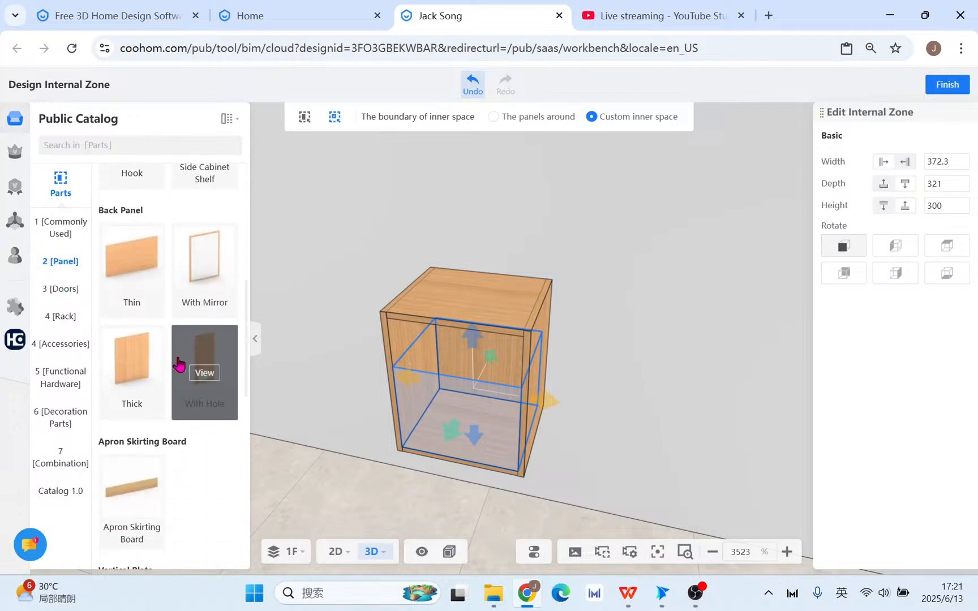
scroll(186, 400, "down", 5)
scroll(186, 400, "down", 2)
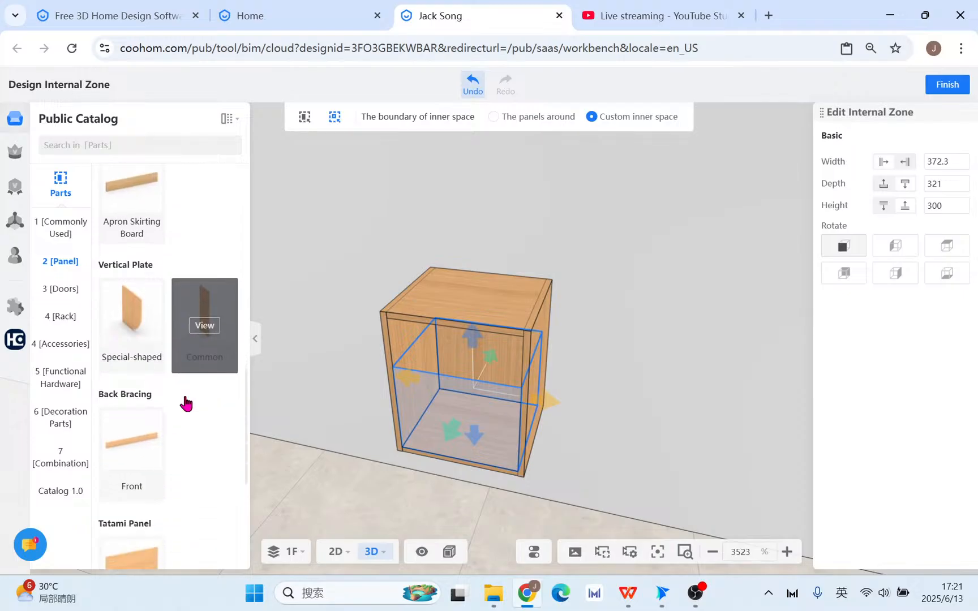
left_click(188, 314)
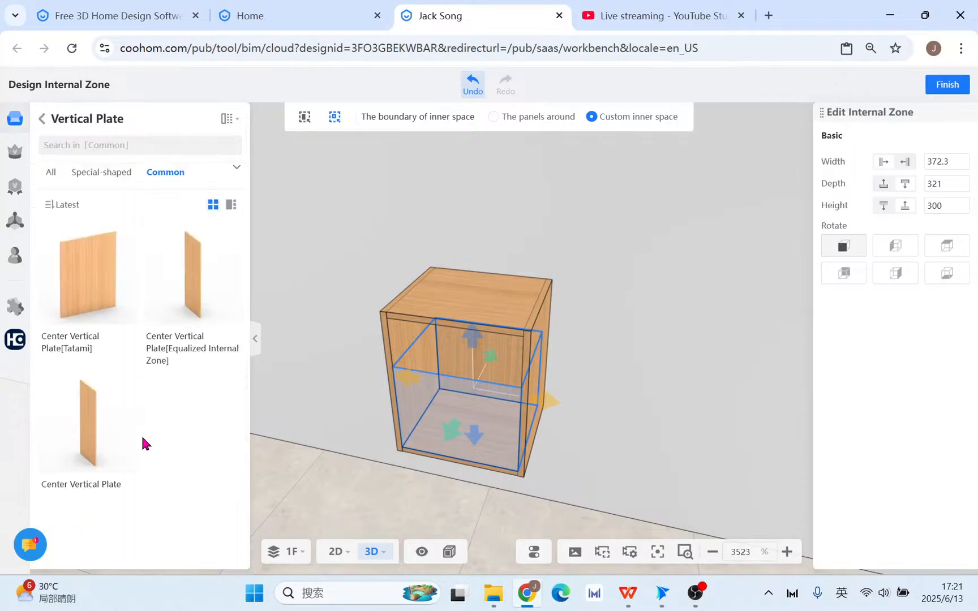
left_click(84, 412)
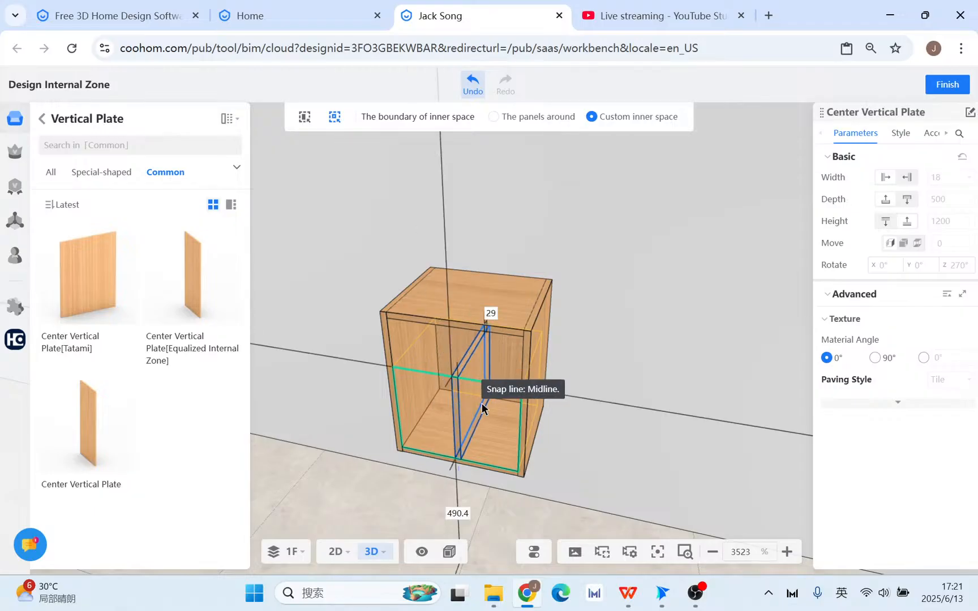
left_click(459, 421)
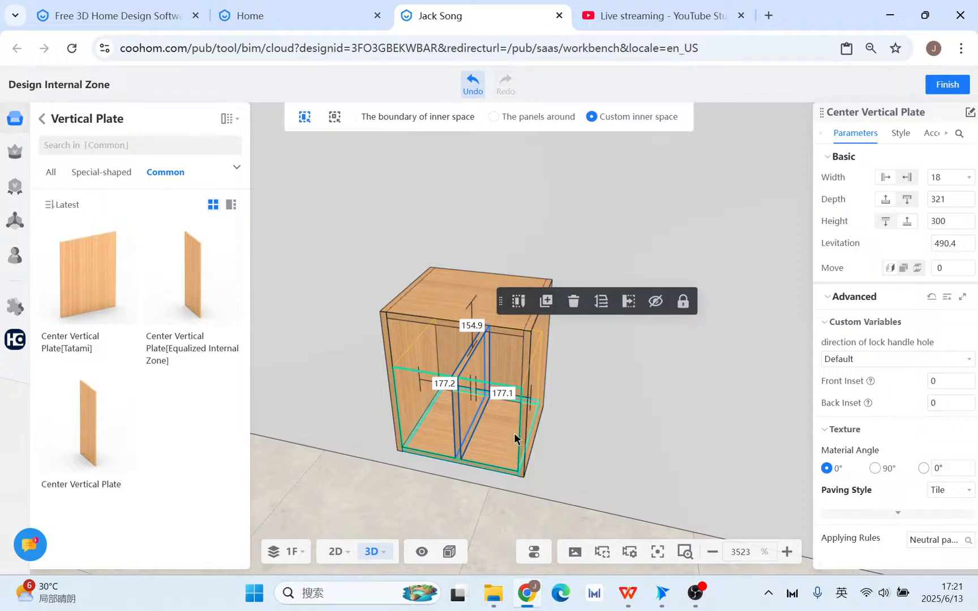
Delete the center vertical plate and reselect the cabinet's custom inner space for editing.
left_click(572, 301)
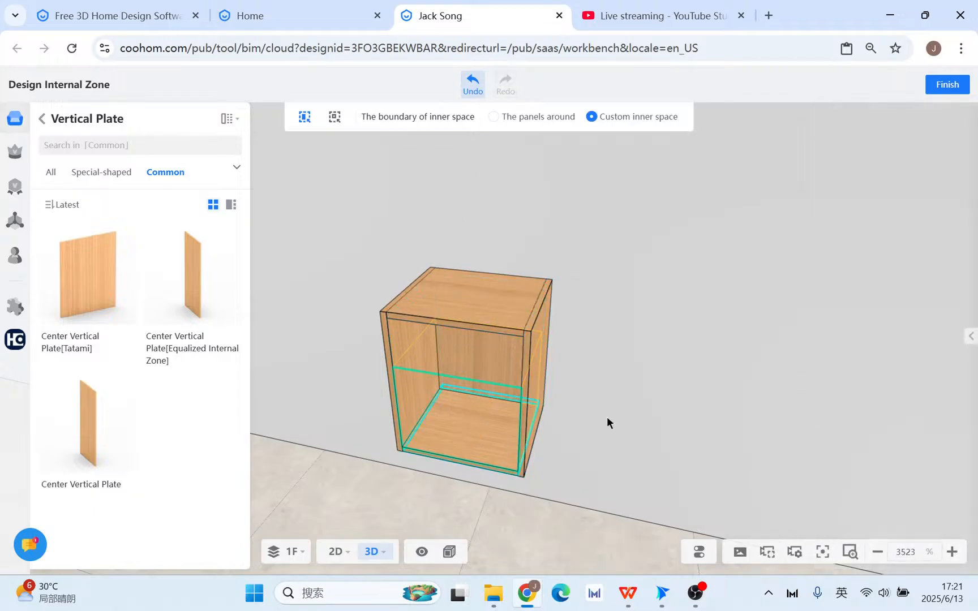
left_click(461, 410)
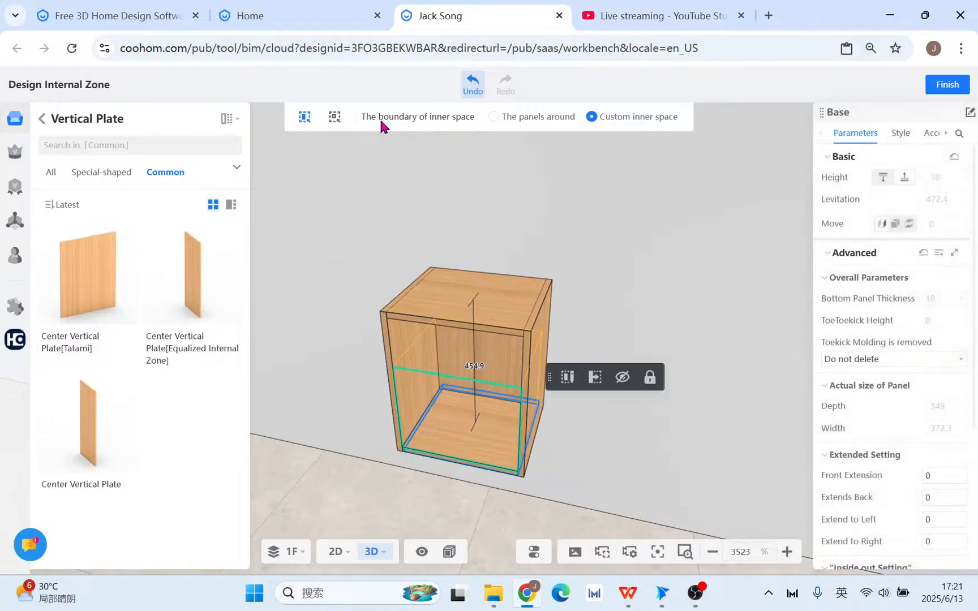
left_click(329, 117)
left_click(388, 206)
left_click(452, 402)
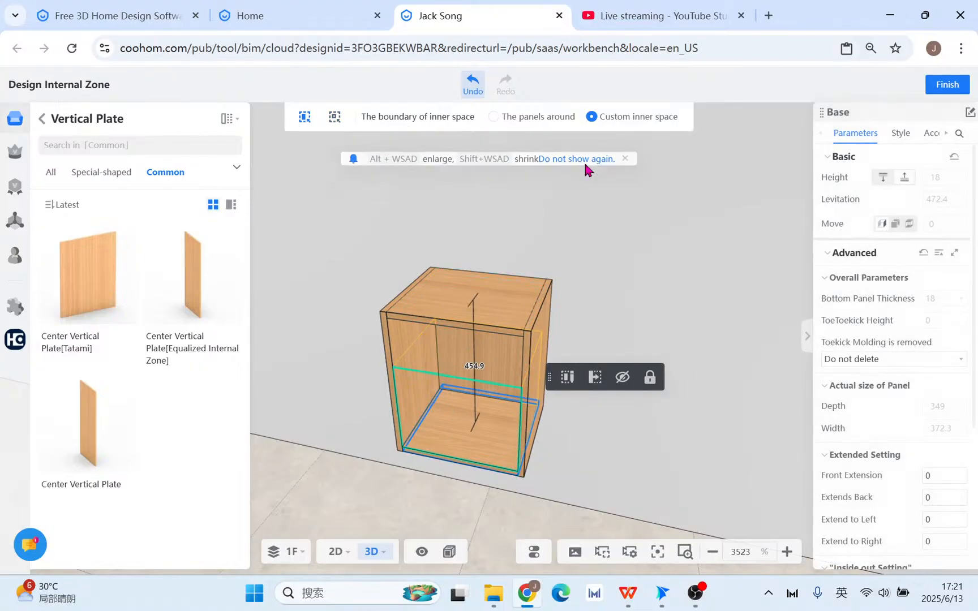
left_click(586, 161)
left_click(339, 121)
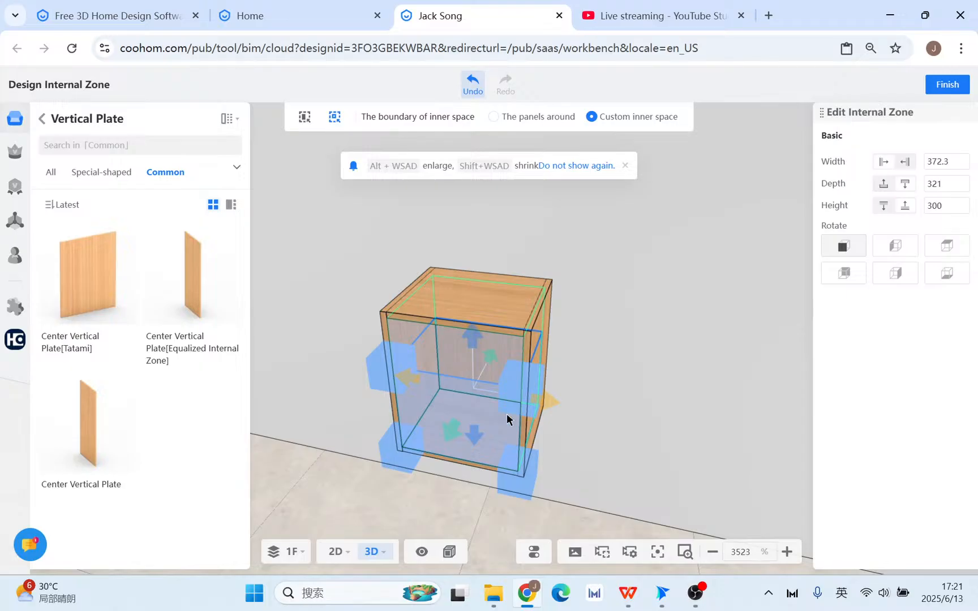
Try the left and back orientations for the custom inner space, then rotate it to face the cabinet's right side.
left_click(949, 253)
left_click(894, 252)
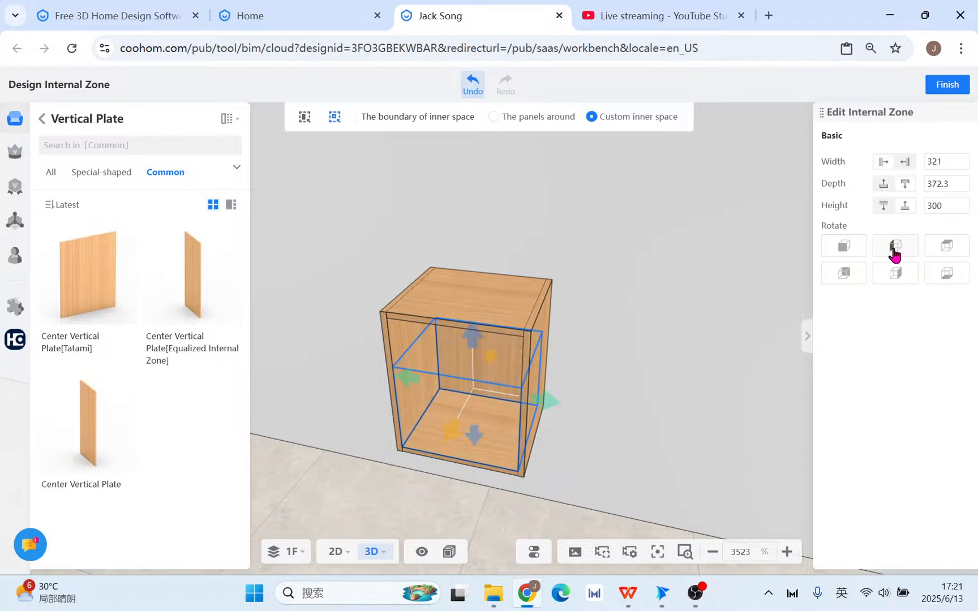
left_click(846, 274)
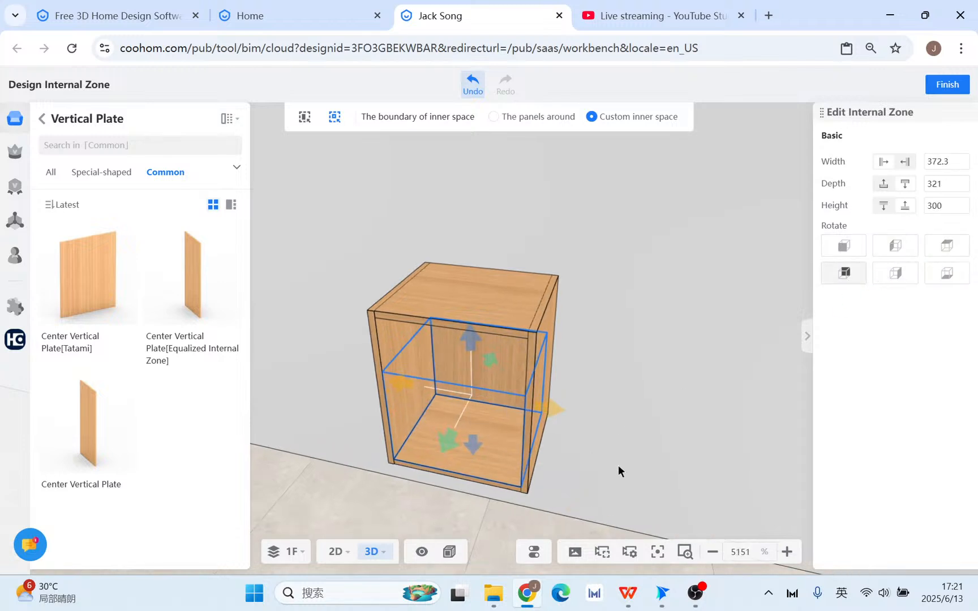
left_click_drag(618, 469, 799, 301)
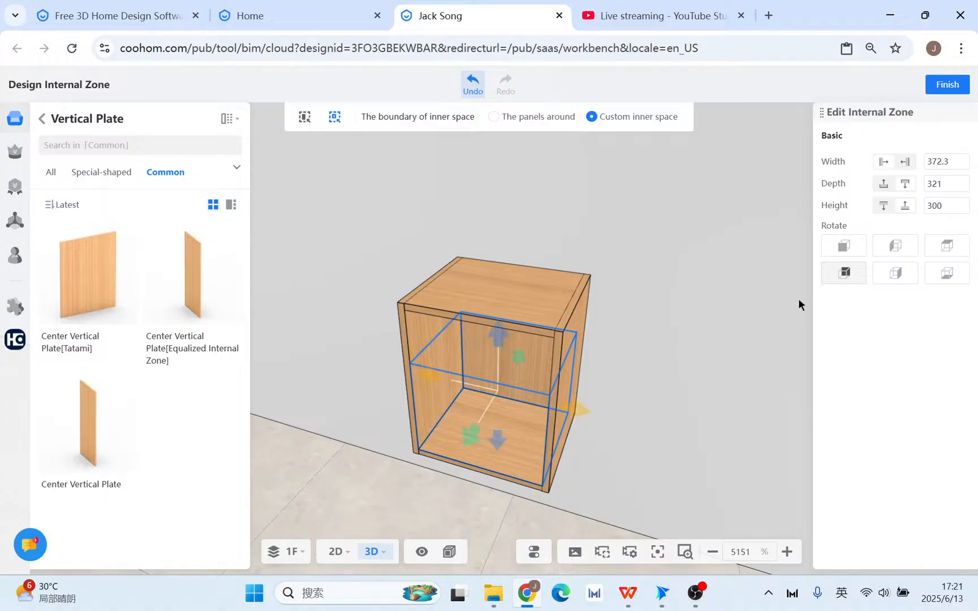
left_click(896, 274)
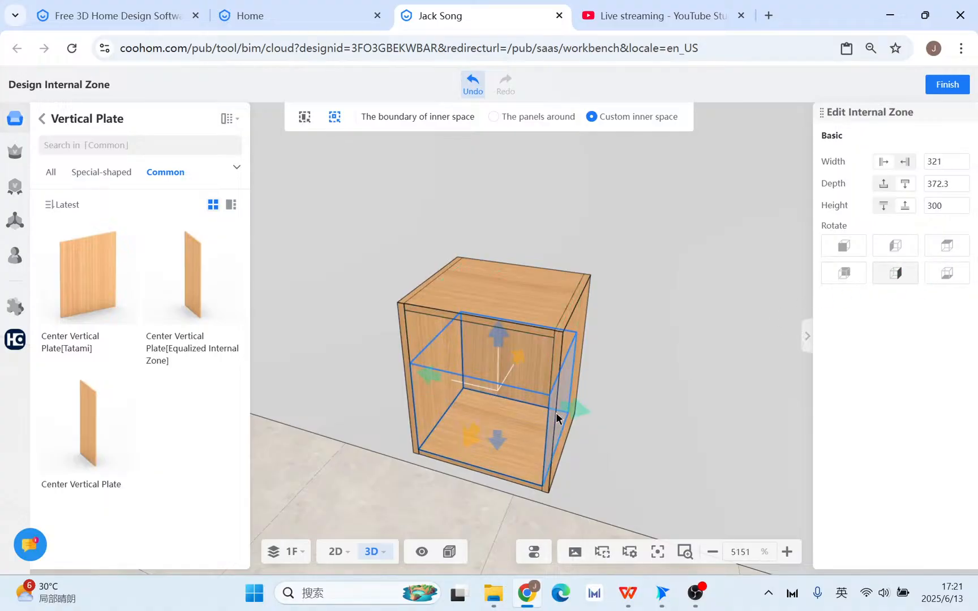
Place a Center Vertical Plate on the midline of the rotated inner space, parallel to the cabinet's back.
left_click(78, 428)
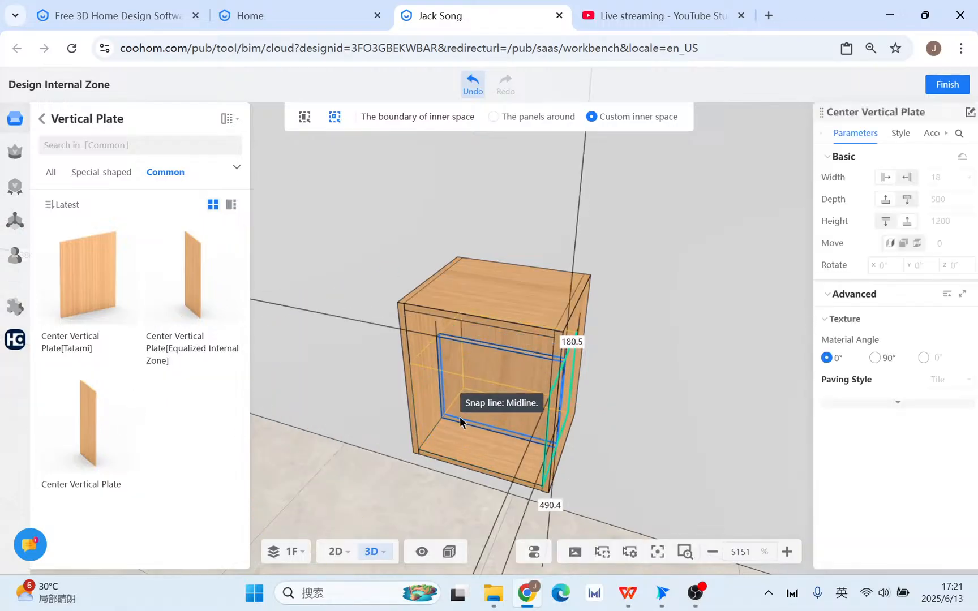
left_click(468, 426)
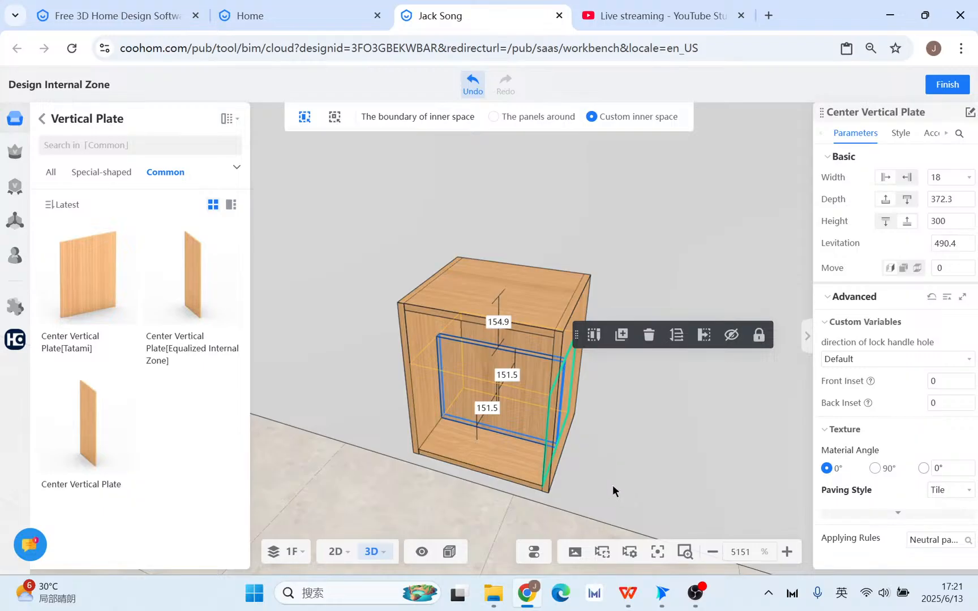
left_click_drag(612, 485, 748, 430)
left_click_drag(463, 497, 510, 509)
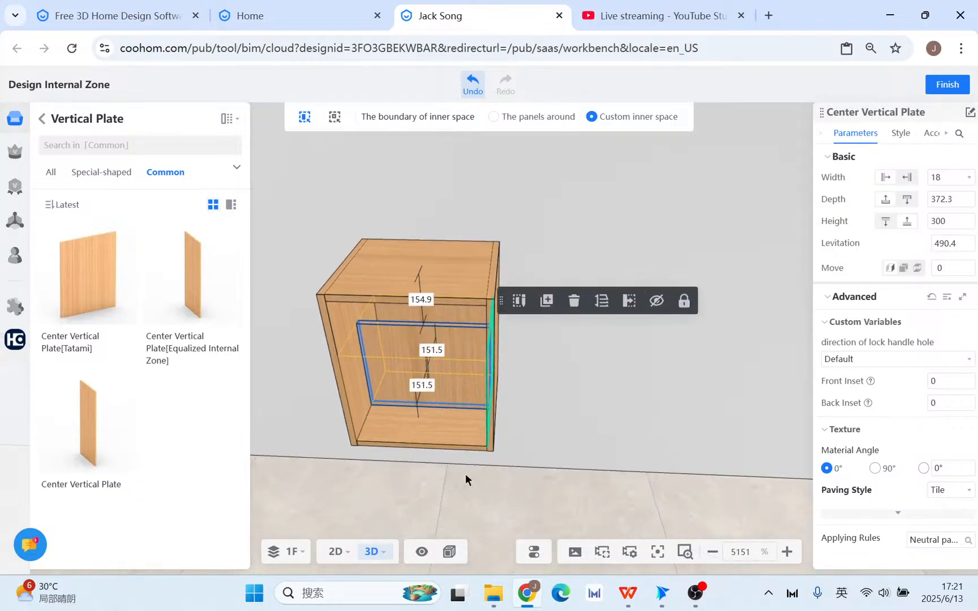
scroll(494, 412, "down", 3)
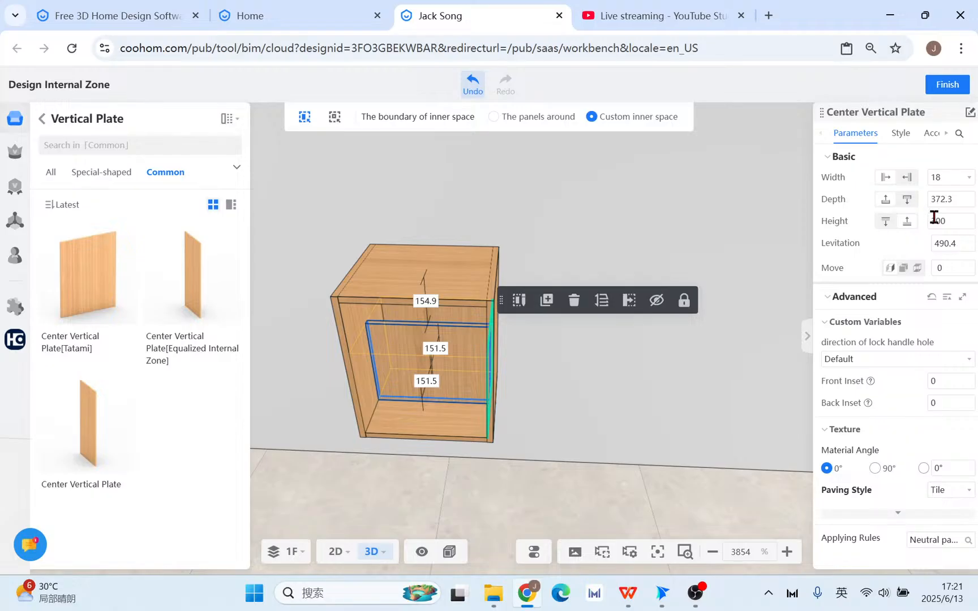
Delete the center vertical plate parallel to the back and finish the cabinet's internal zone design.
left_click(573, 300)
scroll(475, 396, "down", 5)
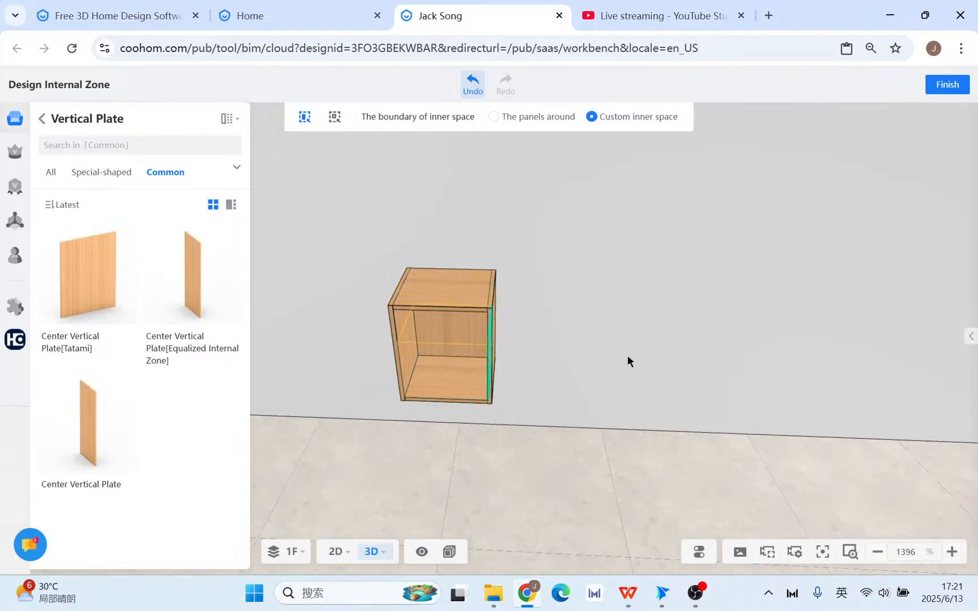
left_click(41, 119)
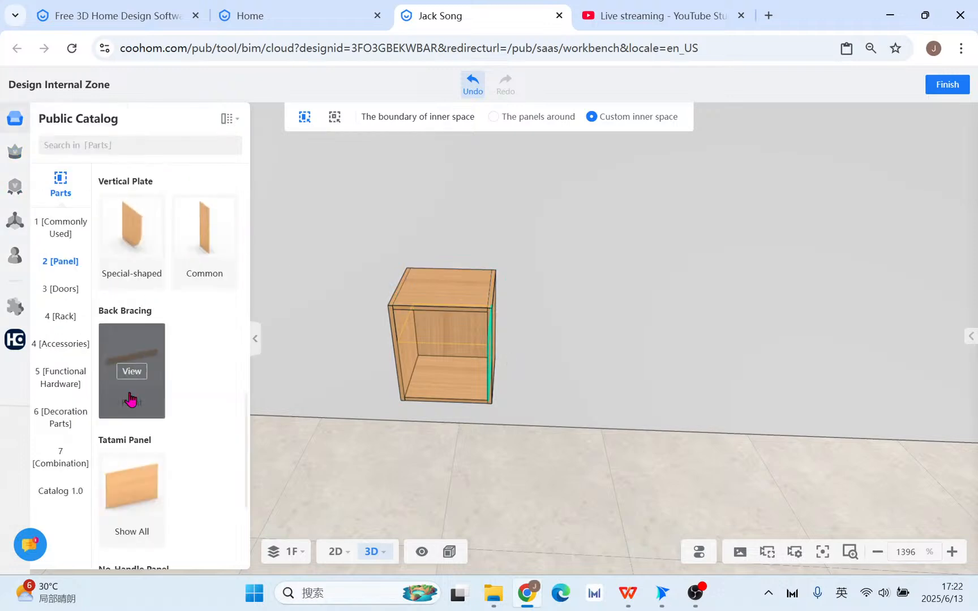
left_click(958, 94)
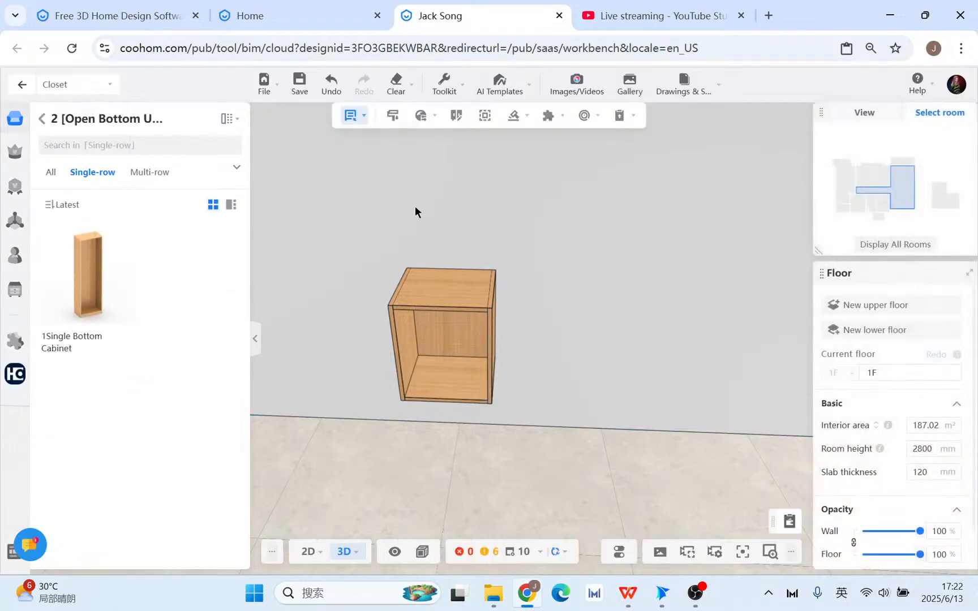
Browse the Open Cabinet and Special-shaped cabinet categories of the public product catalog.
left_click(43, 119)
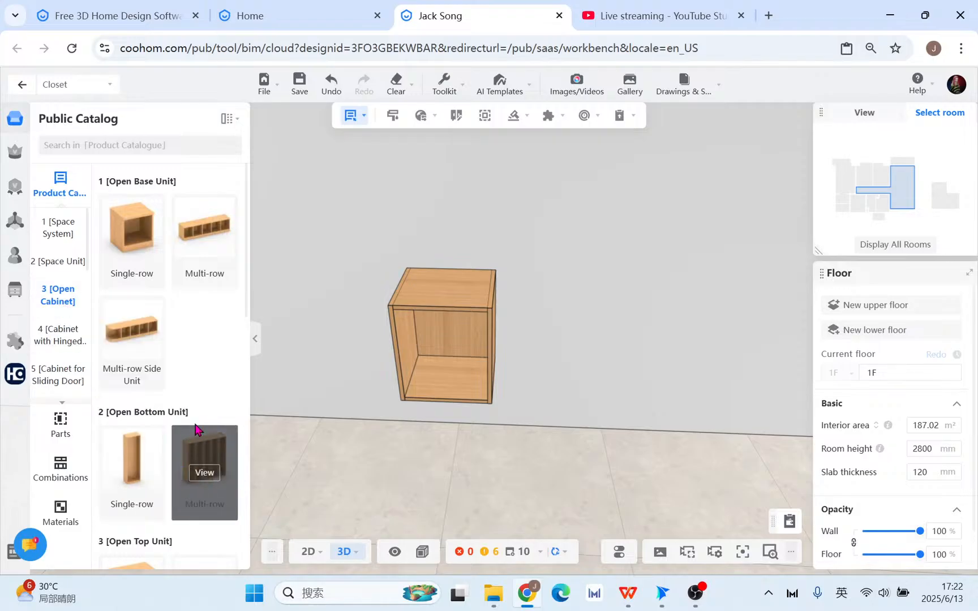
scroll(195, 430, "down", 6)
scroll(195, 430, "down", 5)
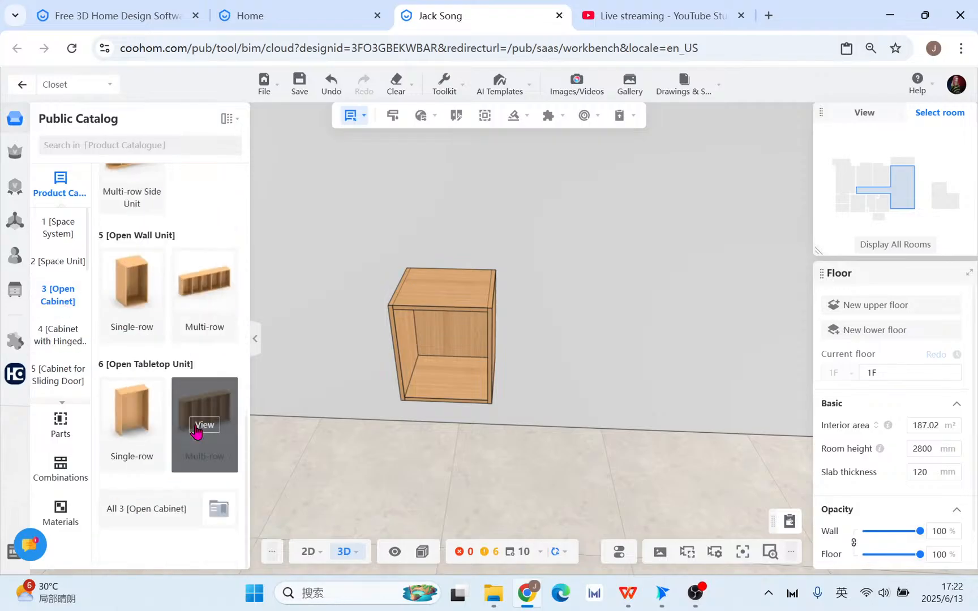
scroll(78, 340, "down", 1)
scroll(78, 339, "down", 2)
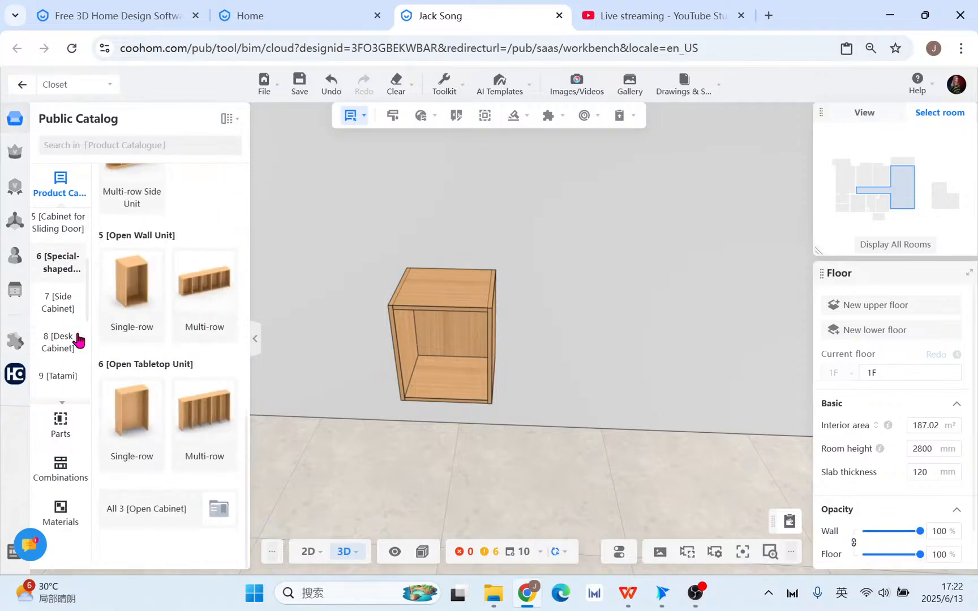
left_click(71, 282)
scroll(214, 435, "up", 3)
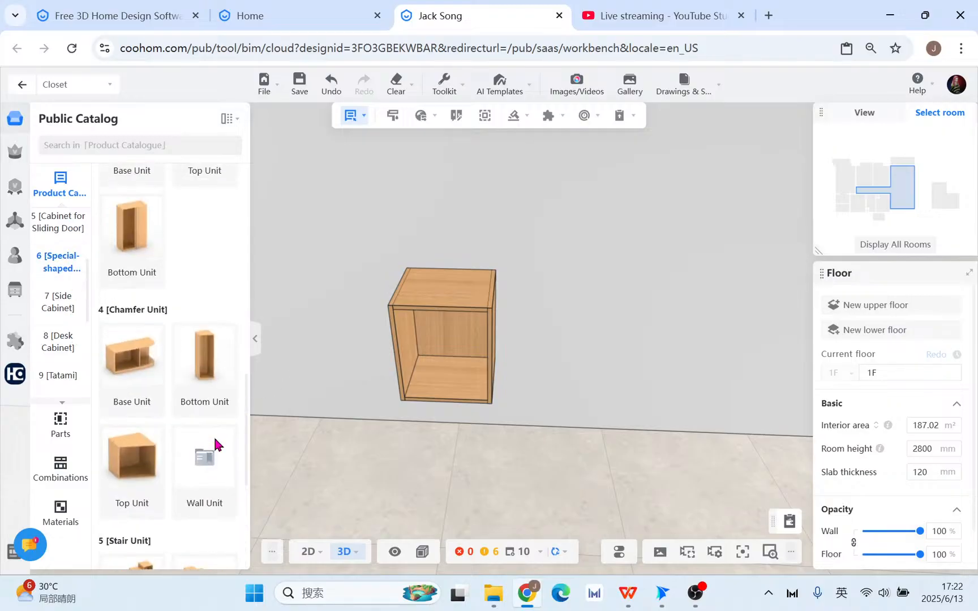
scroll(214, 440, "up", 15)
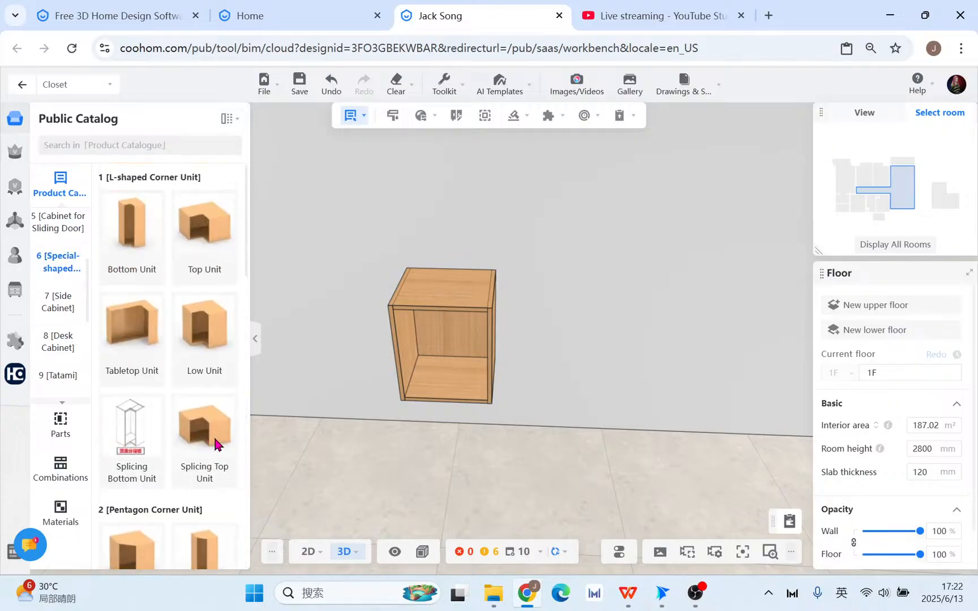
Look through the Desk Cabinet, Tatami, DIY Panel, Cabinets and Space Unit categories of the product catalog.
left_click(64, 359)
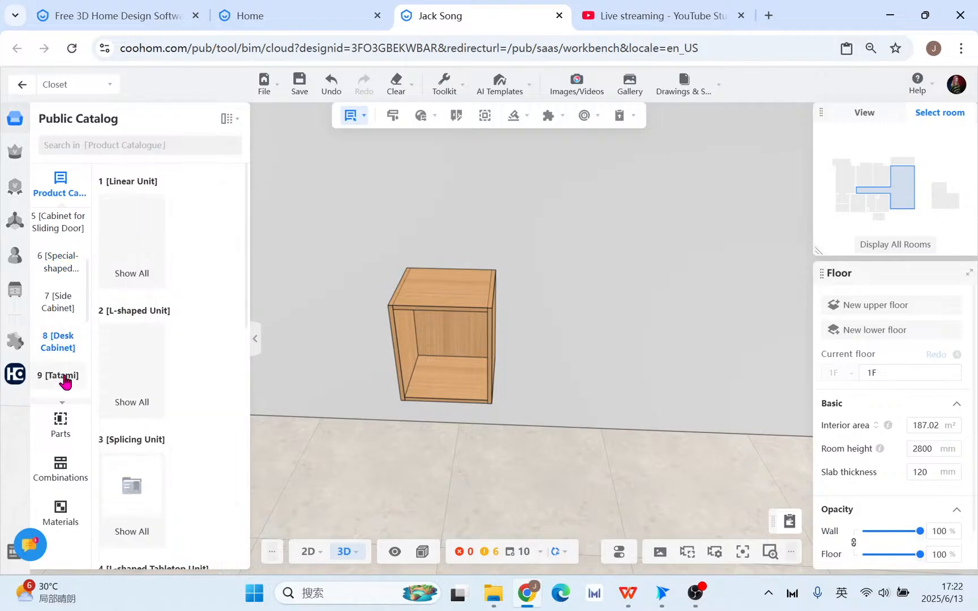
left_click(62, 375)
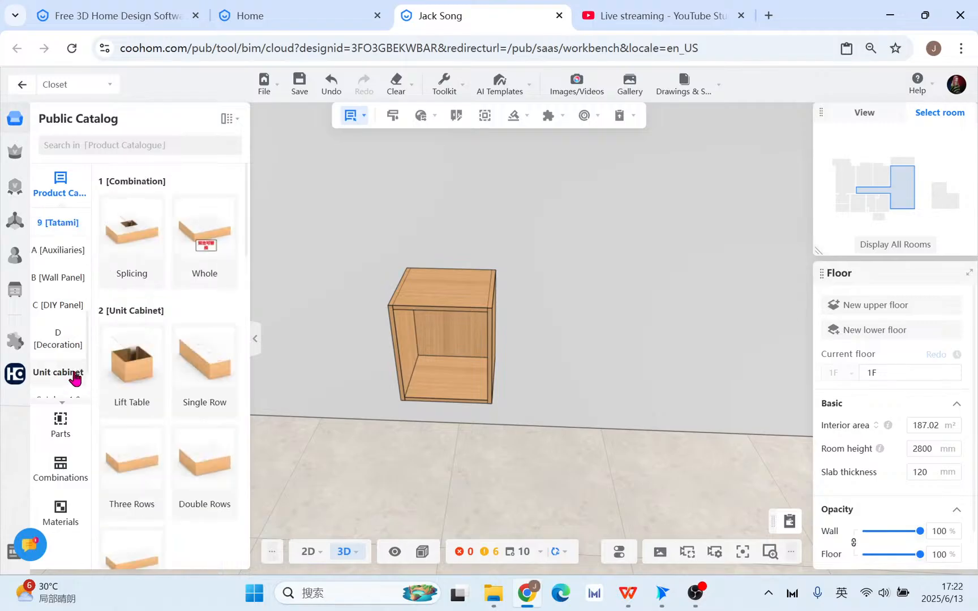
left_click(69, 307)
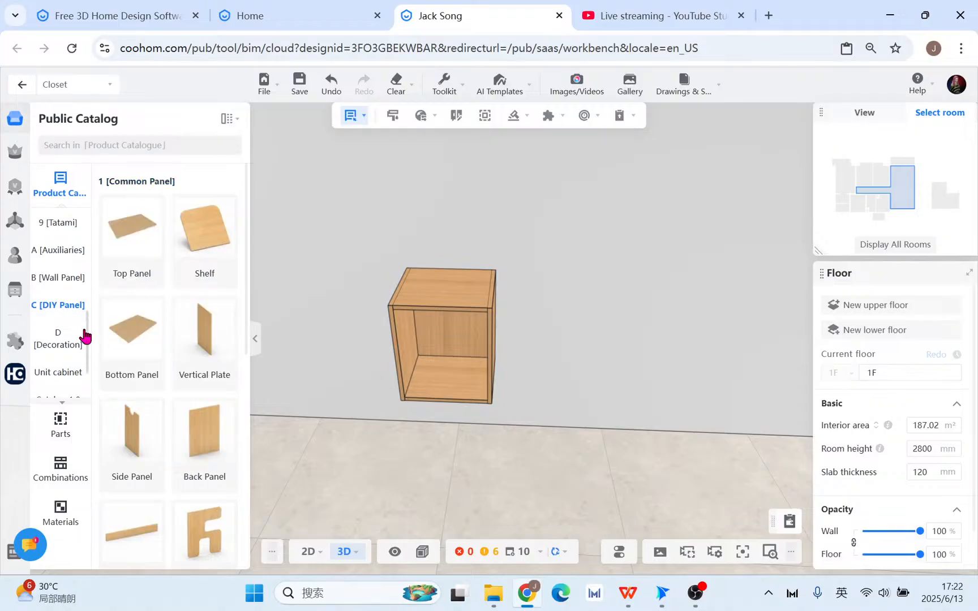
scroll(71, 366, "down", 2)
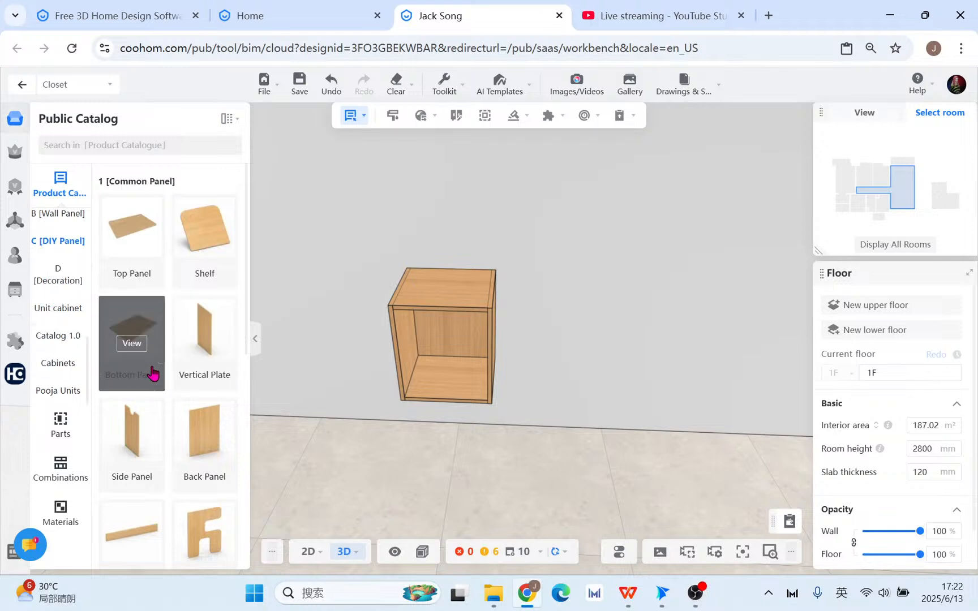
left_click(59, 362)
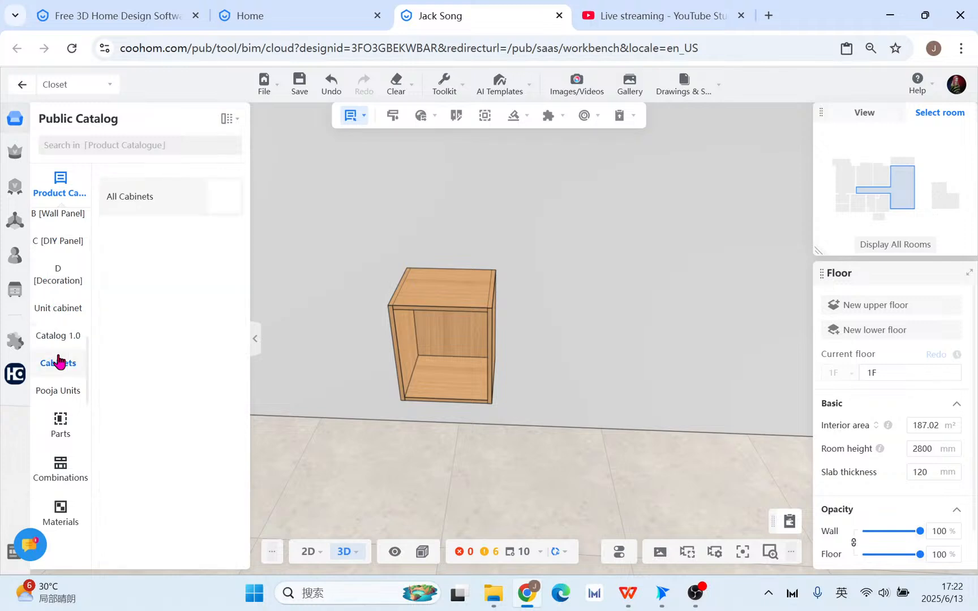
left_click(142, 199)
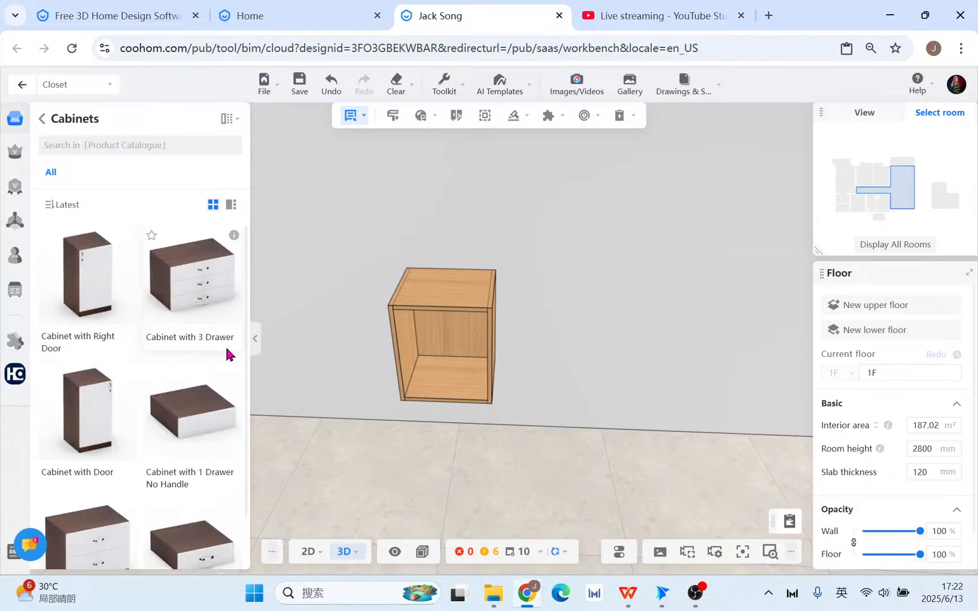
scroll(48, 227, "down", 1)
left_click(44, 119)
scroll(62, 334, "down", 2)
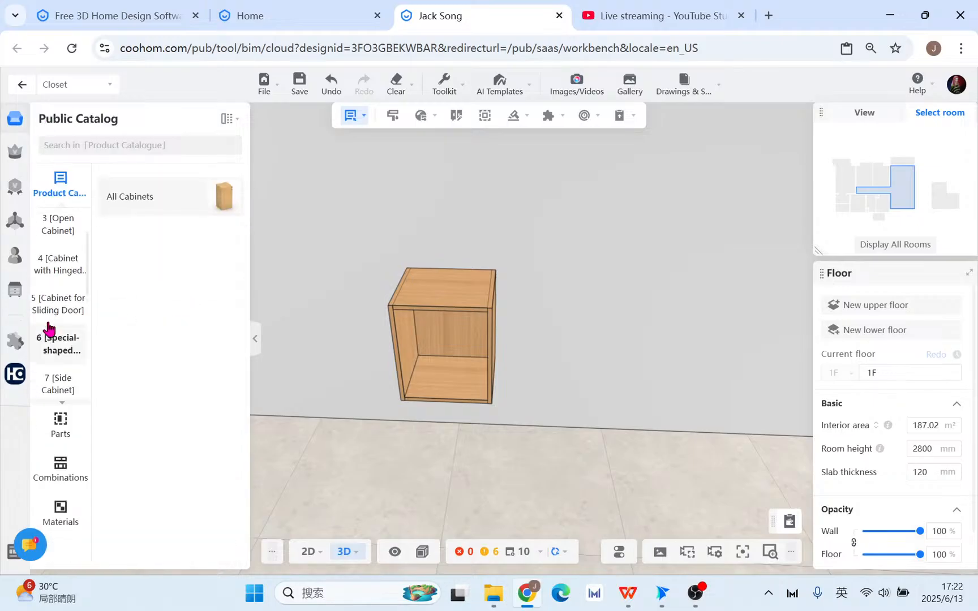
scroll(61, 271, "up", 2)
left_click(60, 264)
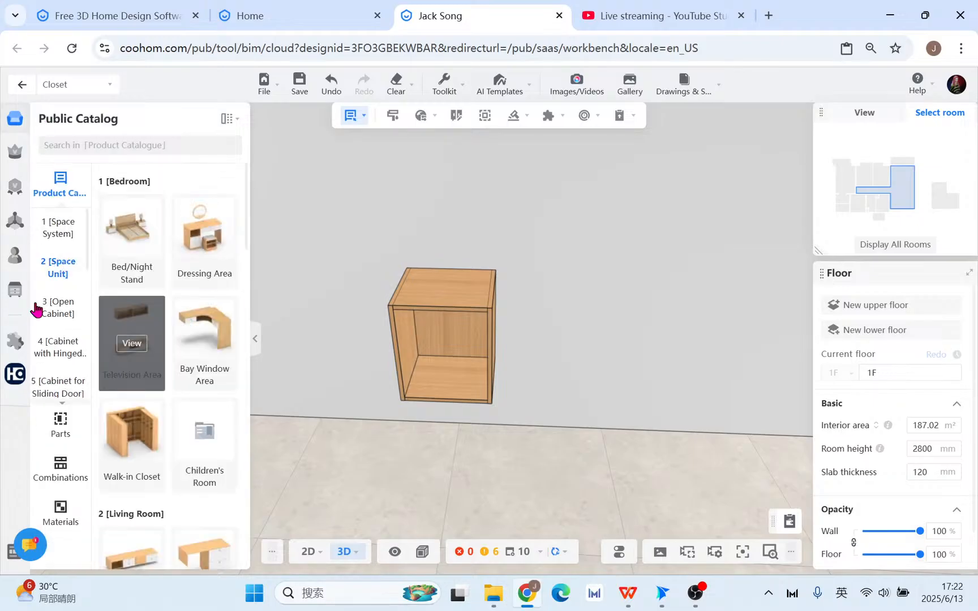
Place the 2Multi-row with Right Side Cabinet Base Cabinet[Metal Leg] from the Open Base Unit category against the existing open cabinet's side.
left_click(56, 308)
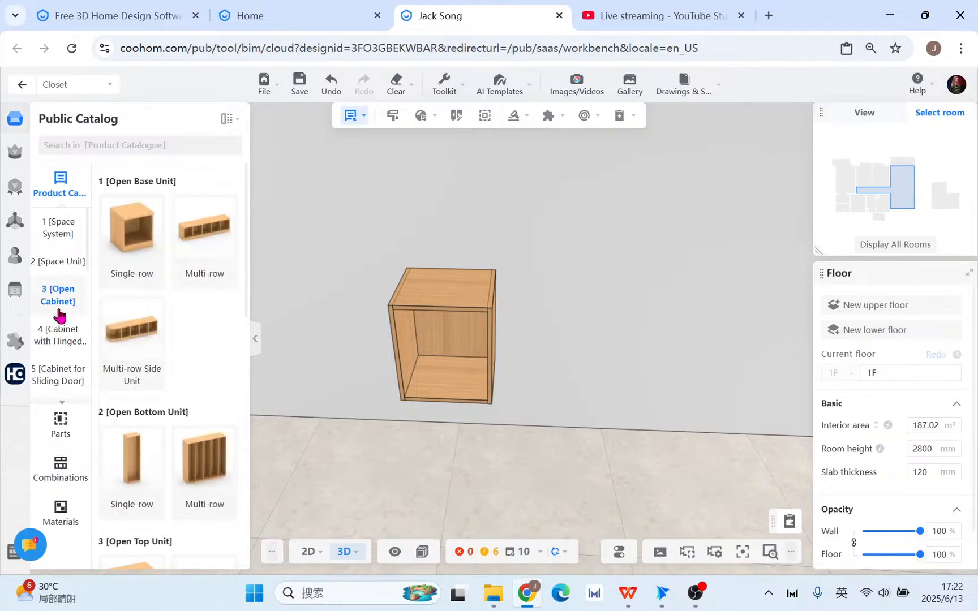
left_click(148, 357)
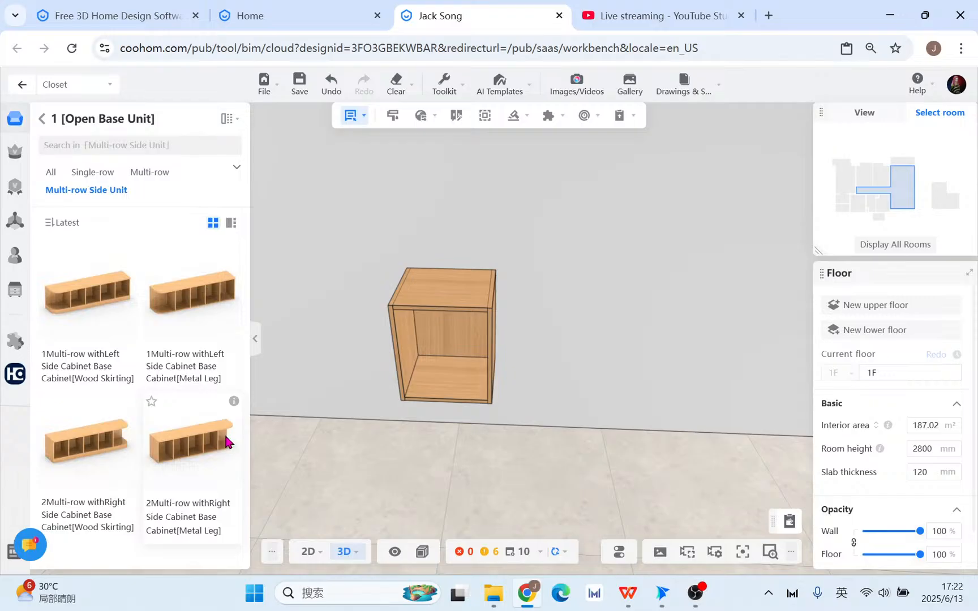
left_click_drag(228, 444, 596, 320)
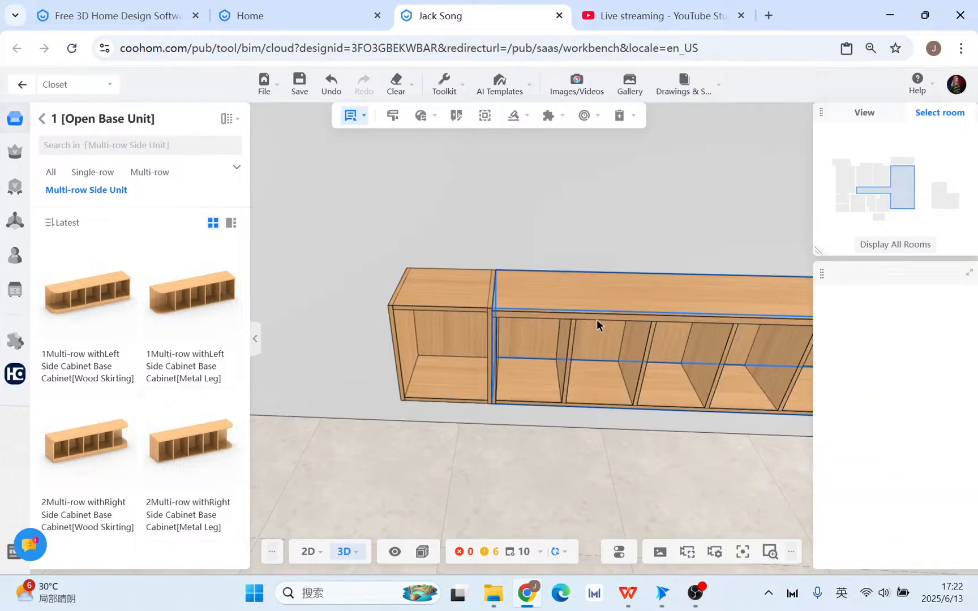
left_click_drag(679, 210, 358, 181)
left_click_drag(698, 240, 442, 243)
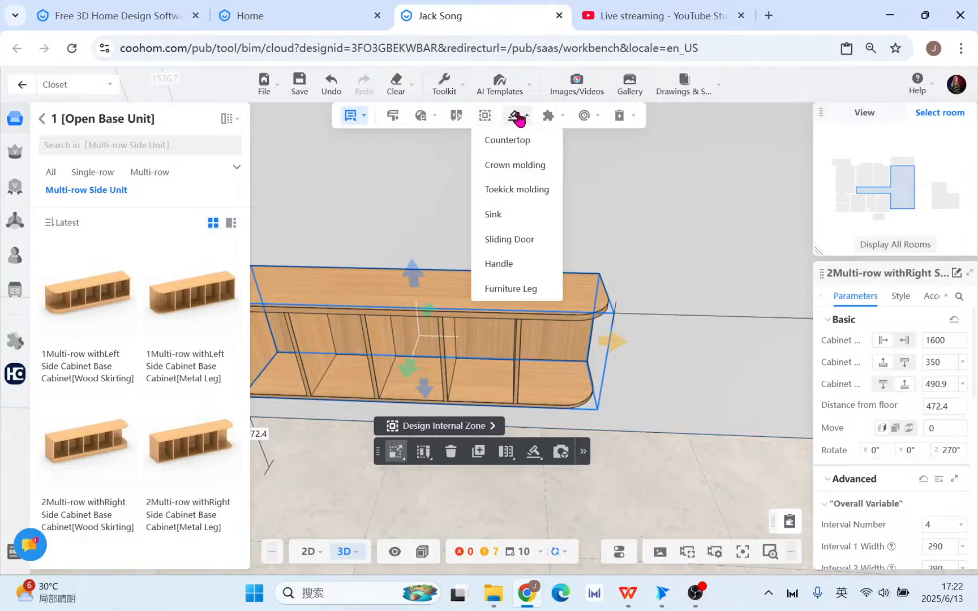
Start internal zone design on the multi-row cabinet and rotate its rounded end compartment's inner space to face the open end.
left_click(489, 126)
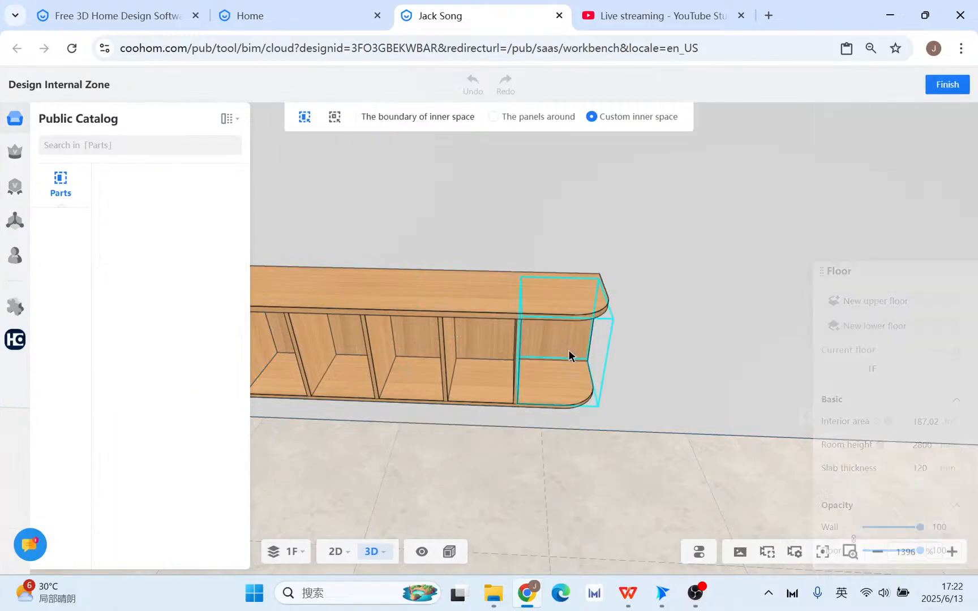
left_click(568, 349)
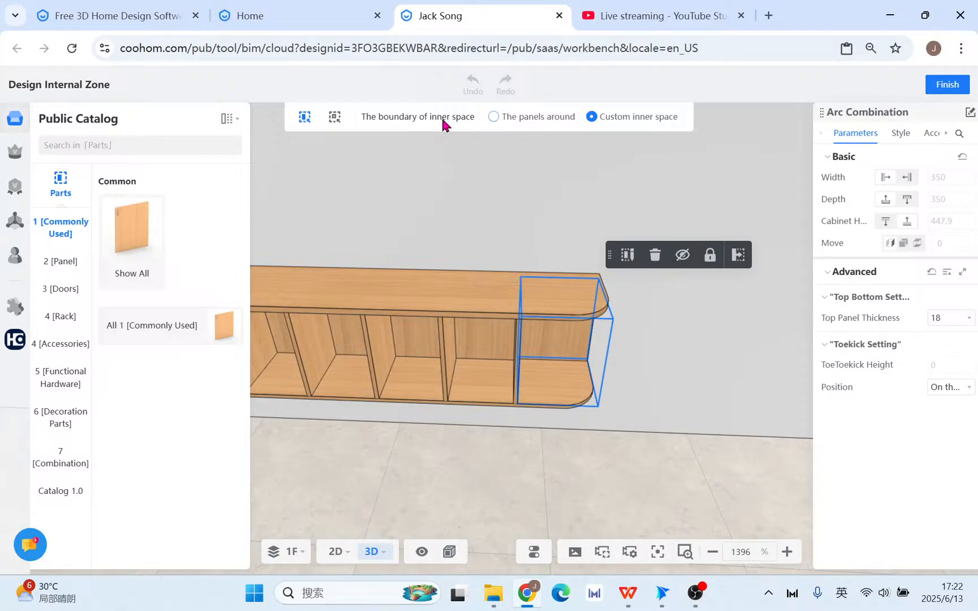
left_click(335, 118)
left_click(565, 354)
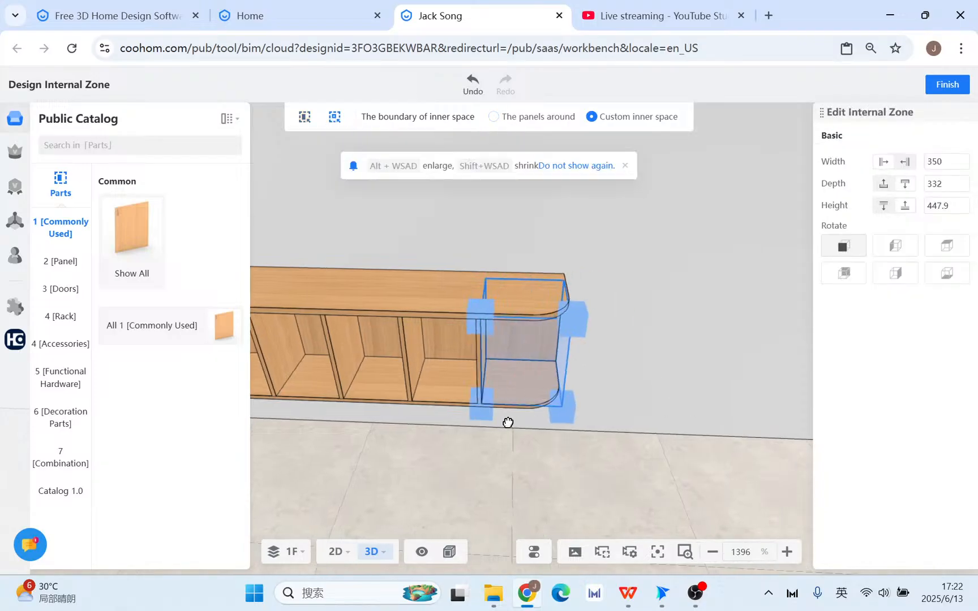
left_click_drag(664, 454, 593, 463)
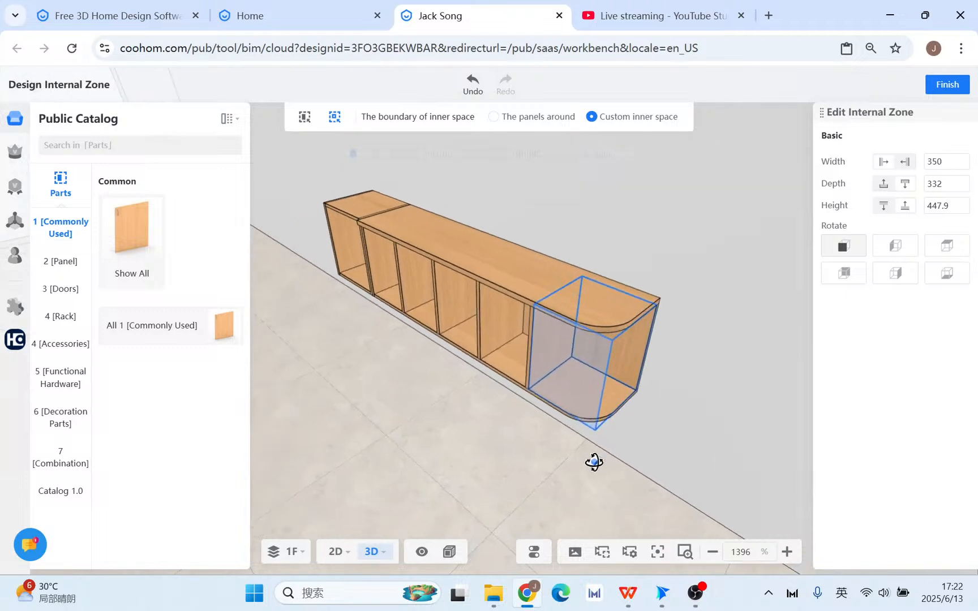
left_click(889, 279)
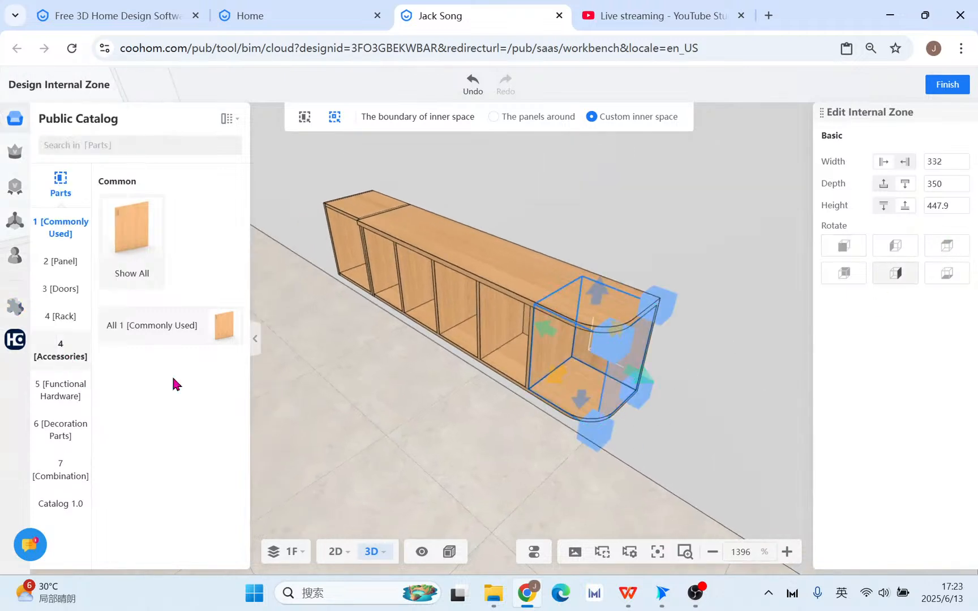
Place a common Center Vertical Plate midway in the rounded end compartment and finish the internal zone design.
left_click(66, 267)
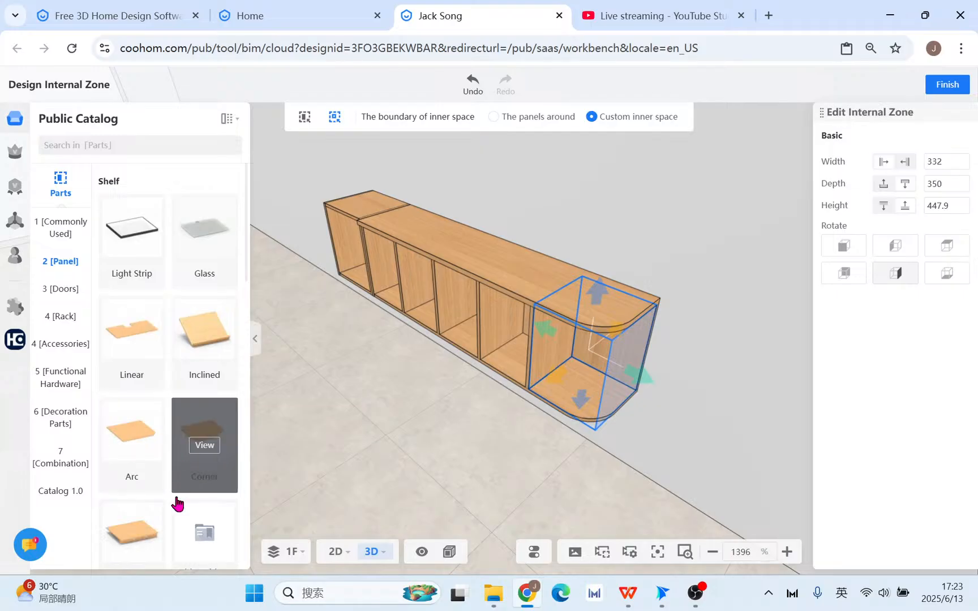
scroll(175, 498, "down", 5)
scroll(176, 490, "down", 6)
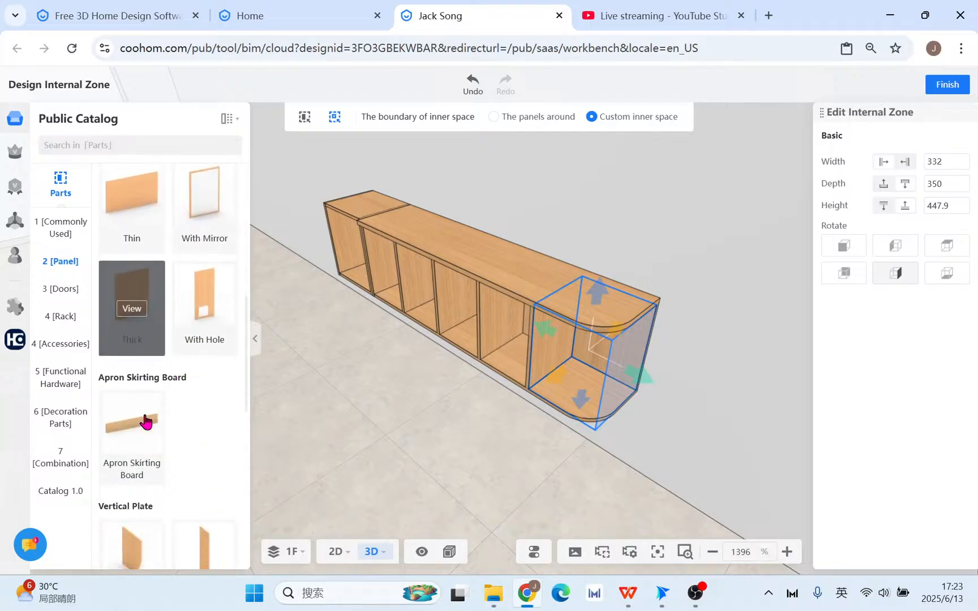
left_click(225, 421)
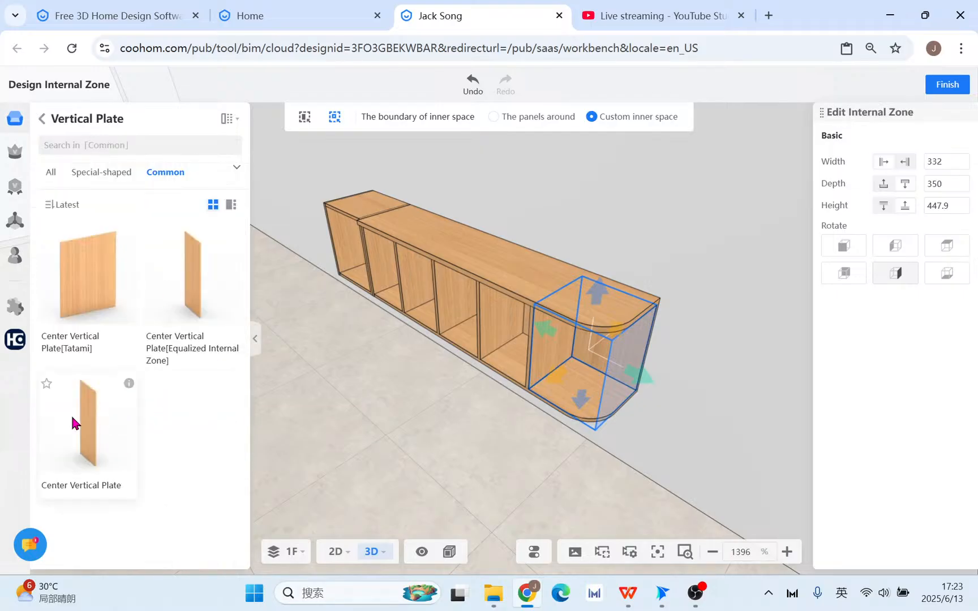
left_click_drag(73, 422, 561, 387)
right_click_drag(651, 453, 617, 427)
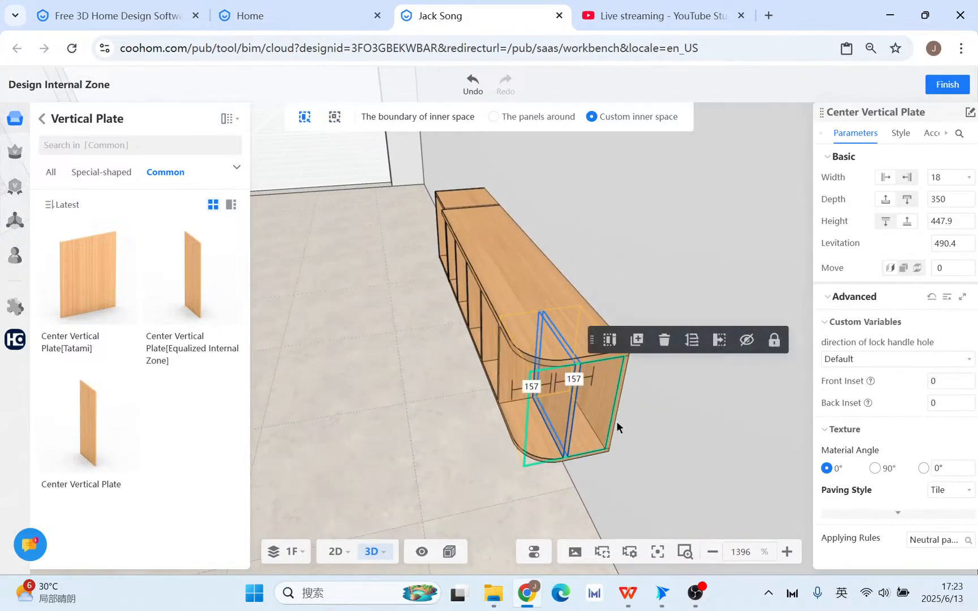
left_click(941, 98)
right_click_drag(667, 448, 660, 465)
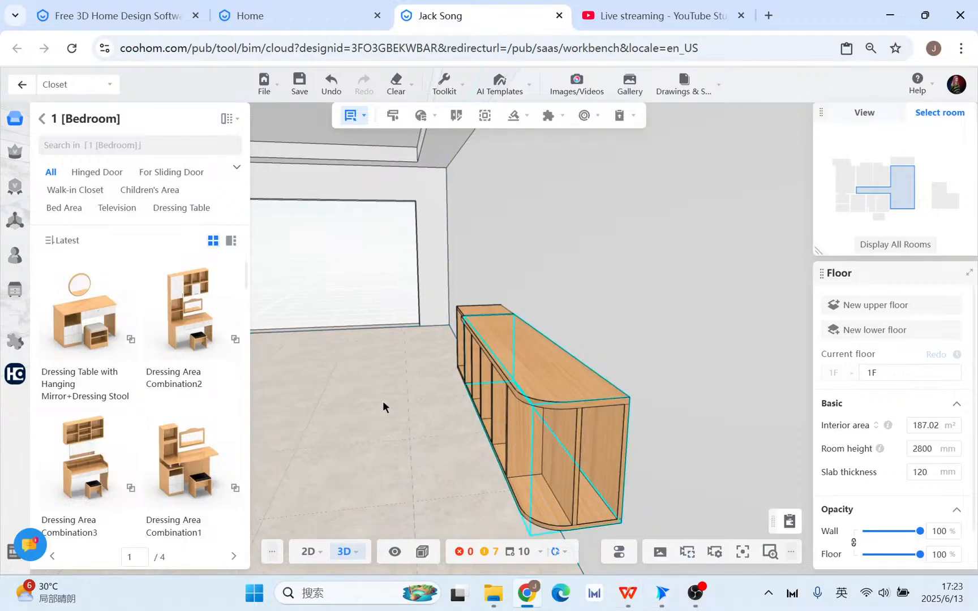
right_click_drag(384, 406, 406, 443)
left_click(411, 190)
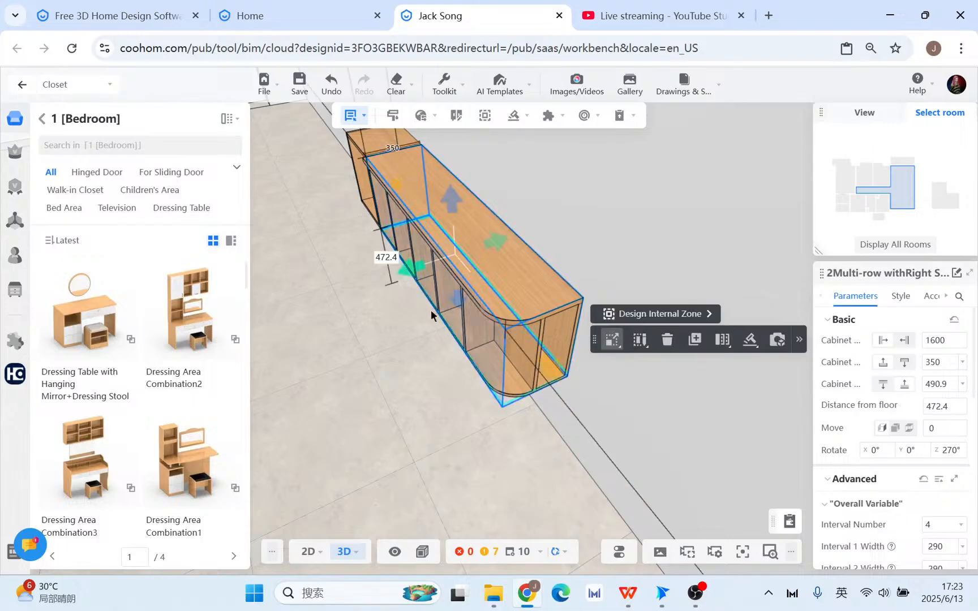
left_click_drag(443, 272, 429, 275)
scroll(395, 320, "down", 3)
left_click_drag(363, 368, 382, 415)
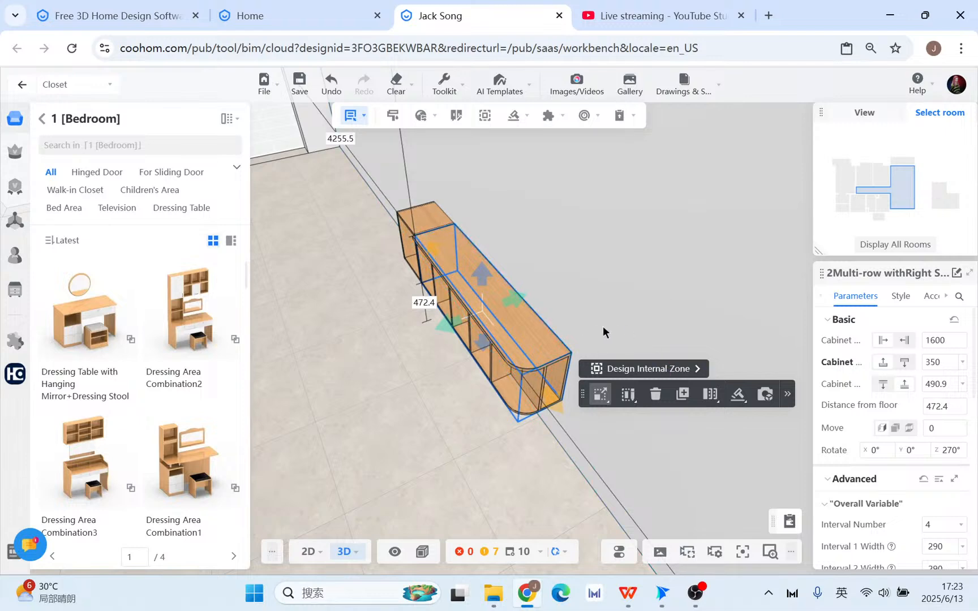
left_click_drag(391, 412, 505, 157)
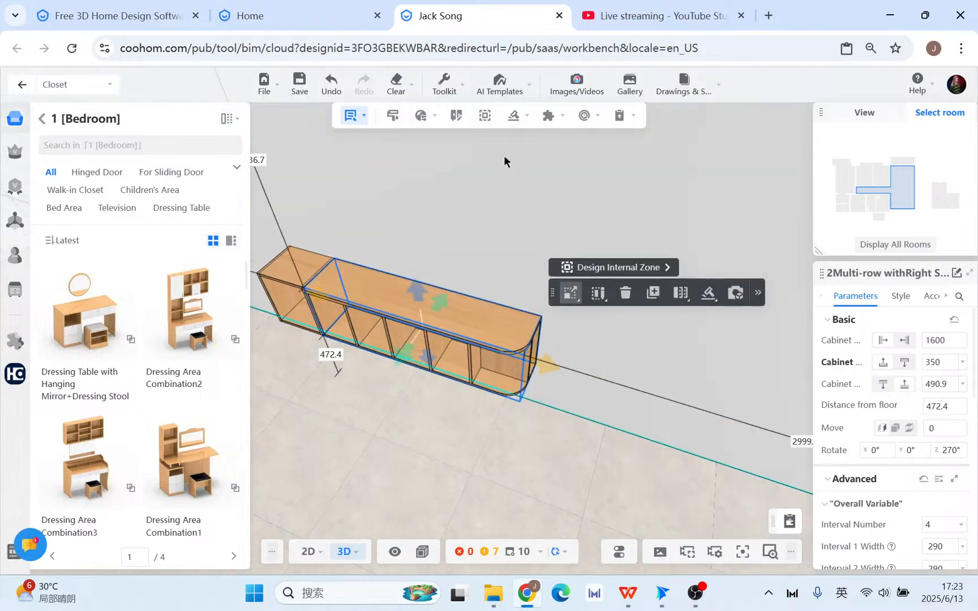
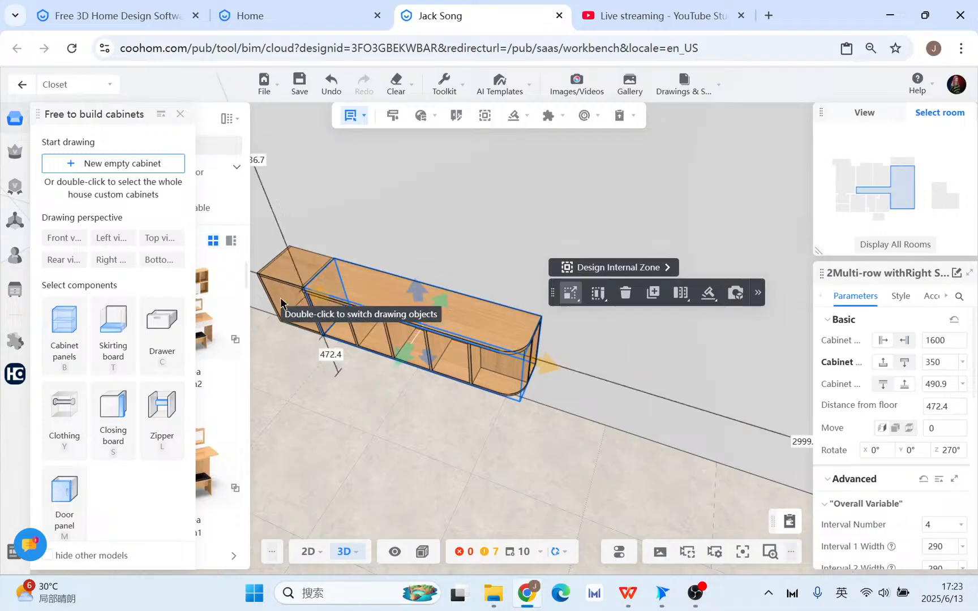
Create a new empty cabinet with Free to build cabinets and place its frame against the wall beside the existing cabinets.
scroll(325, 245, "down", 3)
right_click_drag(422, 207, 530, 220)
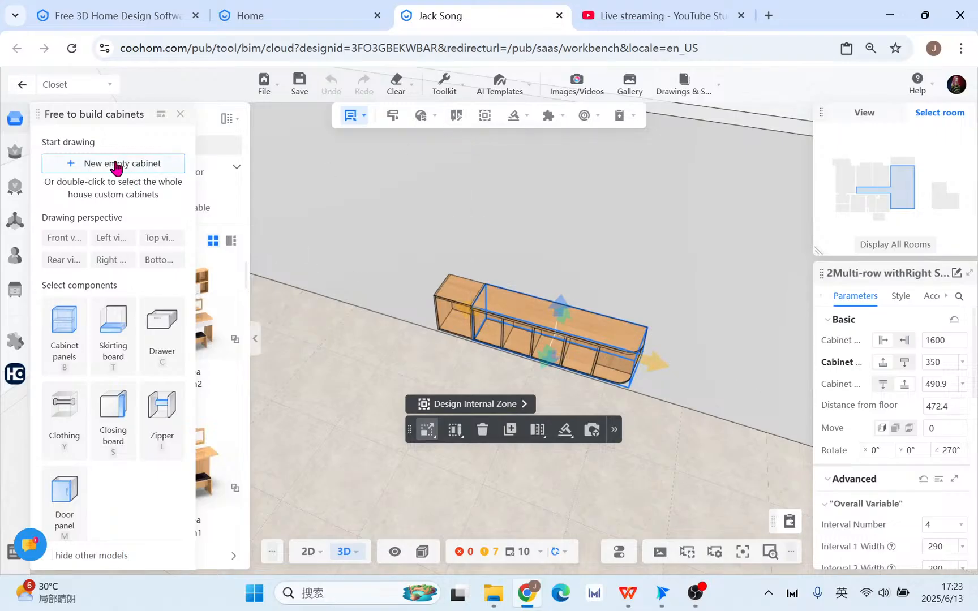
left_click(364, 229)
right_click_drag(320, 203, 436, 246)
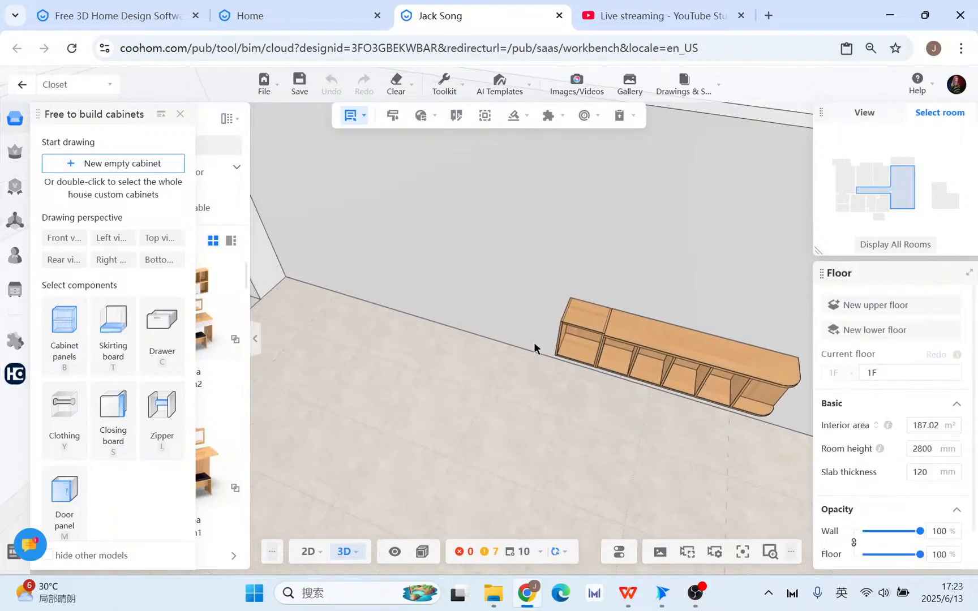
left_click(120, 166)
scroll(133, 348, "down", 1)
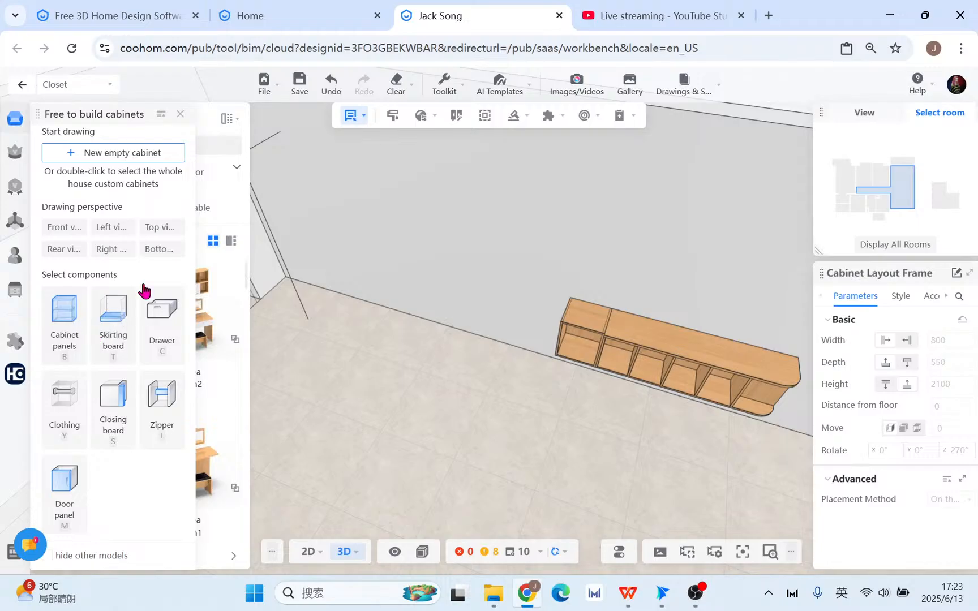
left_click(401, 222)
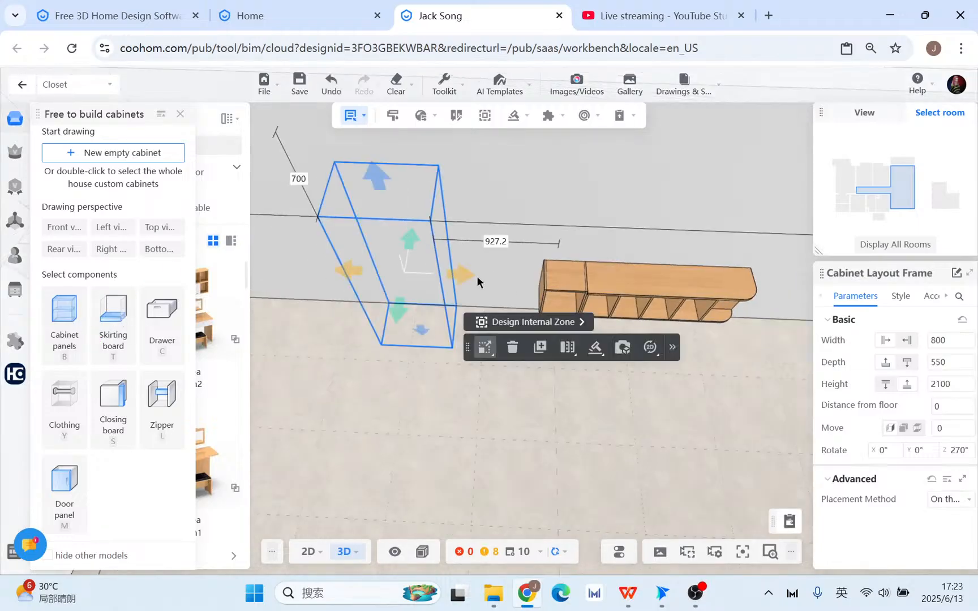
Widen the empty cabinet frame to about 1441 mm, extending it toward the existing open cabinets.
left_click_drag(463, 278, 523, 278)
left_click_drag(344, 397, 355, 358)
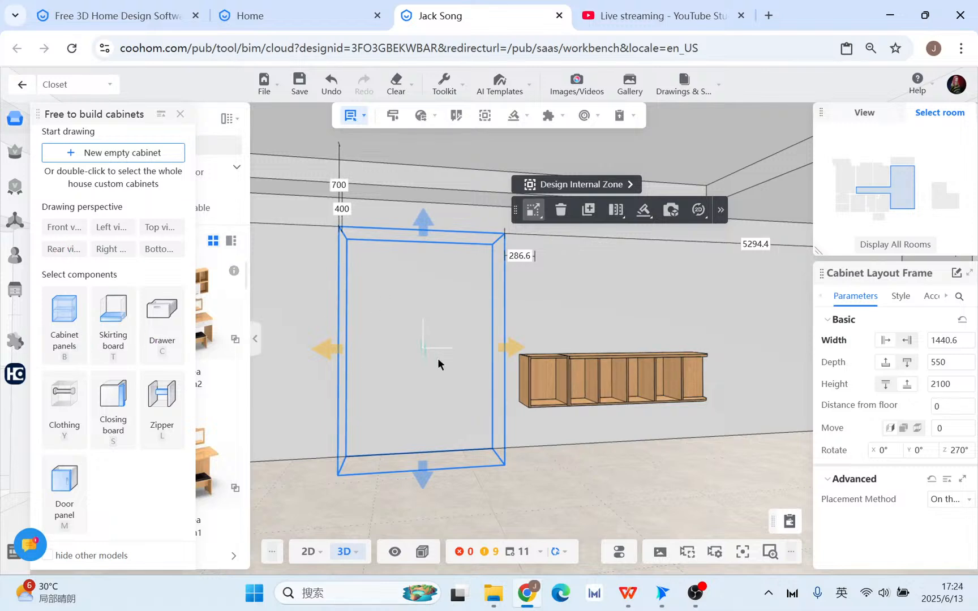
left_click_drag(343, 259, 318, 277)
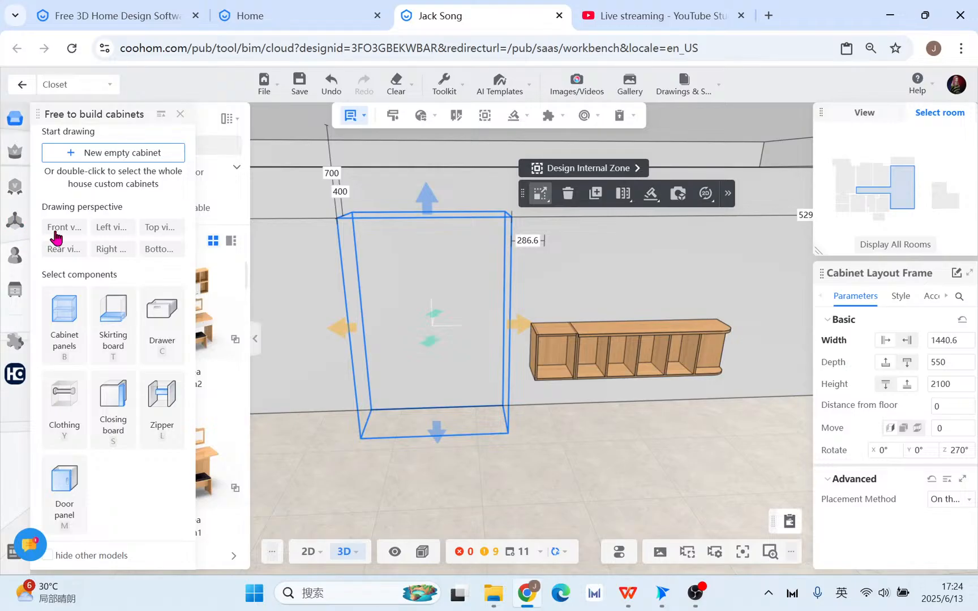
Set the drawing perspective to the front view and draw closing boards on the left and right sides of the frame.
left_click(123, 228)
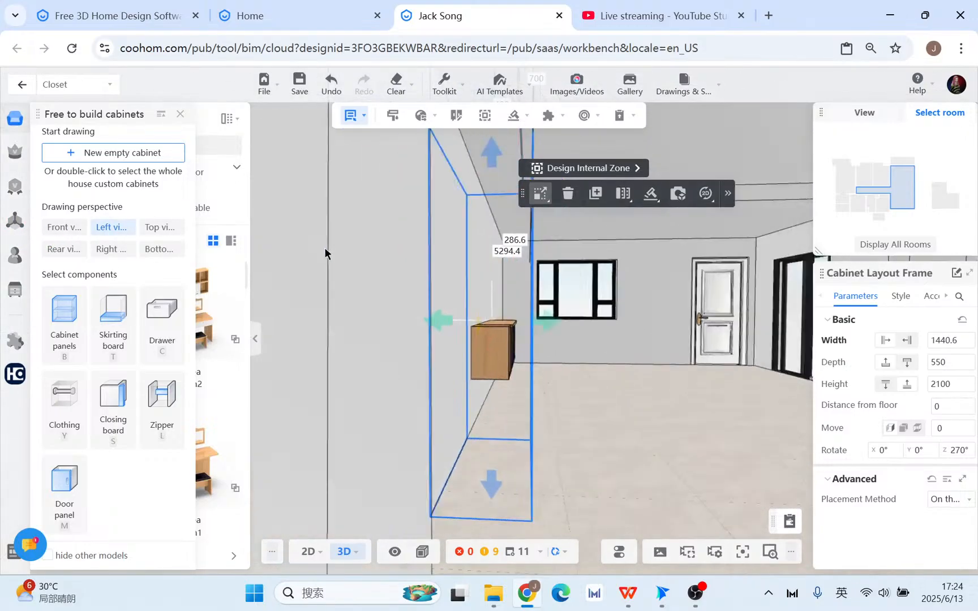
left_click(68, 228)
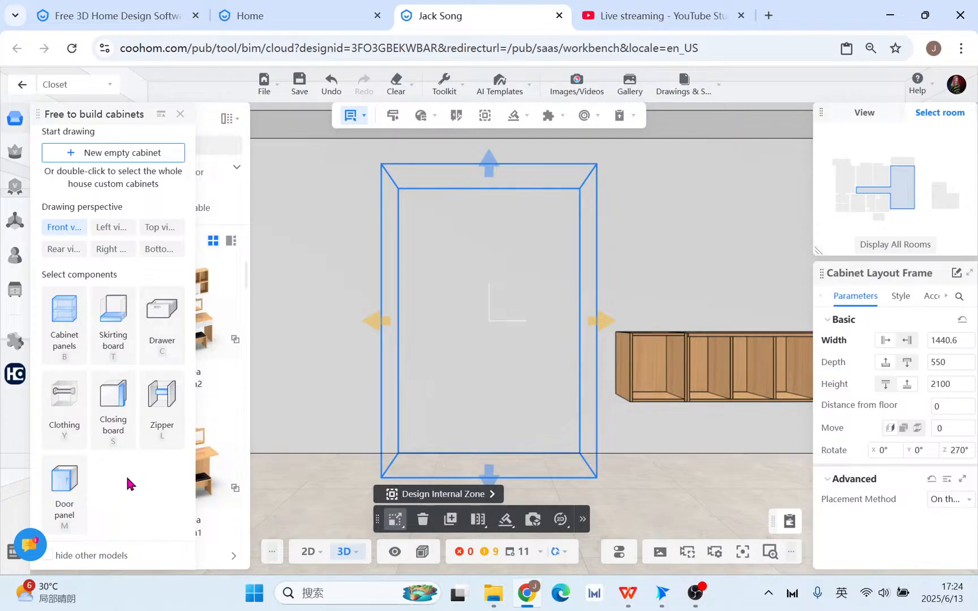
left_click(116, 412)
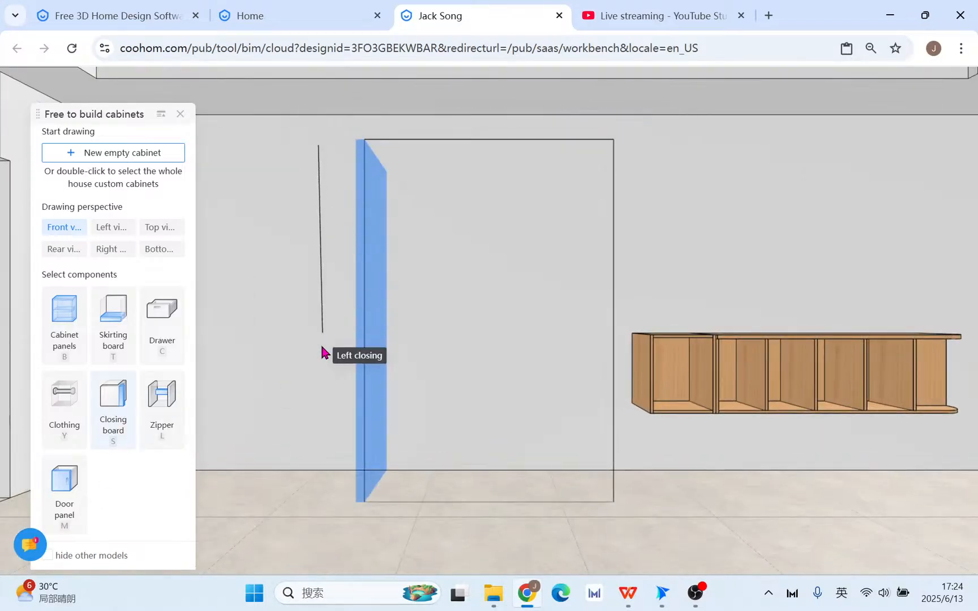
left_click(312, 406)
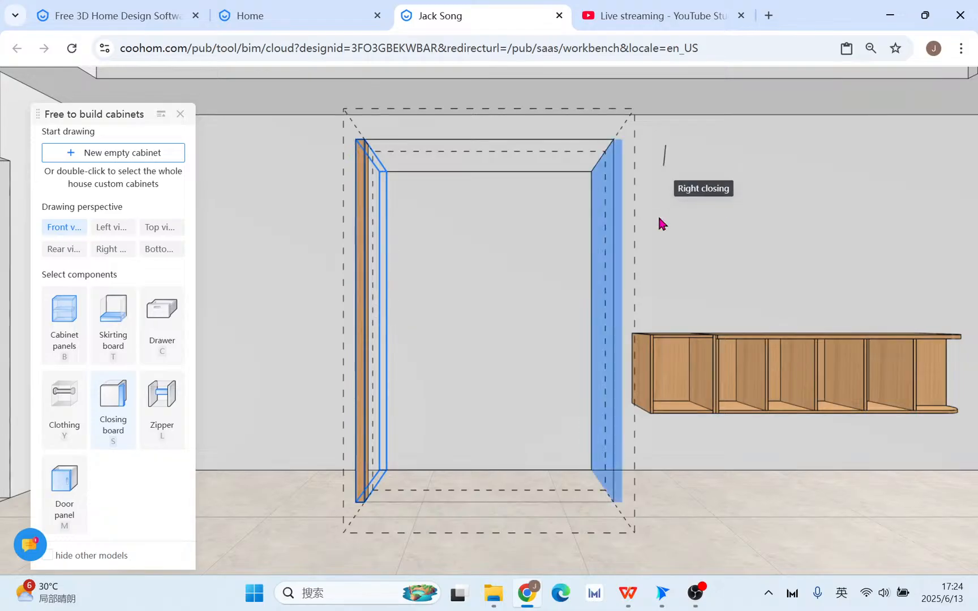
left_click(636, 280)
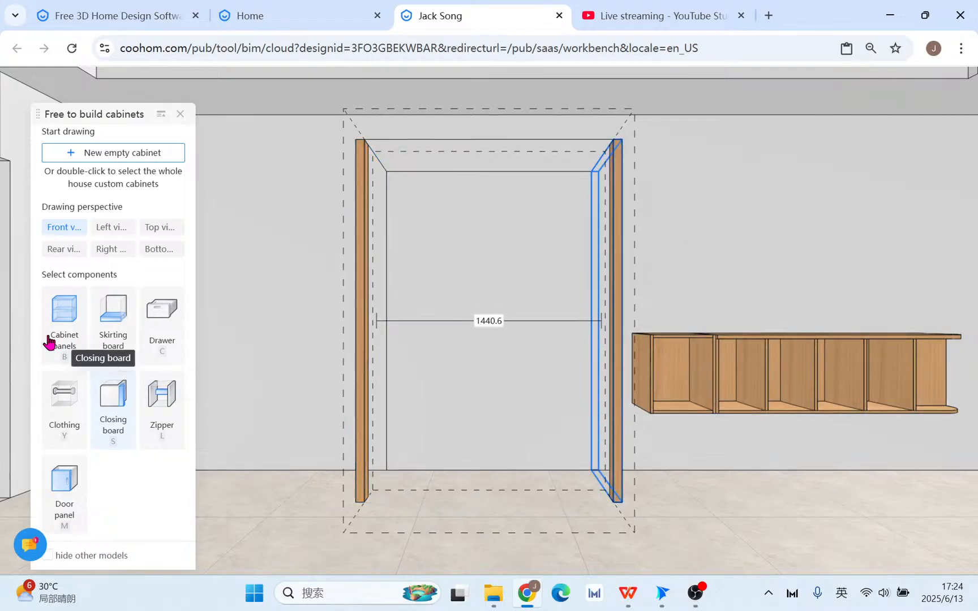
Draw a skirting board along the frame's base and a cabinet panel across its top, and leave drawing mode.
left_click(111, 334)
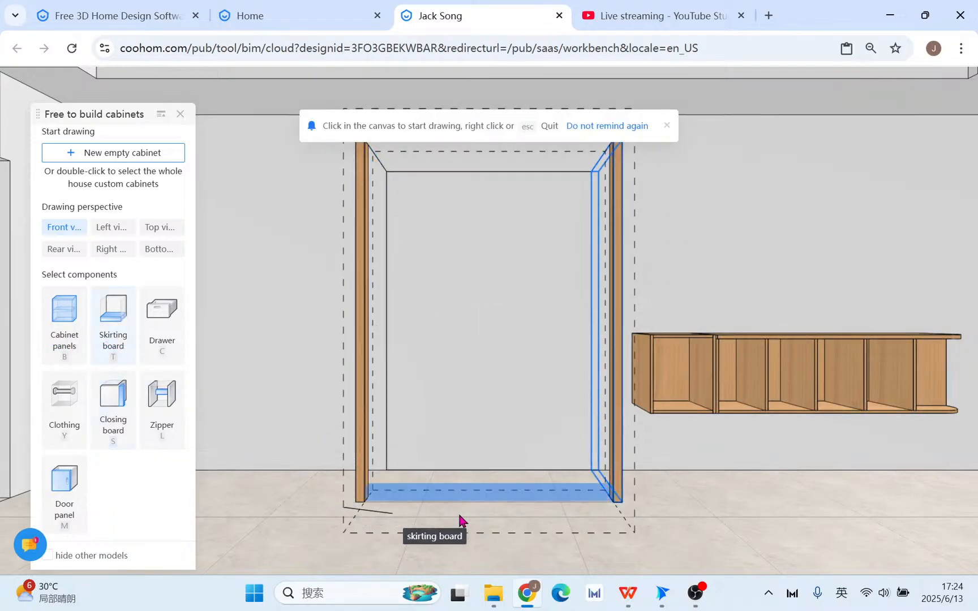
left_click(619, 516)
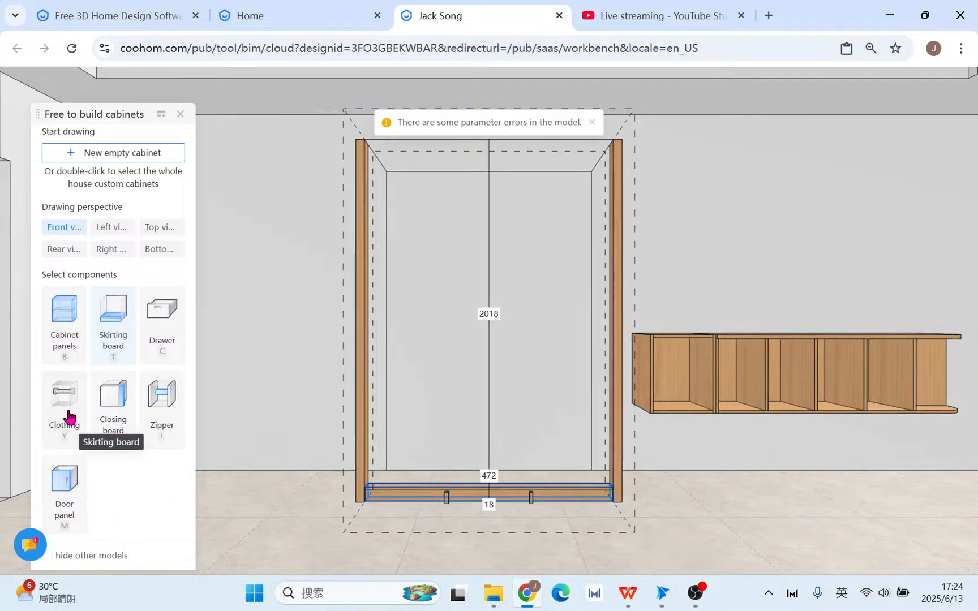
left_click(61, 323)
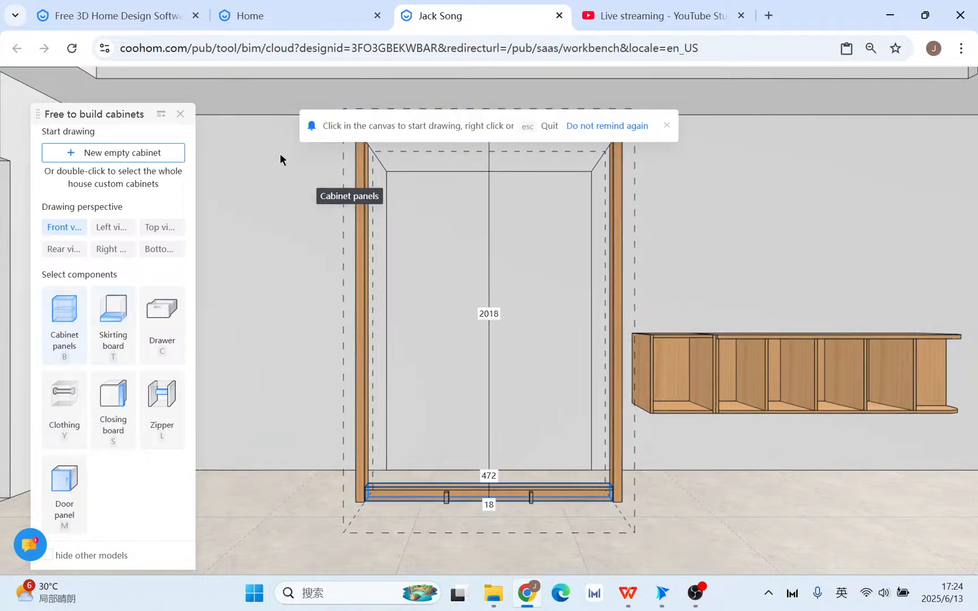
left_click(693, 136)
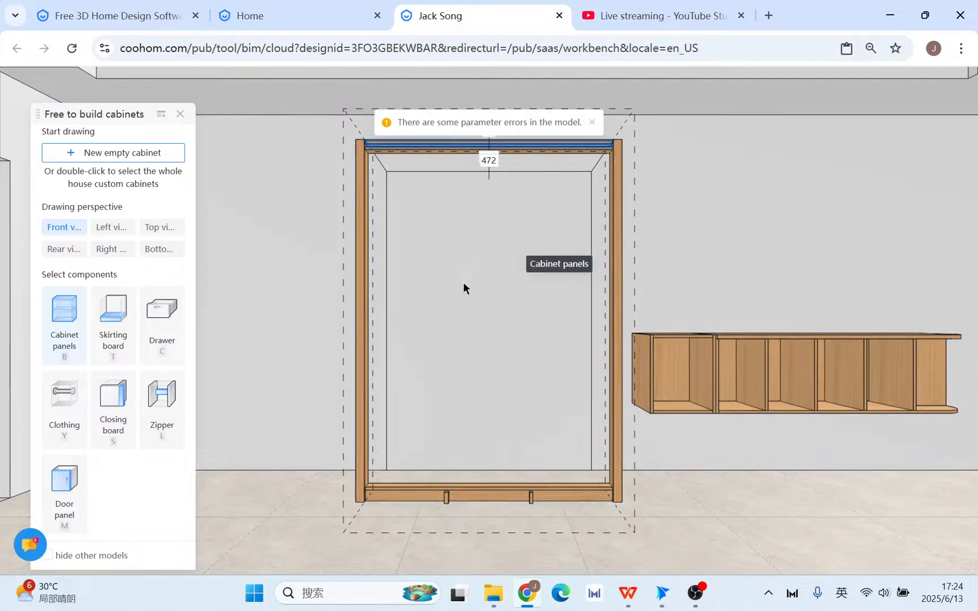
scroll(419, 304, "down", 2)
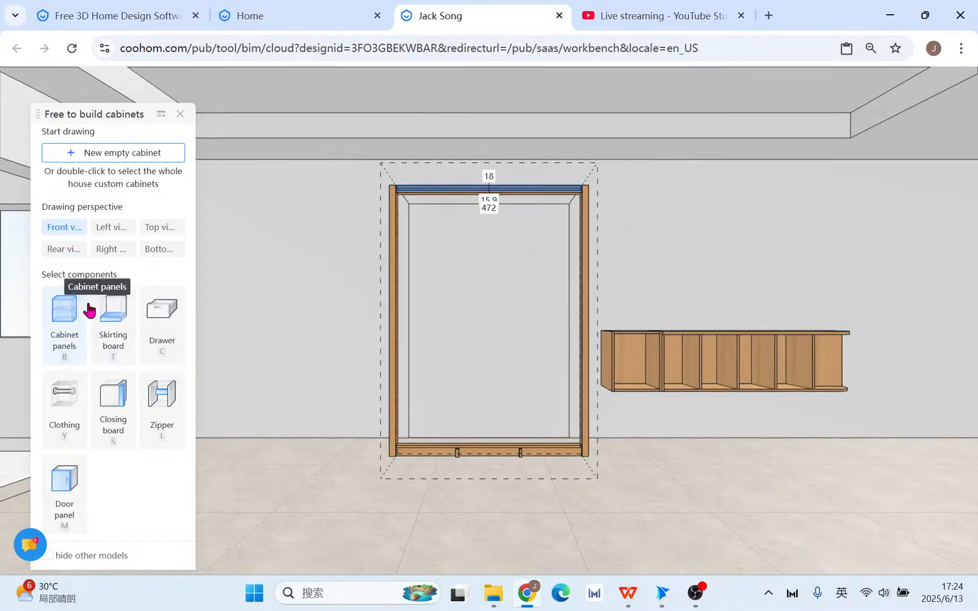
scroll(421, 330, "up", 2)
key("Escape")
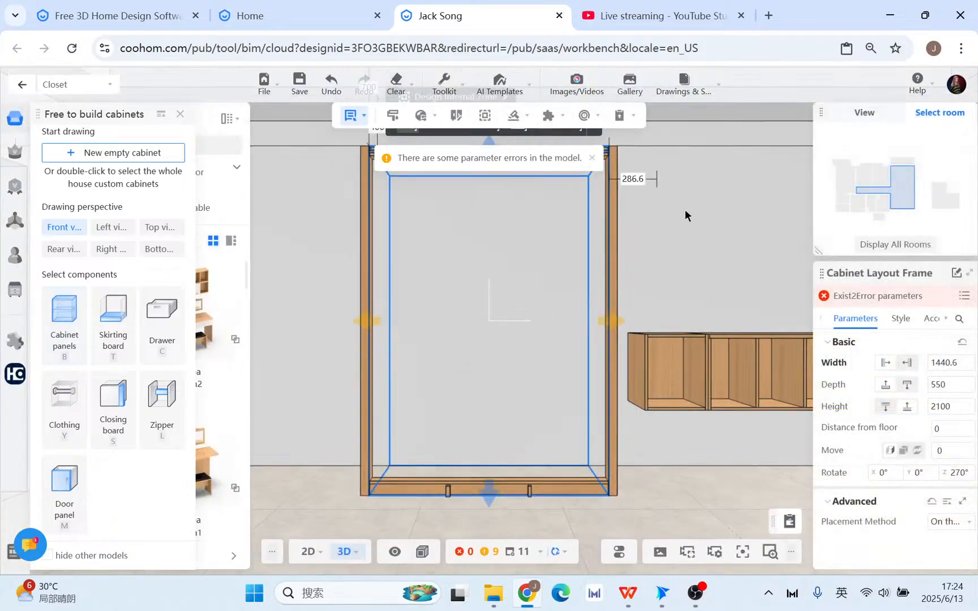
Delete the existing custom cabinet frame together with its closing boards and skirting board.
left_click(541, 261)
left_click(509, 156)
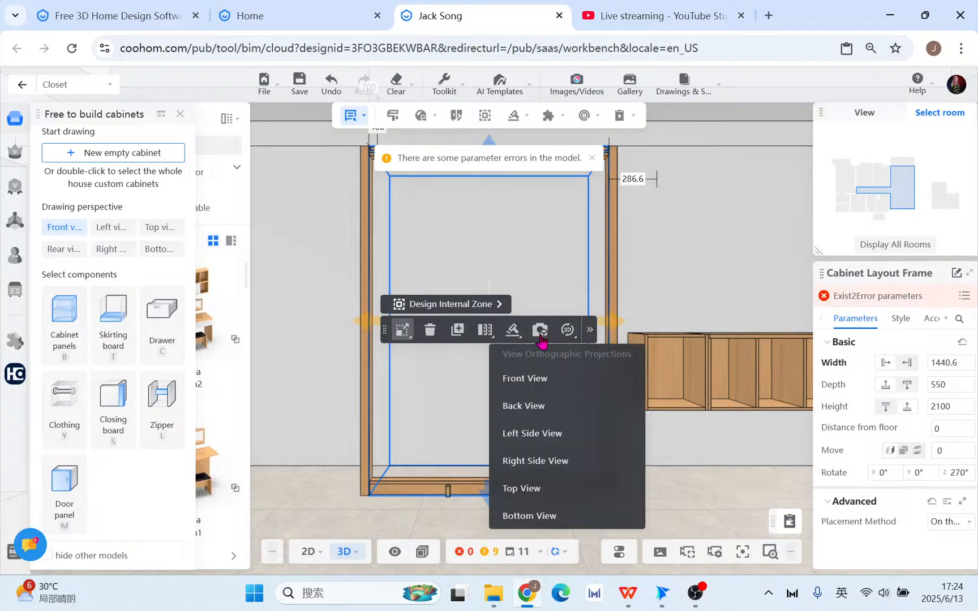
left_click(458, 331)
left_click(423, 492)
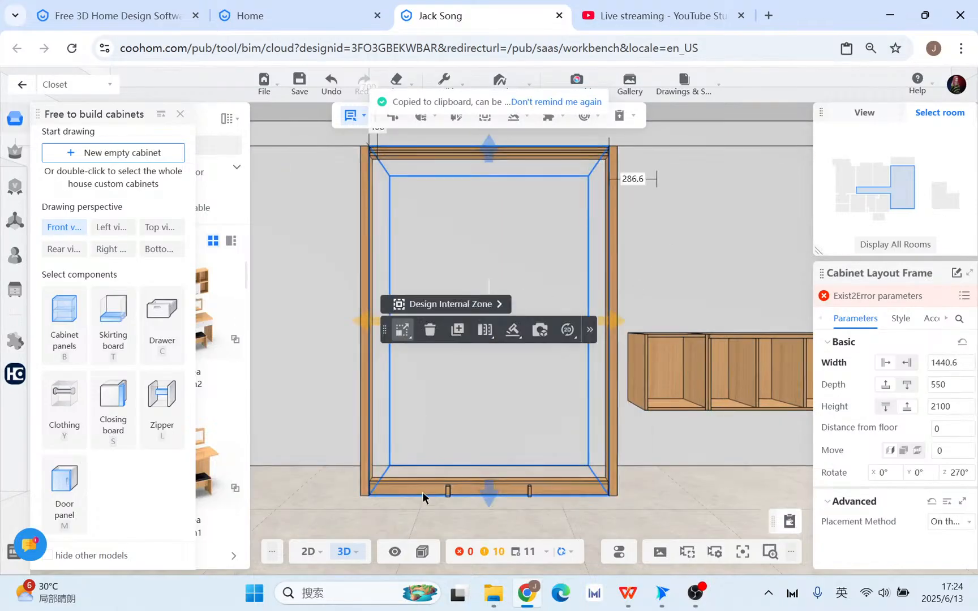
left_click(429, 327)
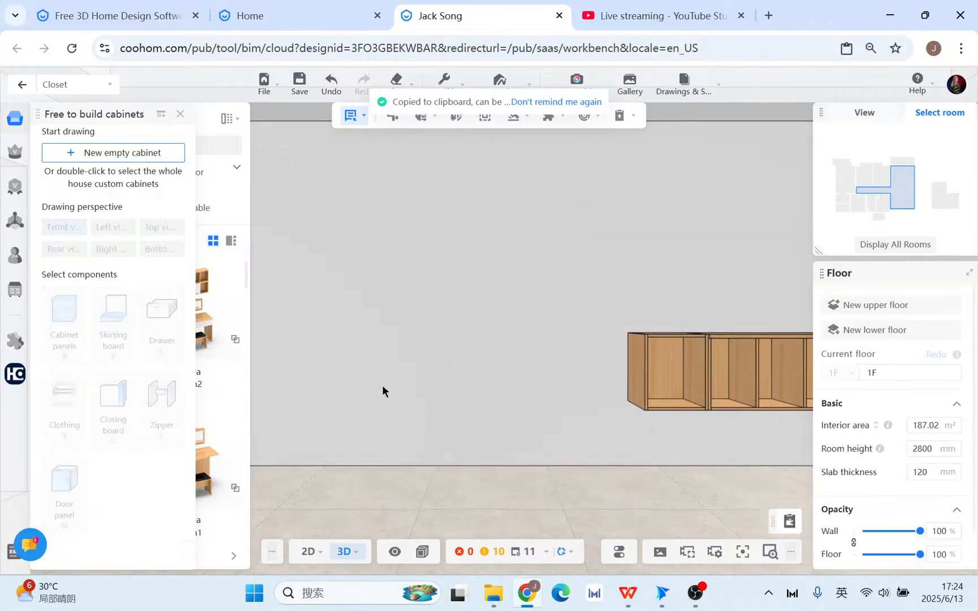
Place a new empty cabinet frame on the same wall and widen it on both sides to about 1600 mm.
left_click(120, 153)
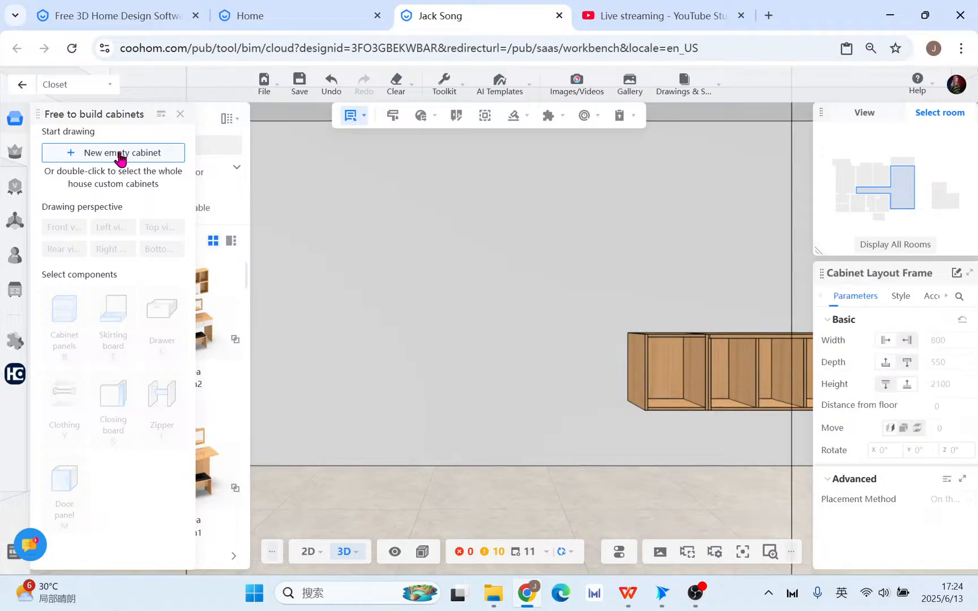
left_click(441, 290)
left_click_drag(509, 321, 606, 322)
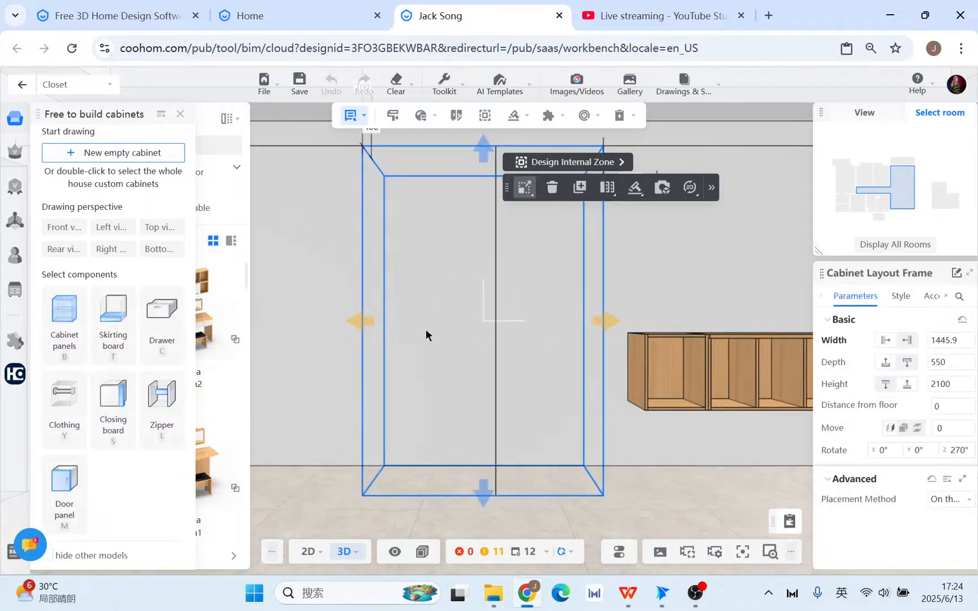
left_click_drag(357, 324, 337, 323)
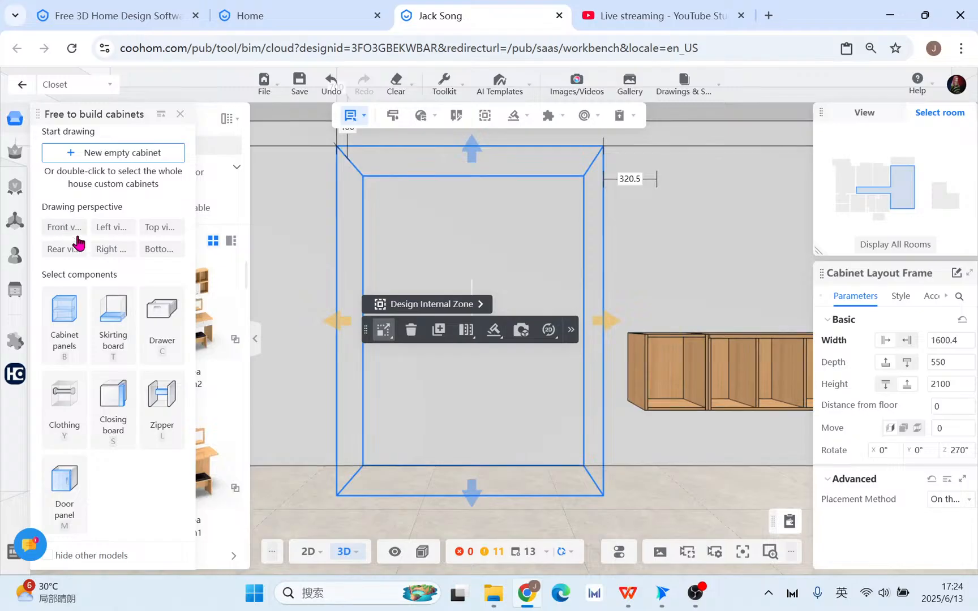
Draw cabinet panels in front view to form the frame's left and right sides, top, bottom and back.
left_click_drag(292, 165, 260, 240)
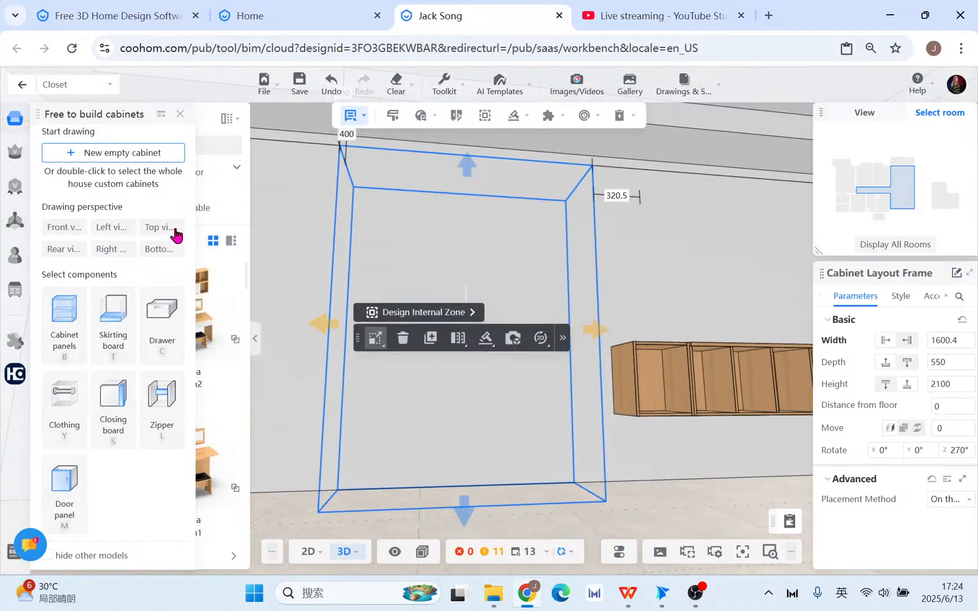
left_click(63, 317)
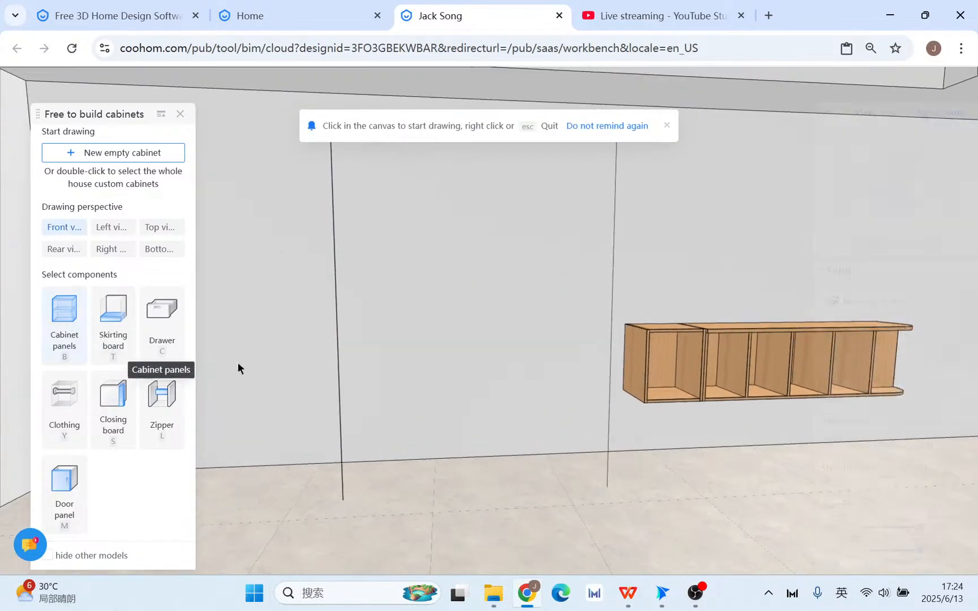
left_click_drag(279, 150, 280, 362)
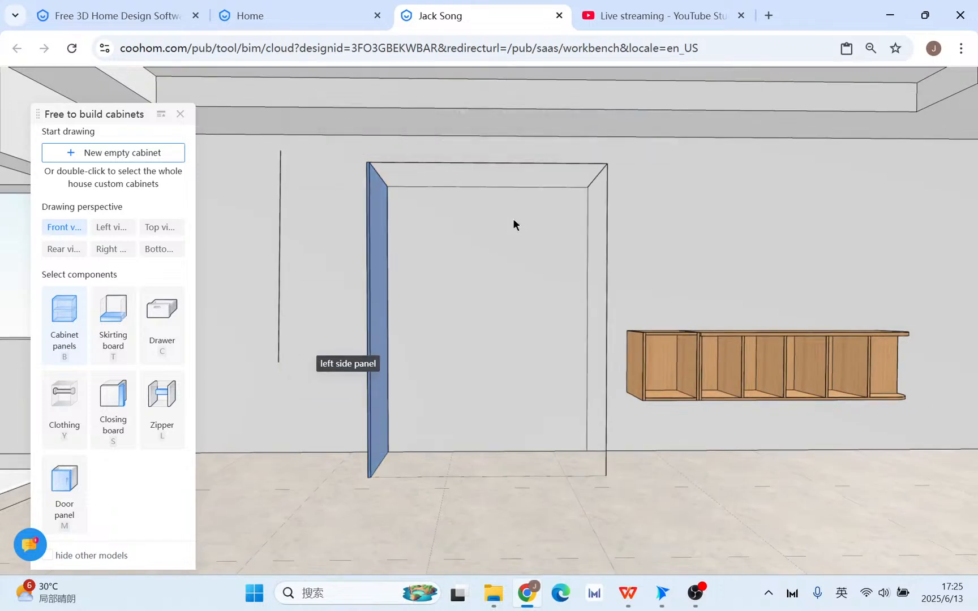
mouse_move(374, 146)
left_mouse_down()
mouse_move(621, 170)
mouse_move(627, 391)
left_mouse_up()
left_click_drag(345, 489, 566, 503)
mouse_move(260, 287)
left_mouse_down()
mouse_move(696, 256)
mouse_move(721, 297)
mouse_move(699, 196)
mouse_move(690, 249)
mouse_move(639, 148)
left_mouse_up()
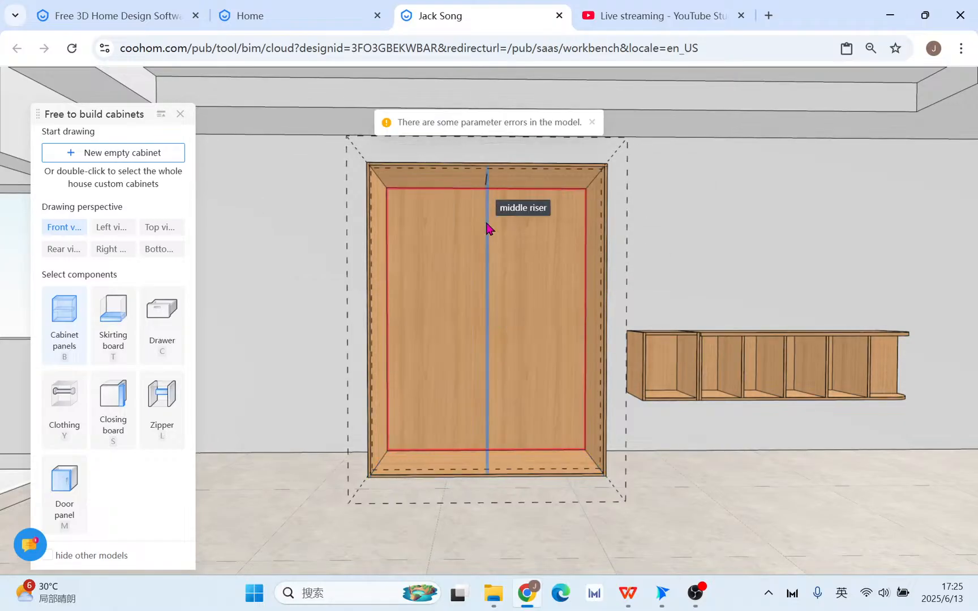
Divide the interior with a central riser, shelves on both sides, and a smaller riser and shelf in the left section.
left_click(490, 354)
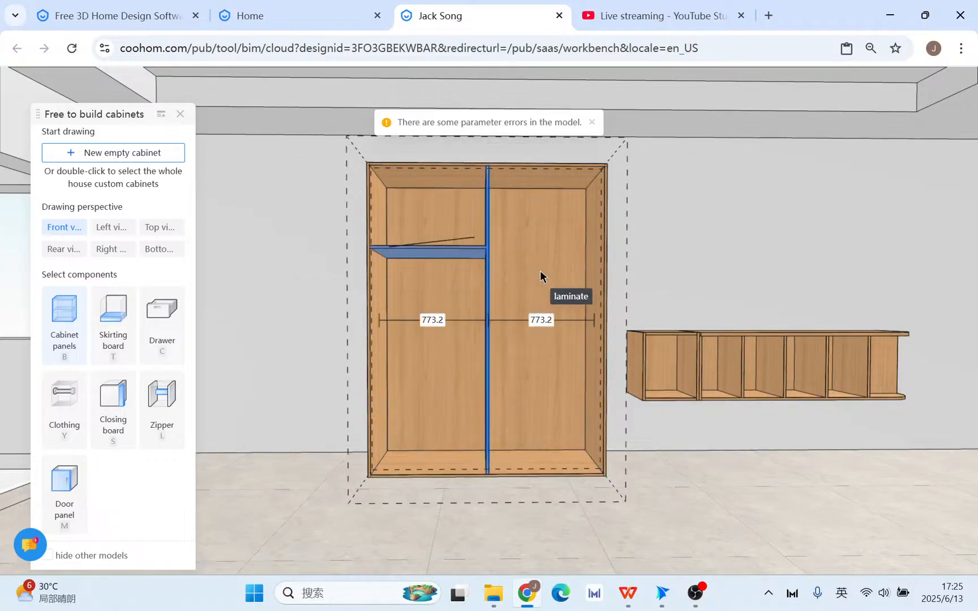
left_click(502, 253)
left_click(518, 314)
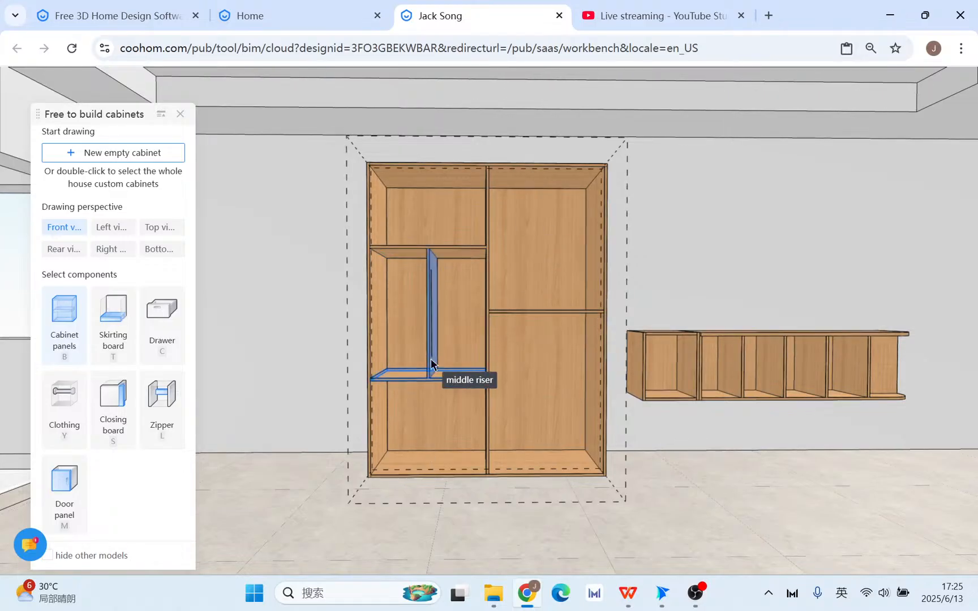
left_click(447, 345)
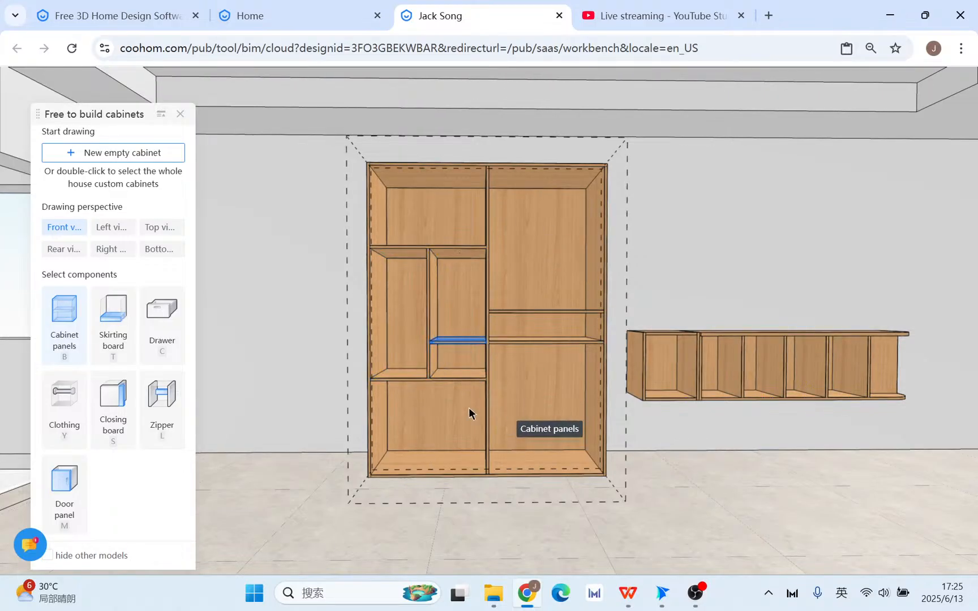
Draw a skirting board along the cabinet's base and clothing rails in the upper right and narrow left compartments.
left_click(131, 344)
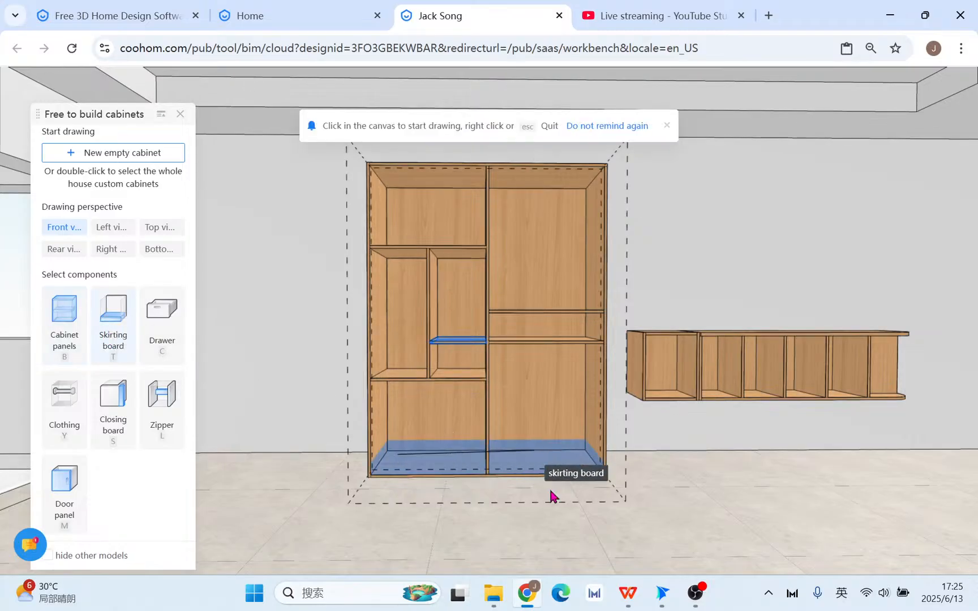
left_click(67, 406)
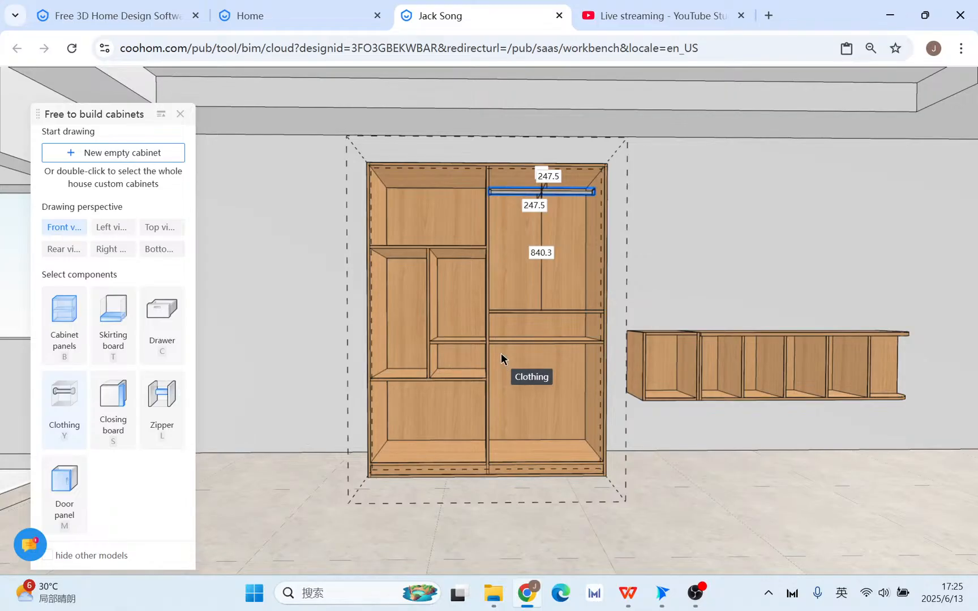
left_click(414, 285)
Draw zipper boards across the back of the upper left and upper right compartments.
left_click(162, 403)
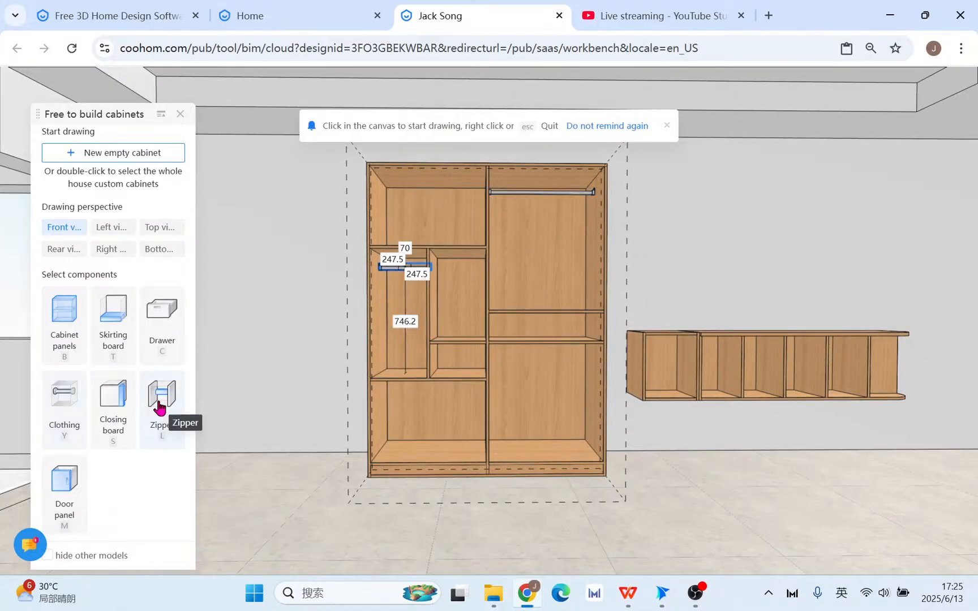
left_click(468, 225)
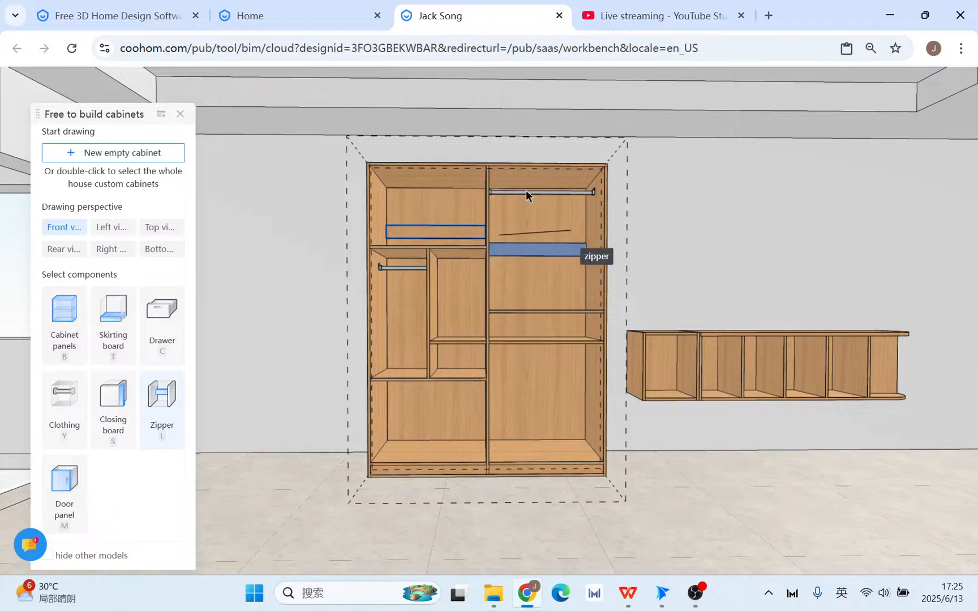
left_click(543, 227)
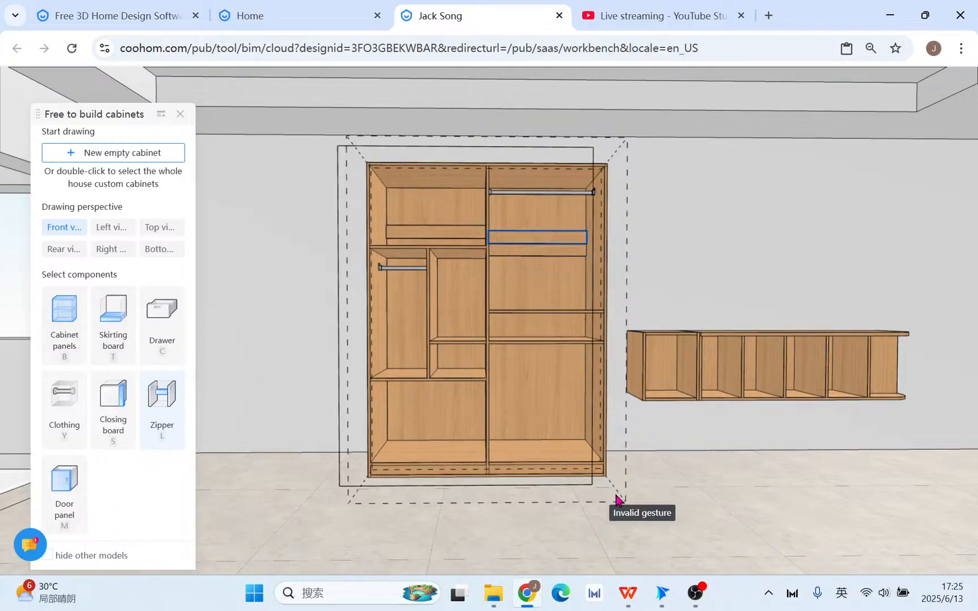
Try to draw another cabinet panel over the whole cabinet.
left_click(86, 329)
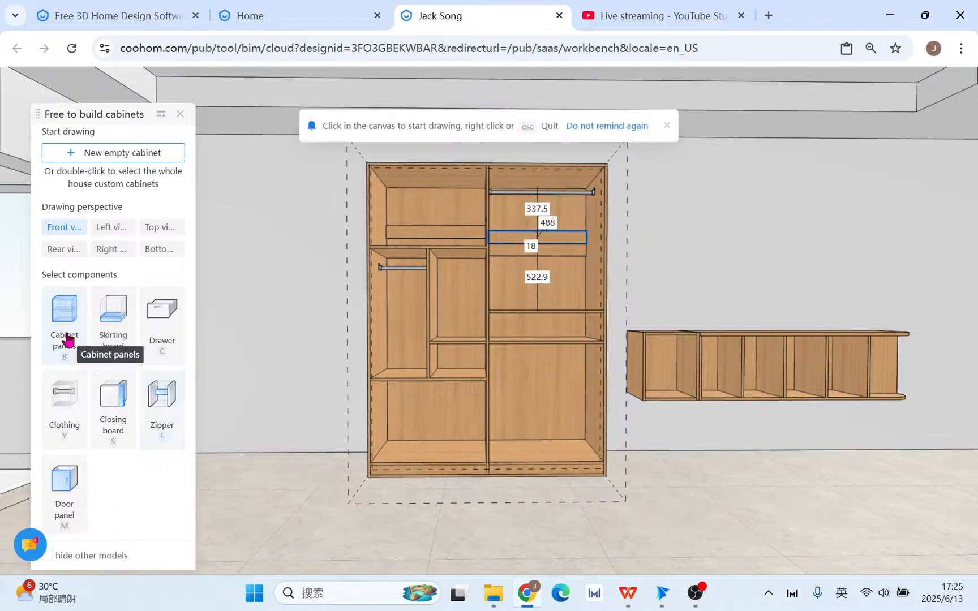
left_click(658, 525)
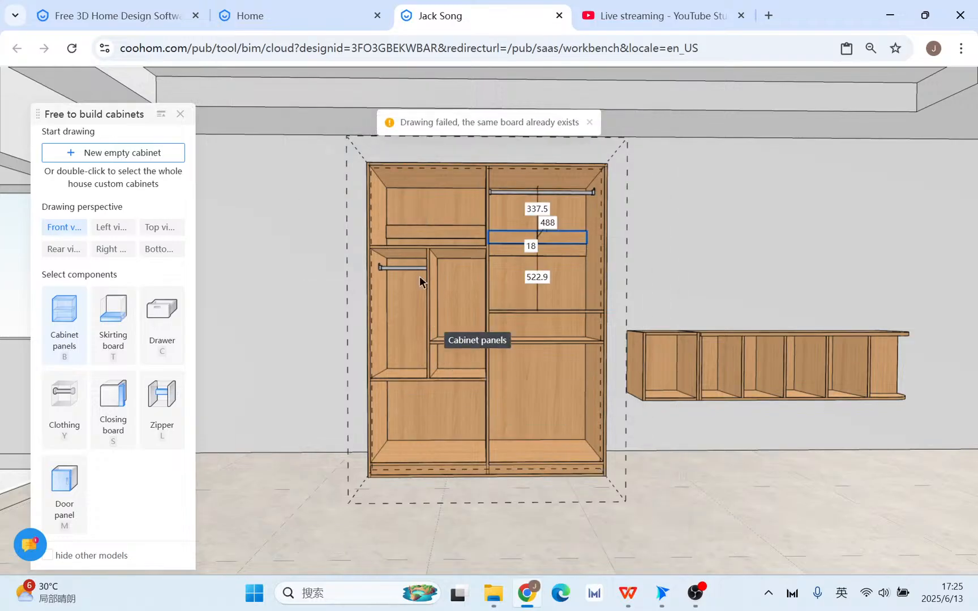
left_click(584, 439)
left_click(91, 320)
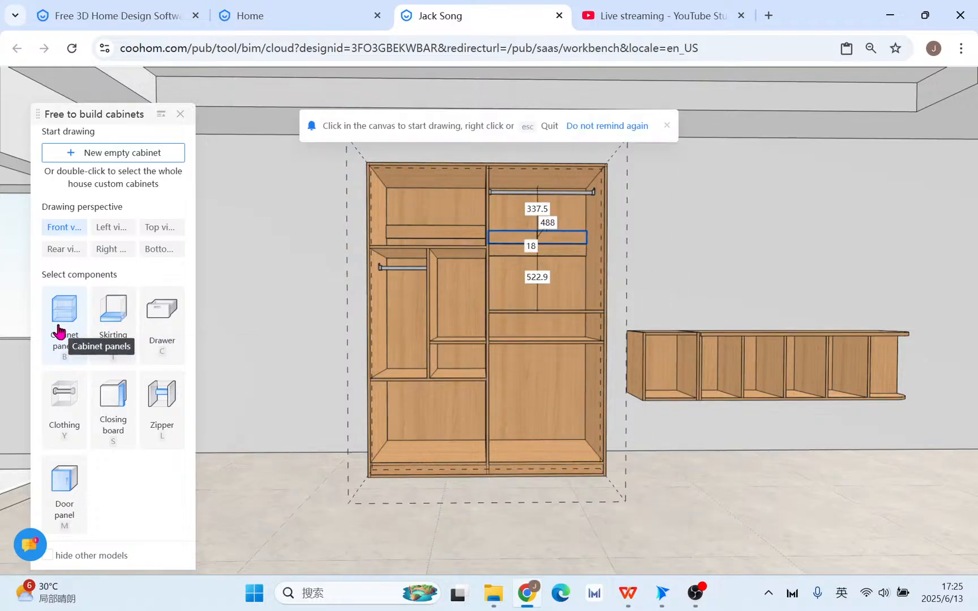
Draw one door panel over the left half and one over the right half of the cabinet, then leave drawing mode.
left_click(73, 486)
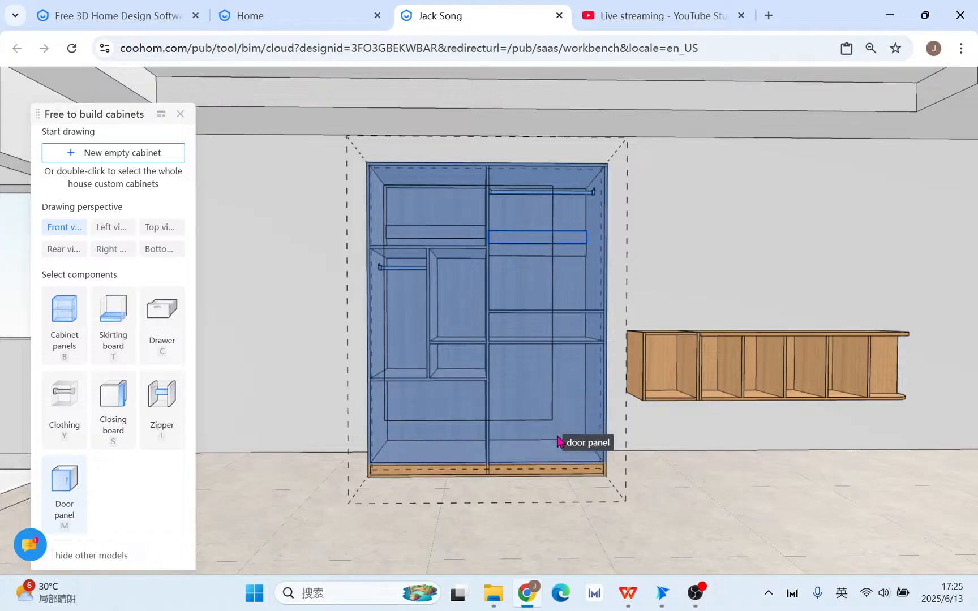
left_click(490, 448)
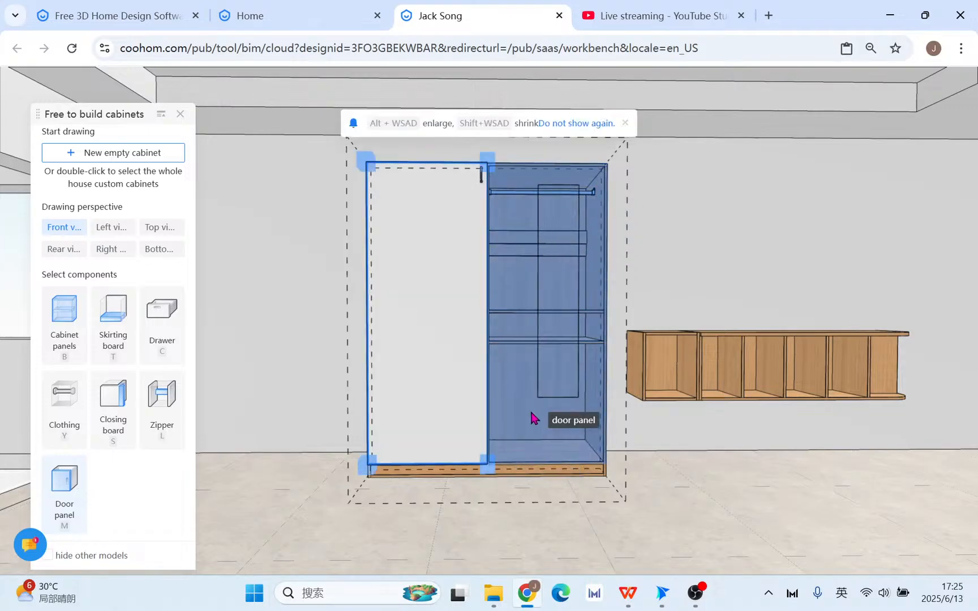
left_click(529, 462)
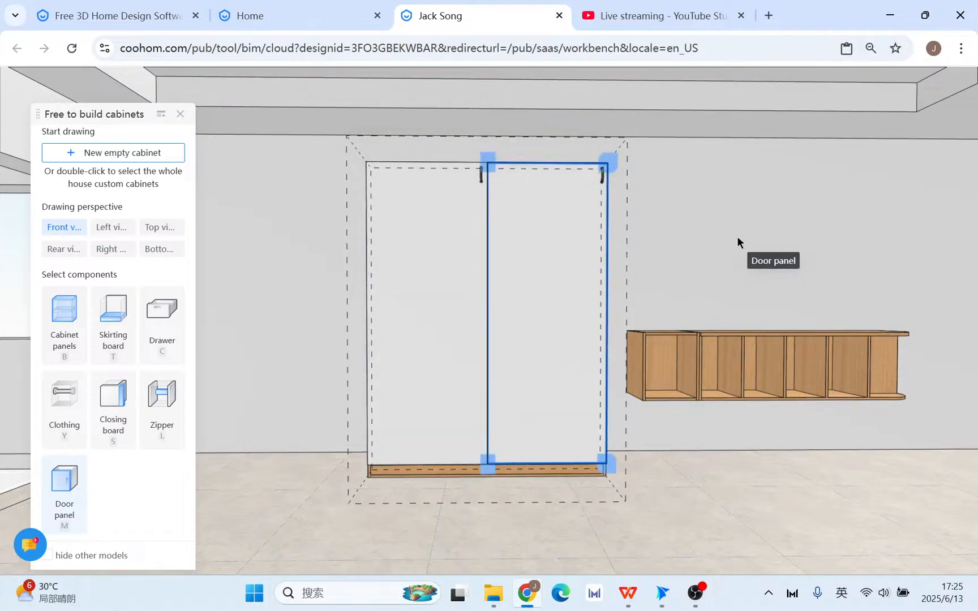
key("Escape")
Set the right door's handle position to Left, at mid-height.
left_click(537, 271)
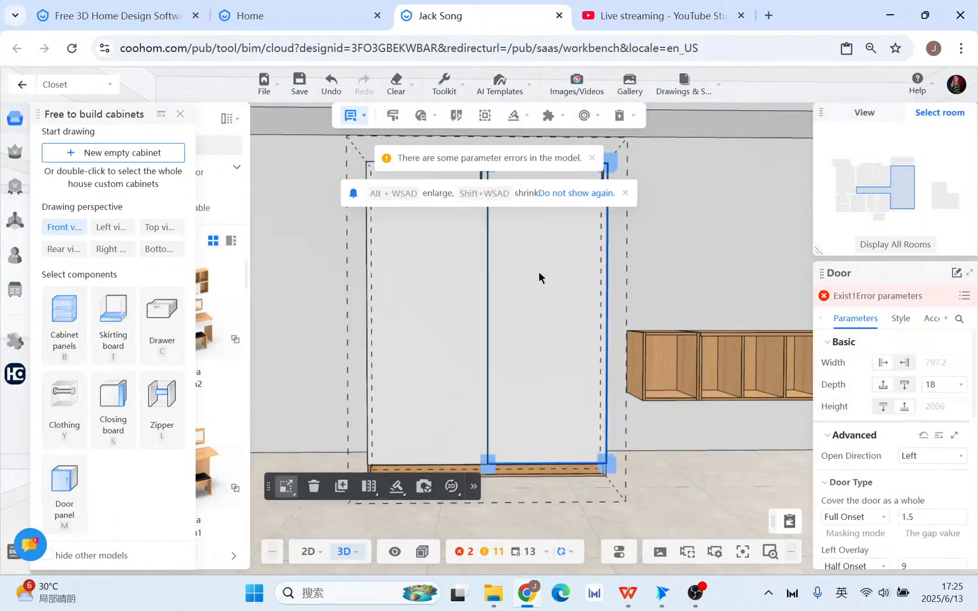
scroll(891, 498, "down", 5)
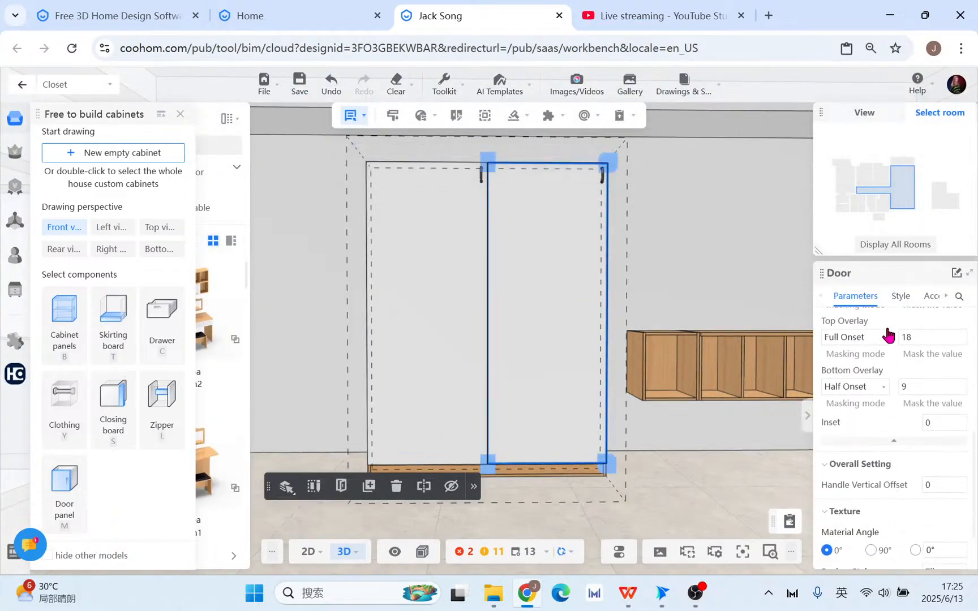
left_click(901, 296)
scroll(876, 538, "down", 2)
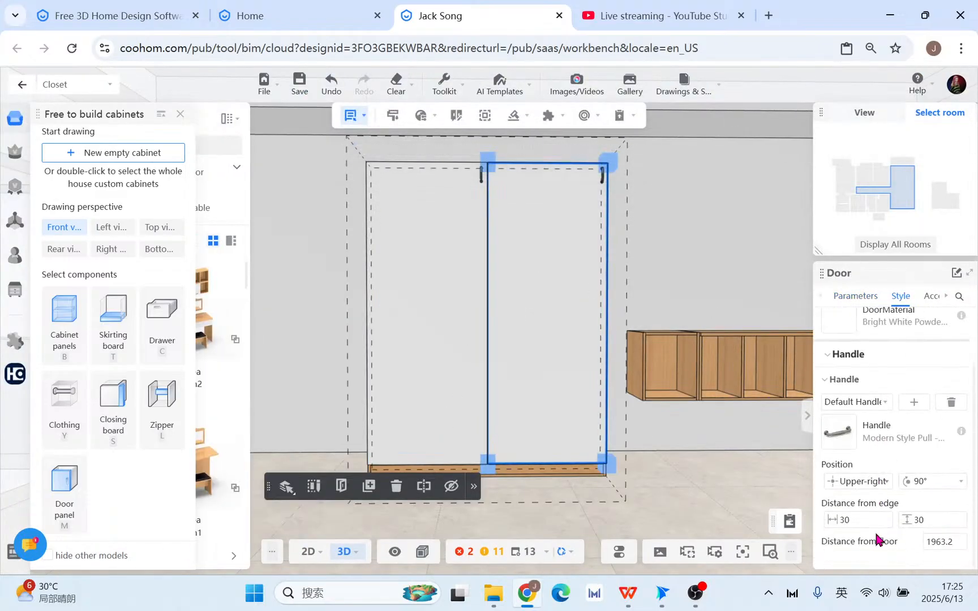
left_click(876, 483)
left_click(837, 542)
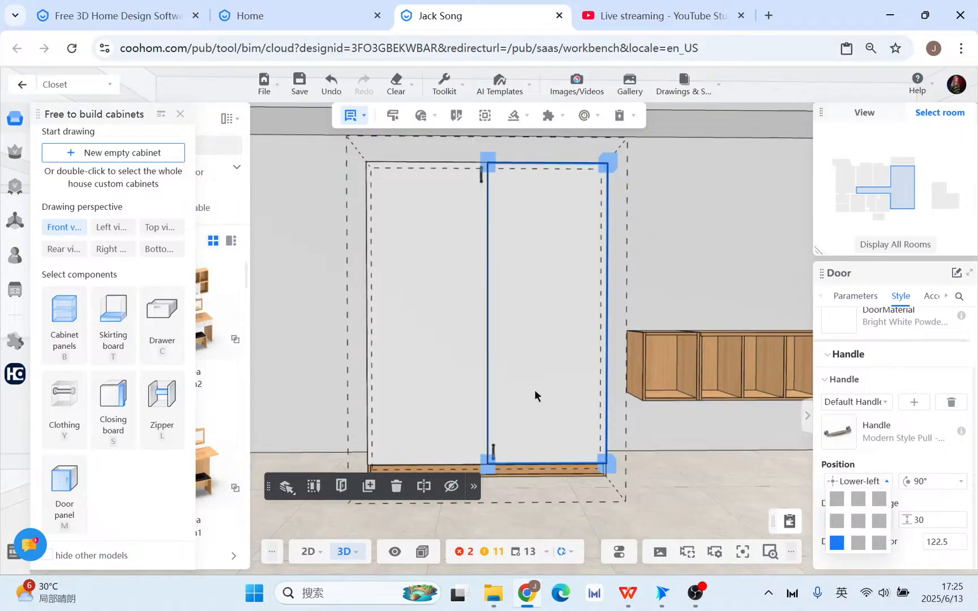
left_click(834, 523)
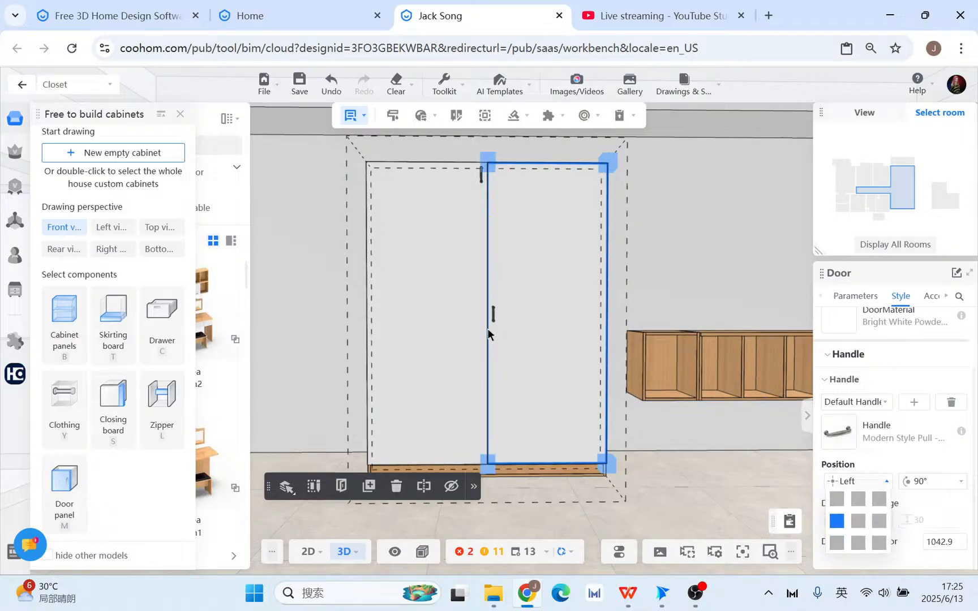
Set the left door's handle position to Right, at mid-height.
left_click(451, 326)
left_click(416, 307)
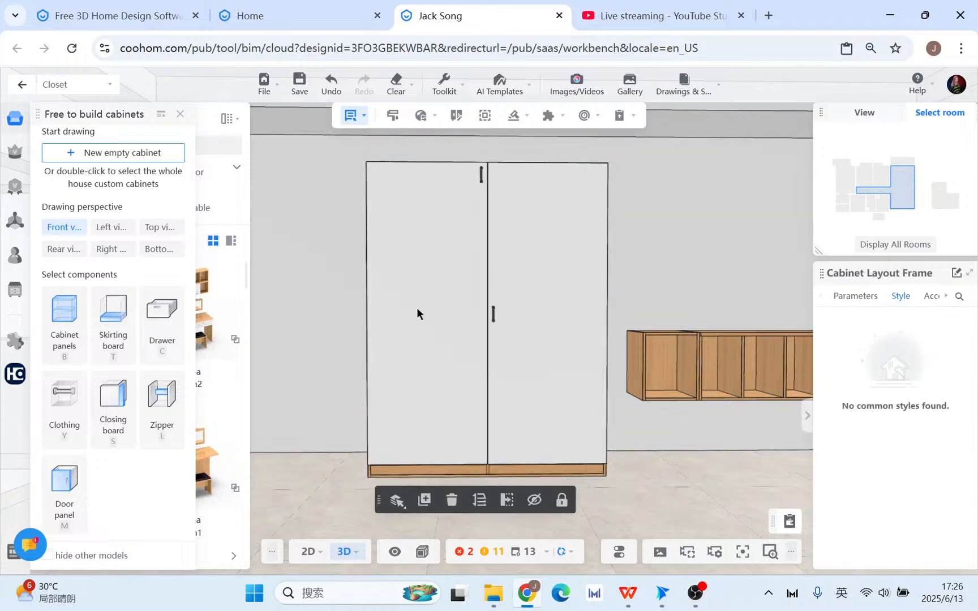
left_click(448, 286)
scroll(891, 487, "down", 1)
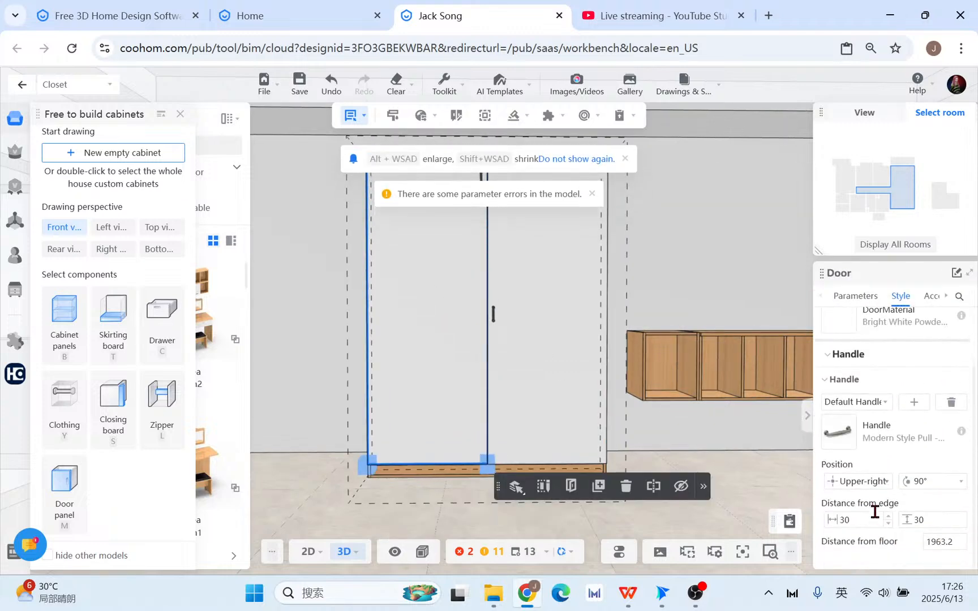
left_click(872, 481)
left_click(875, 525)
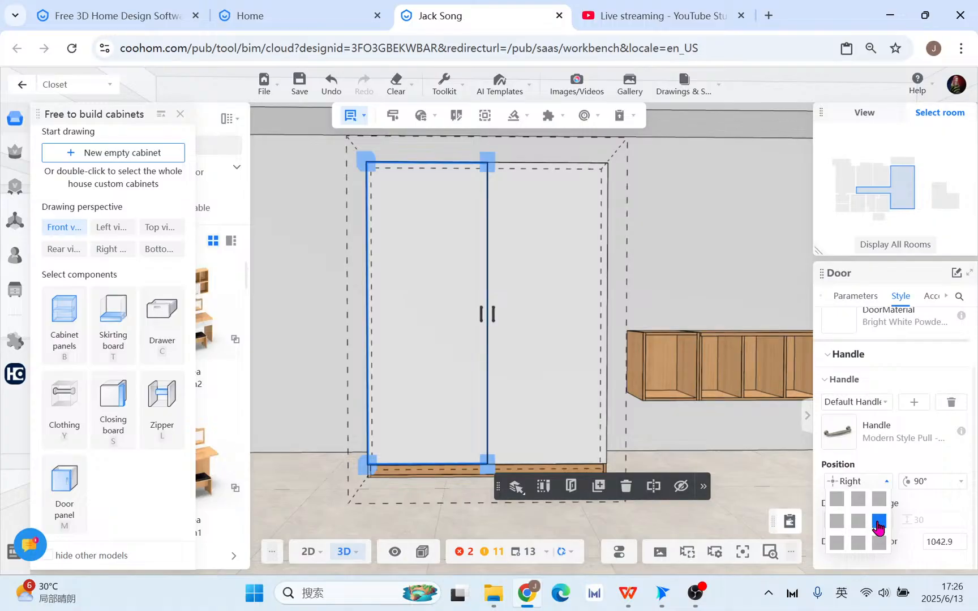
Swing the right door open to view the cabinet's interior behind it.
left_click(508, 285)
left_click(508, 286)
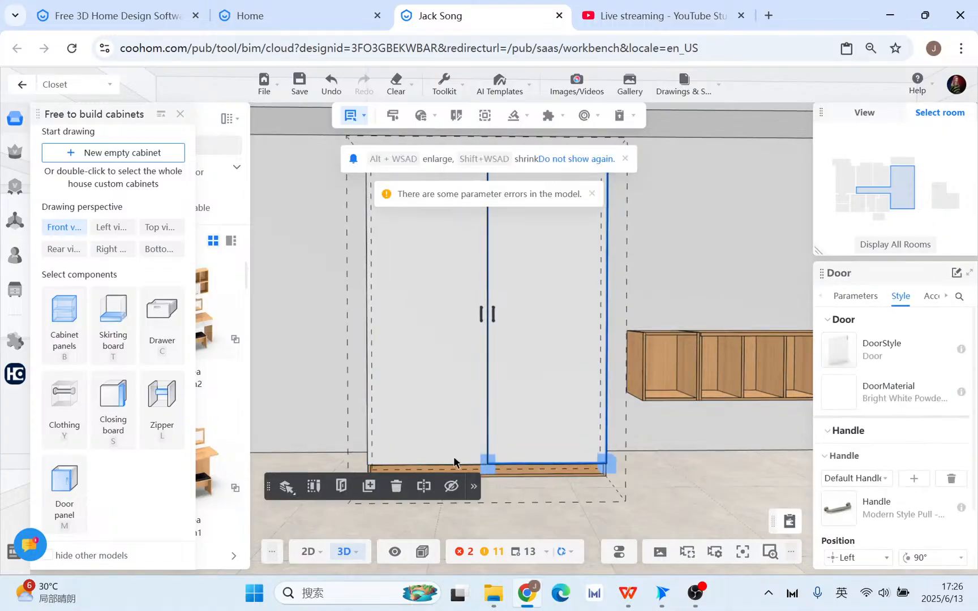
left_click(343, 490)
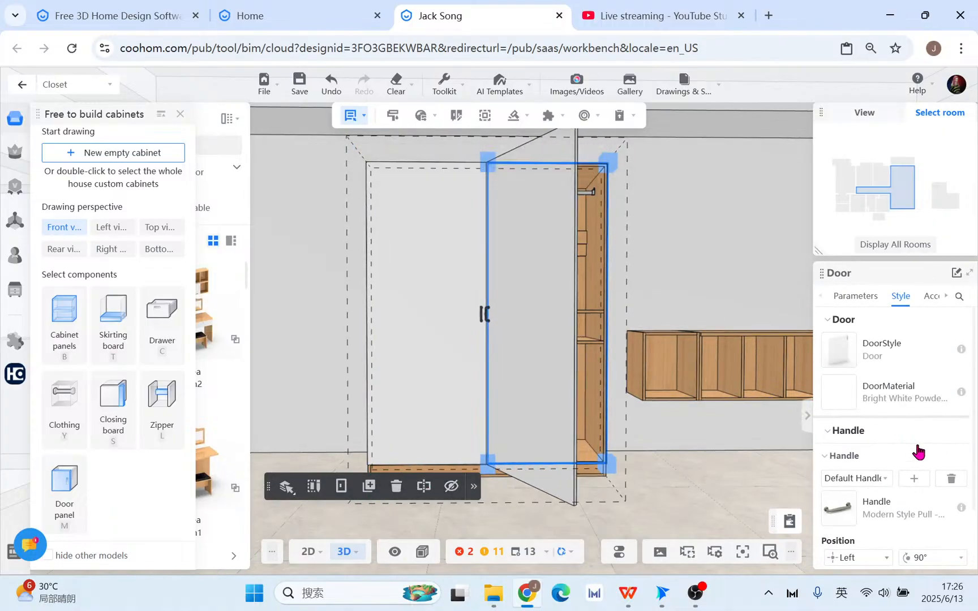
left_click(731, 258)
left_click(602, 321)
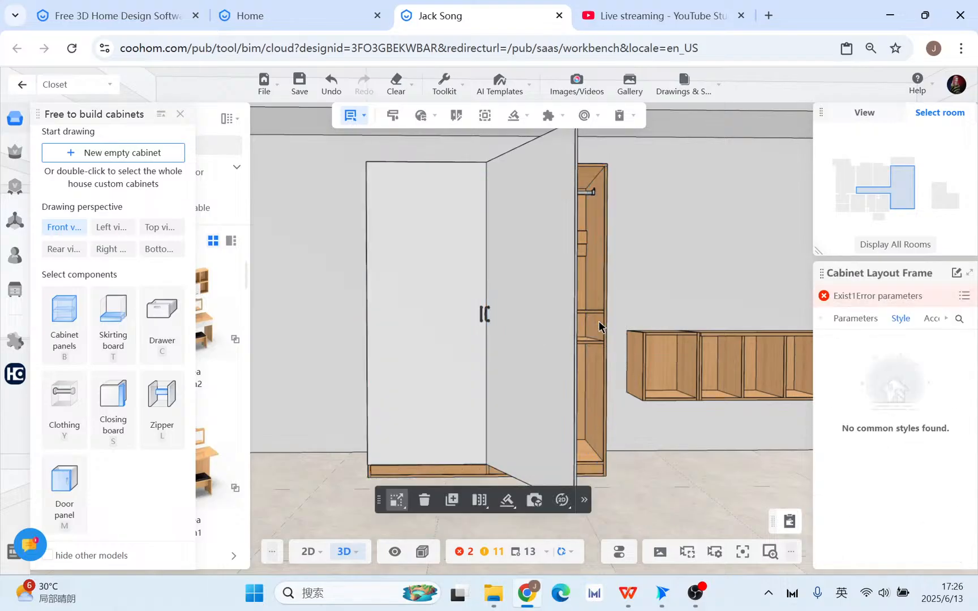
Set the open direction of the wardrobe's right door to Right.
left_click(500, 374)
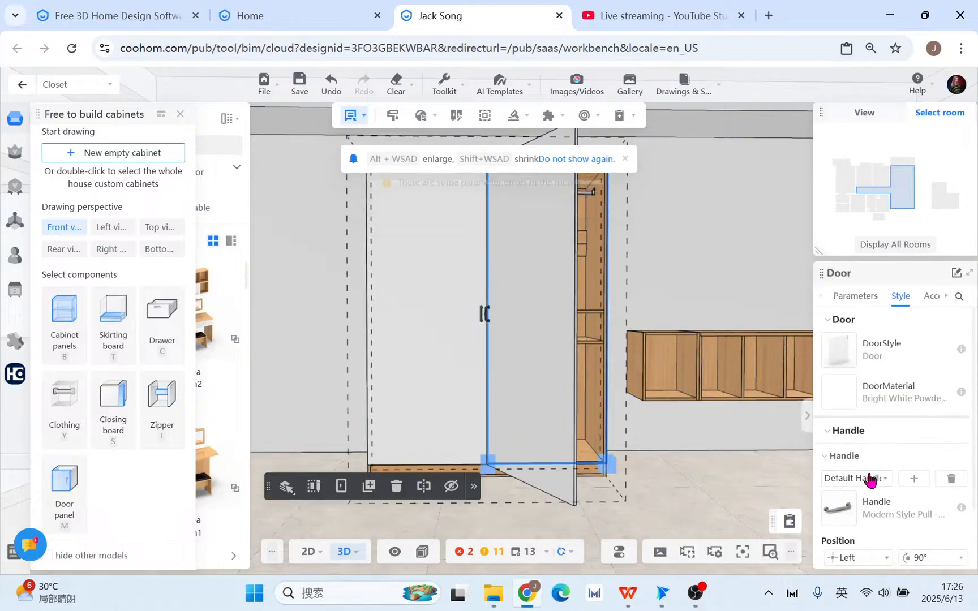
left_click(863, 296)
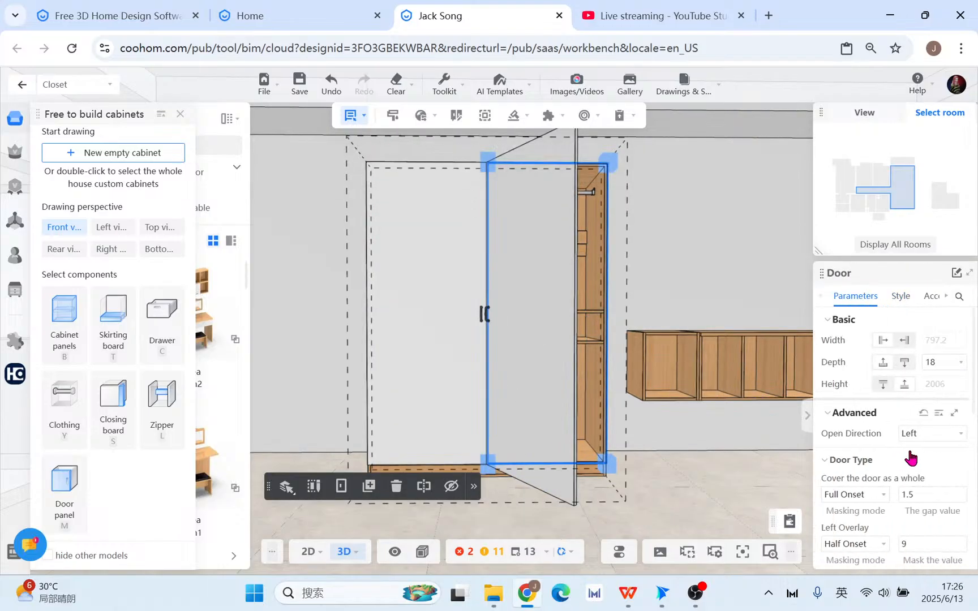
left_click(937, 434)
left_click(928, 465)
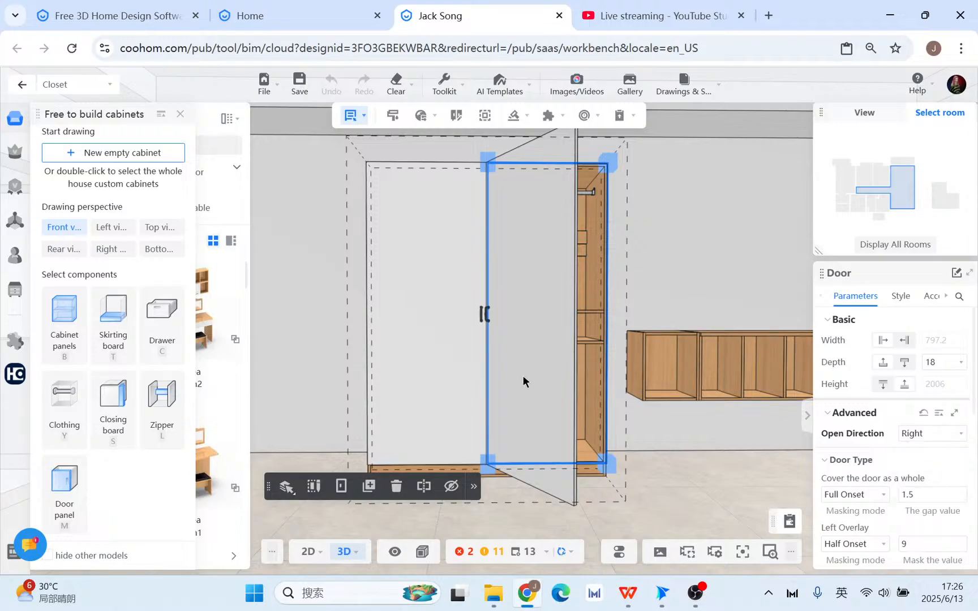
Swing the wardrobe's left door open and view both open doors from above.
left_click(447, 303)
left_click(571, 485)
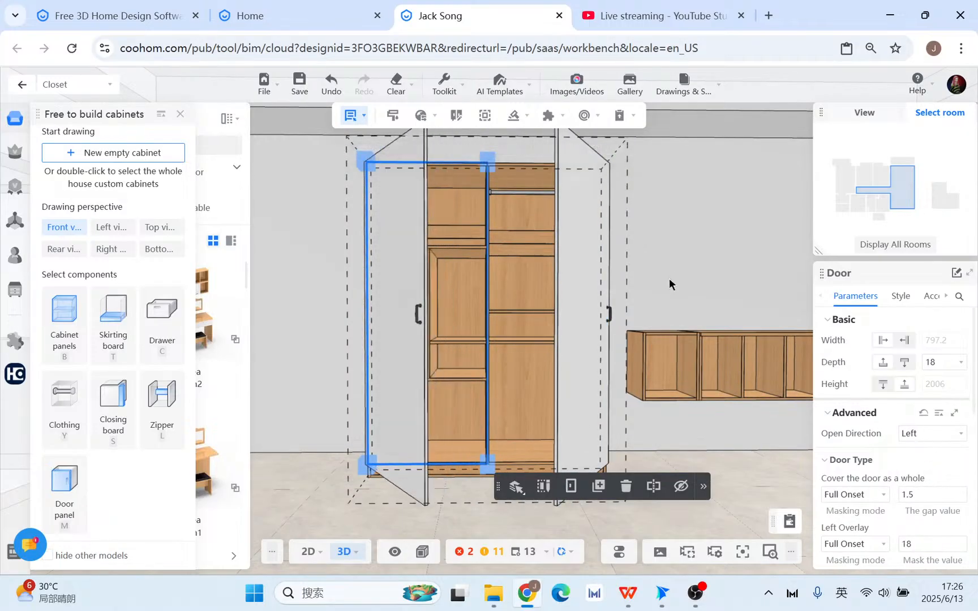
right_click_drag(670, 282, 651, 325)
left_click_drag(340, 473, 430, 397)
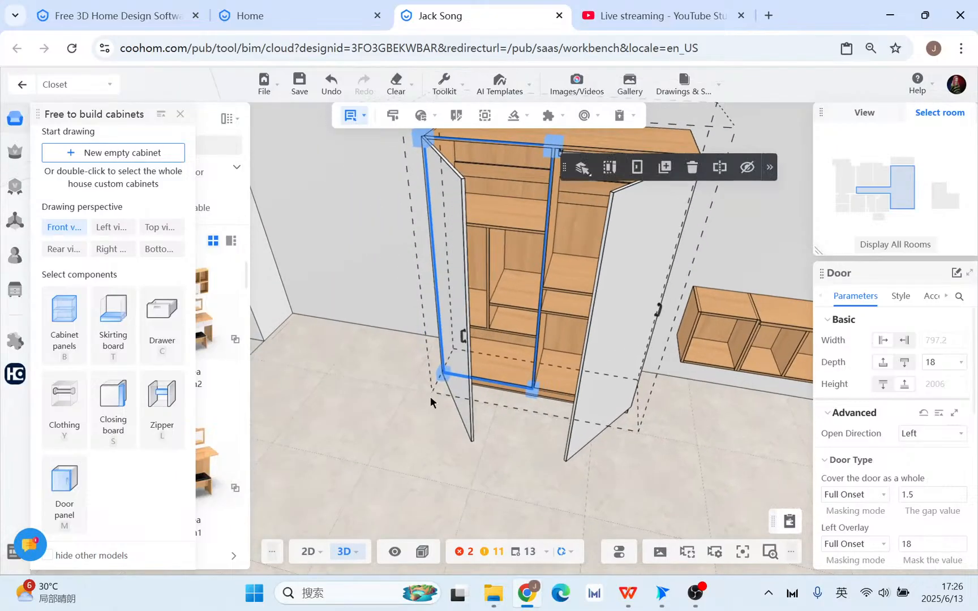
scroll(430, 397, "down", 2)
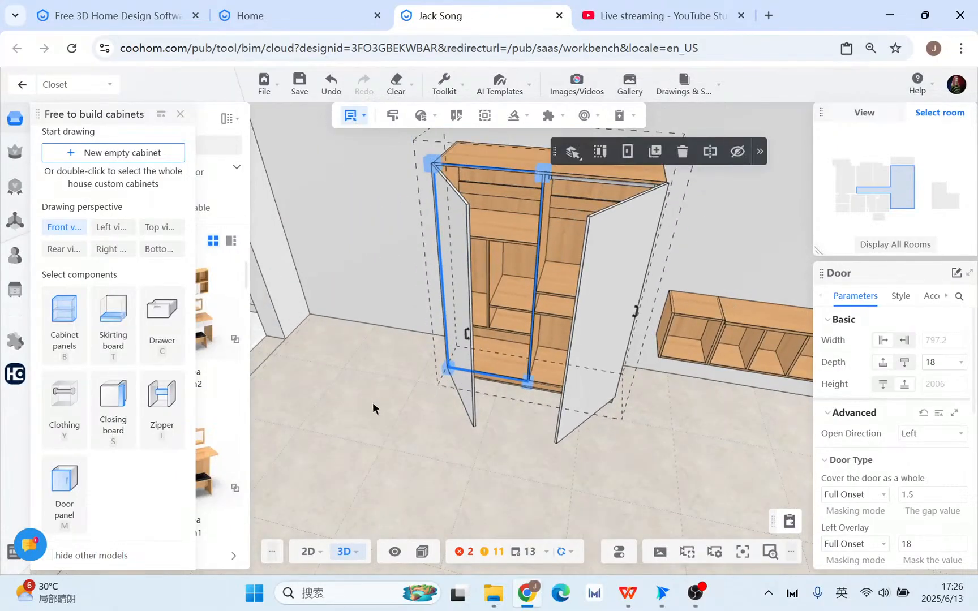
scroll(489, 320, "down", 2)
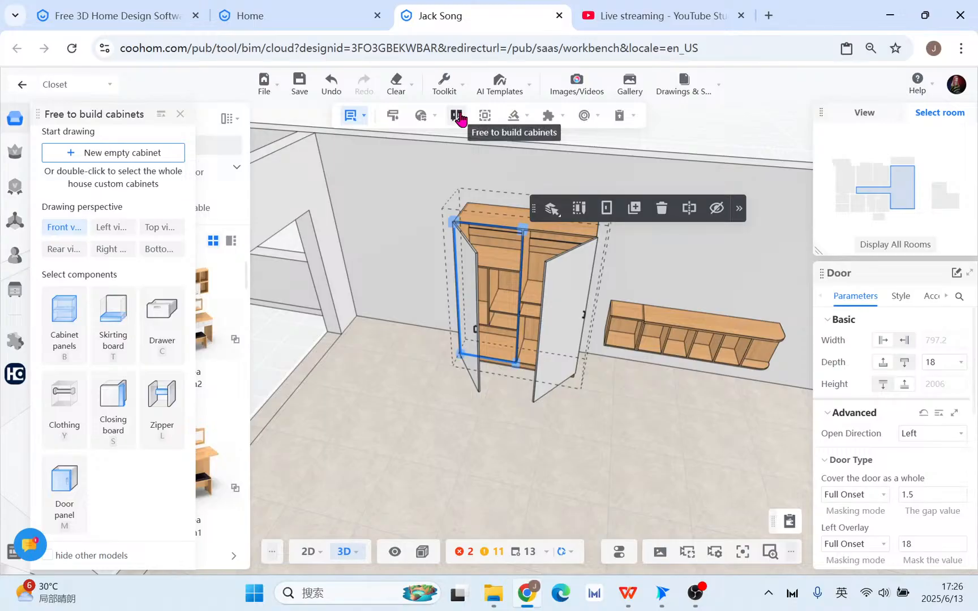
Check the live stream page in YouTube Studio, return to the Coohom design and close the free-build cabinet tool.
left_click(639, 15)
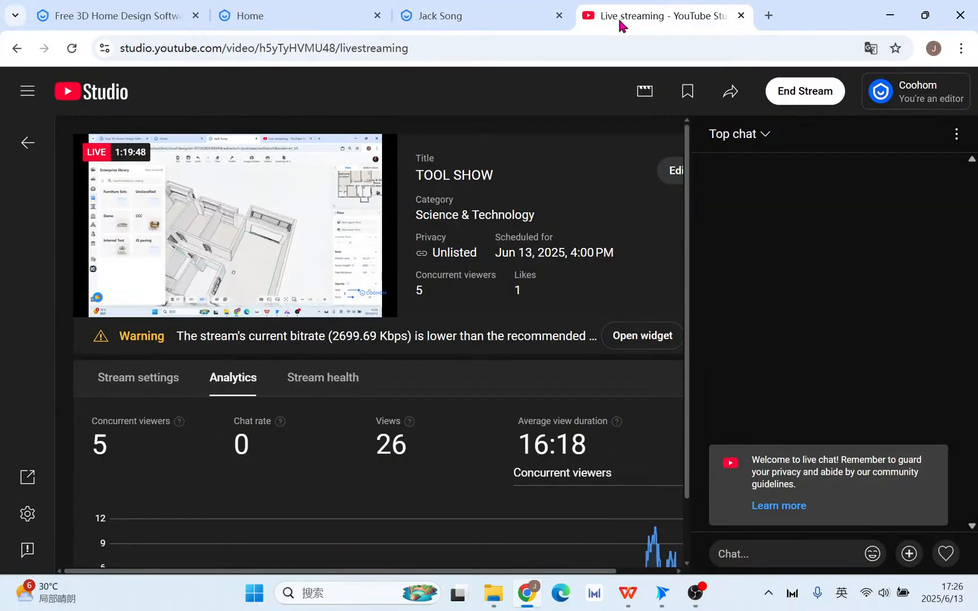
left_click(462, 25)
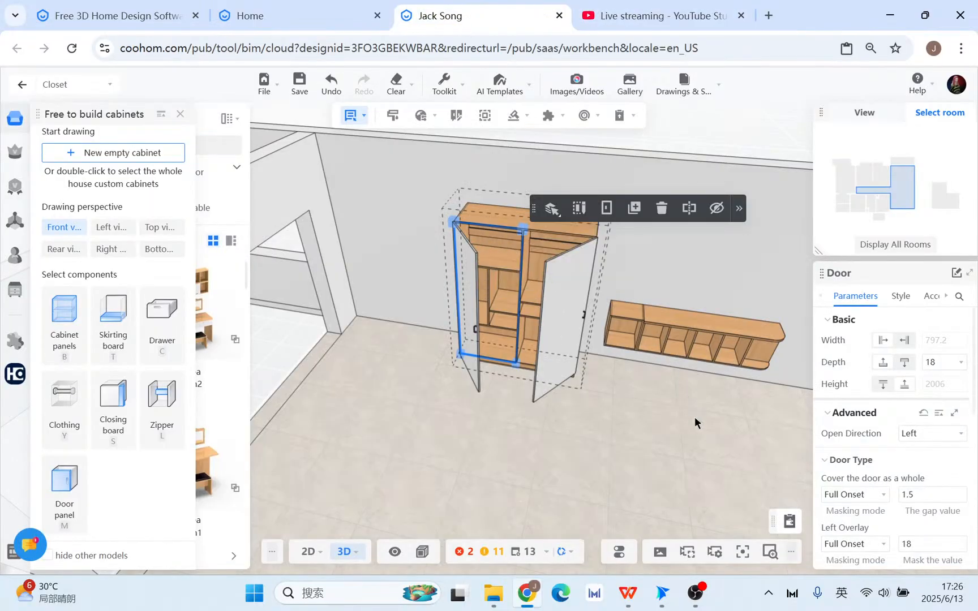
left_click(611, 284)
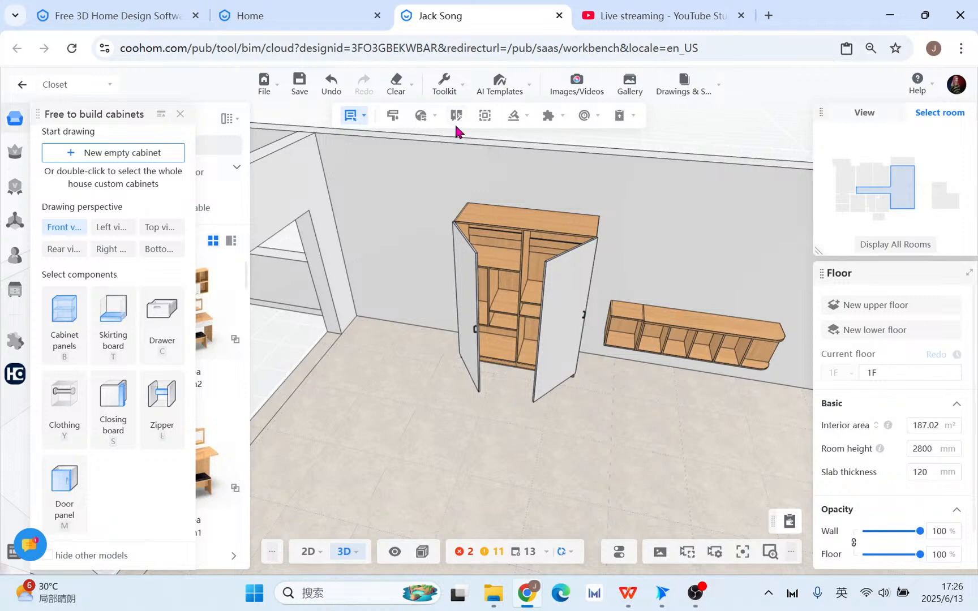
left_click_drag(409, 195, 600, 447)
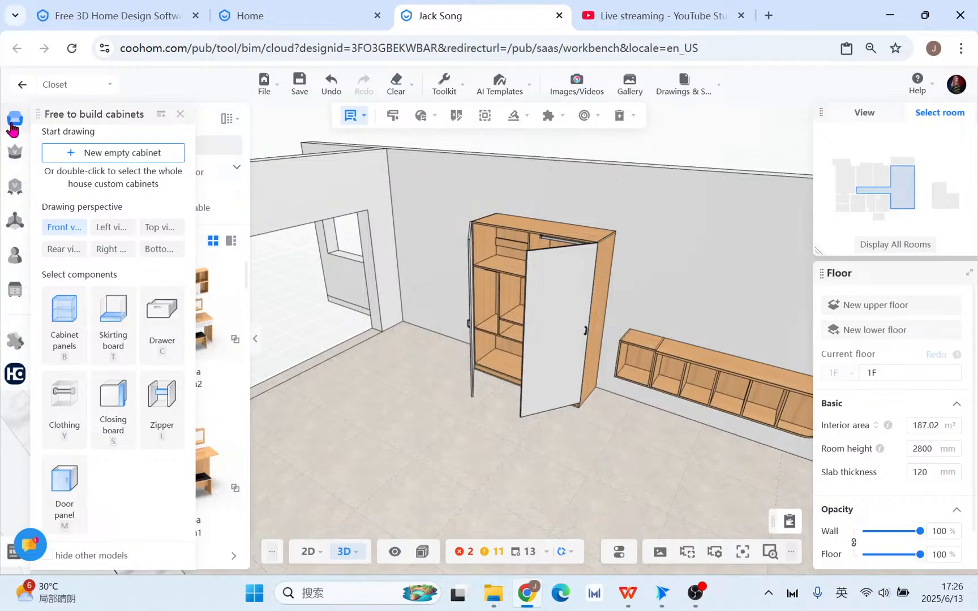
left_click(180, 114)
mouse_move(17, 123)
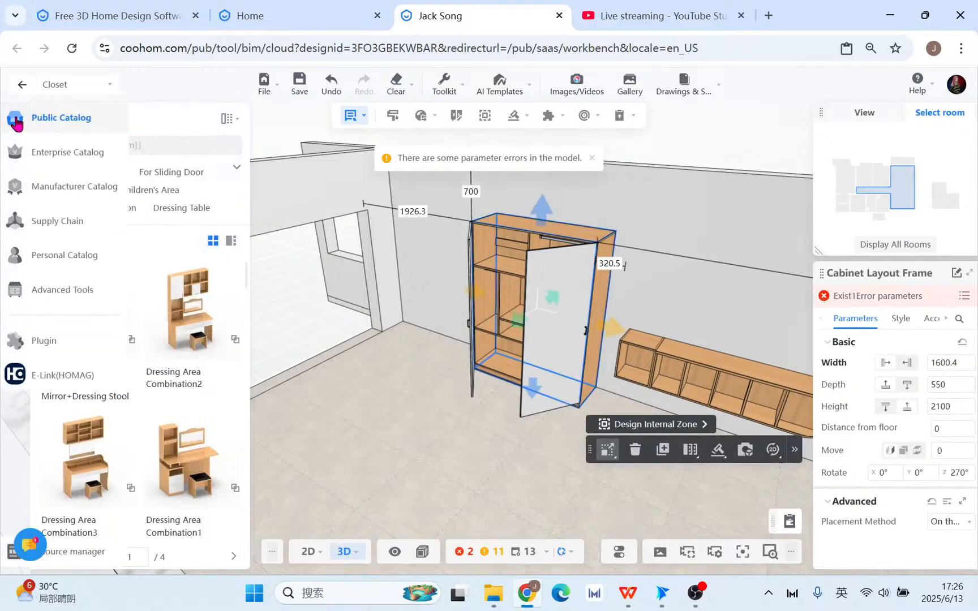
Delete the custom two-door wardrobe from the room.
left_click_drag(400, 384, 399, 445)
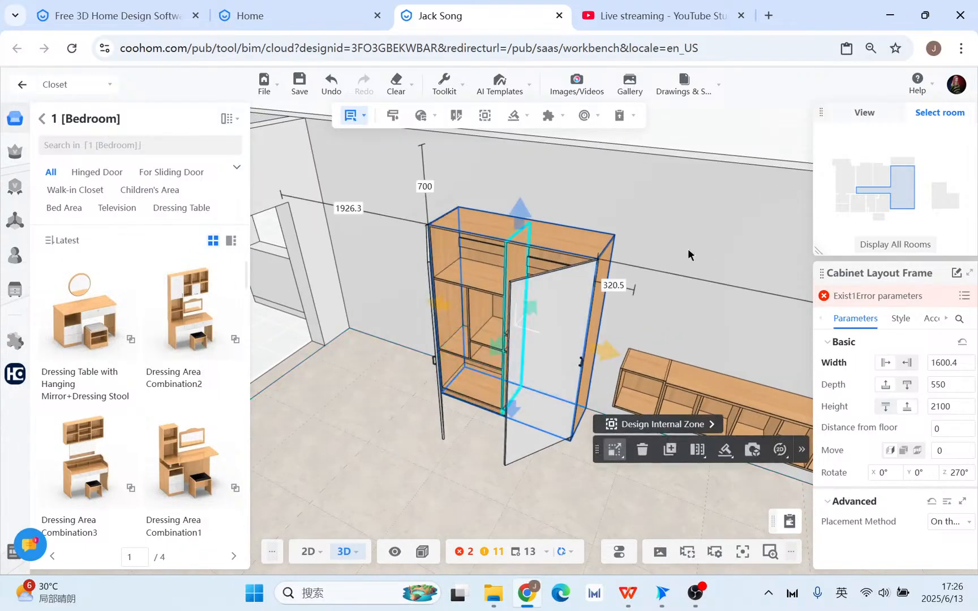
left_click_drag(742, 288, 761, 293)
left_click_drag(704, 275, 673, 284)
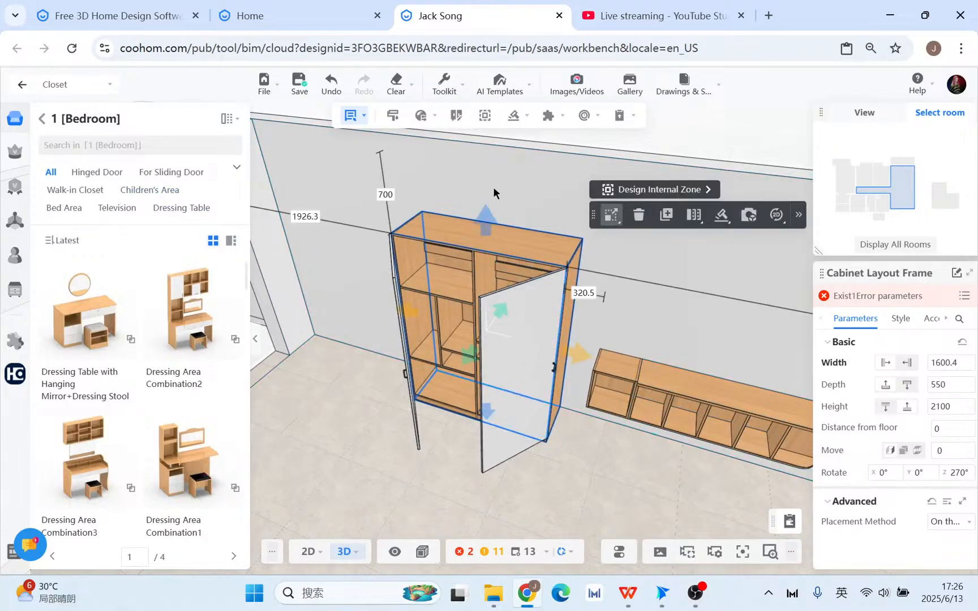
left_click(615, 310)
left_click(463, 263)
left_click(636, 215)
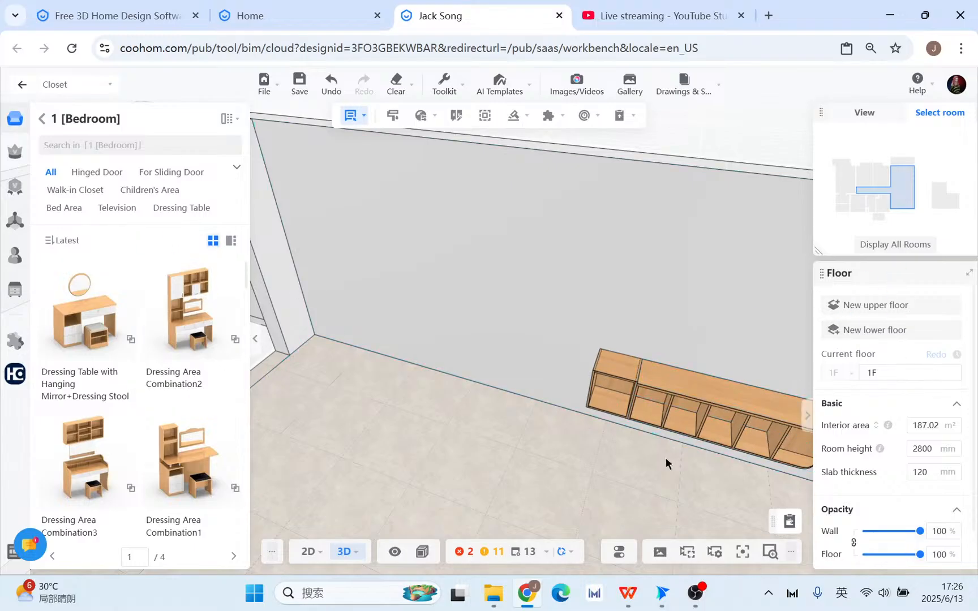
Delete the single bottom cabinet and the adjoining multi-row cabinet with the rounded end from along the wall.
left_click(676, 422)
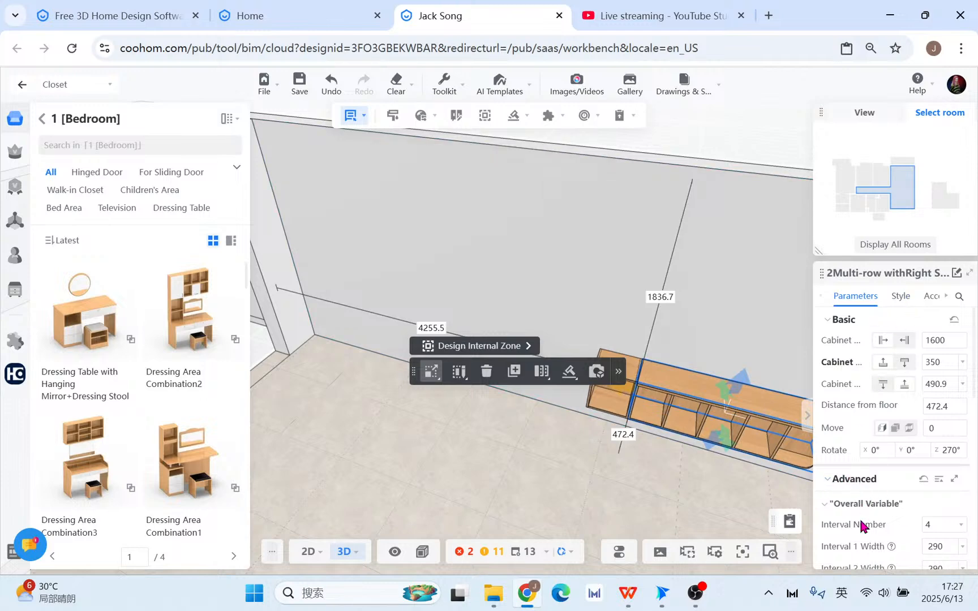
scroll(862, 526, "down", 3)
right_click_drag(756, 488, 568, 434)
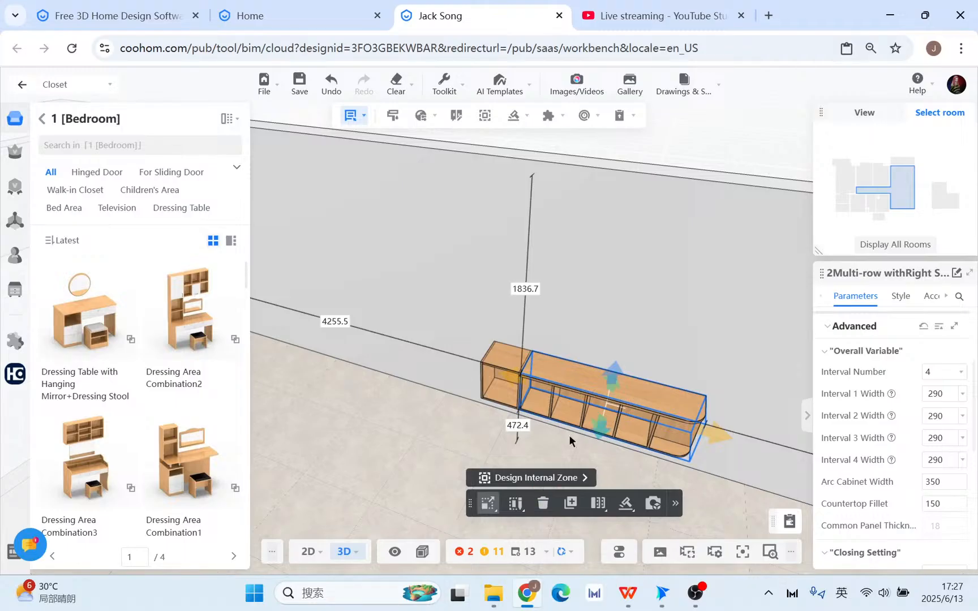
left_click_drag(375, 293, 842, 550)
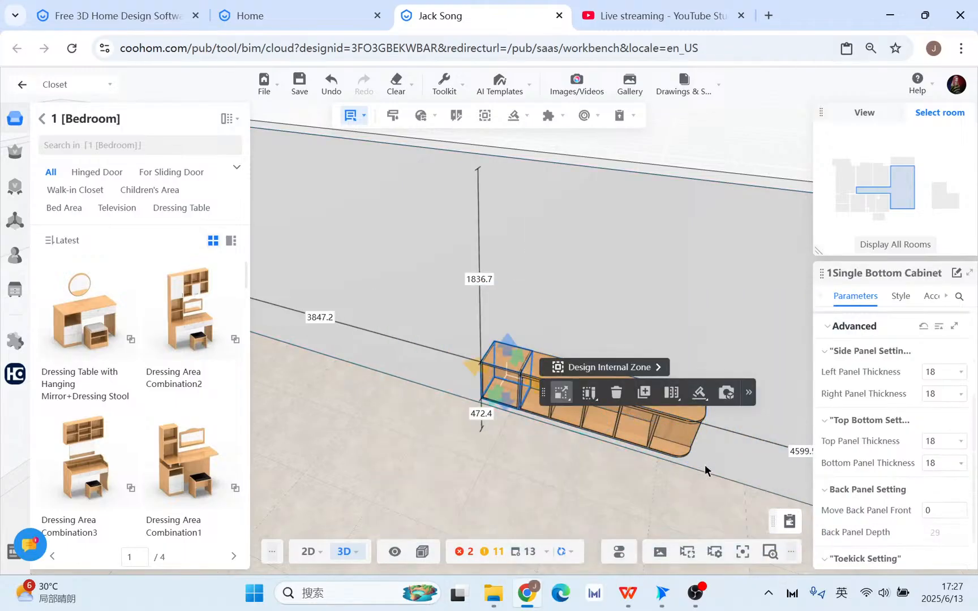
left_click(615, 393)
left_click(563, 402)
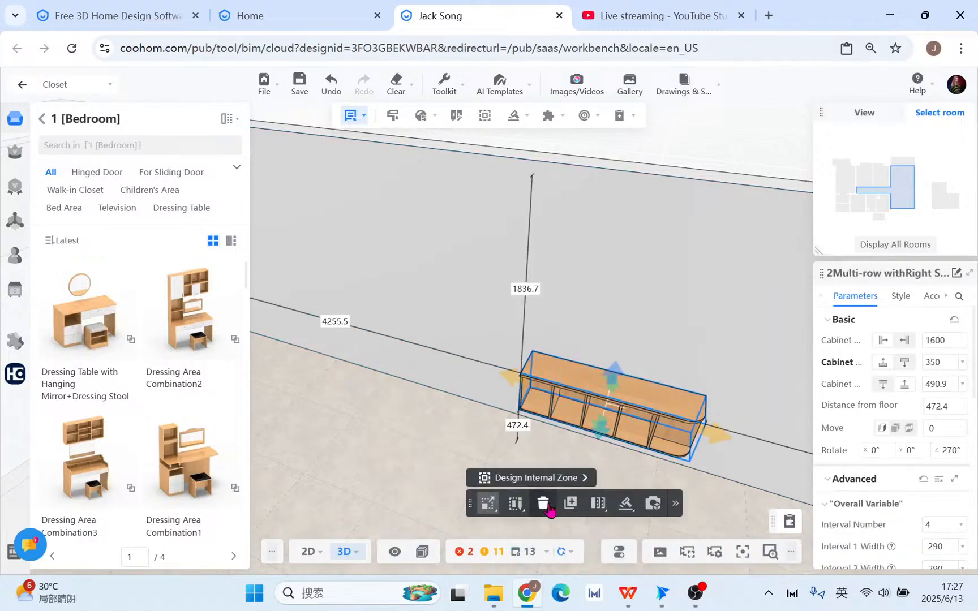
left_click(544, 505)
scroll(585, 316, "up", 3)
left_click_drag(585, 315, 560, 344)
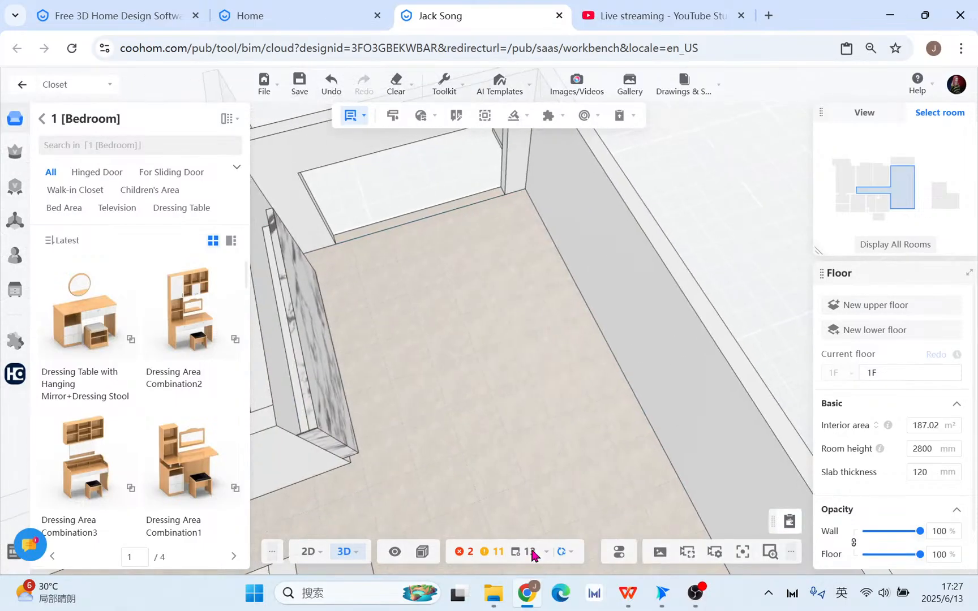
Switch to File Explorer and open the presentation (3) Customize Light.pptx from the folder 0613【线上】Coohom 综合进阶.
mouse_move(493, 597)
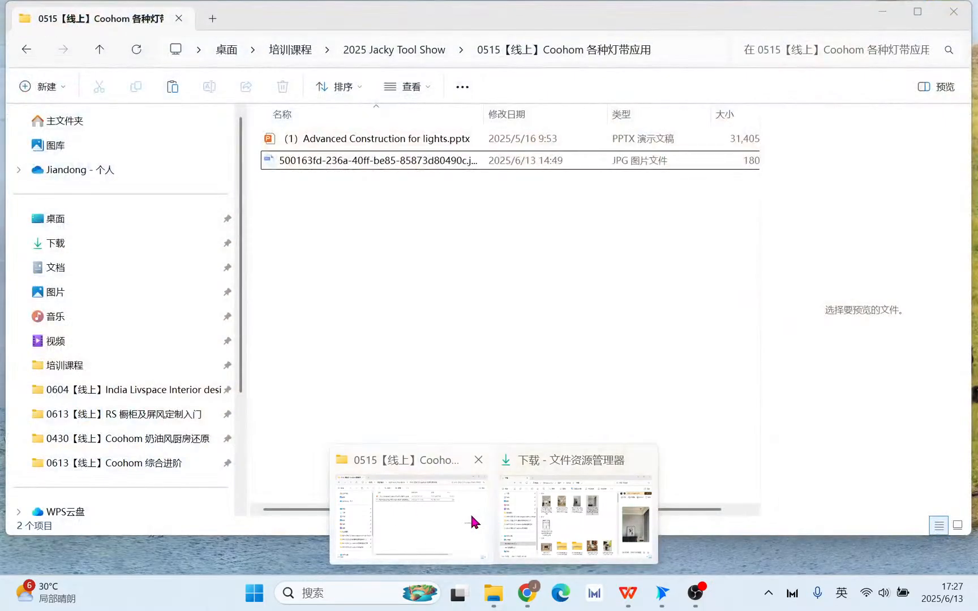
left_click(434, 516)
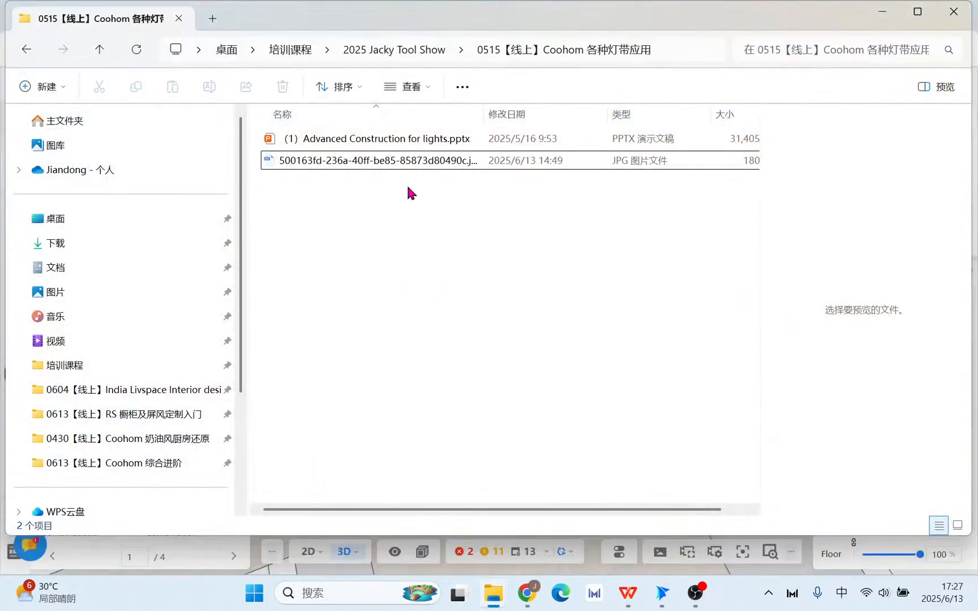
left_click(394, 51)
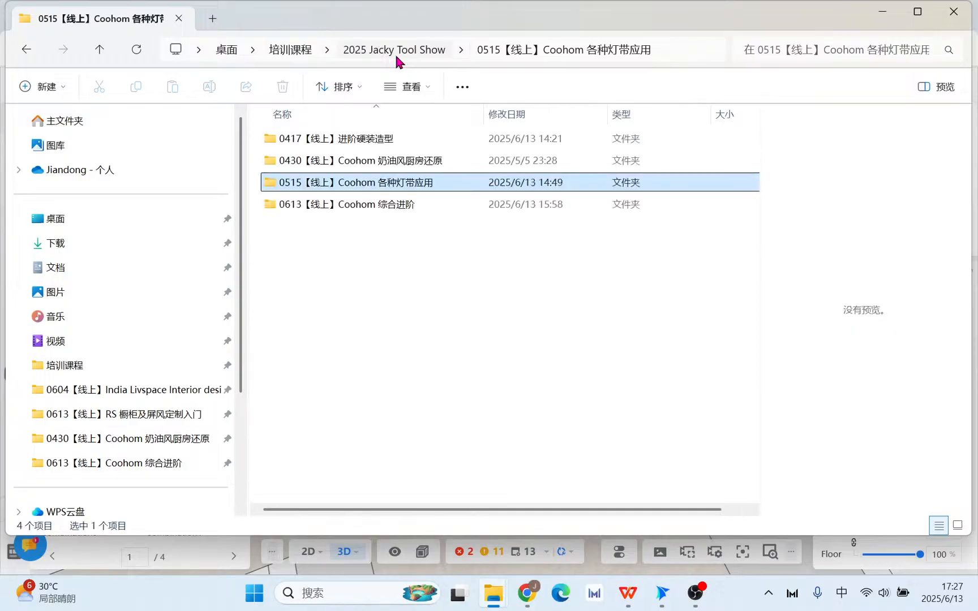
double_click(385, 204)
double_click(360, 185)
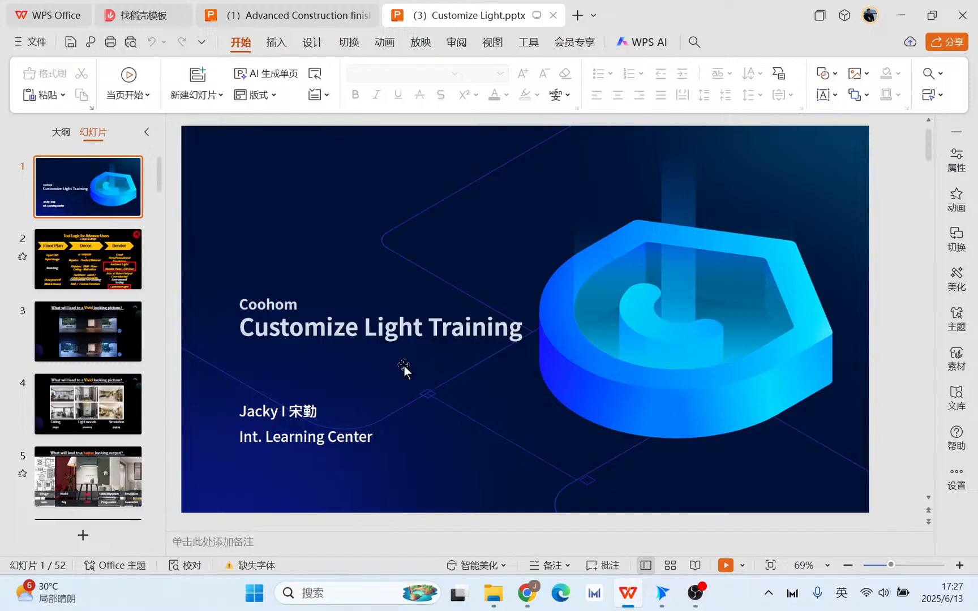
Start the slide show from the slides about lights in Coohom.
scroll(79, 397, "down", 2)
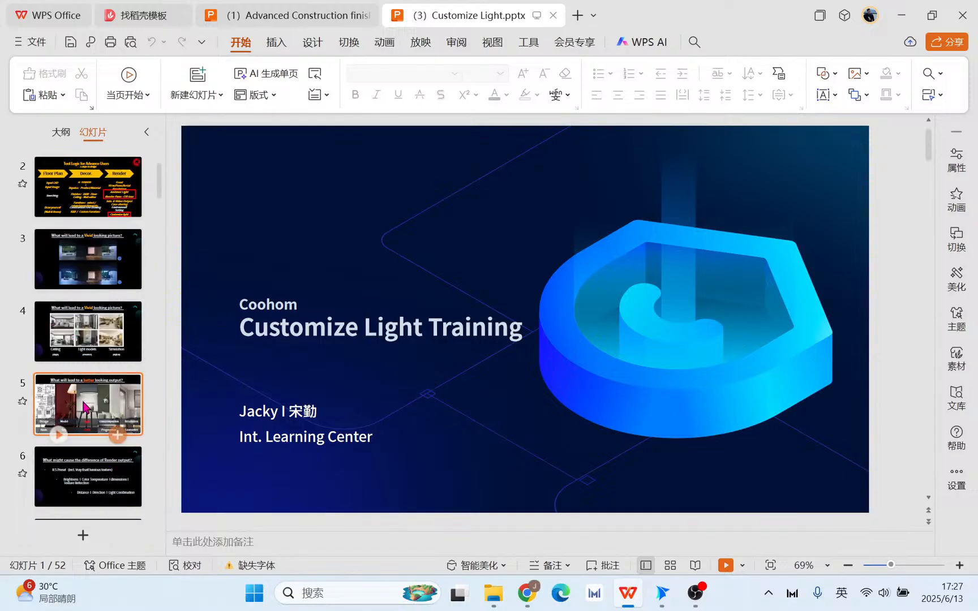
scroll(85, 407, "down", 1)
left_click(58, 435)
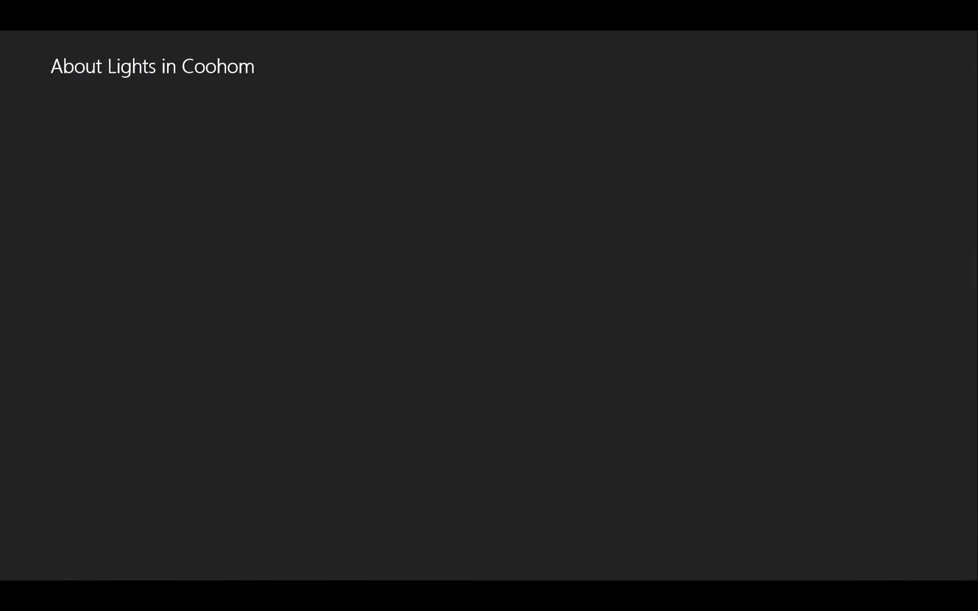
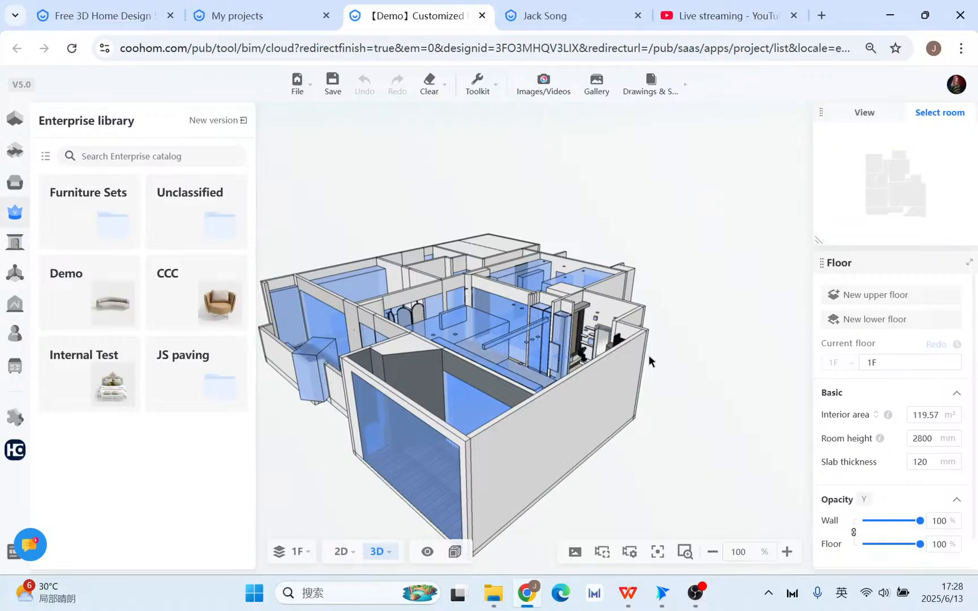
Open the perspective render view facing the dining table and start a new custom lighting scheme.
left_click_drag(726, 382, 731, 428)
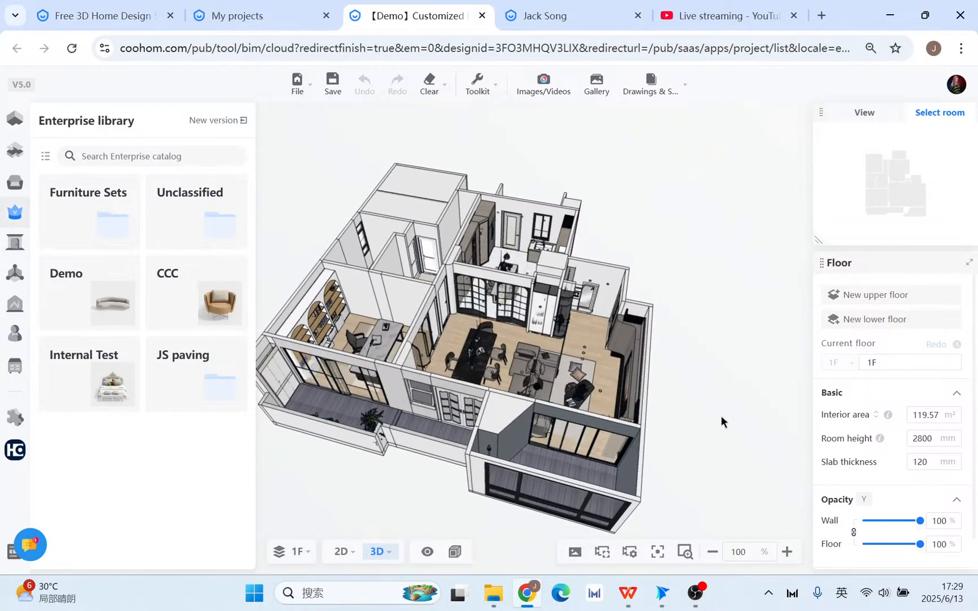
left_click(545, 85)
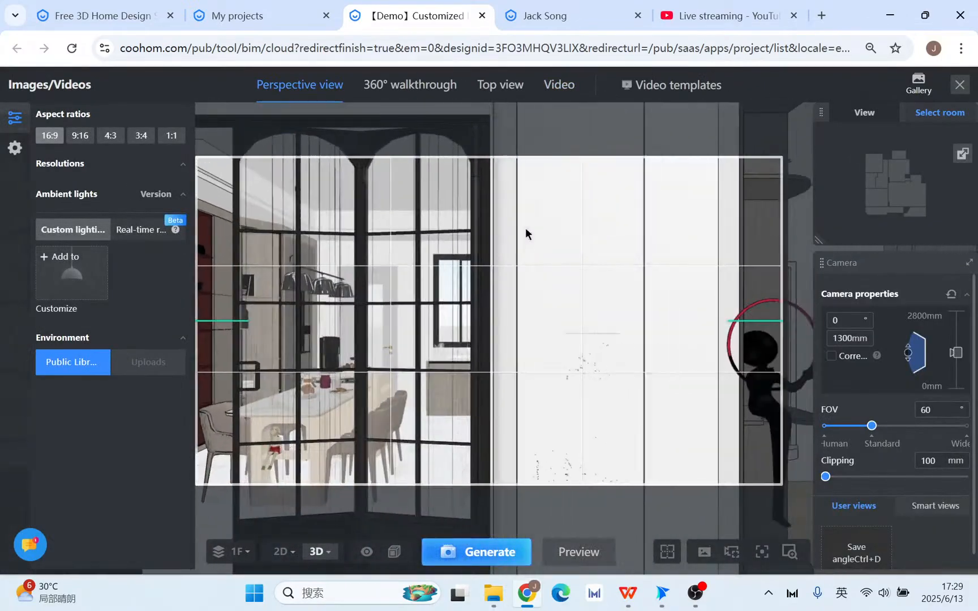
left_click_drag(371, 338, 715, 341)
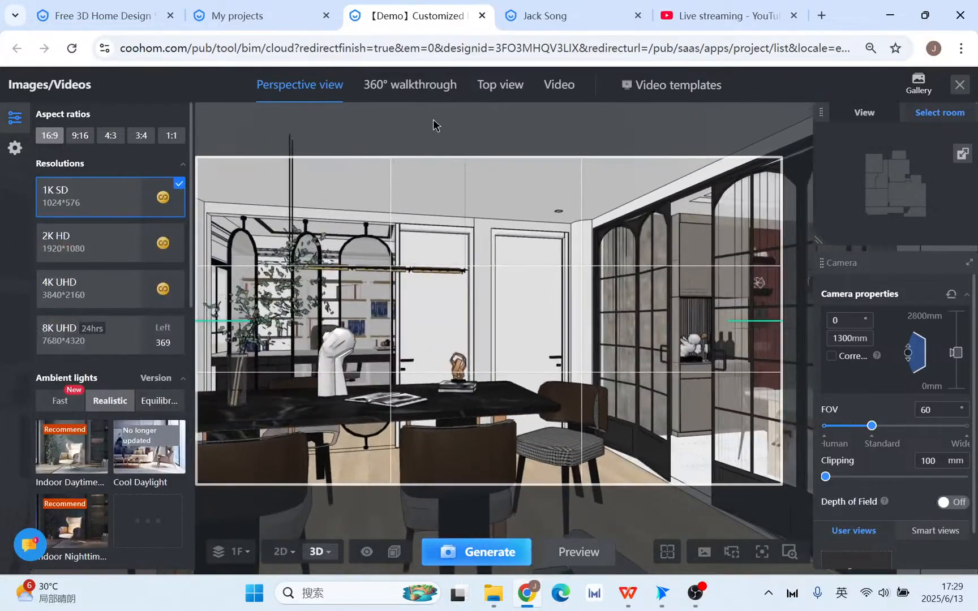
scroll(67, 290, "down", 5)
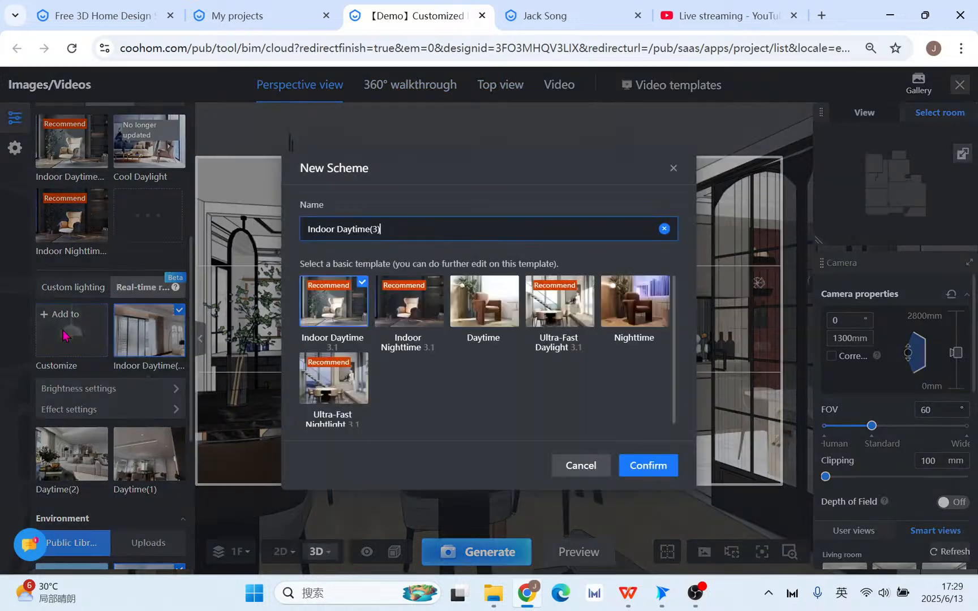
Create a new custom lighting scheme named Indoor Daytime(3) from the Indoor Daytime template.
left_click(65, 323)
left_click(651, 467)
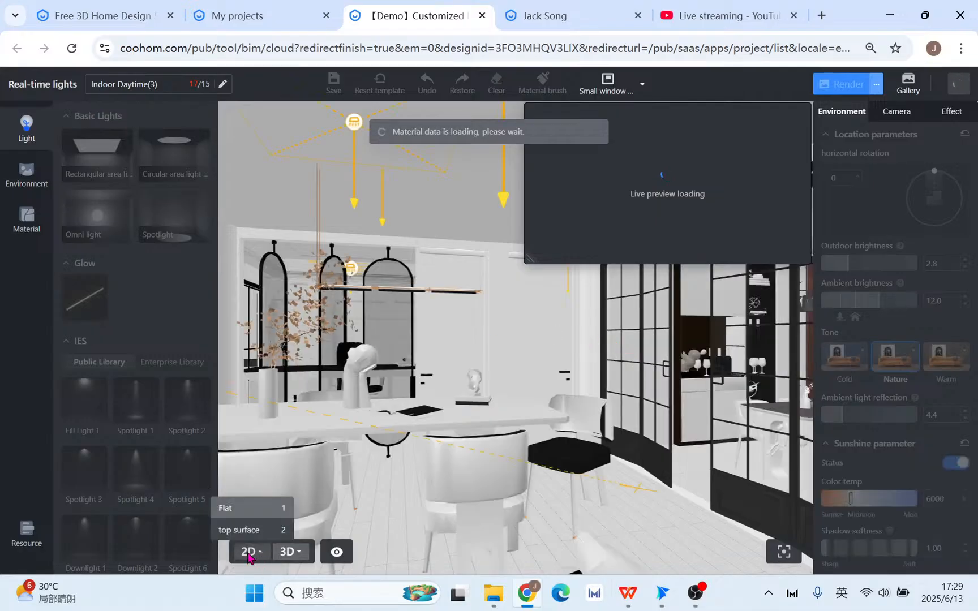
Examine the floor plan and the dining area in 3D, comparing the existing lighting with the live preview.
left_click(248, 551)
scroll(748, 399, "down", 2)
left_click_drag(749, 399, 698, 386)
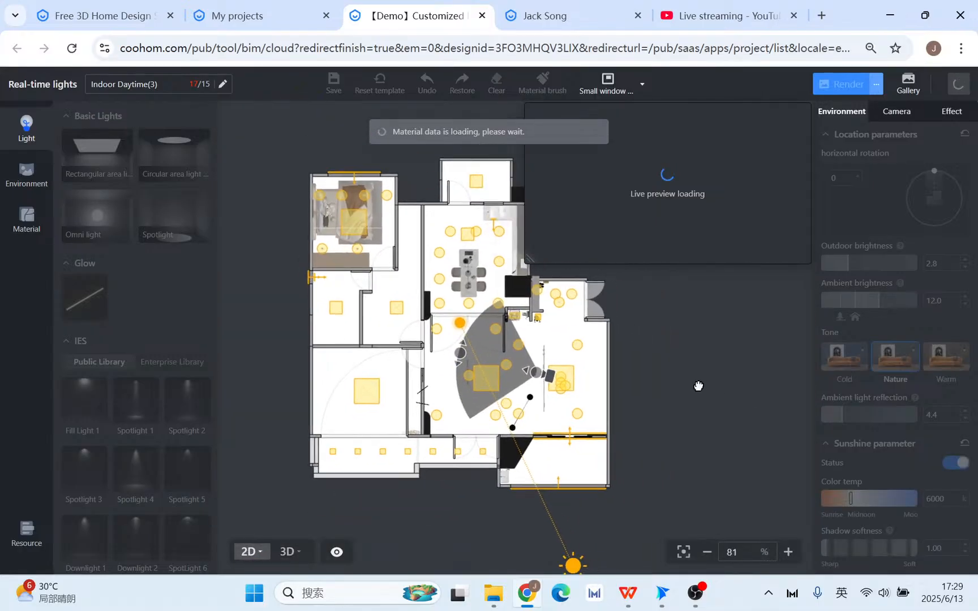
left_click(290, 552)
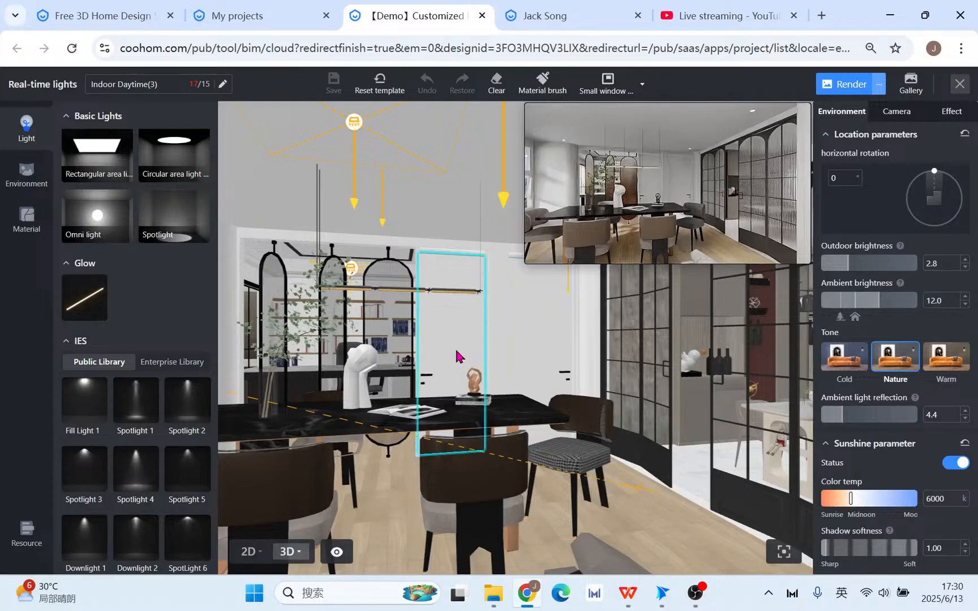
left_click_drag(455, 347, 613, 350)
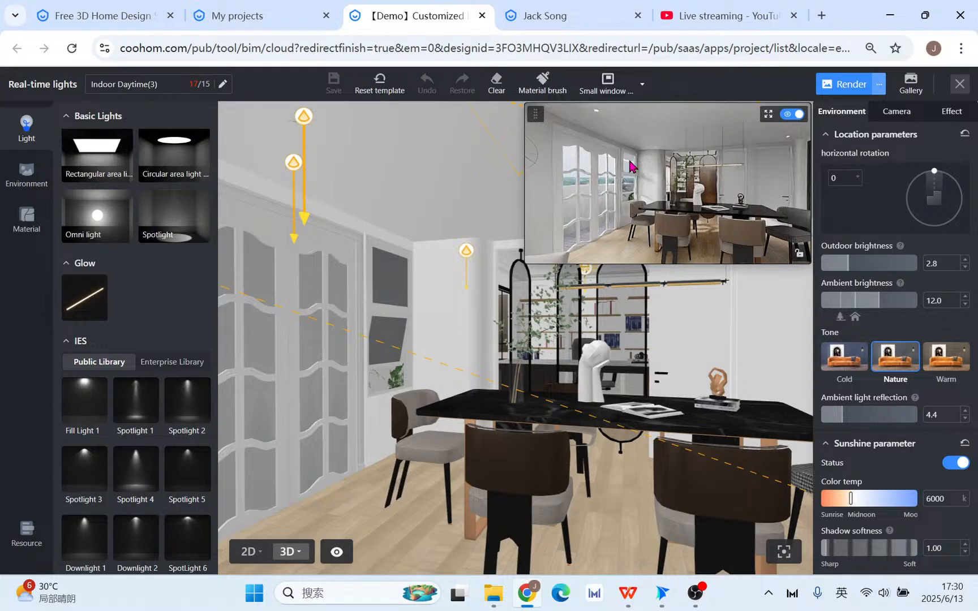
left_click_drag(670, 368, 499, 343)
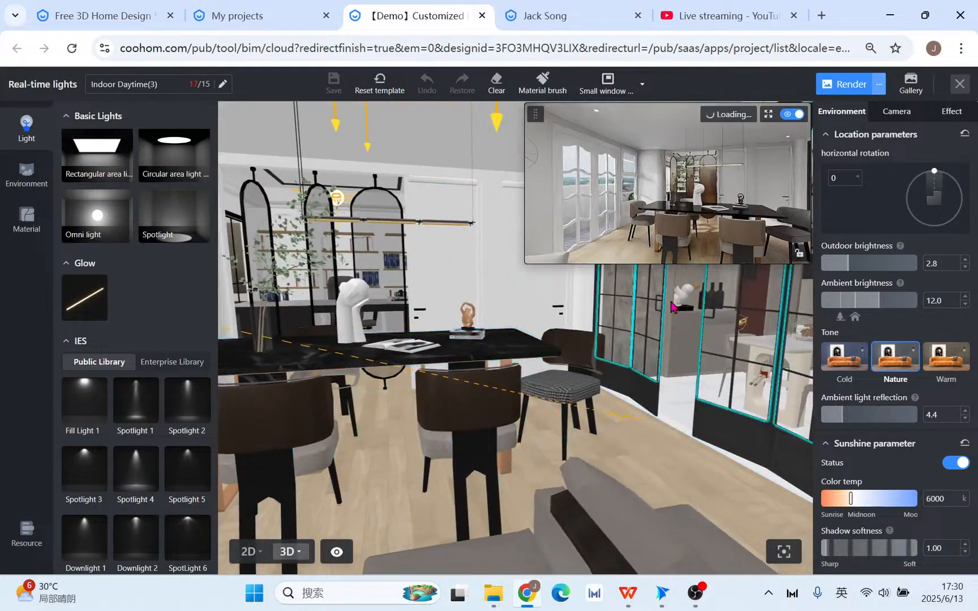
left_click_drag(549, 375, 579, 390)
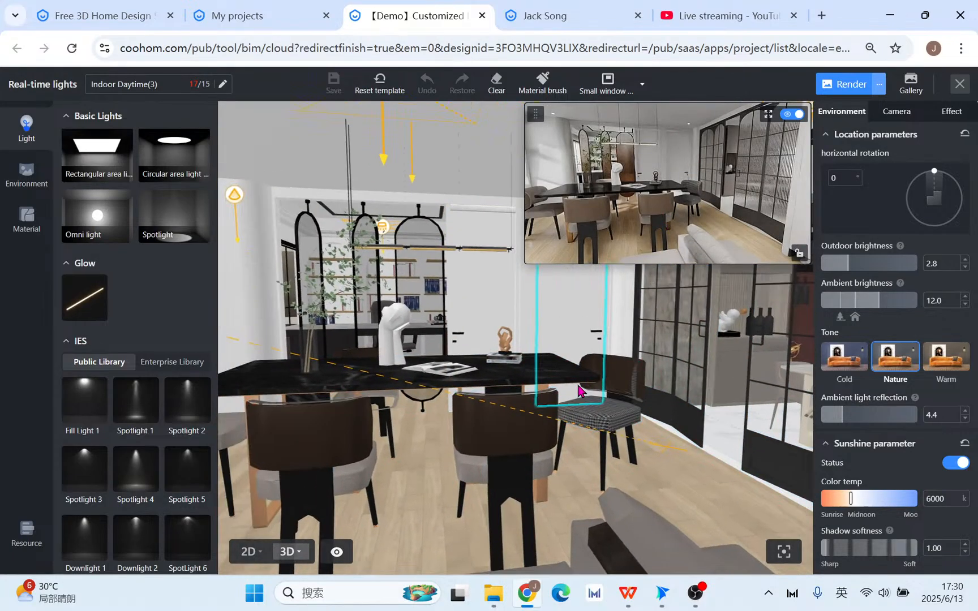
Clear all existing lights from the scheme in the 2D plan.
left_click(248, 552)
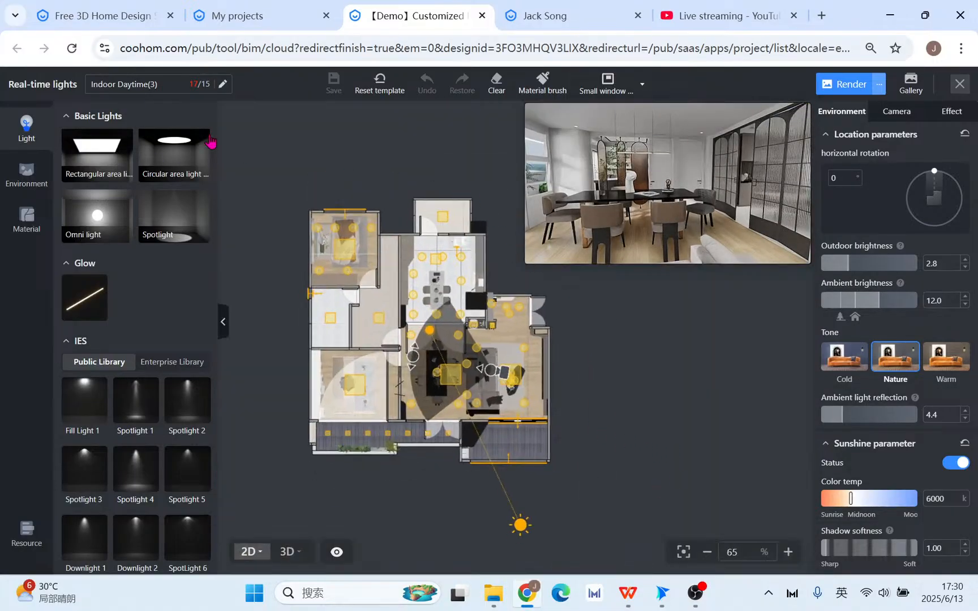
left_click(496, 82)
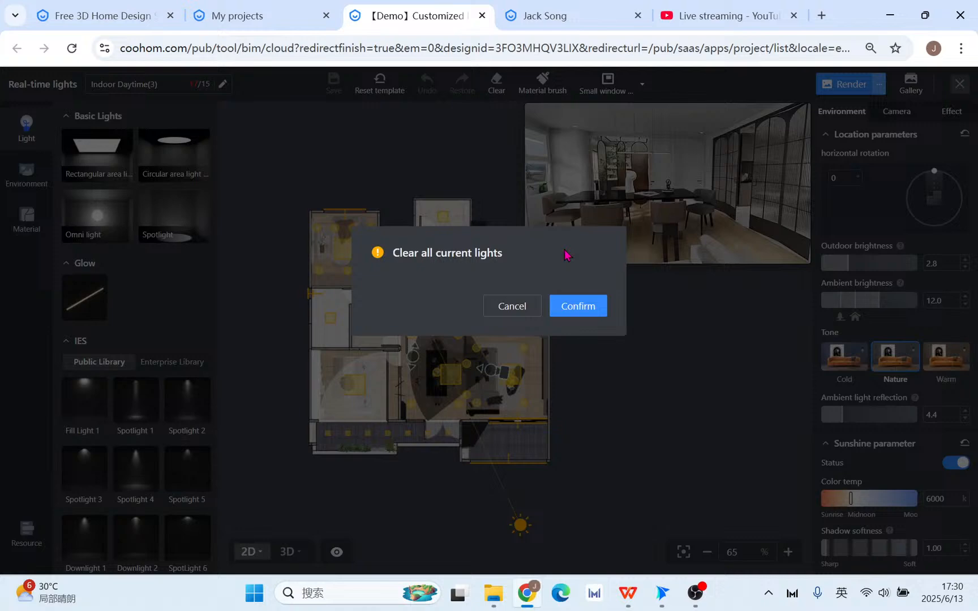
left_click(573, 306)
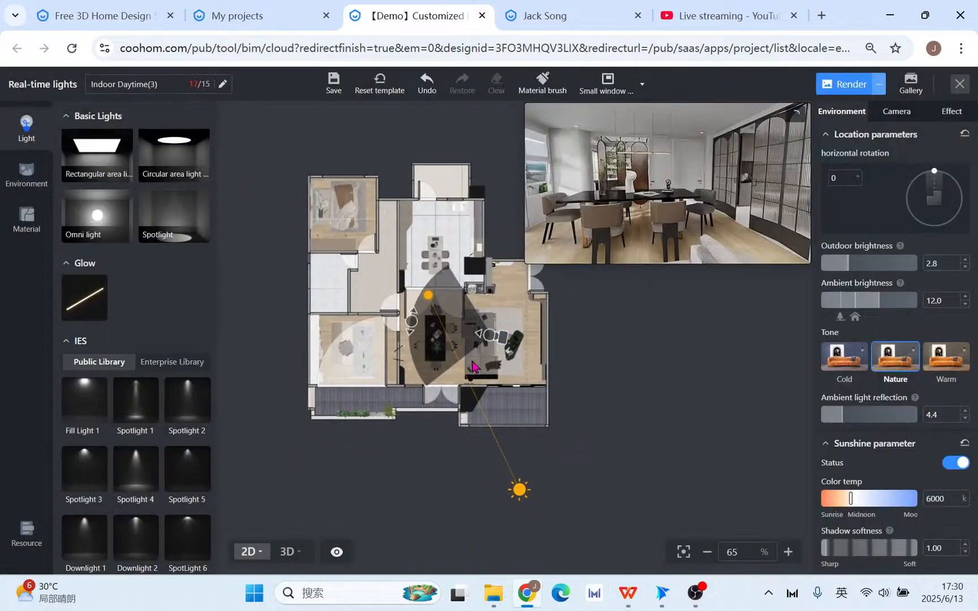
Aim the sunlight through the balcony into the living room from position 110° and set its color temperature to 4500 K.
left_click_drag(428, 295, 479, 326)
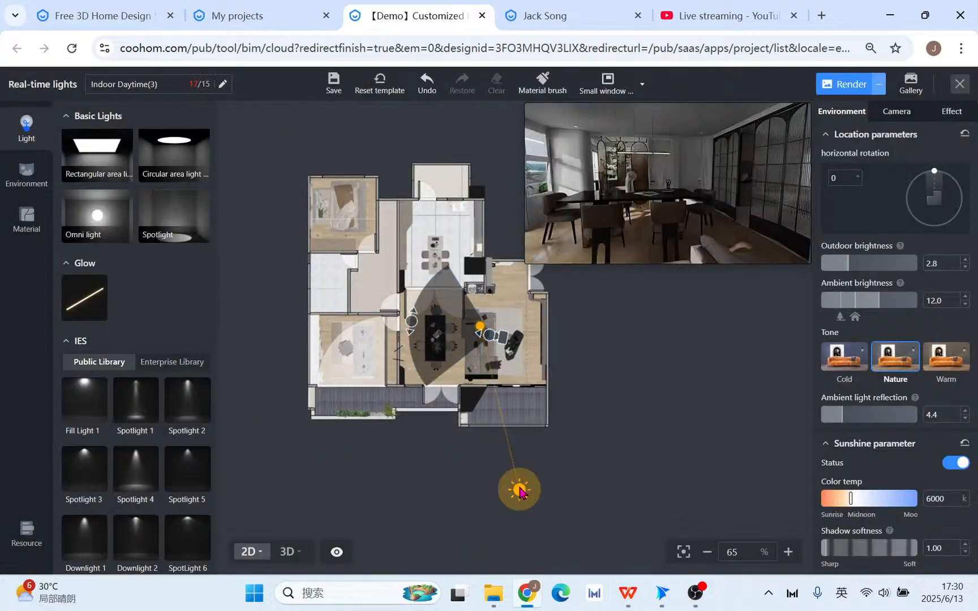
left_click_drag(520, 489, 528, 485)
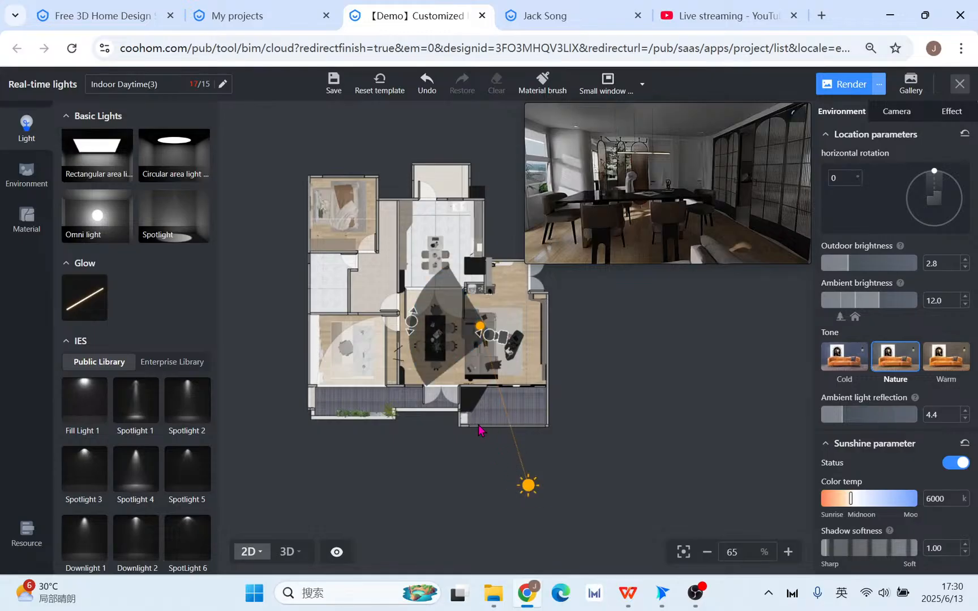
left_click(528, 487)
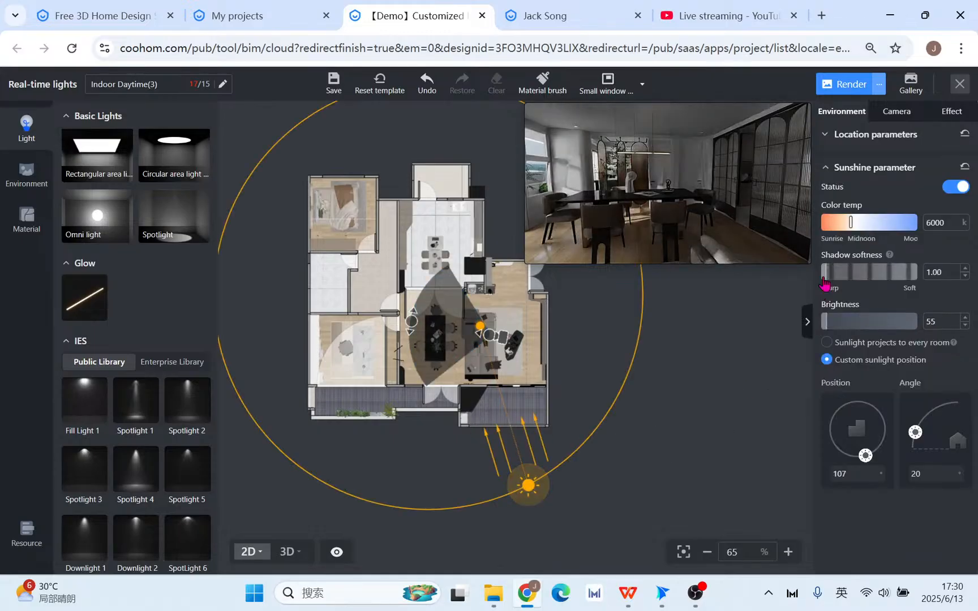
double_click(941, 222)
mouse_move(534, 495)
left_mouse_down()
mouse_move(550, 487)
mouse_move(542, 492)
left_mouse_up()
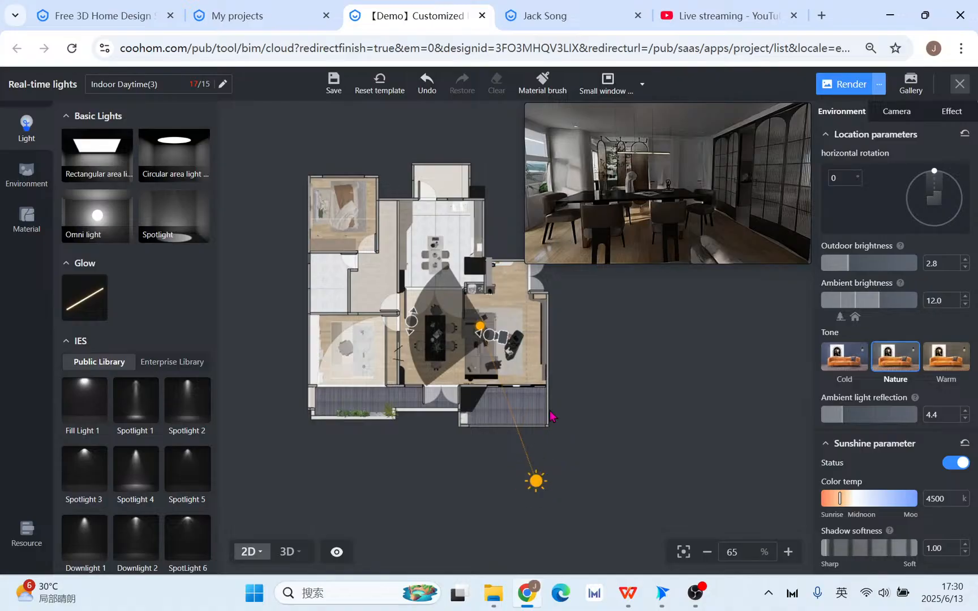
View the living room in 3D and set the sunlight's shadow softness to 2.
left_click(288, 551)
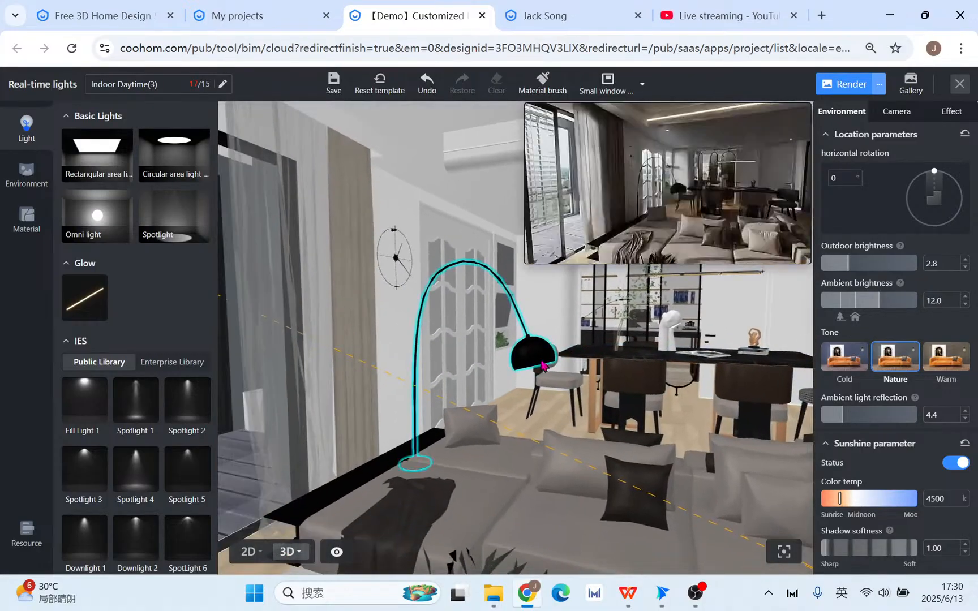
left_click_drag(572, 432, 474, 379)
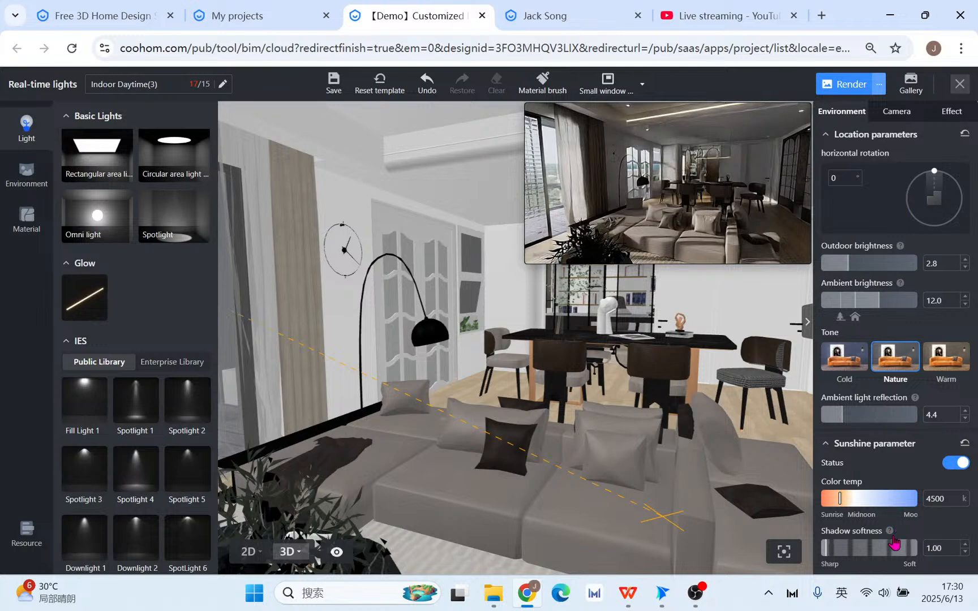
scroll(933, 416, "down", 3)
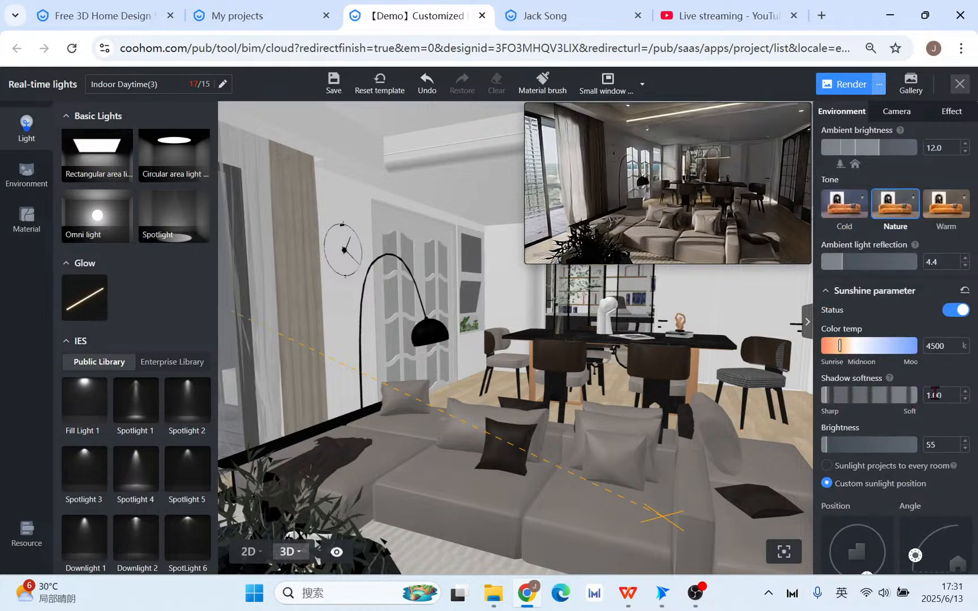
type("2")
key("Return")
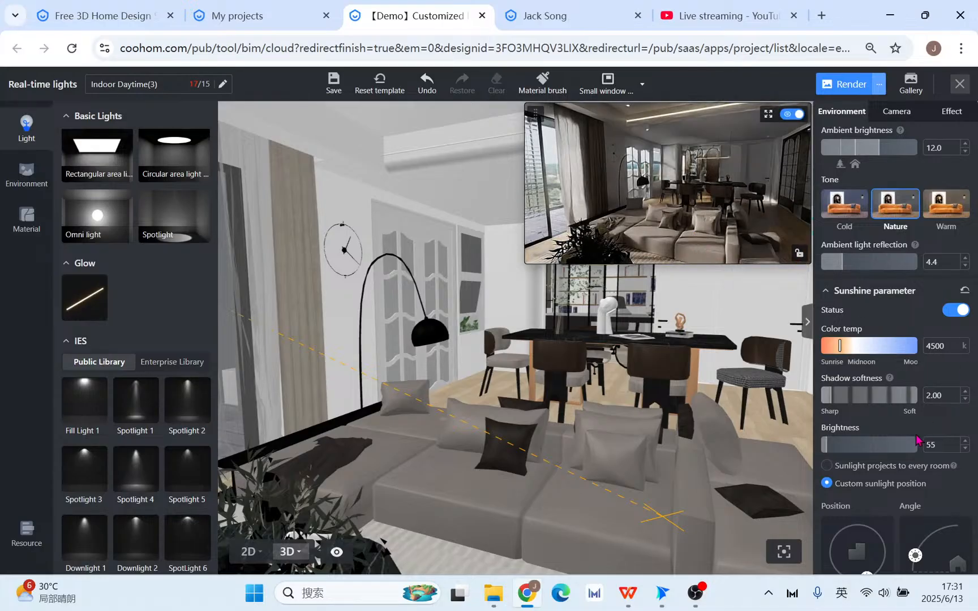
Try a steep 78° sunlight angle, and settle on a low angle of about 21°.
scroll(902, 465, "down", 1)
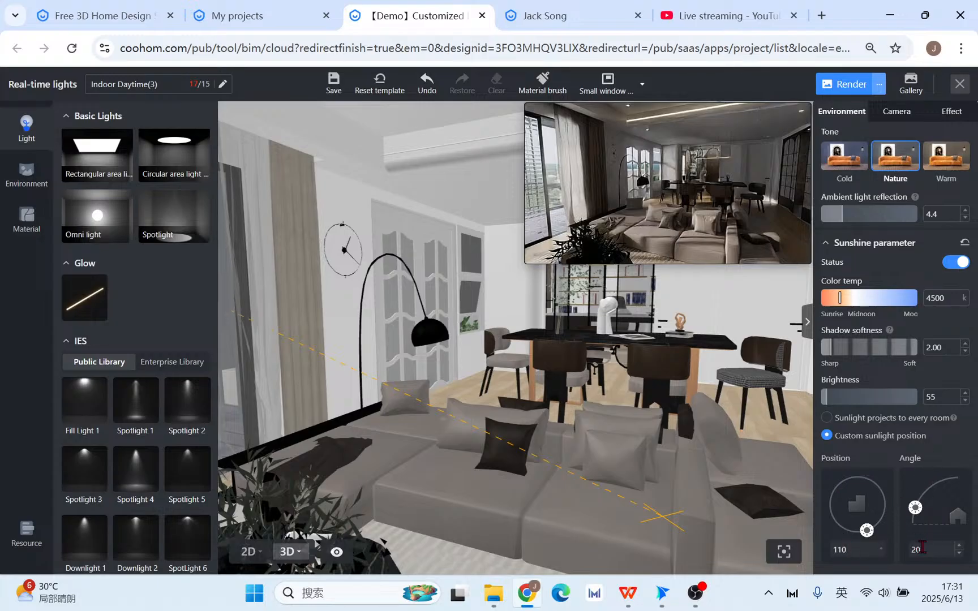
left_click_drag(915, 507, 947, 479)
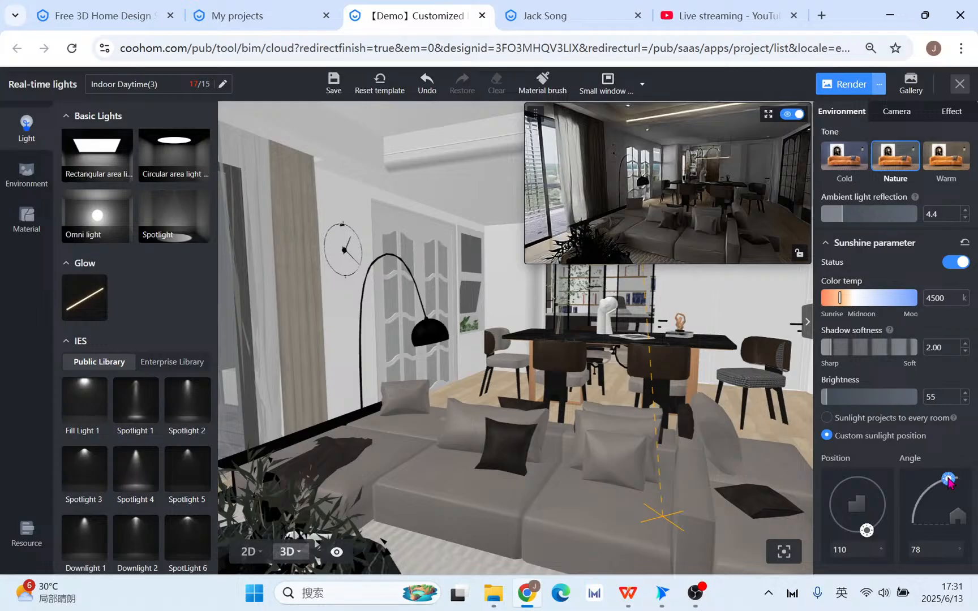
left_click_drag(948, 478, 918, 519)
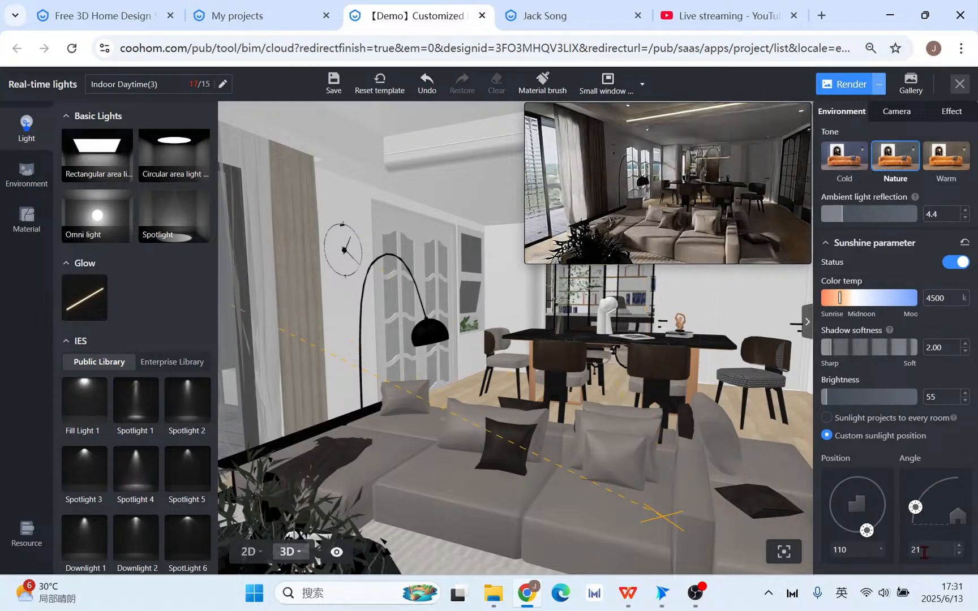
Place an omni light in the 2D plan outside the living room balcony, about 3110 mm from its outer wall.
left_click(250, 553)
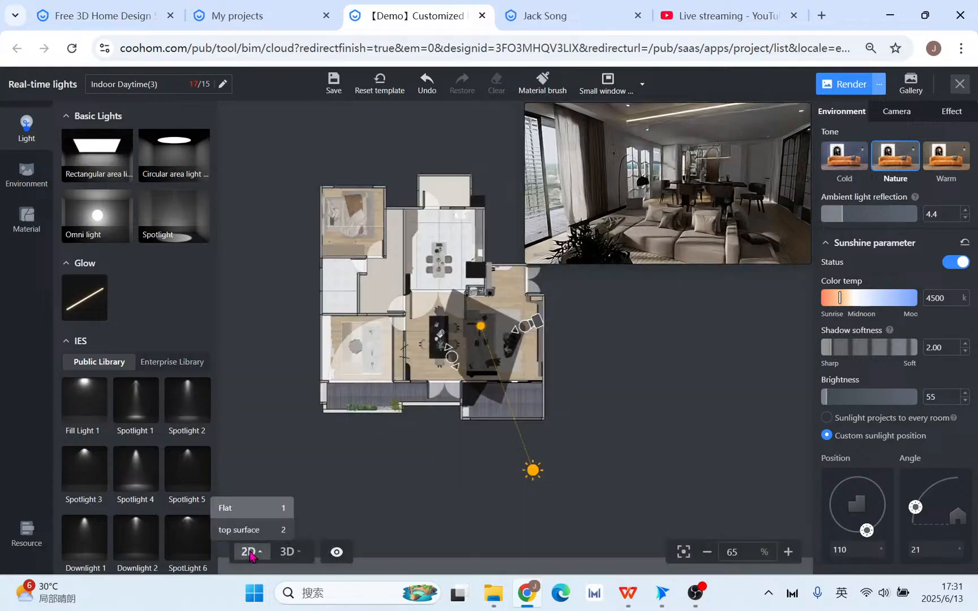
scroll(505, 501, "up", 2)
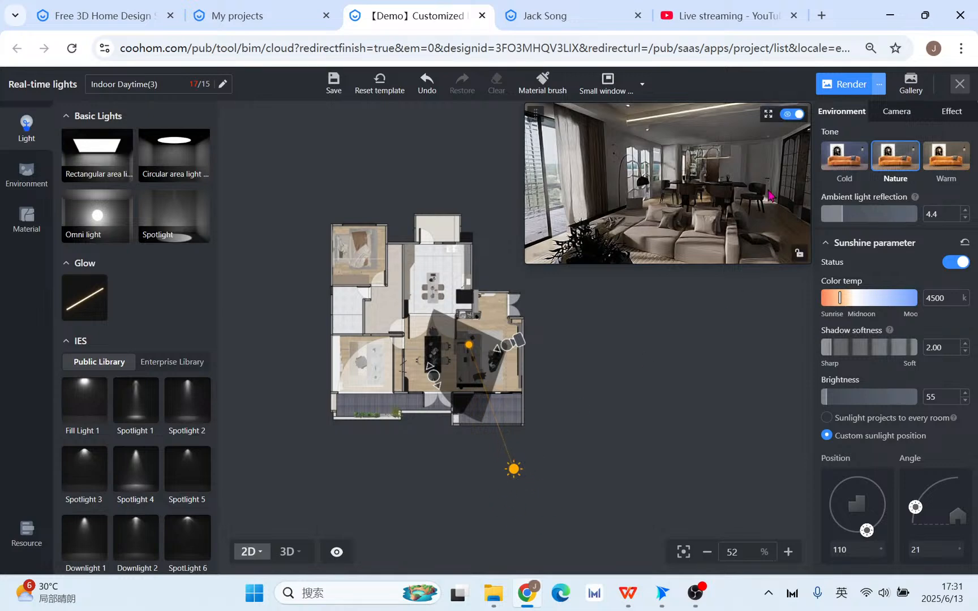
left_click_drag(96, 224, 517, 484)
scroll(519, 505, "up", 2)
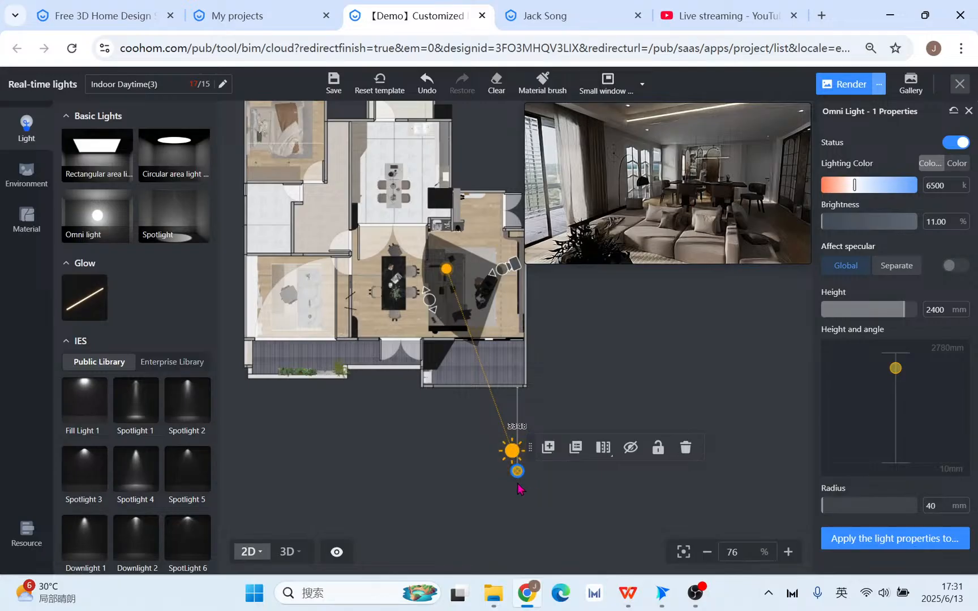
left_click_drag(516, 478, 498, 465)
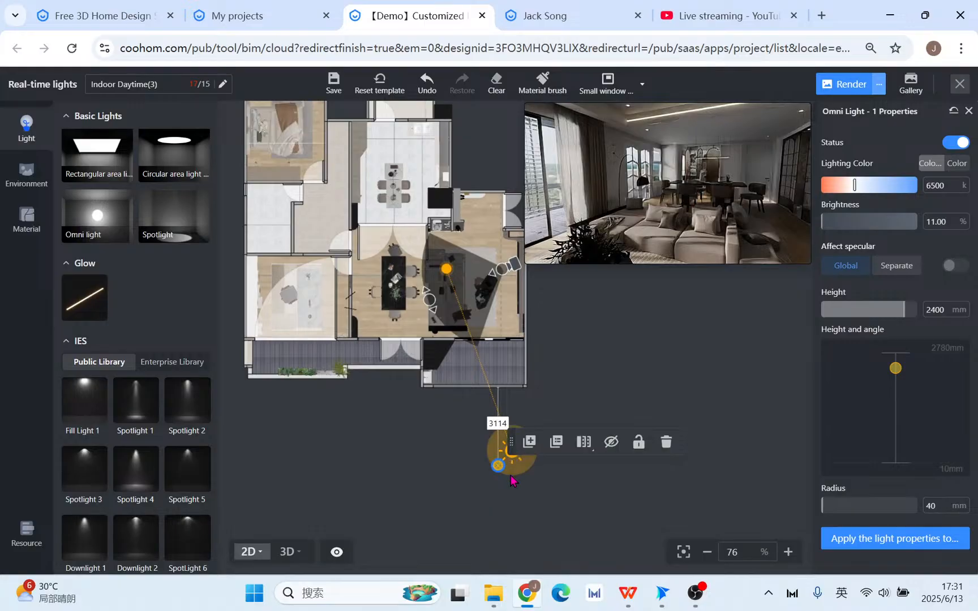
Set the omni light's color temperature to 10000 K and its brightness to 800%.
double_click(934, 185)
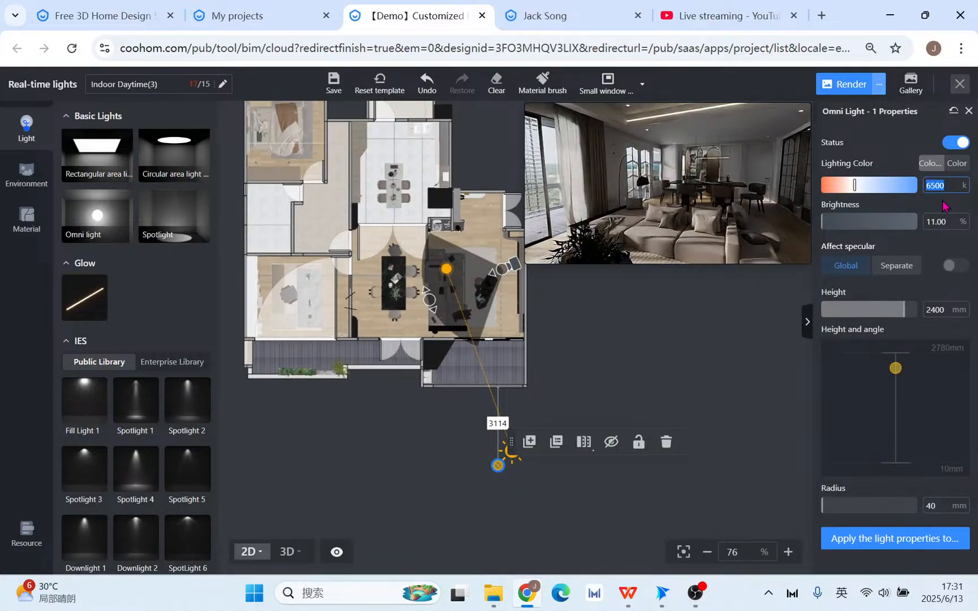
type("10000")
key("Return")
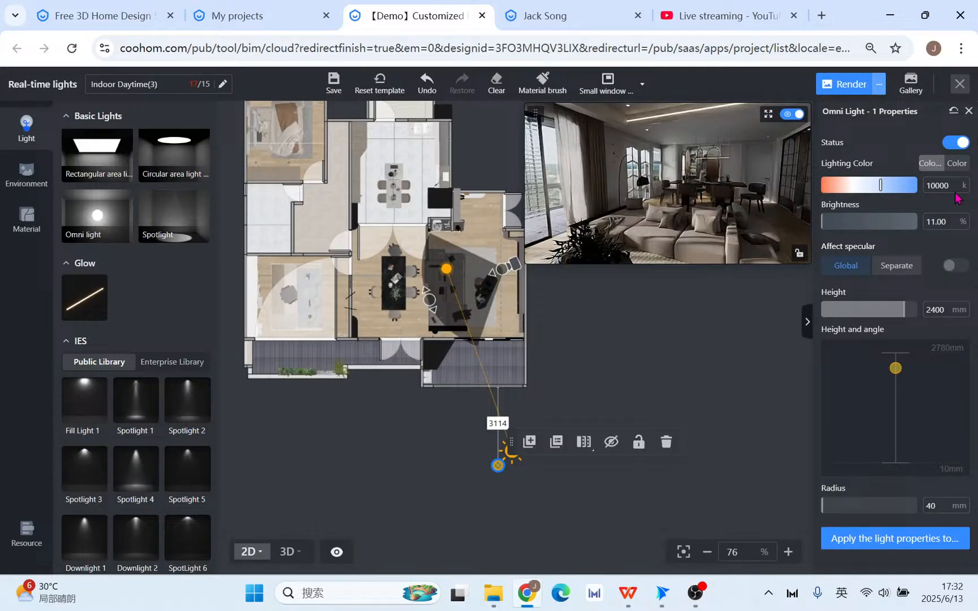
double_click(949, 221)
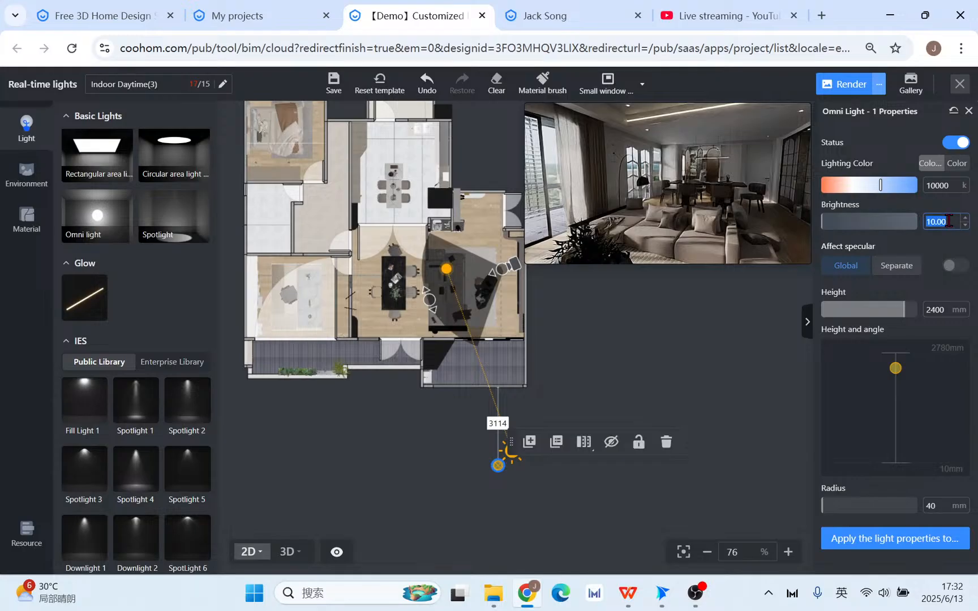
type("800")
key("Return")
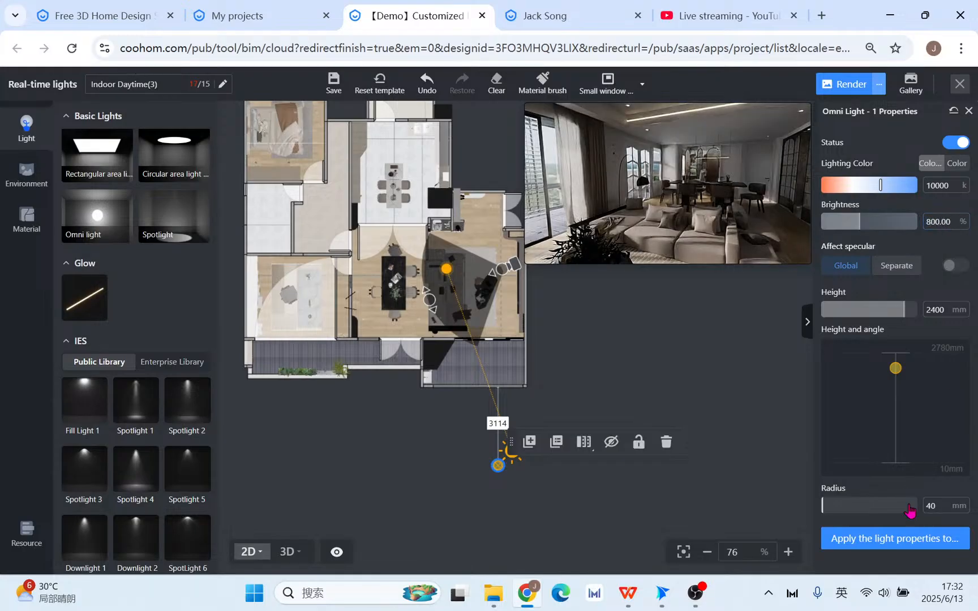
Set the omni light's radius to 800 mm and height to 2780 mm, and shift it slightly into line with the sun marker.
double_click(947, 505)
type("800")
key("Return")
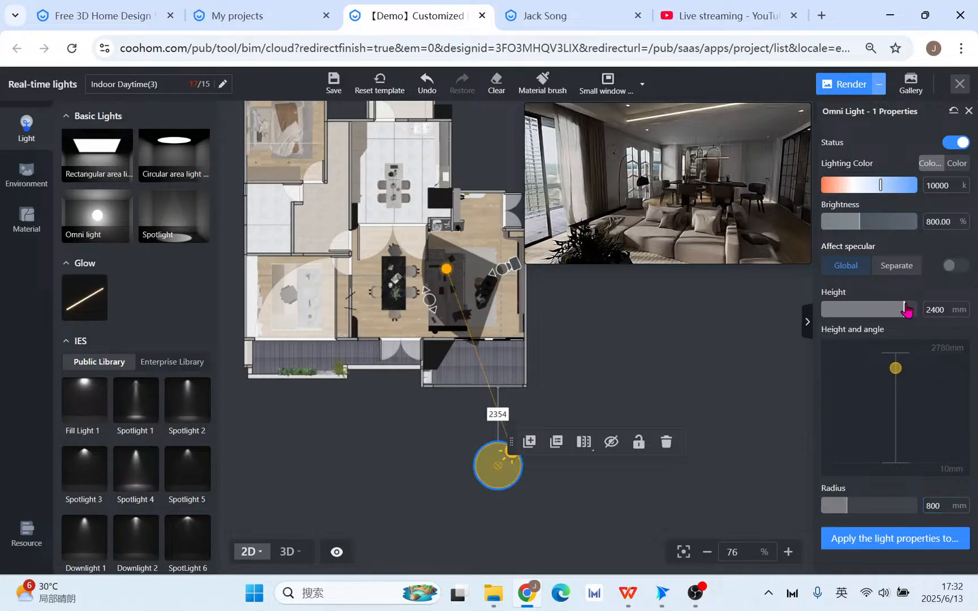
left_click_drag(904, 309, 958, 320)
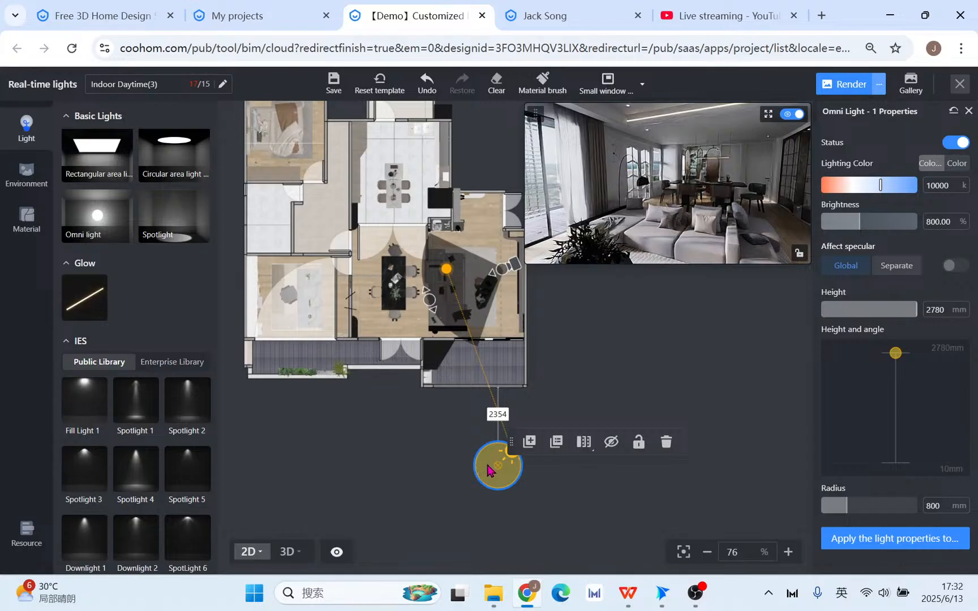
left_click_drag(493, 473, 508, 472)
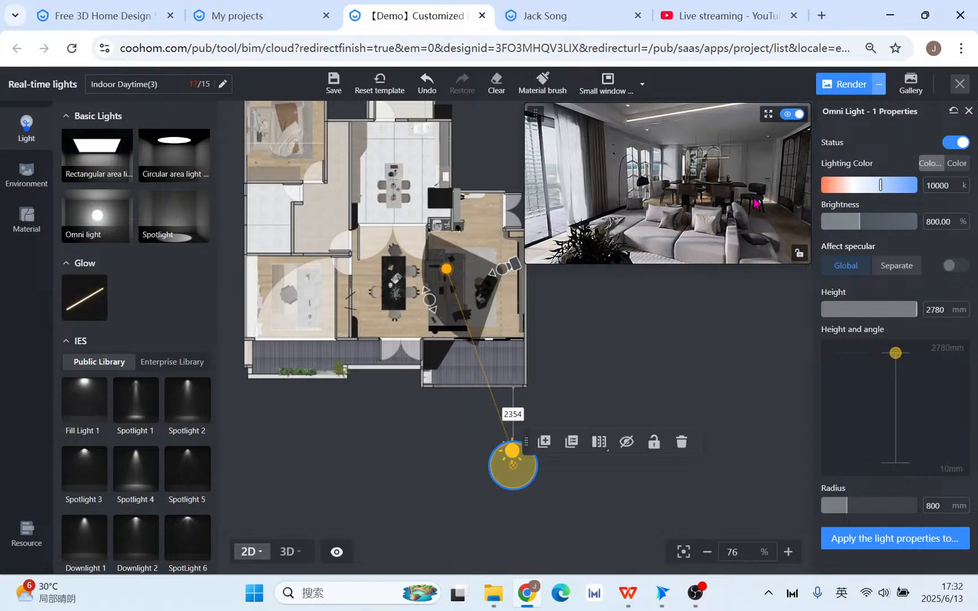
Duplicate the omni light and position the copy outside the dining area's double doors, about 1700 mm from the exterior wall.
left_click(544, 442)
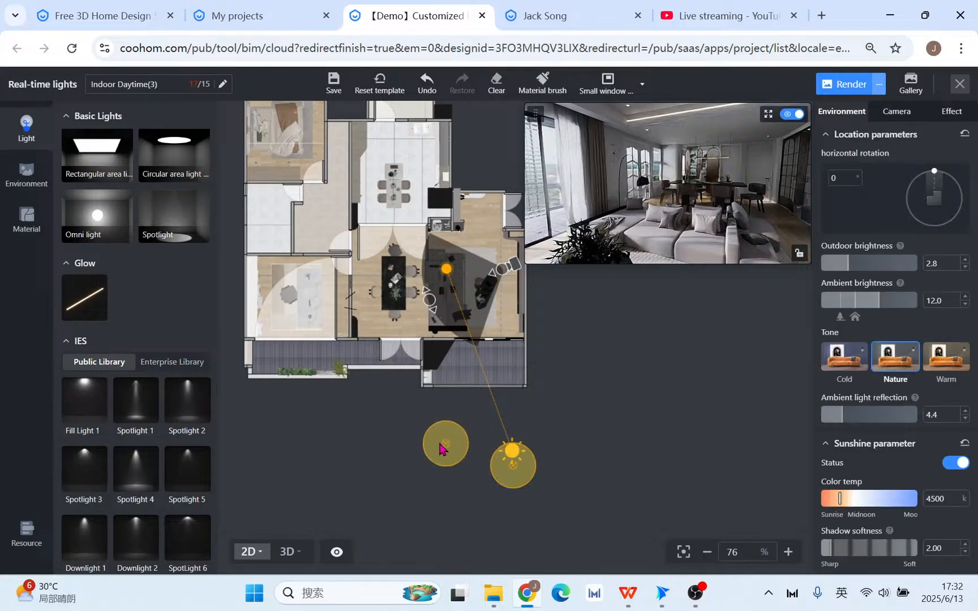
left_click(390, 436)
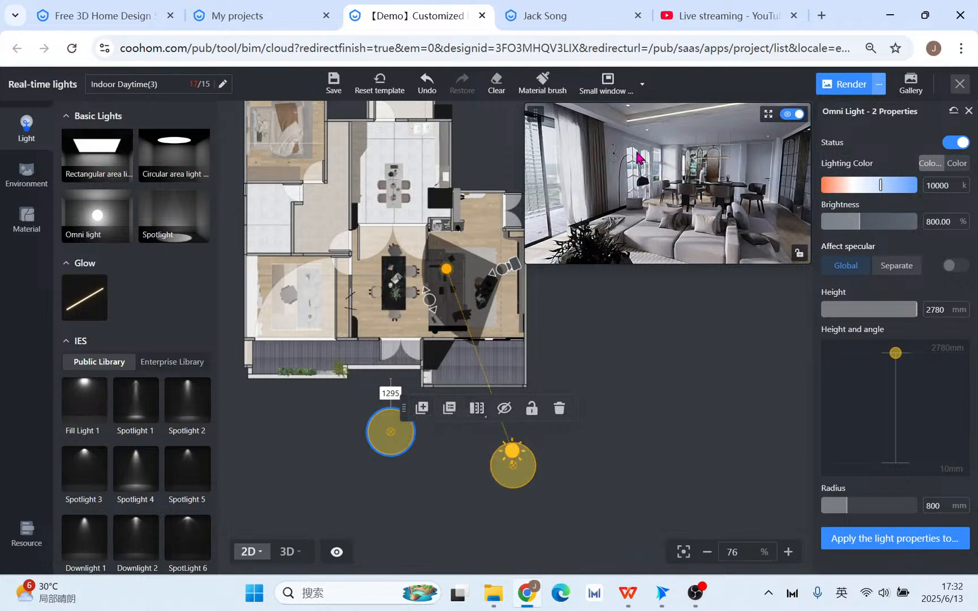
left_click_drag(391, 431, 395, 441)
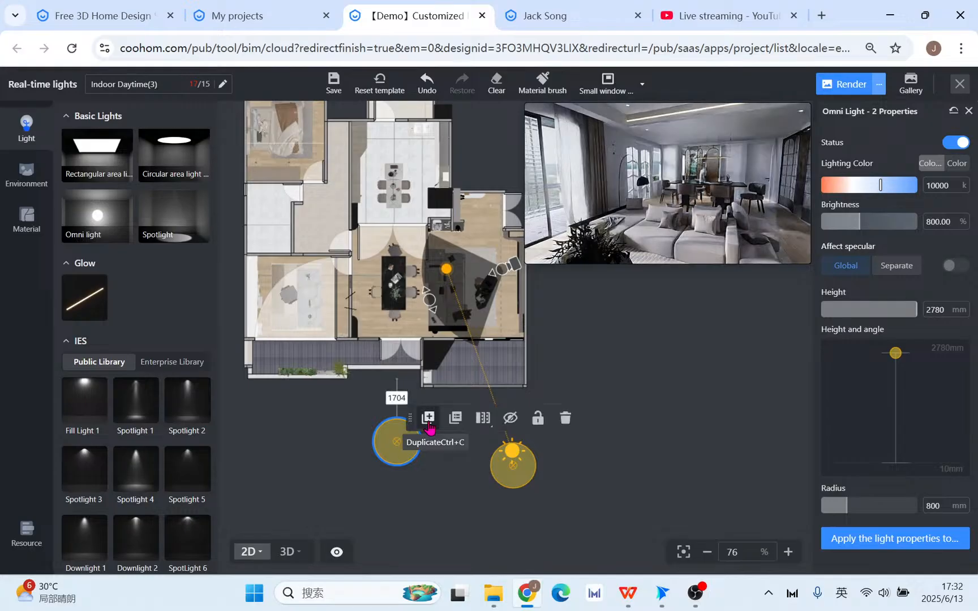
Duplicate the second omni light and place the copy outside the planted balcony, about 2500 mm from its outer edge.
left_click(428, 416)
left_click_drag(395, 428, 283, 441)
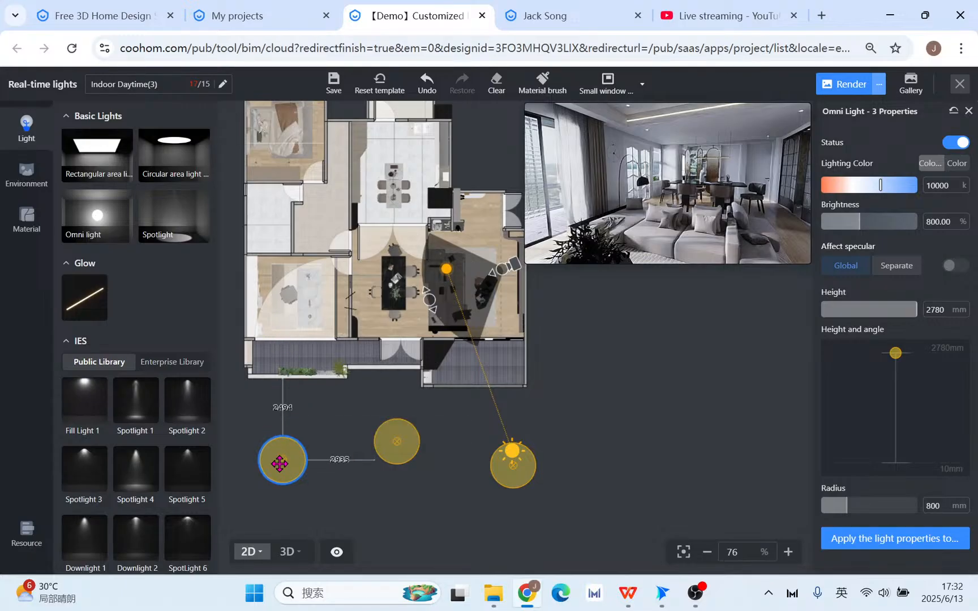
Reposition the middle omni light about 2000 mm from the exterior wall and set its color temperature to 8000 K.
left_click_drag(392, 454, 384, 399)
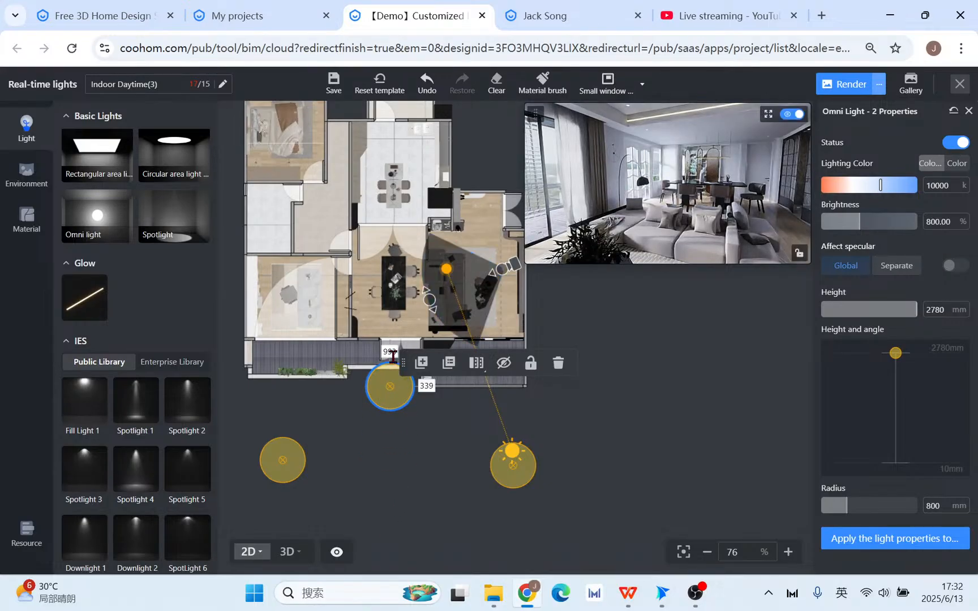
left_click_drag(389, 386, 384, 448)
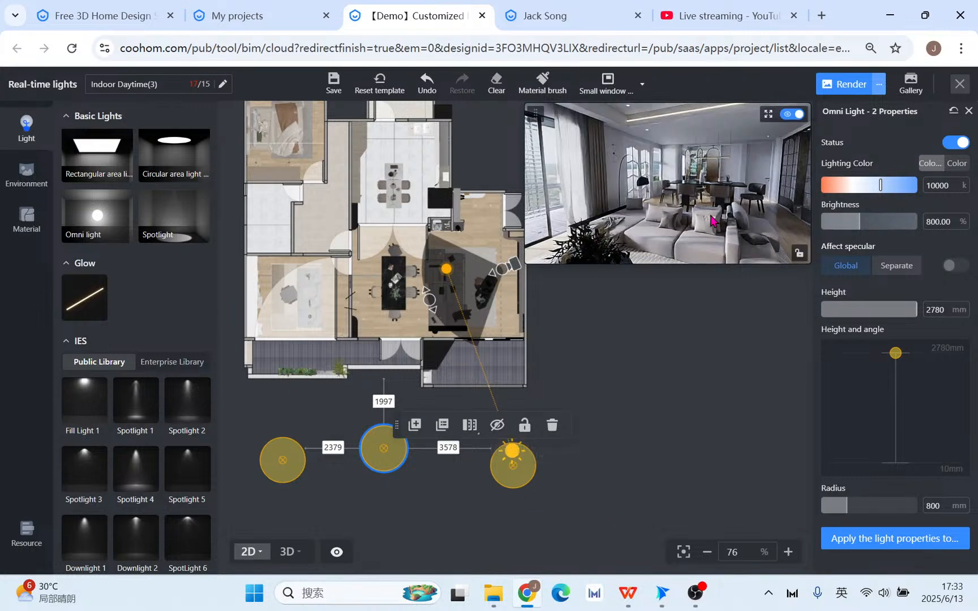
double_click(949, 186)
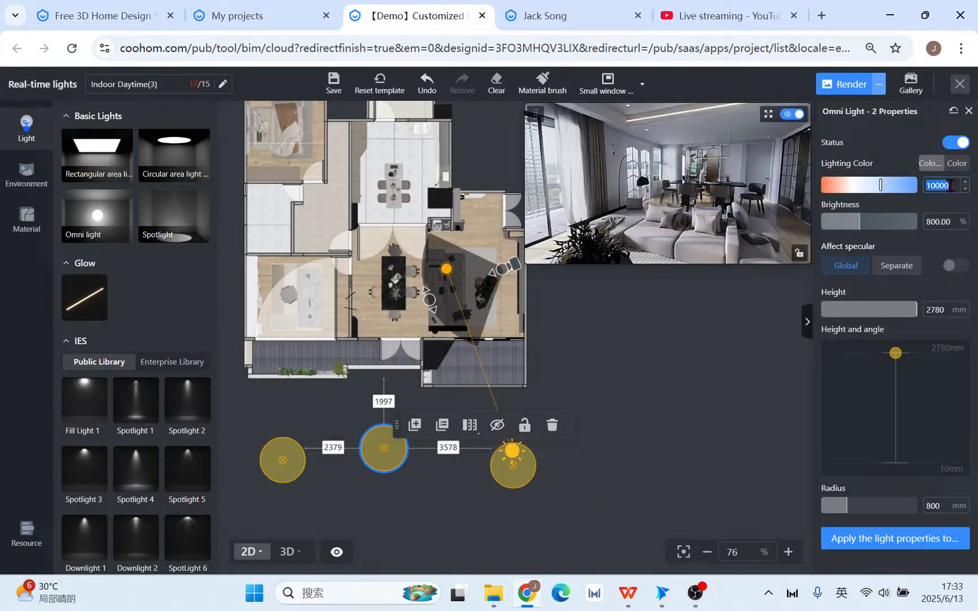
type("800")
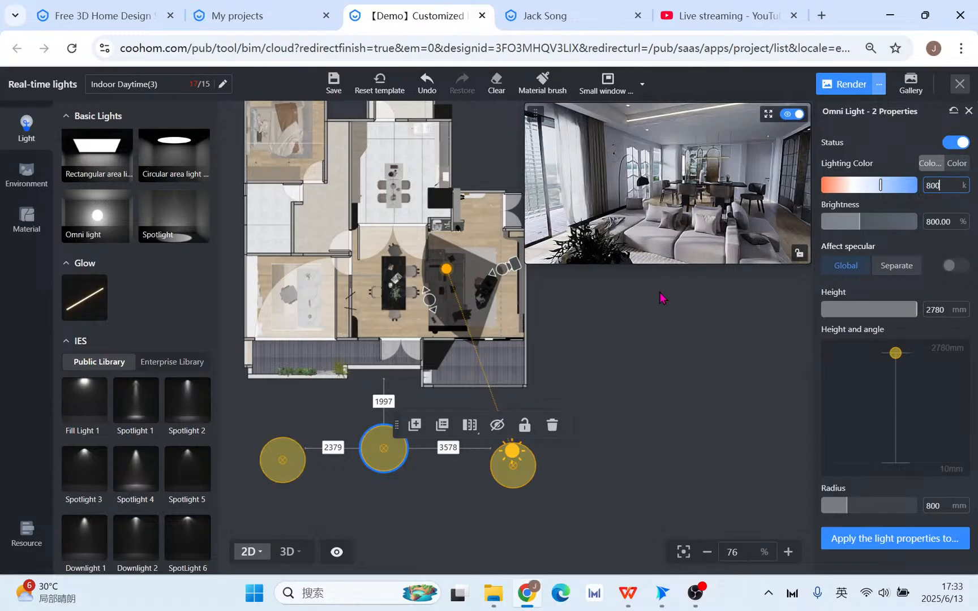
type("0")
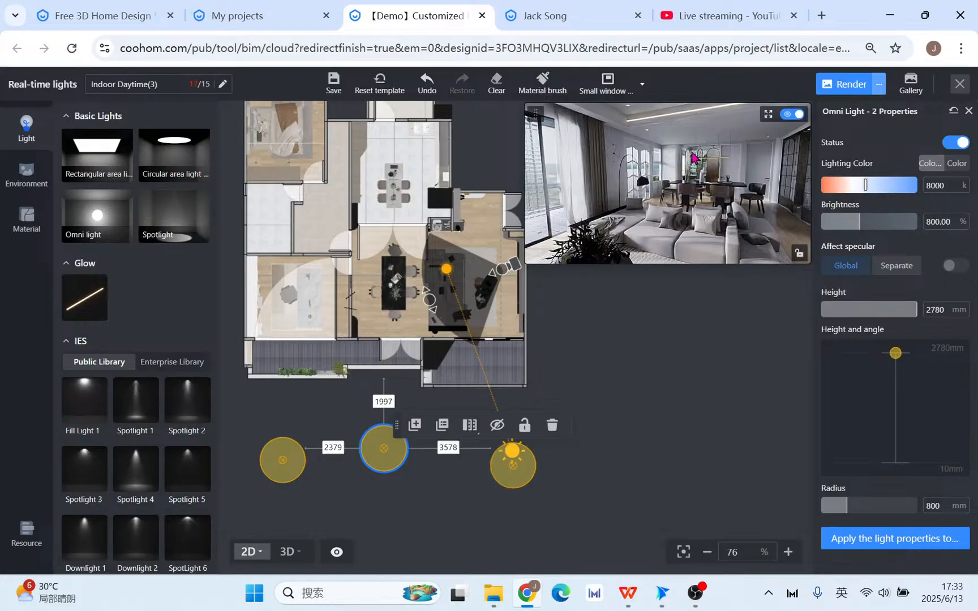
Copy the middle omni light's properties onto the other two omni lights outside the apartment.
left_click(440, 425)
left_click(279, 455)
left_click(521, 470)
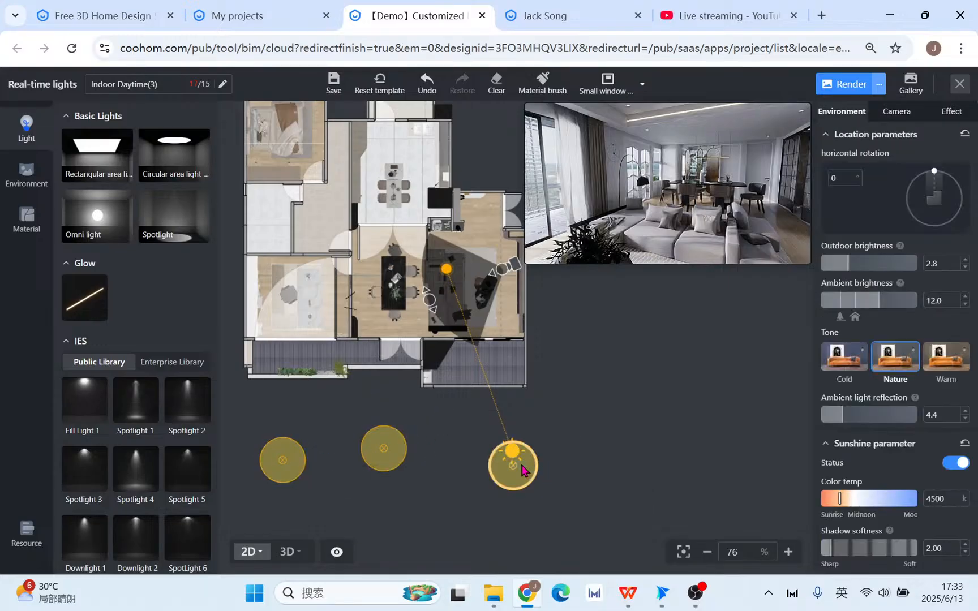
left_click(396, 446)
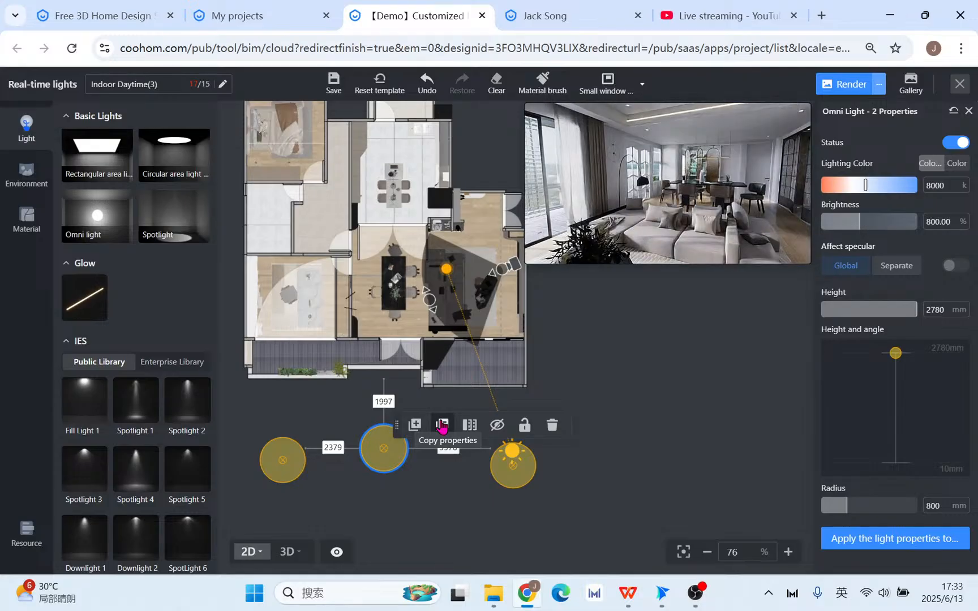
left_click(442, 426)
left_click(268, 463)
left_click(505, 479)
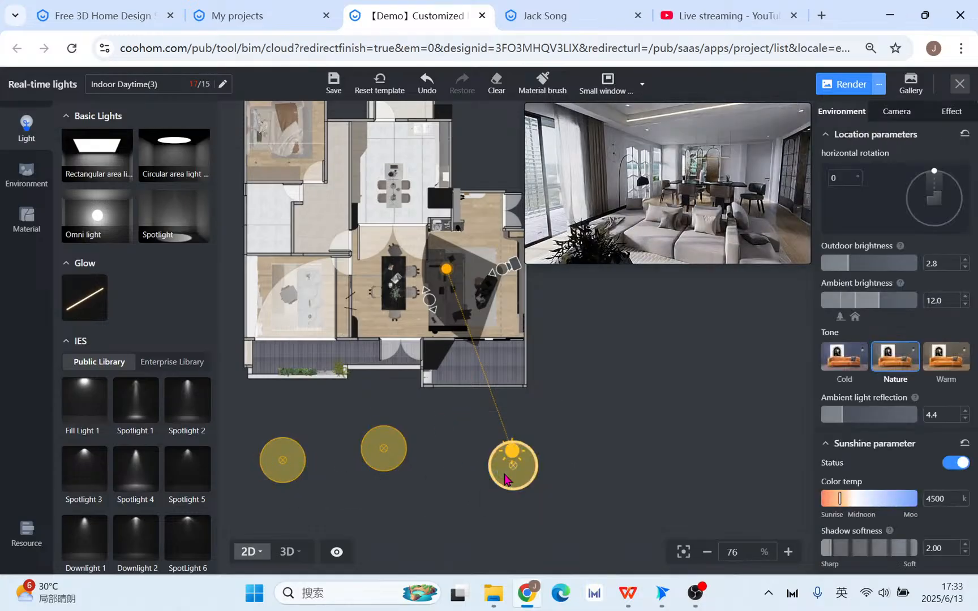
right_click(466, 353)
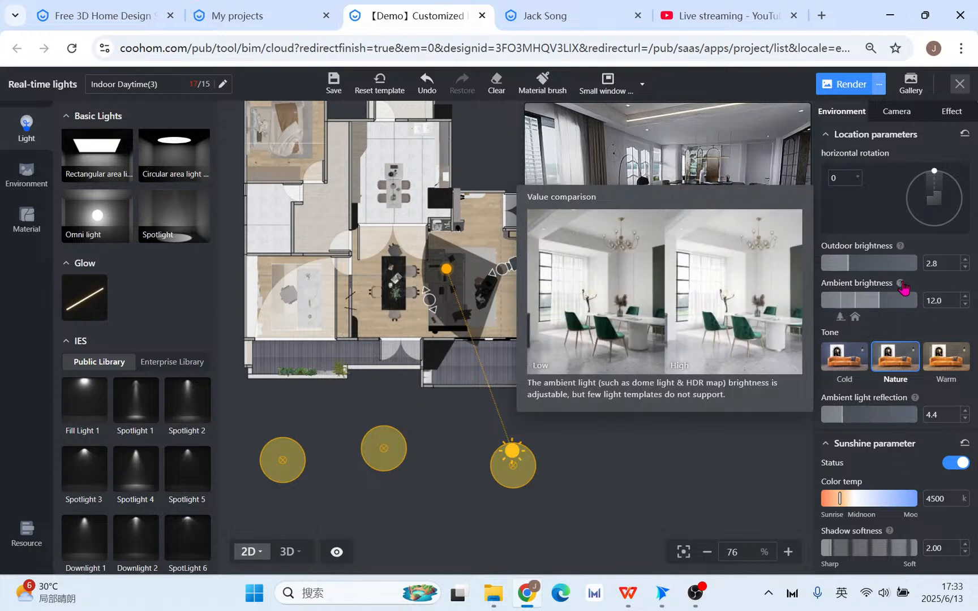
Compare ambient brightness values of 2.0, 10.0 and 15.0 in the preview, and settle on 10.0.
left_click_drag(880, 299, 832, 310)
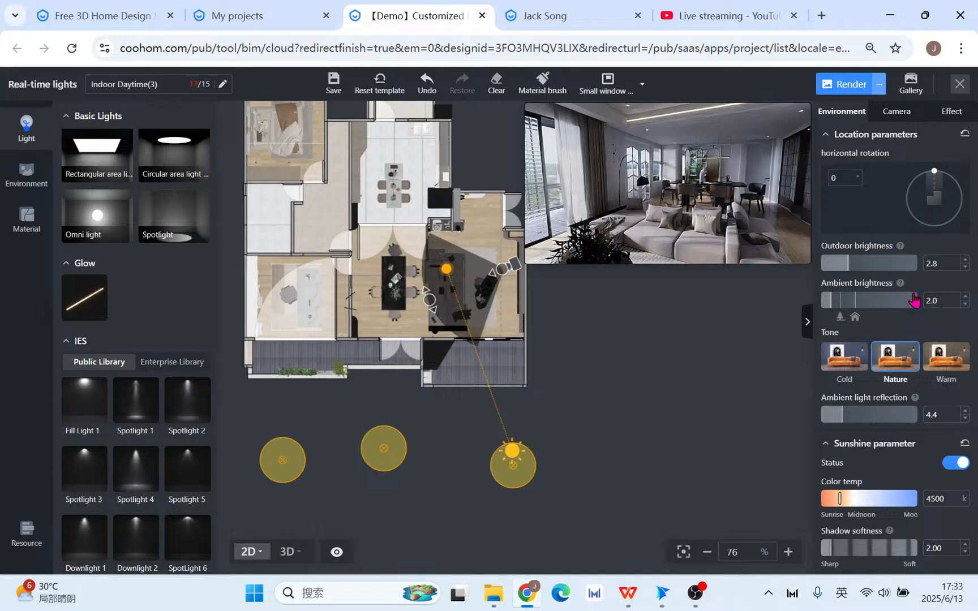
mouse_move(899, 285)
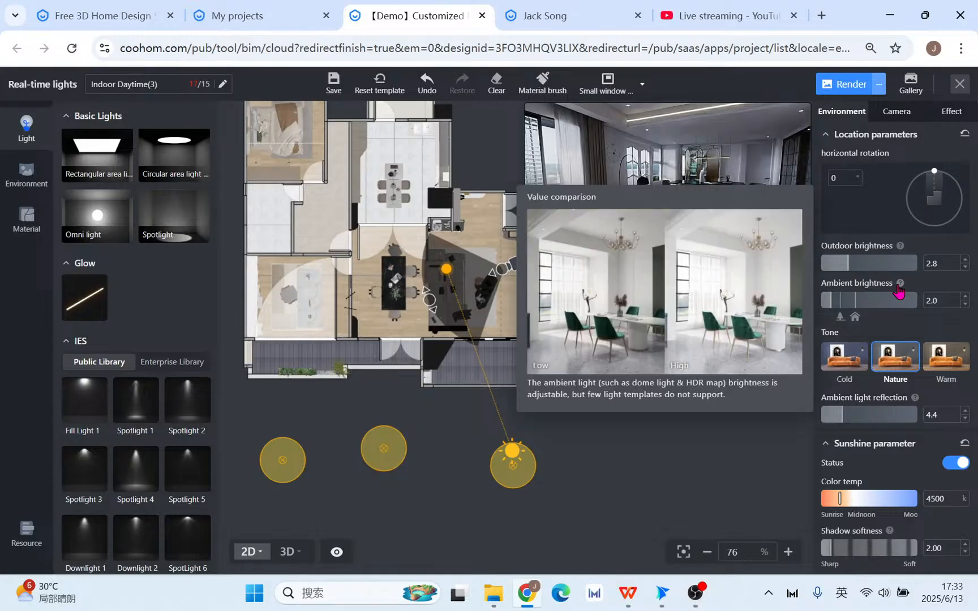
left_click_drag(832, 304, 871, 309)
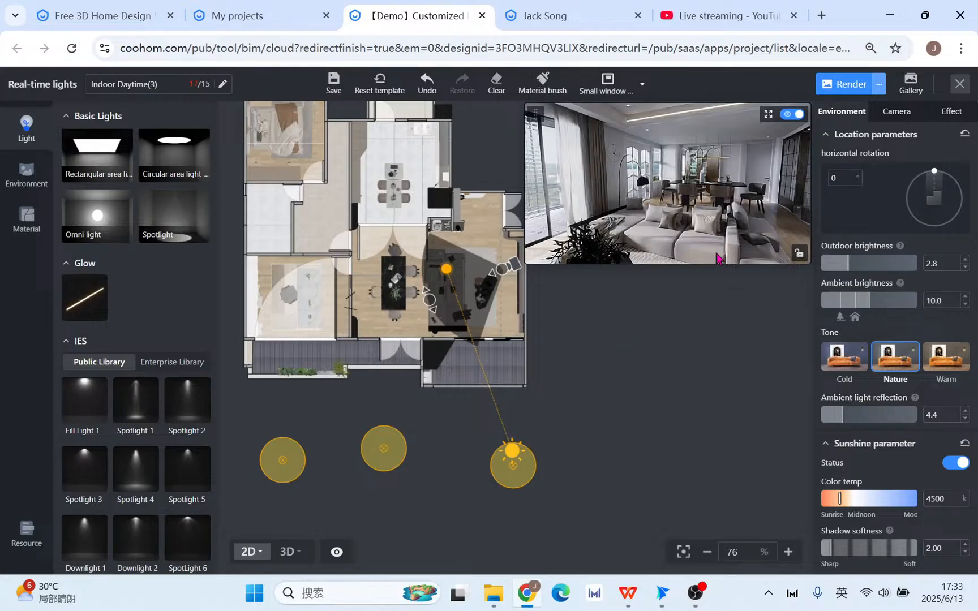
left_click_drag(868, 303, 895, 309)
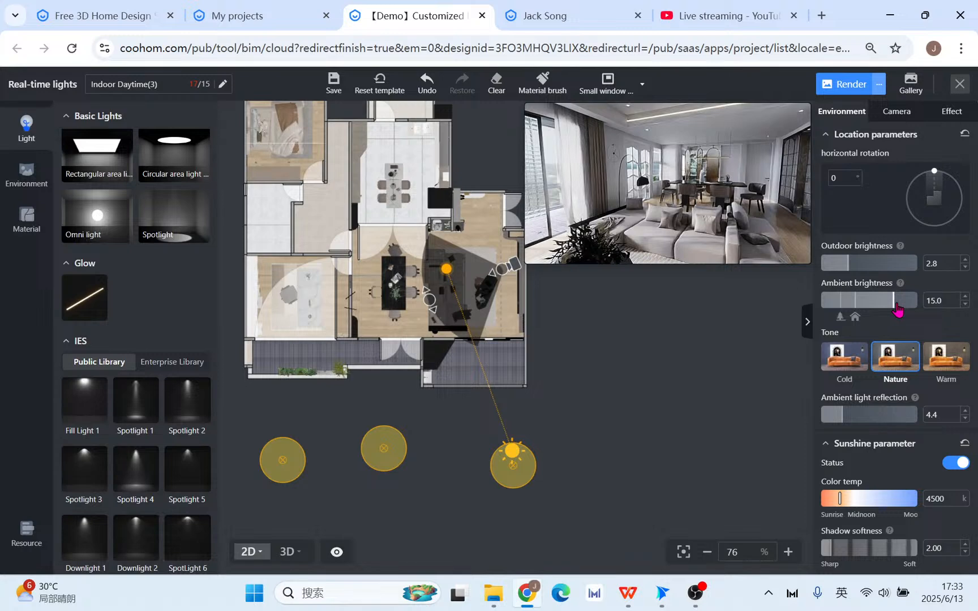
left_click_drag(895, 309, 872, 306)
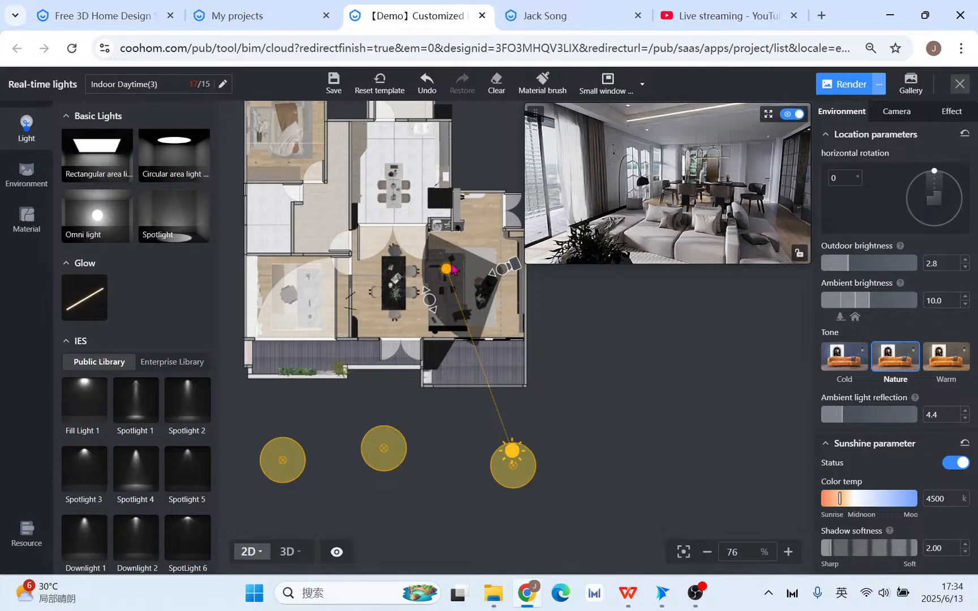
Glance at the lighting slide in WPS Office, return to Coohom and check the properties of the middle omni light and the one by the sun marker.
left_click(628, 593)
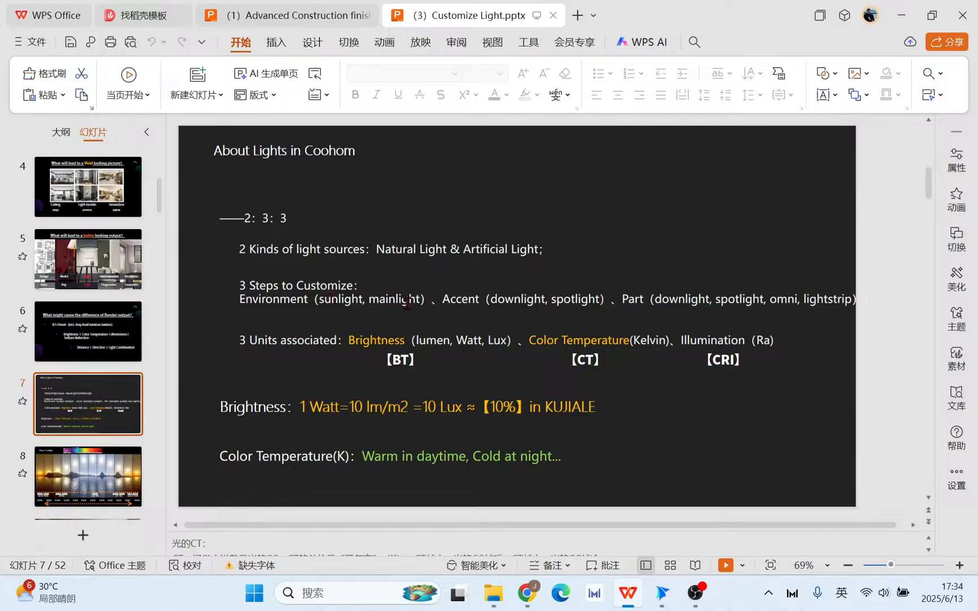
left_click(901, 15)
scroll(524, 465, "down", 3)
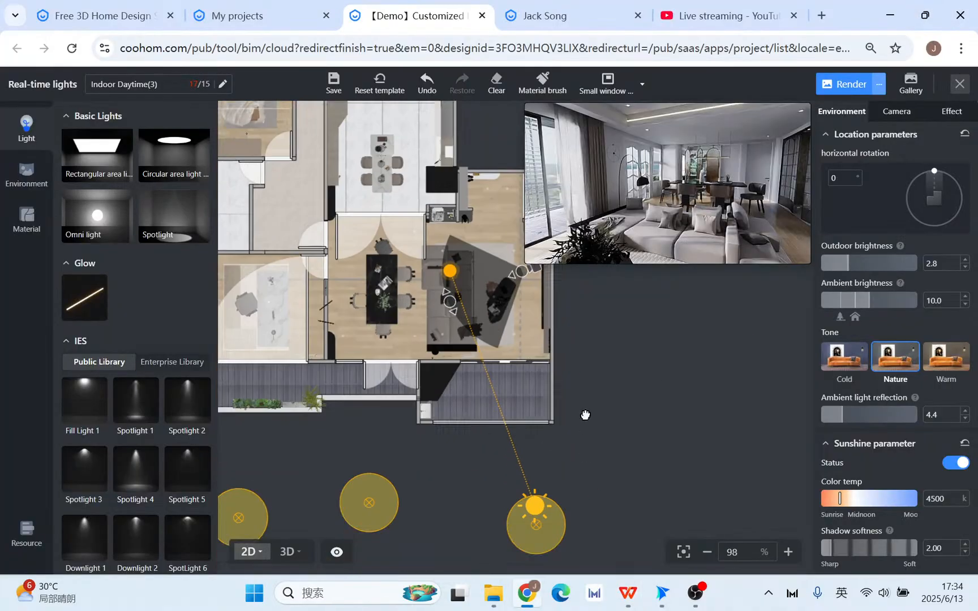
left_click(391, 498)
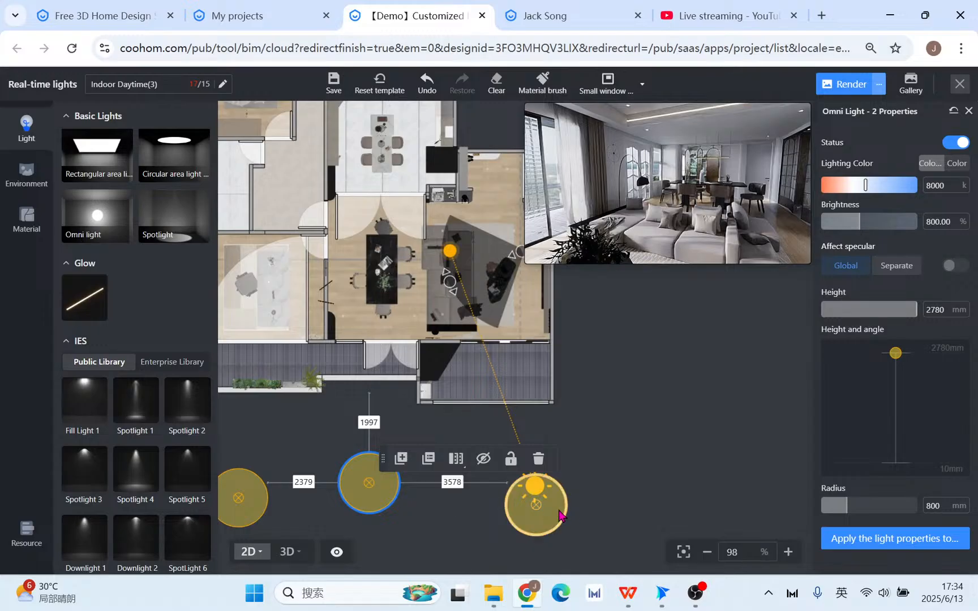
left_click(532, 516)
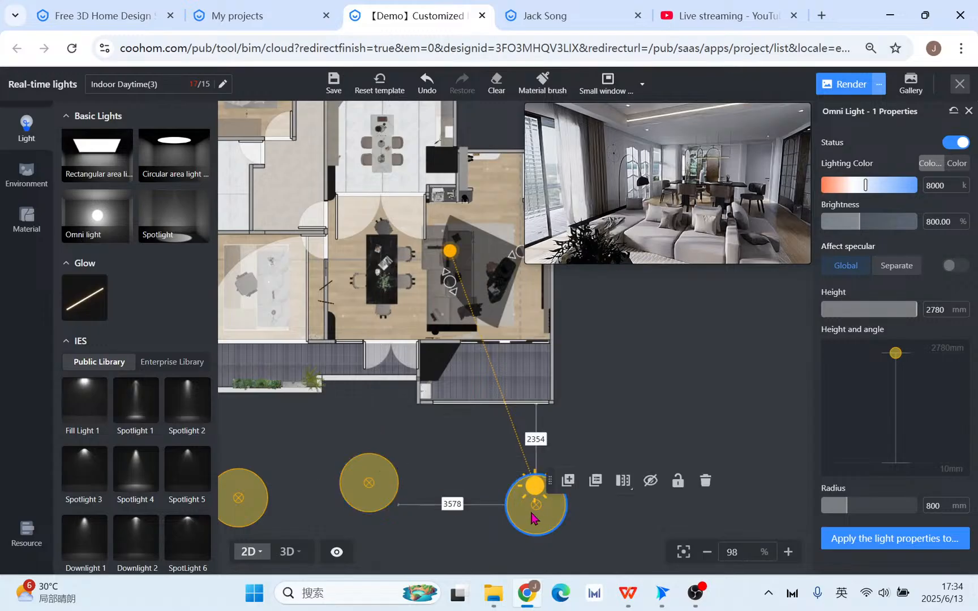
left_click(968, 111)
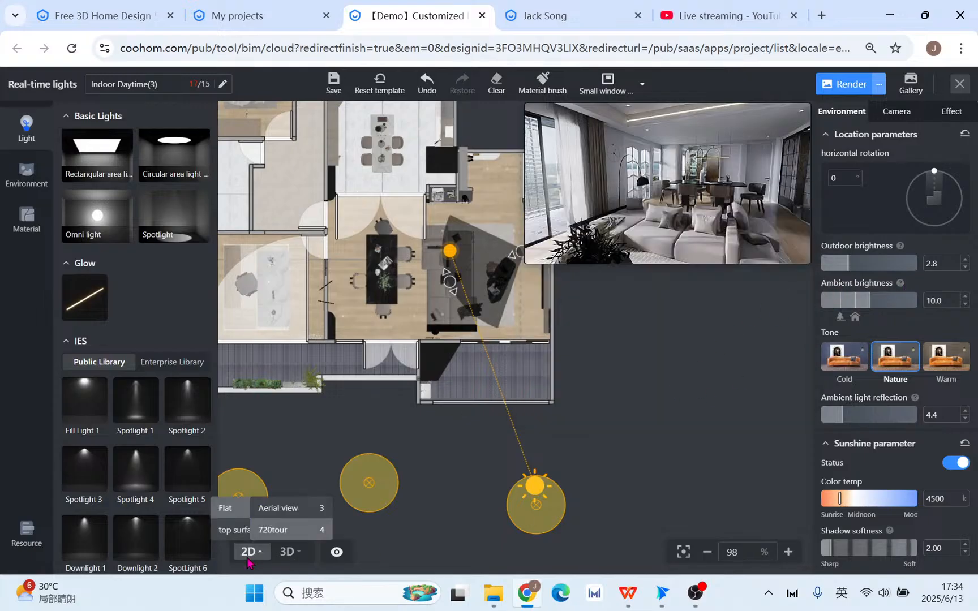
Switch to the 3D view of the living room and lower the outdoor brightness to 2.4.
left_click(288, 551)
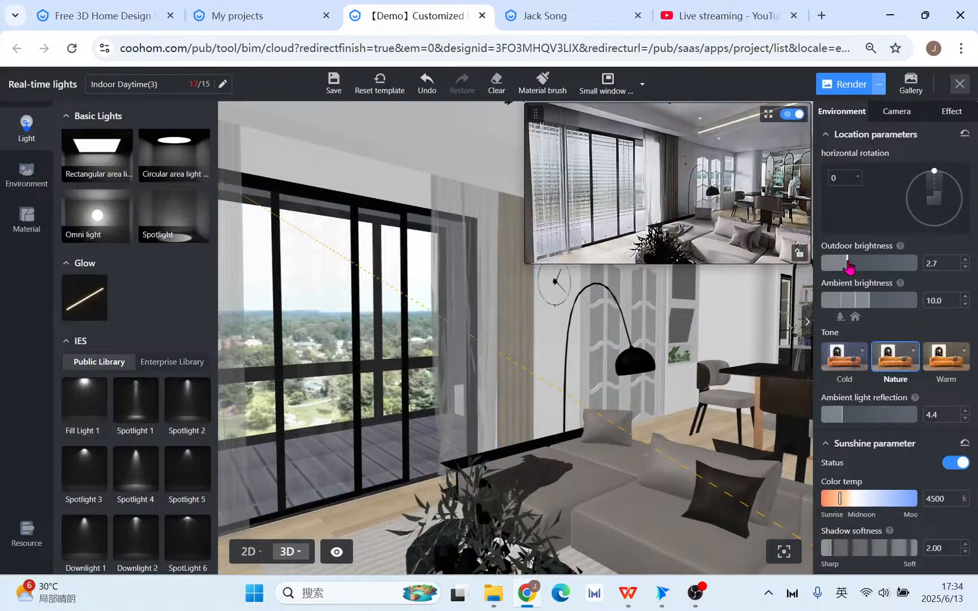
left_click_drag(849, 266, 843, 264)
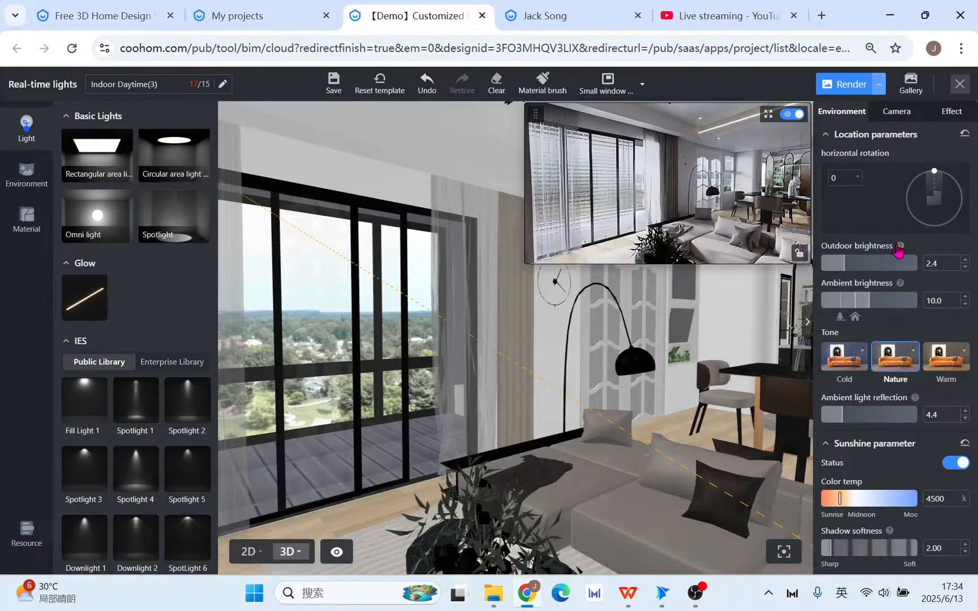
mouse_move(900, 247)
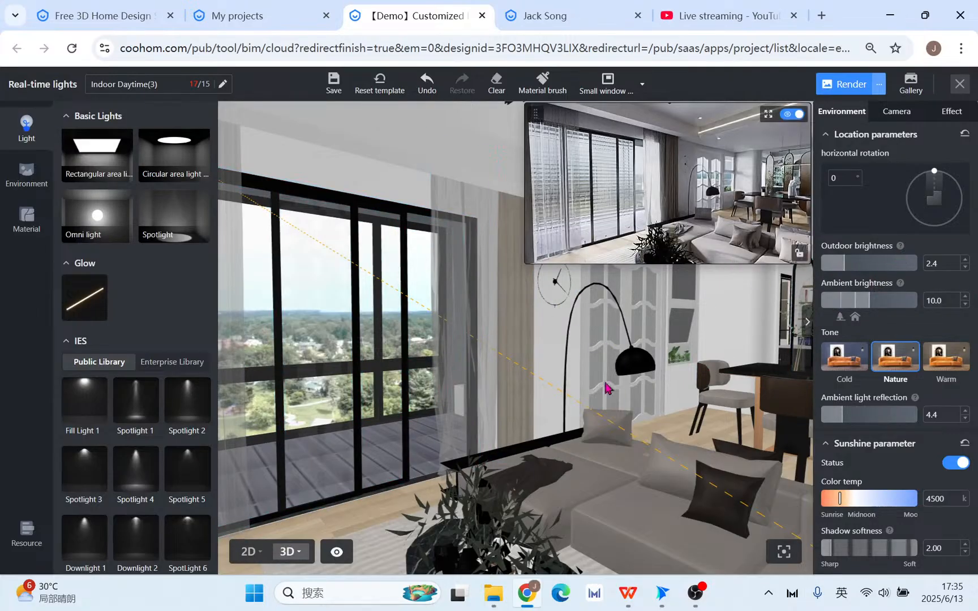
Place a Downlight 1 over the living room coffee table in the 2D plan, about 2120 mm from the balcony window wall.
left_click(251, 552)
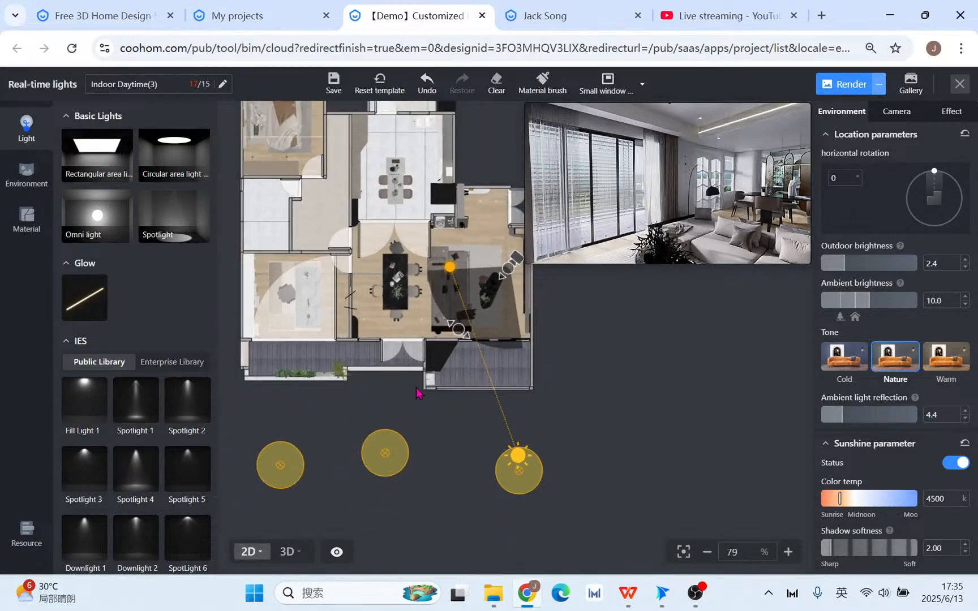
scroll(458, 425, "up", 3)
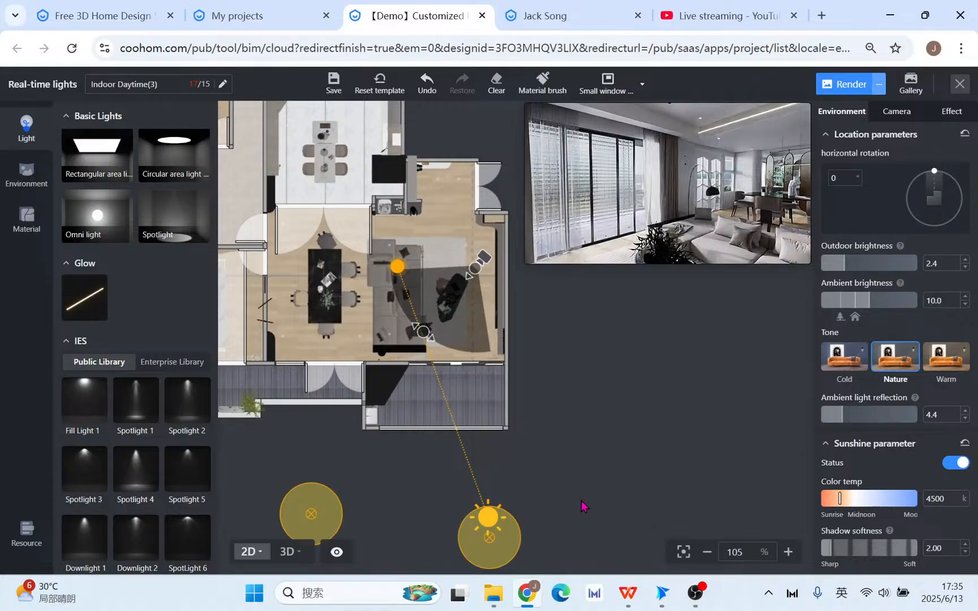
left_click(445, 297)
scroll(445, 293, "up", 5)
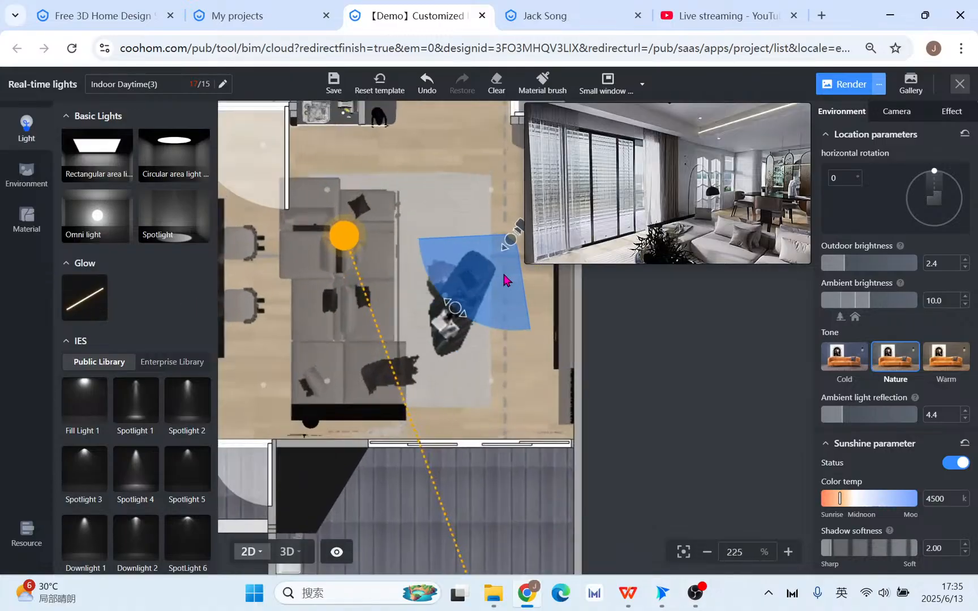
scroll(505, 279, "up", 2)
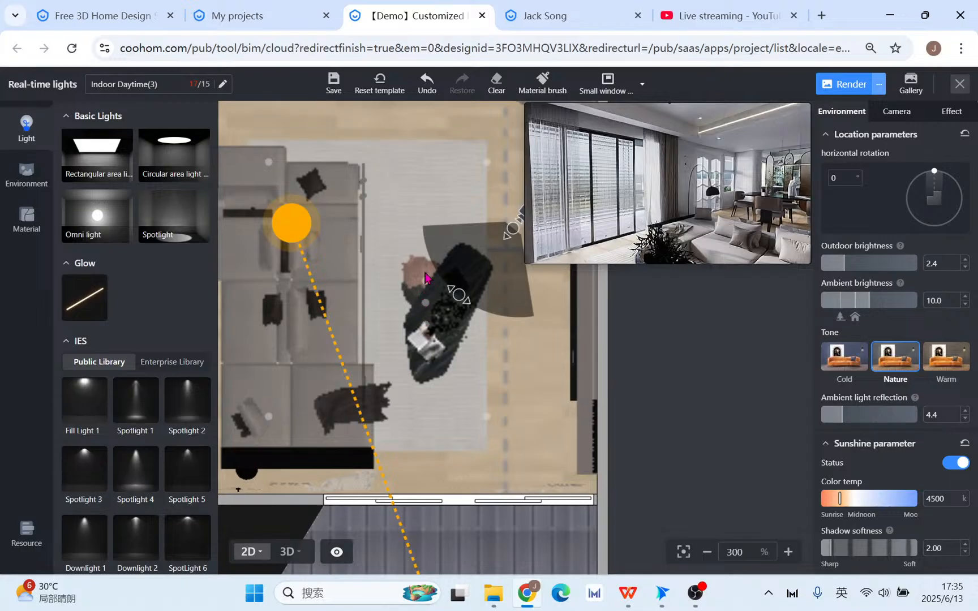
scroll(166, 455, "down", 3)
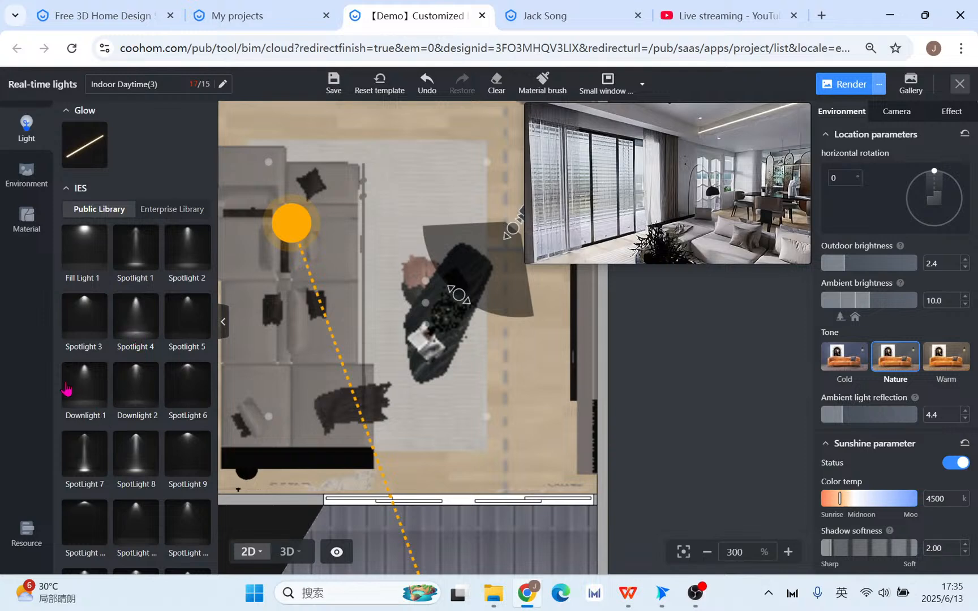
left_click(85, 387)
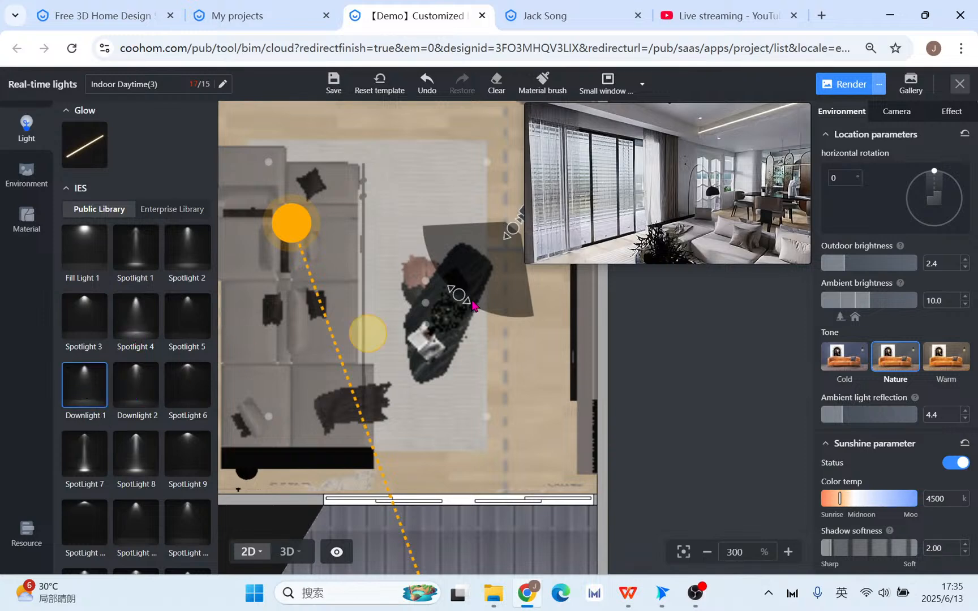
left_click(426, 279)
scroll(107, 395, "up", 3)
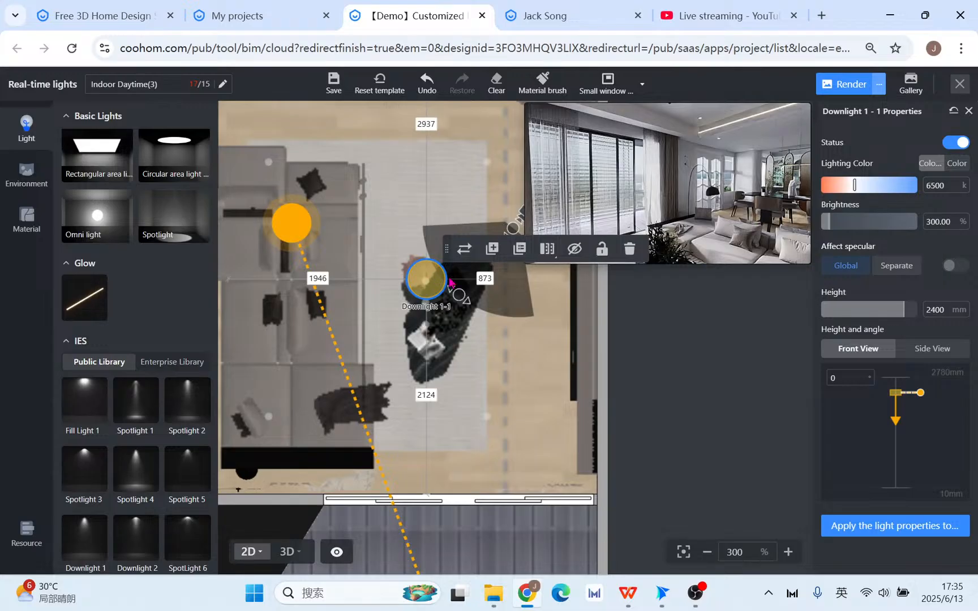
Set the downlight's color temperature to 4500 K and its brightness to 200%.
double_click(949, 184)
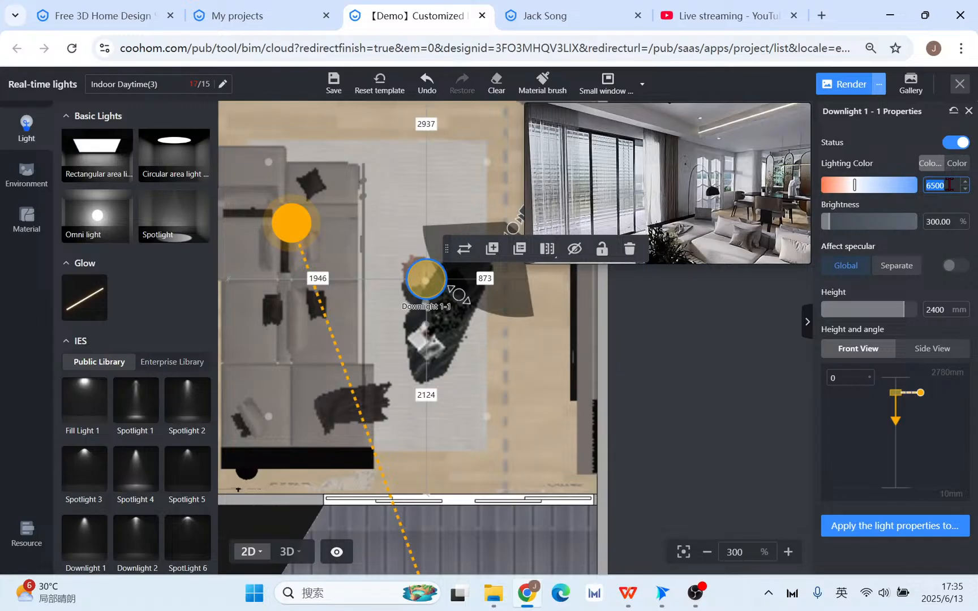
type("4500")
double_click(951, 221)
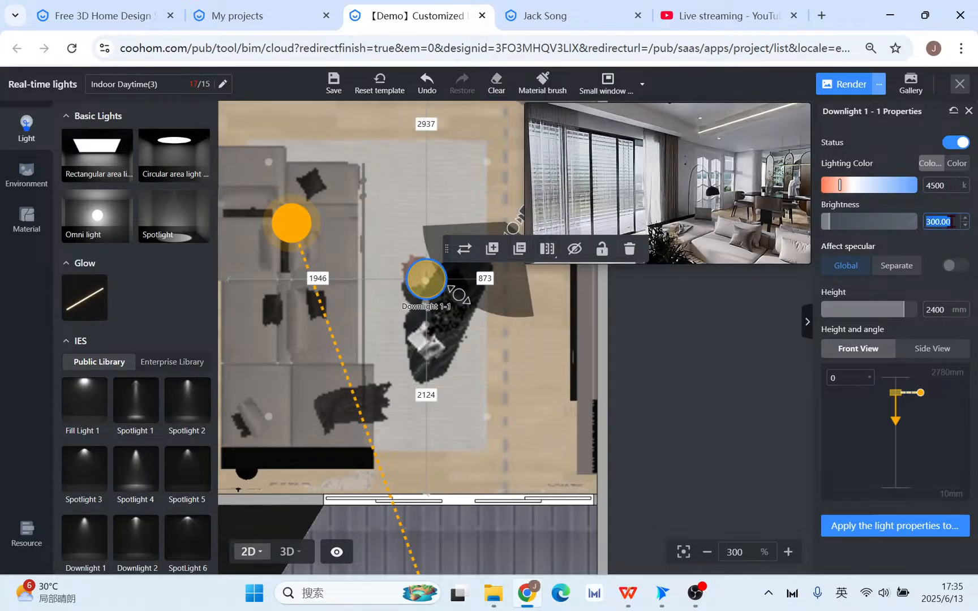
type("200")
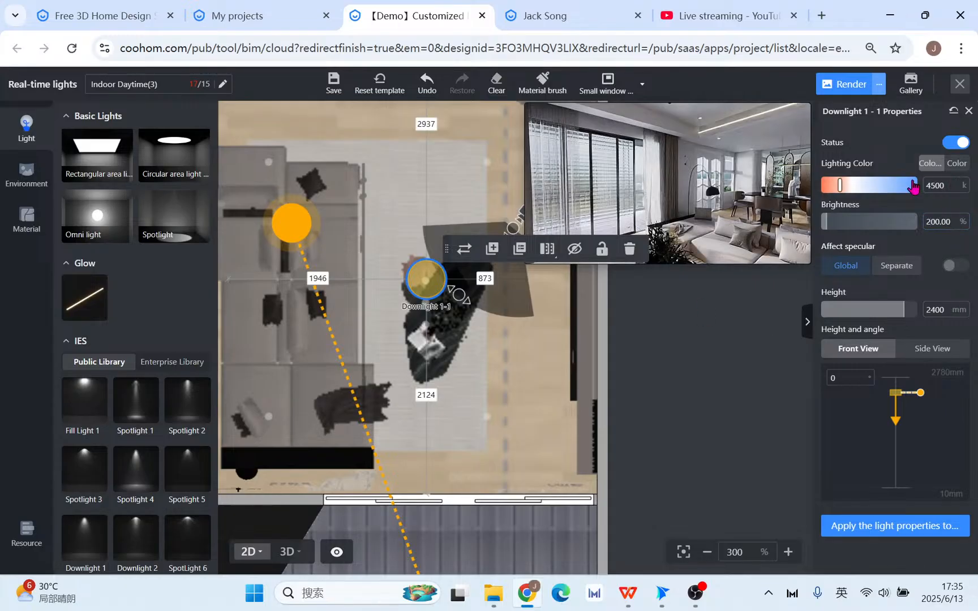
key("Return")
In the 3D view, raise the downlight to ceiling level at 2780 mm and lower it back to a height of about 2546 mm.
left_click(289, 552)
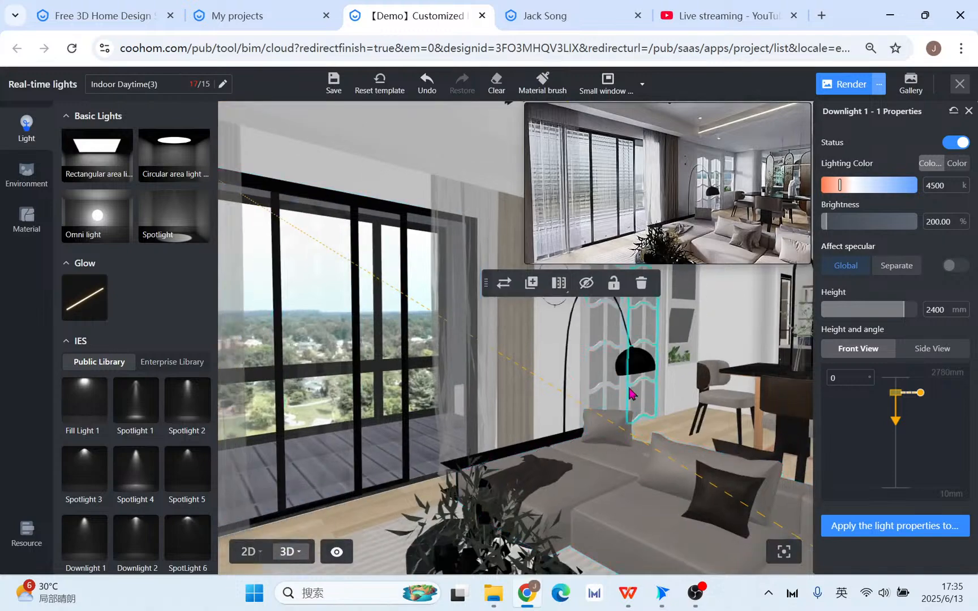
left_click_drag(439, 277, 325, 333)
left_click_drag(650, 323, 419, 339)
left_click_drag(337, 320, 355, 253)
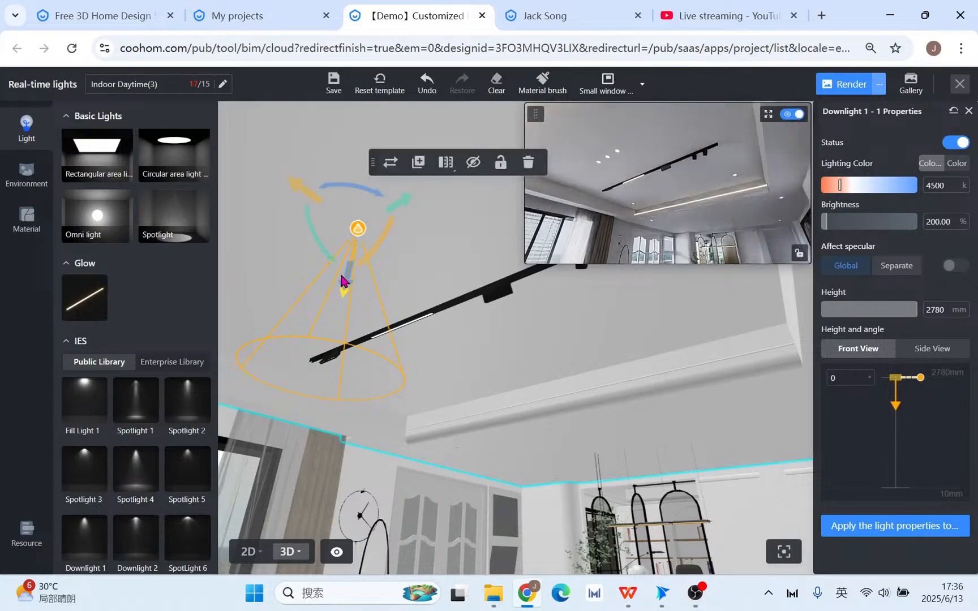
left_click_drag(342, 279, 341, 327)
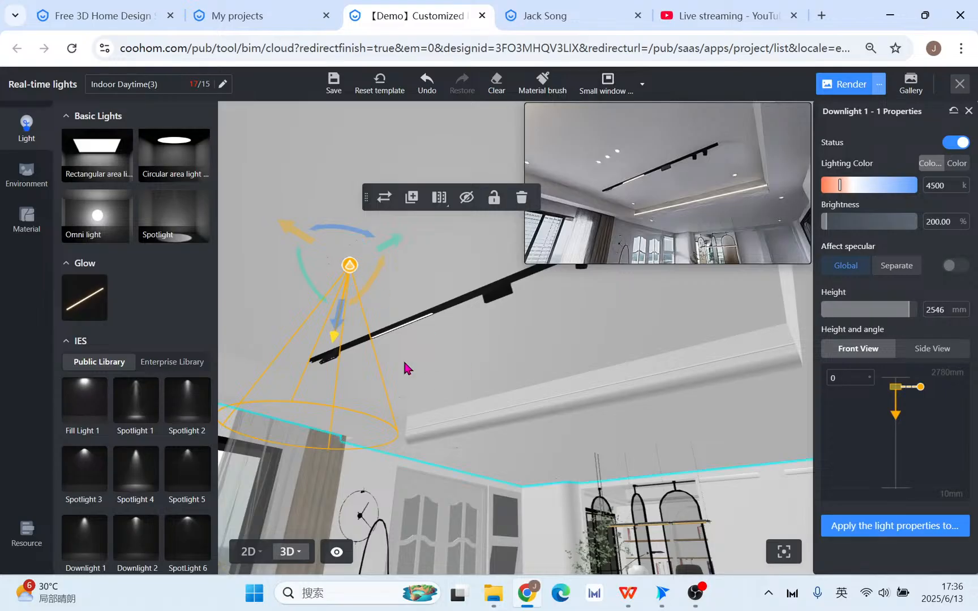
Duplicate the coffee table downlight in the 2D plan and place the copy over the table, straight below the original toward the balcony.
left_click_drag(435, 334, 476, 262)
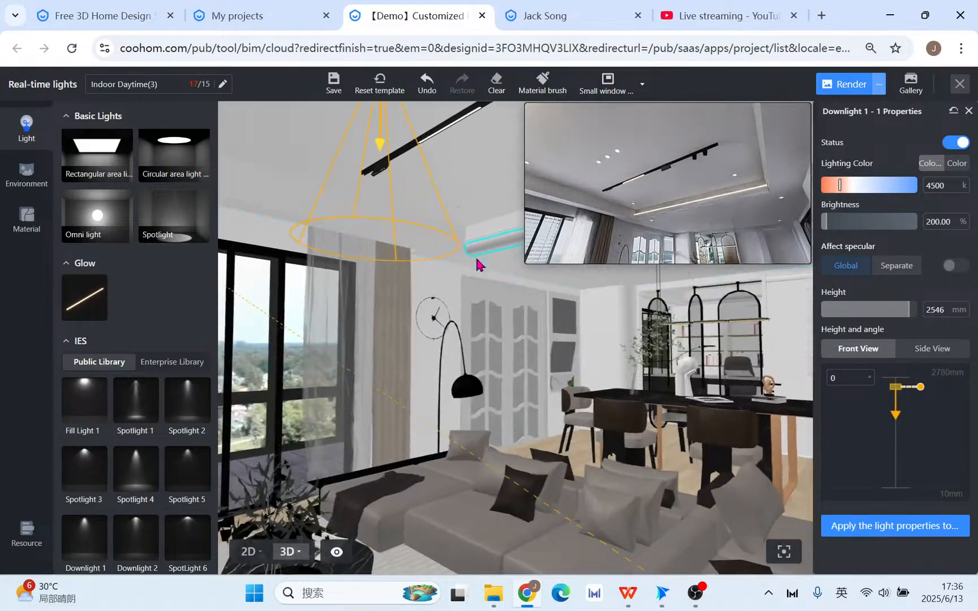
left_click(509, 436)
left_click_drag(469, 523, 504, 481)
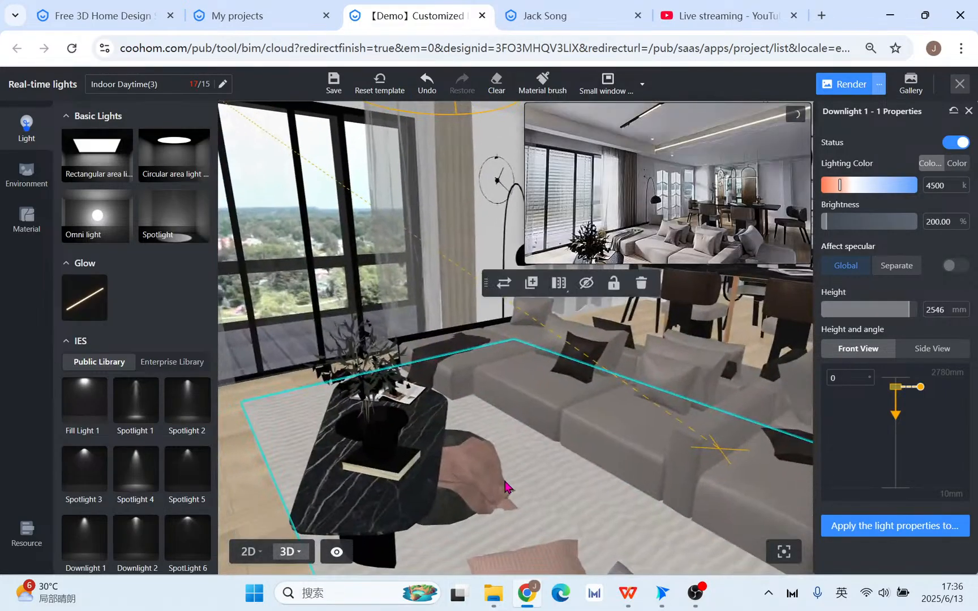
left_click(248, 552)
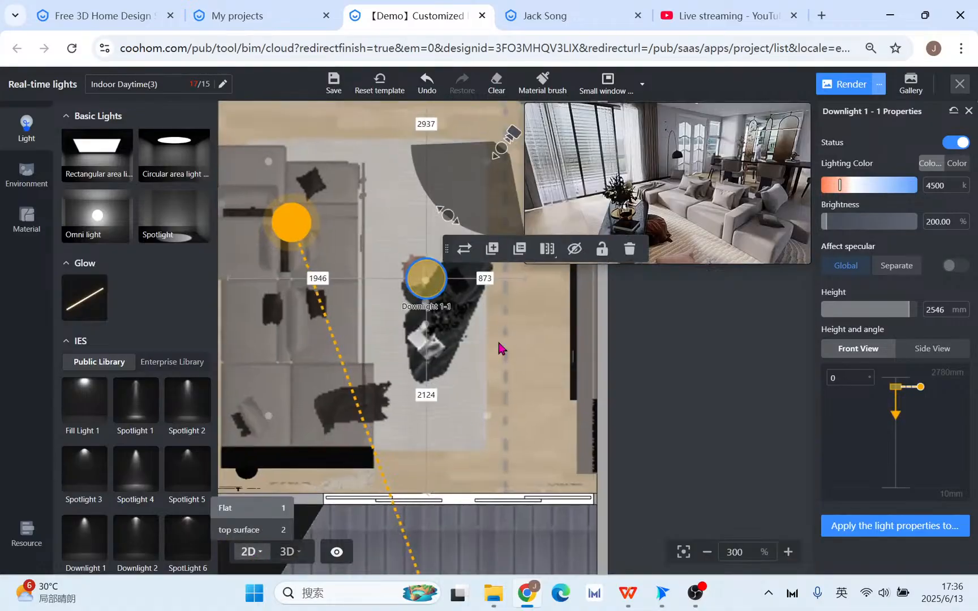
left_click(492, 248)
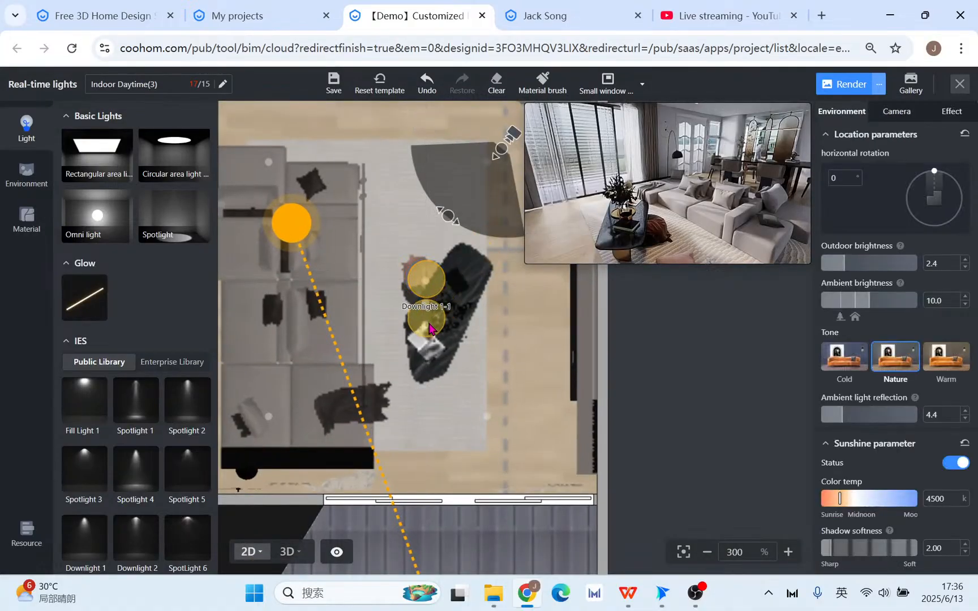
left_click(426, 322)
Duplicate the downlight again, place the copy midway between the two over the coffee table, and view the result in 3D.
left_click(492, 293)
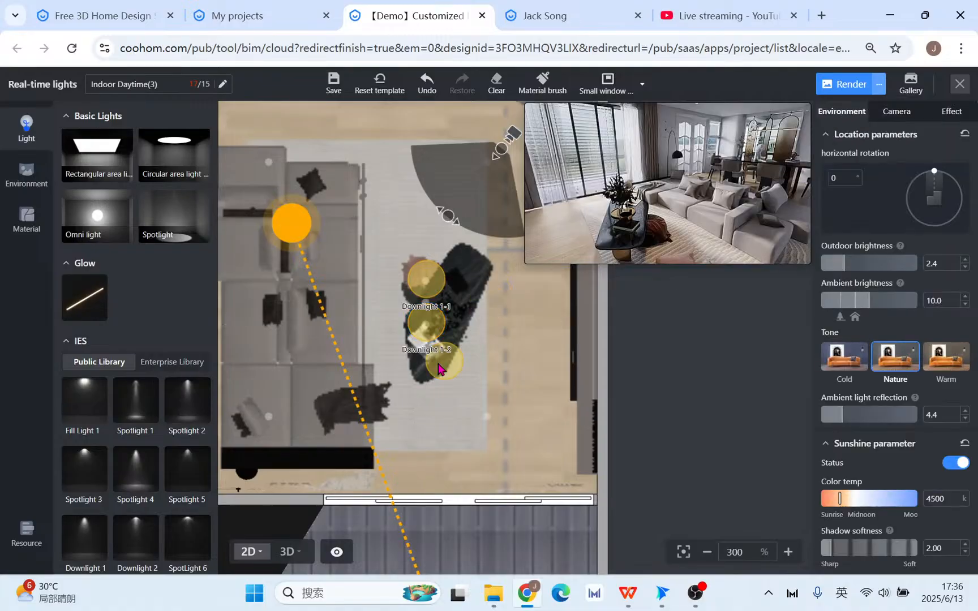
scroll(429, 362, "up", 5)
scroll(428, 362, "up", 4)
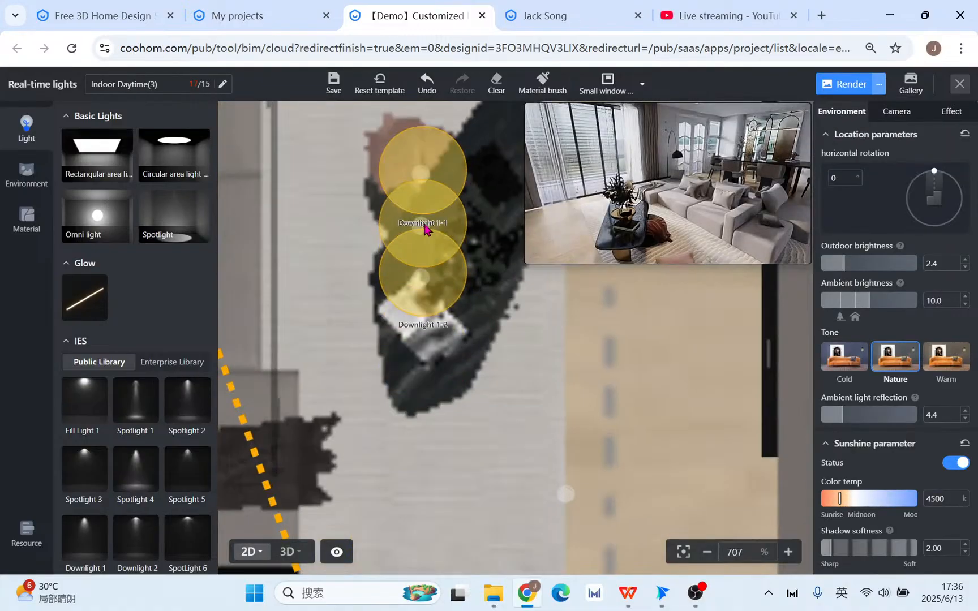
left_click(425, 273)
left_click(288, 552)
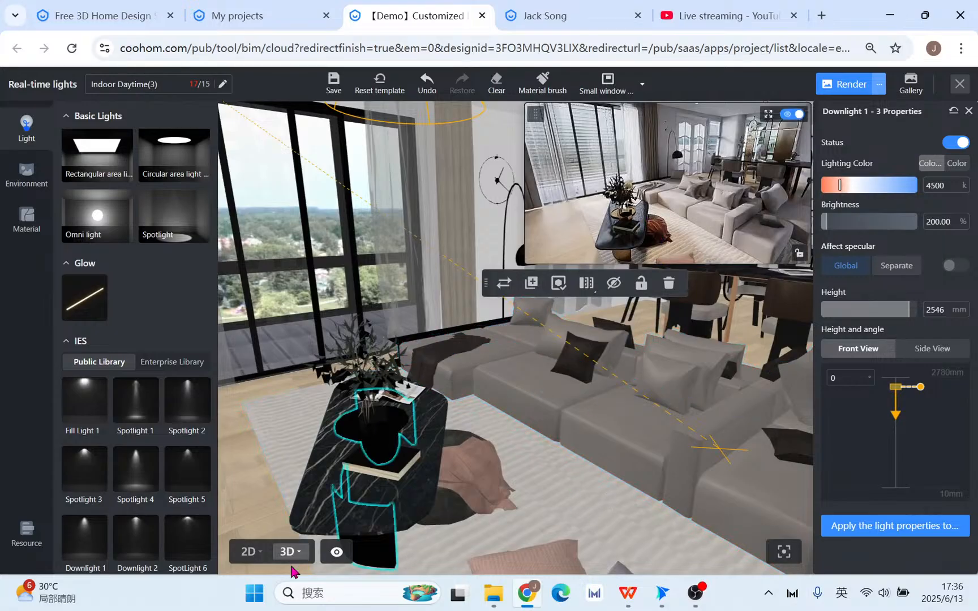
Copy the middle coffee table downlight in the 2D plan and place the duplicate in the entryway beside the shoe bench.
left_click(249, 551)
scroll(474, 318, "down", 2)
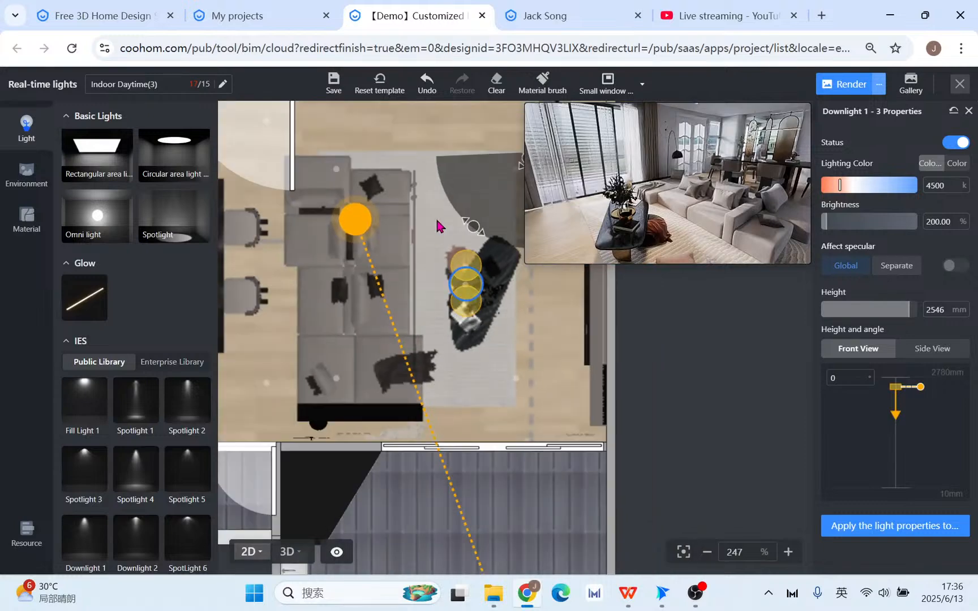
left_click_drag(418, 174, 360, 340)
scroll(314, 340, "down", 3)
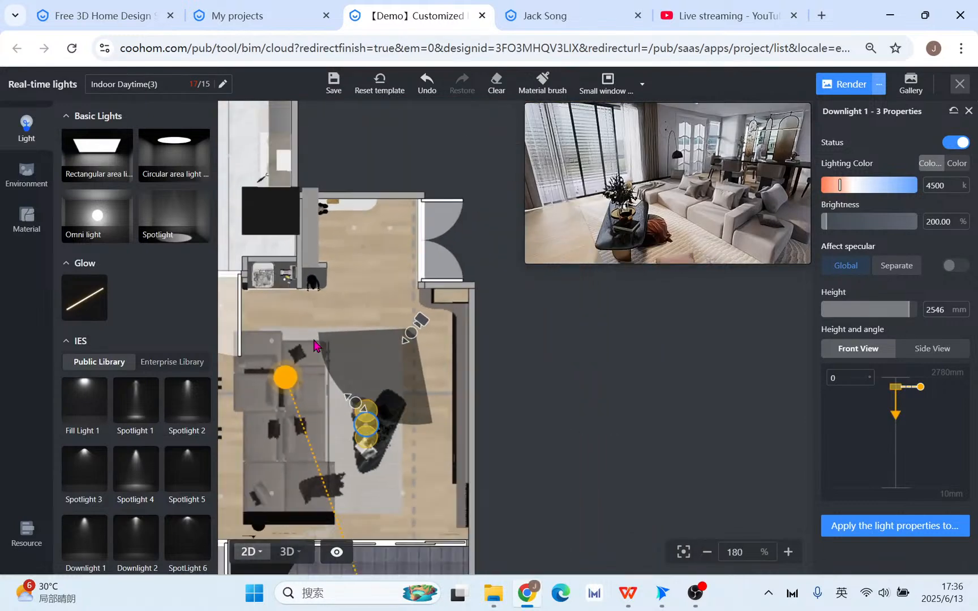
left_click_drag(294, 321, 431, 275)
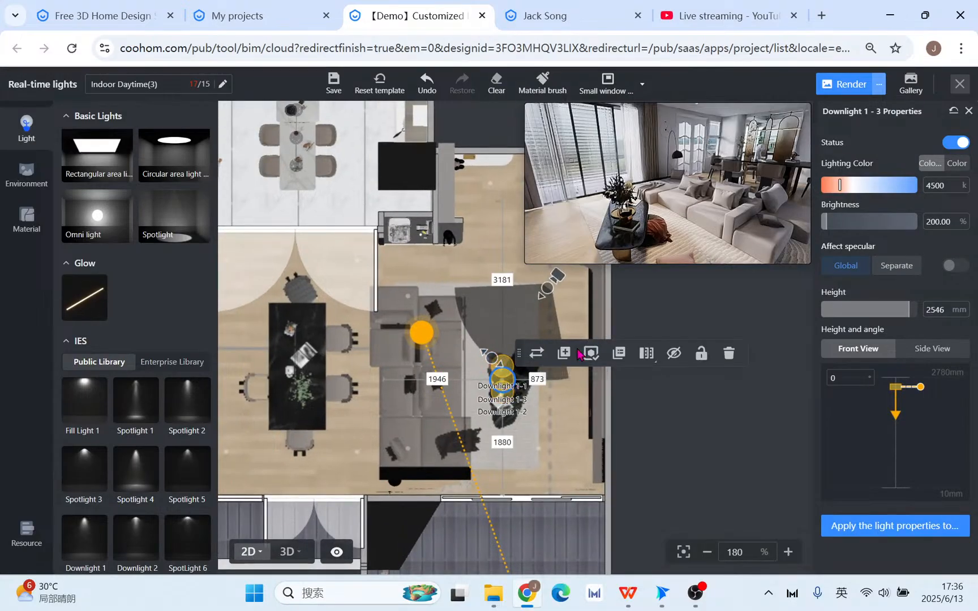
left_click(544, 320)
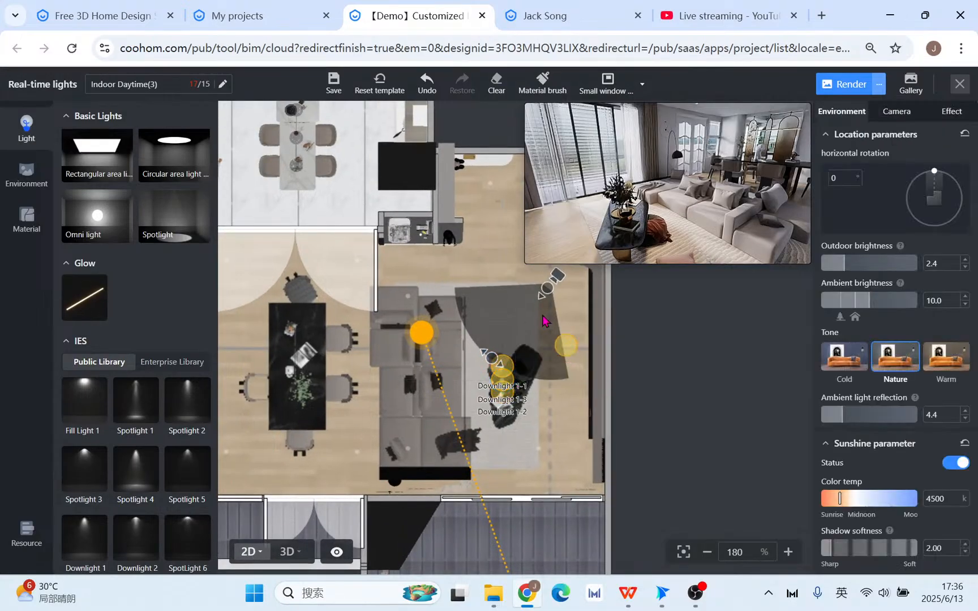
left_click(491, 182)
In the 3D view, lower the entryway downlight to a height of about 2326 mm and adjust its horizontal position under the ceiling.
left_click(291, 550)
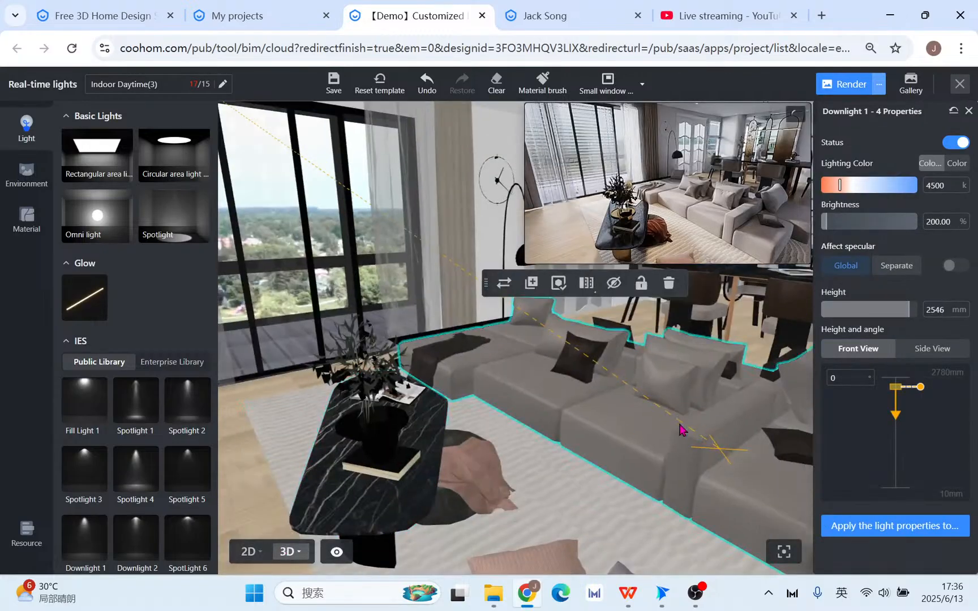
left_click_drag(681, 431, 343, 454)
left_click_drag(730, 418, 418, 253)
left_click_drag(348, 225, 344, 265)
left_click_drag(408, 205, 404, 206)
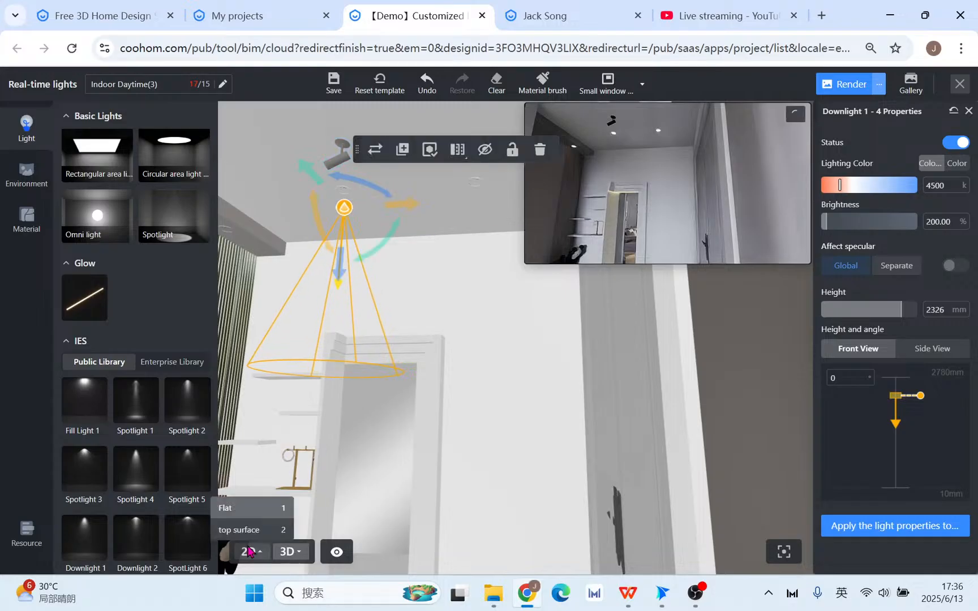
Align the entryway downlight with its ceiling fixture in the 2D plan and place a duplicate beside it over the neighboring fixture.
left_click(247, 551)
scroll(462, 273, "up", 5)
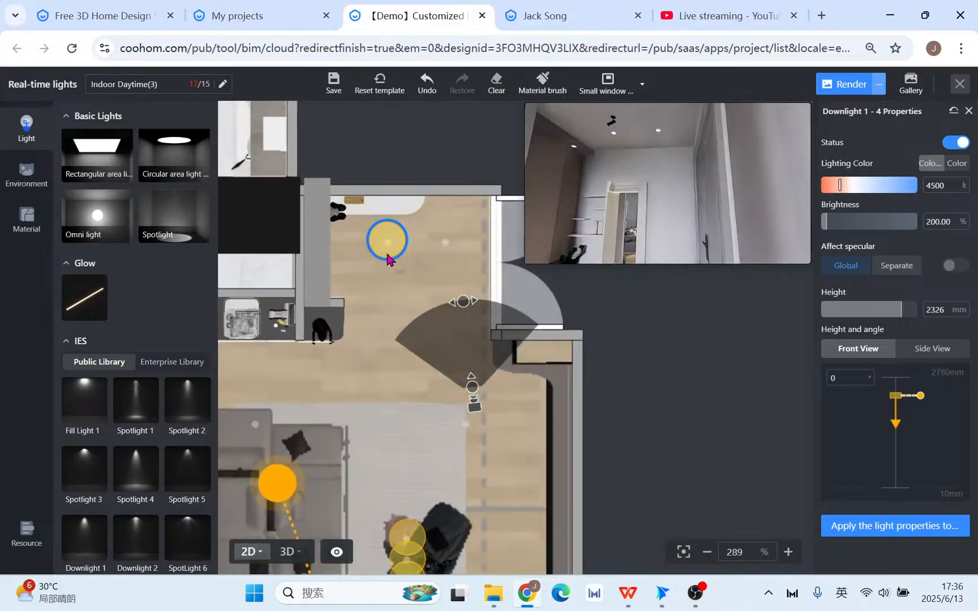
left_click_drag(390, 247, 388, 248)
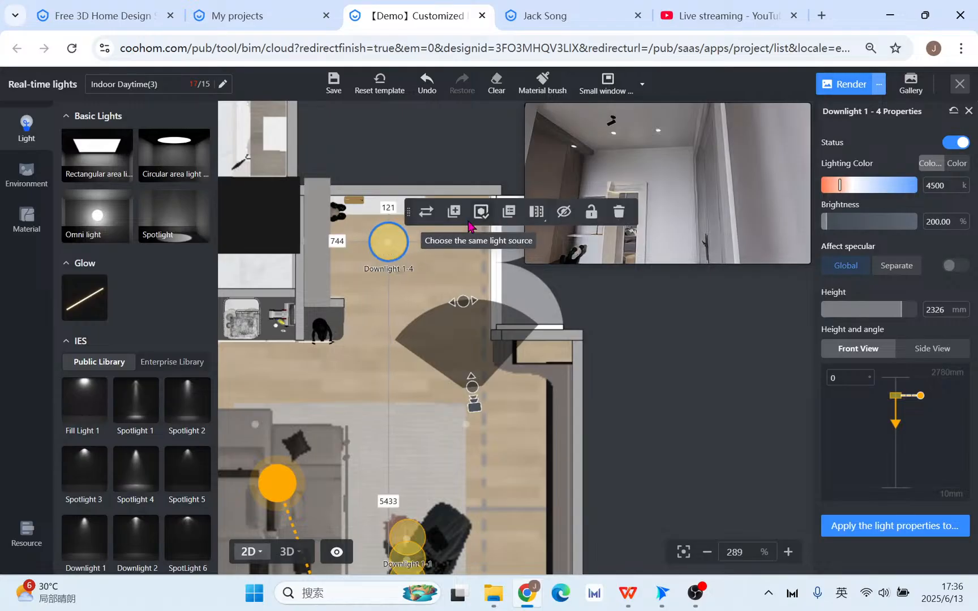
left_click(453, 212)
left_click(447, 253)
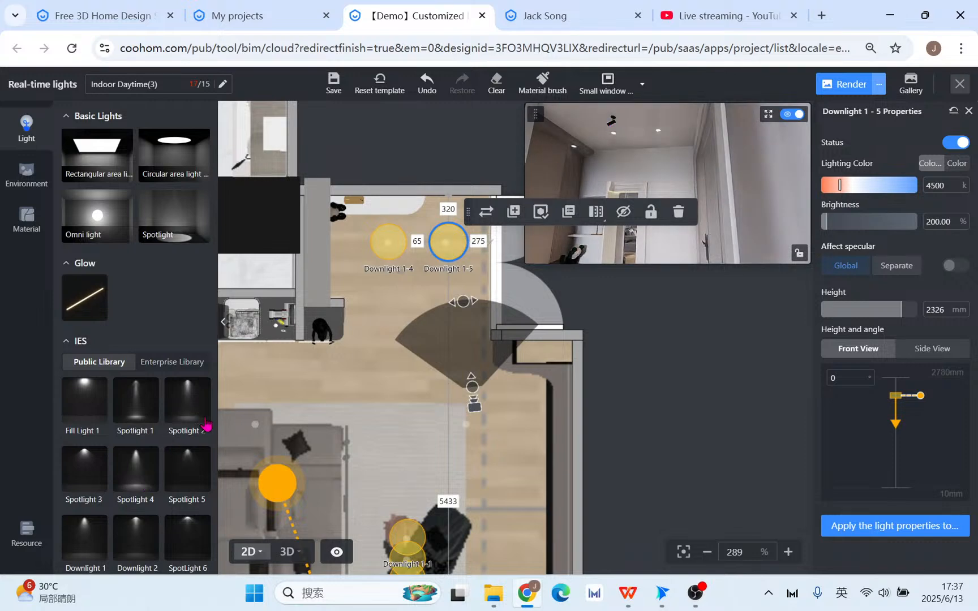
Place a Spotlight 2 in the entryway near the first downlight and lower it to about 2121 mm in the 3D view.
left_click_drag(199, 404, 378, 258)
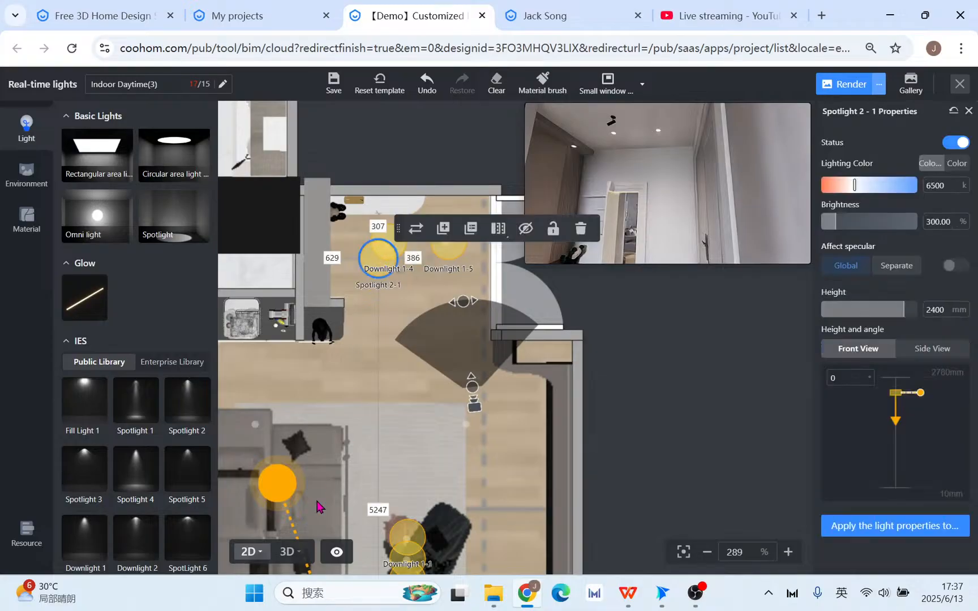
left_click(290, 552)
left_click_drag(424, 295, 590, 297)
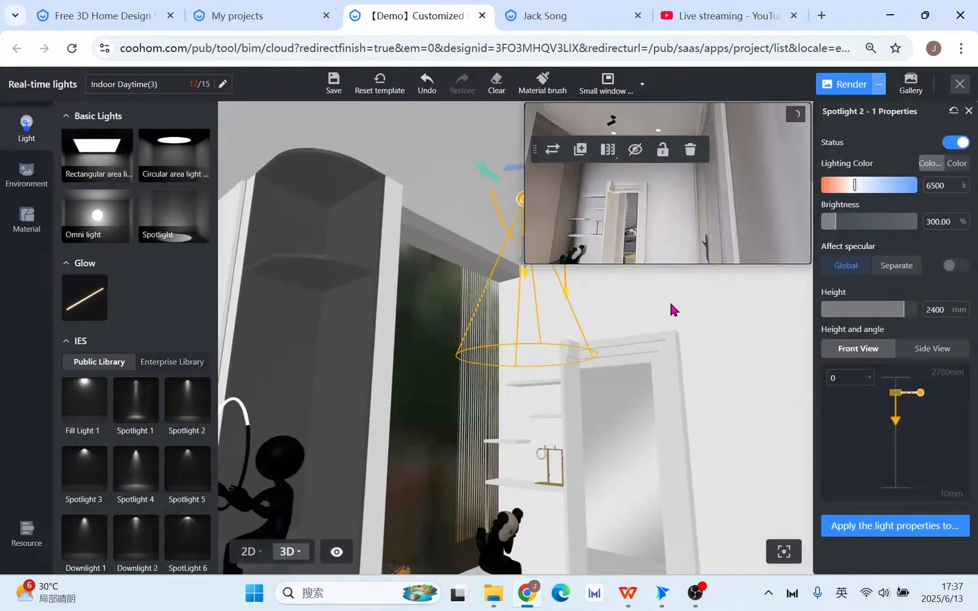
right_click_drag(670, 302, 580, 301)
left_click_drag(430, 266, 429, 318)
Tilt the entryway spotlight to about -19° toward the fluted panel behind the bench and nudge its position.
mouse_move(462, 276)
left_mouse_down()
mouse_move(458, 284)
mouse_move(449, 264)
left_mouse_up()
left_click_drag(427, 231, 443, 246)
left_click_drag(512, 359, 549, 440)
left_click_drag(706, 497, 712, 453)
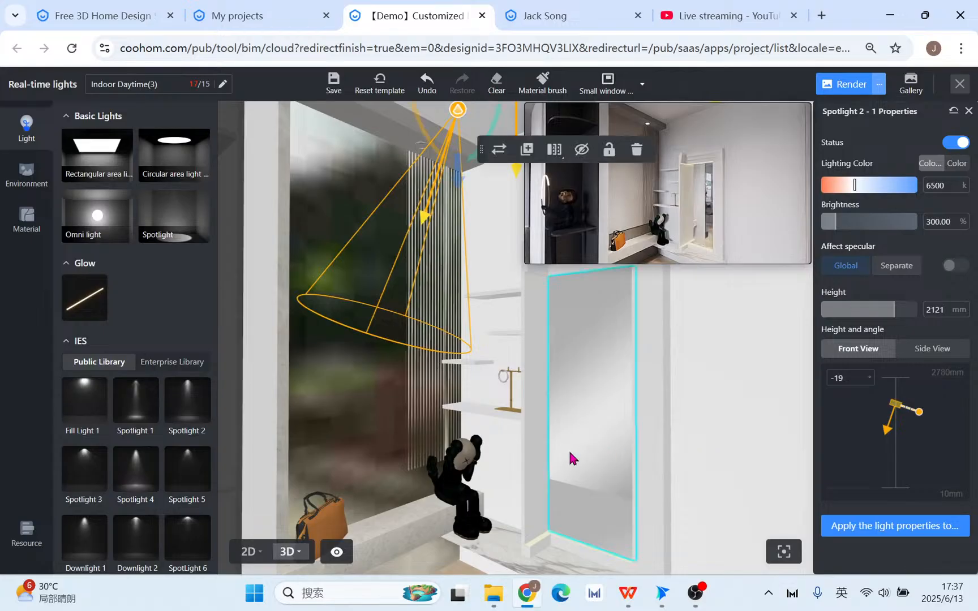
Set the entryway spotlight's color temperature to 5000 K and its brightness to 200%.
double_click(949, 186)
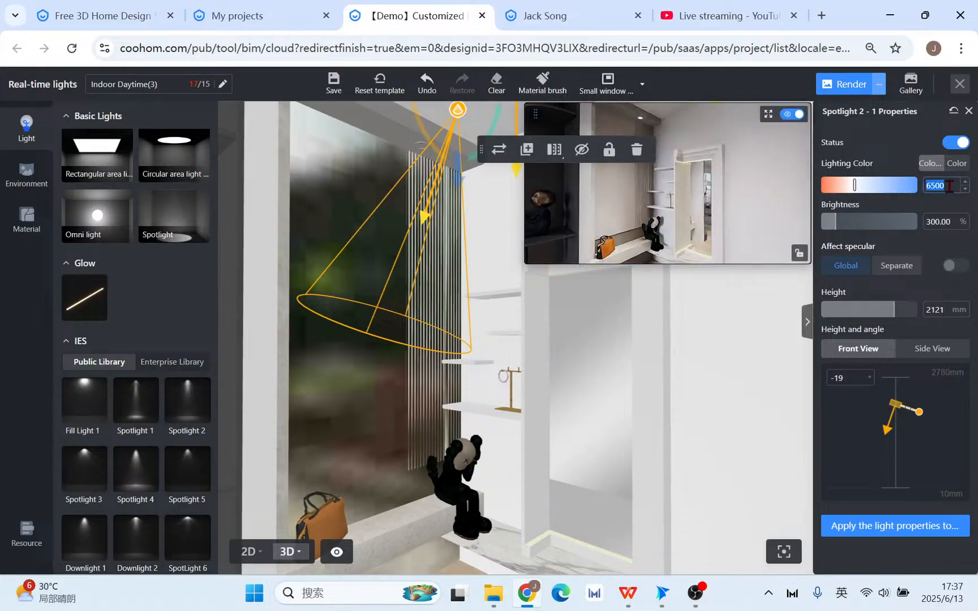
type("50")
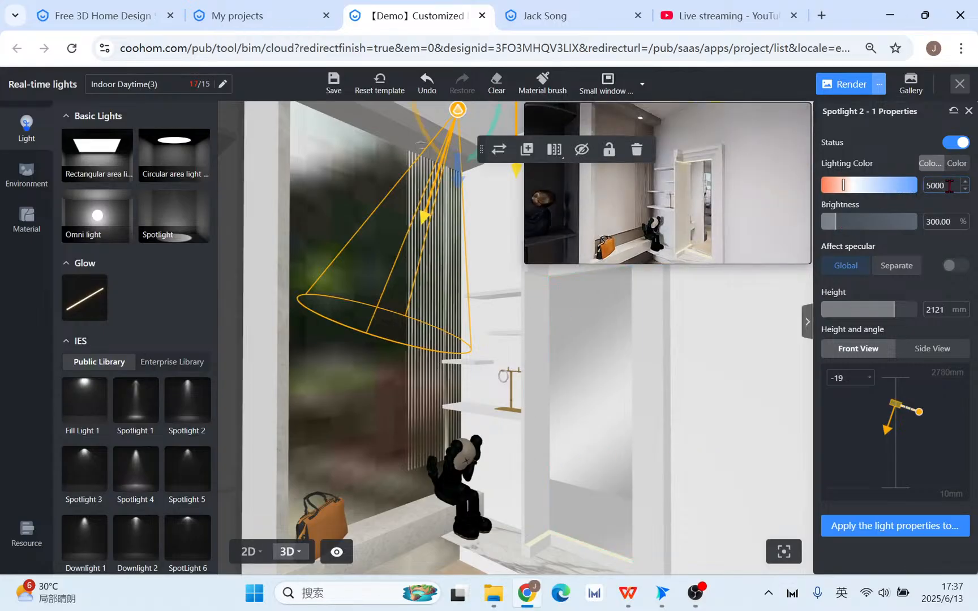
double_click(945, 221)
type("200")
key("Return")
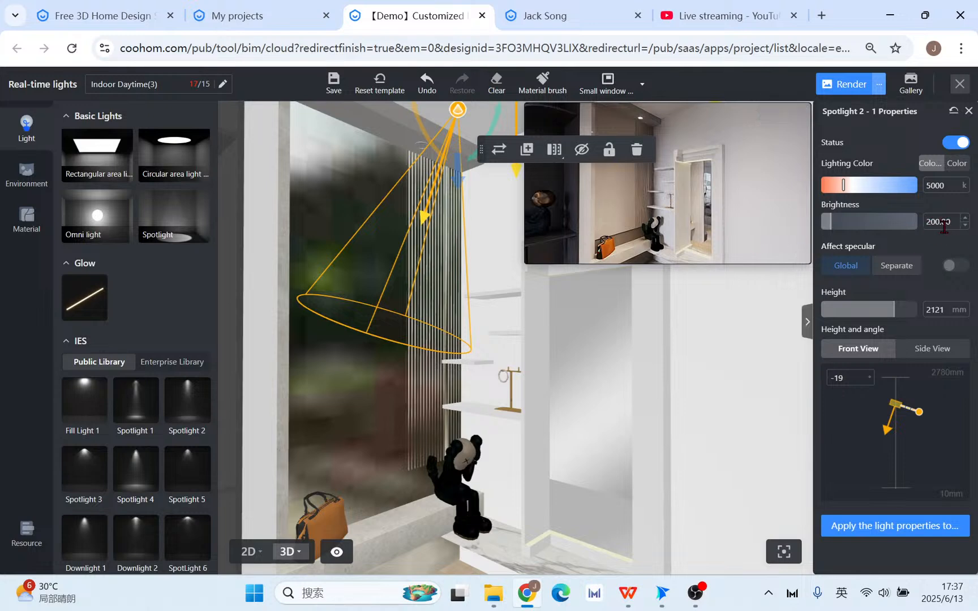
Switch to the Customize Light.pptx presentation in WPS Office.
left_click(628, 593)
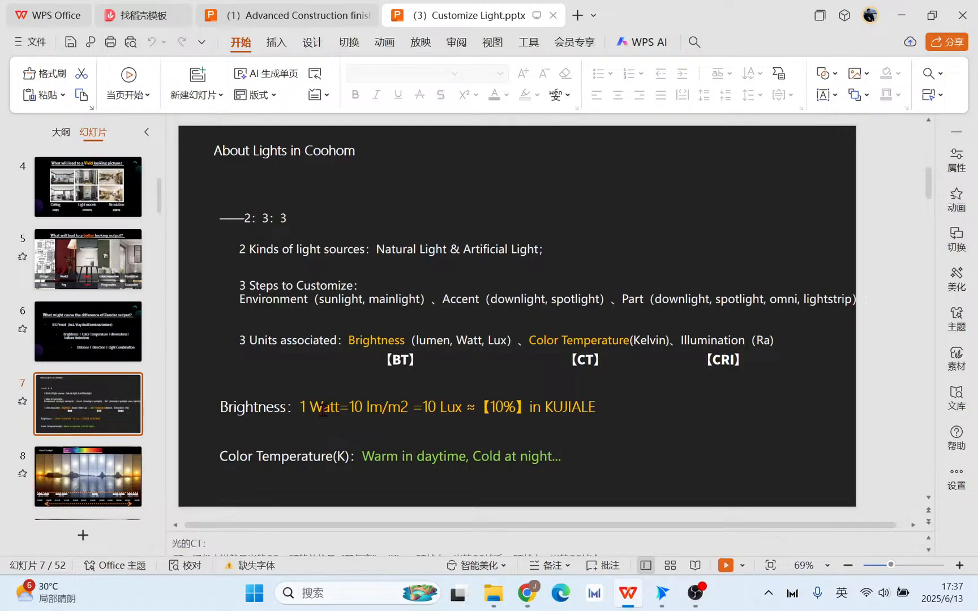
left_click_drag(481, 406, 601, 408)
key("BackSpace")
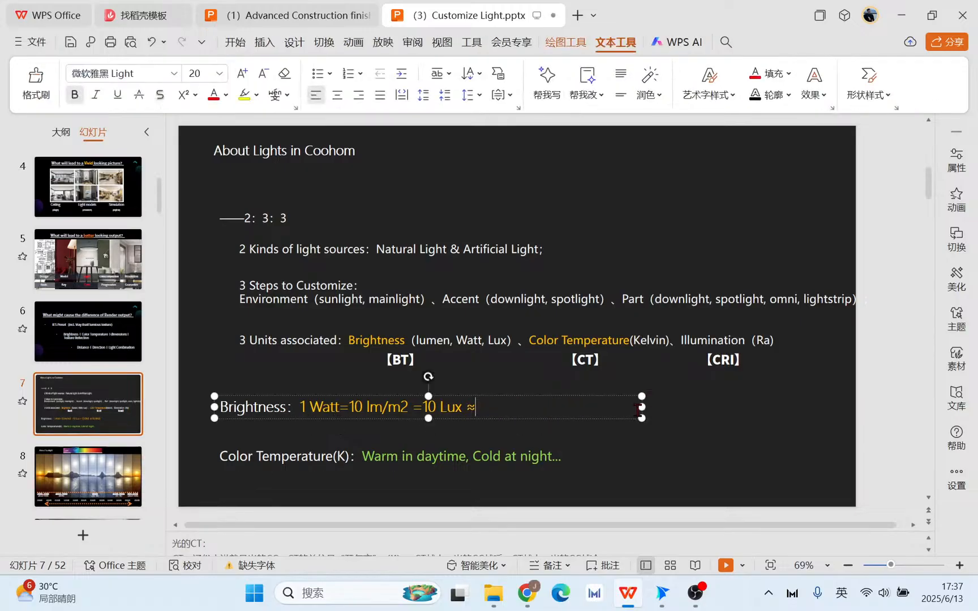
left_click(152, 42)
Delete "in KUJIALE" from the Brightness line on the "About Lights in Coohom" slide, present the slide full screen and exit the show.
left_click(532, 407)
left_click_drag(532, 408, 777, 426)
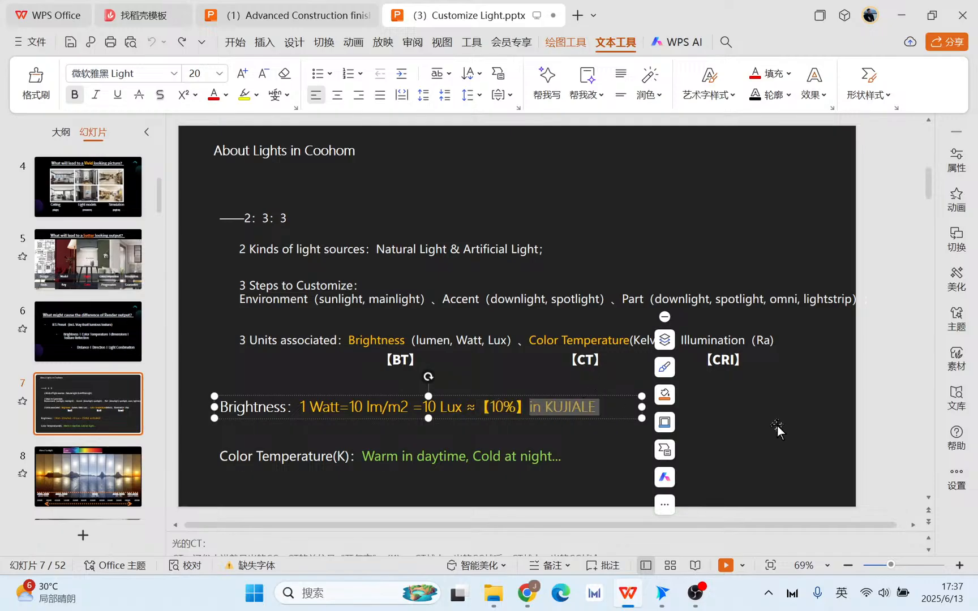
key("BackSpace")
left_click(725, 565)
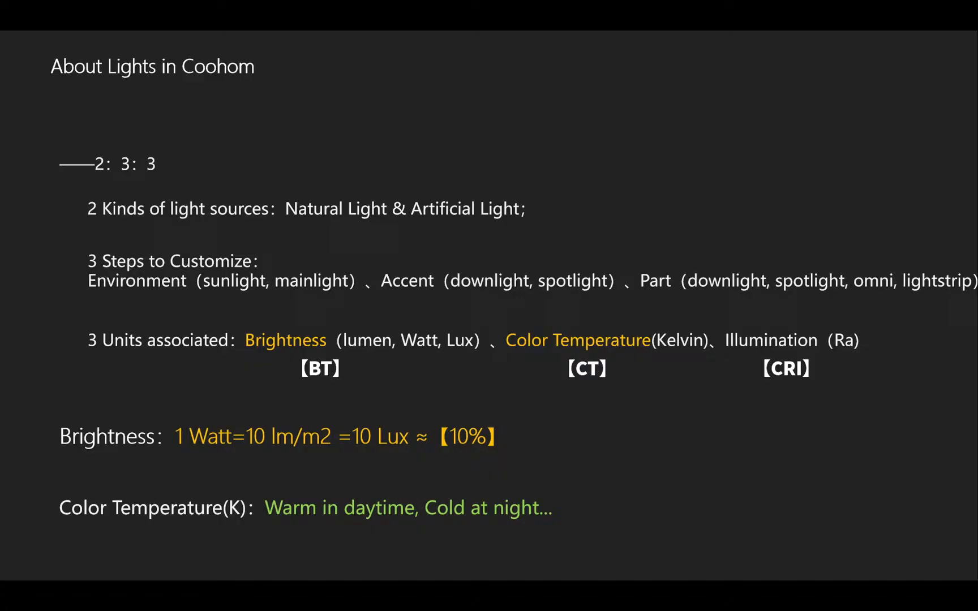
key("Escape")
Switch back to Coohom in Chrome and place a Downlight 2 over the entryway bench near the seated figure in the 2D plan.
left_click(526, 592)
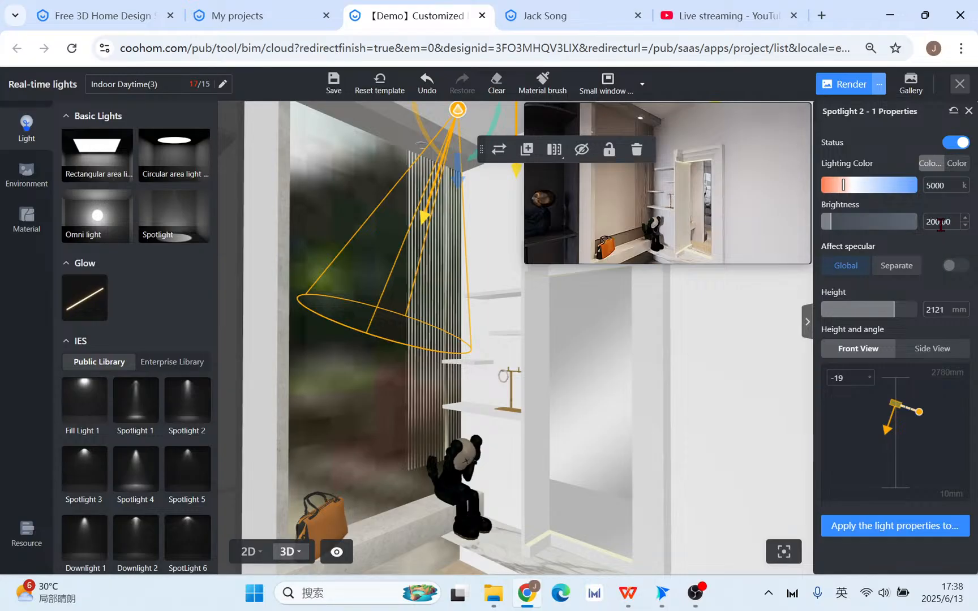
left_click_drag(682, 291, 532, 437)
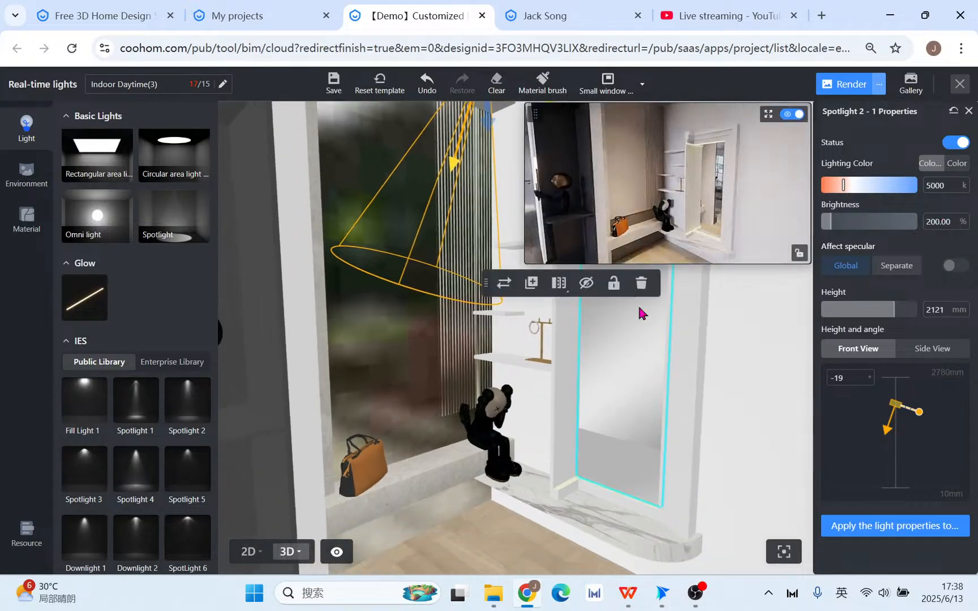
left_click(249, 551)
left_click(125, 551)
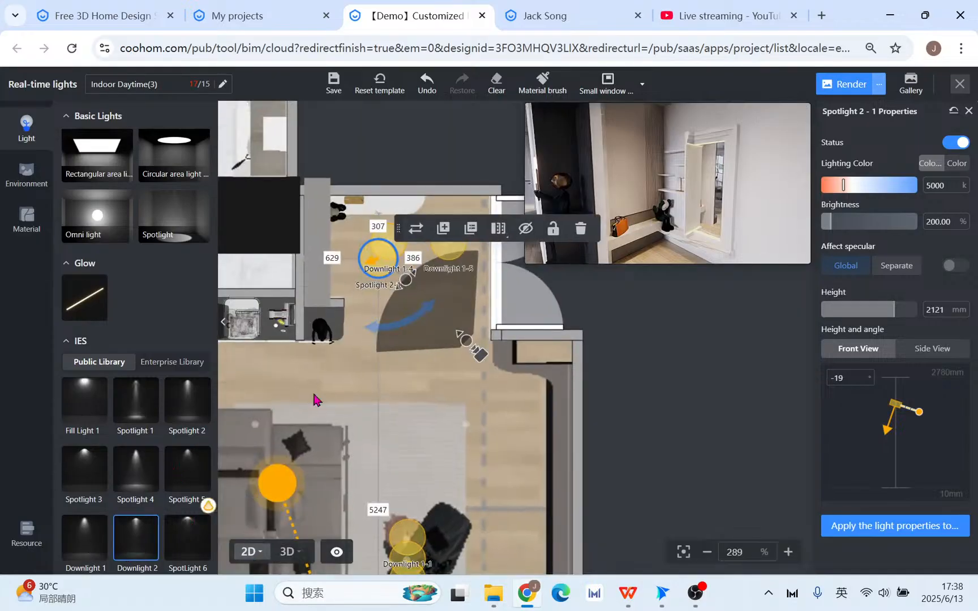
scroll(349, 236, "up", 8)
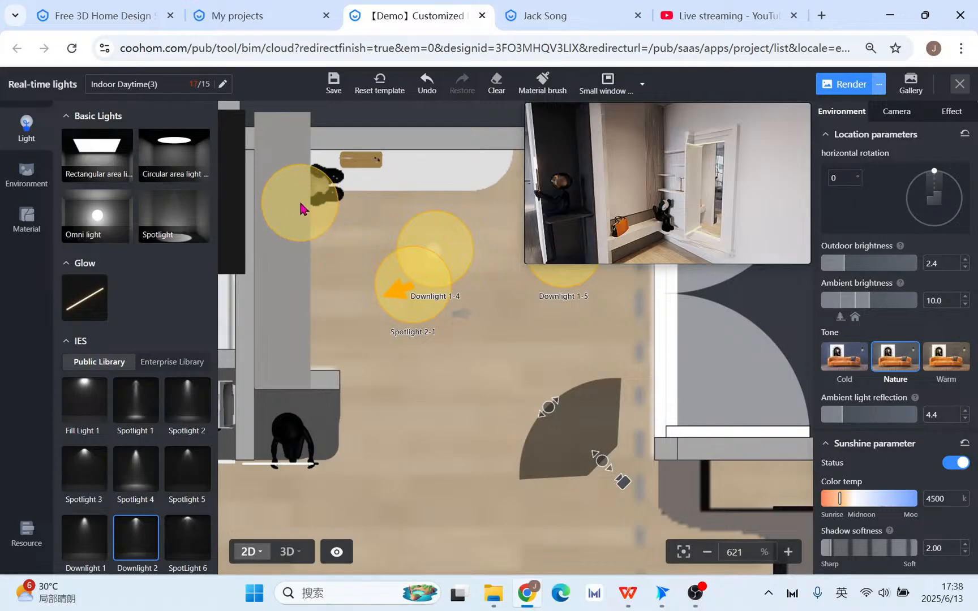
left_click(303, 211)
In the 3D view, lower the bench downlight to about 2183 mm and shift it horizontally in front of the fluted panel.
left_click(290, 552)
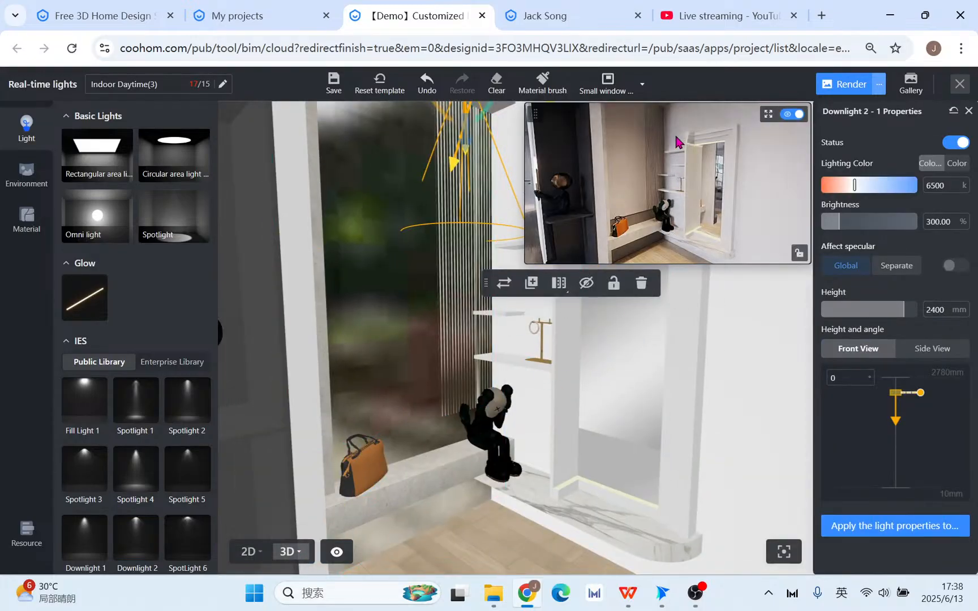
left_click_drag(612, 359, 609, 411)
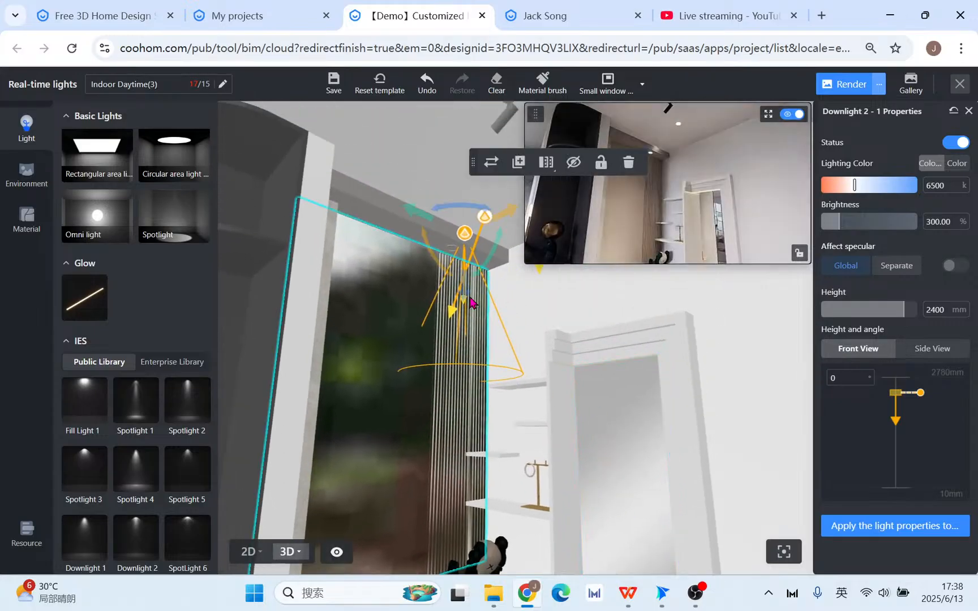
left_click_drag(473, 294, 473, 332)
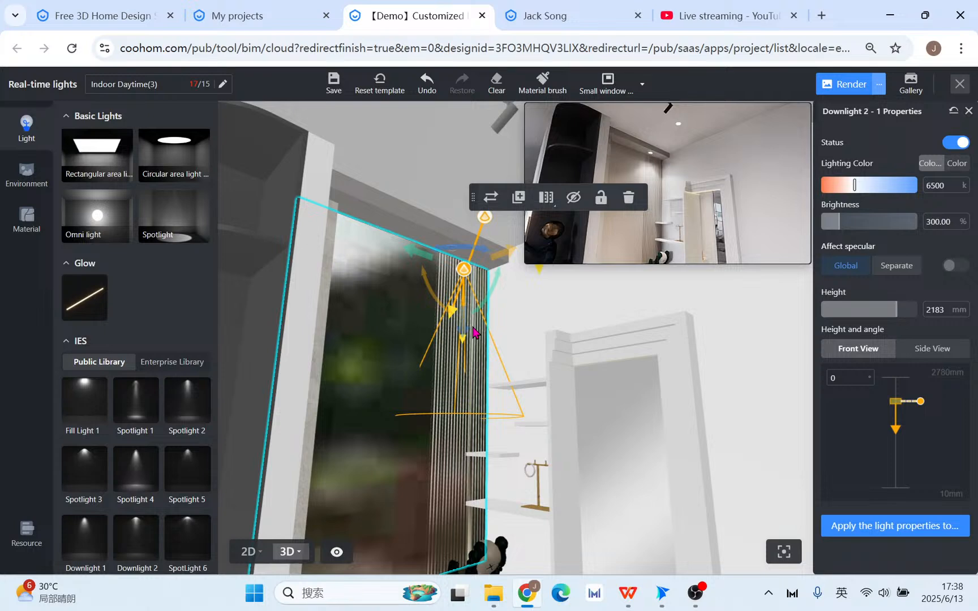
left_click_drag(422, 254, 408, 248)
left_click_drag(494, 248, 500, 253)
Set the bench downlight's brightness to 100%.
double_click(944, 222)
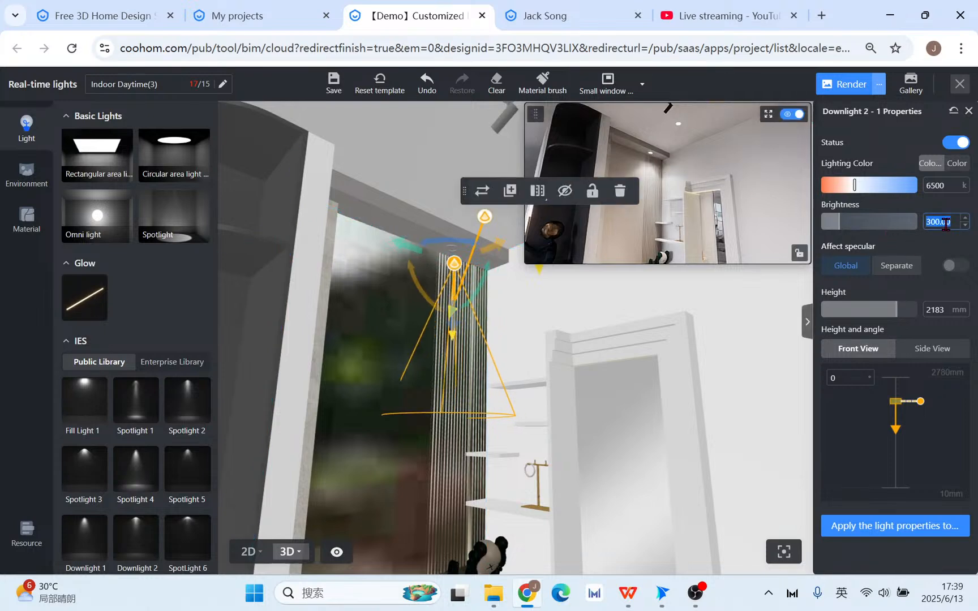
type("100")
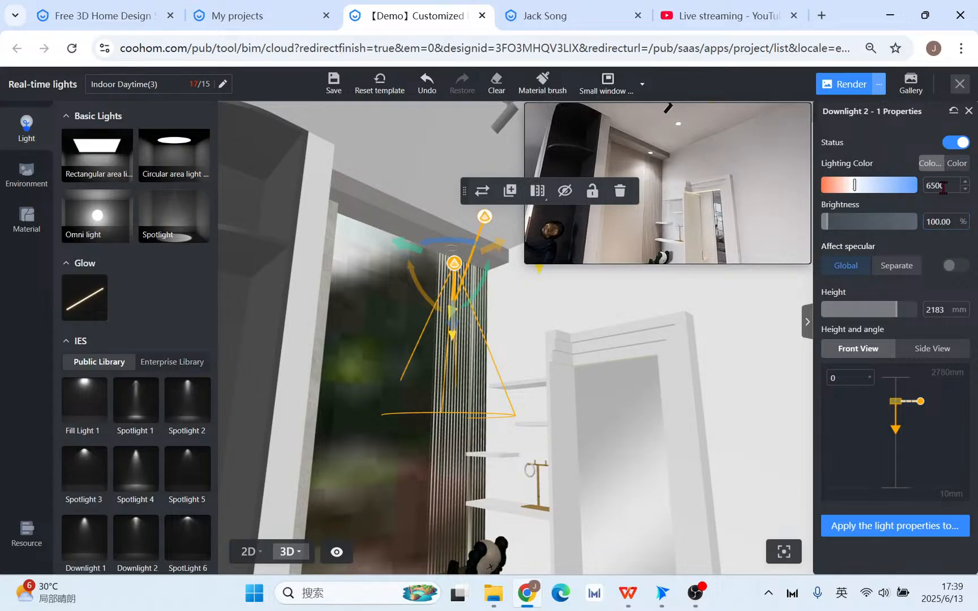
Set the bench downlight's color temperature to 4500 K, and shift it slightly sideways and down to a height of about 2140 mm.
type("45")
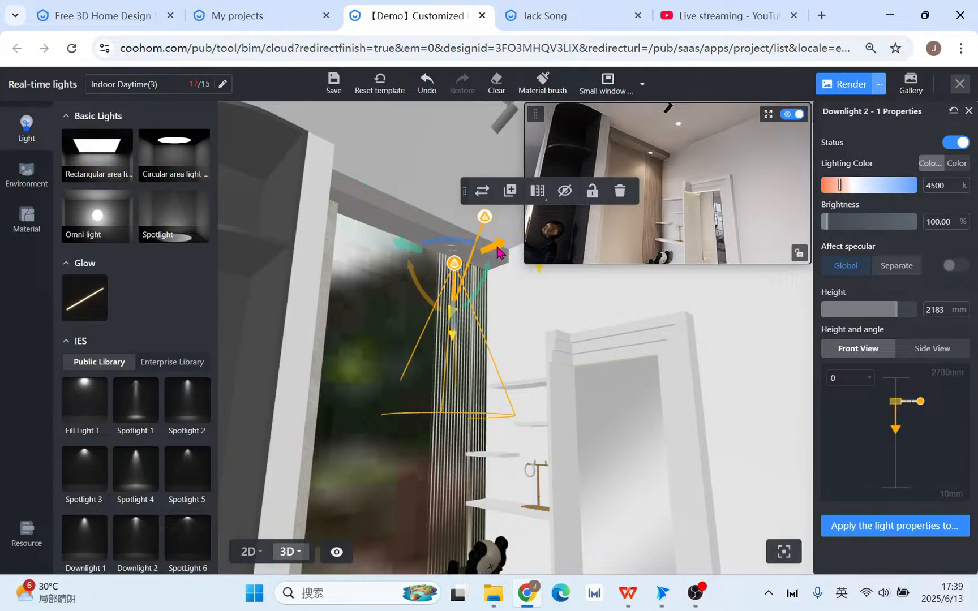
left_click_drag(496, 248, 512, 243)
left_click_drag(464, 336, 468, 374)
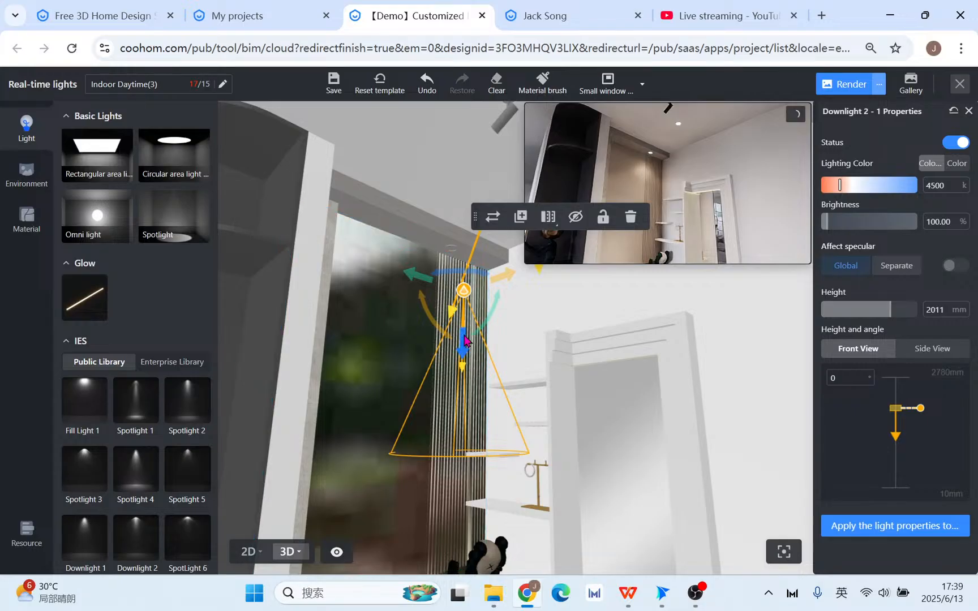
mouse_move(474, 327)
left_mouse_down()
mouse_move(465, 331)
mouse_move(464, 314)
left_mouse_up()
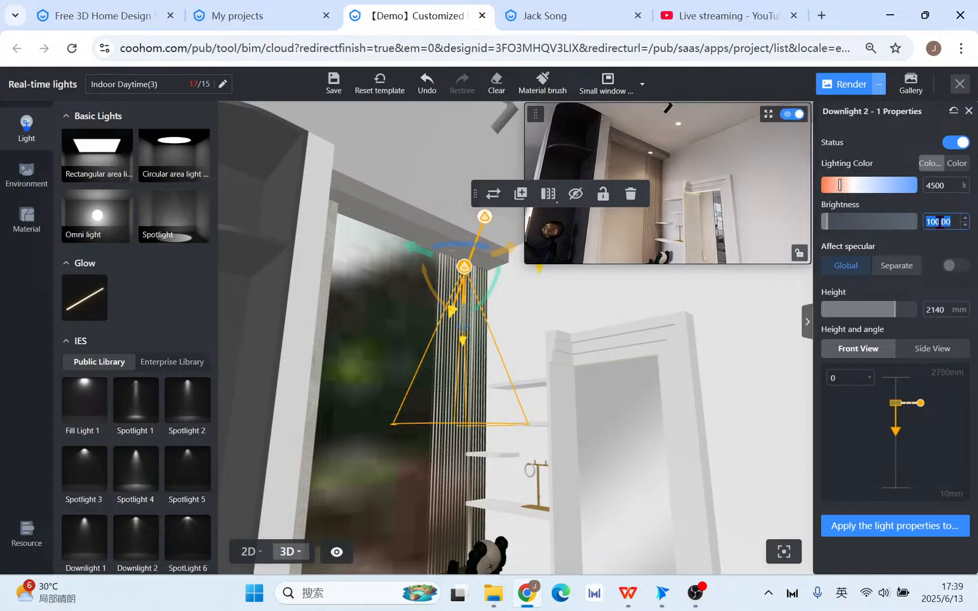
Set the bench downlight's brightness to 80% and check the entryway from a wider 3D view.
type("00")
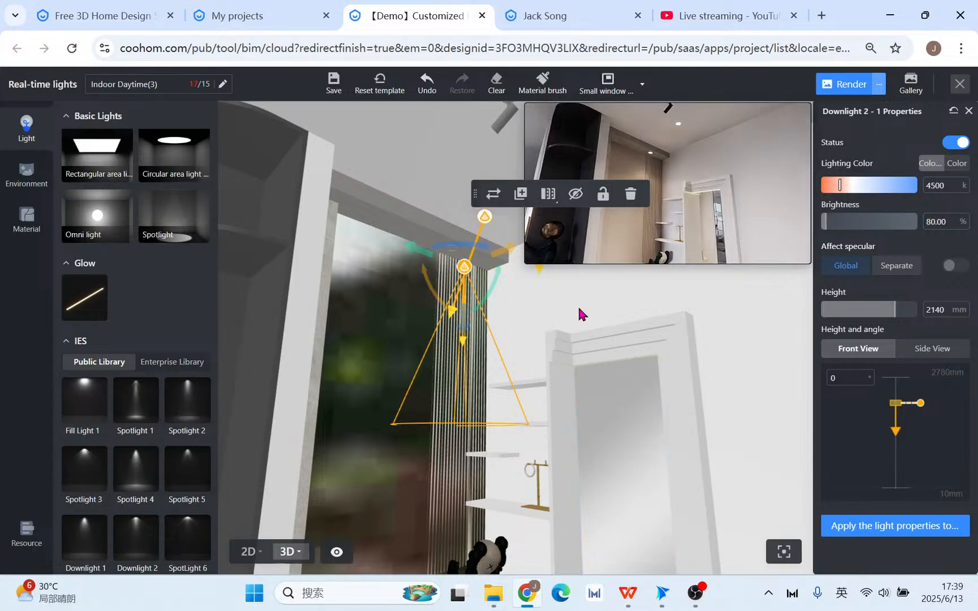
left_click_drag(579, 307, 607, 294)
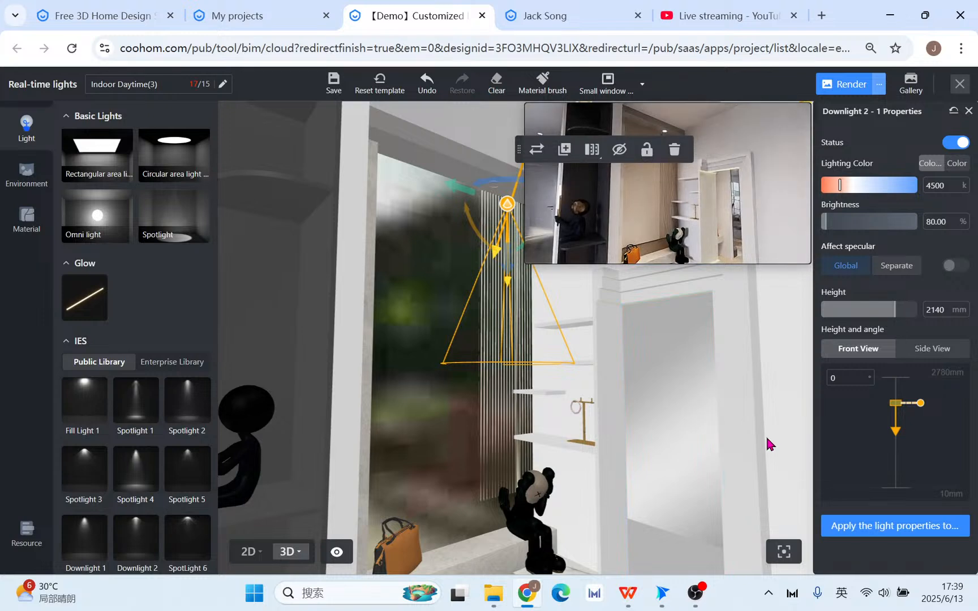
left_click_drag(772, 430, 633, 389)
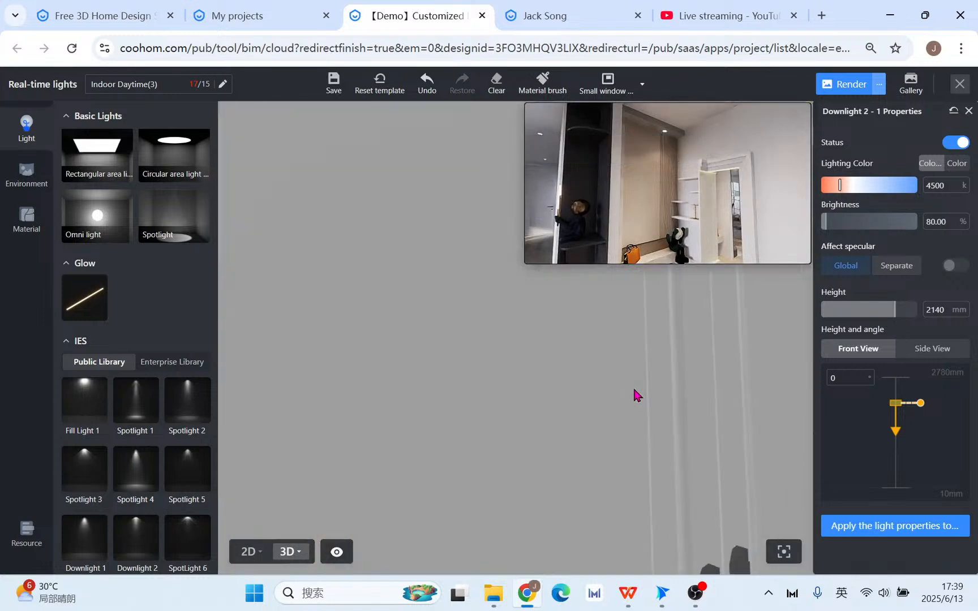
left_click_drag(478, 434, 562, 430)
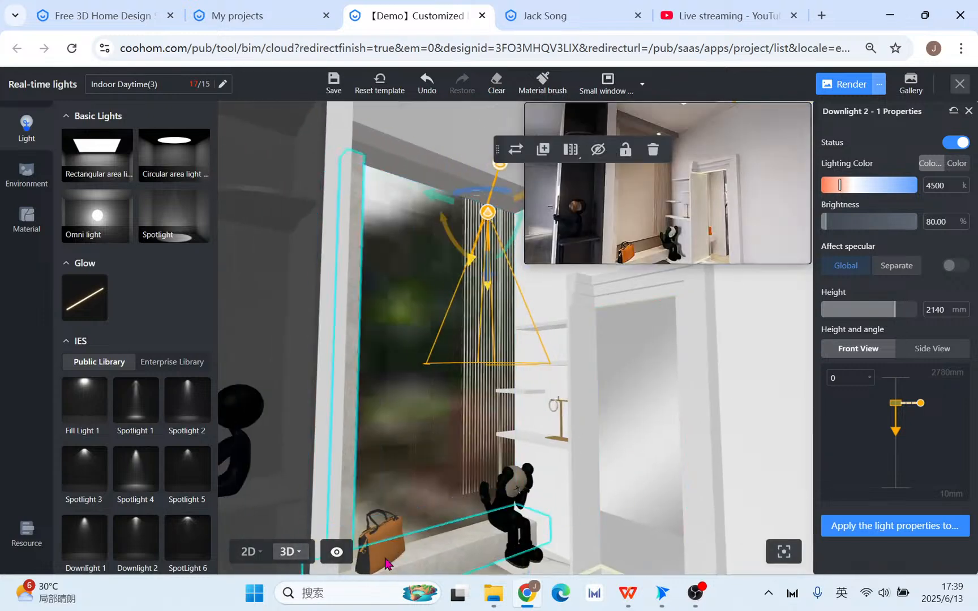
In the 3D view, set the glow of the linear pendant over the black dining table to luminous energy 5.0 and color #FCD279.
left_click(249, 551)
scroll(392, 494, "down", 9)
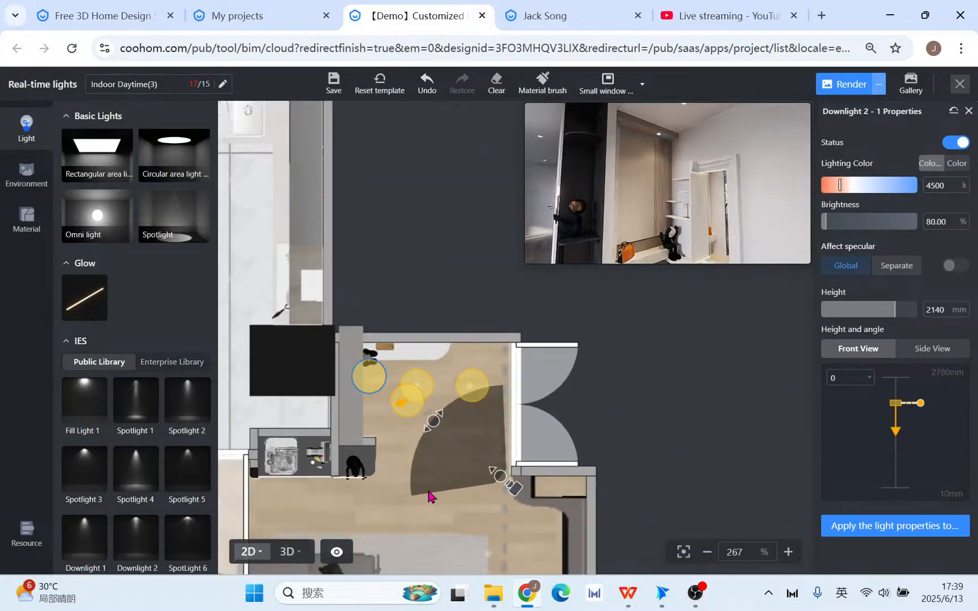
left_click_drag(430, 510, 473, 246)
scroll(453, 419, "down", 3)
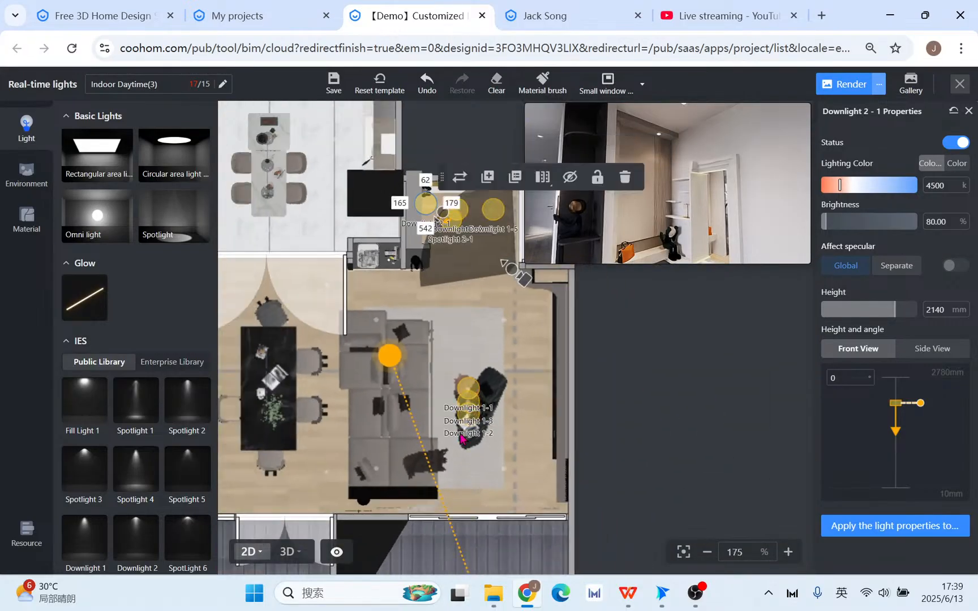
scroll(307, 460, "up", 8)
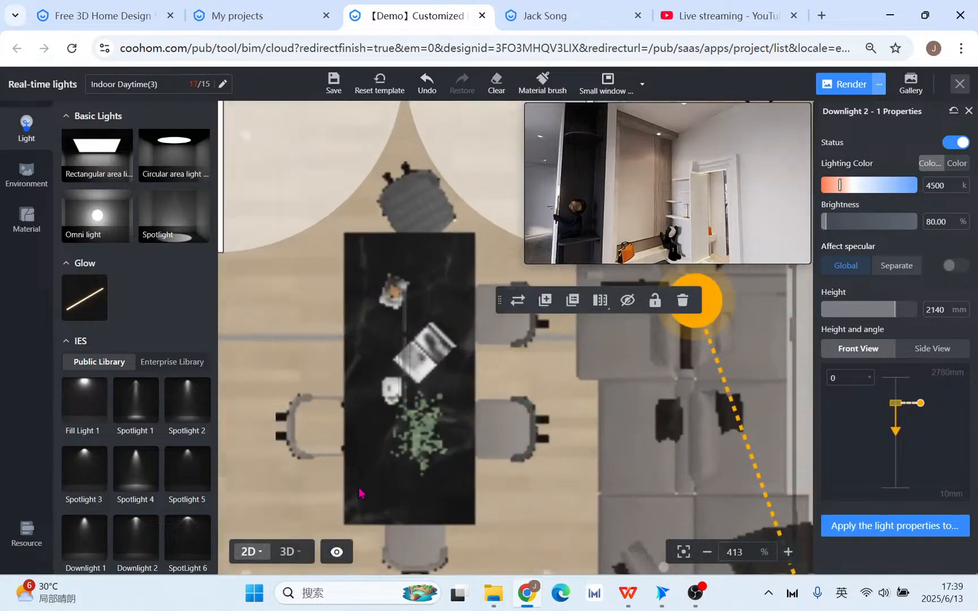
left_click(294, 549)
left_click_drag(446, 390, 696, 387)
scroll(454, 341, "up", 3)
left_click_drag(323, 384, 501, 341)
scroll(546, 375, "up", 3)
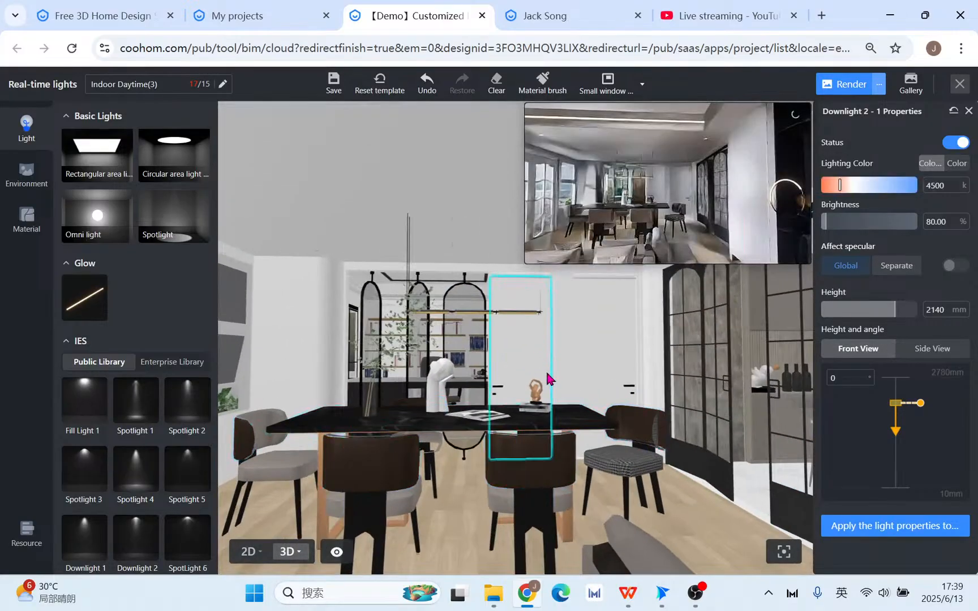
scroll(527, 439, "up", 3)
left_click_drag(528, 394, 450, 387)
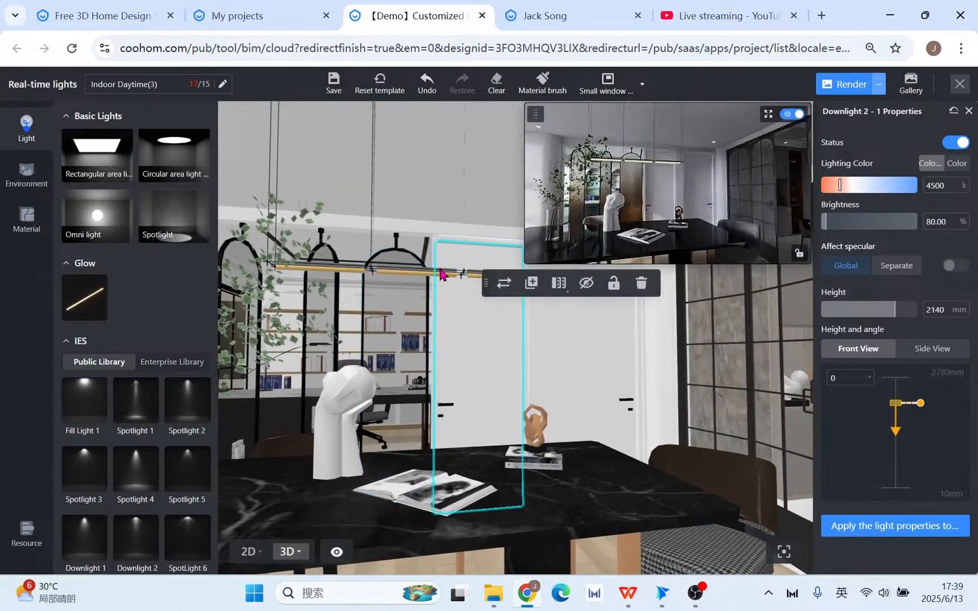
left_click(435, 275)
scroll(431, 267, "up", 3)
left_click(431, 266)
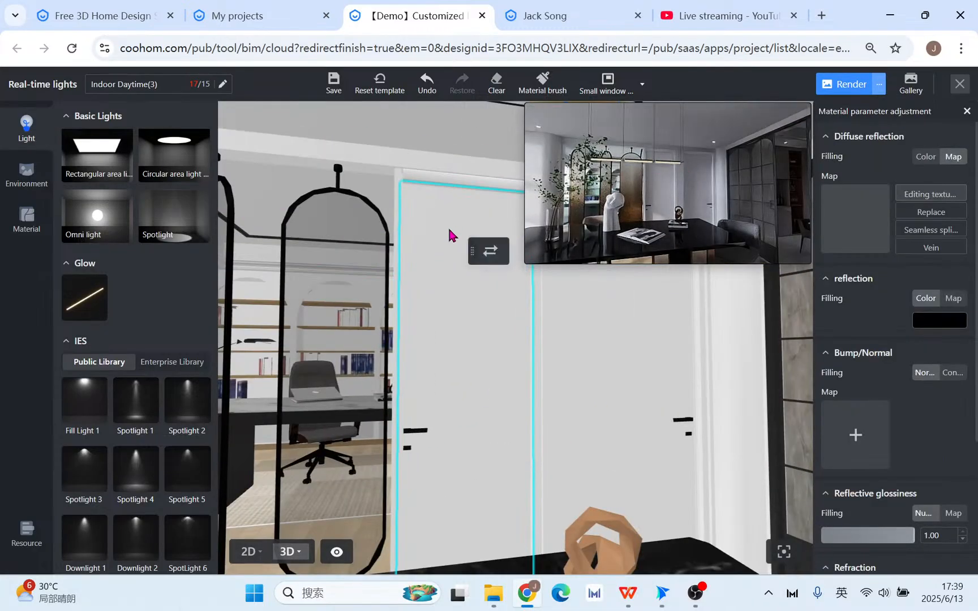
scroll(448, 228, "down", 2)
left_click(432, 236)
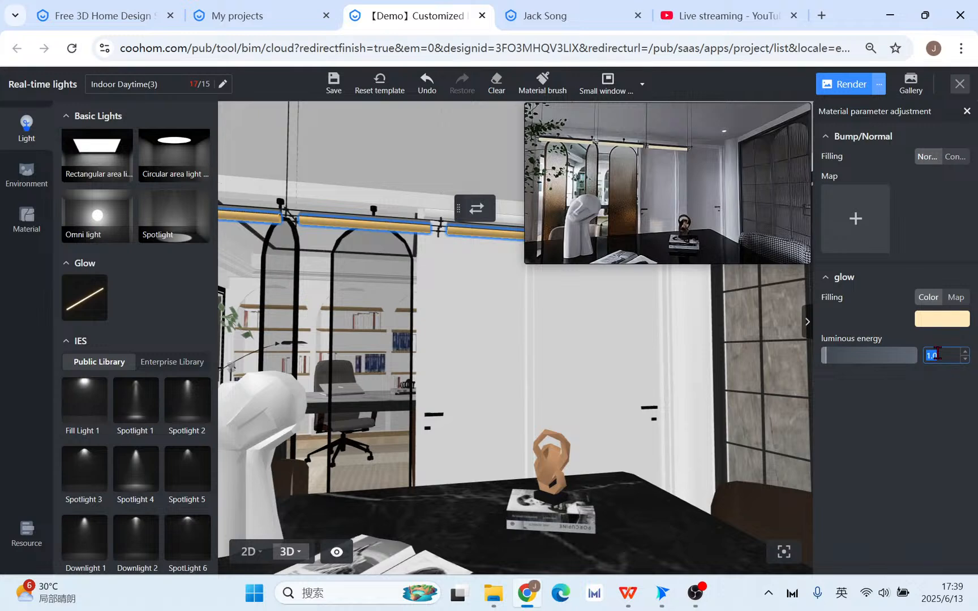
key("Return")
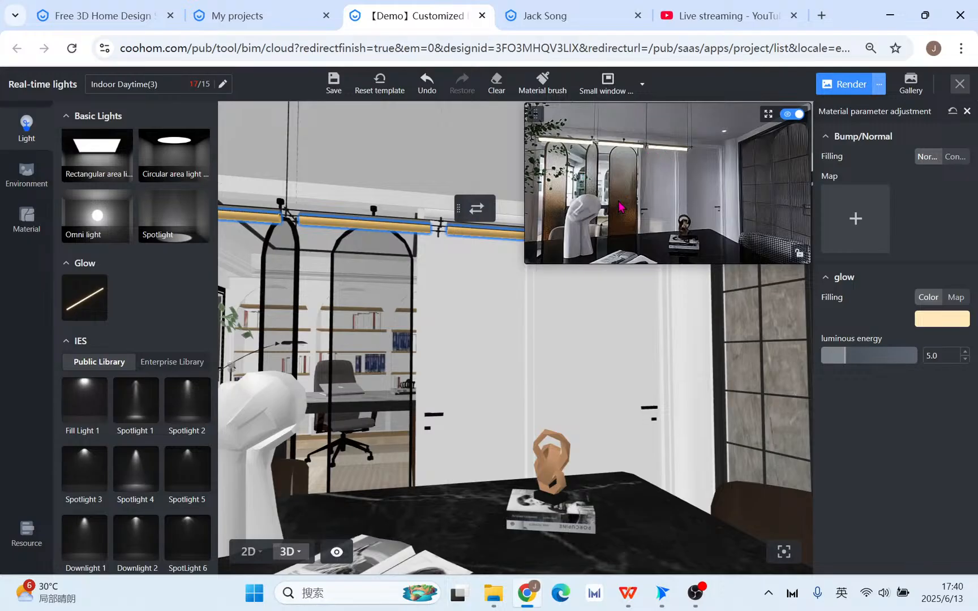
left_click(939, 327)
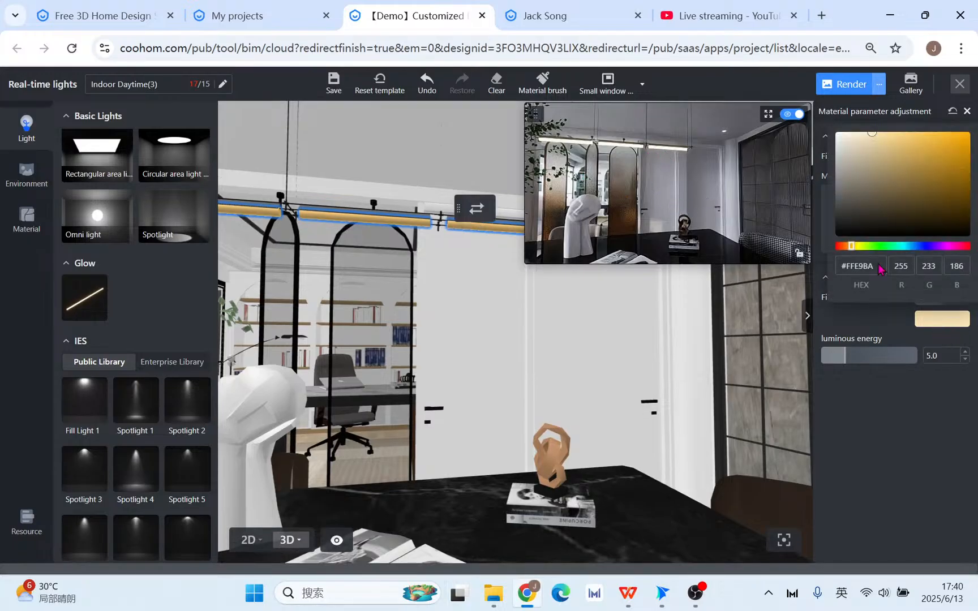
left_click(905, 134)
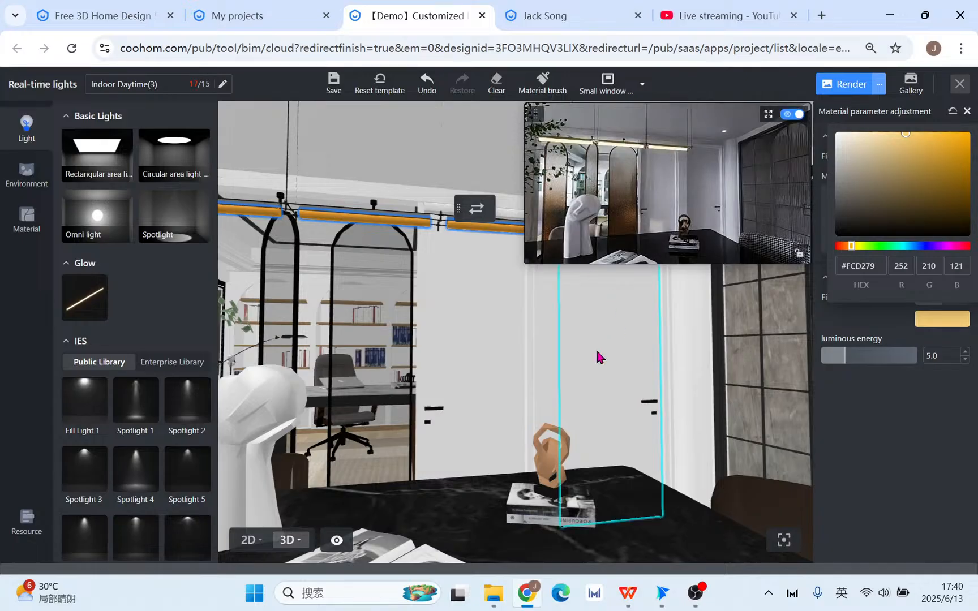
In the 2D plan, place a rectangular area light over the black dining table and shrink it to a narrow strip about 1639 mm long.
left_click(256, 545)
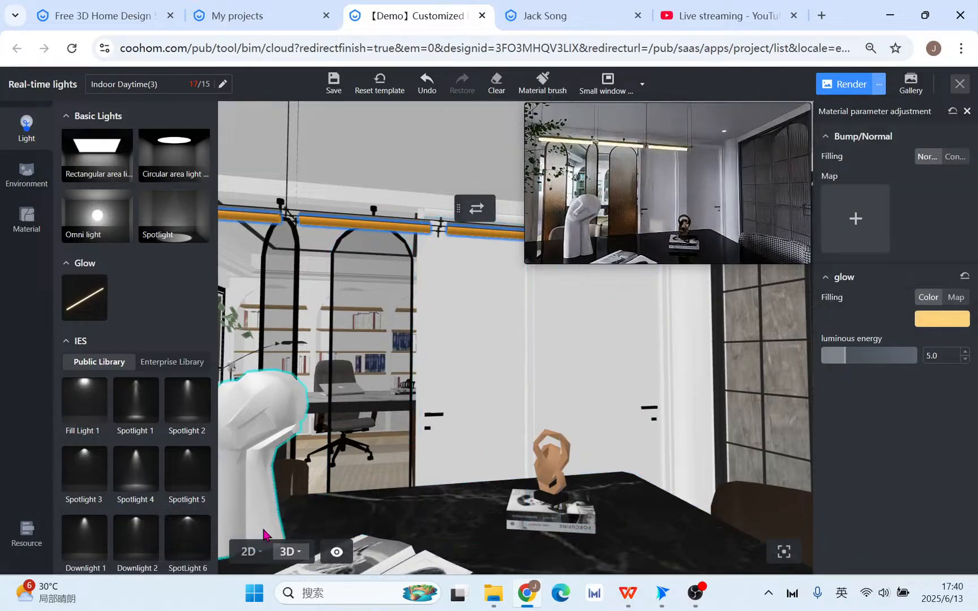
left_click(252, 553)
left_click(83, 145)
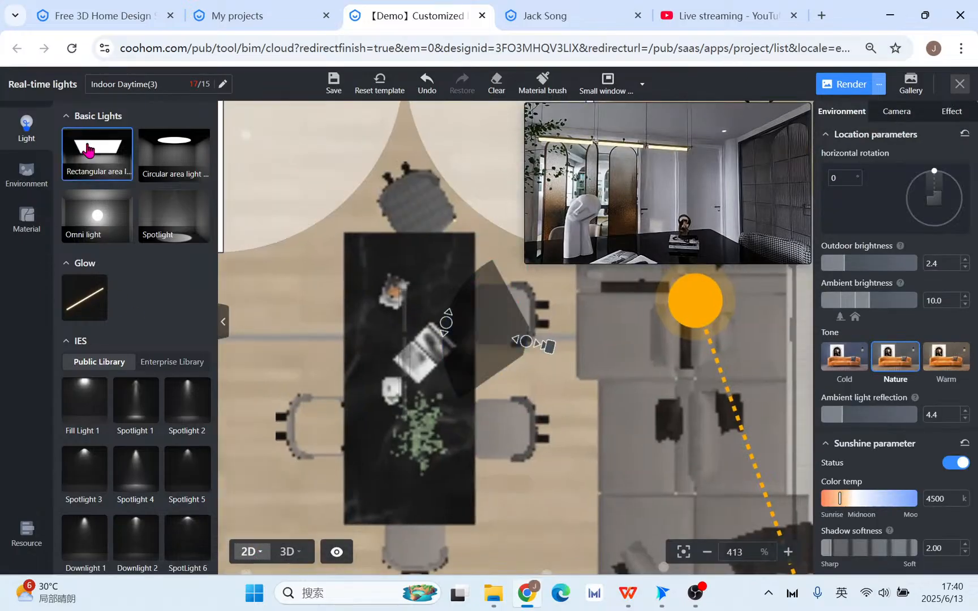
left_click(504, 390)
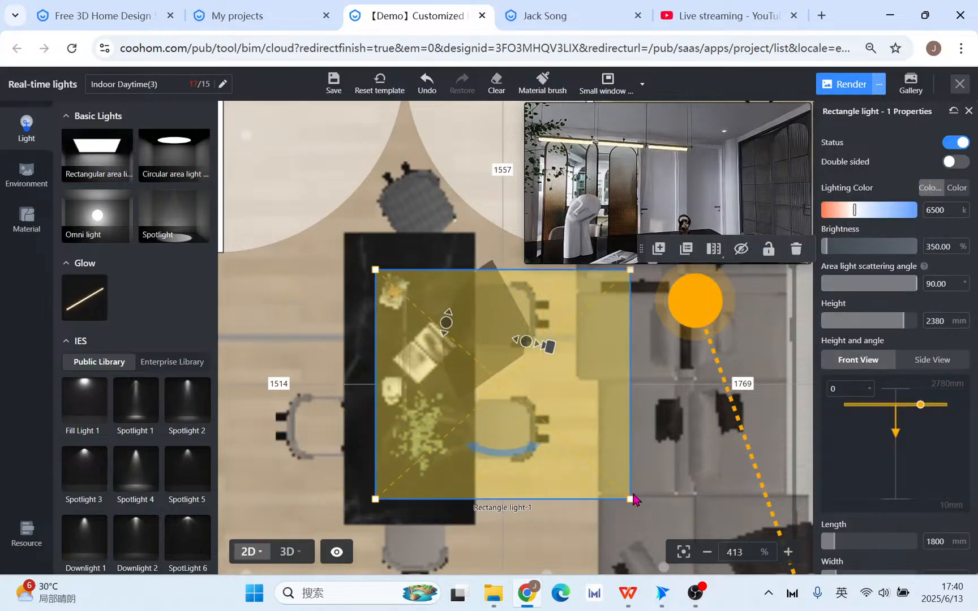
left_click_drag(630, 499, 424, 479)
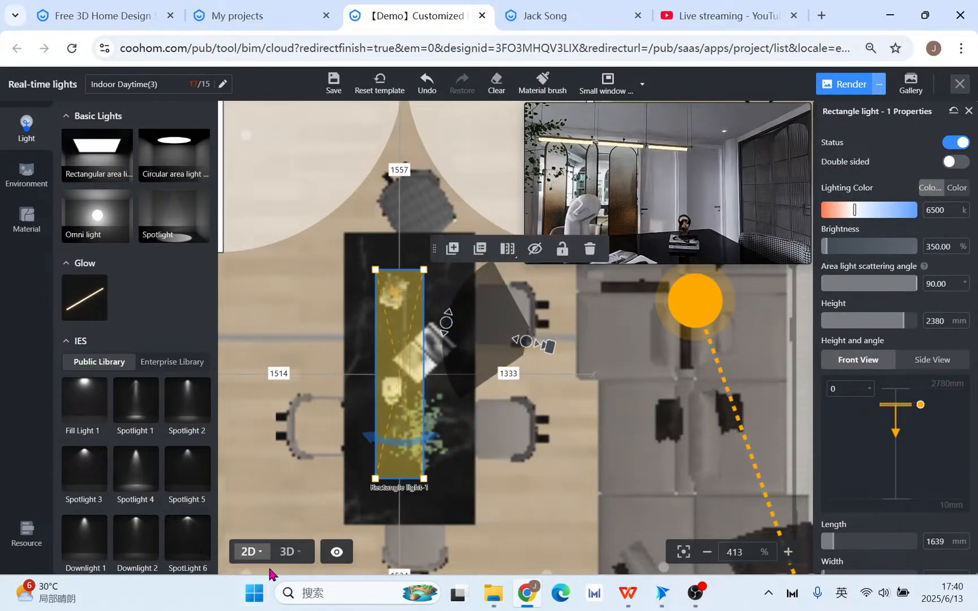
In the 3D view, lower the rectangular light to about 1573 mm so it sits just beneath the linear pendant.
left_click(291, 551)
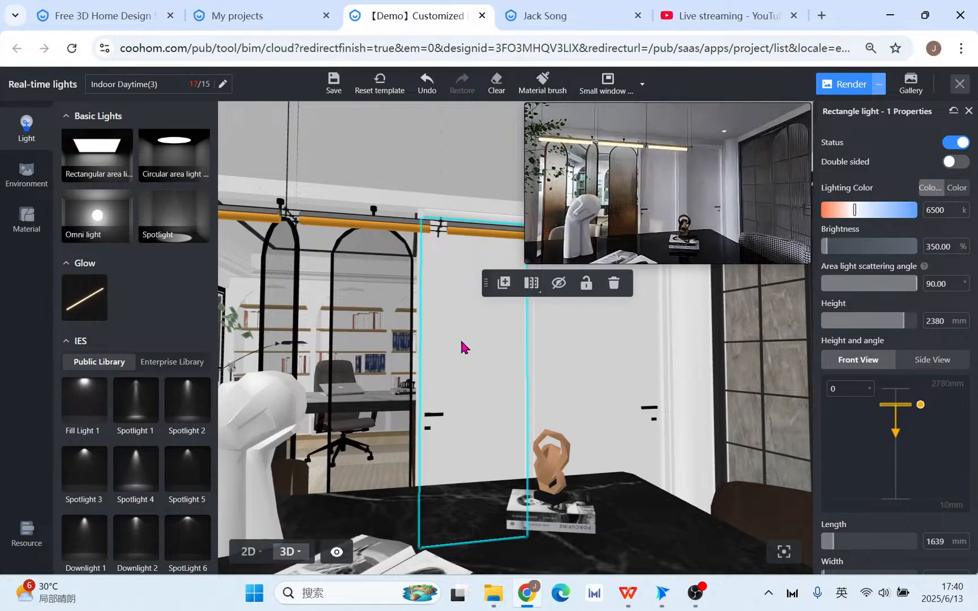
left_click_drag(461, 341, 543, 373)
key("d")
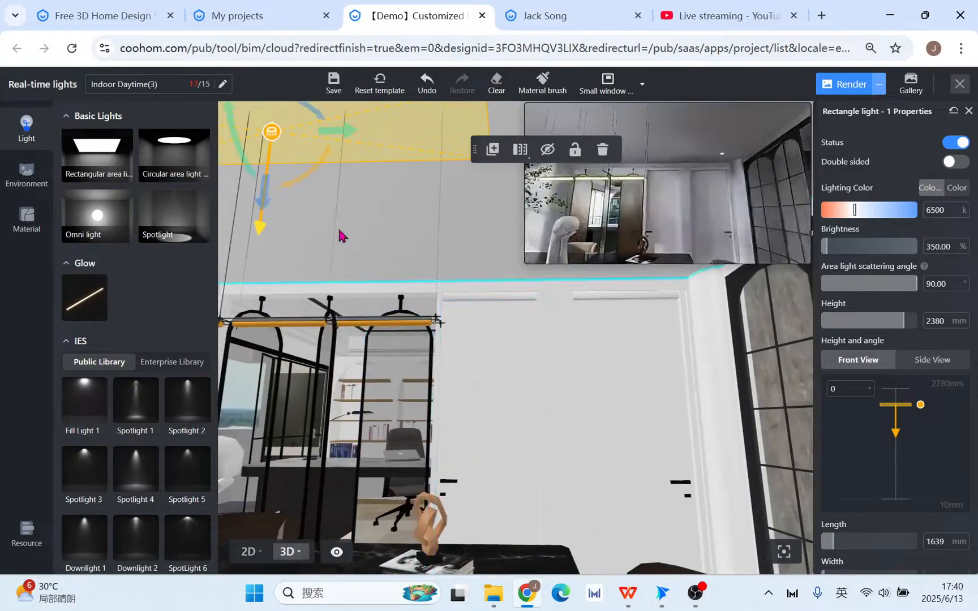
left_click_drag(373, 163, 379, 391)
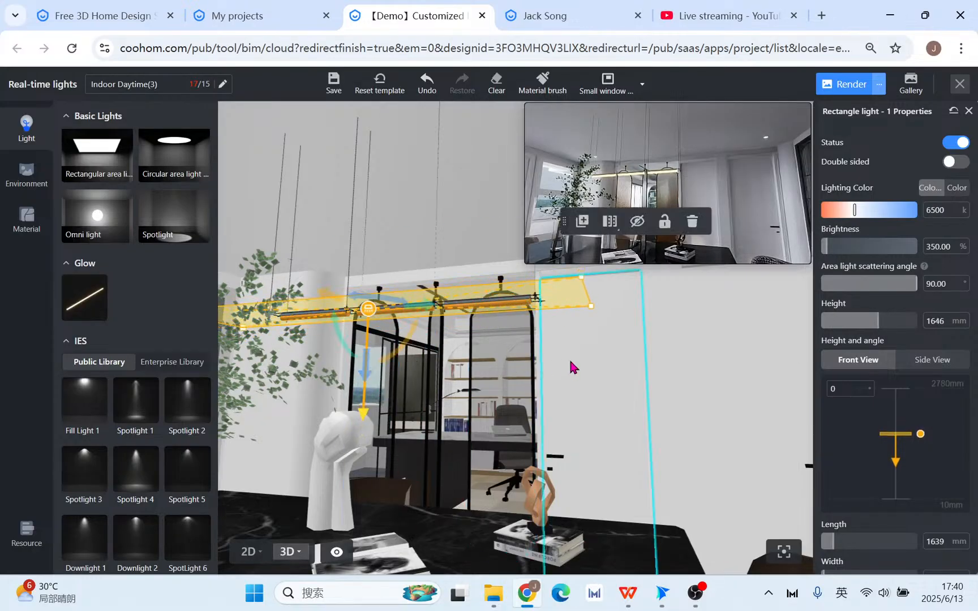
left_click_drag(570, 361, 572, 352)
scroll(567, 350, "up", 2)
key("q")
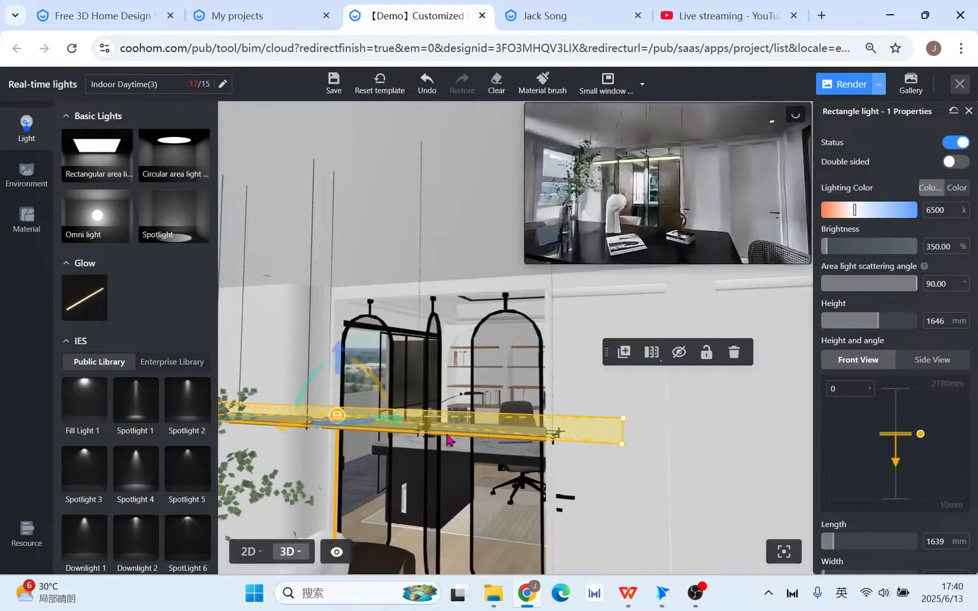
mouse_move(338, 354)
left_mouse_down()
mouse_move(337, 389)
mouse_move(338, 375)
left_mouse_up()
left_click_drag(650, 513, 694, 488)
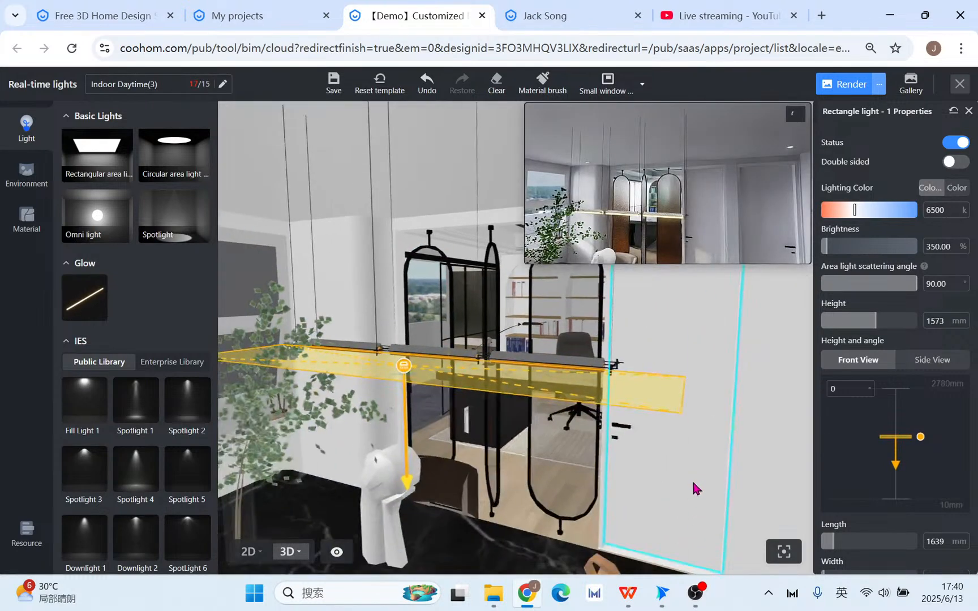
Set the rectangular light's color temperature to 3500 K and check its effect on the dining table.
double_click(938, 210)
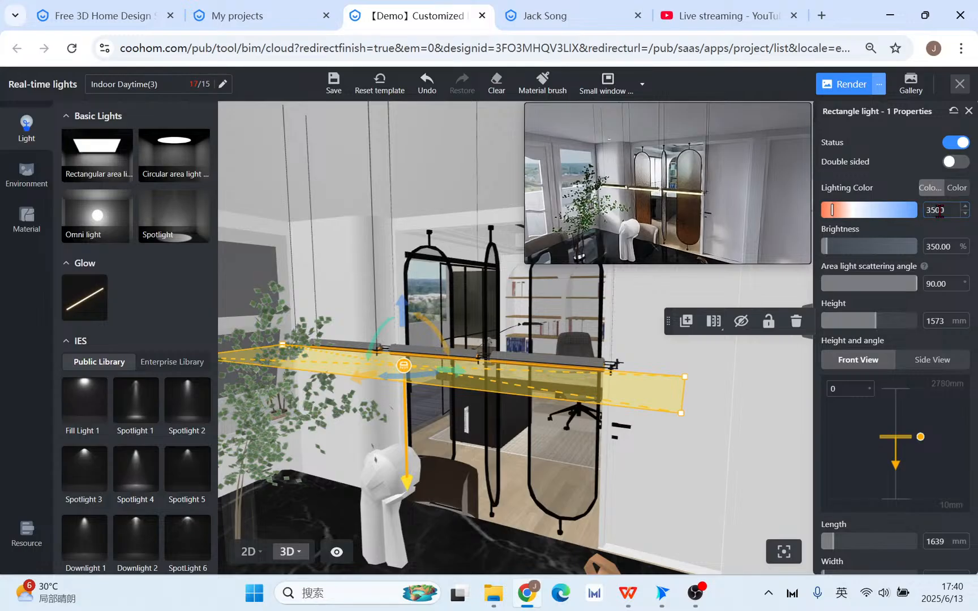
key("Return")
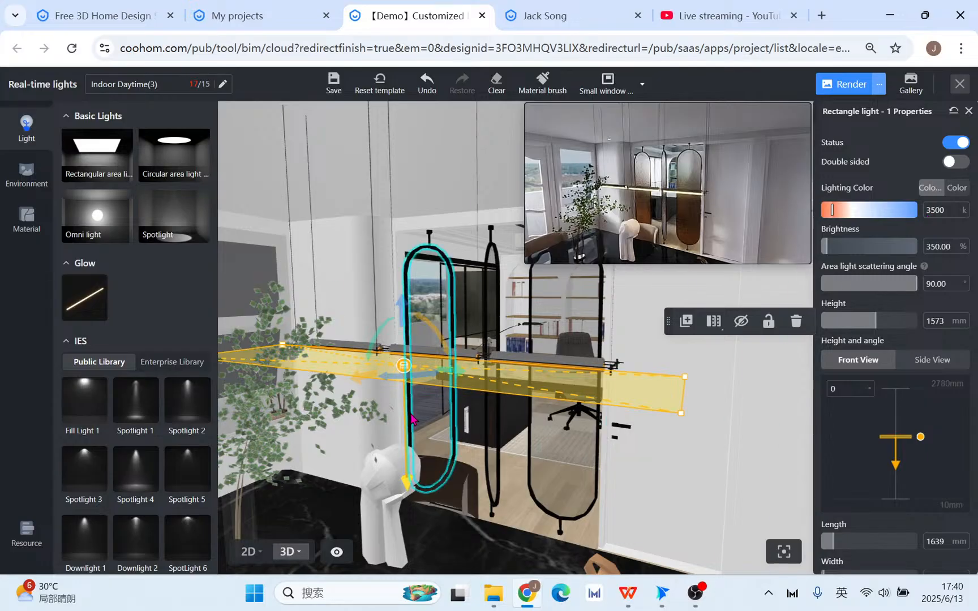
left_click_drag(460, 501, 487, 469)
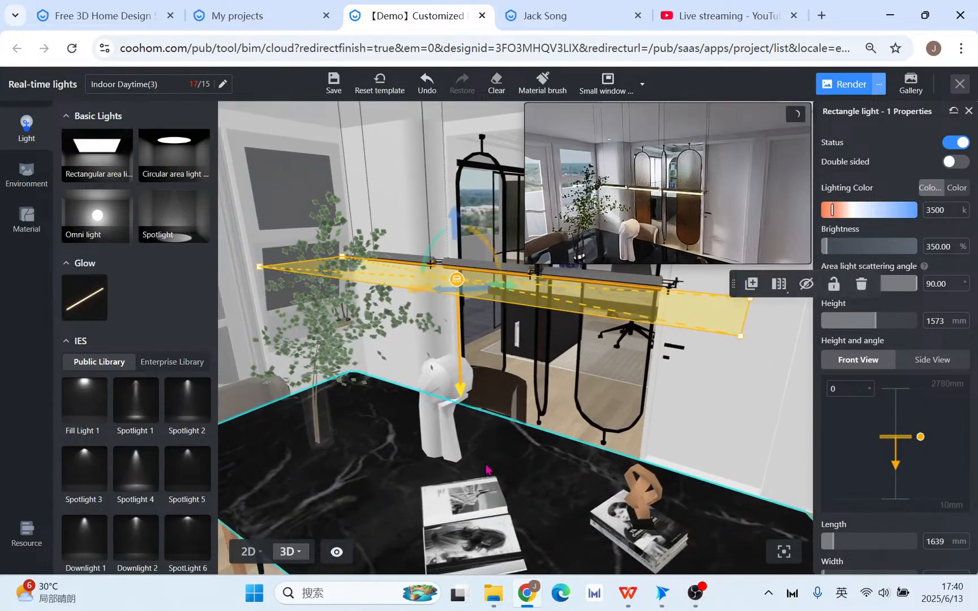
left_click(945, 246)
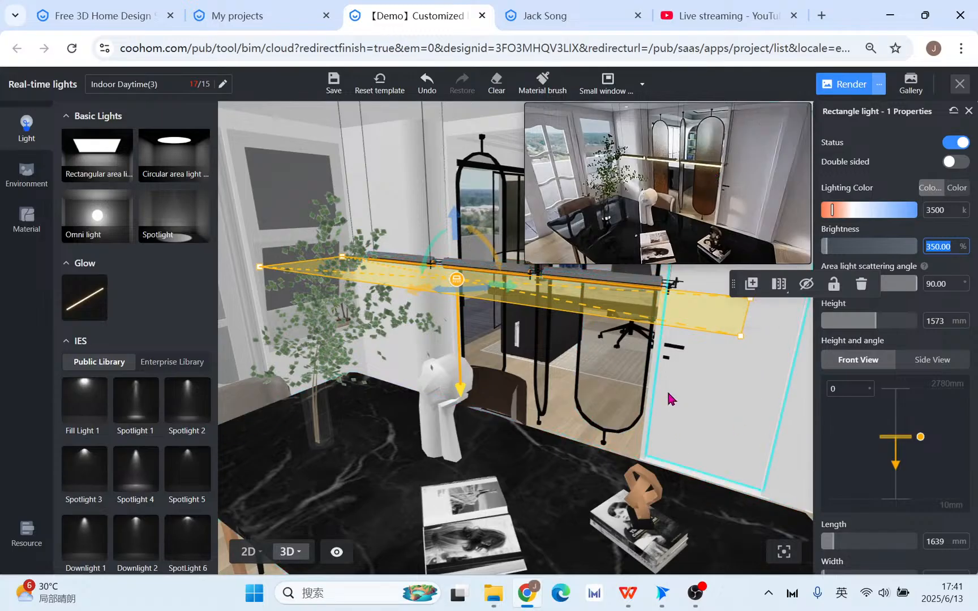
In the 2D plan, place a Downlight 1 fixture over the pendant at the coffee-machine end of the marble dining table.
left_click_drag(669, 394, 352, 423)
mouse_move(414, 379)
left_mouse_down()
mouse_move(501, 395)
mouse_move(410, 375)
left_mouse_up()
scroll(450, 384, "up", 10)
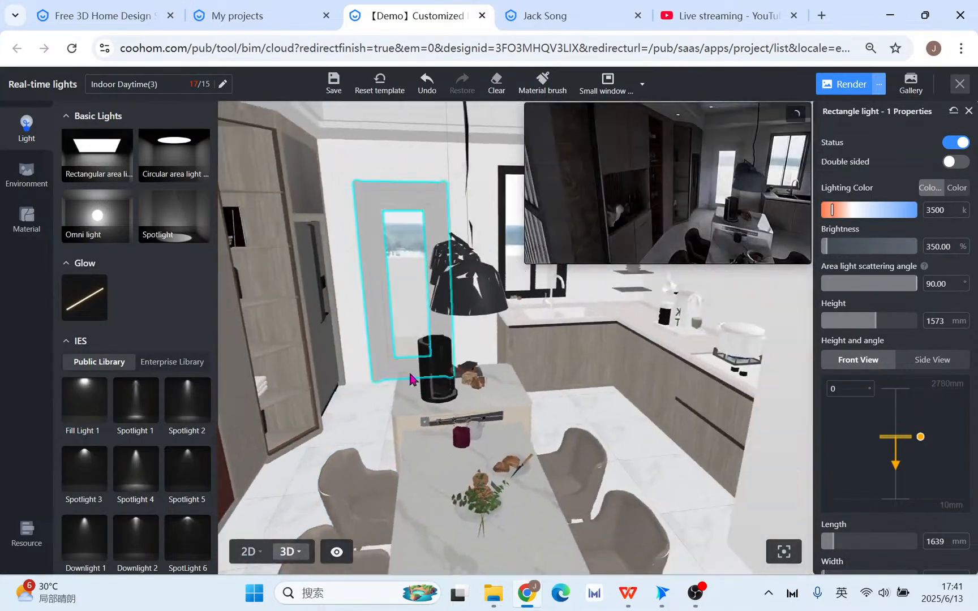
right_click_drag(410, 376, 534, 509)
scroll(566, 442, "up", 3)
left_click_drag(572, 430, 482, 433)
left_click(588, 321)
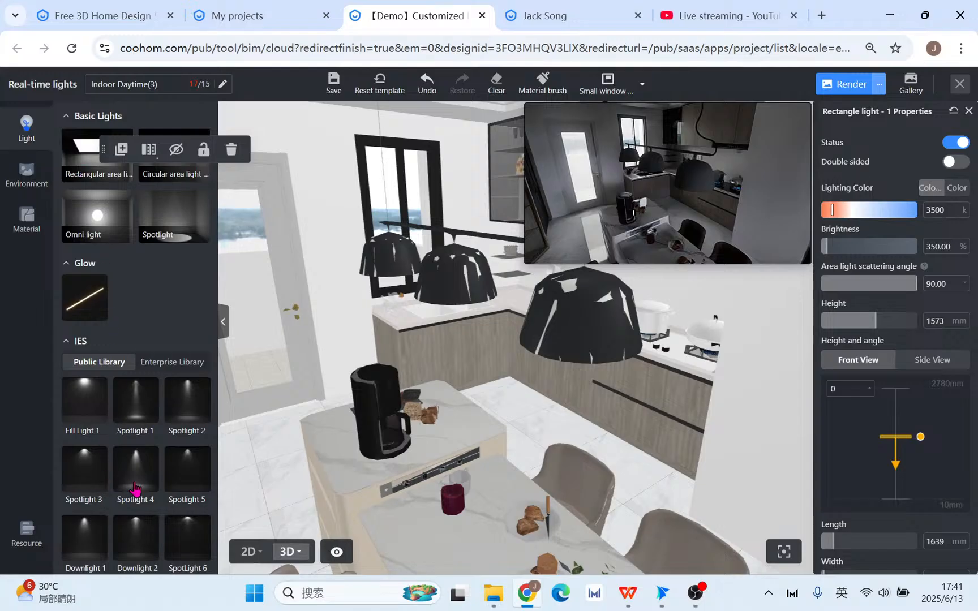
scroll(94, 478, "down", 1)
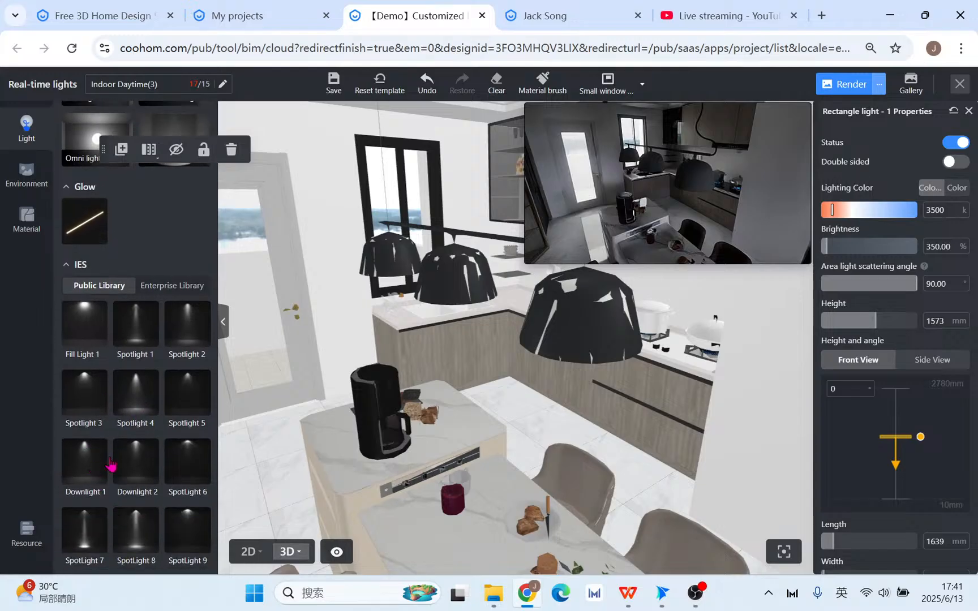
left_click(249, 552)
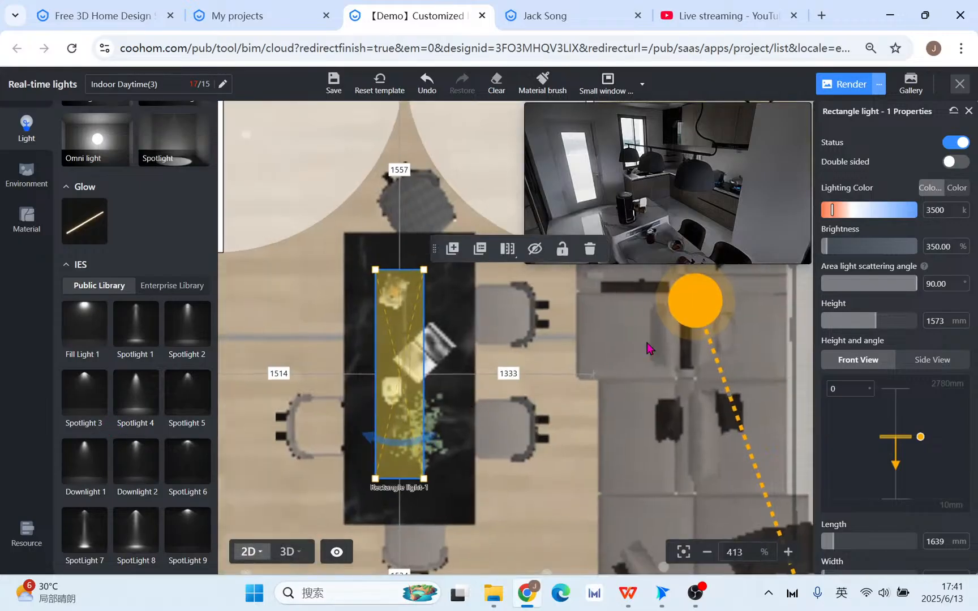
scroll(386, 176, "down", 3)
left_click_drag(417, 169, 439, 474)
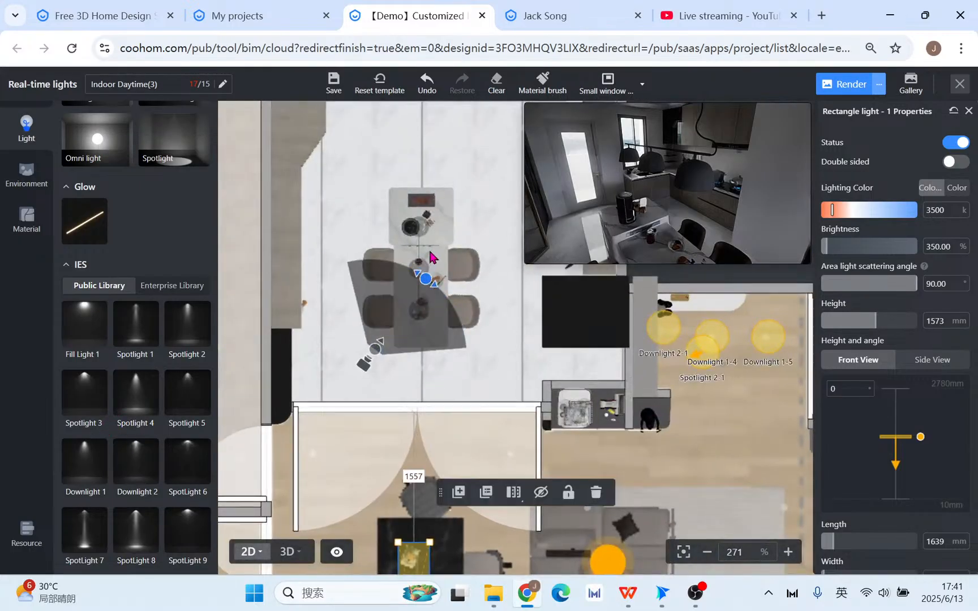
scroll(432, 259, "up", 2)
left_click(84, 462)
scroll(396, 226, "up", 3)
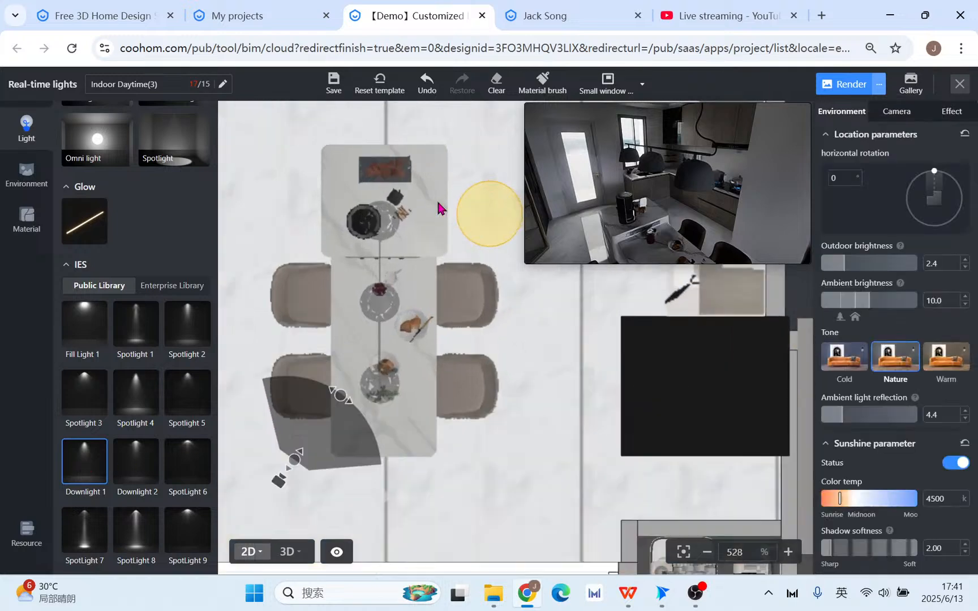
left_click(376, 220)
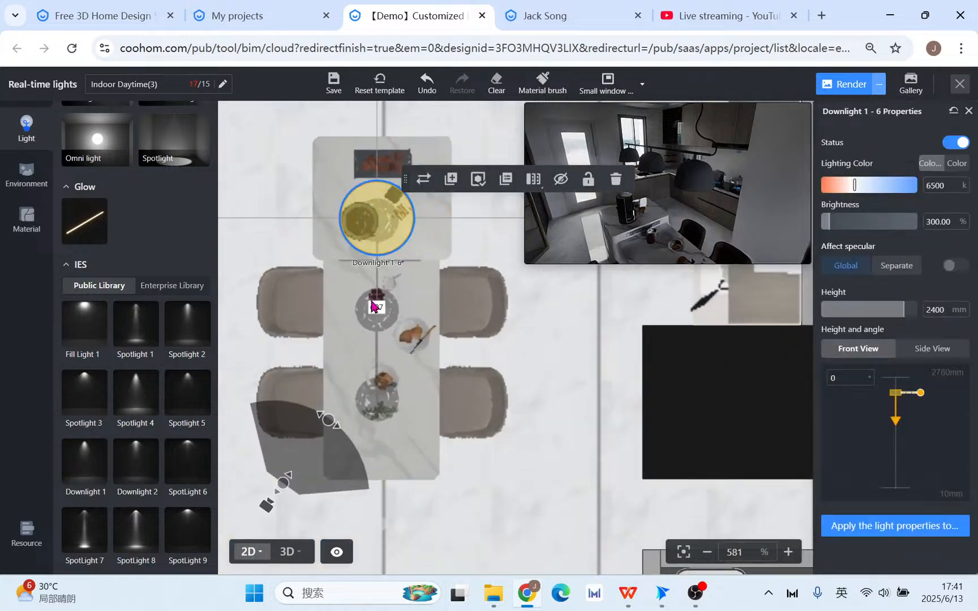
Lower the new downlight to about 1577 mm, inside its pendant shade, and set it to 3500 K with 160% brightness.
left_click(302, 549)
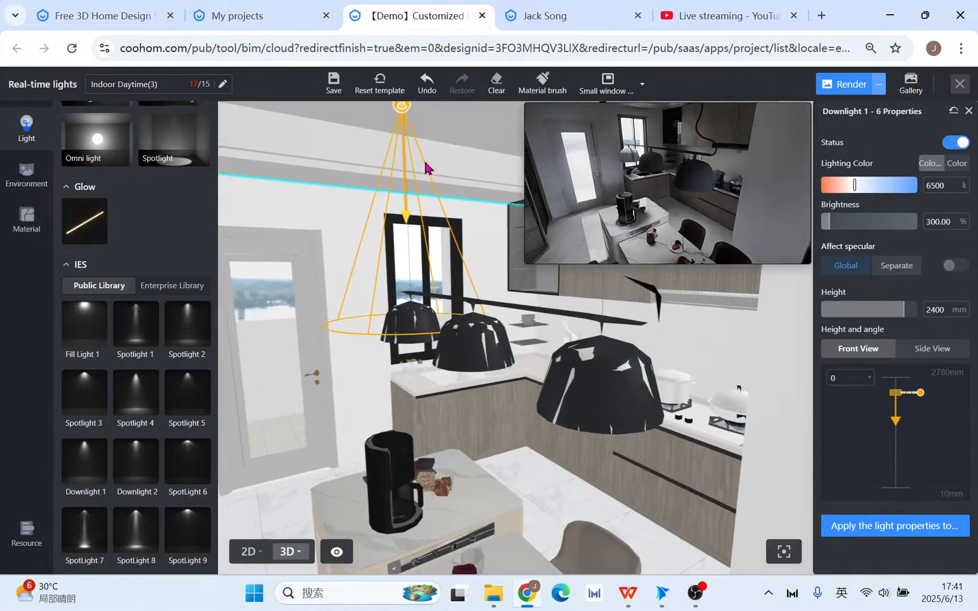
left_click_drag(426, 167, 418, 376)
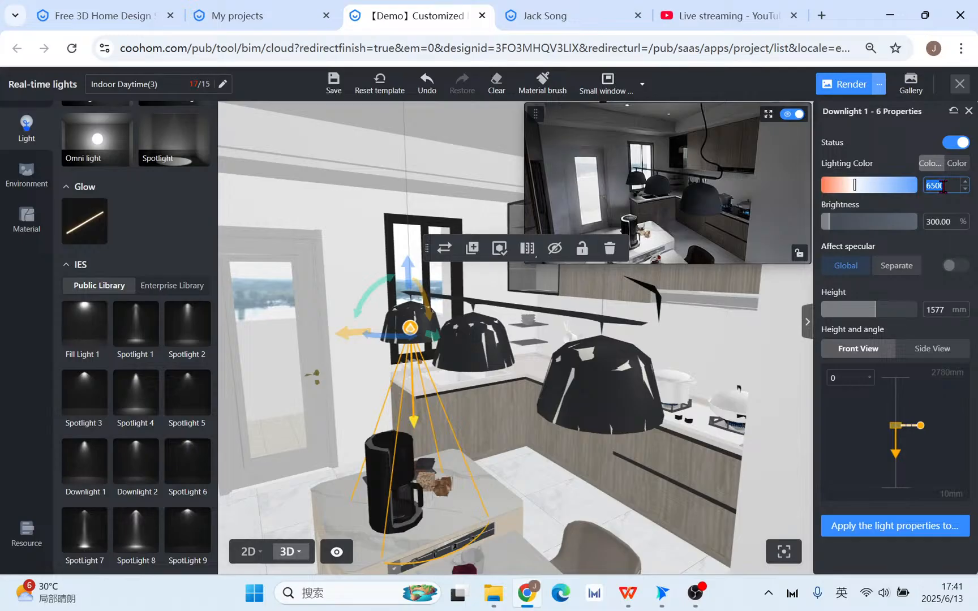
type("35")
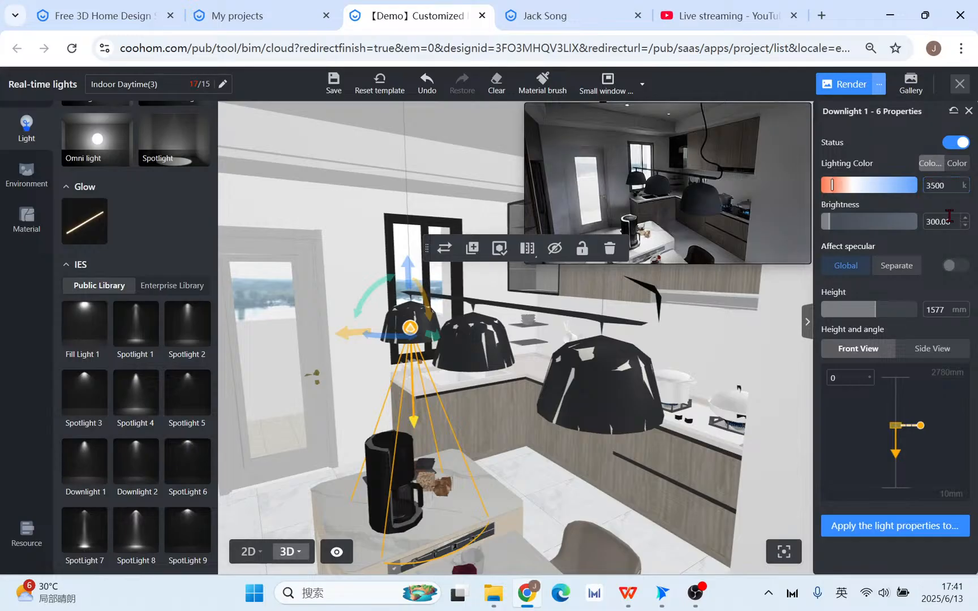
type("20")
left_click_drag(512, 406, 506, 456)
mouse_move(491, 395)
left_mouse_down()
mouse_move(639, 384)
mouse_move(478, 462)
mouse_move(522, 406)
mouse_move(509, 396)
left_mouse_up()
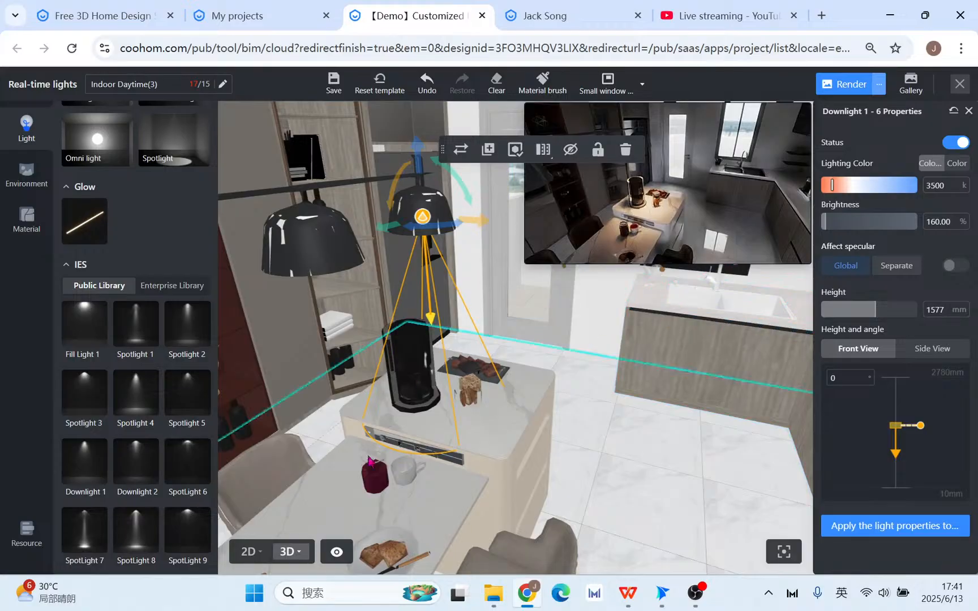
In the 2D plan, copy the downlight onto the other two pendants over the marble dining table.
left_click(249, 552)
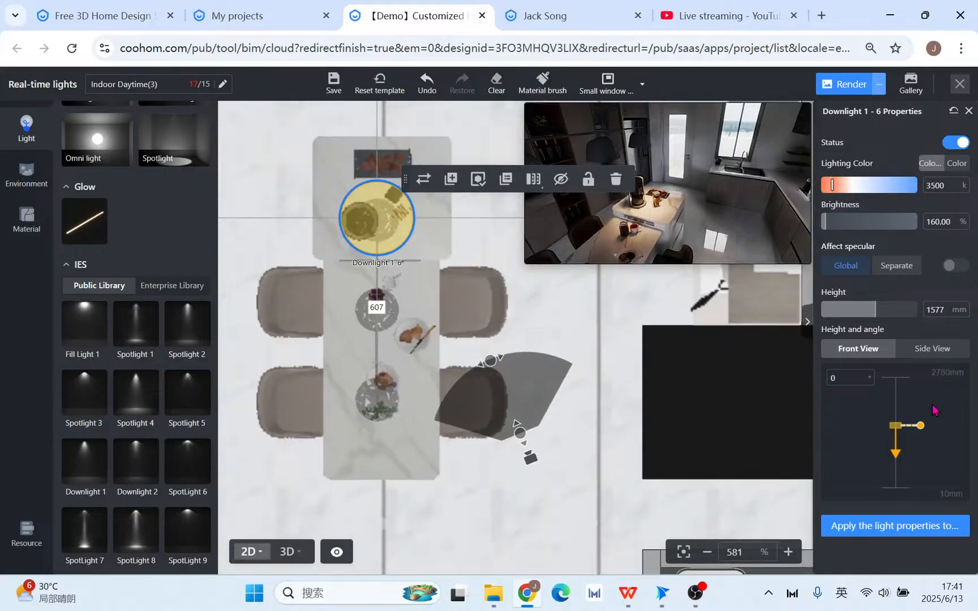
left_click_drag(379, 343, 382, 314)
left_click(452, 286)
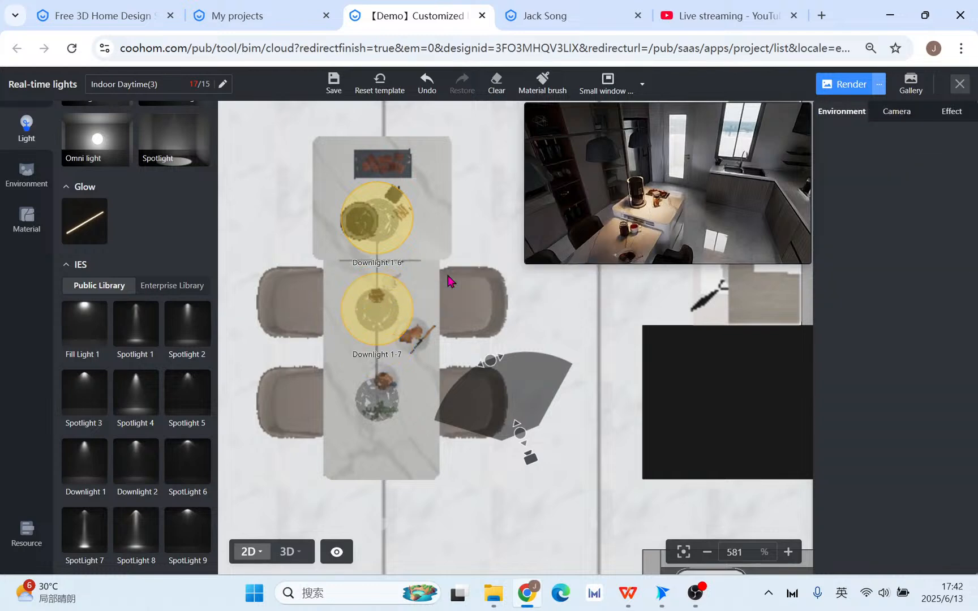
left_click(378, 385)
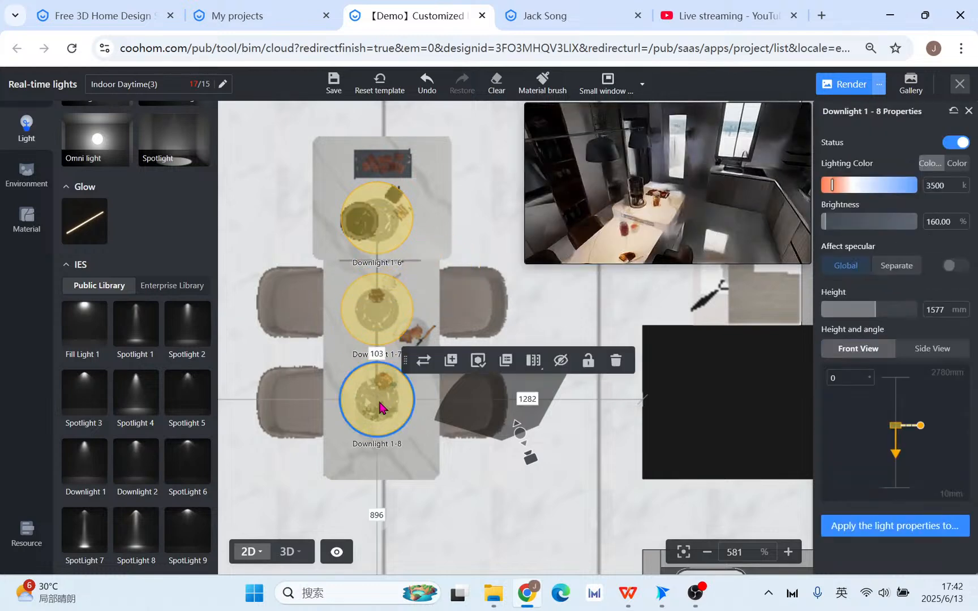
Check the lighting of the marble dining table and the black dining table in the 3D view.
left_click(288, 552)
left_click_drag(519, 419, 728, 459)
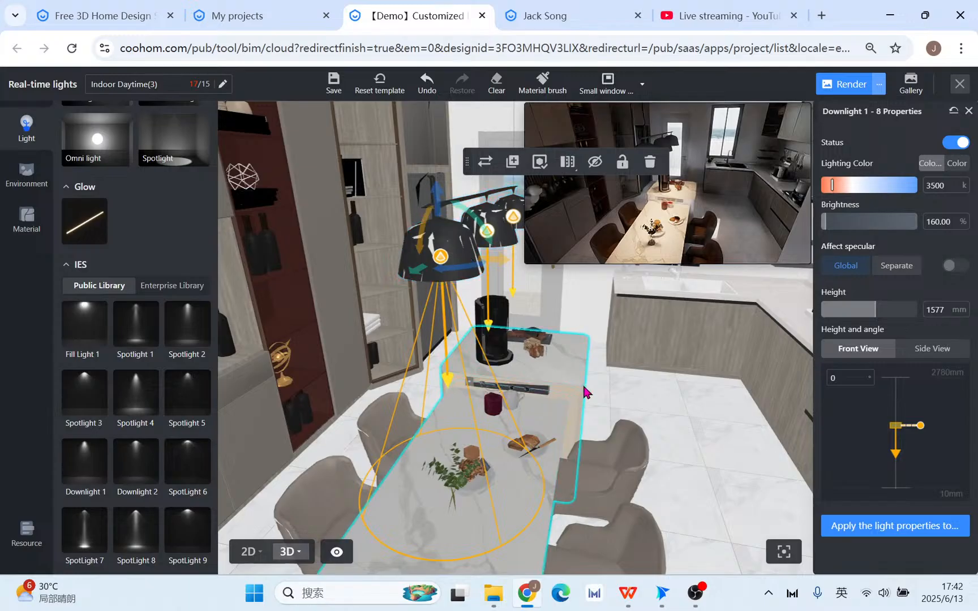
scroll(585, 391, "up", 10)
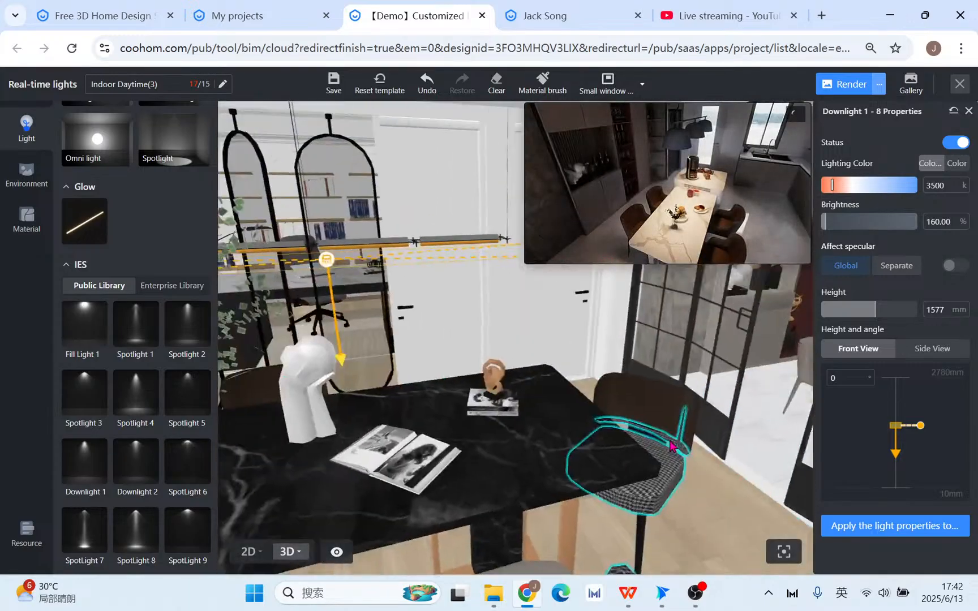
left_click_drag(670, 447, 484, 323)
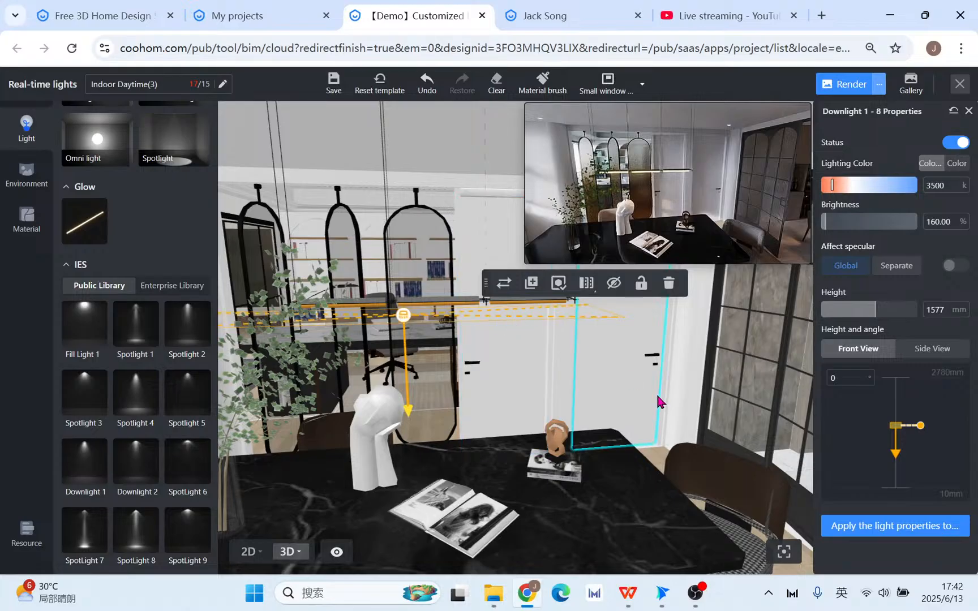
left_click_drag(659, 402, 604, 405)
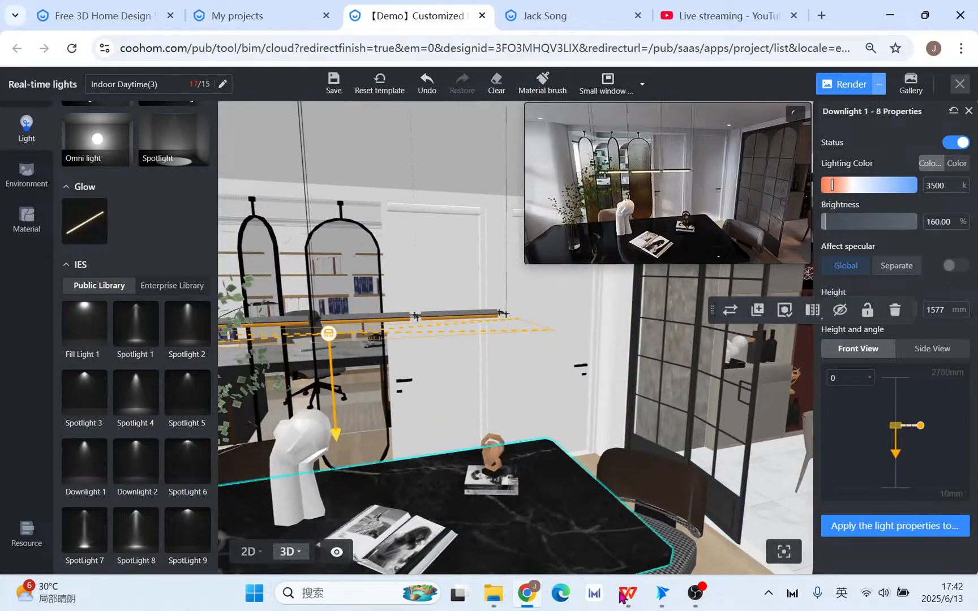
Consult the brightness and color temperature notes in Customize Light.pptx in WPS Office, and look over the living room in the 2D plan.
mouse_move(629, 598)
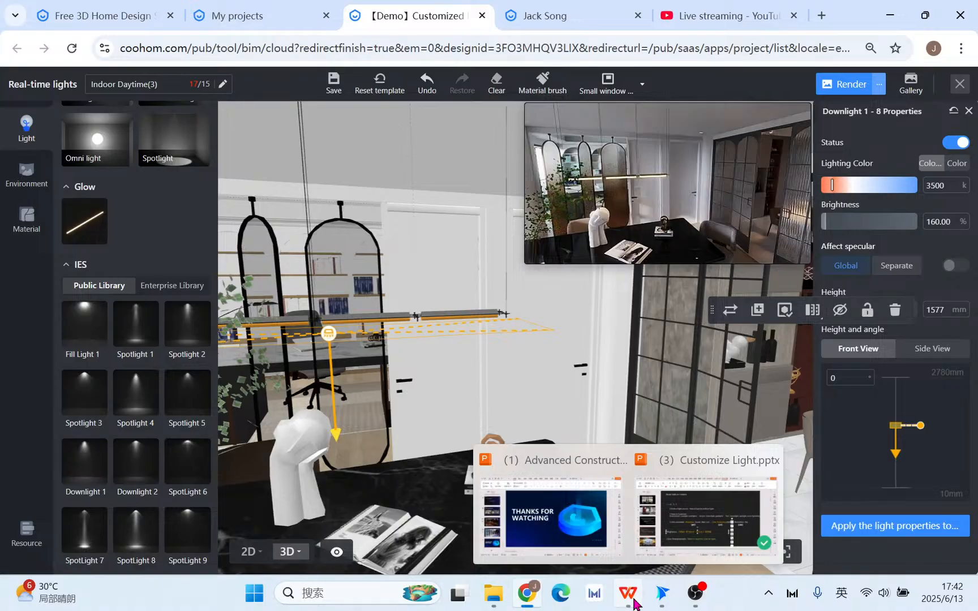
left_click(706, 512)
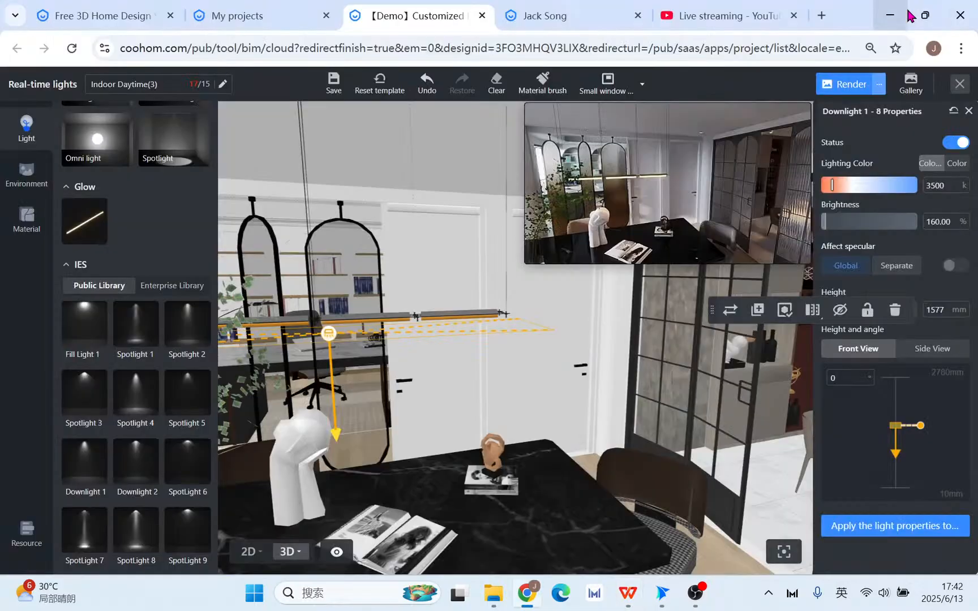
left_click(902, 15)
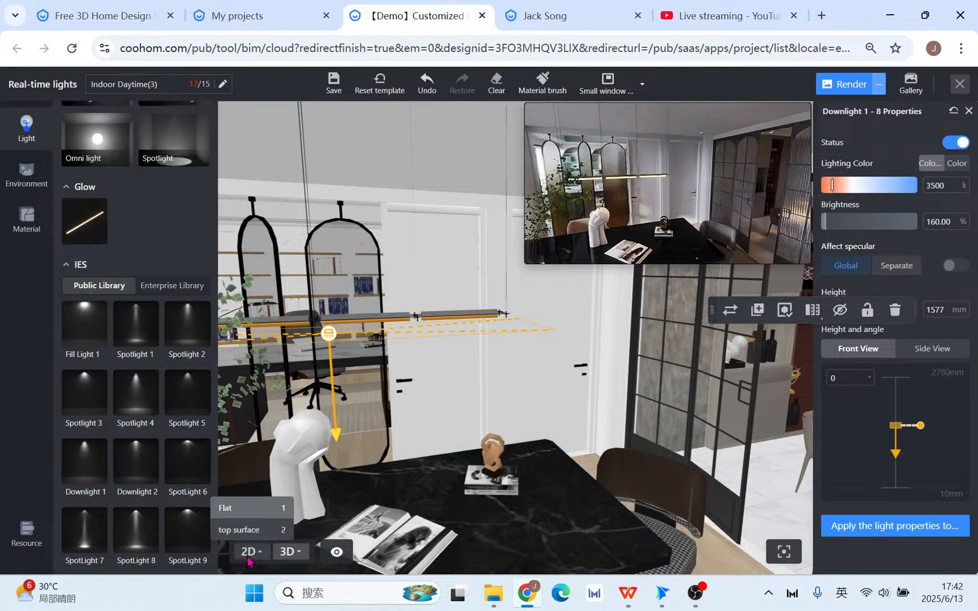
left_click(247, 556)
scroll(532, 406, "down", 3)
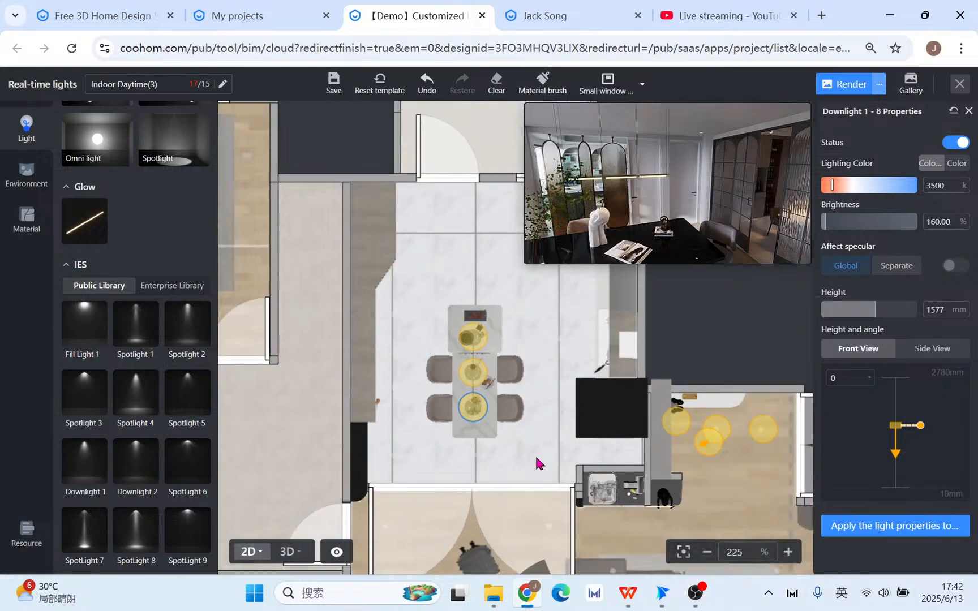
left_click_drag(535, 460, 428, 326)
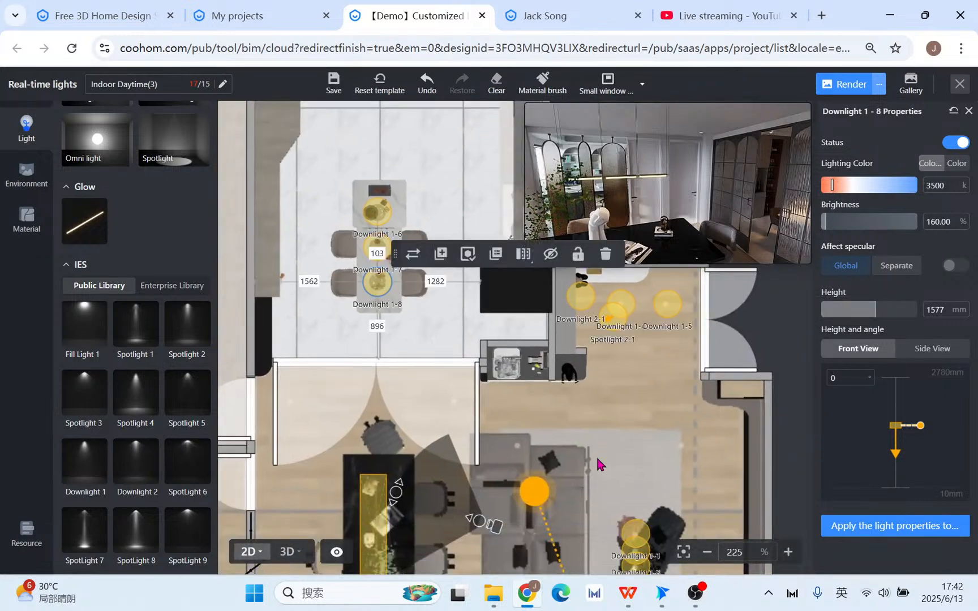
left_click_drag(630, 494, 553, 391)
scroll(552, 390, "up", 2)
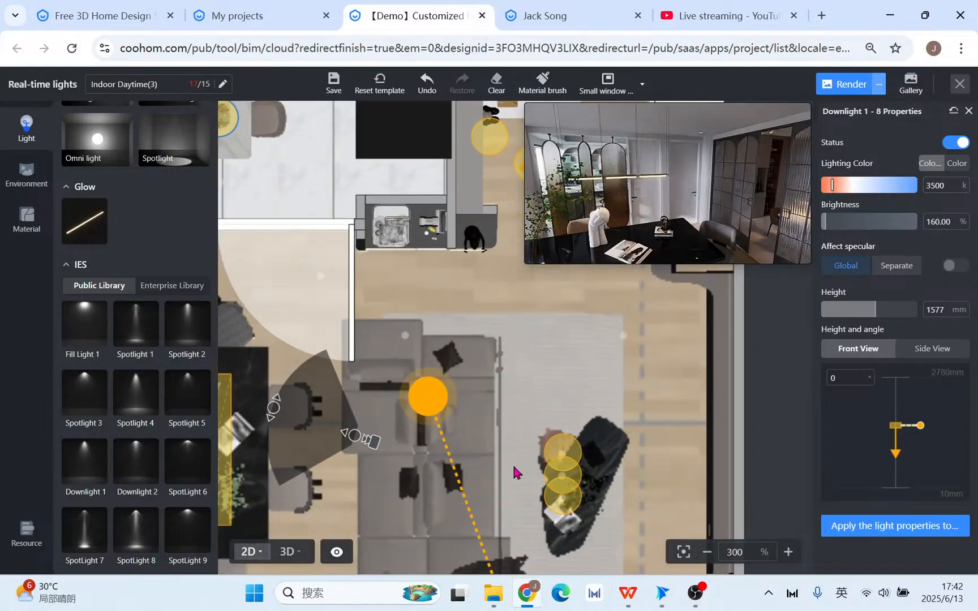
left_click_drag(516, 471, 498, 392)
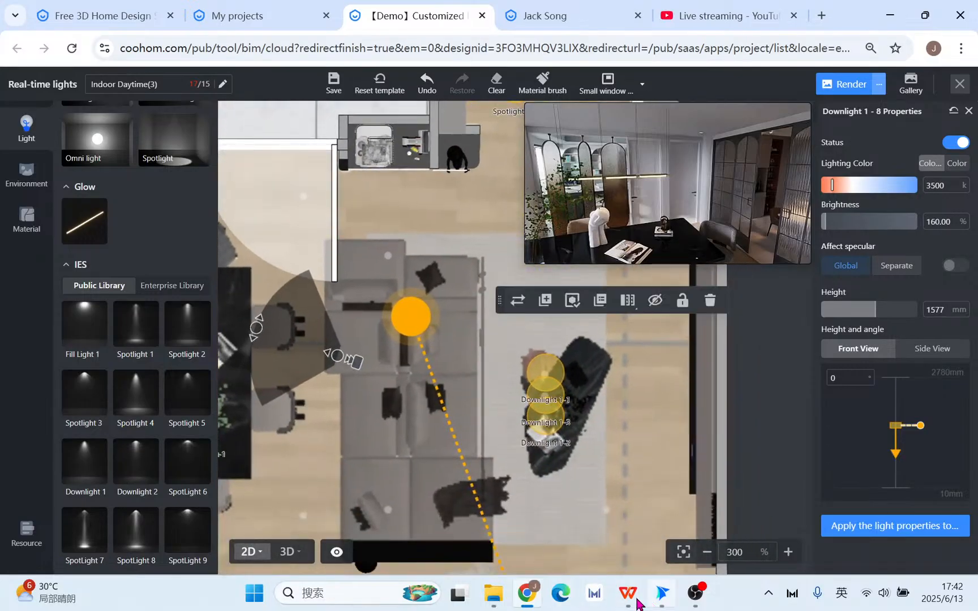
mouse_move(628, 603)
left_click(657, 509)
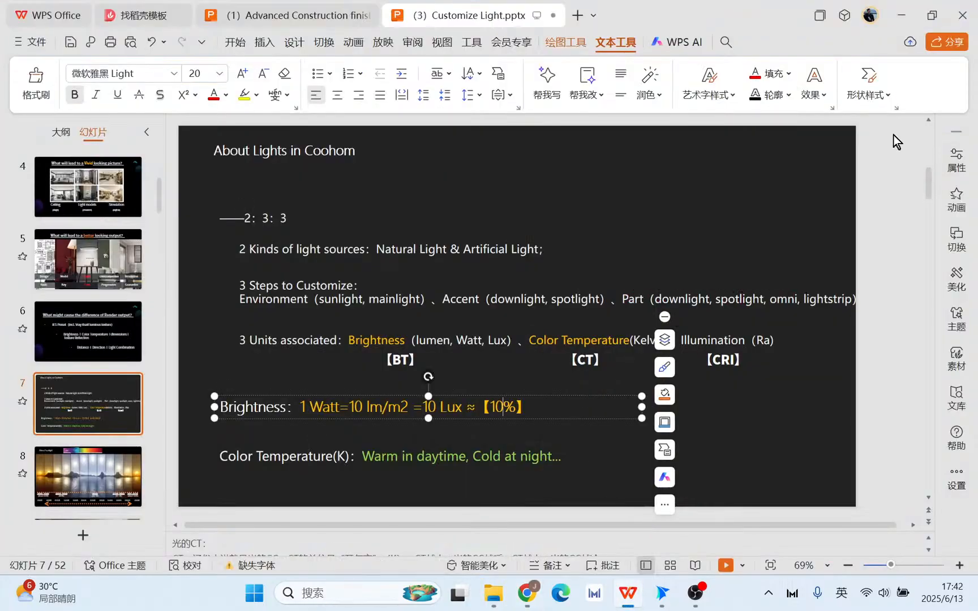
left_click(901, 16)
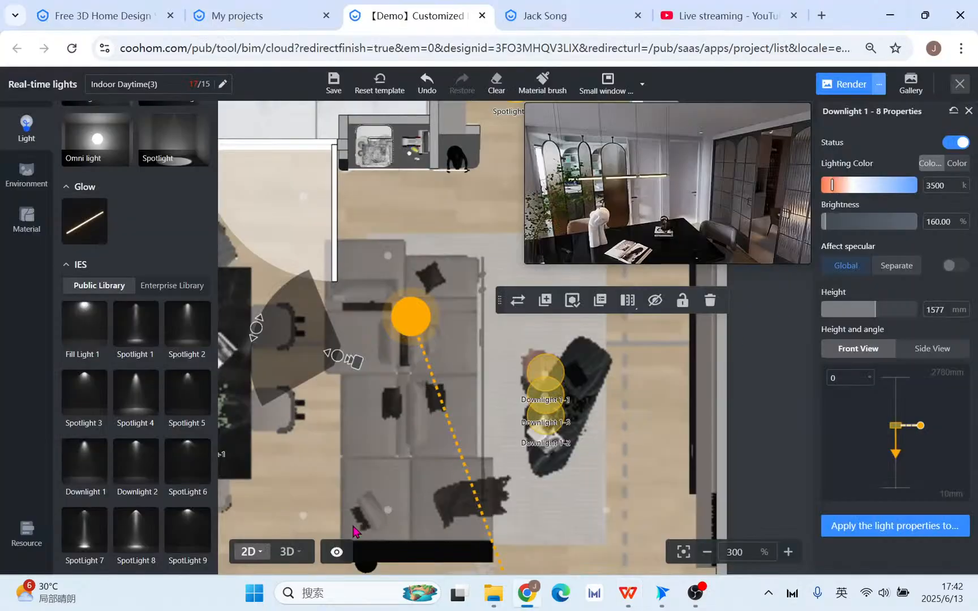
Examine the living room's ceiling, curtains and balcony doors in the 2D plan and 3D view.
scroll(462, 490, "down", 4)
left_click_drag(546, 509, 475, 425)
scroll(453, 470, "up", 5)
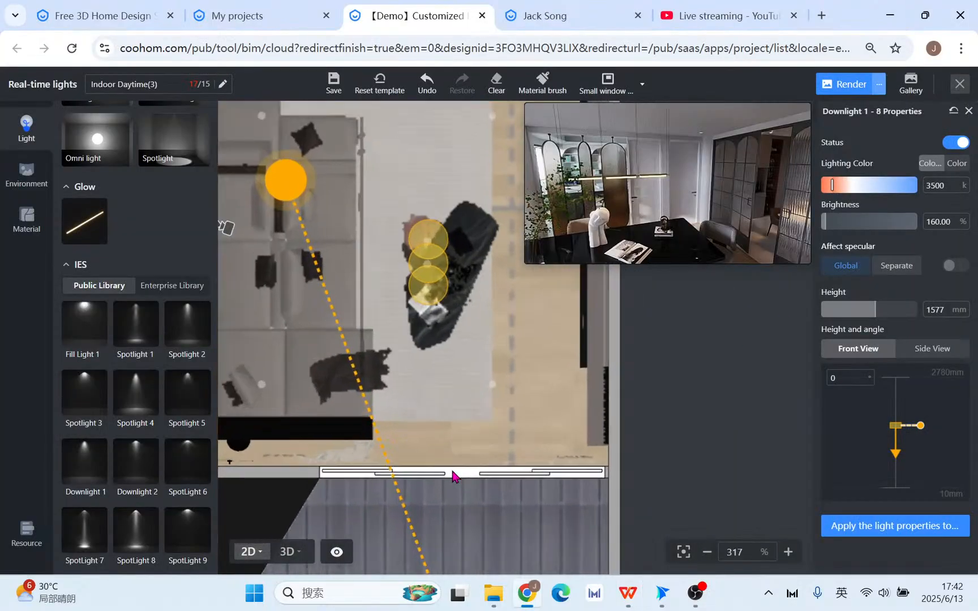
left_click(288, 551)
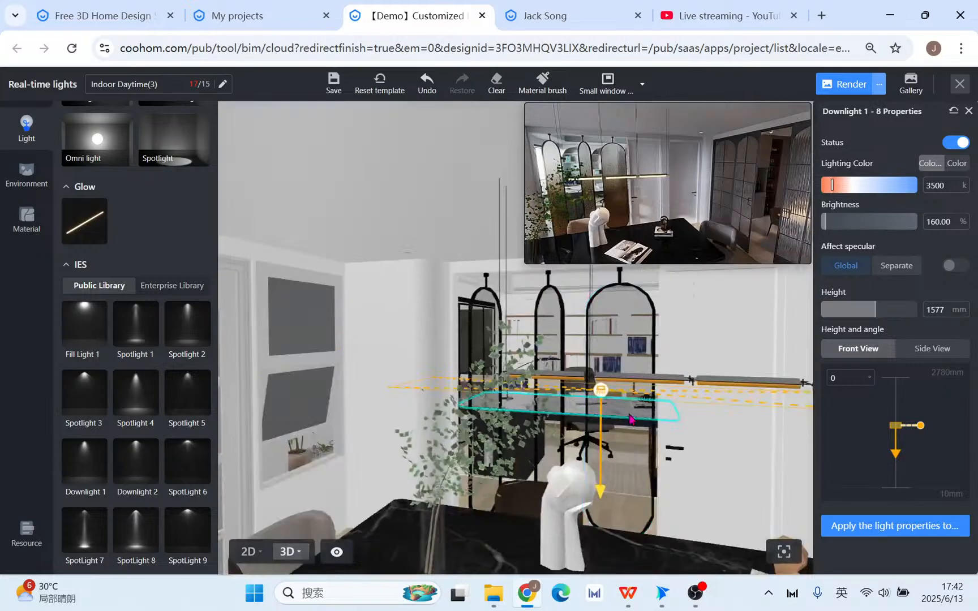
left_click_drag(632, 419, 674, 425)
left_click_drag(380, 432, 541, 434)
left_click_drag(388, 371, 602, 444)
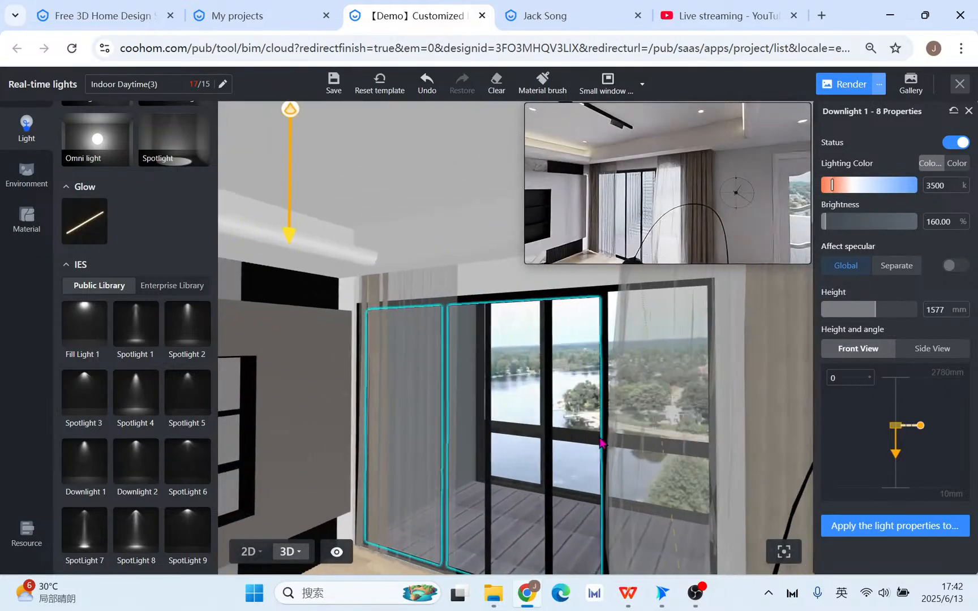
left_click(600, 443)
scroll(533, 378, "down", 5)
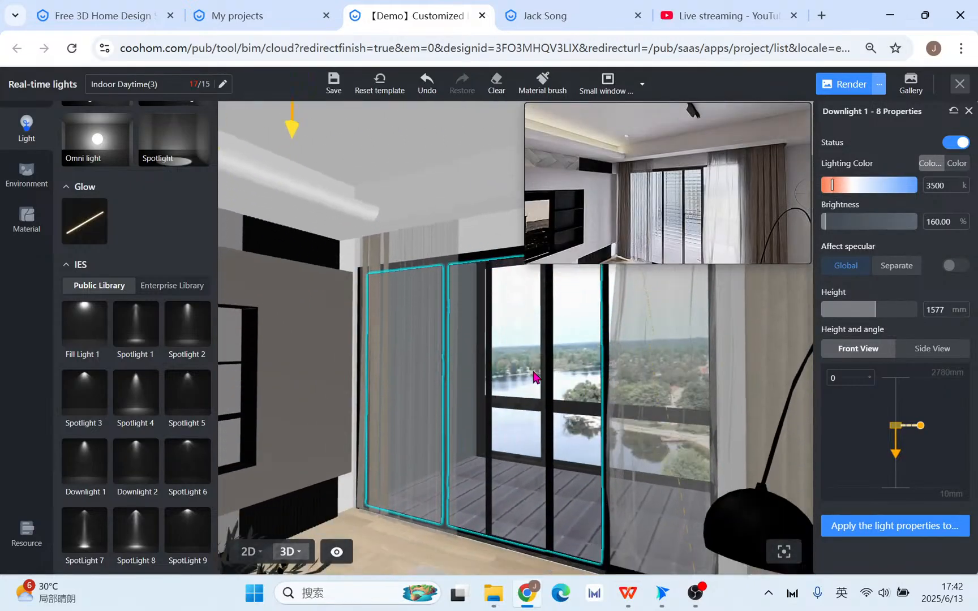
left_click_drag(475, 210, 437, 257)
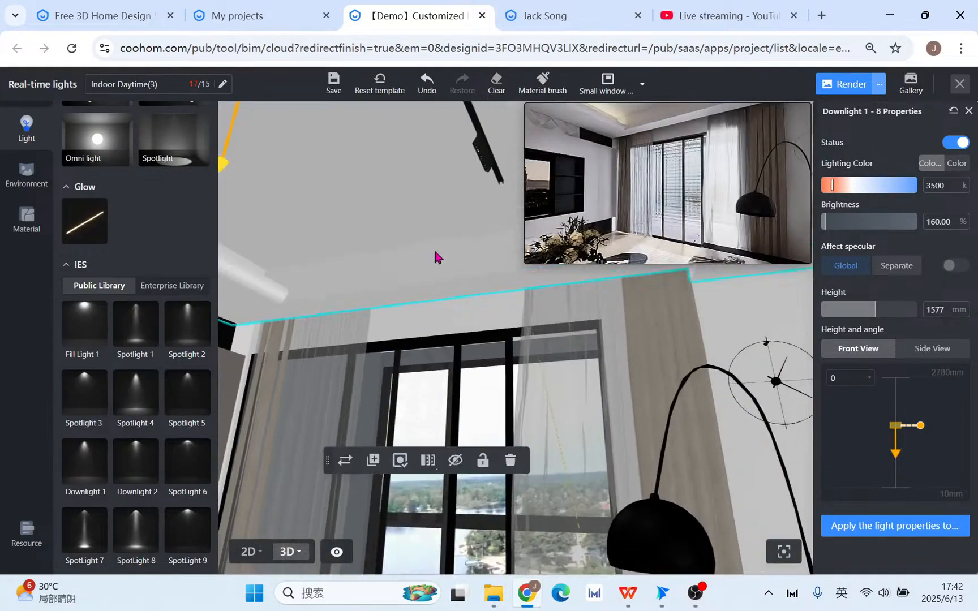
In the 2D plan, place a rectangular area light over the end of the living room sofa nearest the balcony.
left_click(249, 551)
scroll(96, 176, "up", 3)
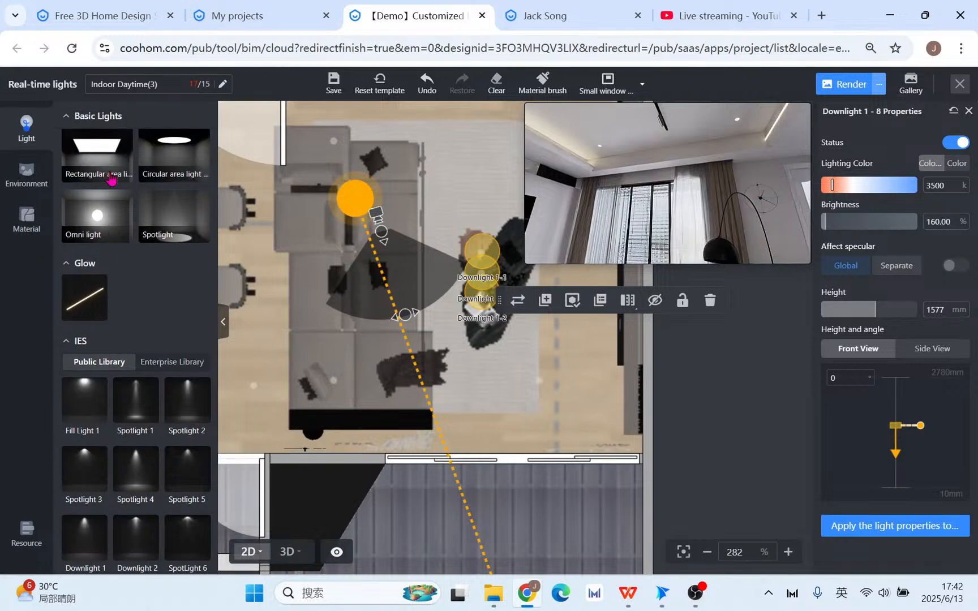
left_click(95, 170)
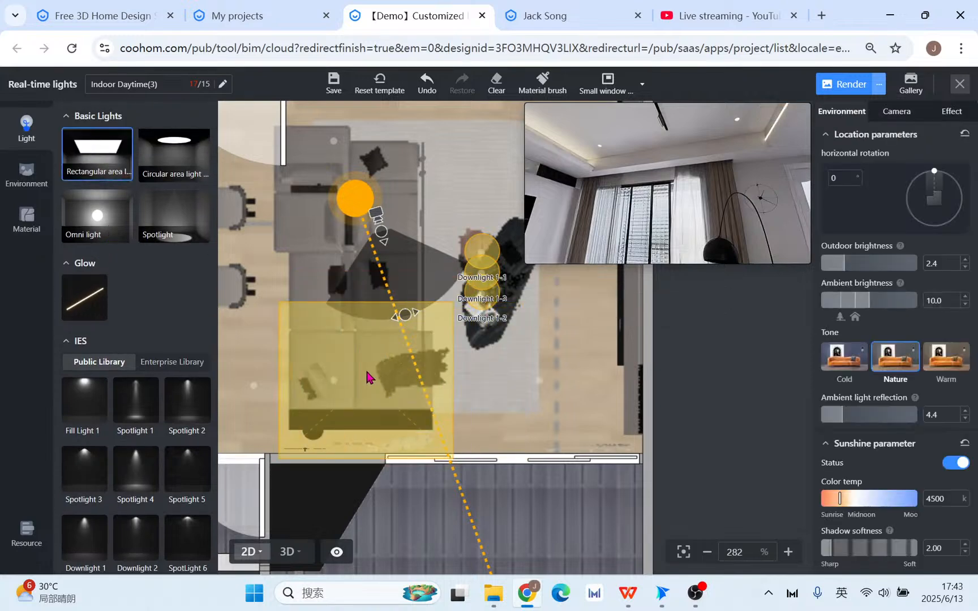
left_click(368, 378)
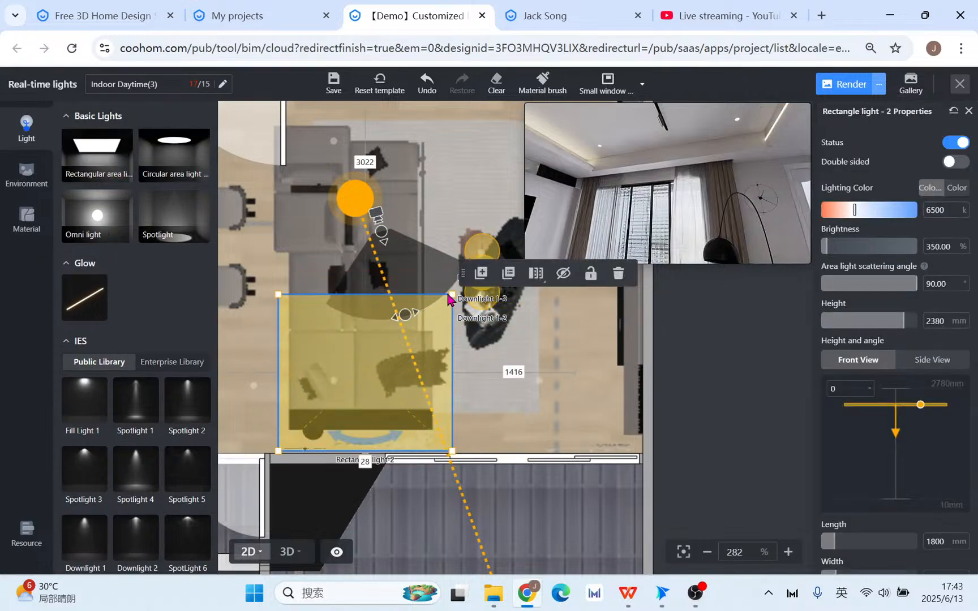
Reshape the rectangular area light into a strip along the balcony doors, about 4011 mm wide, and set its length to 50 mm.
left_click_drag(451, 295, 627, 441)
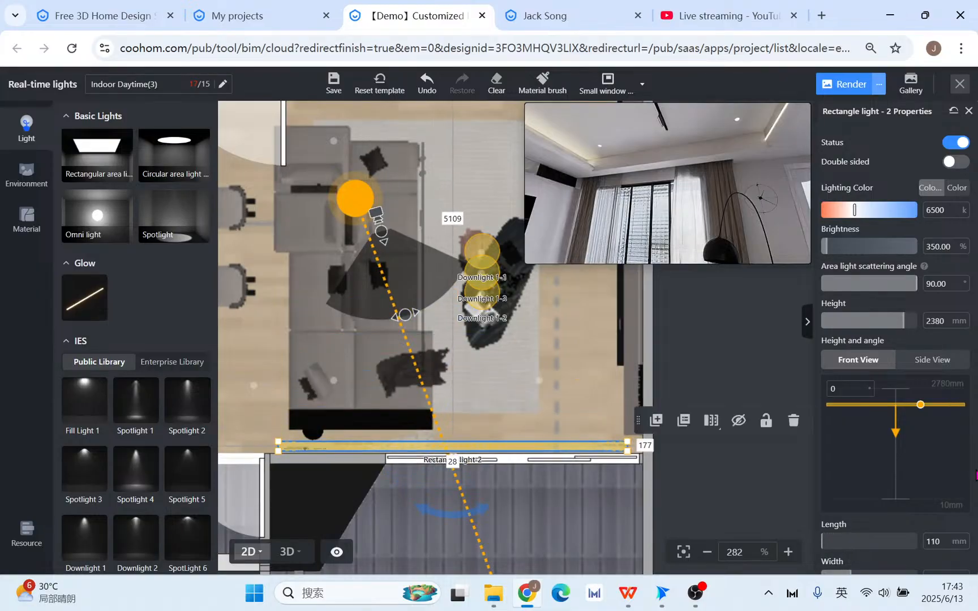
scroll(964, 484, "down", 2)
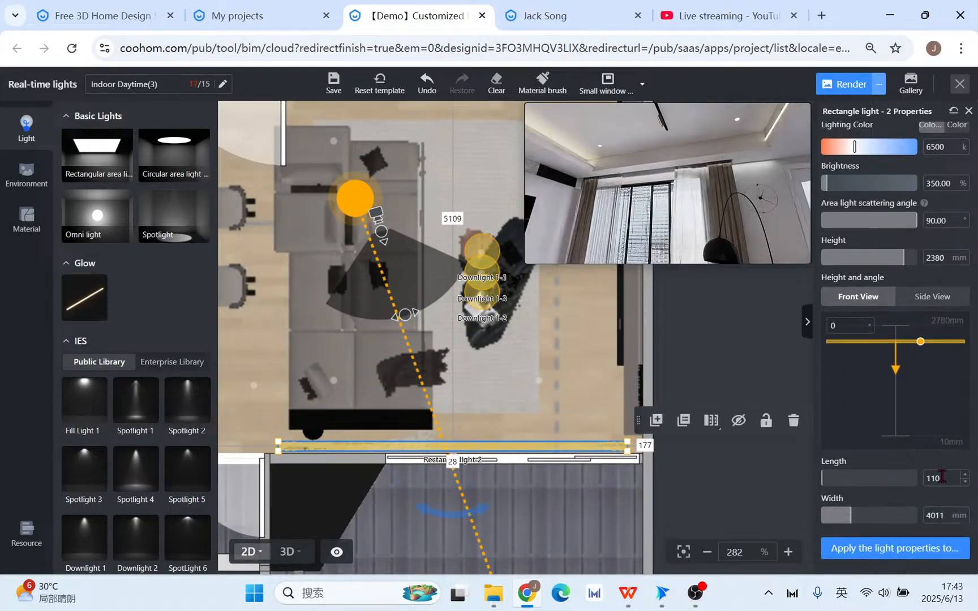
key("Return")
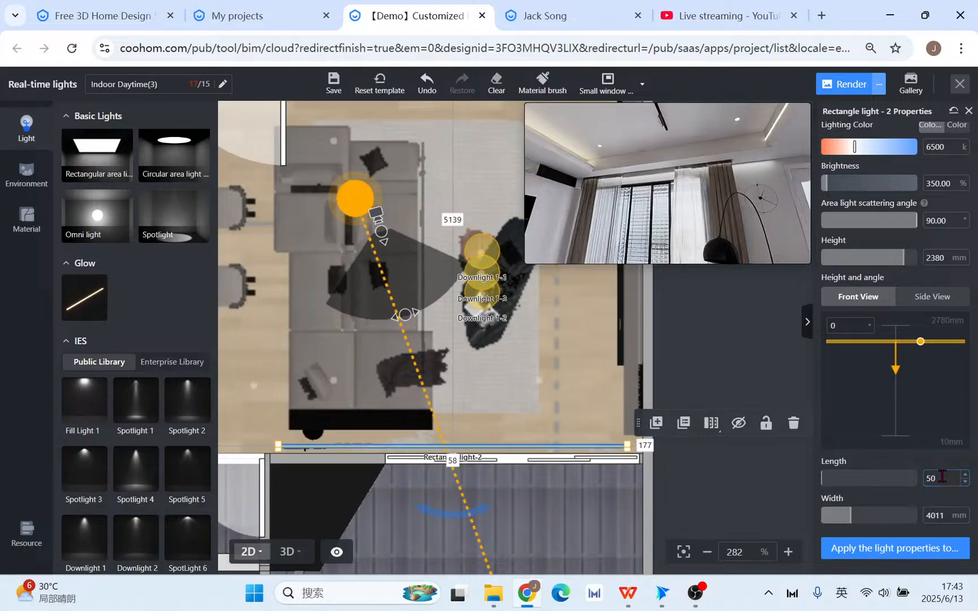
Set the balcony strip light to 4000 K and 1200% brightness, and raise it to a height of about 2550 mm.
scroll(612, 478, "up", 2)
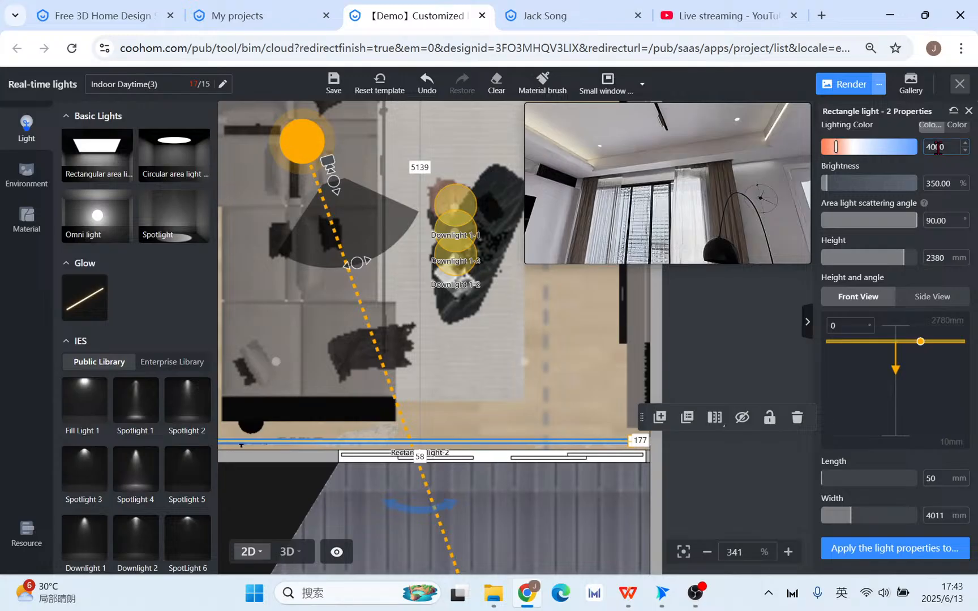
double_click(937, 180)
type("120")
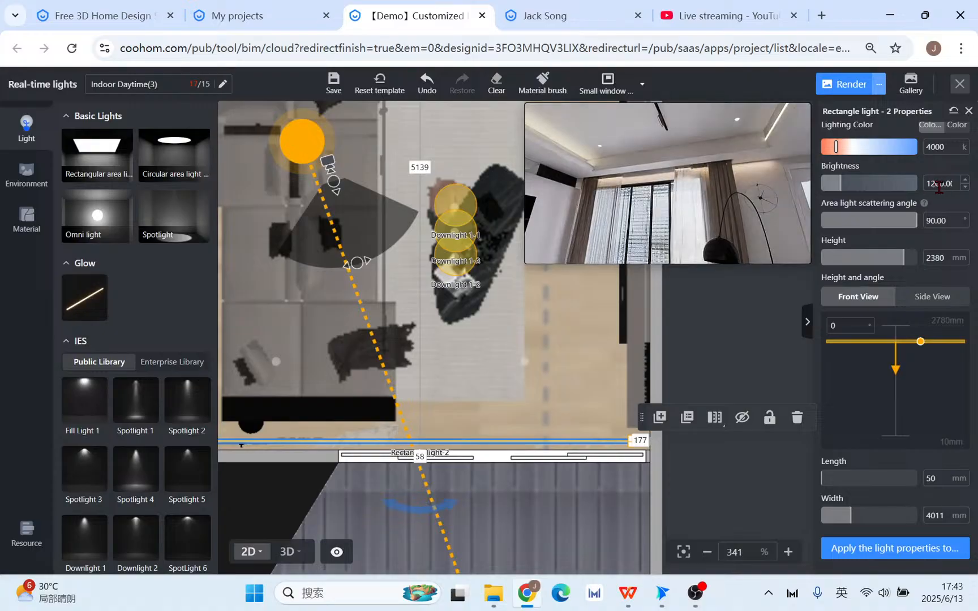
left_click(288, 552)
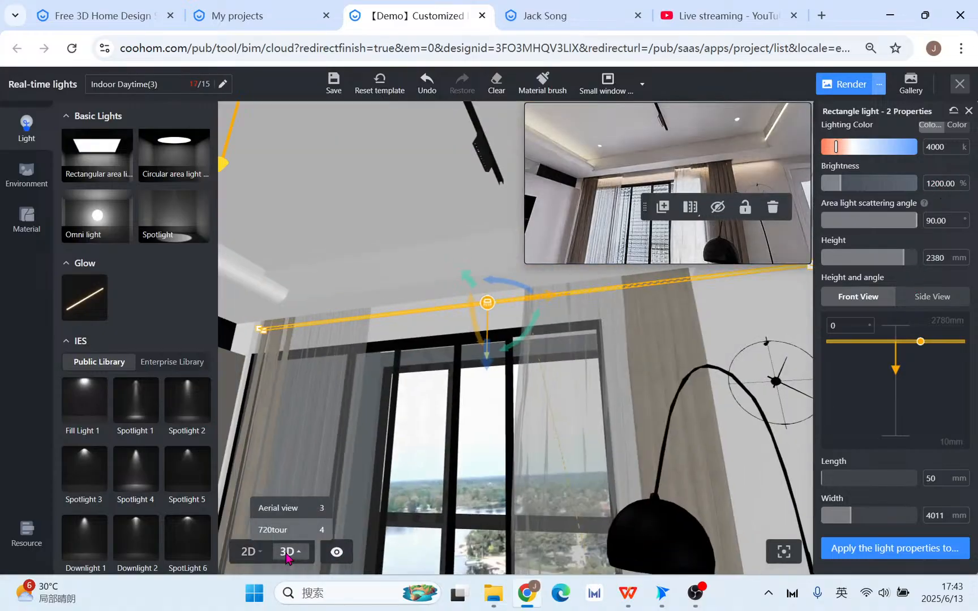
left_click_drag(485, 357, 485, 337)
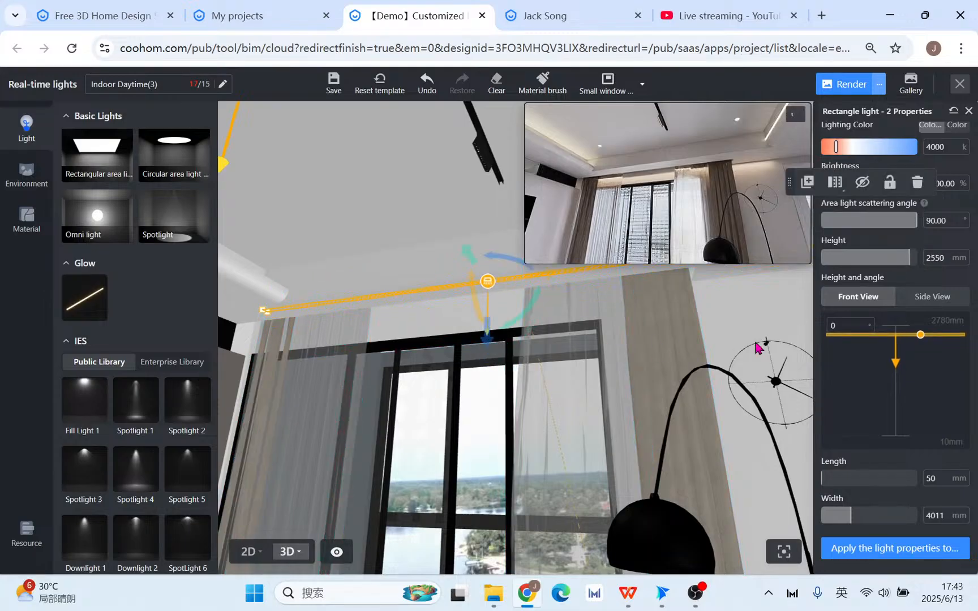
In the 2D plan, shorten the strip light to about 3263 by 37 mm and shift it slightly closer to the balcony doors.
left_click(249, 551)
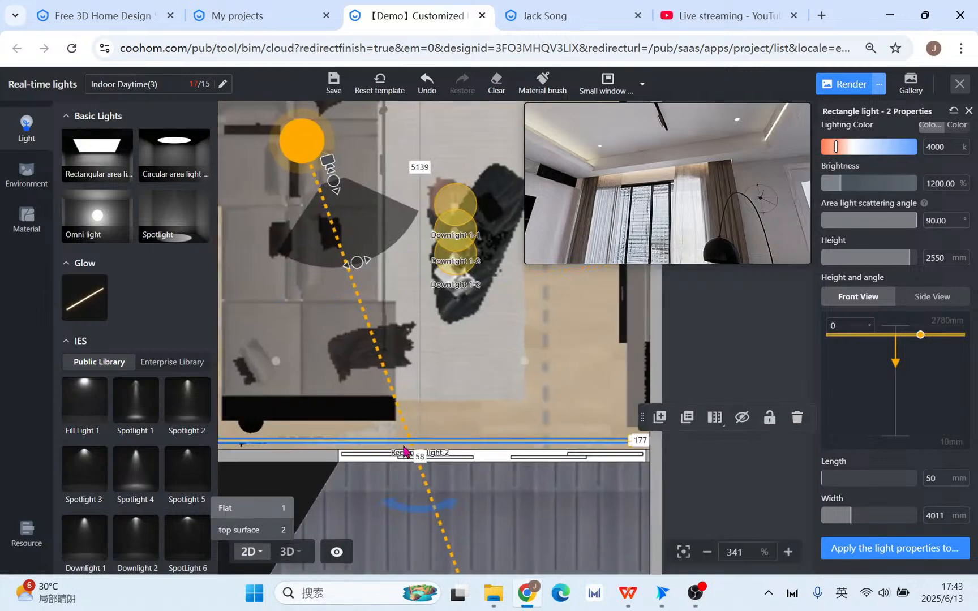
left_click_drag(359, 419, 450, 402)
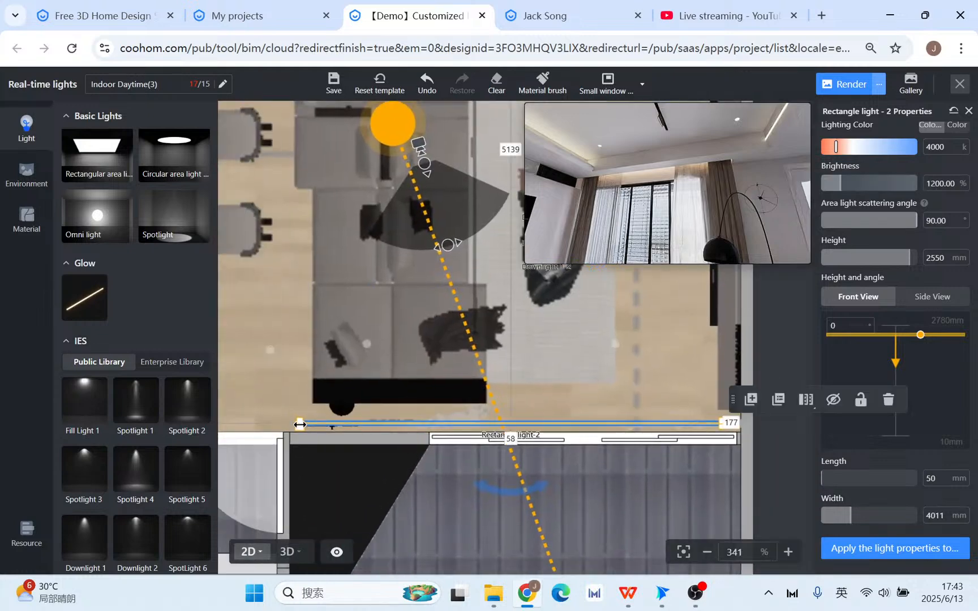
scroll(300, 425, "up", 6)
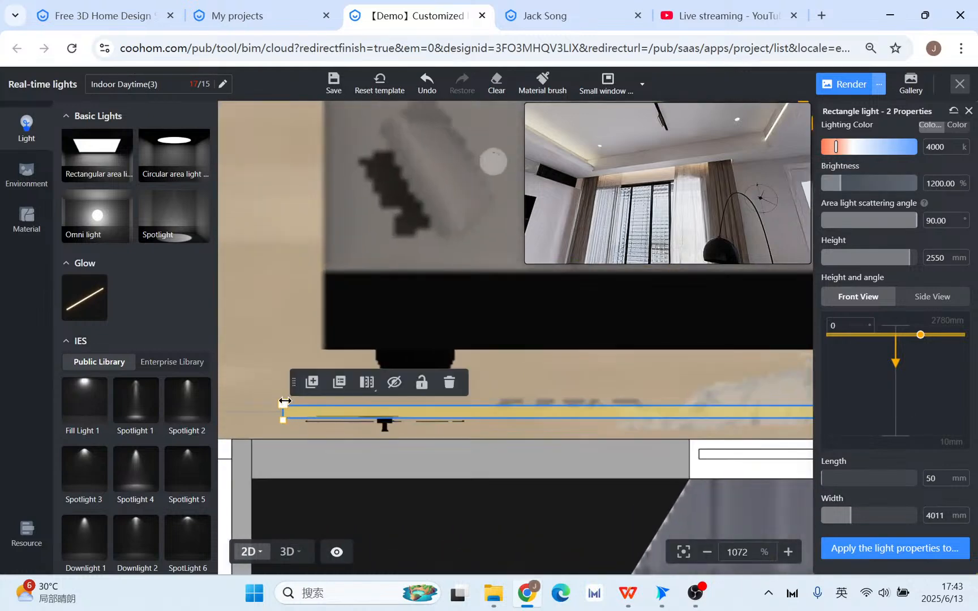
left_click_drag(284, 401, 531, 408)
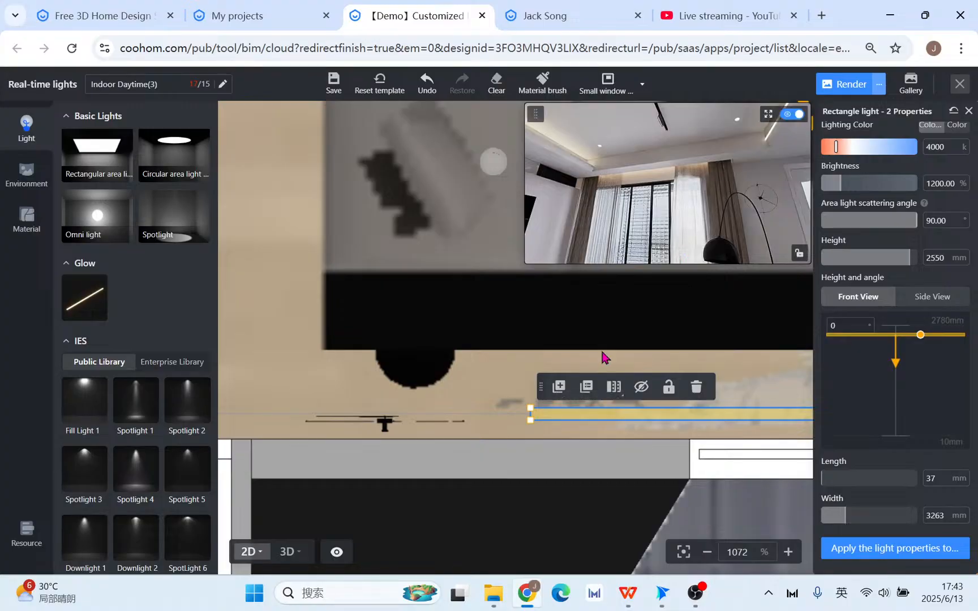
left_click_drag(673, 421, 672, 429)
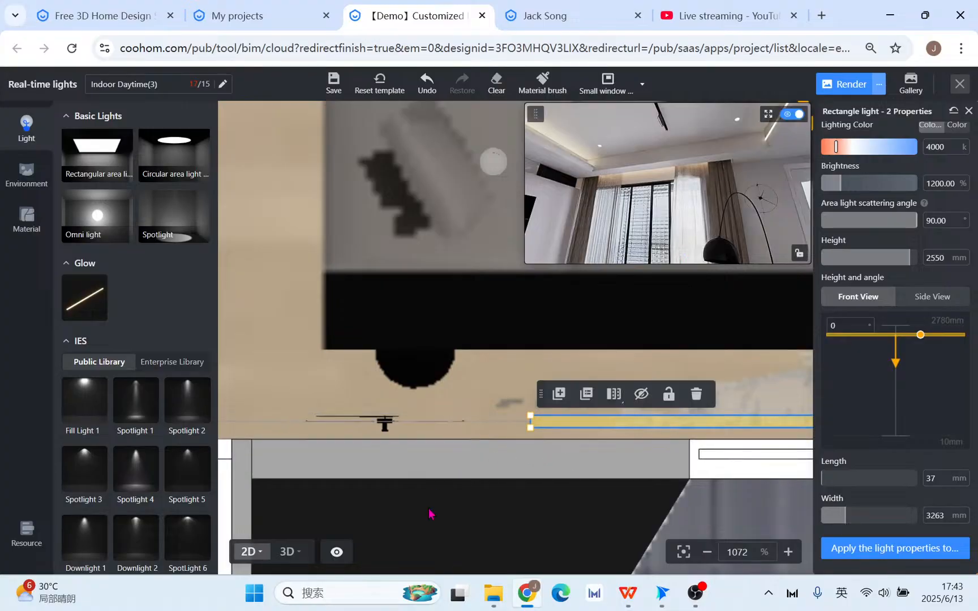
Raise the balcony strip light to about 2606 mm in the 3D view and inspect its effect on the curtains in the full-screen preview.
left_click(303, 552)
left_click(287, 551)
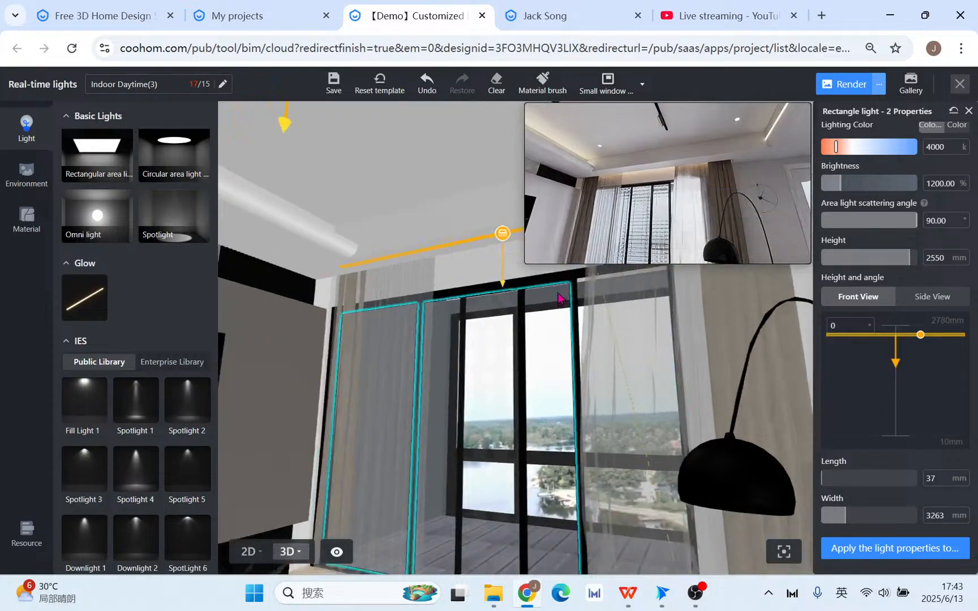
left_click_drag(559, 299, 574, 316)
left_click_drag(801, 427, 521, 430)
scroll(399, 431, "down", 5)
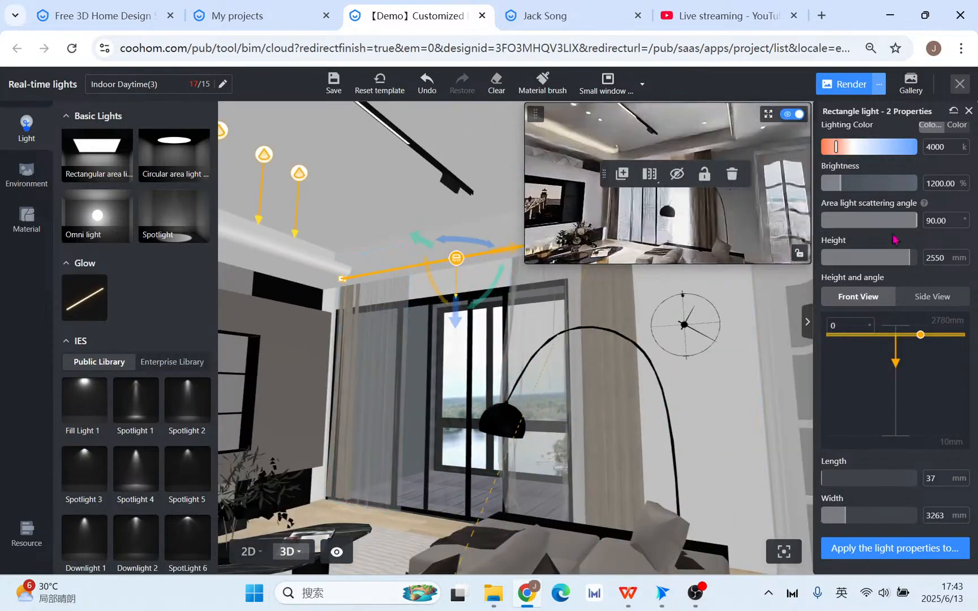
left_click_drag(455, 320, 458, 313)
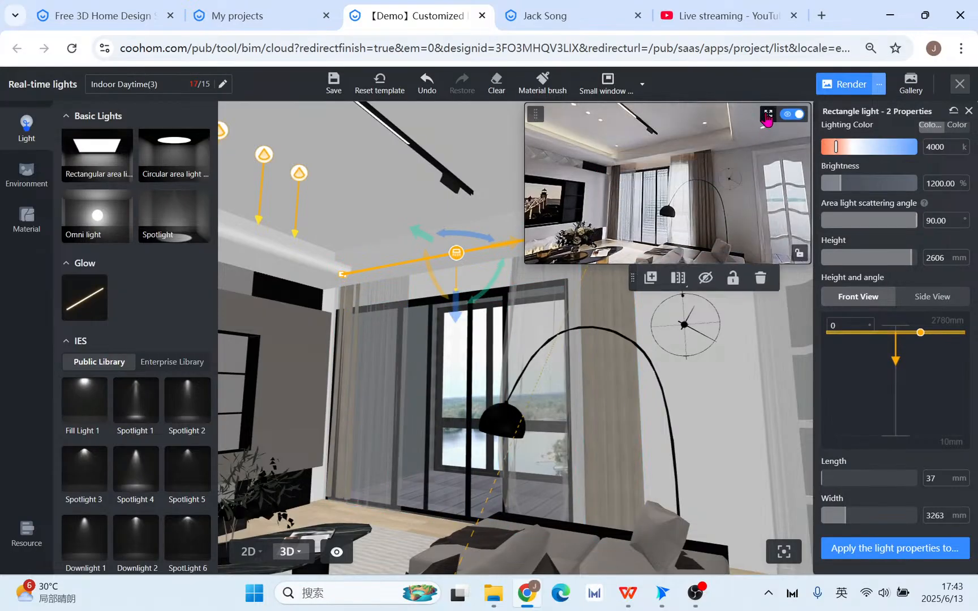
left_click(768, 113)
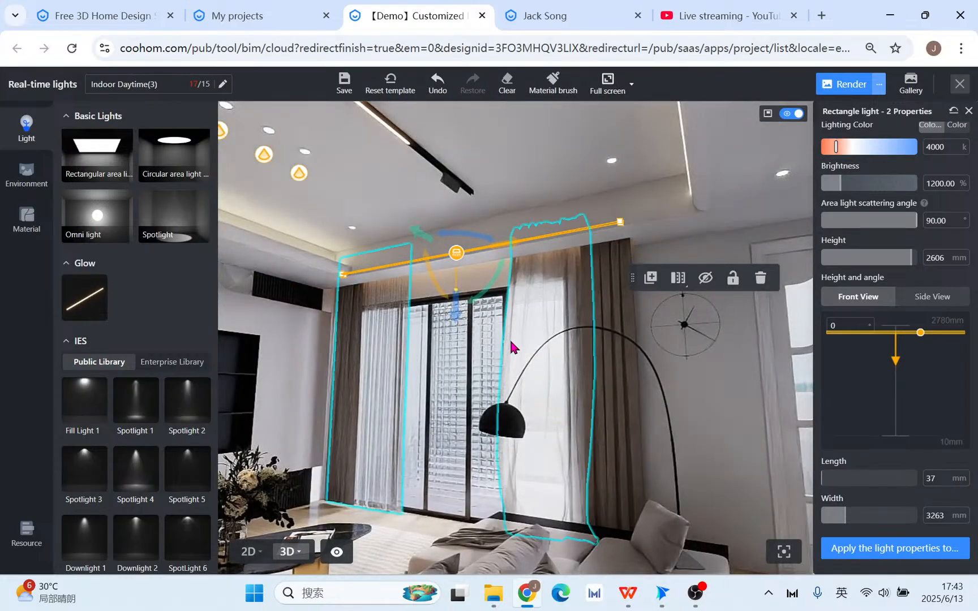
scroll(926, 328, "up", 2)
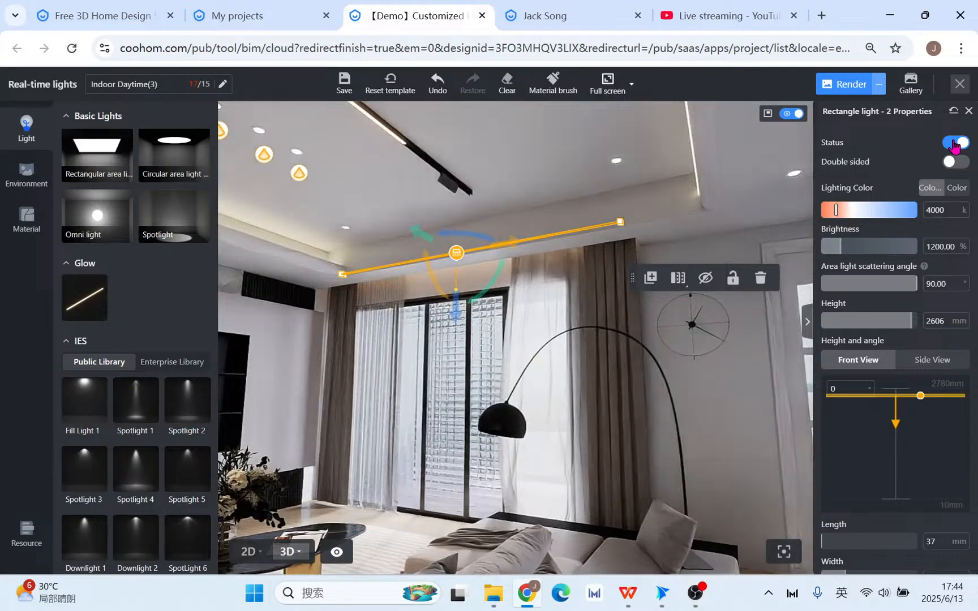
Duplicate the balcony strip light in the 2D plan and place the copy across the living room's TV wall.
left_click(255, 551)
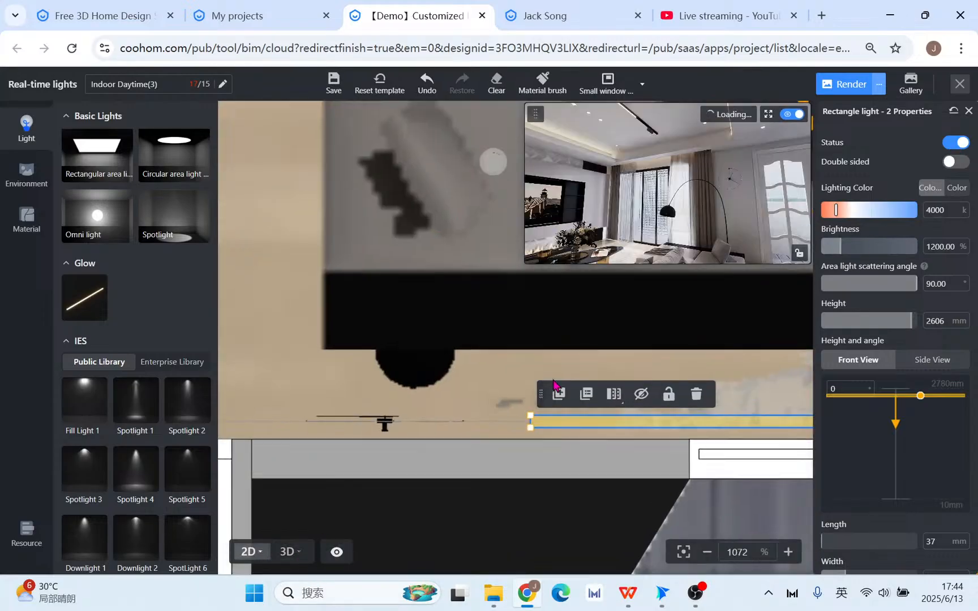
scroll(554, 385, "down", 10)
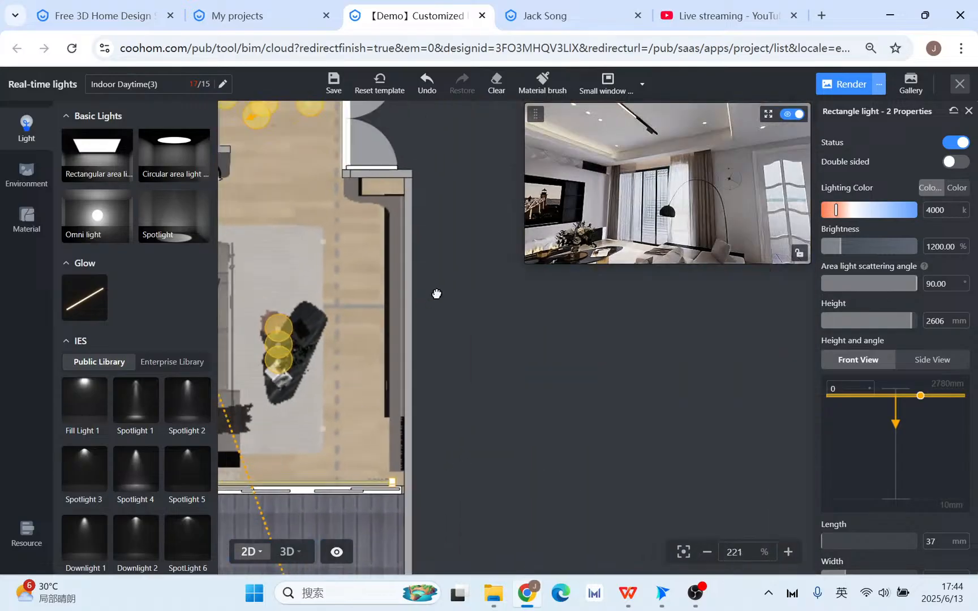
left_click_drag(437, 293, 491, 291)
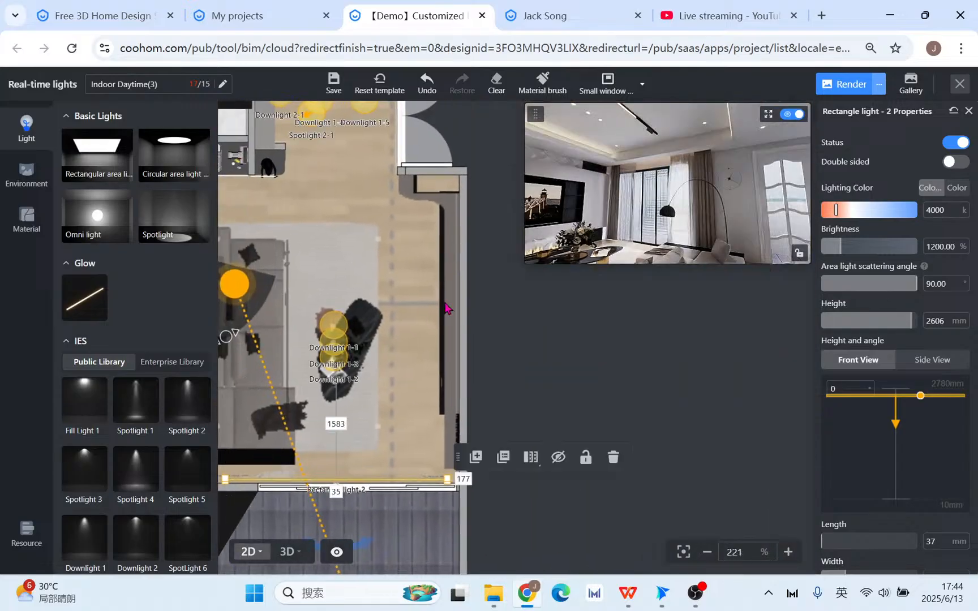
left_click(431, 487)
left_click(426, 480)
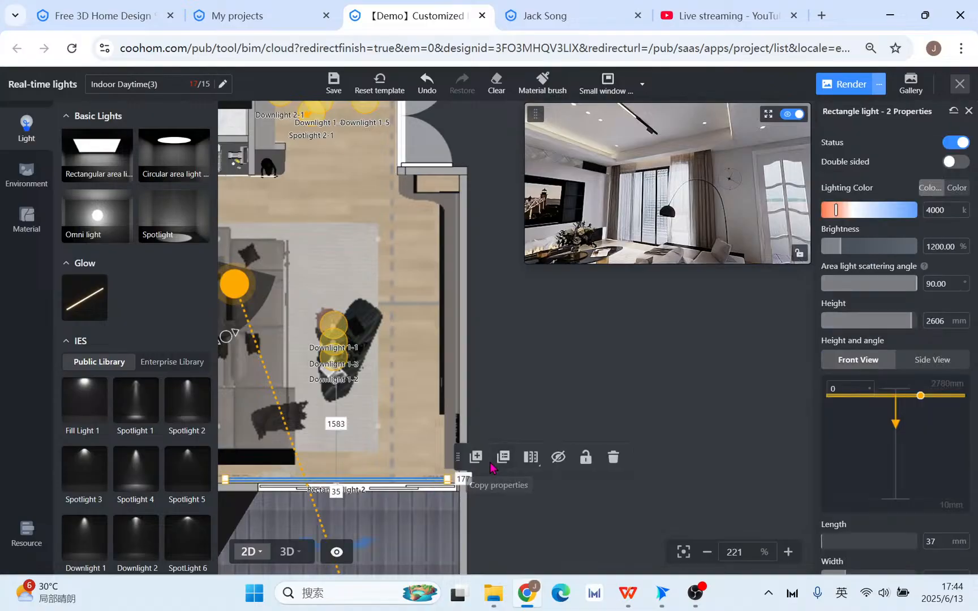
left_click(476, 456)
left_click(456, 308)
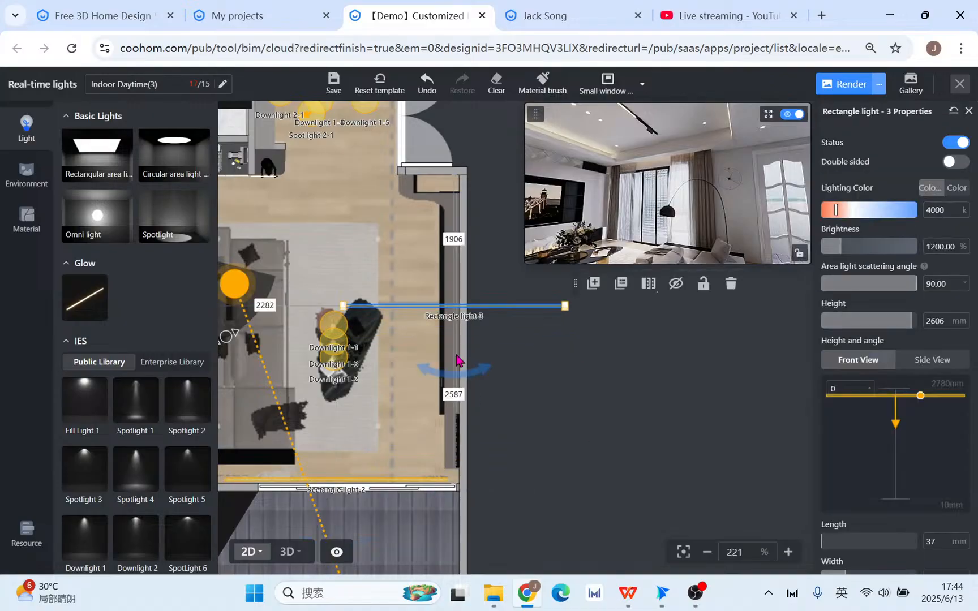
Rotate the copied strip light parallel to the TV wall and extend it to the wall's balcony end, about 51 mm in length.
left_click_drag(456, 372, 385, 307)
scroll(453, 434, "up", 5)
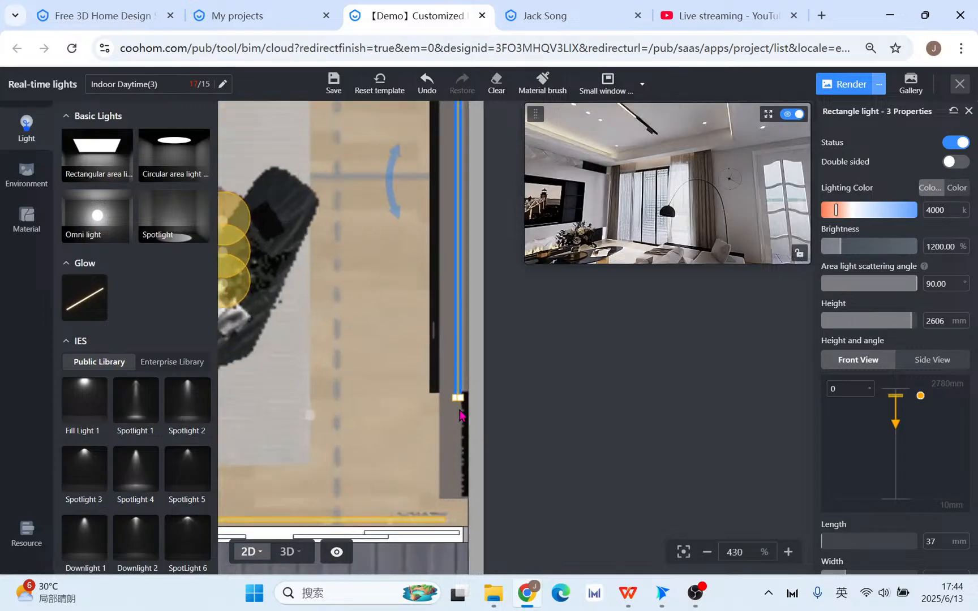
left_click_drag(457, 402, 458, 506)
In the 3D view, flip the TV wall strip light upward to about -179° and lower it to about 2164 mm.
left_click(298, 551)
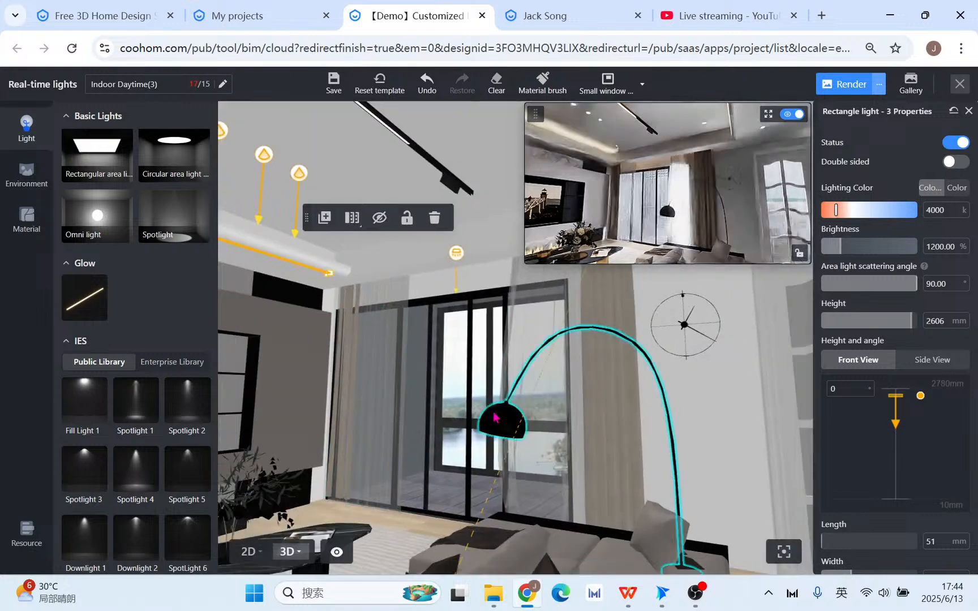
left_click_drag(335, 358, 581, 361)
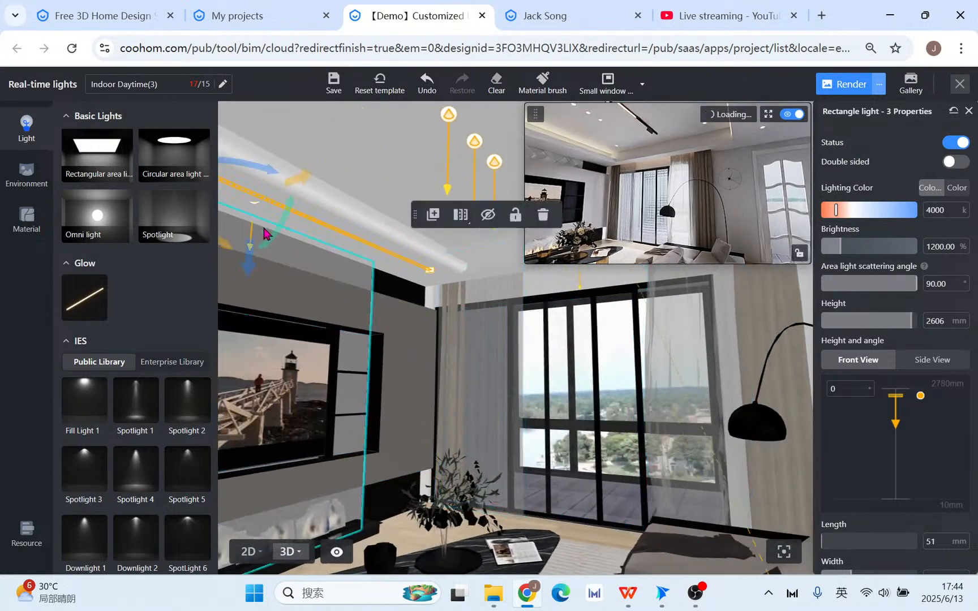
left_click_drag(279, 230, 237, 172)
left_click_drag(250, 249, 245, 333)
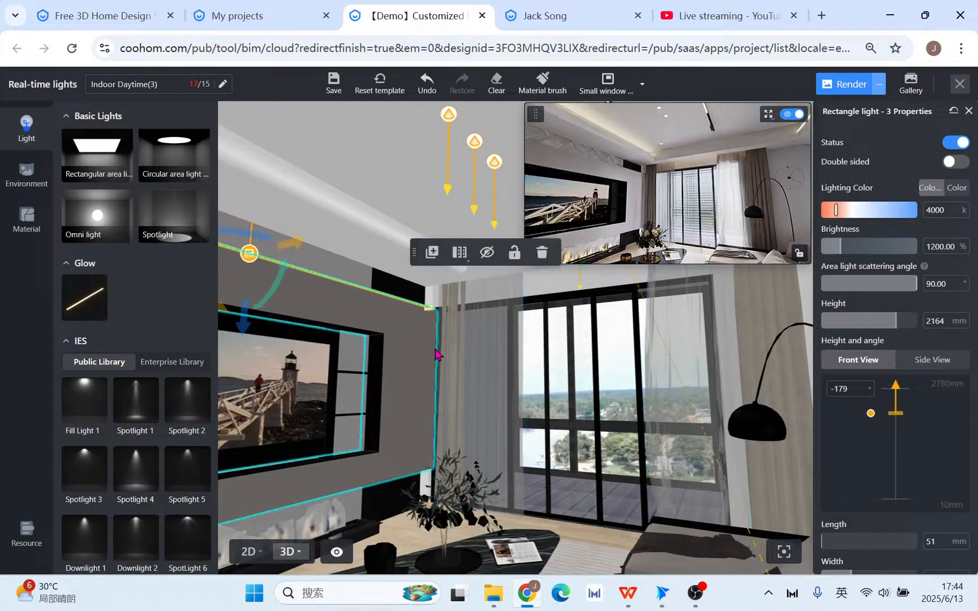
Set the TV wall strip light's brightness to 800% after viewing the wall up close.
left_click_drag(434, 349, 577, 392)
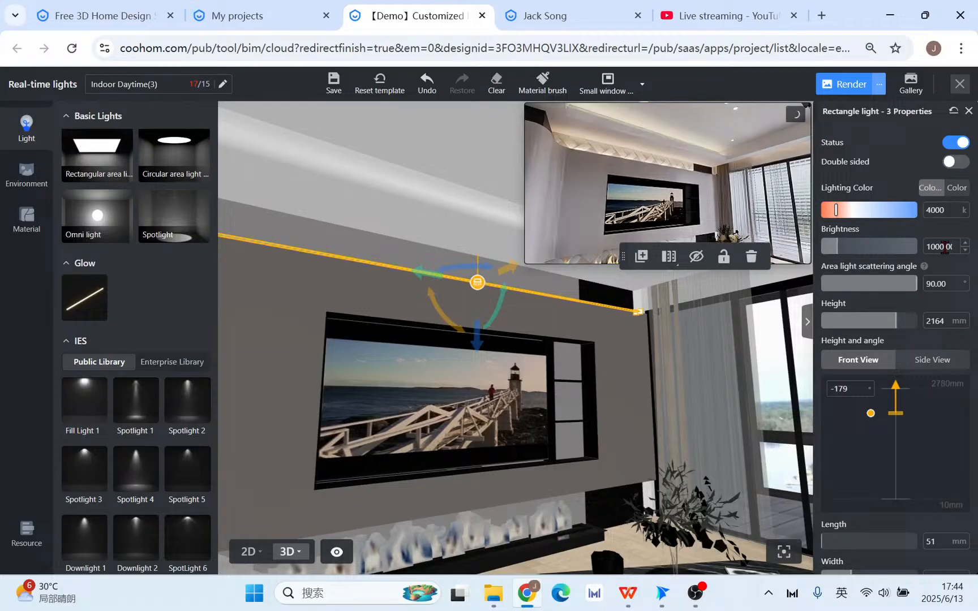
left_click(654, 204)
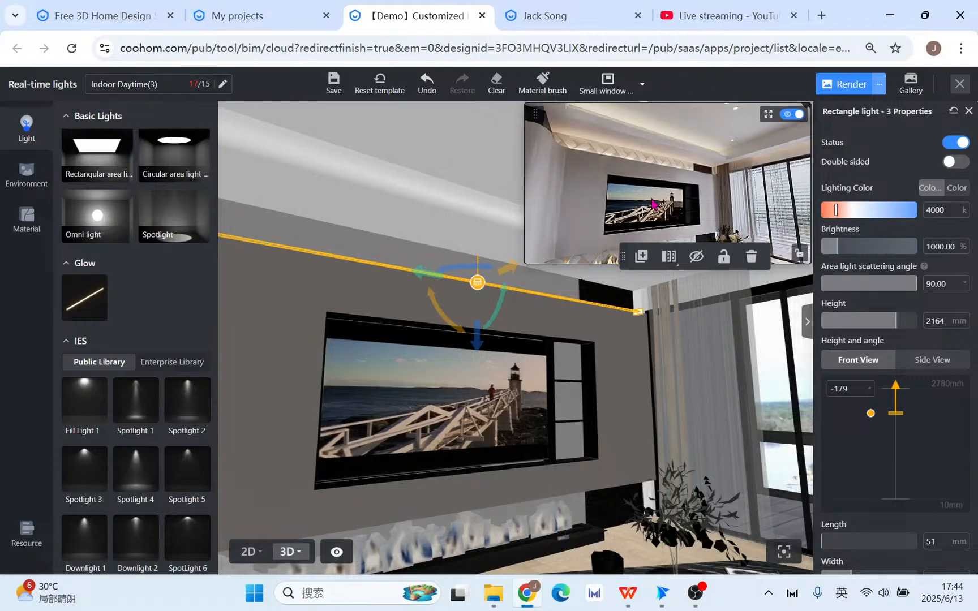
left_click(943, 247)
type("8000")
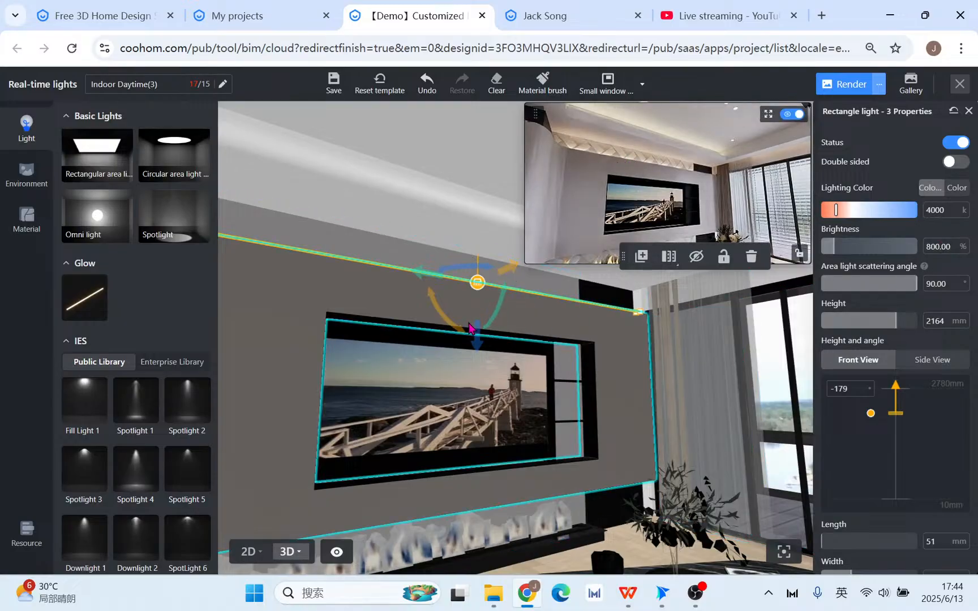
Fine-tune the TV wall strip light's height to about 2119 mm while checking the glow above the wall panel.
left_click_drag(477, 332, 478, 336)
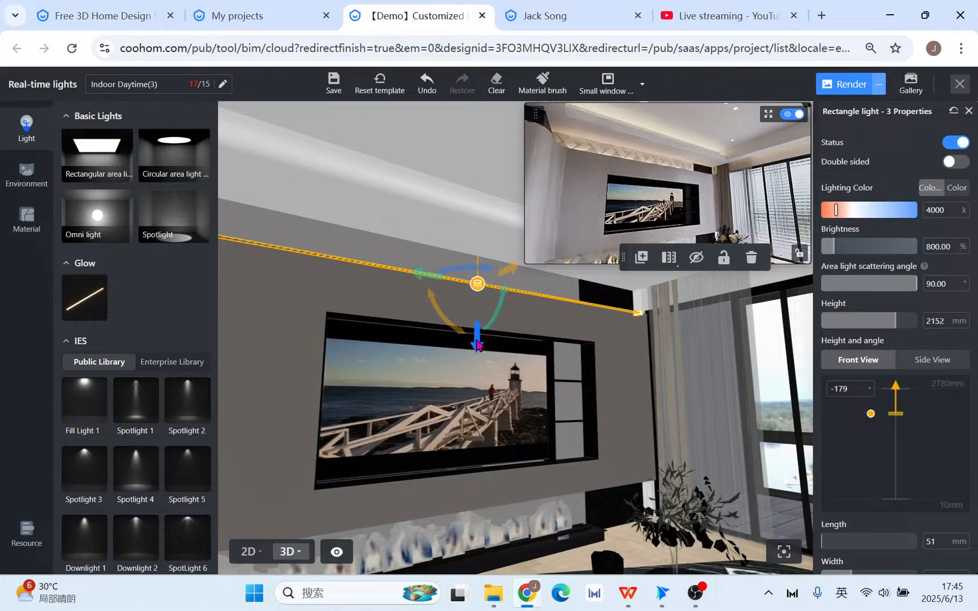
left_click_drag(477, 343, 477, 365)
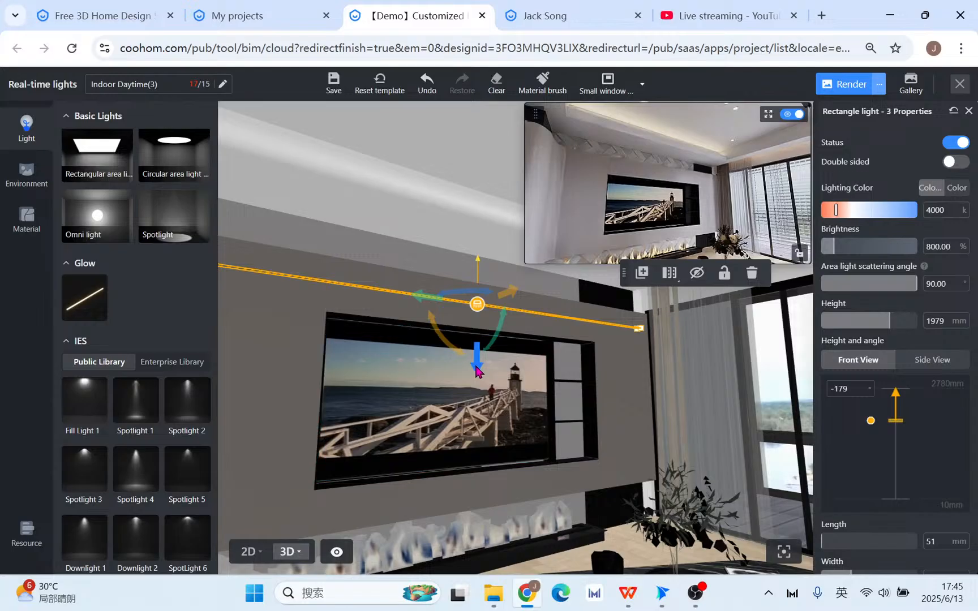
left_click_drag(477, 371, 482, 345)
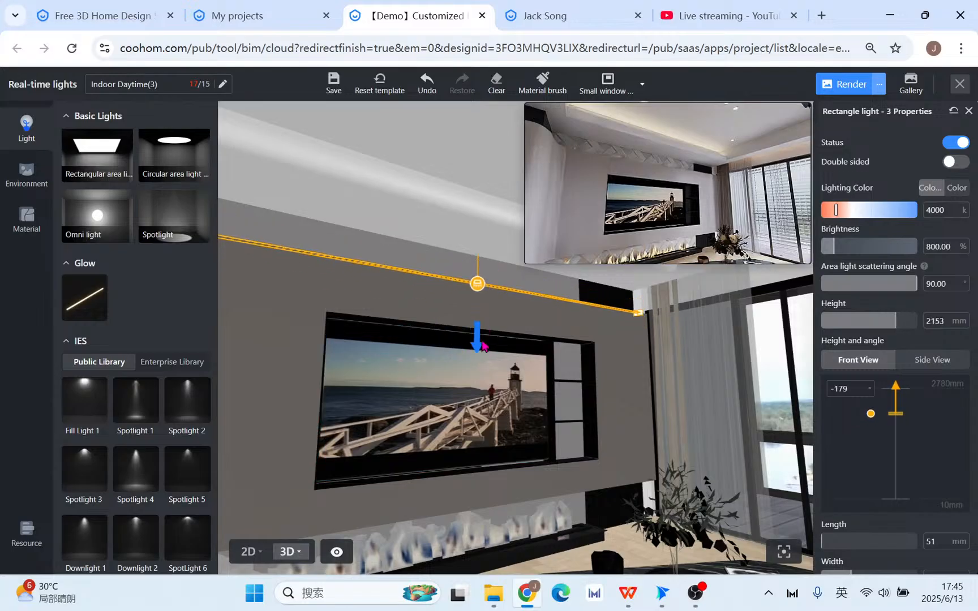
left_click_drag(404, 343, 421, 310)
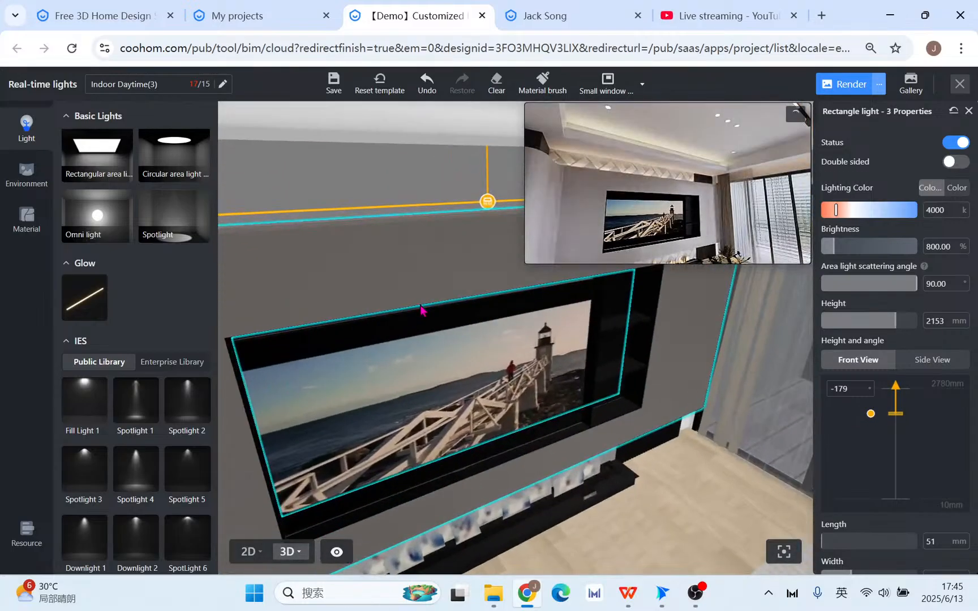
left_click_drag(486, 139, 488, 148)
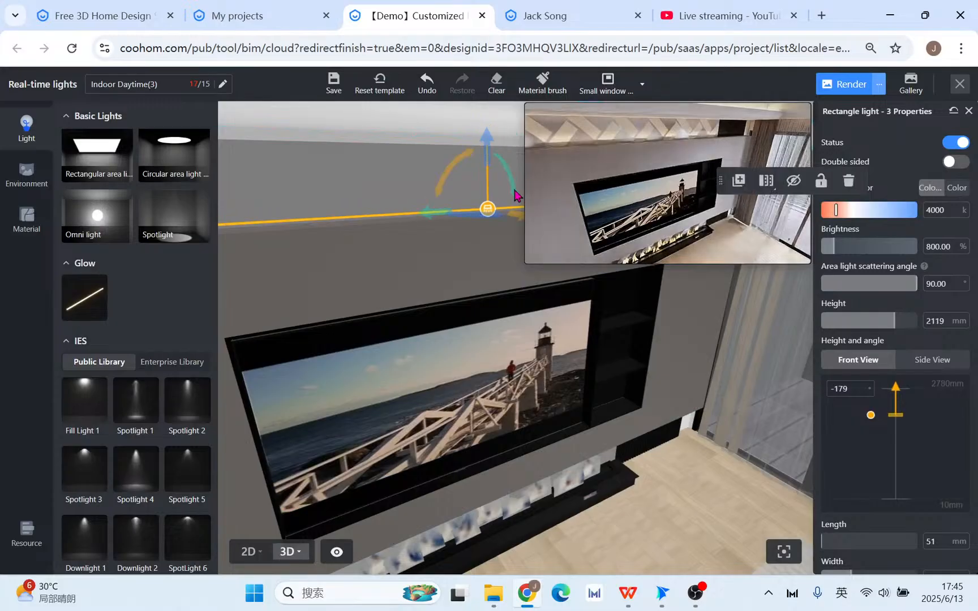
mouse_move(665, 227)
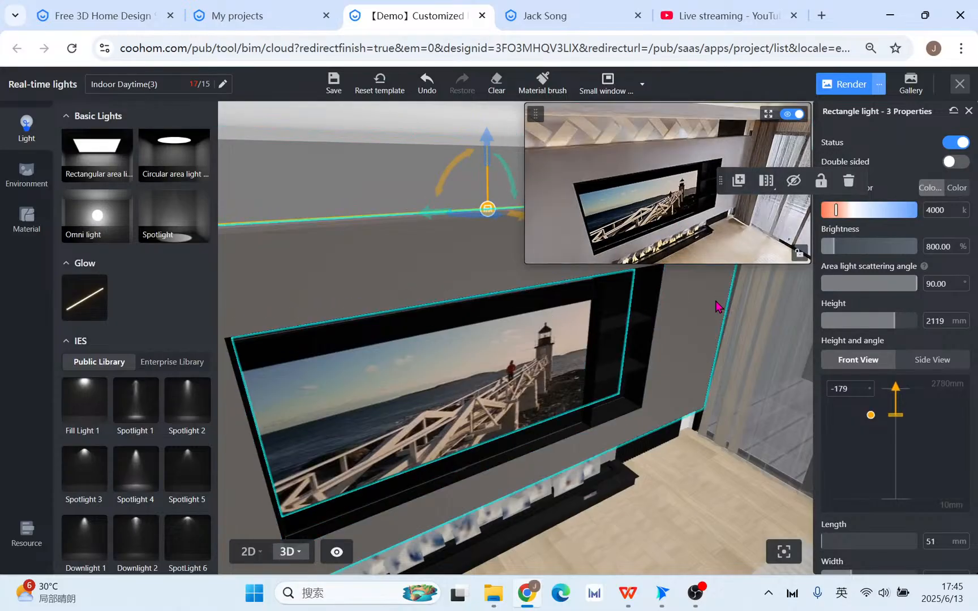
Add an omni light over the sofa near the arched floor lamp in the 2D plan.
left_click_drag(430, 523, 731, 462)
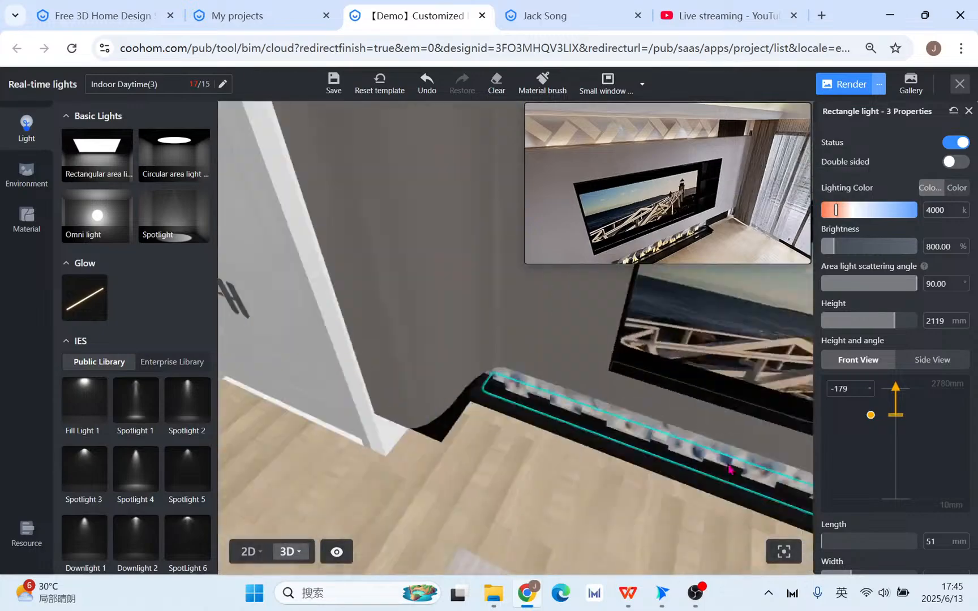
left_click_drag(594, 396, 733, 459)
left_click_drag(453, 422, 654, 411)
left_click_drag(396, 453, 452, 277)
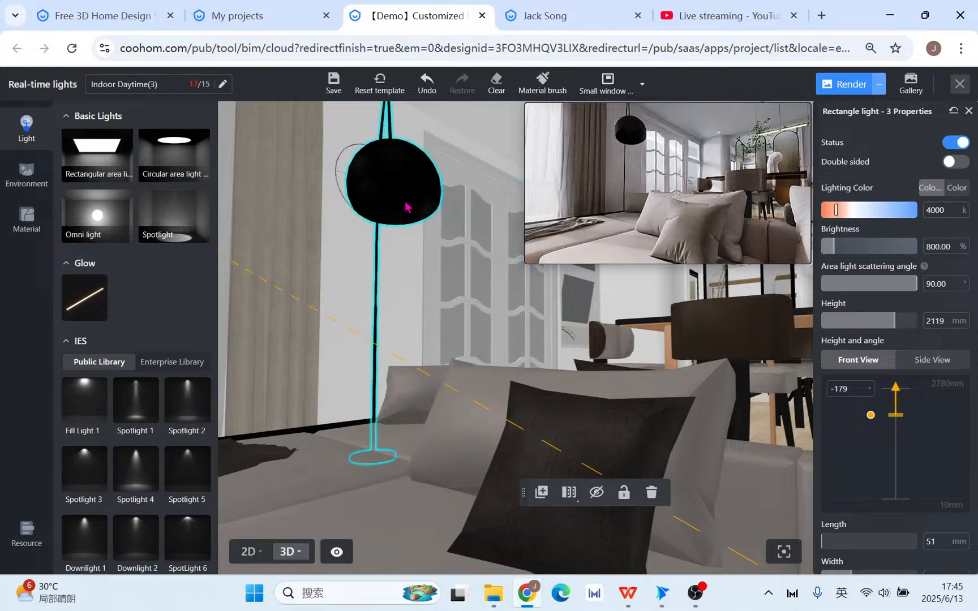
left_click(249, 551)
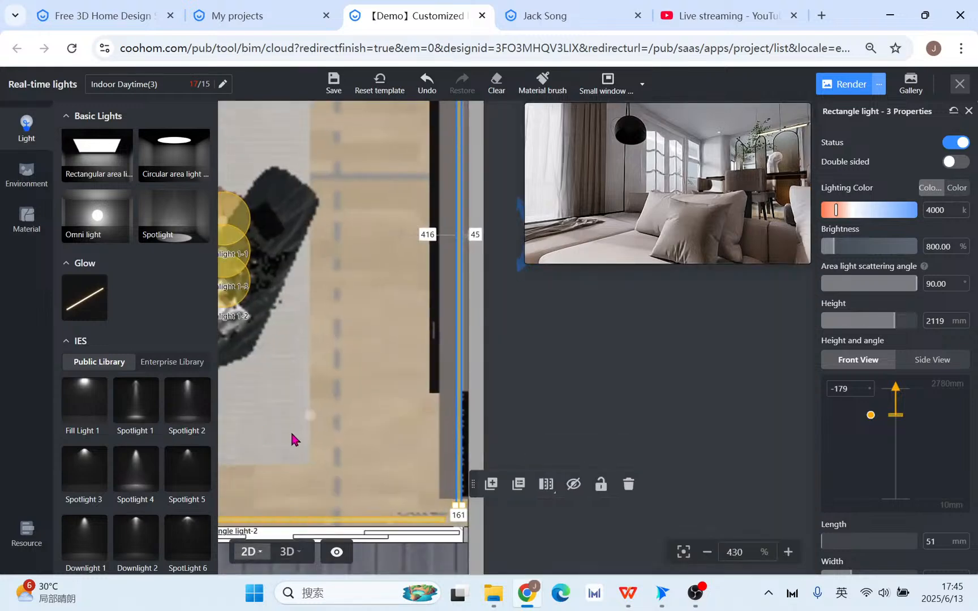
mouse_move(286, 447)
left_mouse_down()
mouse_move(442, 436)
mouse_move(600, 454)
left_mouse_up()
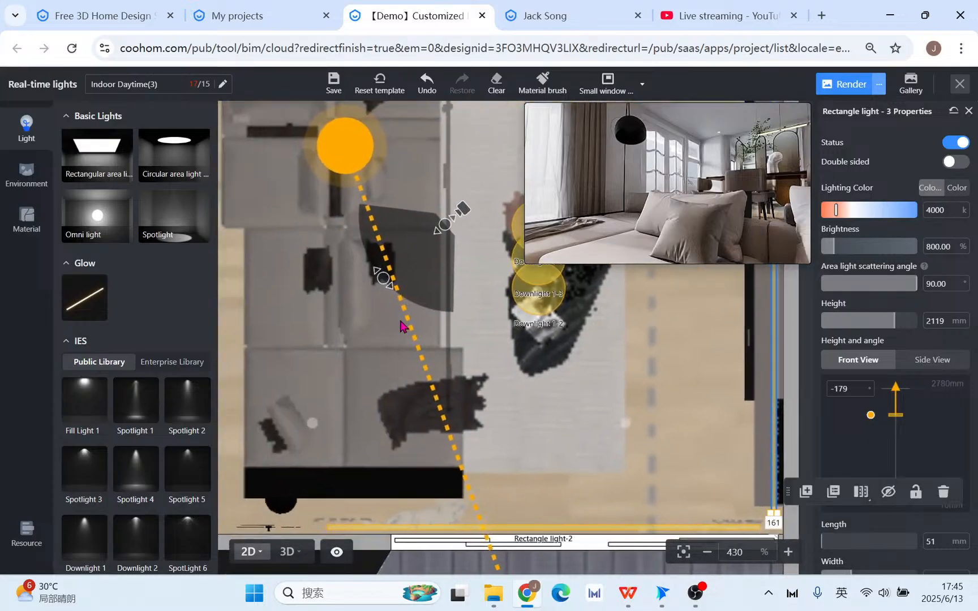
left_click(251, 557)
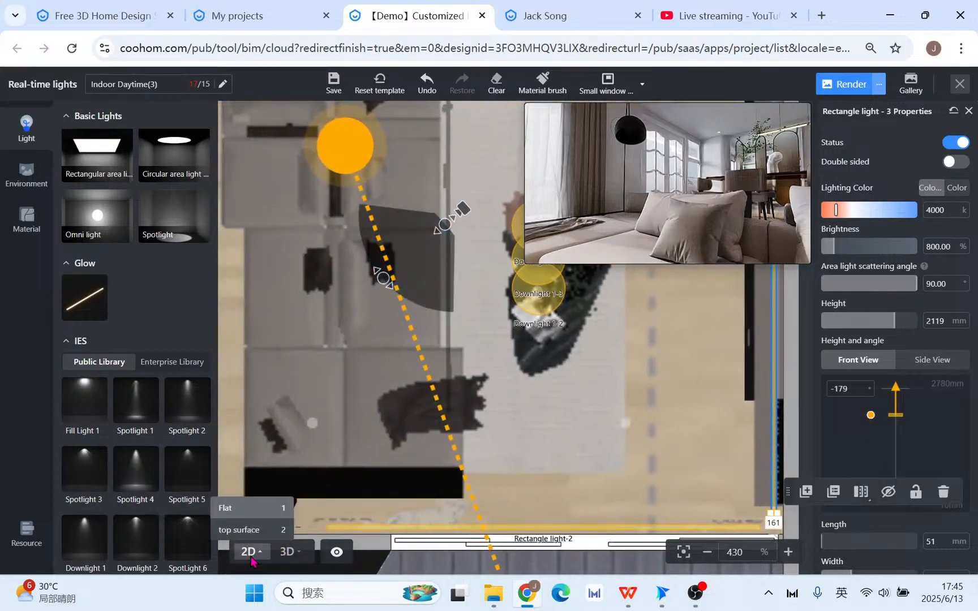
left_click(250, 507)
scroll(376, 396, "up", 3)
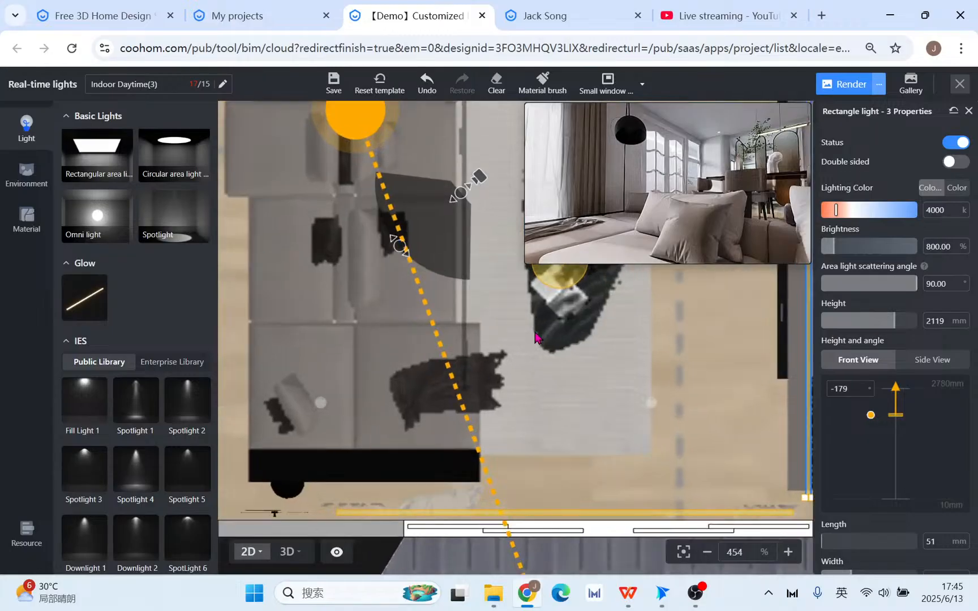
left_click_drag(374, 372, 594, 377)
scroll(595, 406, "up", 2)
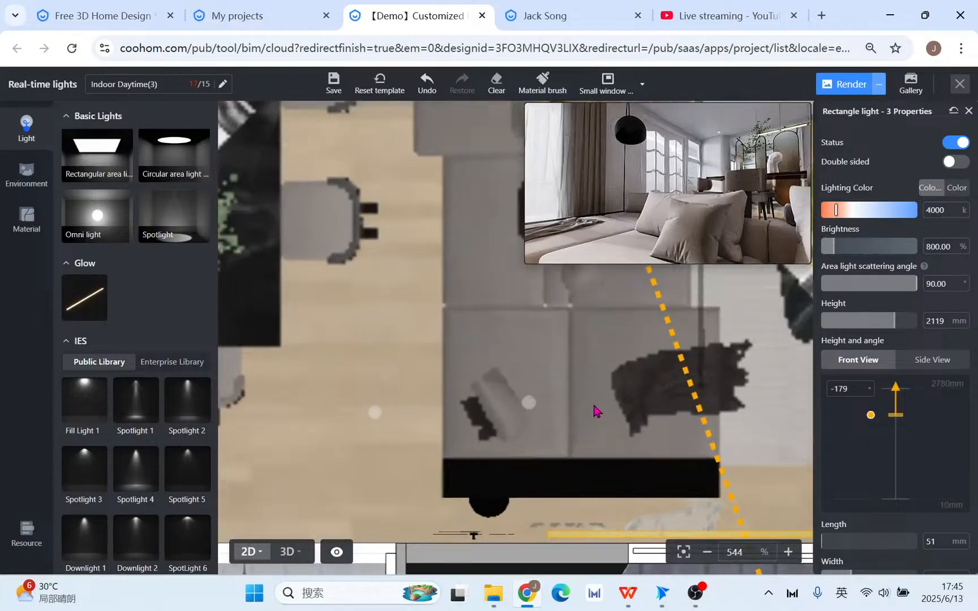
left_click_drag(743, 389, 581, 462)
scroll(581, 463, "down", 4)
scroll(120, 436, "down", 3)
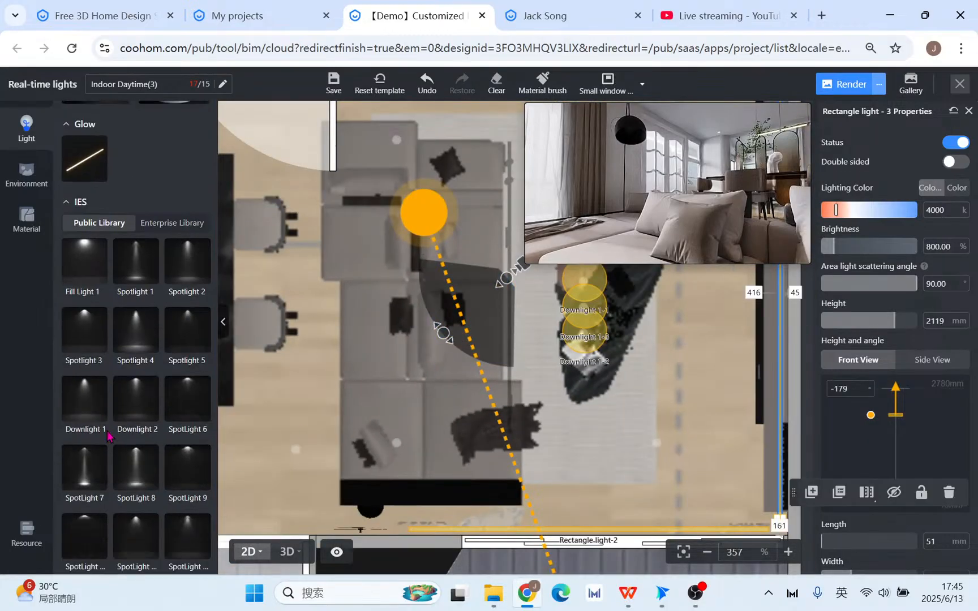
scroll(104, 367, "up", 3)
left_click_drag(98, 221, 445, 363)
In the 3D view, lower the new omni light from the ceiling to the floor lamp's shade, at about 941 mm.
left_click(289, 551)
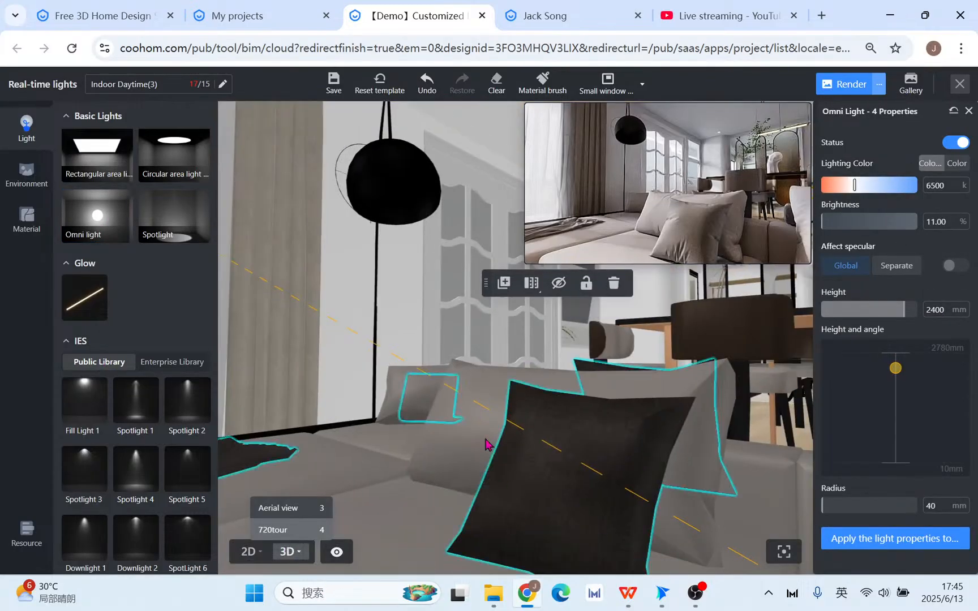
left_click_drag(400, 336, 404, 338)
scroll(403, 342, "down", 5)
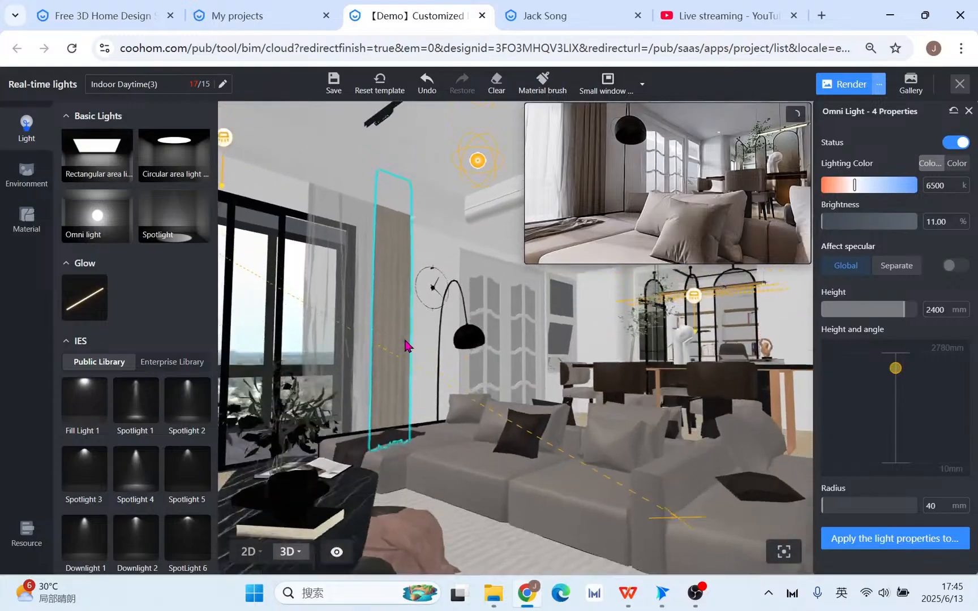
left_click(479, 163)
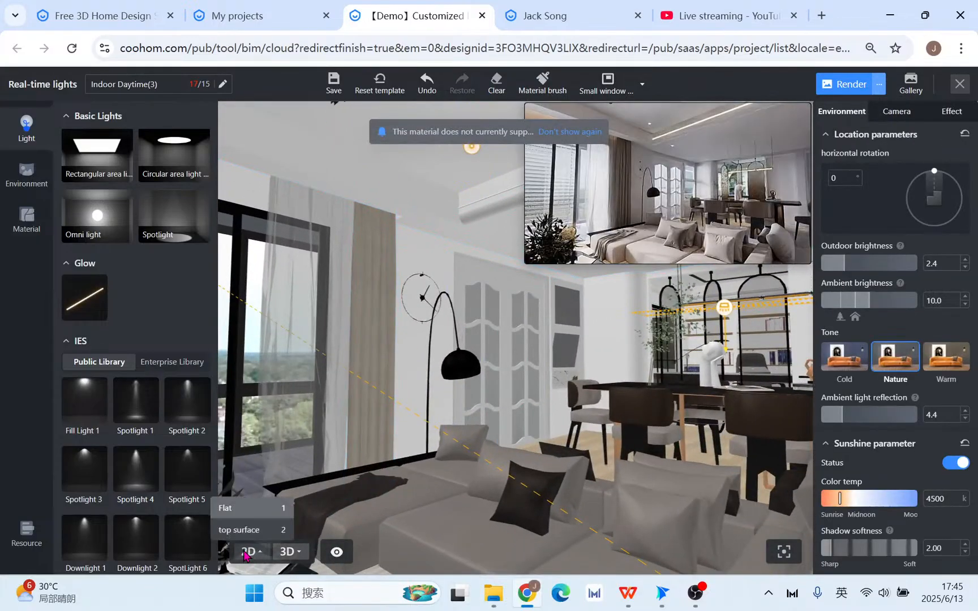
left_click(248, 550)
mouse_move(246, 550)
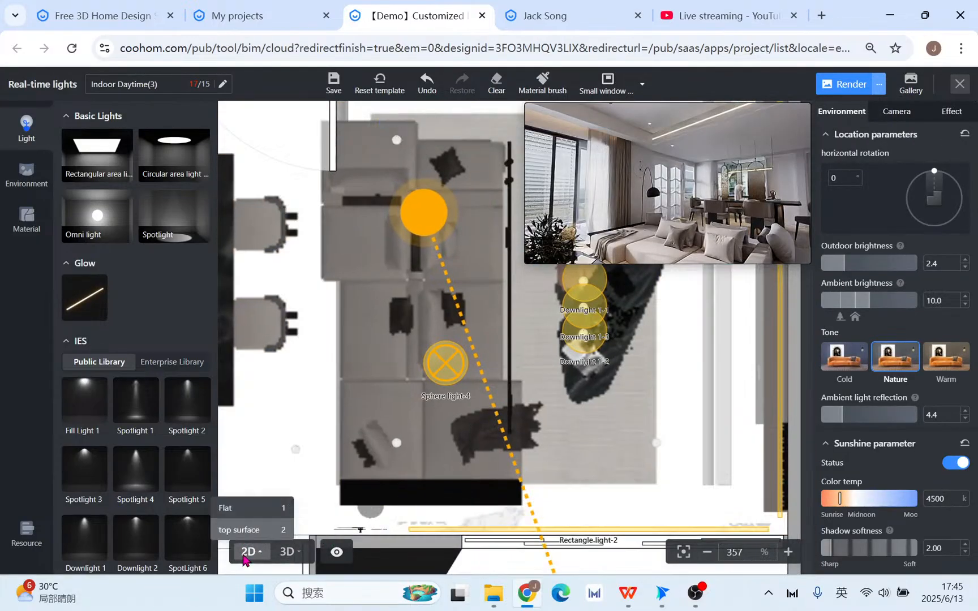
left_click(243, 530)
left_click(289, 528)
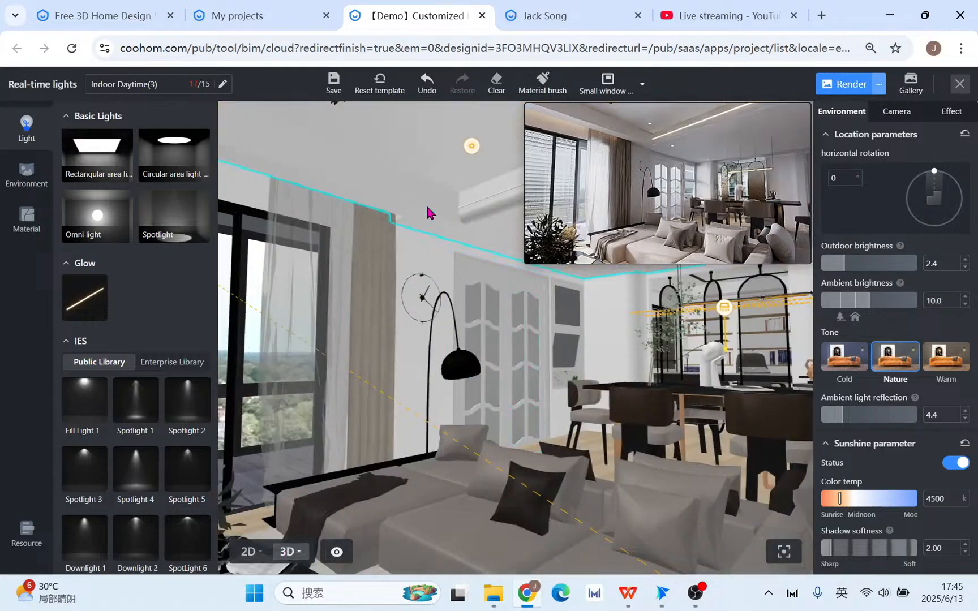
left_click(473, 148)
left_click_drag(468, 220, 502, 388)
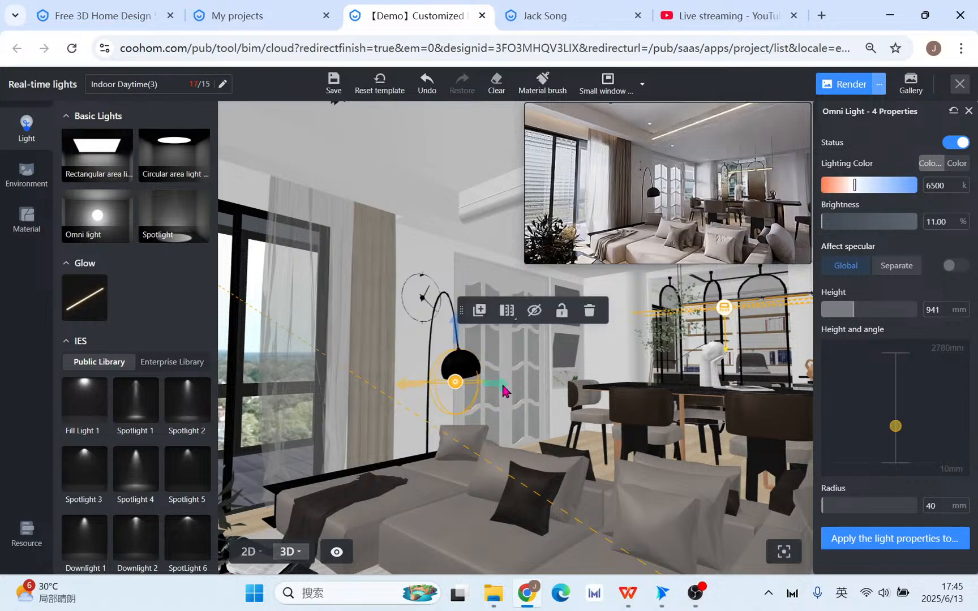
Raise the omni light to about 1010 mm and shift it horizontally into the floor lamp's shade.
scroll(498, 390, "up", 4)
left_click_drag(311, 423, 331, 422)
right_click_drag(397, 362, 396, 340)
left_click_drag(393, 327, 392, 297)
left_click_drag(342, 346, 331, 346)
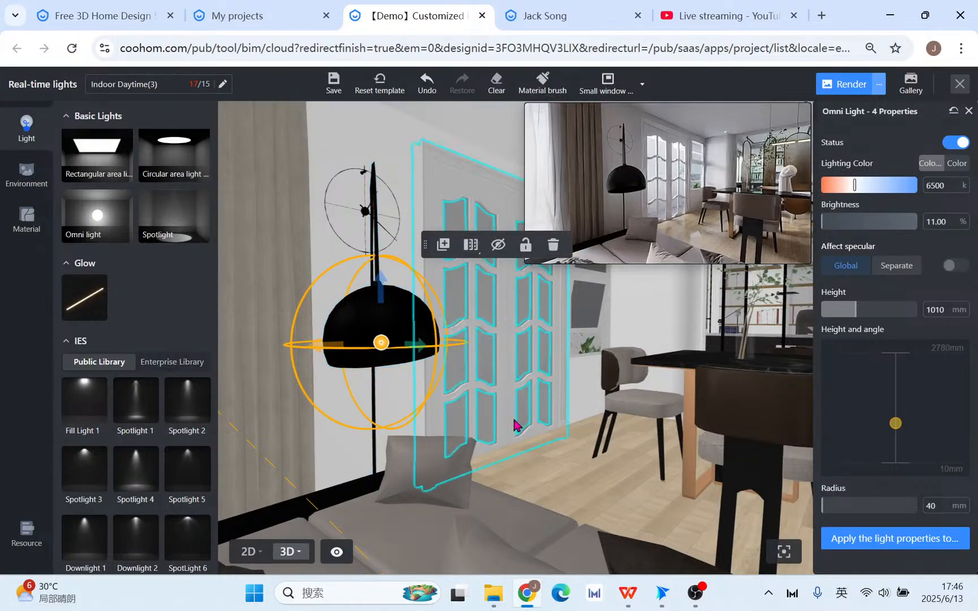
right_click_drag(514, 419, 630, 405)
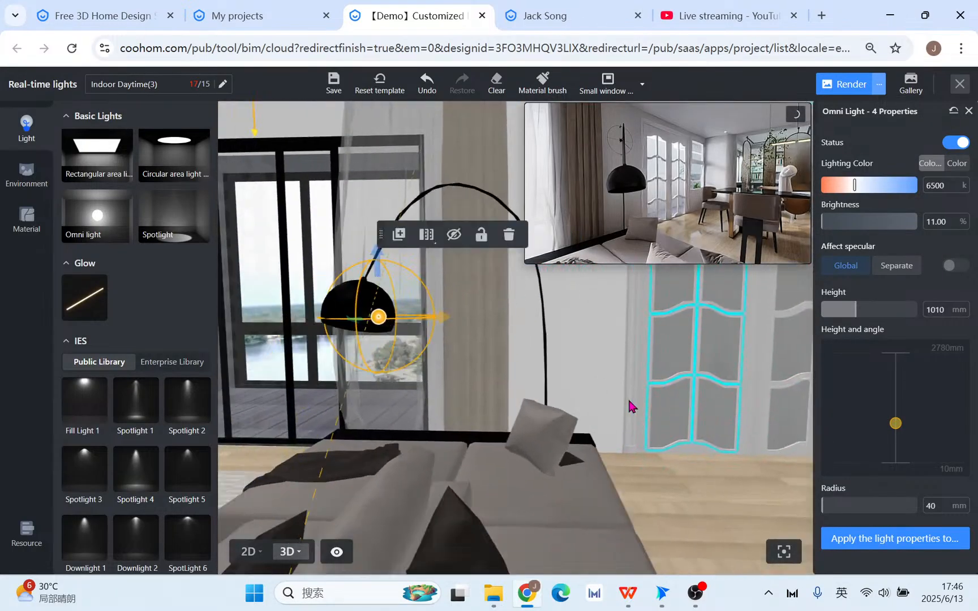
left_click_drag(438, 320, 422, 318)
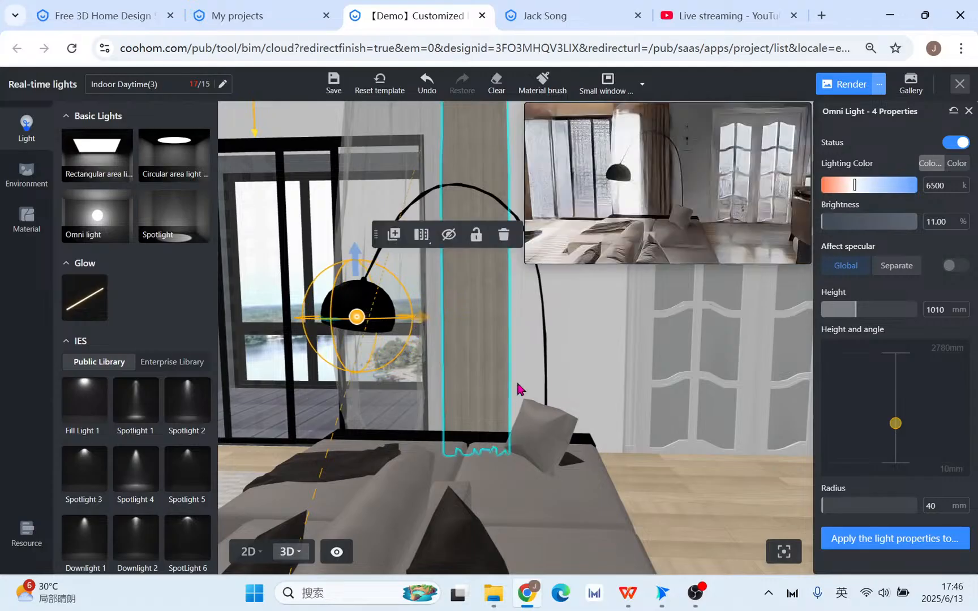
Centre the omni light horizontally inside the floor lamp's shade, checking its position from below.
right_click_drag(517, 379, 434, 390)
key("e")
key("d")
scroll(400, 328, "up", 5)
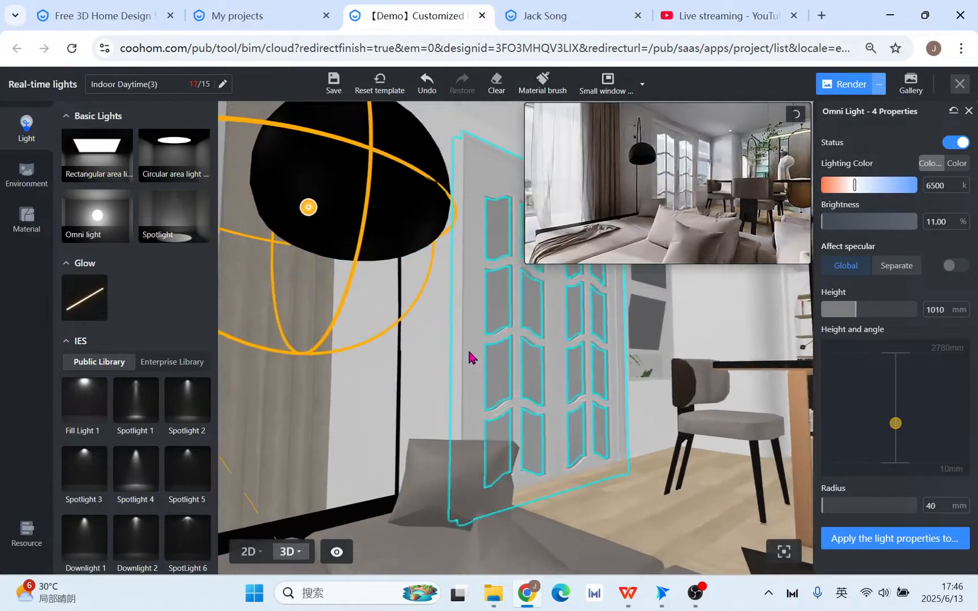
right_click_drag(469, 356, 523, 417)
left_click_drag(443, 234, 462, 204)
left_click_drag(377, 223, 396, 230)
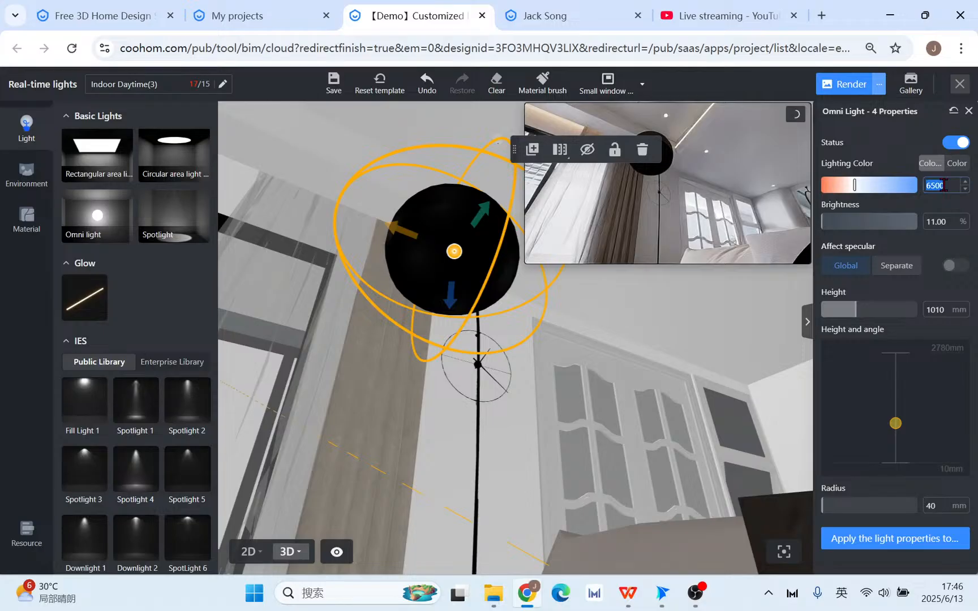
Set the floor lamp's omni light to 3000 K, 200% brightness and 80 mm radius, and lower it to about 966 mm.
type("30")
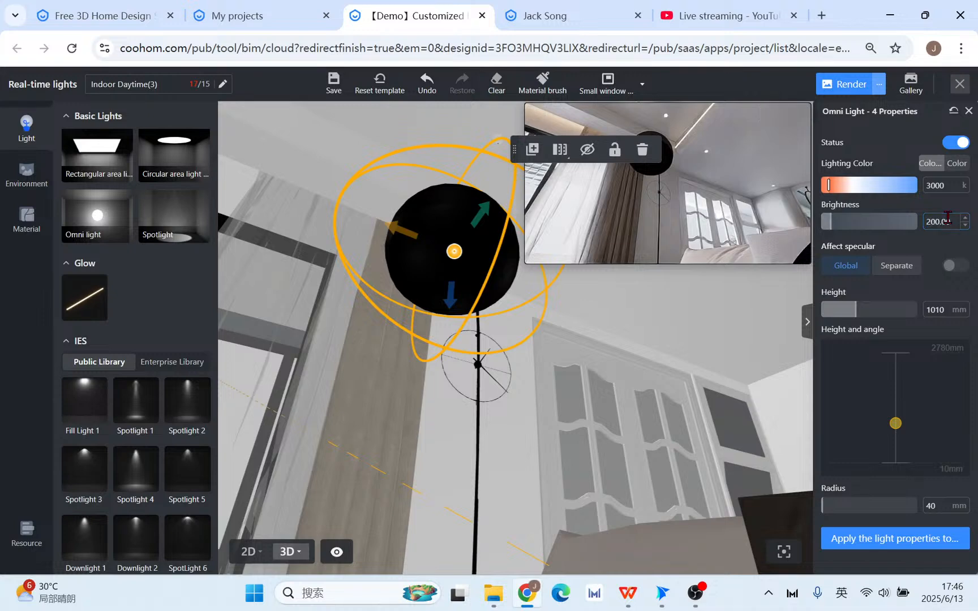
scroll(560, 359, "down", 3)
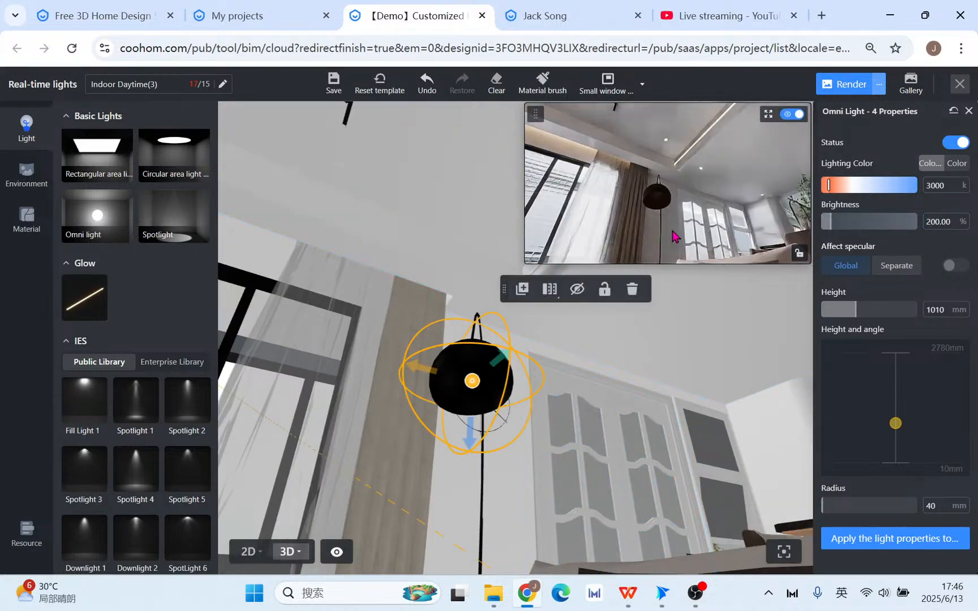
left_click_drag(650, 450, 644, 337)
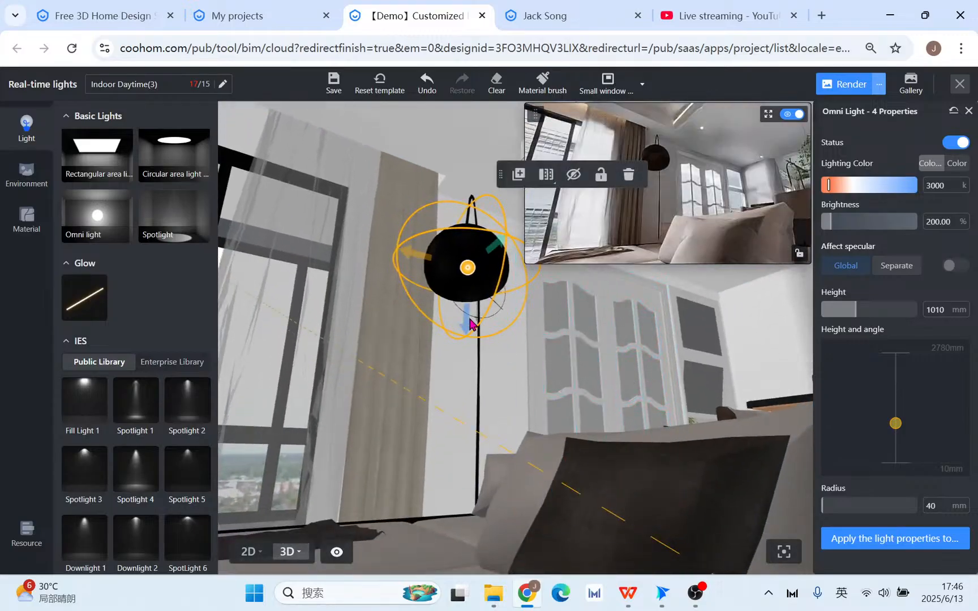
left_click_drag(470, 324, 467, 339)
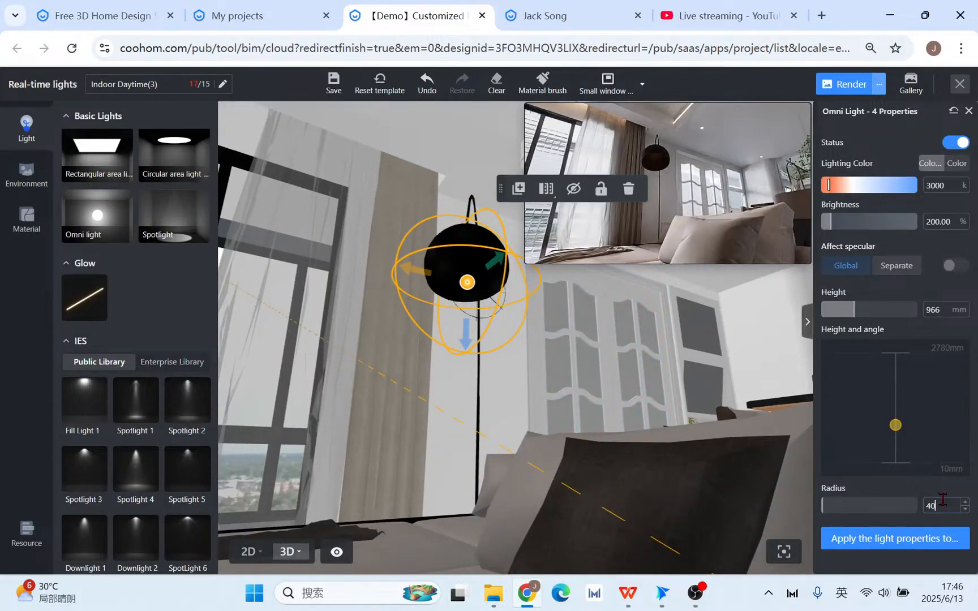
type("80")
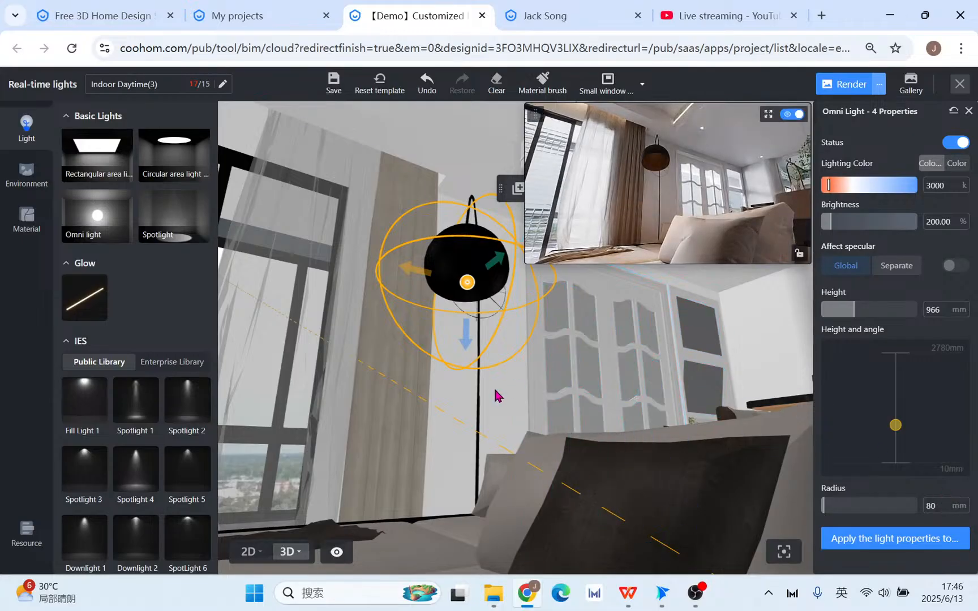
Raise the floor lamp's omni light to about 1004 mm while checking its glow in the real-time preview.
left_click_drag(498, 396, 520, 347)
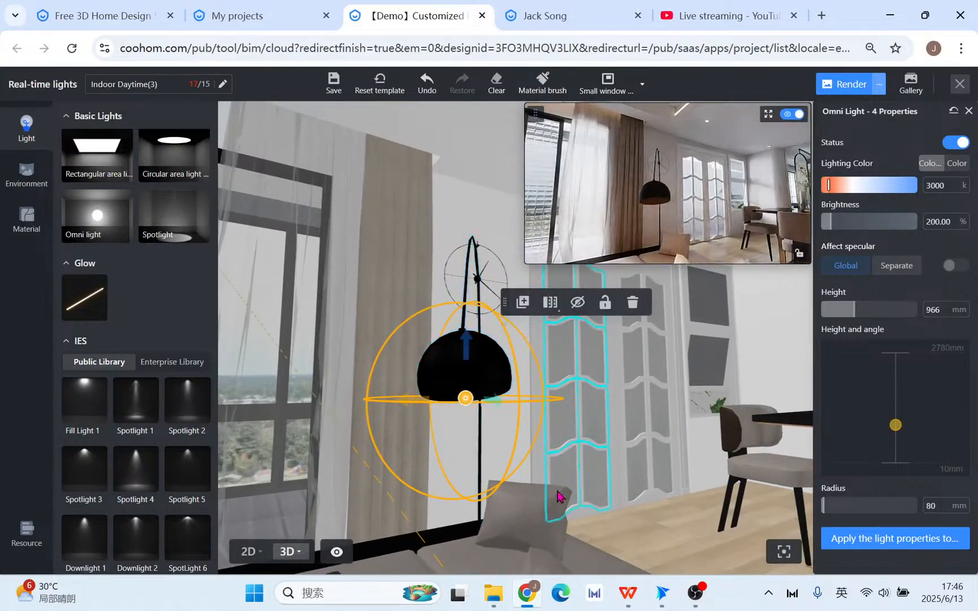
scroll(571, 339, "down", 3)
left_click_drag(511, 513, 498, 477)
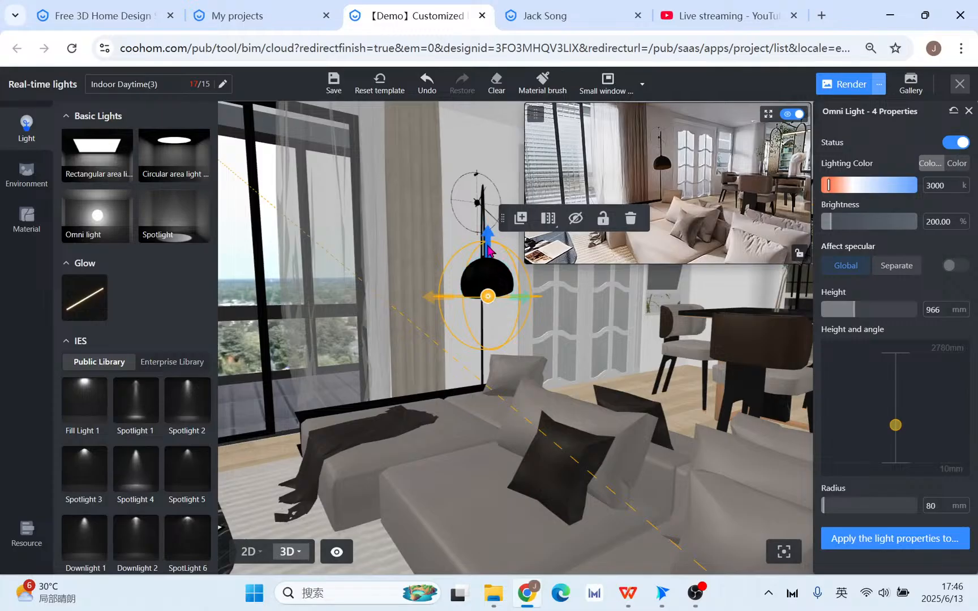
left_click_drag(490, 249, 489, 246)
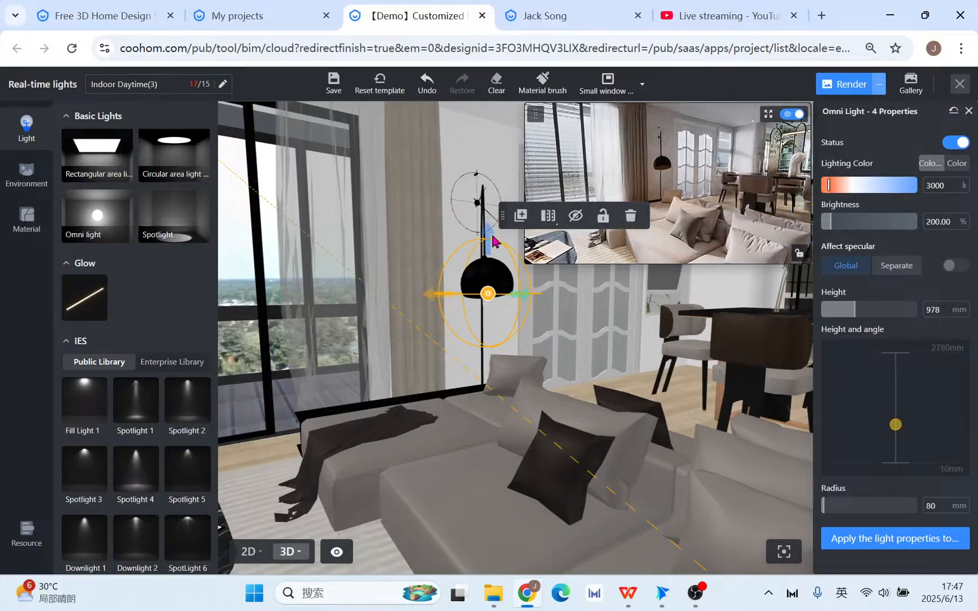
left_click_drag(488, 246, 488, 240)
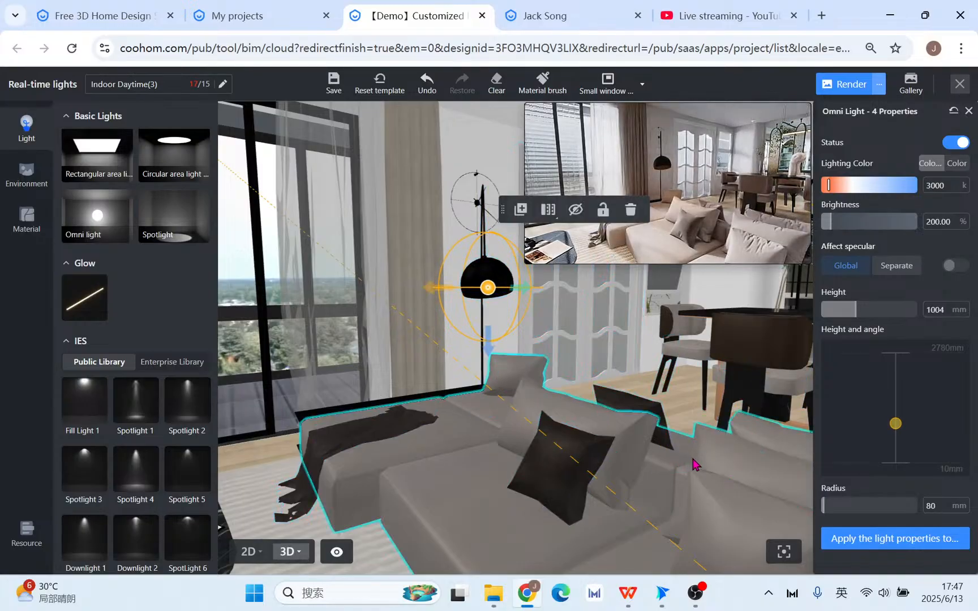
left_click_drag(691, 460, 498, 356)
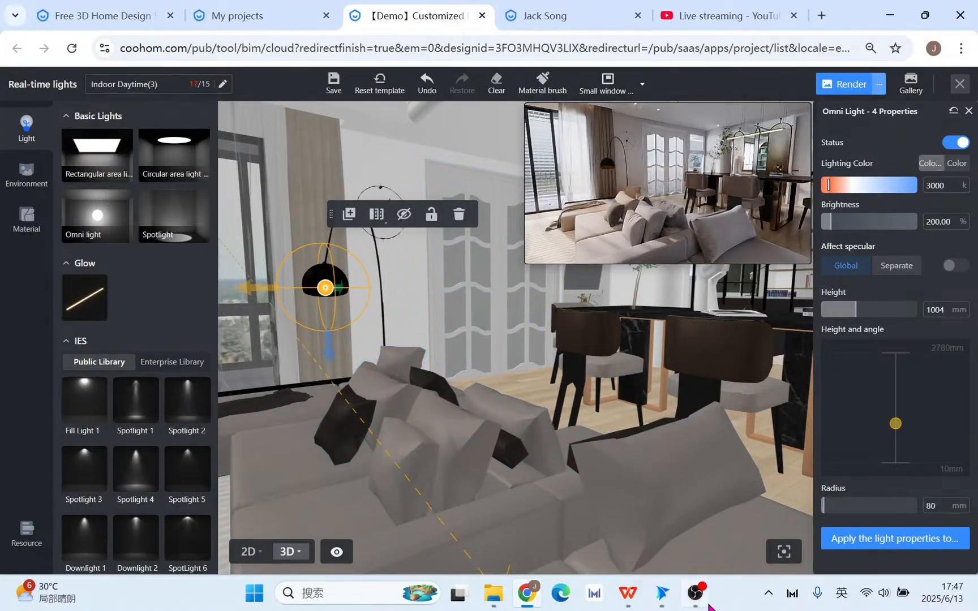
Consult the lighting slide in the WPS Office presentation, and inspect the floor lamp's light from around the sofa and in plan.
left_click(627, 594)
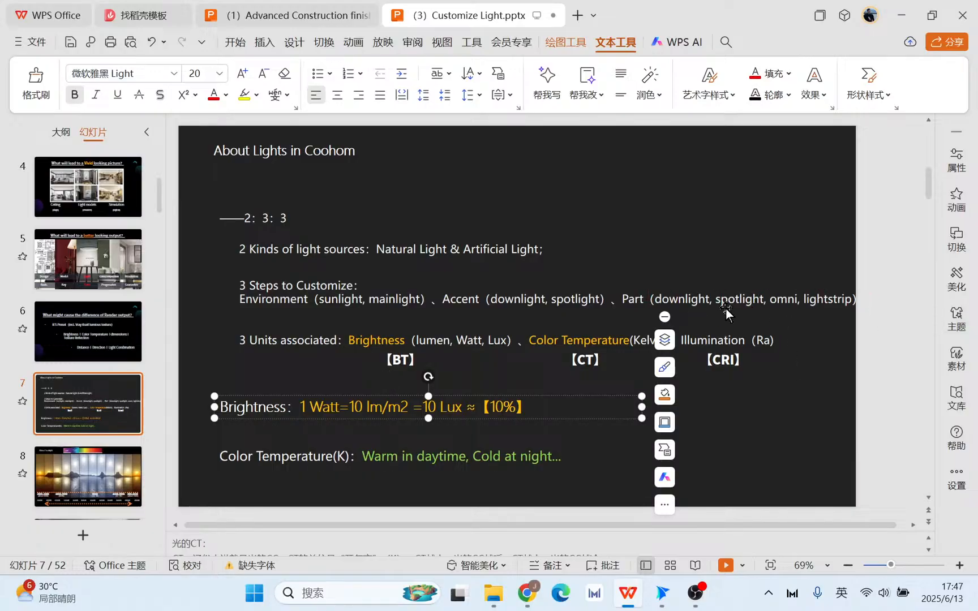
left_click(901, 15)
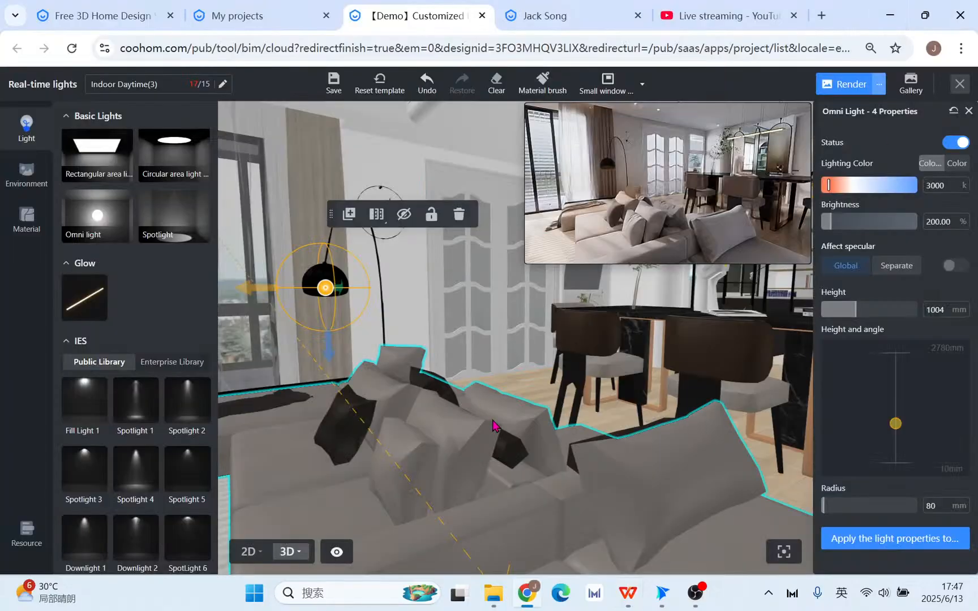
scroll(465, 463, "down", 3)
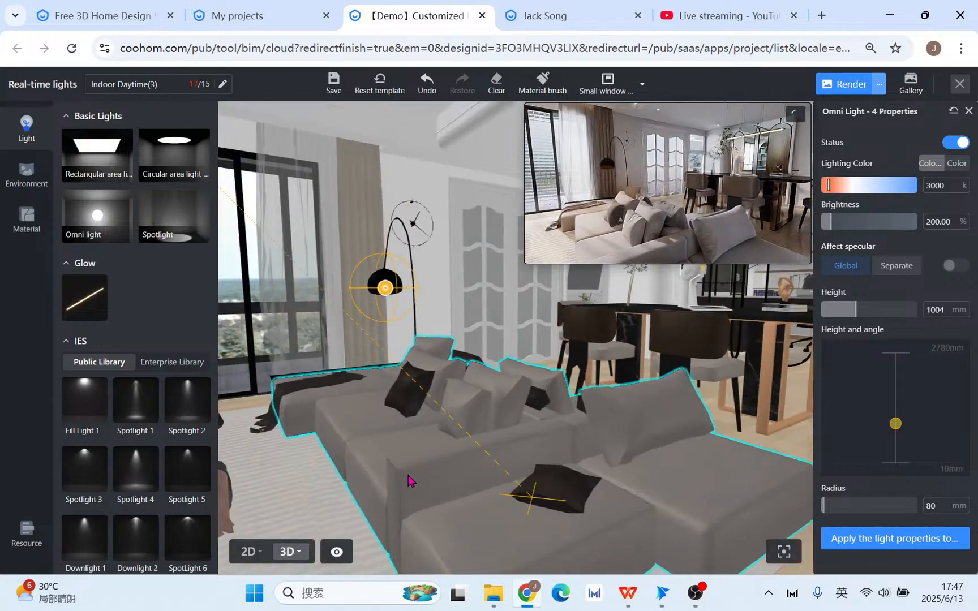
left_click_drag(407, 481, 568, 449)
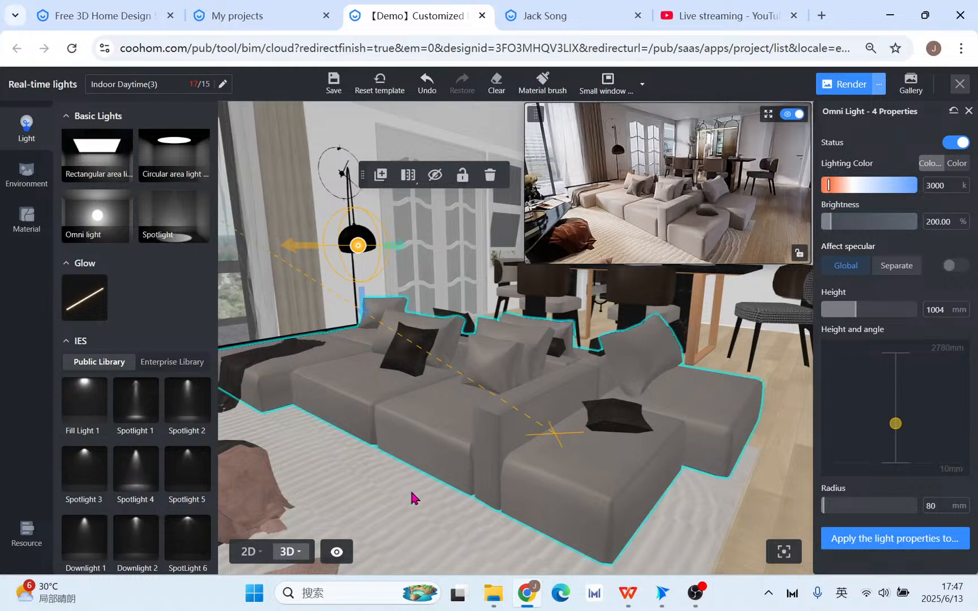
left_click(248, 551)
scroll(531, 421, "down", 2)
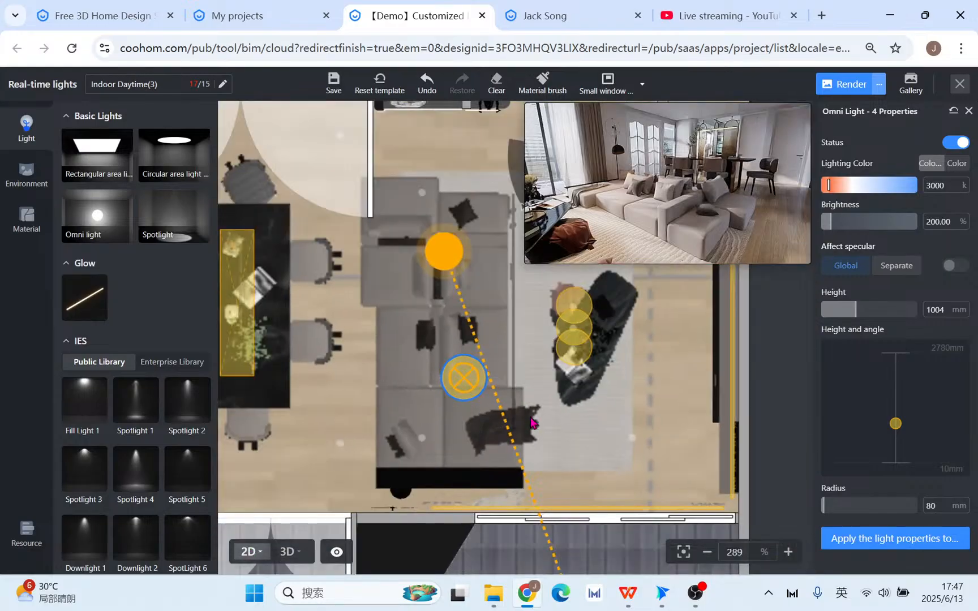
left_click(286, 554)
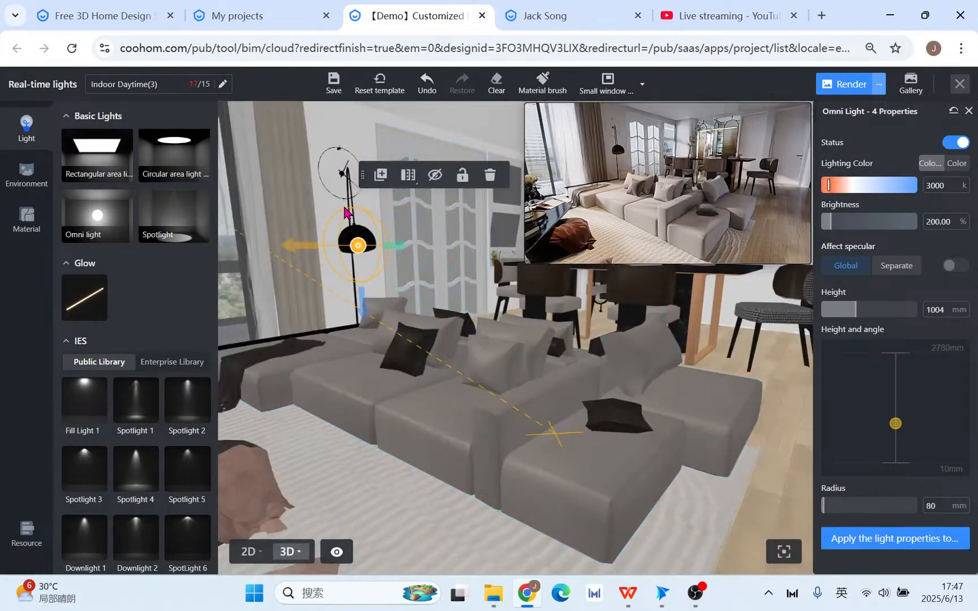
Place a Downlight 1 IES light above the far end of the sofa in plan, and set its color temperature to 5000 K.
left_click_drag(324, 206, 476, 298)
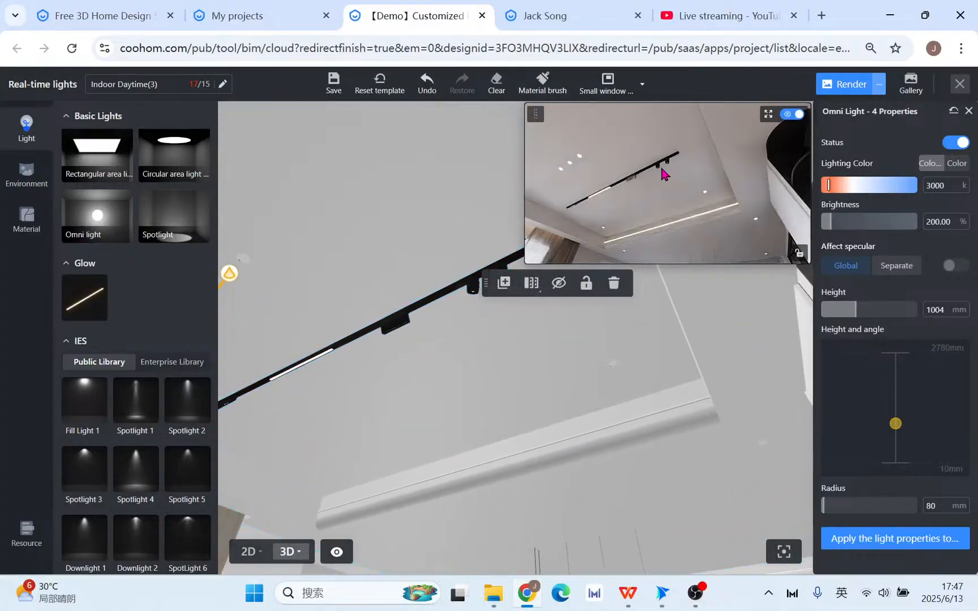
left_click(249, 551)
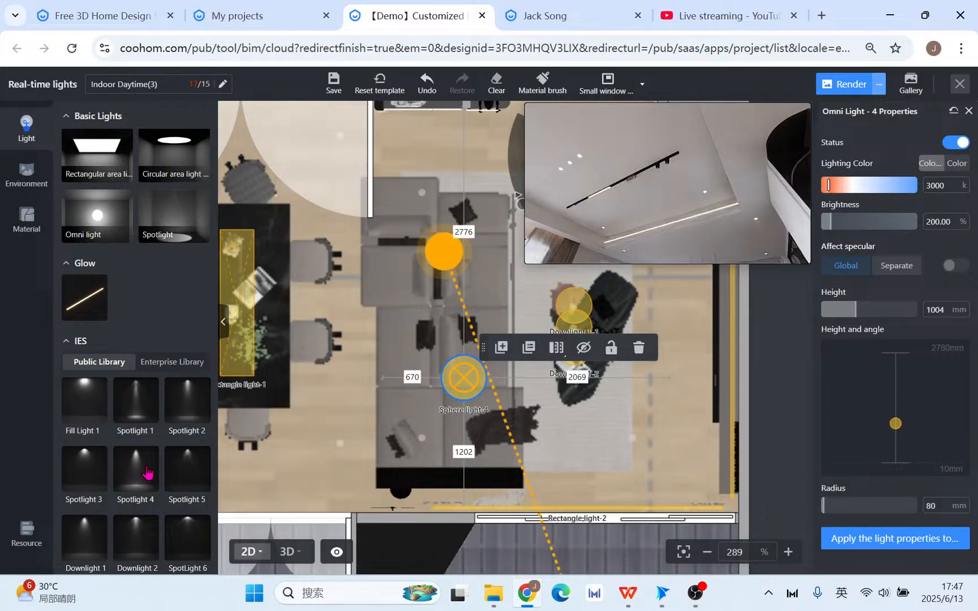
scroll(146, 471, "down", 3)
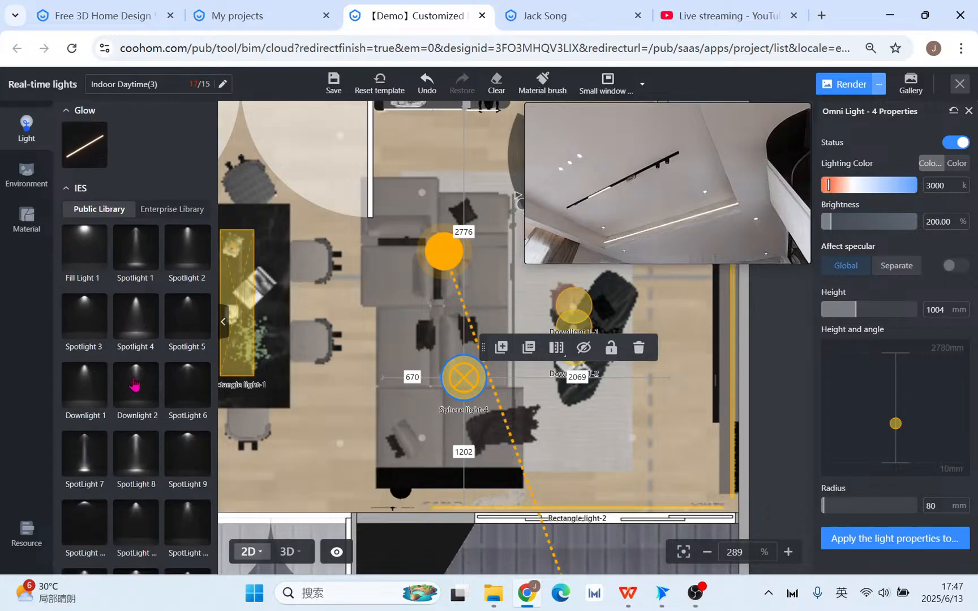
left_click(84, 390)
scroll(408, 204, "up", 2)
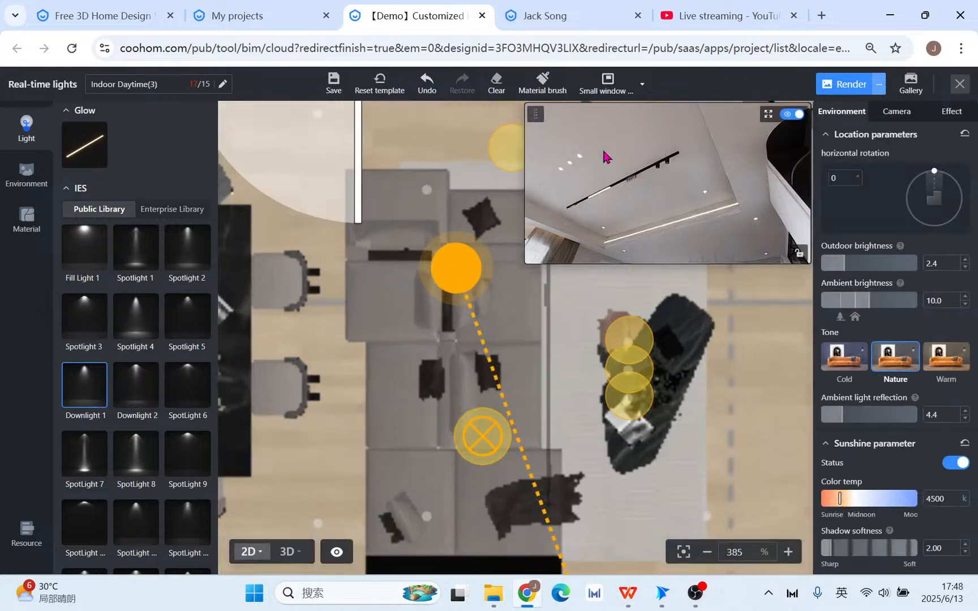
left_click(503, 202)
left_click(288, 550)
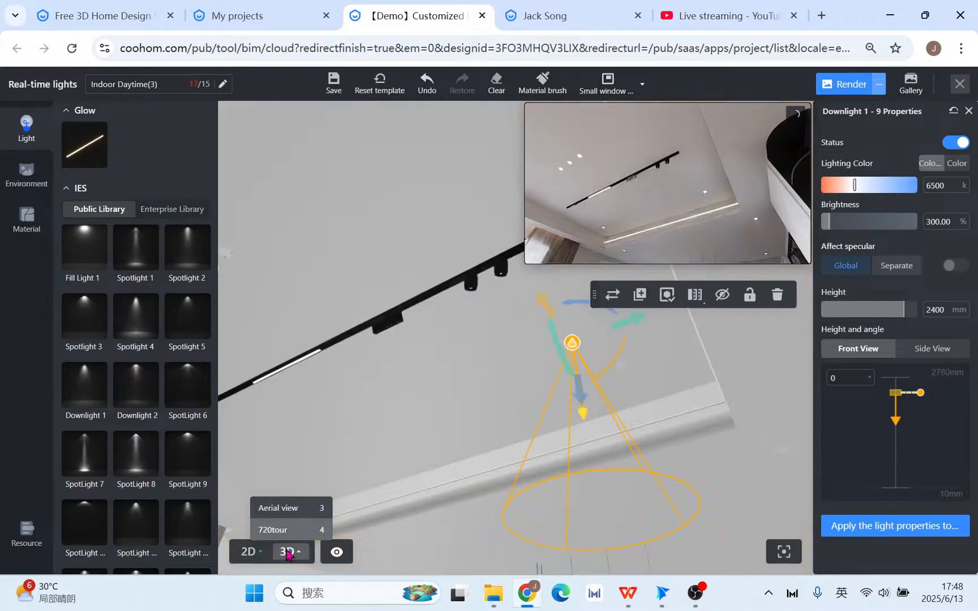
left_click(363, 374)
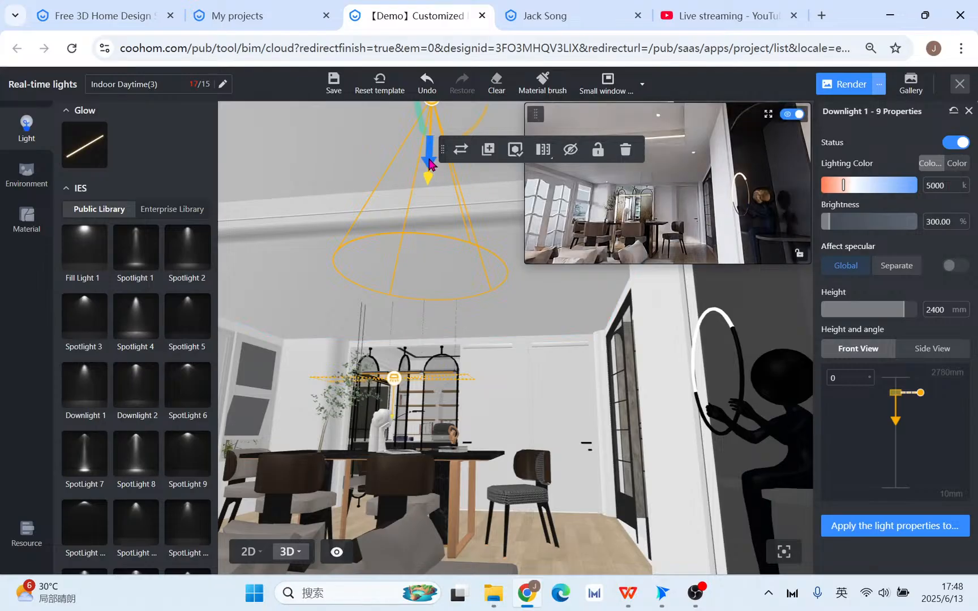
Lower the sofa downlight to about 1055 mm and set its brightness to 150%.
left_click_drag(425, 158, 487, 288)
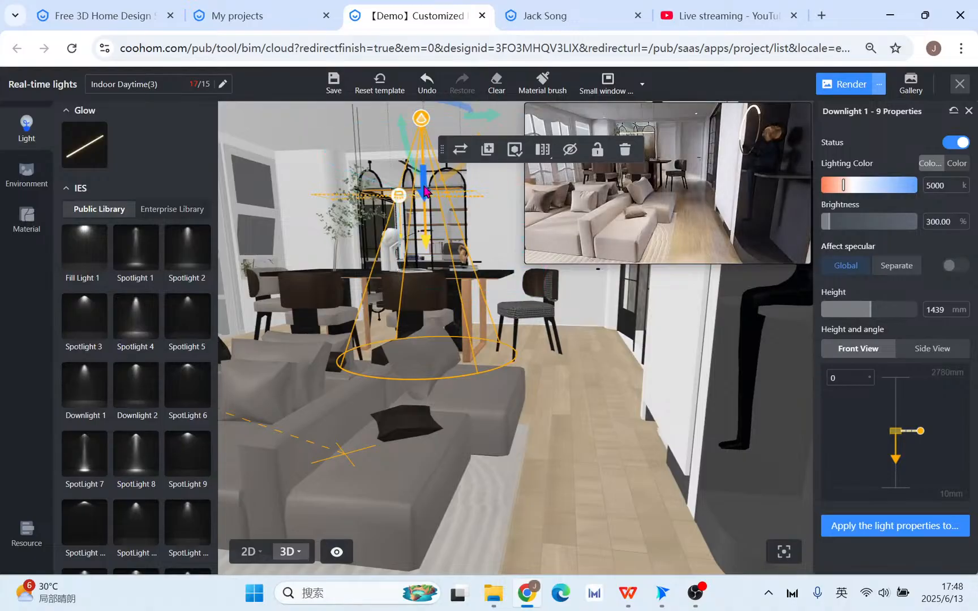
left_click_drag(425, 226, 430, 265)
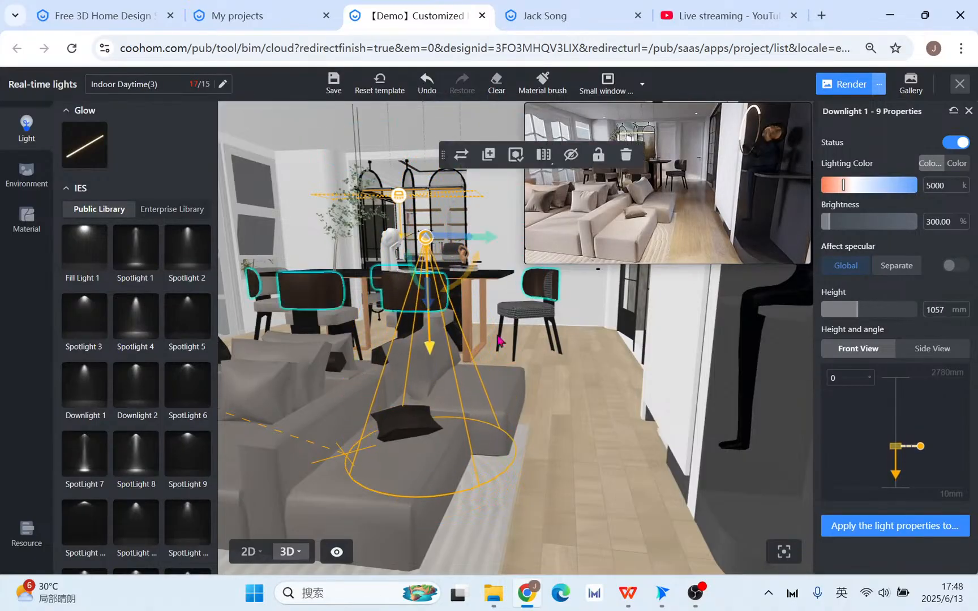
left_click(935, 224)
type("2")
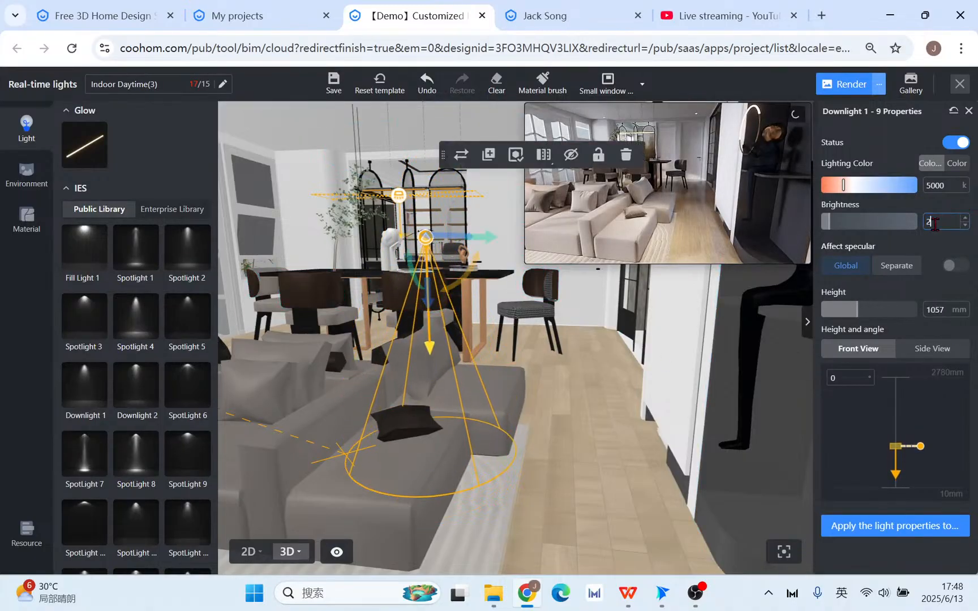
type("00")
key("Return")
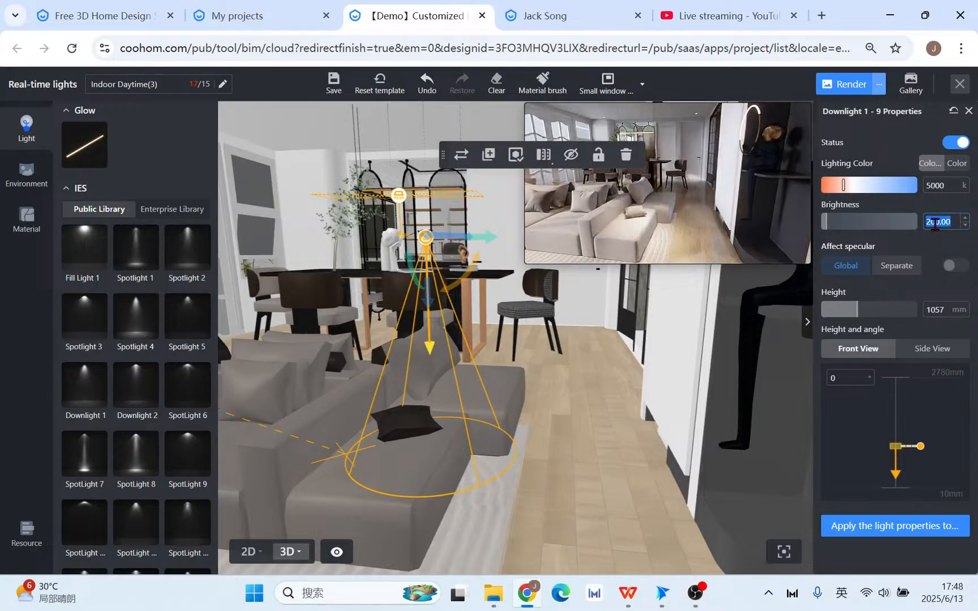
type("150")
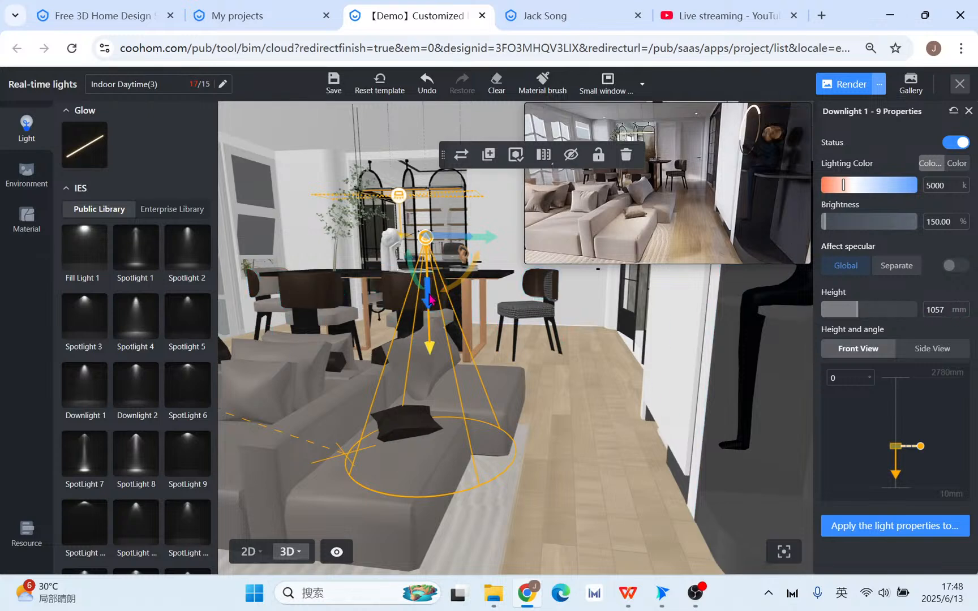
mouse_move(429, 293)
left_mouse_down()
mouse_move(429, 345)
mouse_move(428, 294)
left_mouse_up()
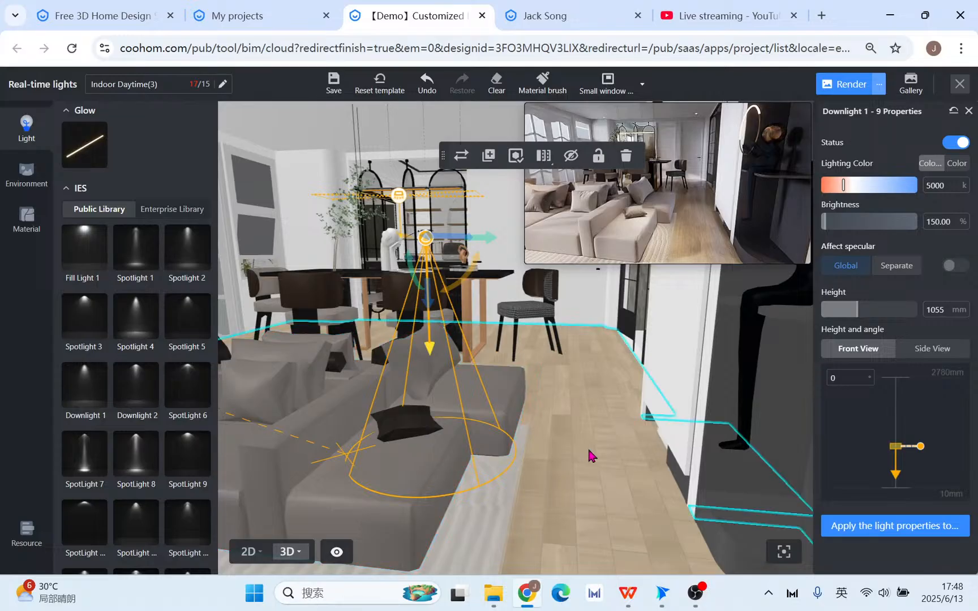
Set the sofa downlight's height to 1350 mm and check the effect in the real-time preview.
left_click_drag(589, 454, 558, 410)
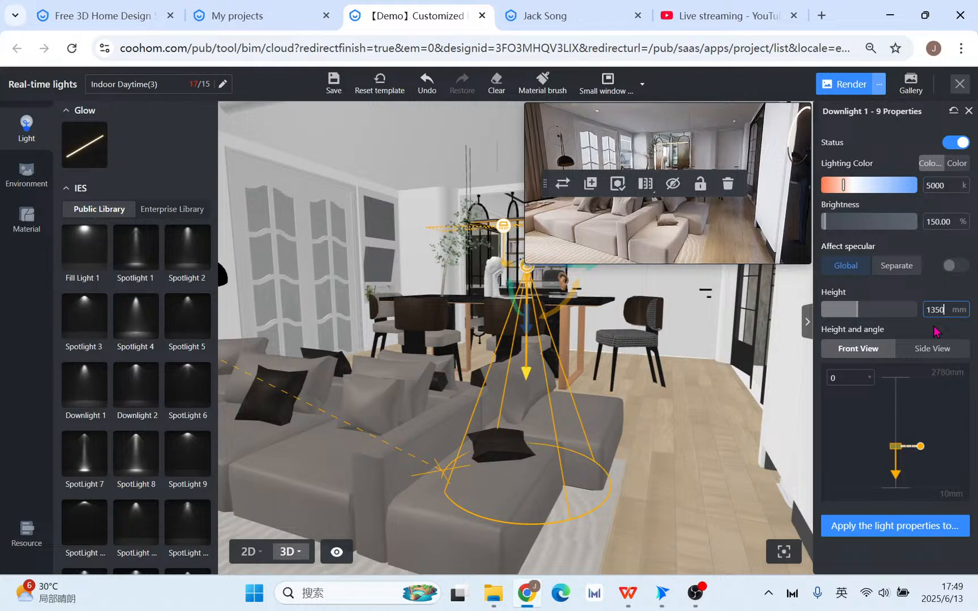
key("Return")
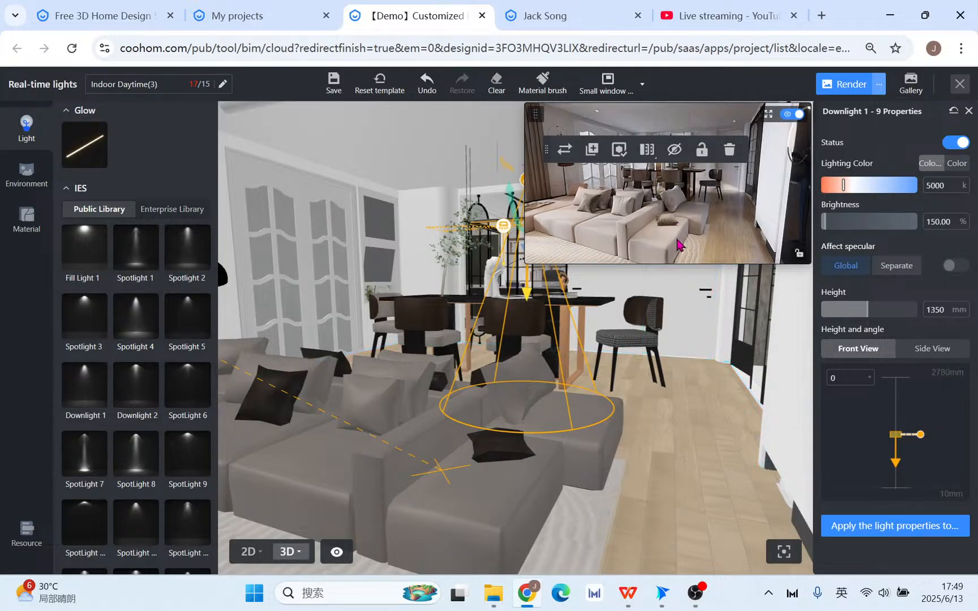
left_click_drag(656, 351, 641, 392)
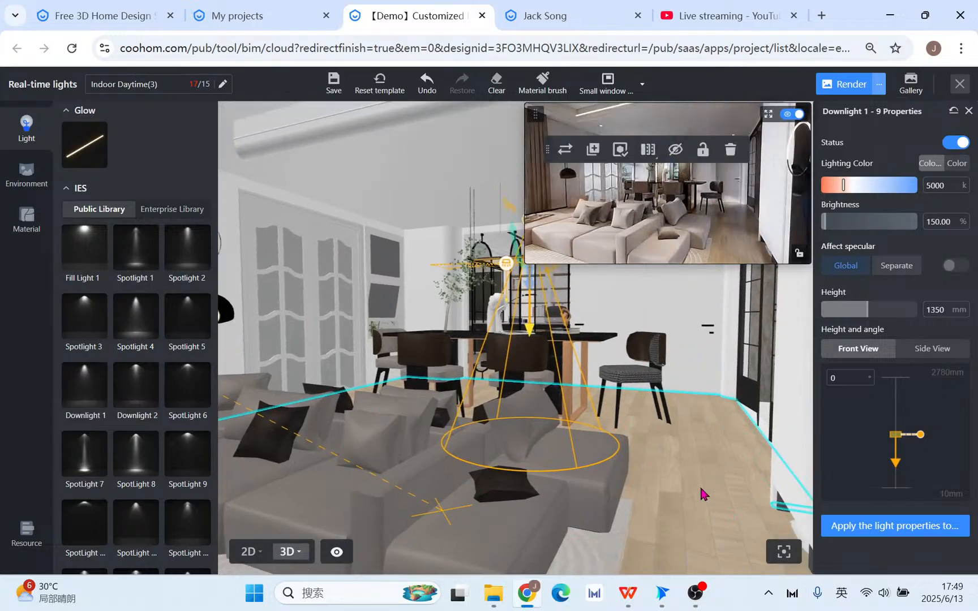
scroll(661, 461, "down", 1)
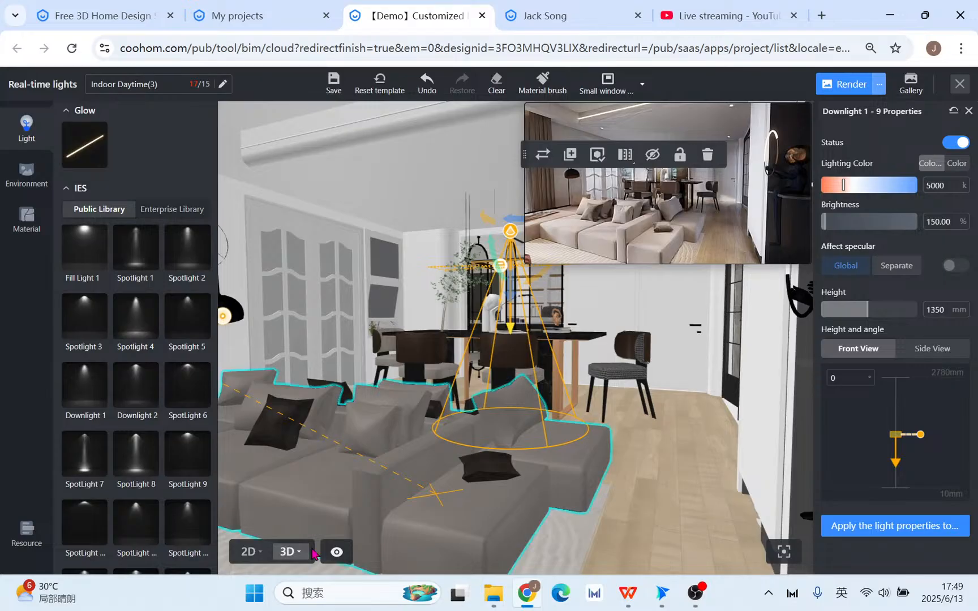
Place a copy of the sofa downlight beside the chair at the dining table's head, nearest the kitchen.
left_click(247, 552)
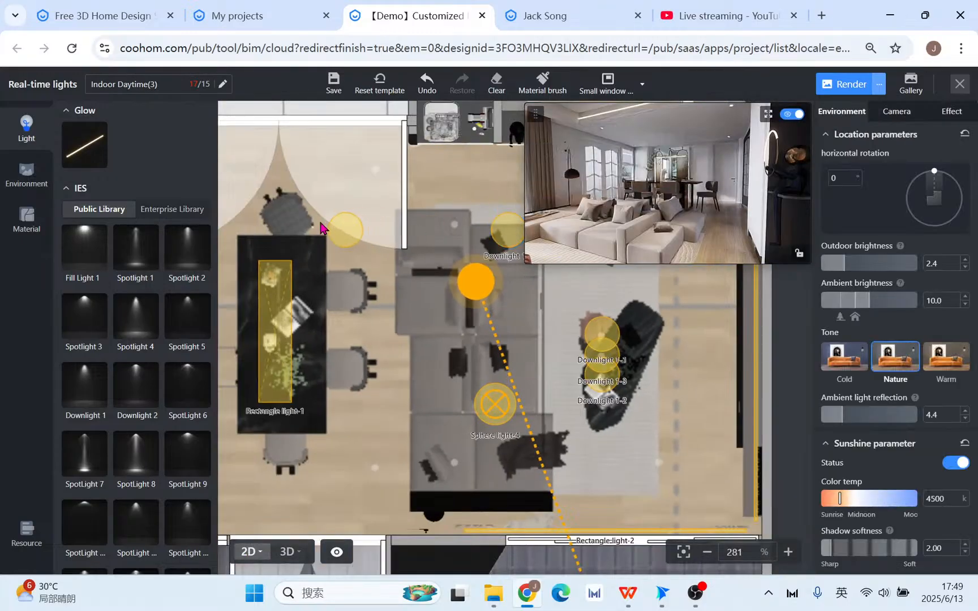
left_click(308, 229)
left_click_drag(308, 228, 309, 218)
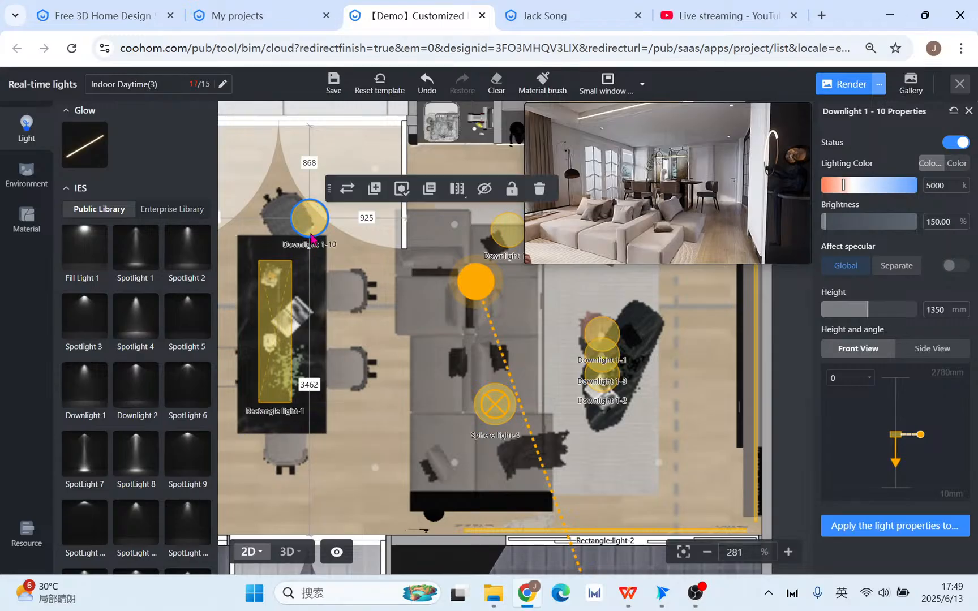
left_click(290, 552)
scroll(627, 457, "up", 6)
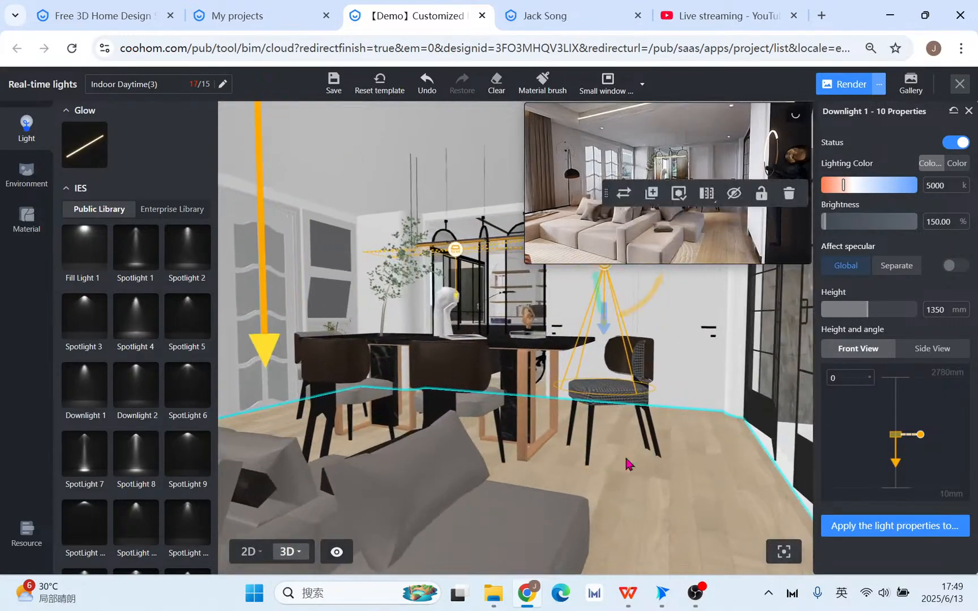
Set the dining chair downlight's height to 1635 mm, shift it slightly toward the table, and check the preview.
left_click_drag(663, 486, 532, 362)
left_click_drag(469, 261, 469, 265)
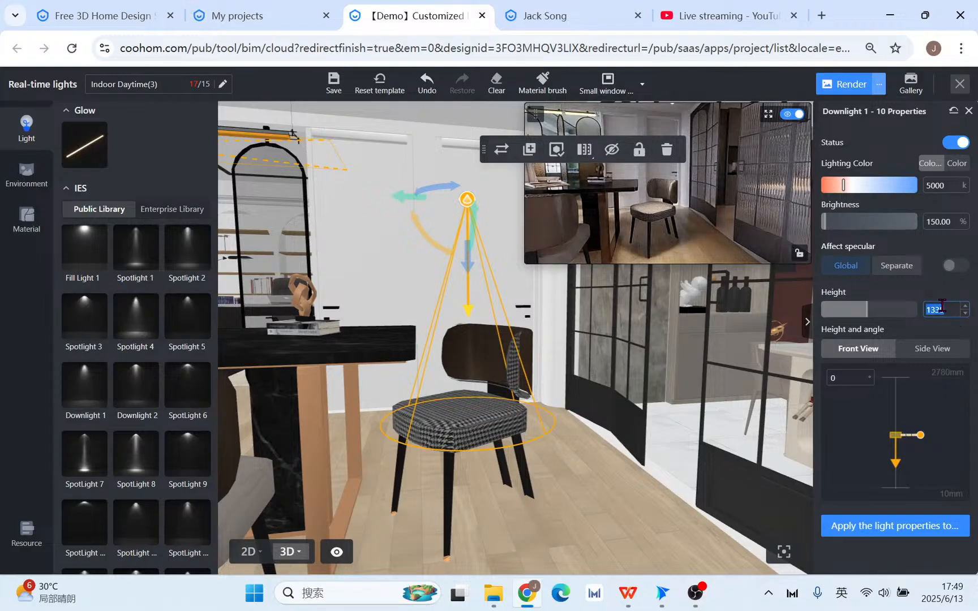
type("1635")
key("Return")
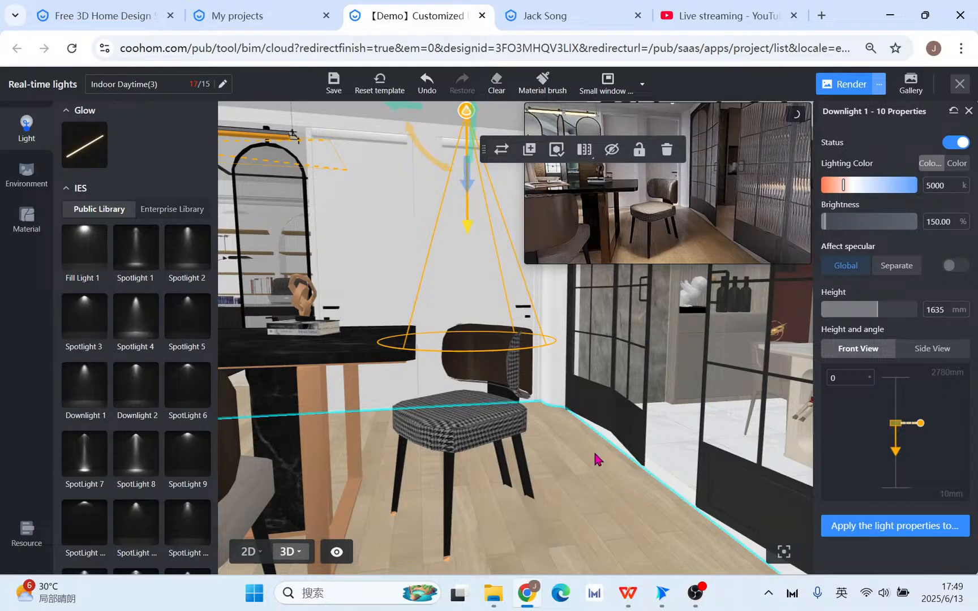
left_click_drag(563, 489, 513, 513)
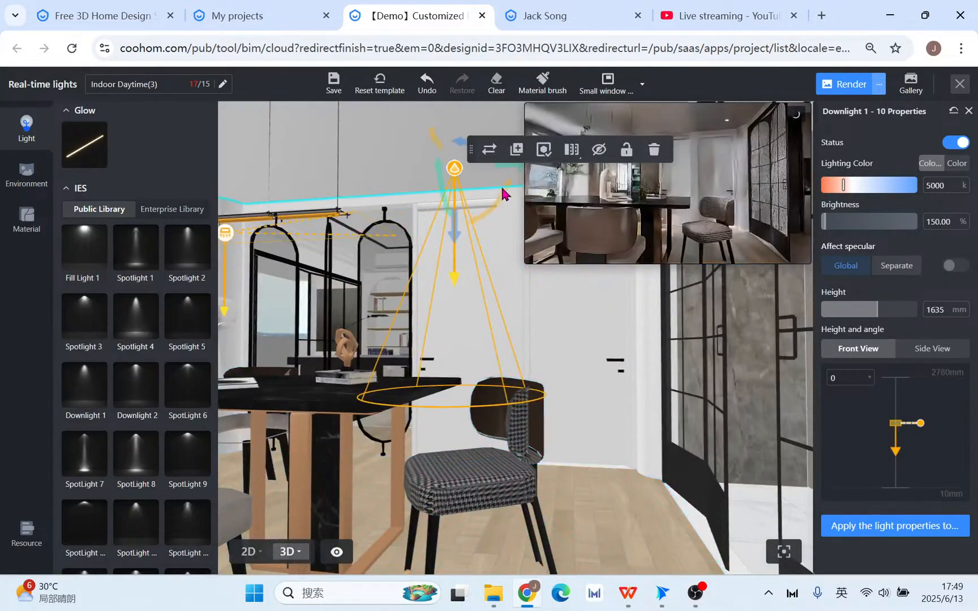
left_click_drag(514, 166, 501, 166)
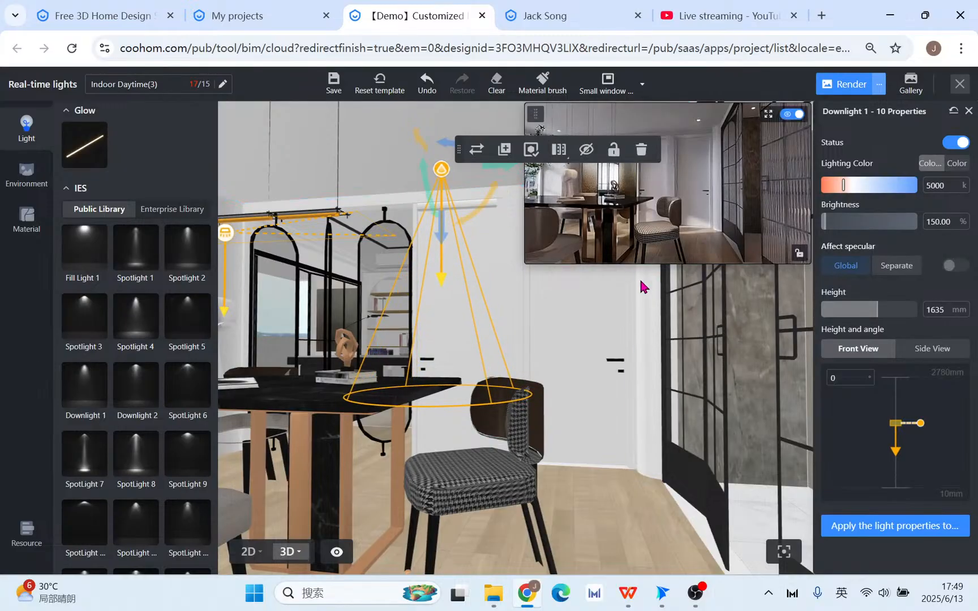
scroll(498, 378, "down", 3)
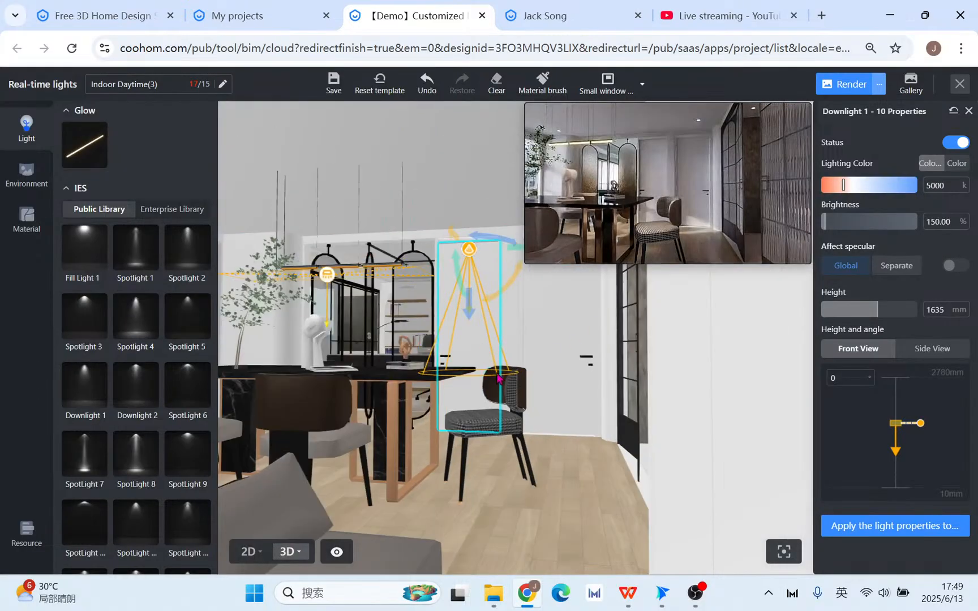
left_click_drag(465, 498, 588, 485)
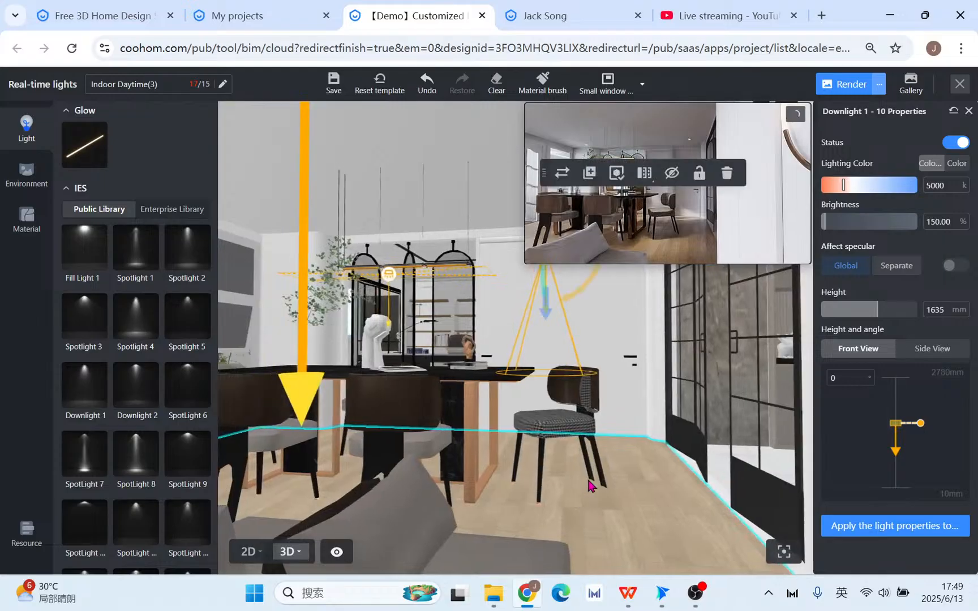
Duplicate the 4500 K, 200% downlight from the small nook and place the copy in the dining area's corner near the kitchen doors.
left_click(248, 551)
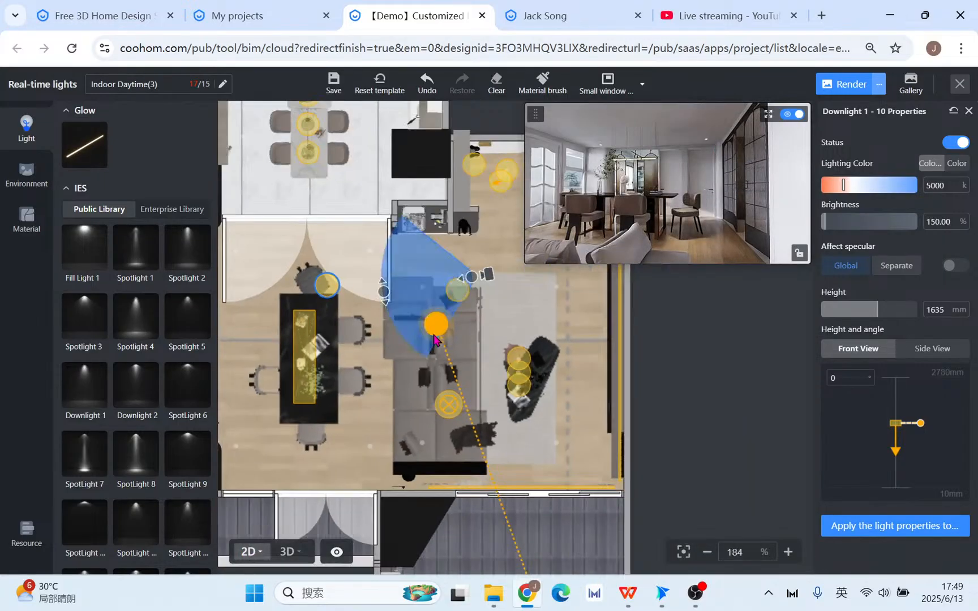
left_click(435, 338)
left_click(506, 171)
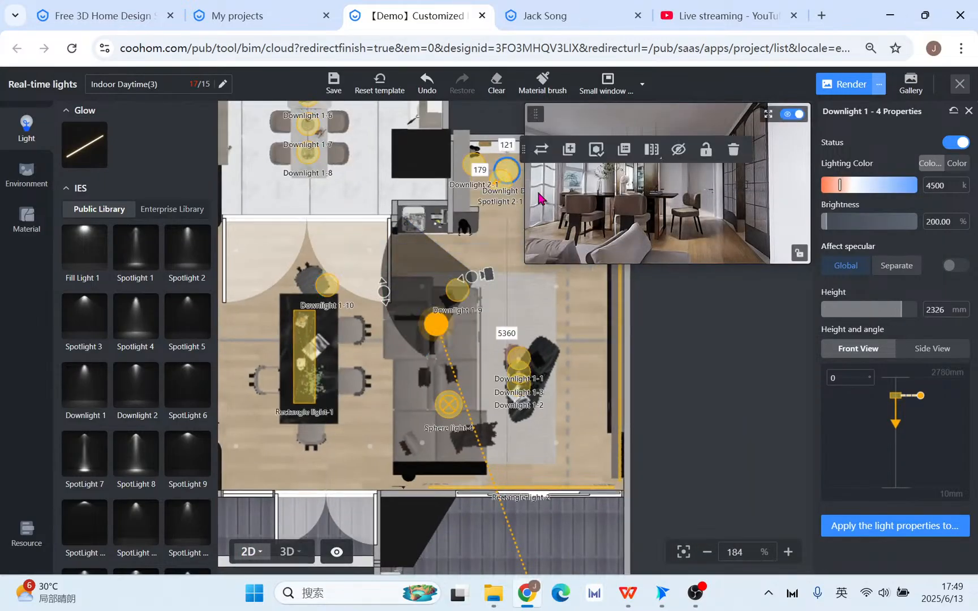
left_click(569, 151)
scroll(382, 284, "up", 3)
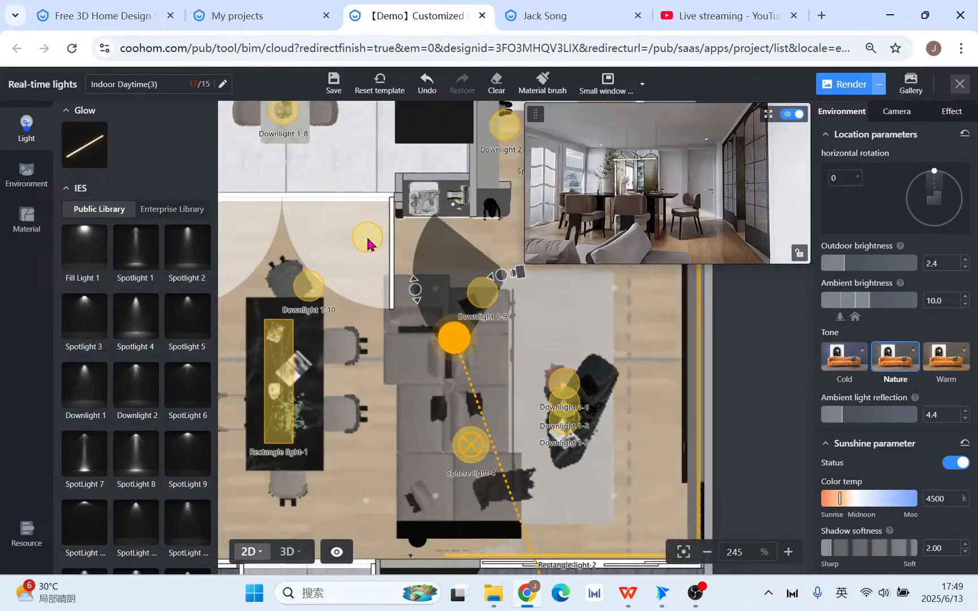
left_click(367, 242)
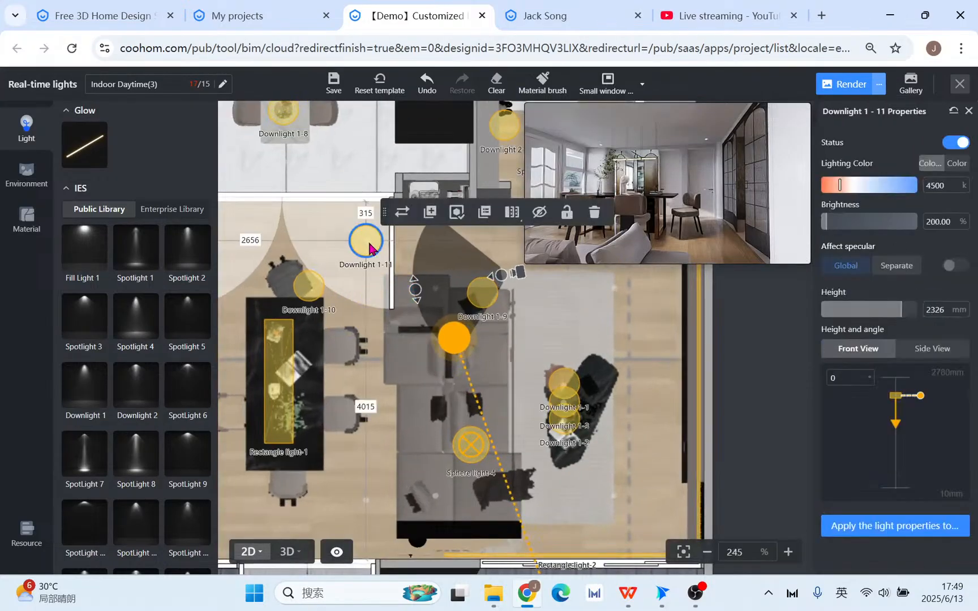
Lower the dining corner downlight to about 2144 mm below the ceiling fixture.
left_click(290, 552)
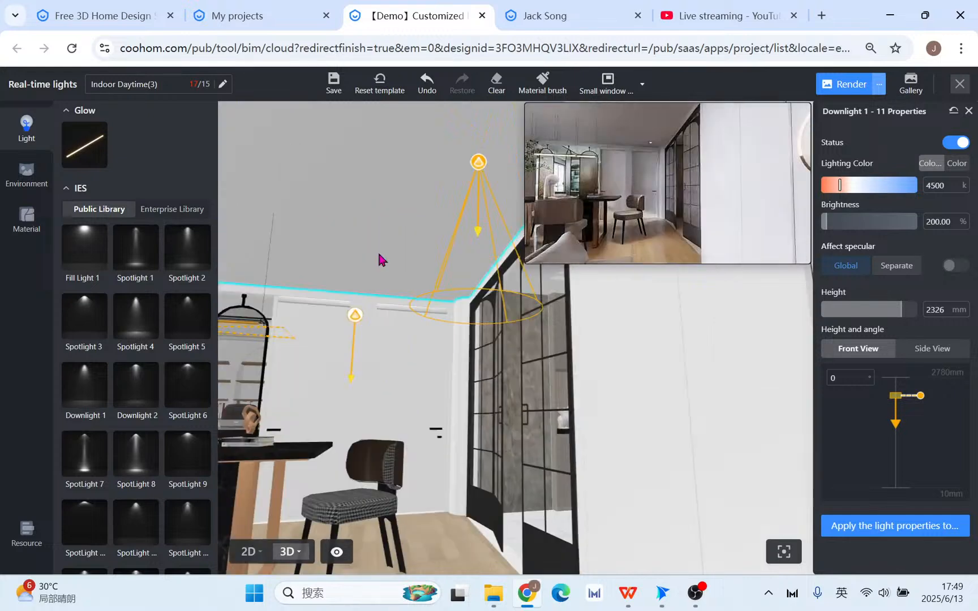
left_click_drag(379, 254, 375, 260)
left_click_drag(457, 326, 456, 352)
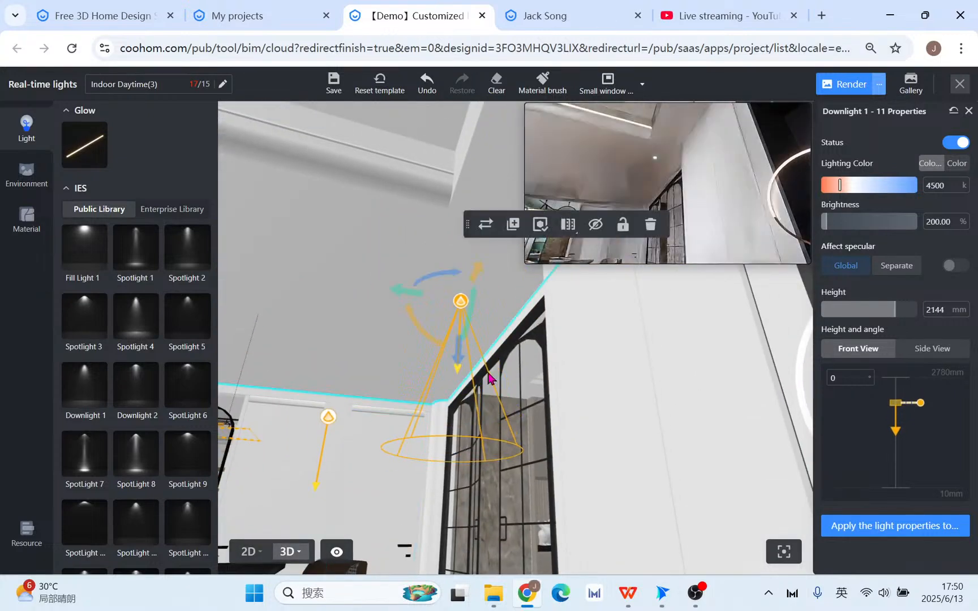
Place three copies of the dining corner downlight in the remaining corners around the dining table, then return to the 3D view.
left_click(248, 551)
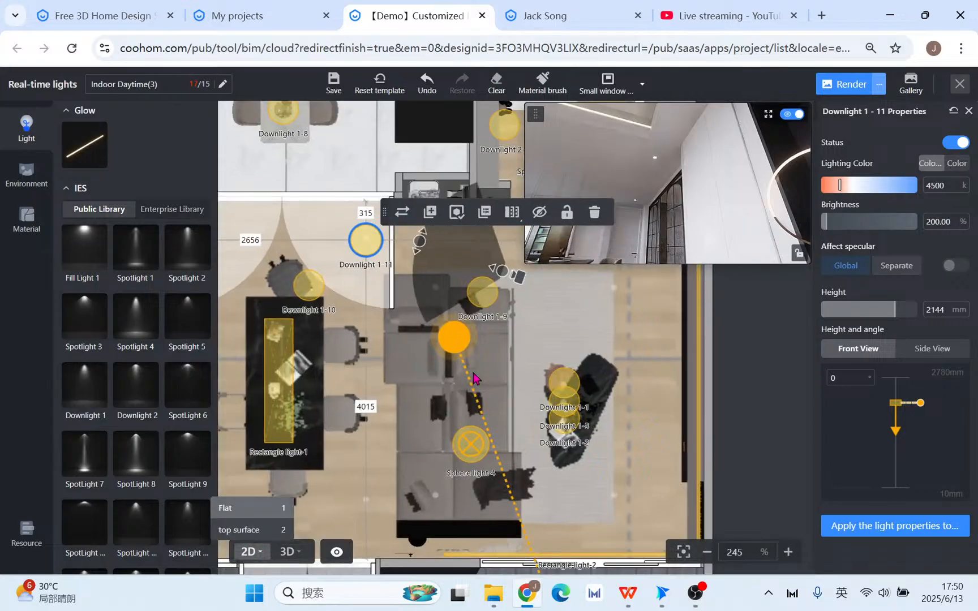
left_click(299, 309)
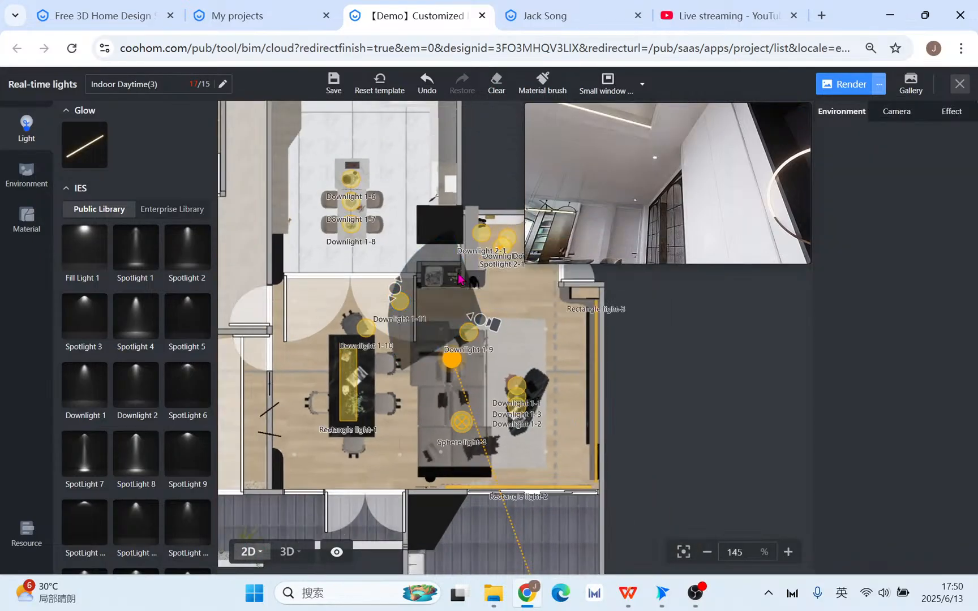
left_click(297, 304)
left_click(361, 277)
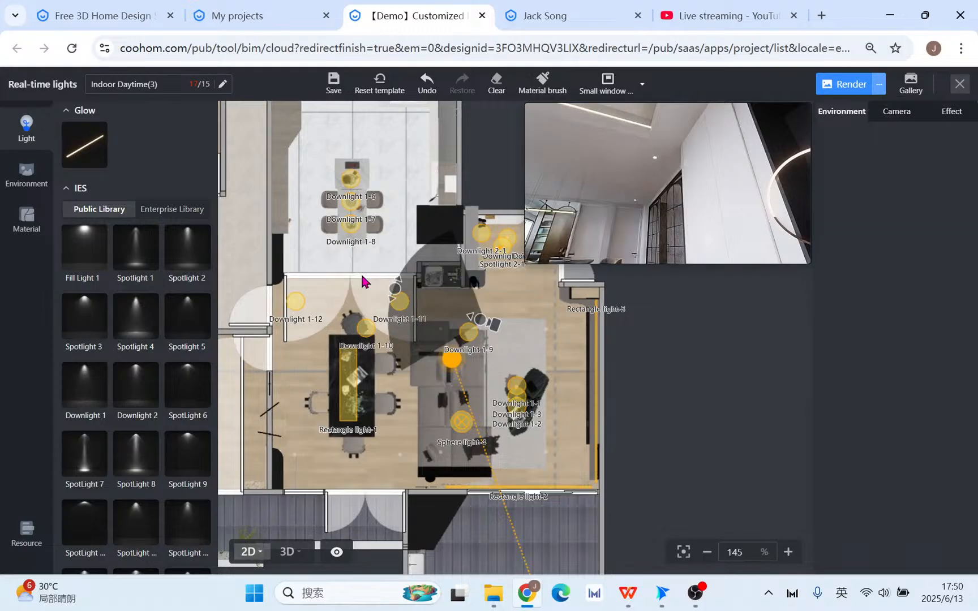
left_click(296, 456)
left_click(357, 430)
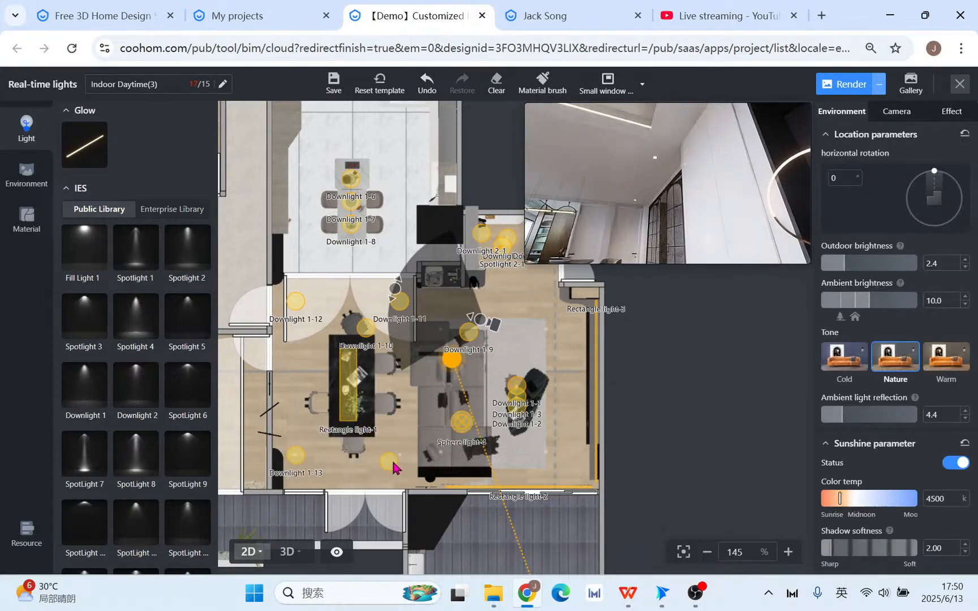
left_click(396, 456)
left_click(289, 553)
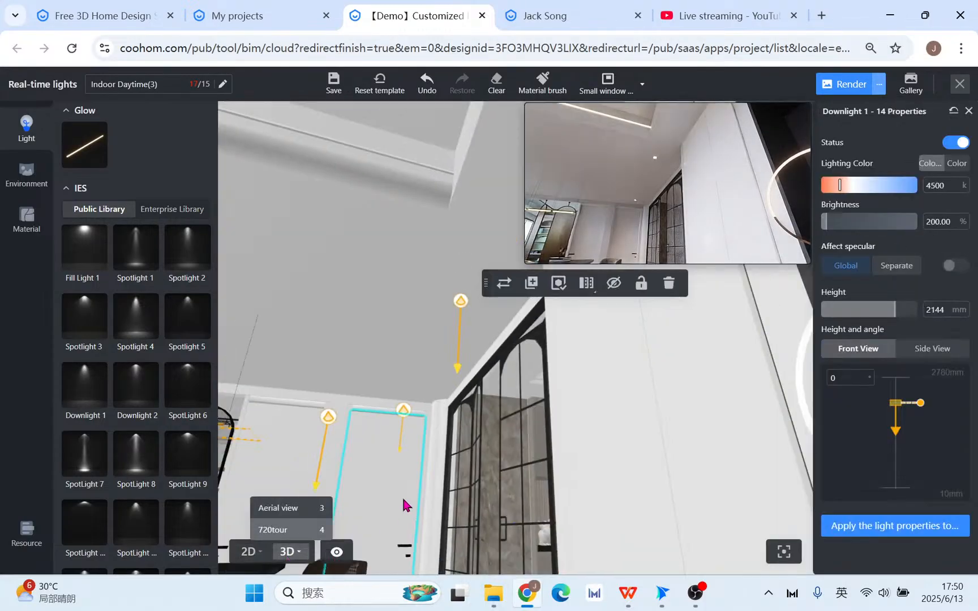
Examine the lighting preview across the dining area, sofa, floor lamp and balcony windows with the new downlights.
left_click_drag(418, 431, 471, 427)
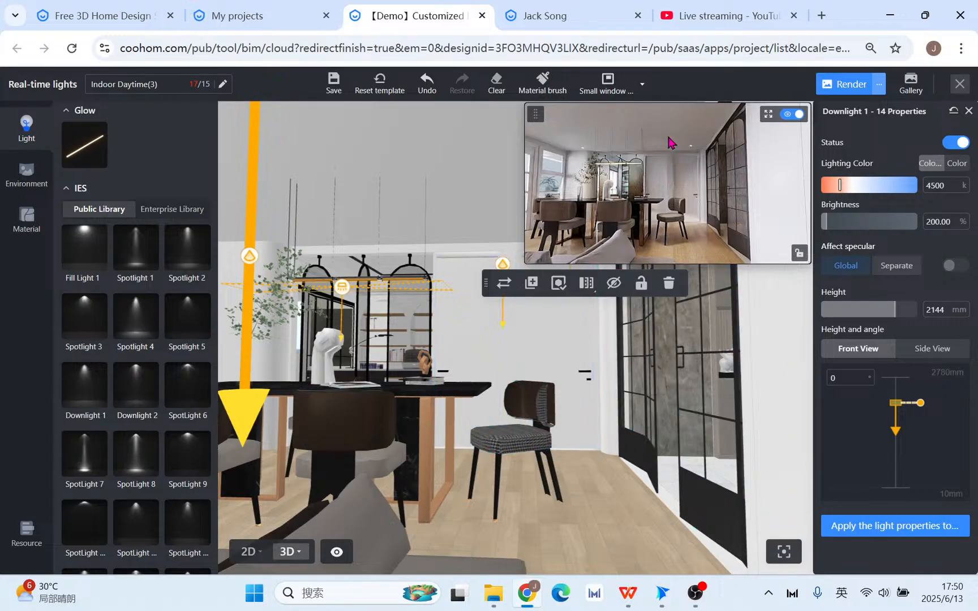
left_click_drag(453, 531, 609, 499)
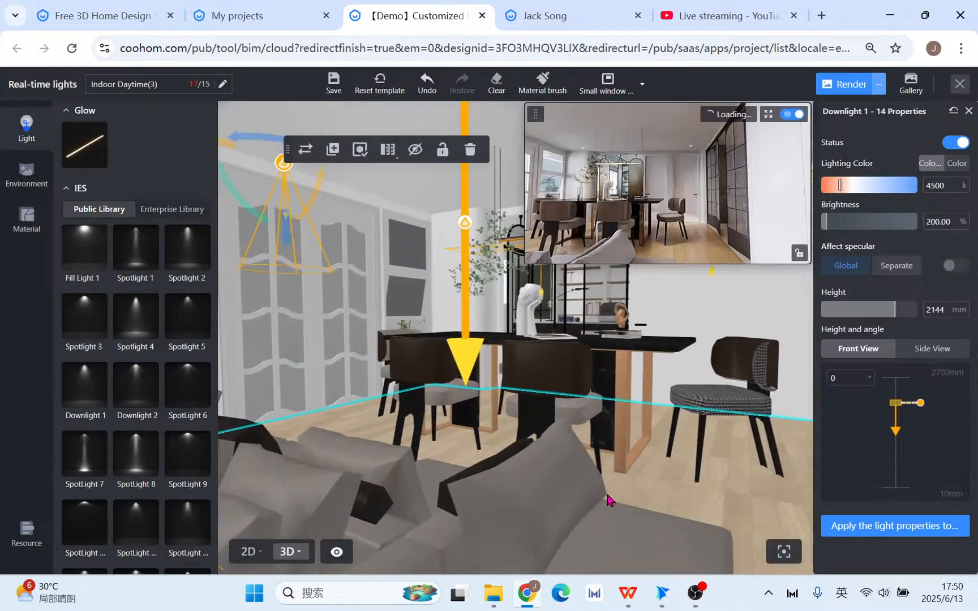
left_click_drag(388, 461, 554, 447)
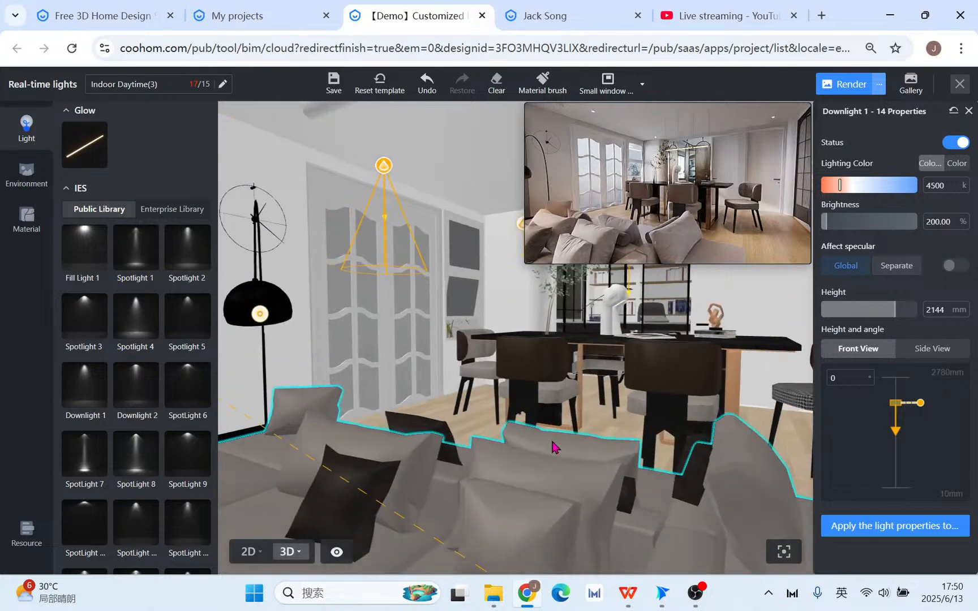
left_click_drag(424, 420, 609, 445)
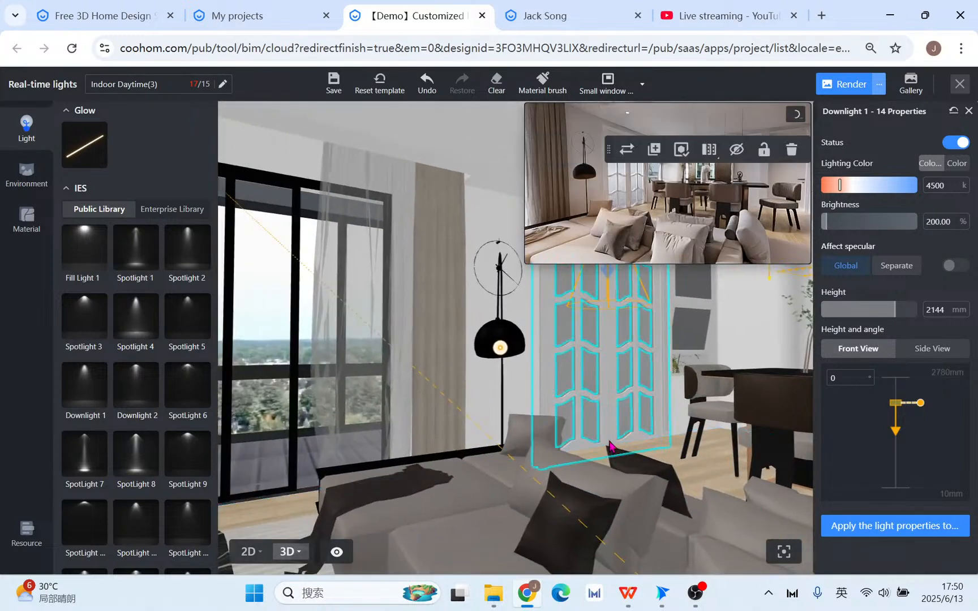
right_click_drag(646, 470, 642, 344)
right_click_drag(452, 516, 605, 365)
right_click_drag(616, 529, 564, 333)
right_click_drag(543, 524, 621, 516)
scroll(559, 519, "up", 2)
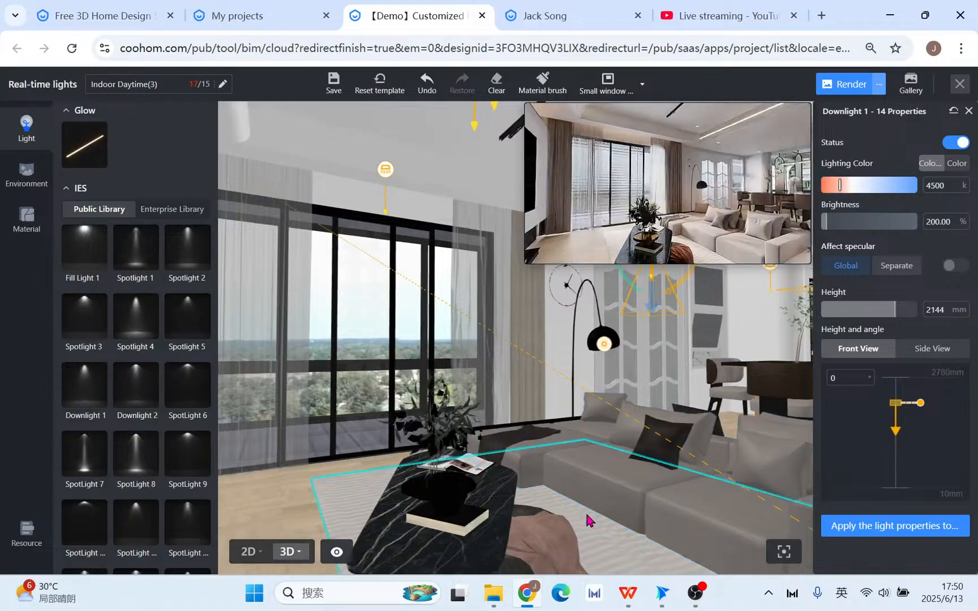
Frame a low camera view over the coffee table and plant toward the sofa and dining area.
left_click_drag(586, 515, 555, 478)
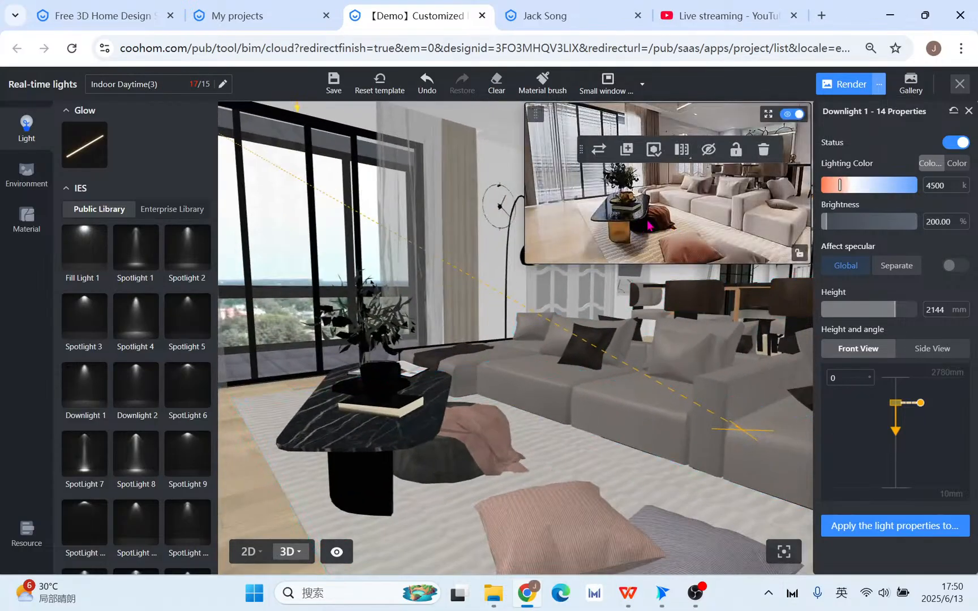
left_click_drag(665, 430, 426, 421)
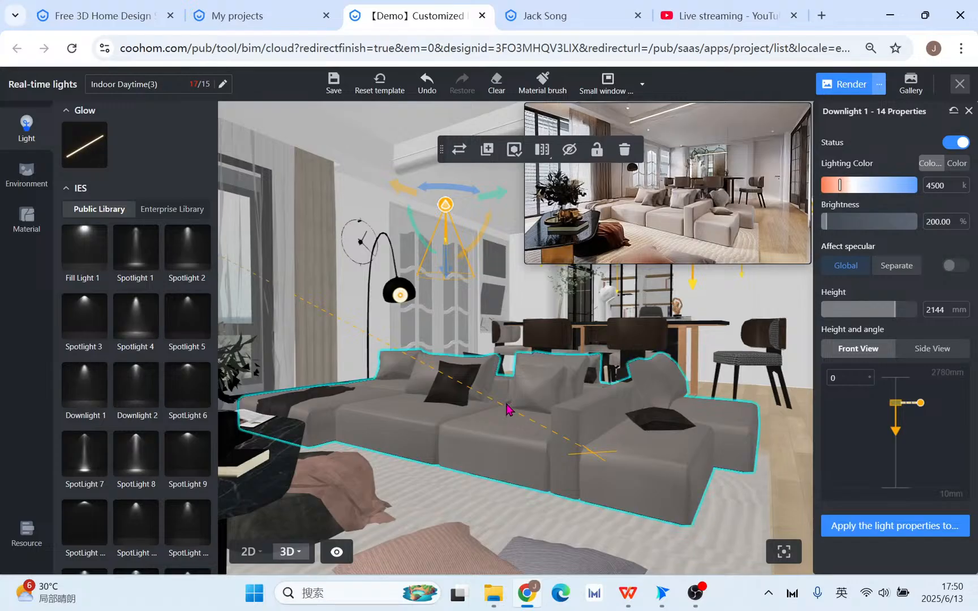
left_click_drag(508, 408, 578, 415)
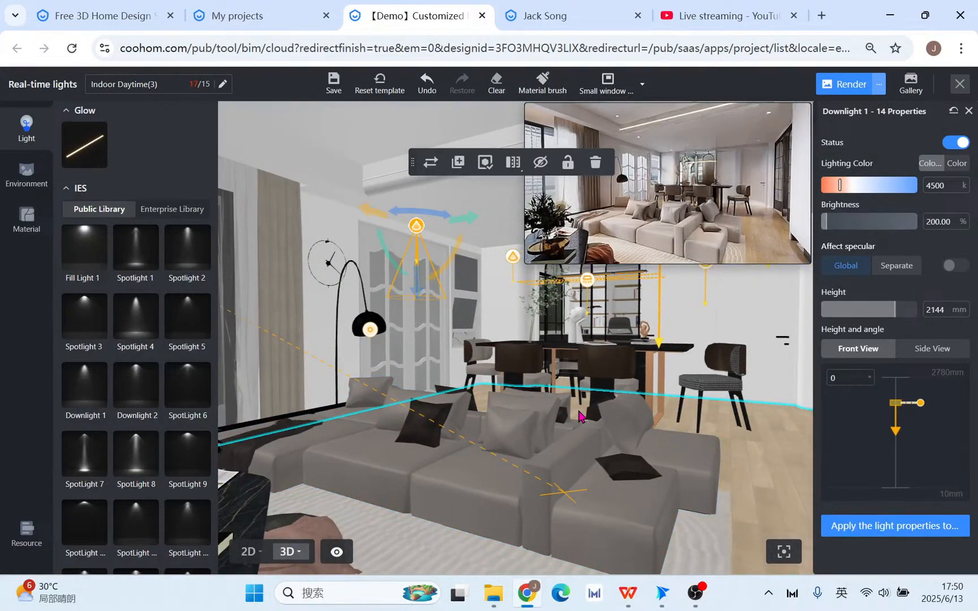
scroll(580, 414, "up", 3)
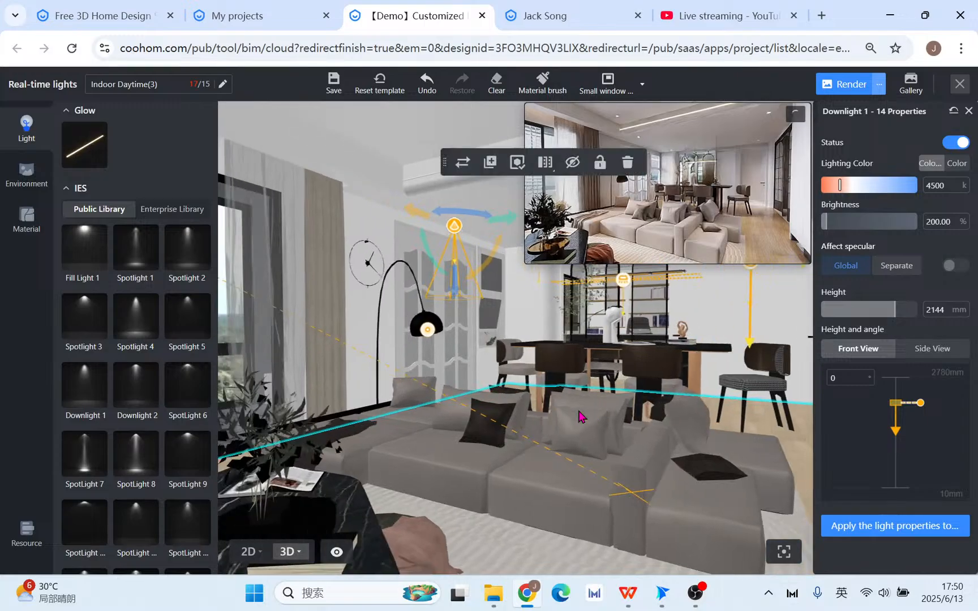
left_click_drag(583, 413, 511, 391)
key("a")
key("w")
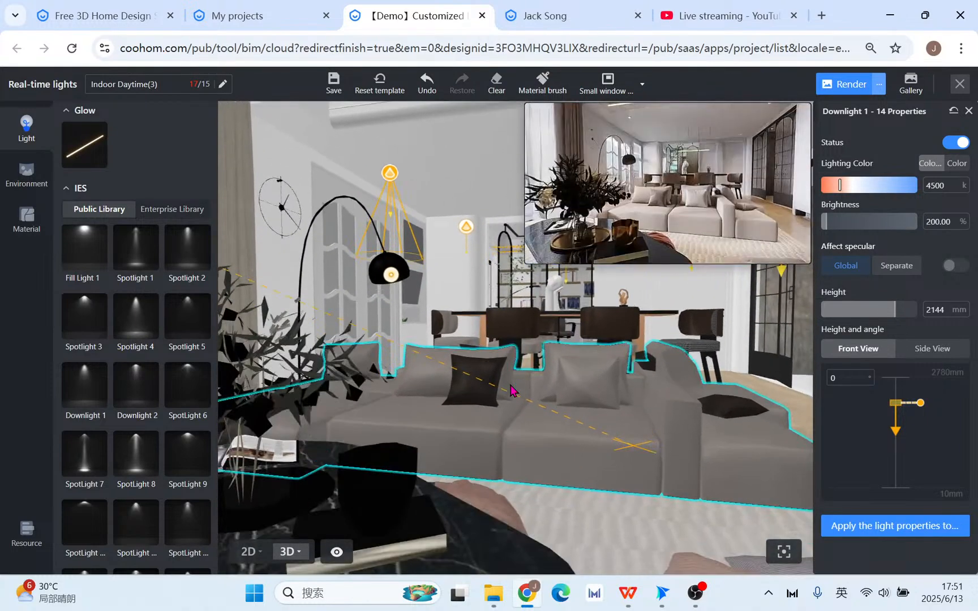
key("d")
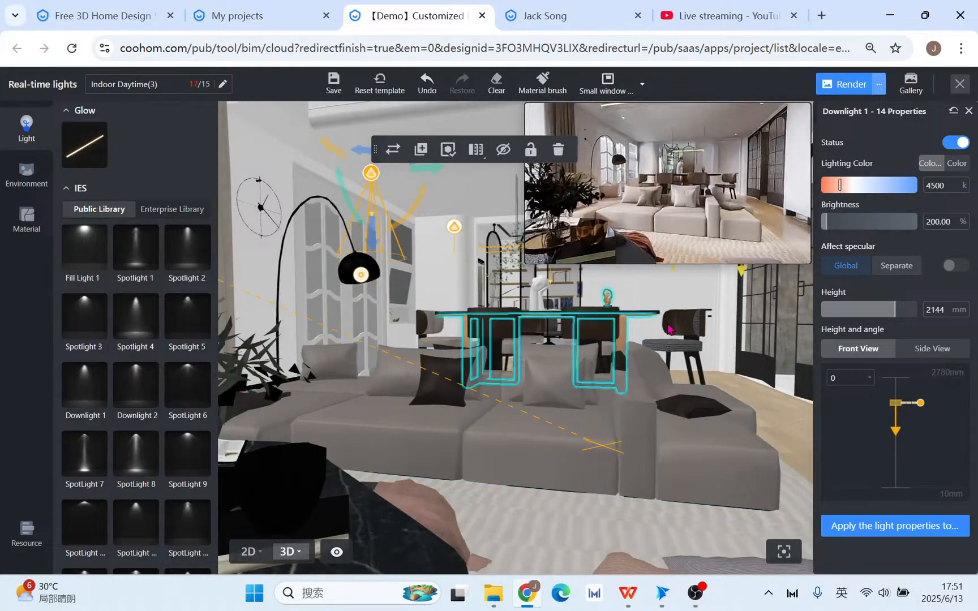
Deselect the downlight, enable the camera's depth of field and set the focus point on the middle of the sofa.
left_click(968, 111)
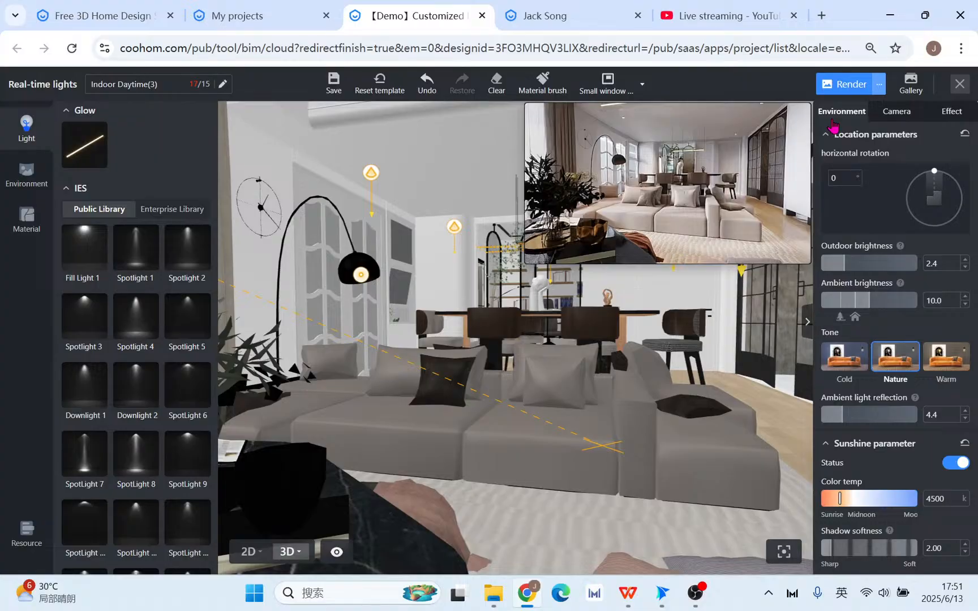
left_click(902, 113)
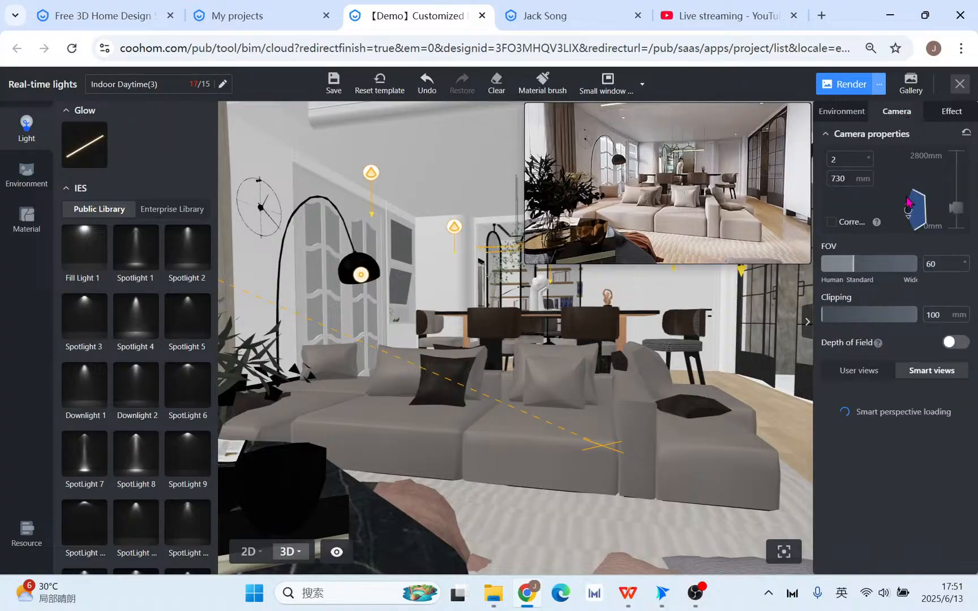
mouse_move(877, 344)
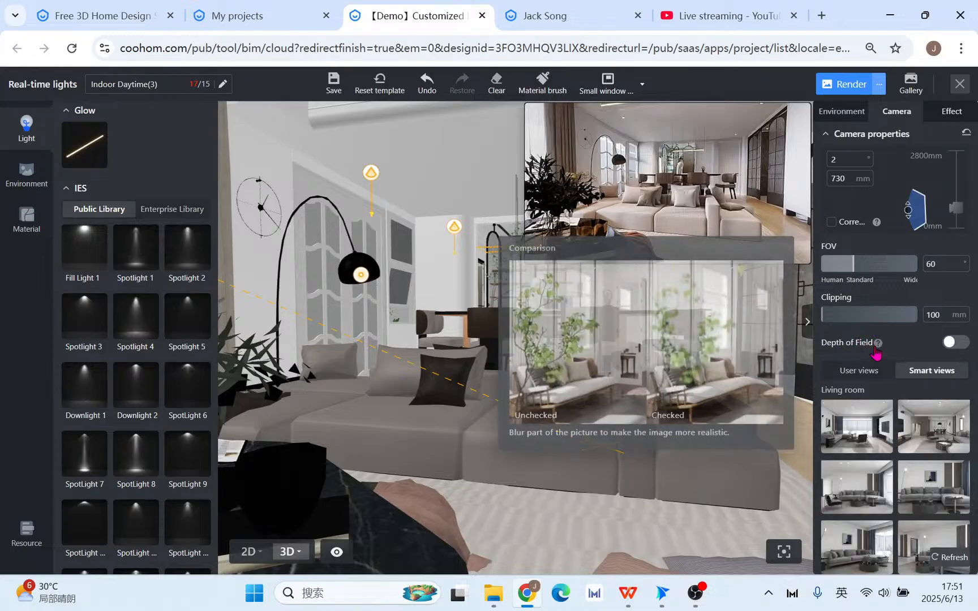
left_click(962, 343)
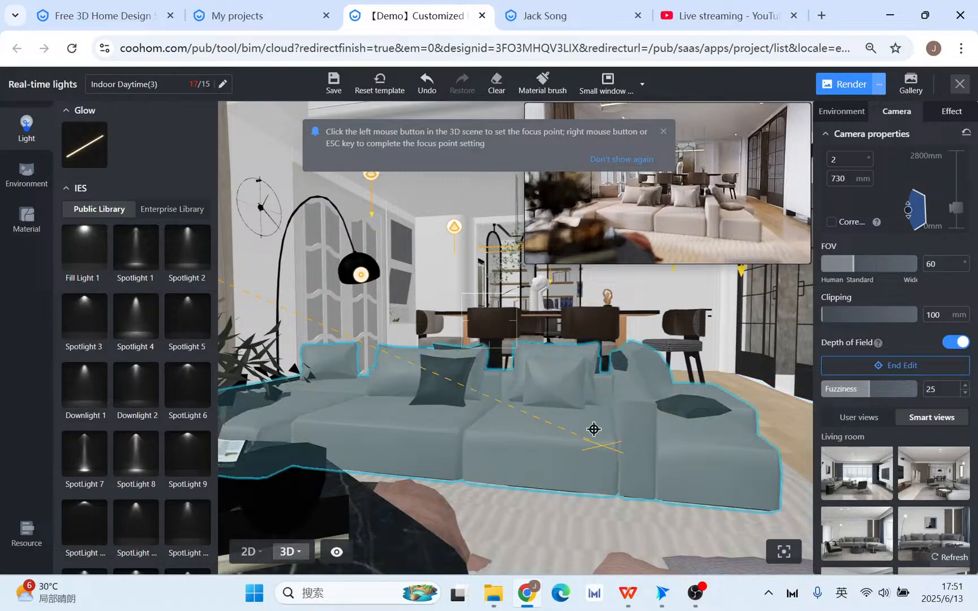
left_click(496, 411)
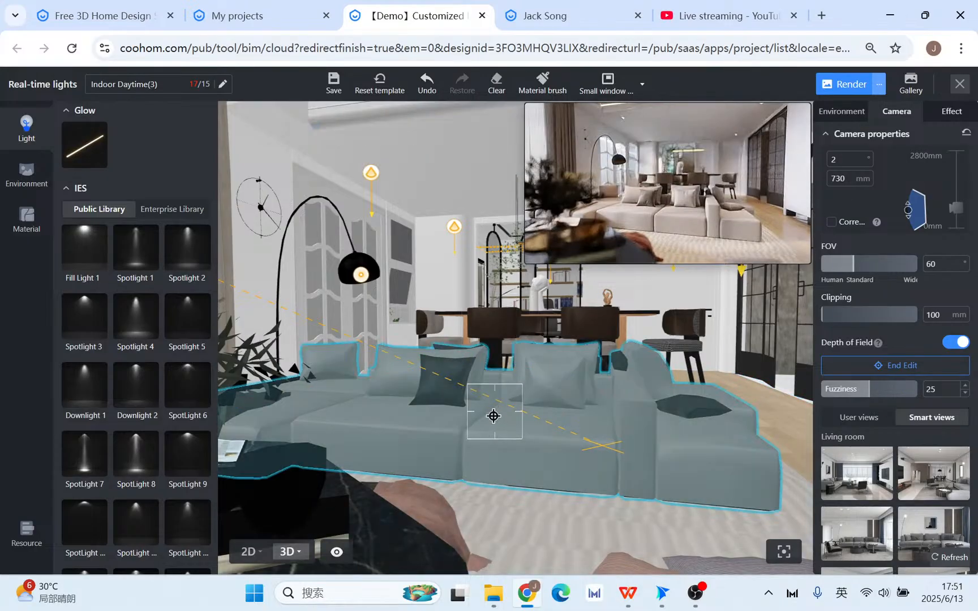
Adjust the framing, refocus on the sofa seat near the chaise, and set the depth of field fuzziness to 19.
left_click_drag(482, 424, 497, 471)
right_click_drag(471, 413, 501, 421)
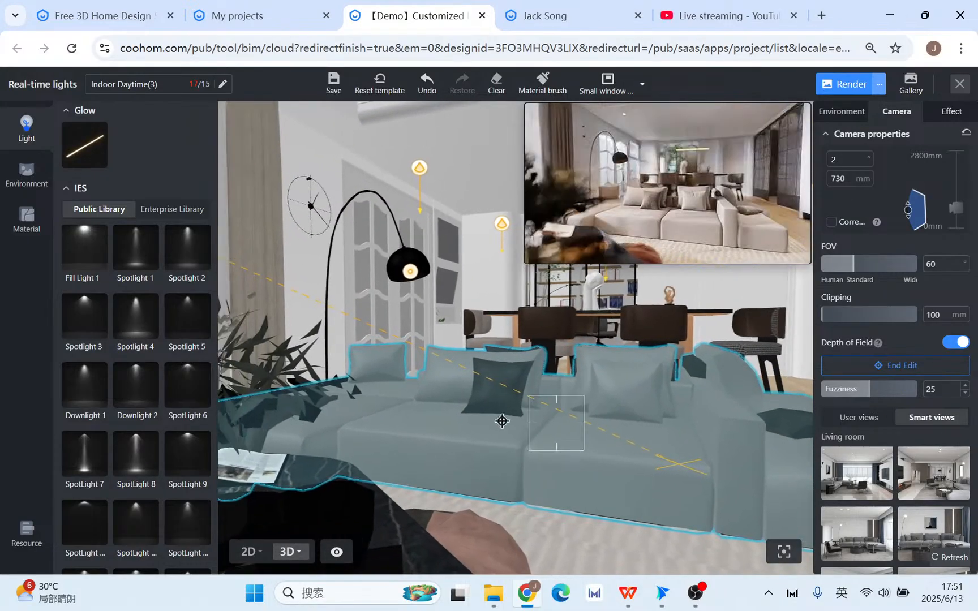
mouse_move(574, 436)
left_mouse_down()
mouse_move(554, 394)
mouse_move(578, 446)
left_mouse_up()
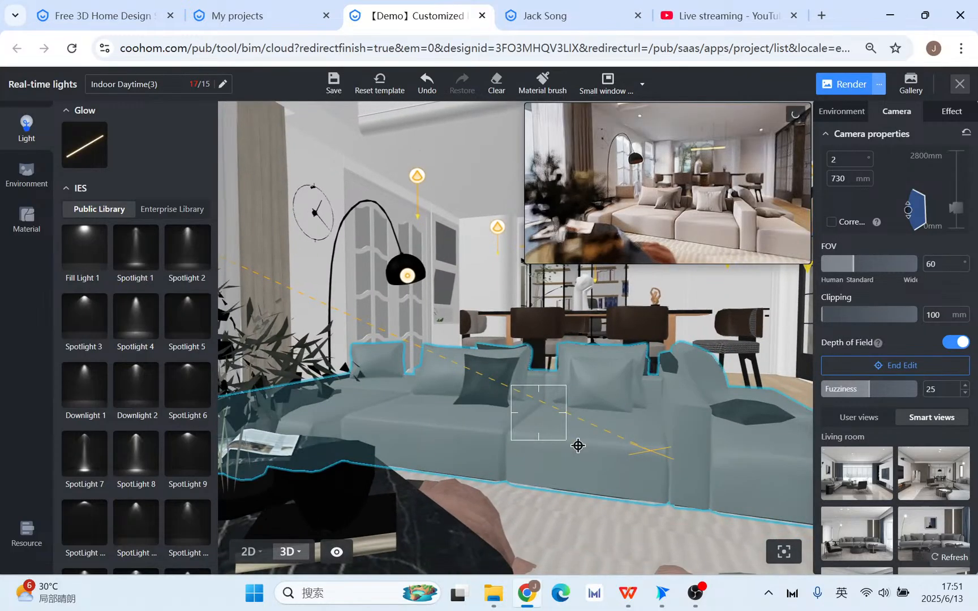
left_click(642, 433)
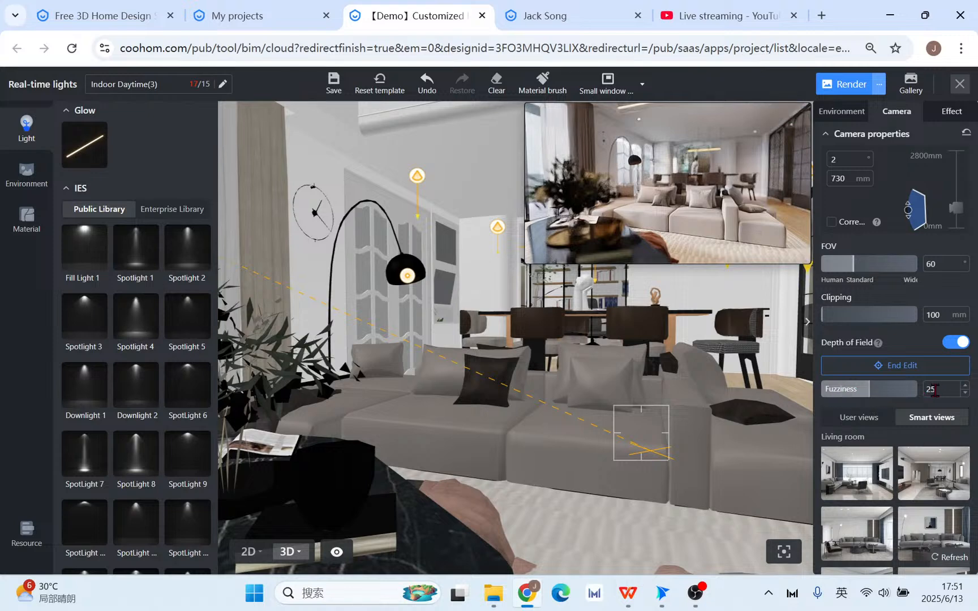
left_click_drag(863, 398, 859, 399)
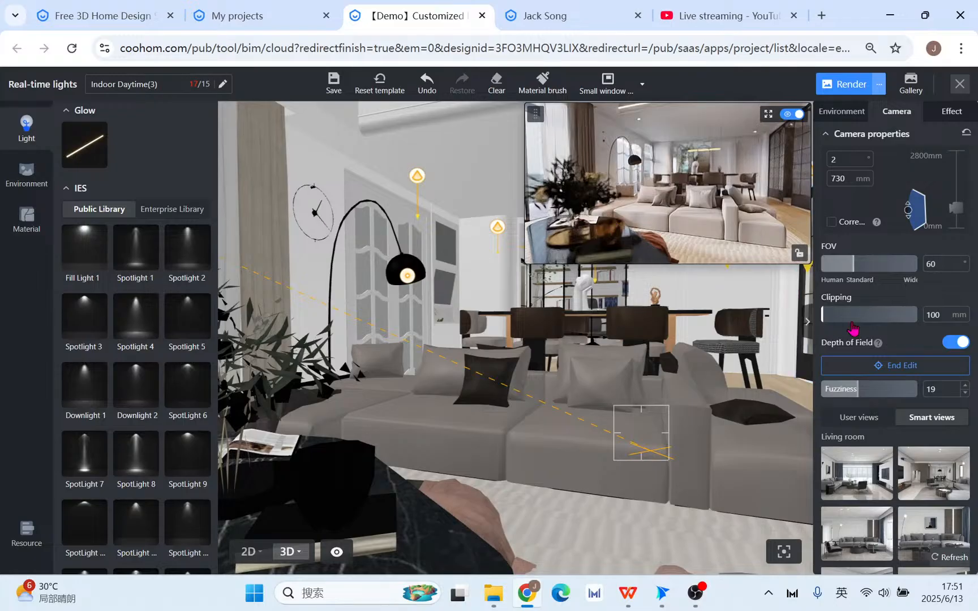
left_click(918, 366)
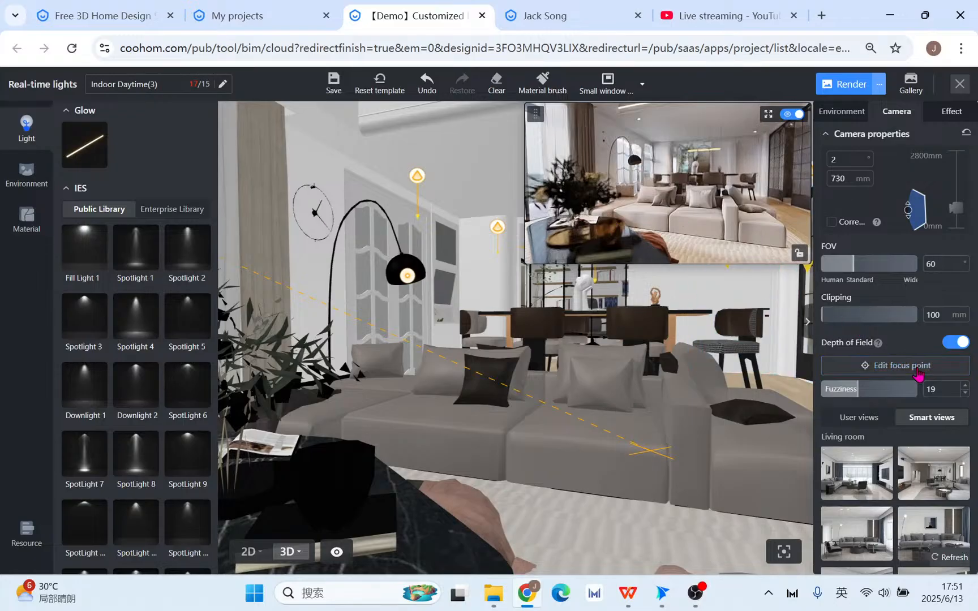
Try the depth of field focus point on the coffee table in the foreground.
left_click(317, 470)
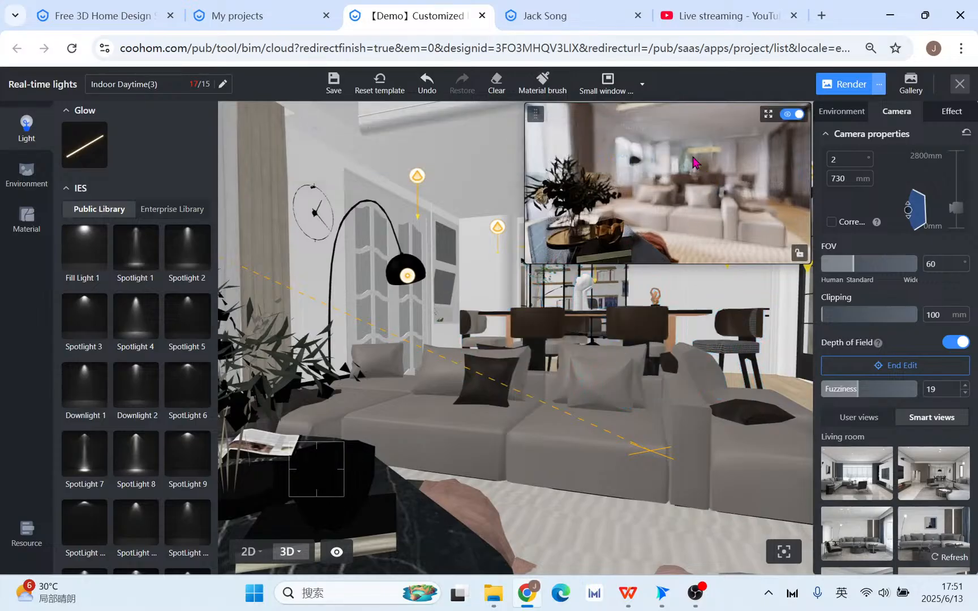
left_click(882, 367)
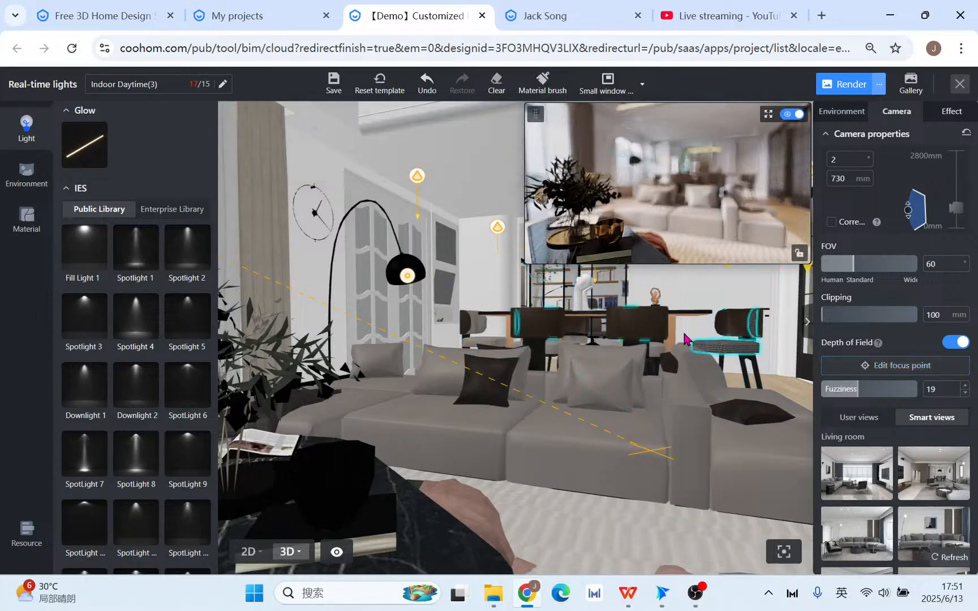
Set the focus point on the white ornament on the dining table and shift the framing slightly.
left_click(916, 366)
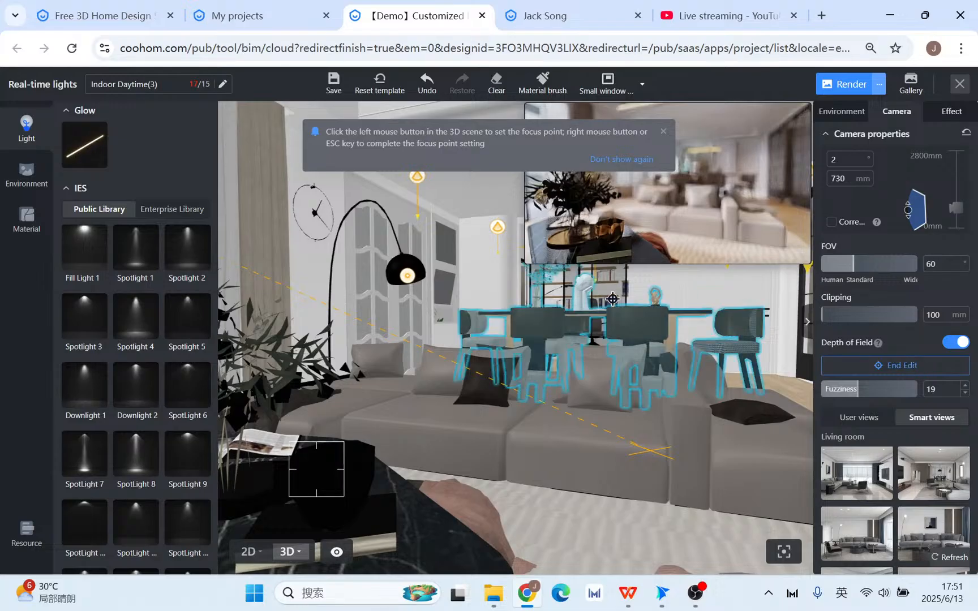
left_click(586, 289)
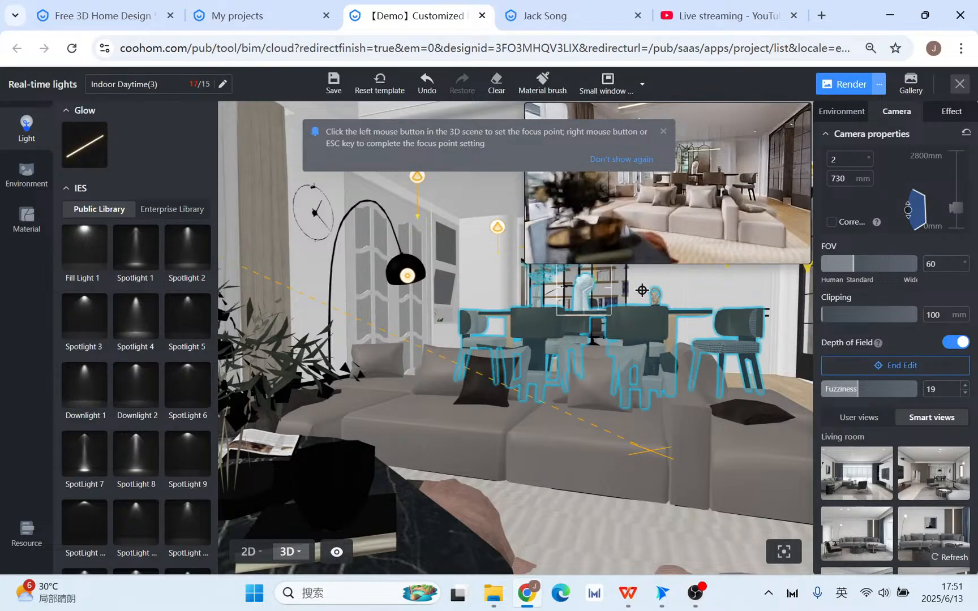
right_click(724, 218)
left_click(624, 368)
left_click_drag(624, 368, 585, 346)
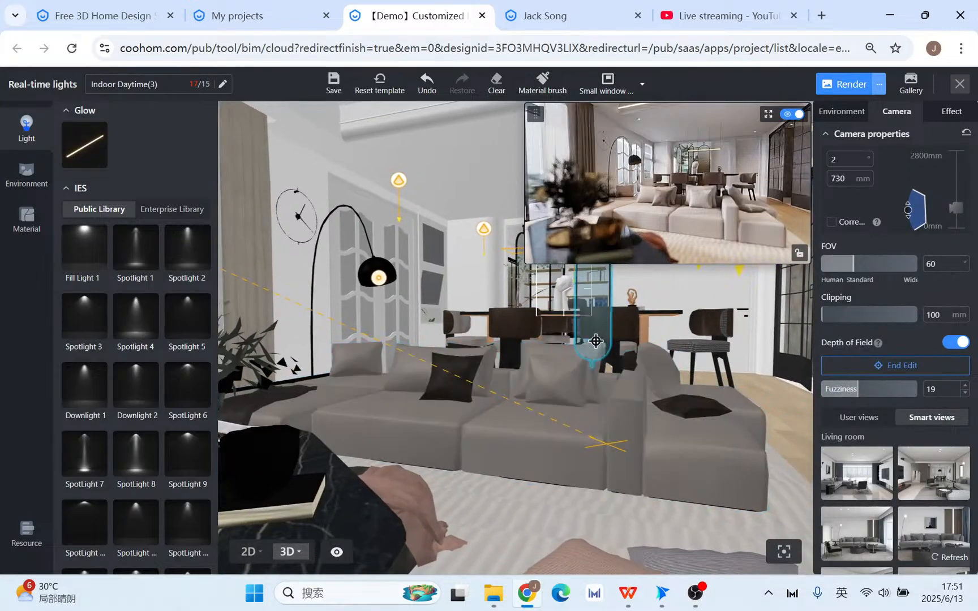
left_click(541, 318)
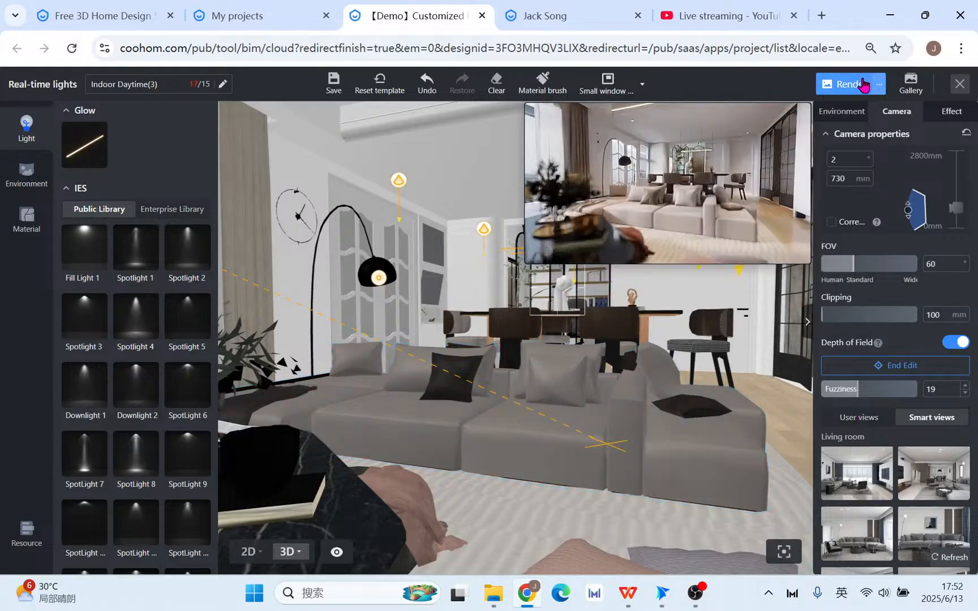
Render the current camera view as a 16:9 image at 2K HD resolution.
left_click(879, 85)
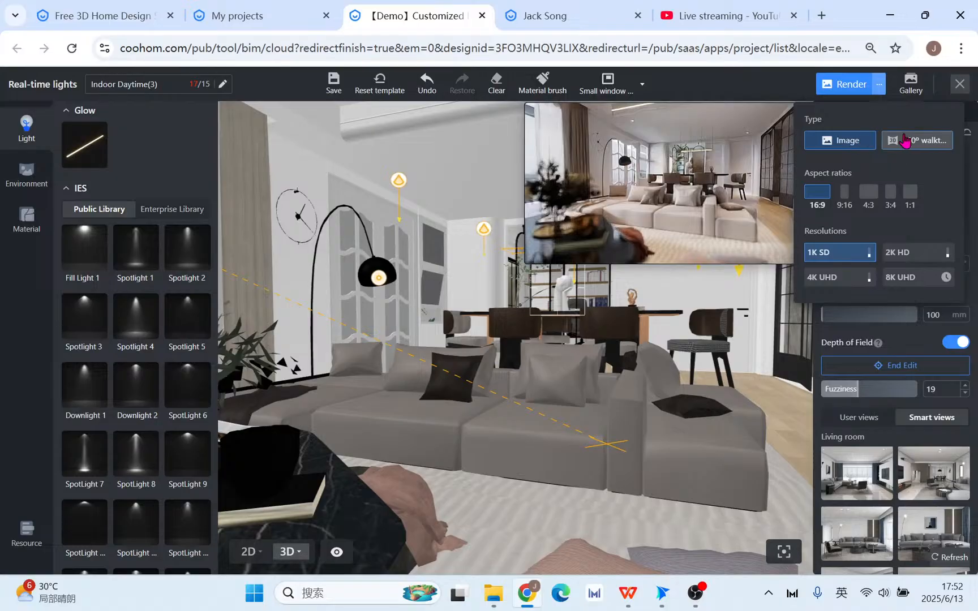
left_click(914, 261)
left_click(852, 85)
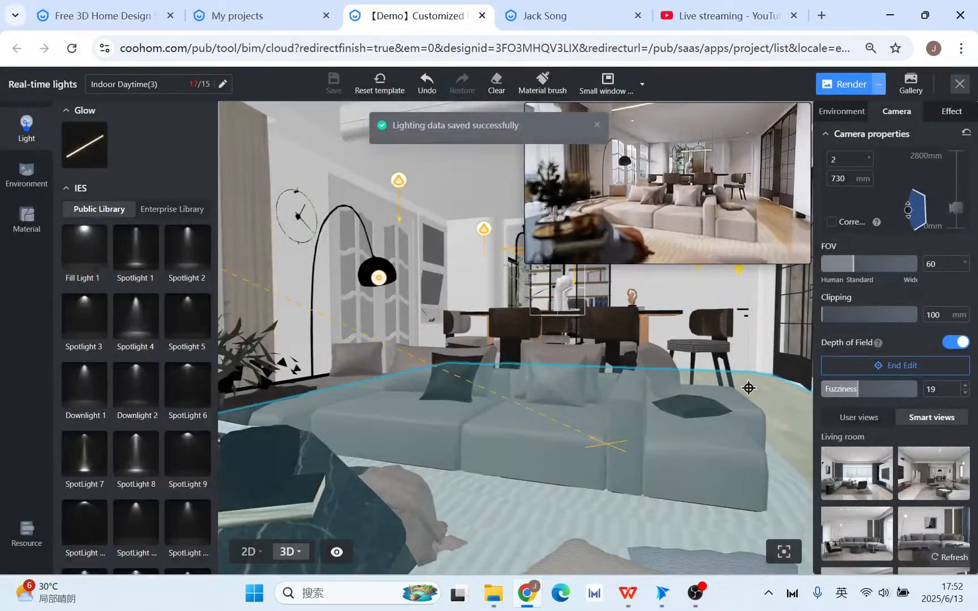
mouse_move(878, 344)
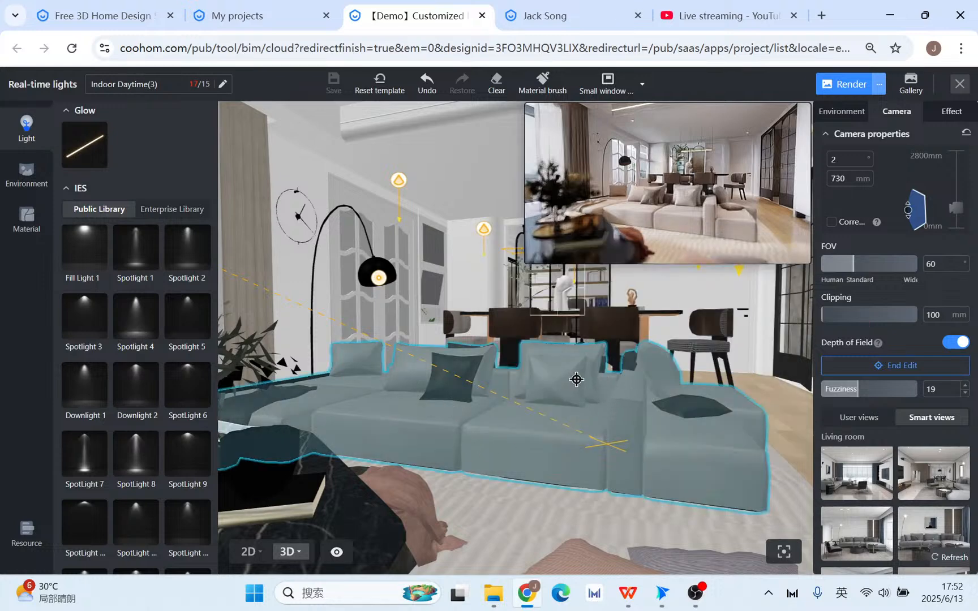
Frame a close-up of the sofa with a 26° camera pitch and narrow the field of view to 41°.
left_click_drag(576, 380, 645, 320)
key("w")
key("d")
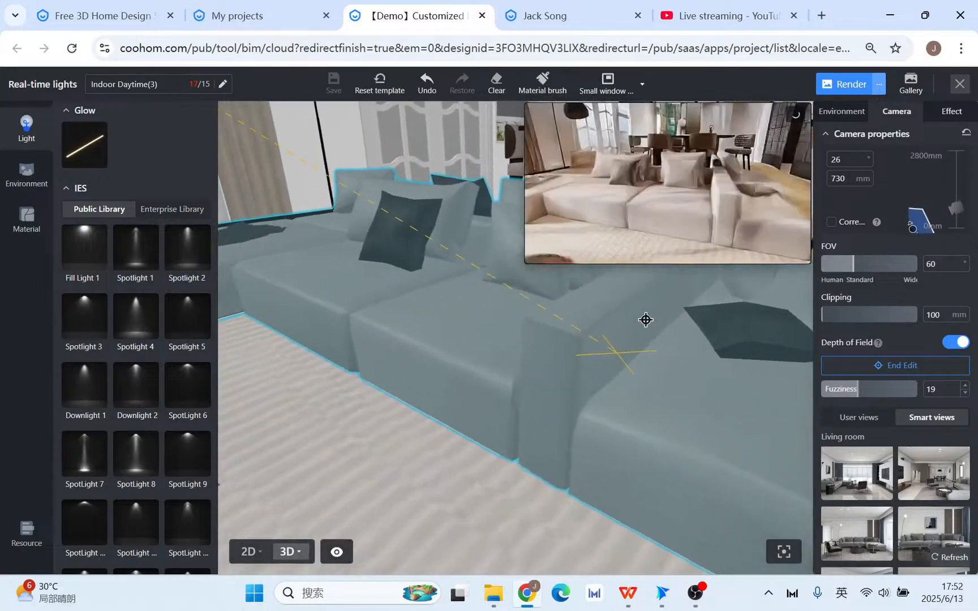
key("w")
left_click(603, 391)
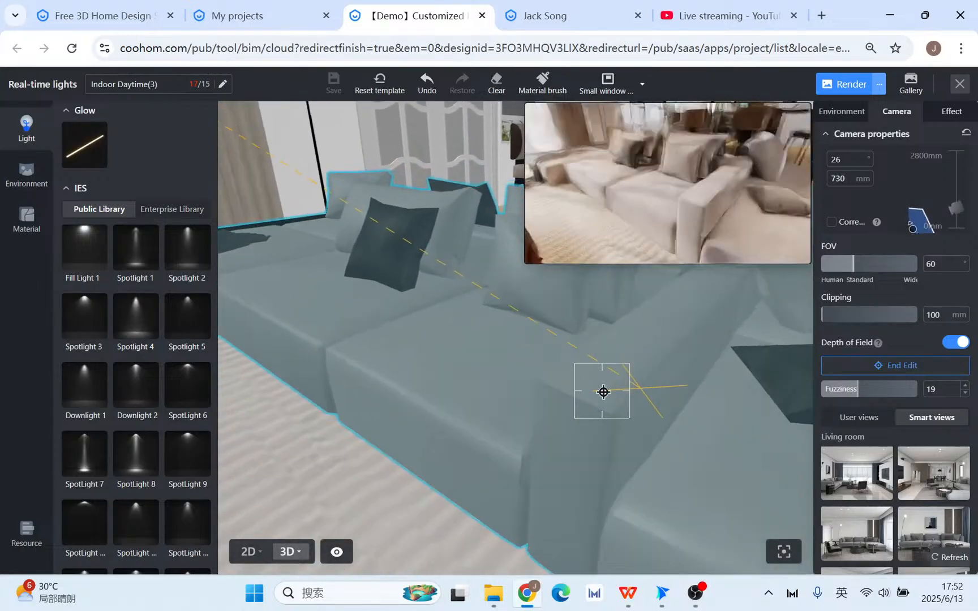
key("d")
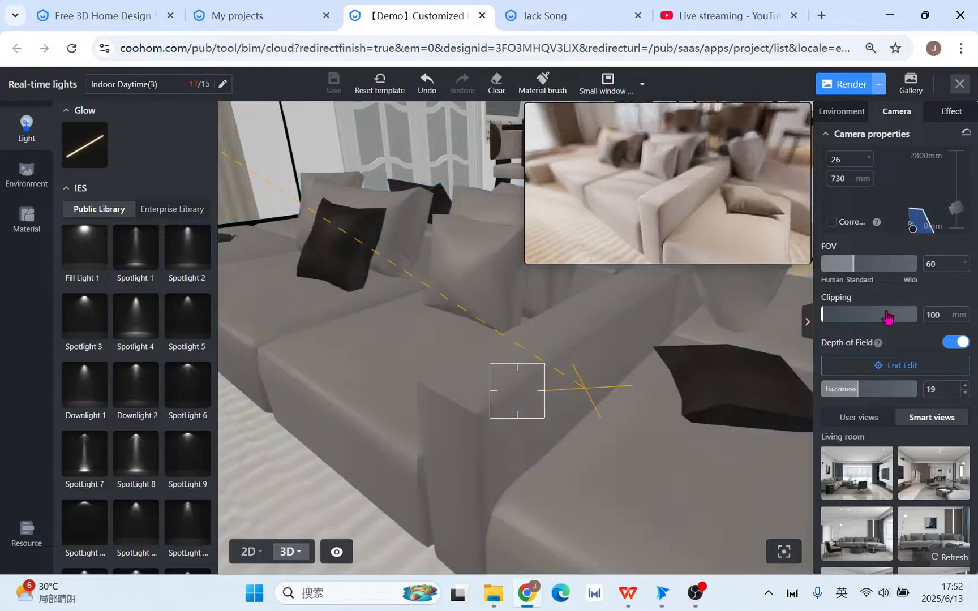
left_click_drag(862, 269, 829, 264)
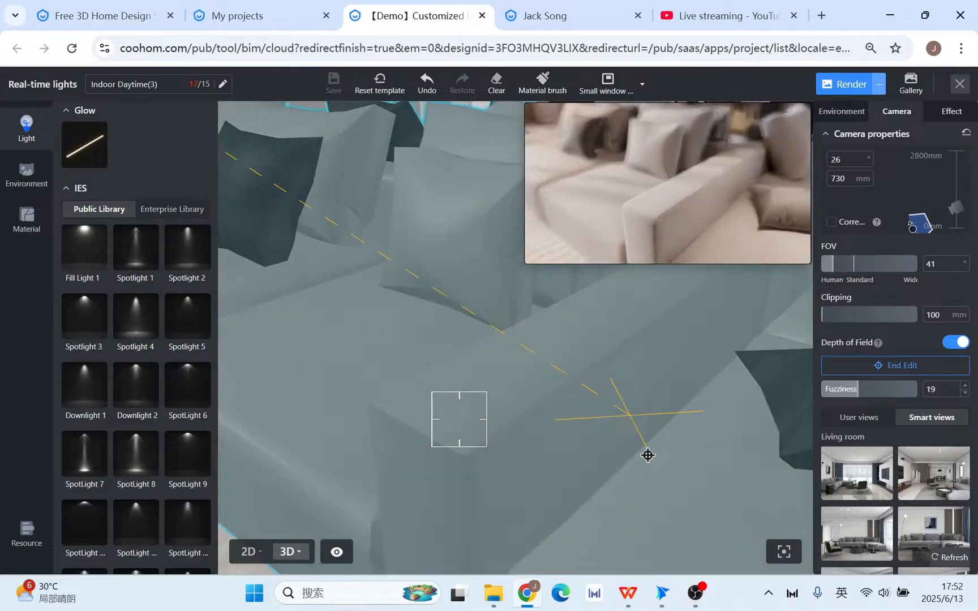
Reframe from a camera height of 940 mm with a 39° field of view and focus on the flat cushion on the chaise.
left_click_drag(673, 407, 621, 412)
left_click(675, 386)
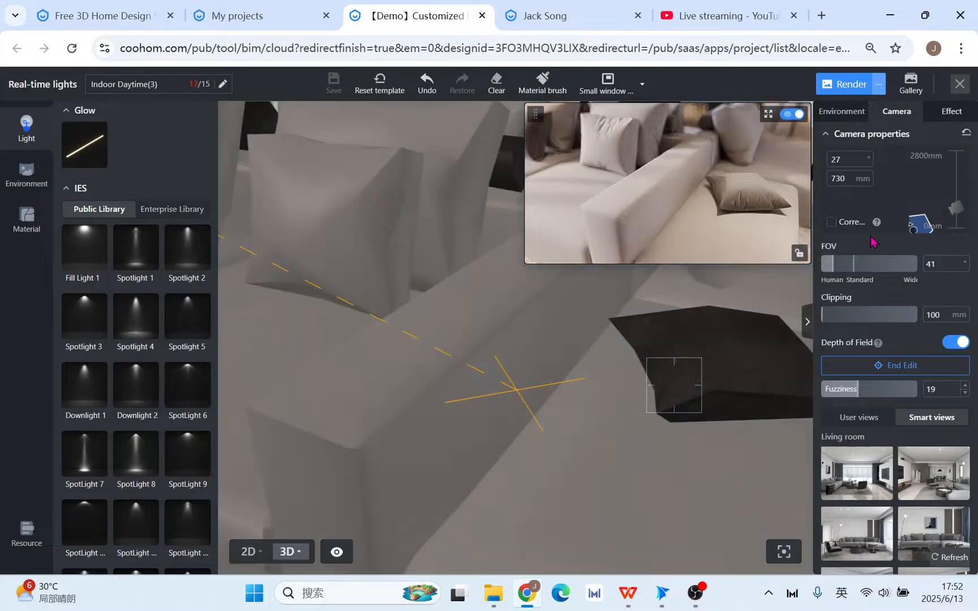
key("q")
key("s")
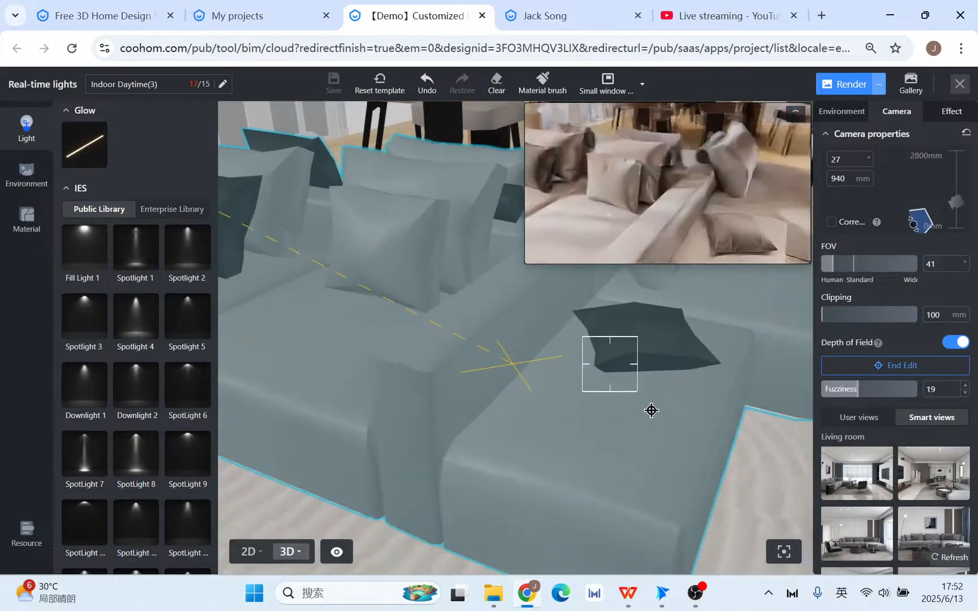
key("w")
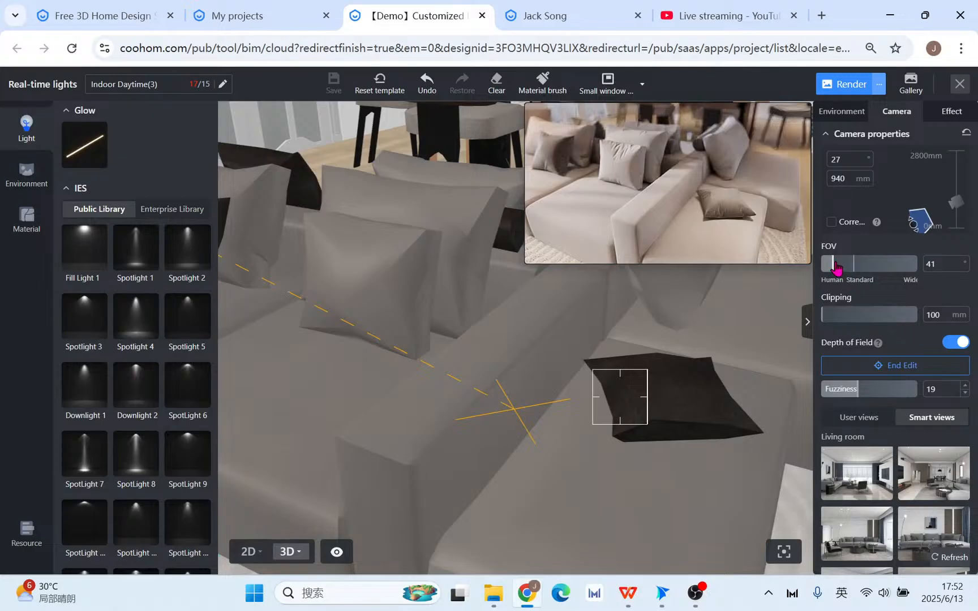
left_click_drag(834, 263, 830, 263)
left_click(646, 428)
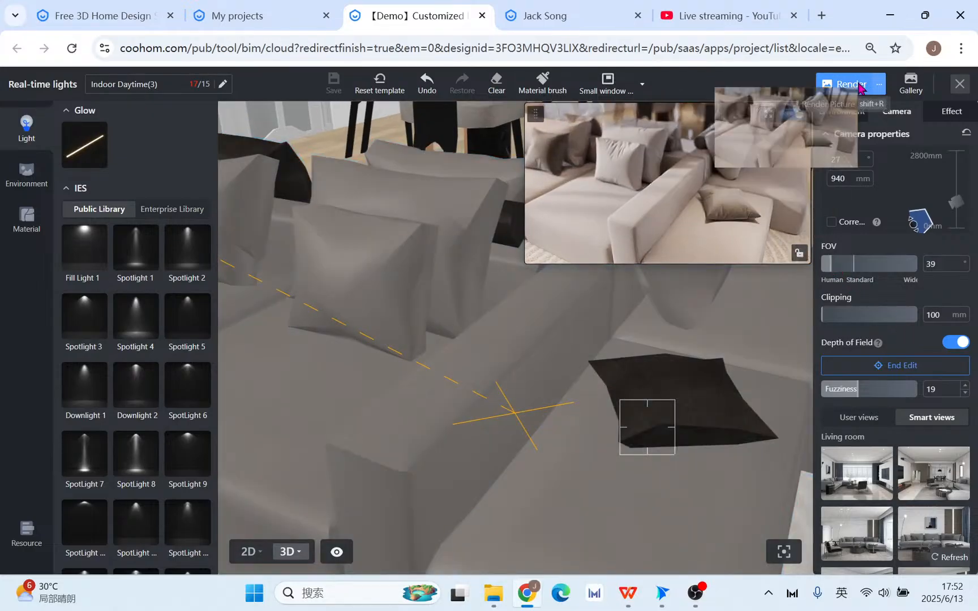
Render the sofa close-up, and refocus on the chaise cushion's front edge in the full-size real-time preview.
left_click(851, 84)
left_click(768, 114)
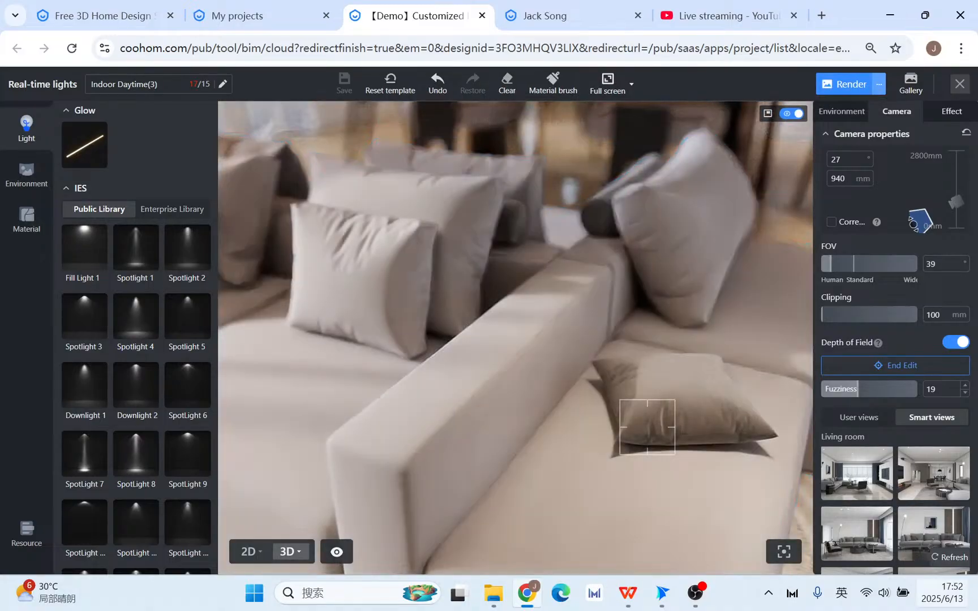
left_click(629, 449)
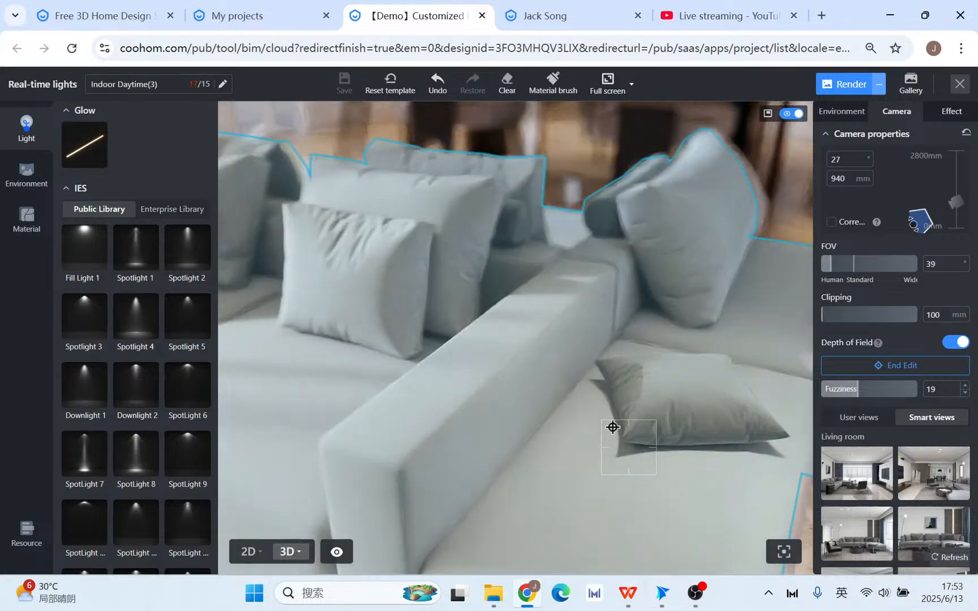
left_click(613, 427)
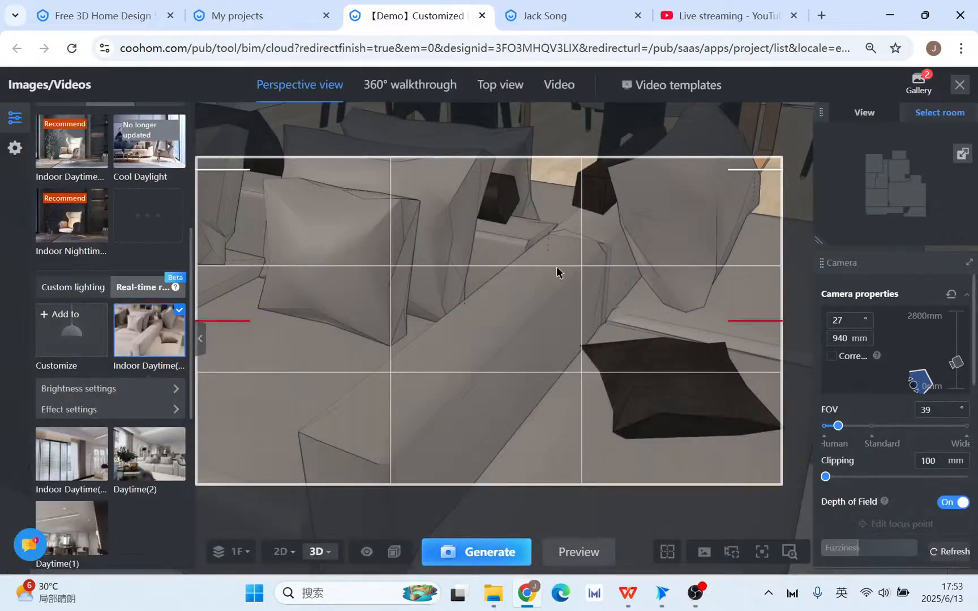
Review the finished 4K living room renders and the two queued 2K renders in the gallery.
mouse_move(918, 84)
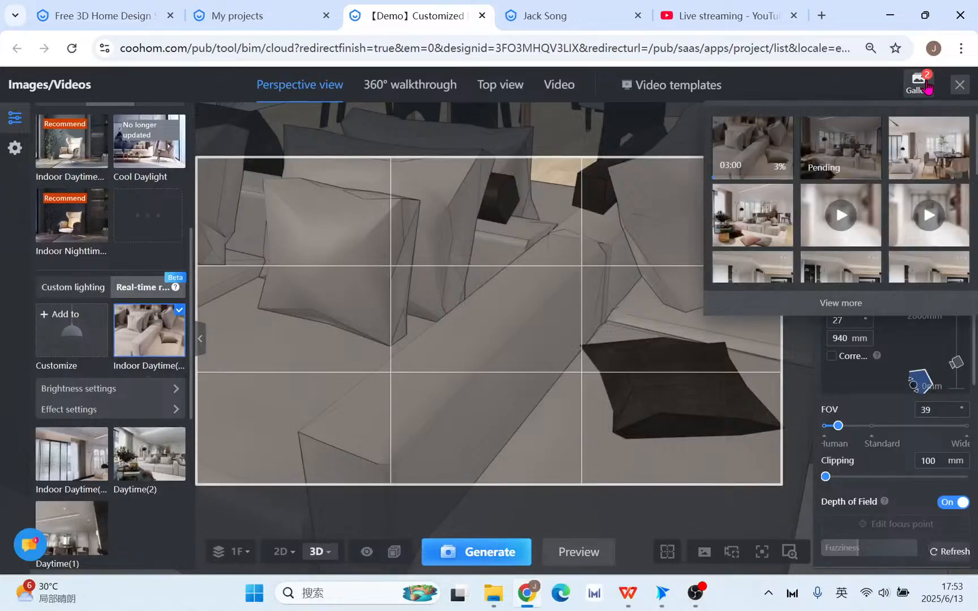
left_click(934, 157)
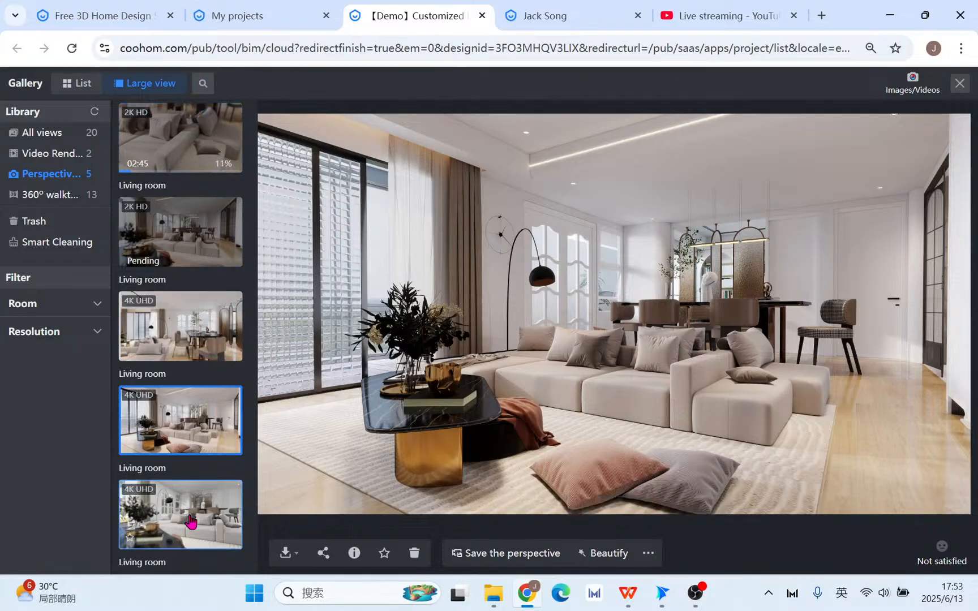
left_click(191, 523)
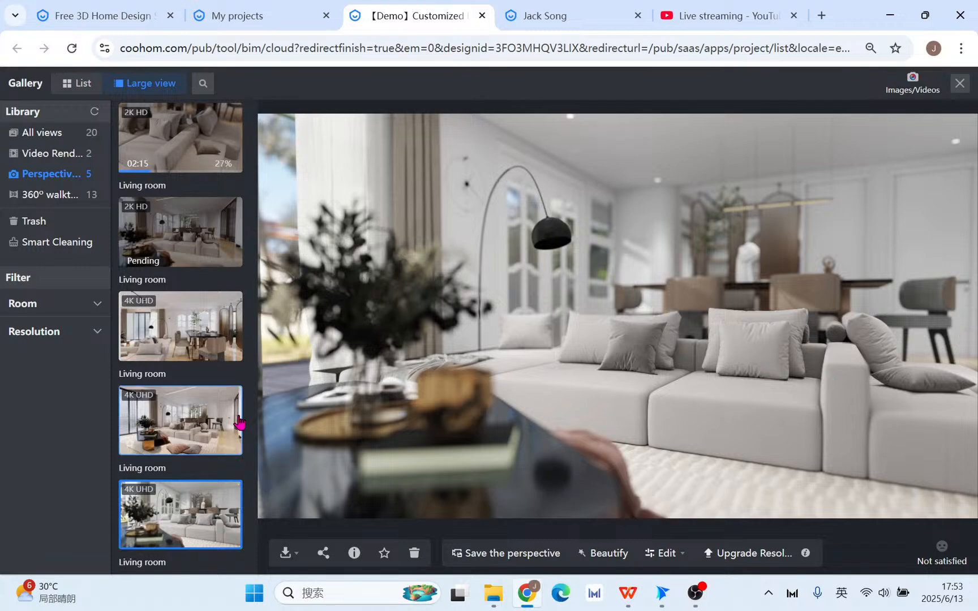
left_click(209, 402)
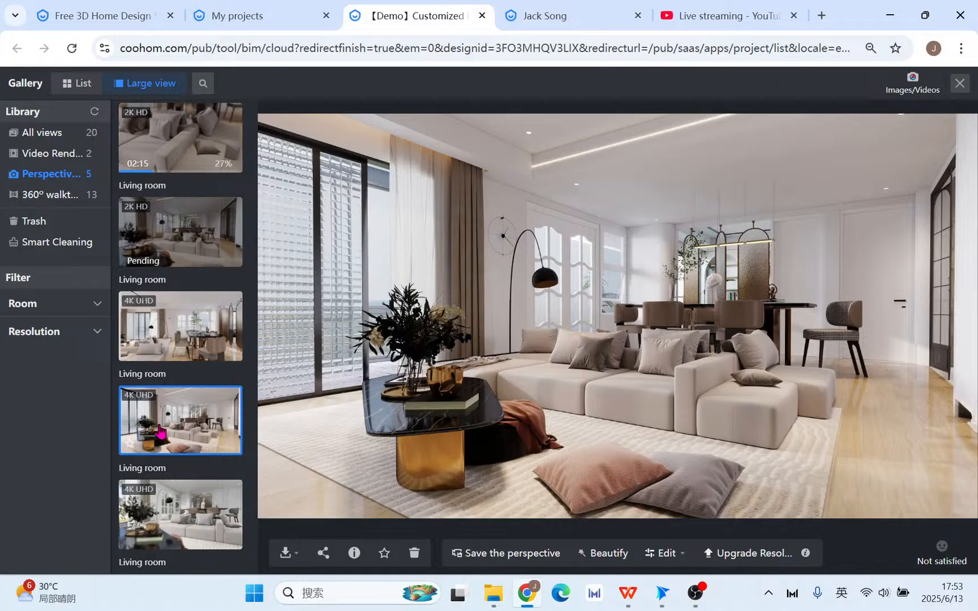
left_click(198, 300)
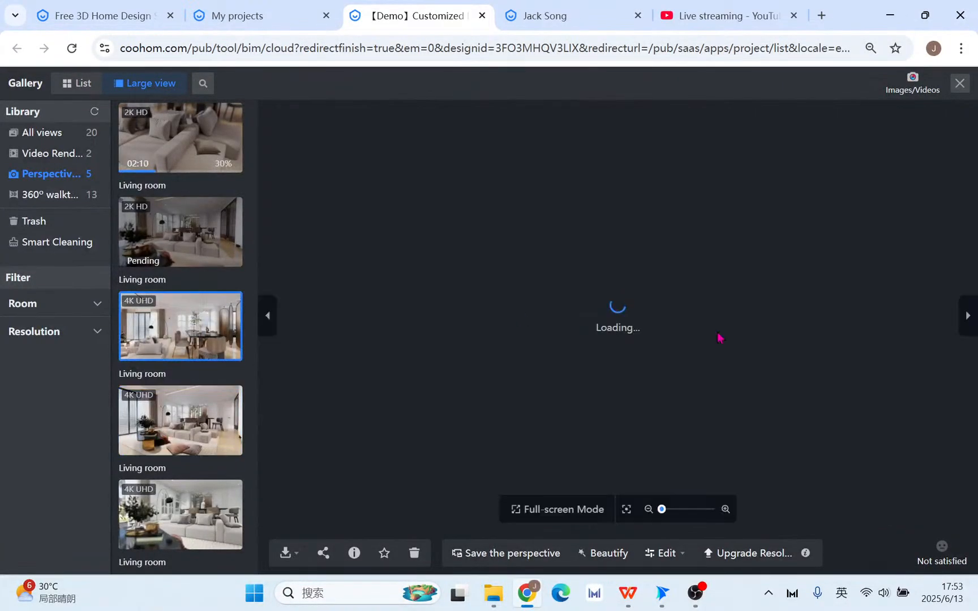
left_click(179, 133)
left_click(190, 215)
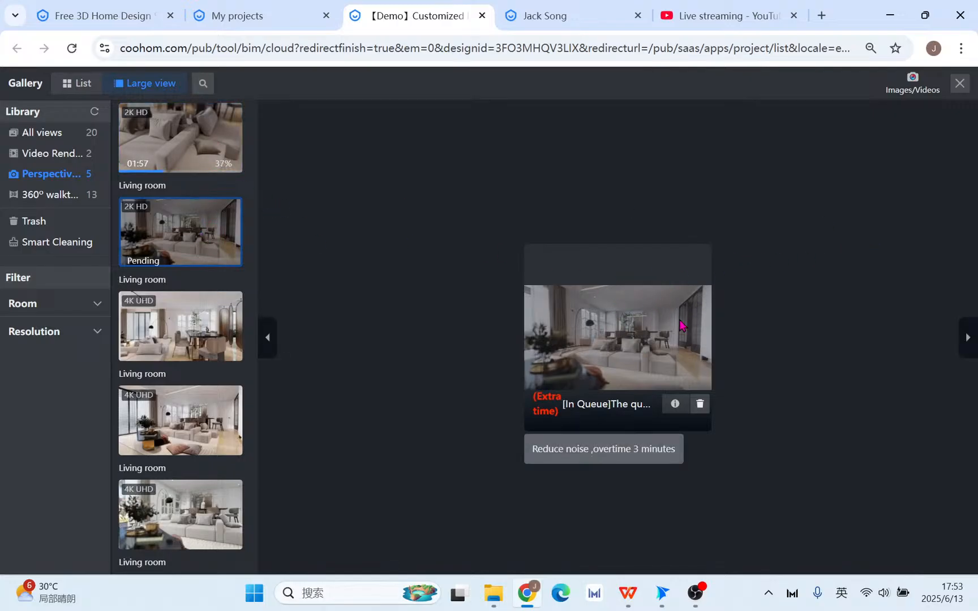
left_click(960, 83)
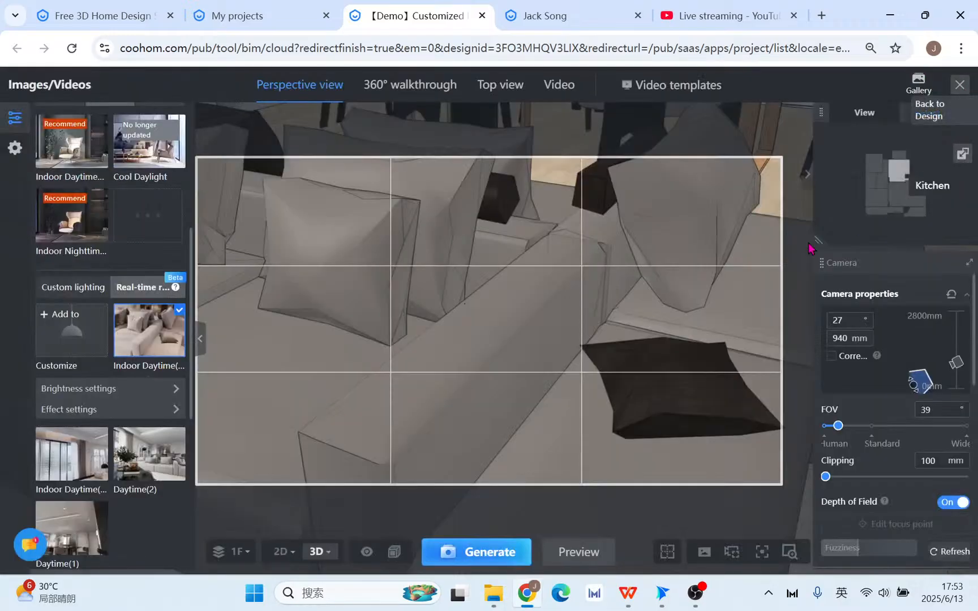
Switch to the Customize Light.pptx presentation in WPS Office and view slide 17, "Lights Looking REAL".
left_click(626, 597)
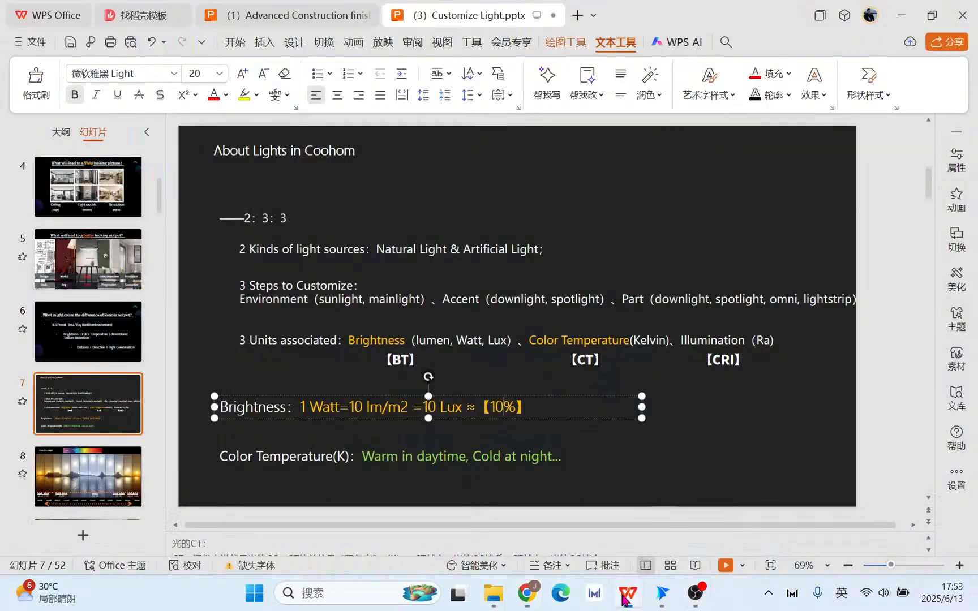
scroll(102, 419, "down", 6)
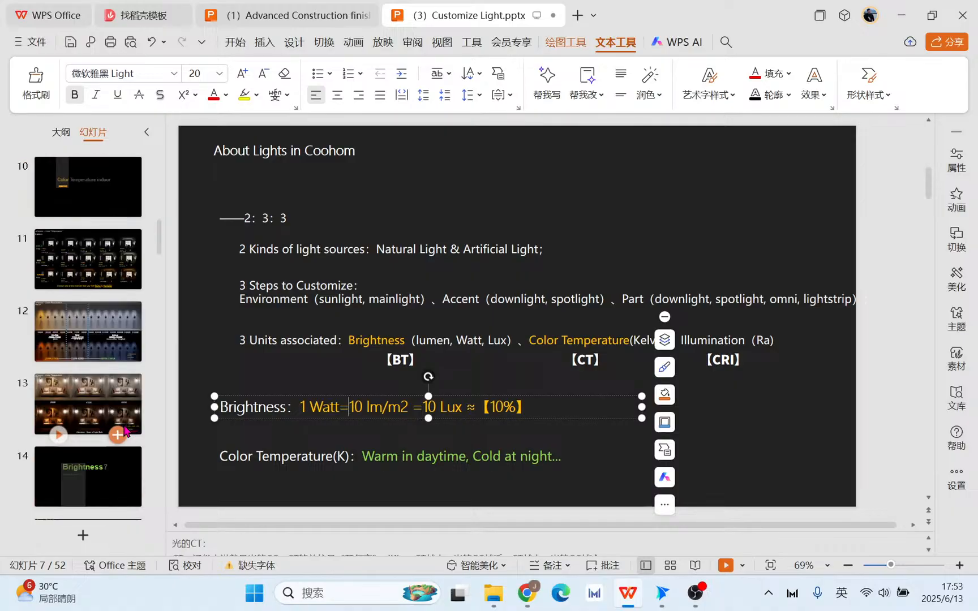
scroll(126, 430, "down", 4)
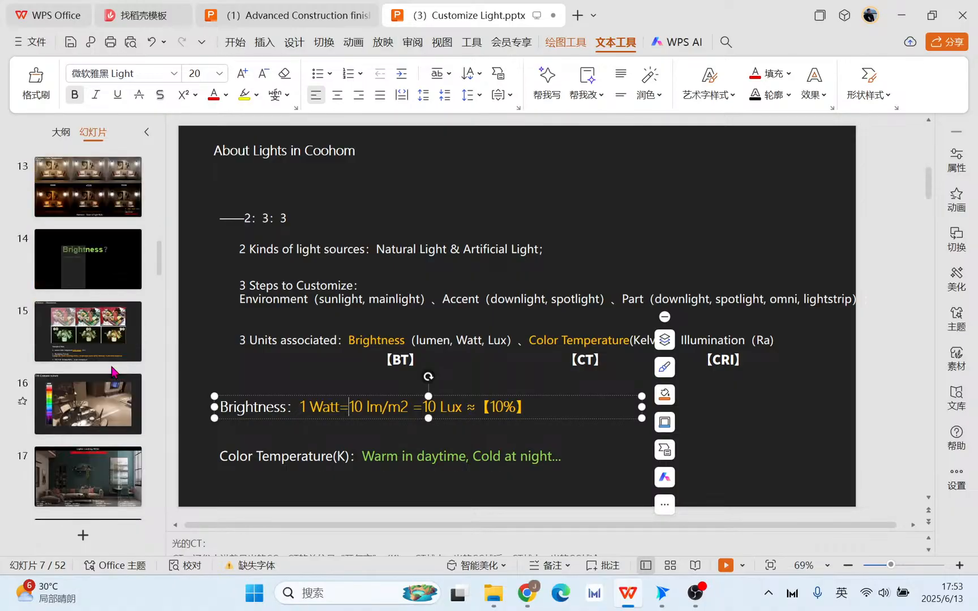
scroll(83, 387, "down", 1)
left_click(89, 358)
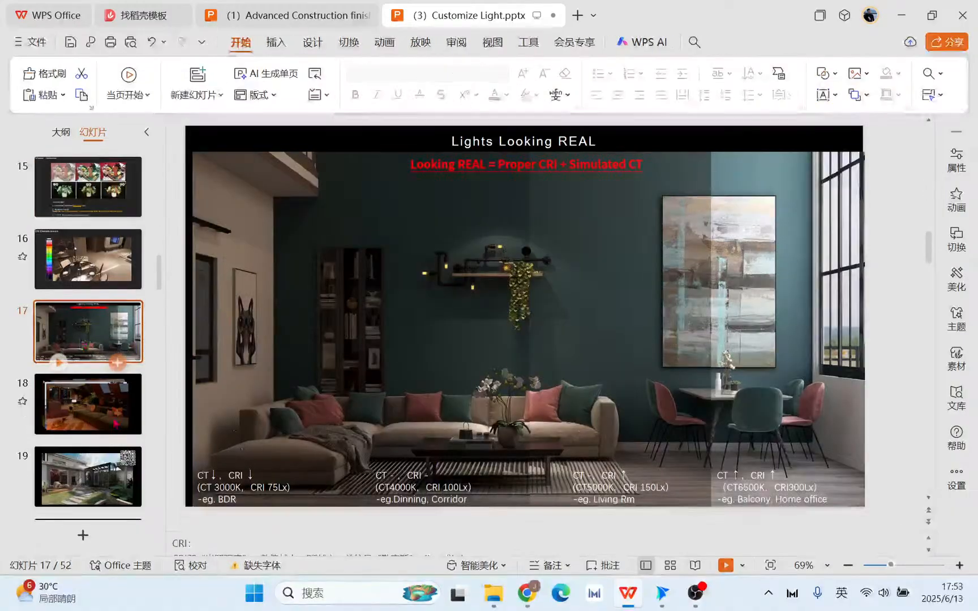
View slide 18 and browse ahead to slide 31, "Advance Atomshere (Composite spotlights)".
mouse_move(121, 430)
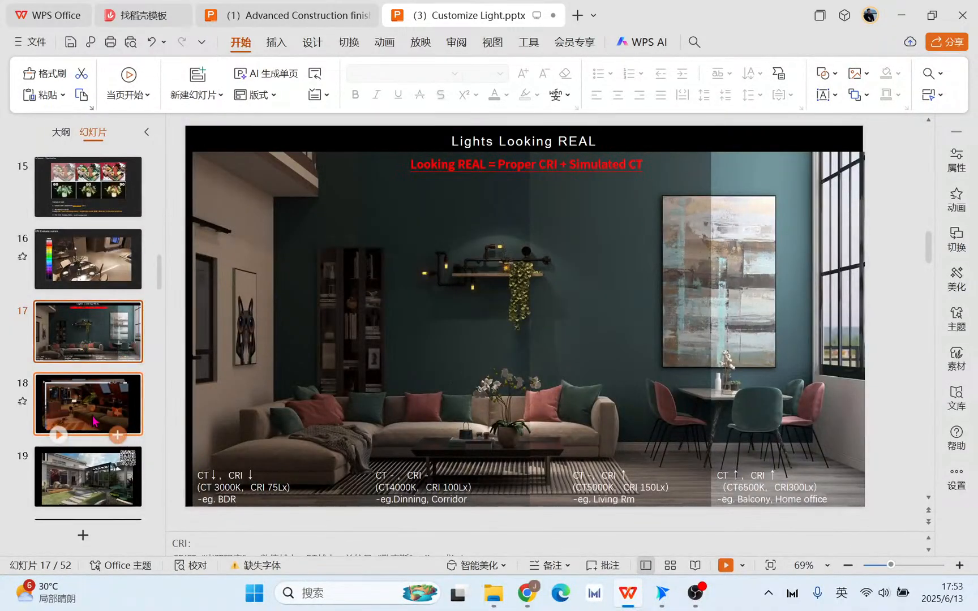
left_click(94, 421)
scroll(85, 427, "down", 5)
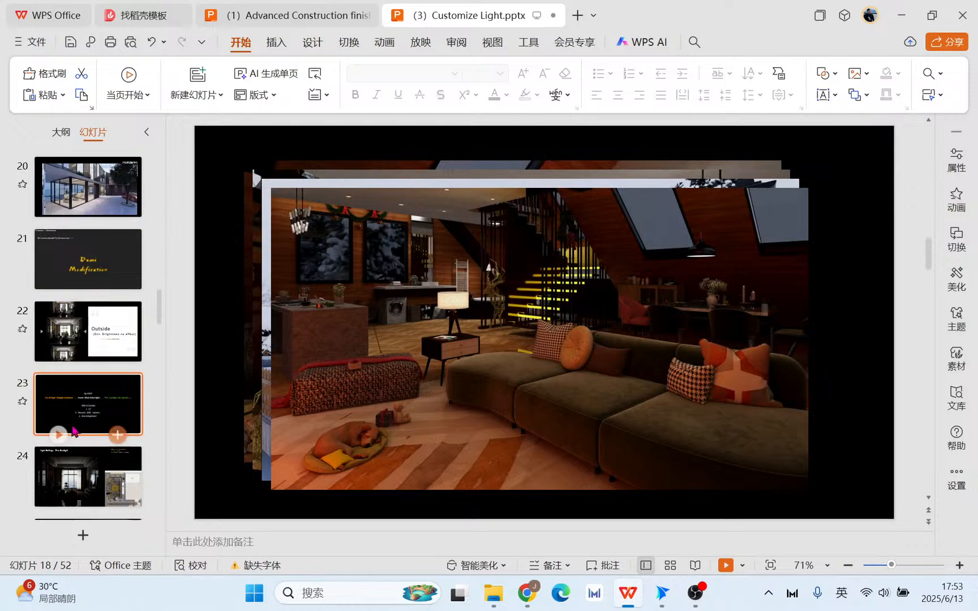
scroll(73, 431, "down", 10)
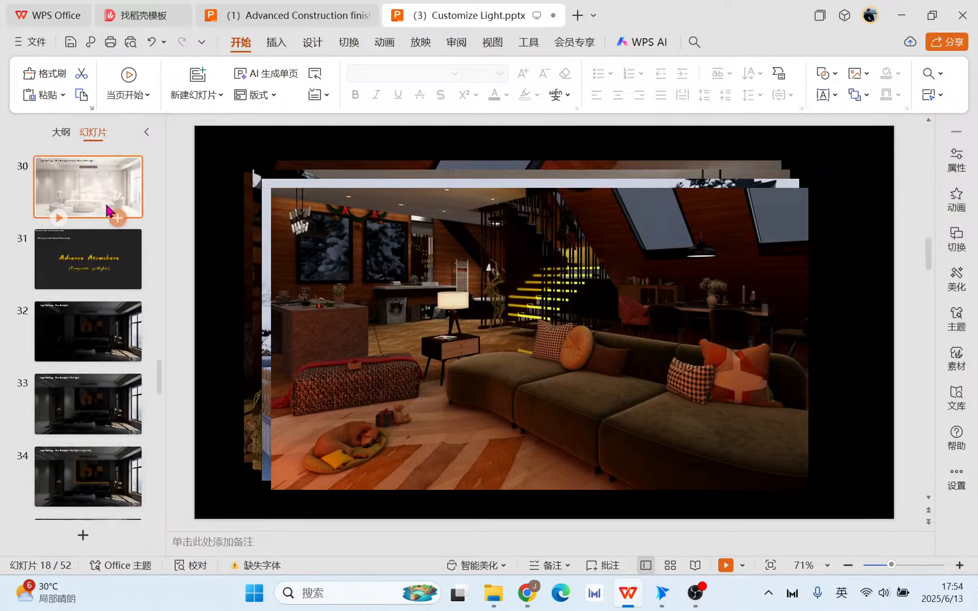
scroll(106, 221, "up", 3)
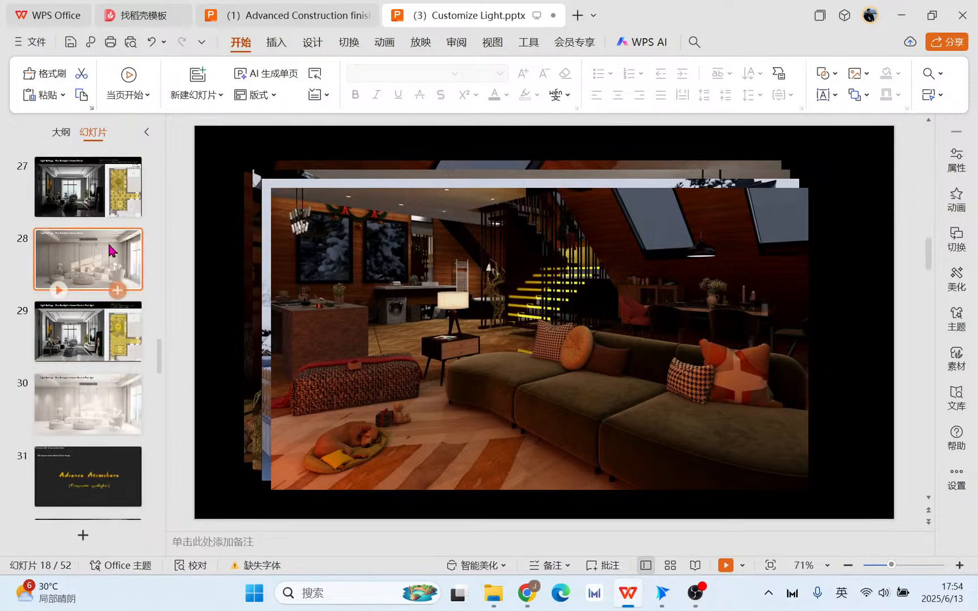
left_click(111, 484)
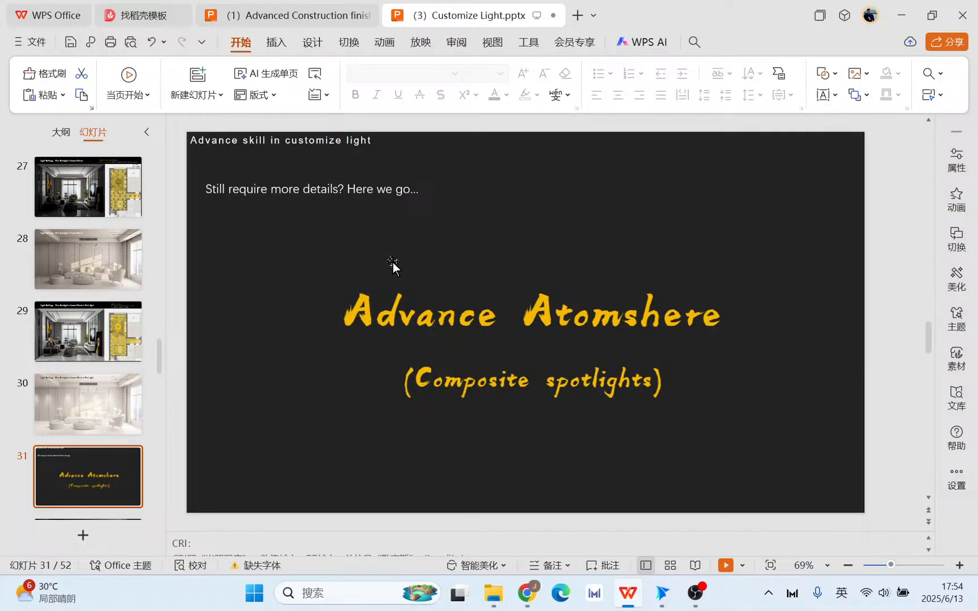